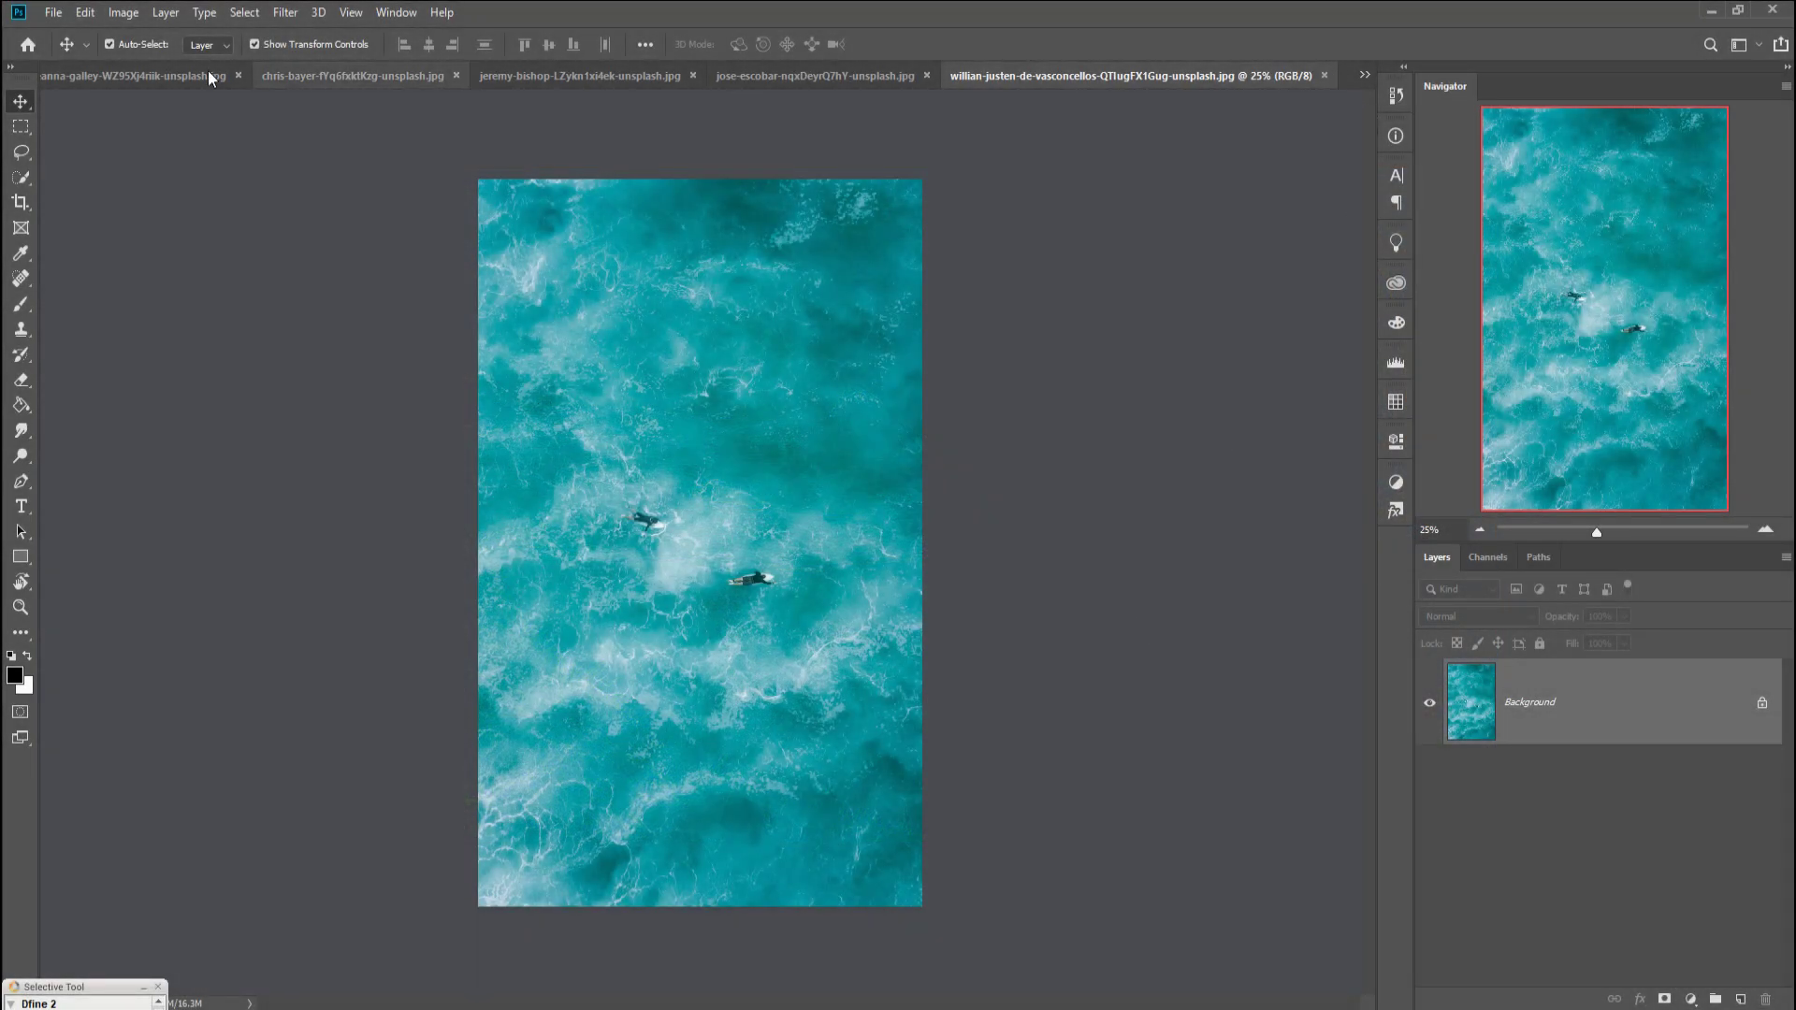
Step: Bring up the New Document dialog showing the 1280 x 720 px, 300 ppi preset
left_click(52, 12)
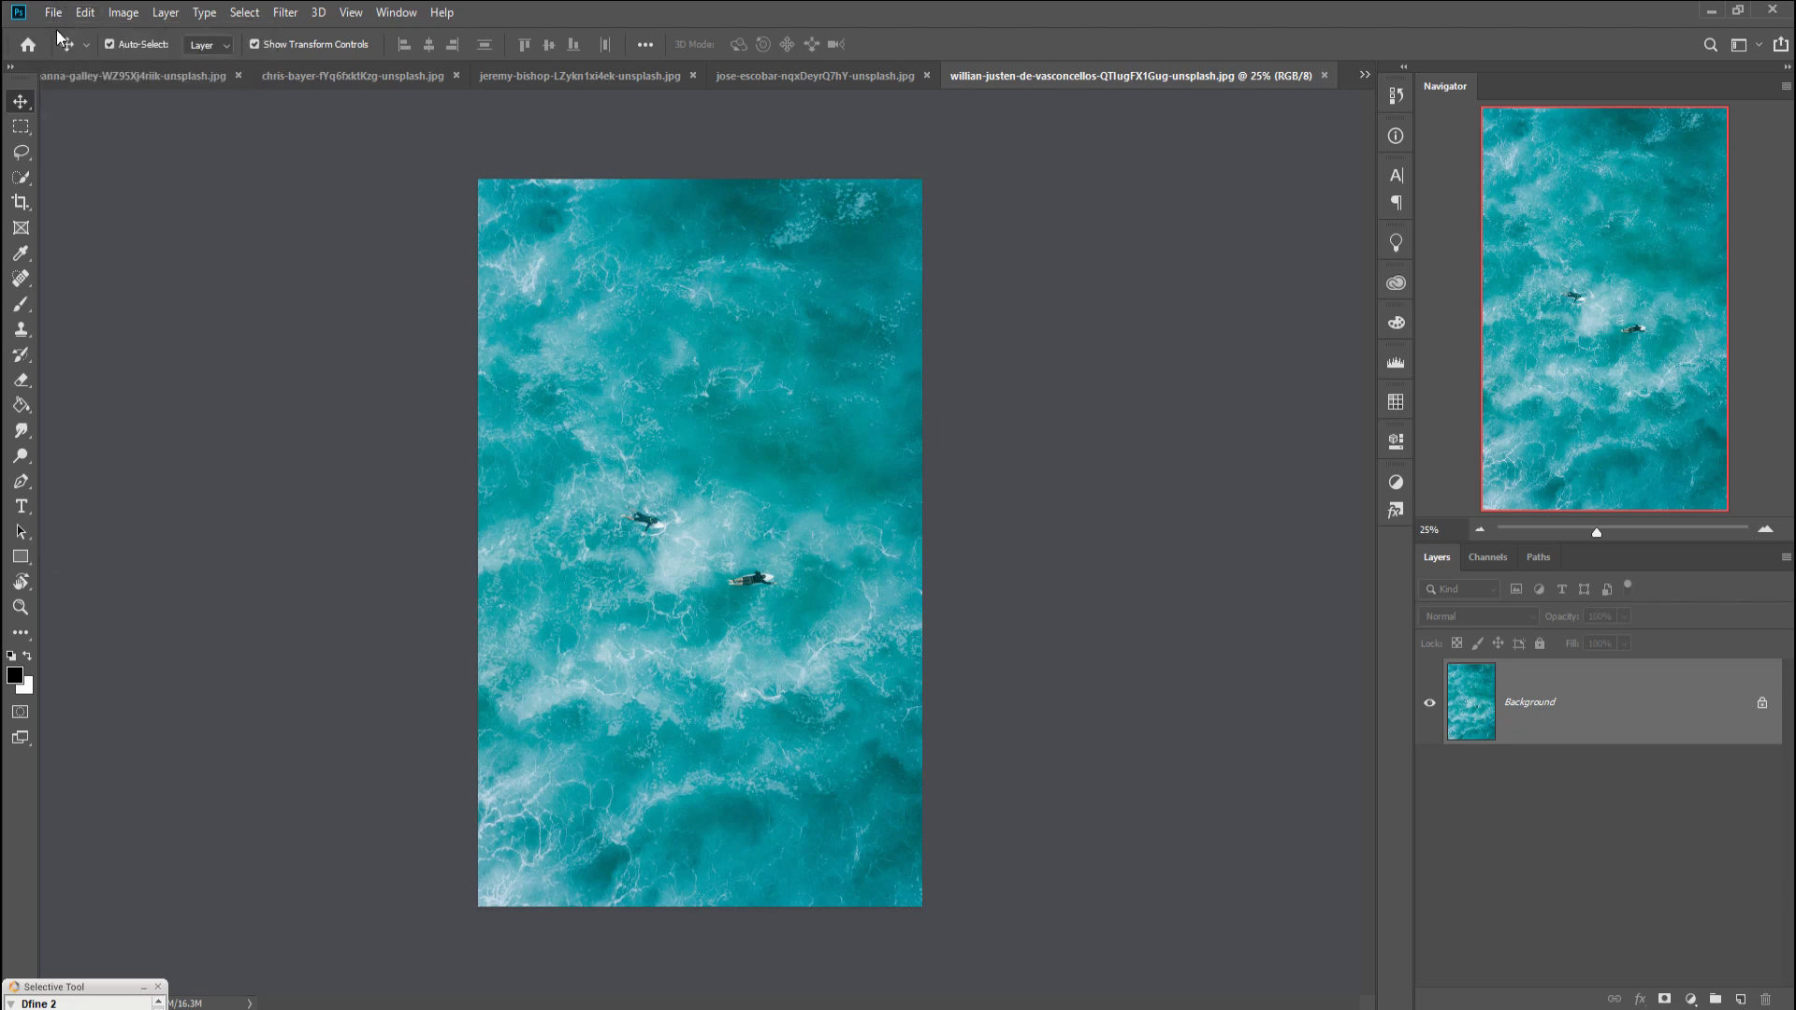
left_click(53, 12)
key("Escape")
key("ctrl+n")
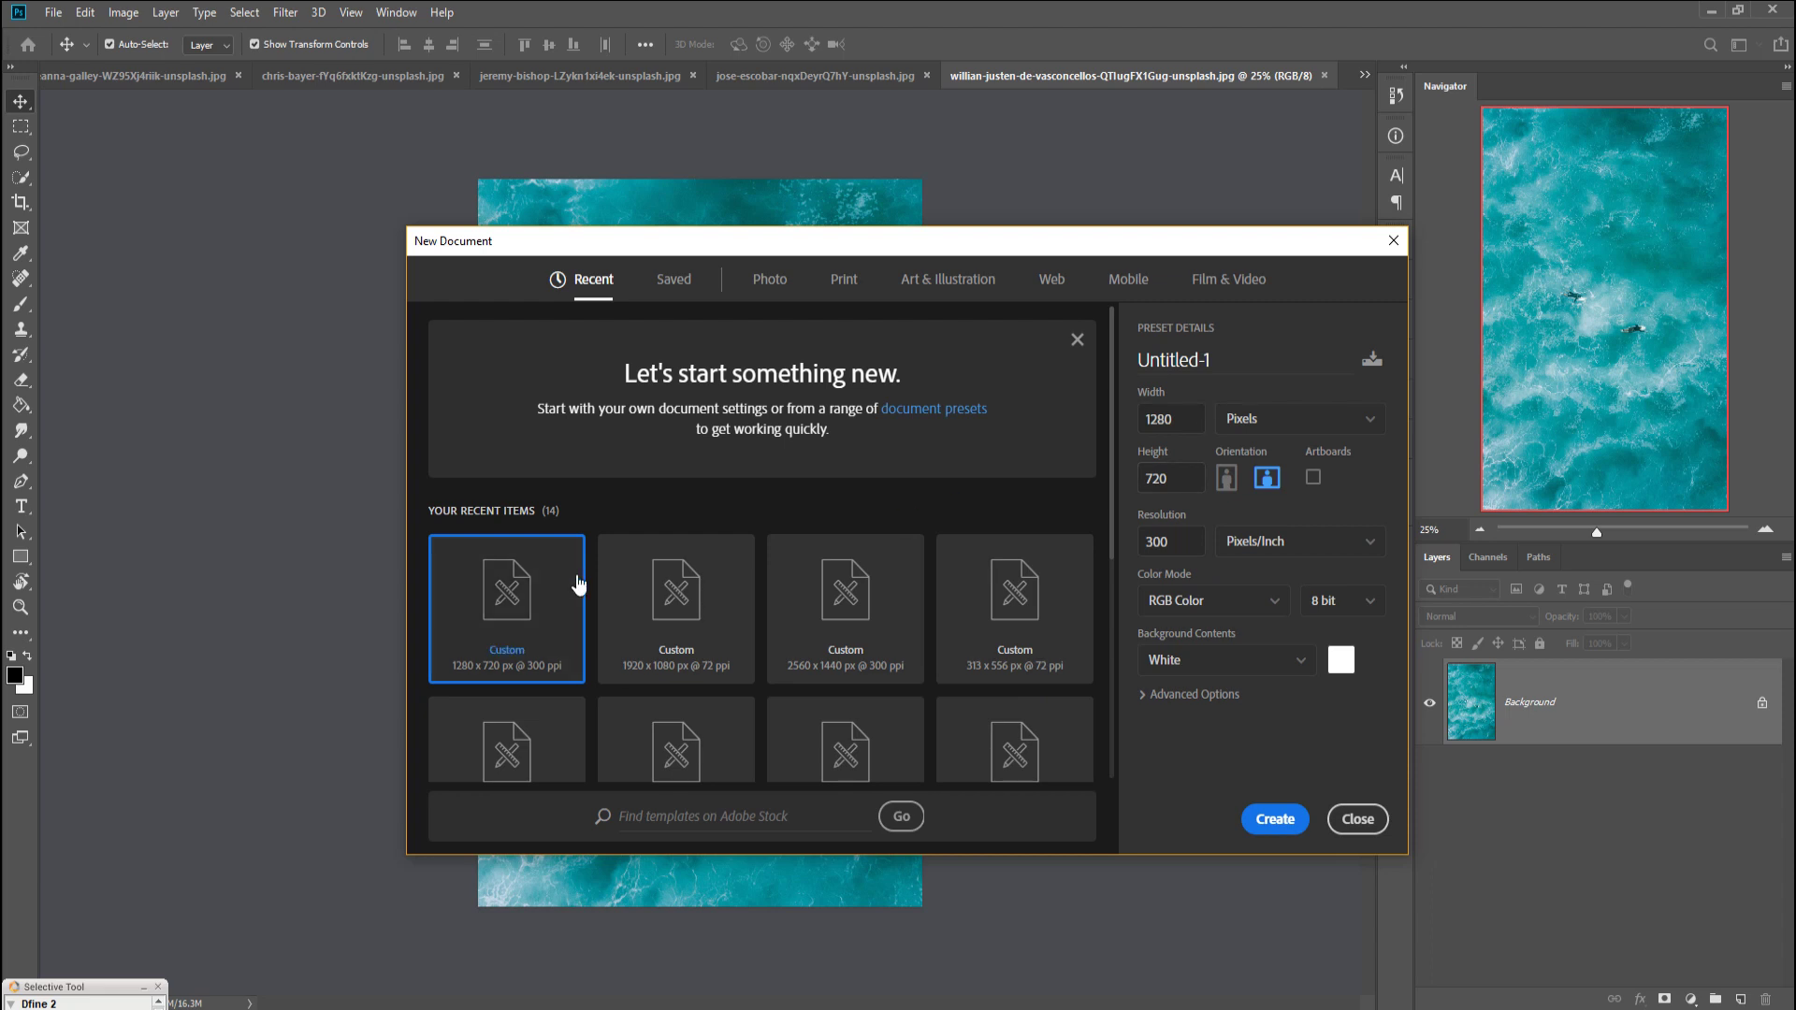
Step: Create a blank 1920×1080 px, 300 ppi document, then make the breanna-galley valley photo active
left_click(664, 599)
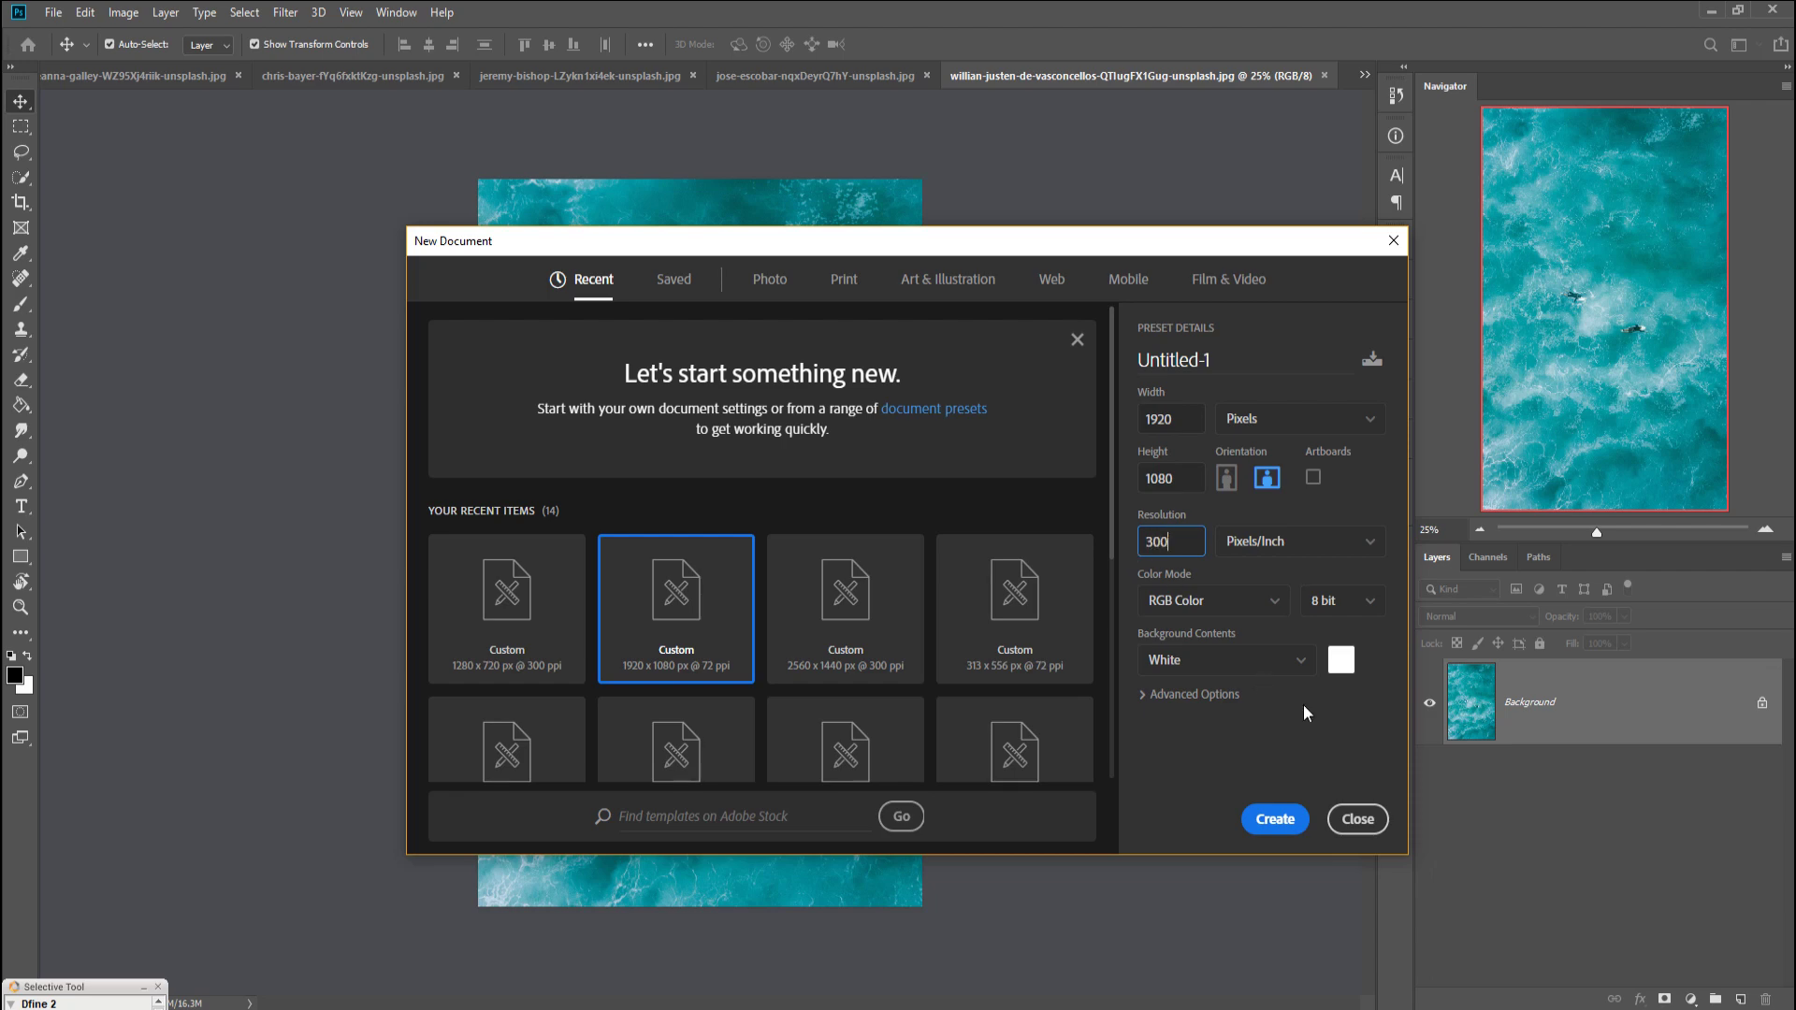
left_click(1272, 827)
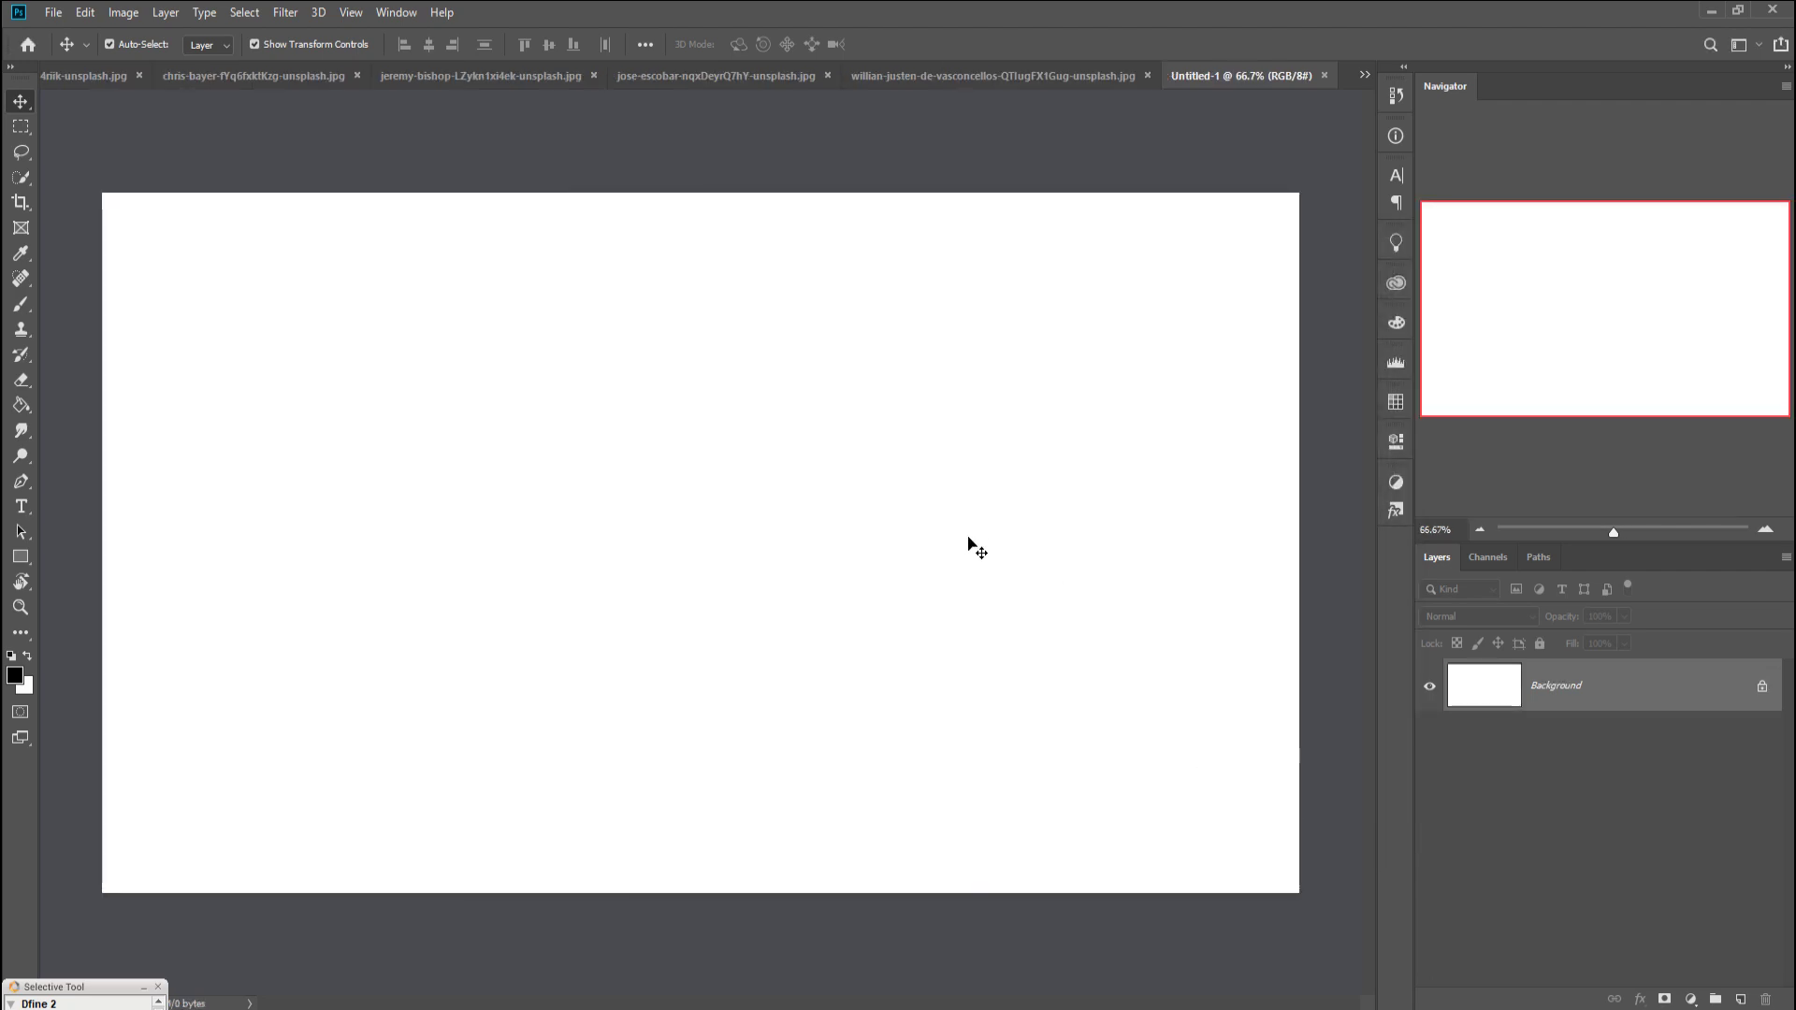
left_click(955, 73)
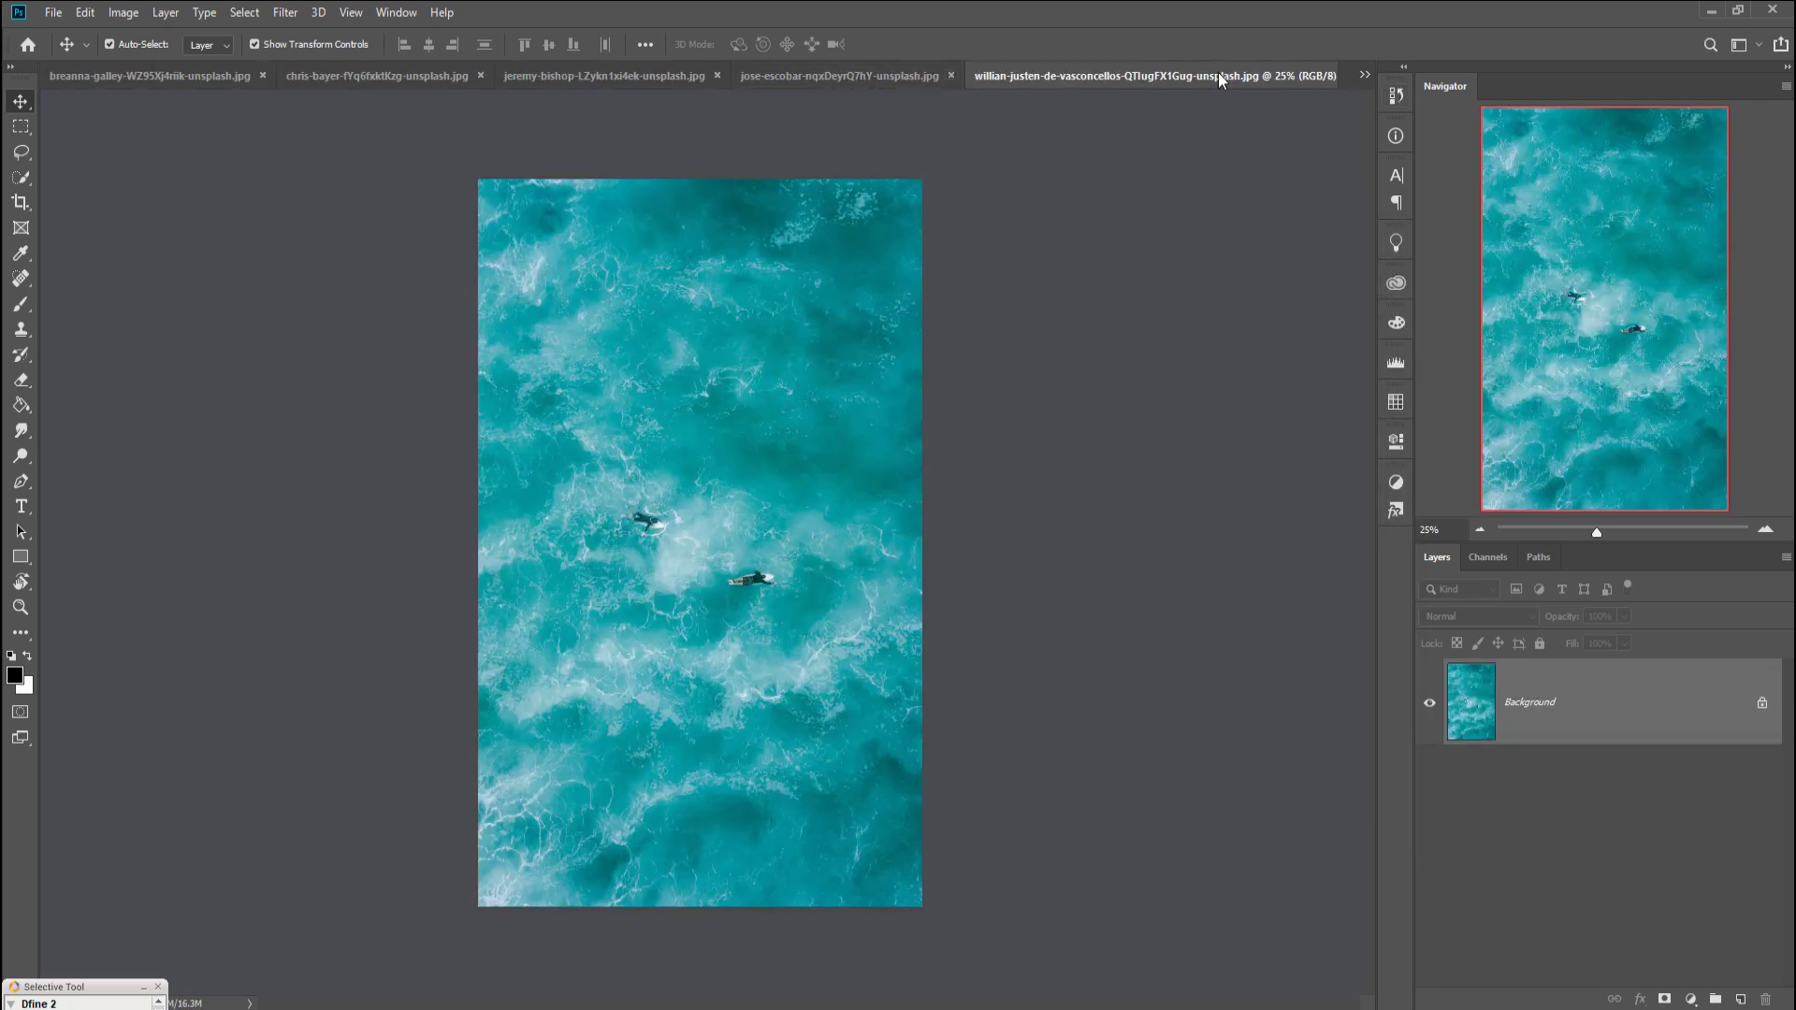
left_click(1370, 73)
left_click(1394, 105)
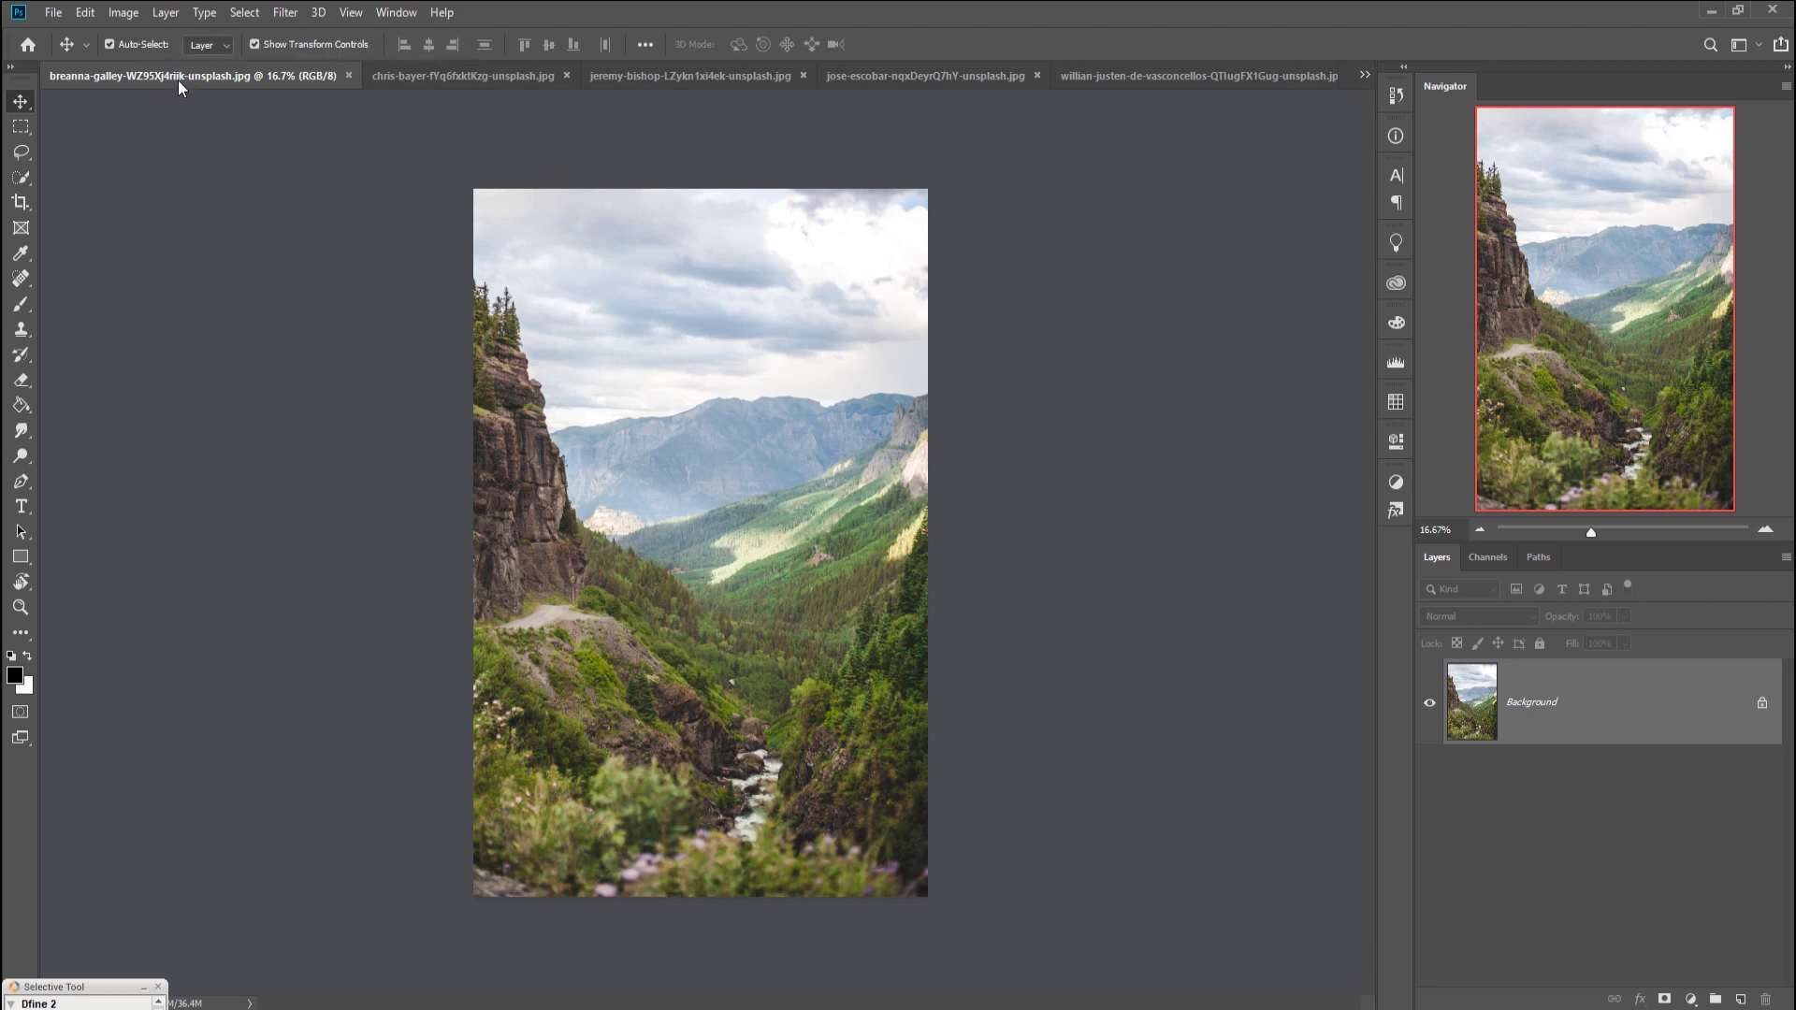
Step: Drag the floating valley photo into Untitled-1 as Layer 1
mouse_move(177, 81)
left_mouse_down()
mouse_move(170, 137)
mouse_move(804, 199)
left_mouse_up()
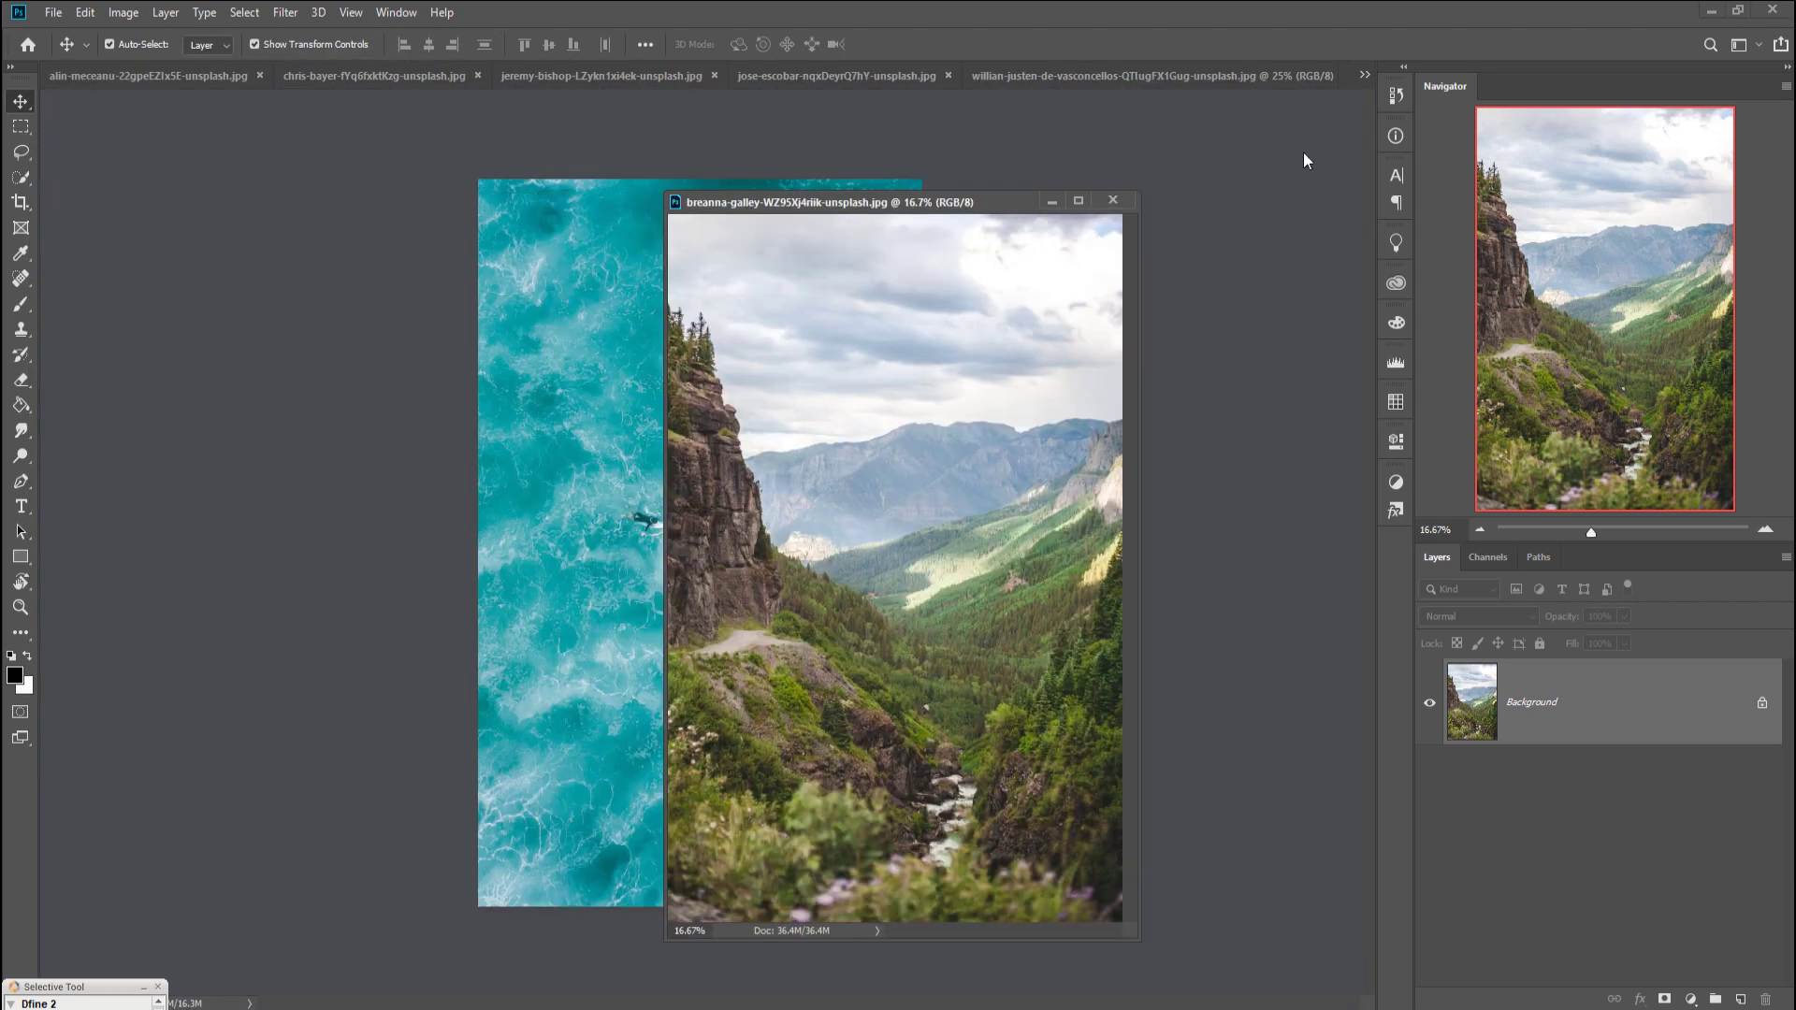
left_click(1366, 73)
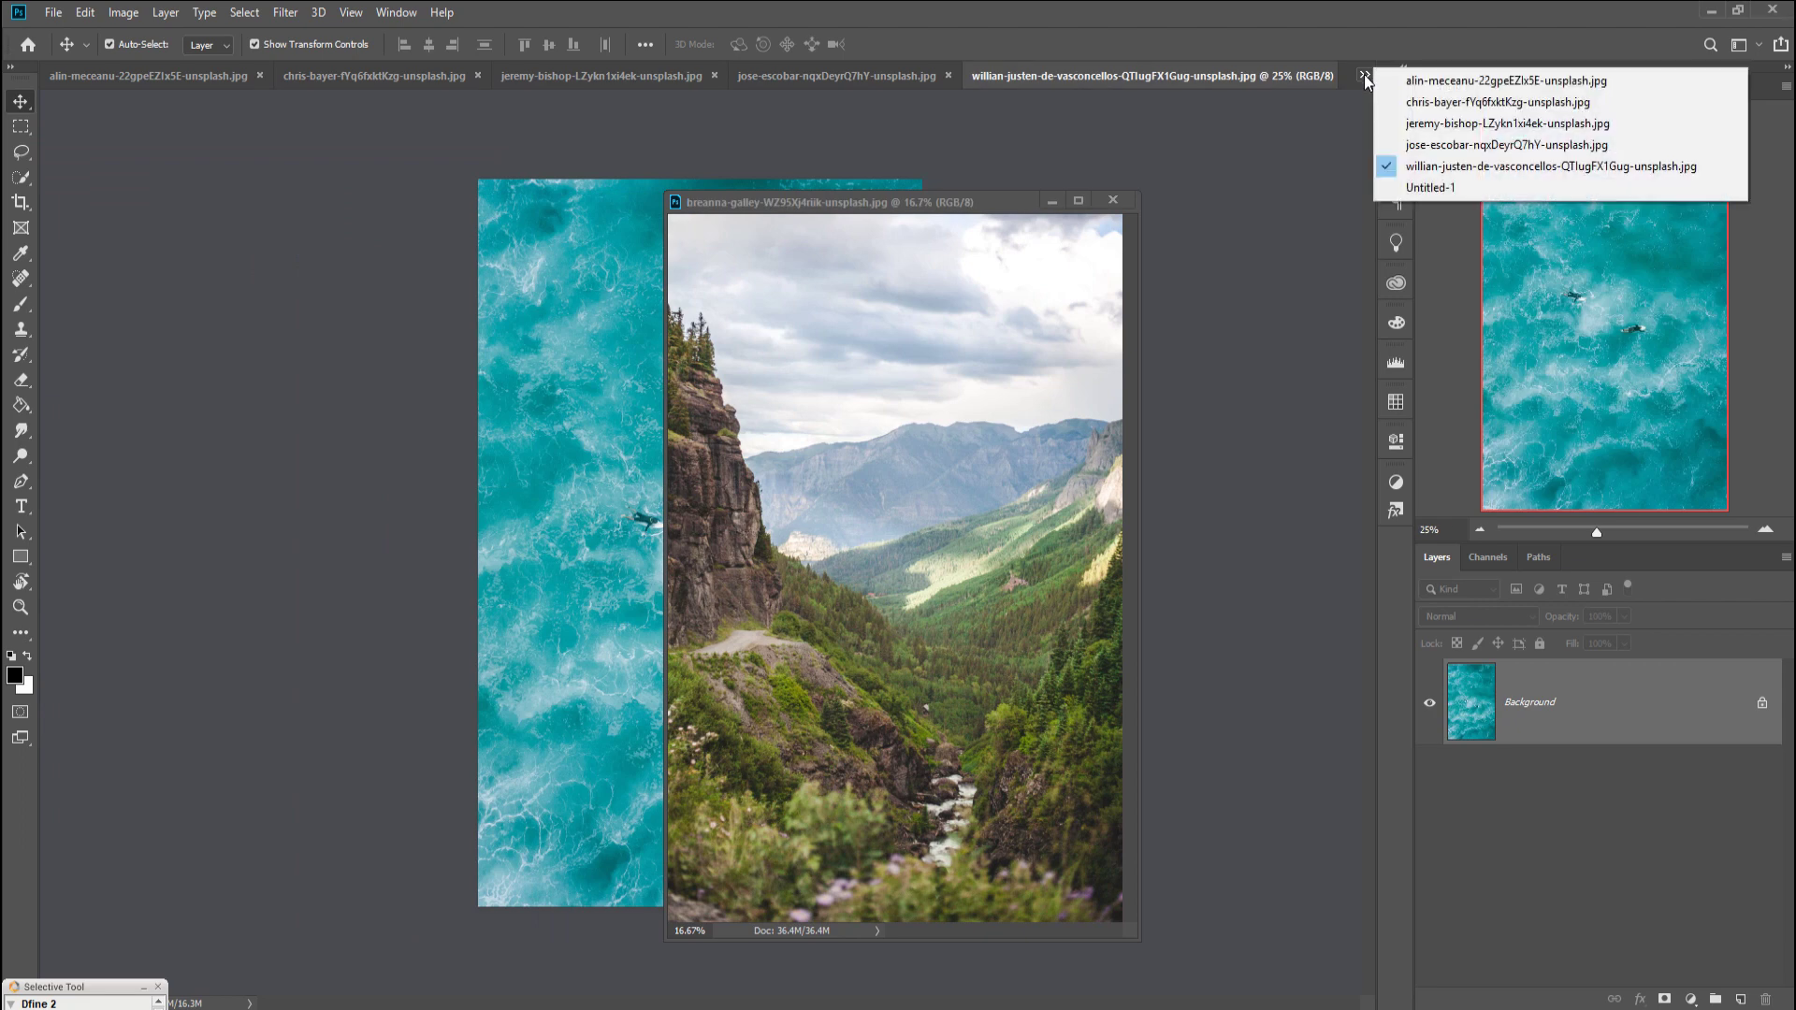
left_click(1401, 189)
left_click_drag(915, 204, 1022, 185)
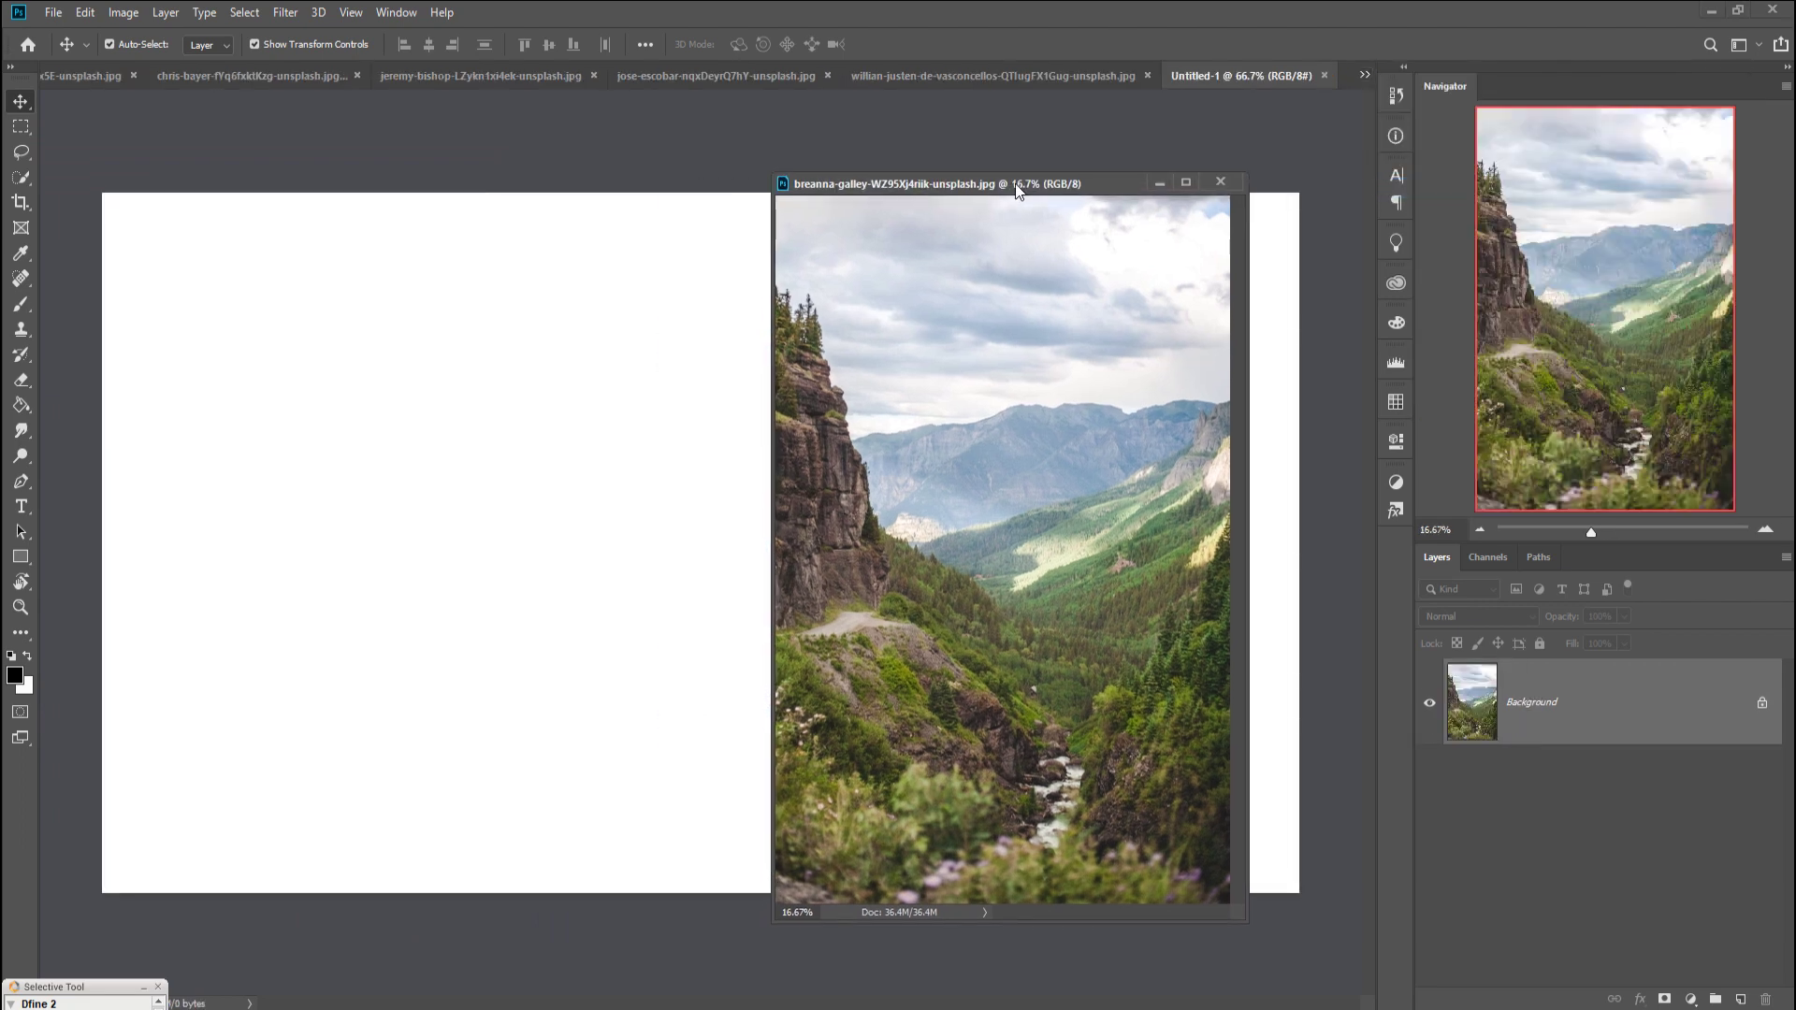
left_click_drag(839, 608, 483, 575)
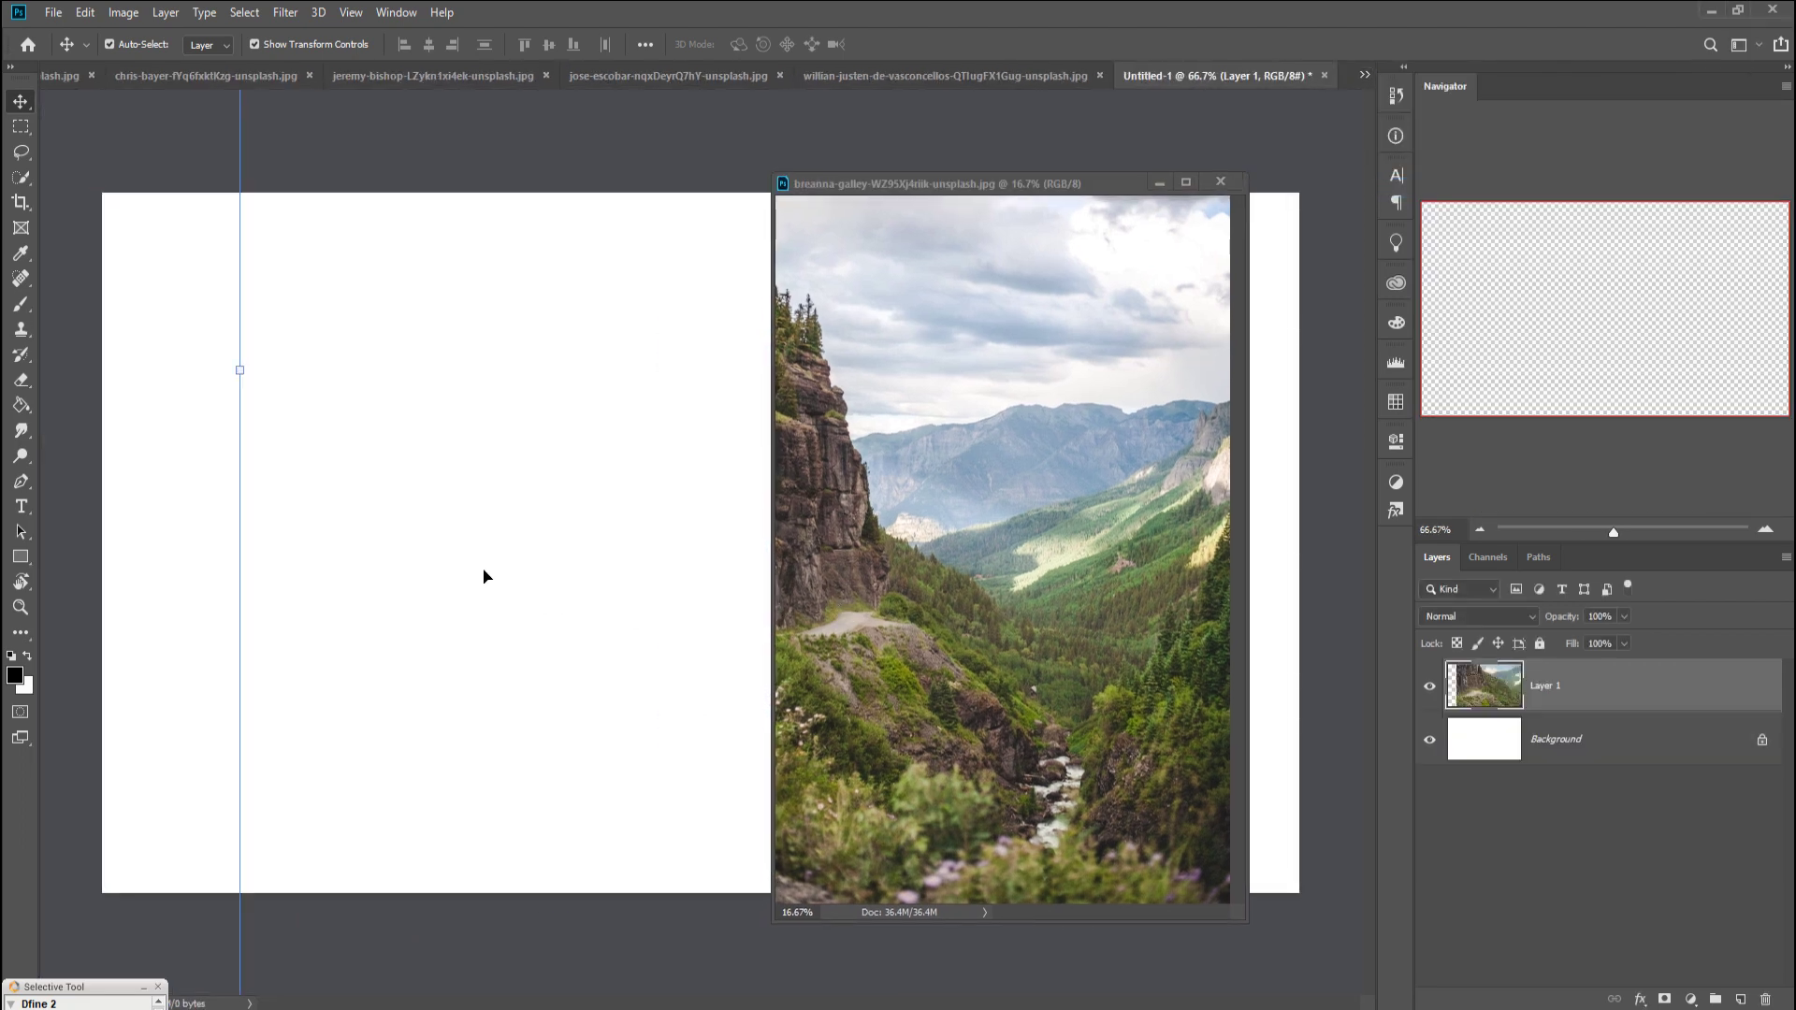
Step: Close the valley photo window and narrow Layer 1 to about 29% on the left
left_click(1160, 181)
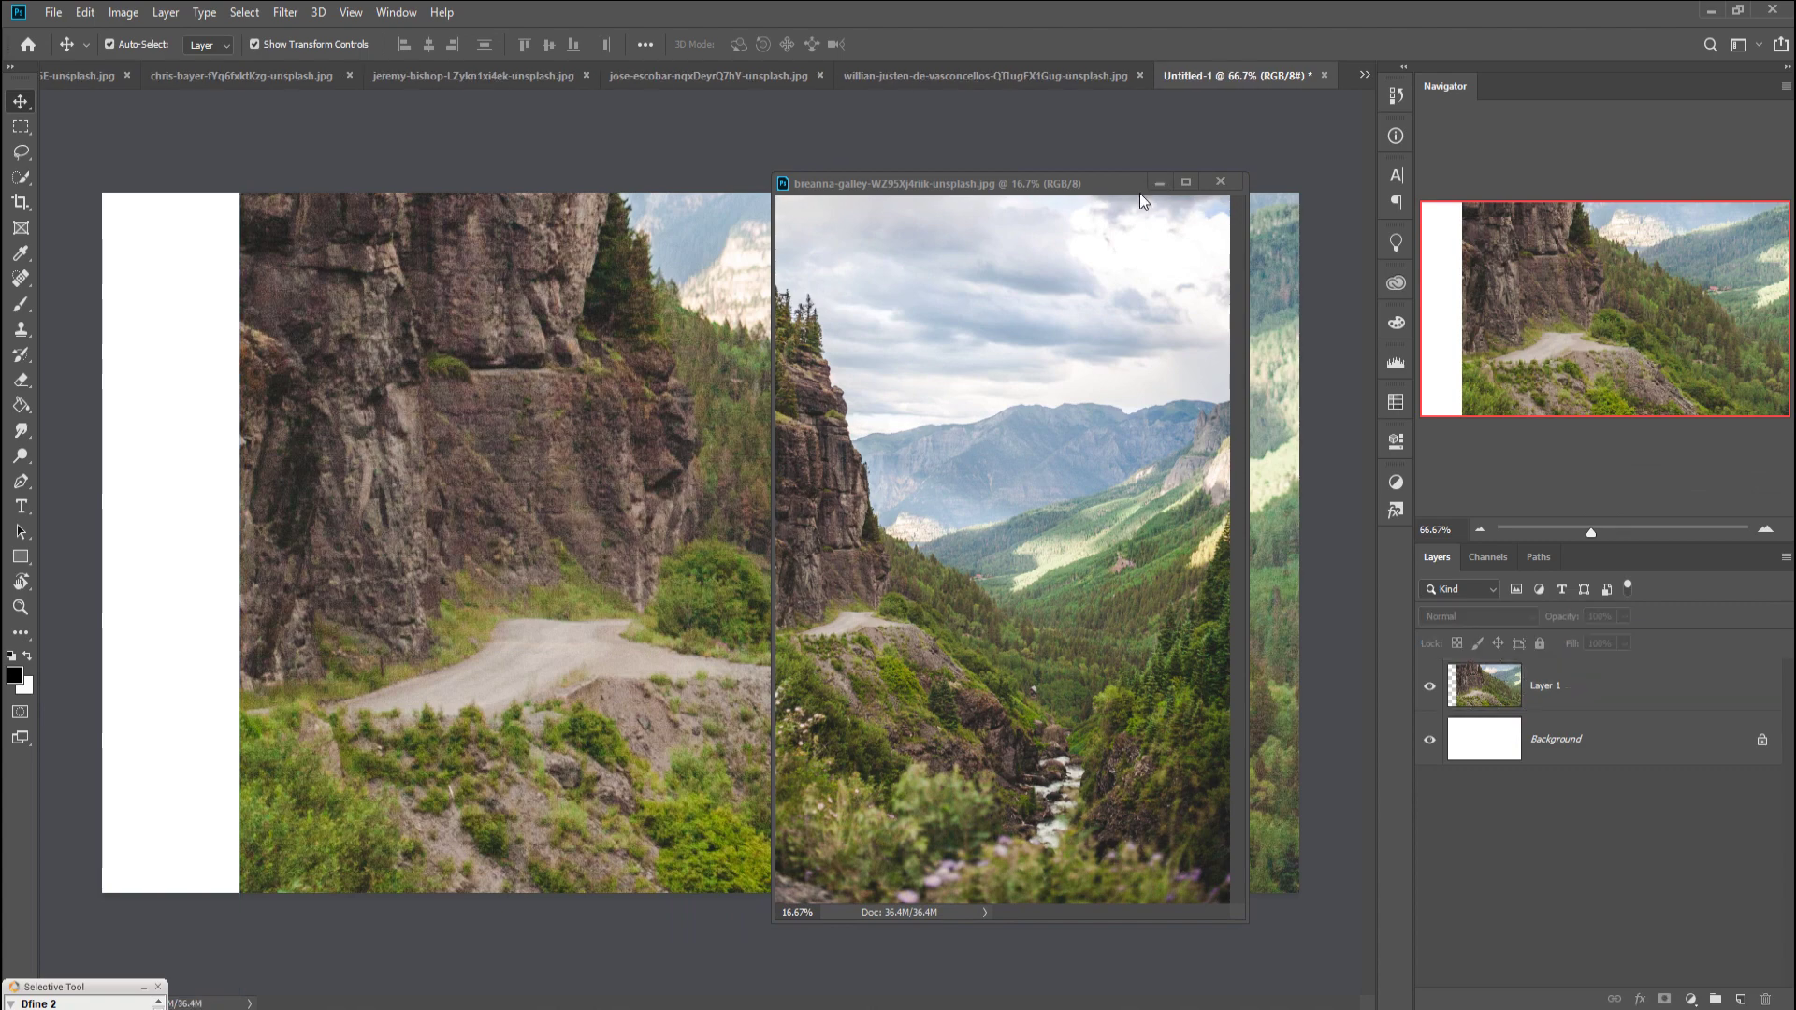
left_click(273, 458)
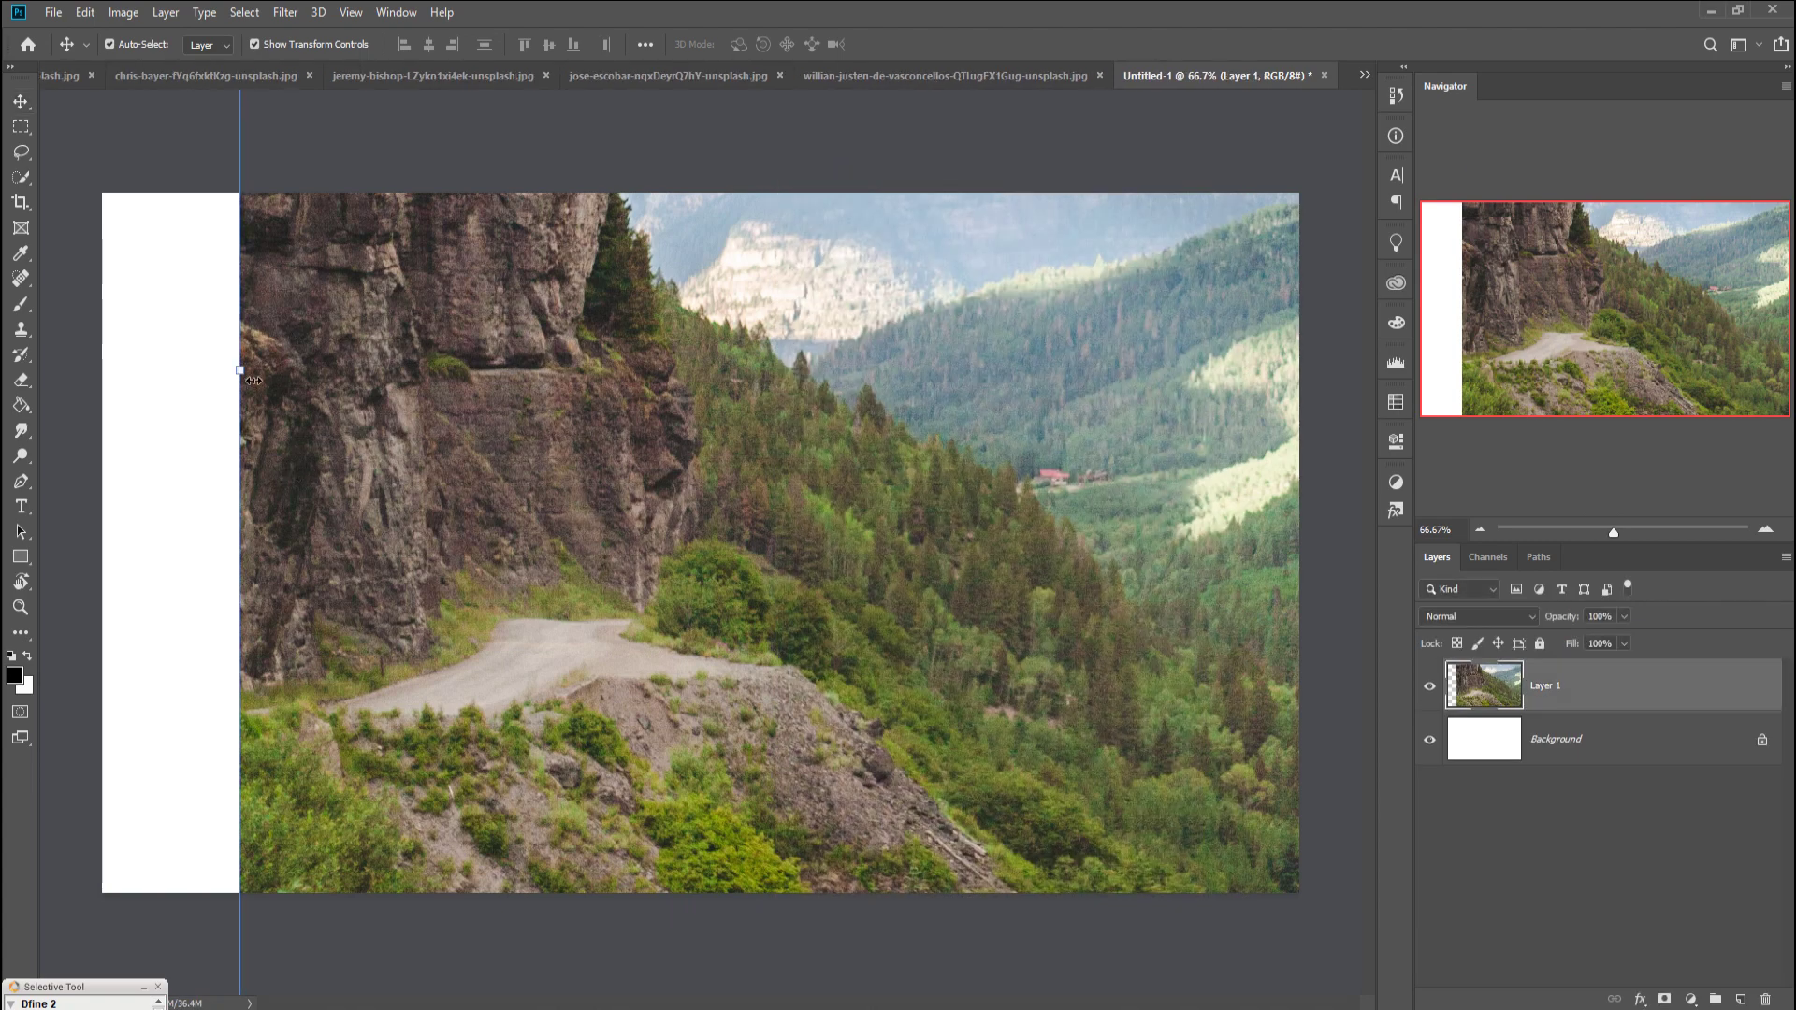
mouse_move(255, 381)
left_mouse_down()
mouse_move(1196, 418)
mouse_move(1220, 438)
mouse_move(175, 587)
mouse_move(150, 529)
mouse_move(482, 538)
mouse_move(363, 561)
mouse_move(281, 537)
left_mouse_up()
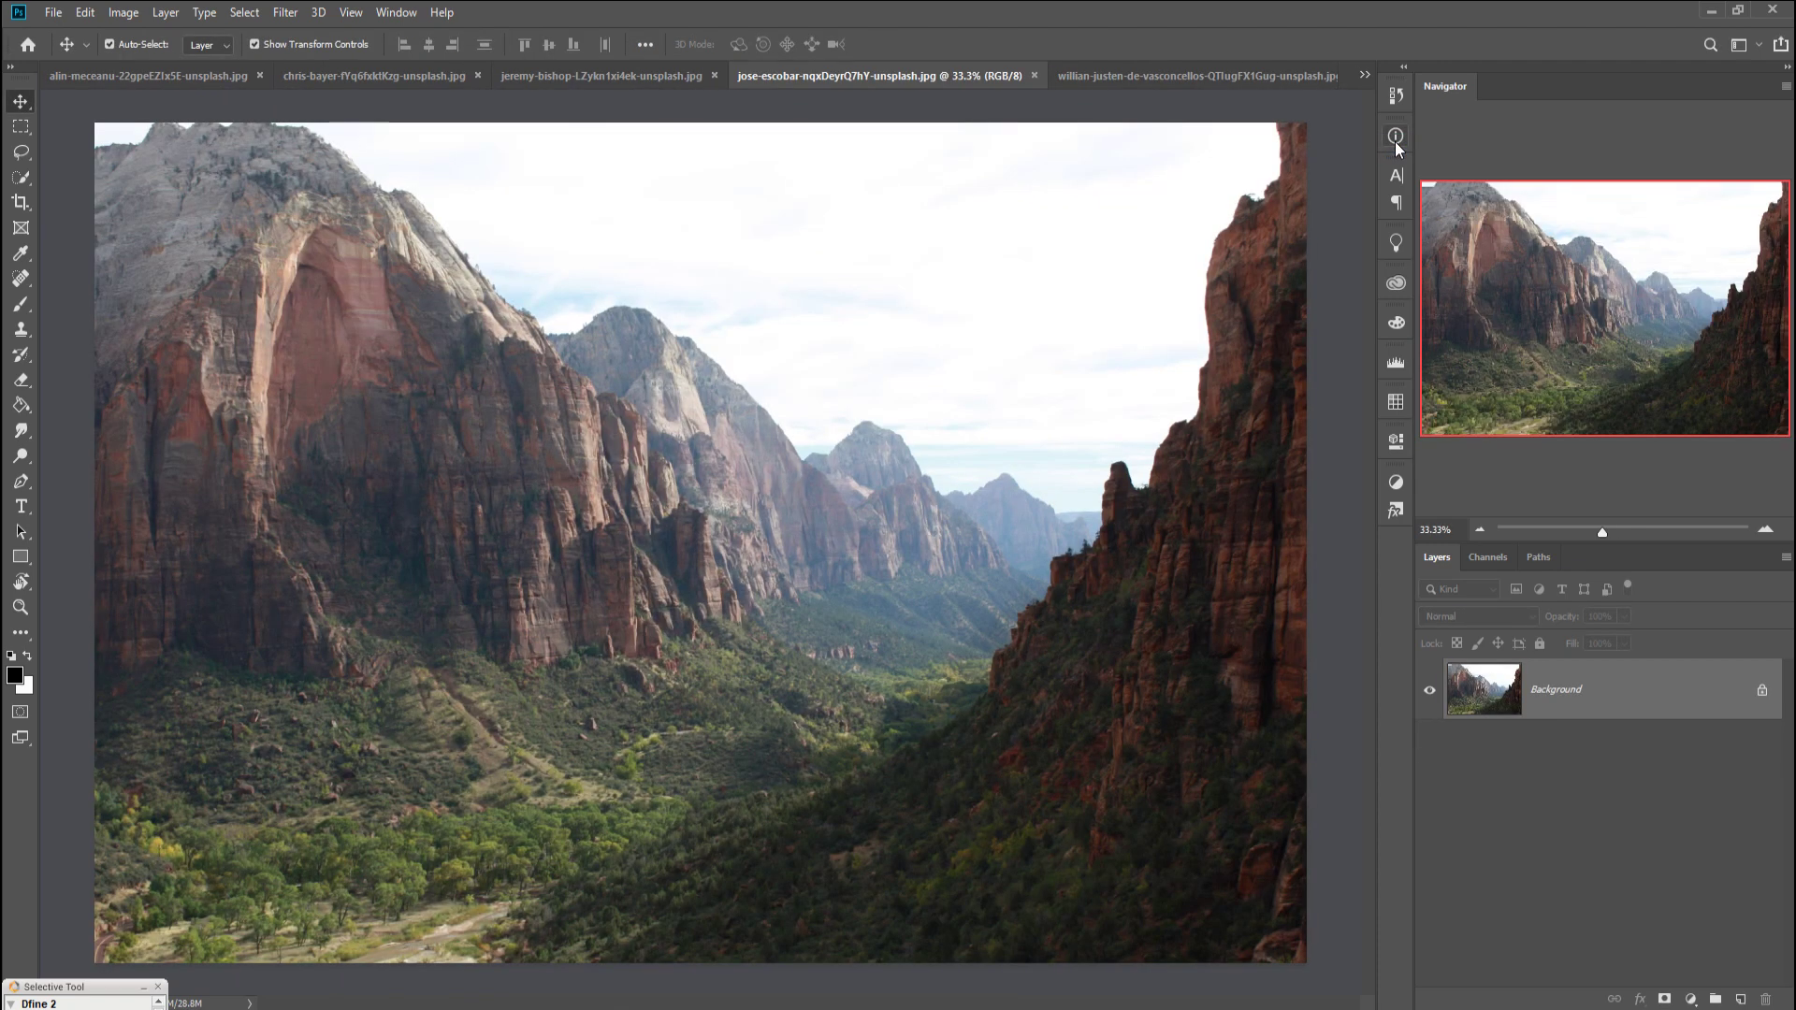
Step: Drag the red-rock canyon photo into Untitled-1 as Layer 2
left_click_drag(845, 73, 829, 129)
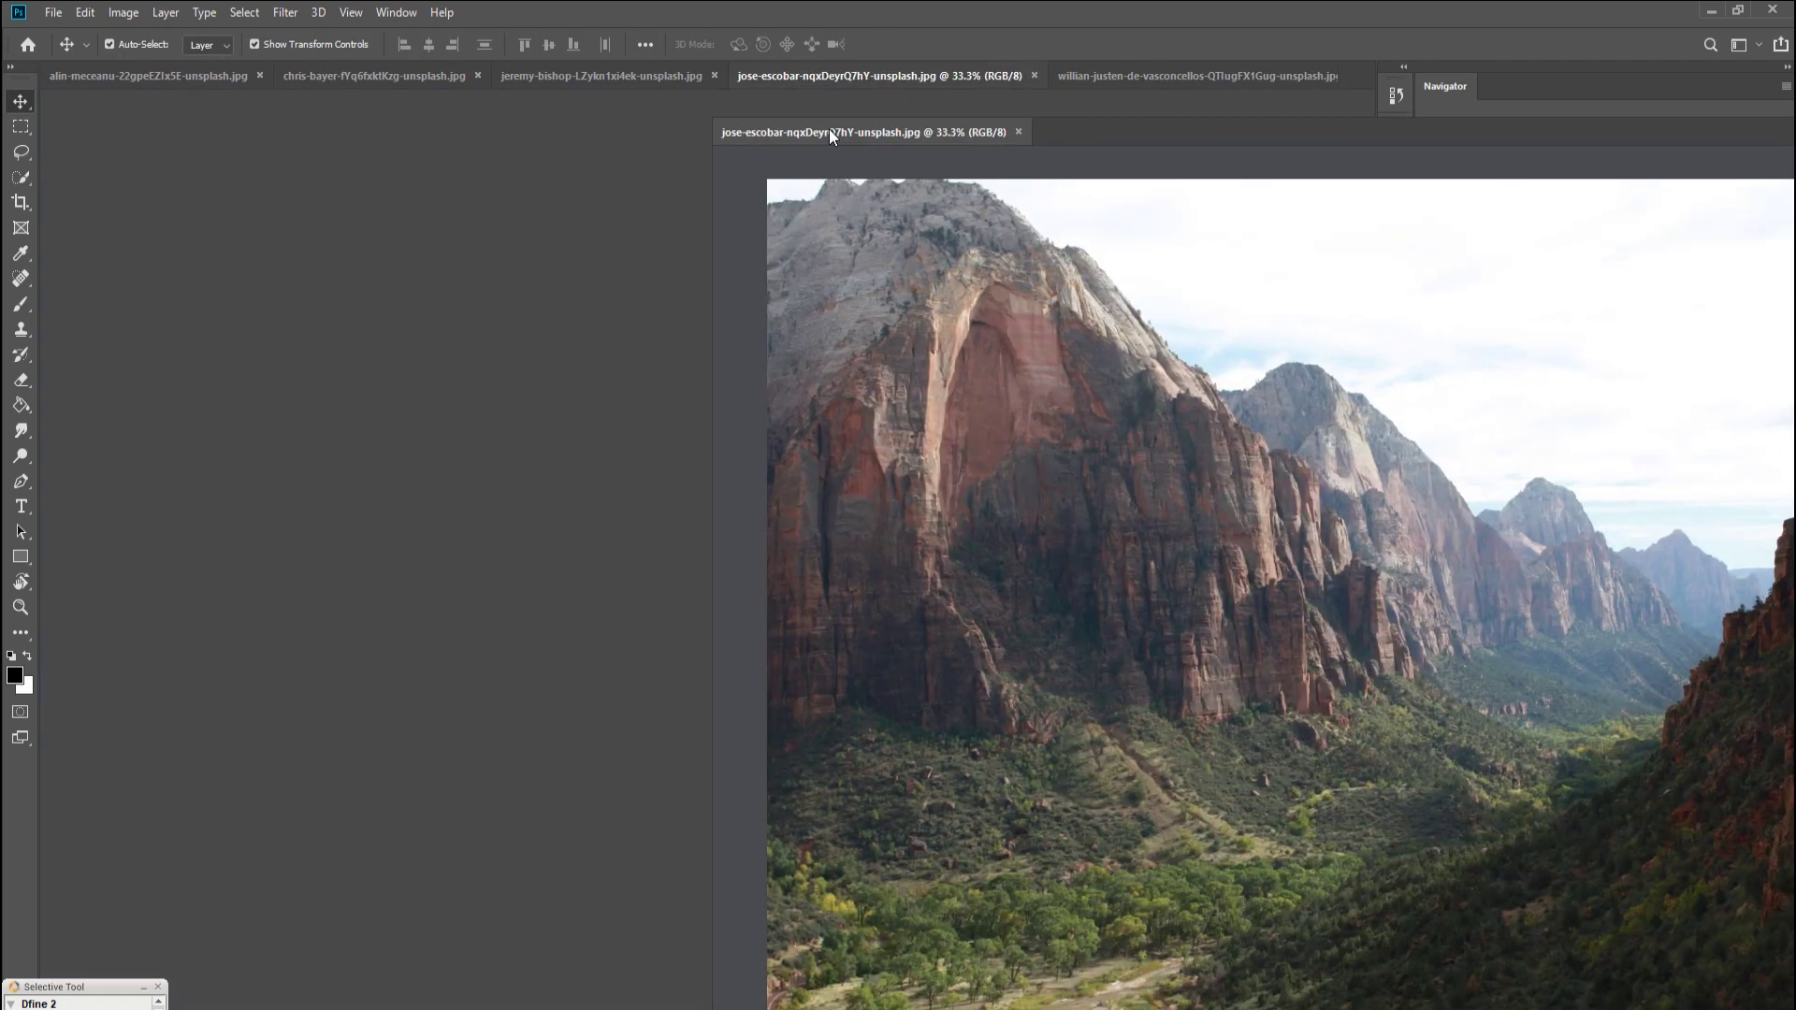
left_click(1365, 75)
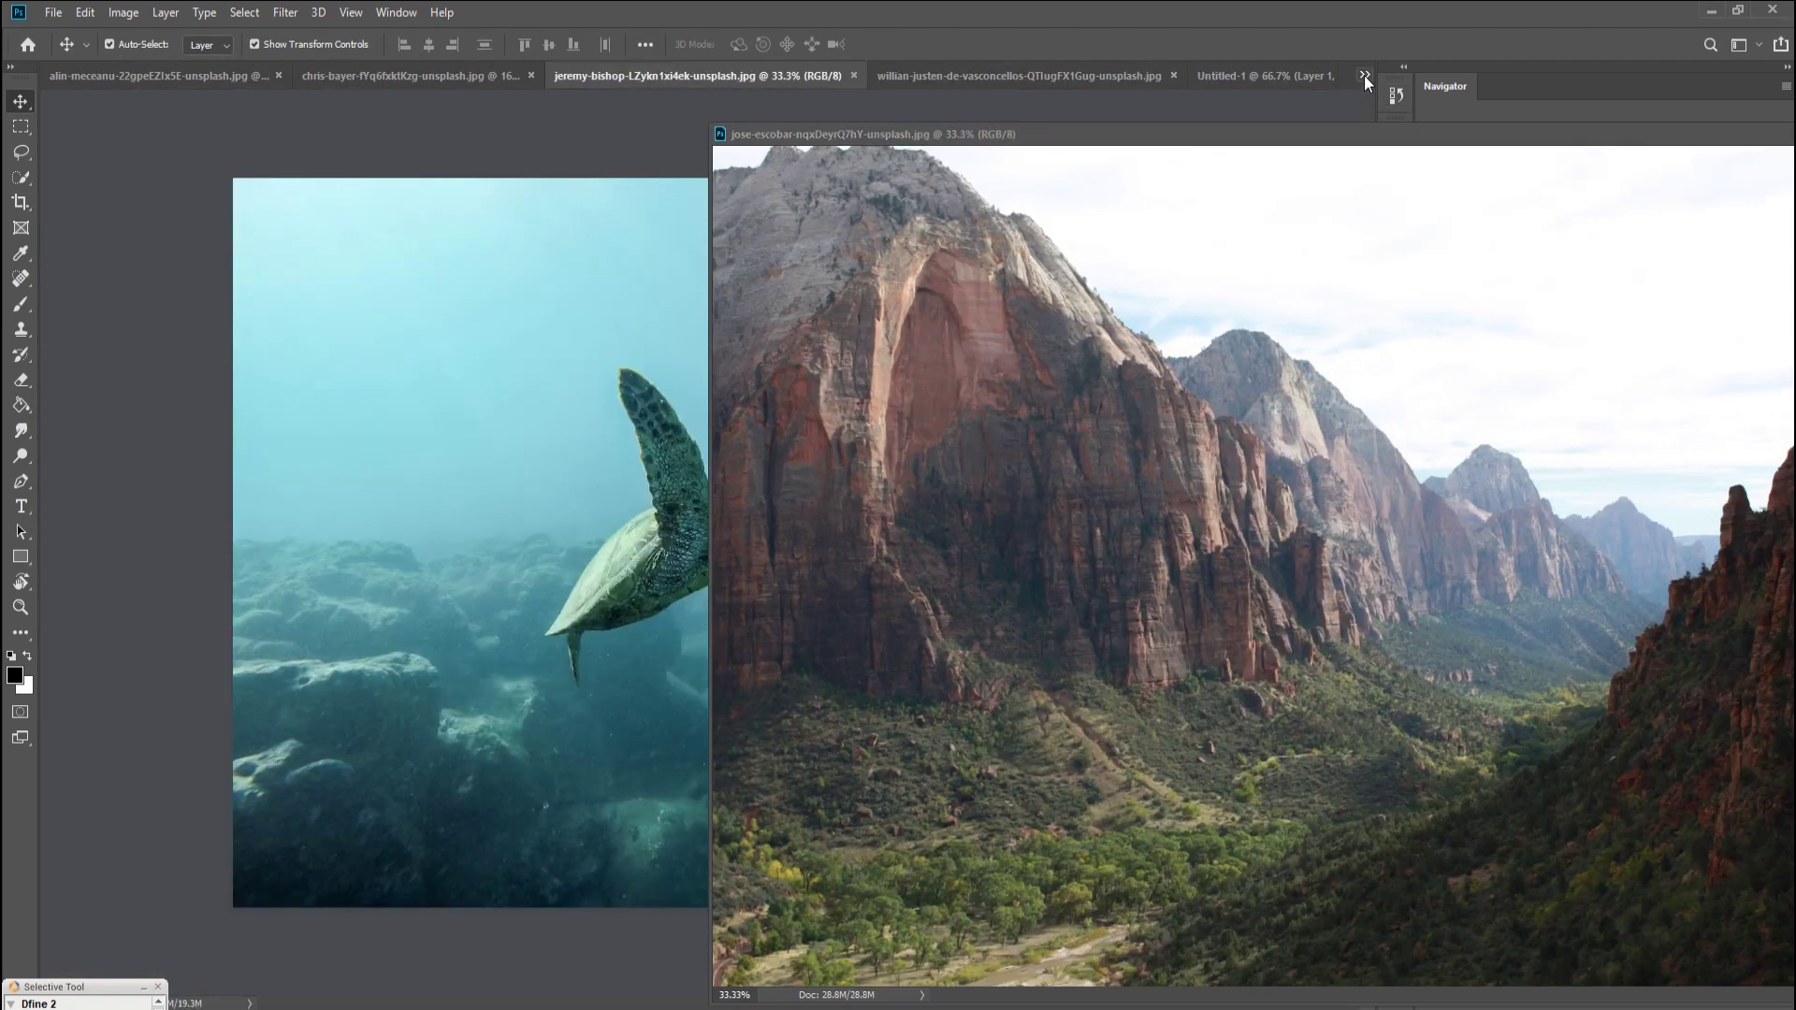
left_click(1246, 74)
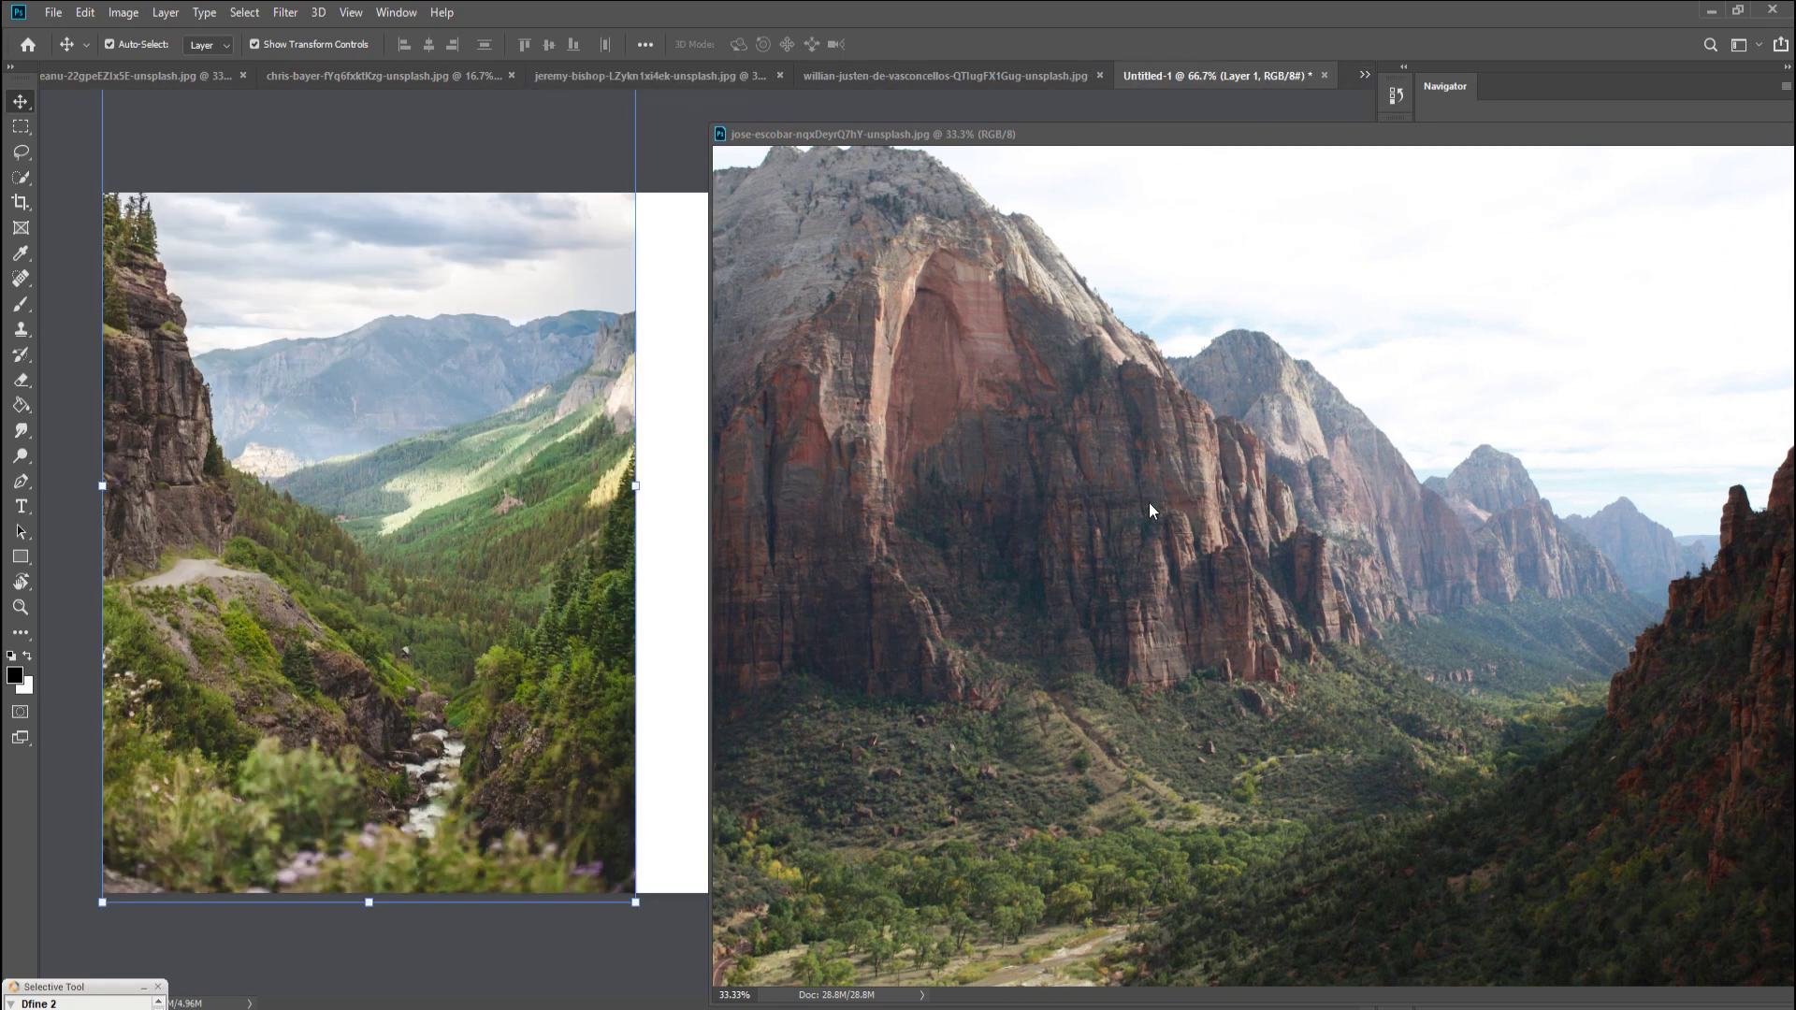
left_click_drag(1113, 502, 658, 476)
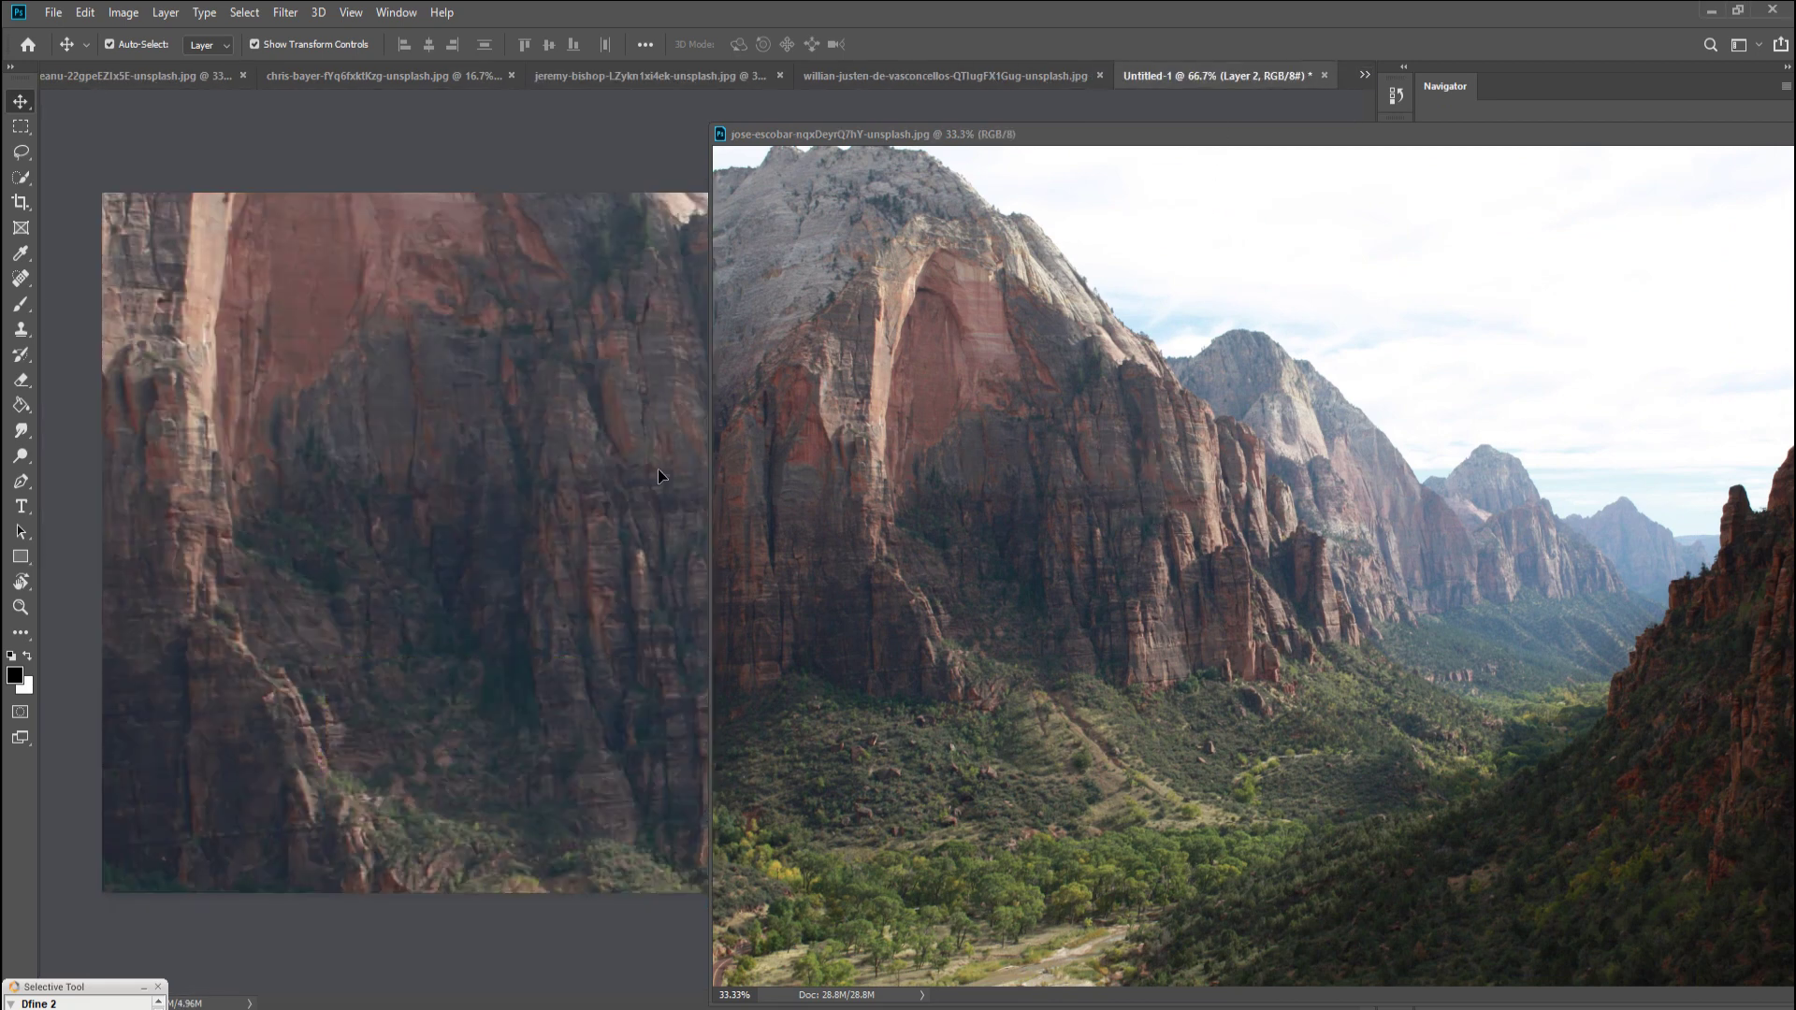
Step: Minimize the canyon photo window and flip Layer 2 horizontally
left_click_drag(1627, 137, 1251, 237)
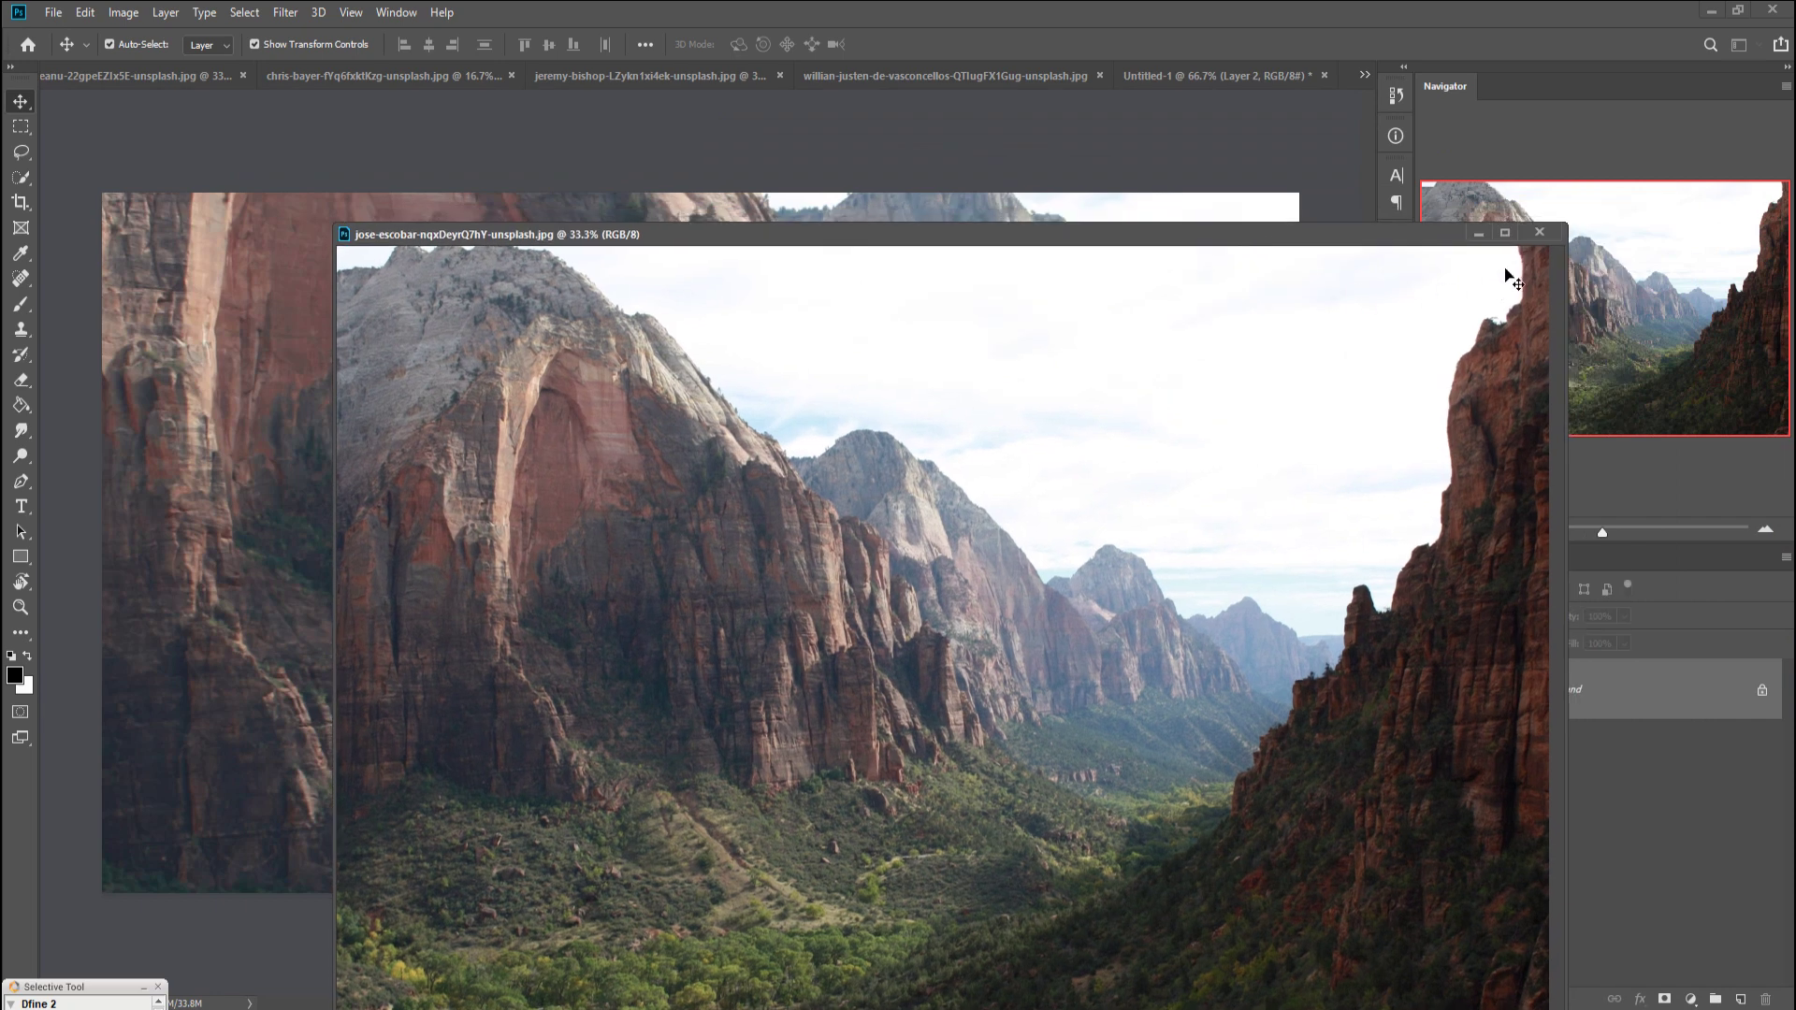
left_click(1477, 234)
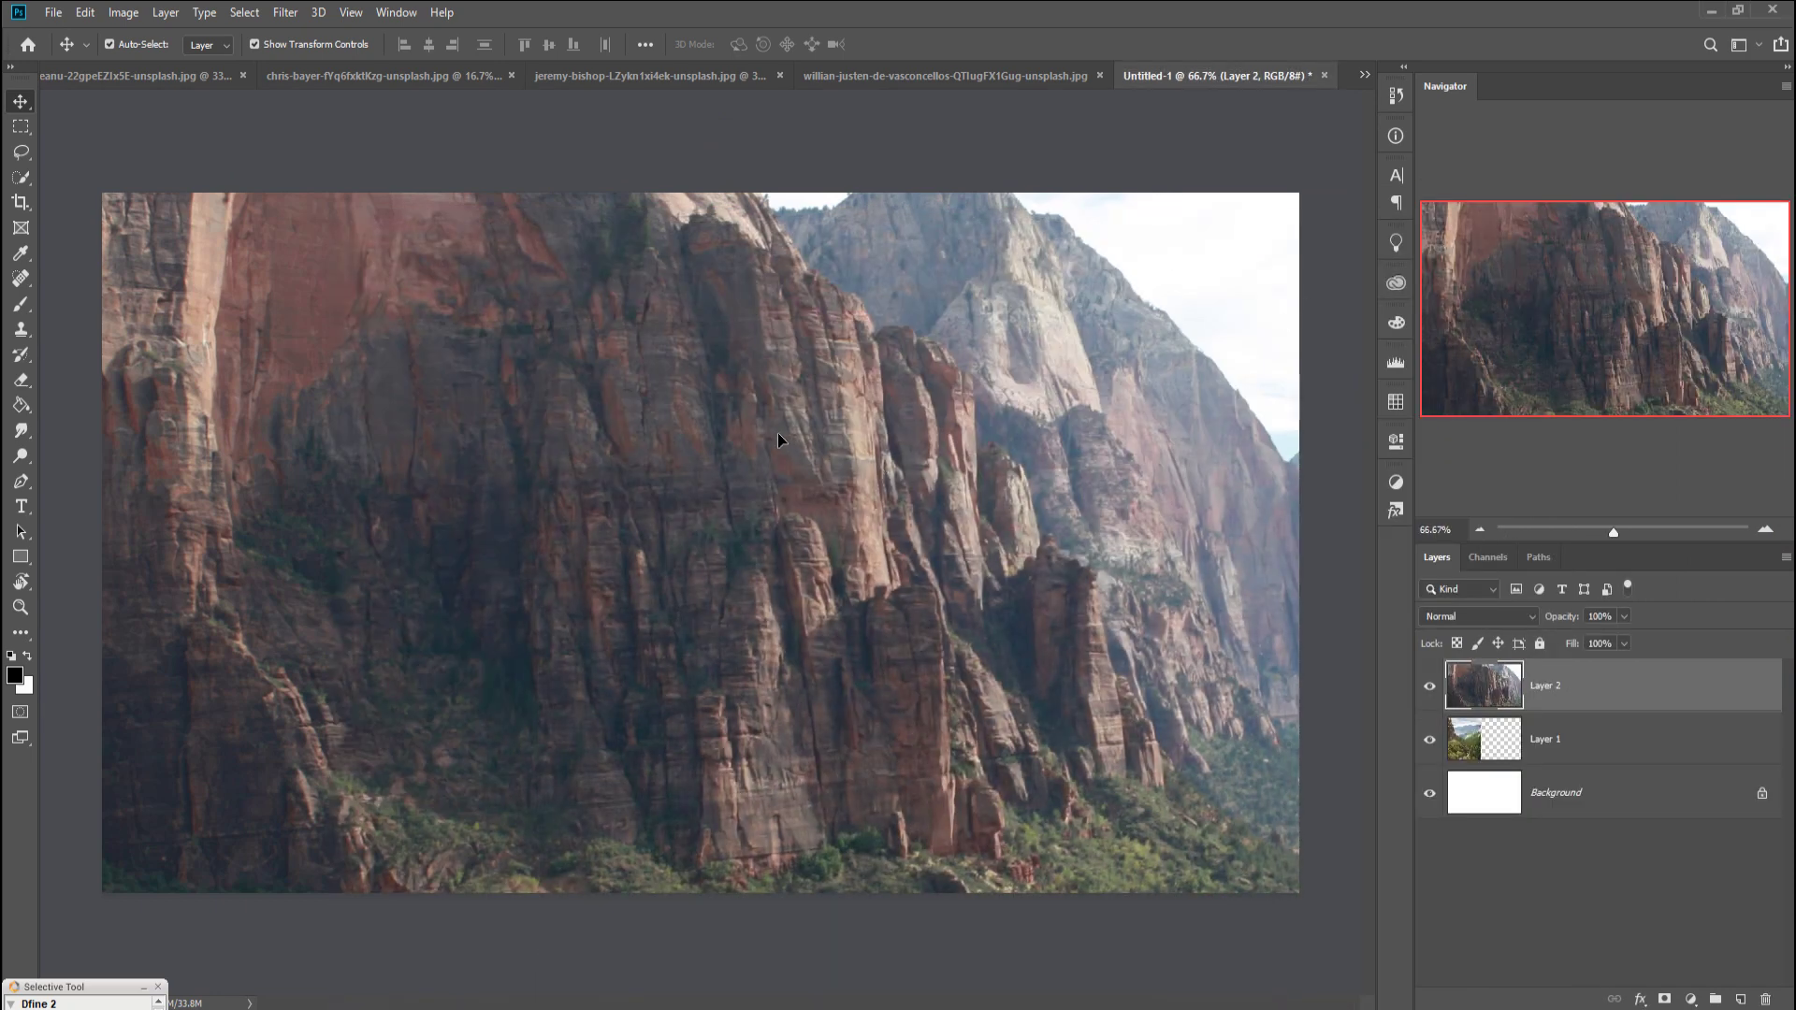
left_click(85, 13)
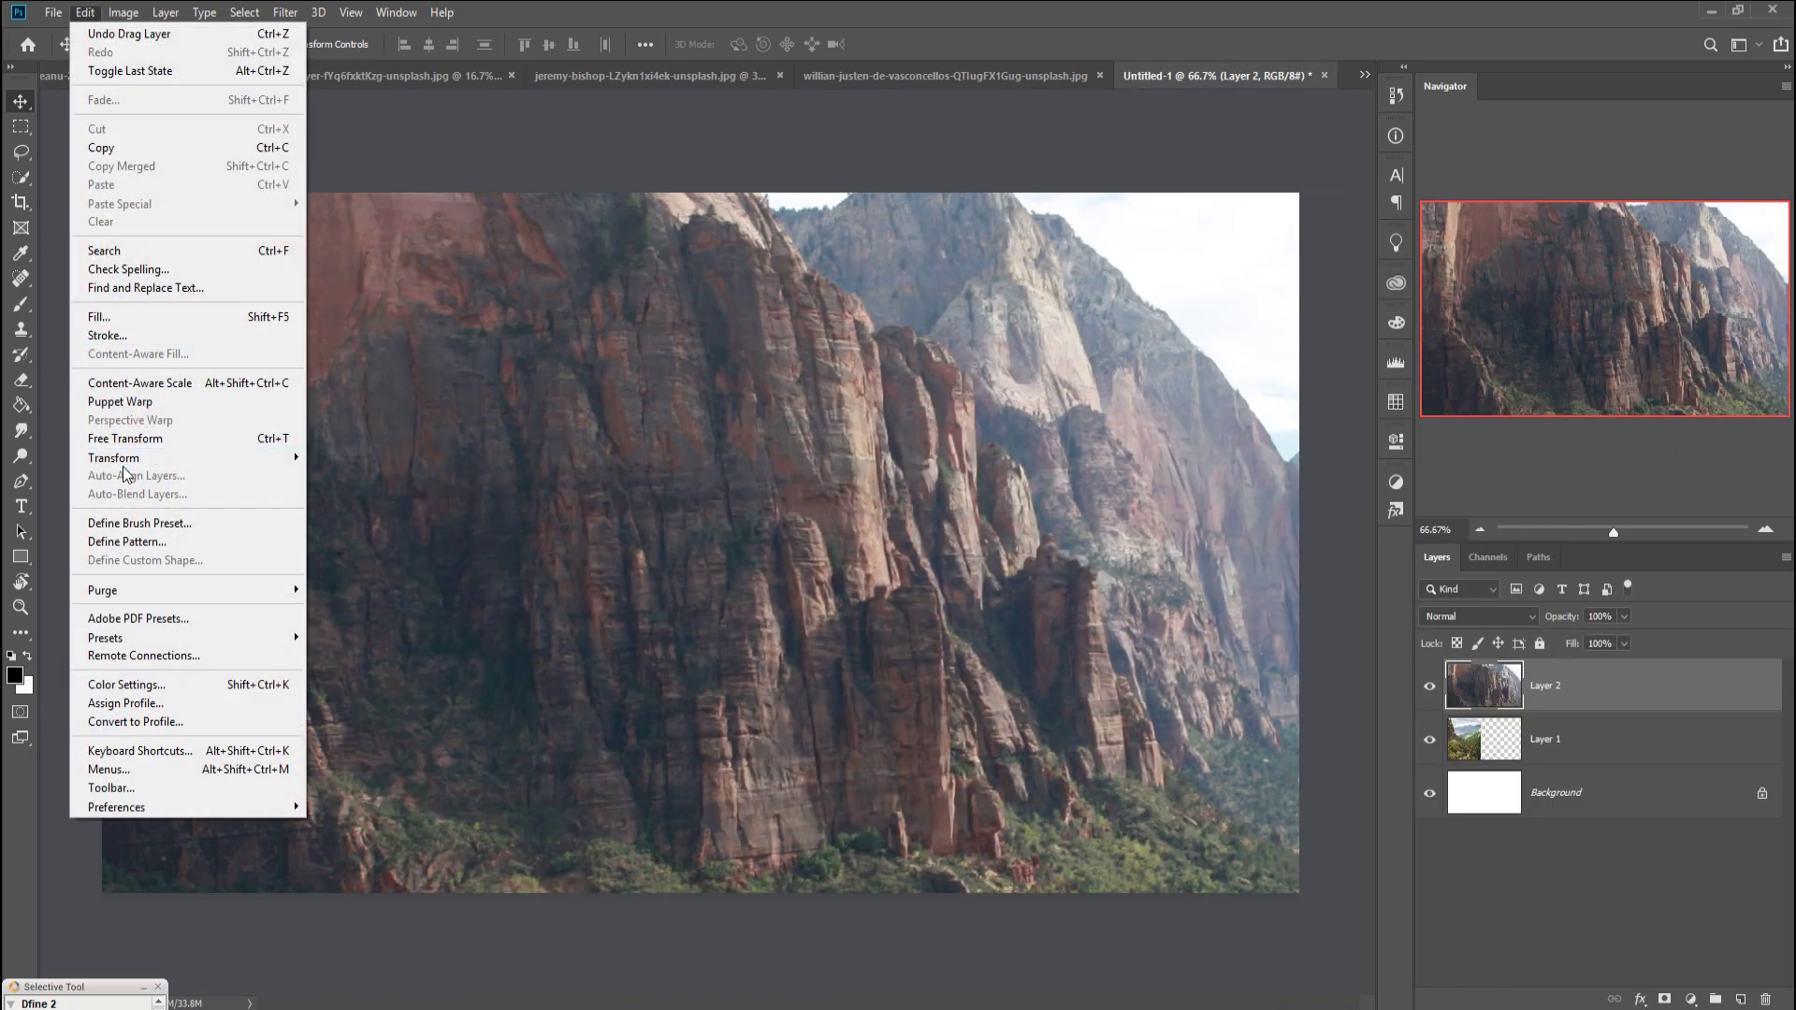
left_click(379, 674)
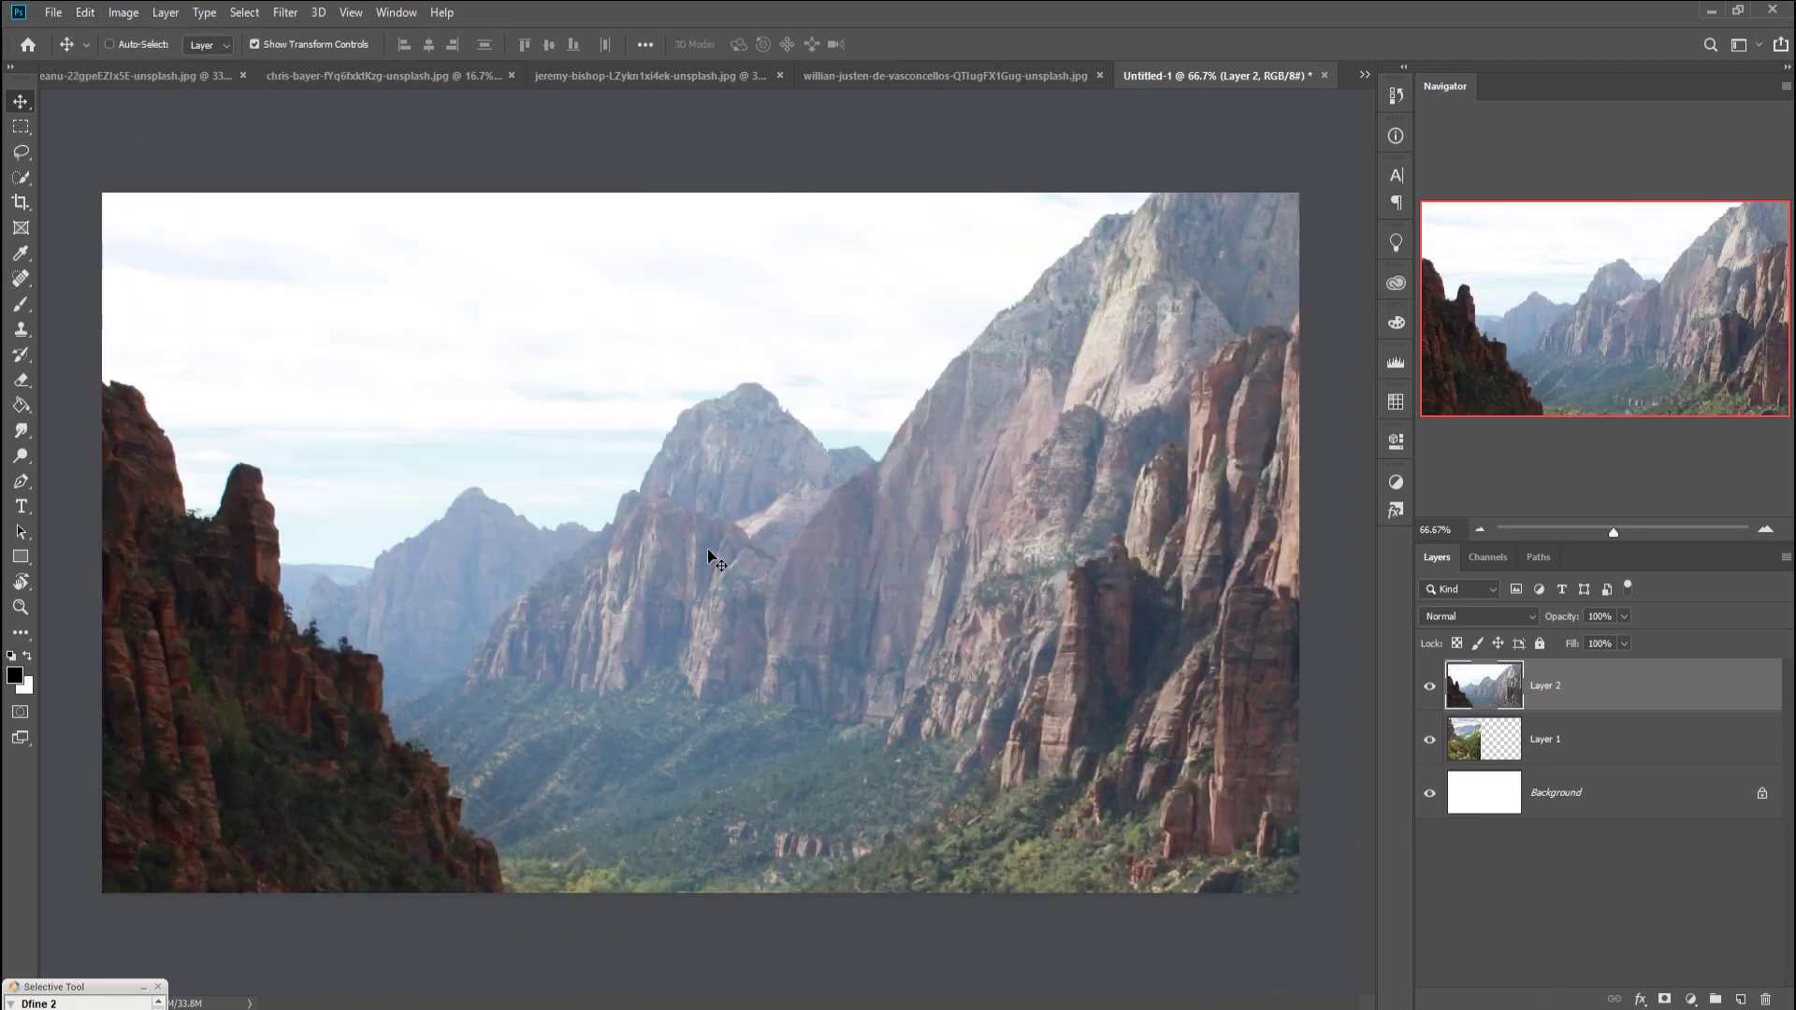
Step: Scale the canyon layer down to about 53% and fit it onto the canvas
key("ctrl+minus")
left_click_drag(293, 599, 862, 602)
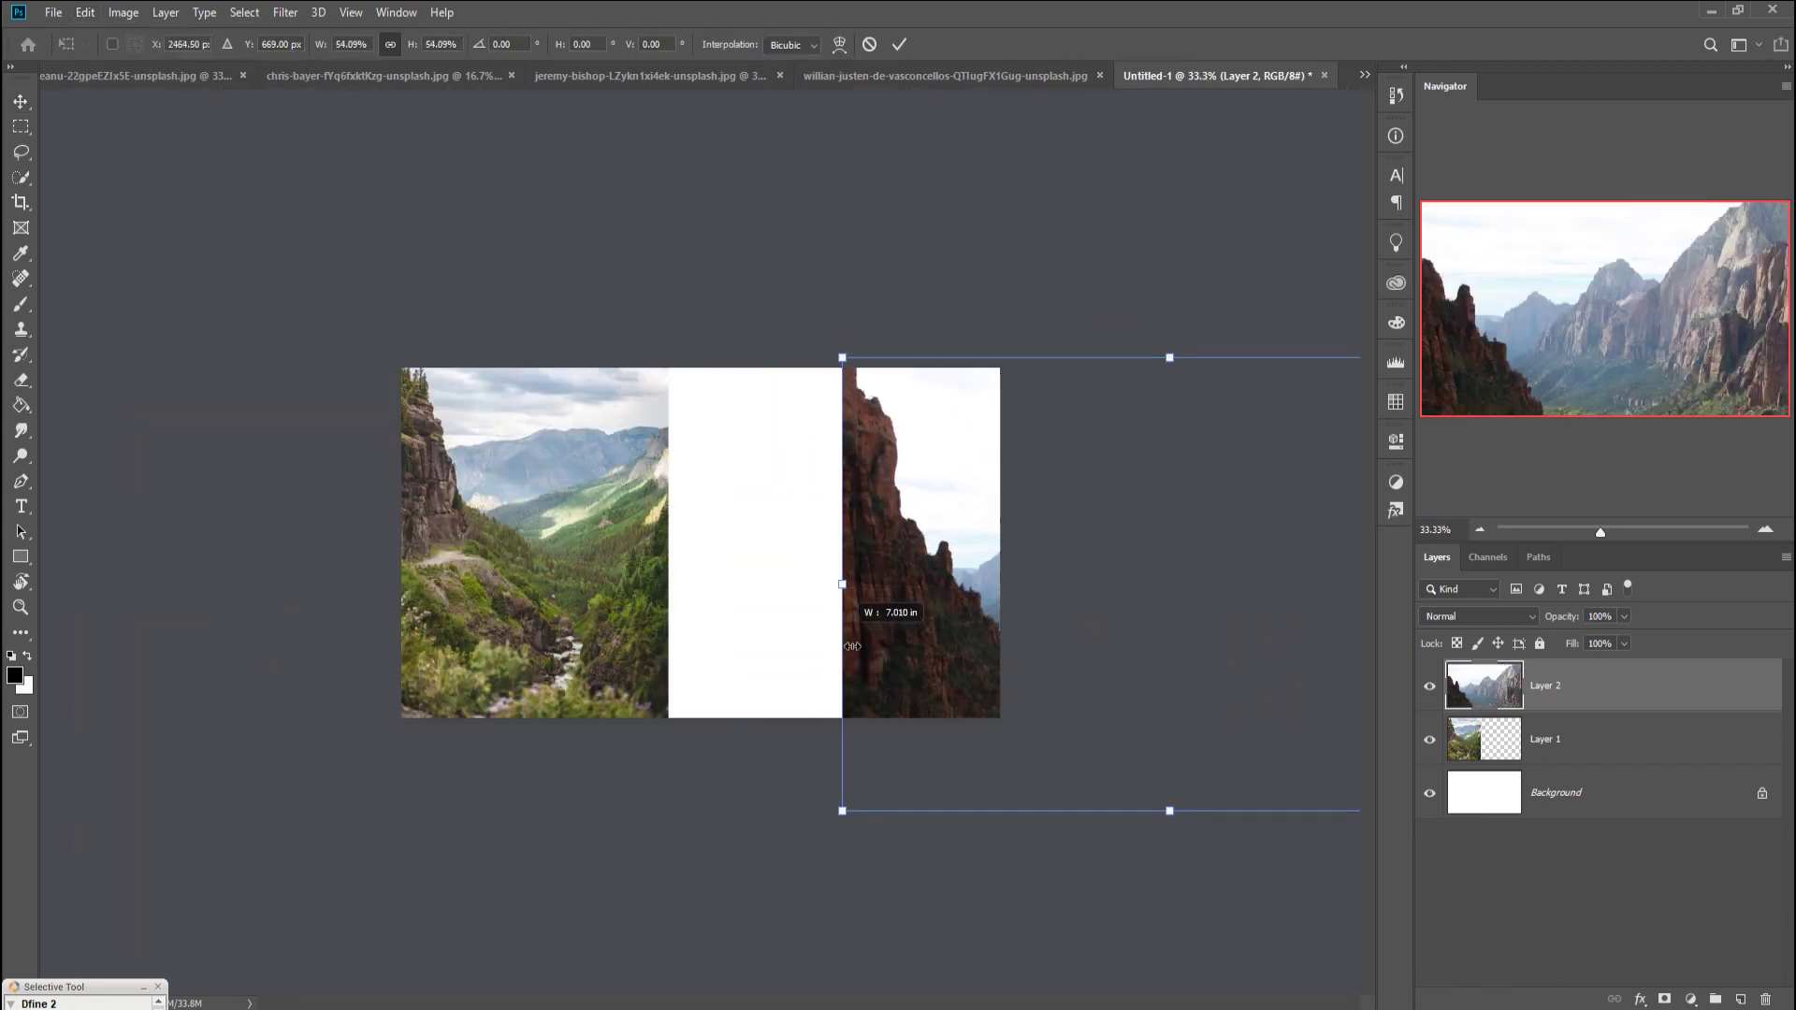
mouse_move(608, 552)
left_mouse_down()
mouse_move(492, 527)
mouse_move(520, 550)
mouse_move(524, 616)
mouse_move(526, 595)
left_mouse_up()
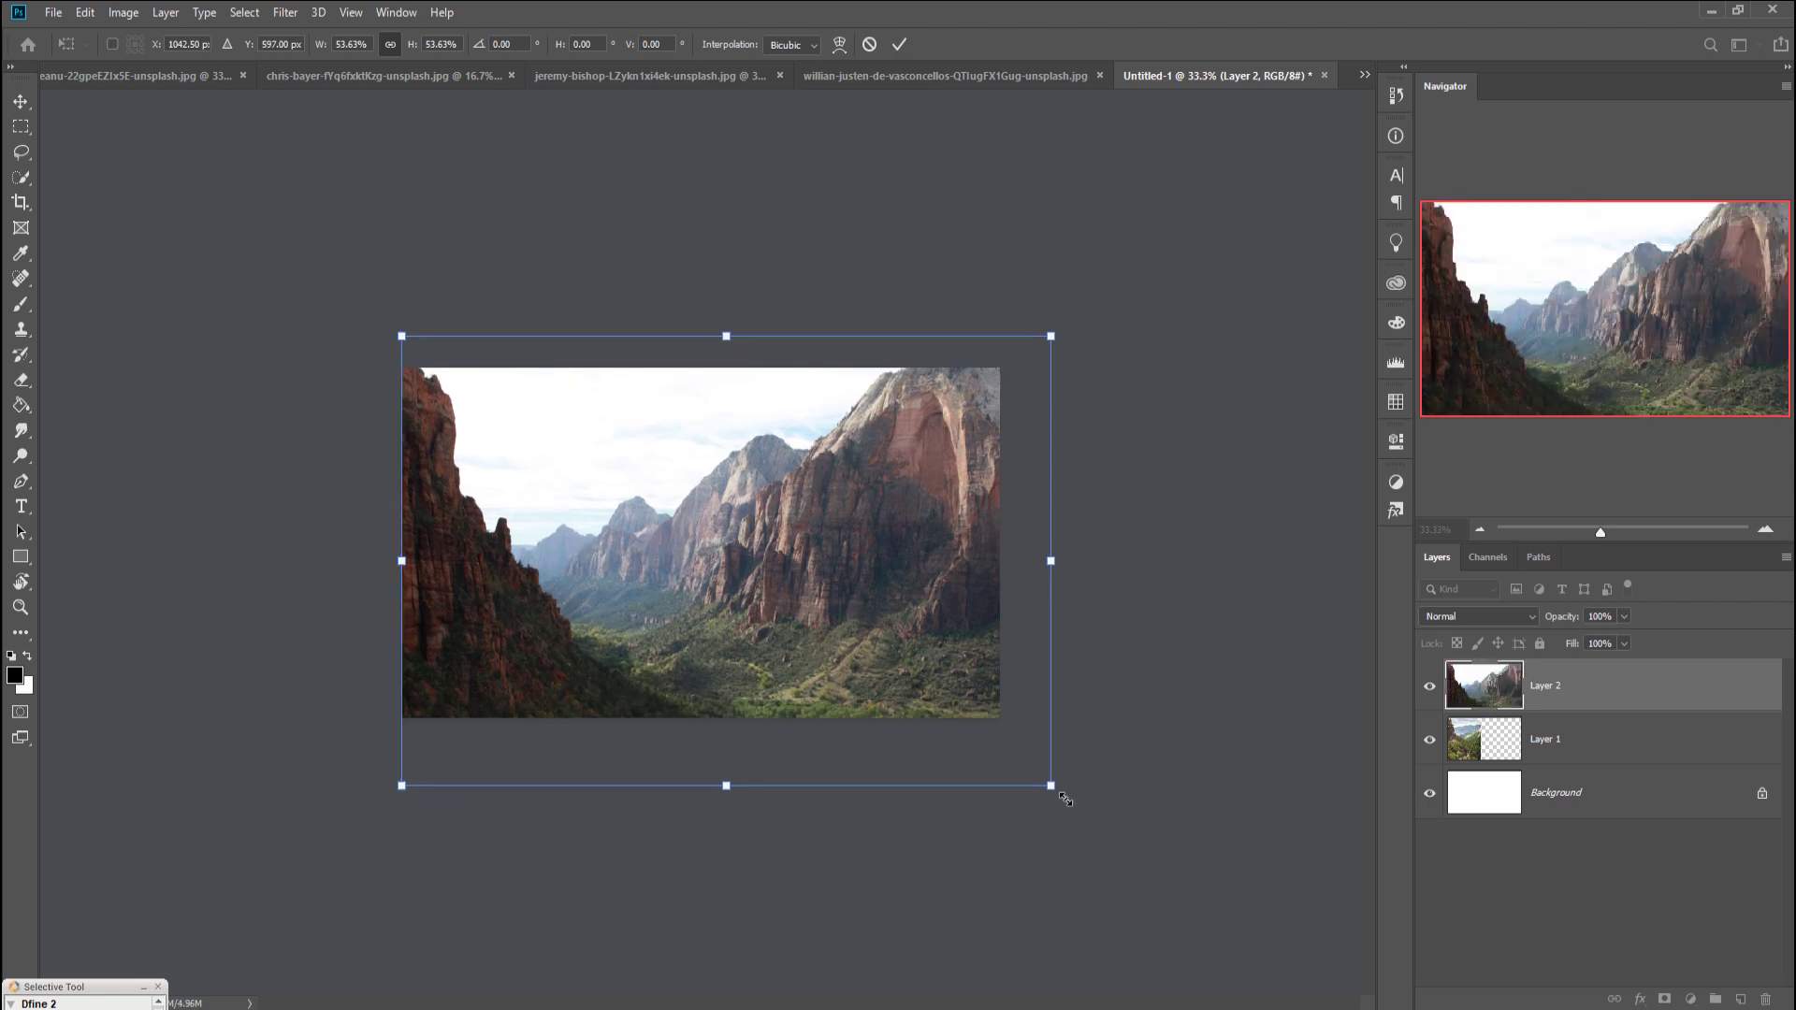
mouse_move(1064, 798)
left_mouse_down()
mouse_move(1048, 772)
mouse_move(1072, 791)
left_mouse_up()
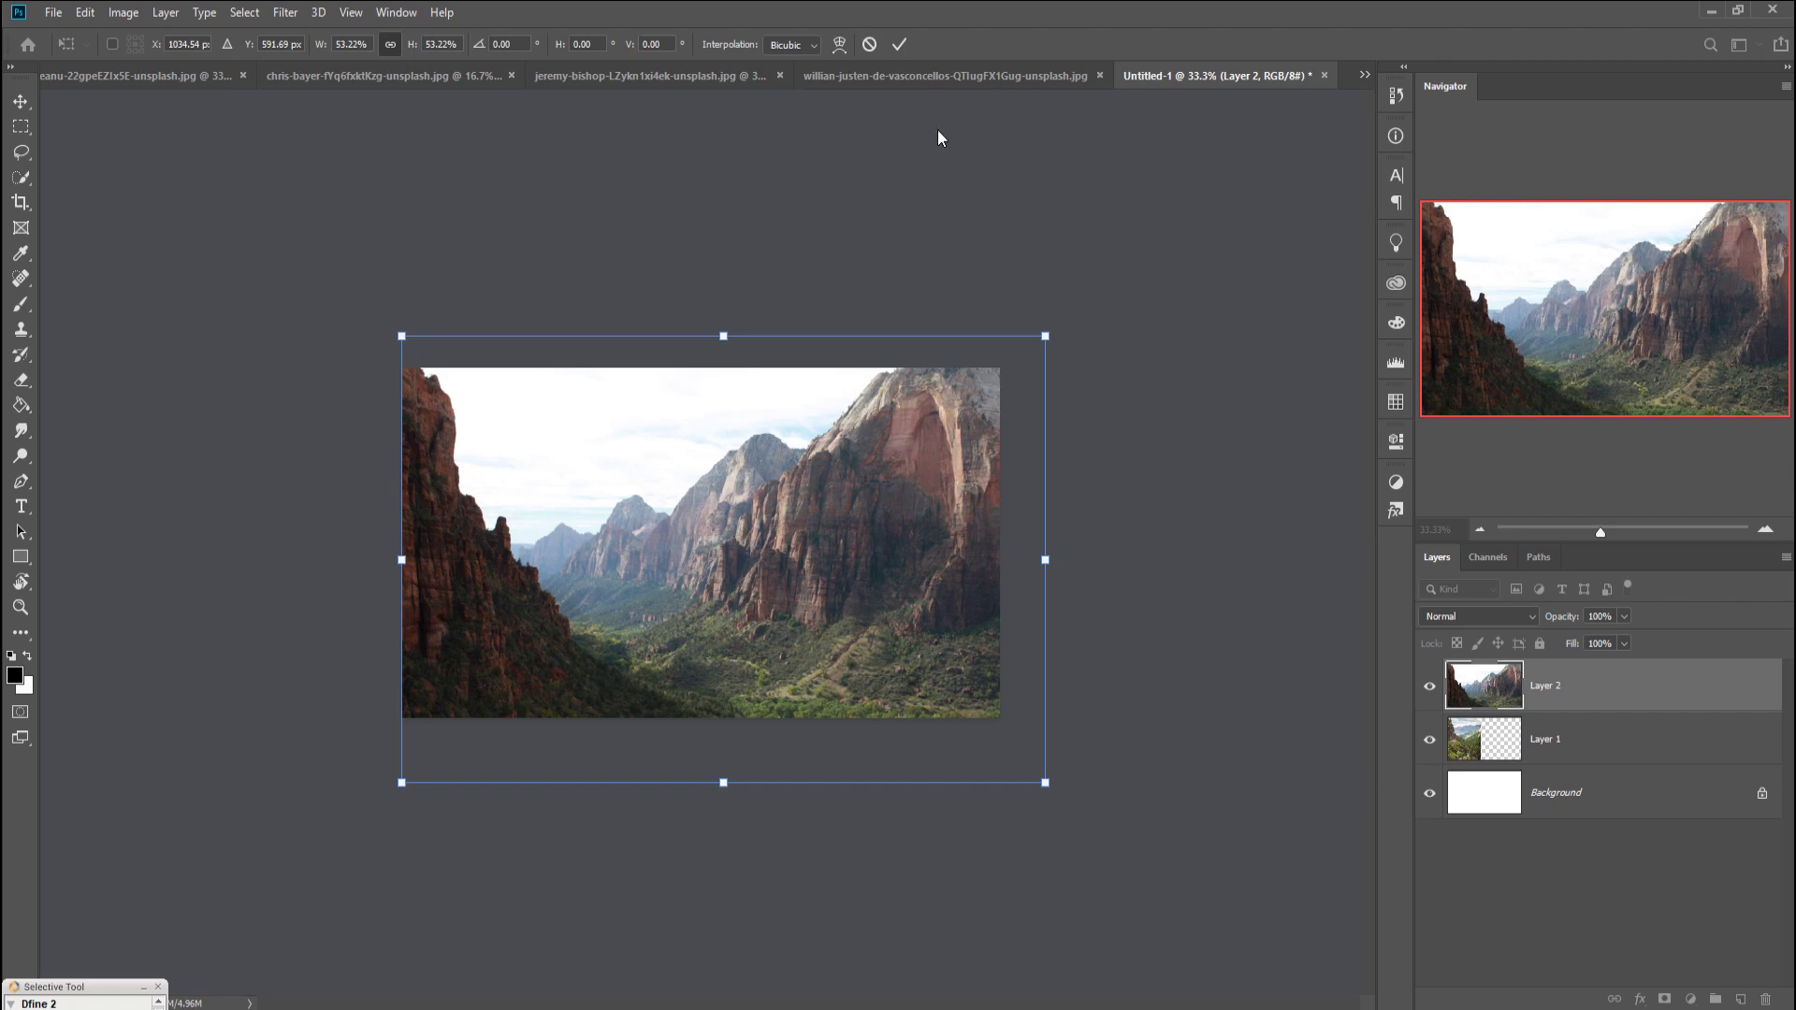
Step: Commit the canyon resize and bring up the alin-meceanu beach photo
left_click(899, 43)
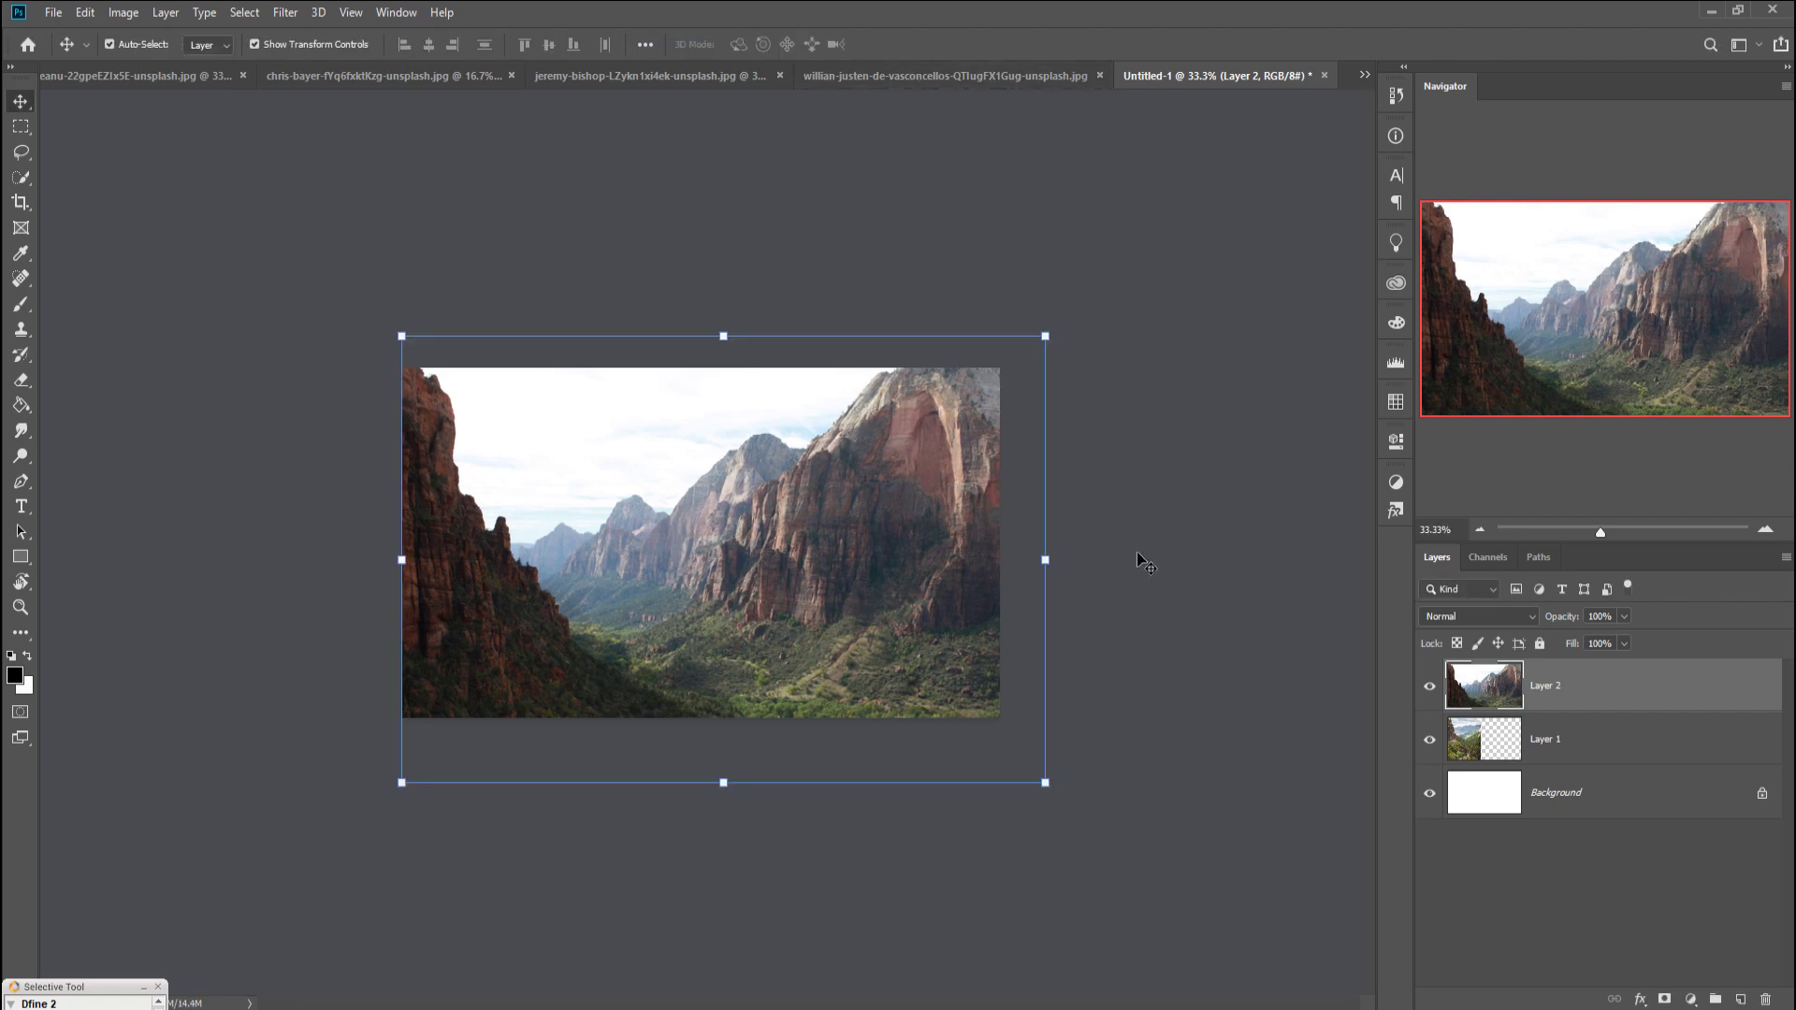
key("ctrl+plus")
key("ctrl+plus")
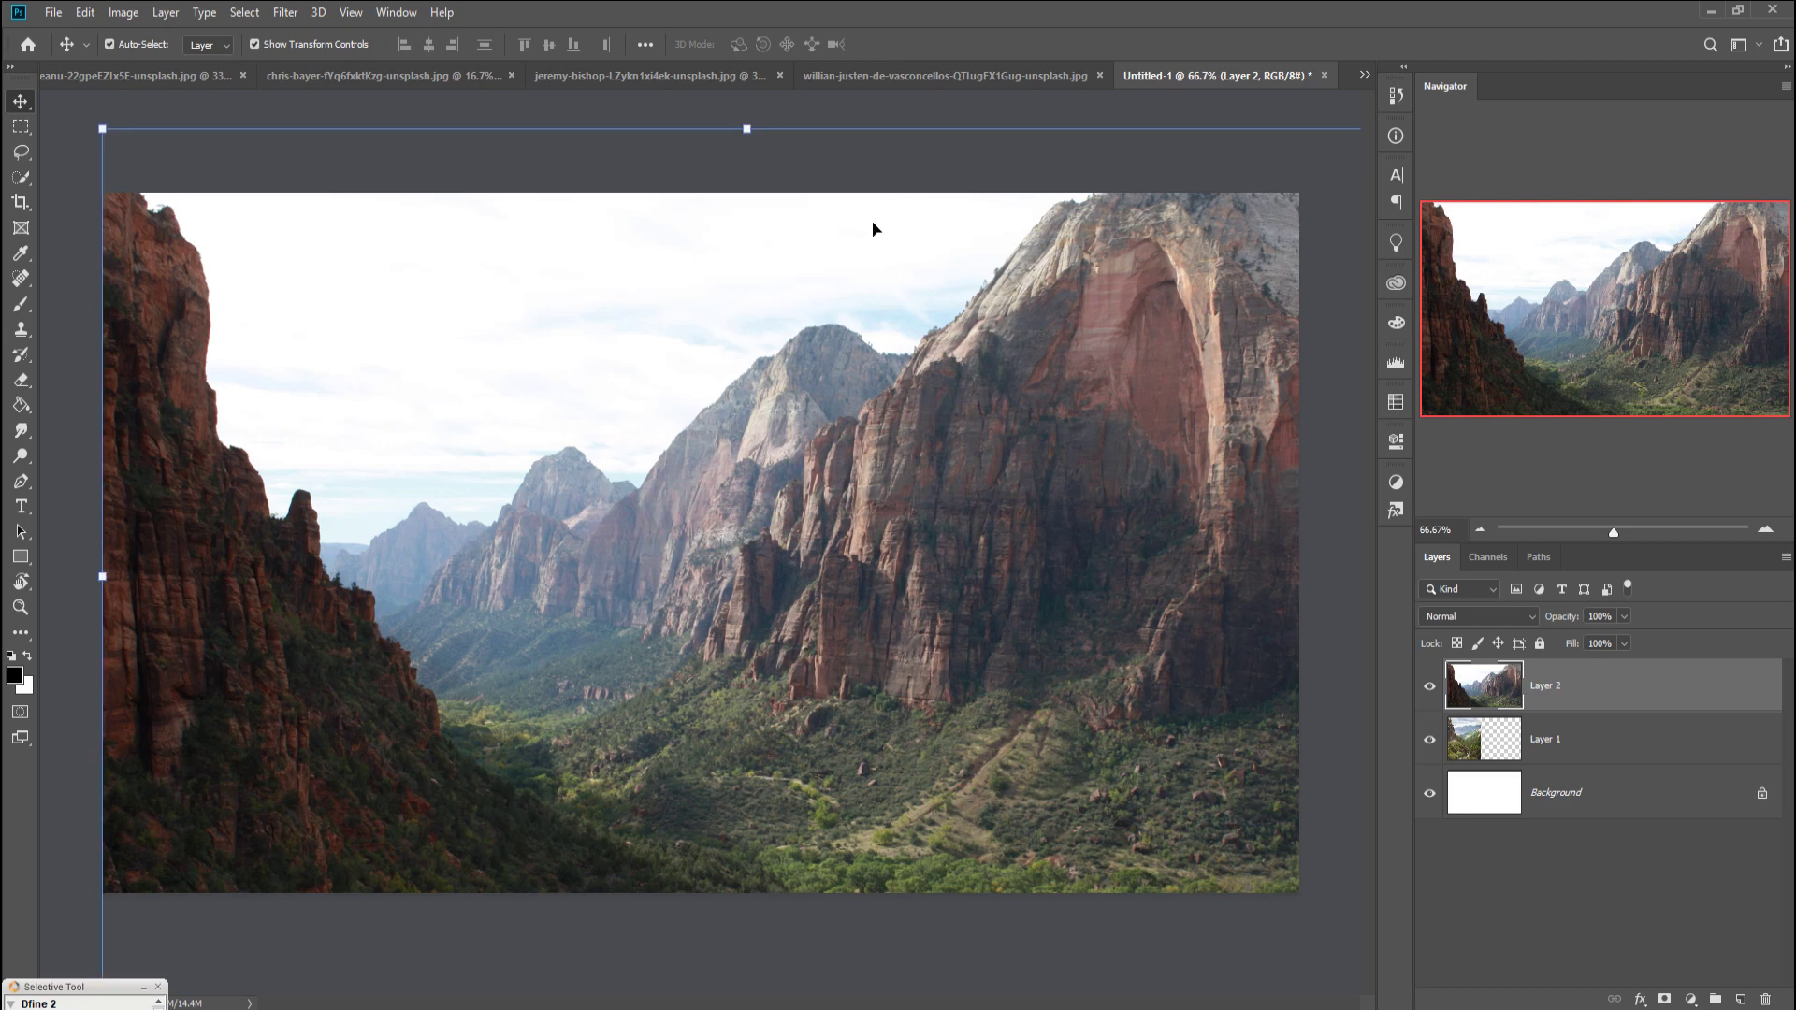
left_click(137, 75)
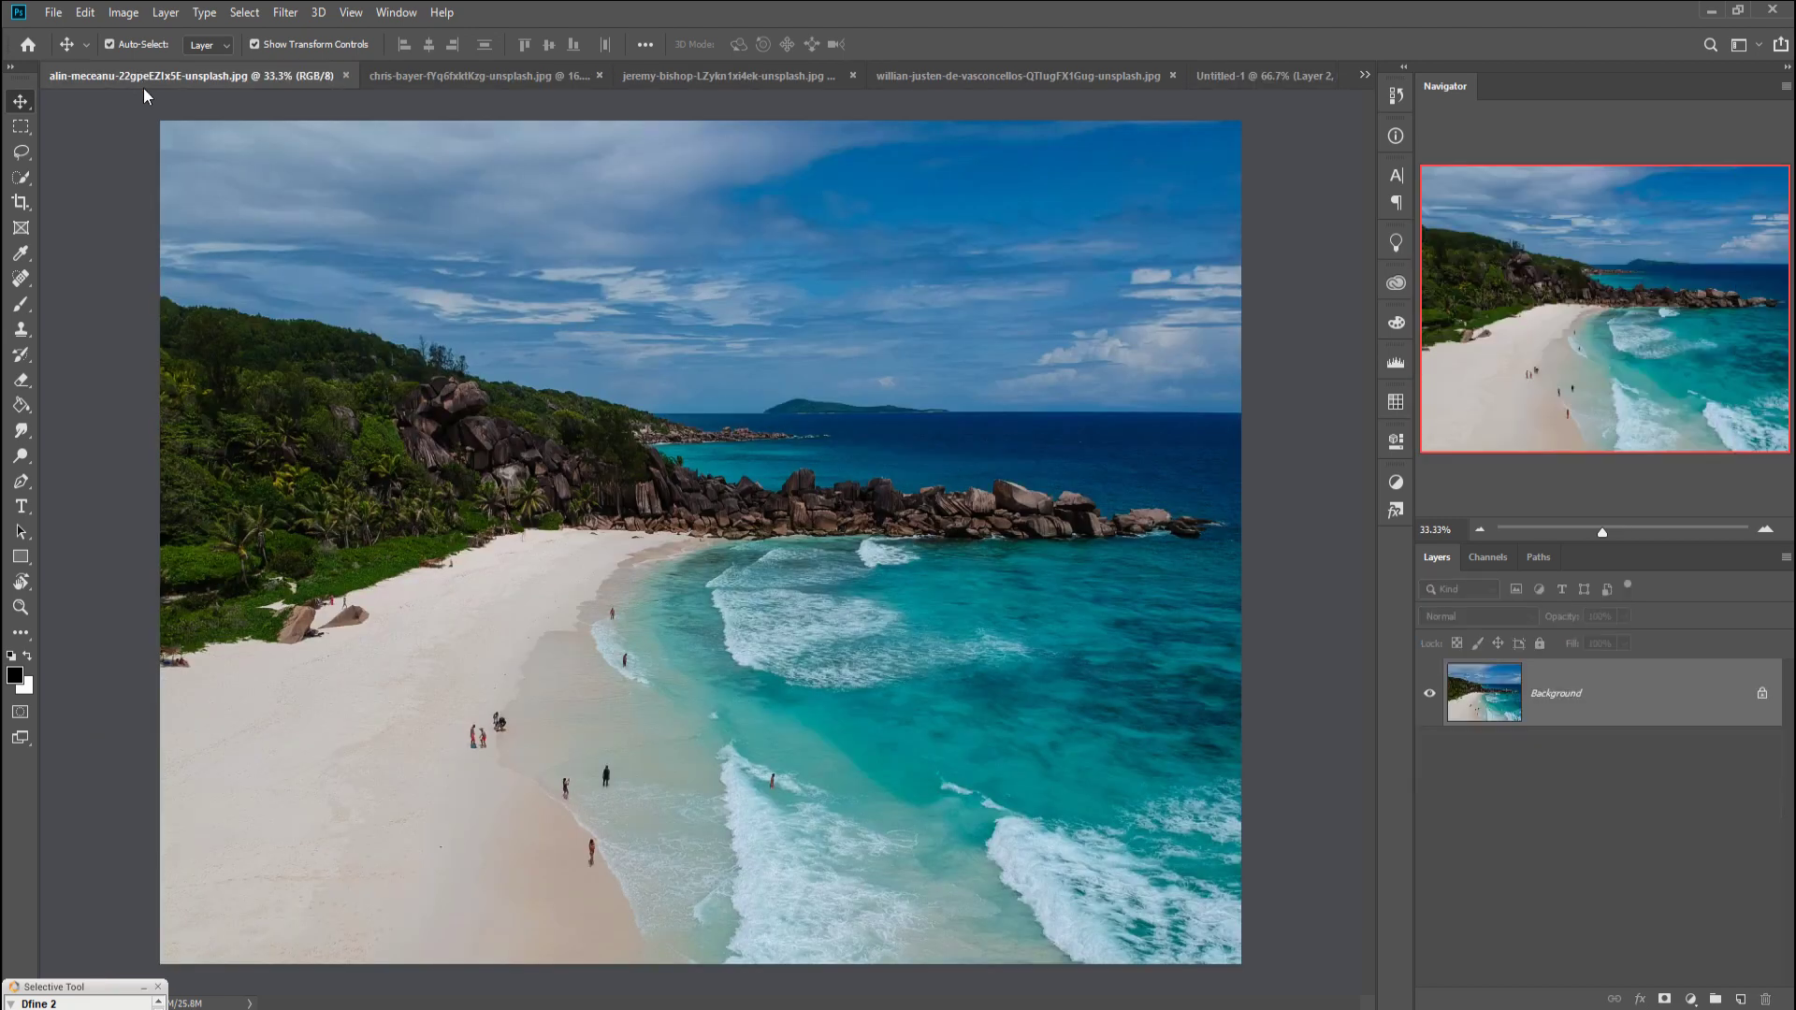
Step: Quick-select the beach photo's rocks, land and sea, ready to move them
left_click(7, 183)
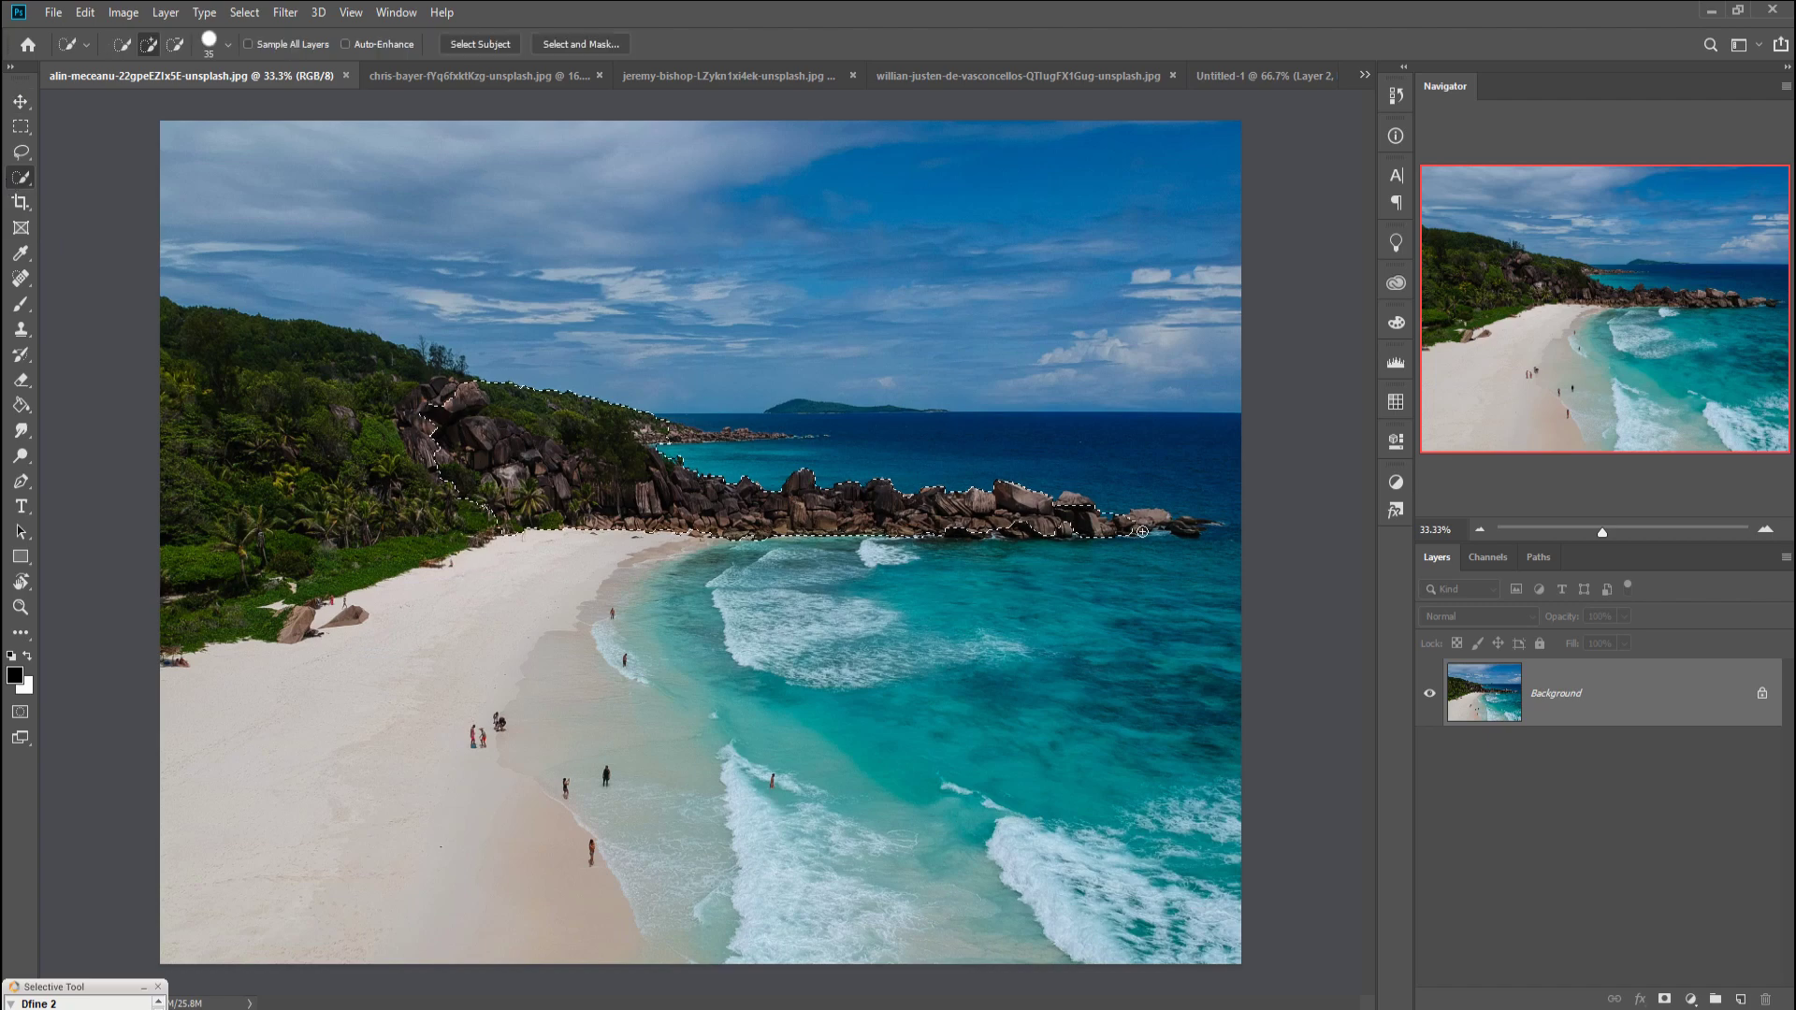
left_click_drag(561, 513, 355, 589)
key("v")
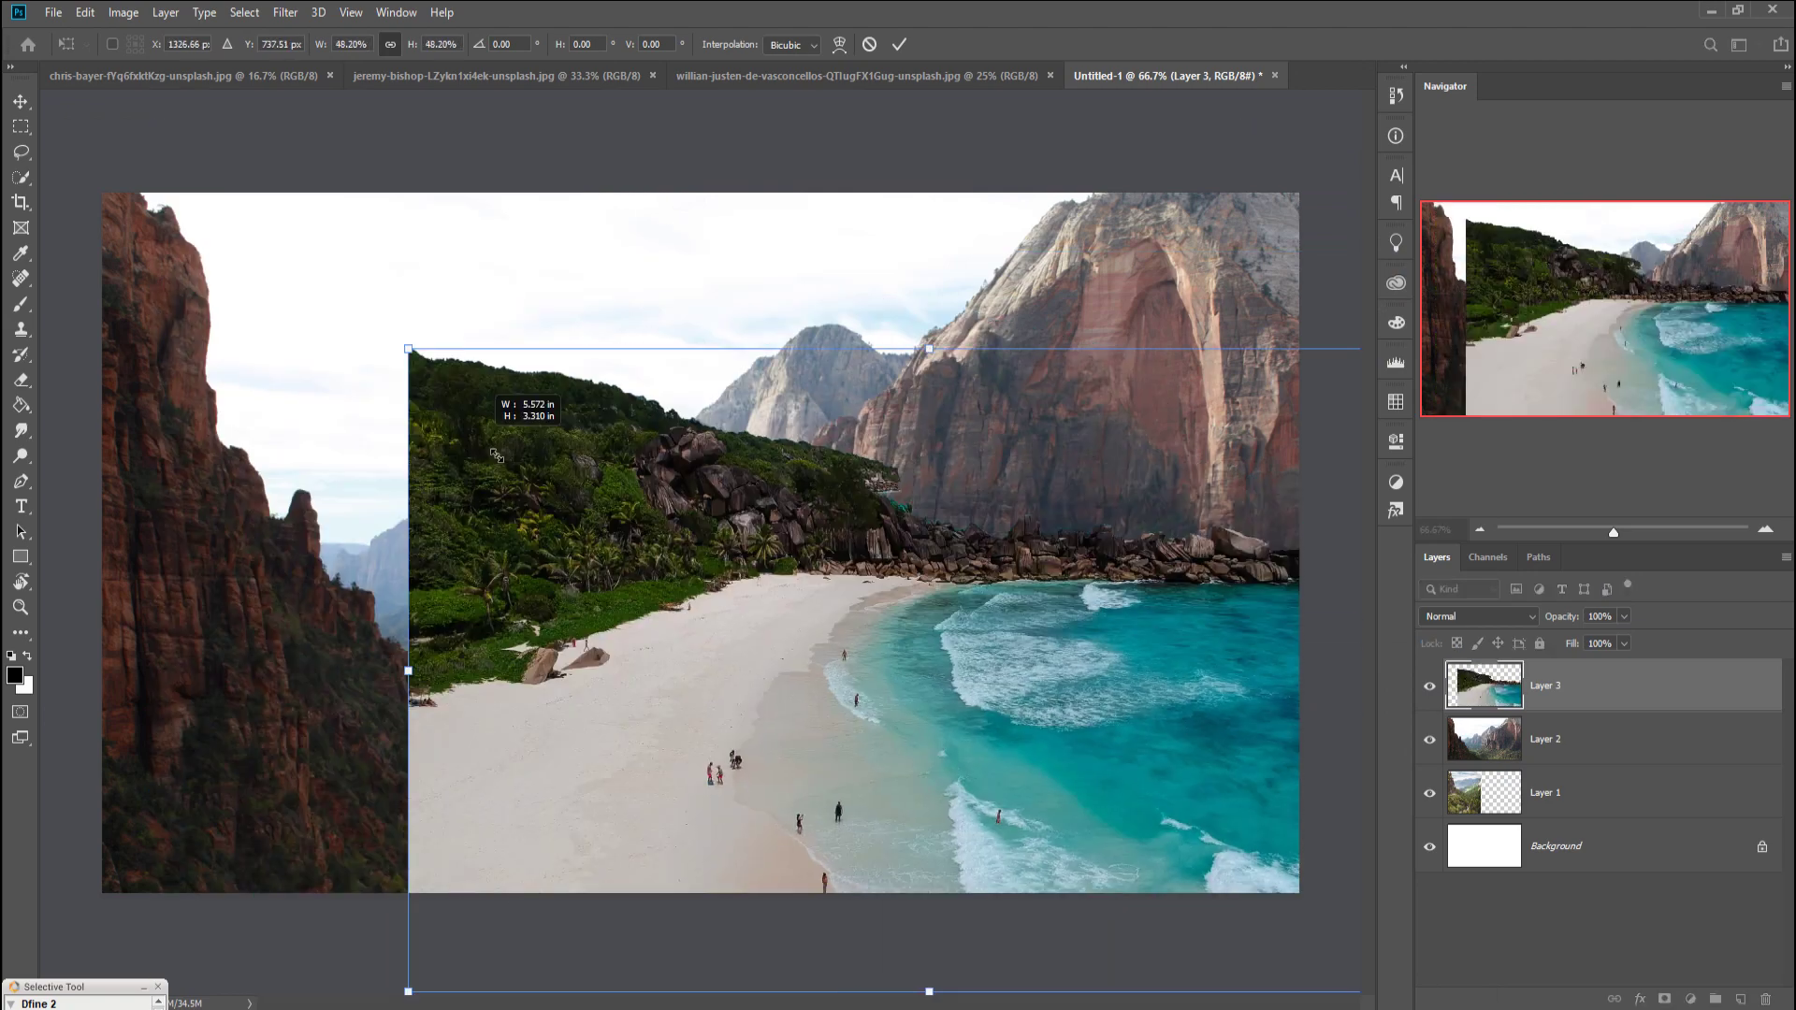
Step: Drag the beach selection in as Layer 3, shrunk to about 27% at top-left
left_click_drag(496, 455, 190, 469)
left_click_drag(993, 1002, 622, 722)
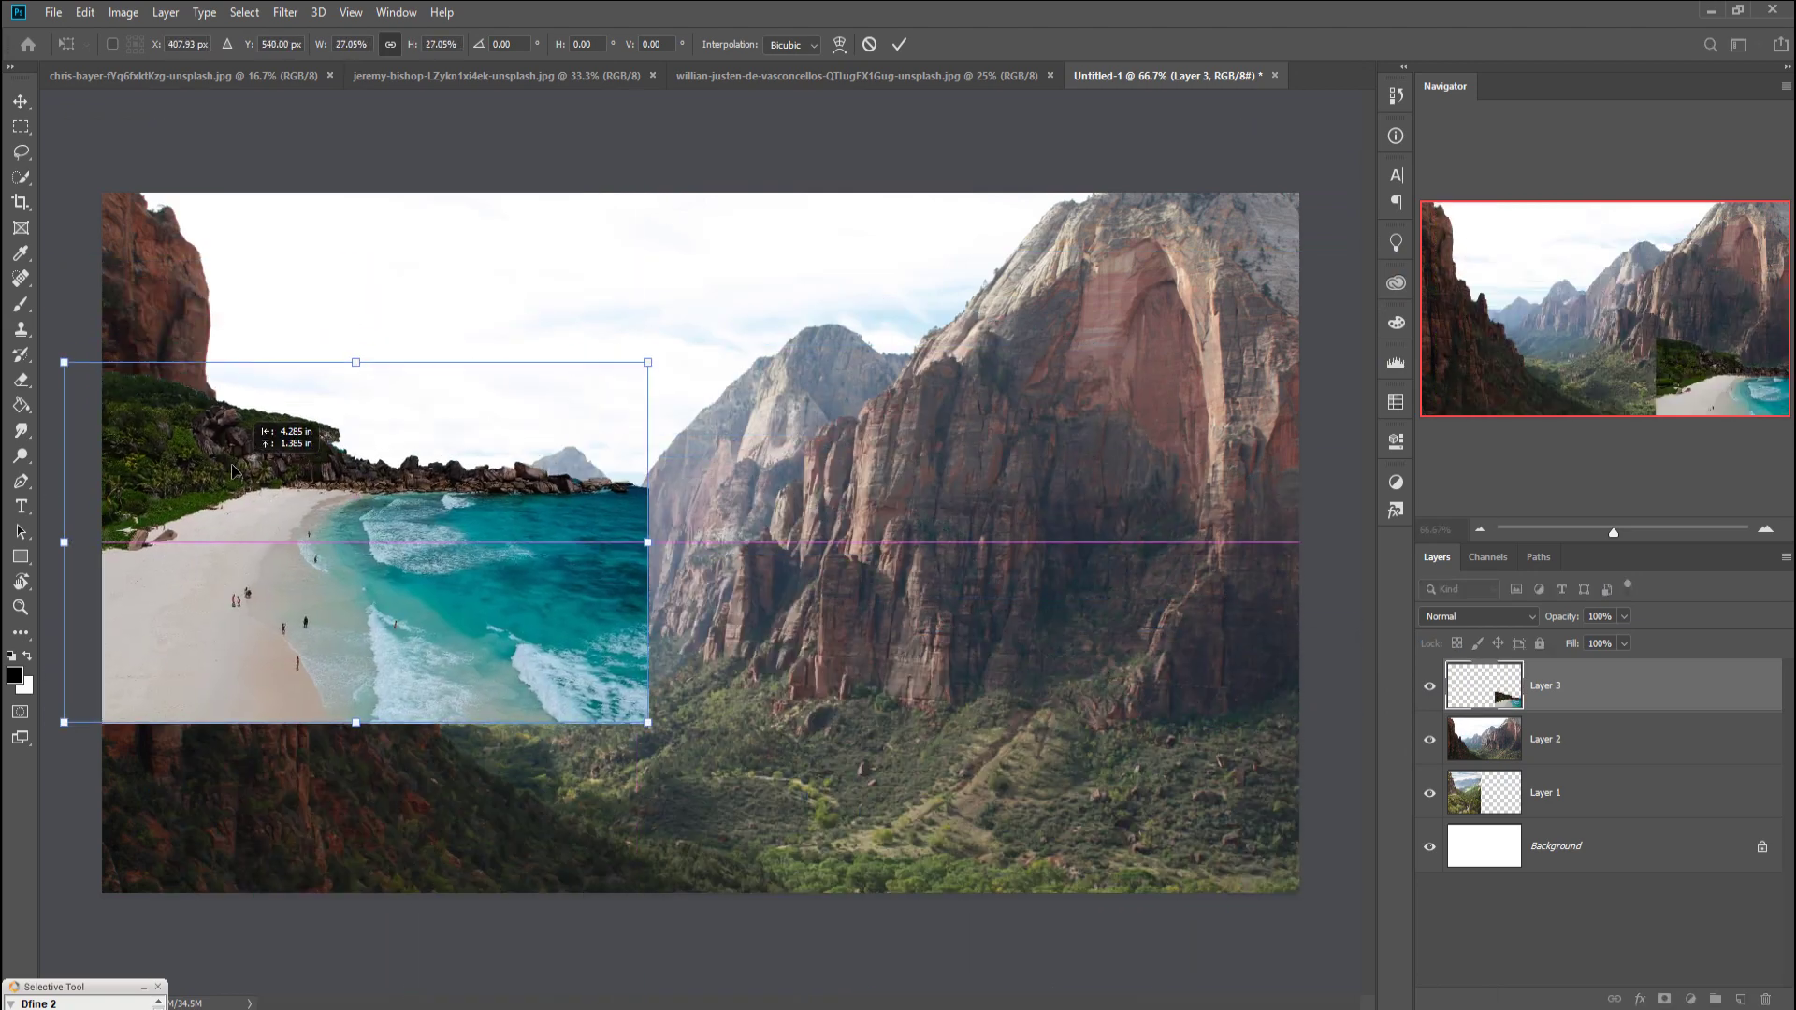
left_click_drag(374, 524, 374, 503)
left_click(900, 47)
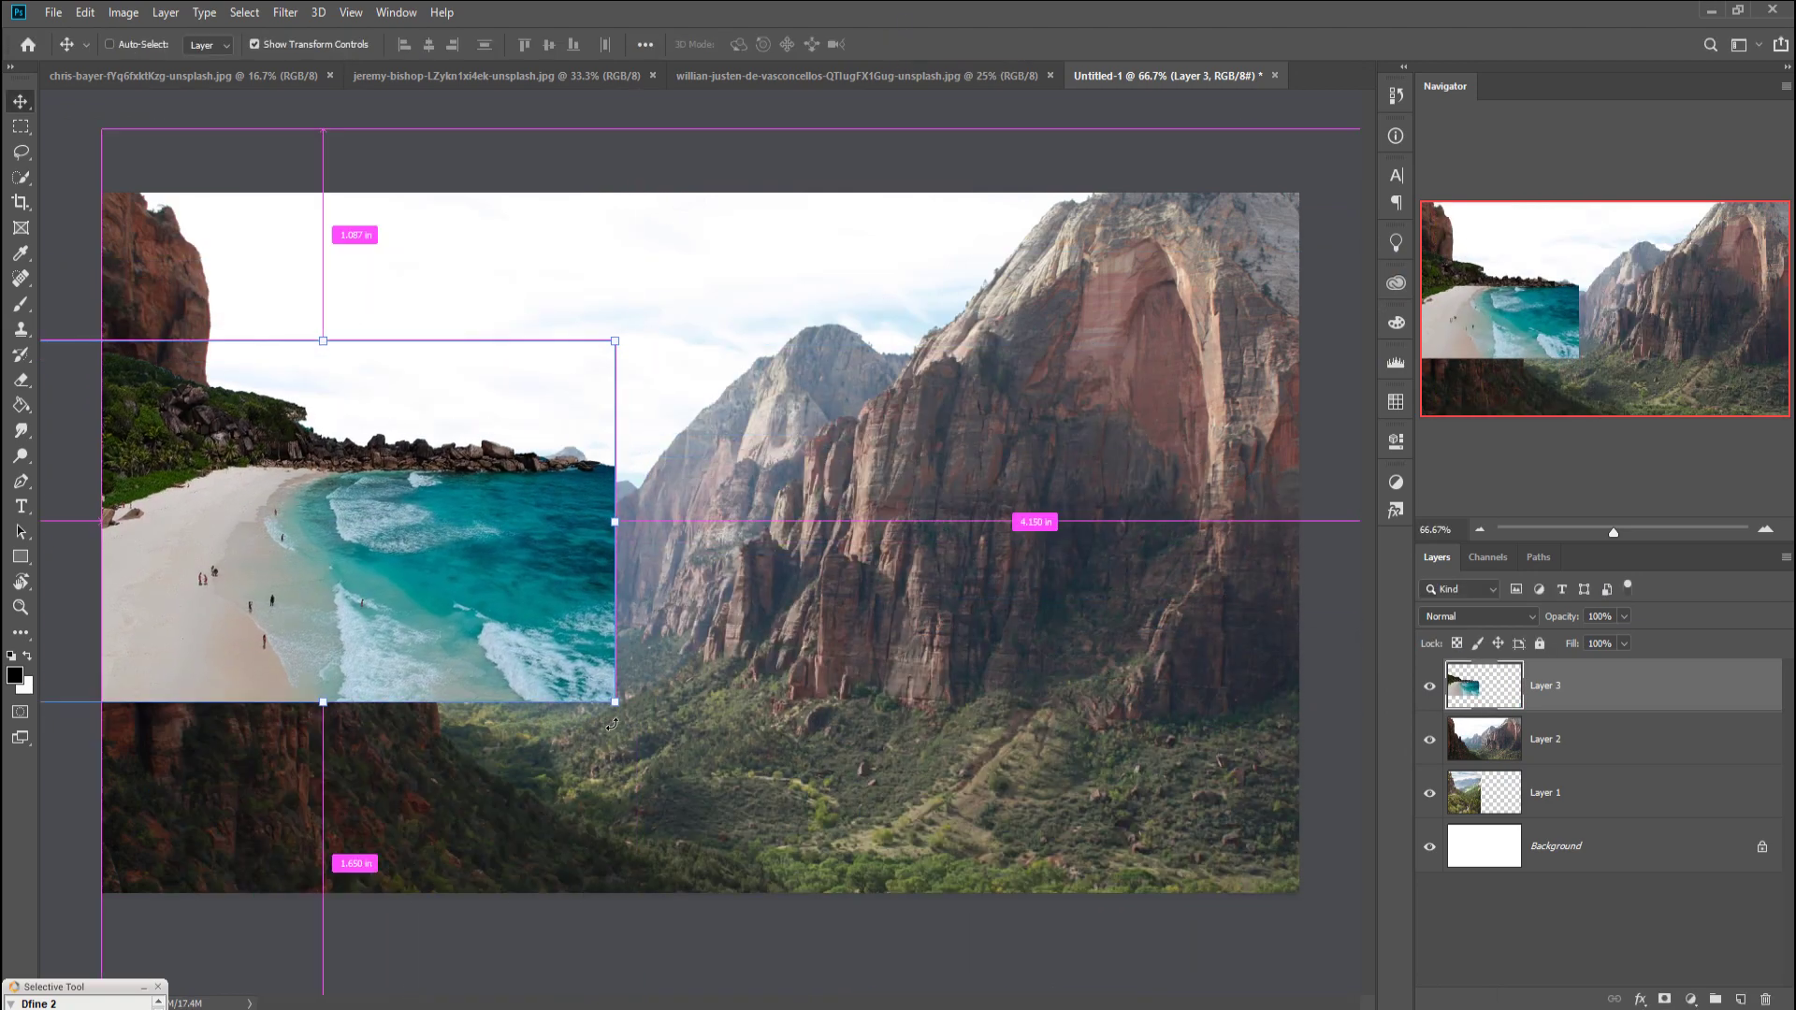
Step: Skew the beach layer's right edge into a slanted perspective and commit it
key("ctrl+t")
mouse_move(617, 710)
left_mouse_down()
mouse_move(642, 679)
mouse_move(731, 746)
left_mouse_up()
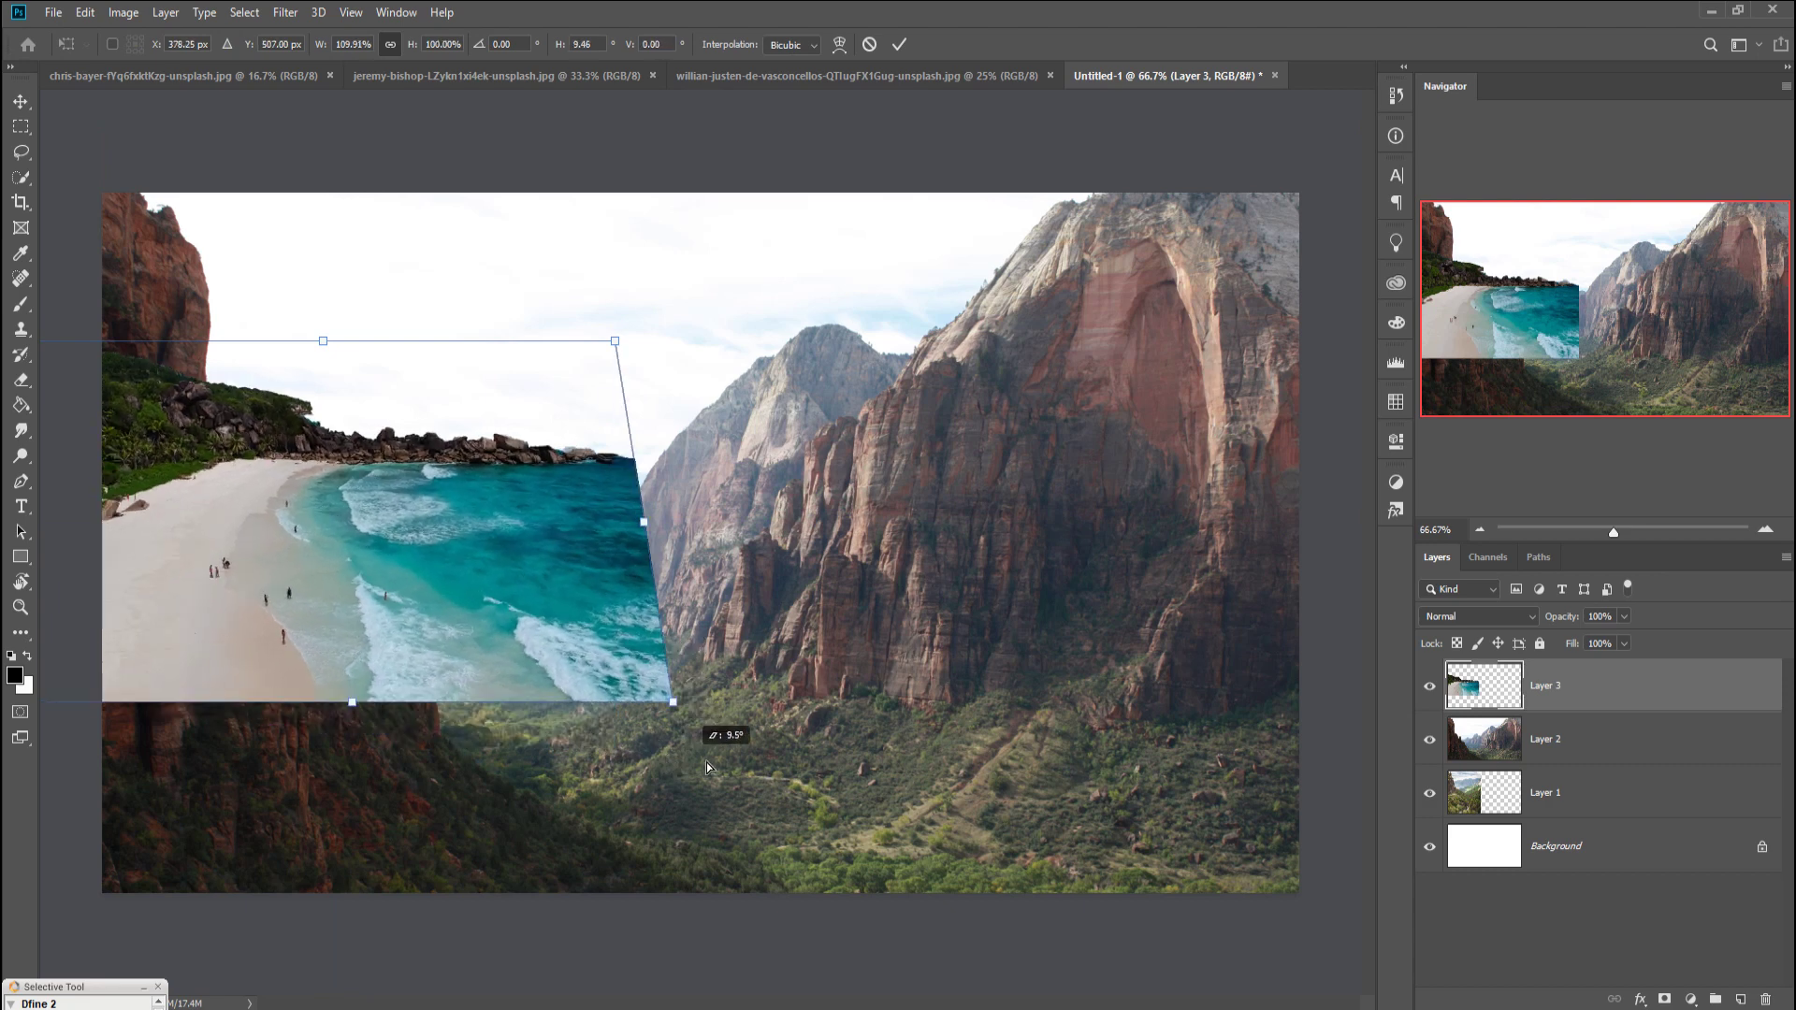
left_click_drag(731, 746, 773, 703)
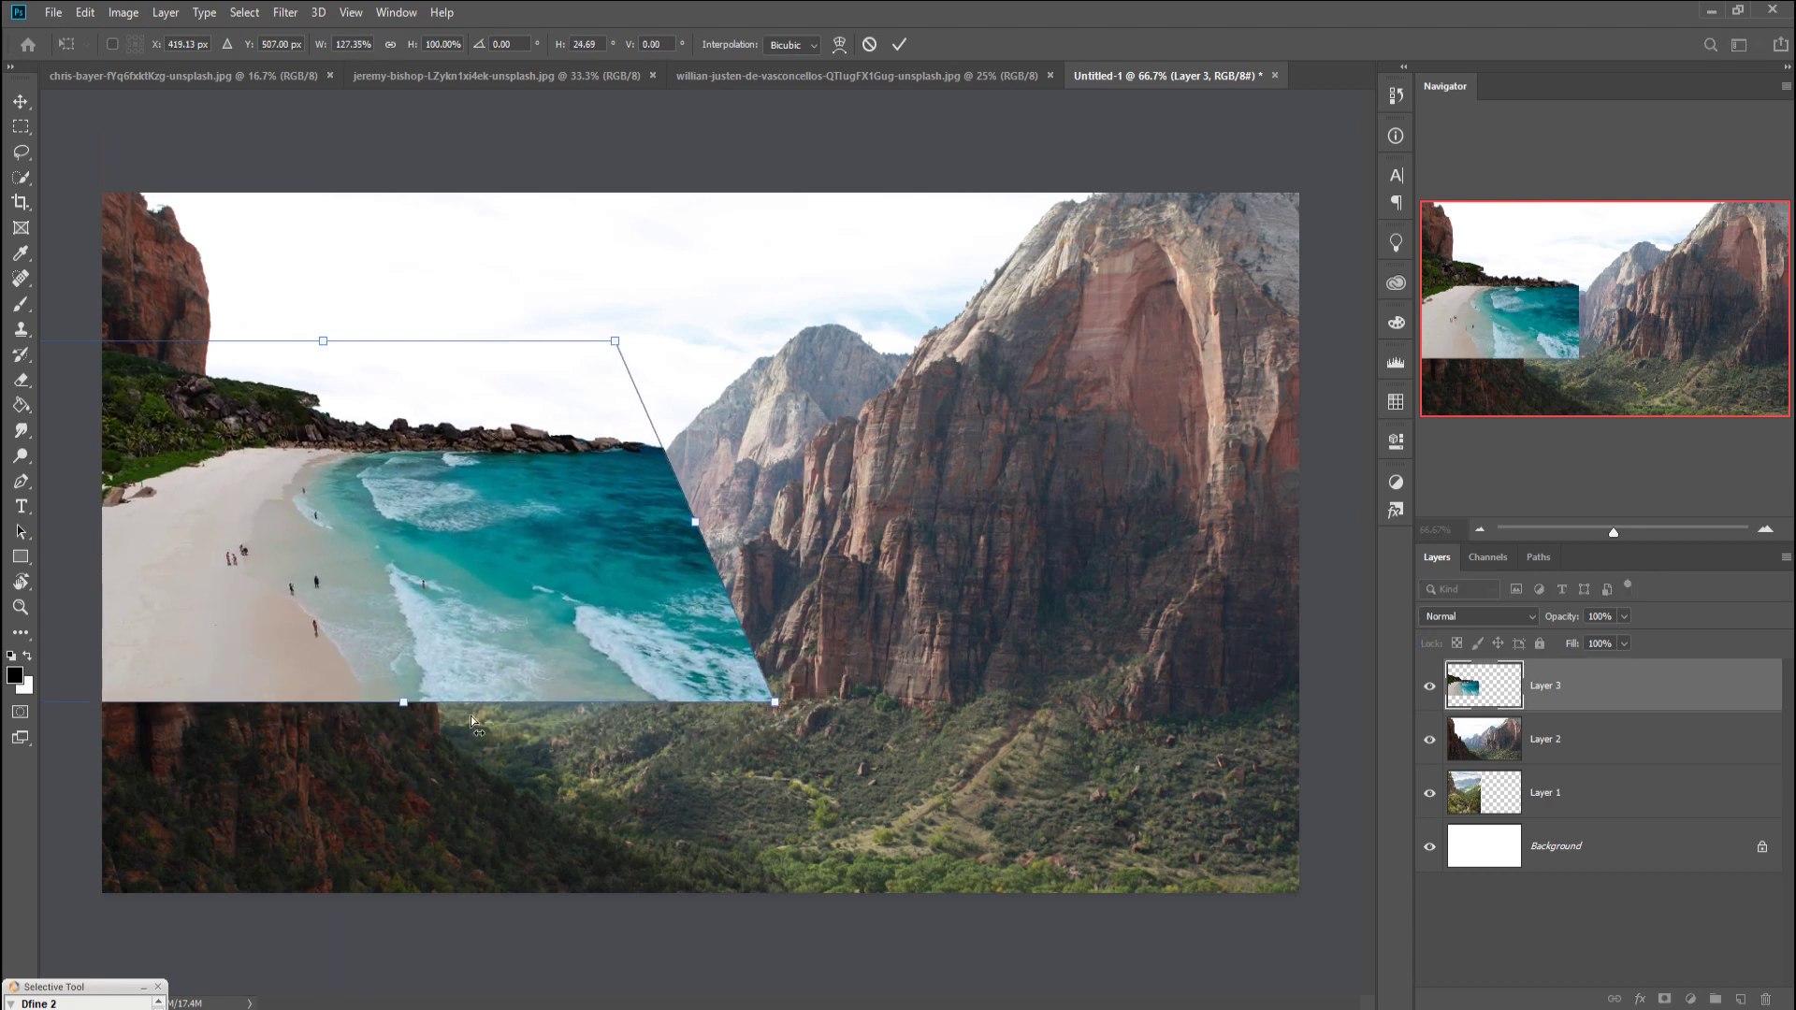
left_click_drag(404, 699, 408, 628)
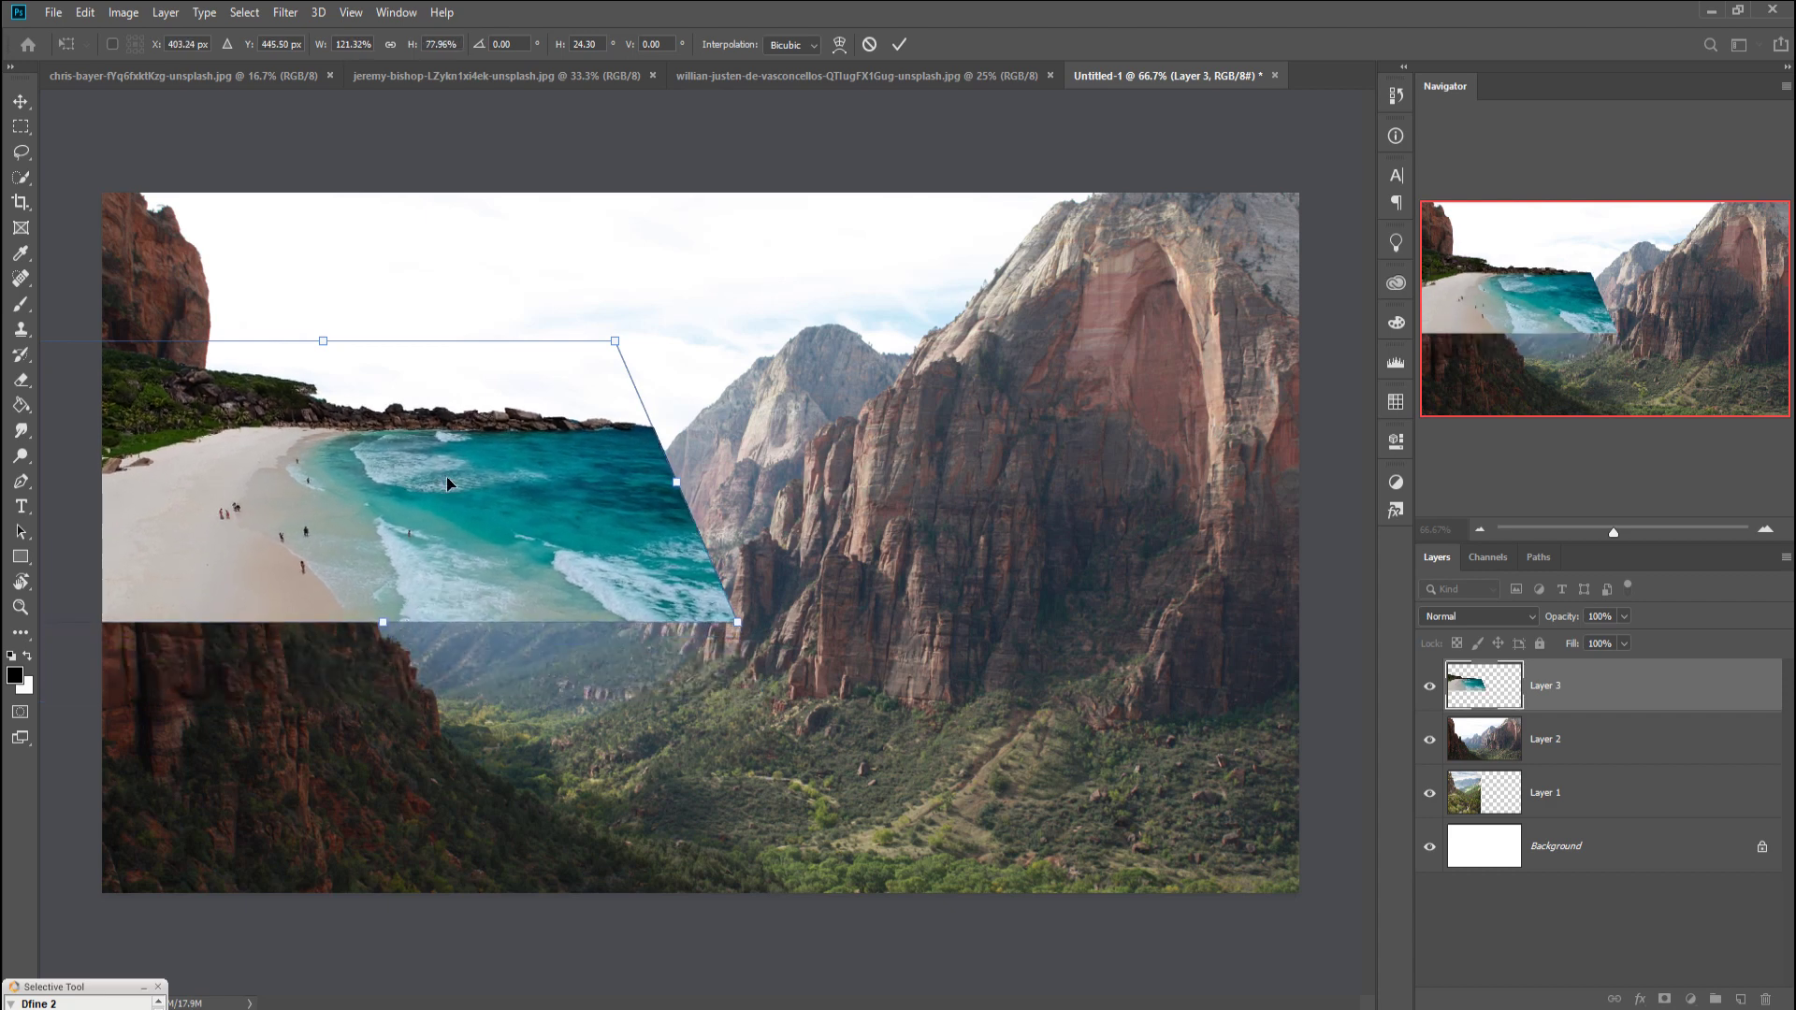
left_click_drag(447, 475, 446, 498)
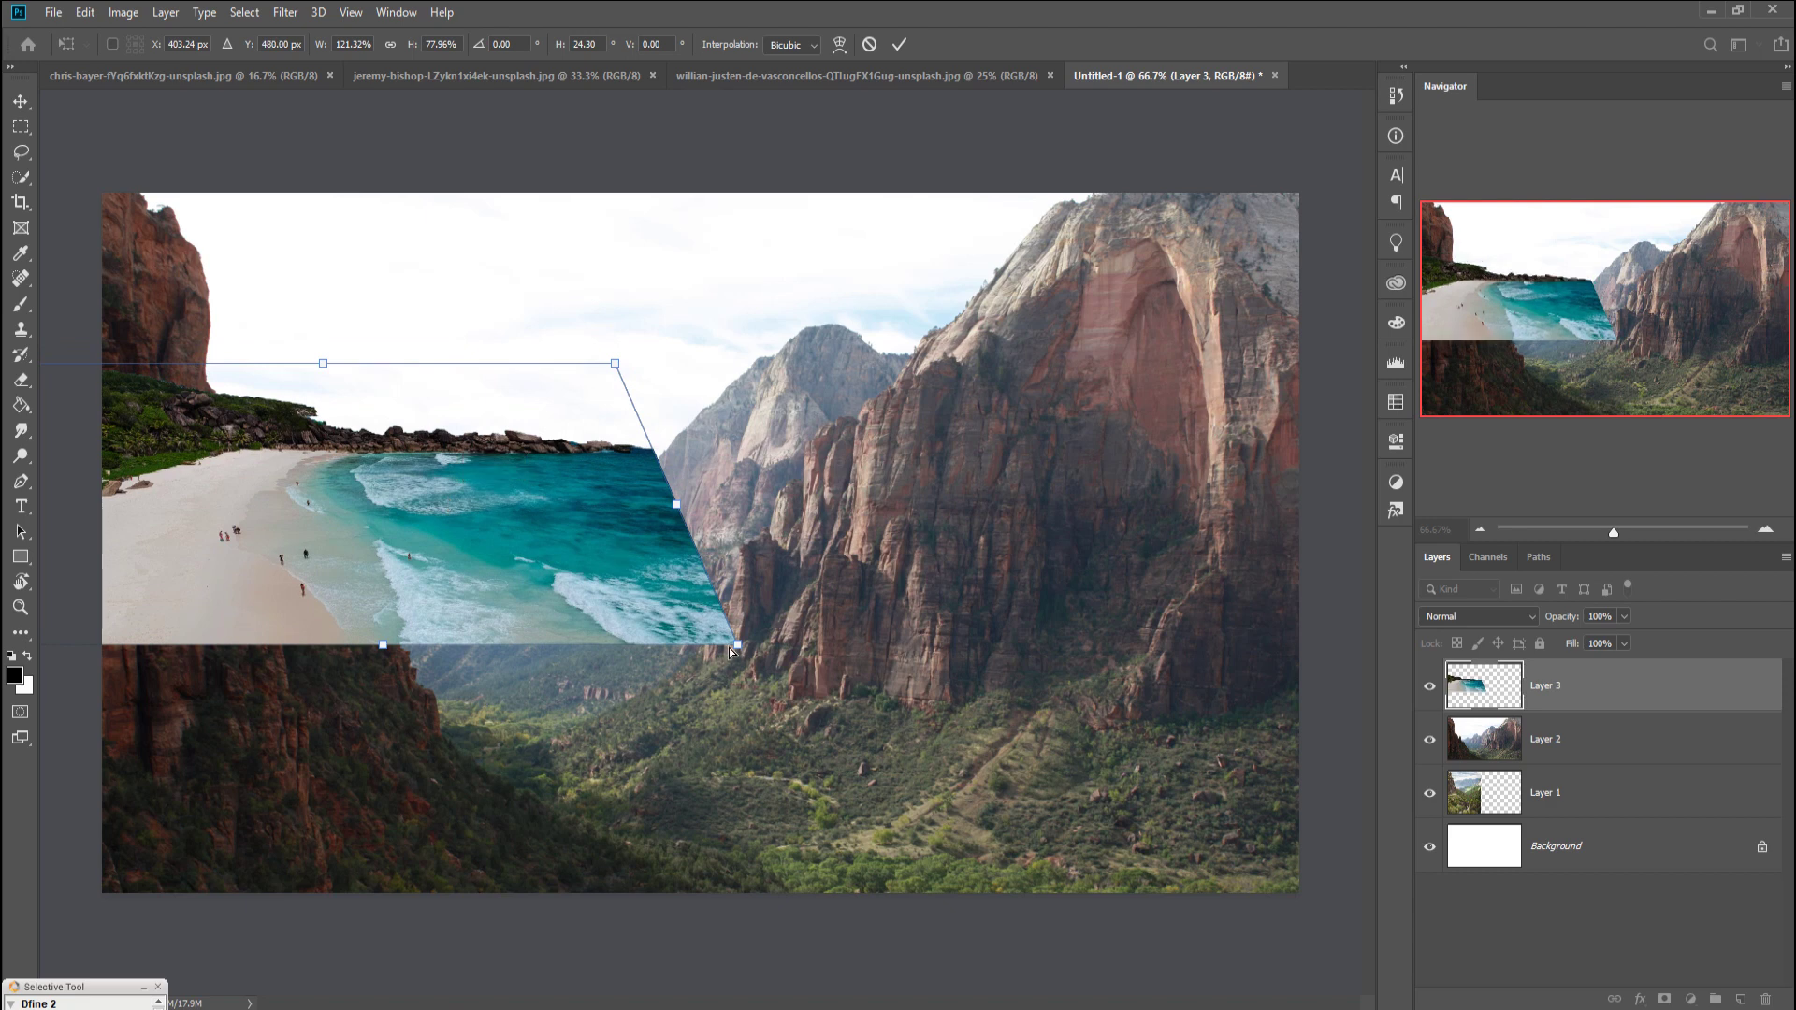
left_click_drag(737, 648, 689, 645)
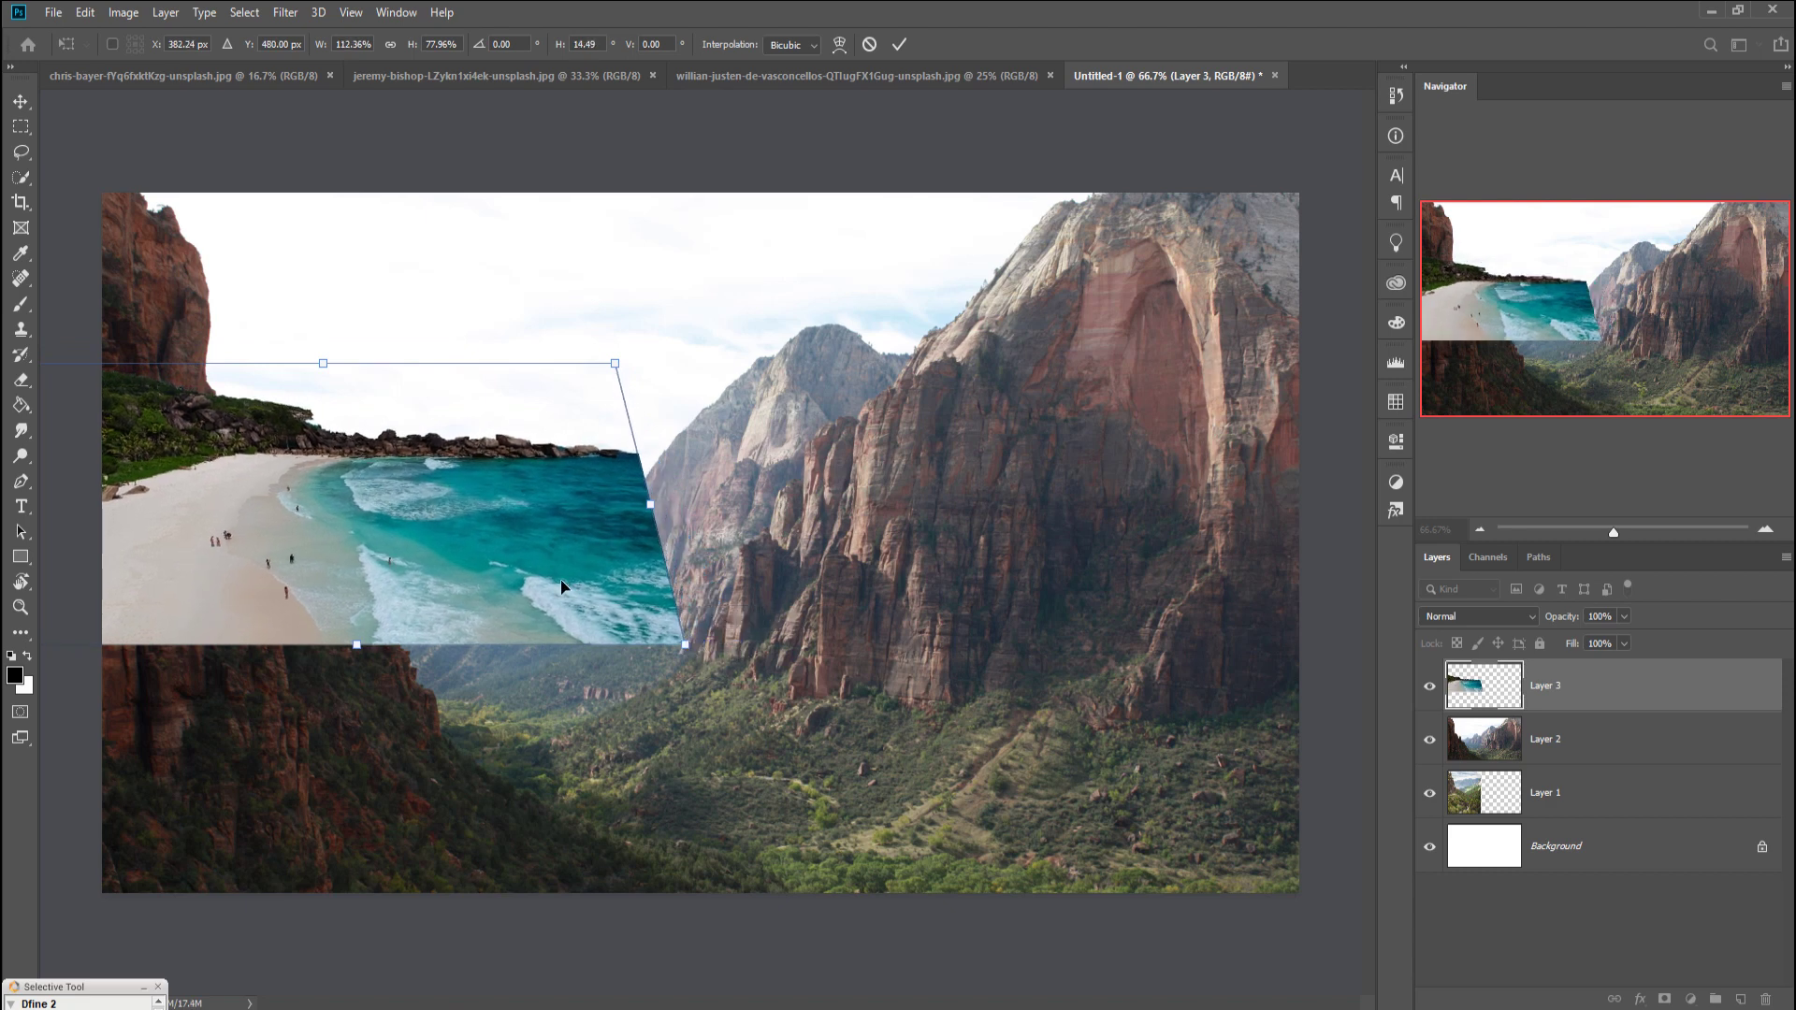
left_click_drag(566, 587, 521, 595)
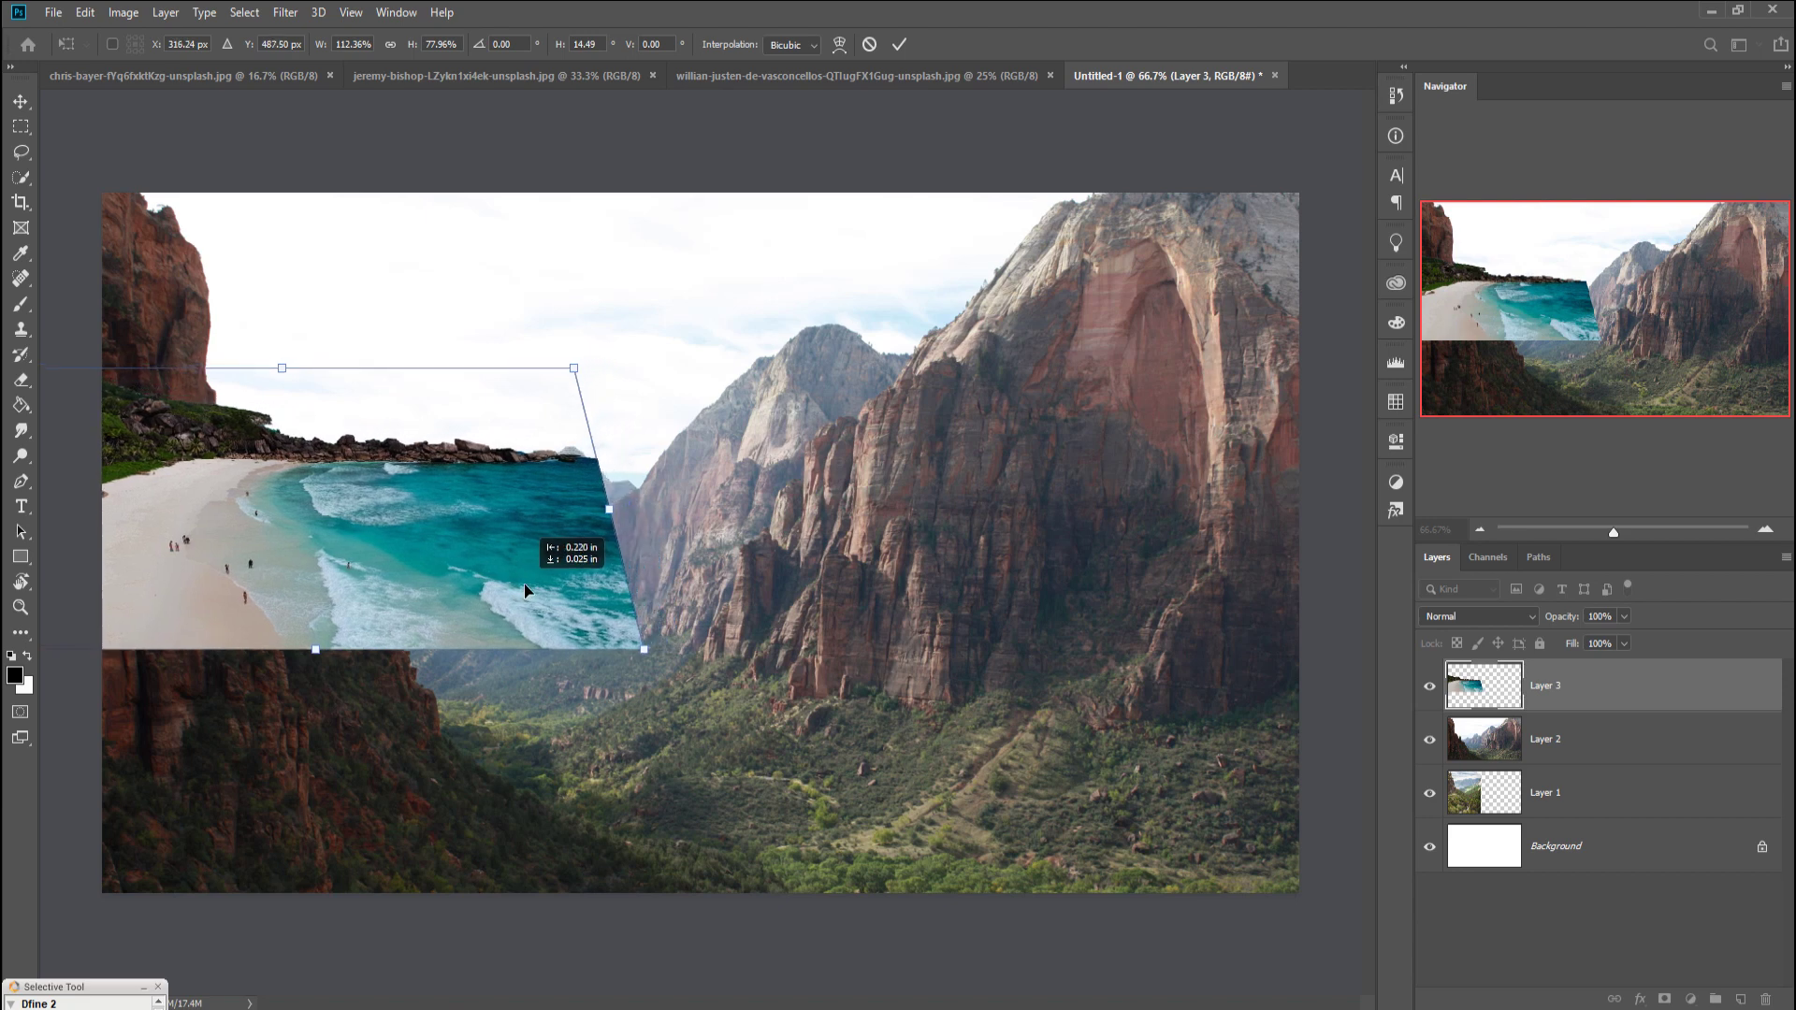
left_click(900, 44)
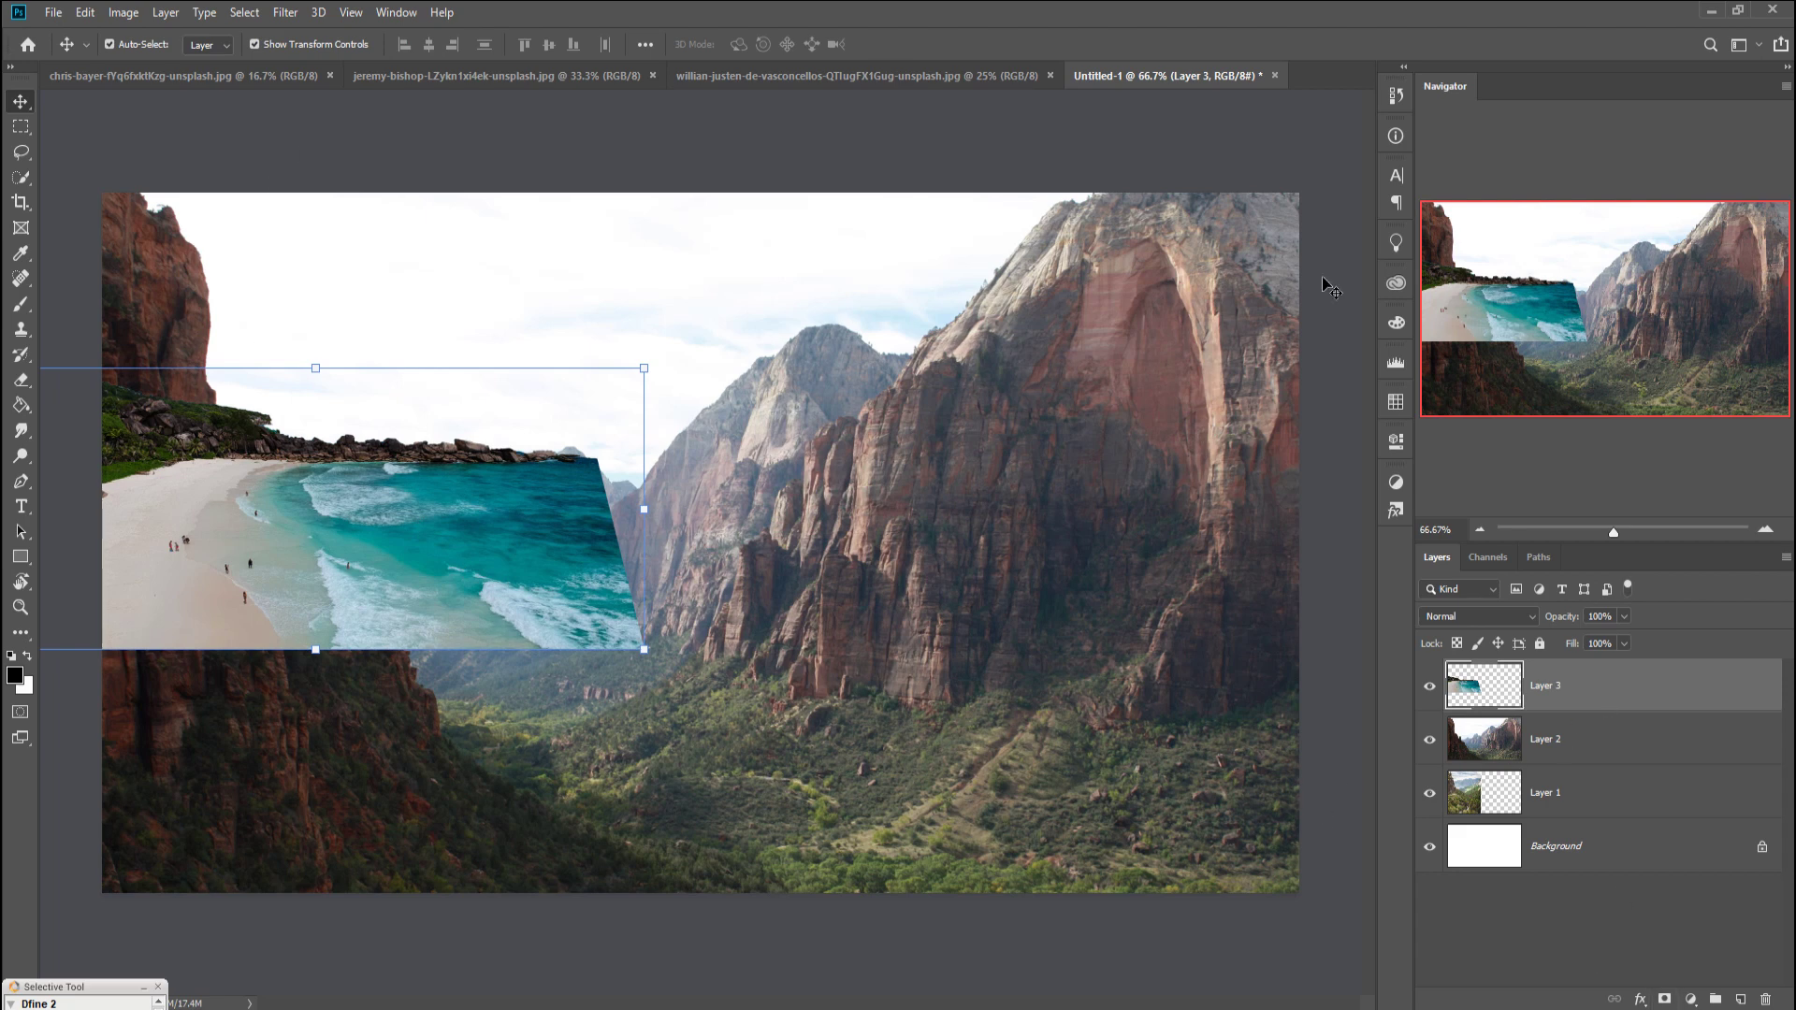
left_click(1485, 788)
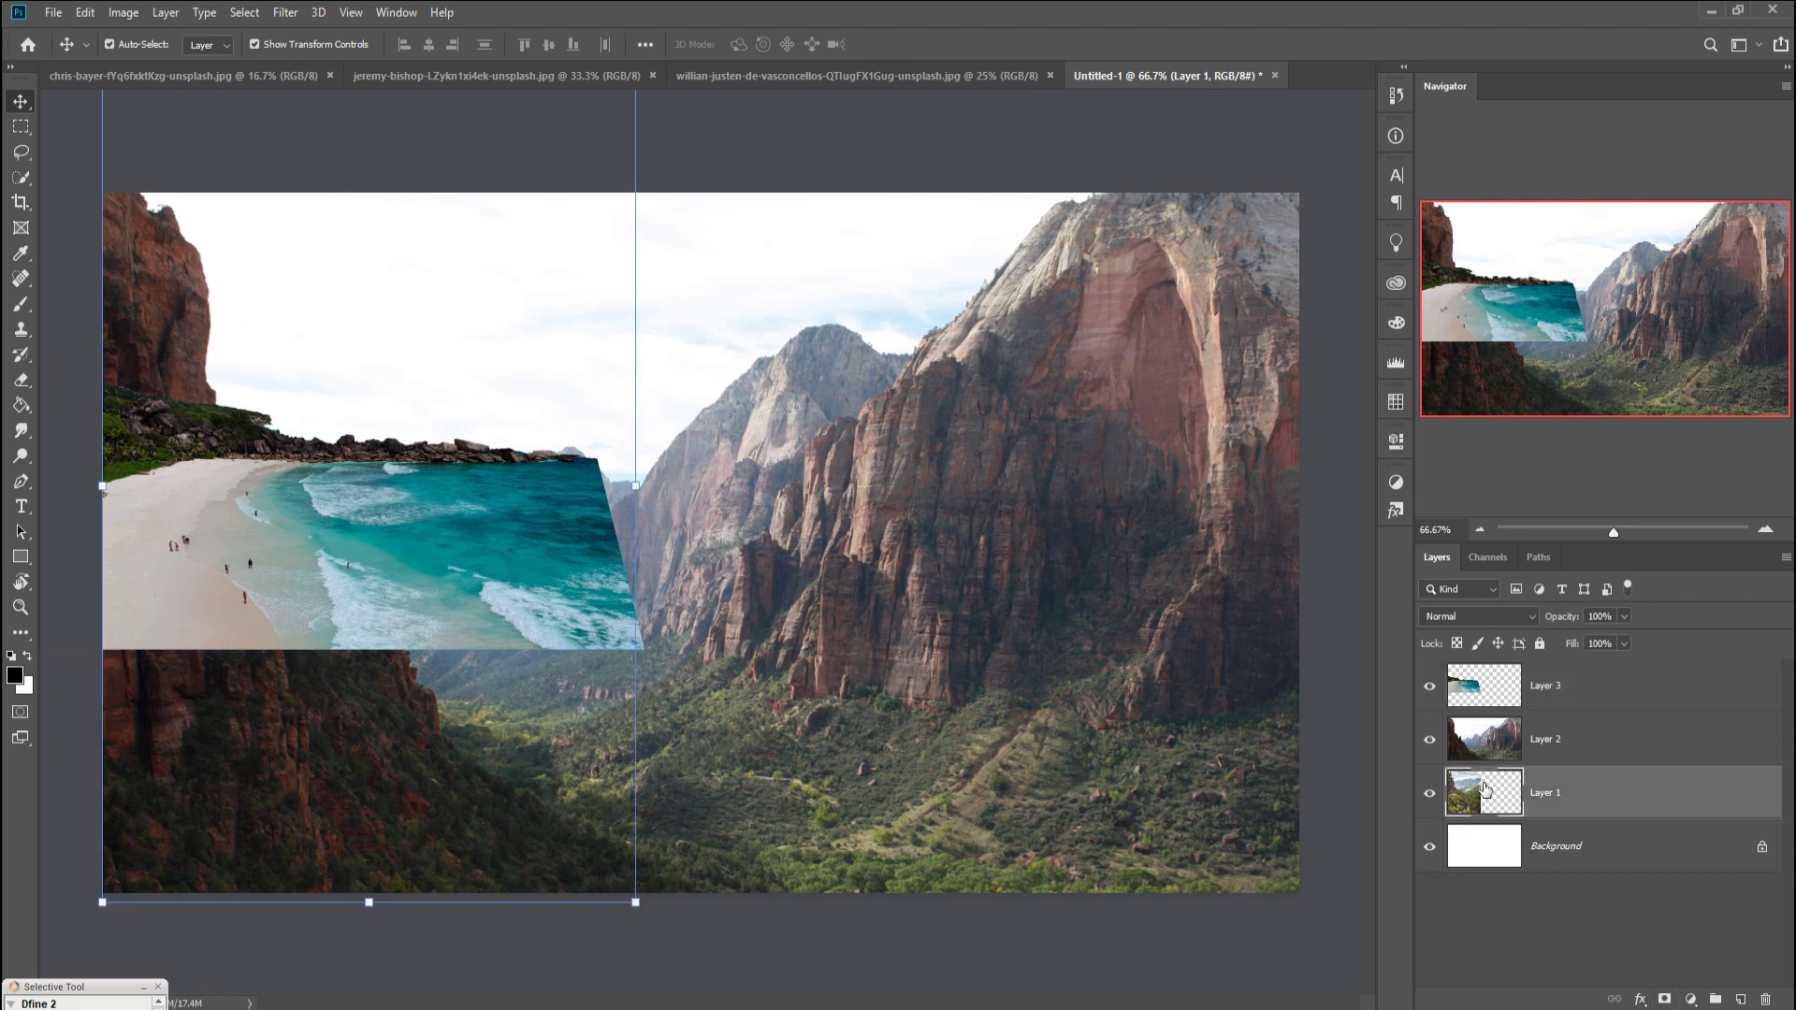
Step: Hide the canyon and beach layers and select the valley's cliff, forest and slope
left_click(1429, 739)
left_click(1429, 688)
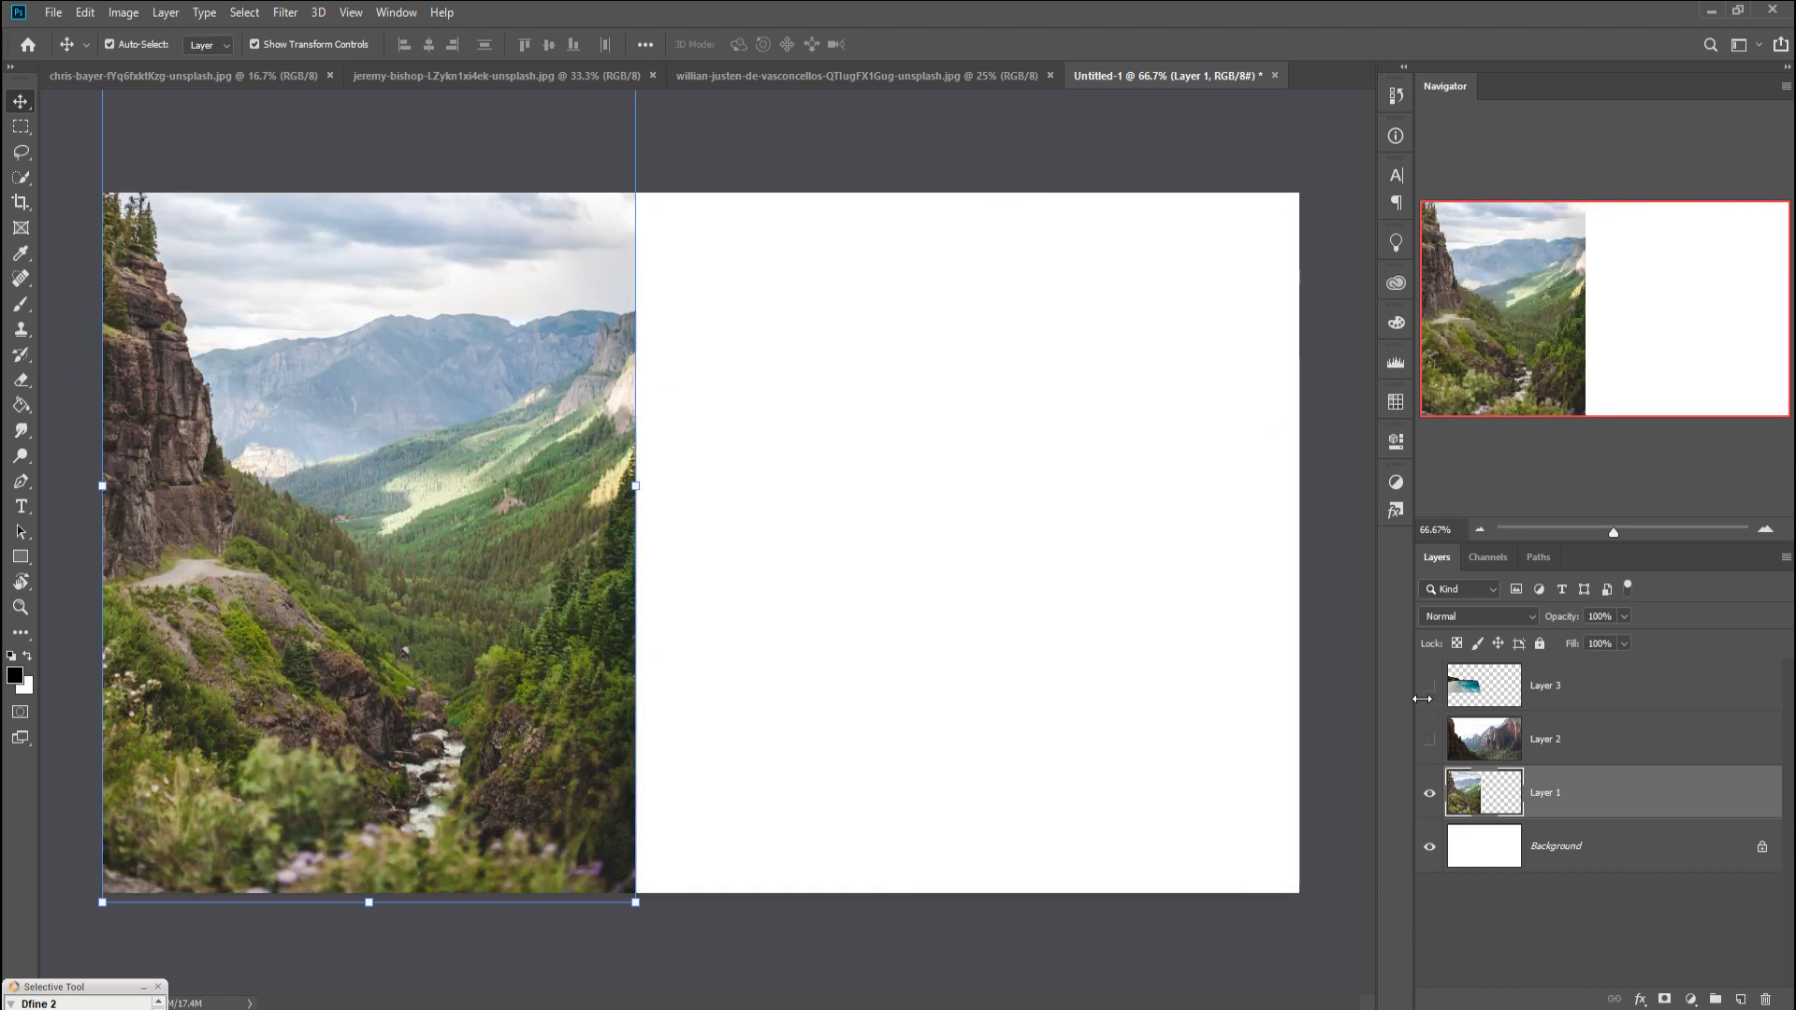
left_click(20, 177)
mouse_move(132, 251)
left_mouse_down()
mouse_move(482, 495)
mouse_move(543, 805)
left_mouse_up()
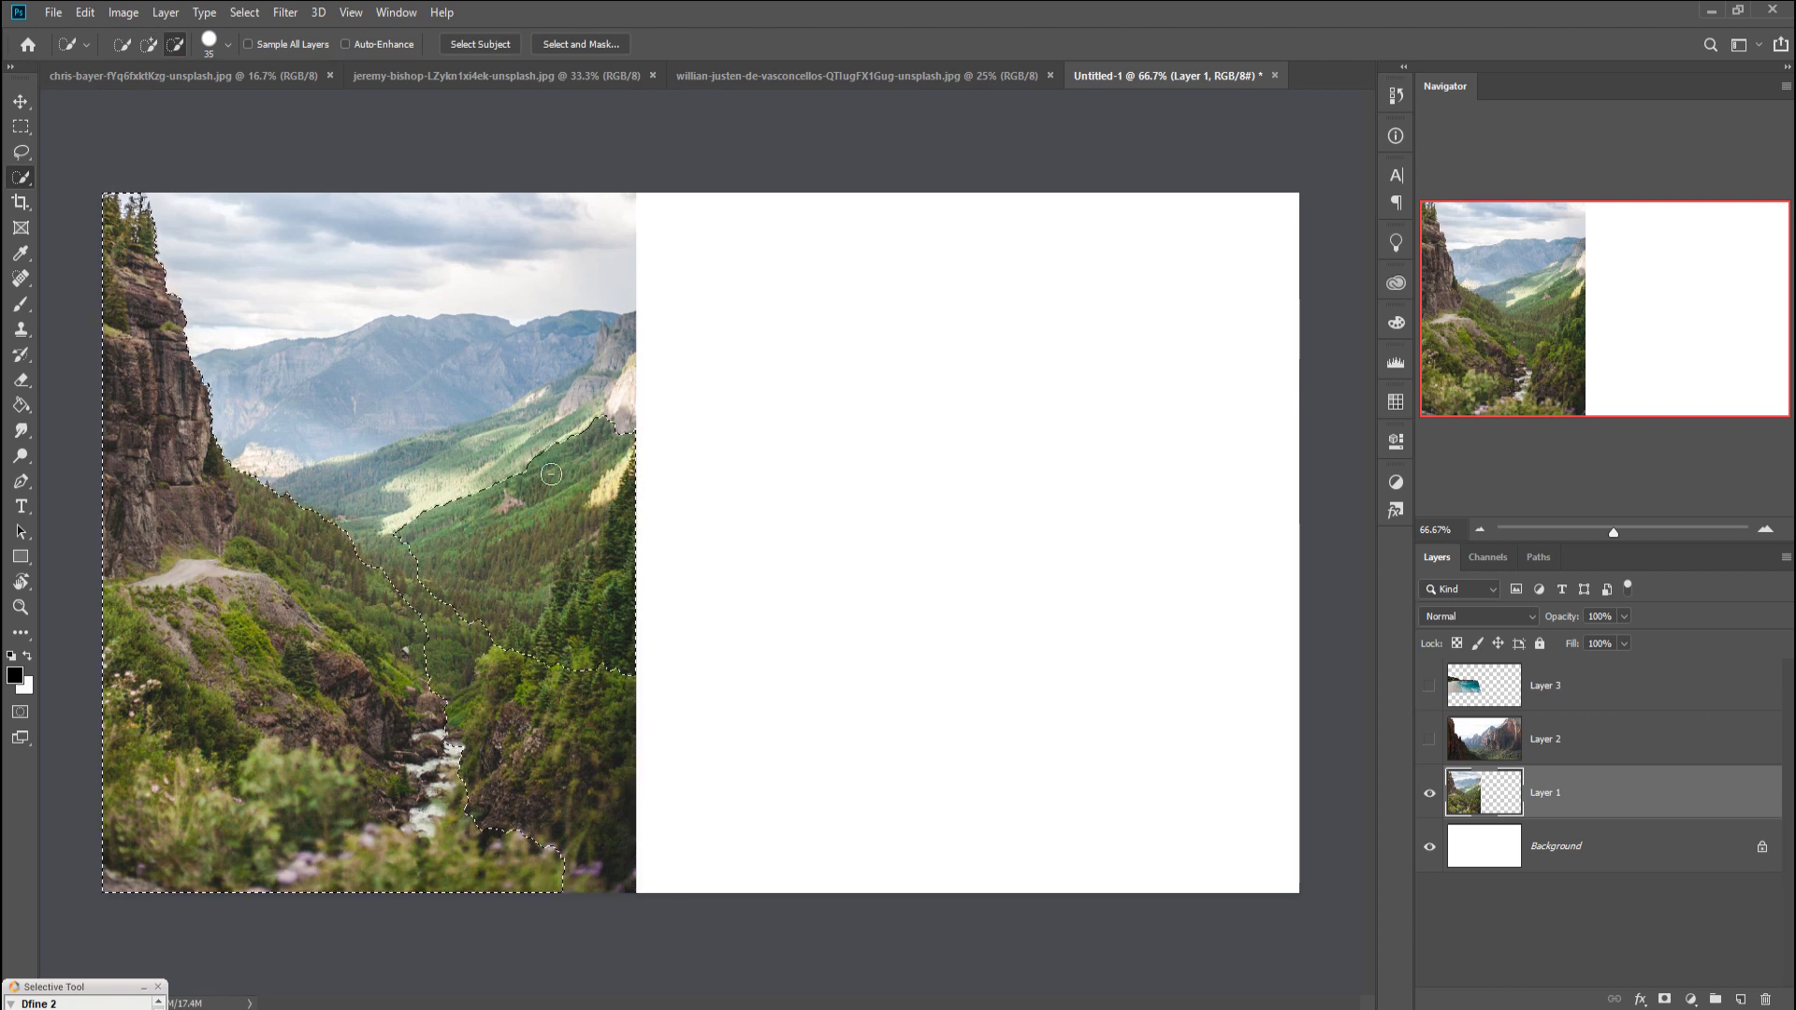
Step: Copy and paste the slope as Layer 4, move it to the top, and show the beach
left_click(20, 101)
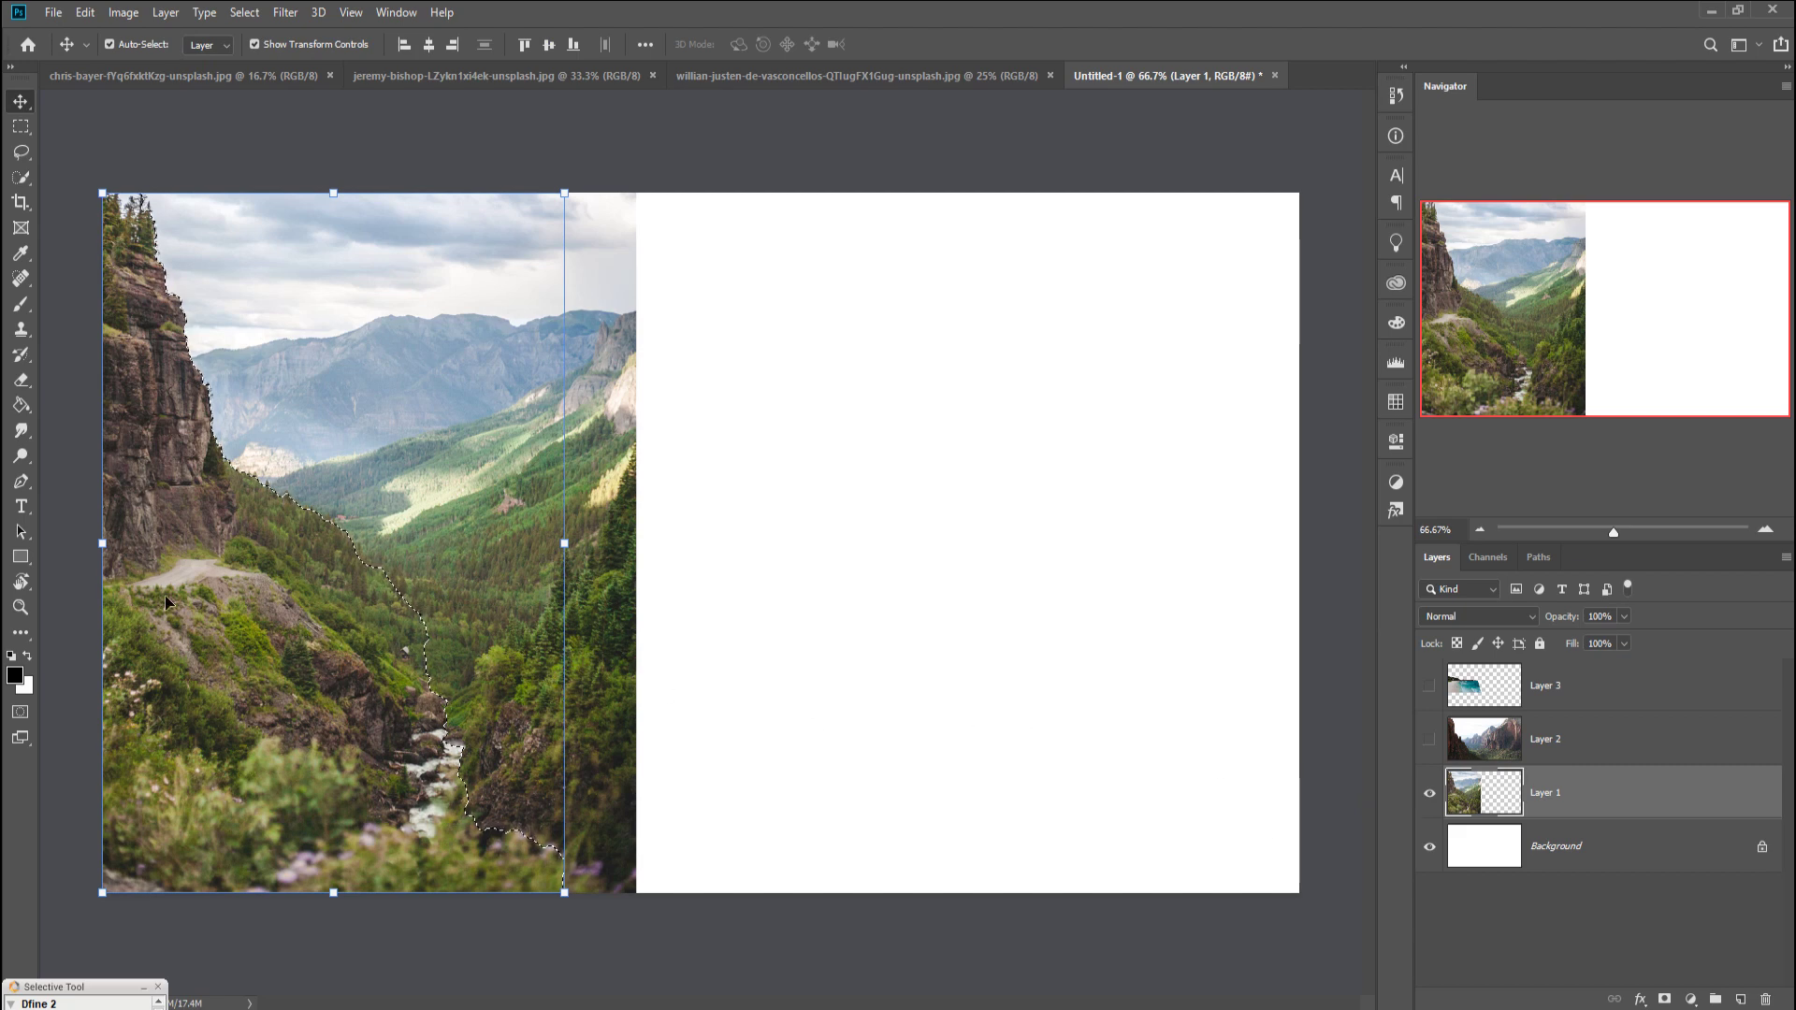
left_click(86, 12)
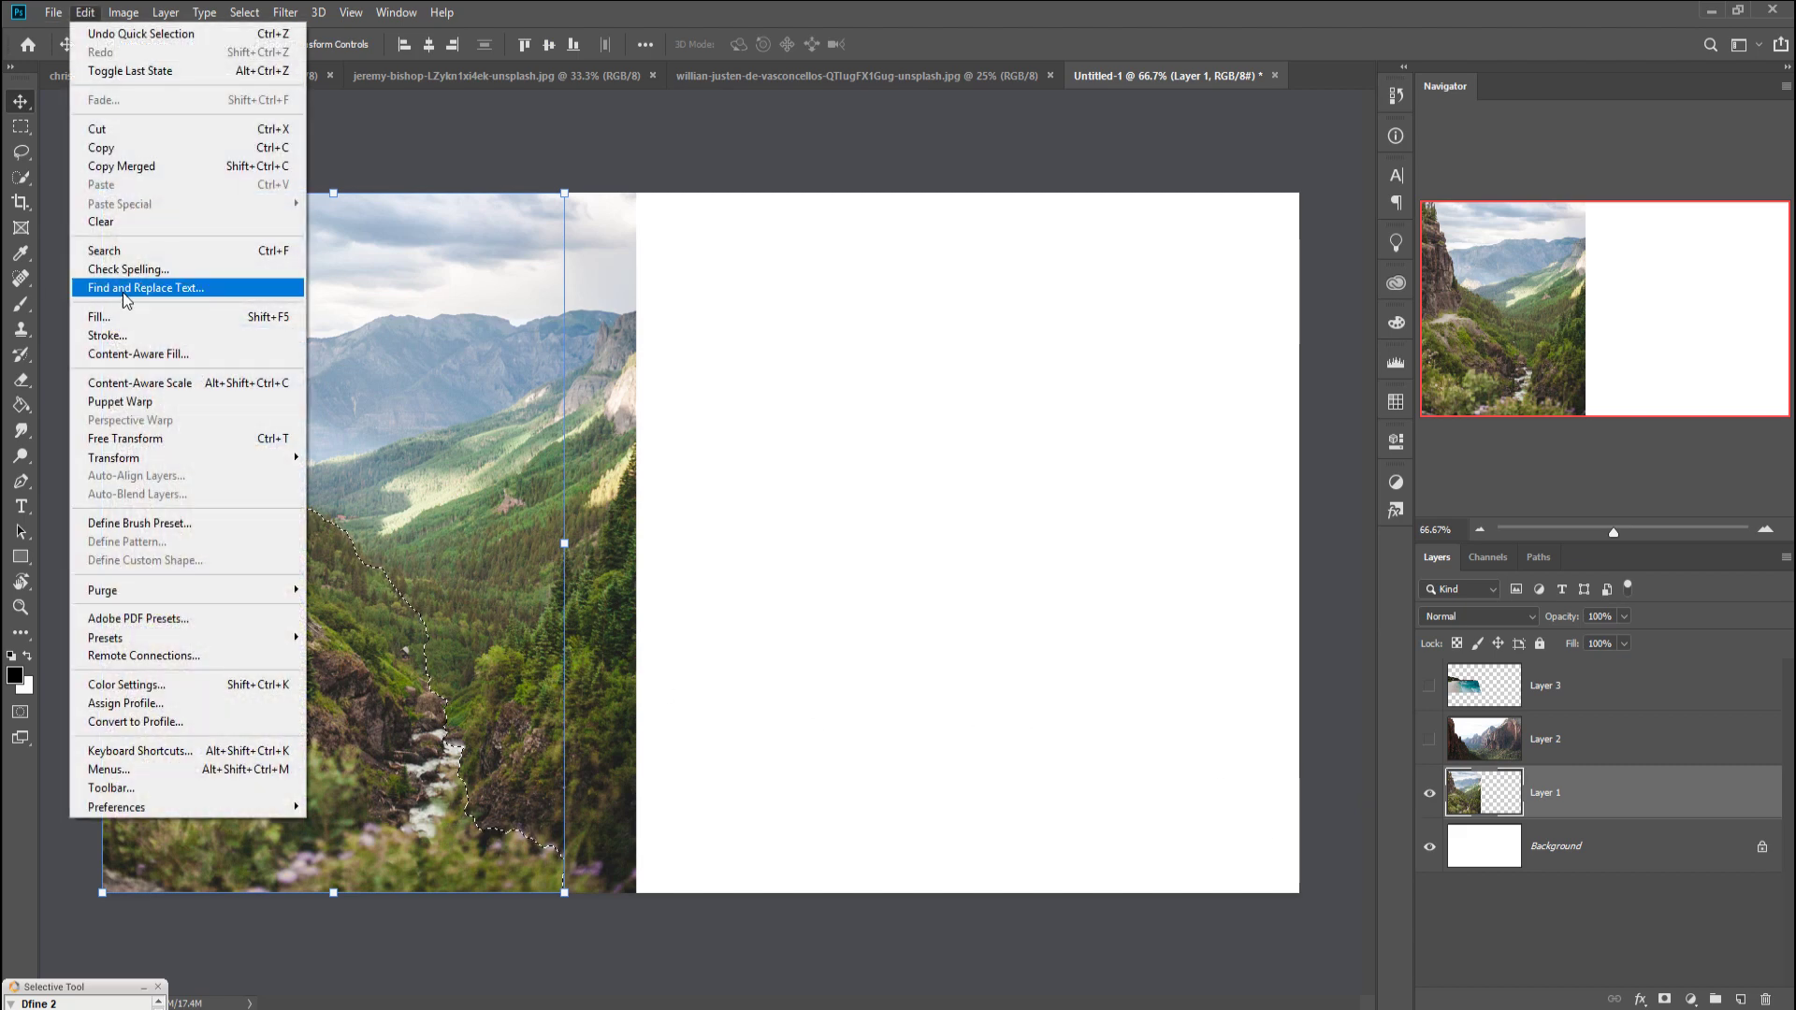
left_click(102, 149)
left_click(85, 12)
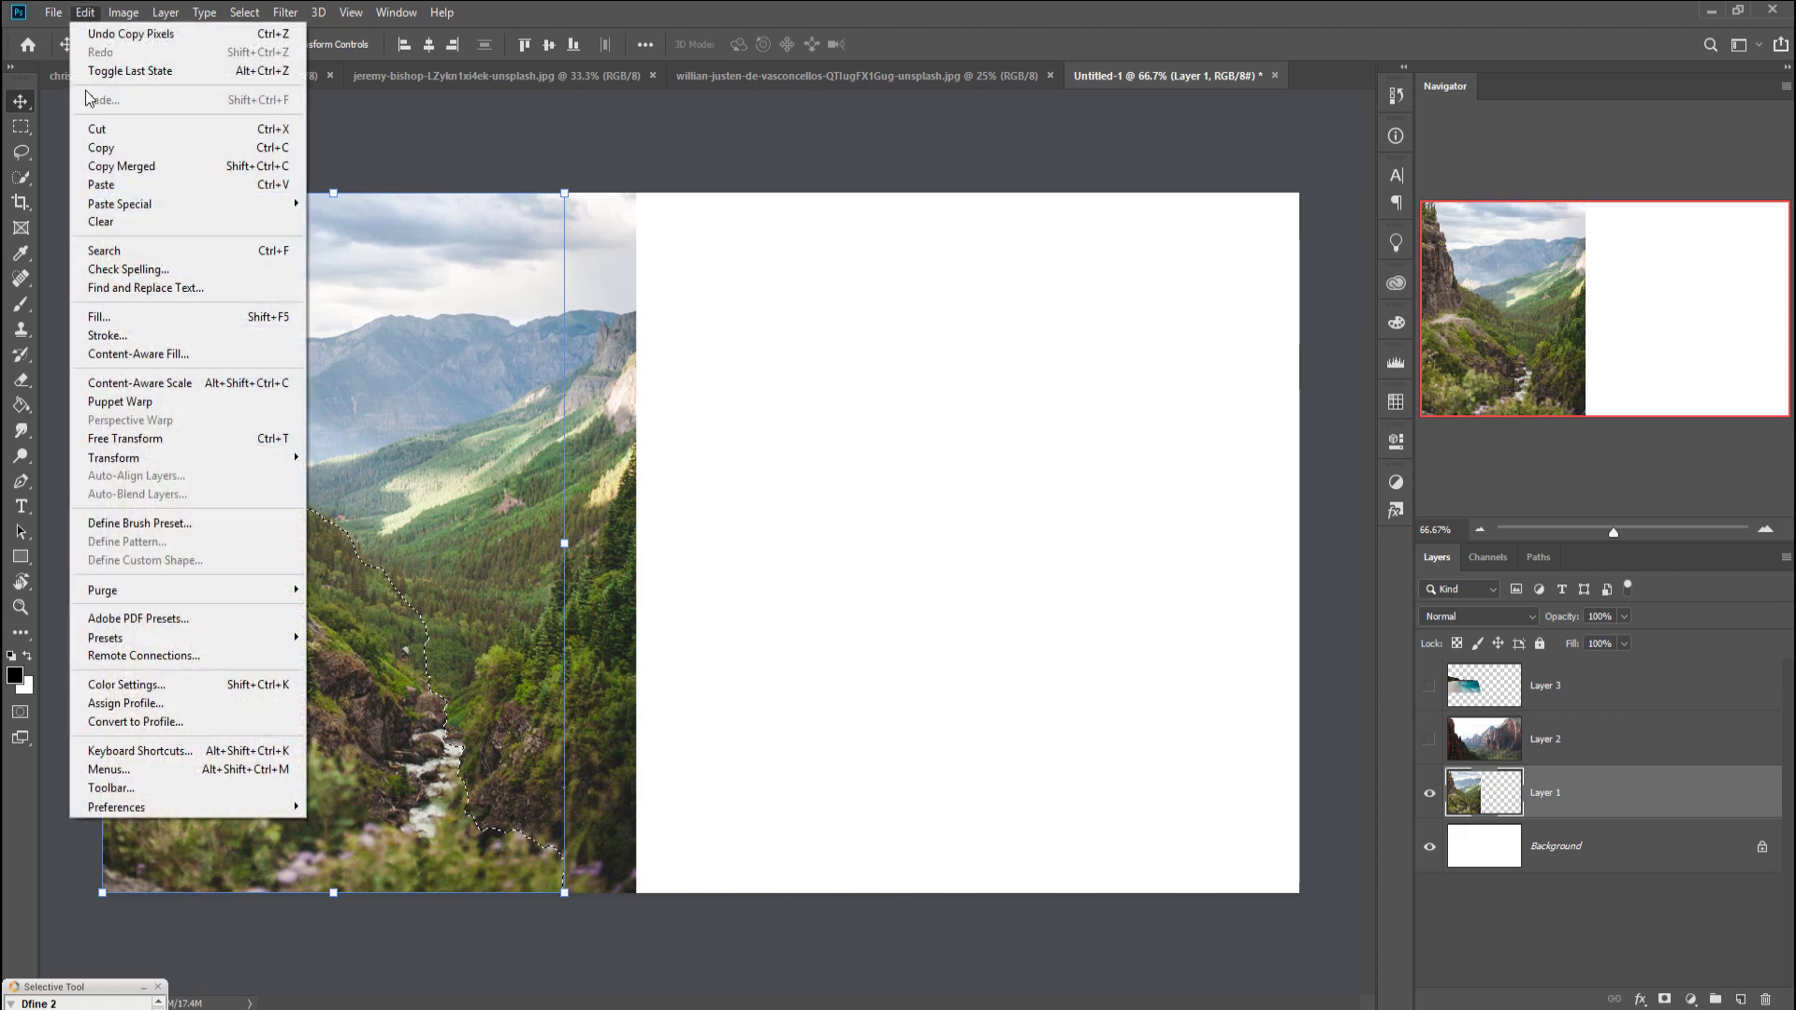
left_click(90, 190)
left_click_drag(1589, 806, 1589, 686)
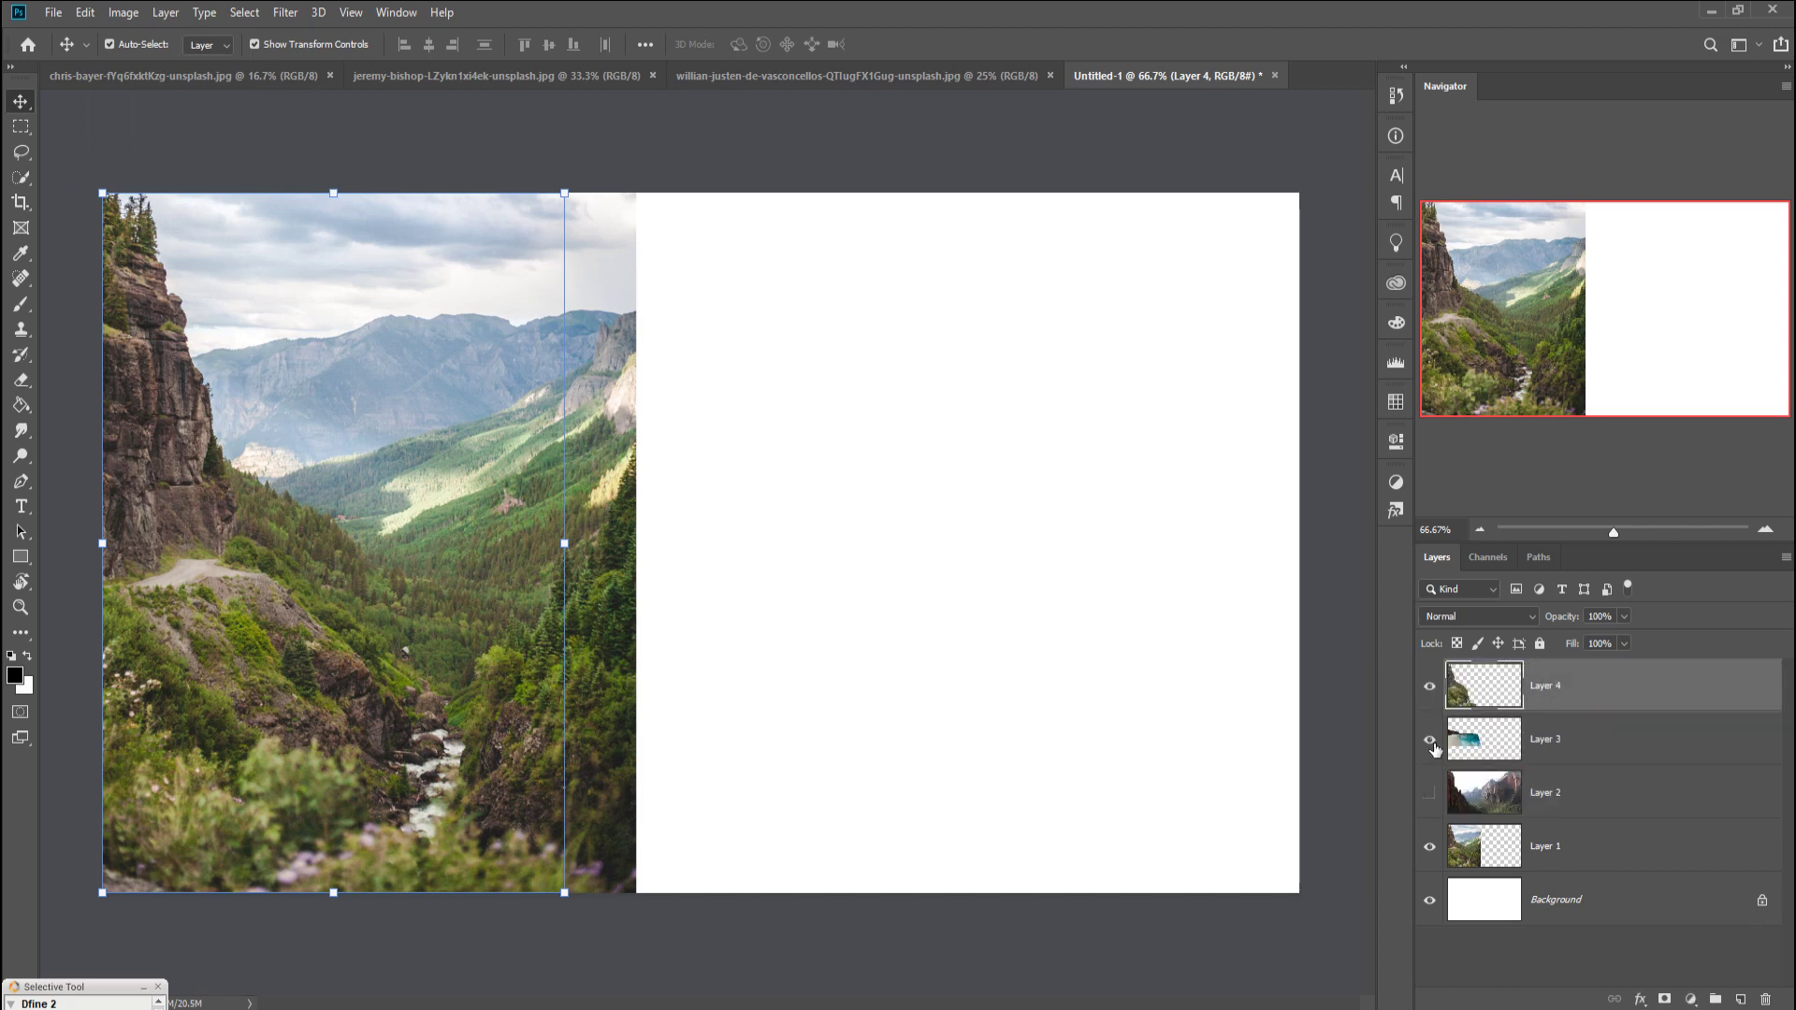
left_click(1430, 739)
Step: Show the canyon layer, add a layer mask to Layer 4, and nudge the cliff down-left
left_click(1430, 793)
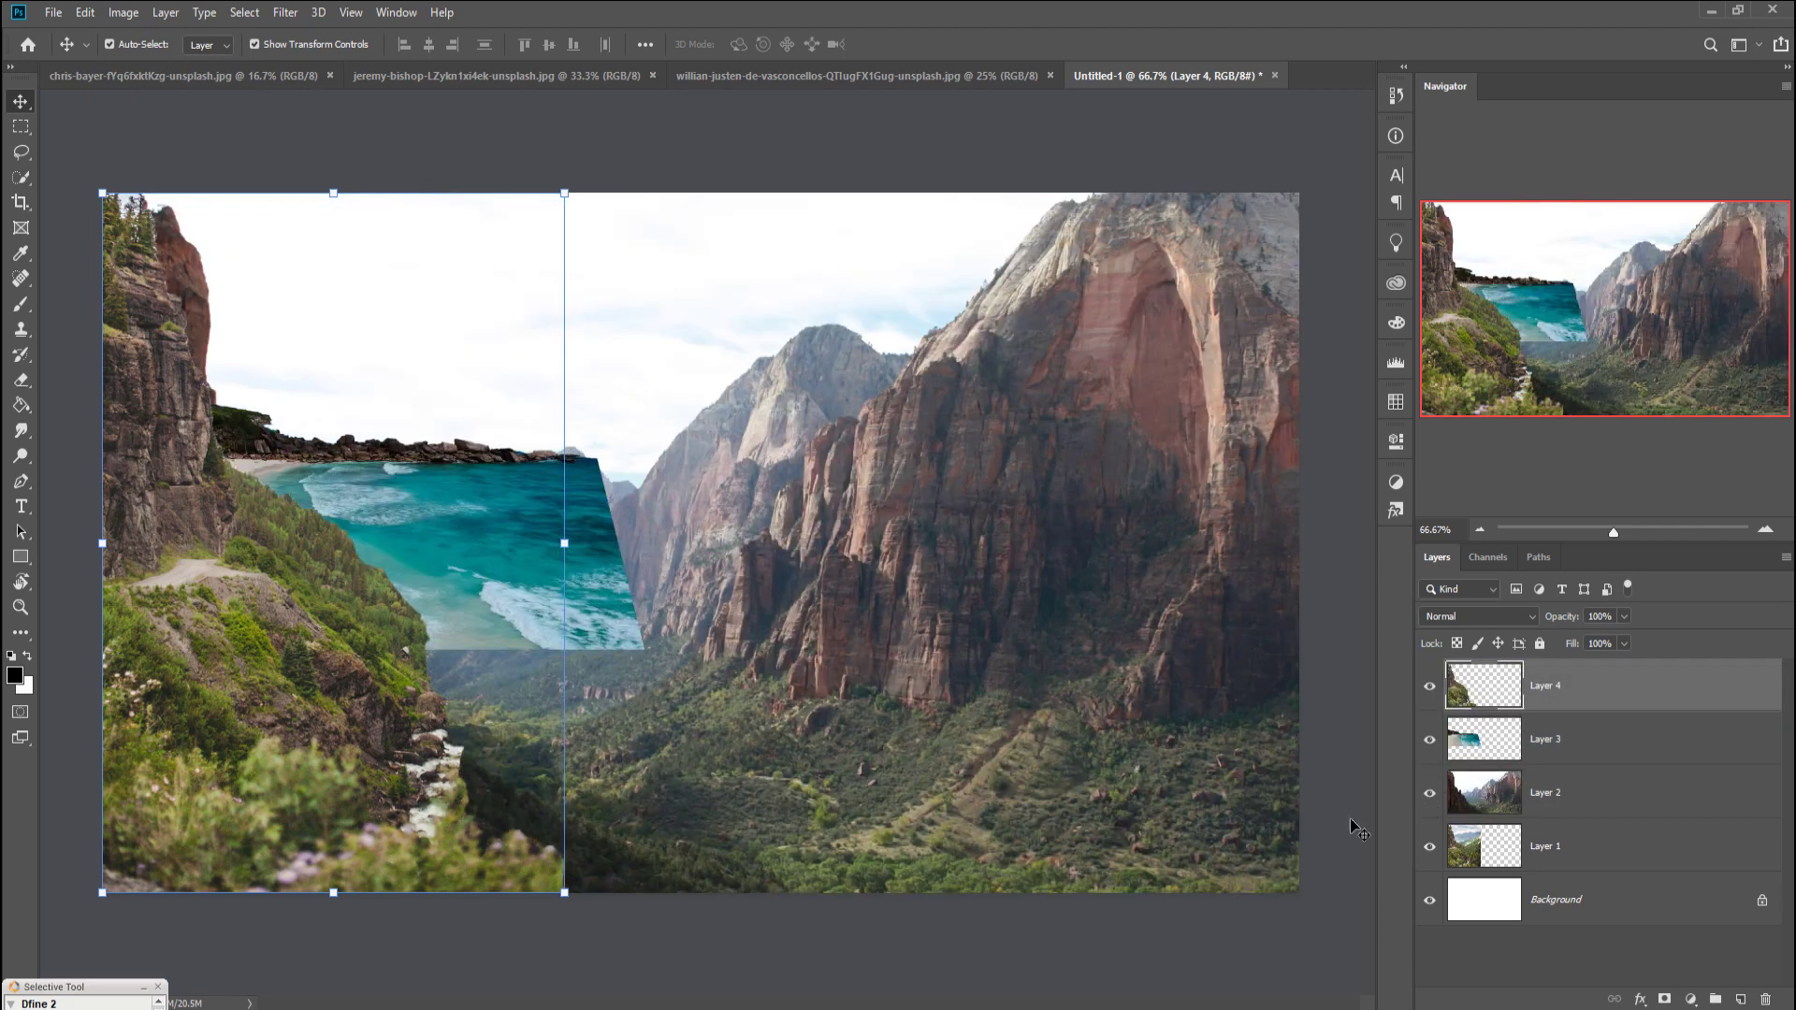
left_click(1670, 1002)
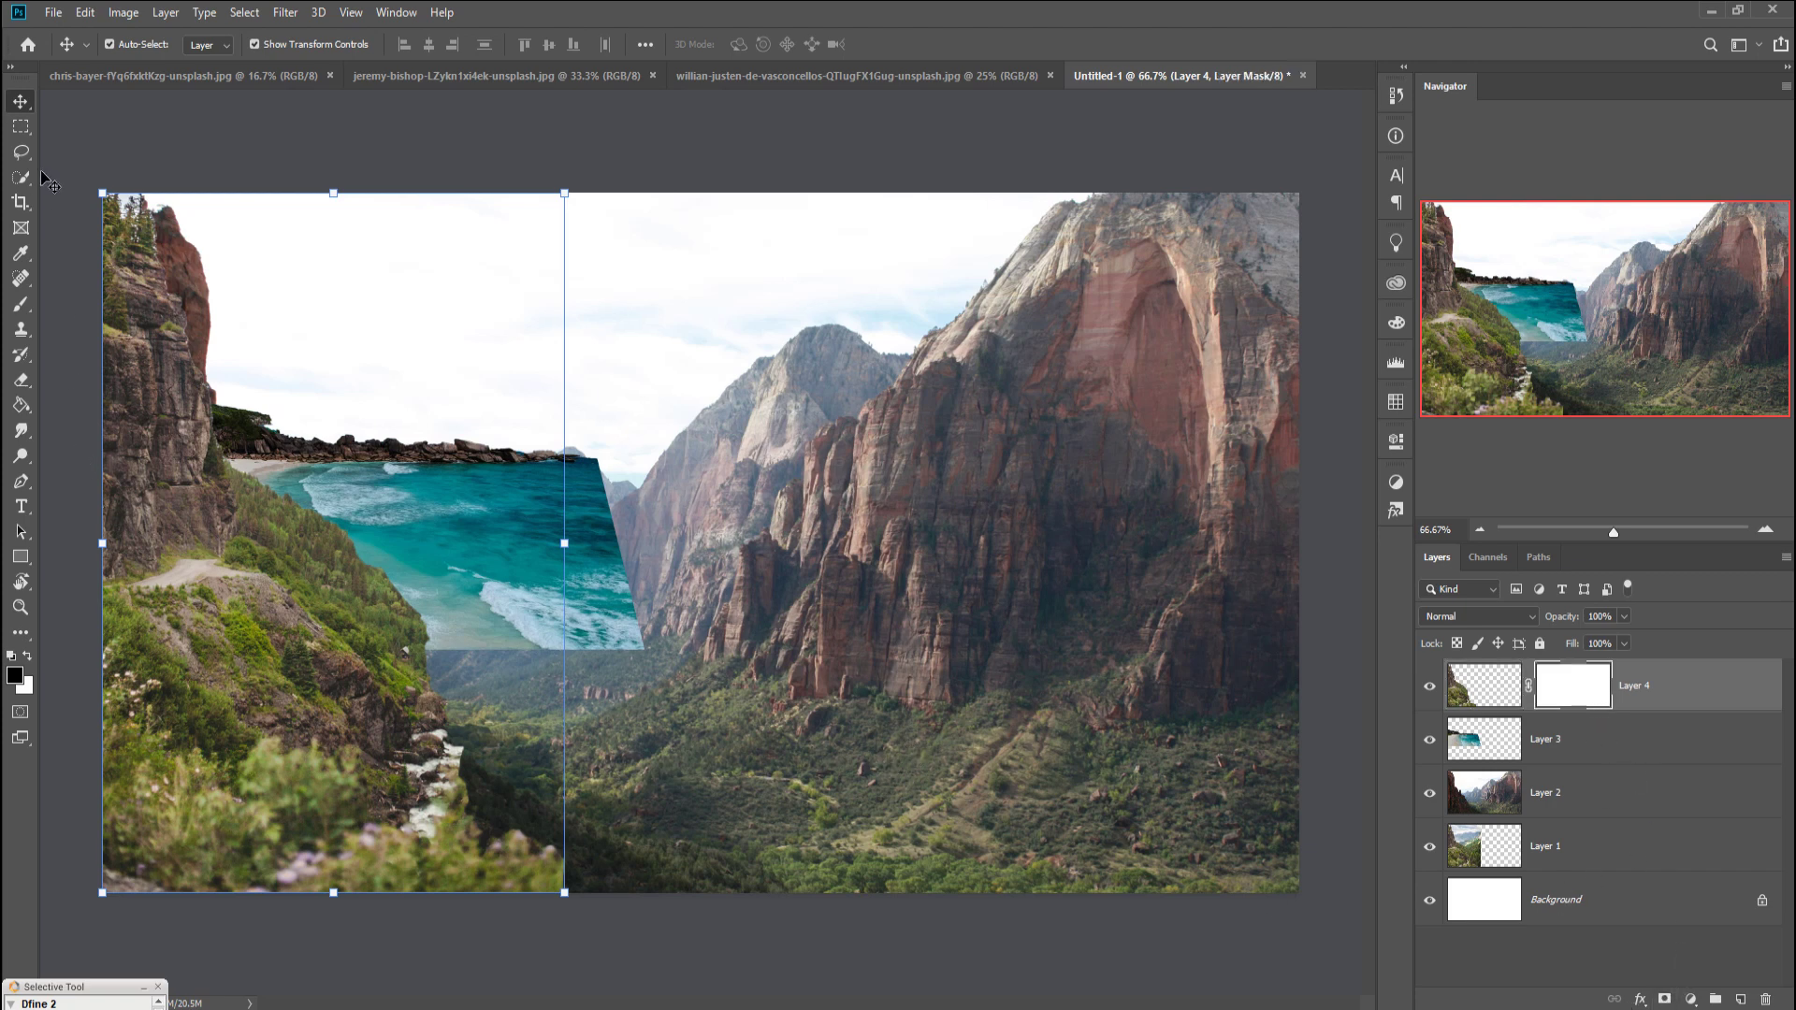
left_click(21, 304)
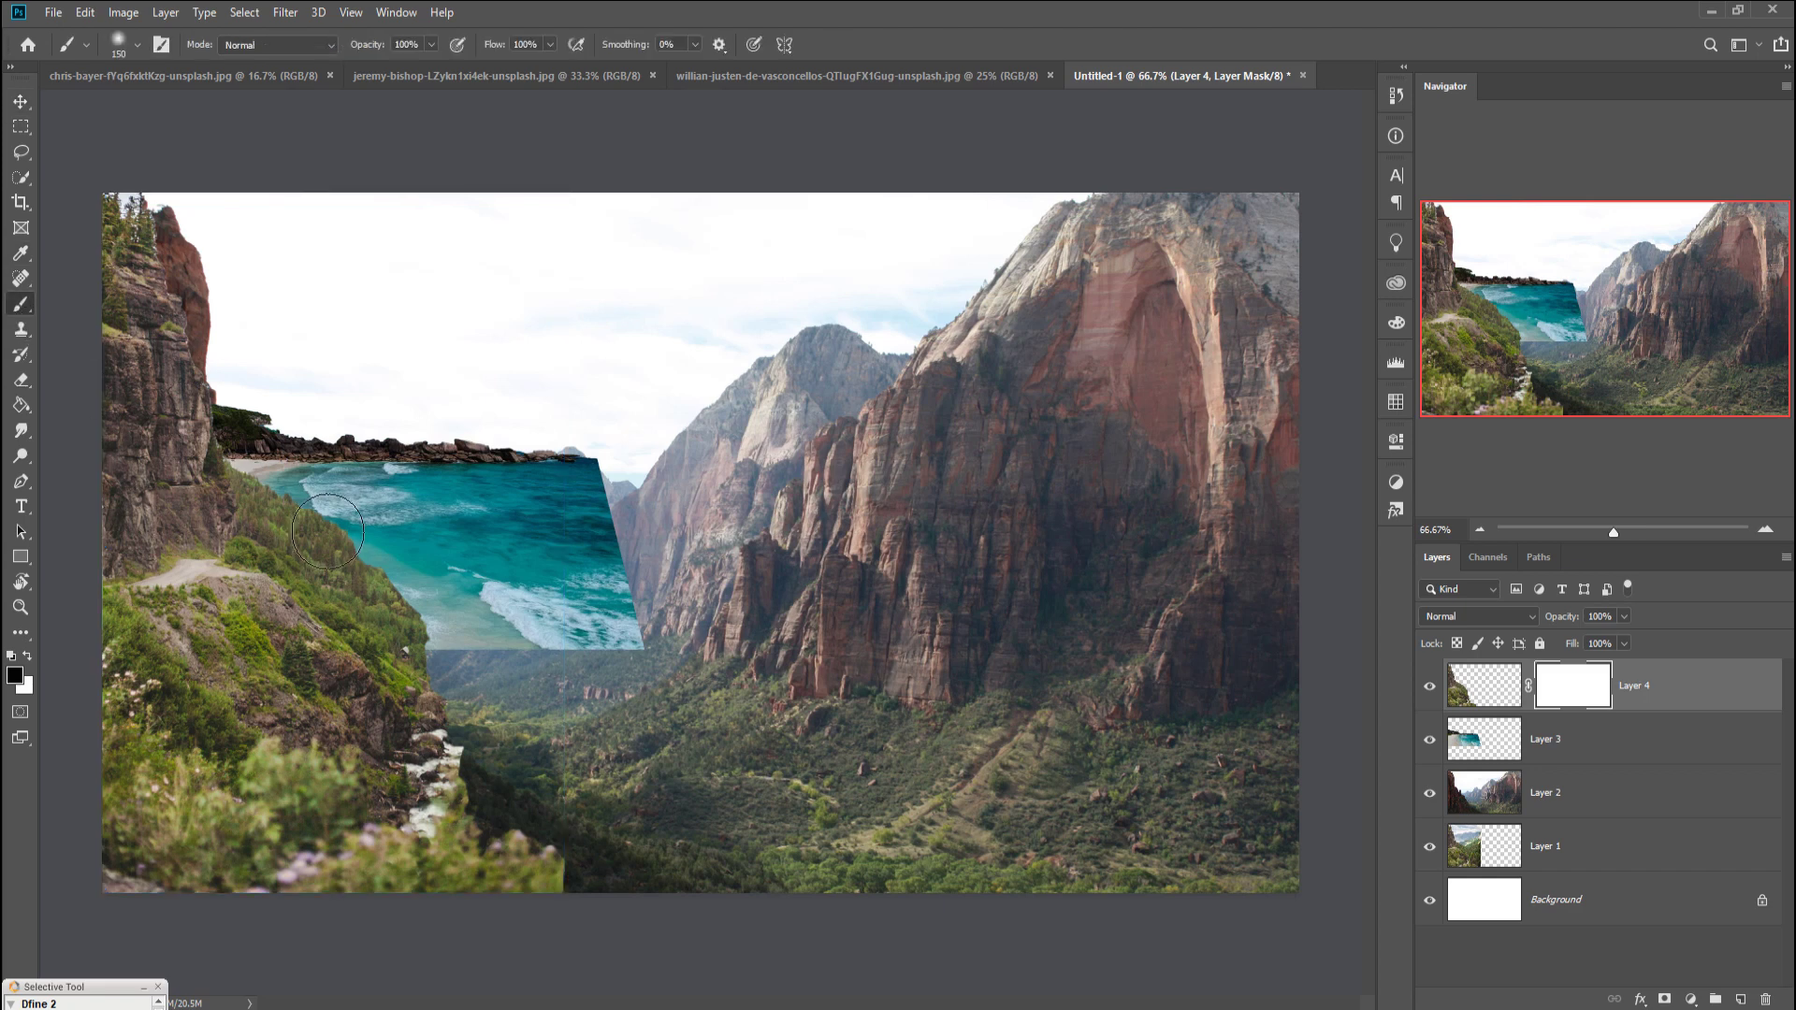
left_click(21, 101)
mouse_move(243, 603)
left_mouse_down()
mouse_move(204, 671)
mouse_move(253, 715)
mouse_move(236, 714)
left_mouse_up()
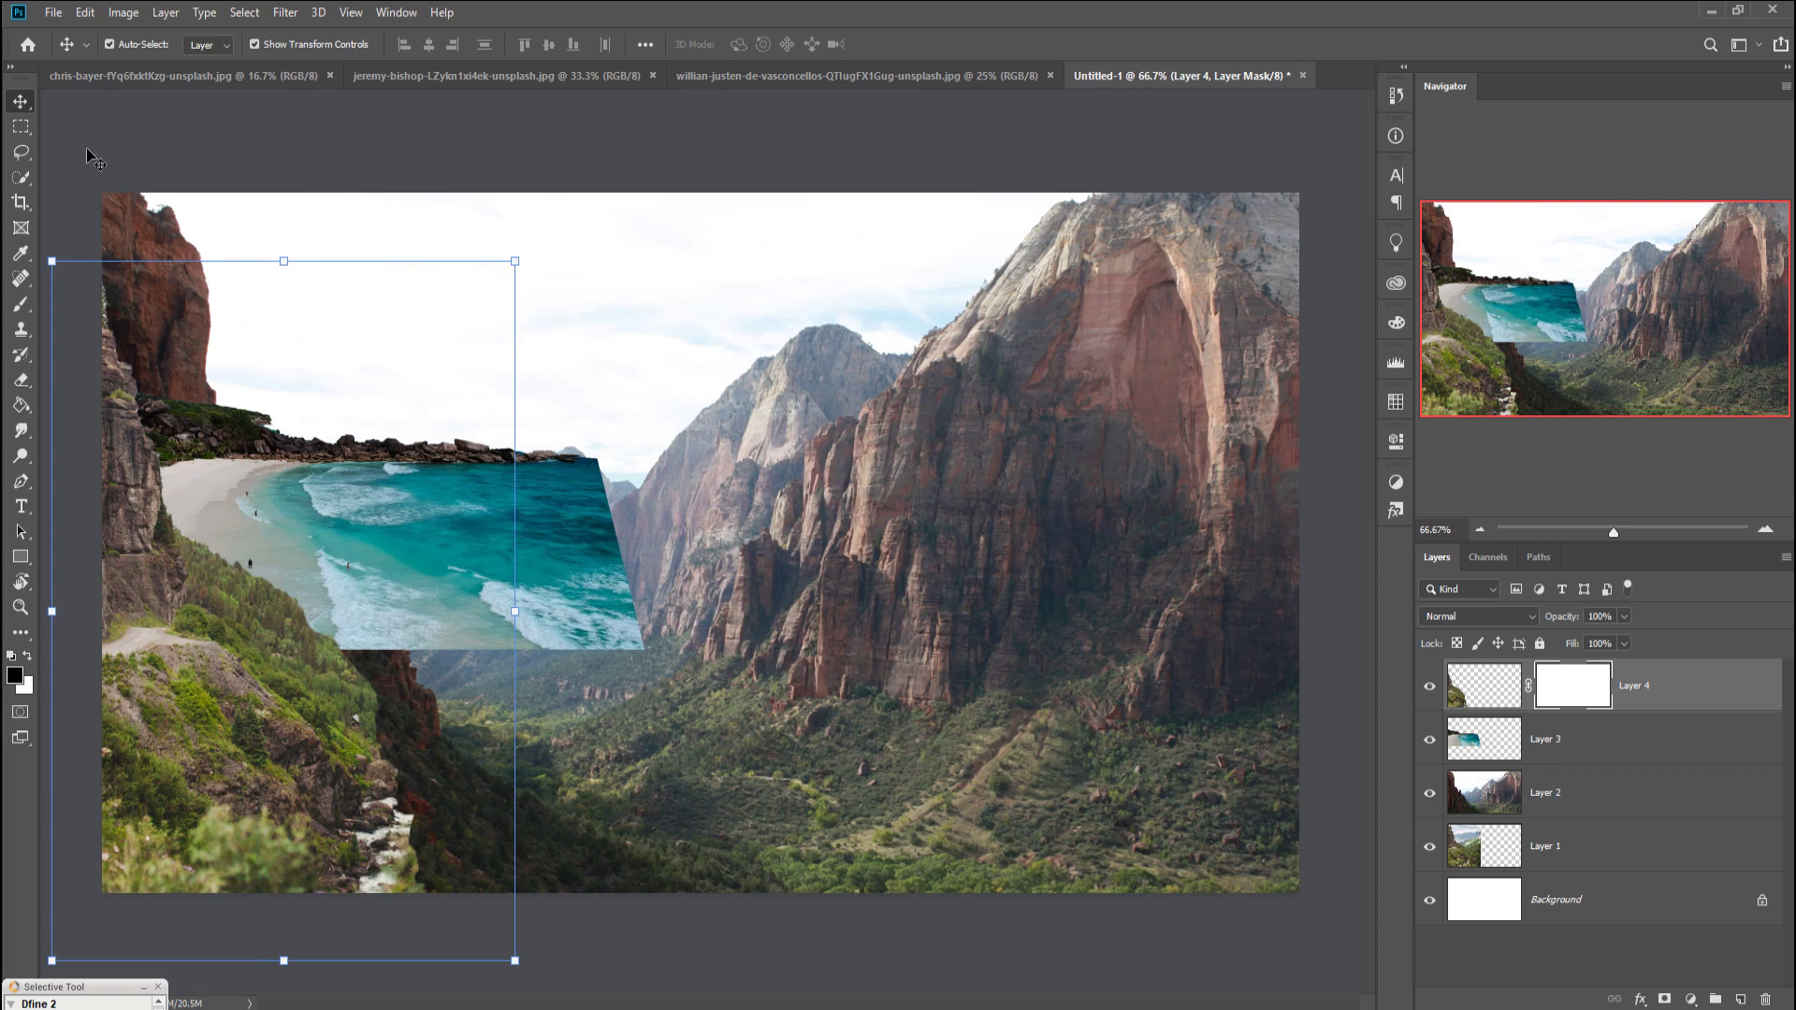
Step: Try a smaller 24% opacity brush on the mask, then undo the mask edits
left_click(20, 304)
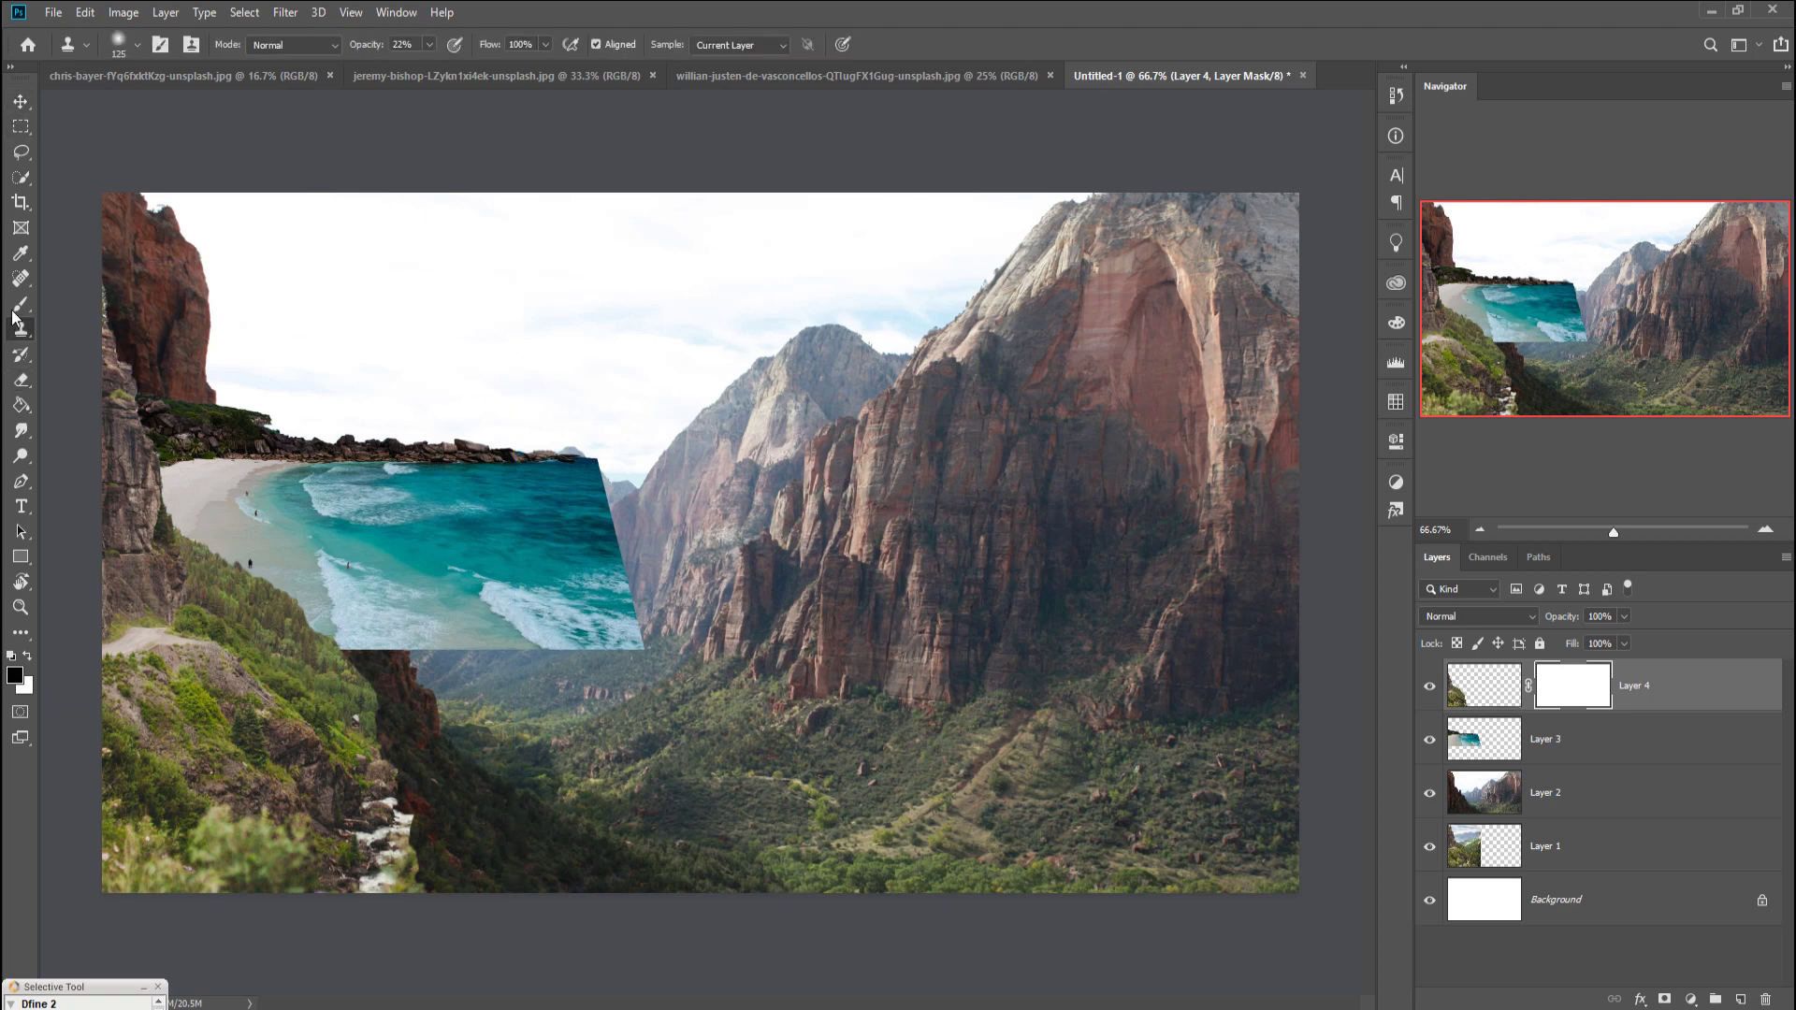
left_click(430, 44)
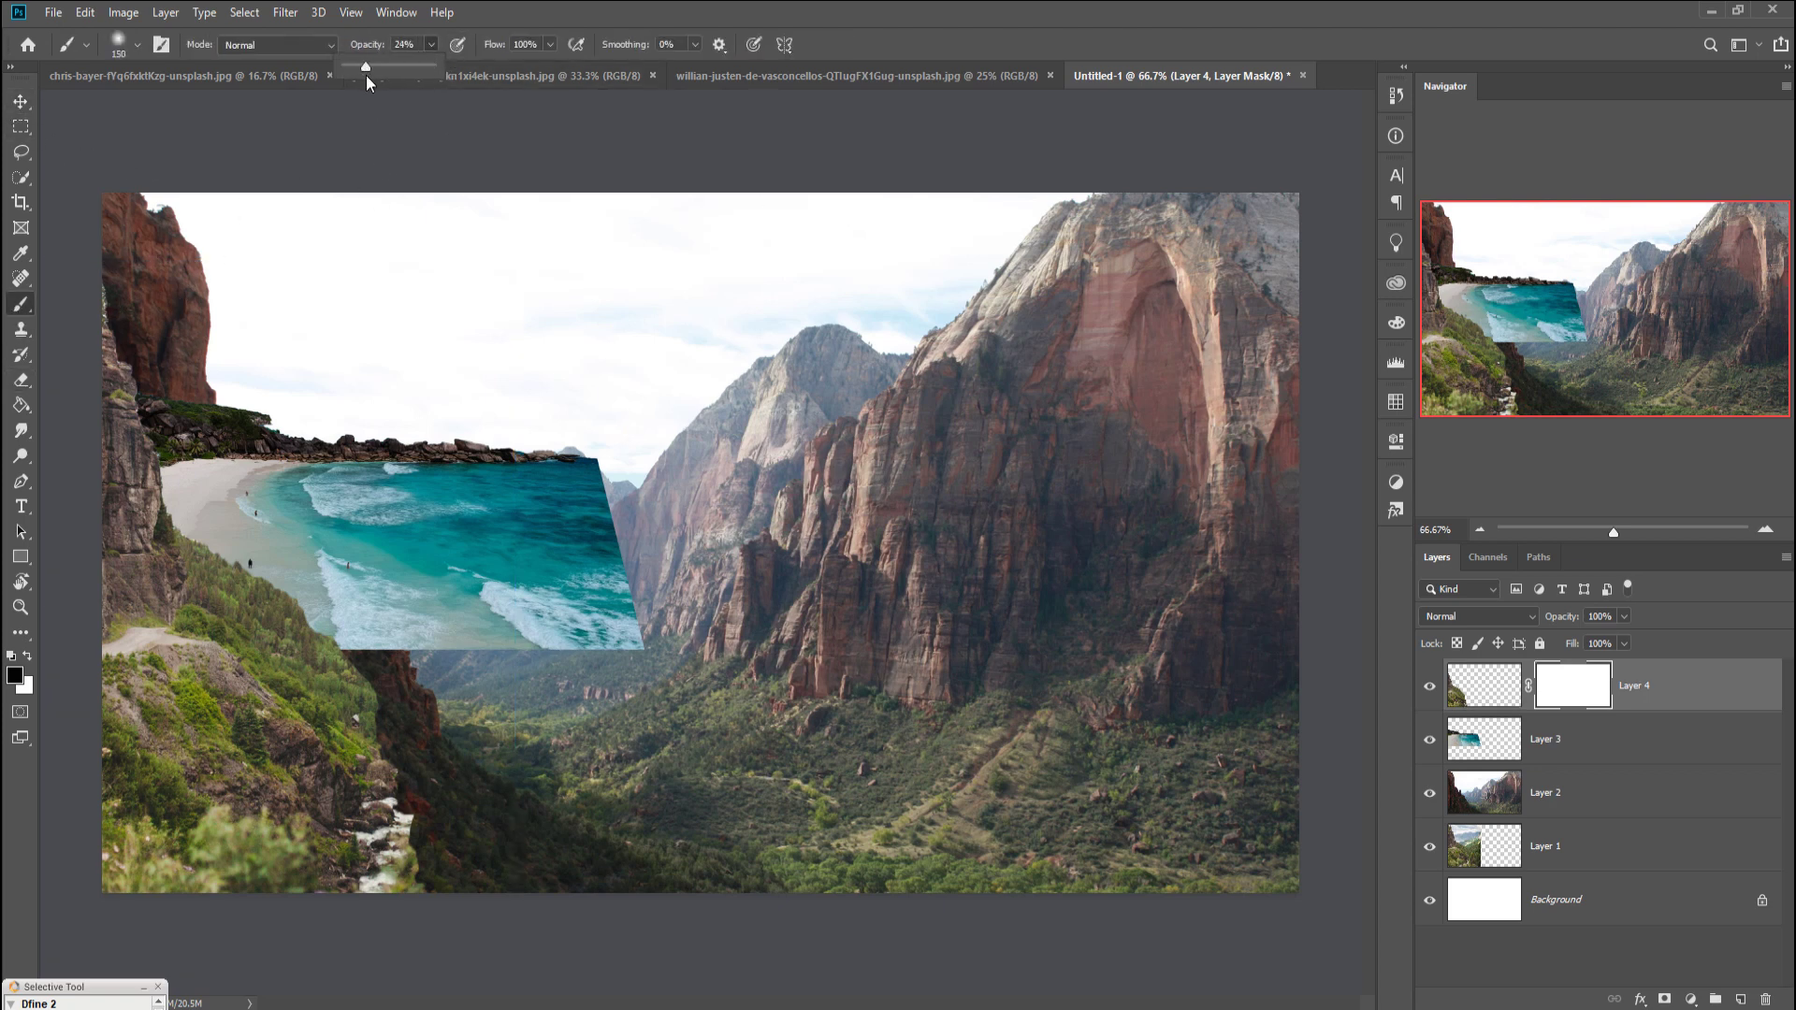
type("24")
left_click_drag(272, 589, 318, 636)
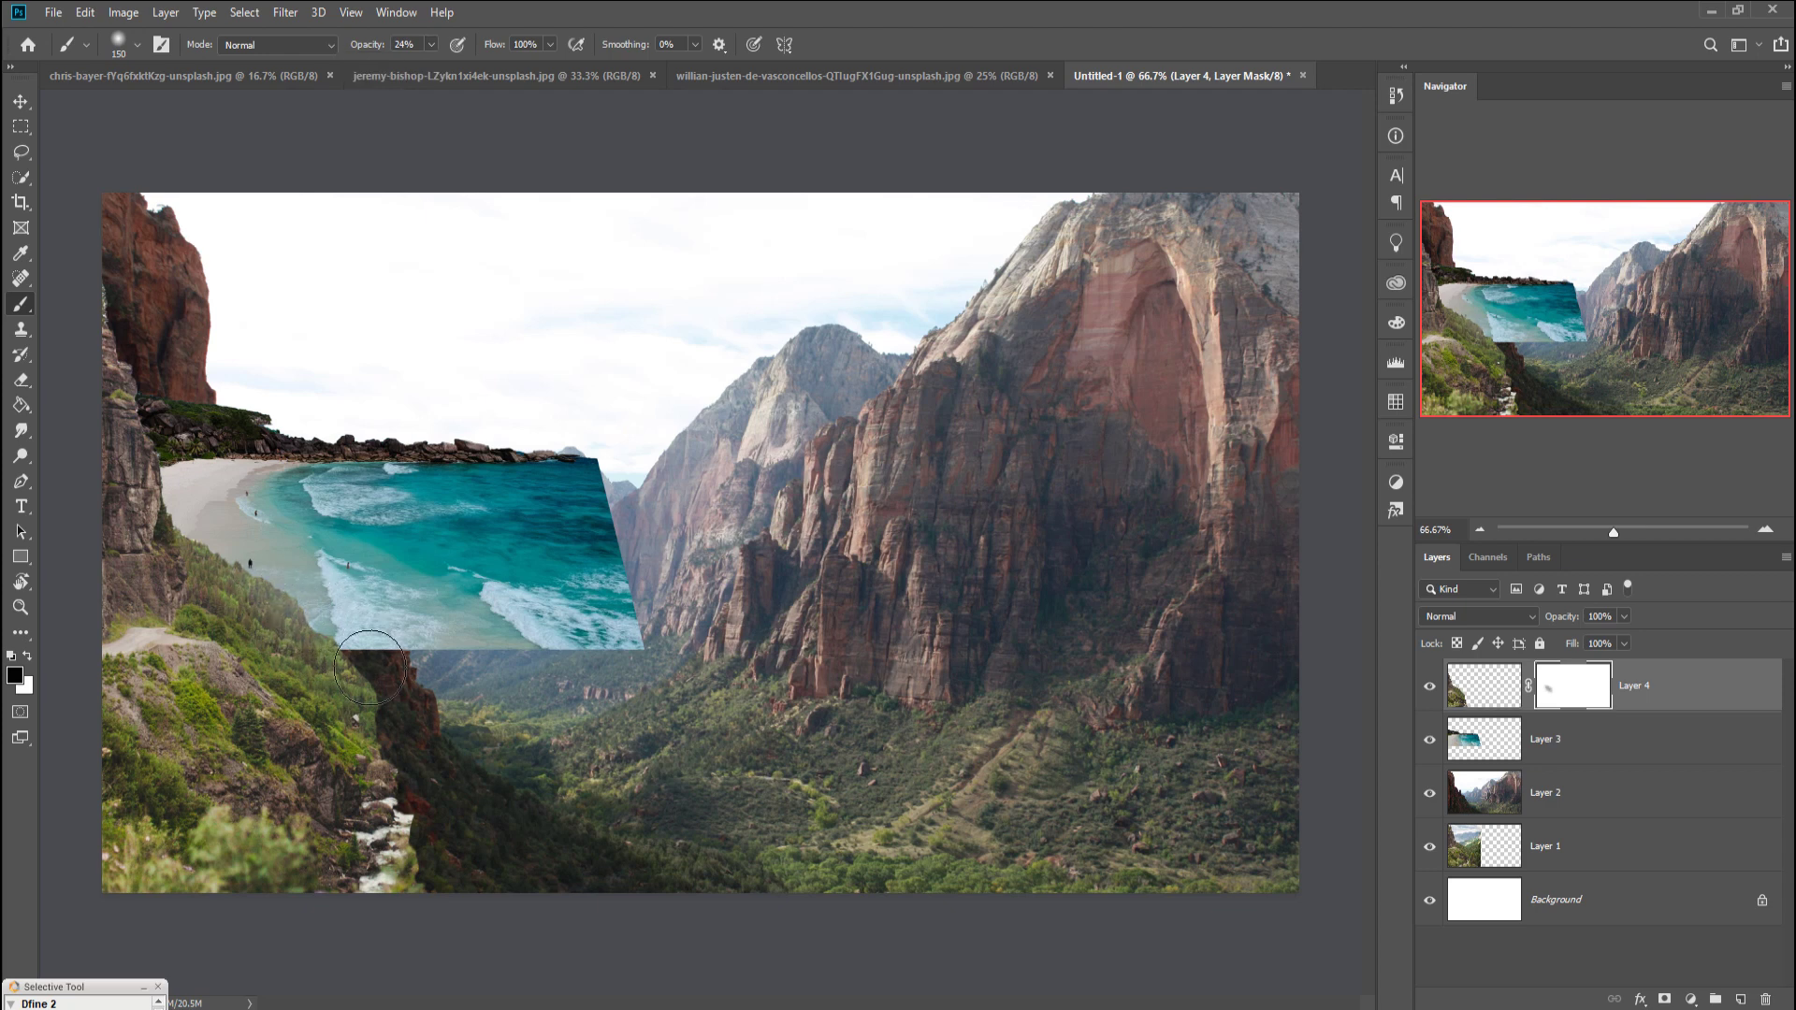
key("bracketleft")
key("ctrl+z")
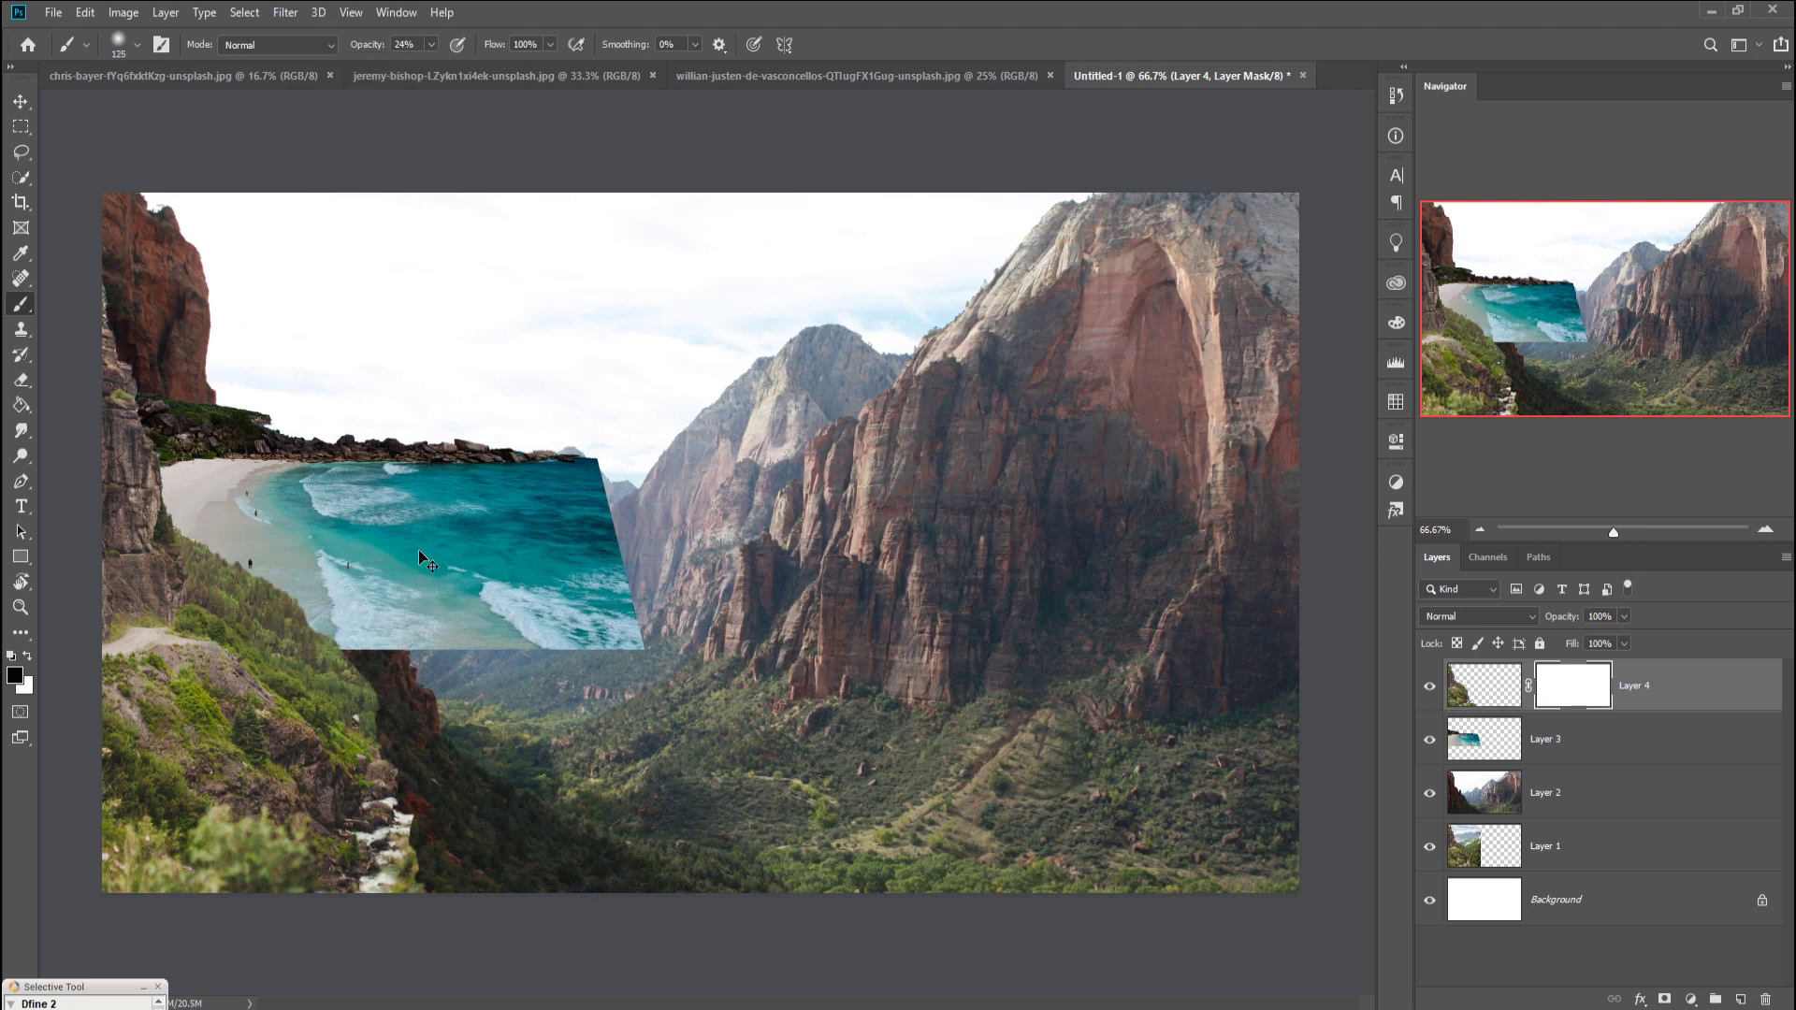
key("ctrl+z")
Step: Reposition the cliff piece at the lower left and set the brush opacity to 100%
left_click(20, 101)
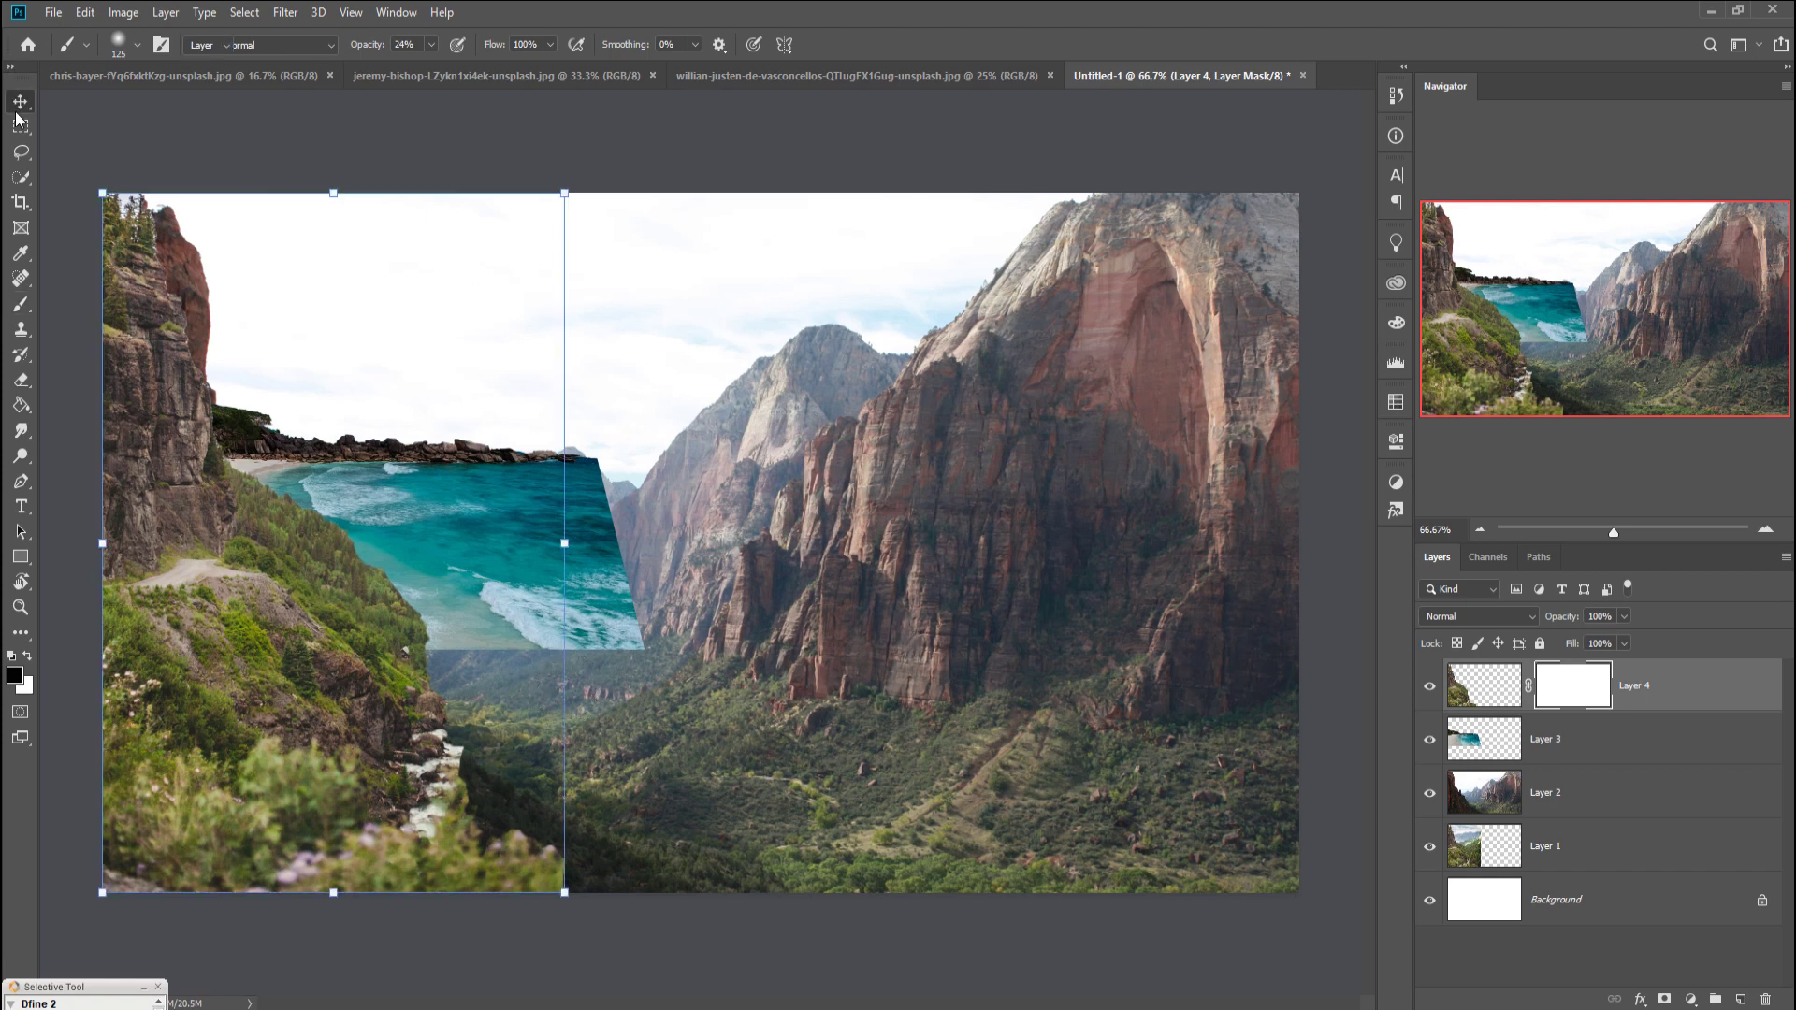
mouse_move(268, 598)
left_mouse_down()
mouse_move(239, 681)
mouse_move(221, 677)
left_mouse_up()
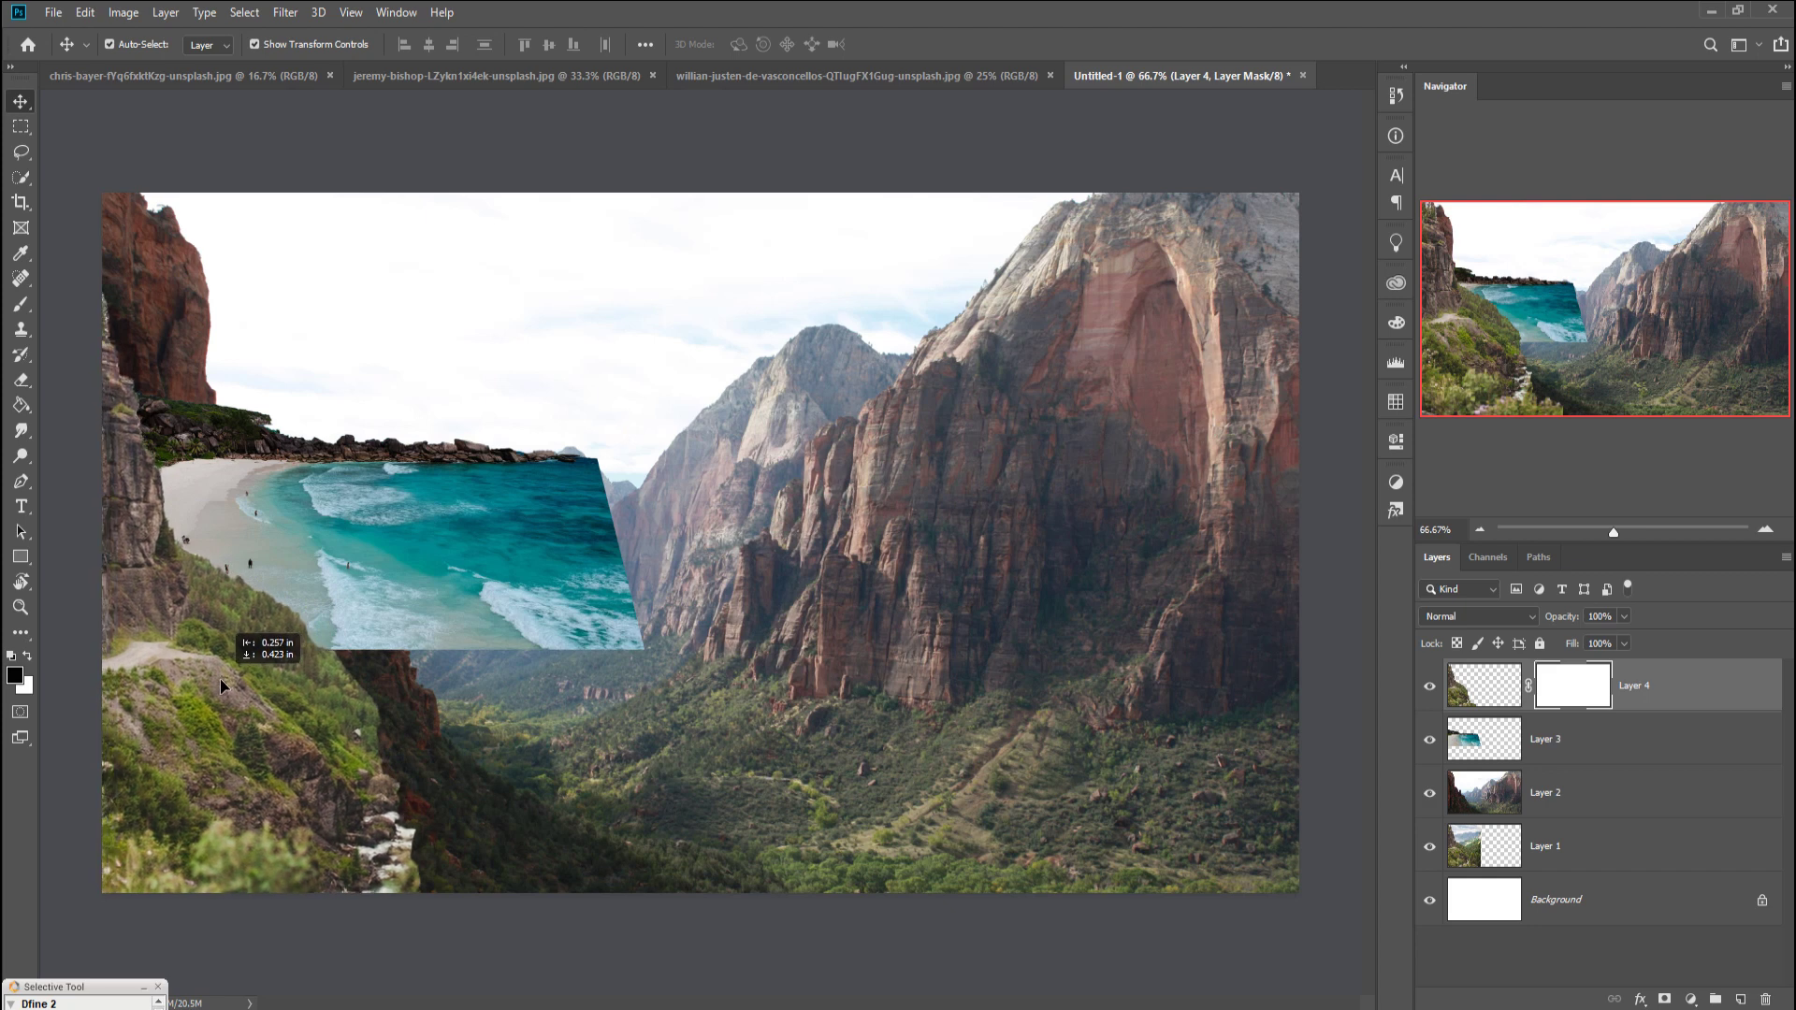
left_click_drag(220, 677, 234, 720)
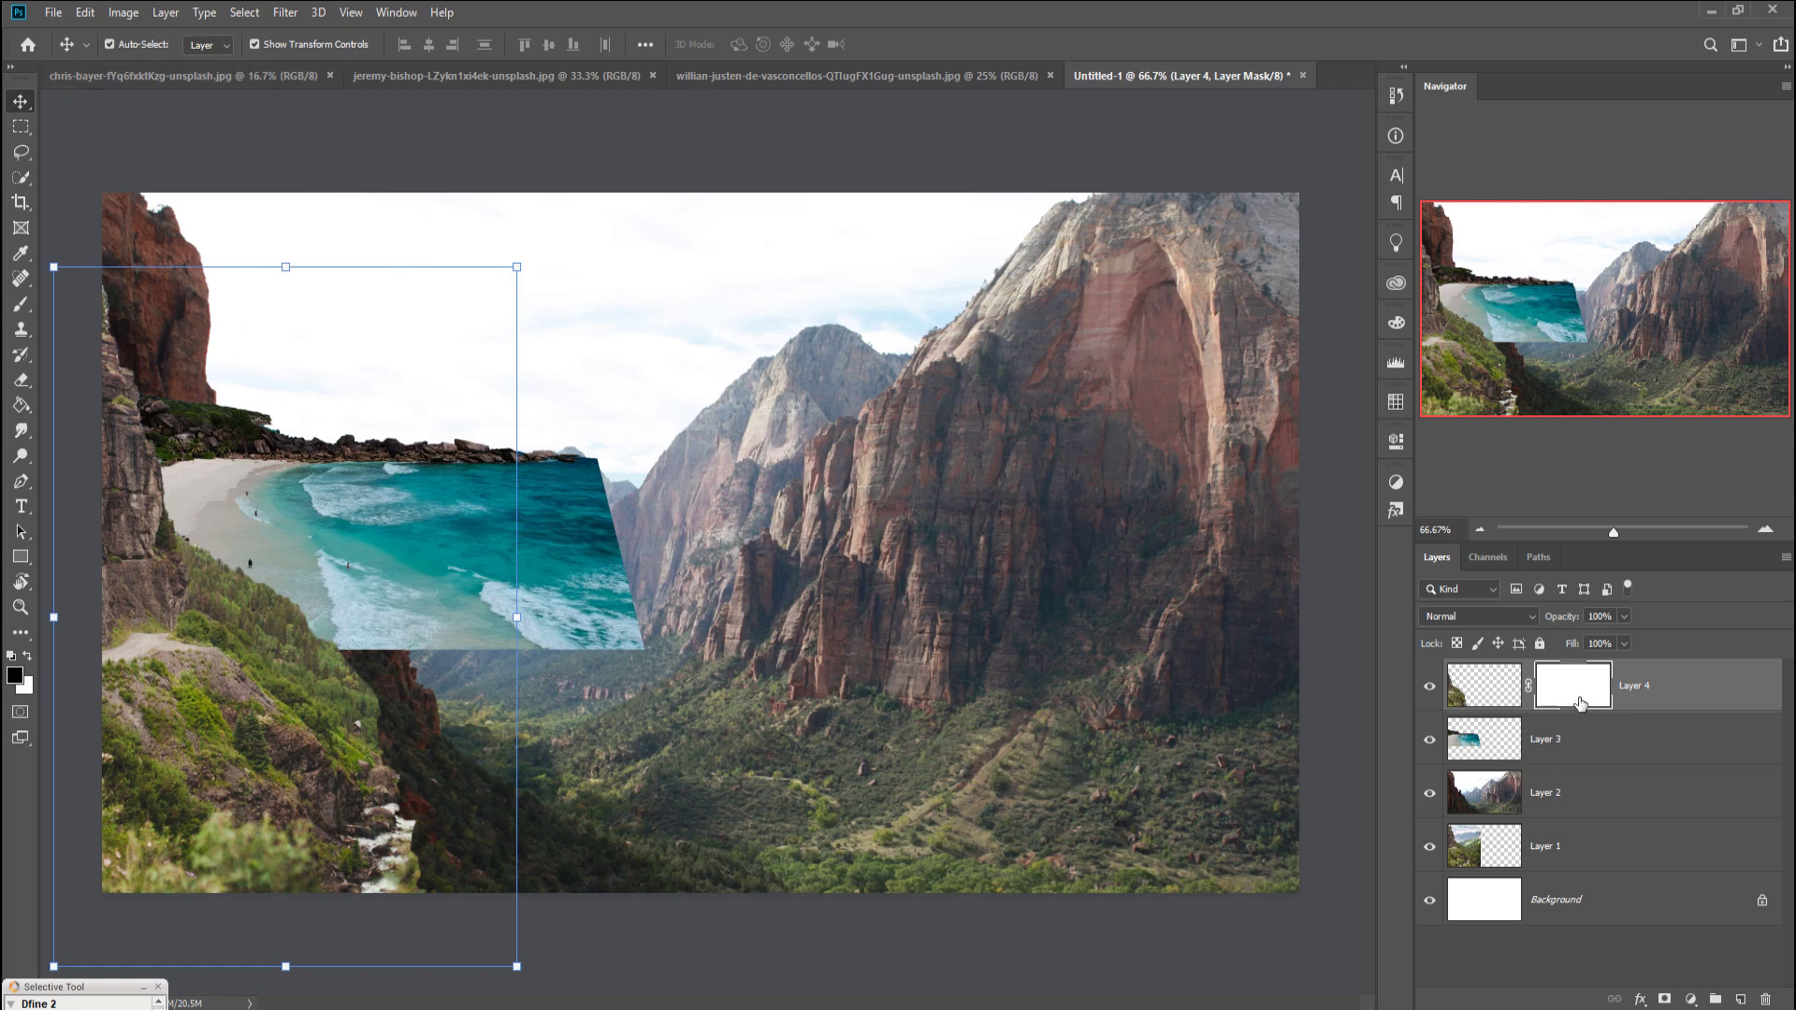
left_click(20, 180)
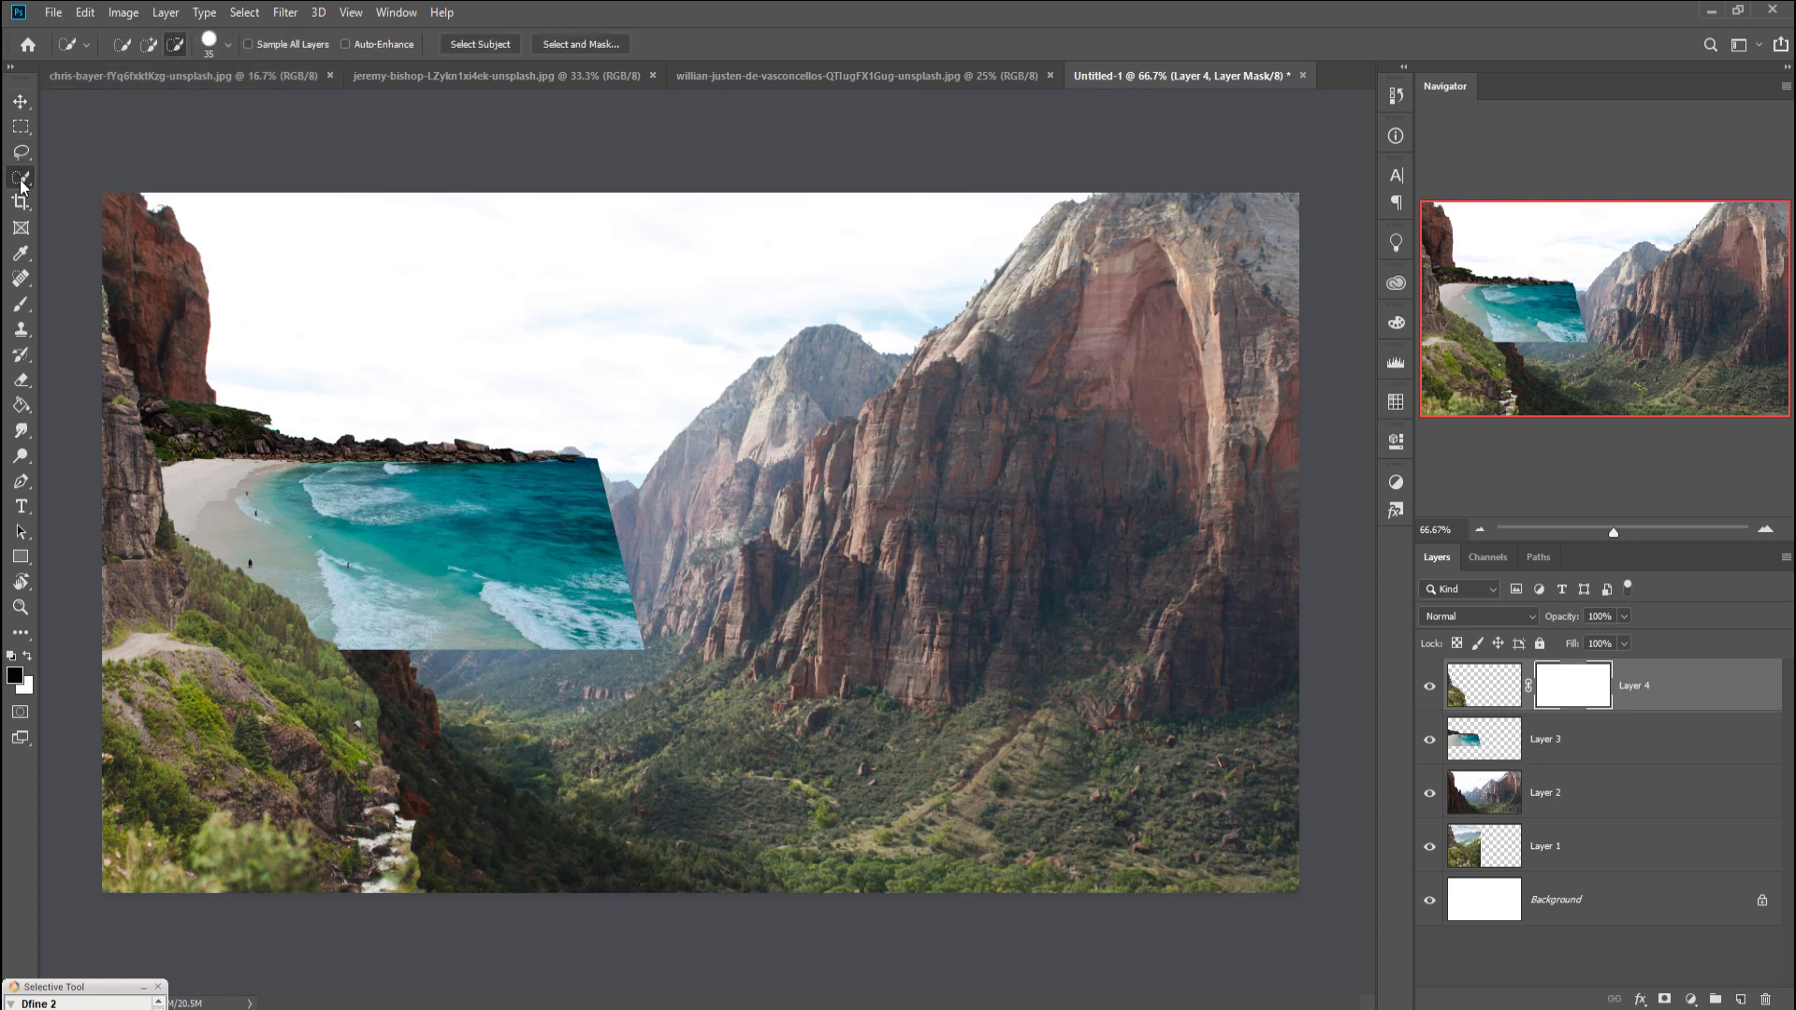
left_click(14, 305)
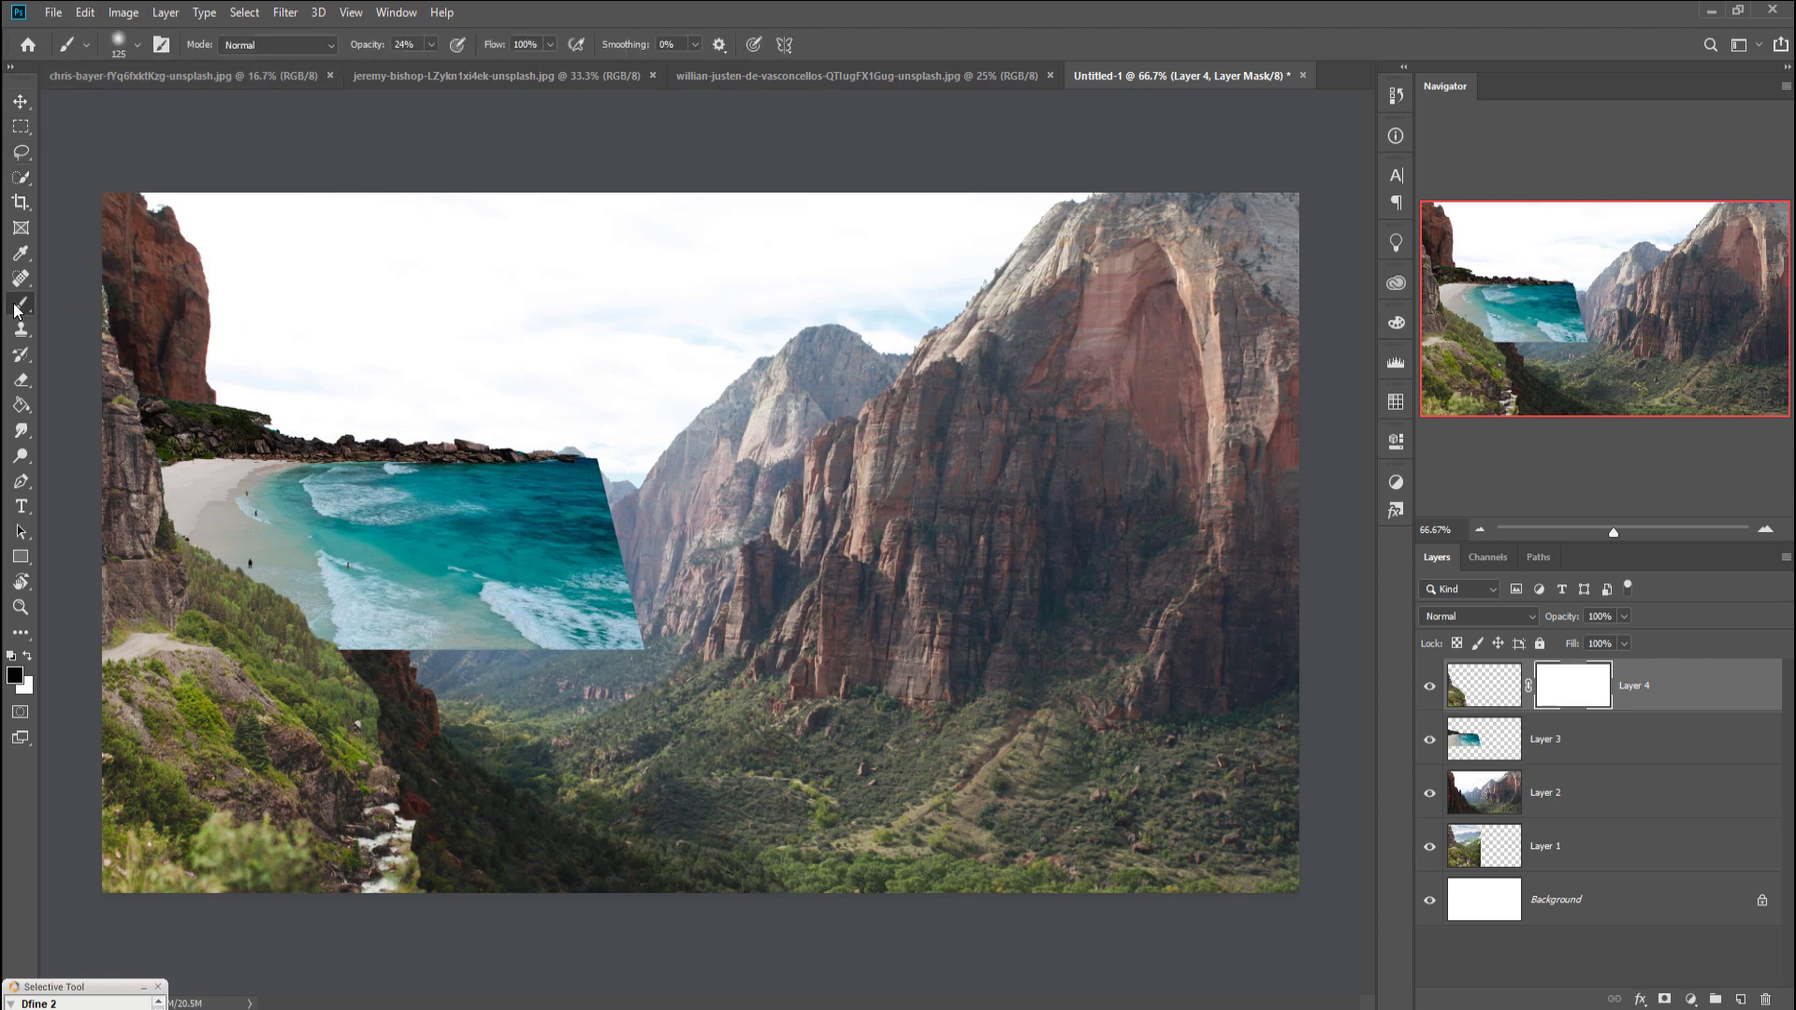
left_click(431, 44)
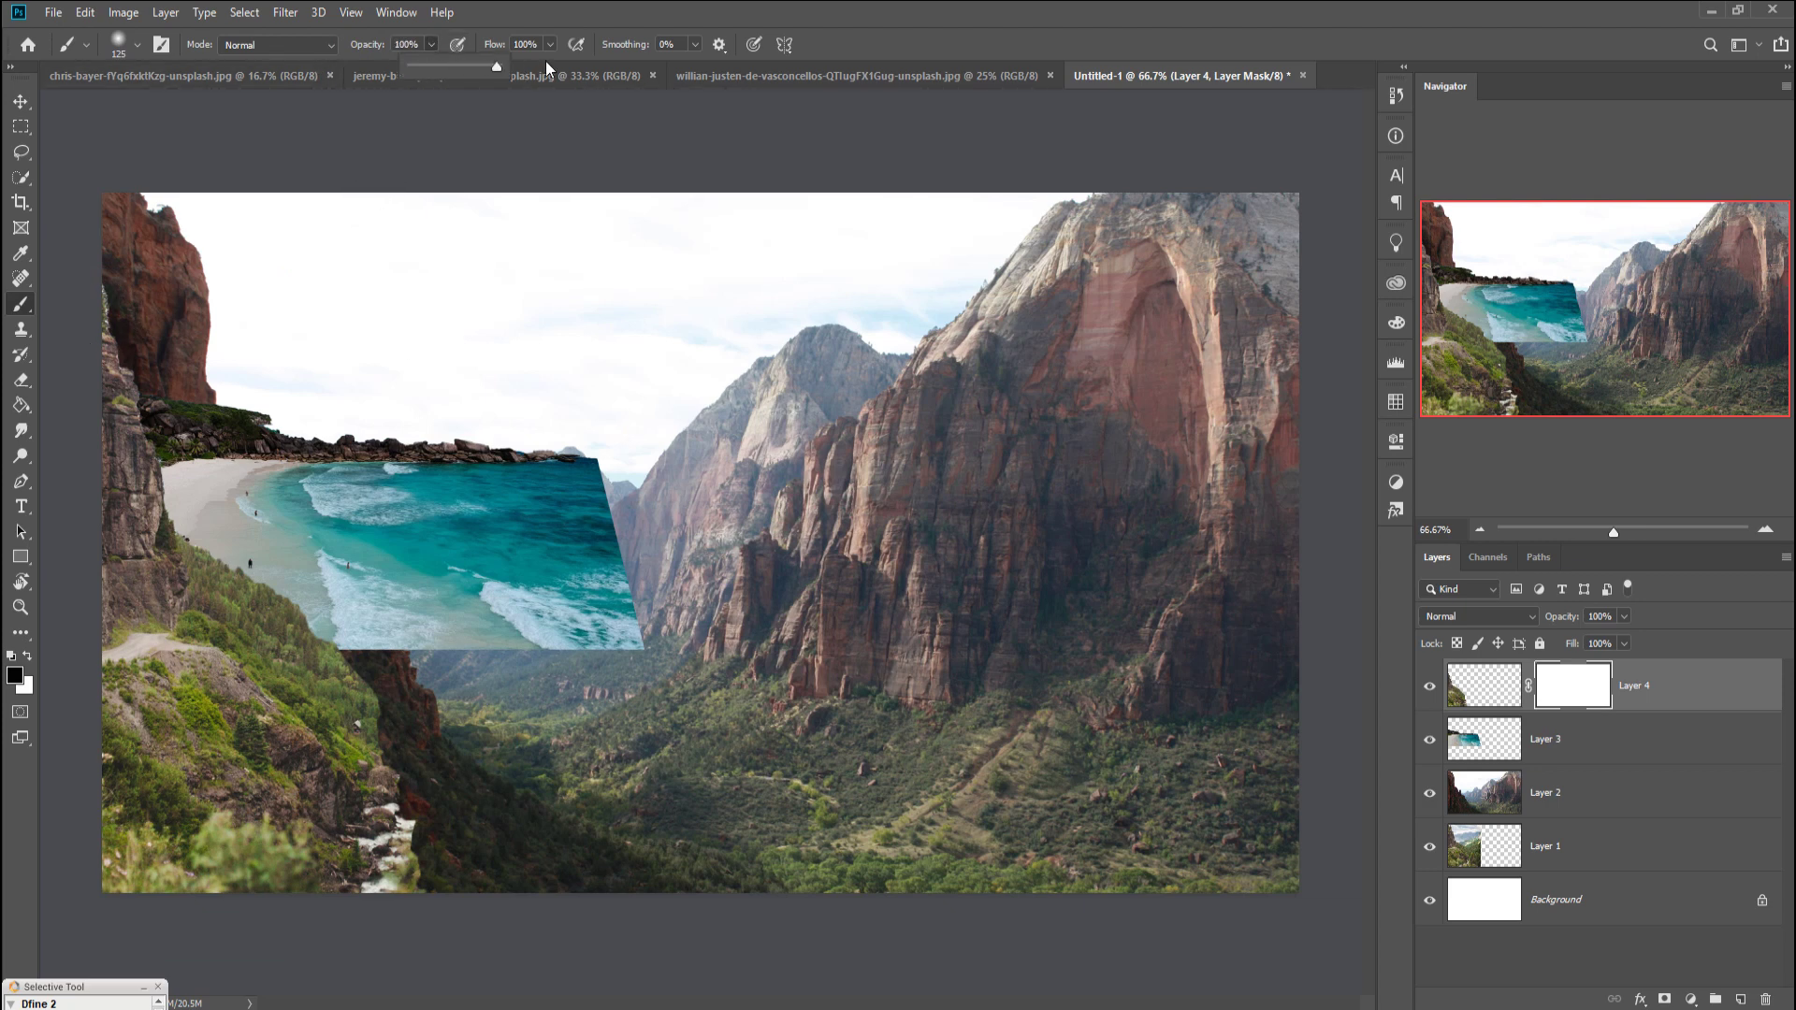
mouse_move(248, 570)
left_mouse_down()
mouse_move(353, 633)
mouse_move(243, 575)
mouse_move(389, 692)
mouse_move(458, 884)
left_mouse_up()
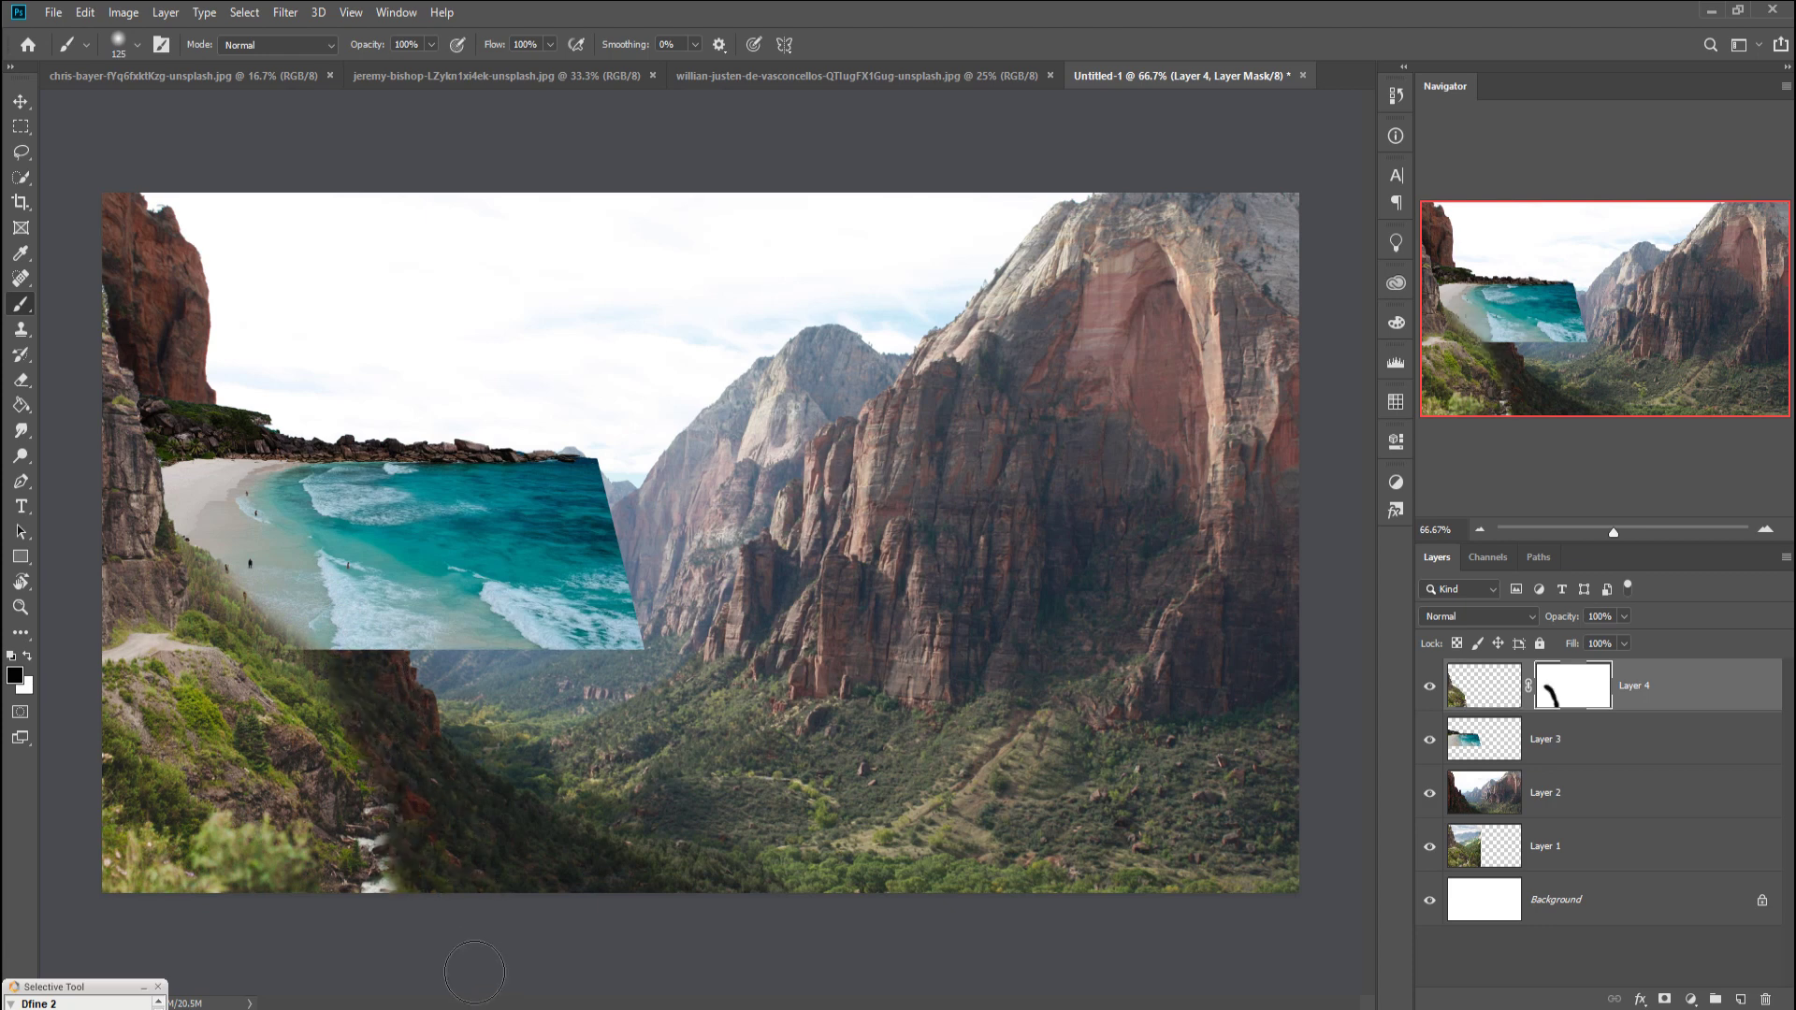
Step: Trace a closed Pen path along the waves below the horizon and around the bottom
key("v")
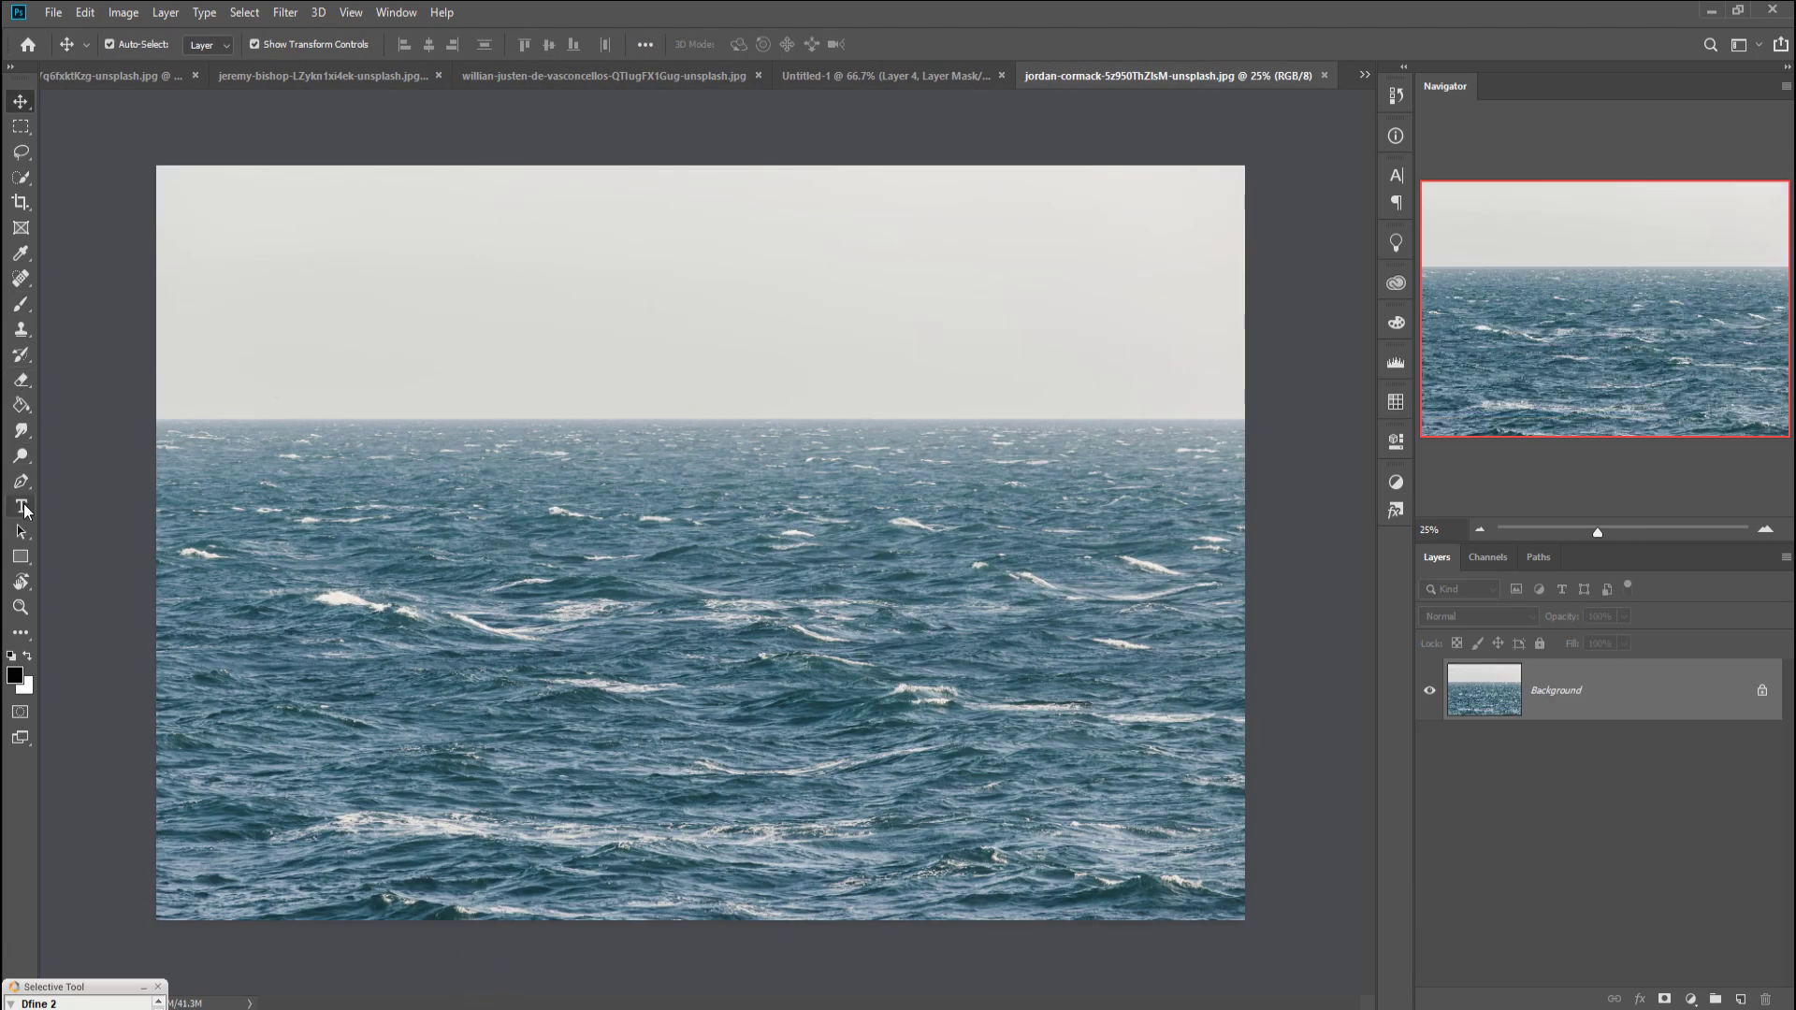
key("p")
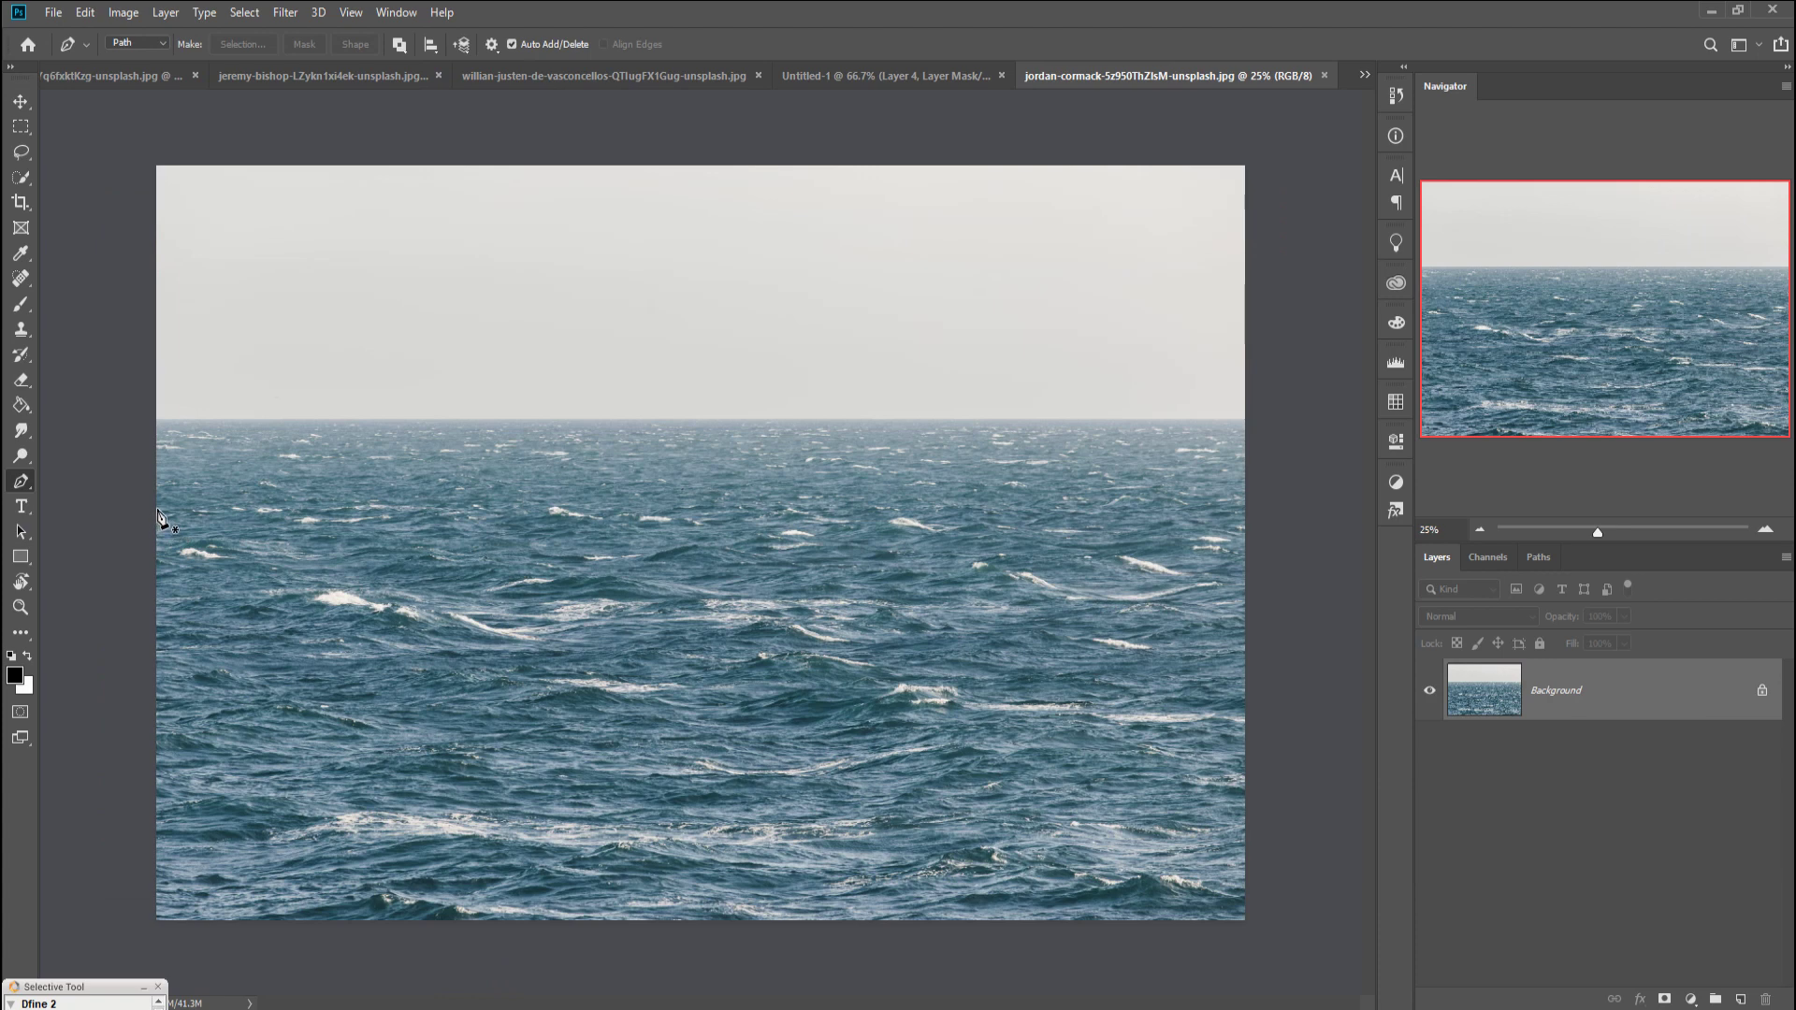
left_click_drag(155, 509, 203, 493)
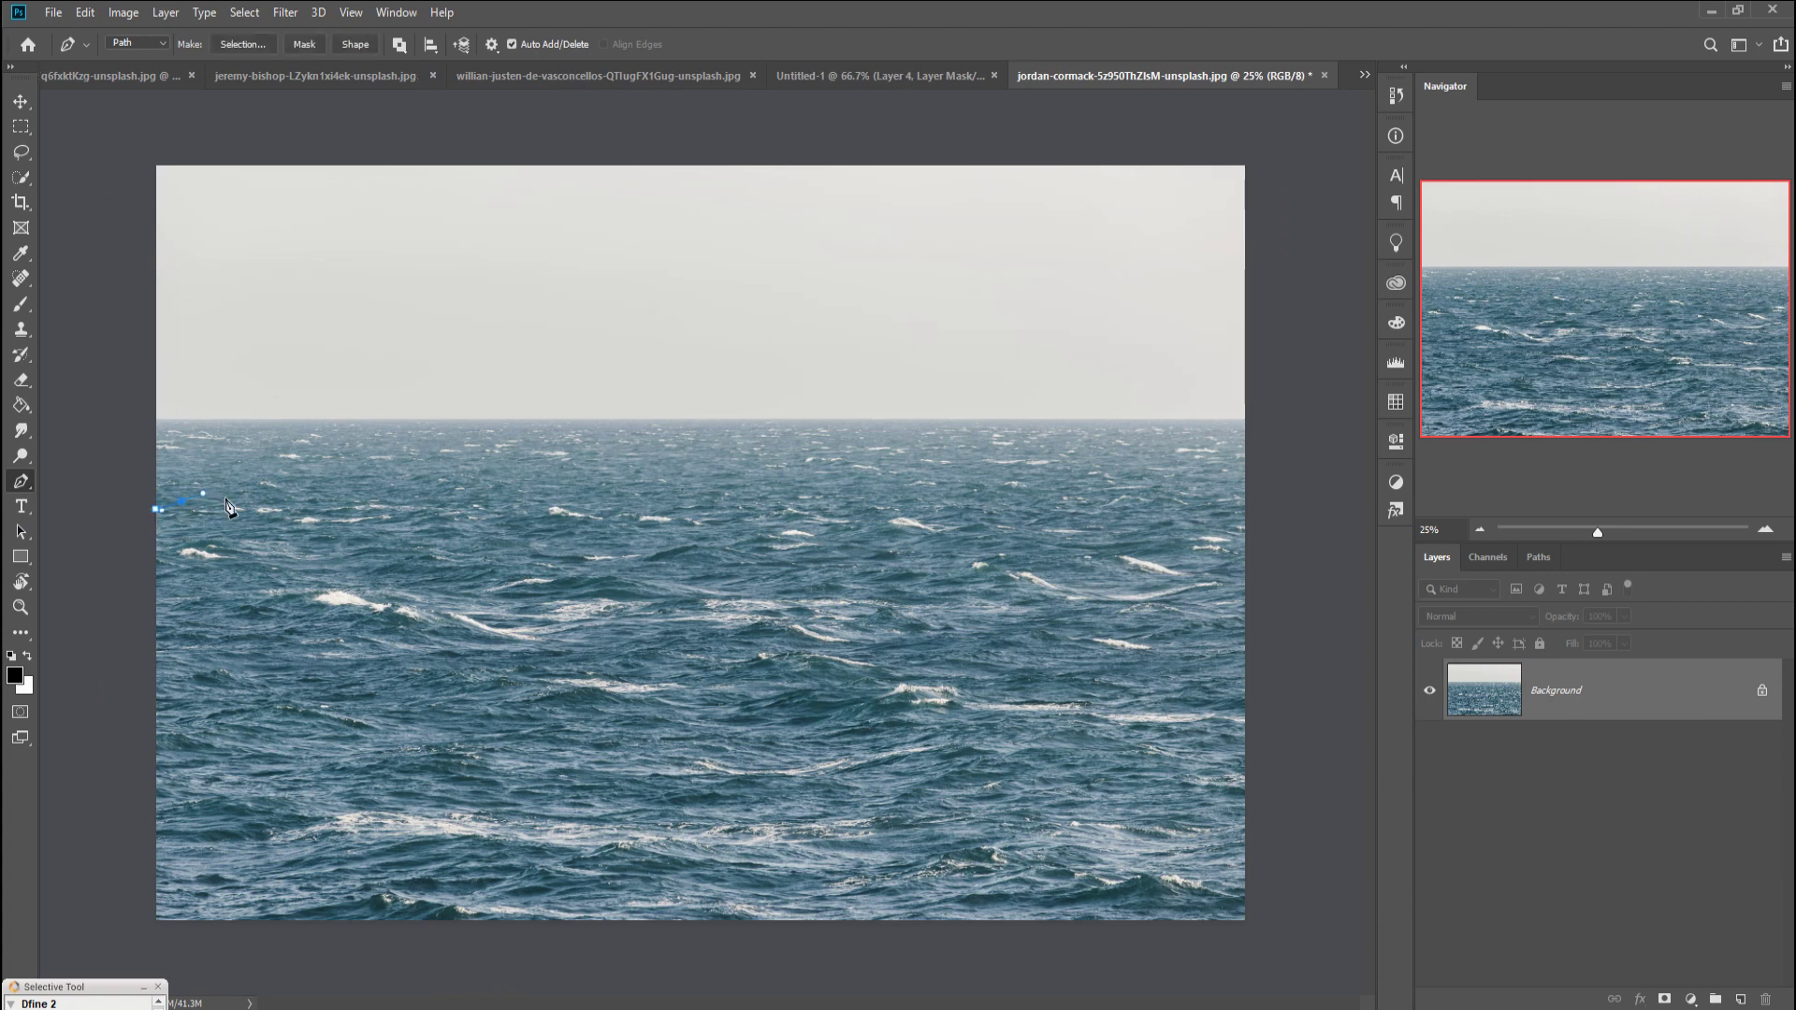
left_click_drag(315, 500, 1256, 478)
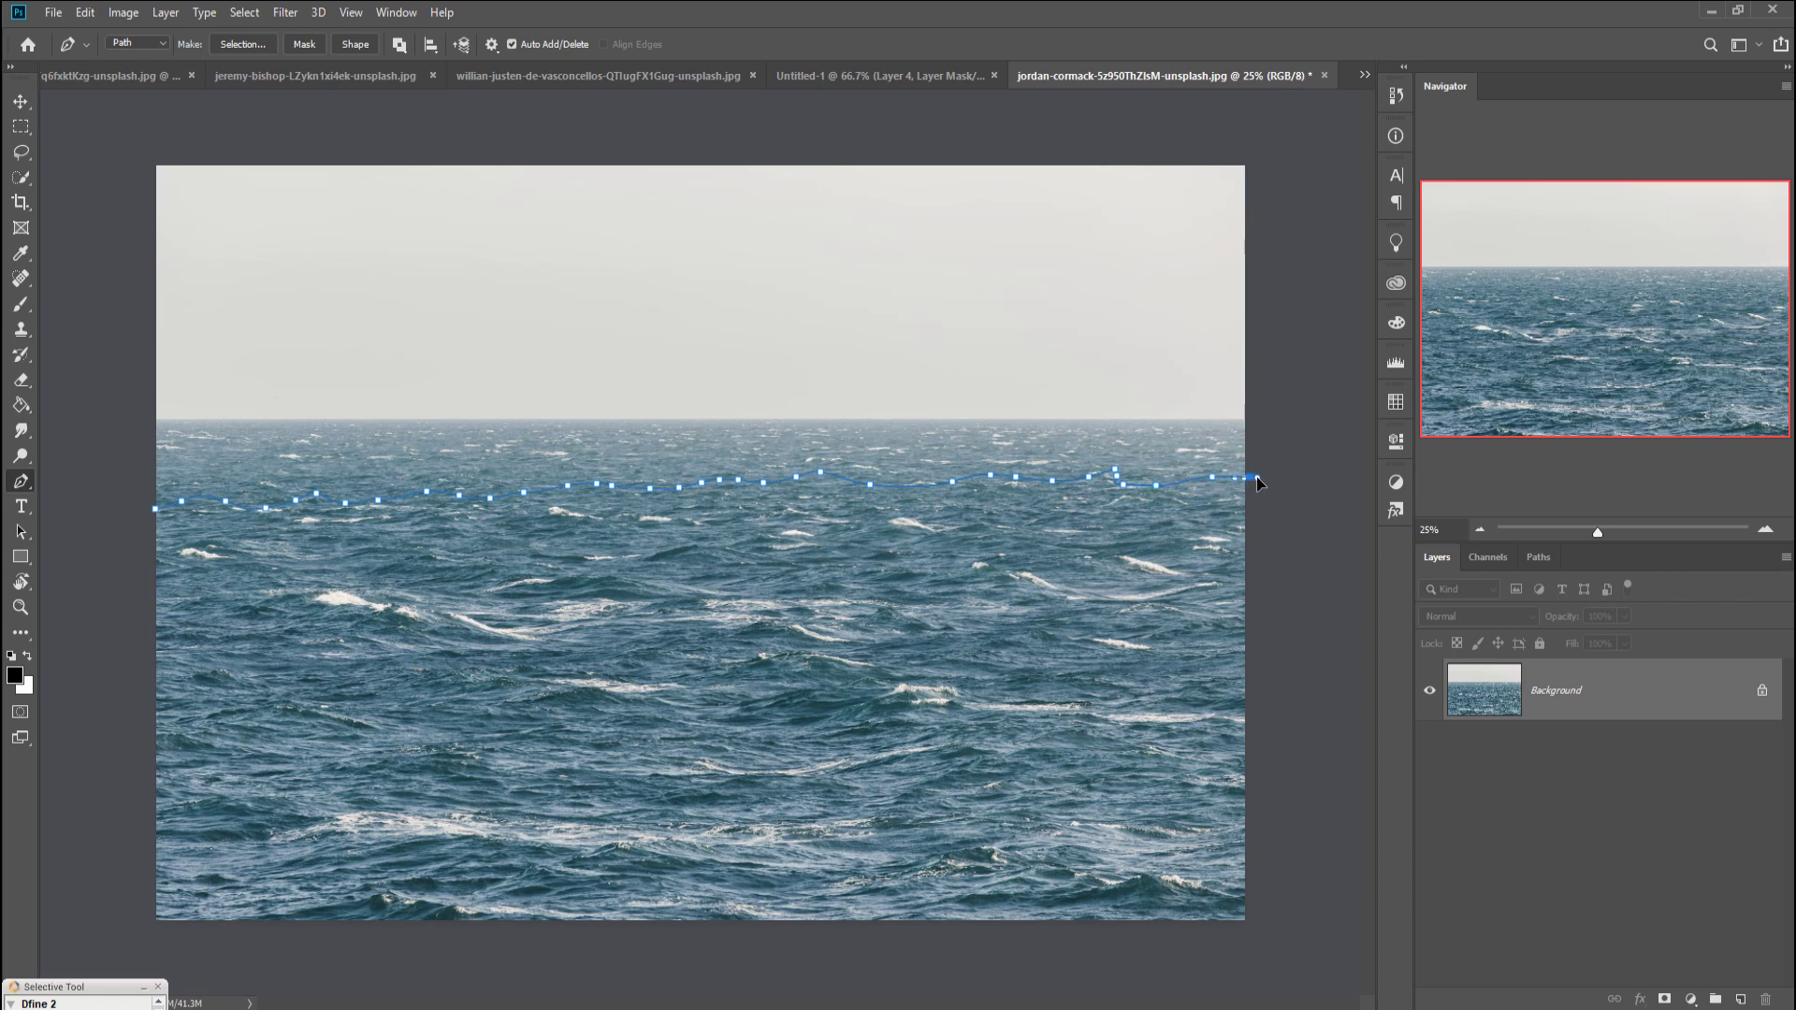
left_click(1252, 920)
left_click(145, 922)
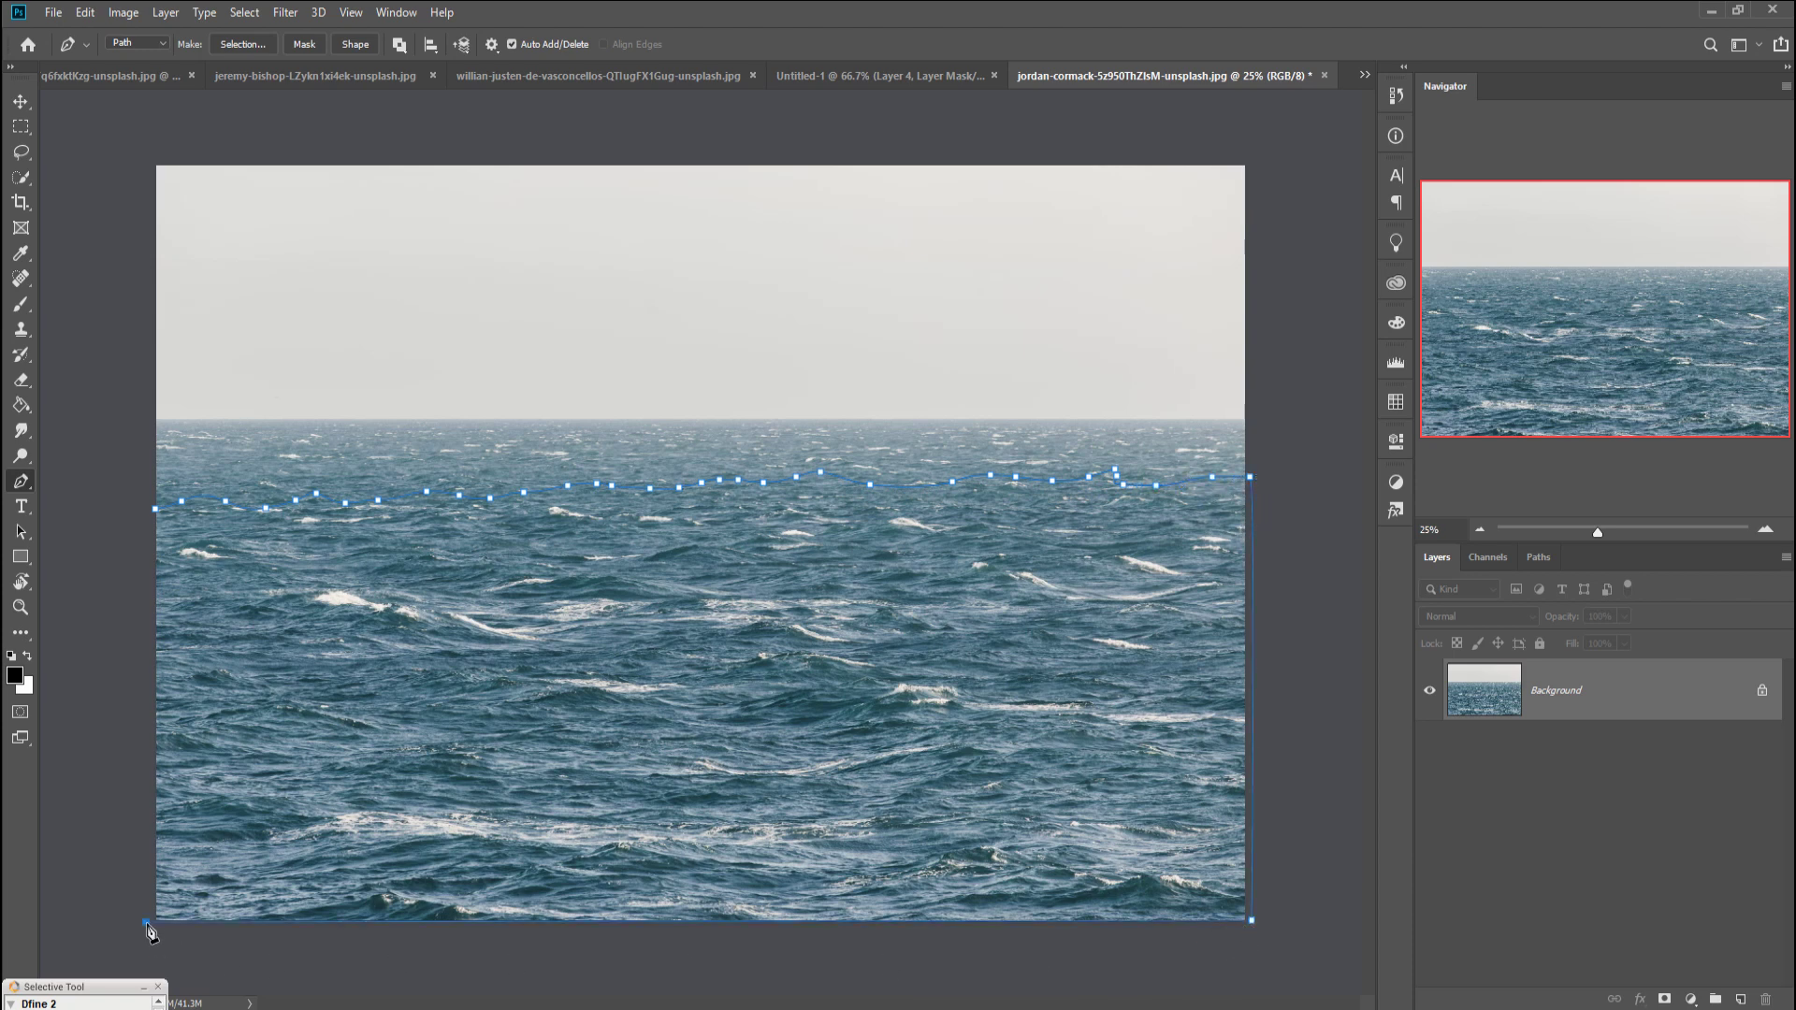
left_click(154, 510)
Step: Convert the closed wave path into a selection of the lower sea
right_click(535, 647)
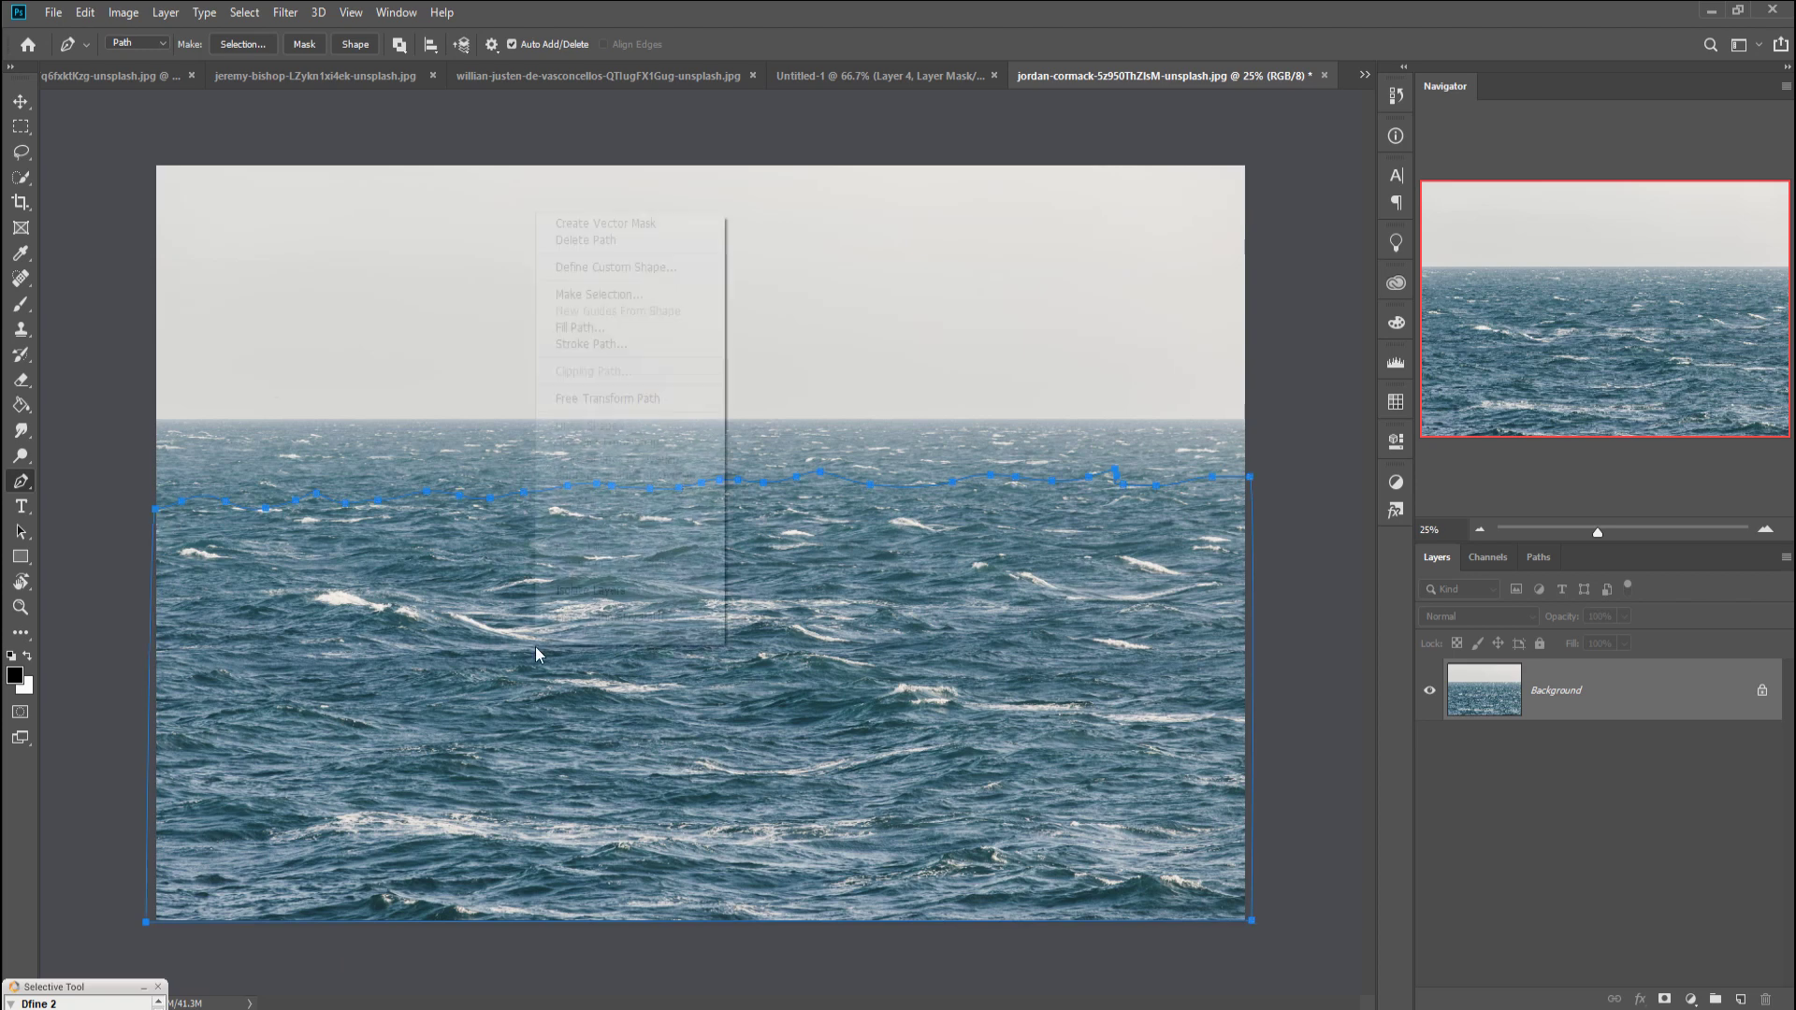
left_click(588, 295)
left_click(988, 300)
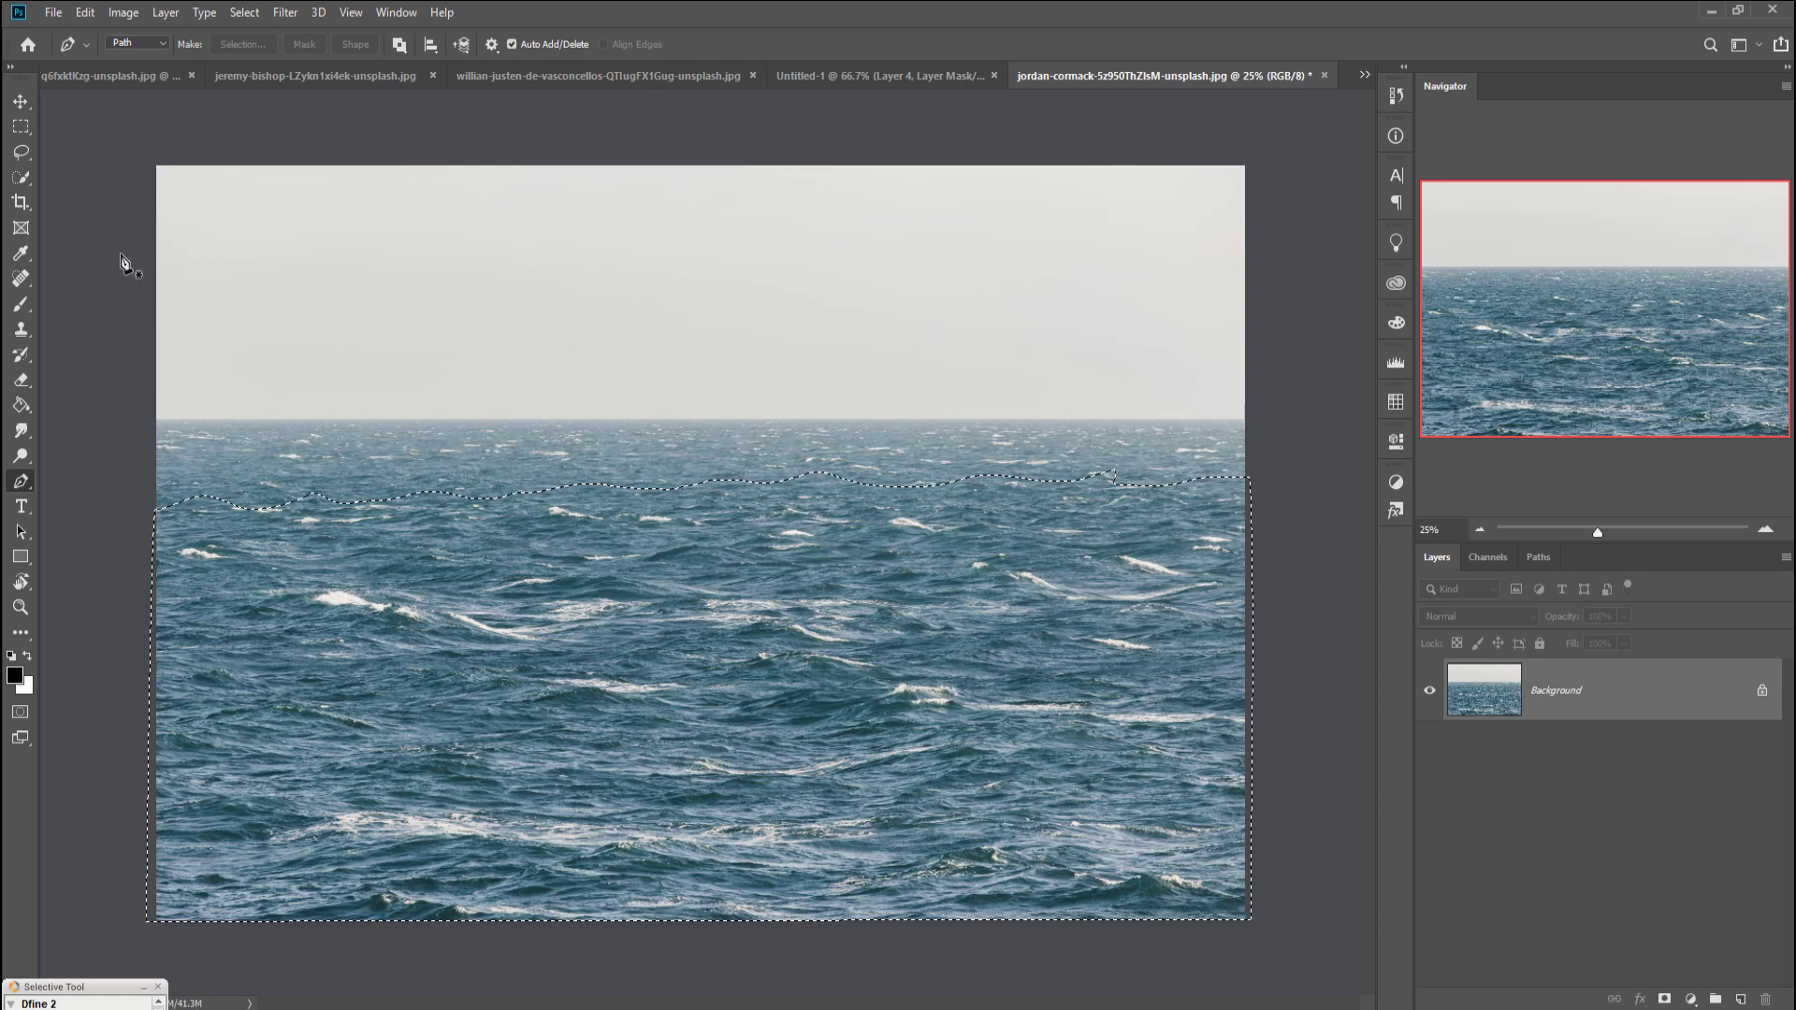
left_click(18, 107)
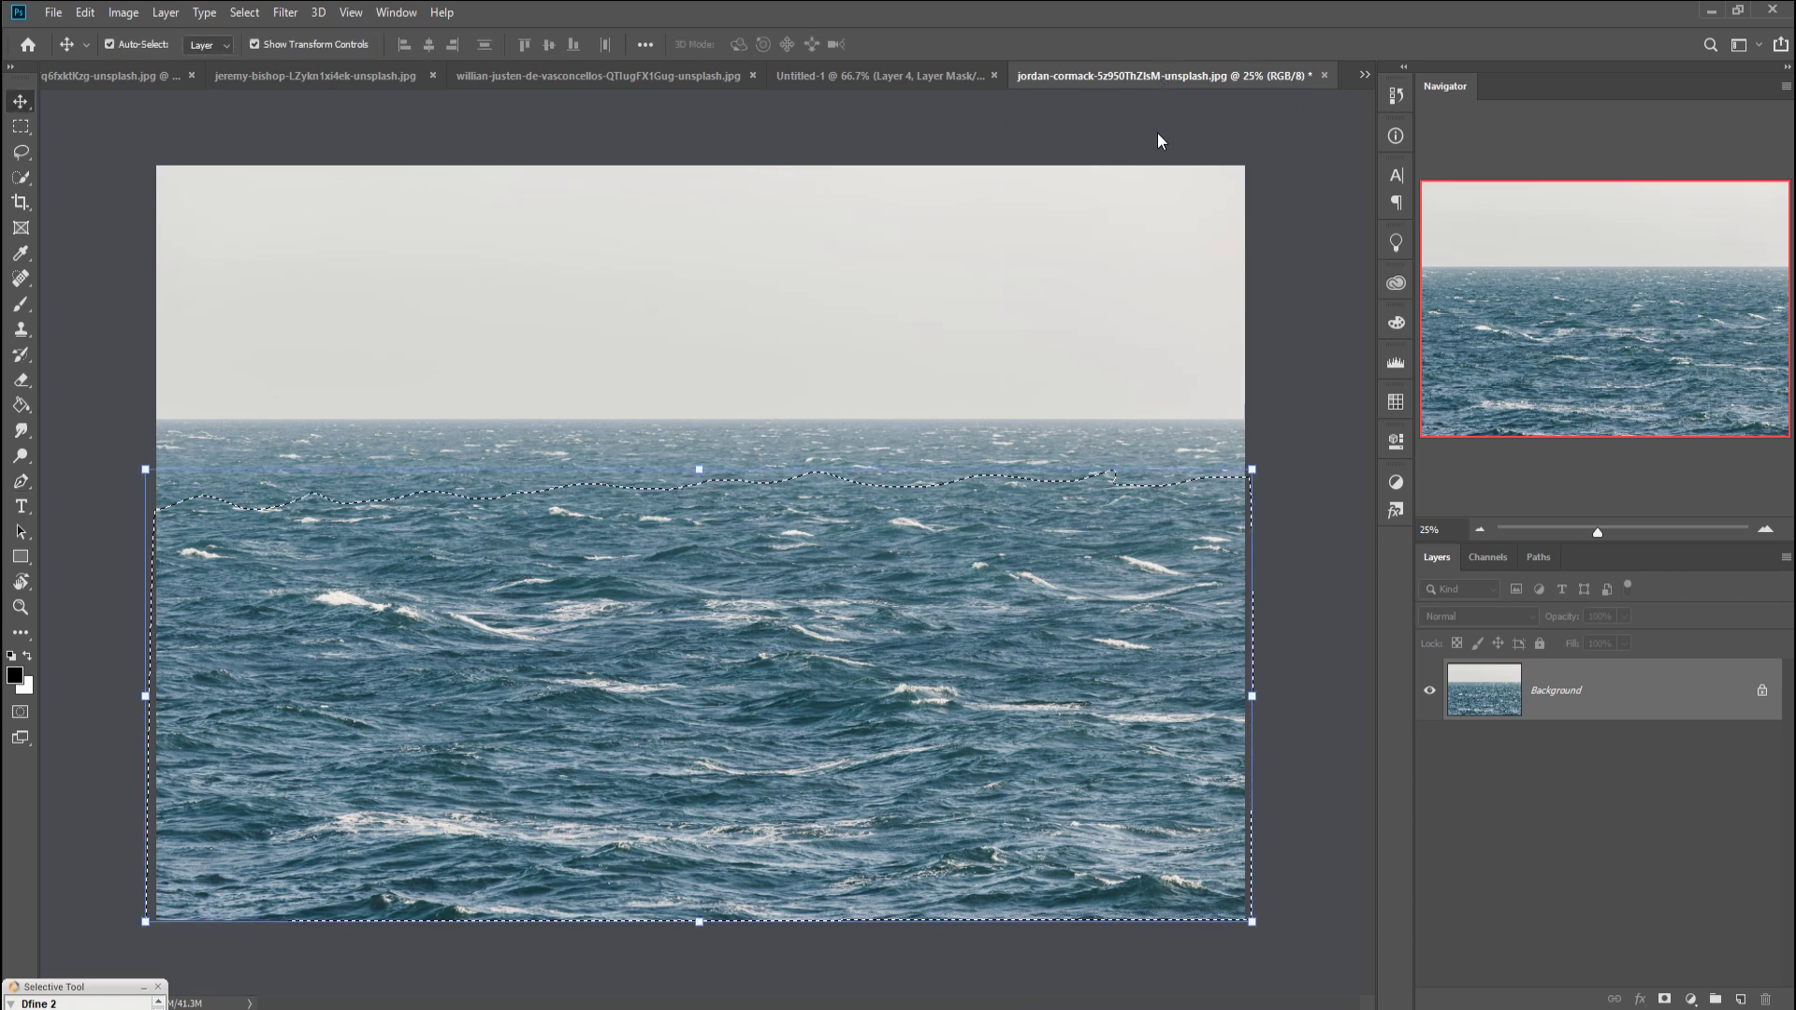
Step: Drag the selected sea into Untitled-1 as a new layer, then shrink and centre it
left_click_drag(1164, 75, 1089, 196)
left_click_drag(1348, 666, 596, 491)
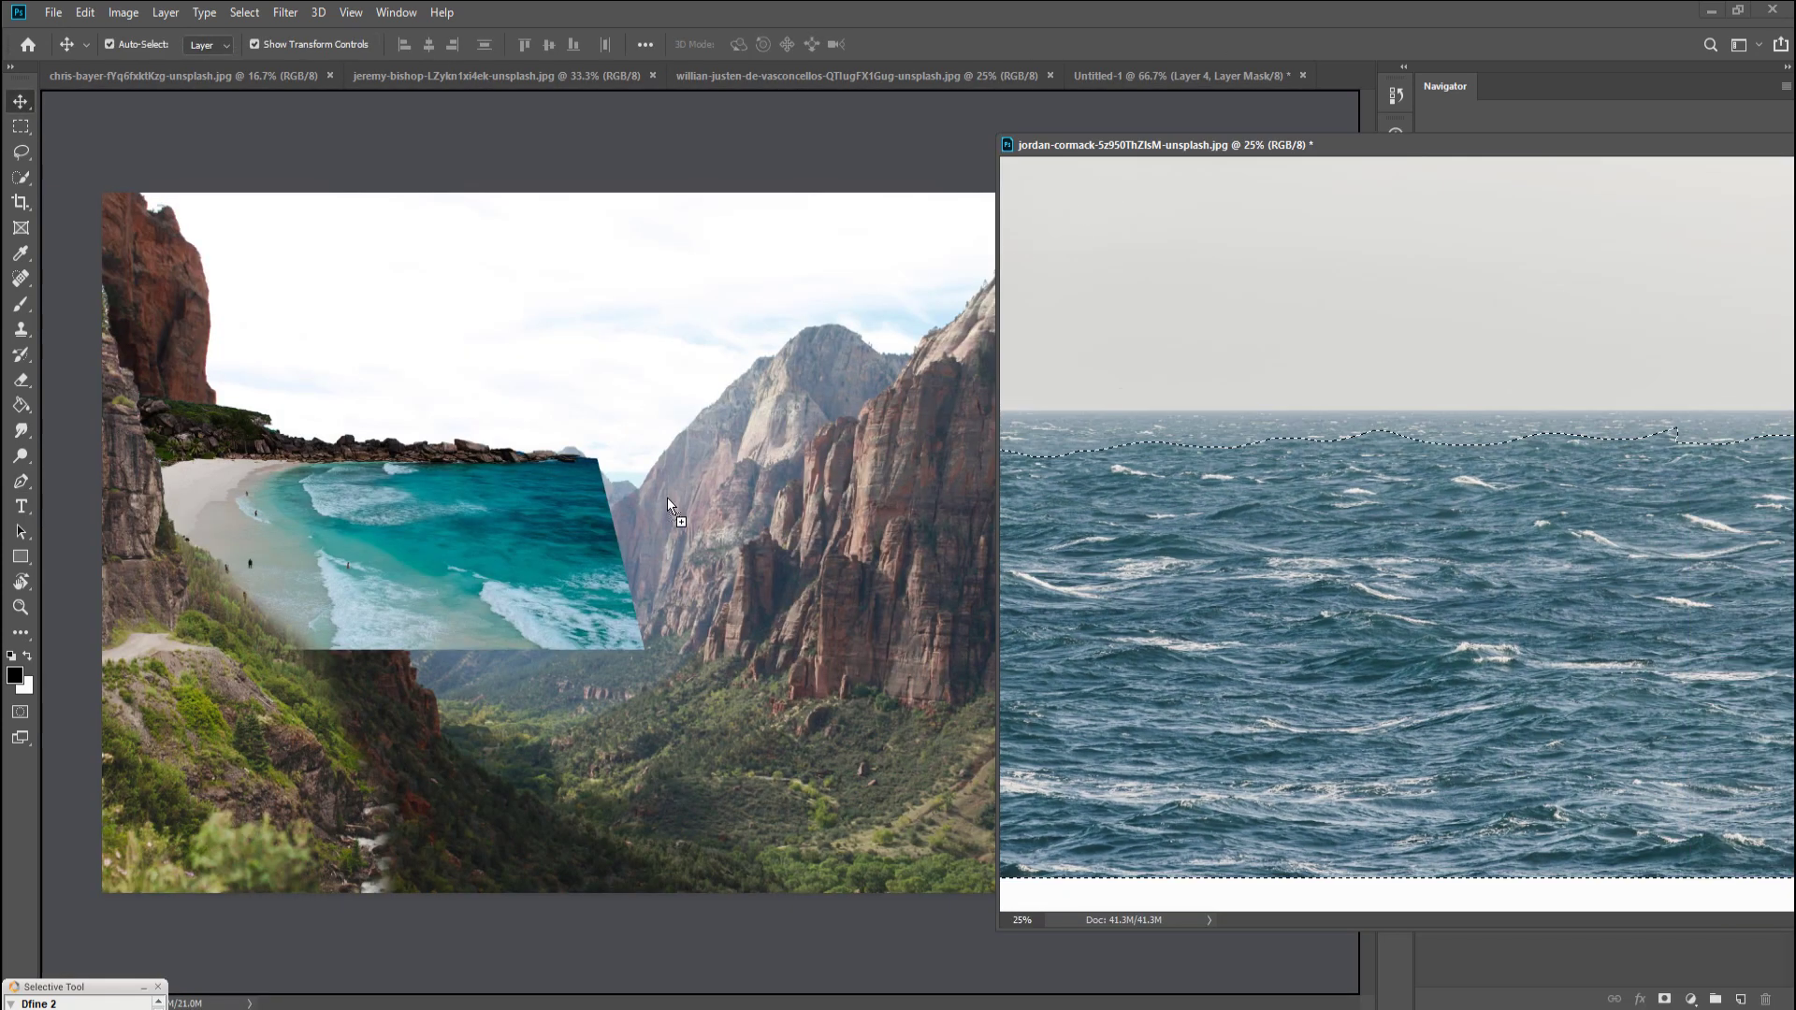
left_click_drag(1558, 145, 1081, 279)
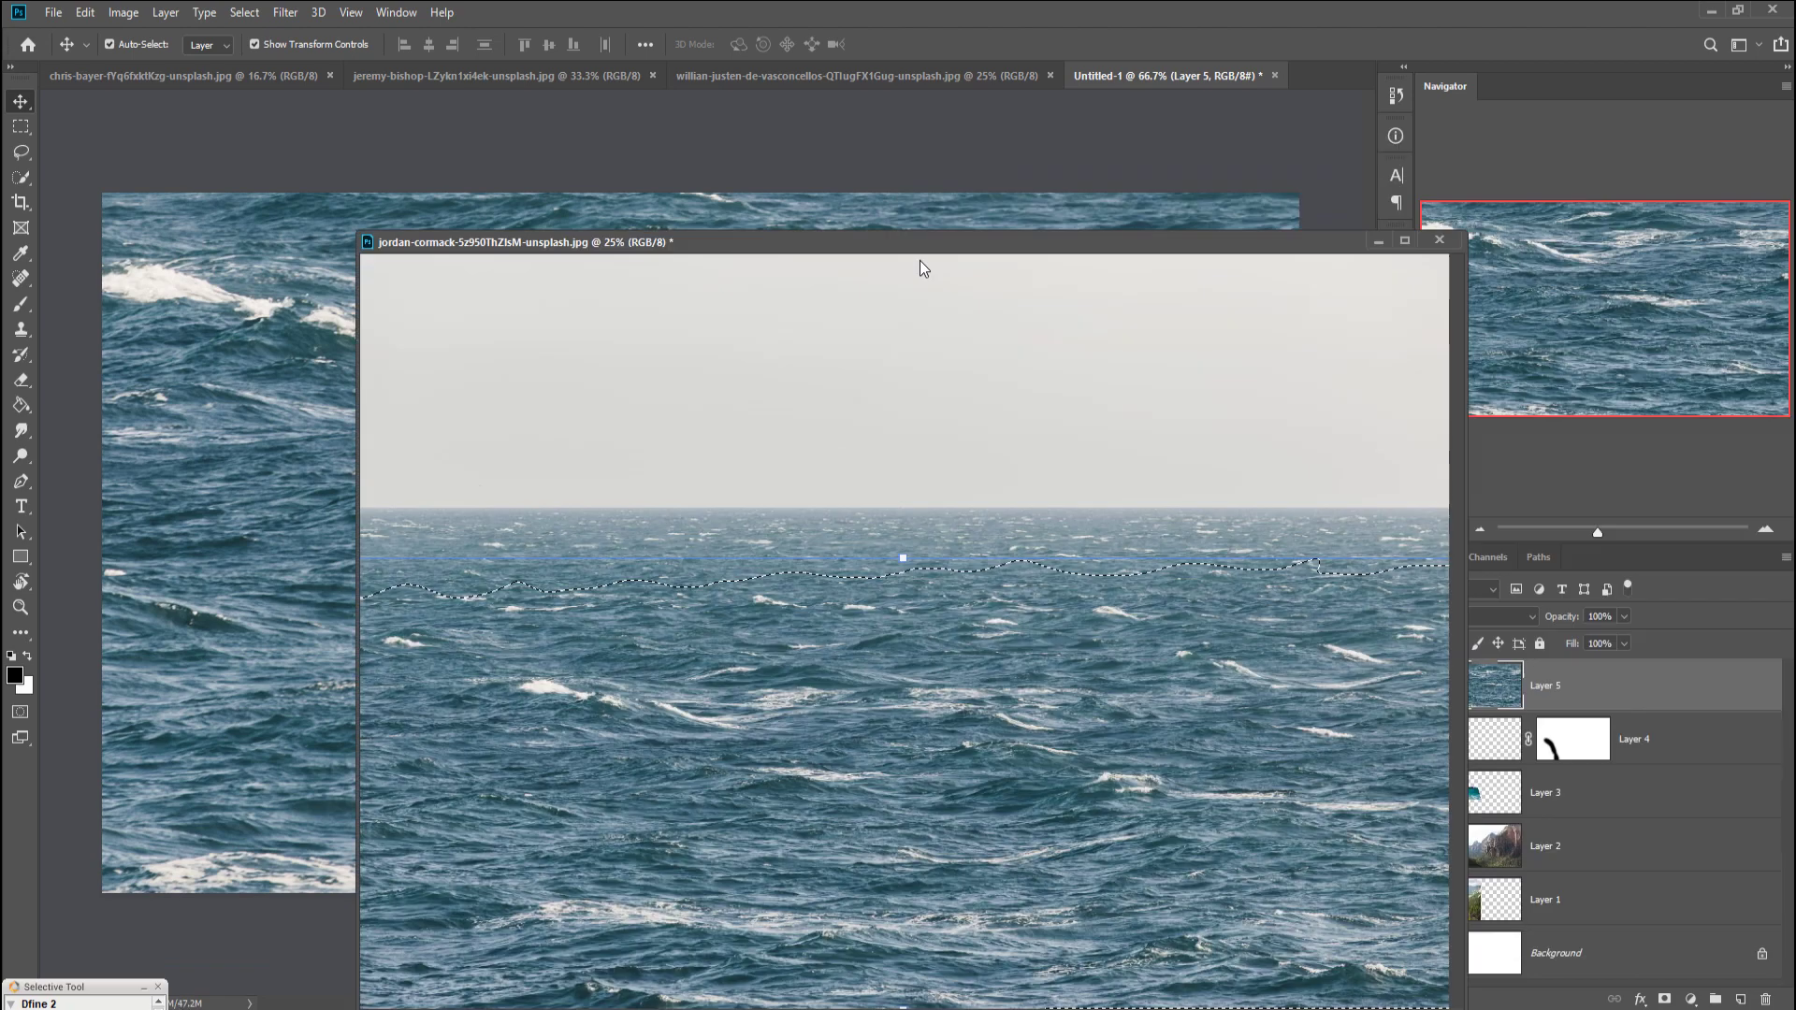
left_click(1083, 280)
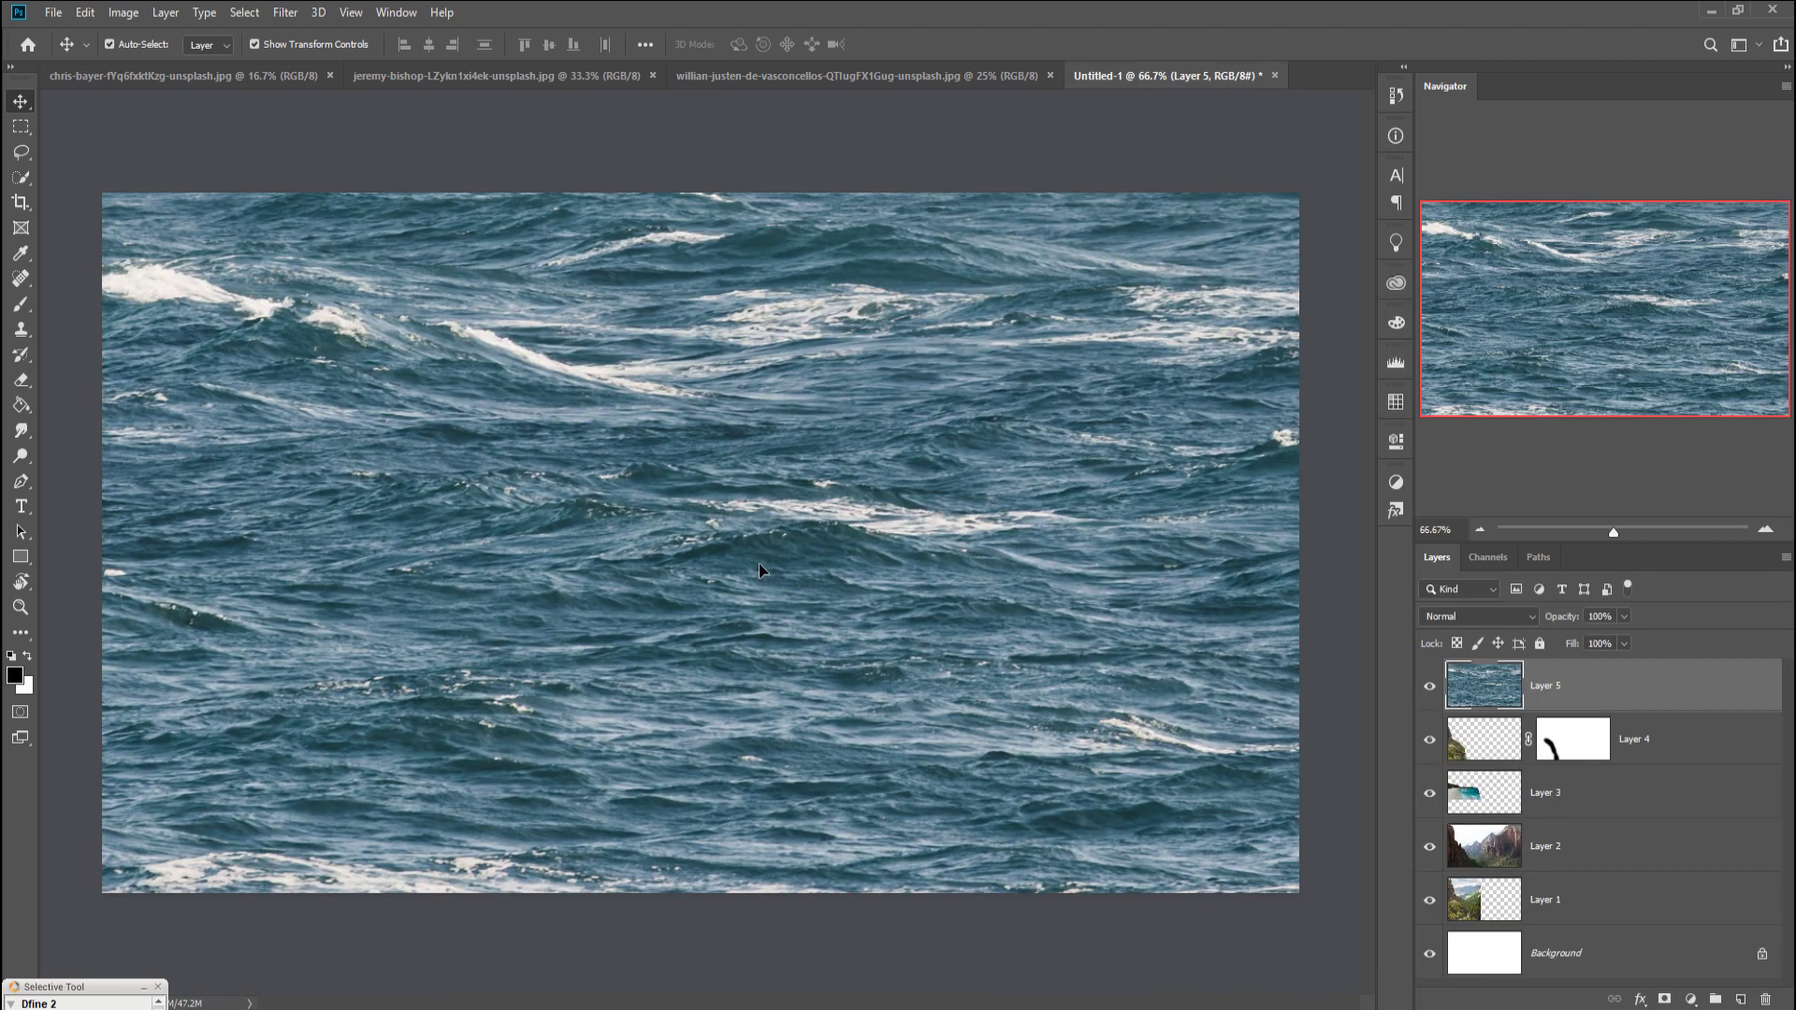
key("ctrl+minus")
key("ctrl+t")
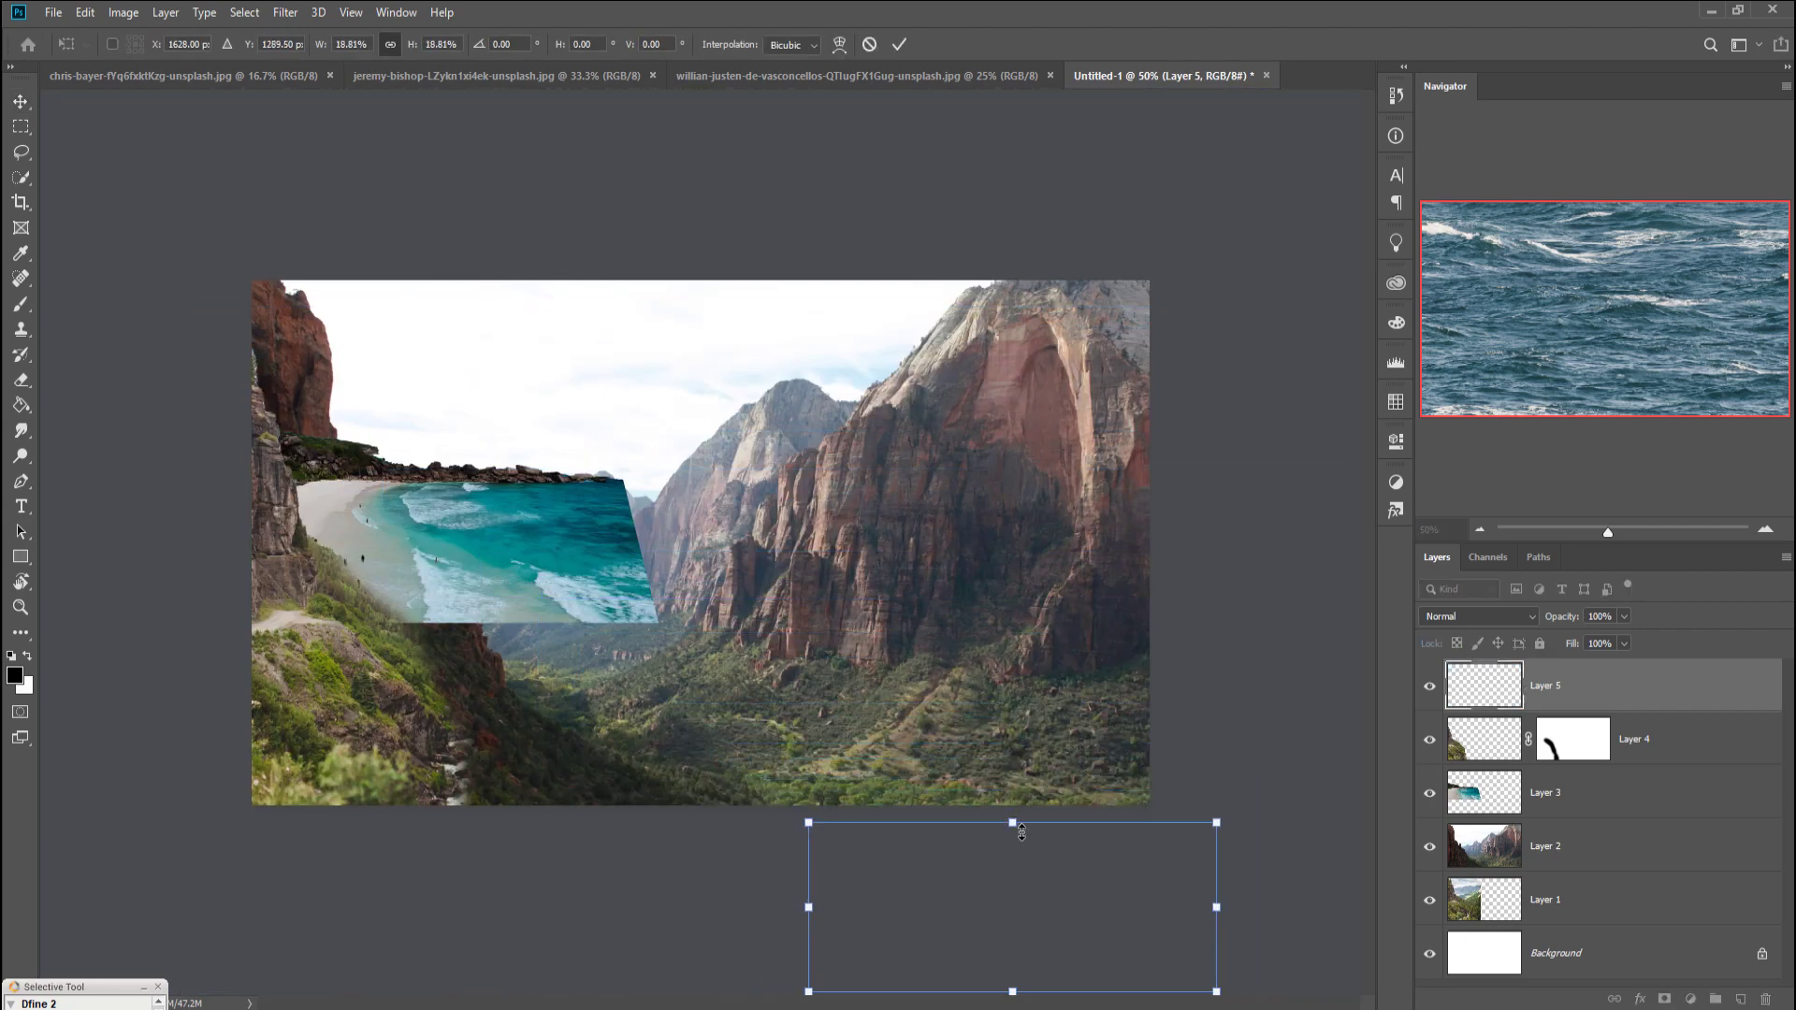
mouse_move(1022, 832)
left_mouse_down()
mouse_move(687, 477)
mouse_move(699, 505)
left_mouse_up()
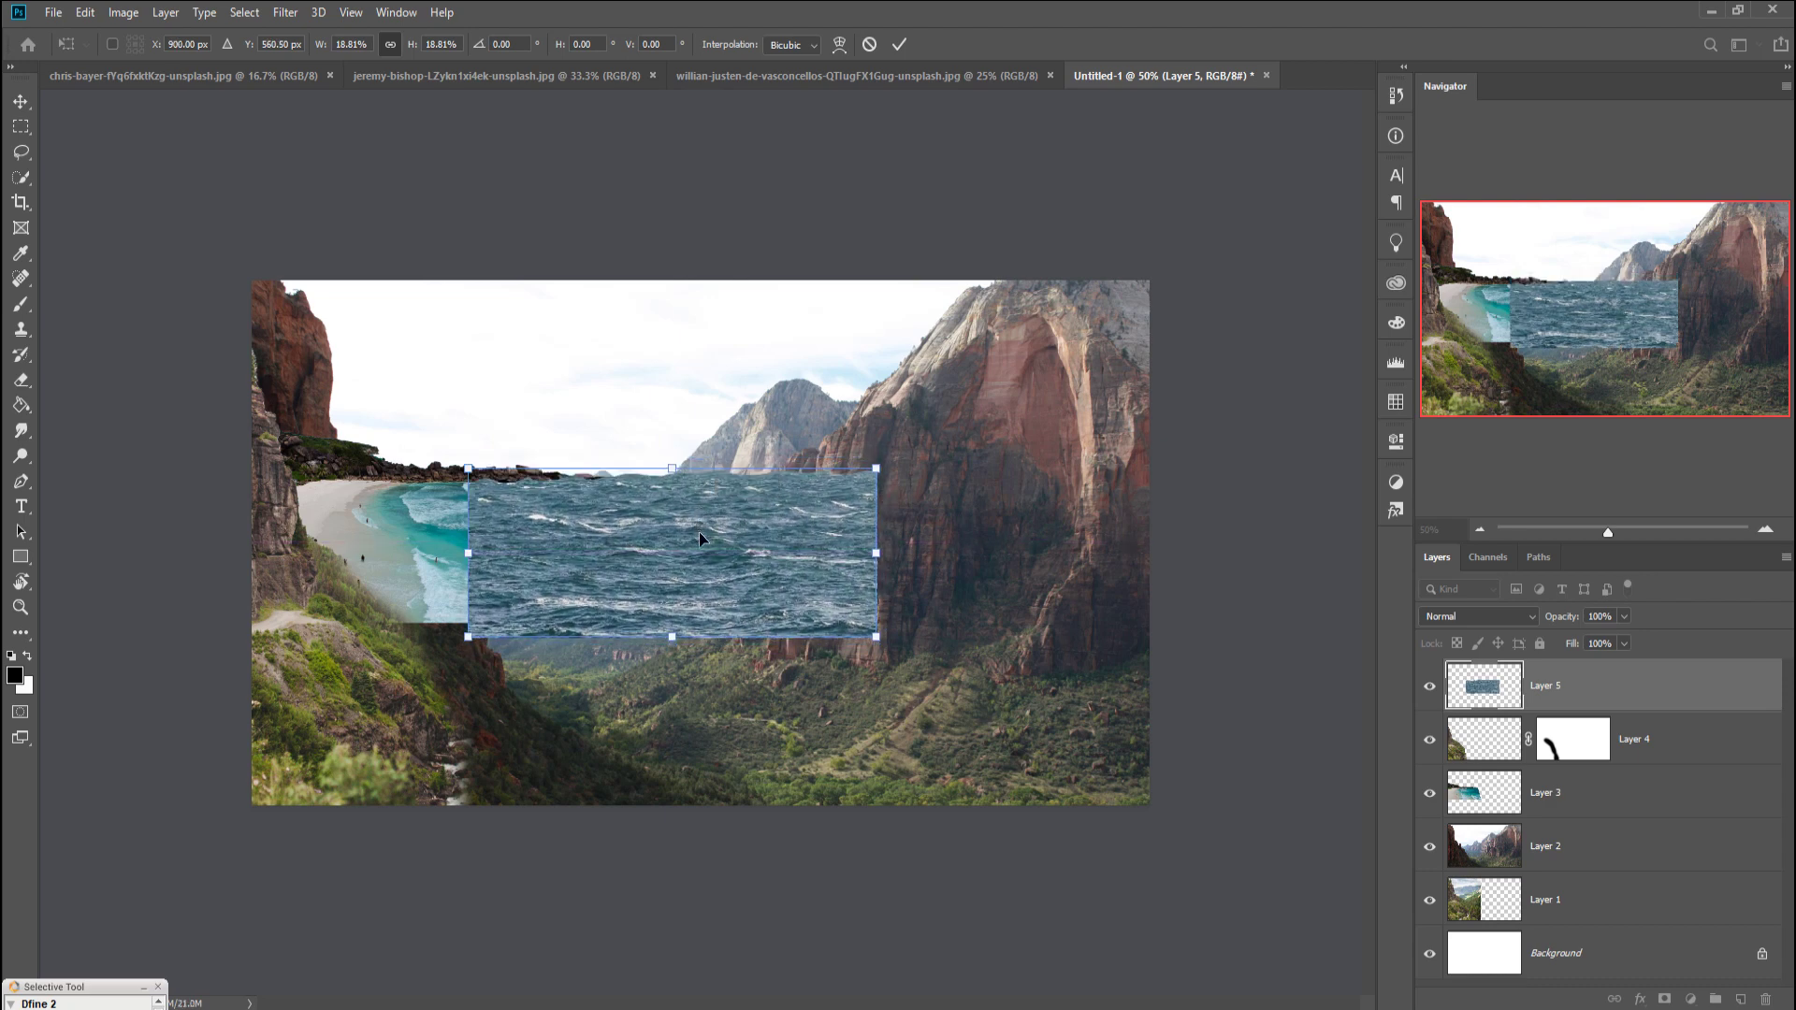
left_click(899, 44)
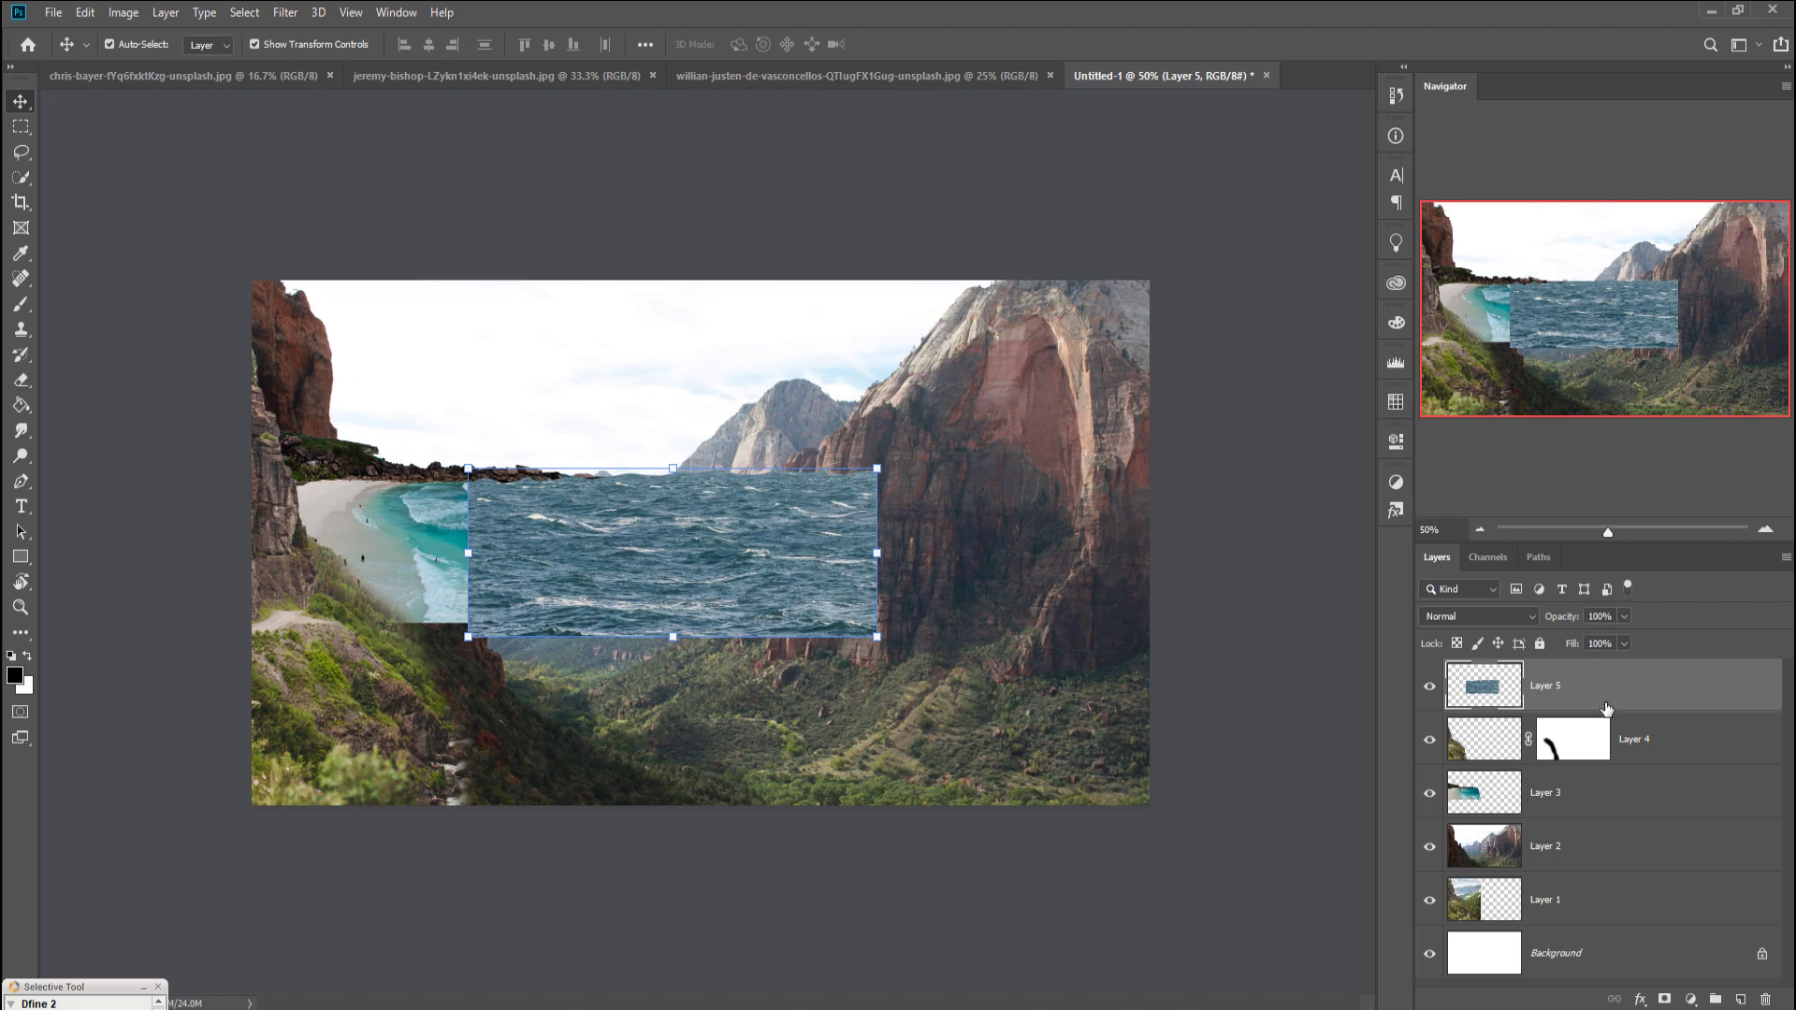
Step: Distort Layer 5's corners so the sea slants between the beach and the cliff
left_click(1609, 796)
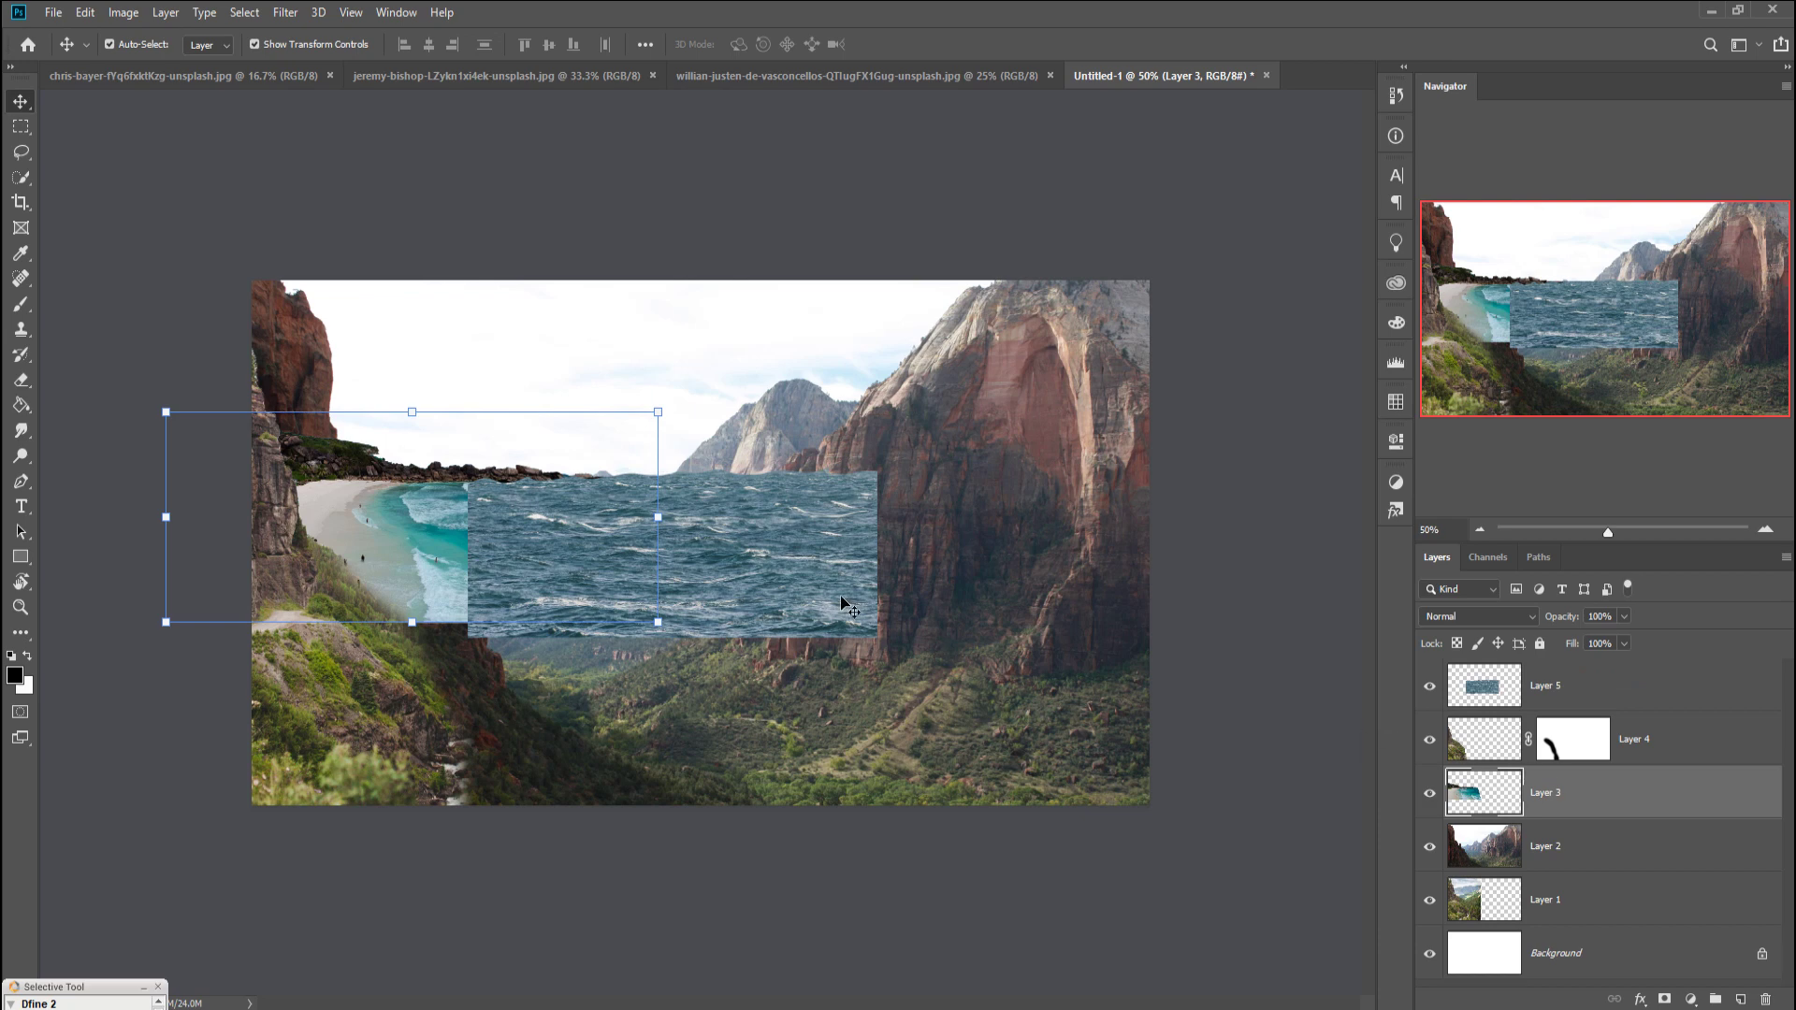
left_click(807, 574)
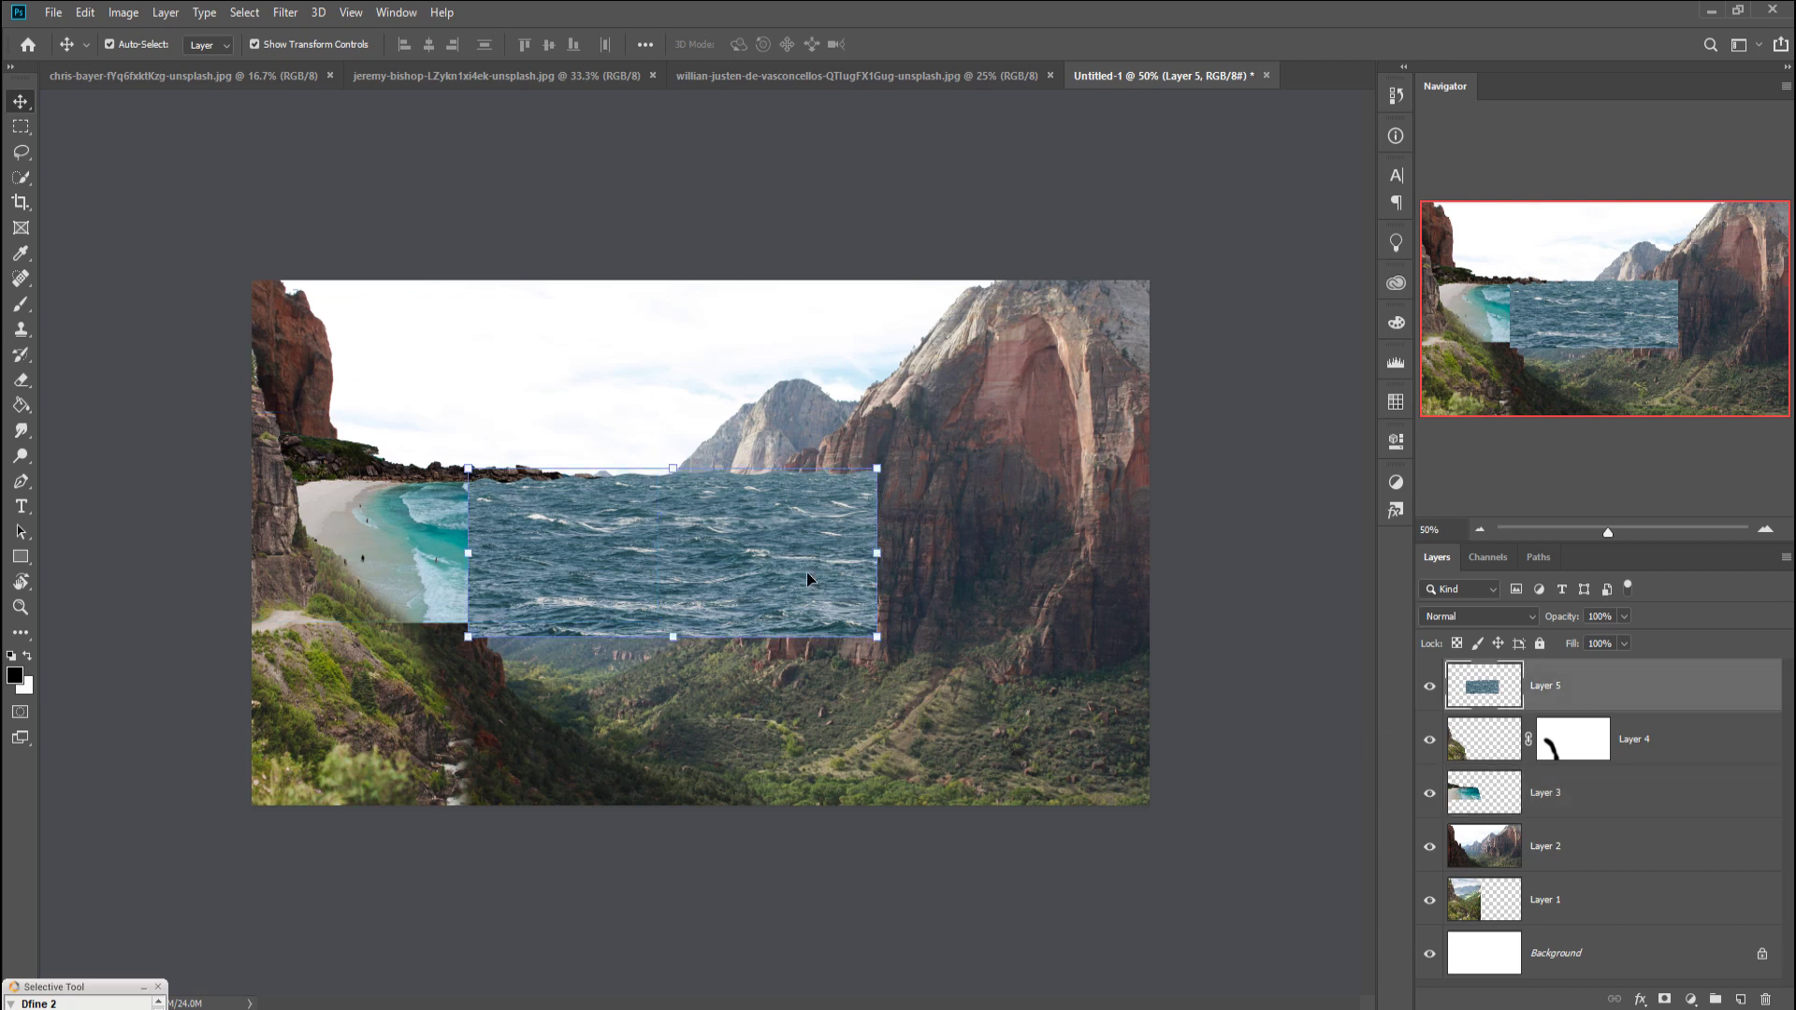
key("ctrl")
left_click_drag(877, 639, 865, 637)
left_click_drag(879, 478, 771, 484)
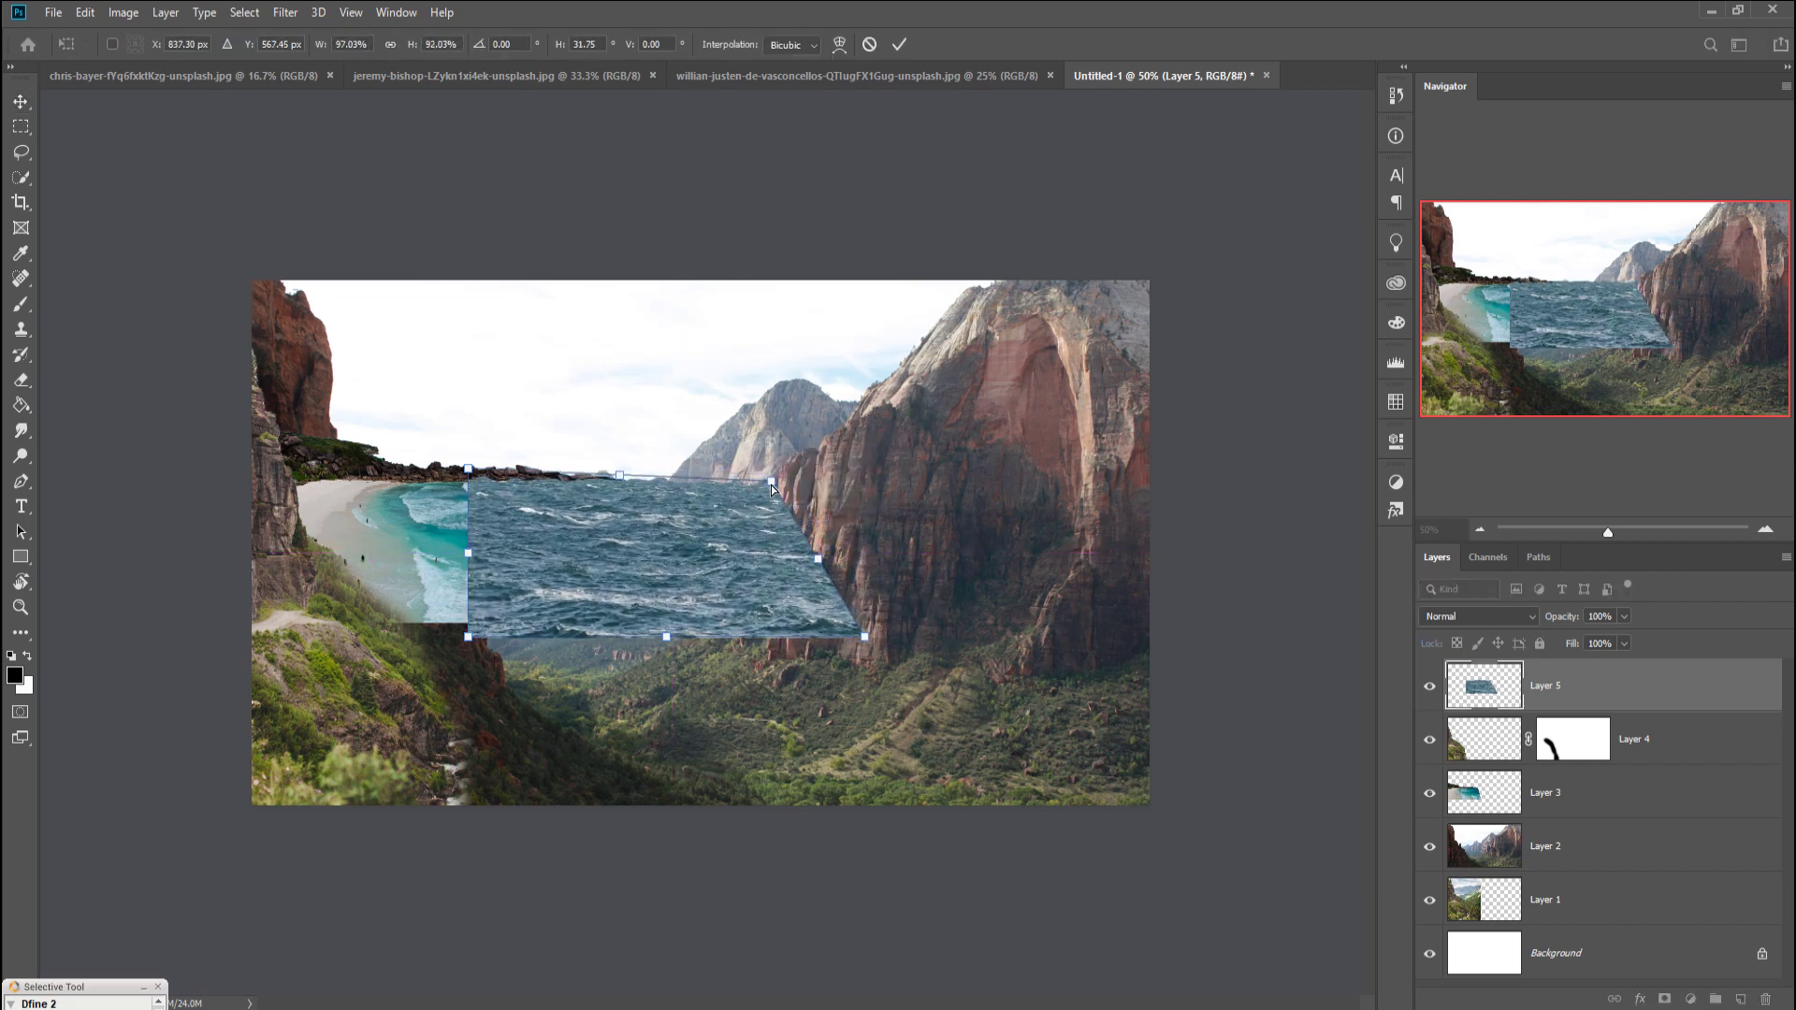
left_click_drag(467, 467, 475, 478)
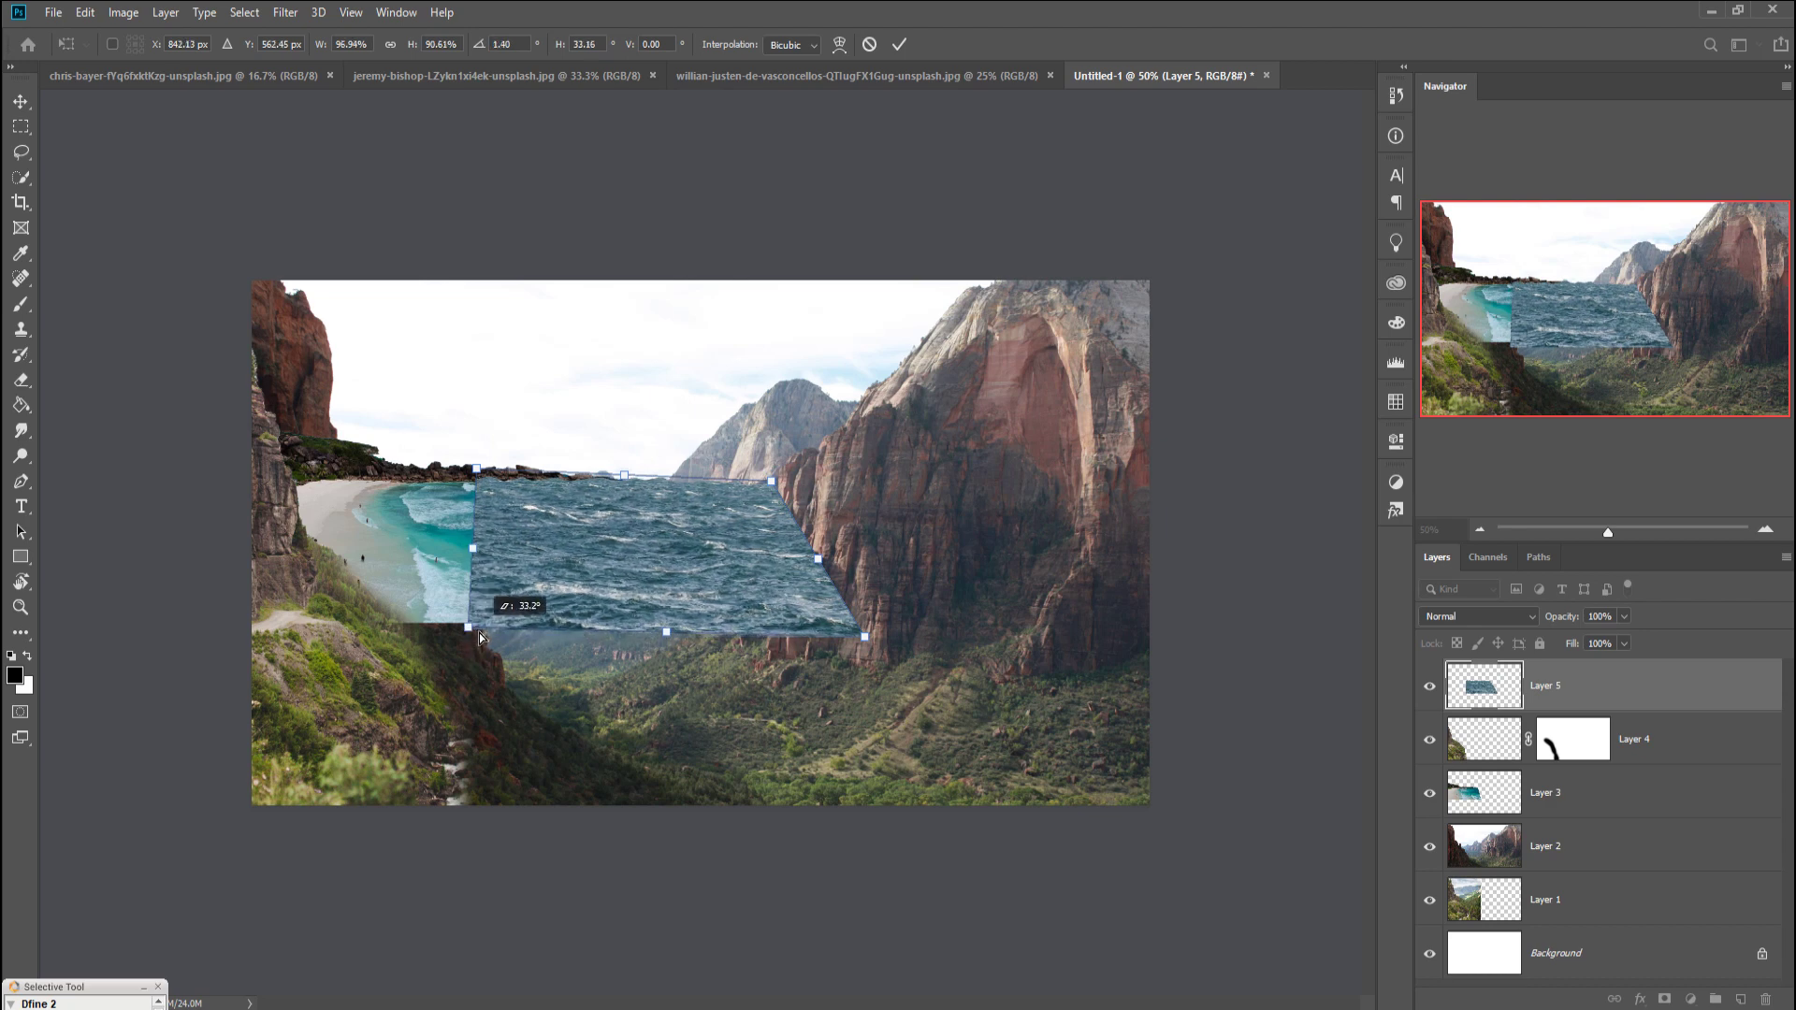
left_click_drag(460, 649, 468, 639)
left_click_drag(850, 648, 849, 619)
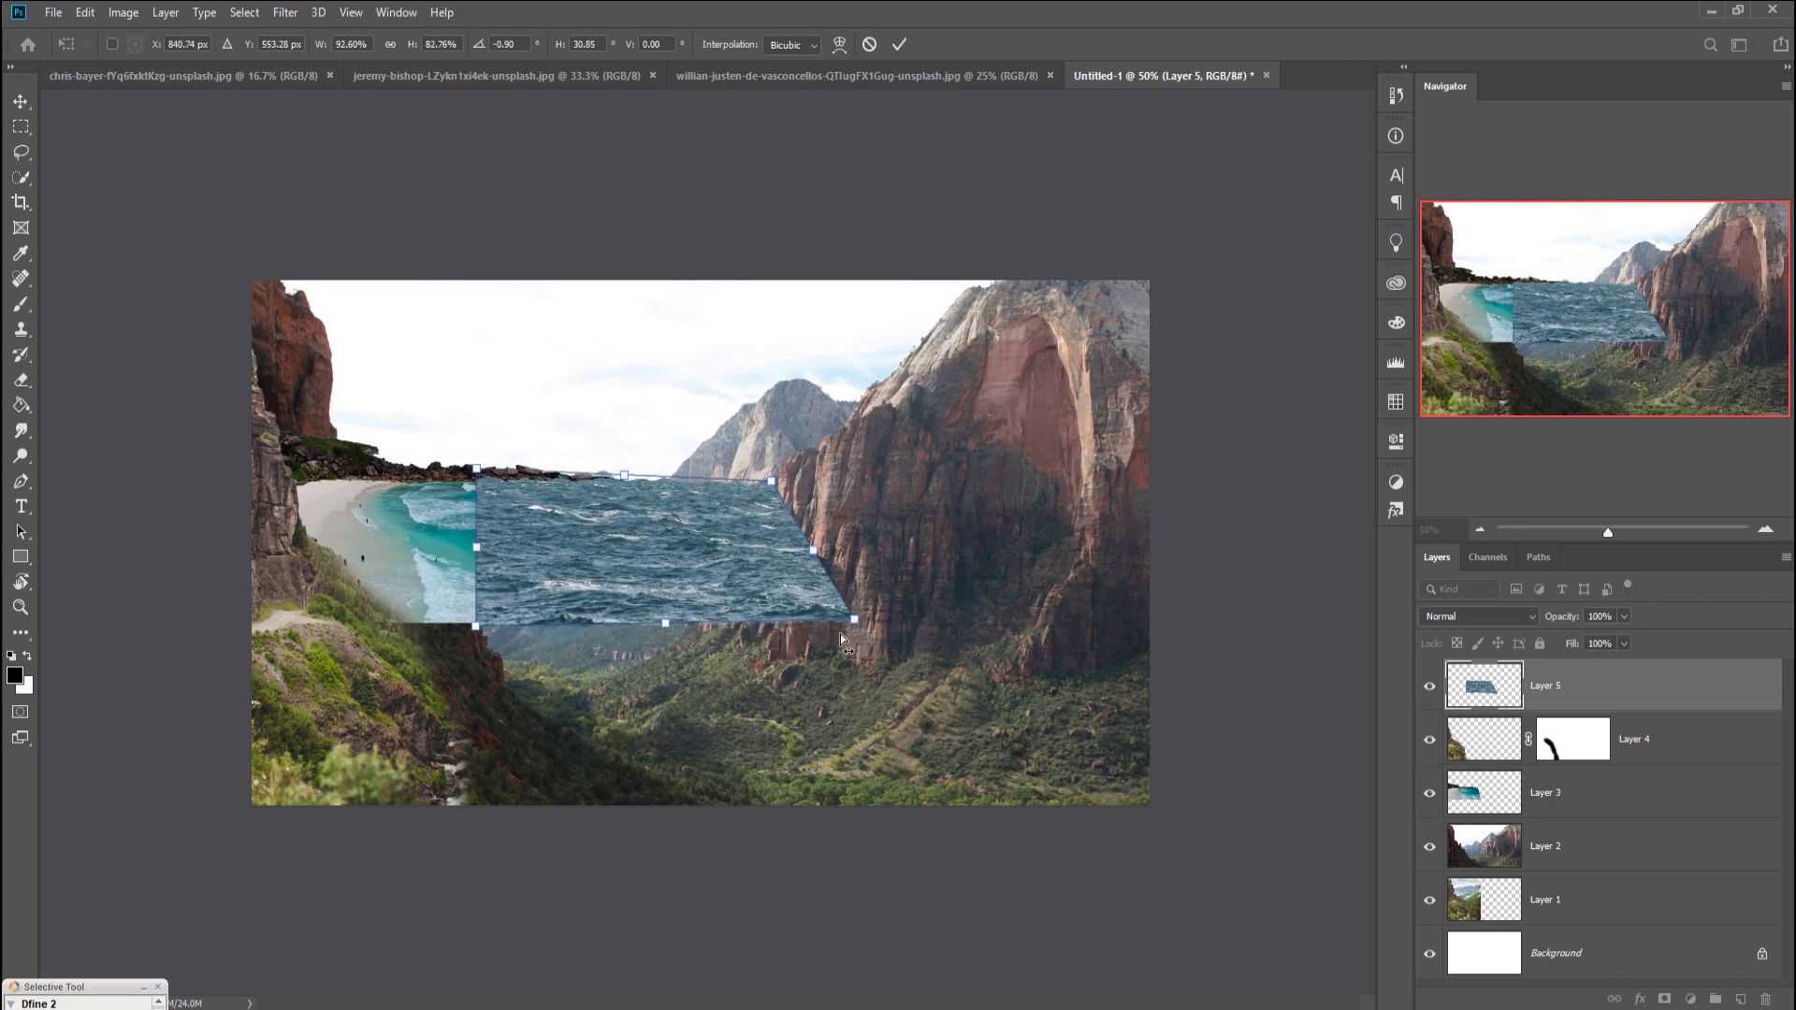
left_click(899, 44)
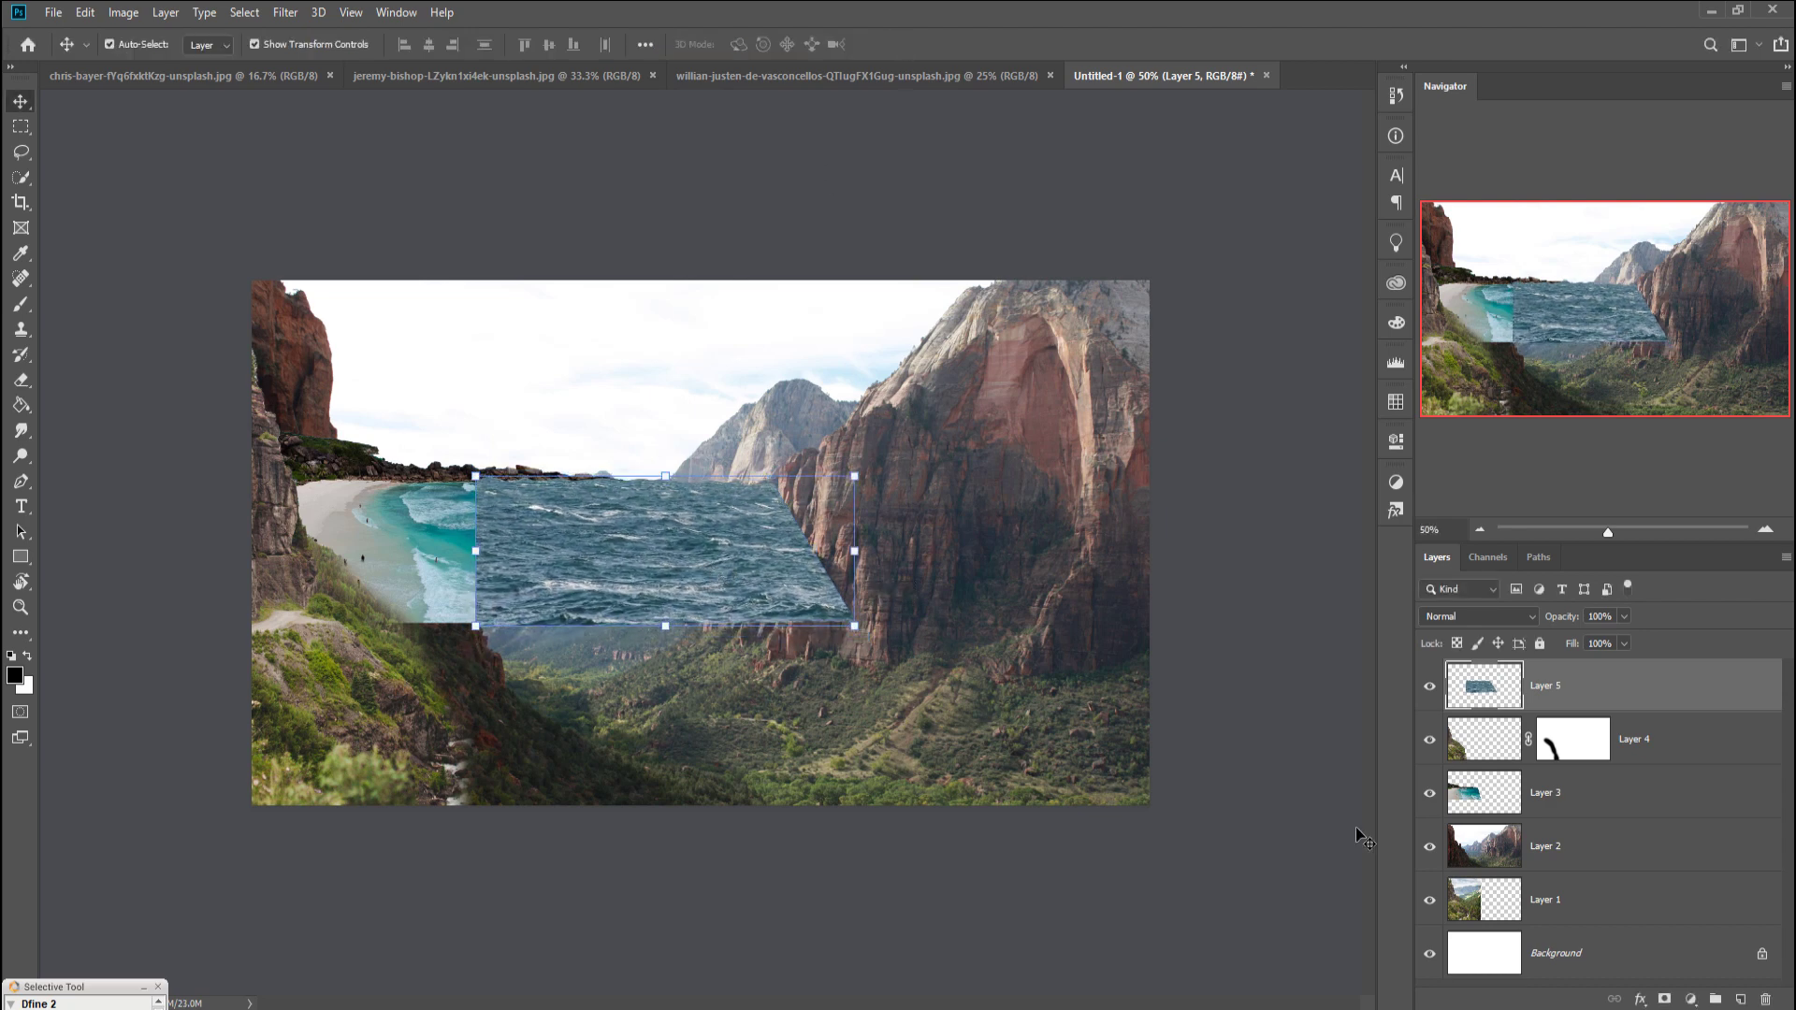
Step: Add a Hue/Saturation adjustment with Colorize on, tinting the sea teal
left_click(1690, 999)
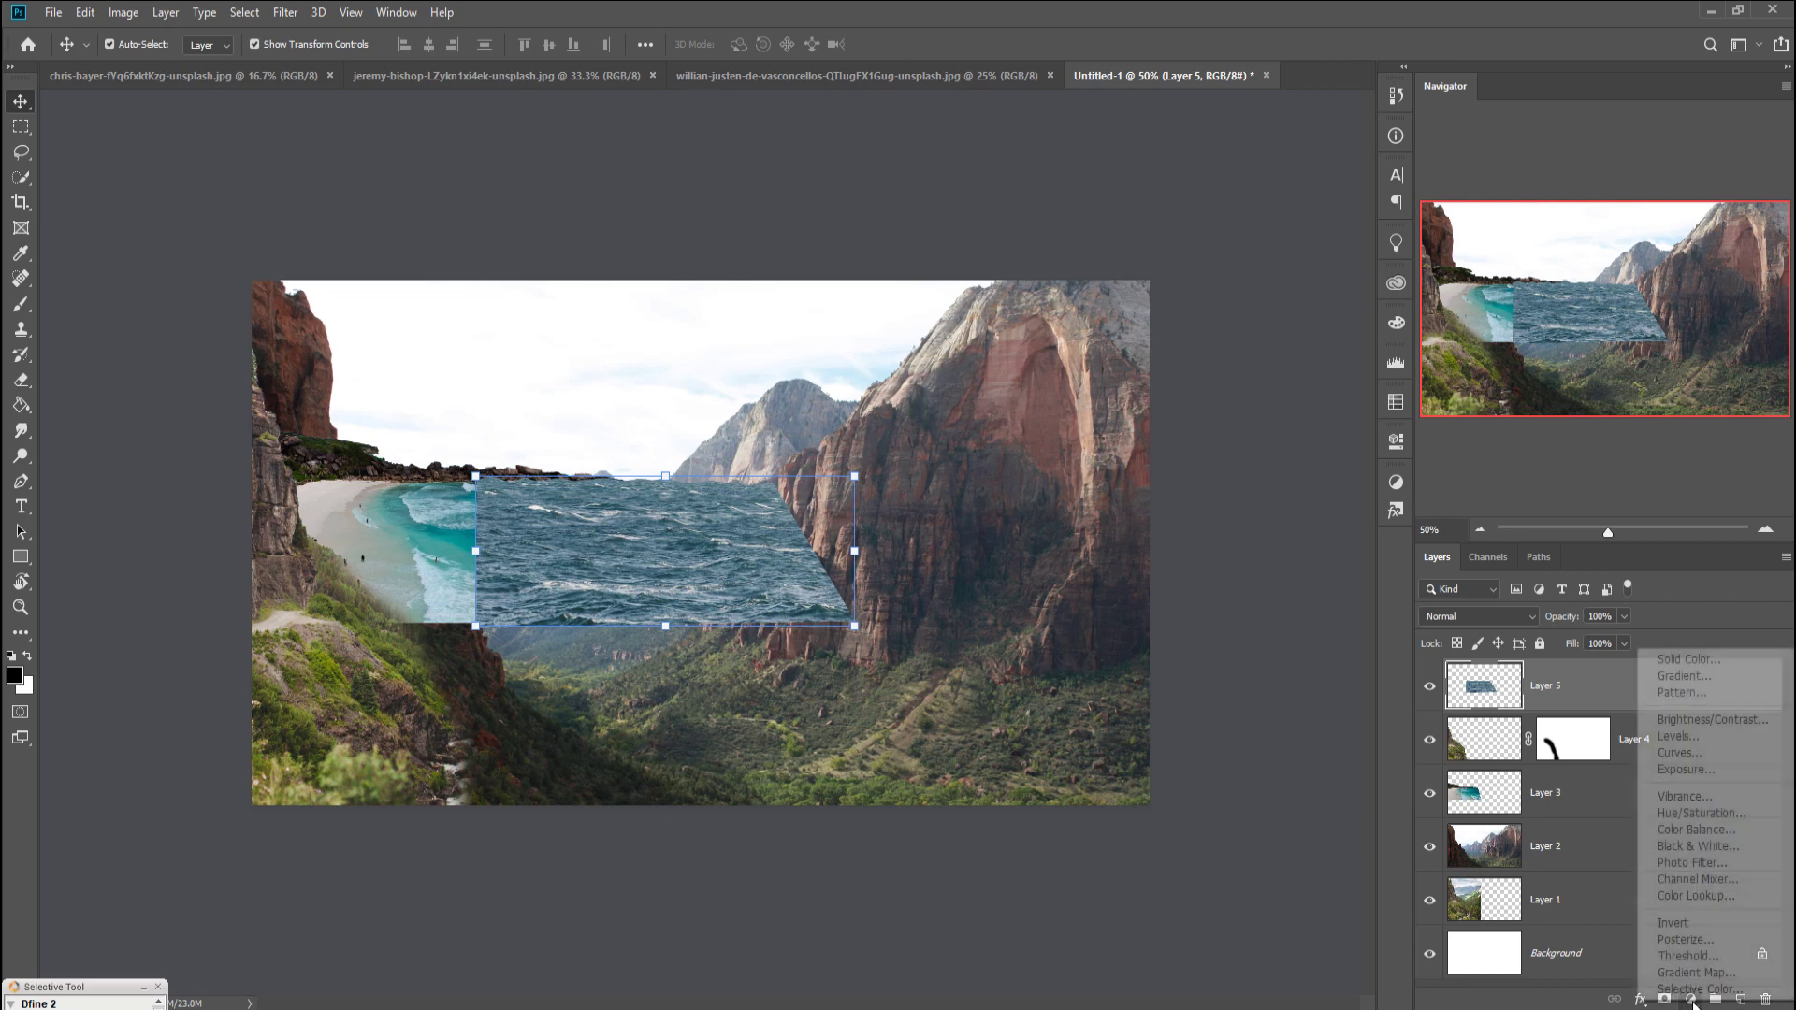
left_click(1695, 812)
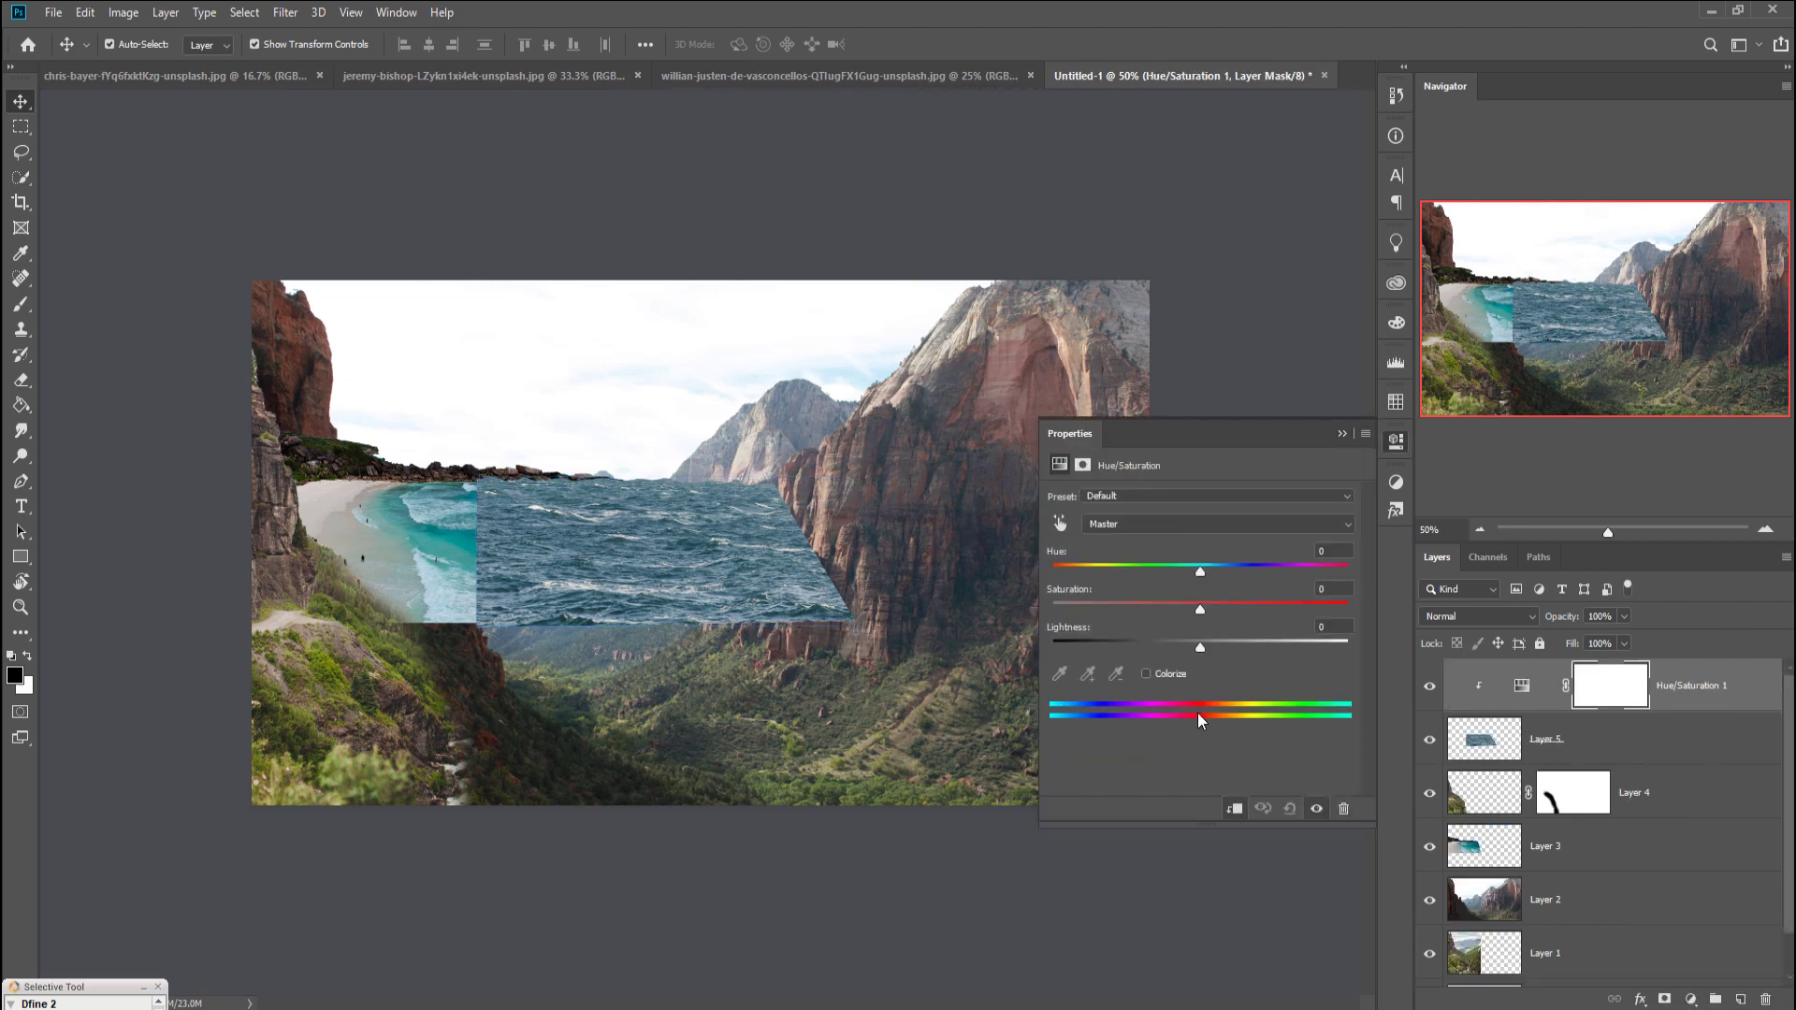
left_click(1147, 673)
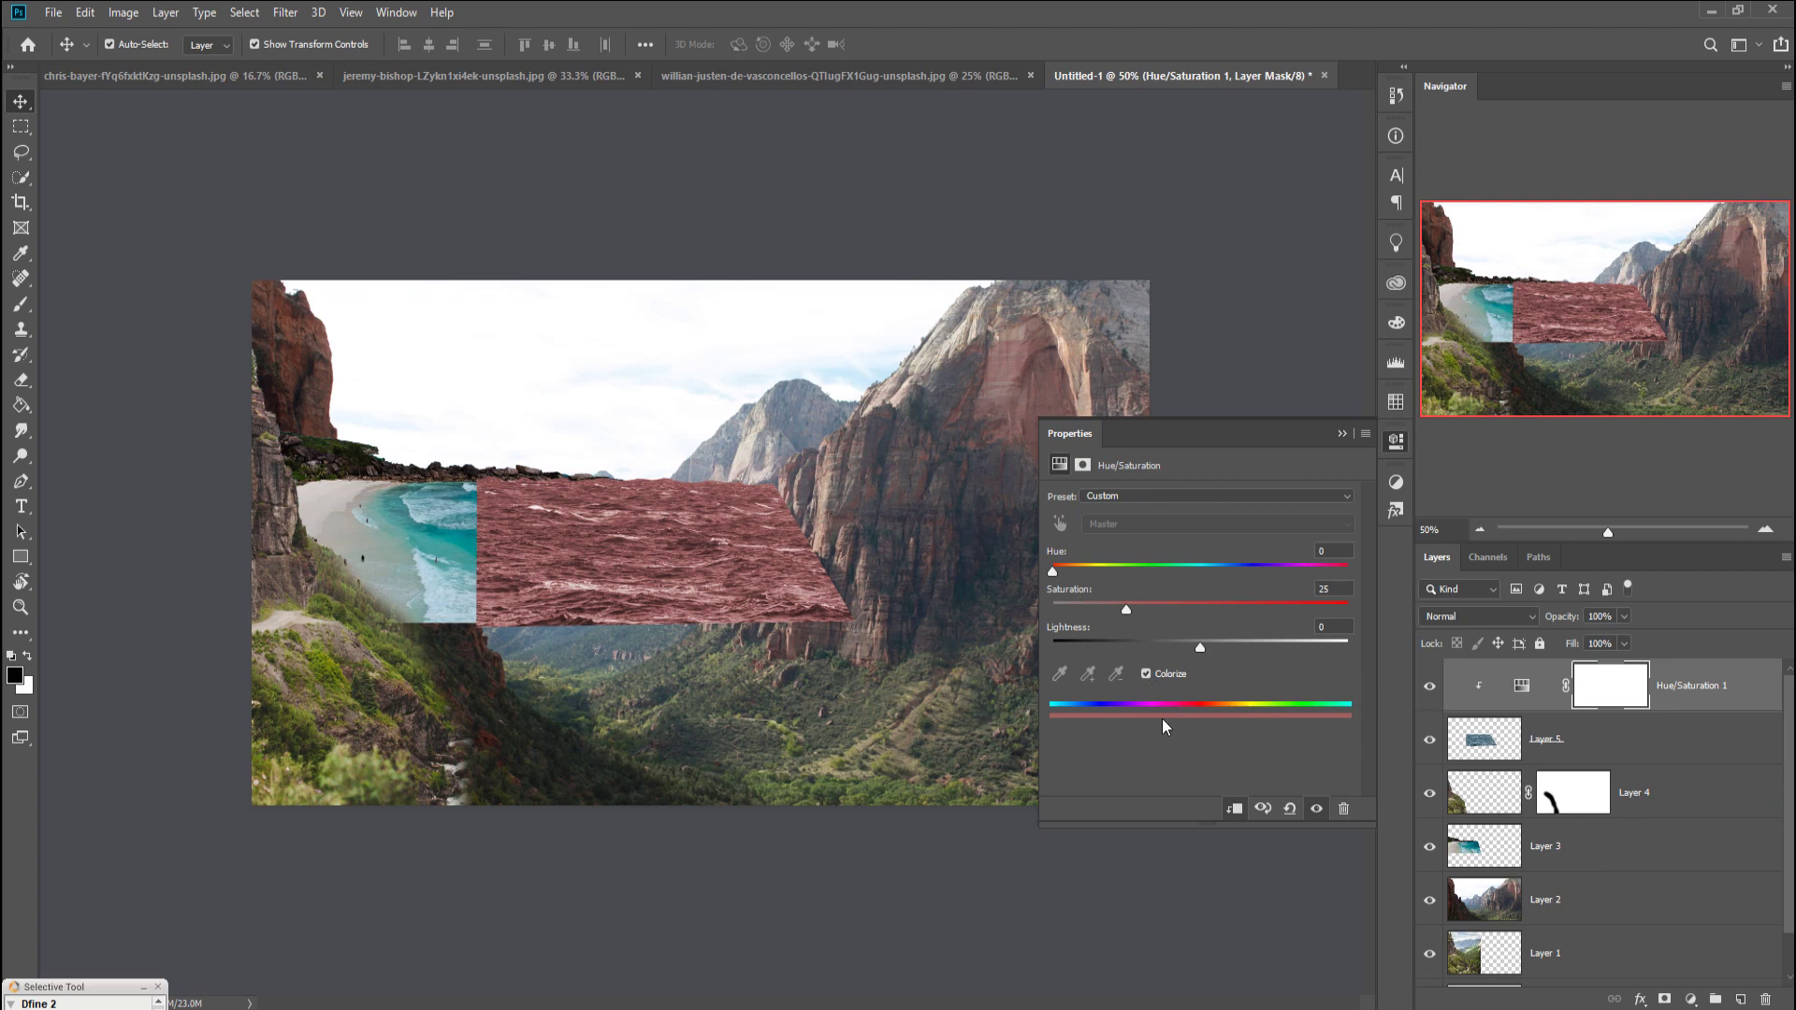
left_click_drag(1053, 572, 1216, 576)
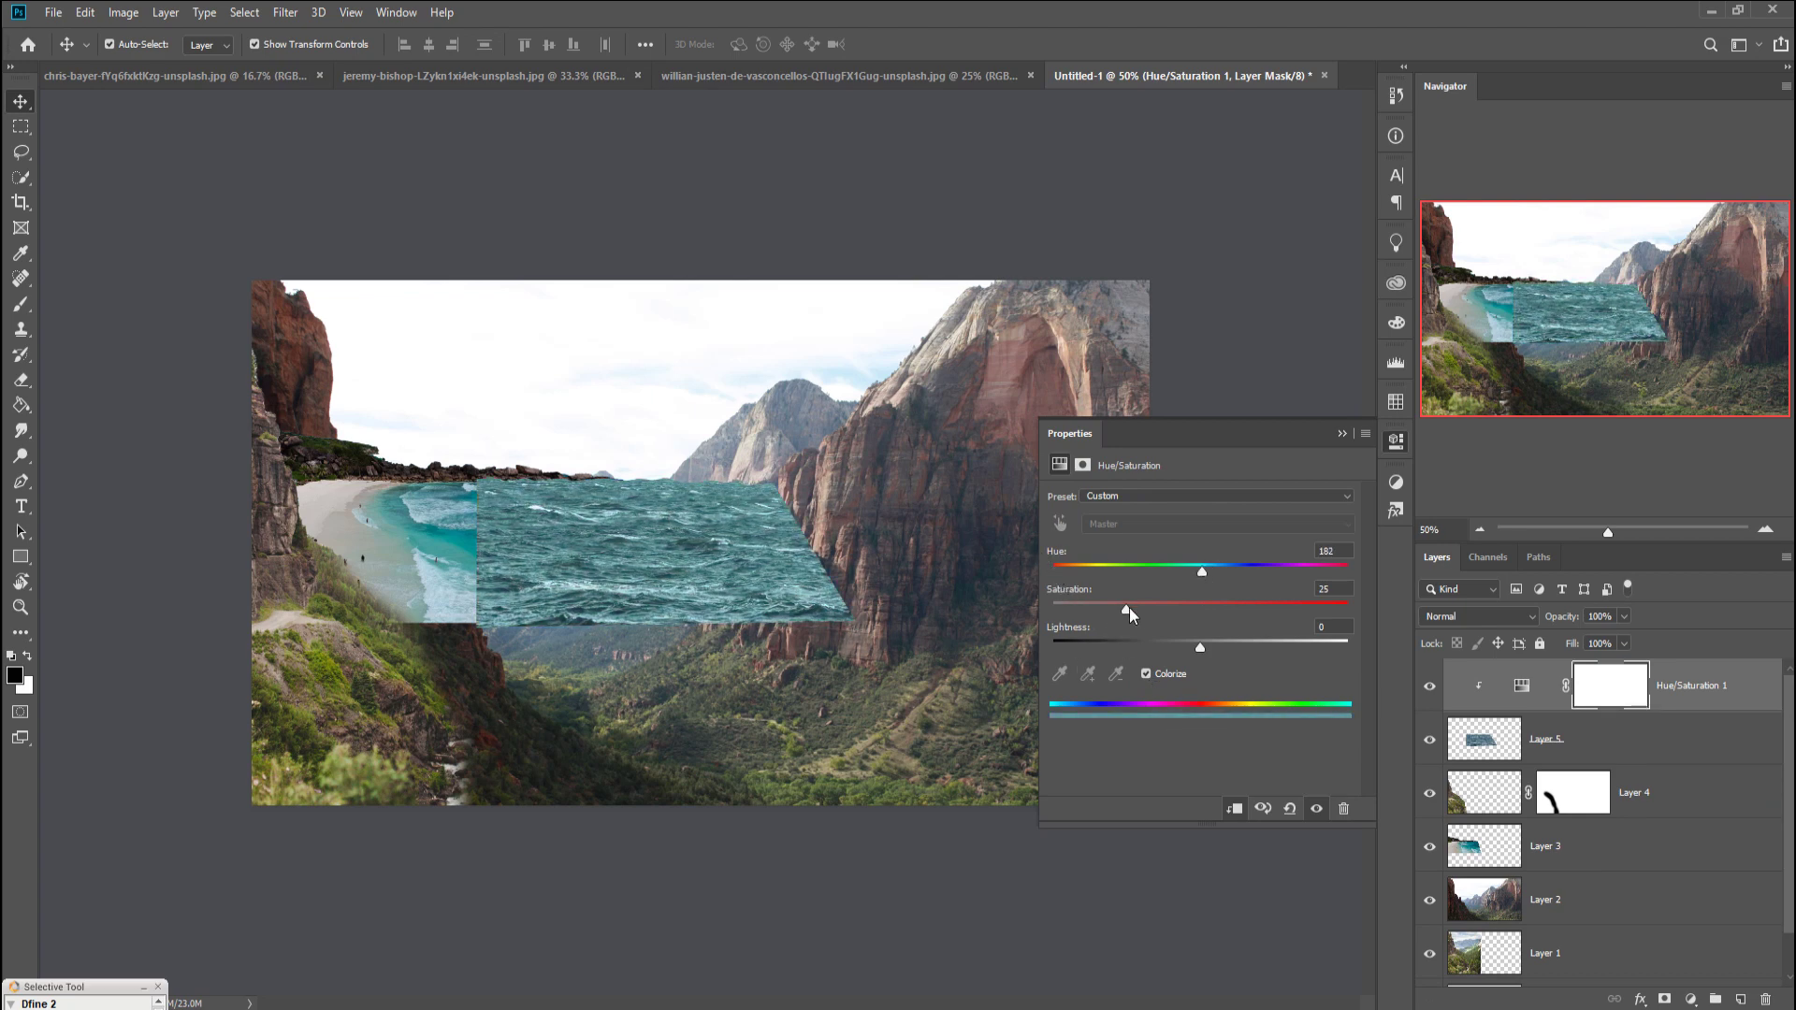
mouse_move(1110, 611)
left_mouse_down()
mouse_move(1171, 612)
mouse_move(1178, 649)
left_mouse_up()
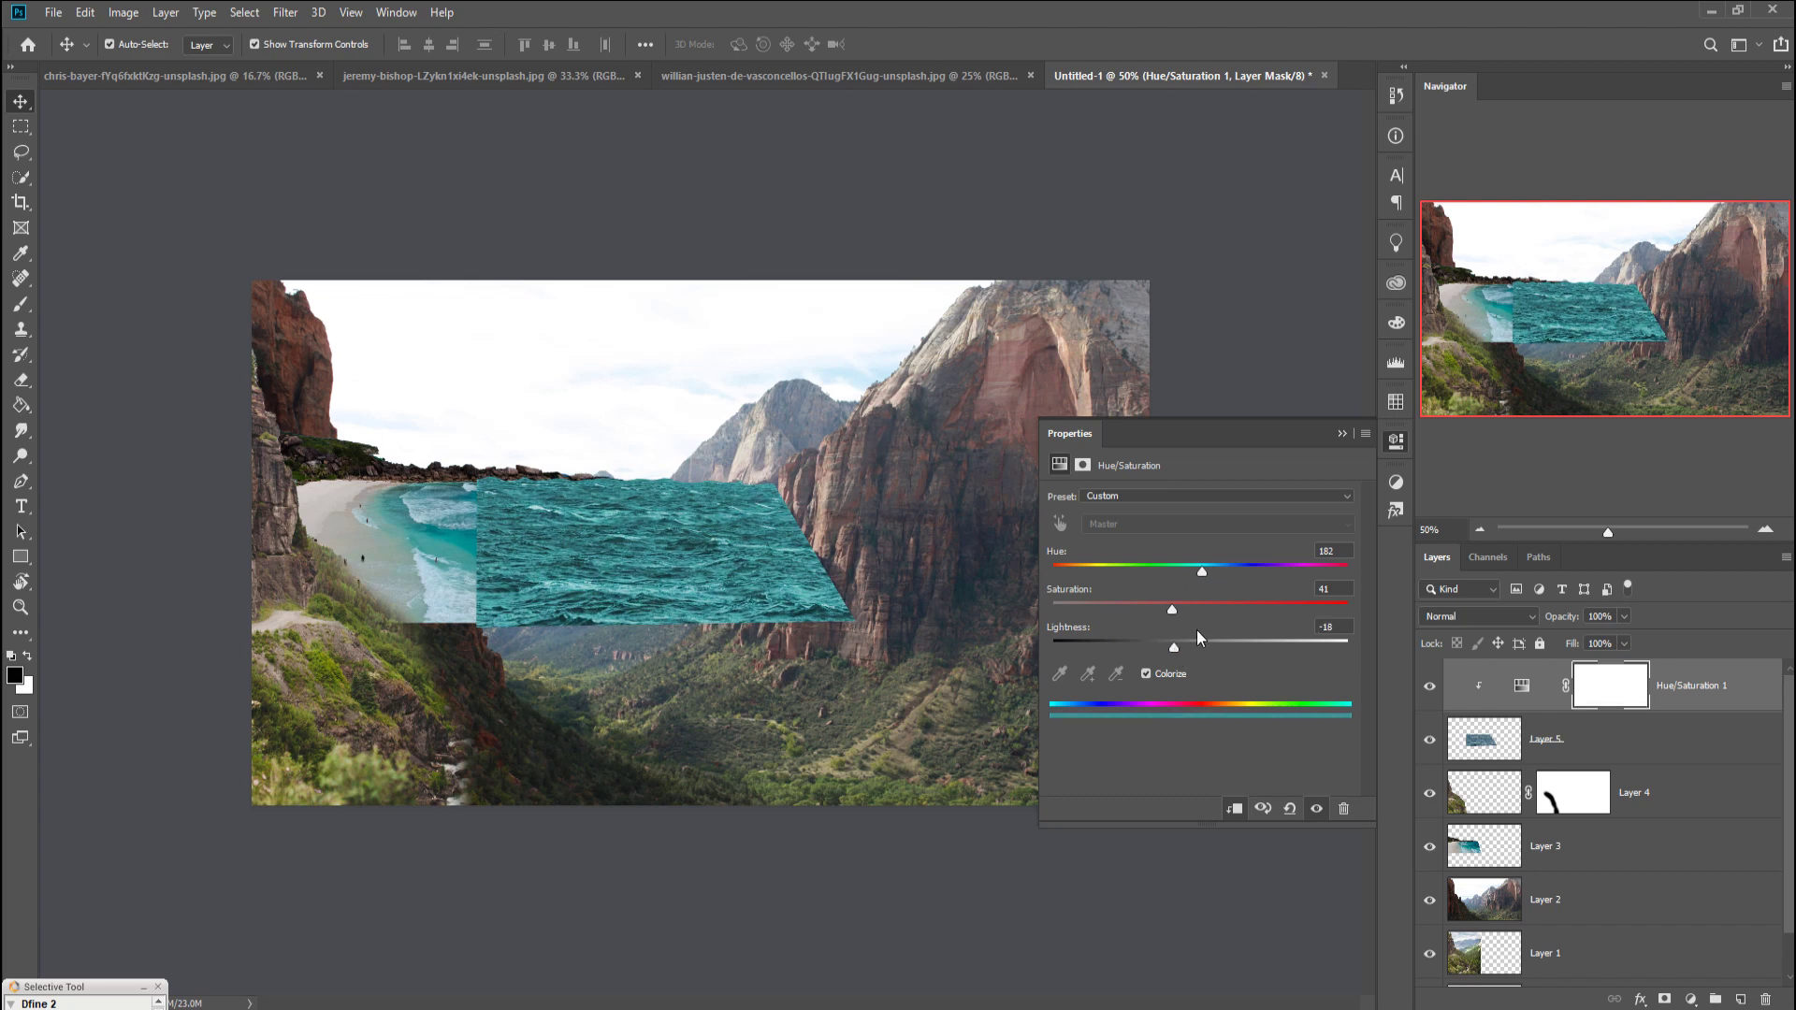
left_click_drag(1201, 571, 1214, 571)
Step: Fine-tune the sea tint to about Hue 186, Saturation 67, Lightness -30
mouse_move(1210, 572)
left_mouse_down()
mouse_move(1159, 609)
mouse_move(1184, 645)
mouse_move(1209, 645)
mouse_move(1167, 645)
left_mouse_up()
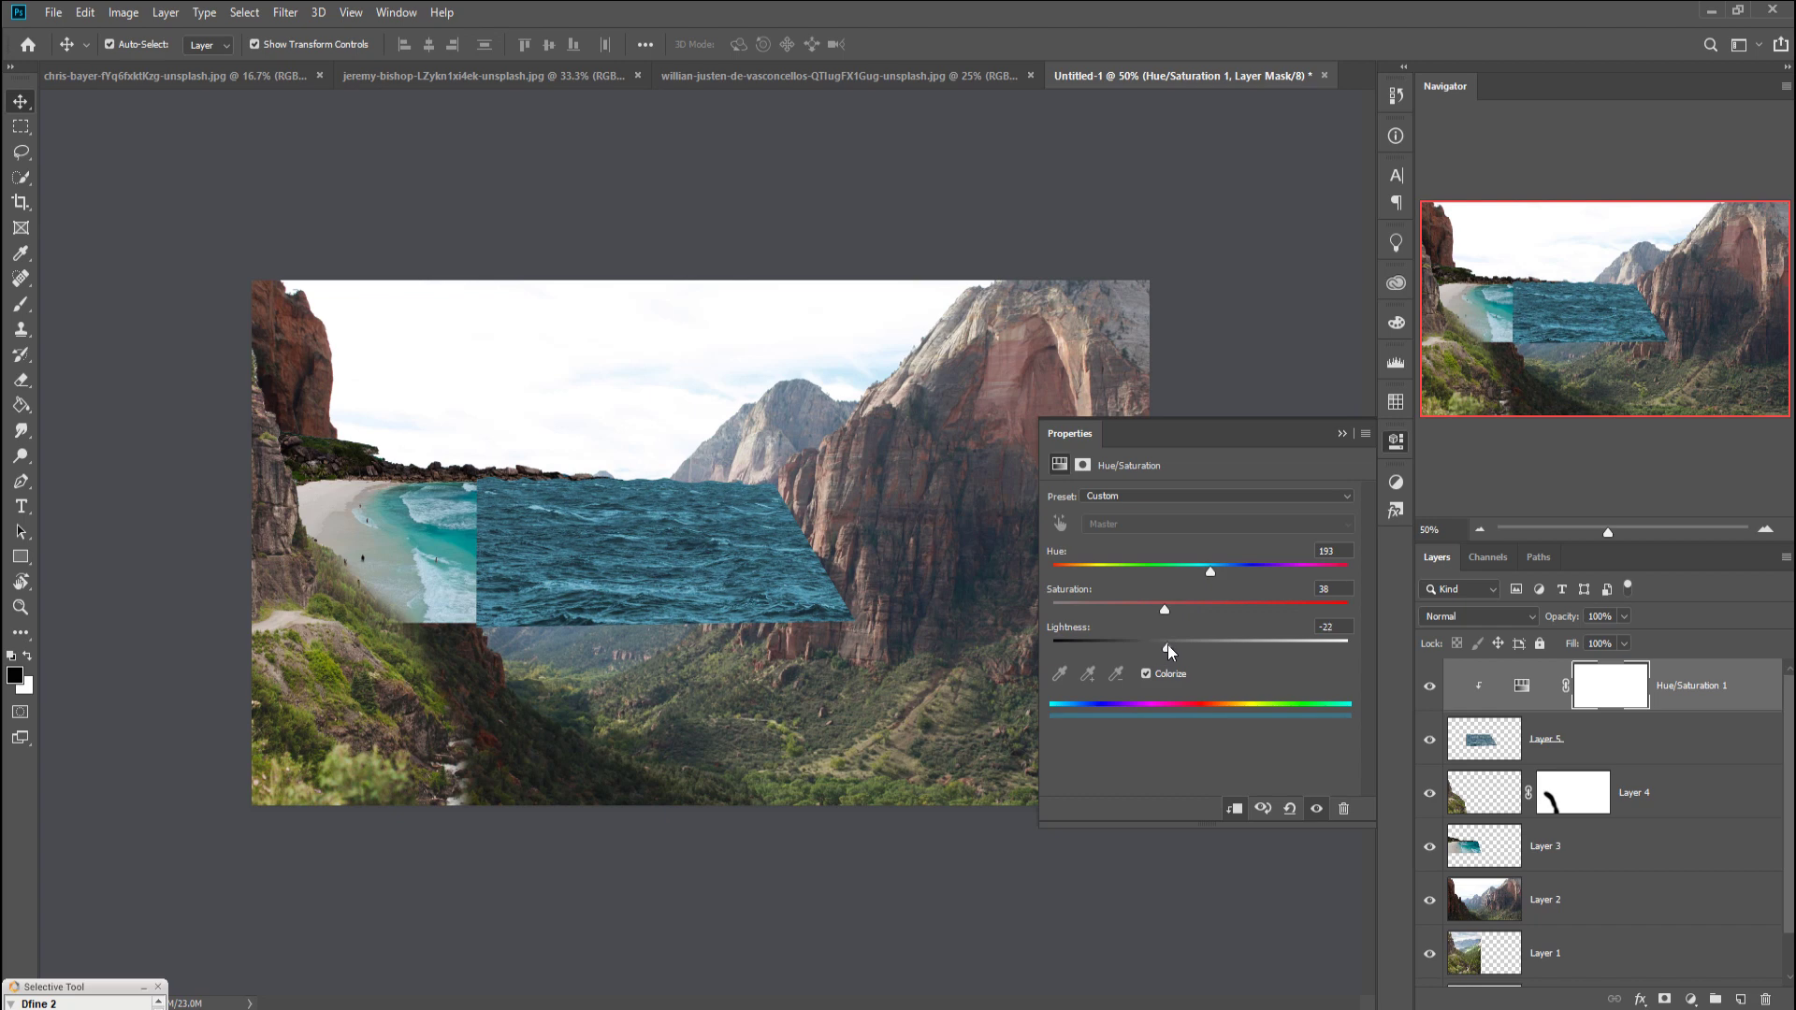
left_click_drag(1210, 570, 1175, 608)
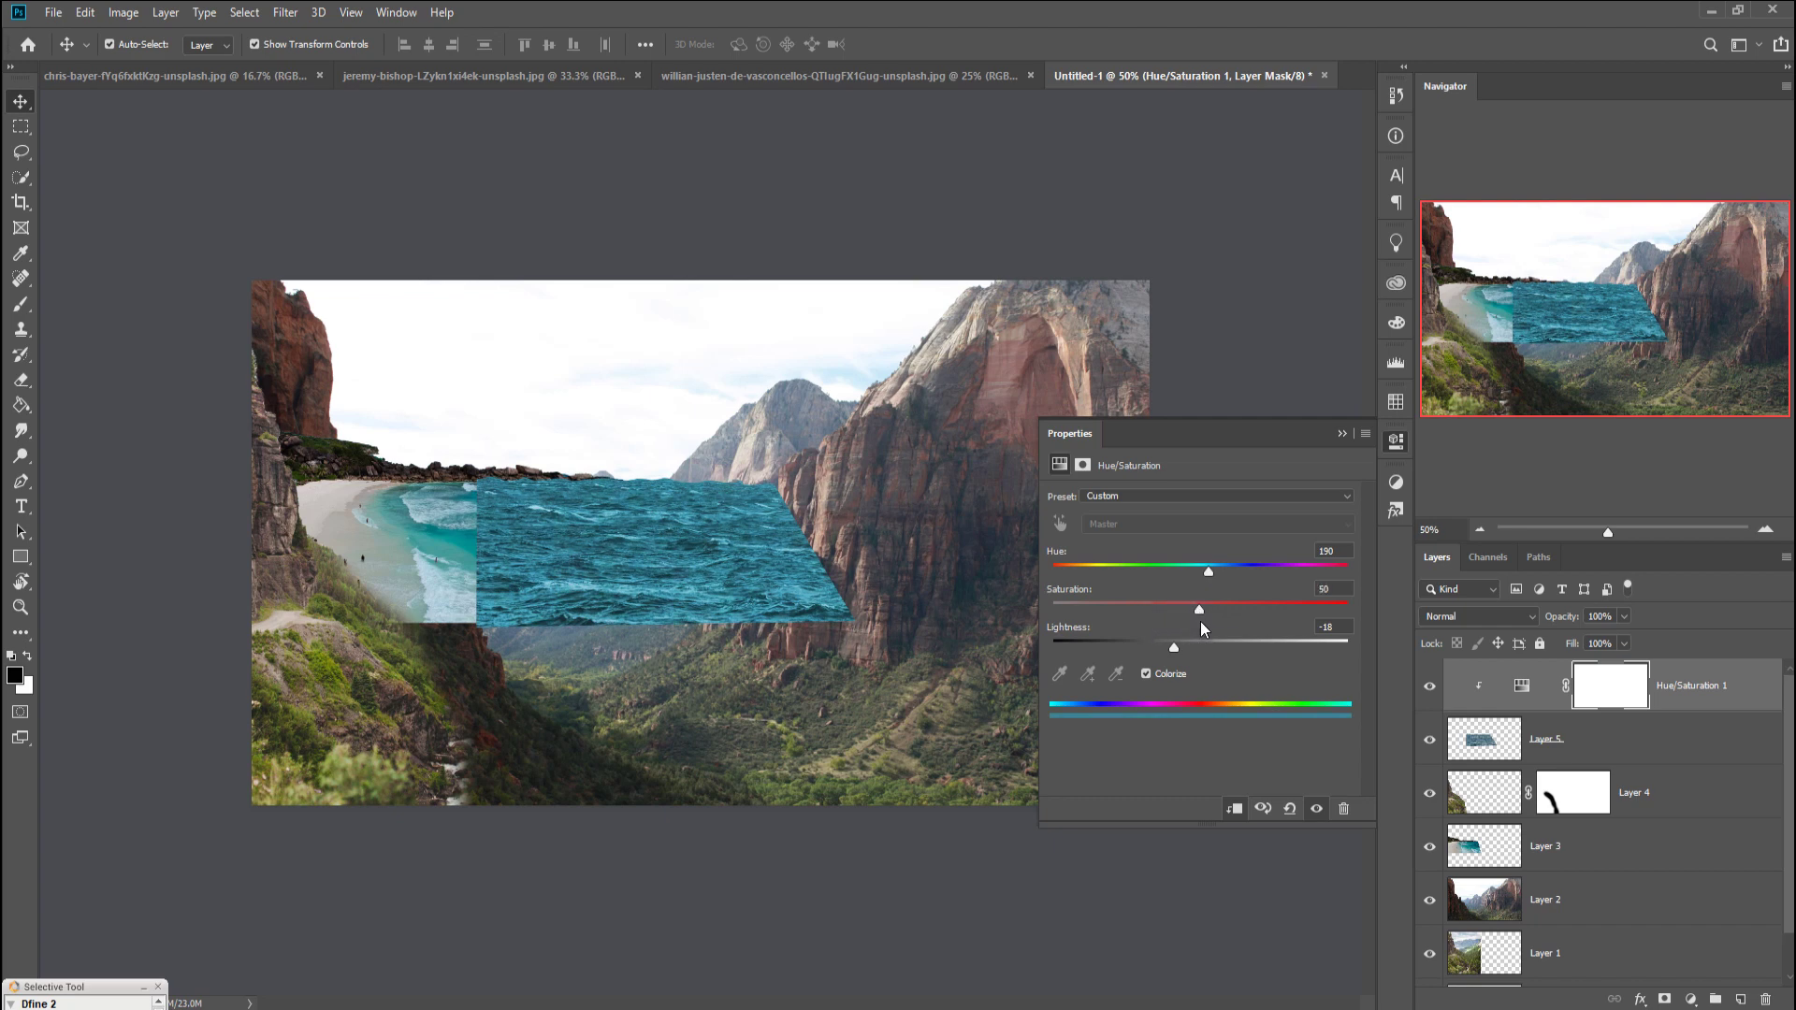
left_click_drag(1207, 568, 1211, 569)
left_click_drag(1173, 647, 1139, 652)
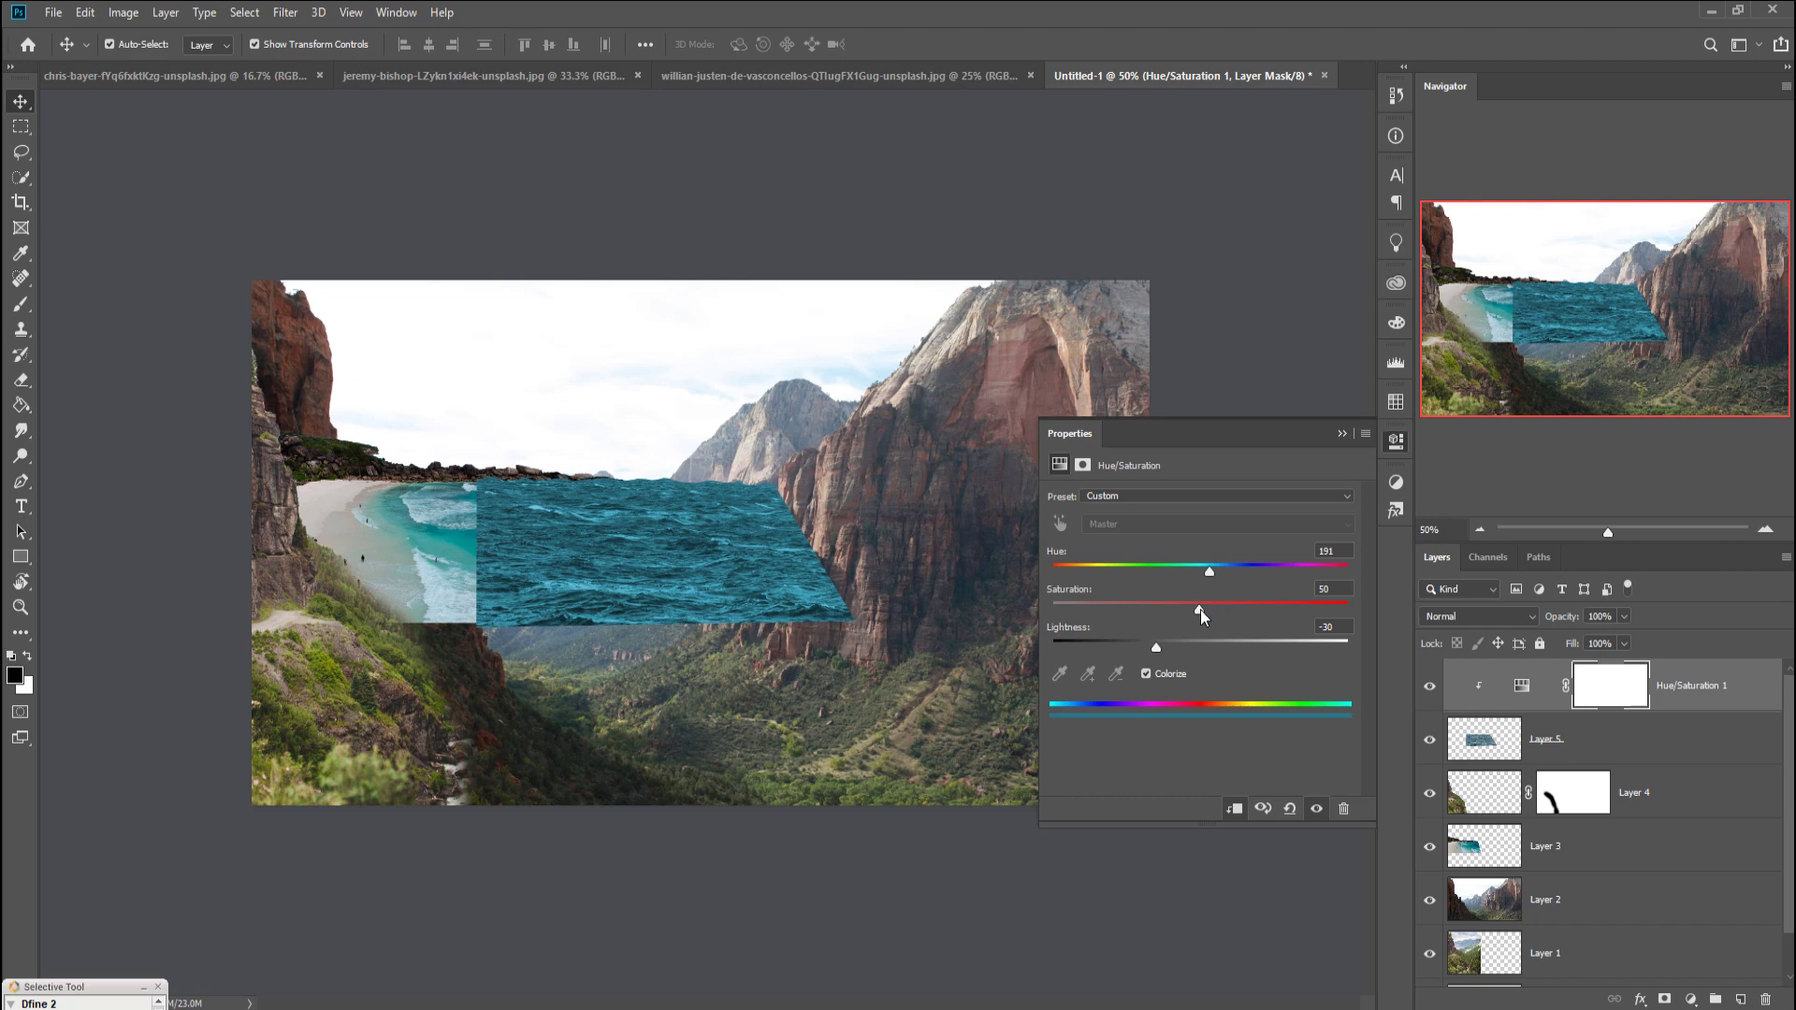
left_click_drag(1199, 609, 1226, 611)
left_click_drag(1205, 574, 1204, 576)
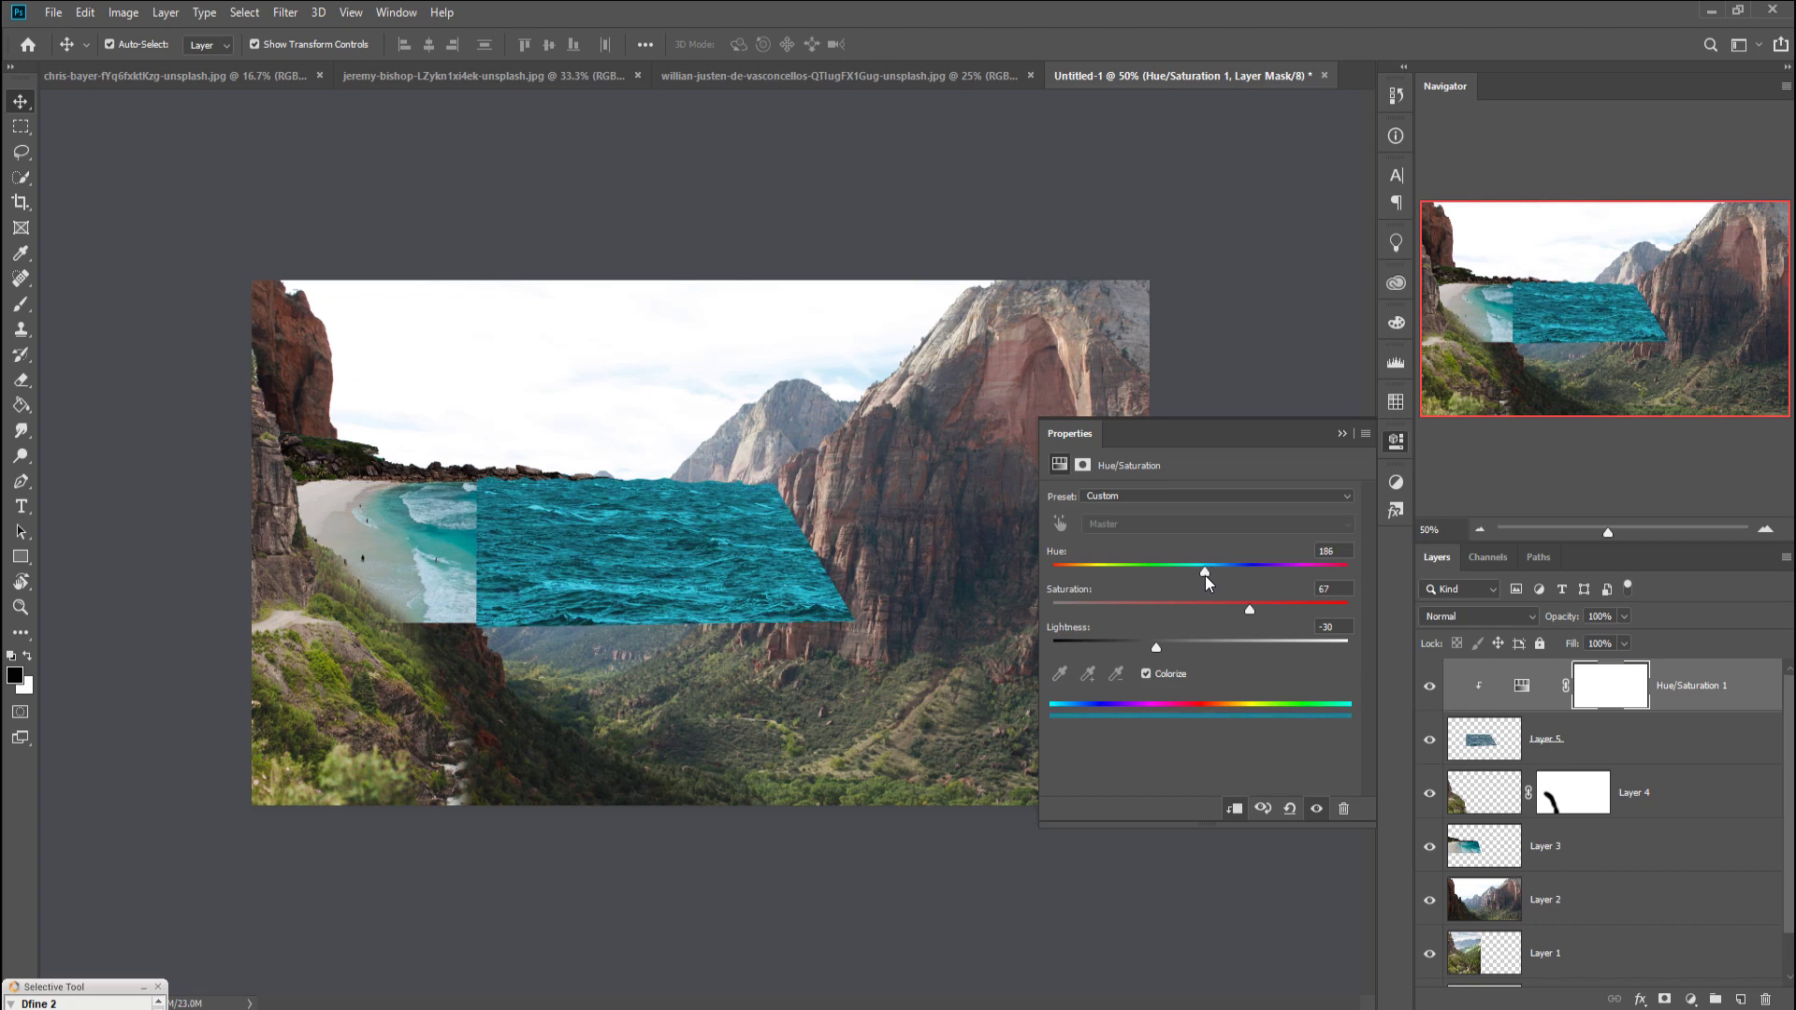
left_click(1342, 435)
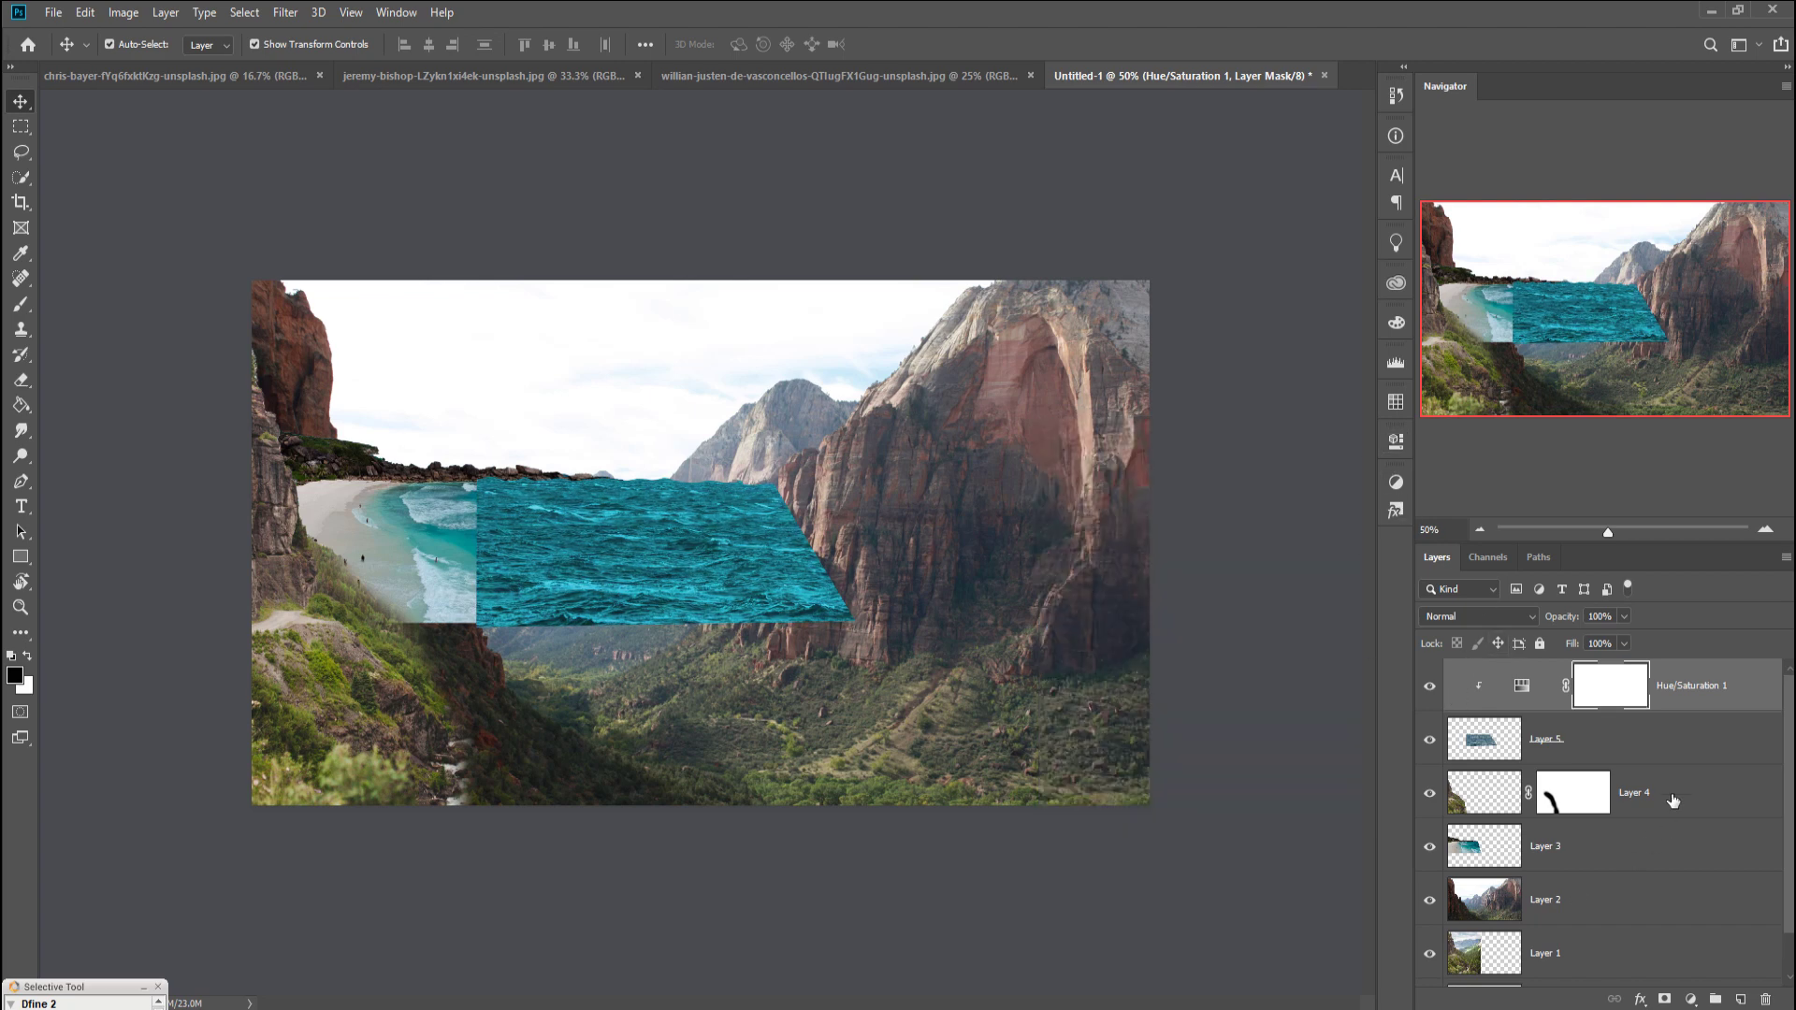
Step: Mask Layer 5 and paint out its left seam with a large, soft, low-opacity black brush
left_click(1580, 740)
left_click(1664, 999)
left_click(20, 304)
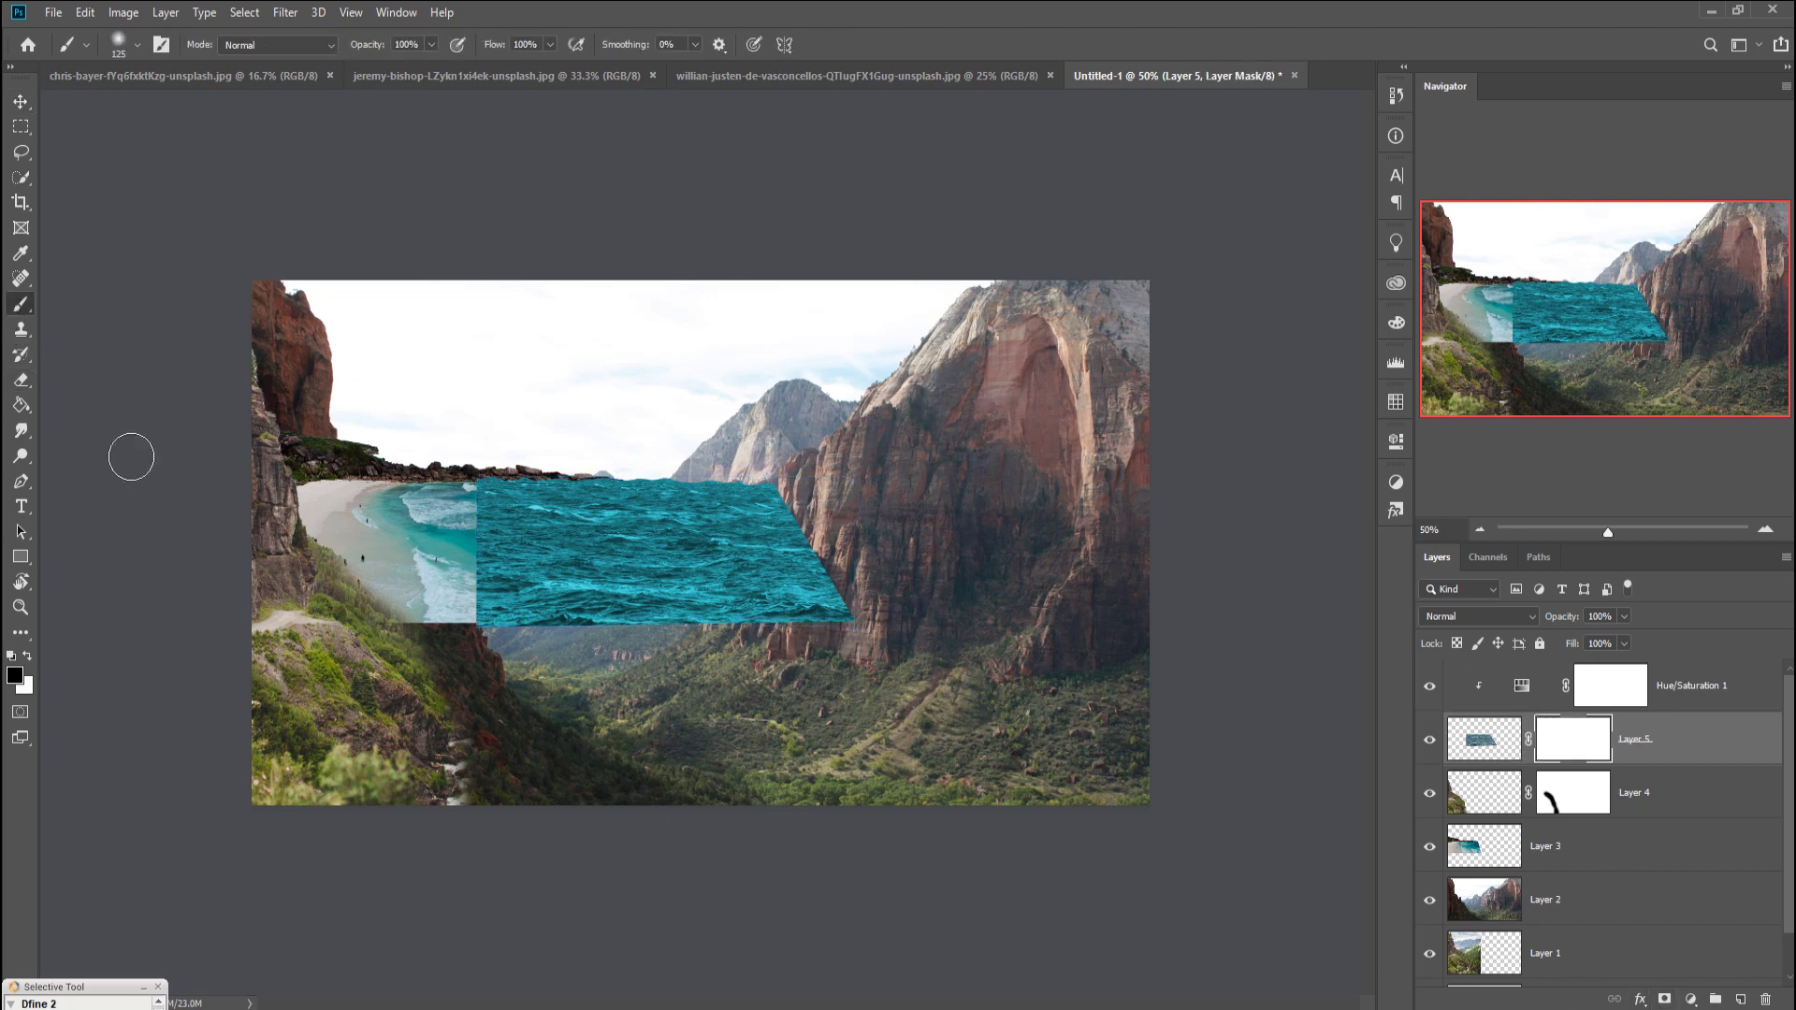
key("bracketright")
key("bracketright")
key("bracketright")
left_click_drag(472, 510, 486, 486)
key("bracketleft")
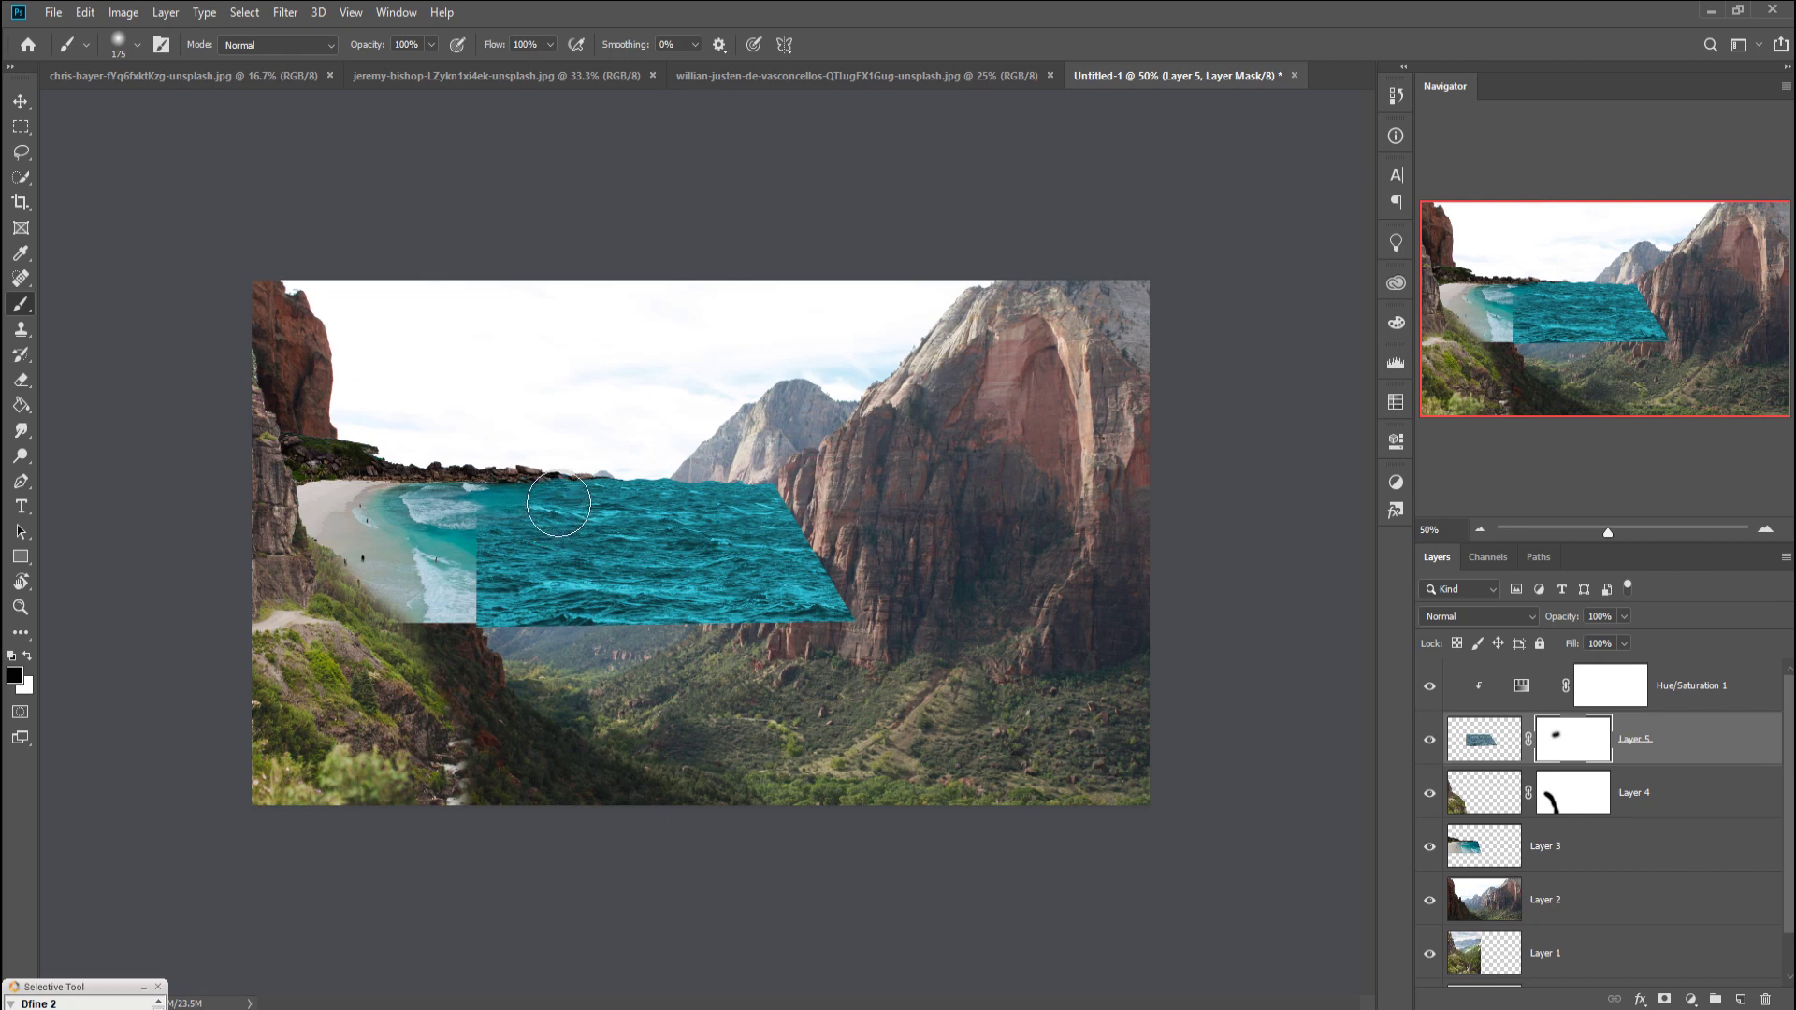
left_click(432, 44)
left_click_drag(433, 65, 359, 70)
left_click_drag(512, 580, 502, 571)
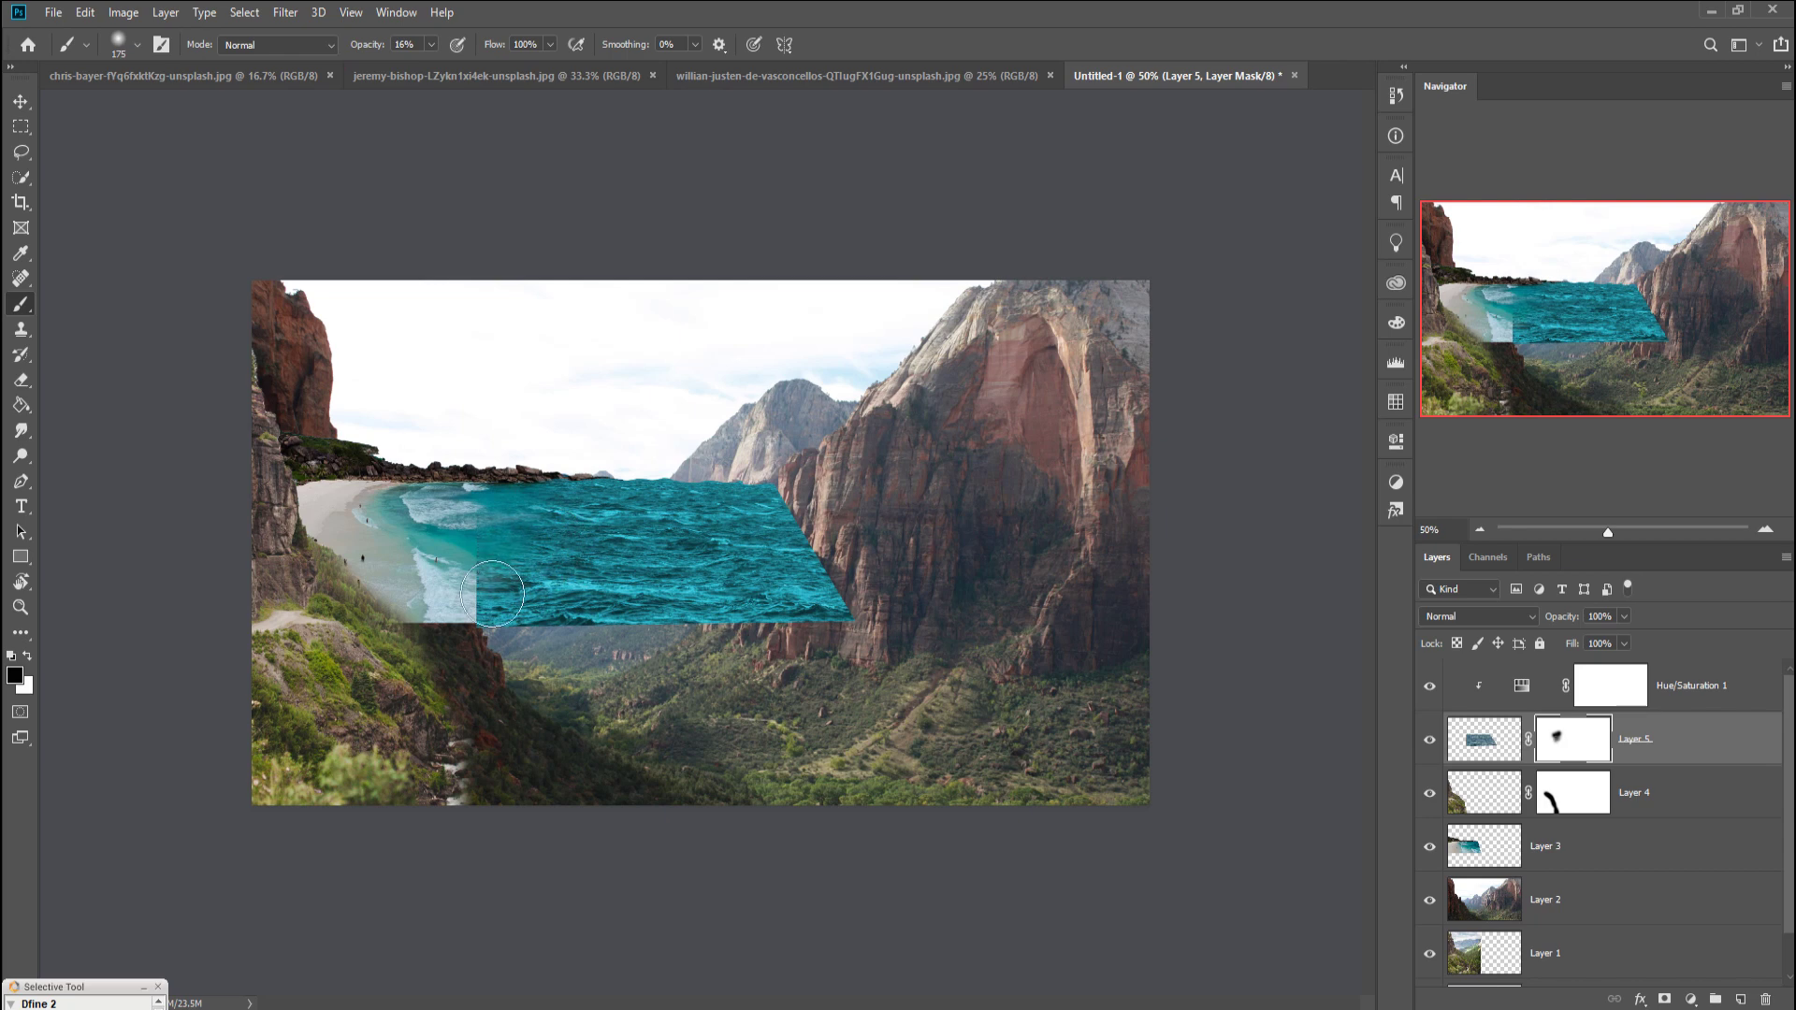
mouse_move(502, 572)
left_mouse_down()
mouse_move(506, 590)
mouse_move(486, 586)
mouse_move(552, 621)
mouse_move(575, 576)
mouse_move(499, 624)
left_mouse_up()
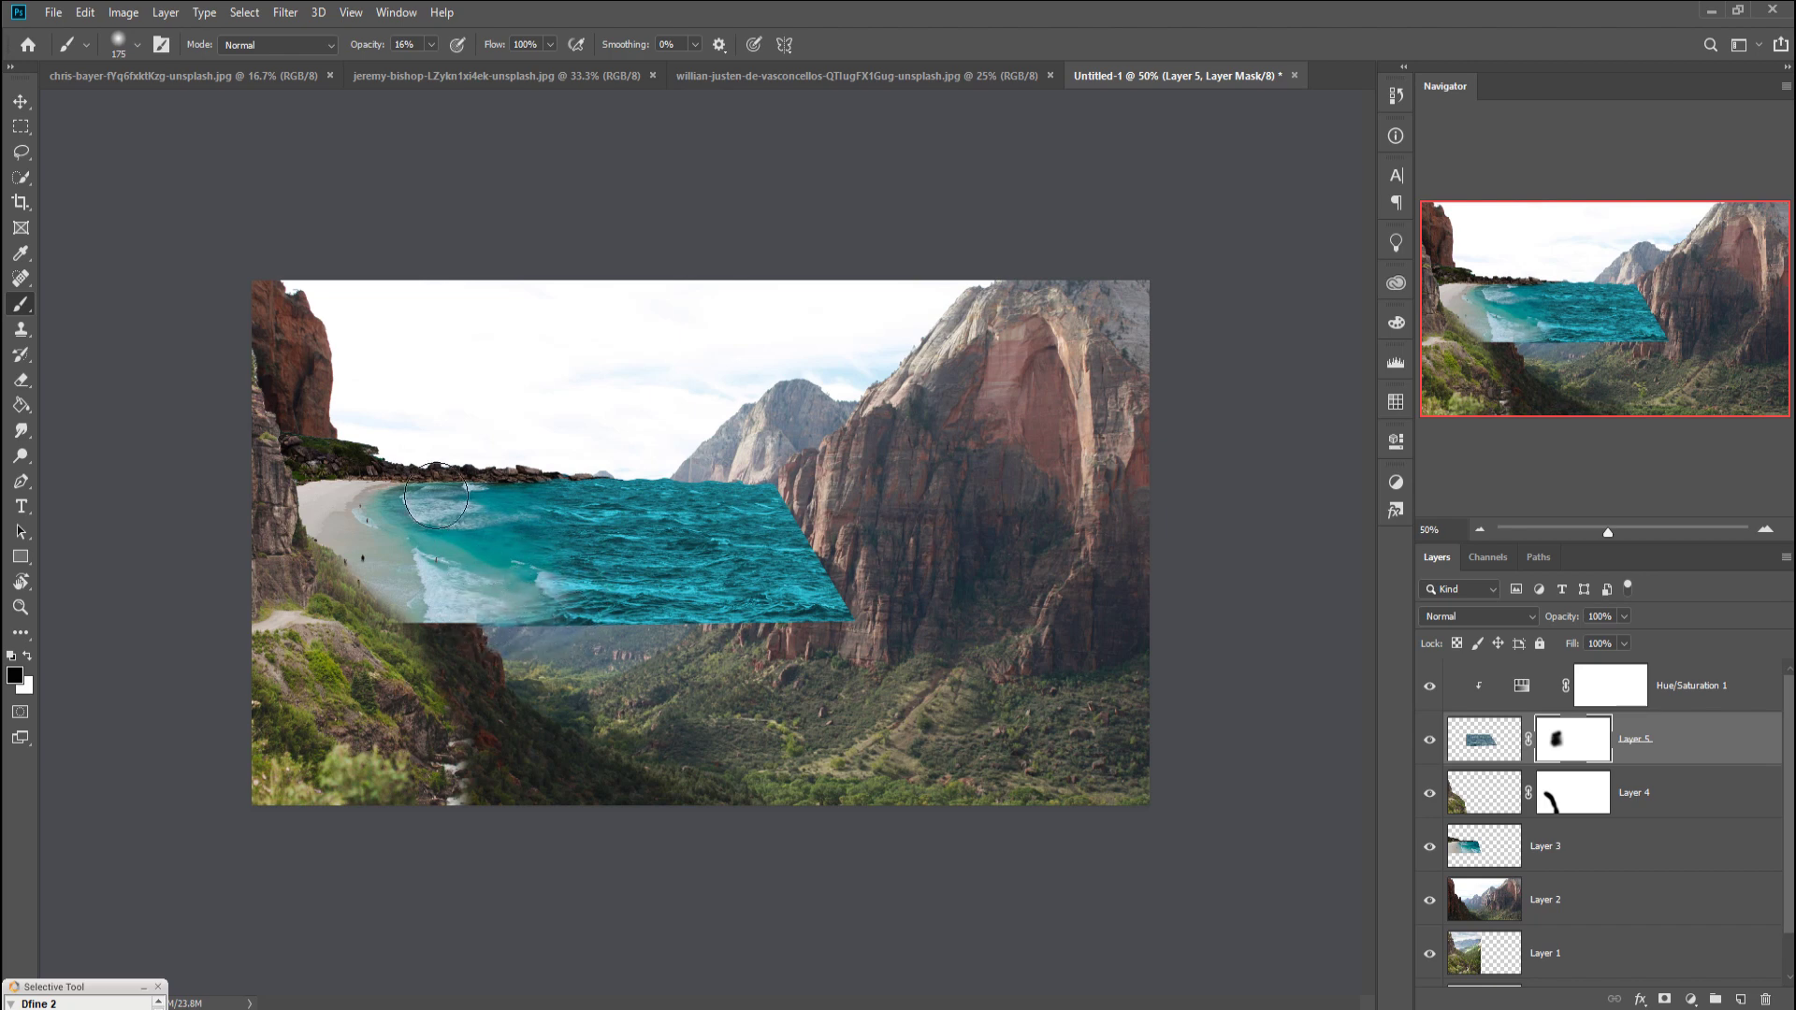
left_click(21, 100)
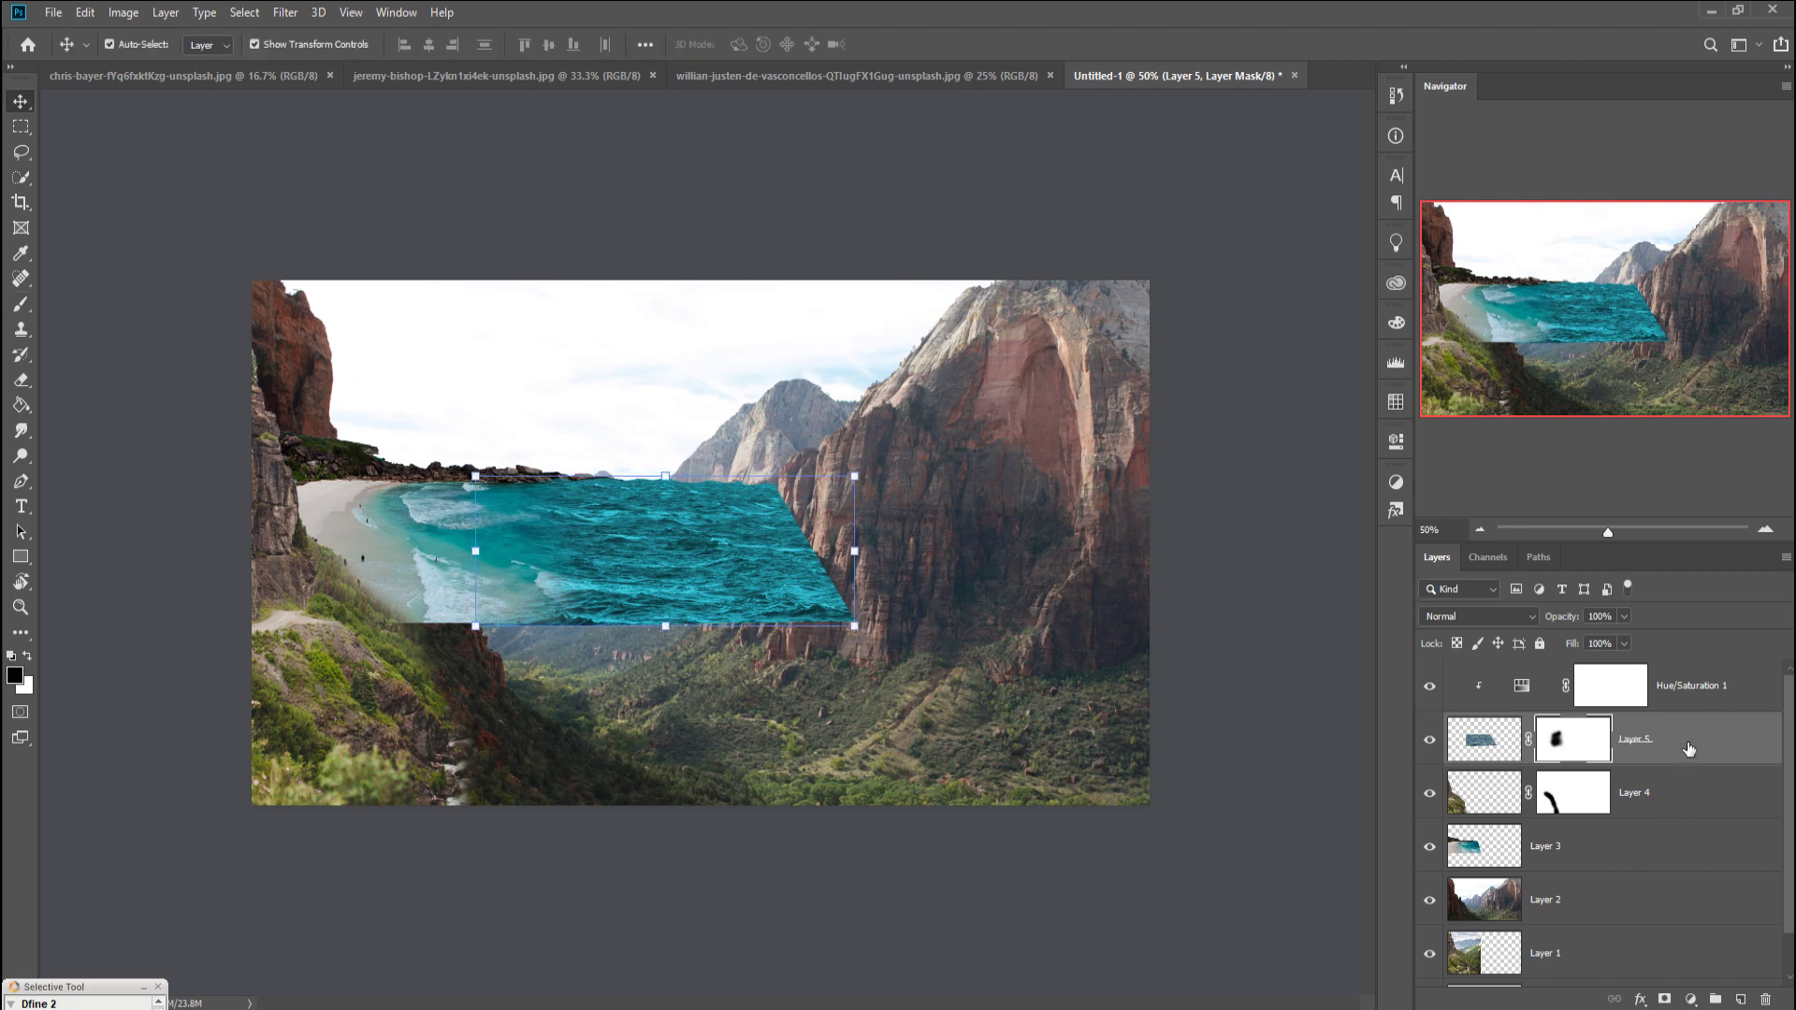
Step: Move Layer 5 and Hue/Saturation 1 below Layer 4, clip the adjustment, and merge them
left_click_drag(1689, 748, 1692, 806)
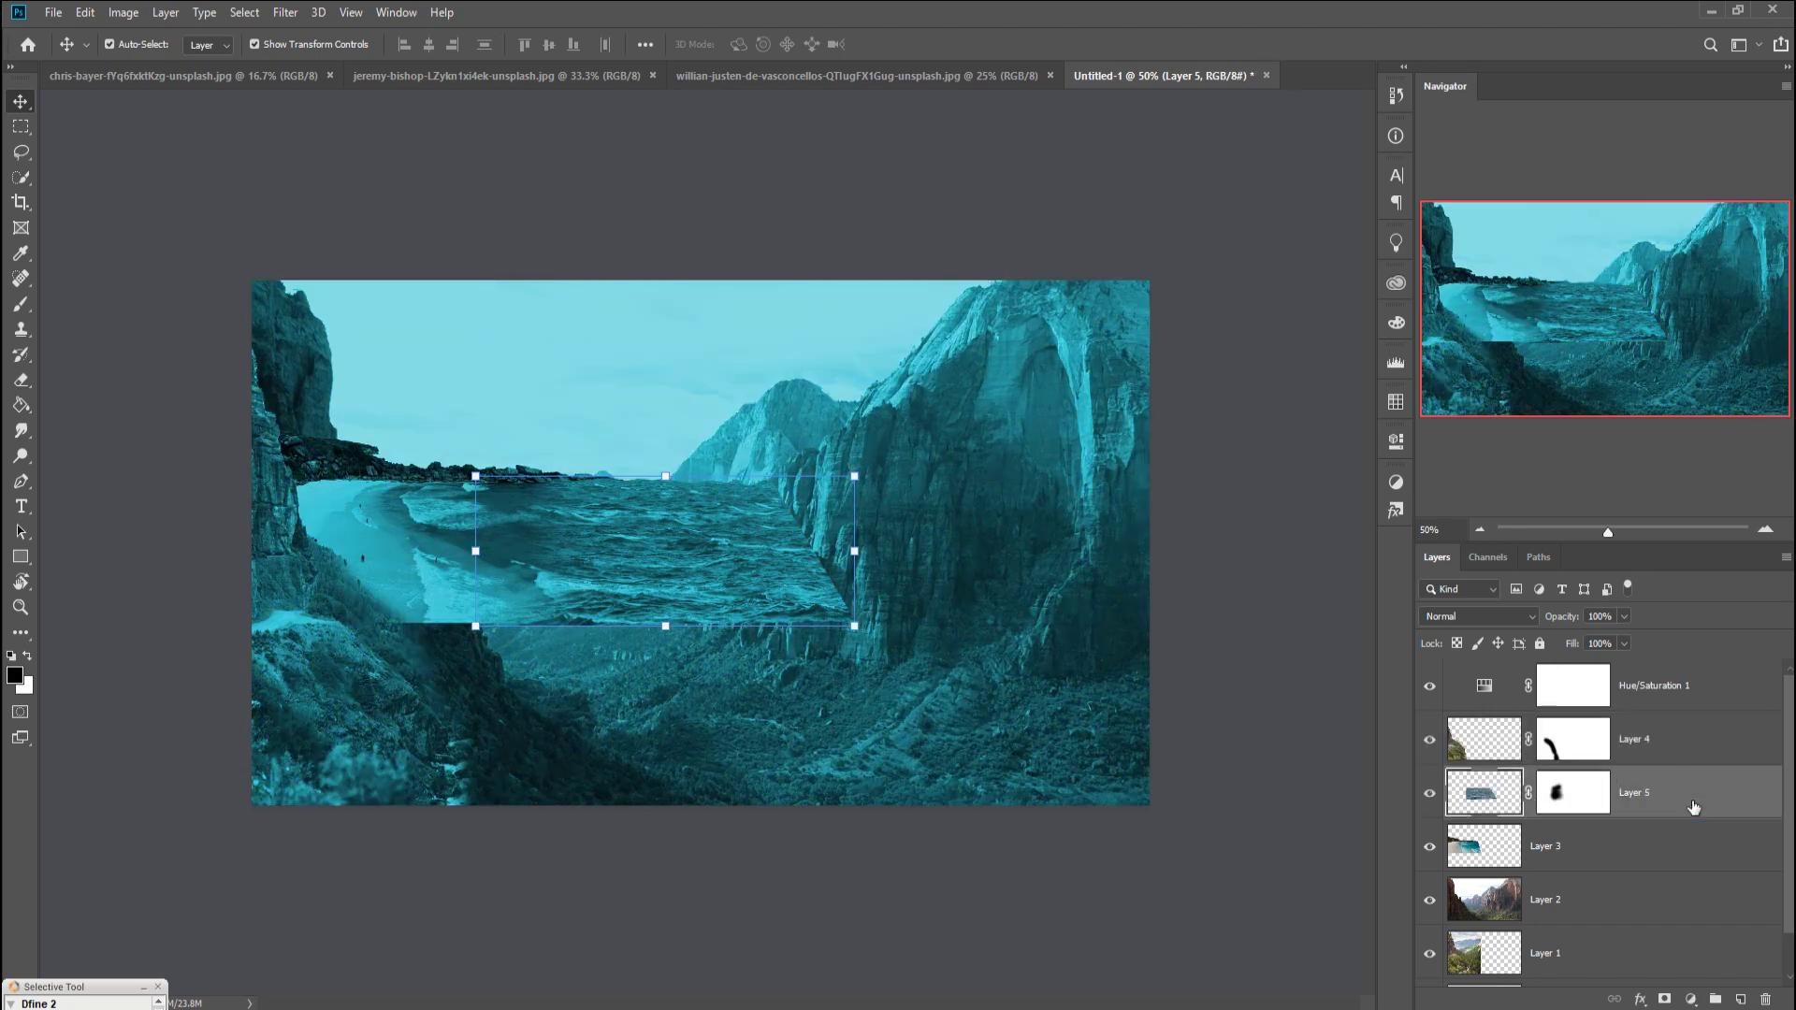
left_click_drag(1679, 708, 1695, 748)
right_click(1694, 741)
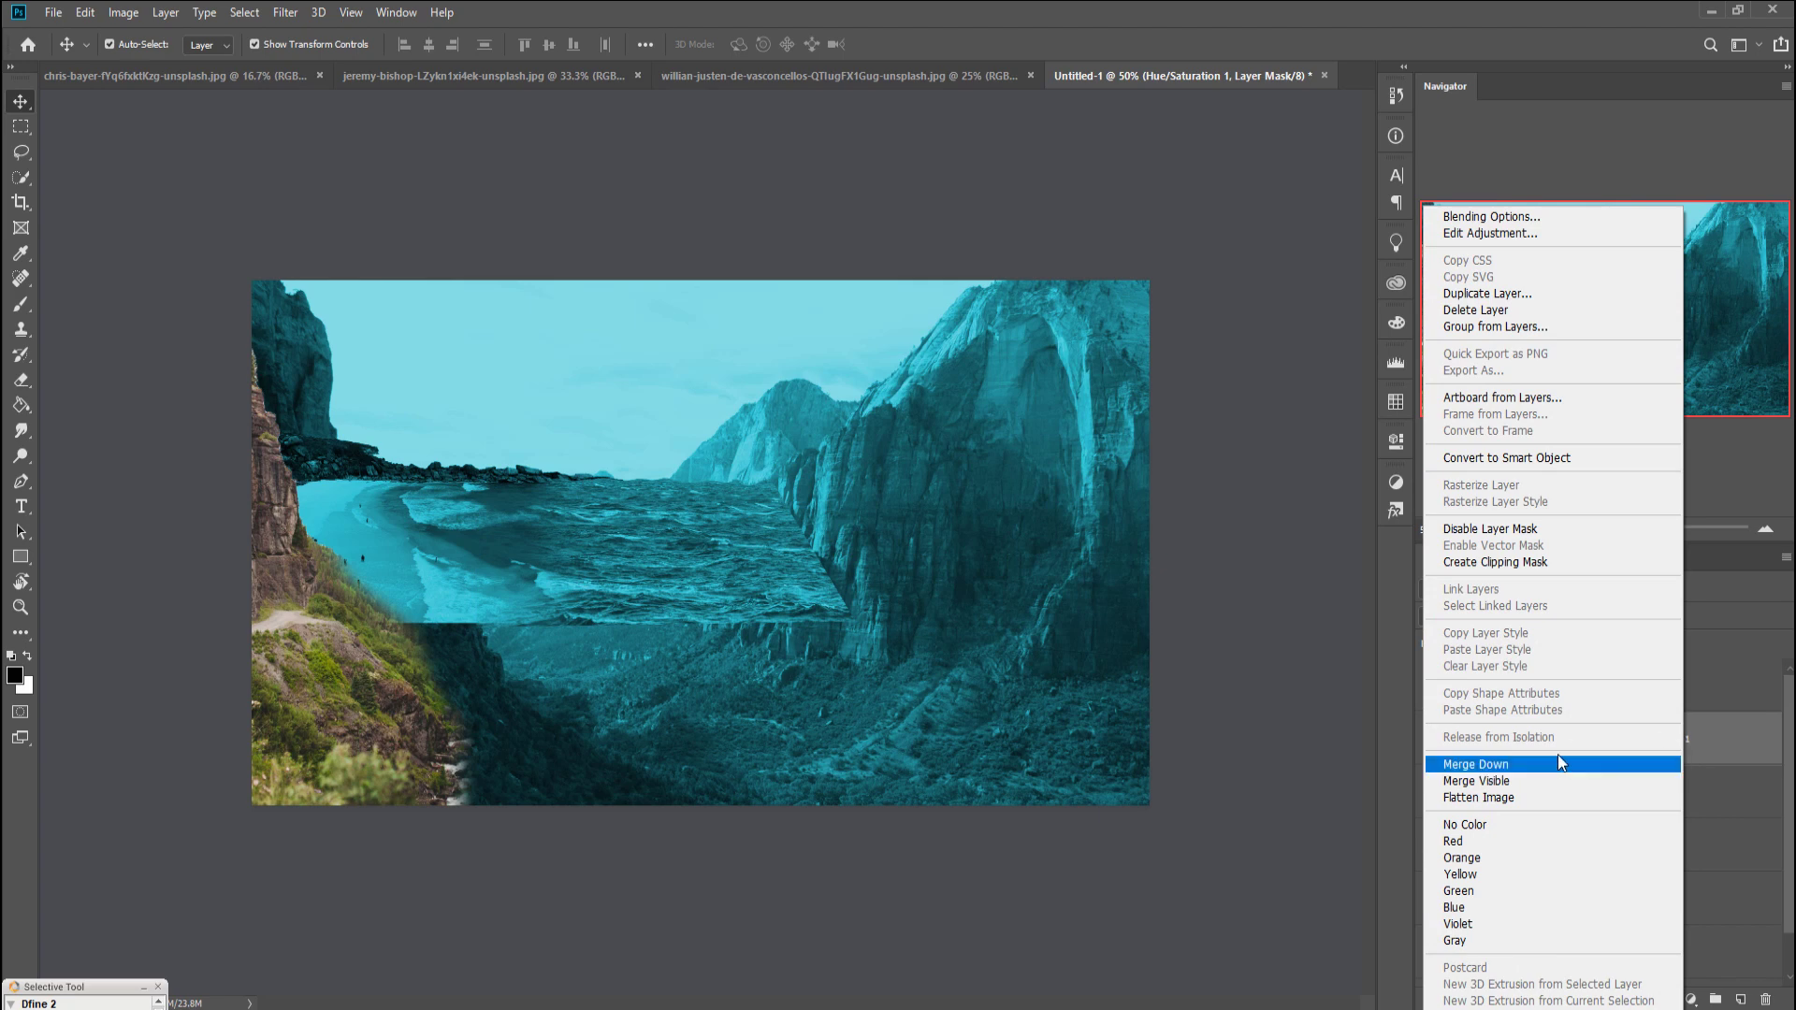
left_click(1507, 563)
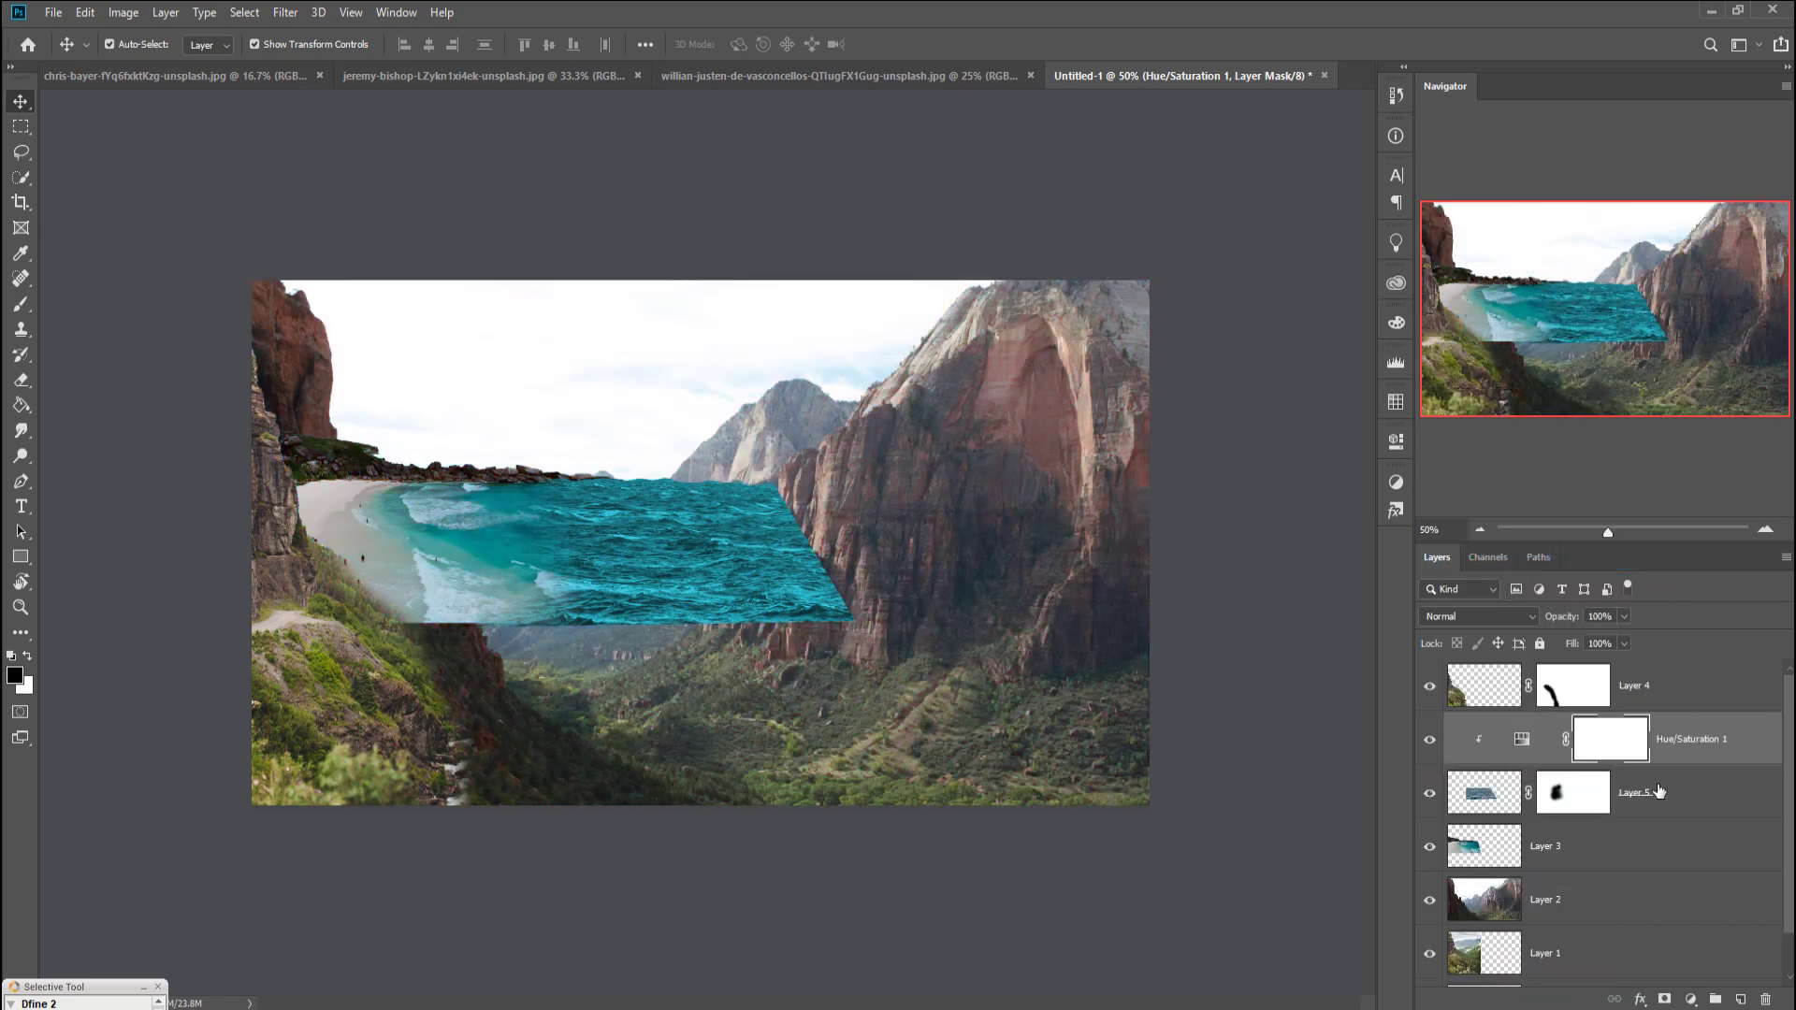
left_click(1692, 802)
right_click(1696, 748)
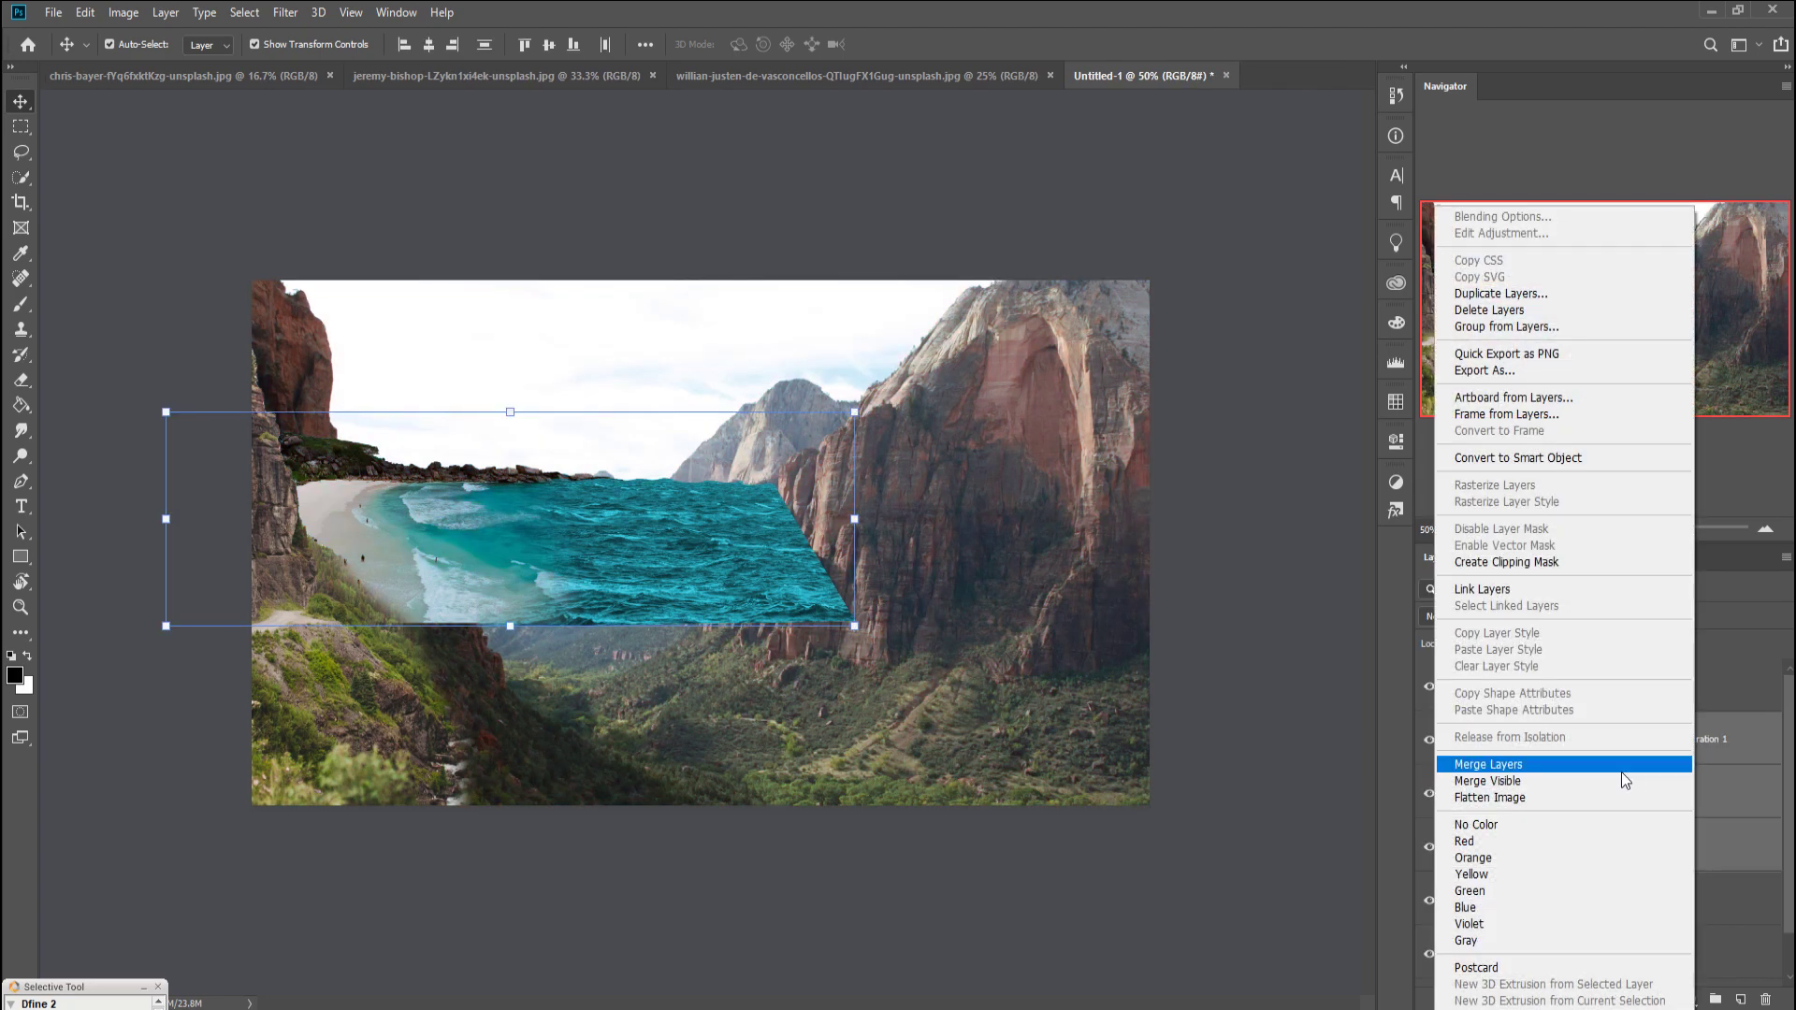
left_click(1620, 765)
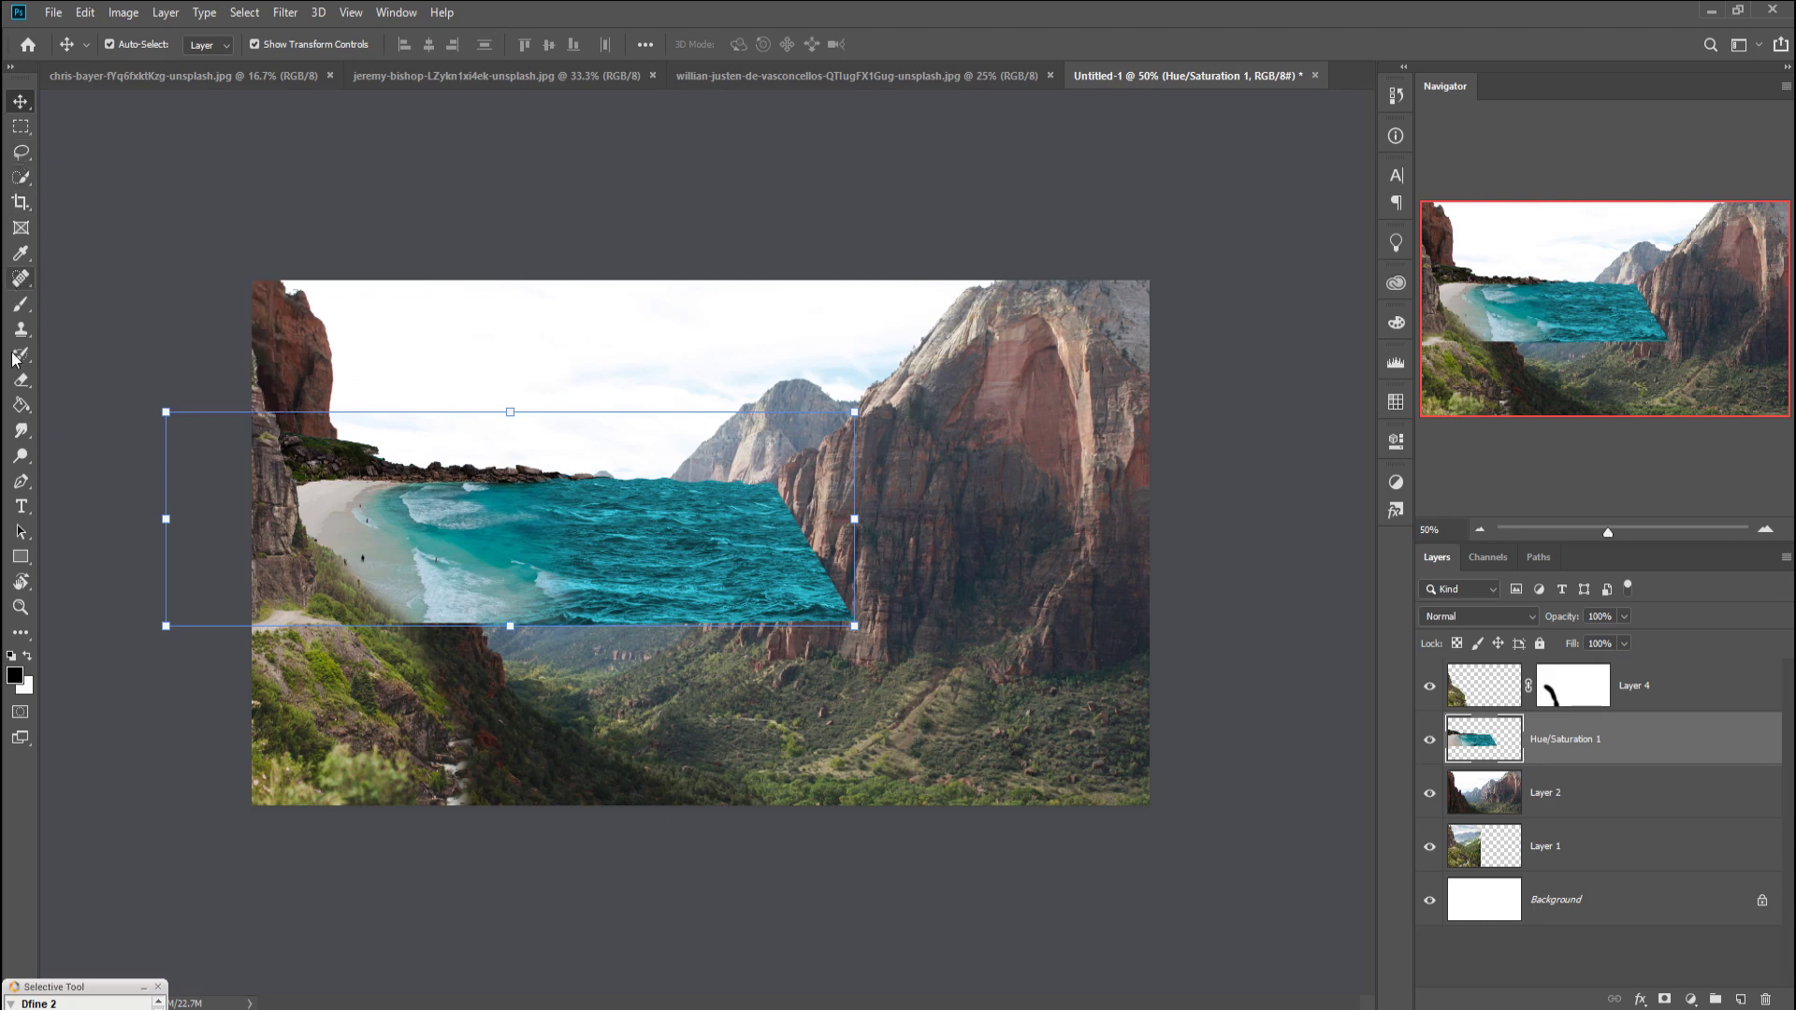
Step: Trace a curved Pen path along the right cliff edge where it overlaps the sea
left_click(21, 481)
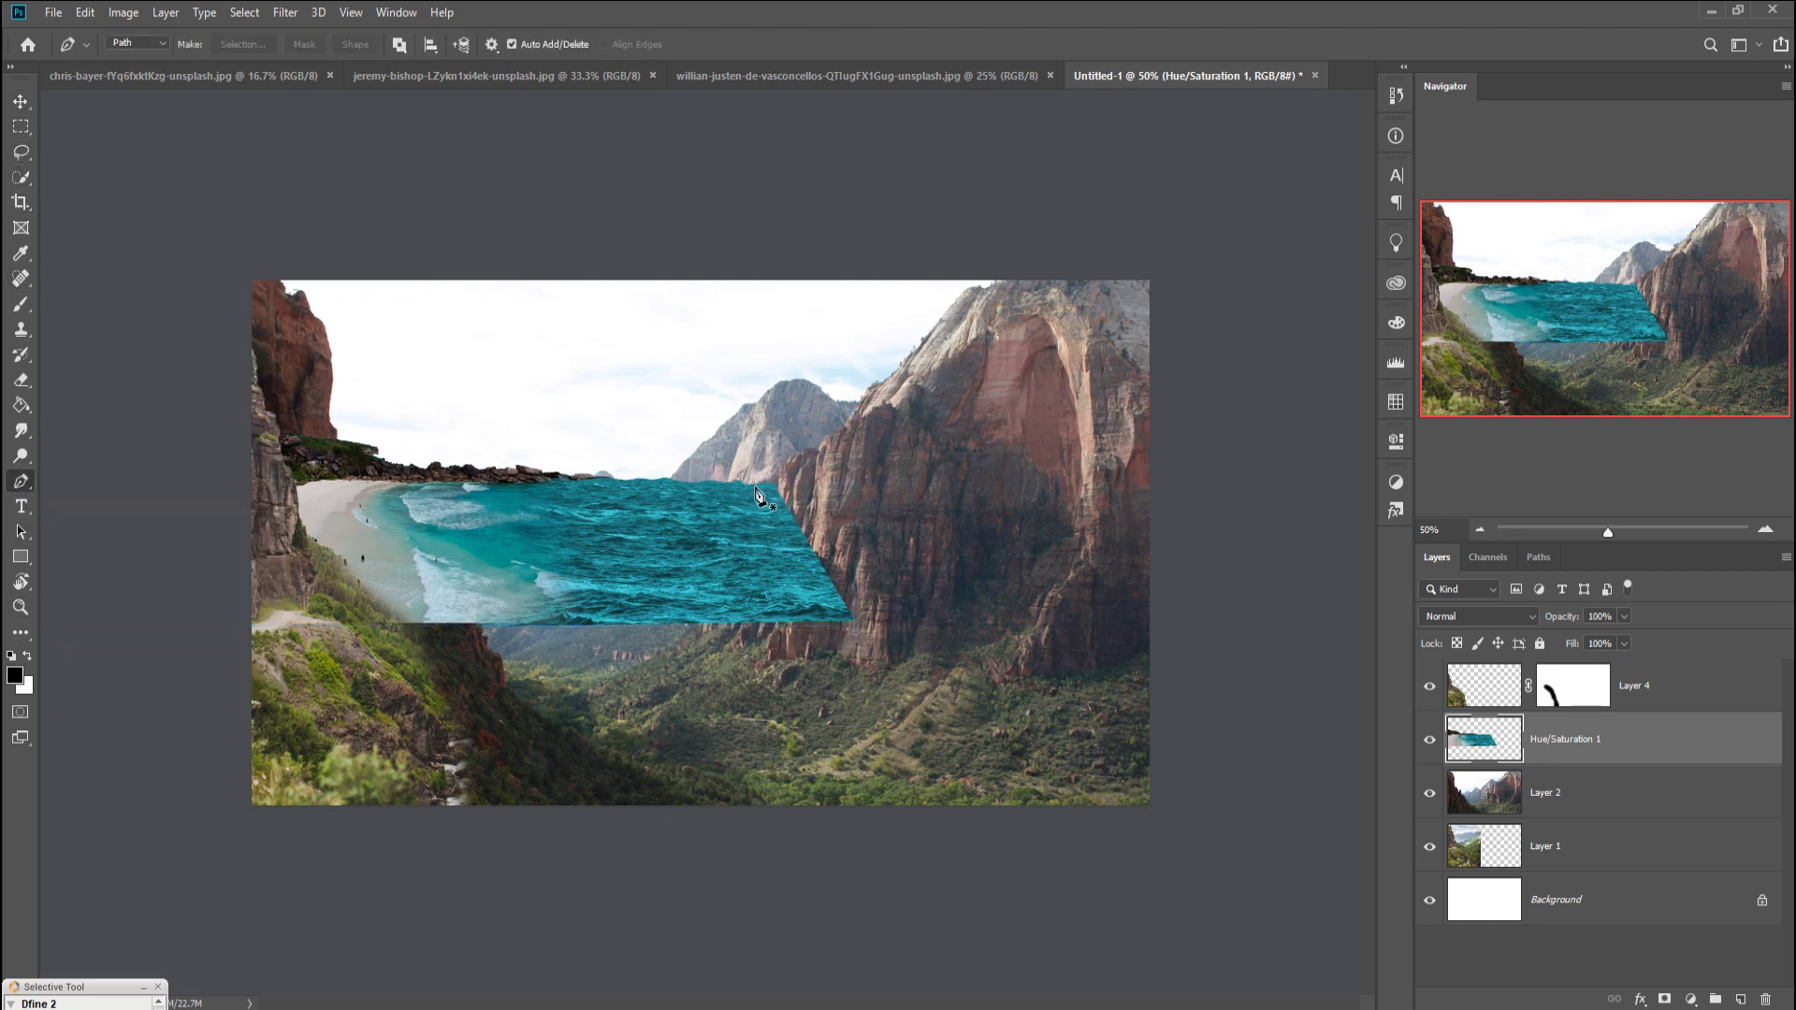
left_click(724, 483)
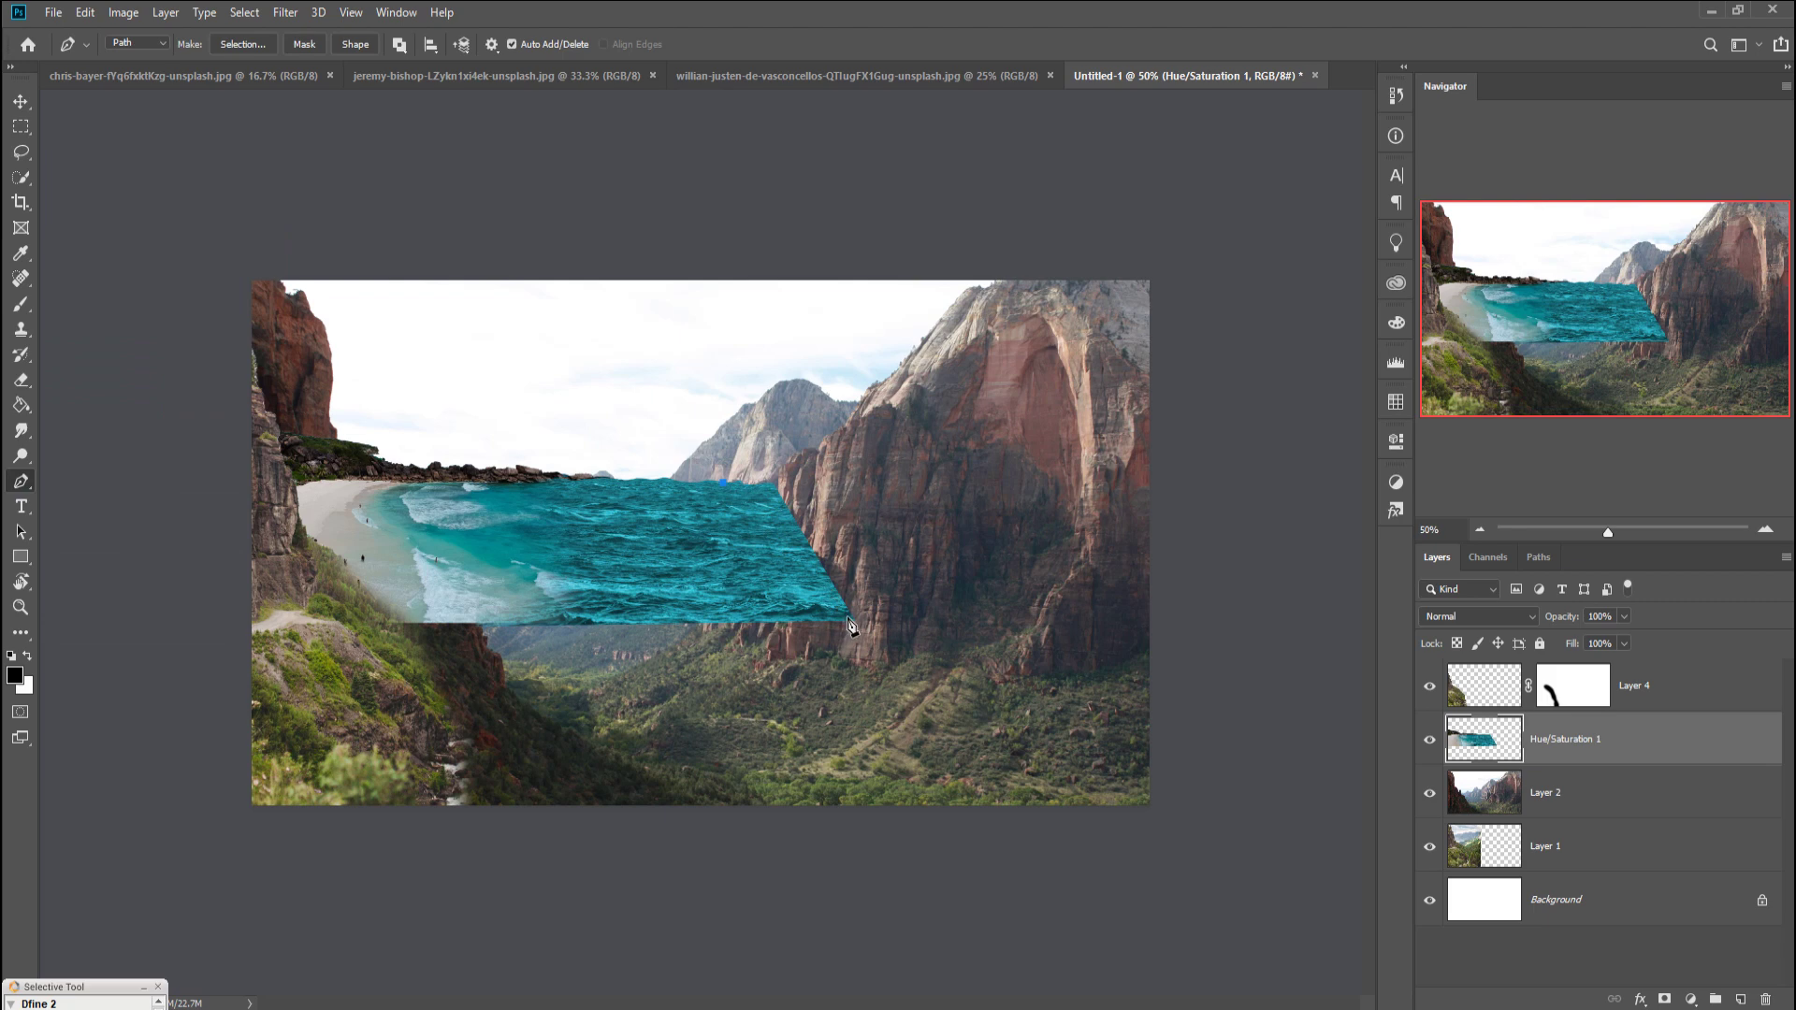
left_click(847, 617)
key("ctrl+z")
mouse_move(747, 549)
left_mouse_down()
mouse_move(769, 544)
mouse_move(756, 556)
left_mouse_up()
left_click(28, 107)
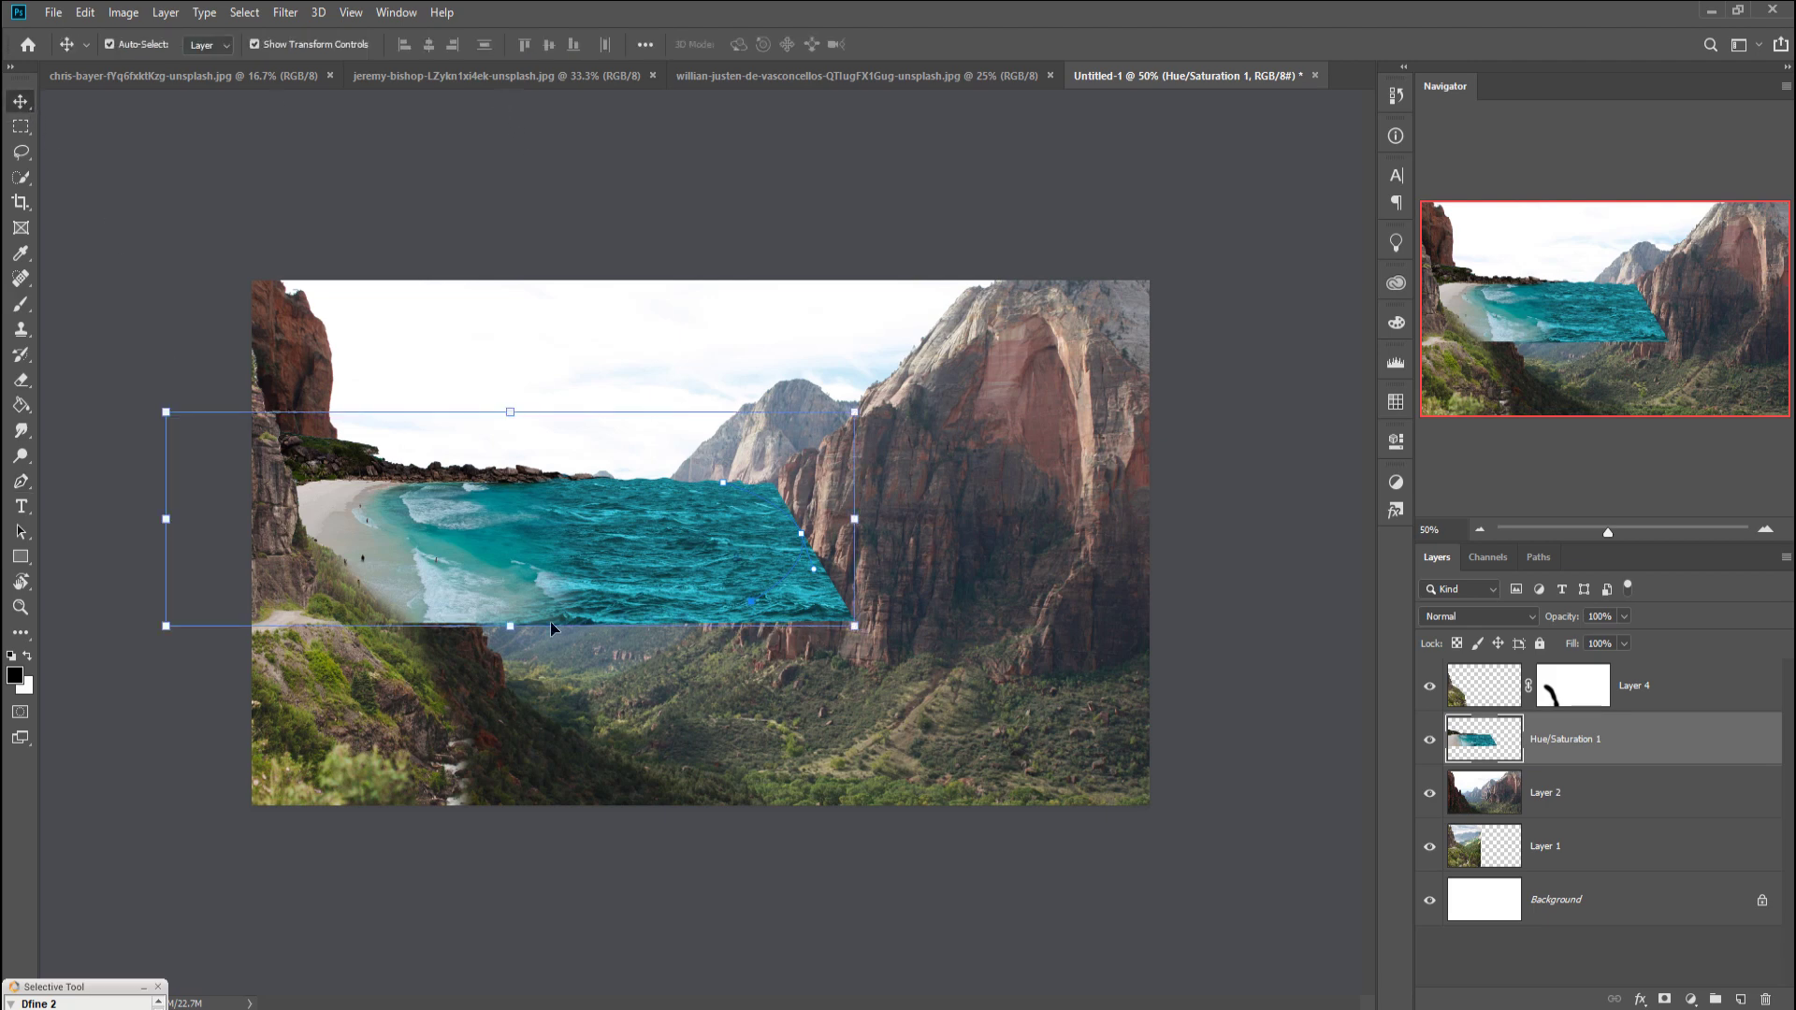
left_click(20, 481)
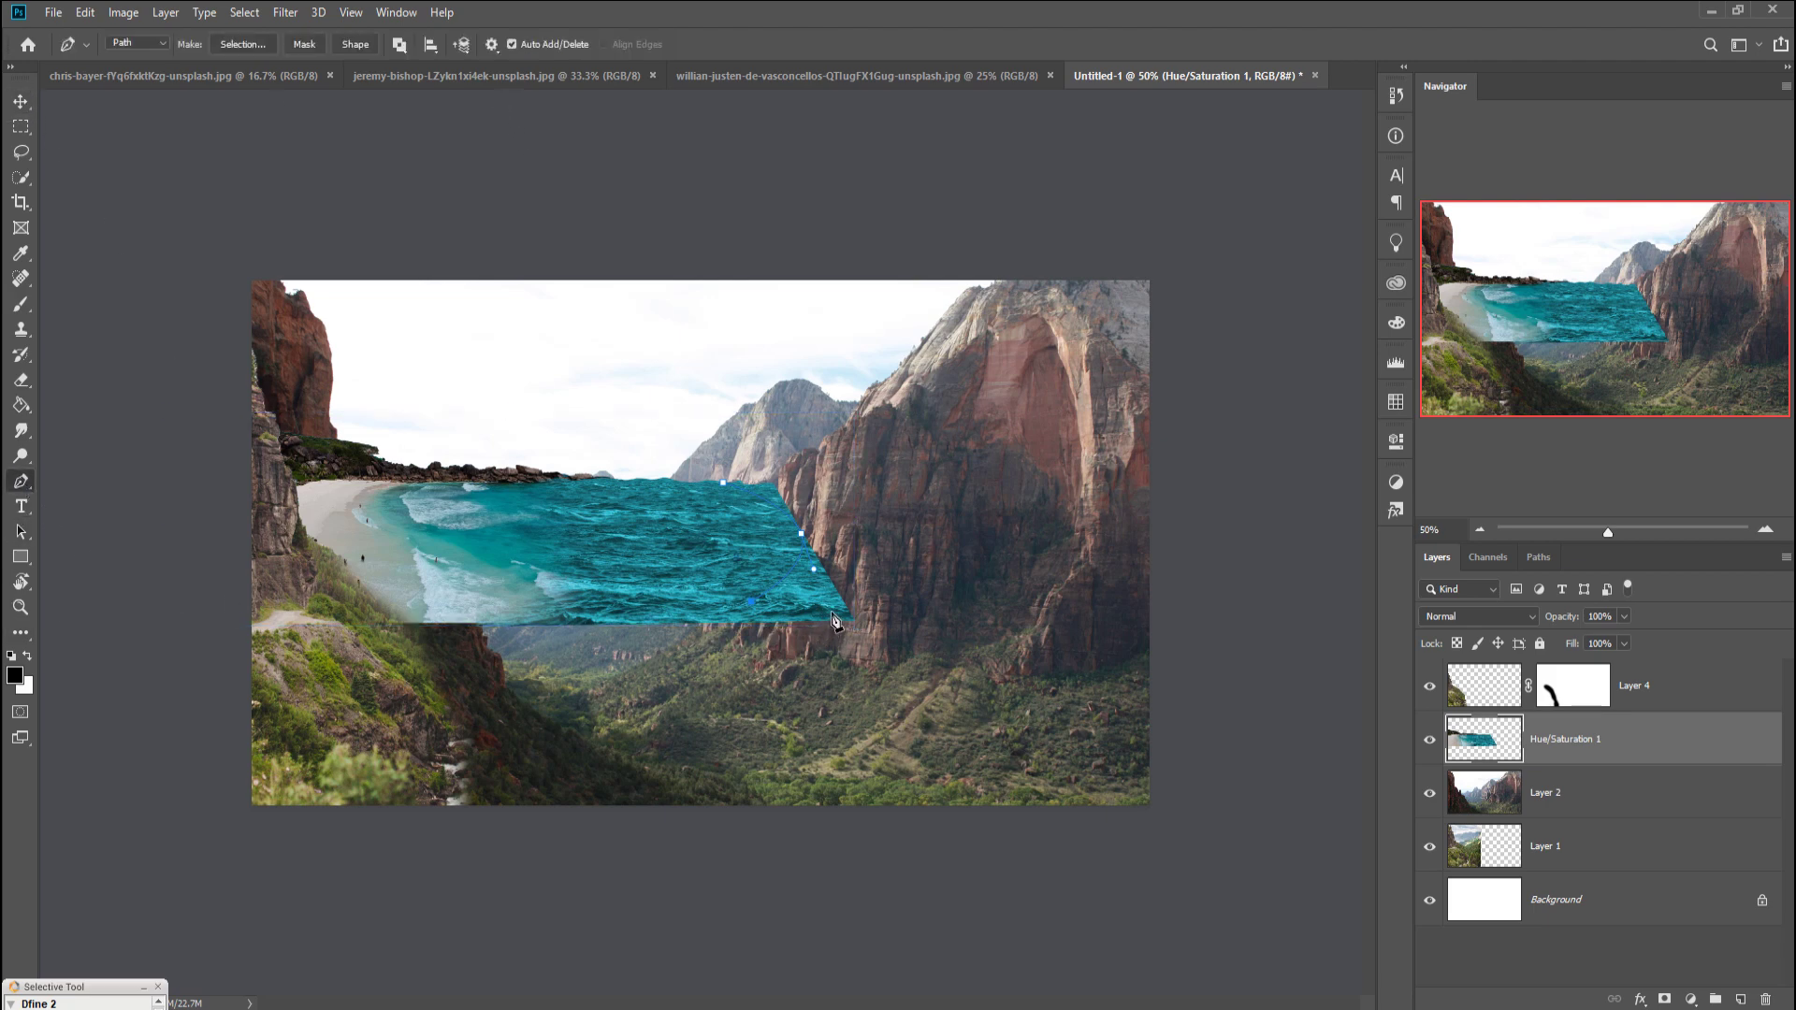
left_click(878, 601)
left_click(886, 523)
left_click_drag(845, 493, 762, 456)
Step: Turn the path into an unfeathered selection, delete that water, and deselect
right_click(798, 492)
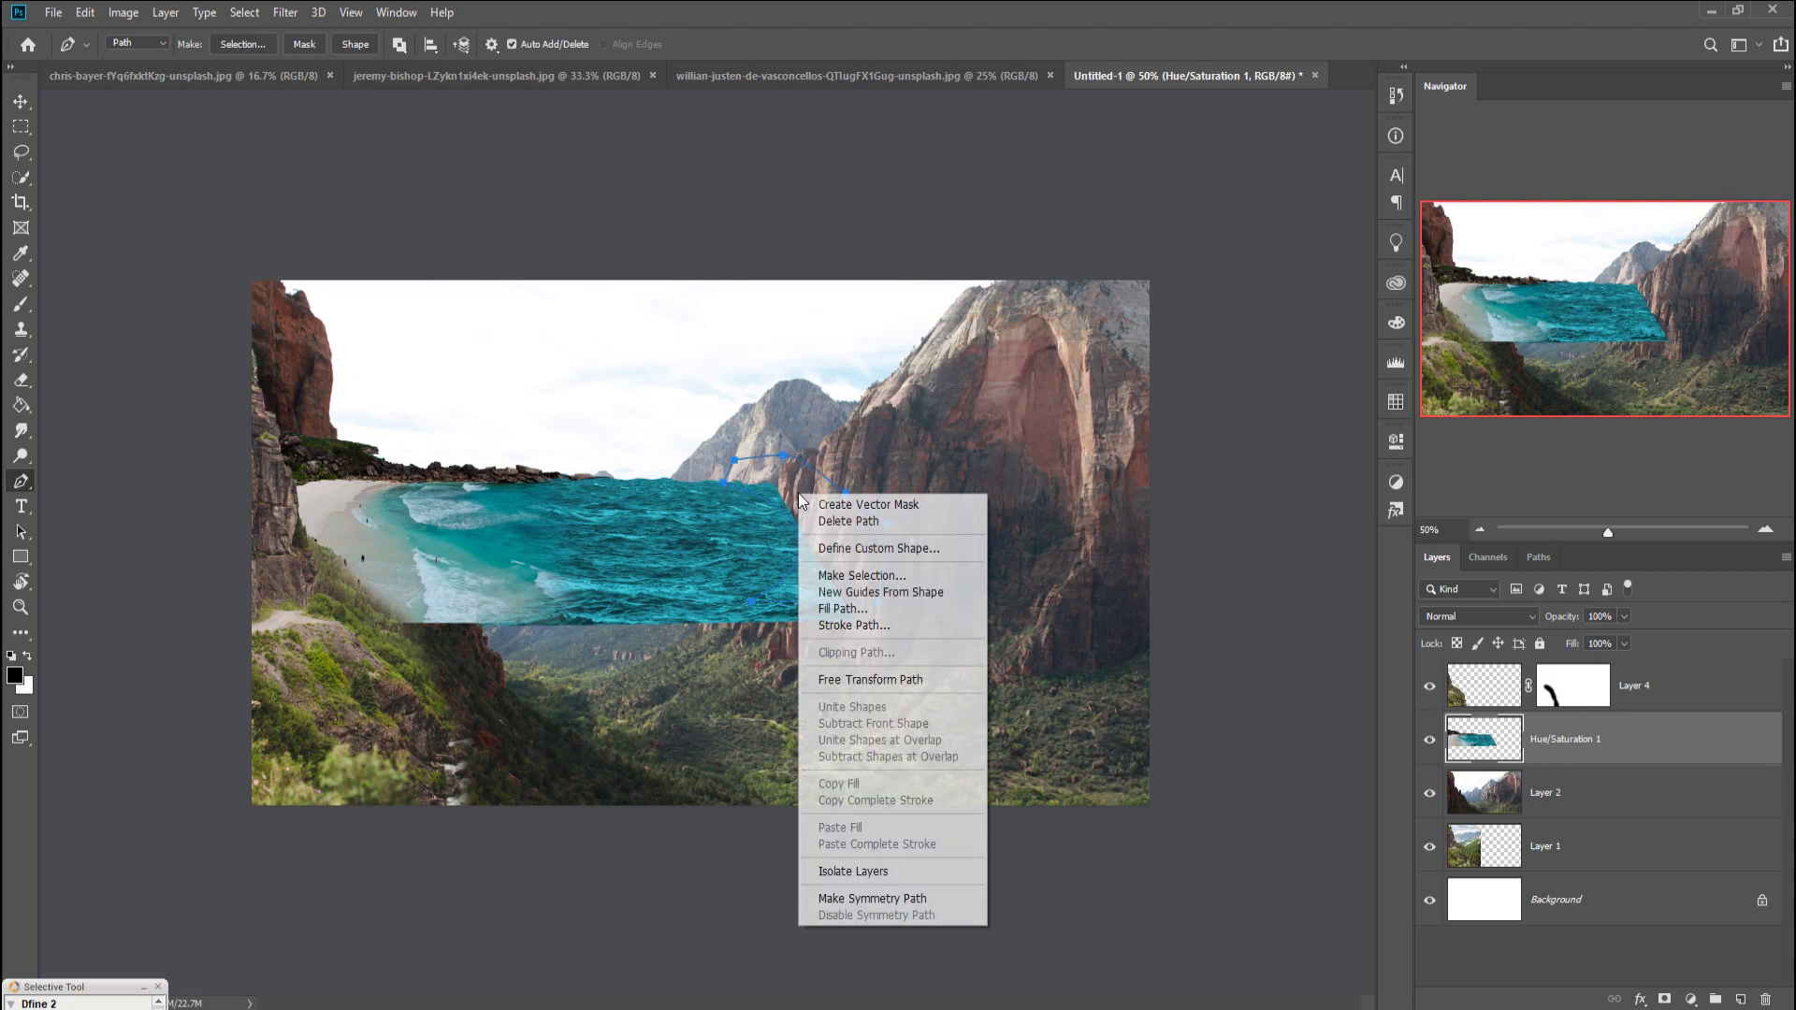
left_click(853, 570)
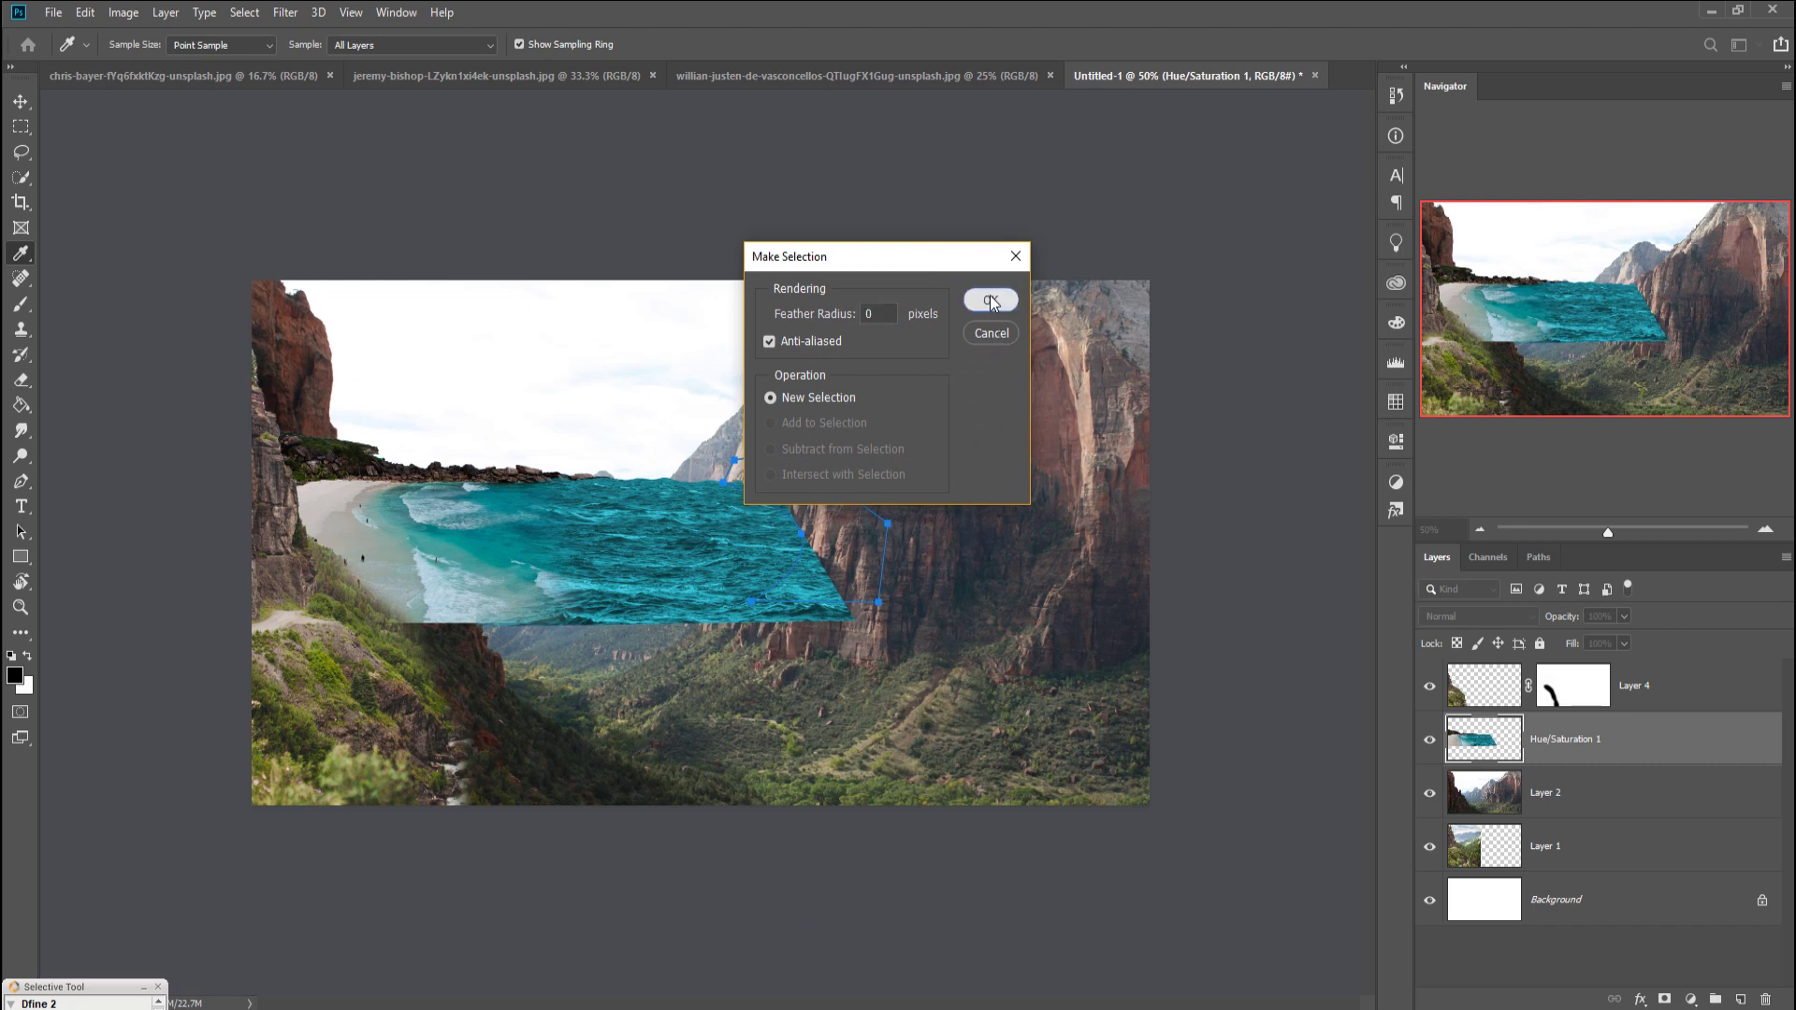
left_click(990, 300)
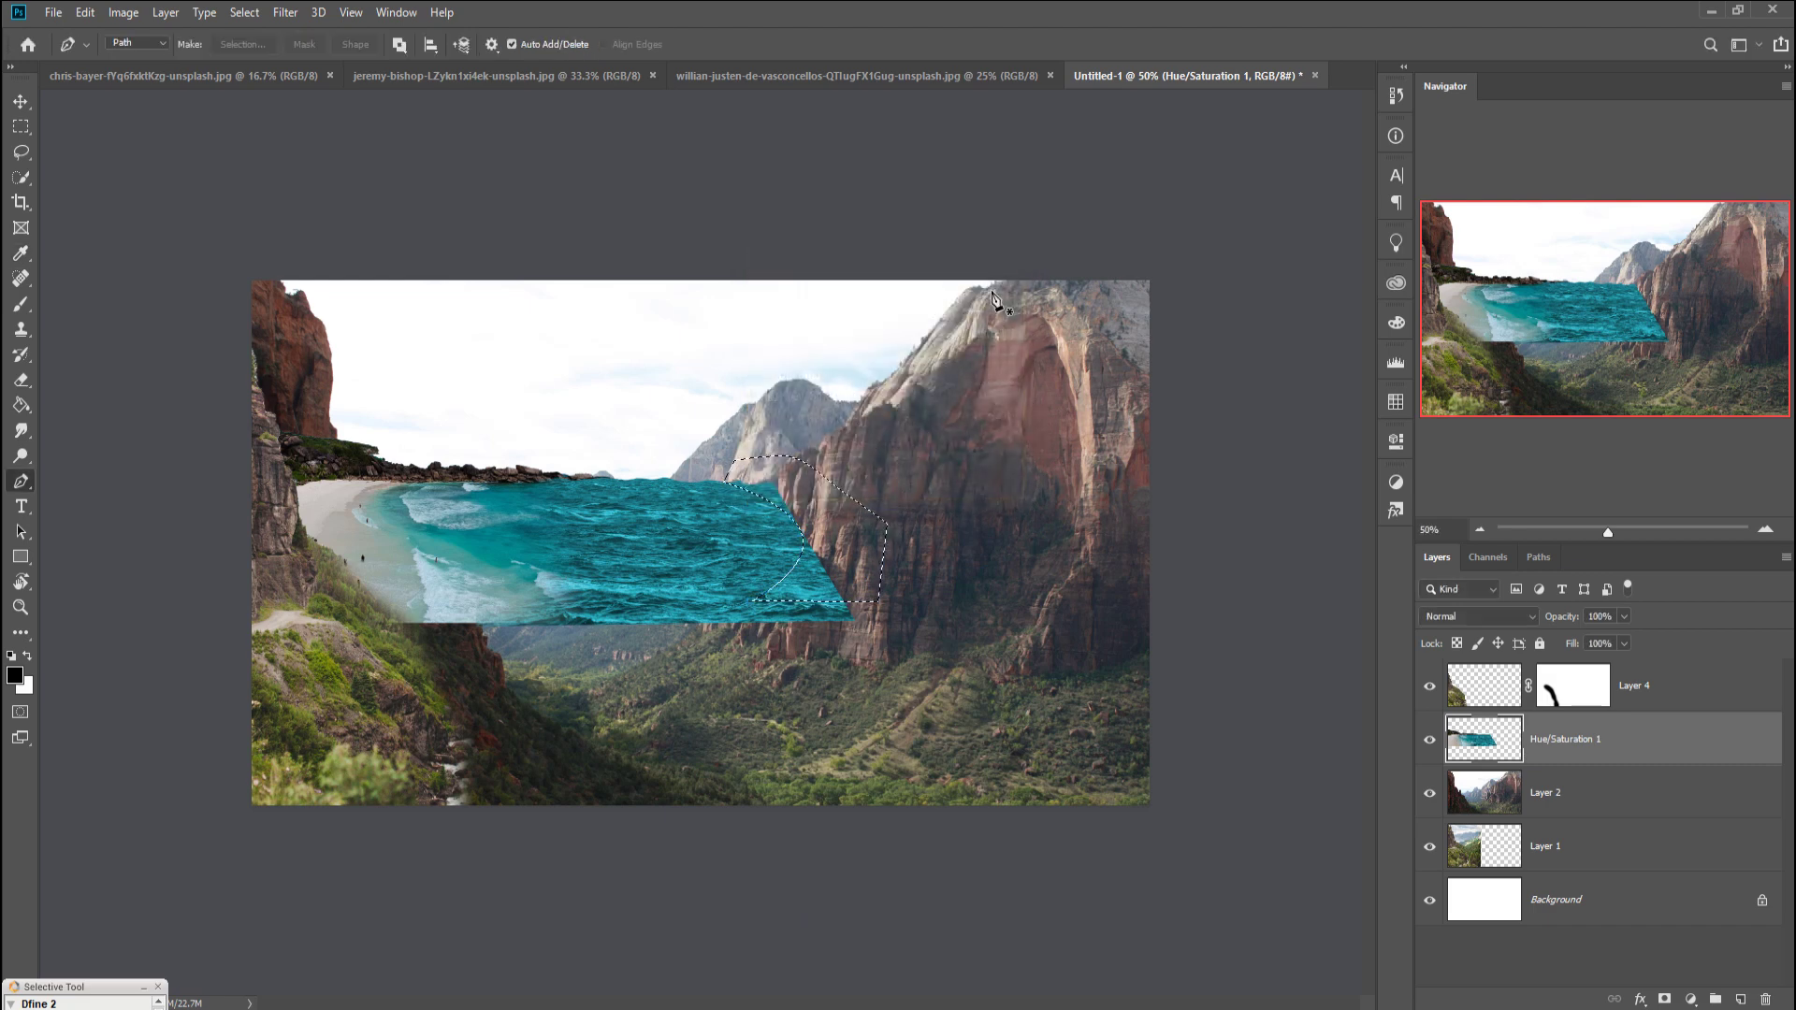
key("Delete")
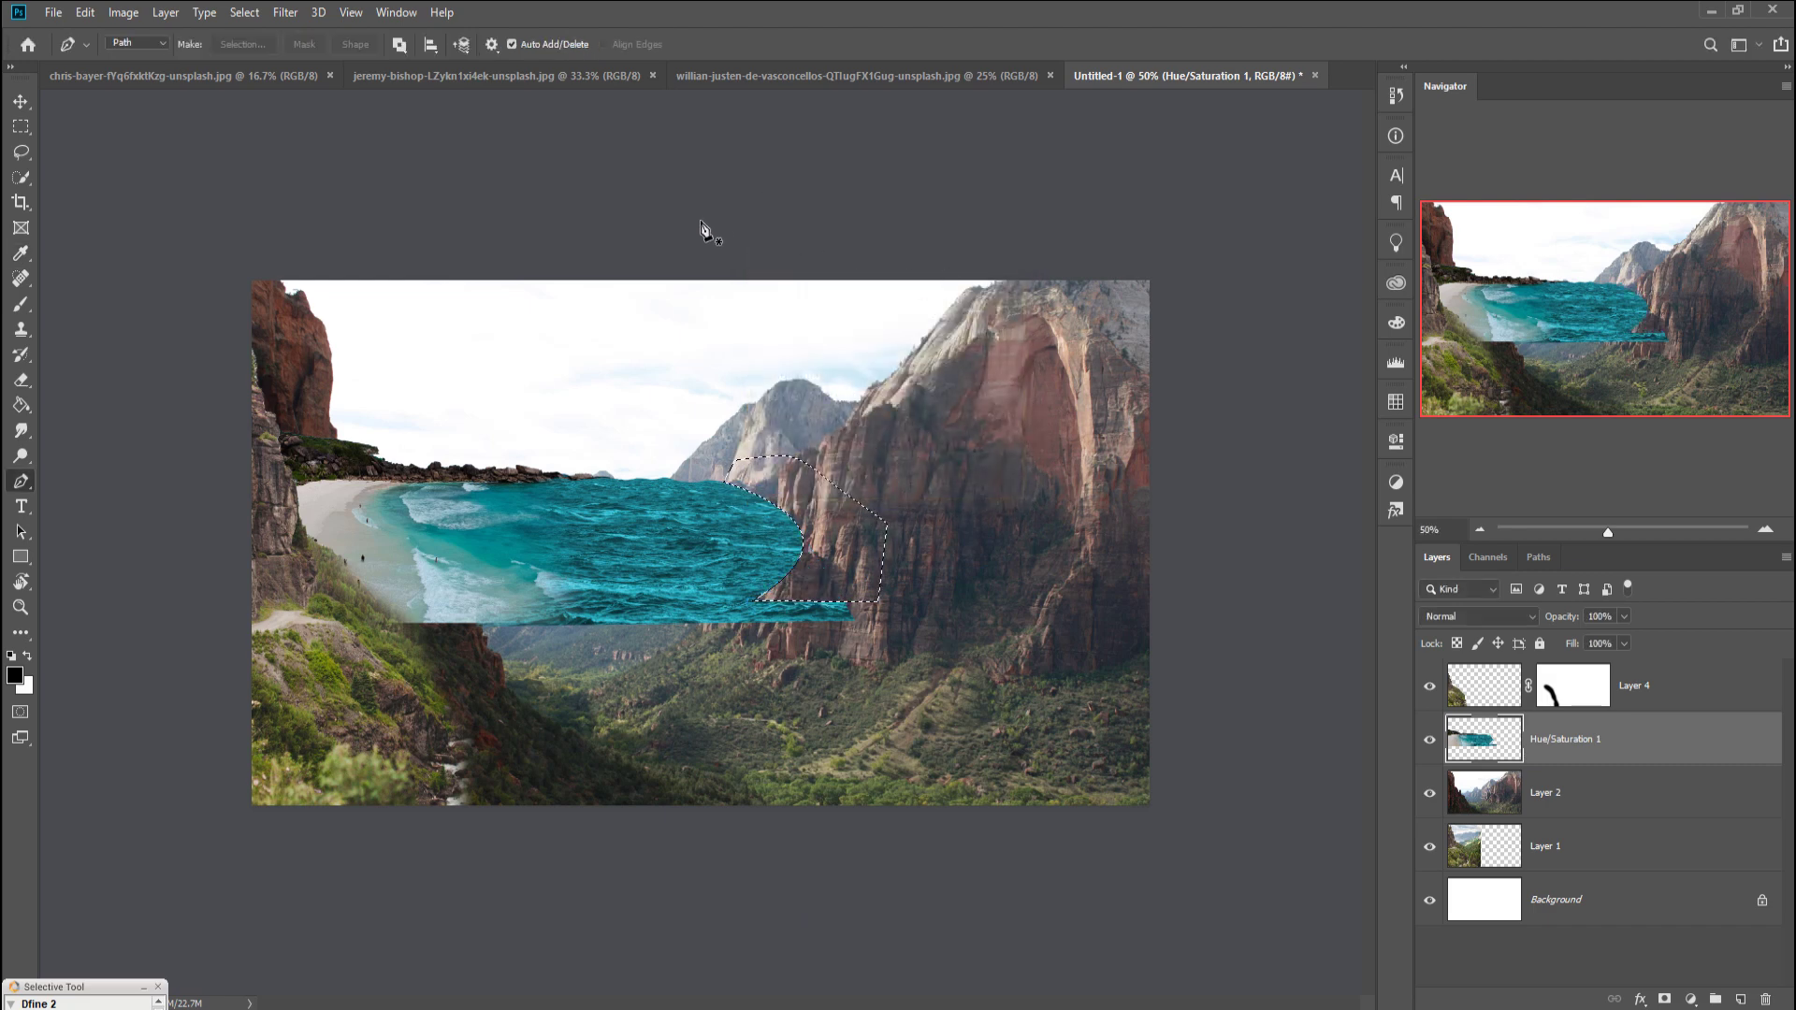
key("m")
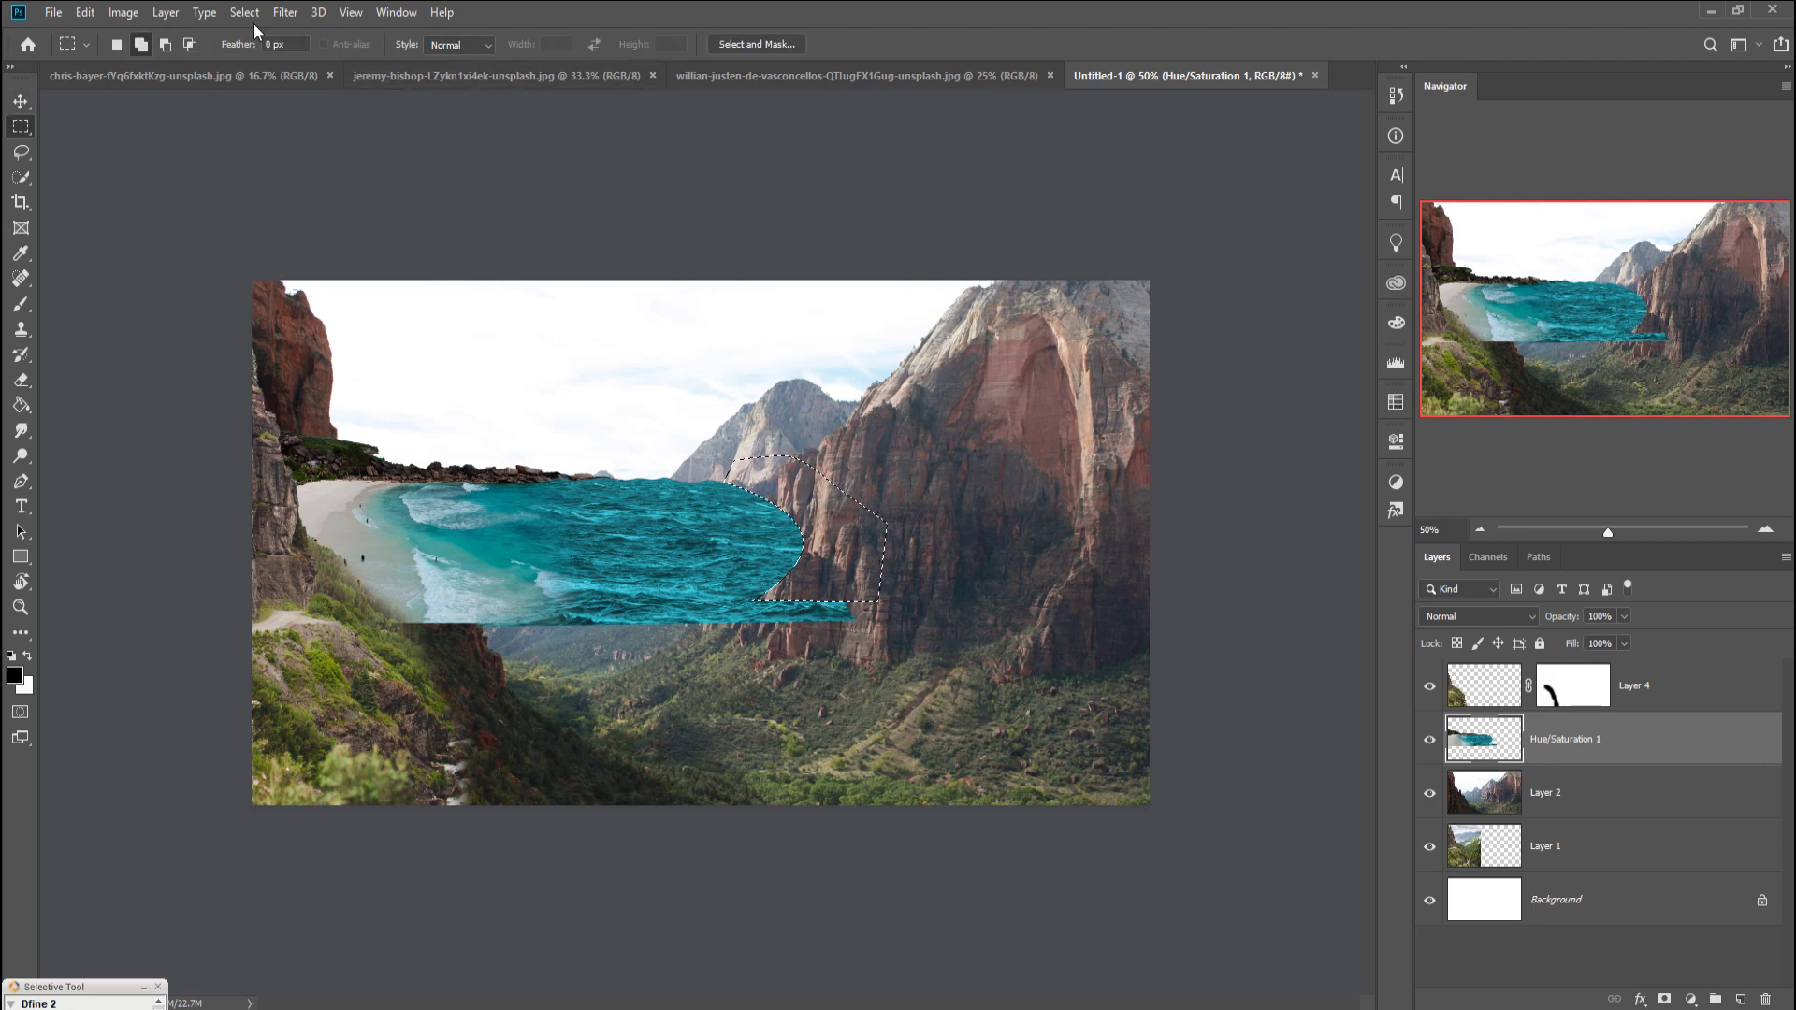
left_click(244, 12)
left_click(264, 58)
left_click(21, 101)
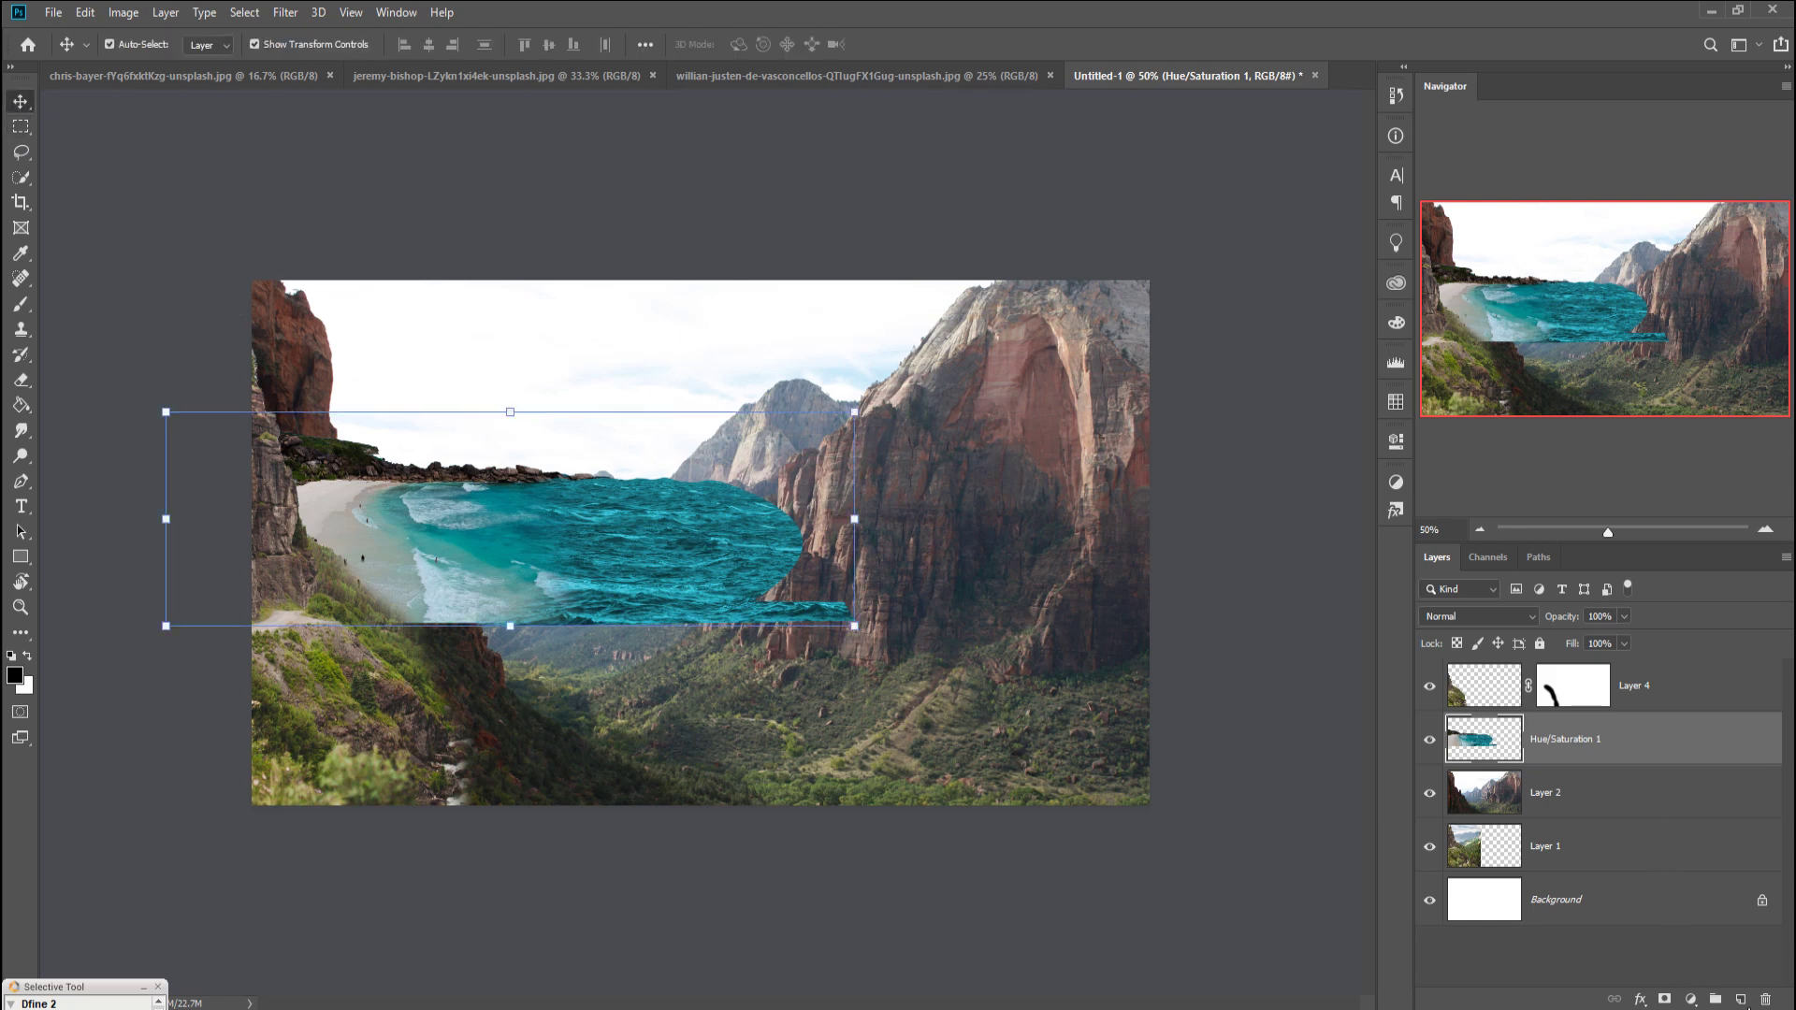
Step: Add an empty layer, then erase the leftover water strip under the cliff on Hue/Saturation 1
left_click(1740, 998)
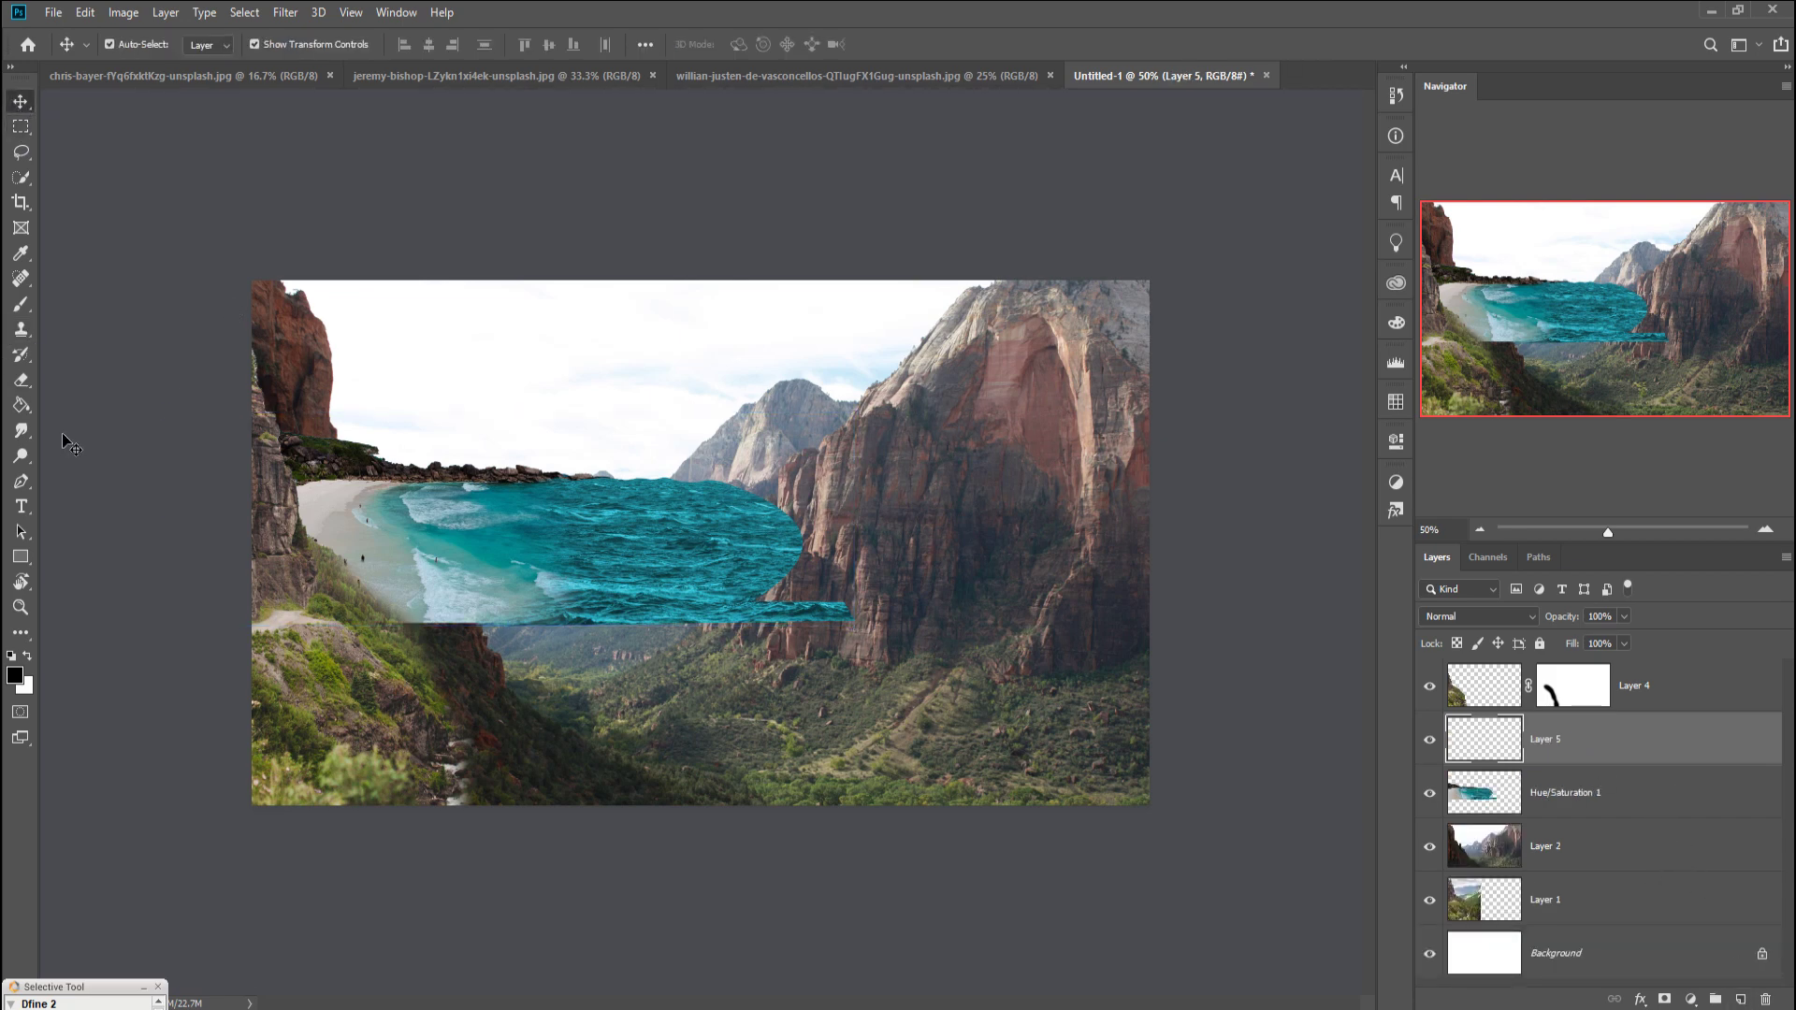
left_click(21, 151)
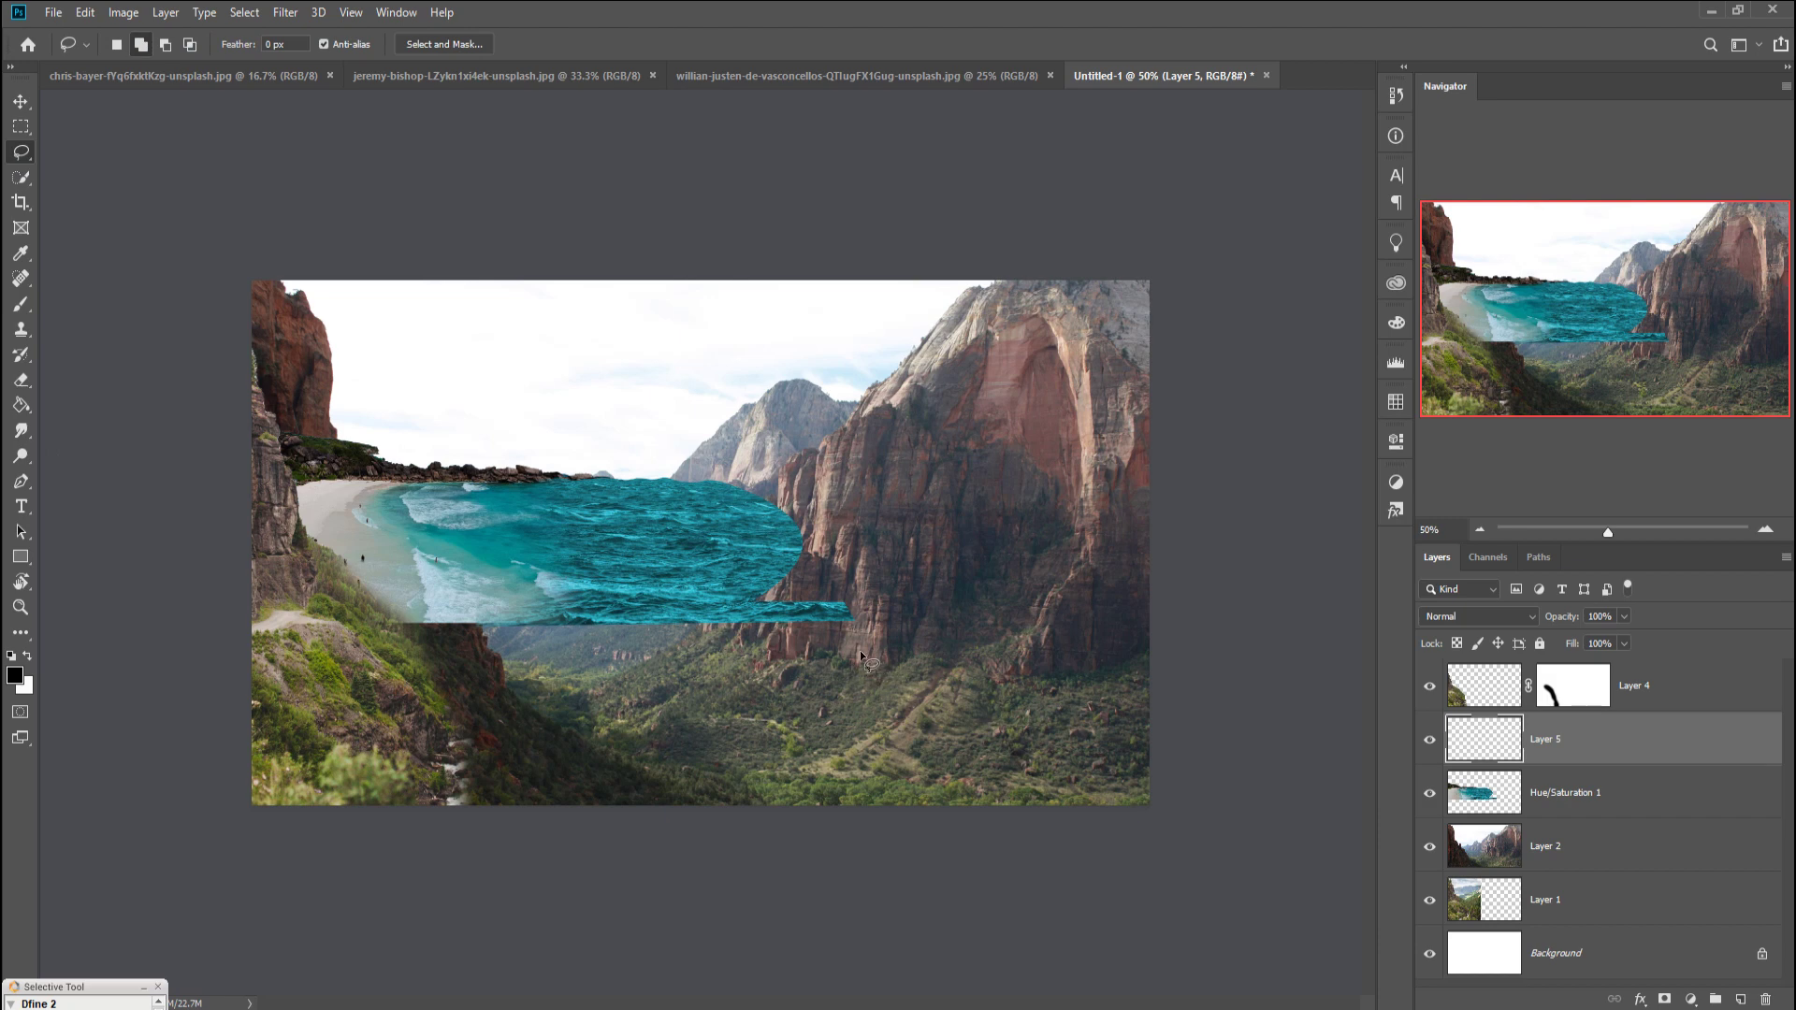
left_click(20, 101)
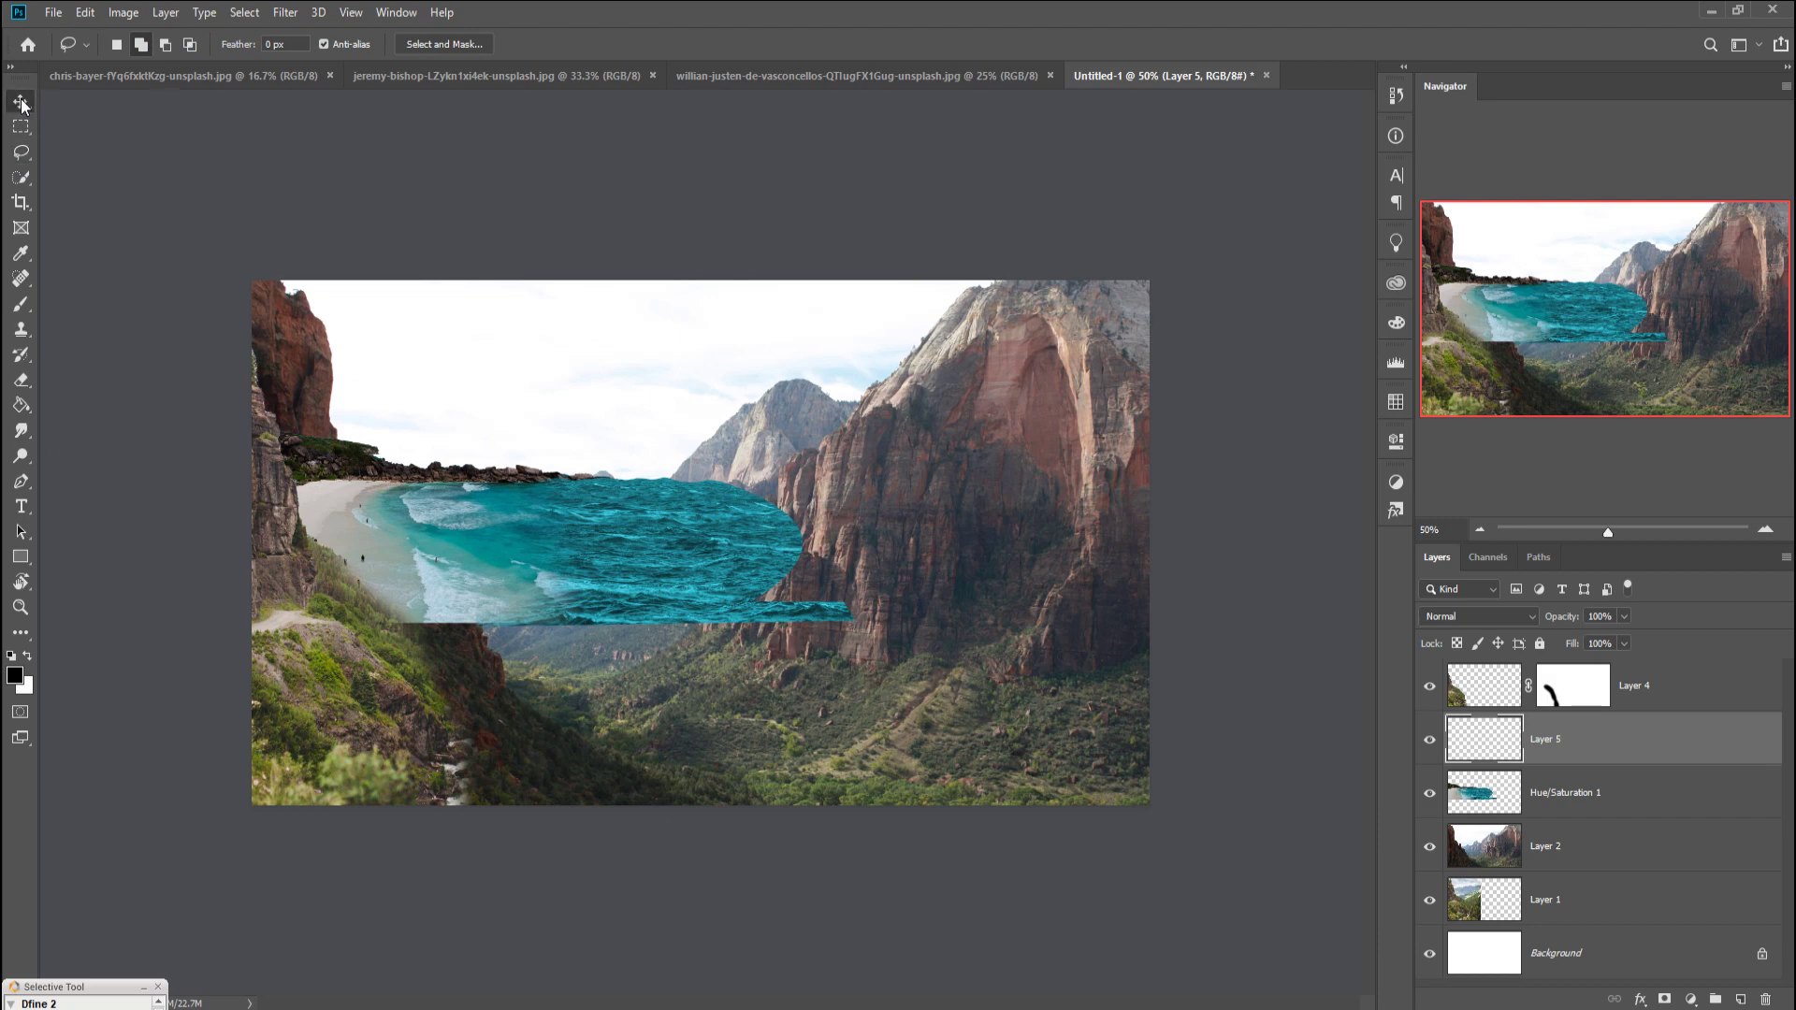
left_click(20, 380)
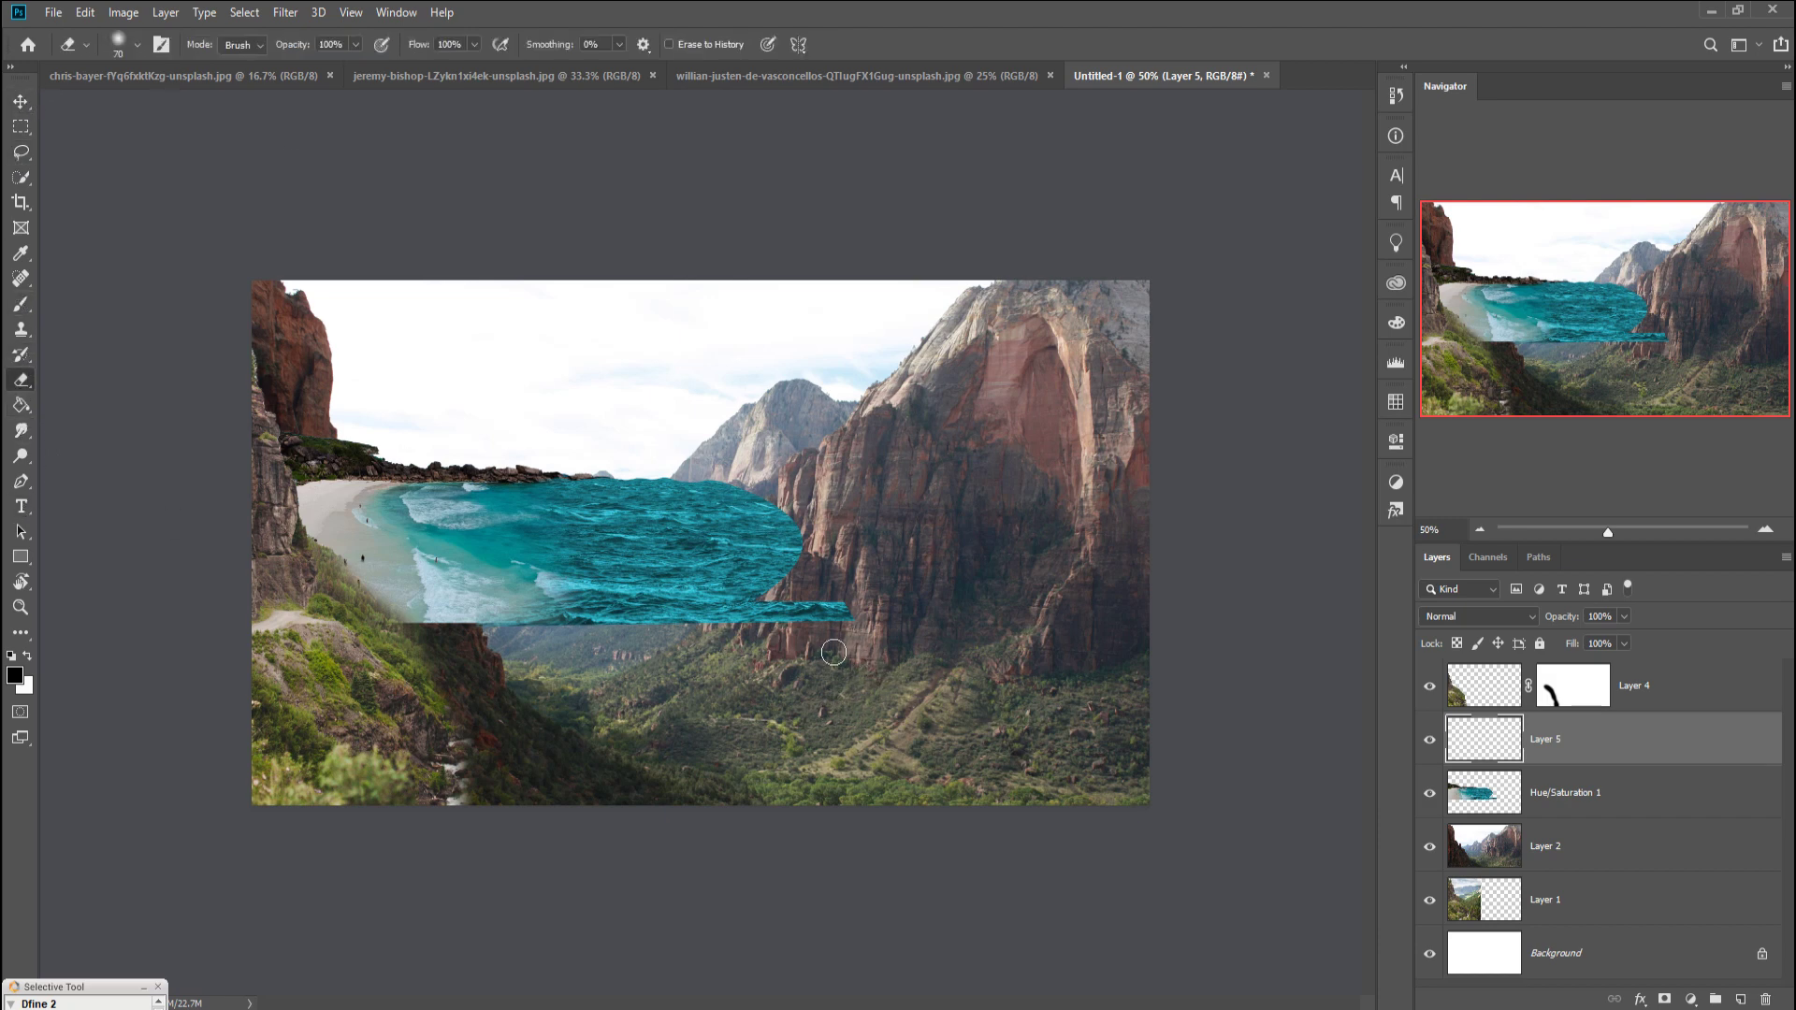
left_click(1506, 817)
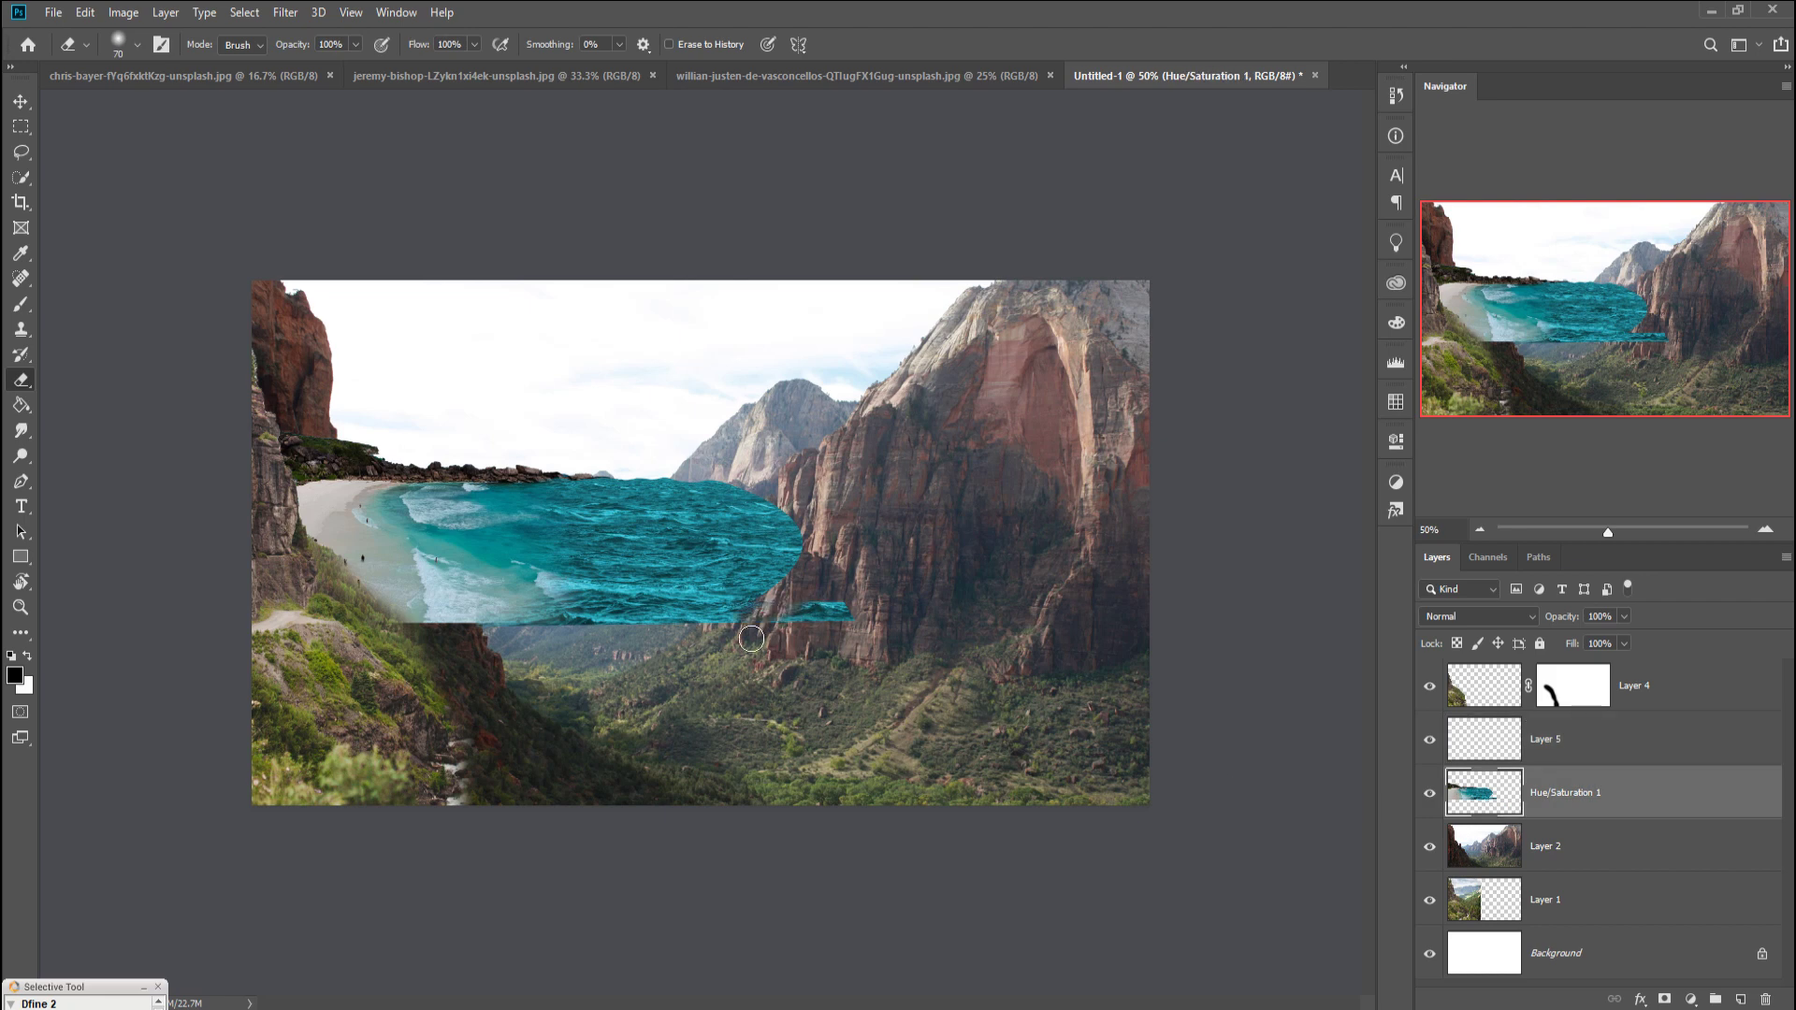
left_click_drag(785, 624, 796, 637)
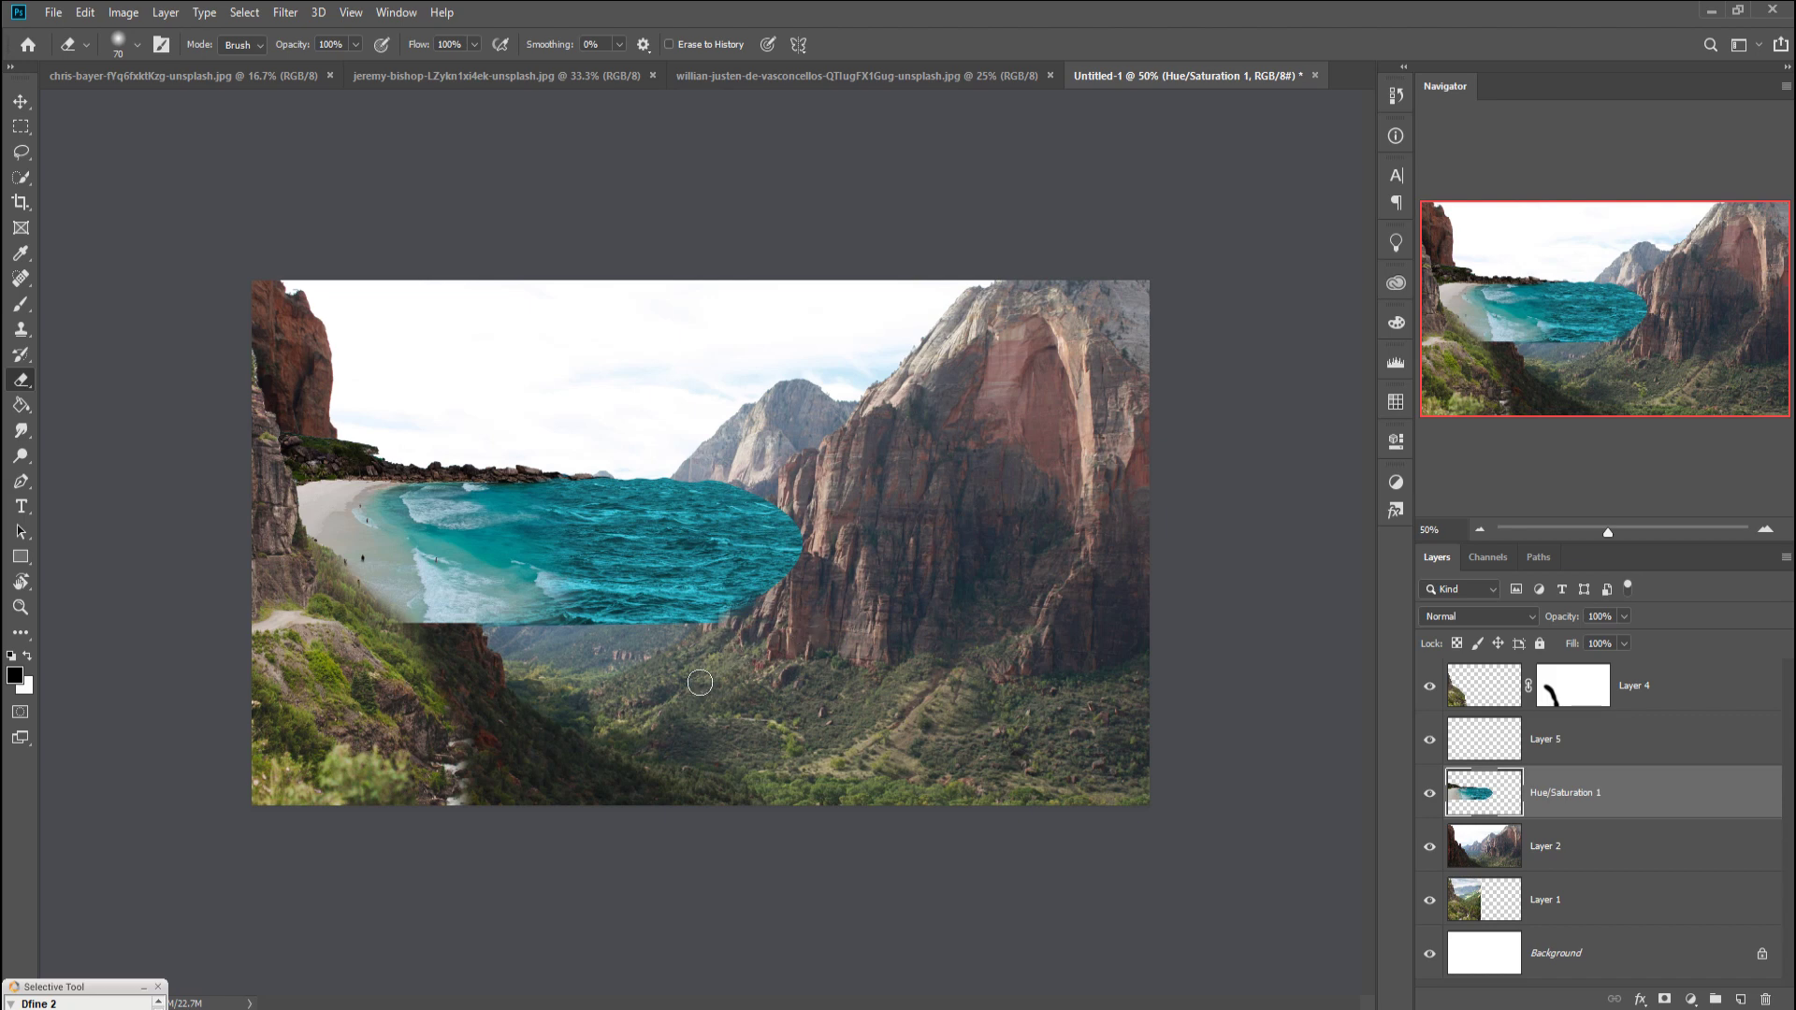
left_click(11, 105)
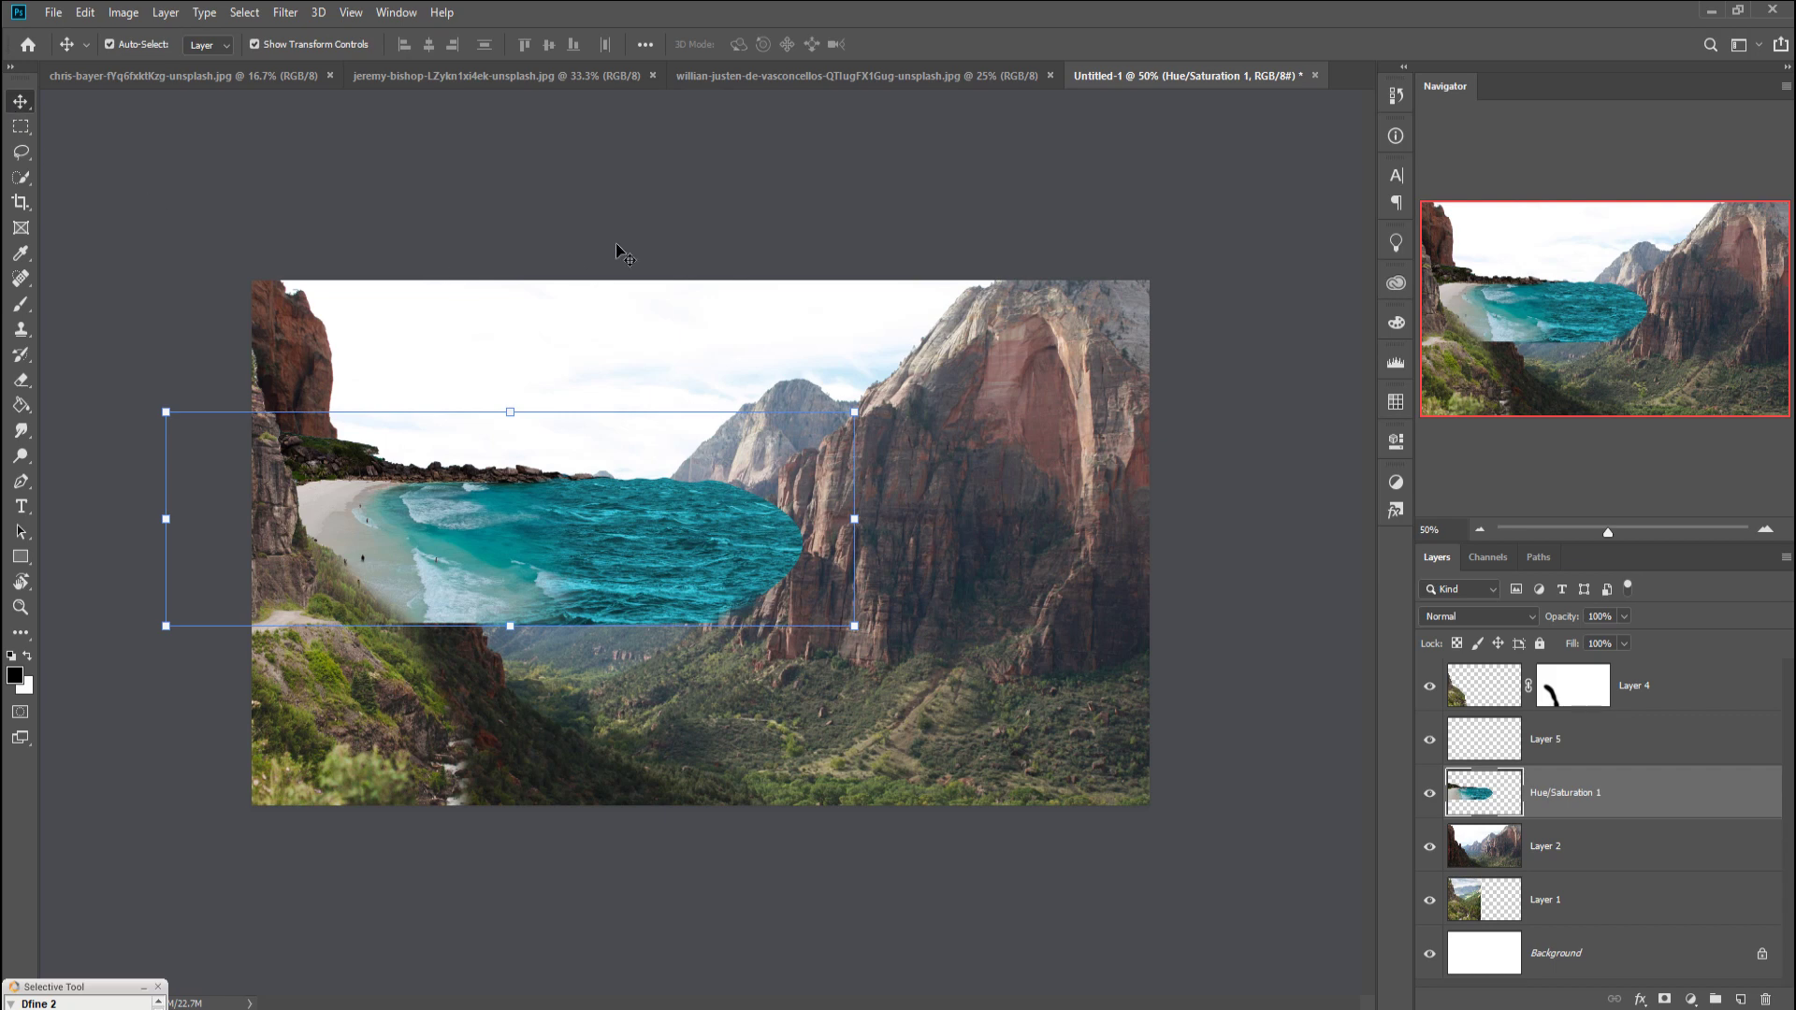
Step: Create Layer 6 above Layer 2 and polygon-lasso the valley from the sea down to the canvas bottom
left_click(1683, 868)
key("ctrl+shift+alt+n")
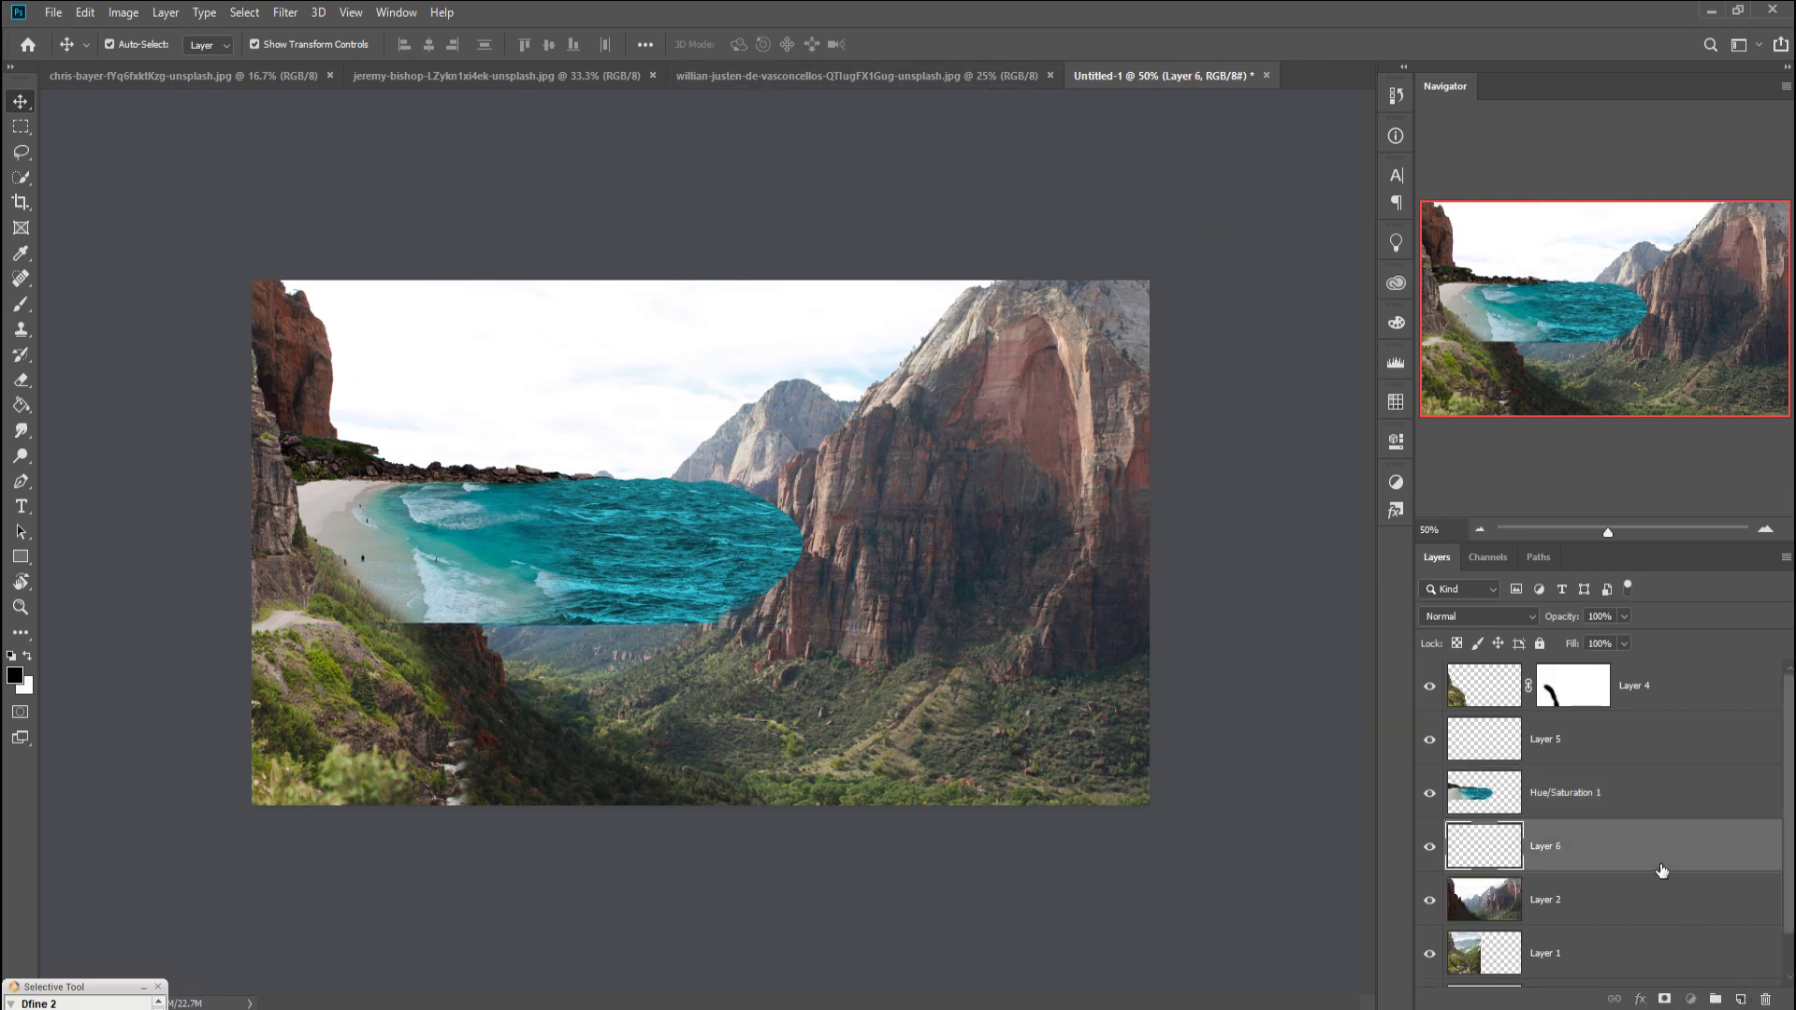
left_click(22, 154)
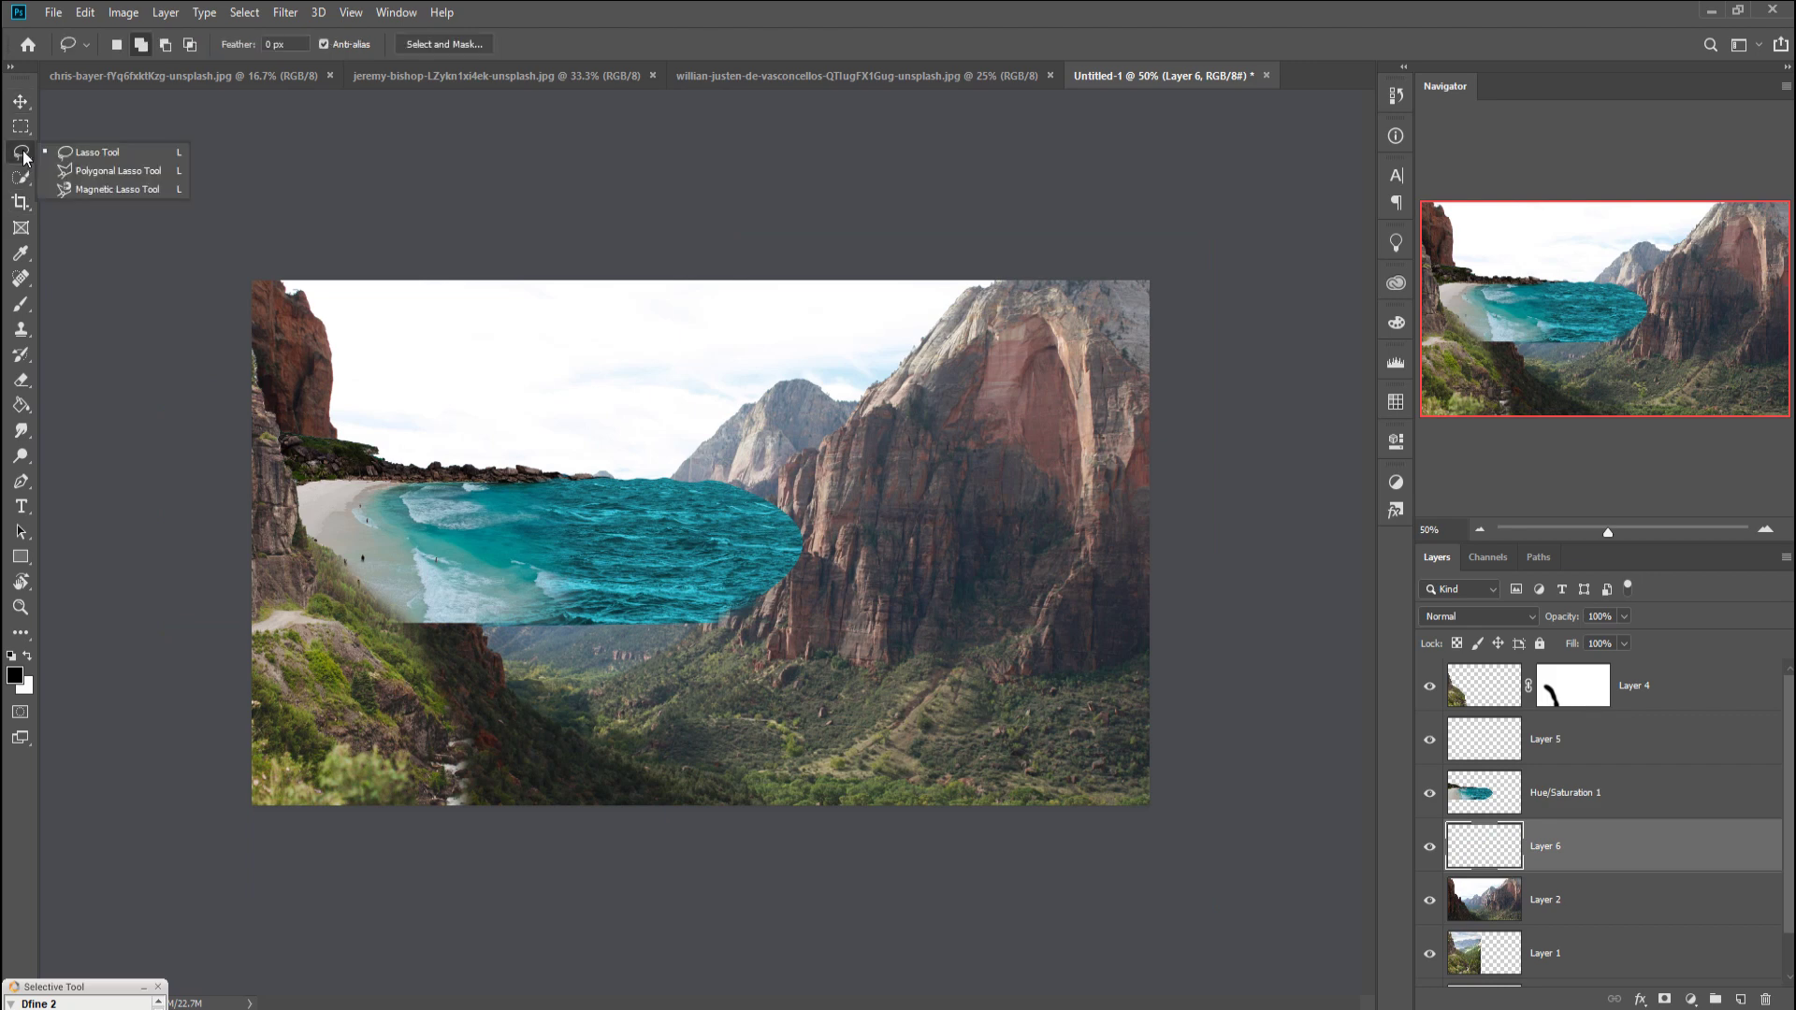
left_click(78, 174)
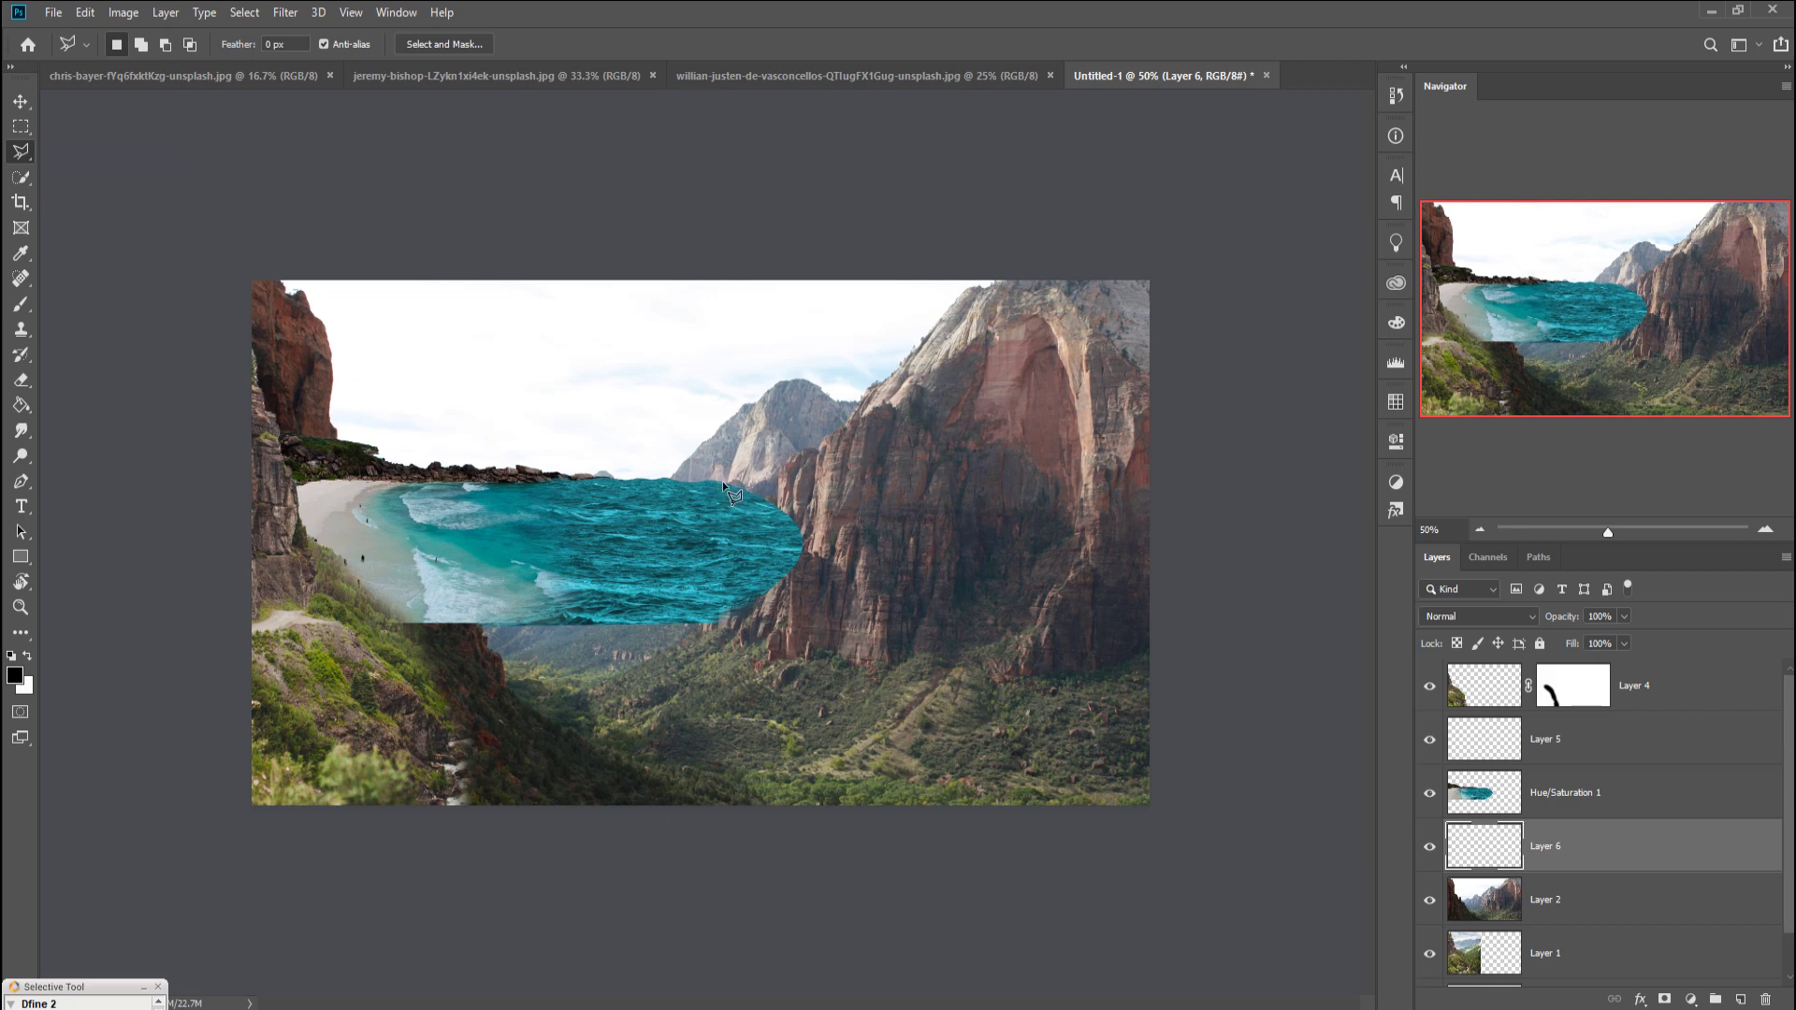
left_click(803, 545)
left_click(808, 810)
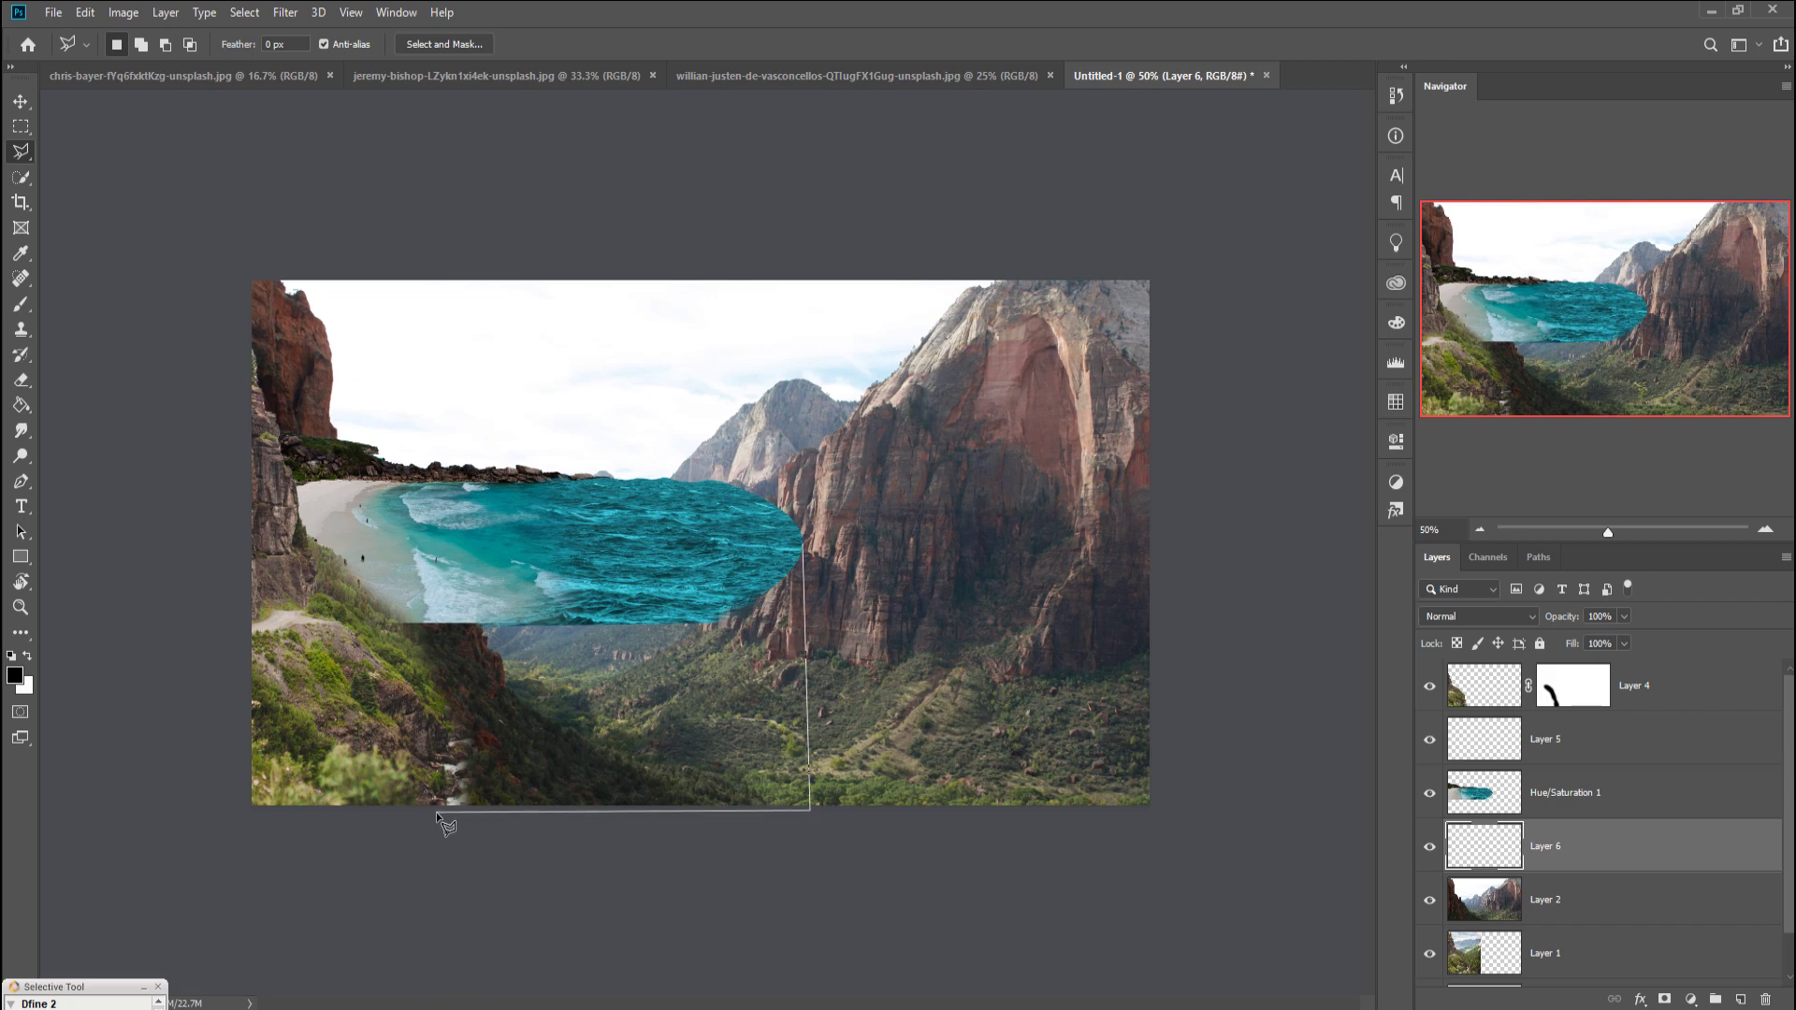
left_click(436, 811)
left_click(319, 812)
left_click(346, 576)
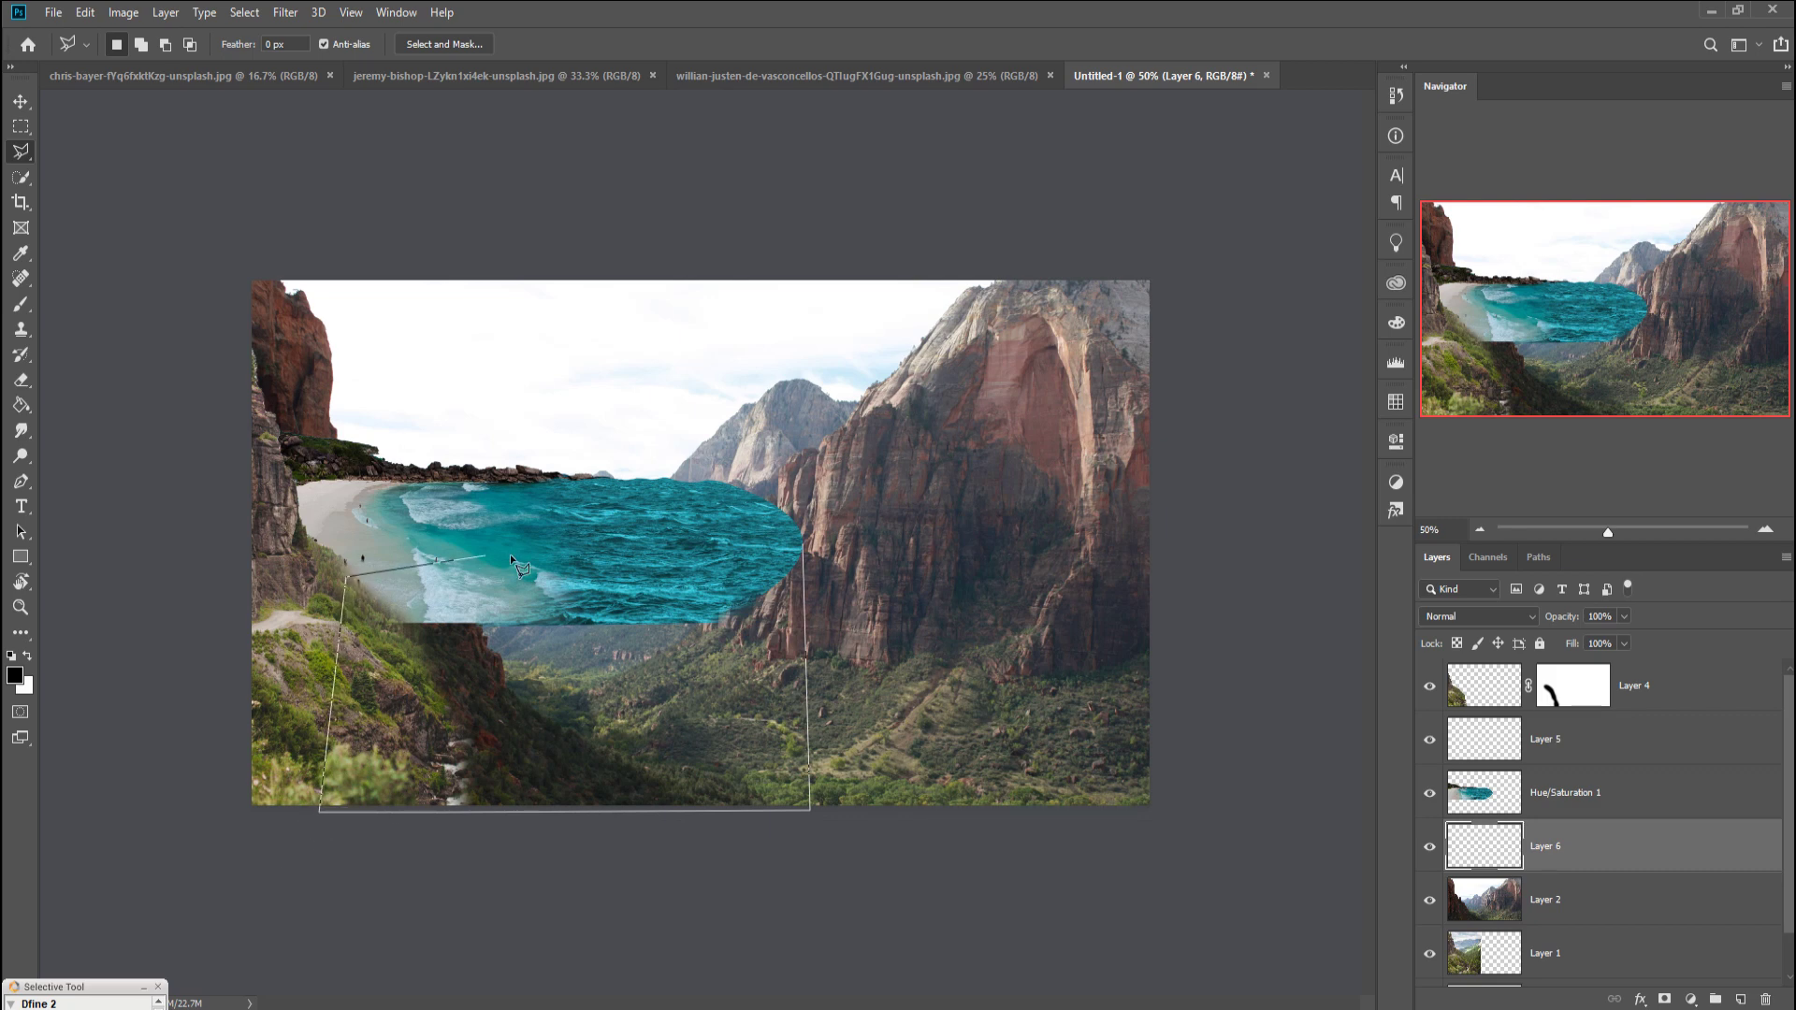
left_click(803, 548)
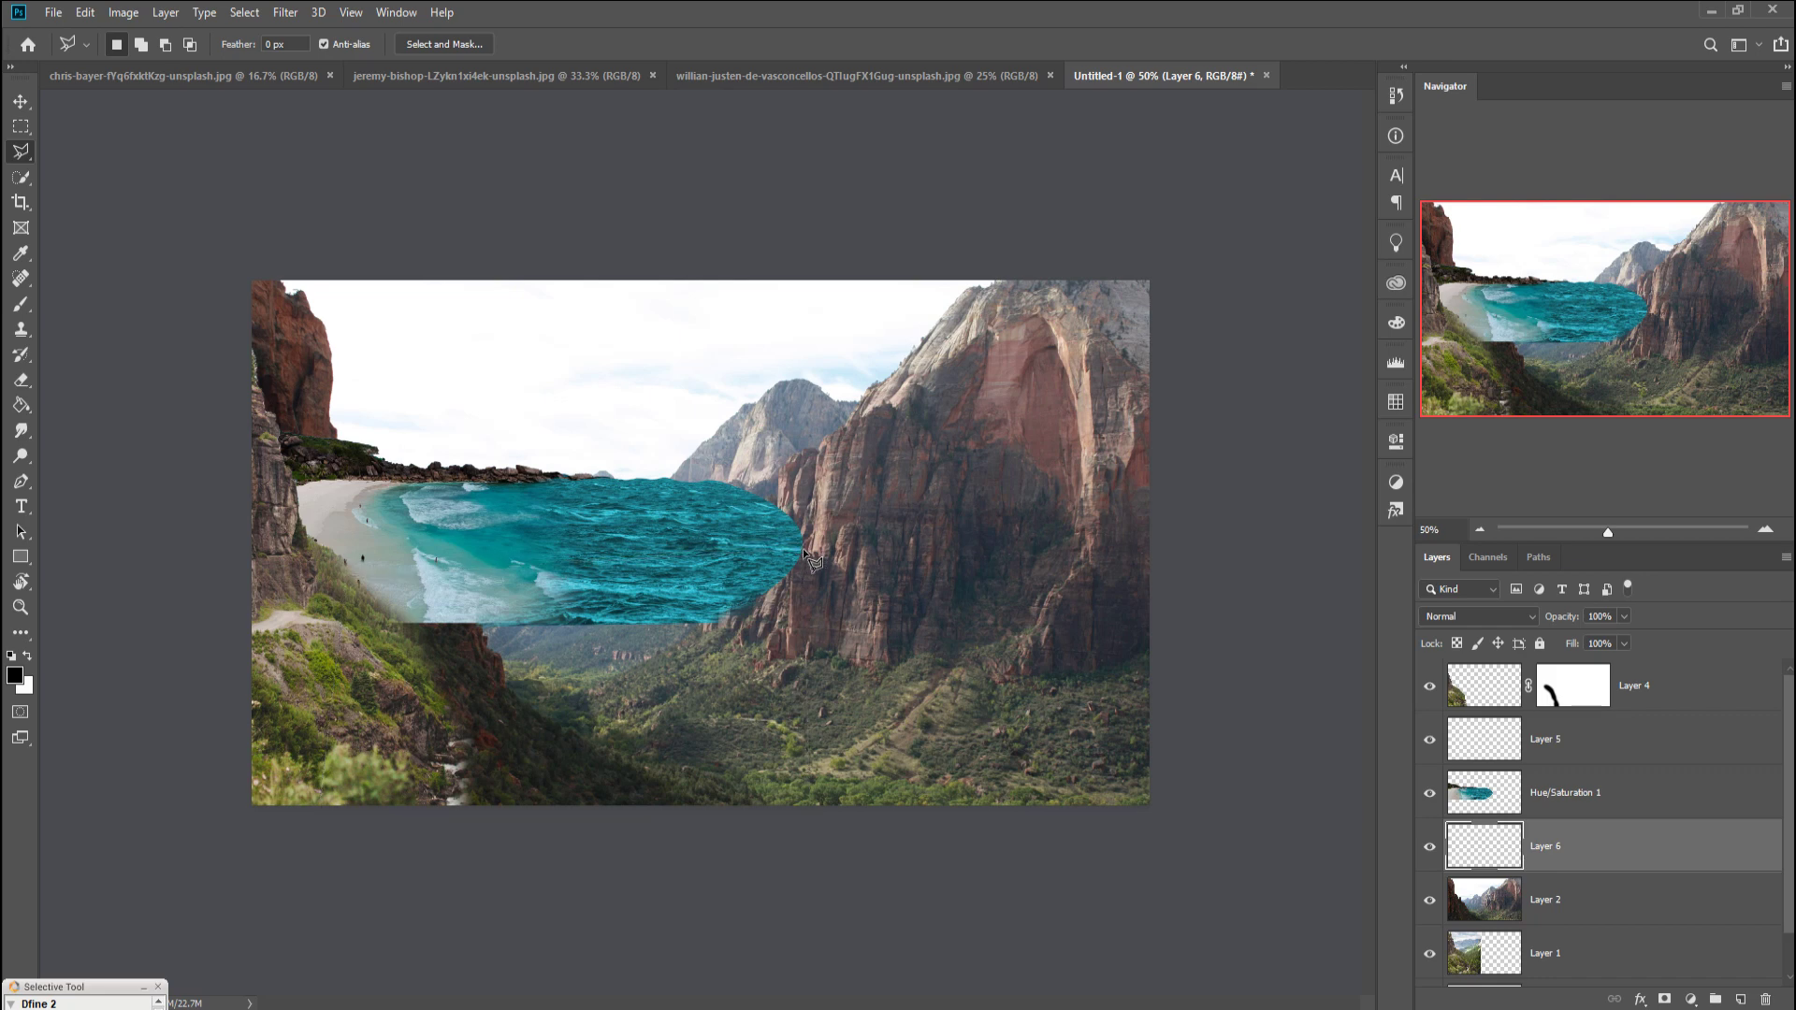
Step: Fill the lassoed area with a new Solid Color fill layer
left_click(1665, 999)
key("ctrl+z")
left_click(1690, 999)
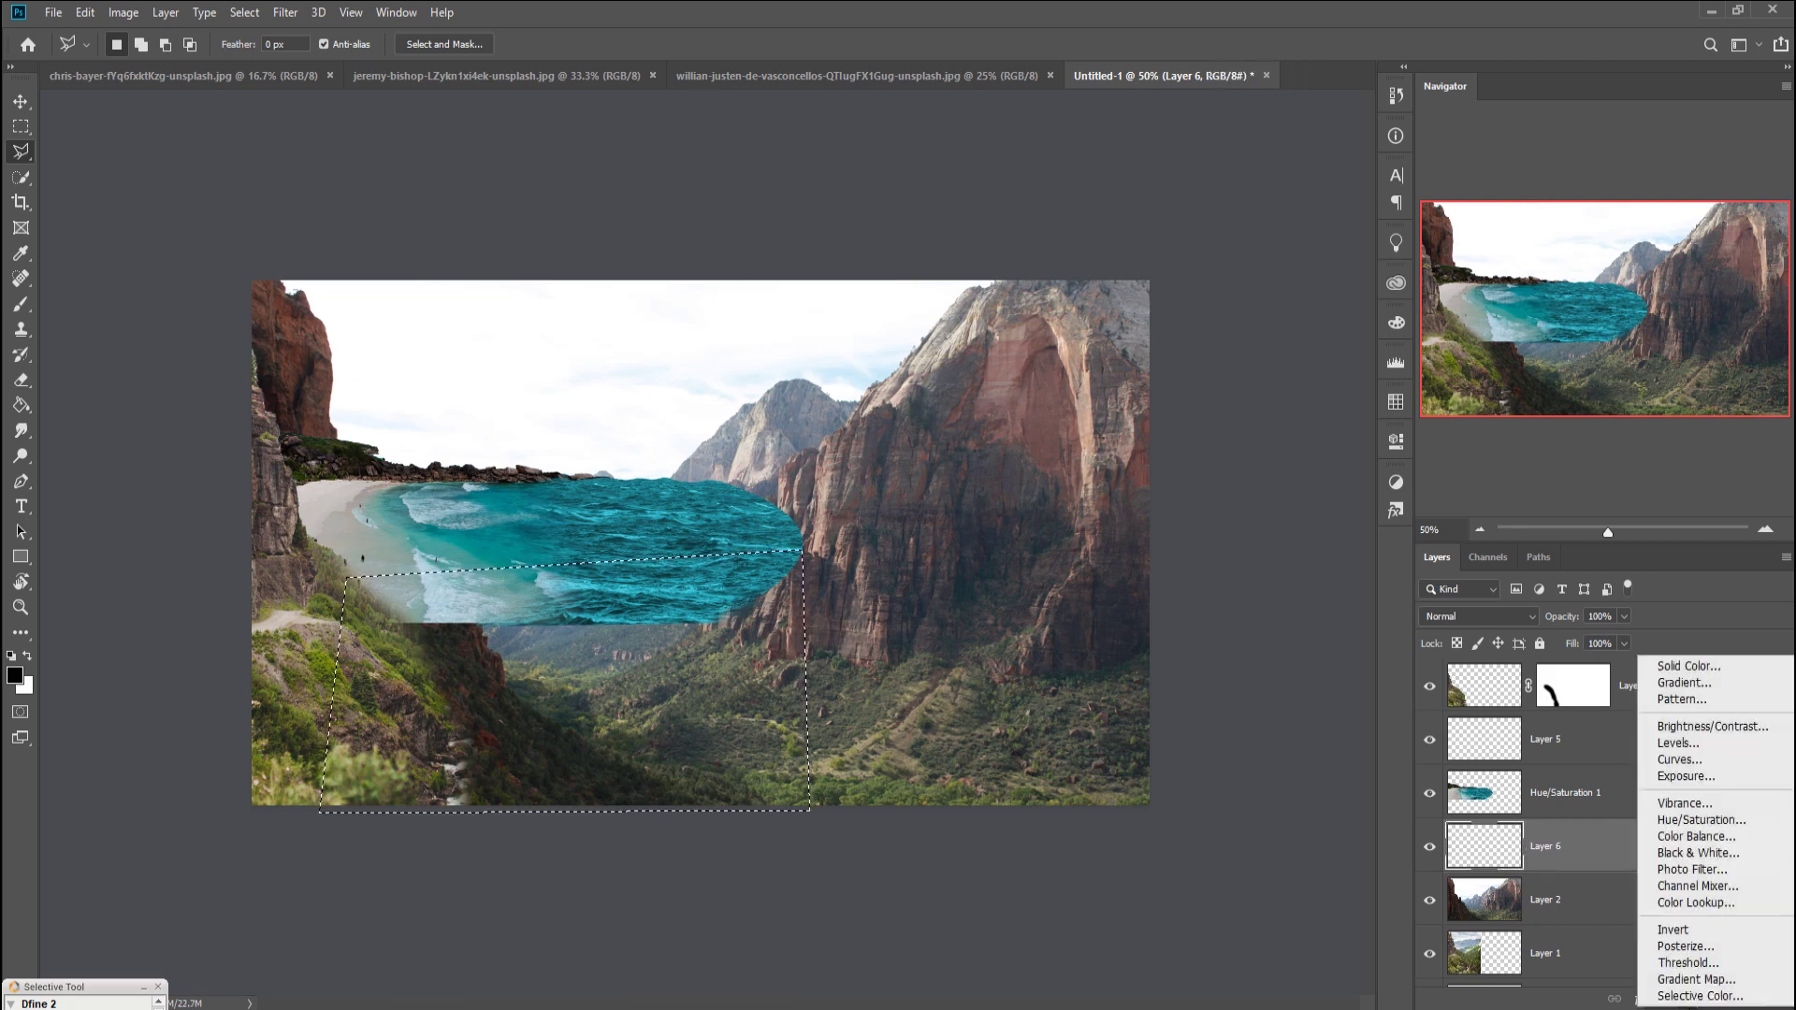
left_click(1691, 666)
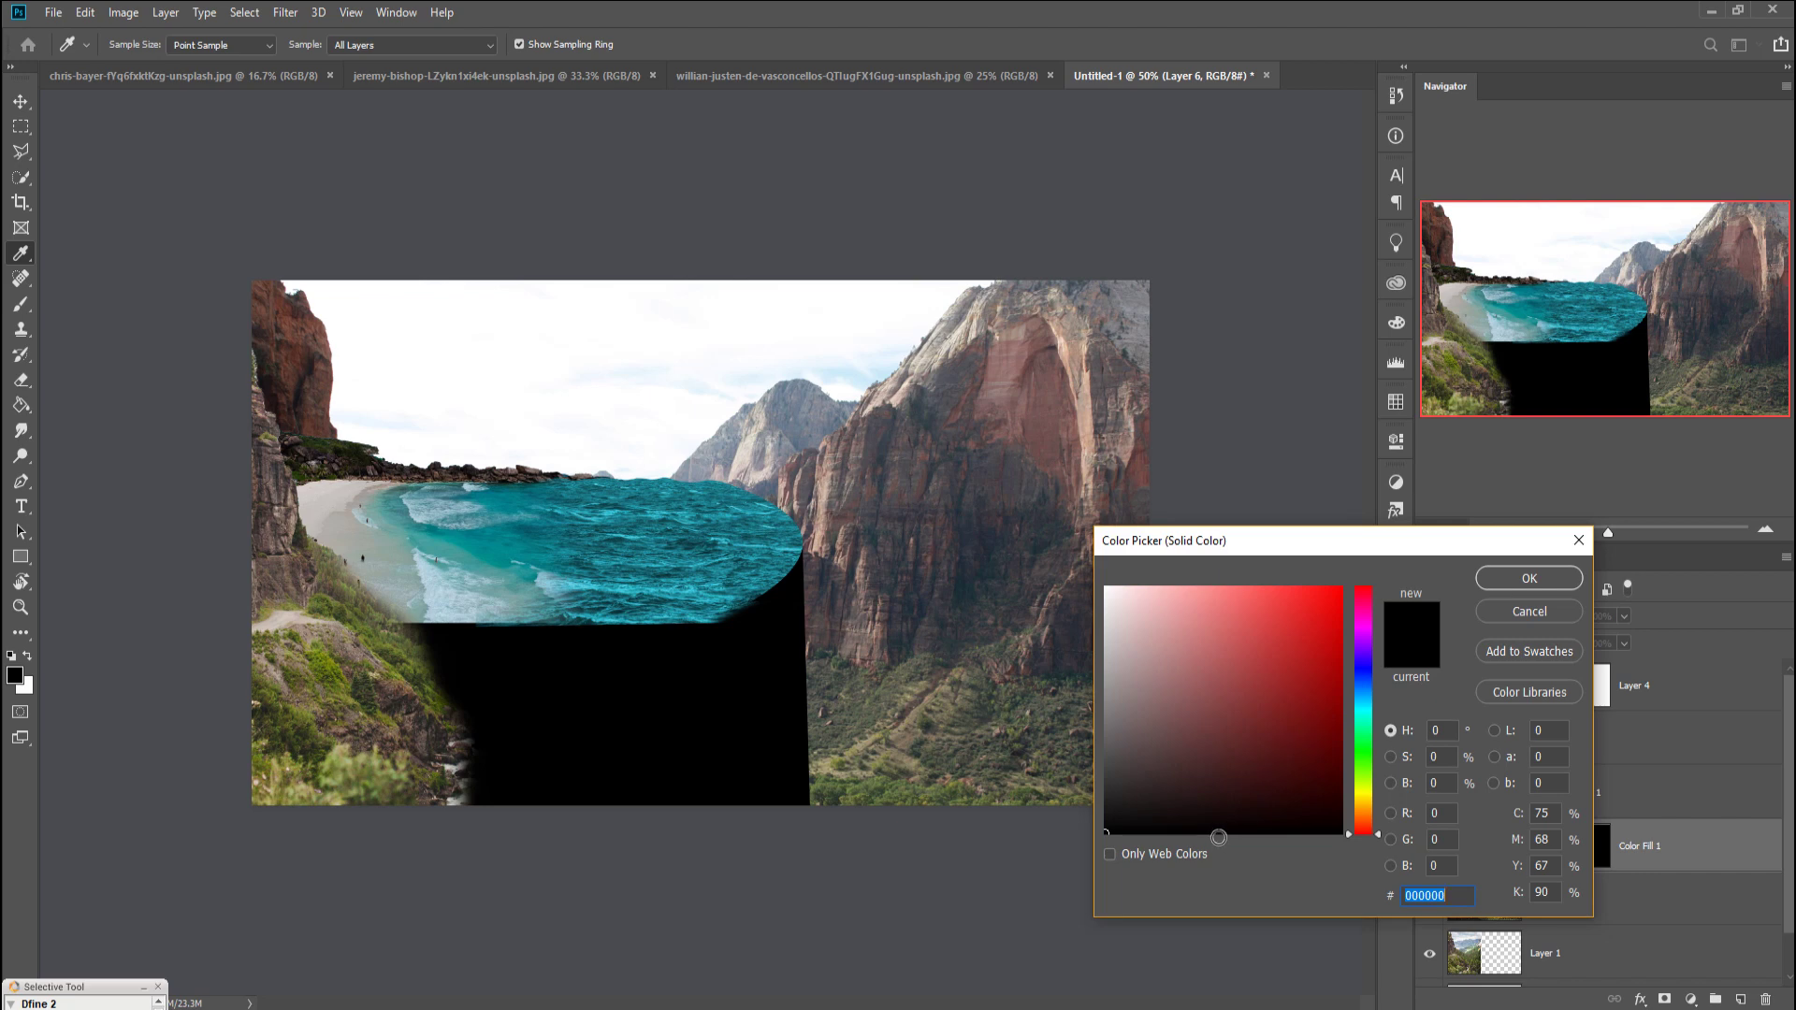
Step: Set Color Fill 1's colour to dark teal #064f59
left_click(698, 567)
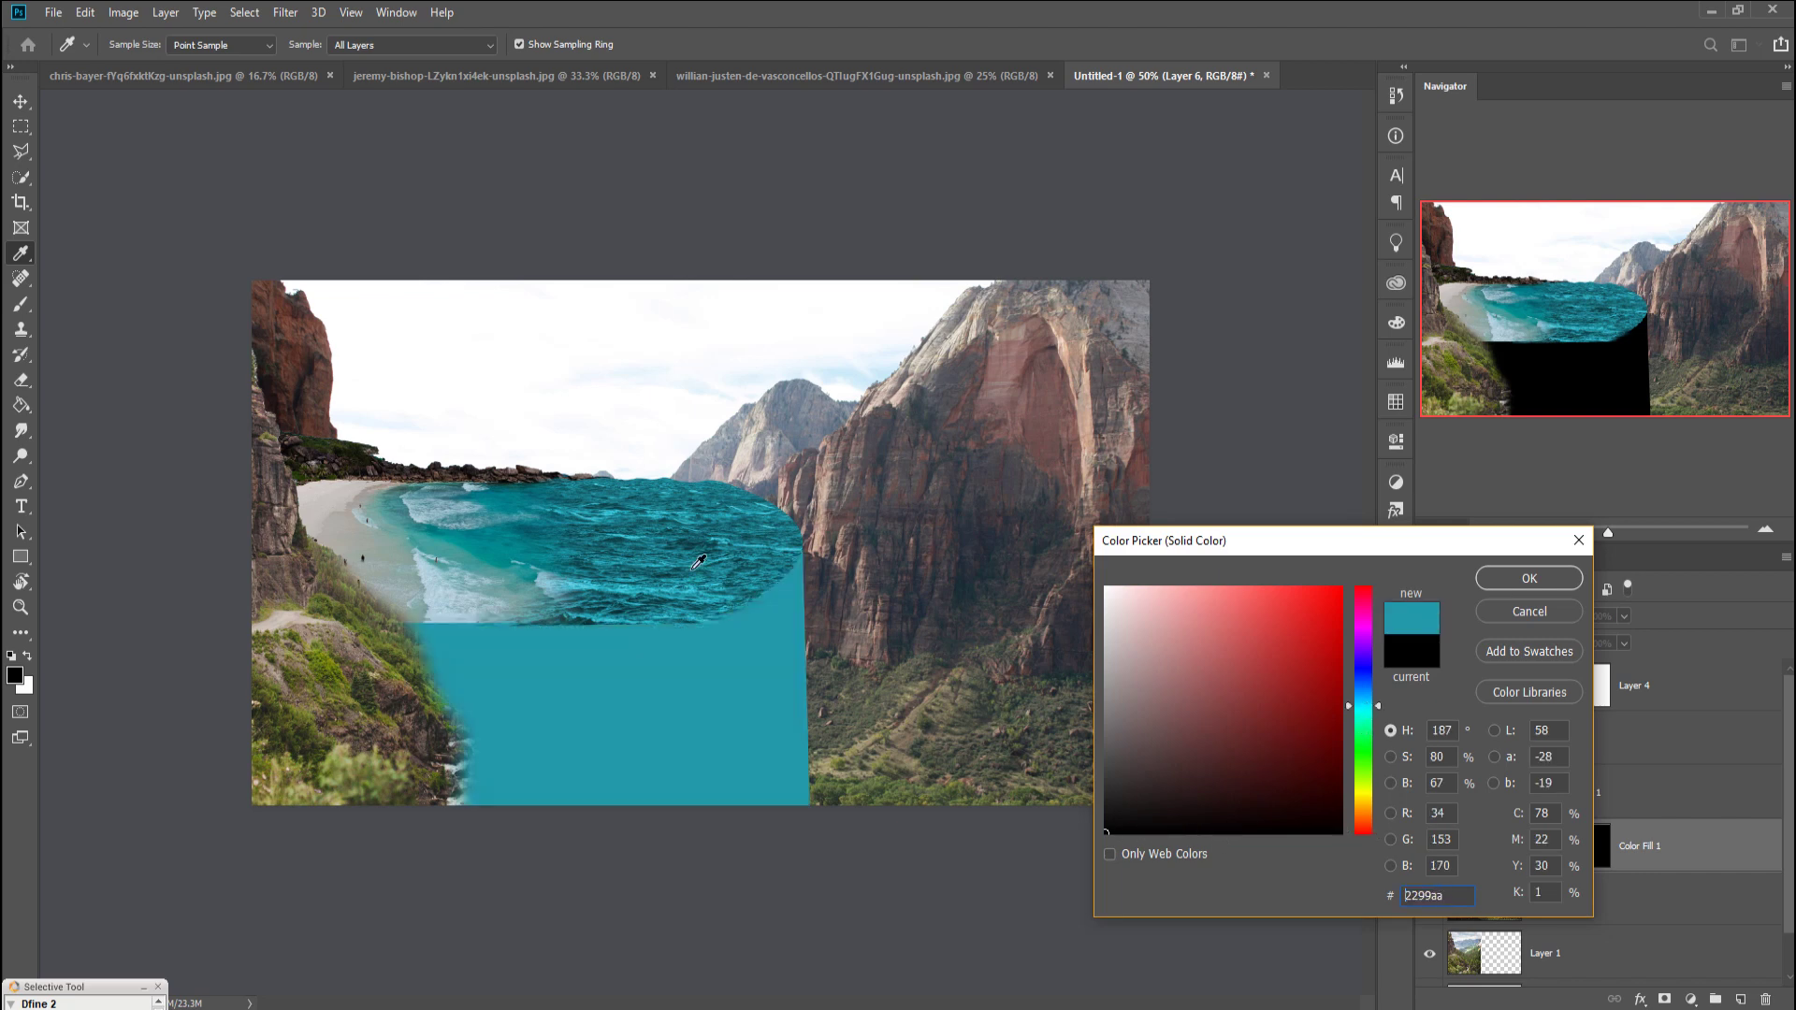
left_click(1327, 771)
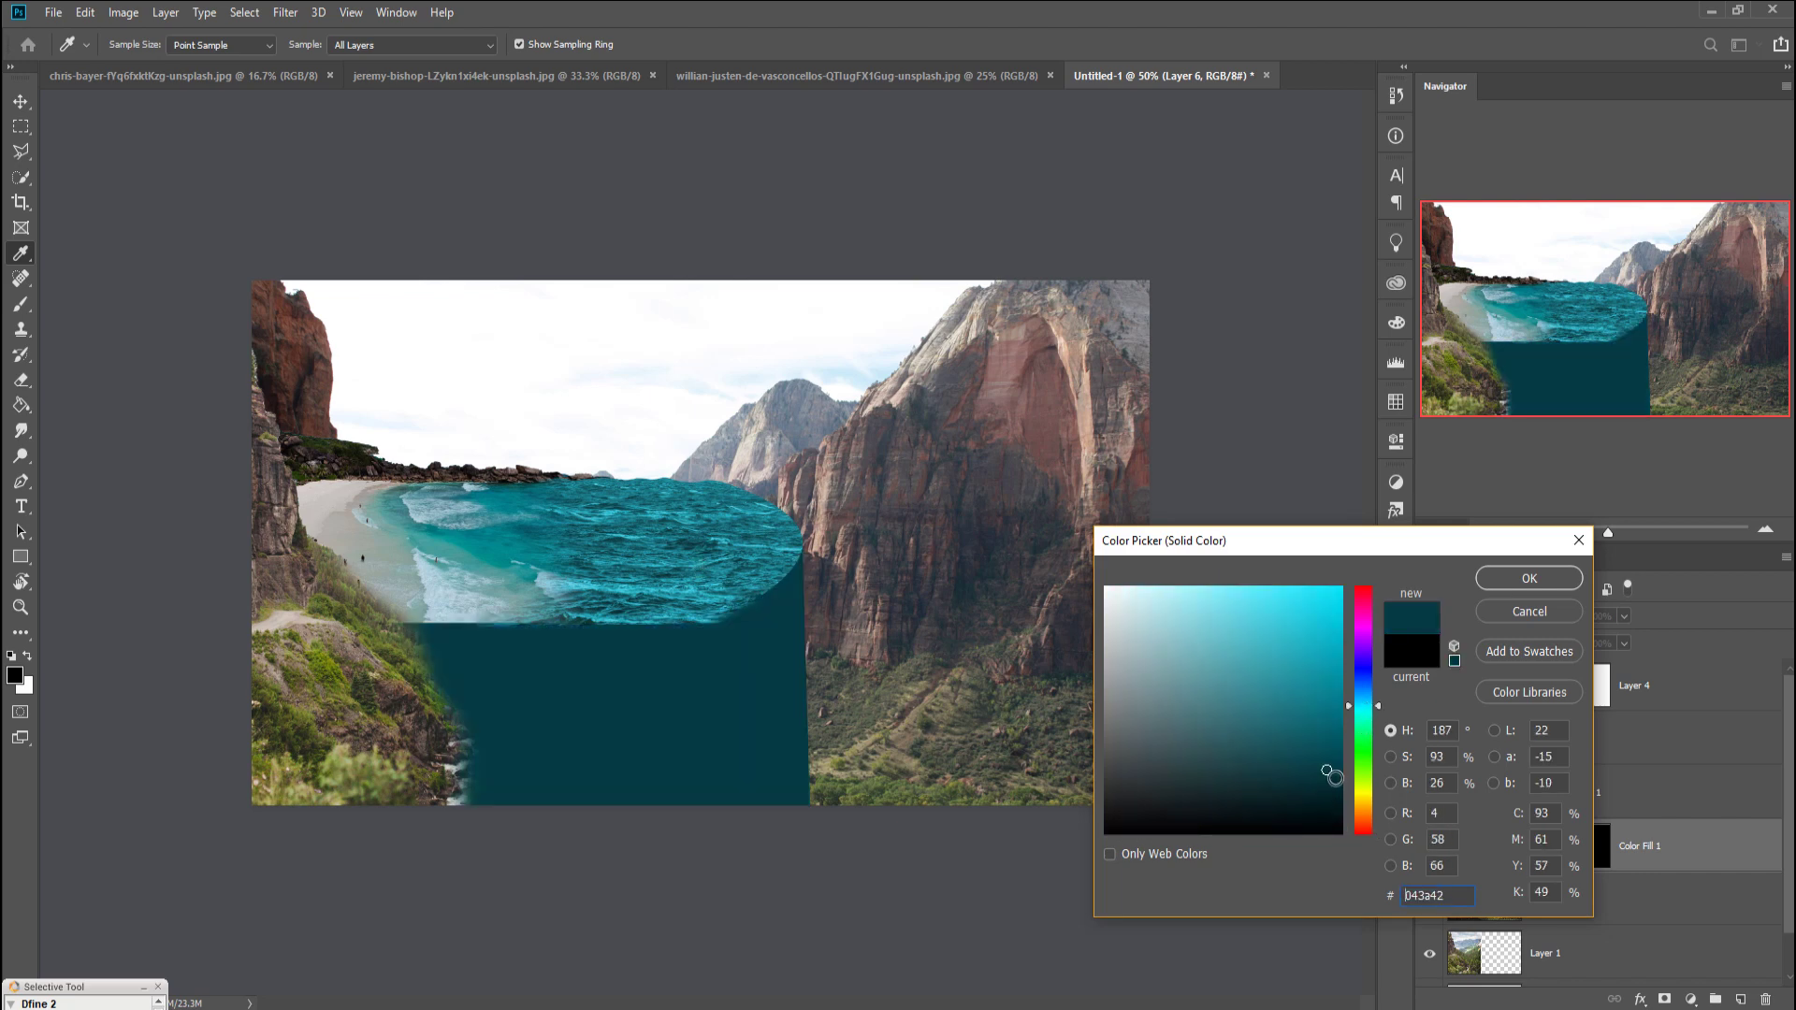
left_click(1326, 749)
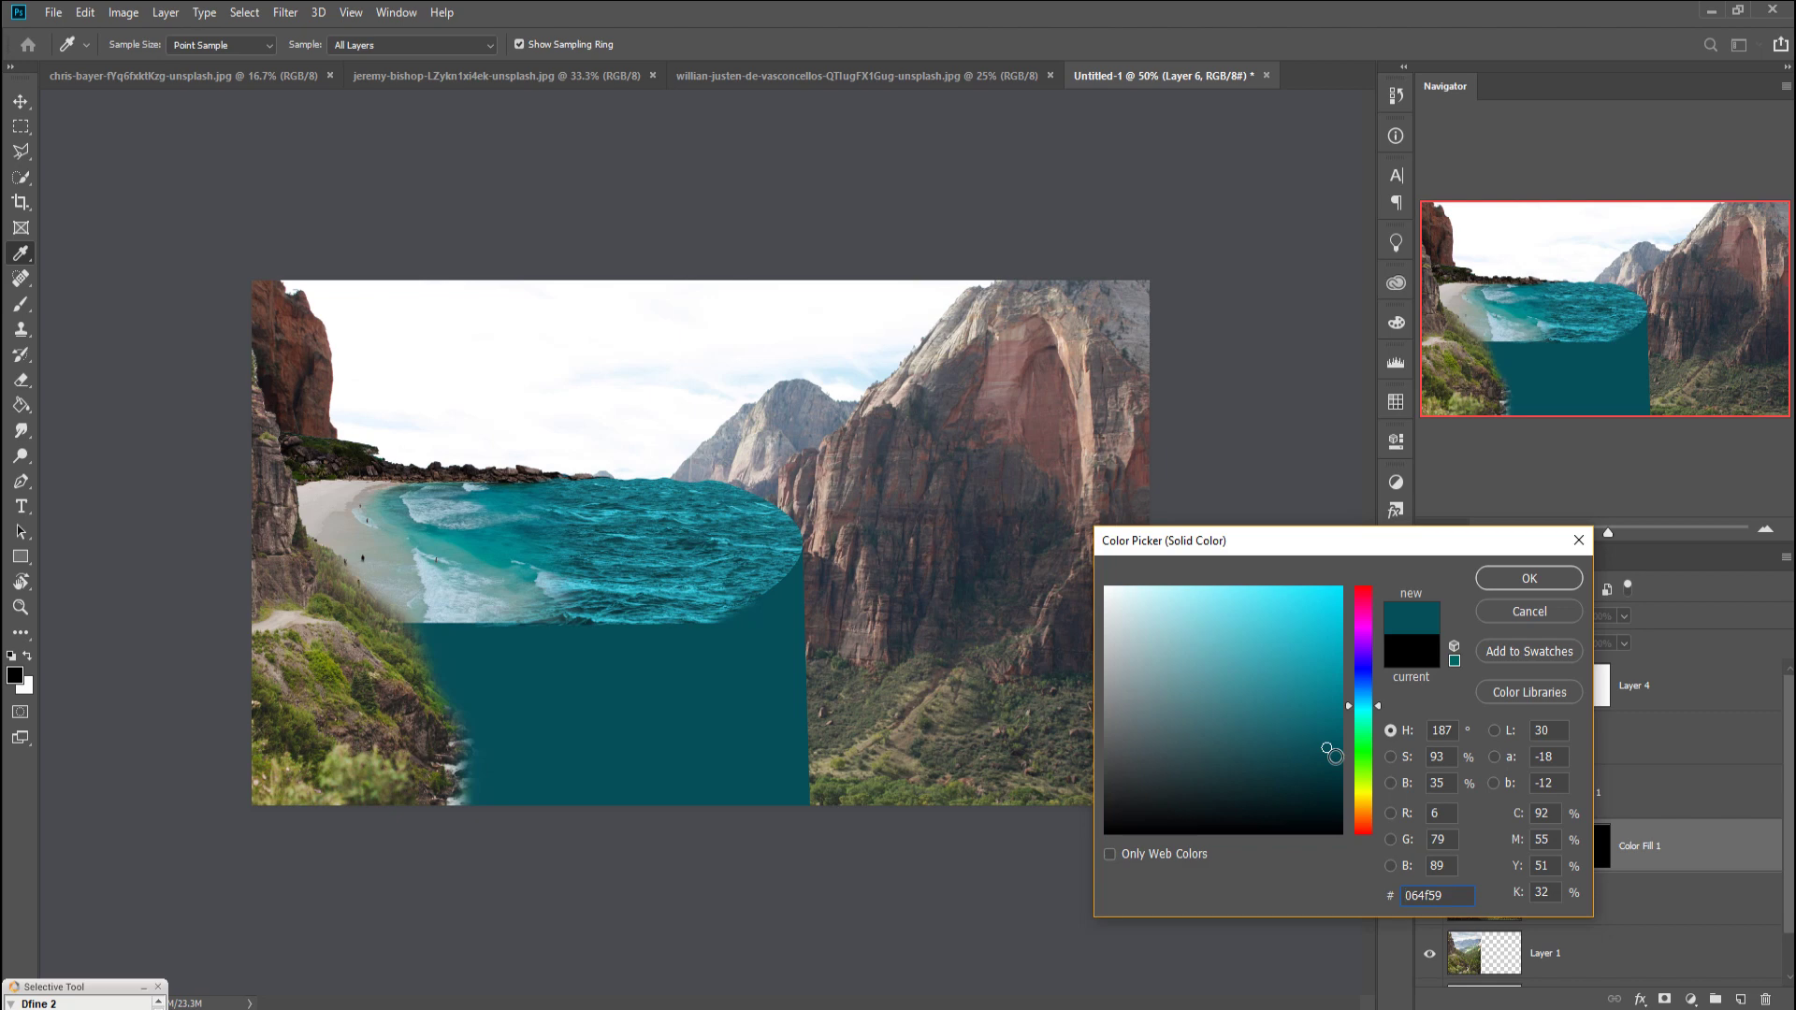
left_click(1538, 578)
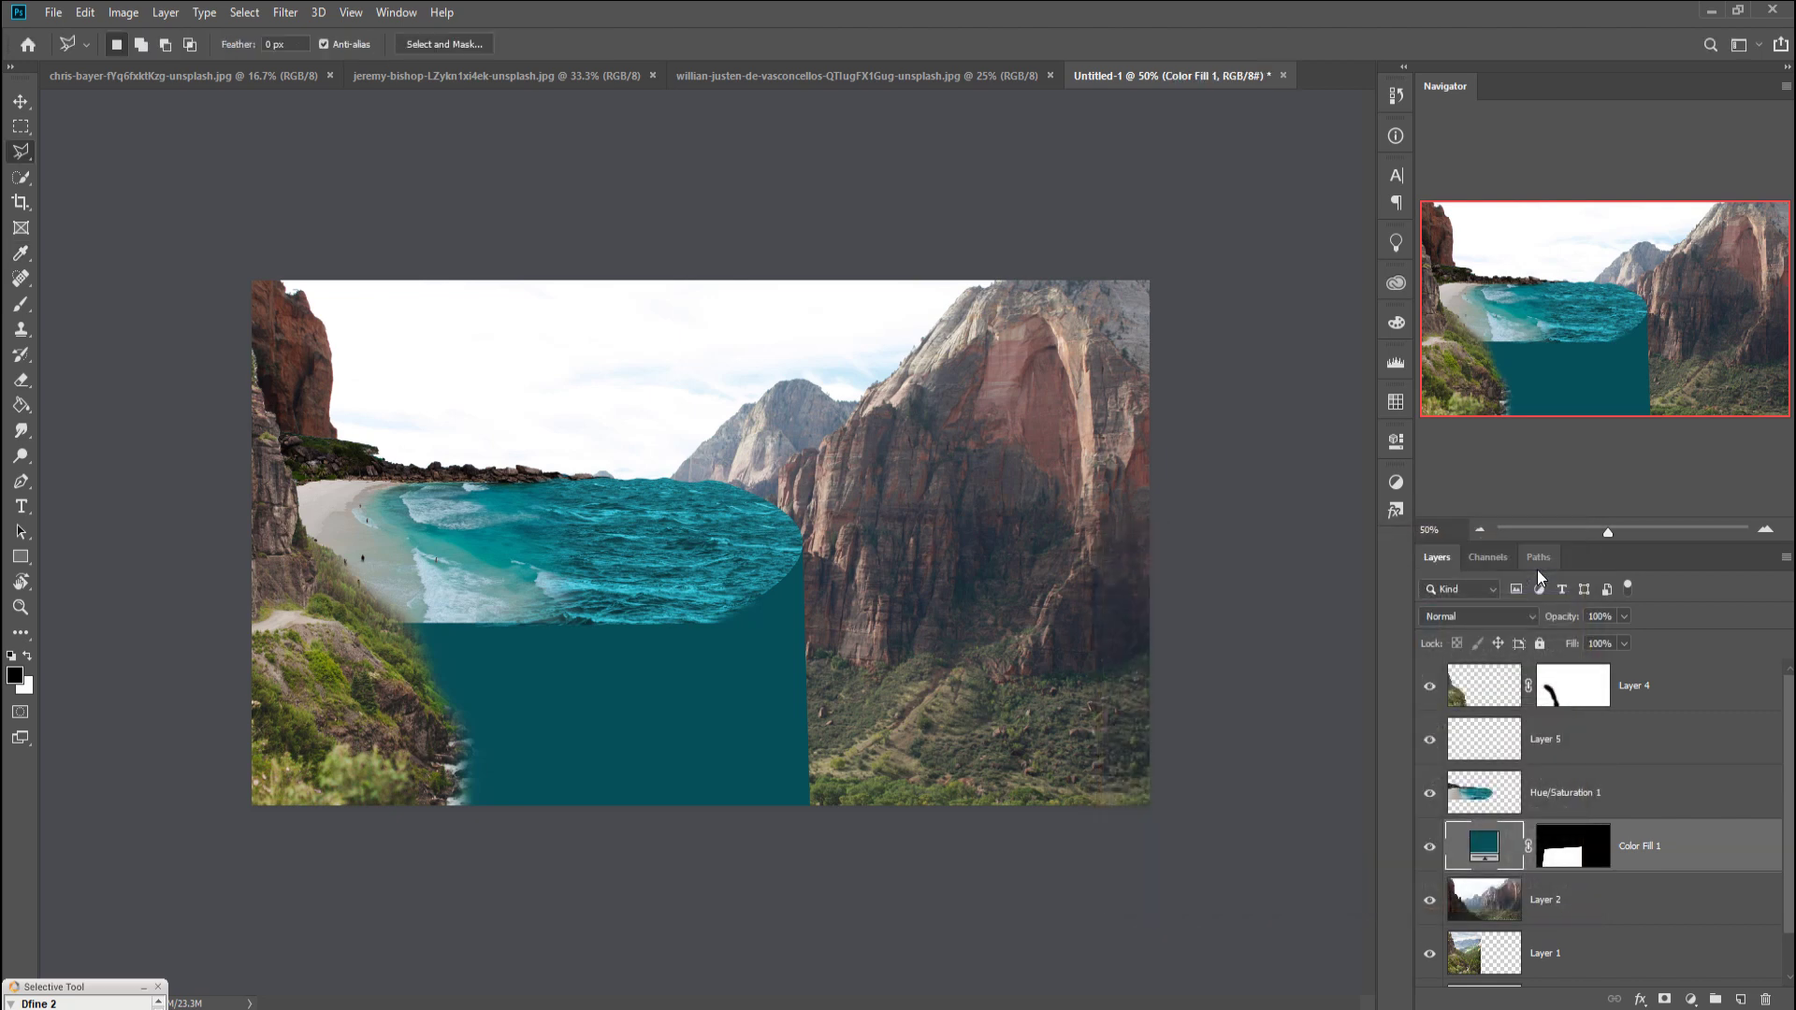
Step: Lower Color Fill 1's opacity to about 52%
left_click(17, 101)
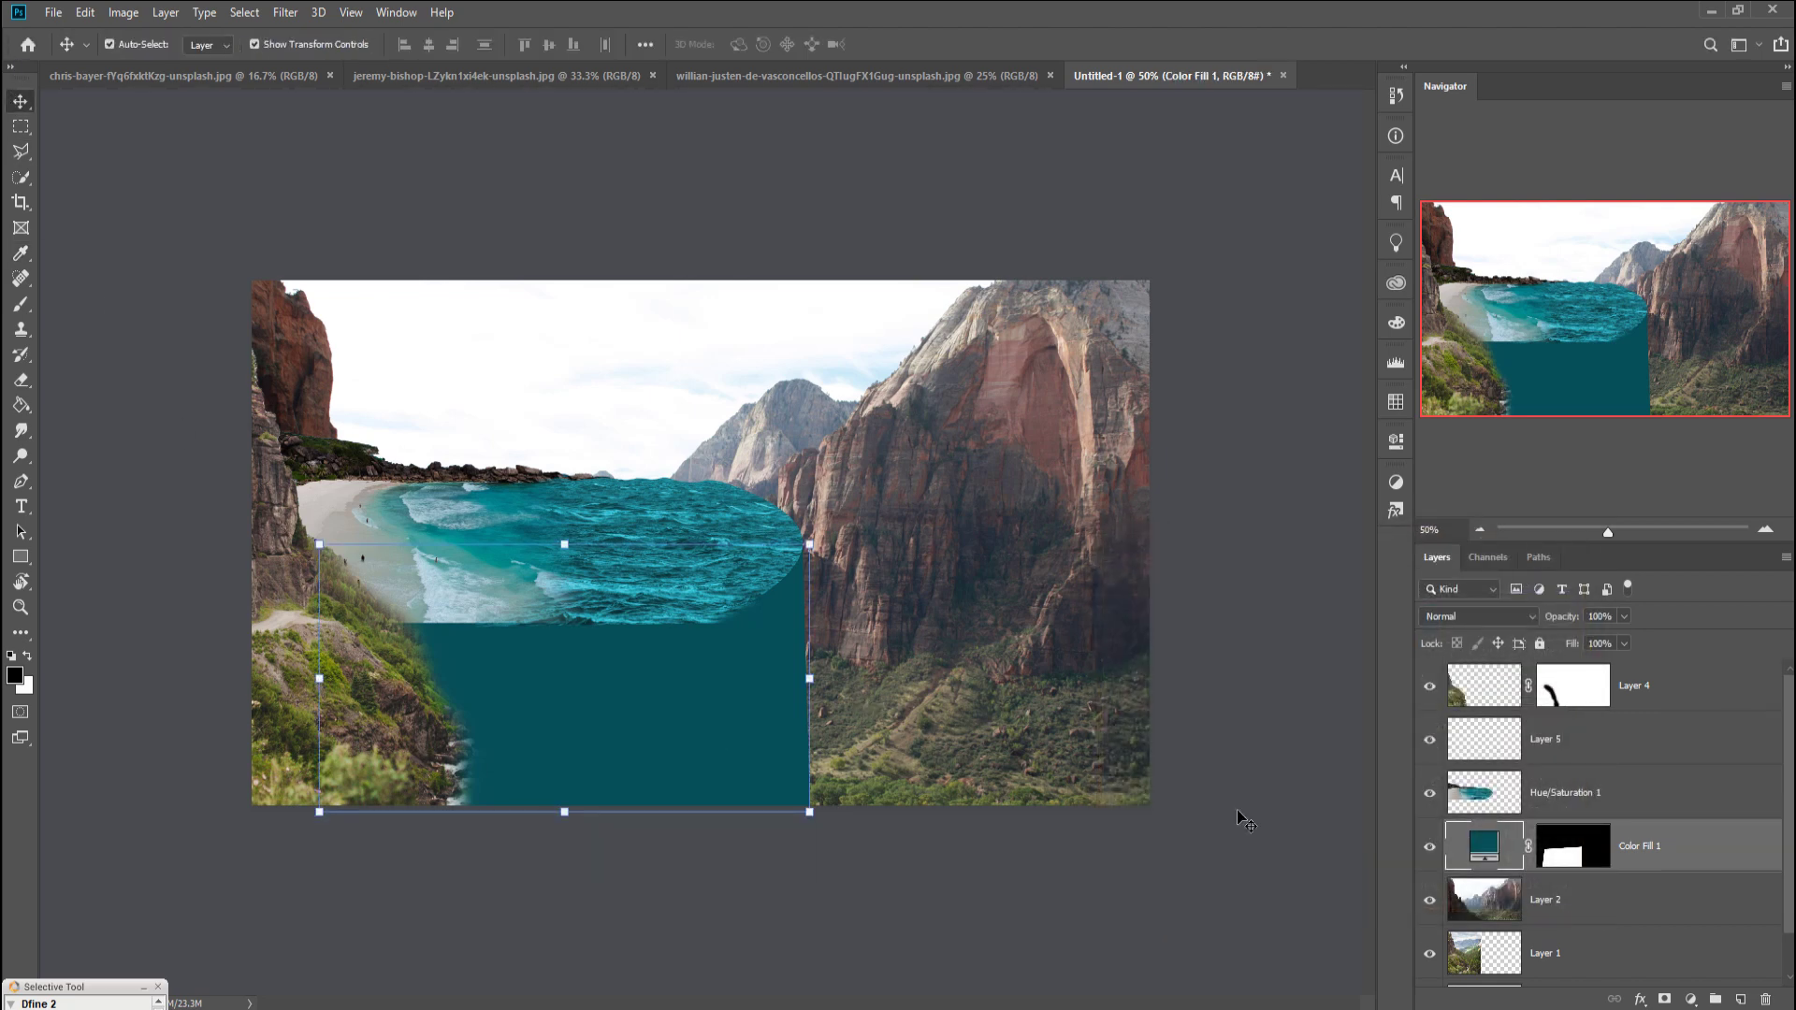
left_click(1625, 617)
left_click_drag(1618, 638, 1608, 641)
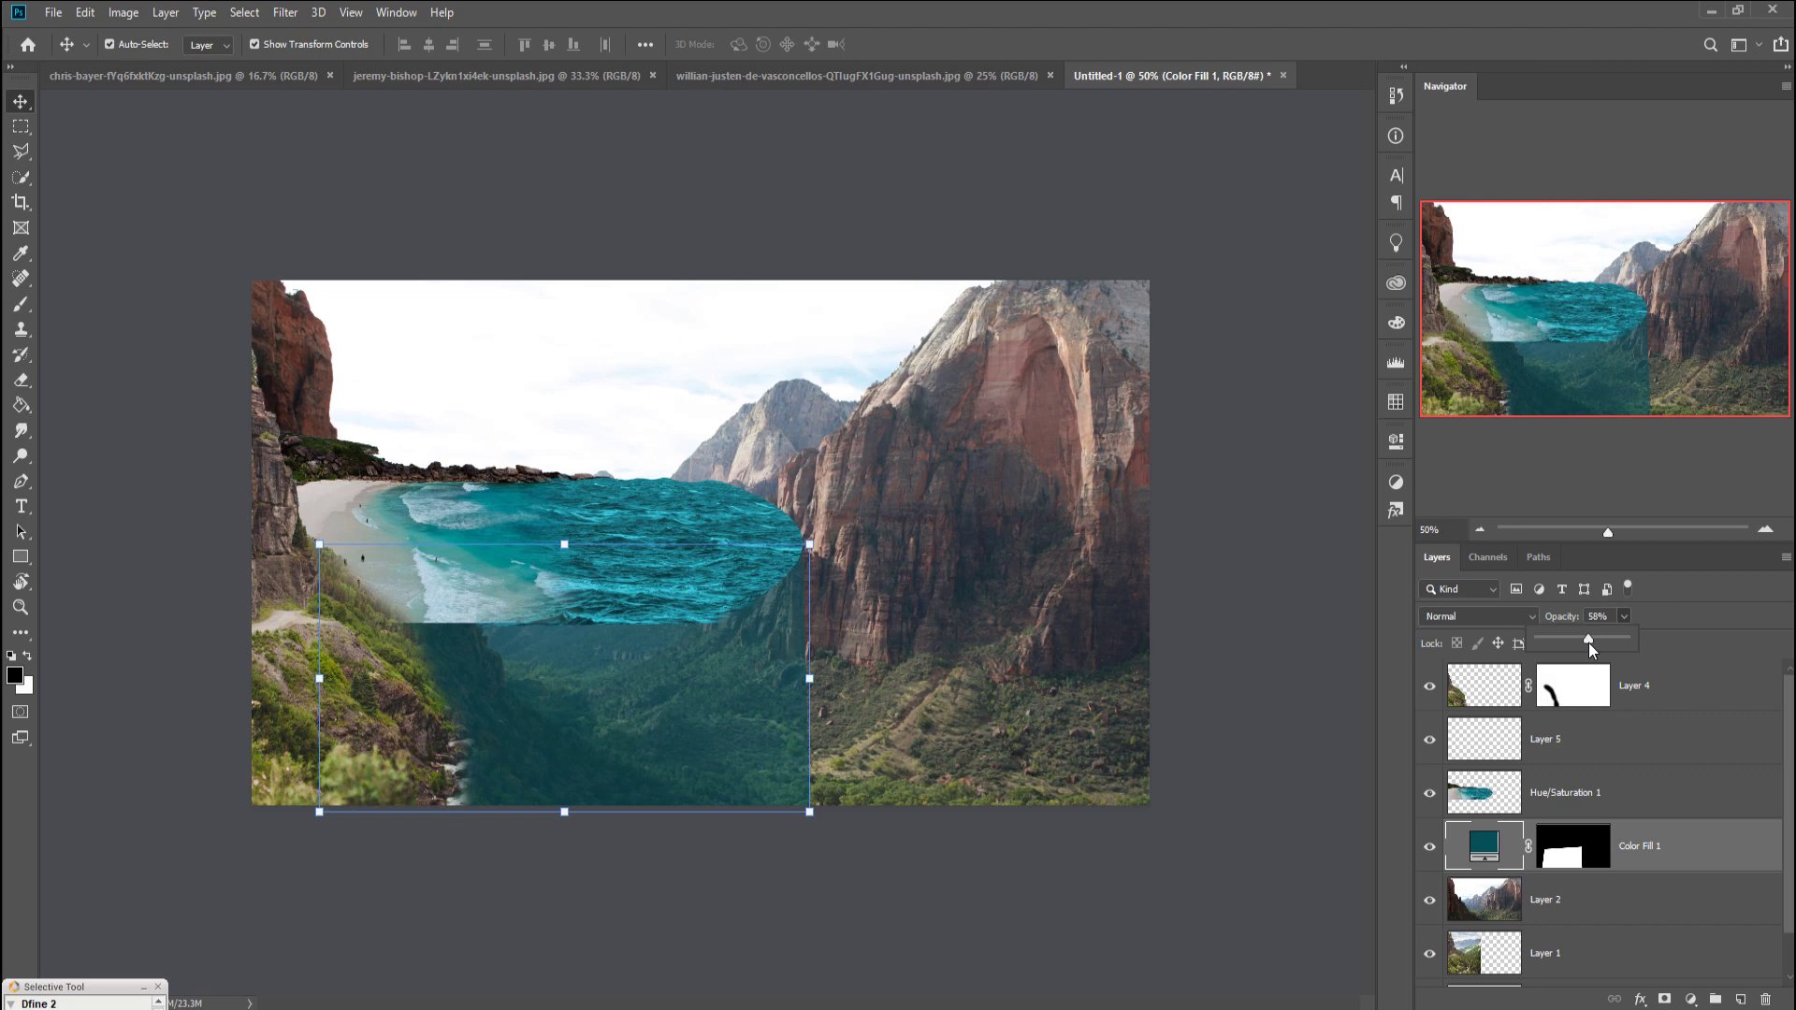
left_click_drag(1586, 642, 1584, 640)
left_click(8, 105)
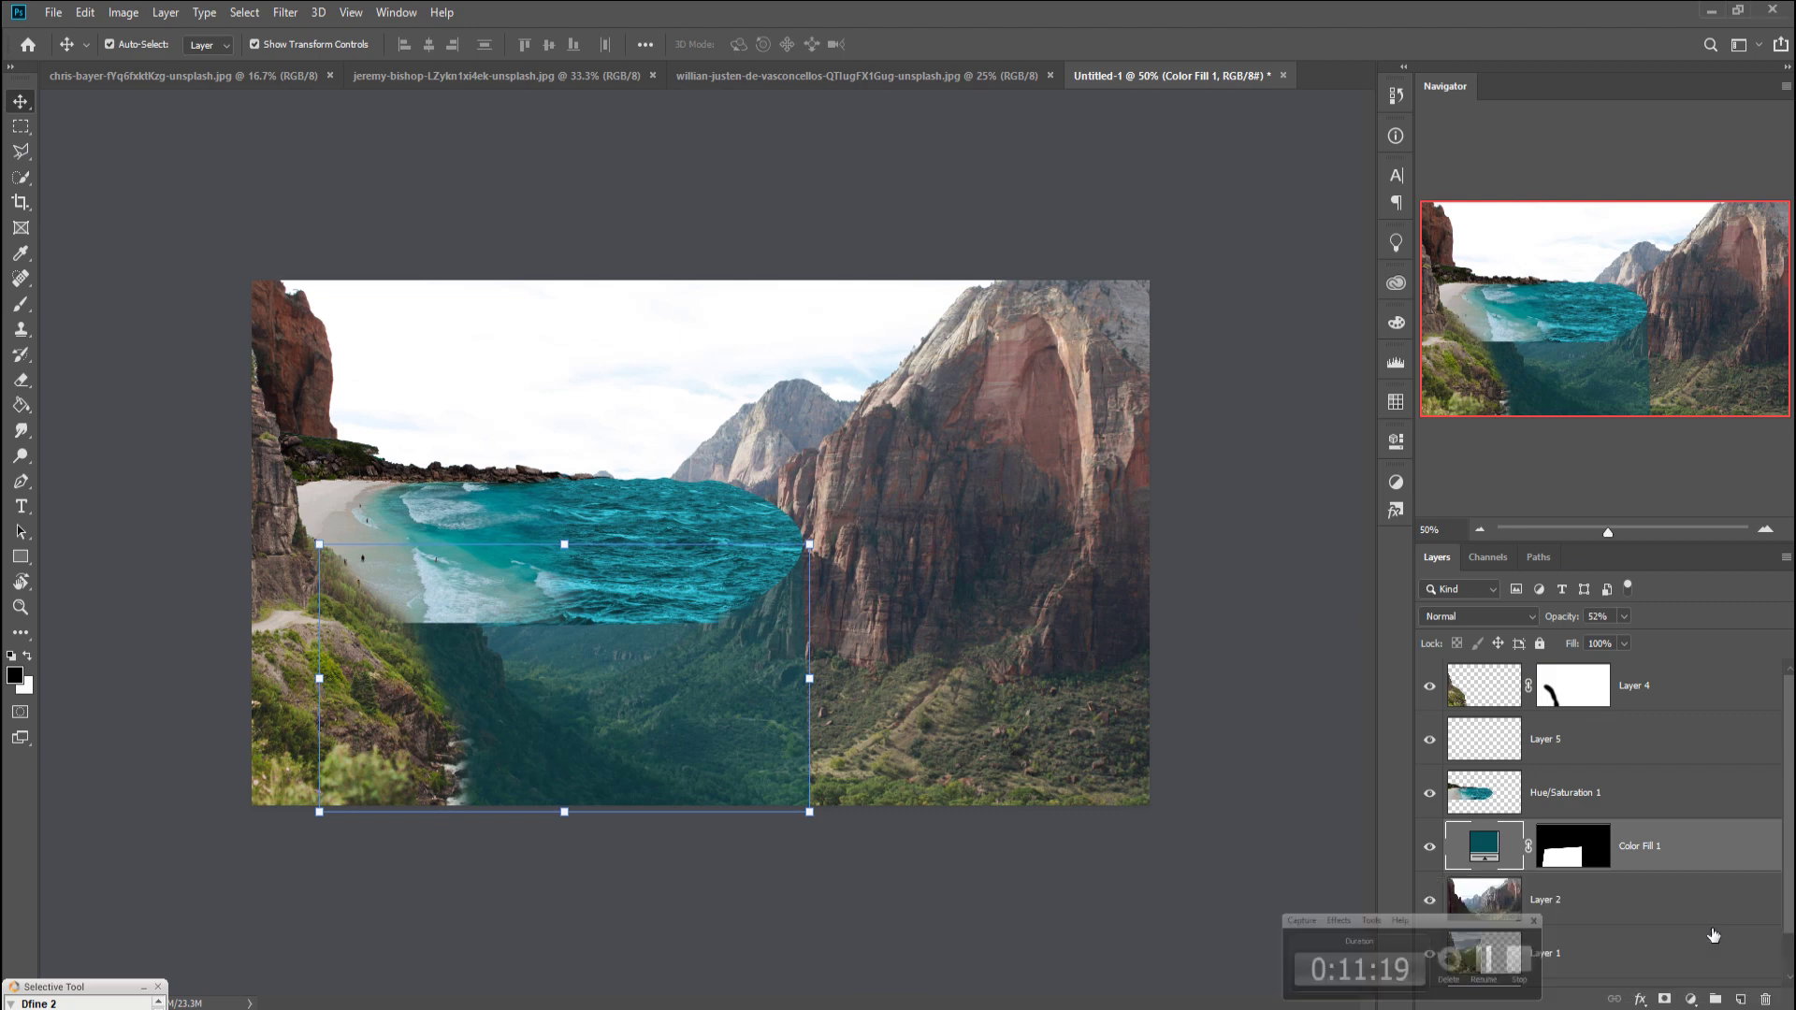
left_click(1581, 795)
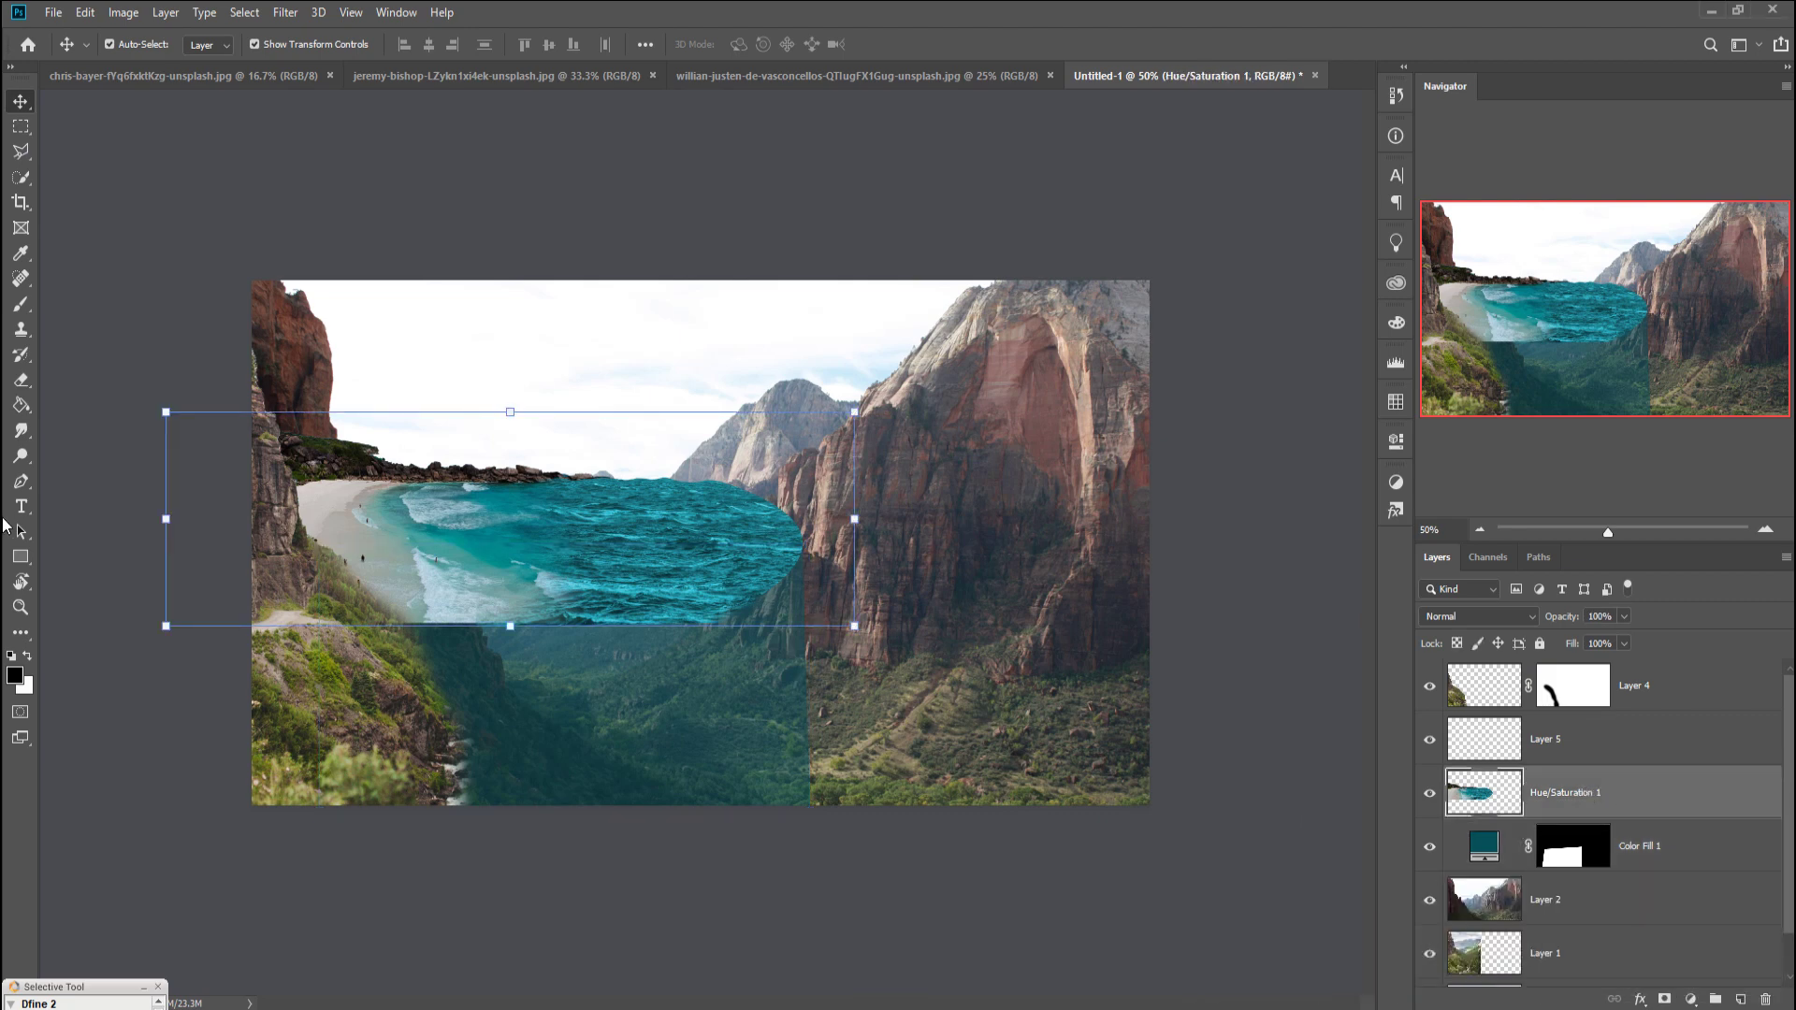
Step: Mask Hue/Saturation 1 at 100% brush opacity to fade the waves' lower edge, then bring up the swimmer photo
left_click(15, 309)
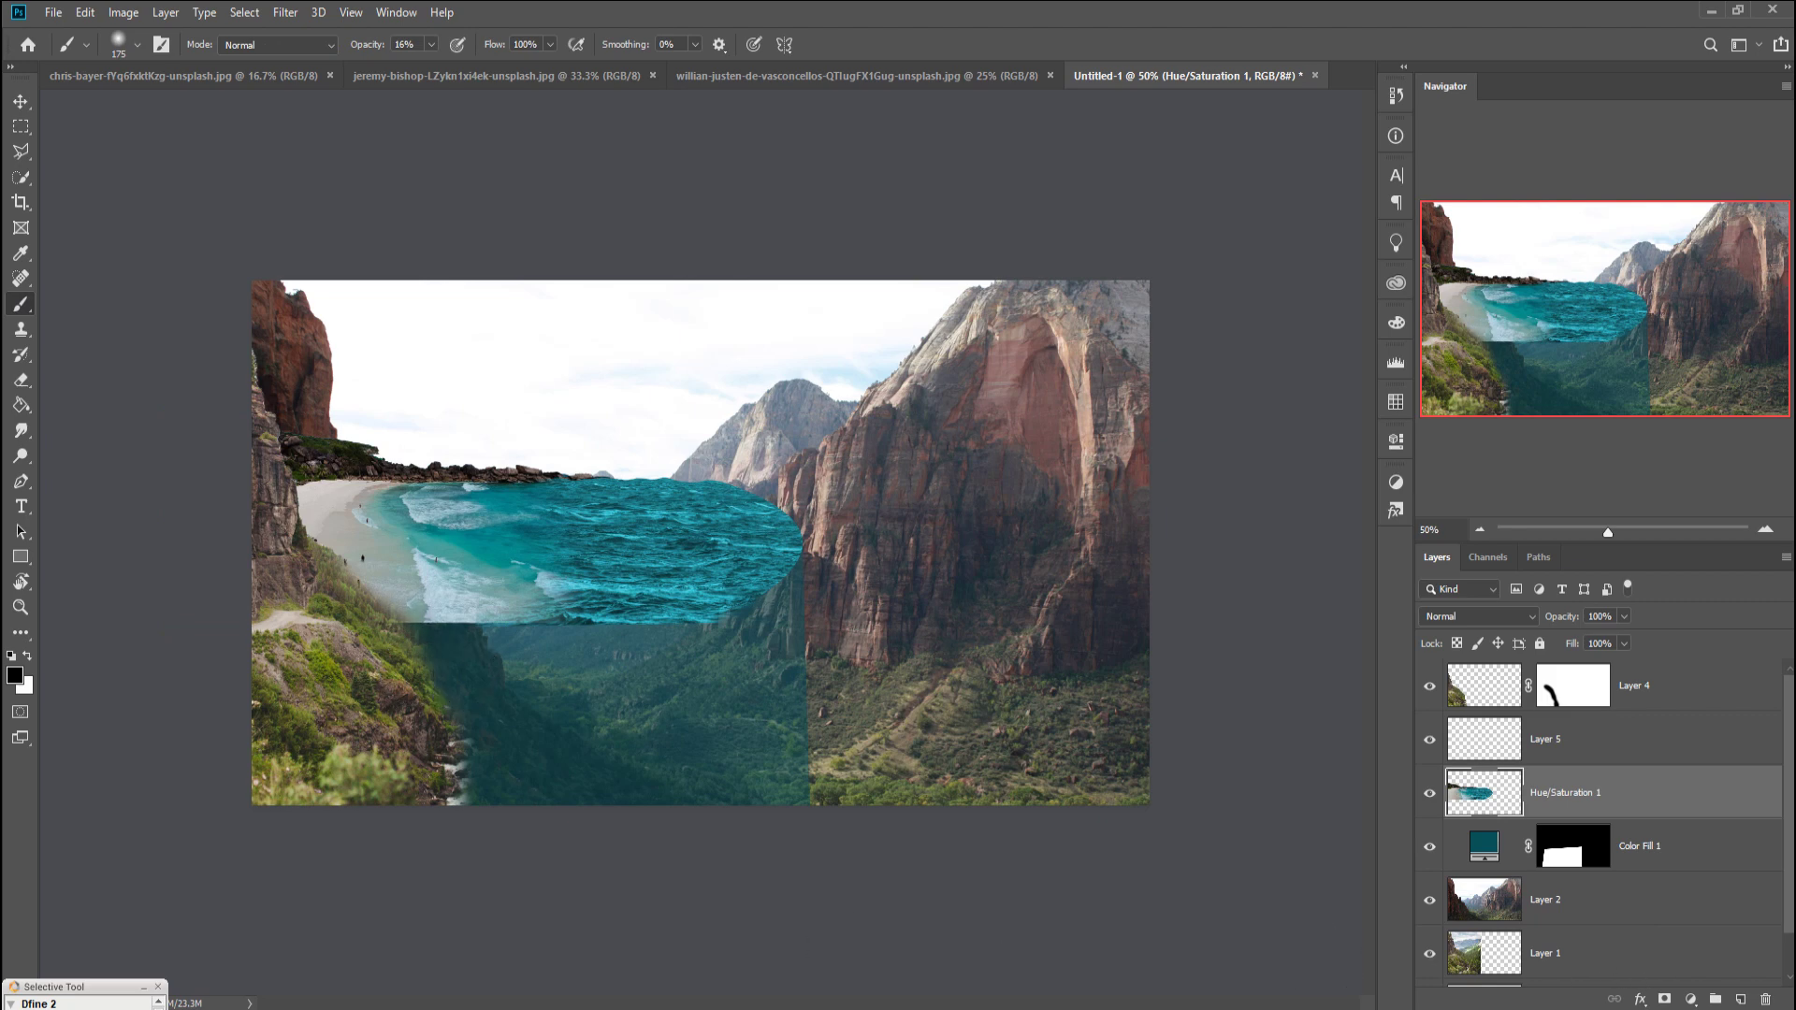
left_click(1664, 999)
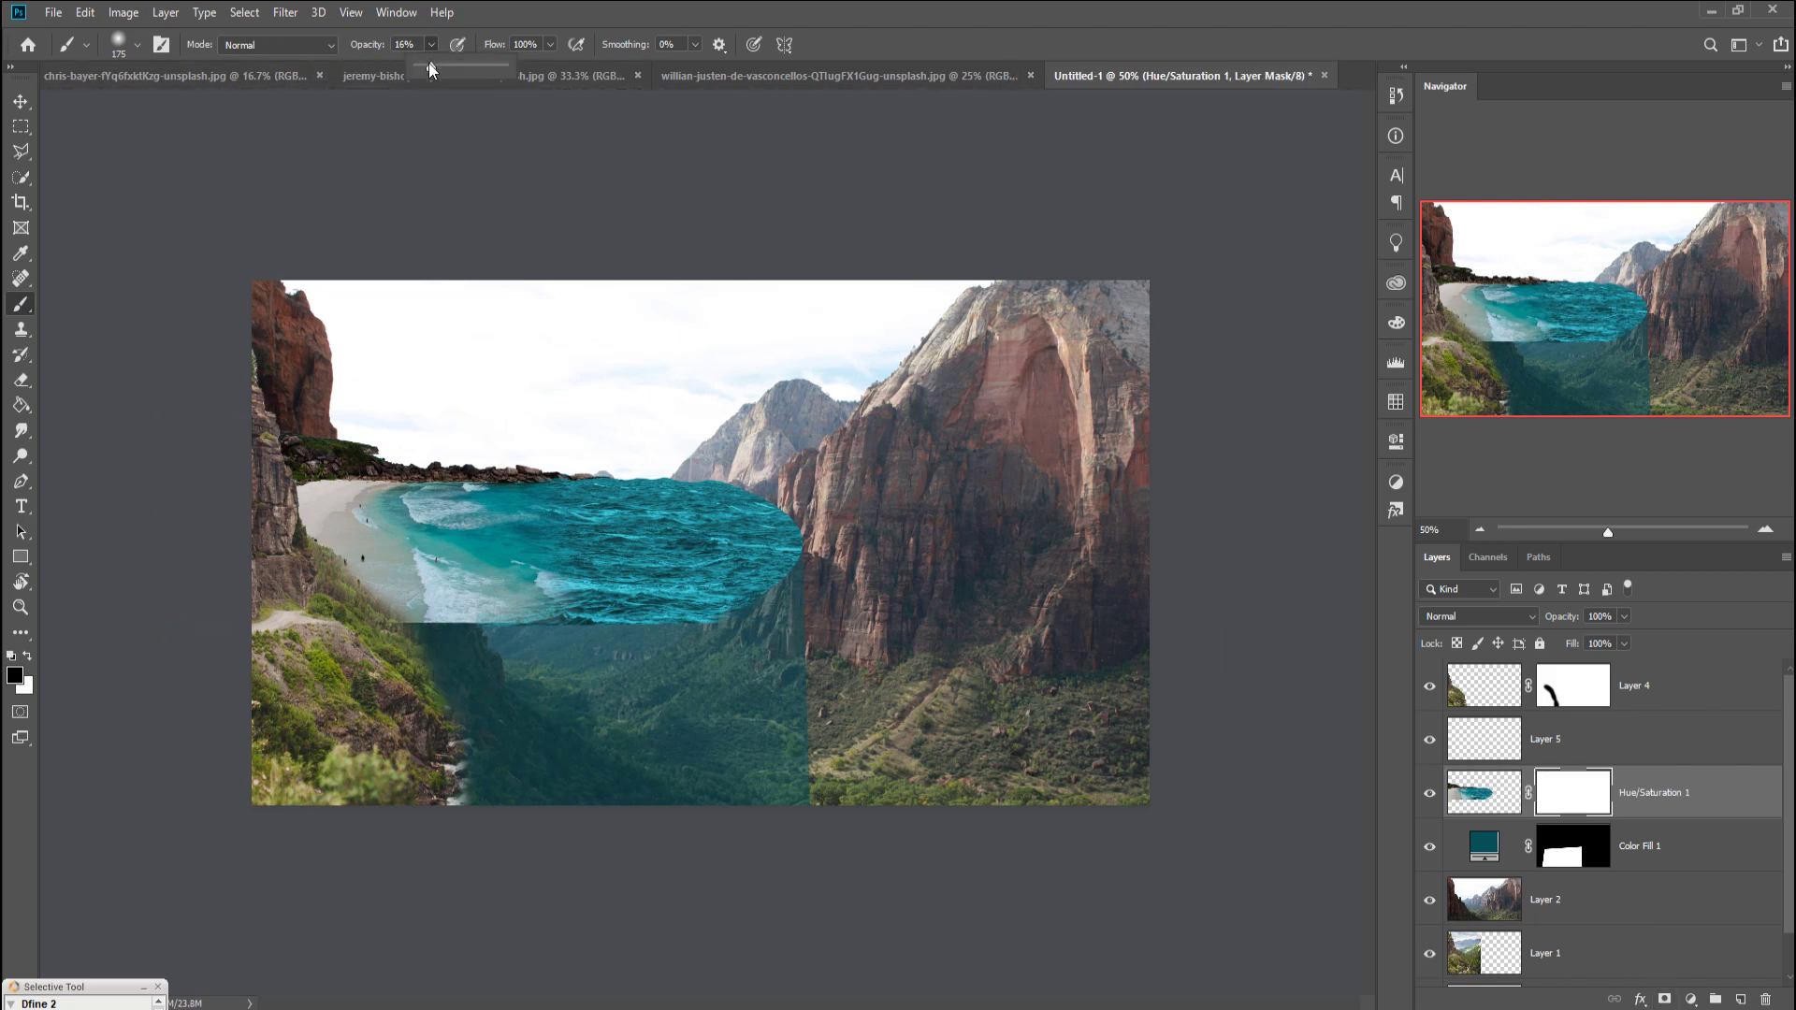
left_click_drag(429, 64, 555, 92)
mouse_move(406, 678)
left_mouse_down()
mouse_move(647, 680)
mouse_move(589, 670)
mouse_move(835, 642)
left_mouse_up()
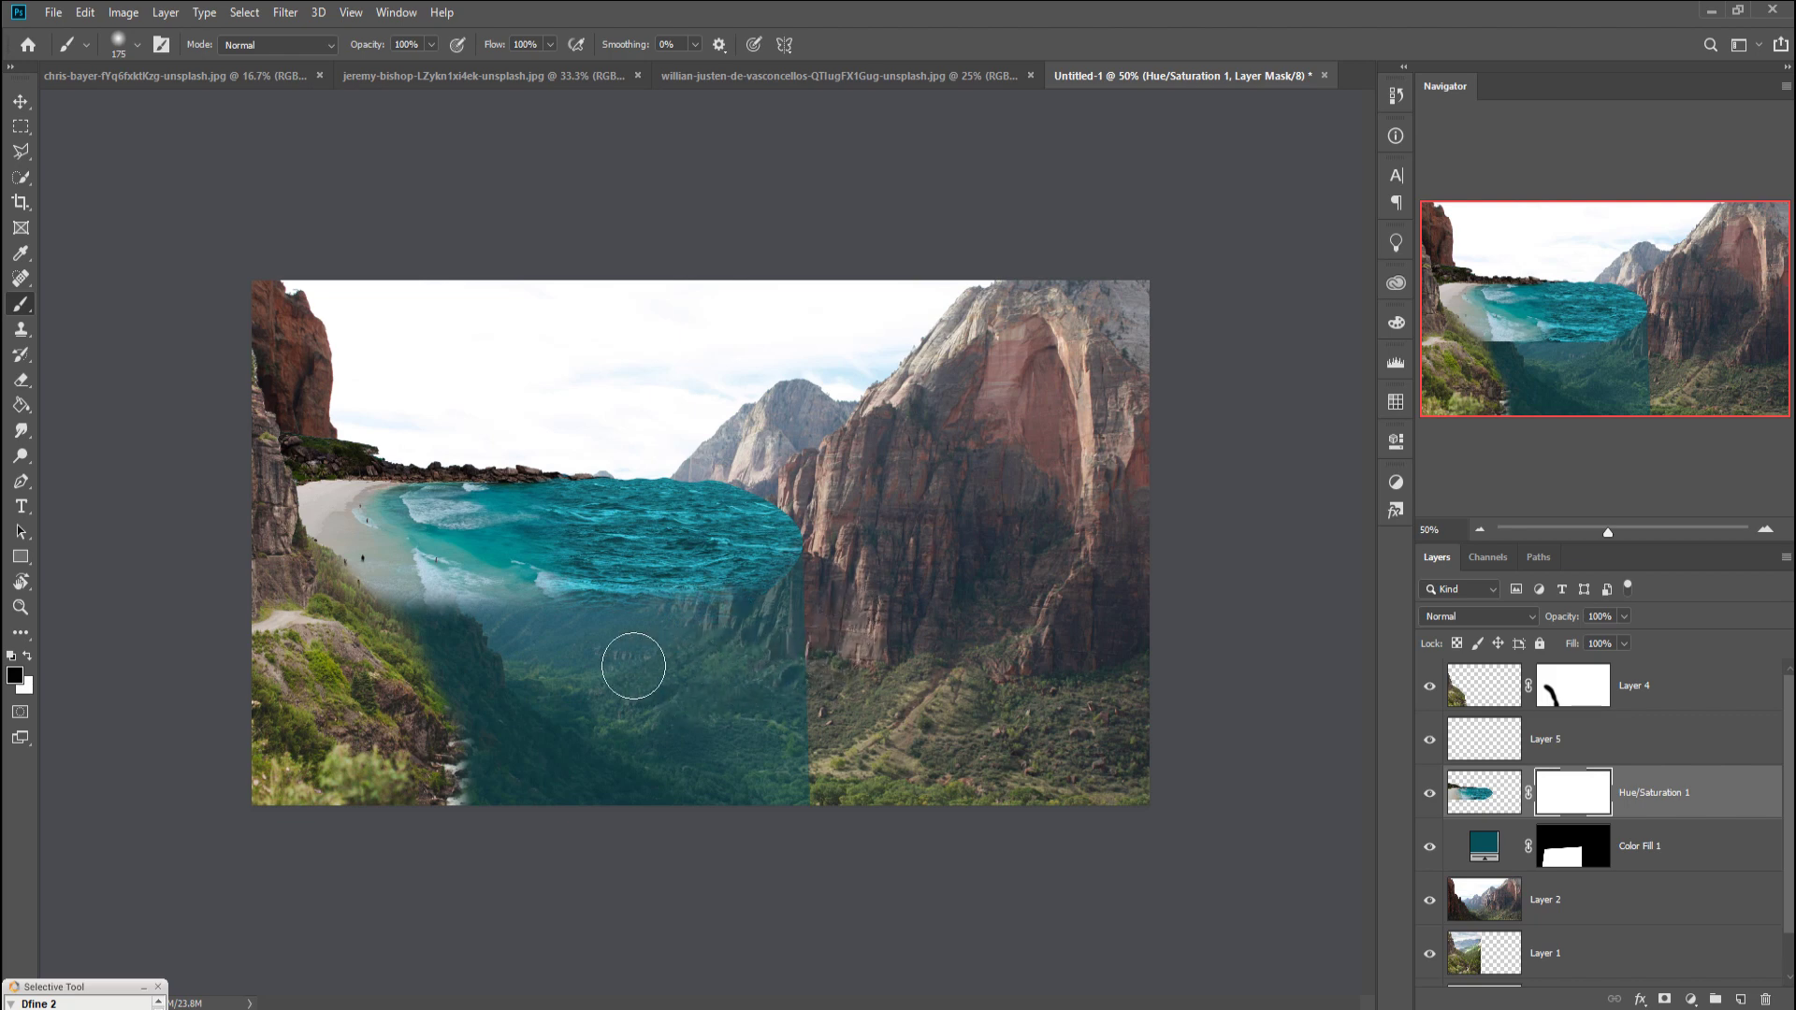
mouse_move(633, 666)
left_mouse_down()
mouse_move(388, 657)
mouse_move(774, 633)
mouse_move(797, 652)
mouse_move(393, 662)
mouse_move(420, 661)
mouse_move(369, 715)
left_mouse_up()
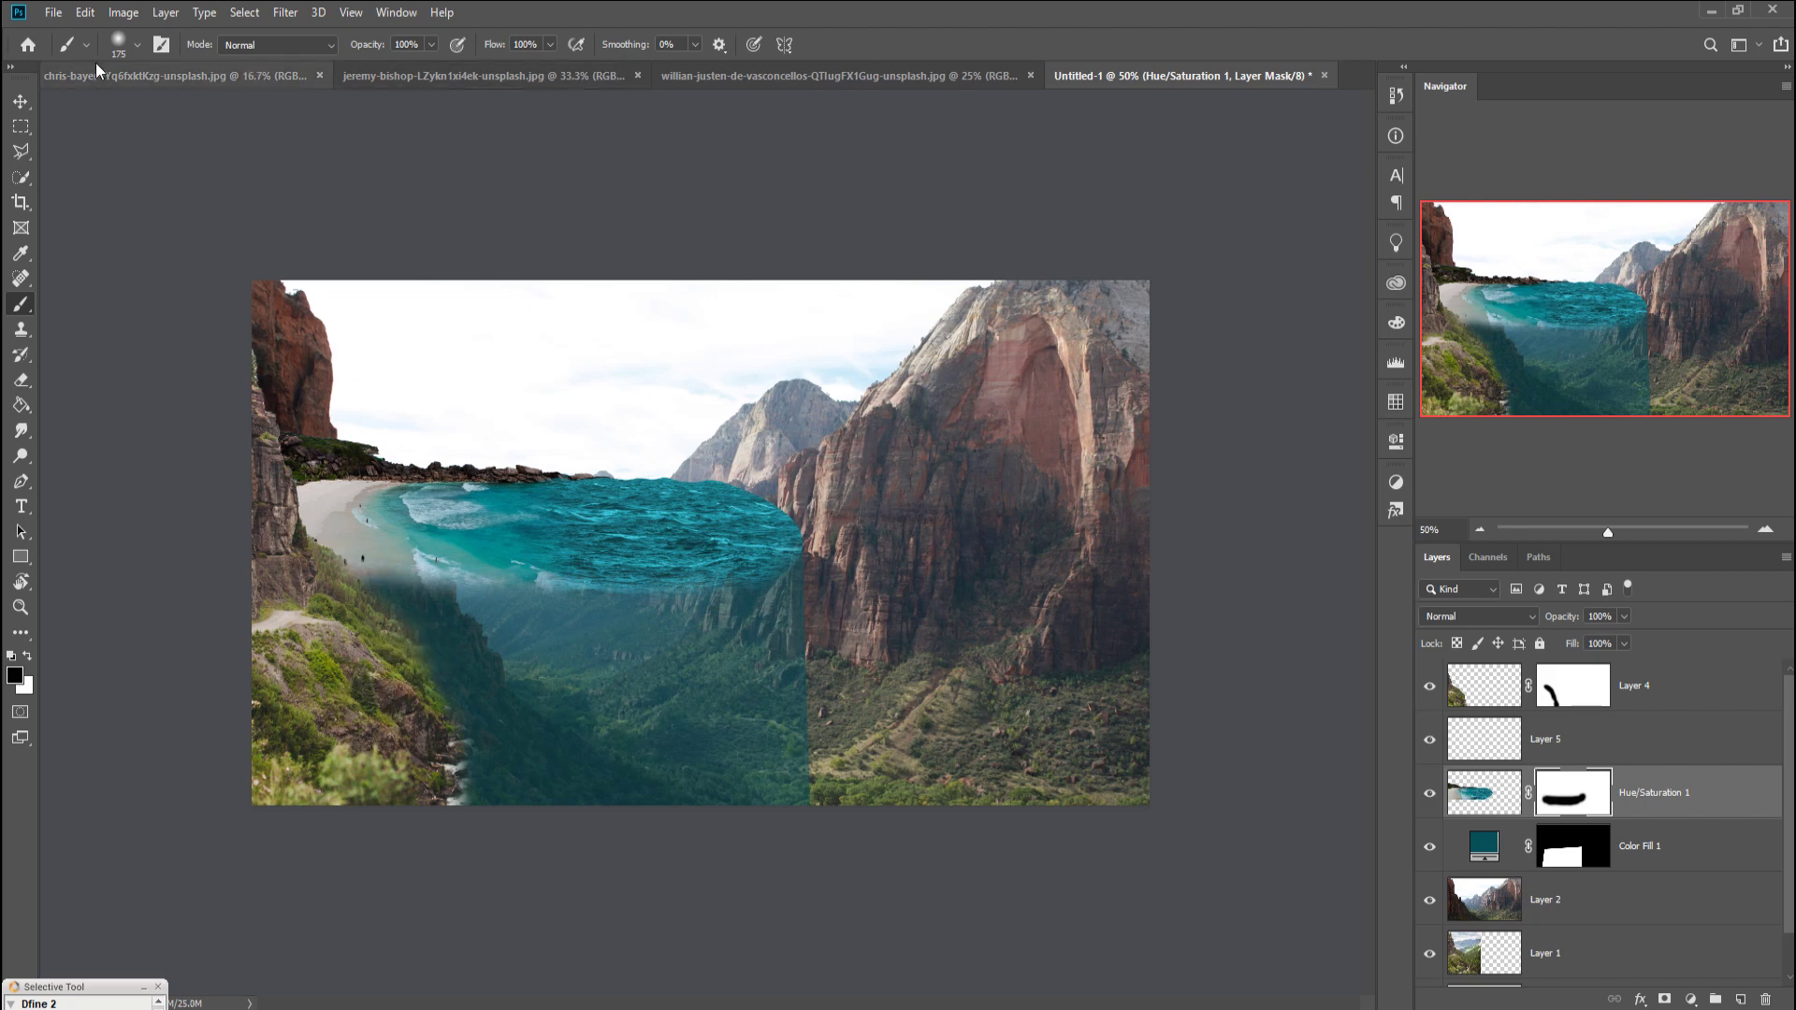
left_click(21, 101)
left_click(254, 44)
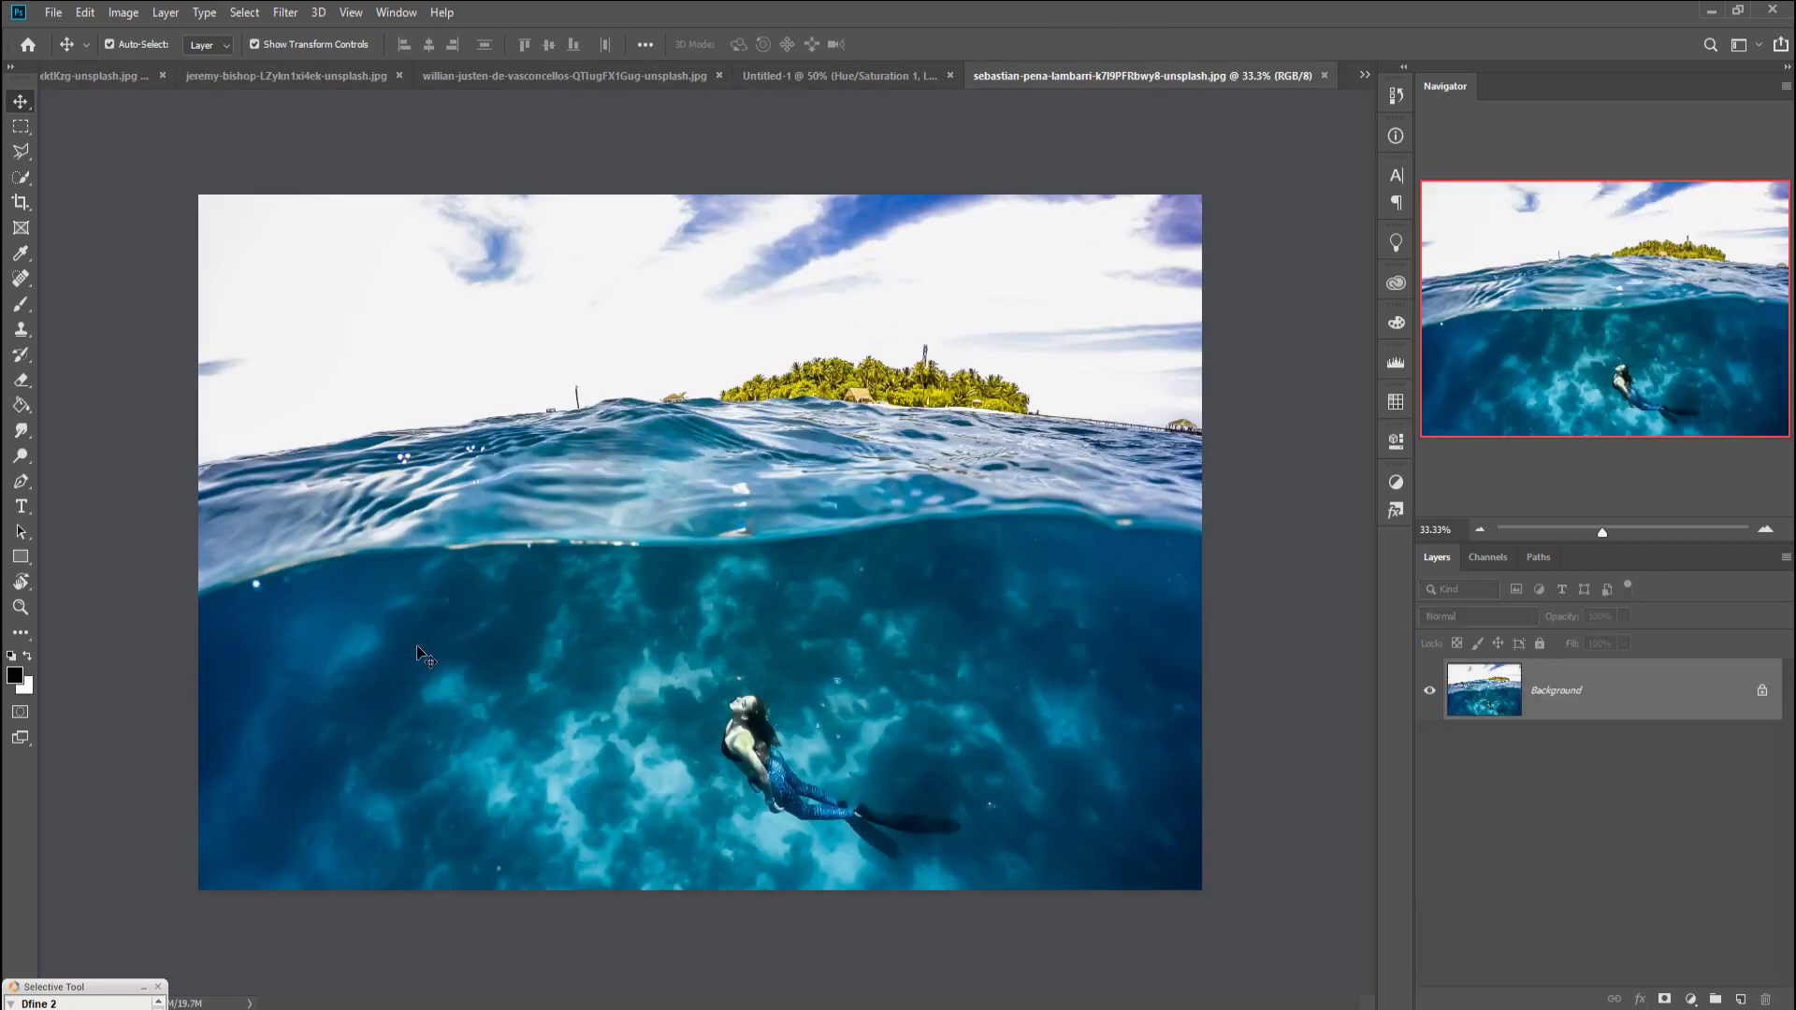
Step: Trace a curved Pen path along the swimmer photo's waterline and back to the left
left_click(20, 481)
left_click(198, 590)
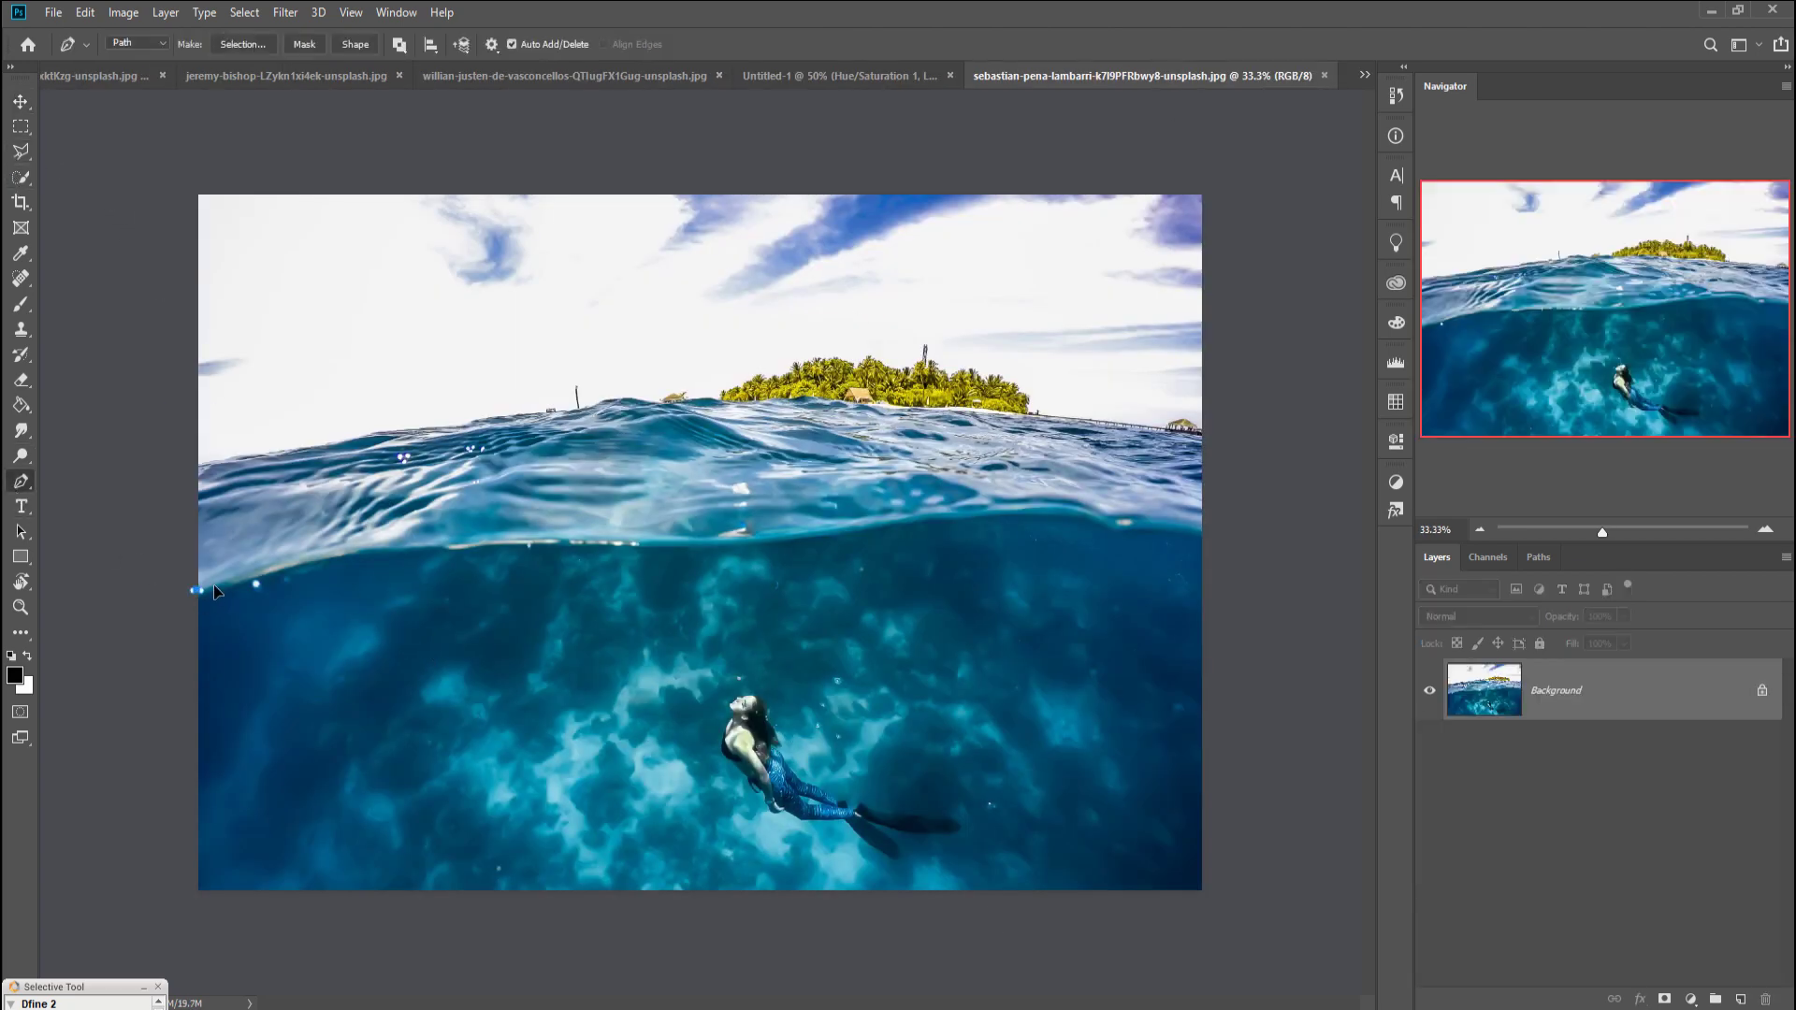
left_click_drag(271, 561, 411, 540)
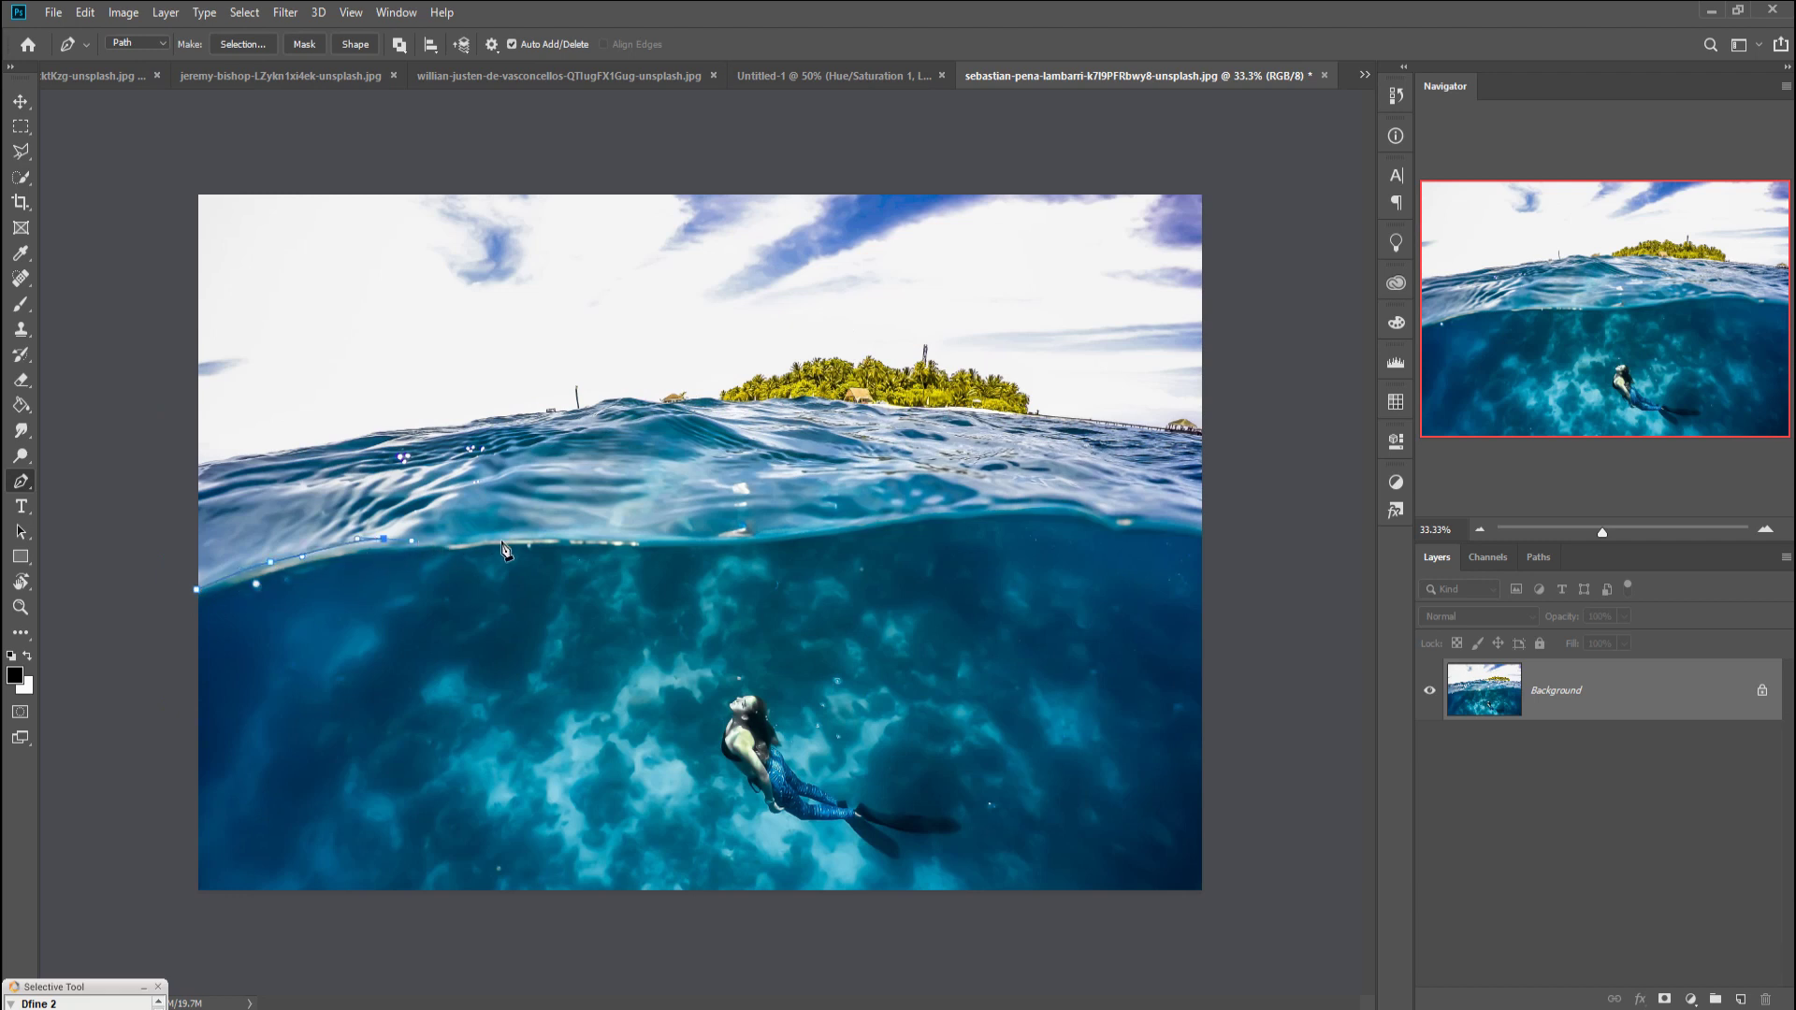
left_click(530, 533)
left_click_drag(642, 534, 764, 535)
left_click(867, 521)
left_click(957, 506)
mouse_move(1027, 503)
left_mouse_down()
mouse_move(1190, 523)
mouse_move(1135, 537)
left_mouse_up()
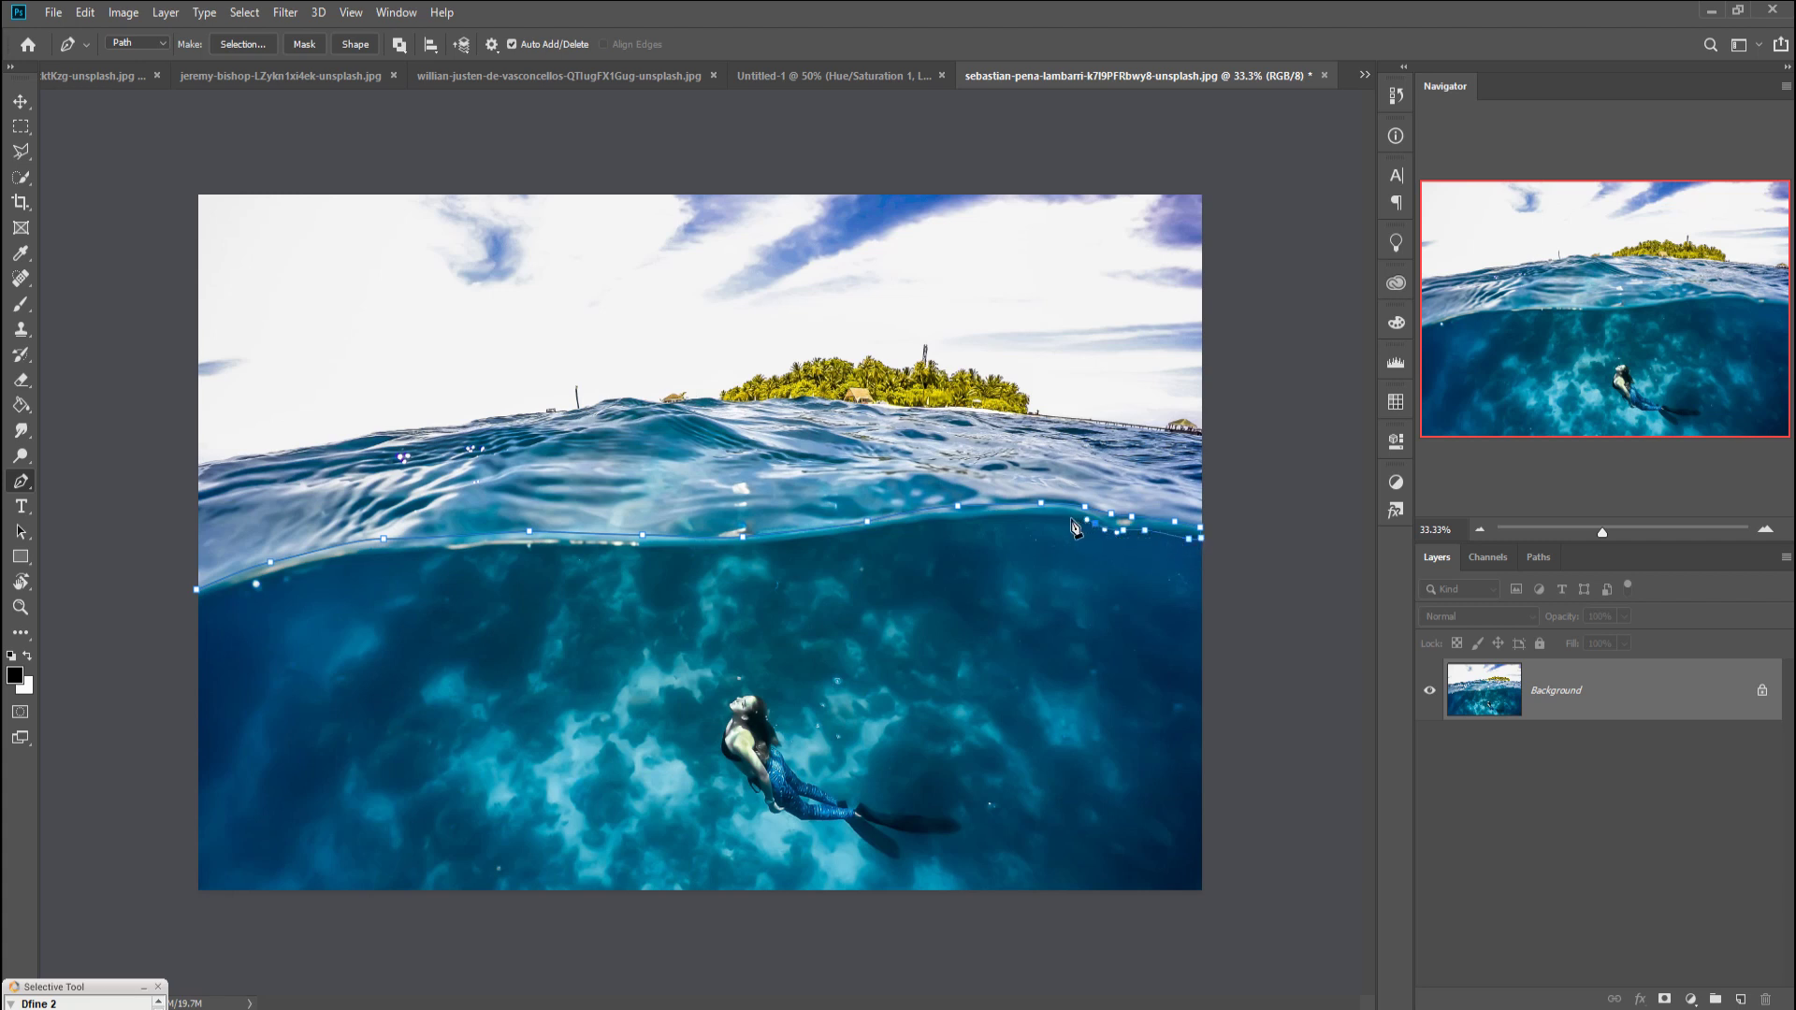
left_click_drag(1118, 538, 533, 552)
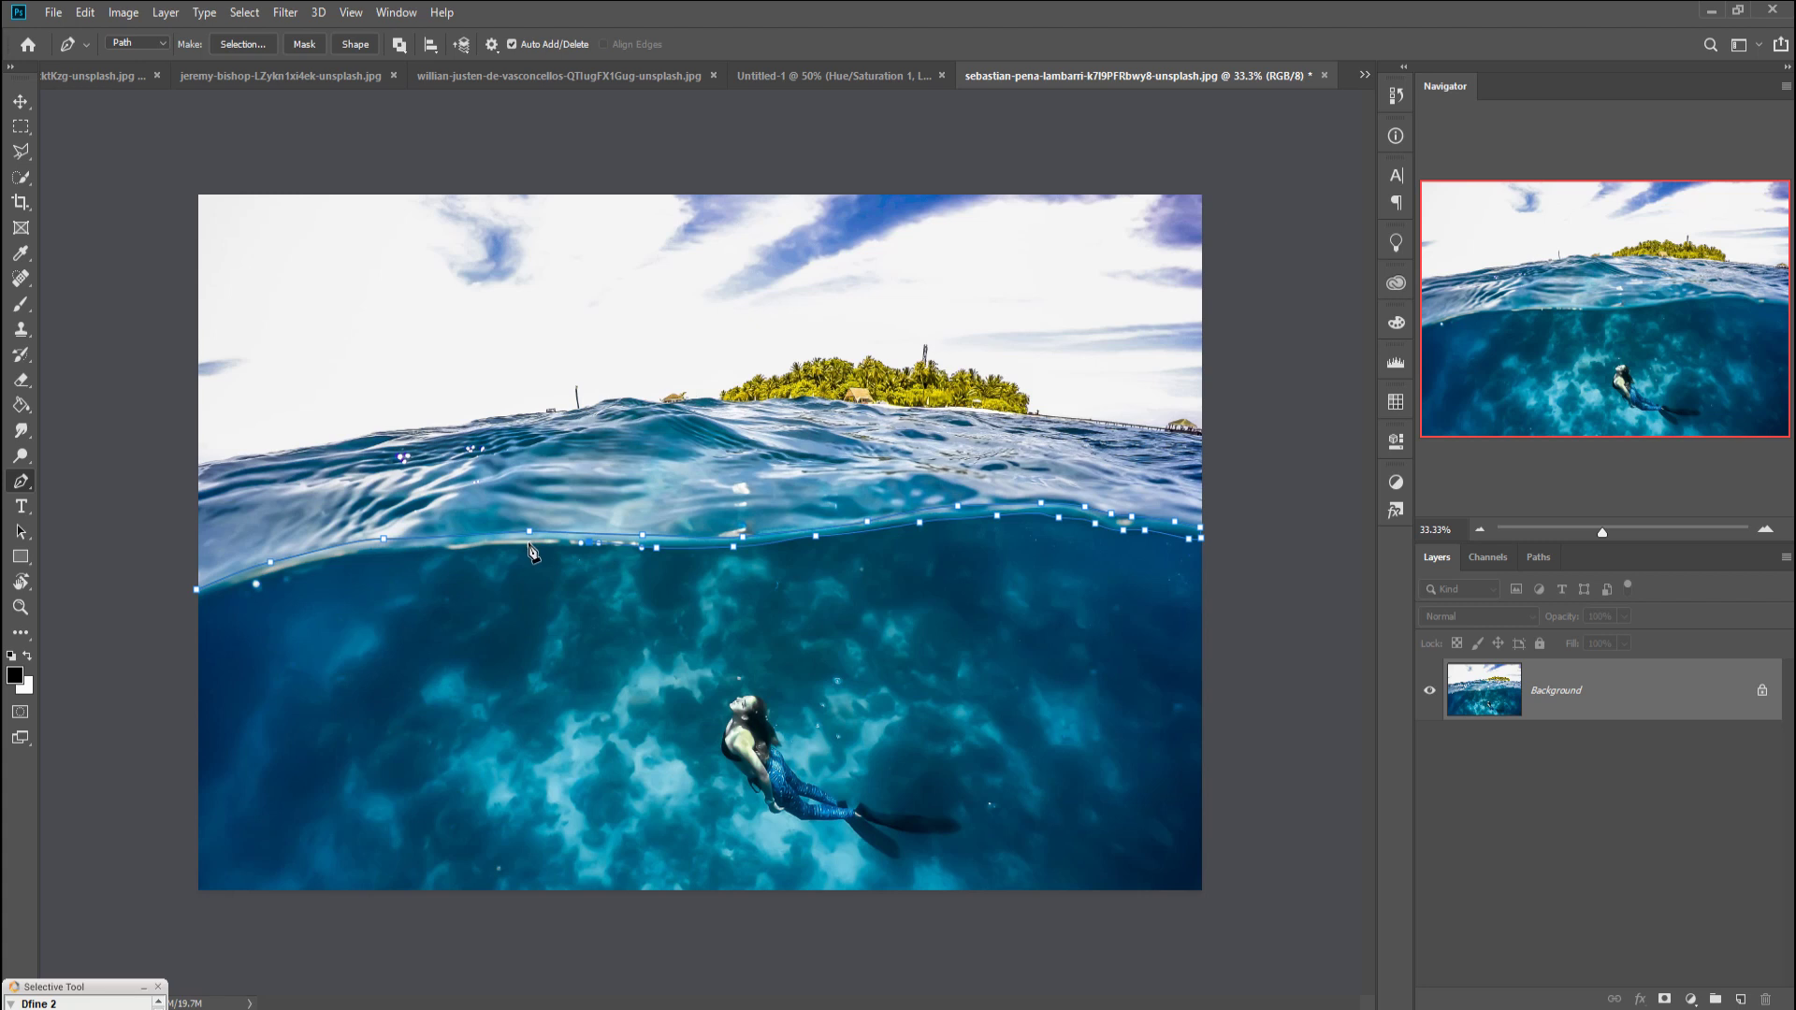
mouse_move(520, 556)
left_mouse_down()
mouse_move(327, 570)
mouse_move(206, 610)
left_mouse_up()
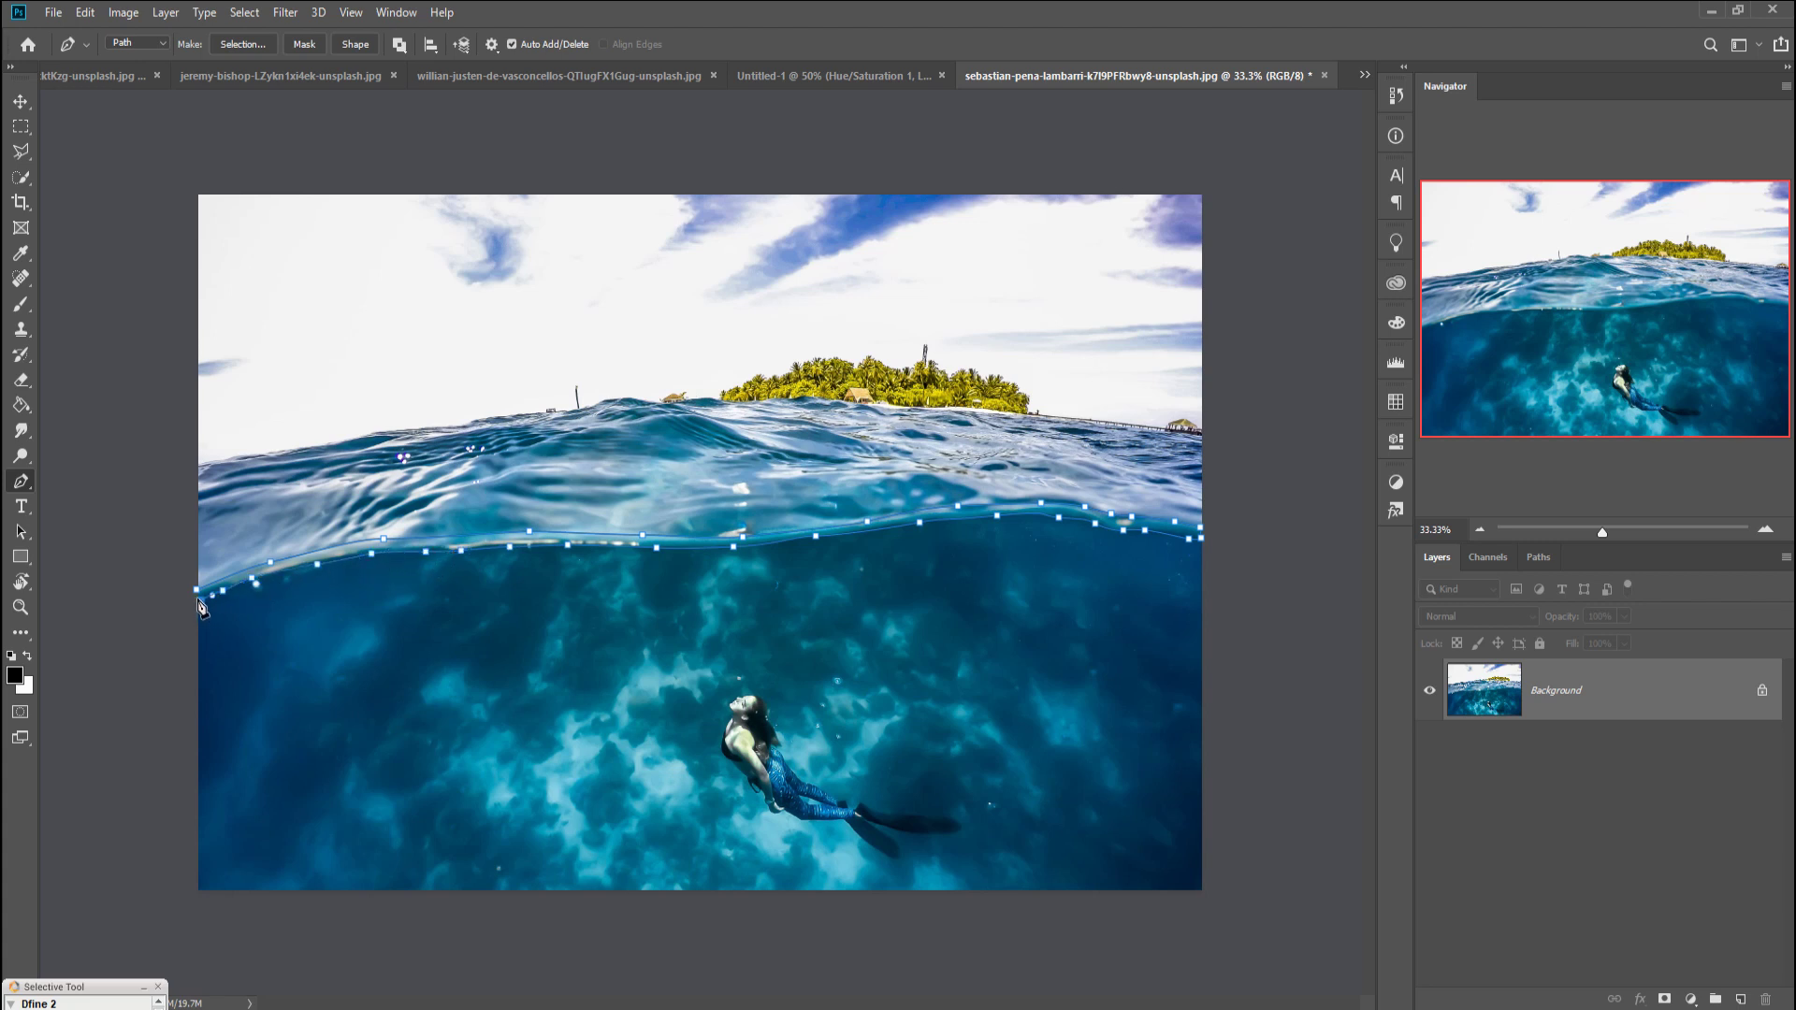
Step: Convert the waterline path into a selection
right_click(551, 541)
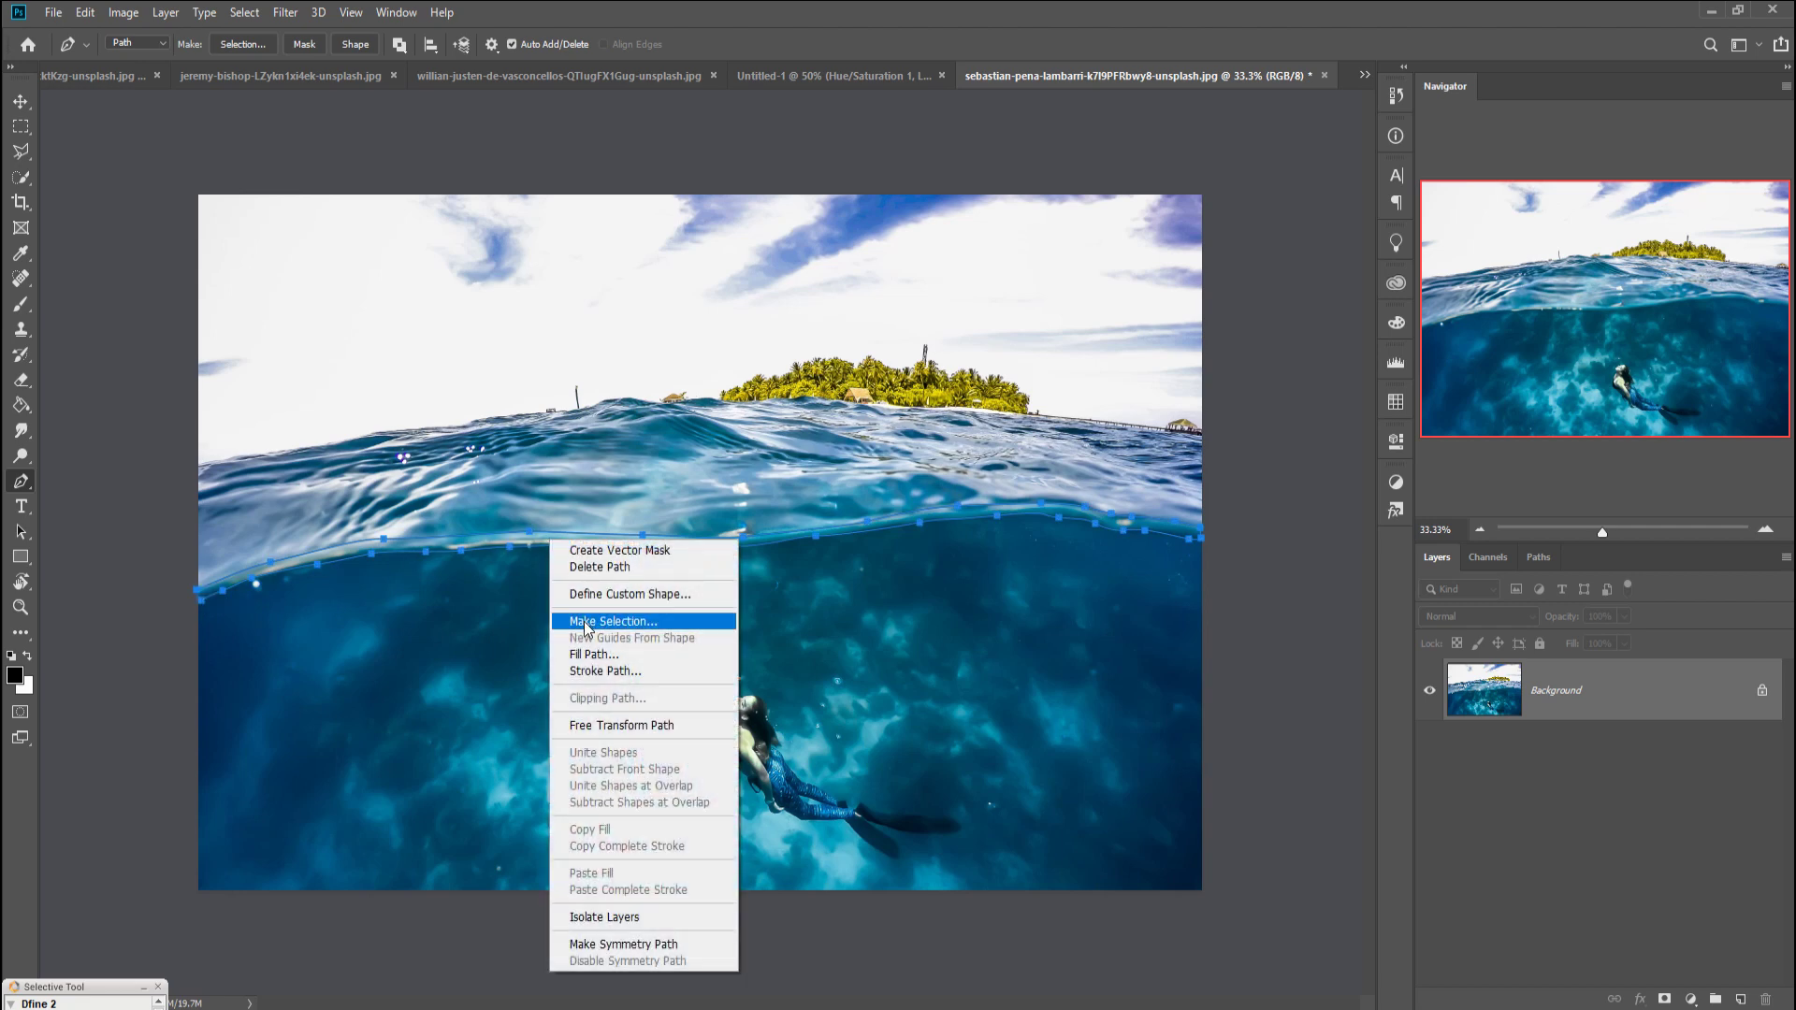
left_click(585, 621)
left_click(992, 301)
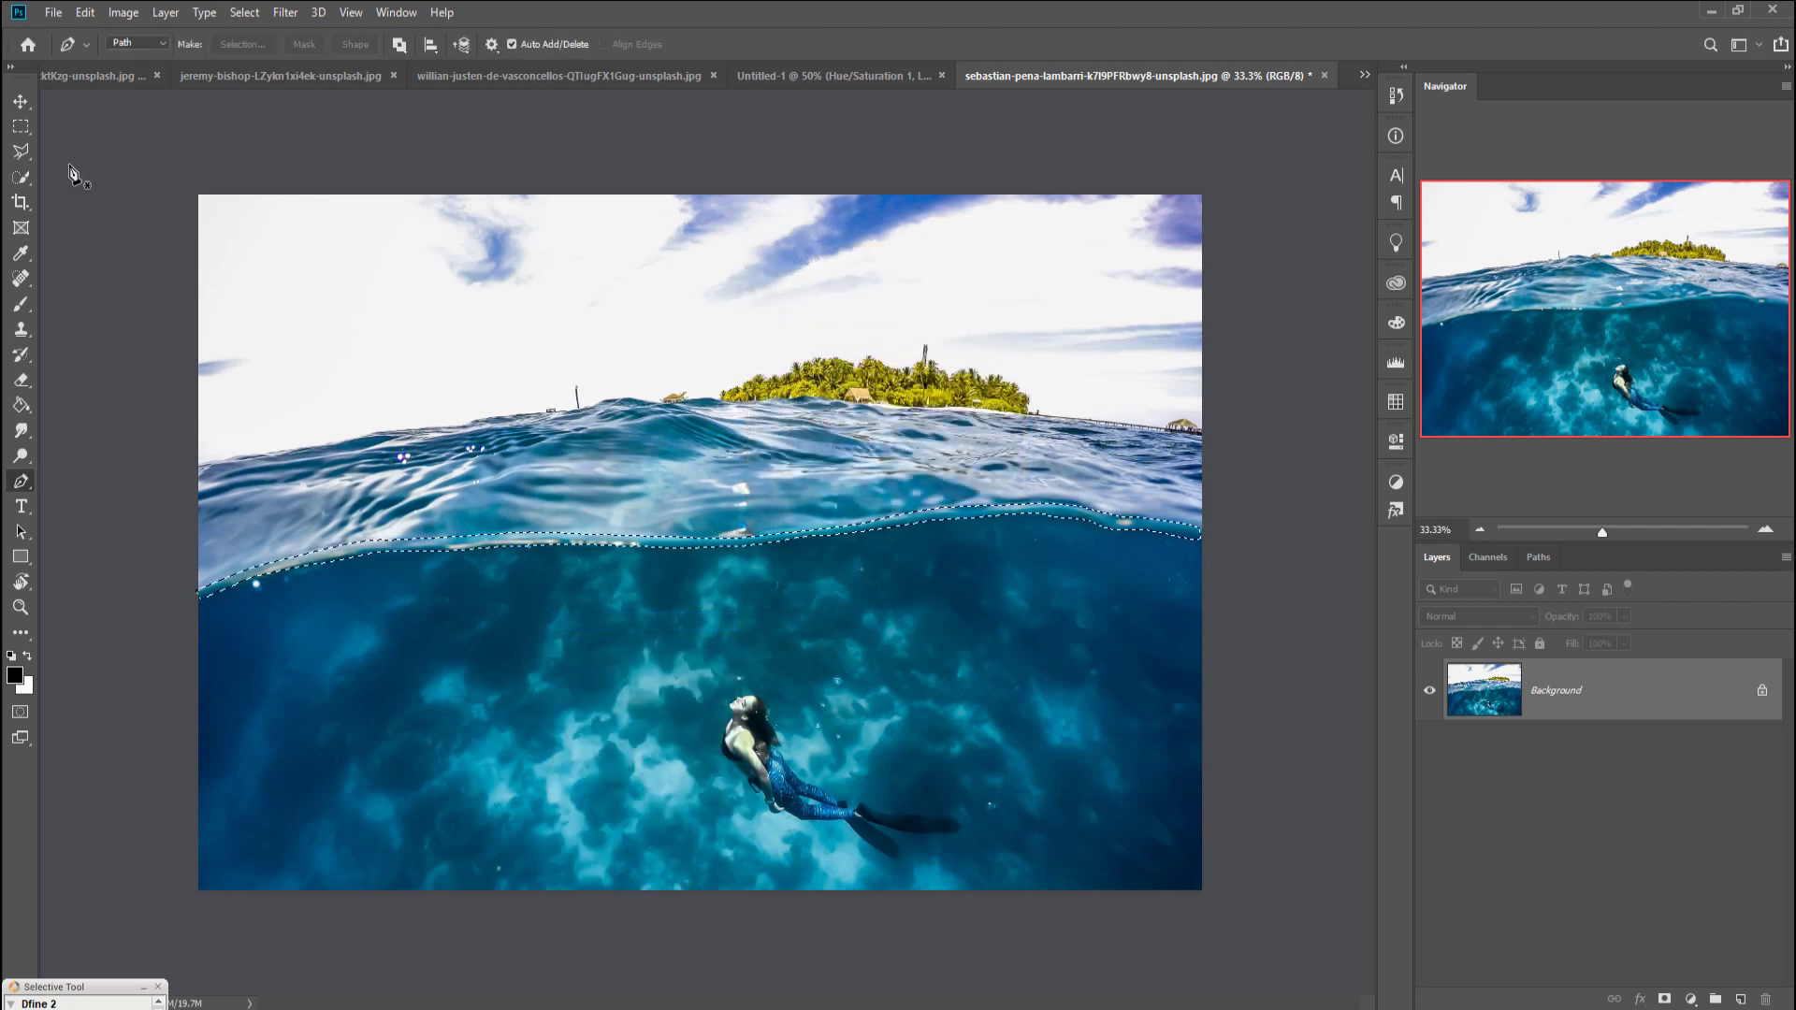
Step: Drag the selected water strip into the collage, shrink it and rotate it about 3° onto the waterline
key("v")
left_click_drag(1203, 75, 1208, 152)
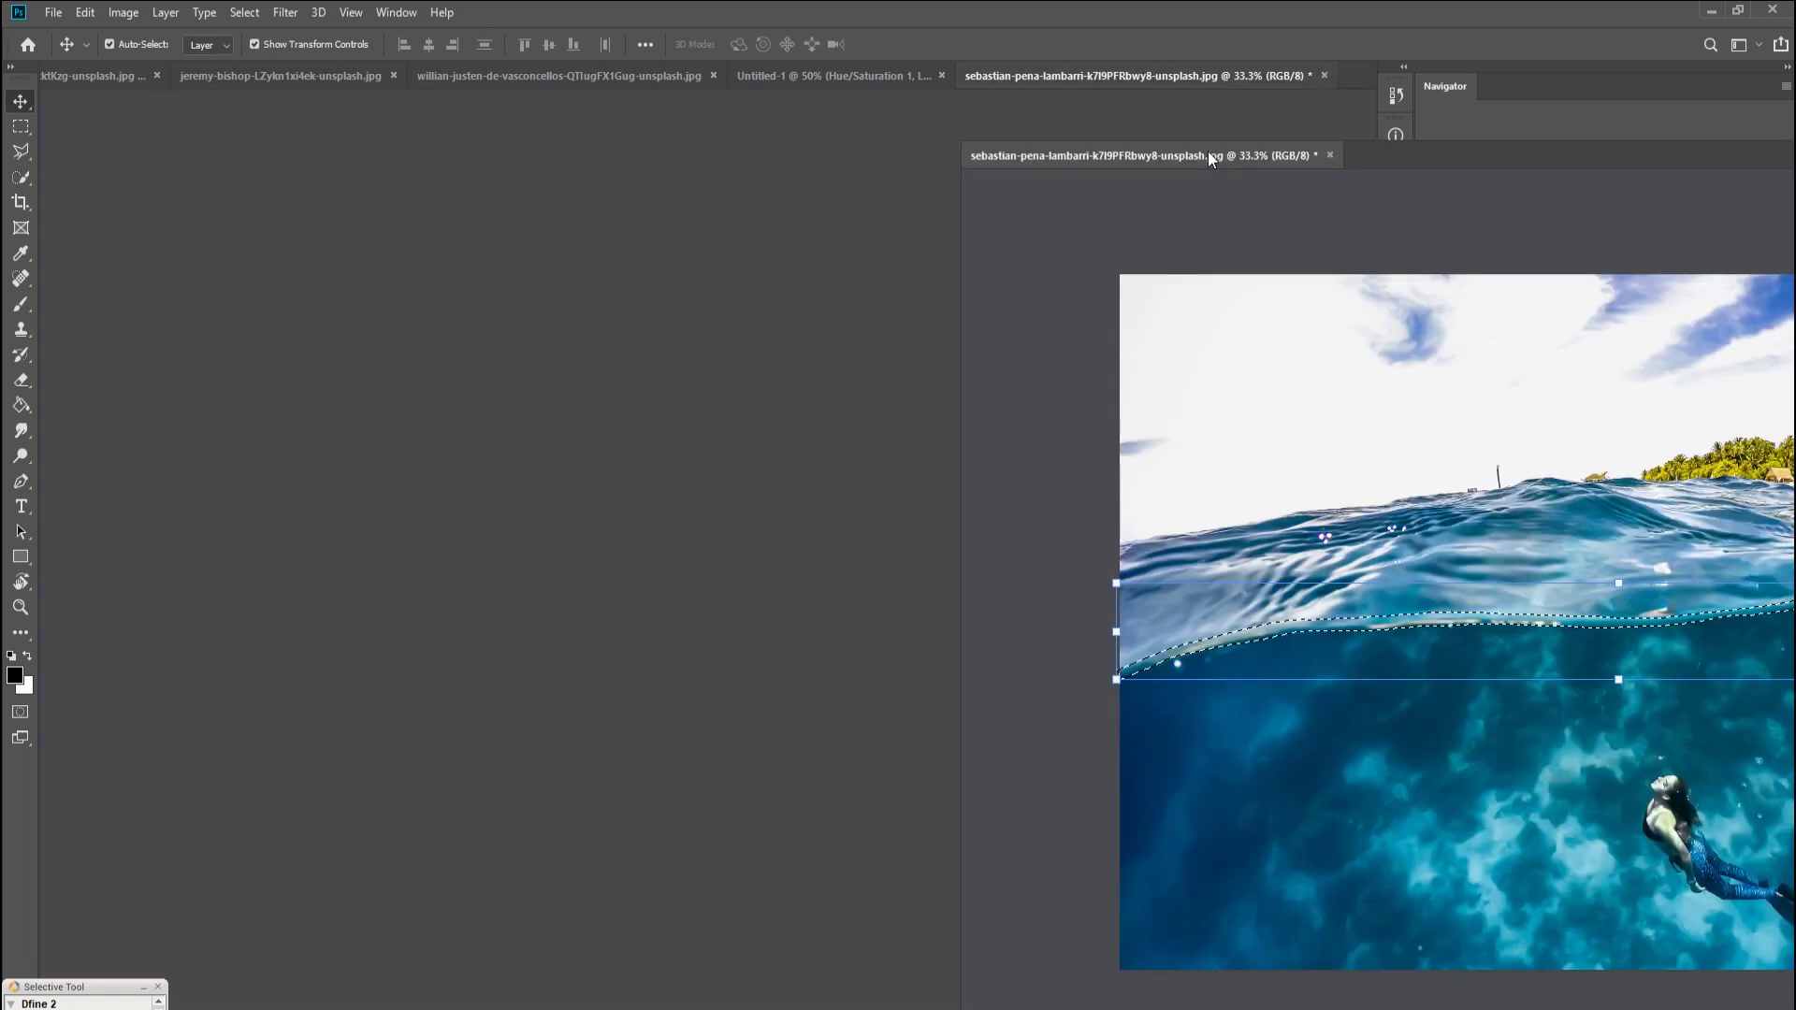
mouse_move(1203, 522)
left_mouse_down()
mouse_move(1085, 550)
mouse_move(703, 565)
left_mouse_up()
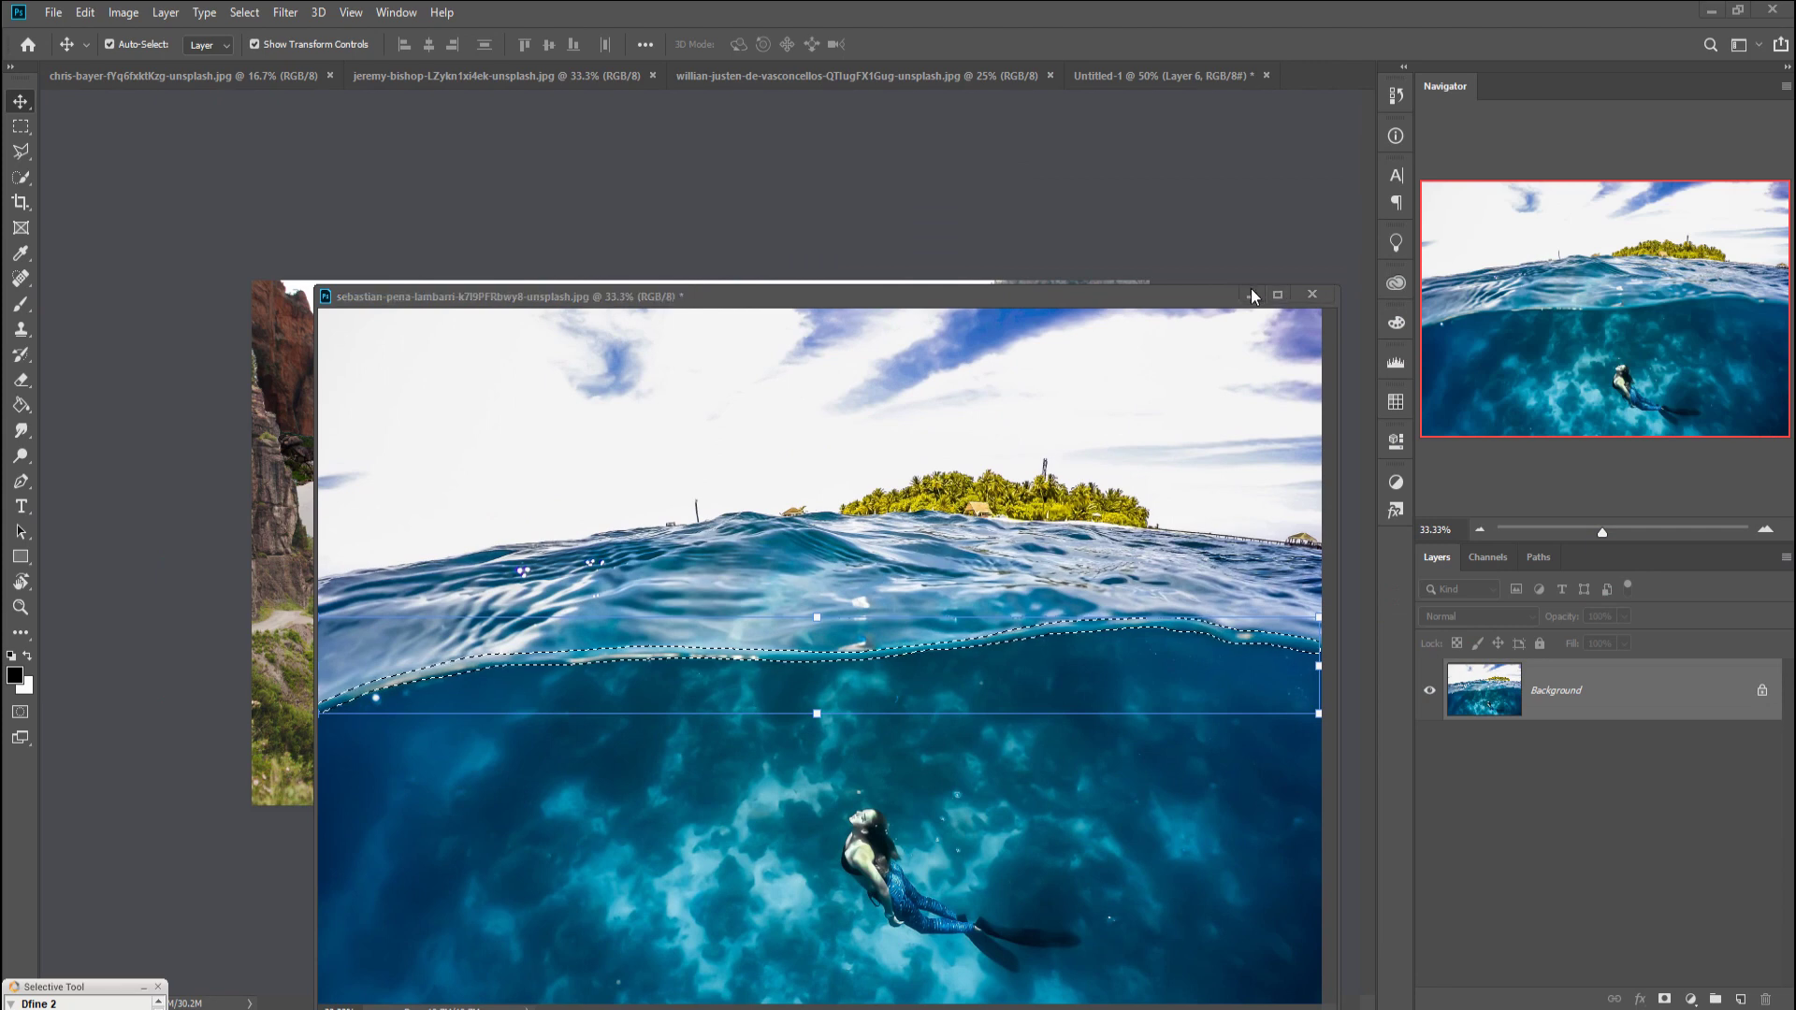
left_click(1250, 288)
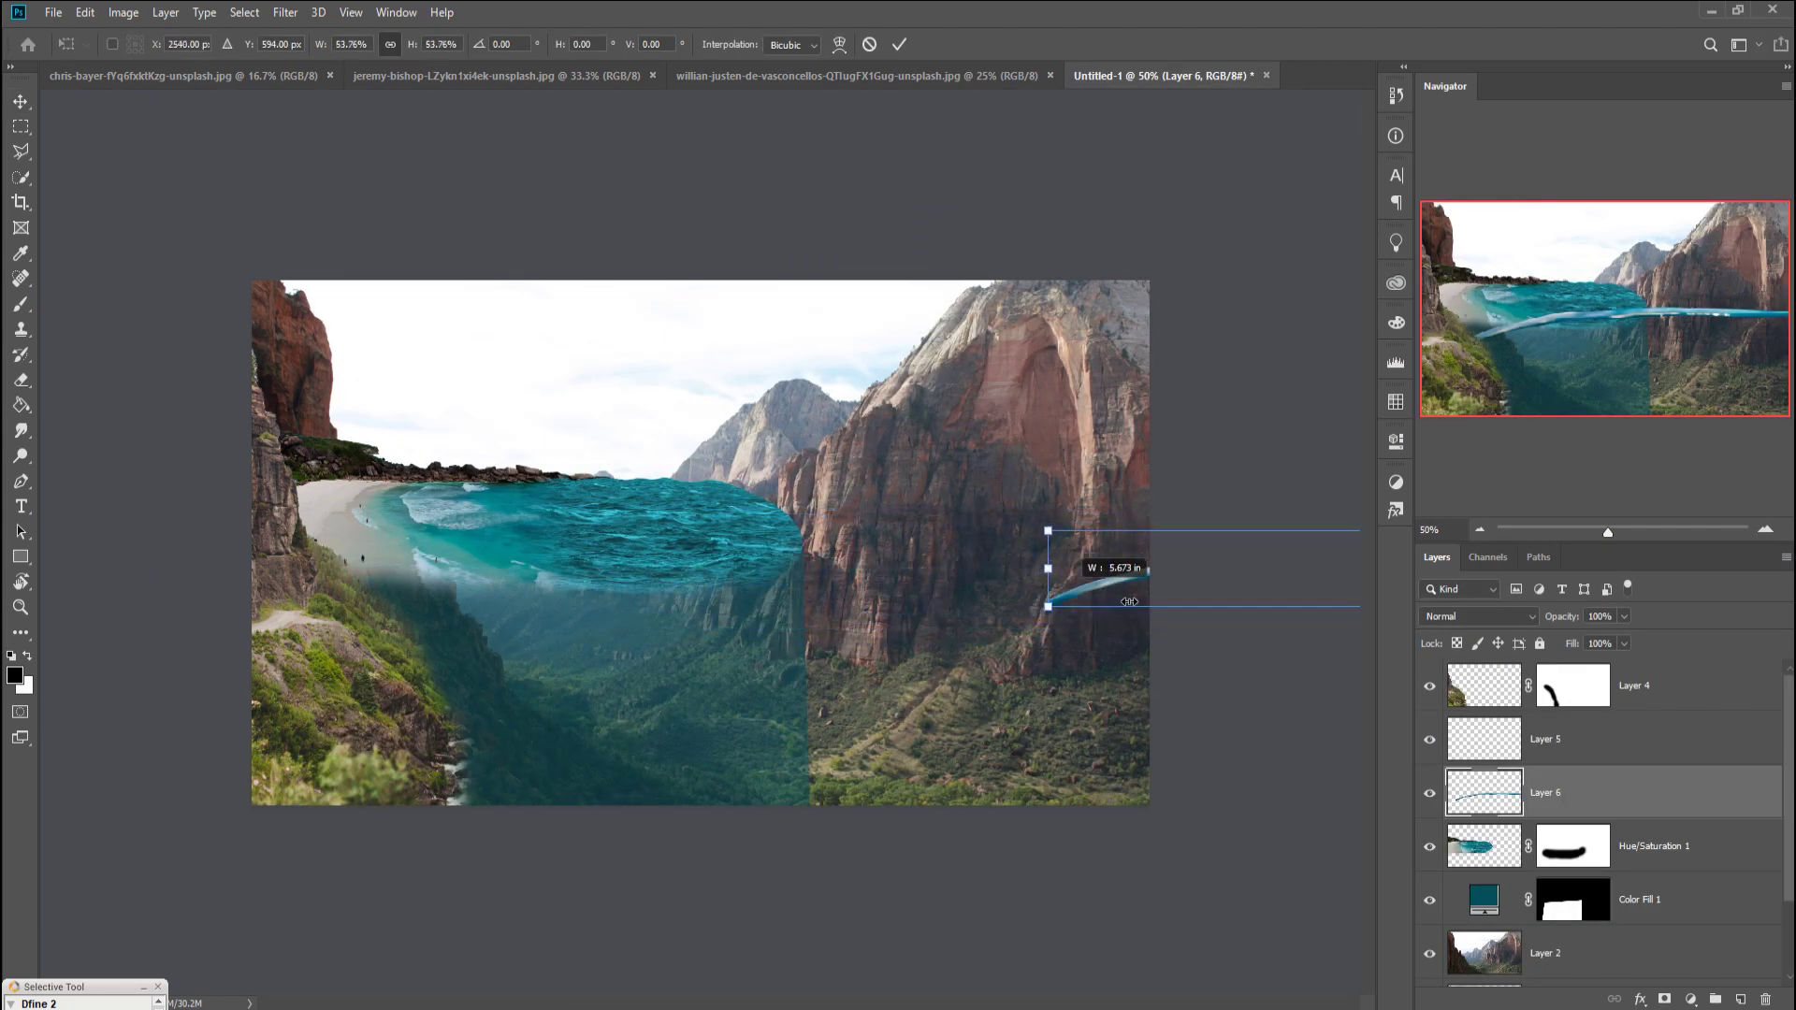
mouse_move(529, 600)
left_mouse_down()
mouse_move(1253, 561)
mouse_move(386, 568)
mouse_move(378, 609)
left_mouse_up()
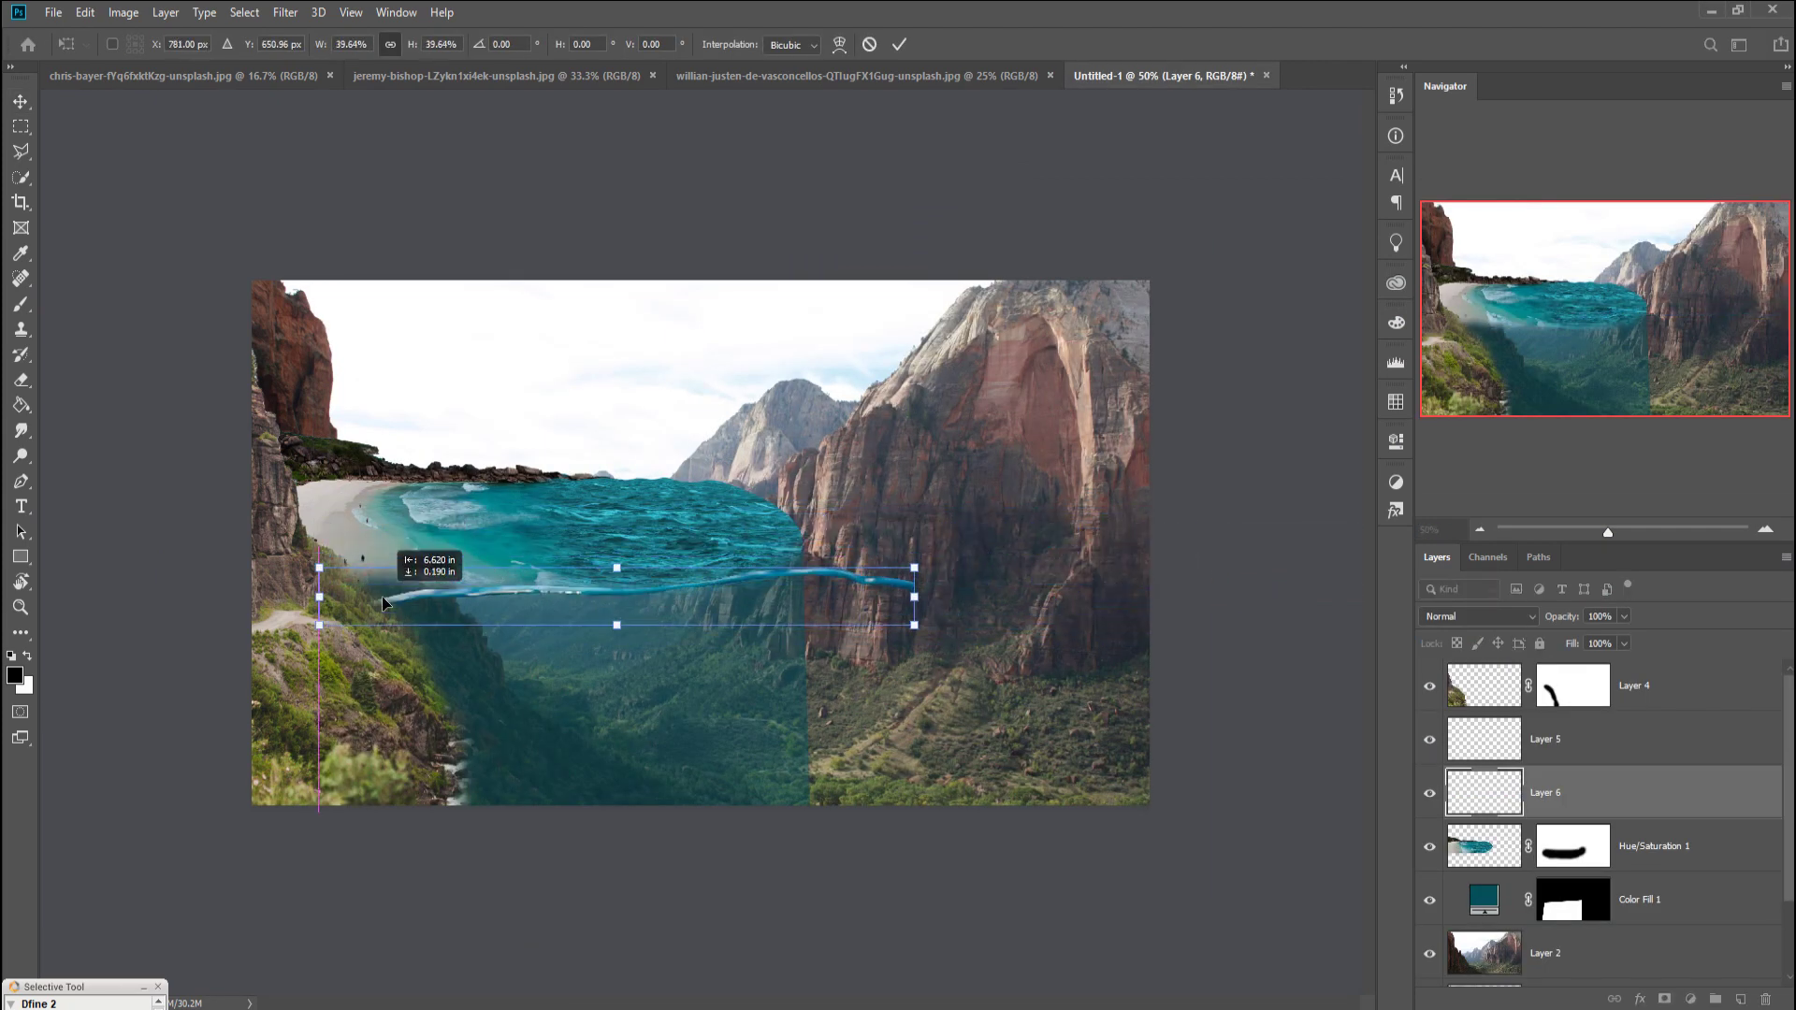
left_click_drag(928, 610, 797, 603)
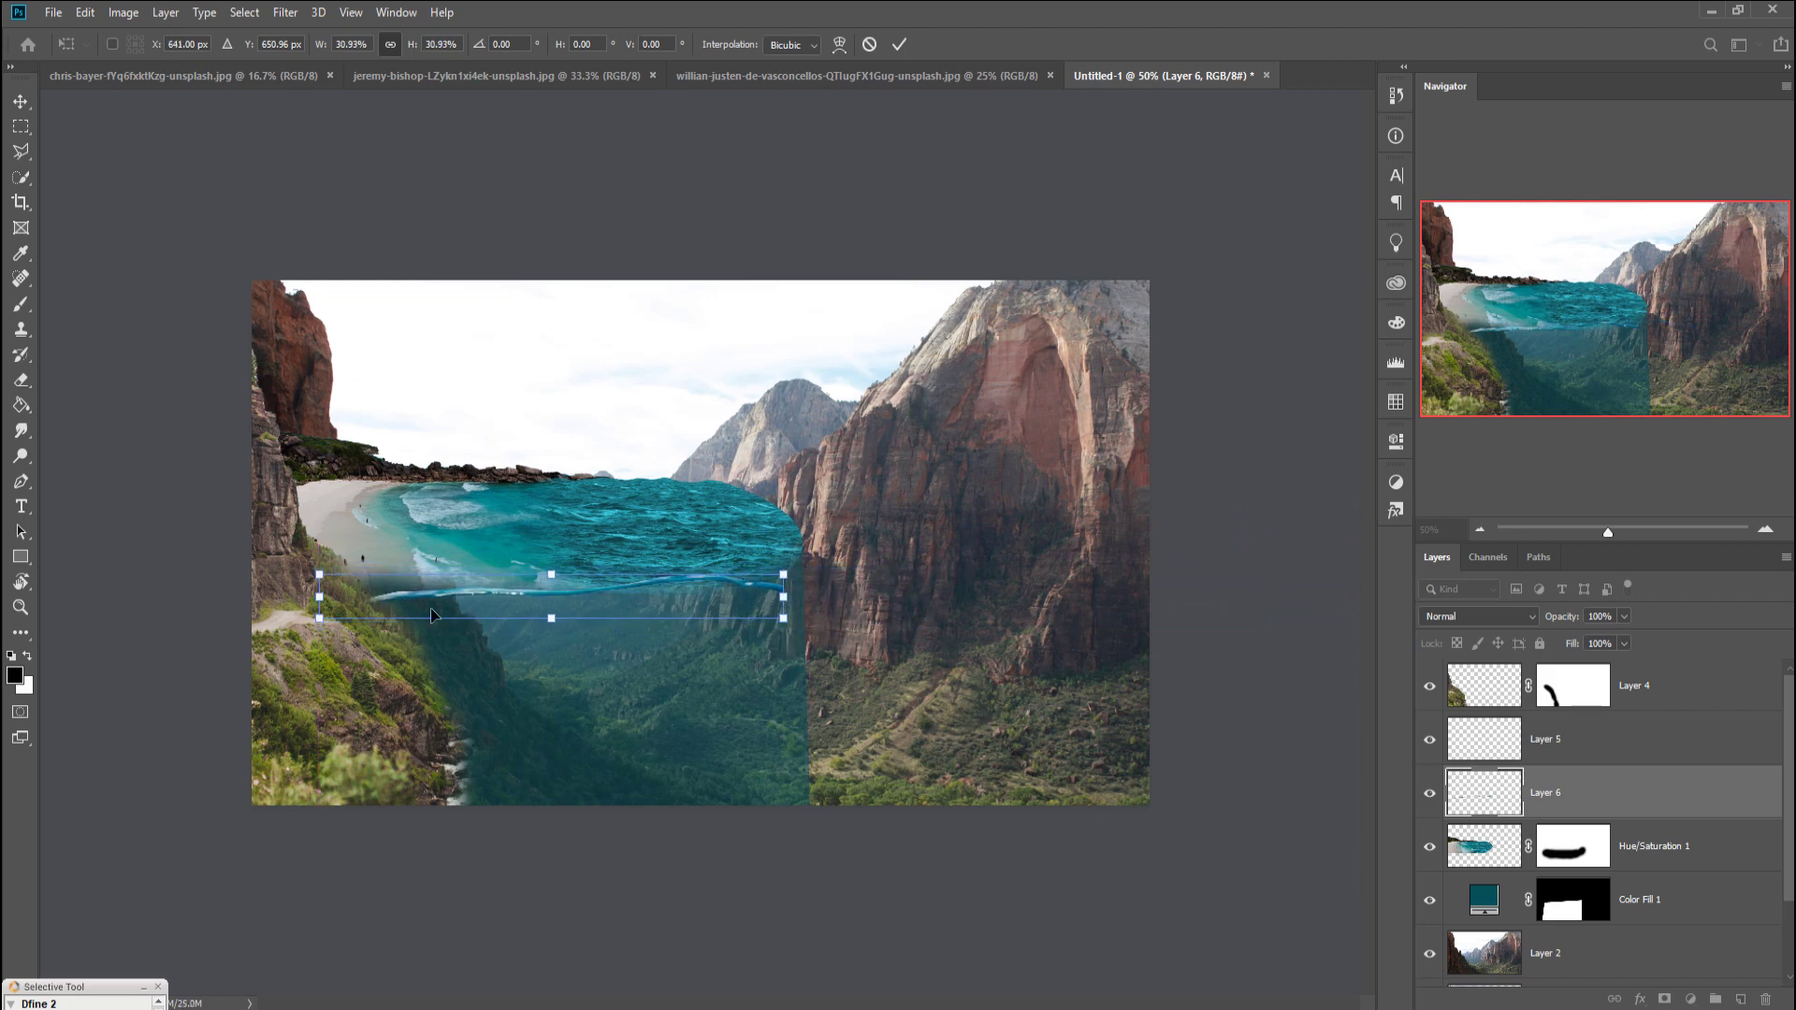
key("ctrl+plus")
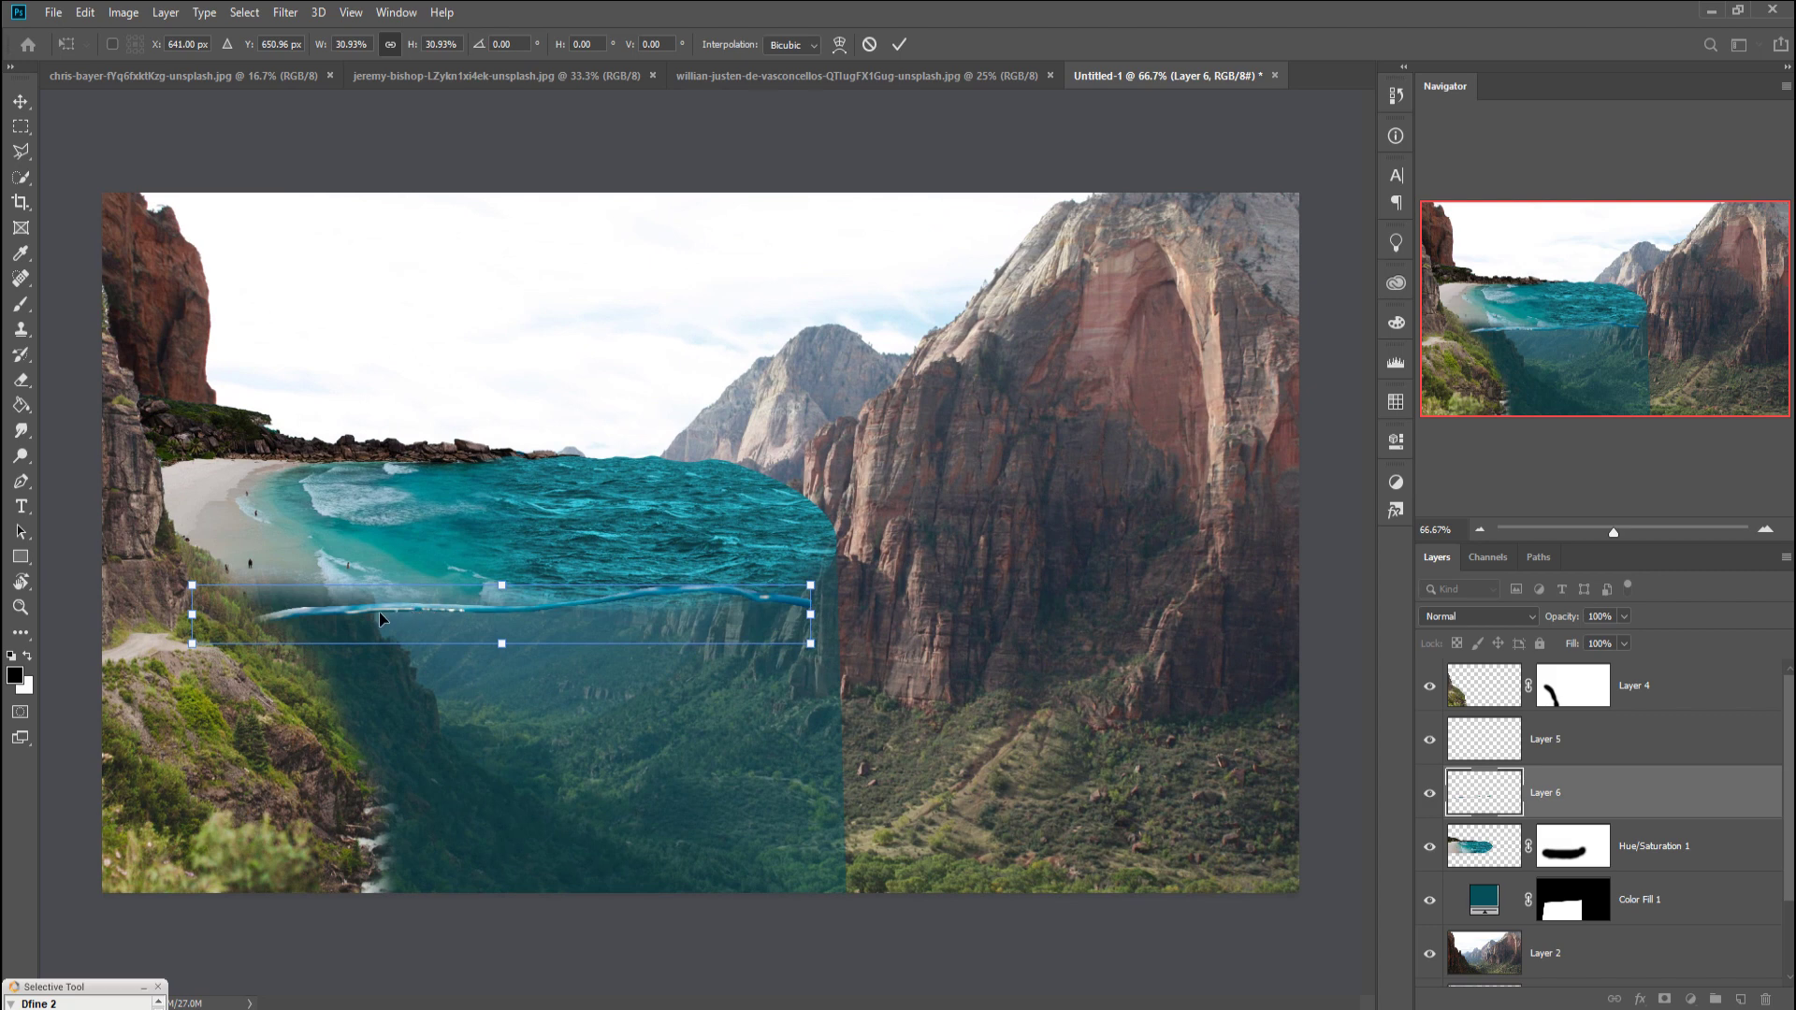
left_click_drag(379, 612, 371, 577)
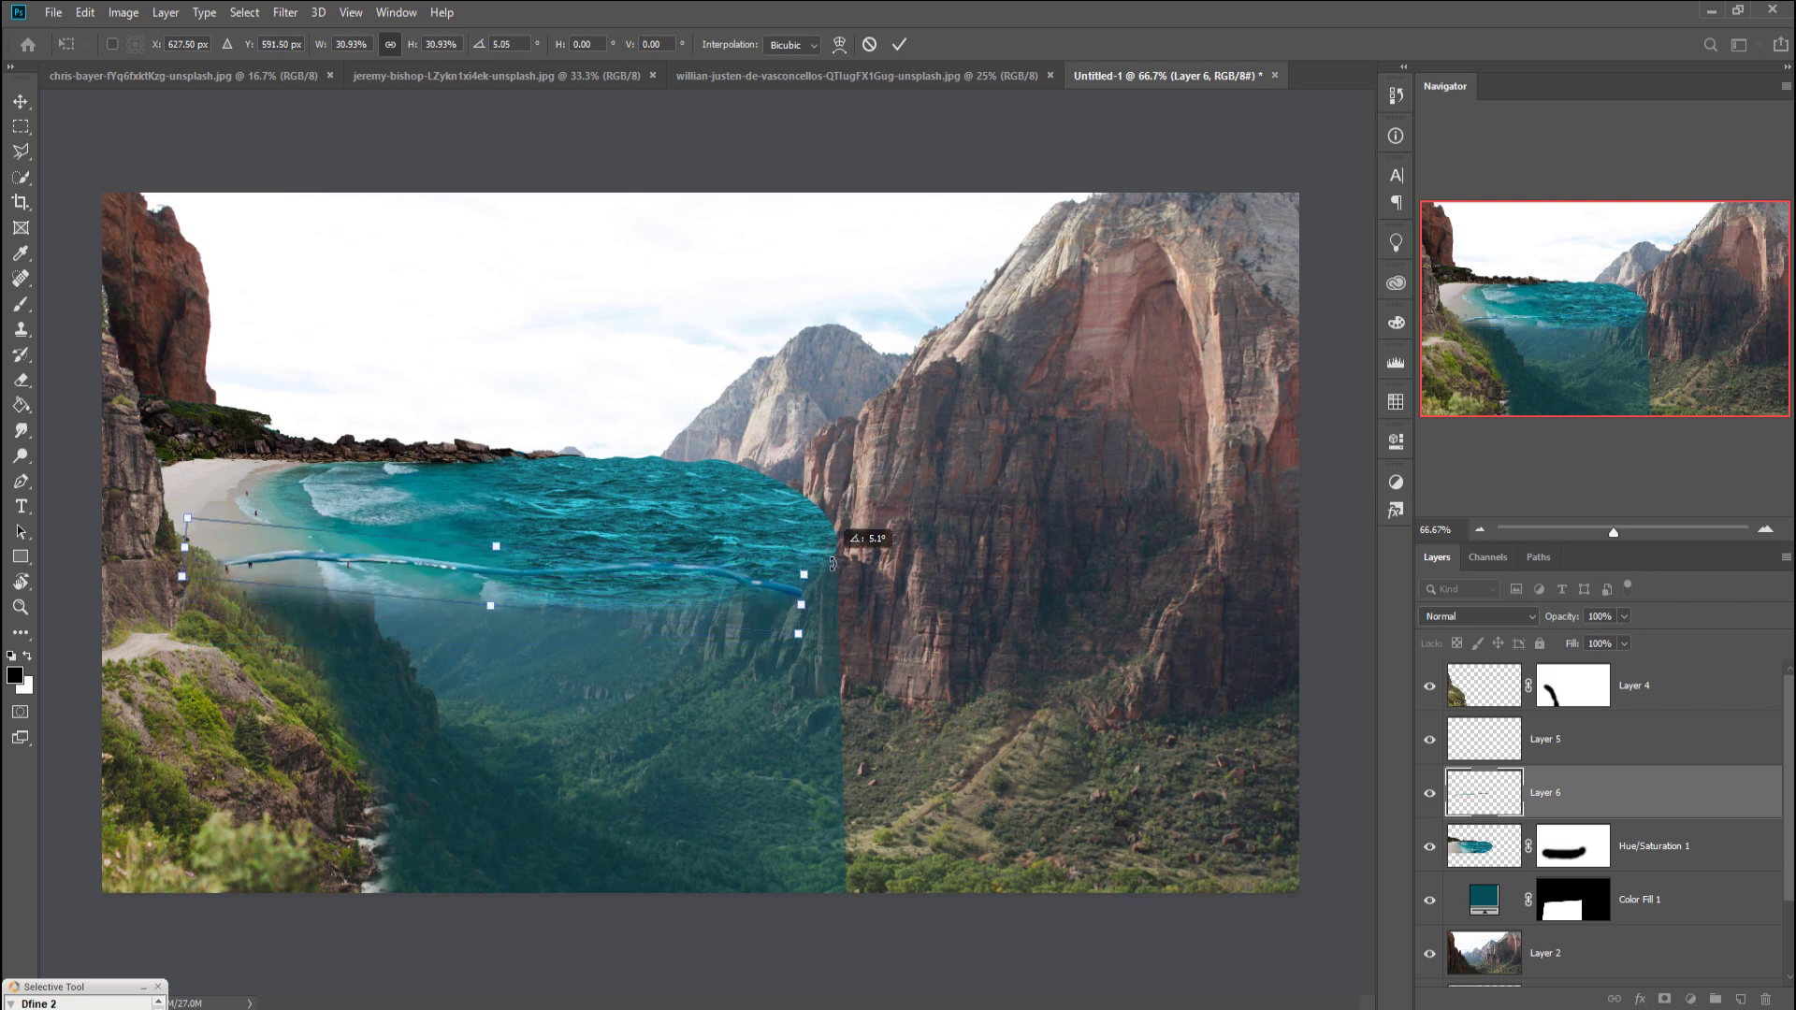
mouse_move(829, 540)
left_mouse_down()
mouse_move(832, 561)
mouse_move(445, 592)
mouse_move(448, 607)
left_mouse_up()
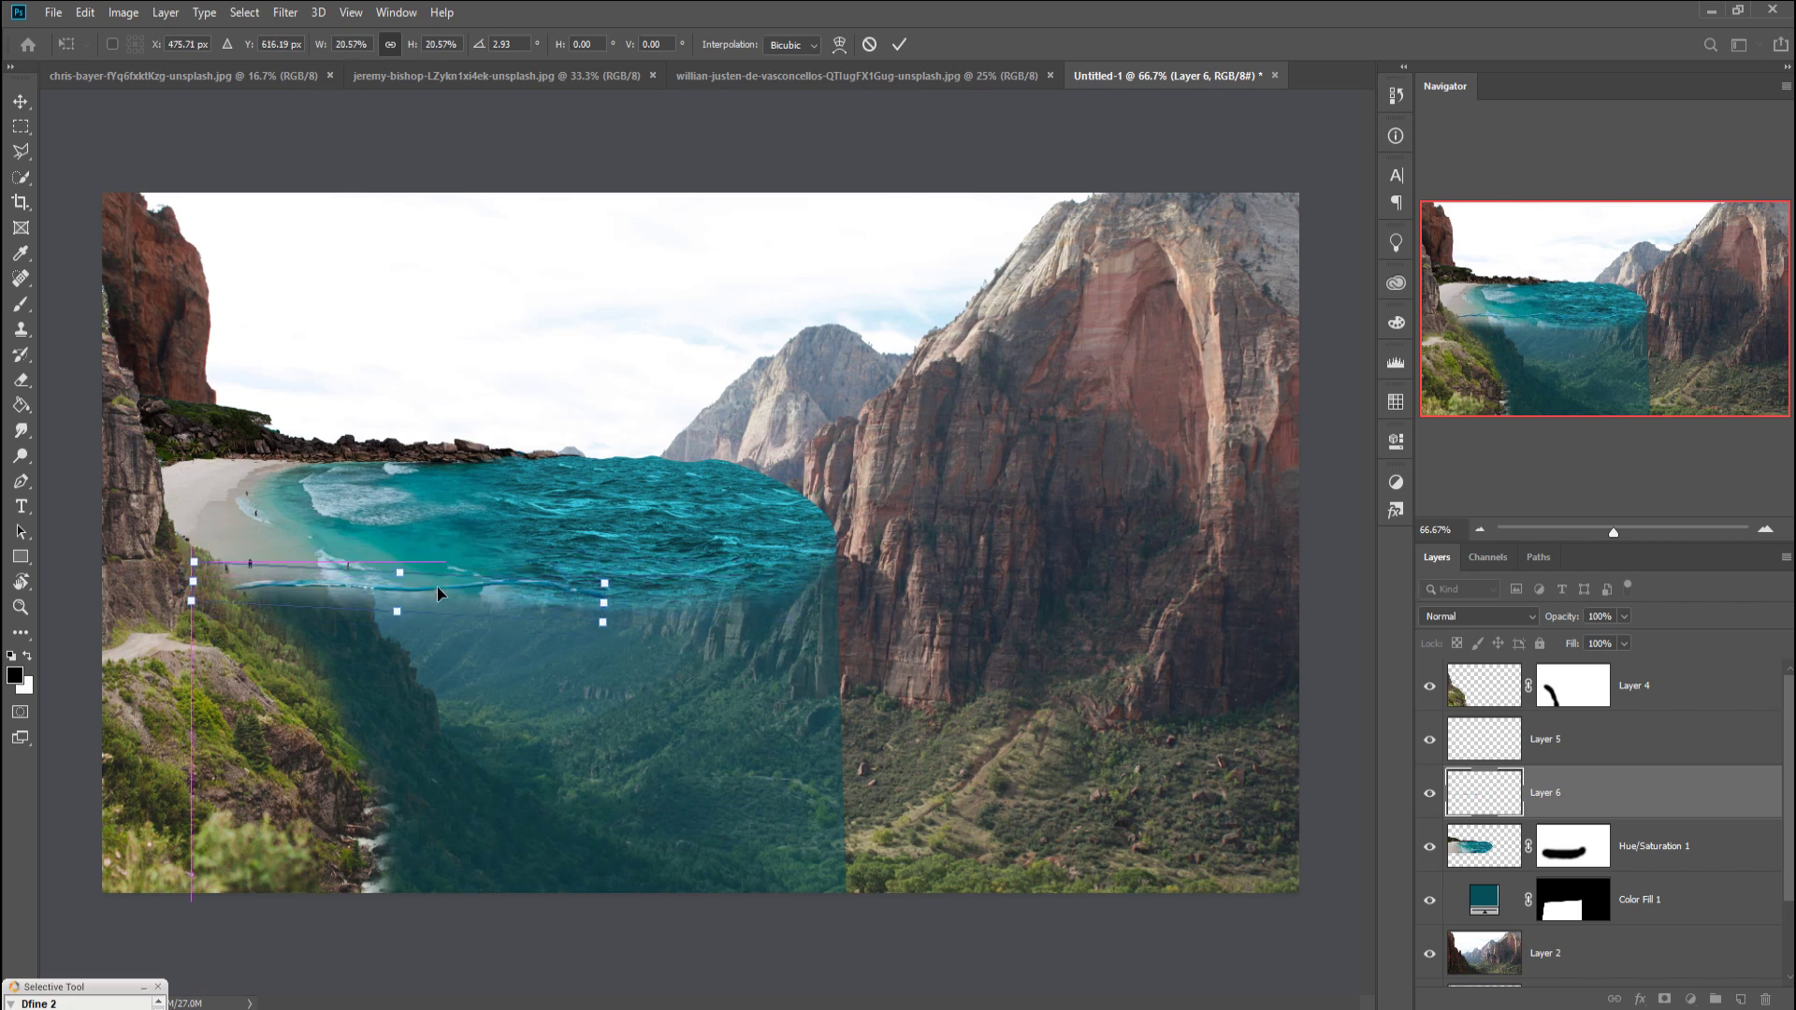
left_click(909, 44)
Step: Warp the wave streak so it bends along the waterline at the valley's left side
left_click(85, 12)
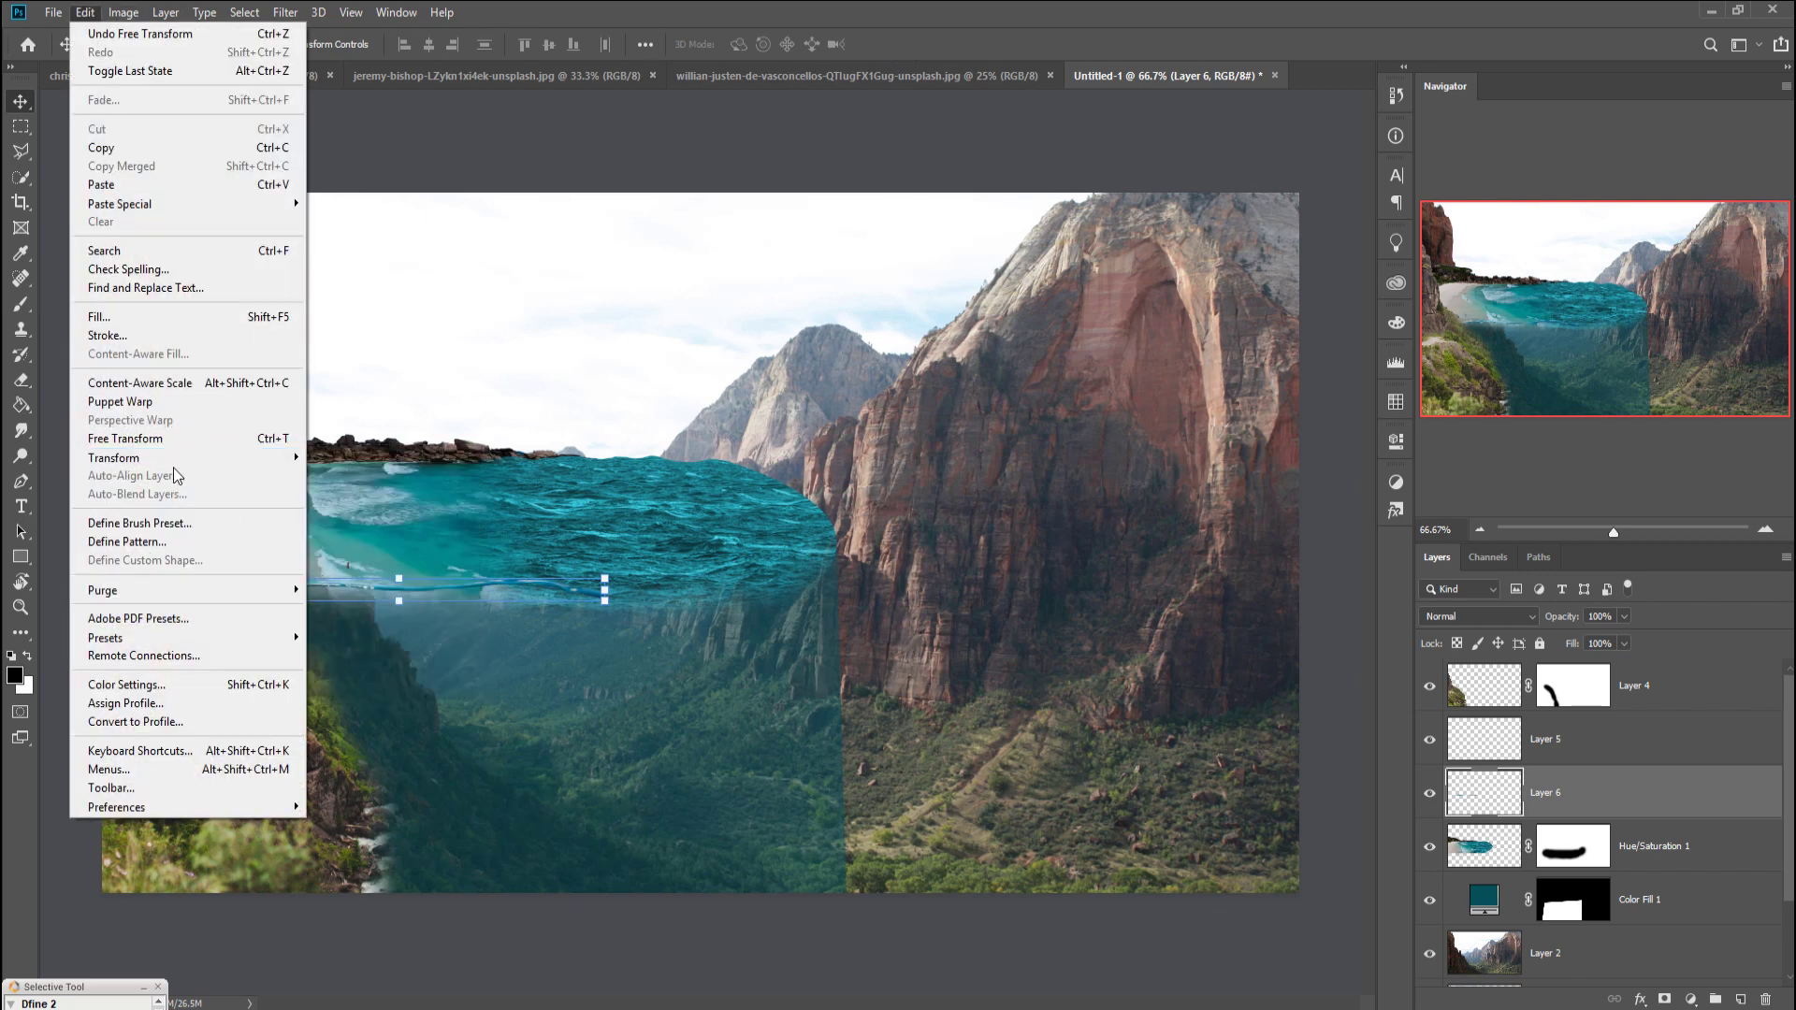
left_click(355, 588)
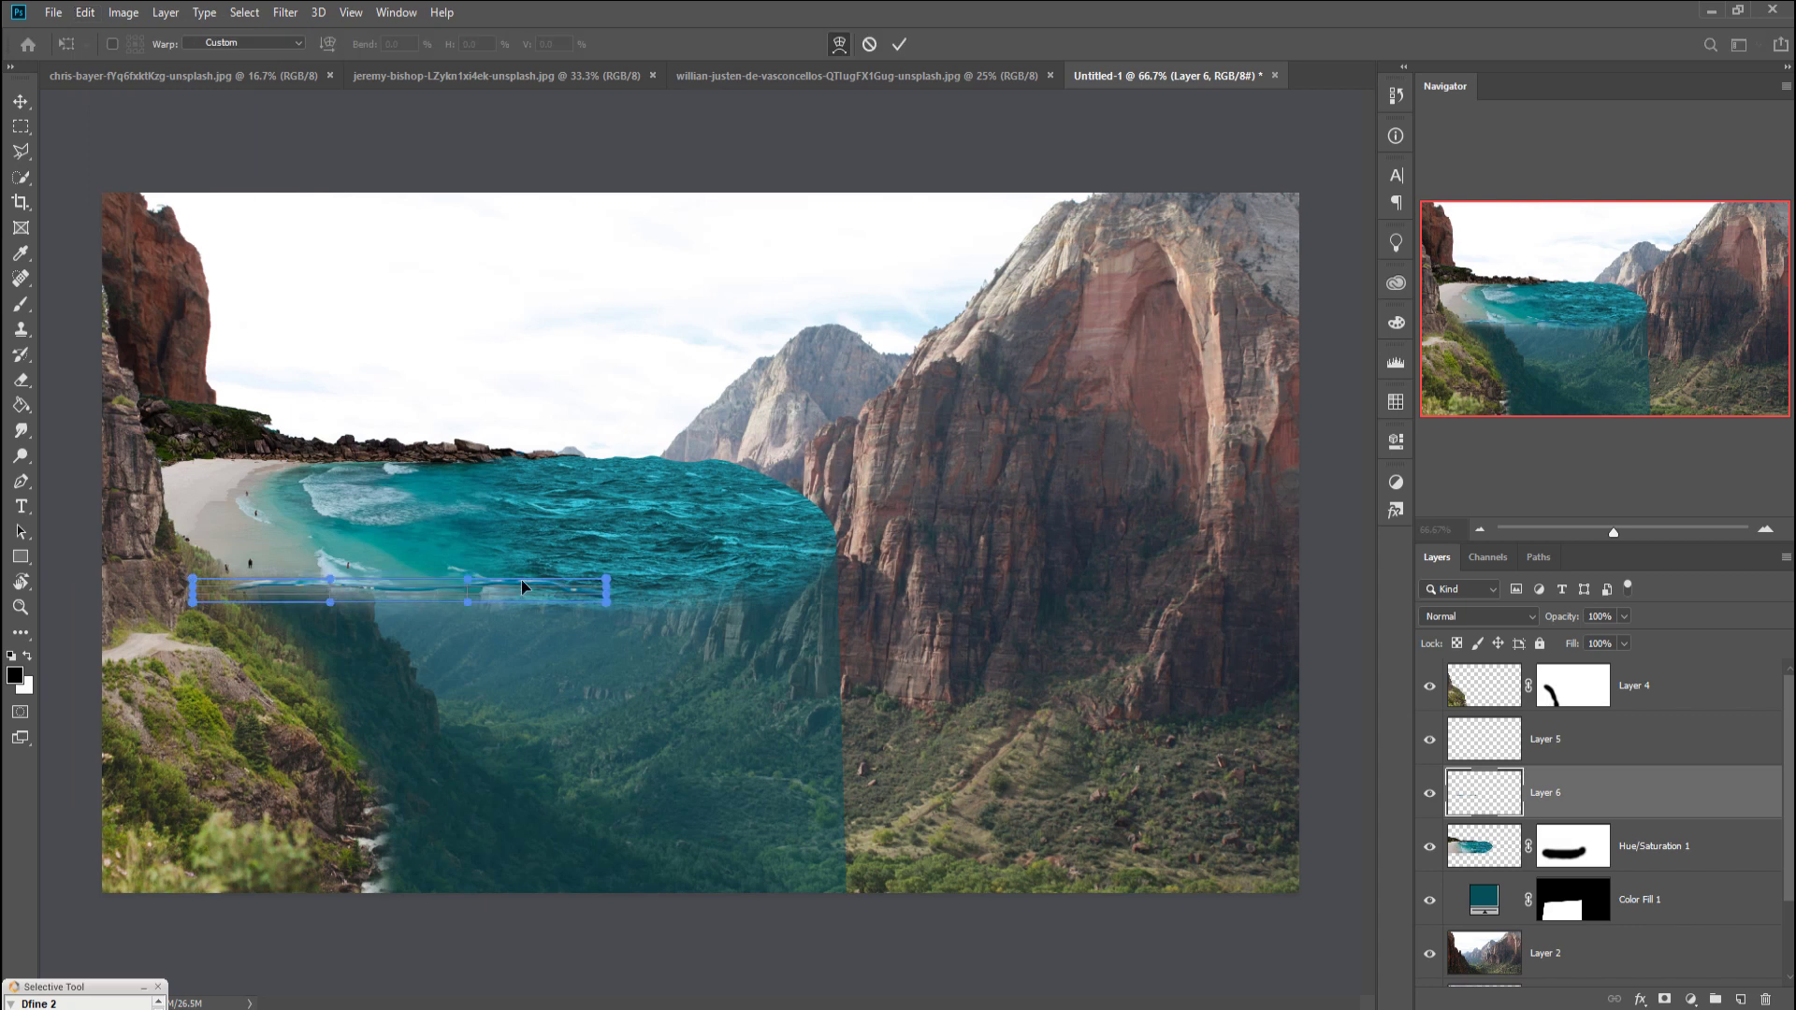
left_click_drag(521, 586, 520, 593)
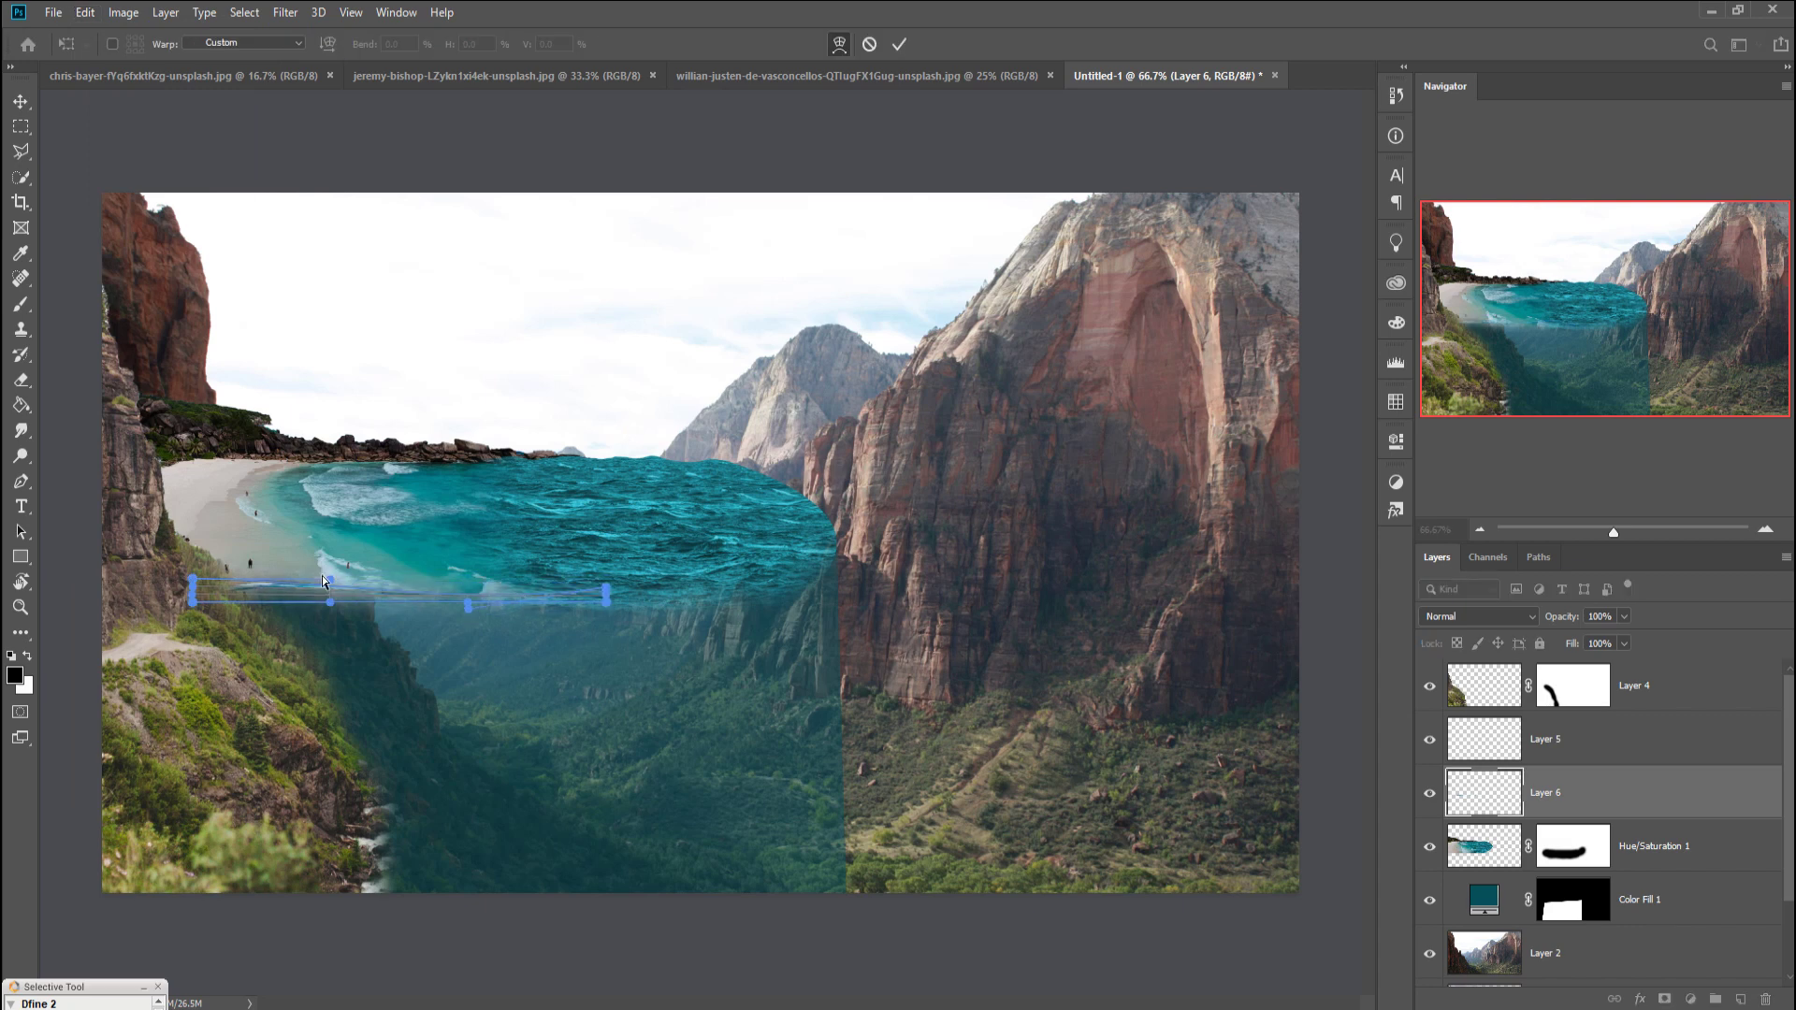
left_click_drag(264, 586, 268, 579)
left_click_drag(540, 600, 555, 616)
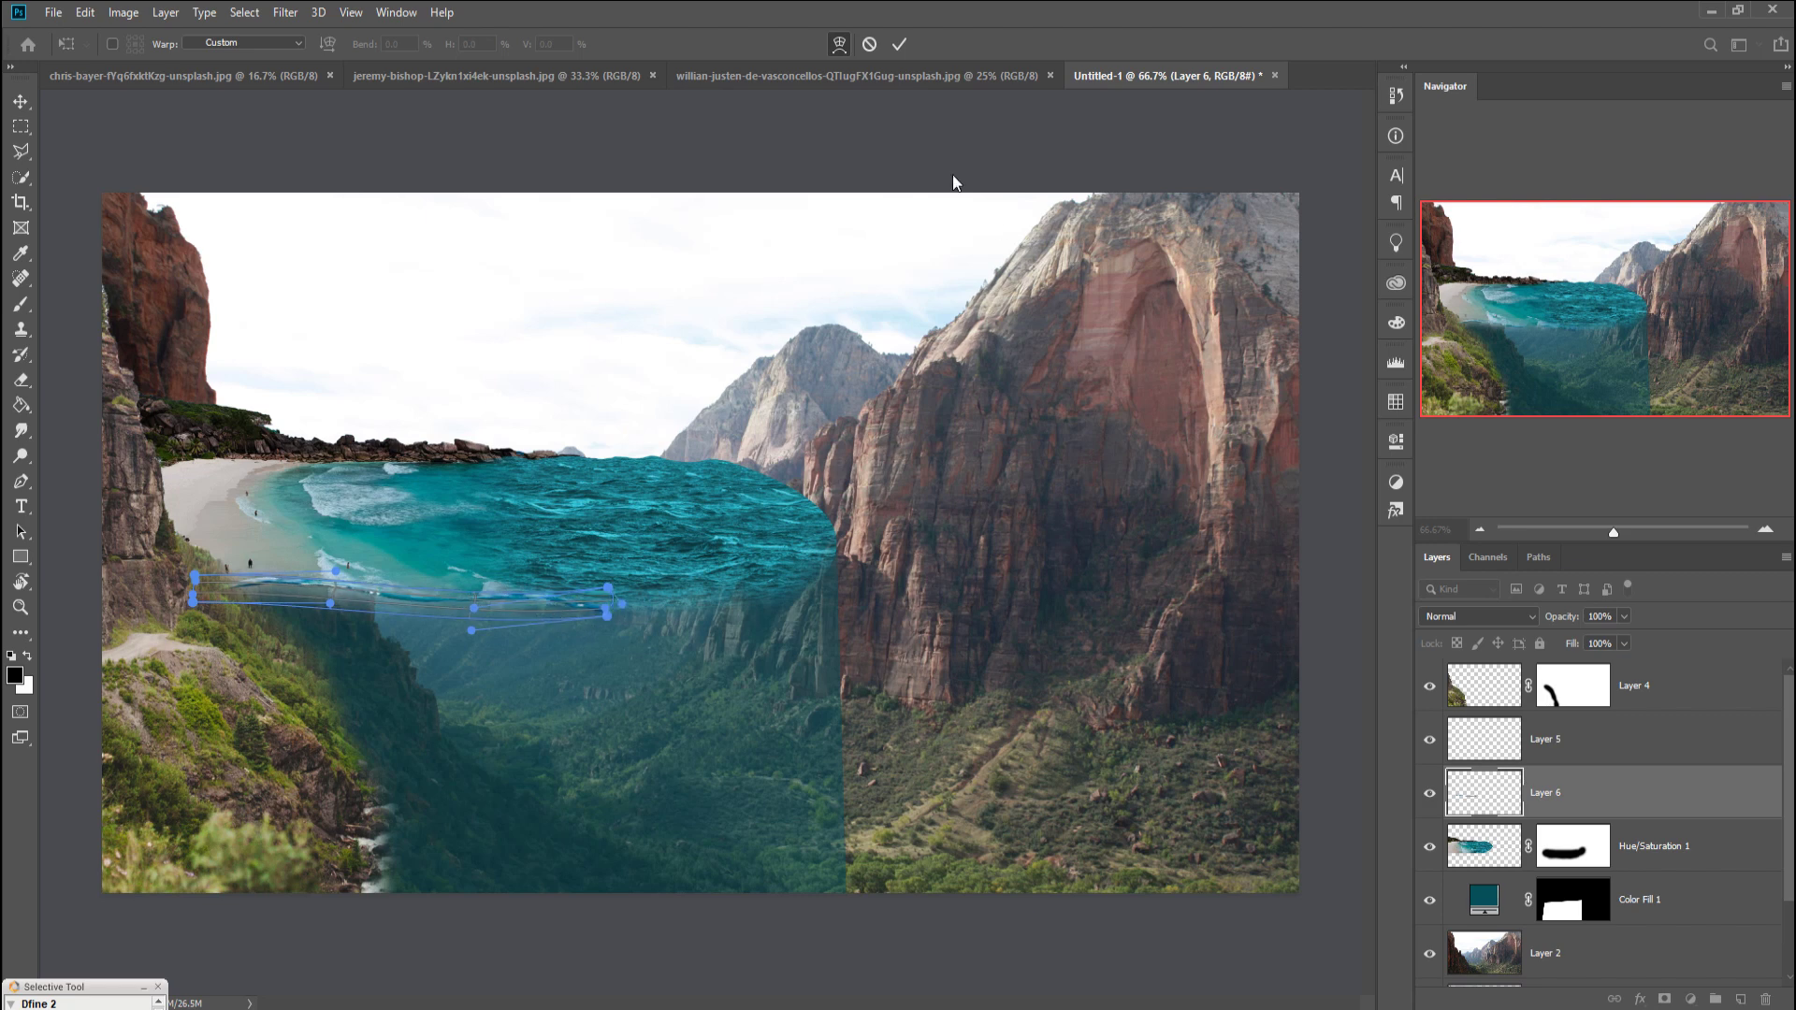
left_click(903, 42)
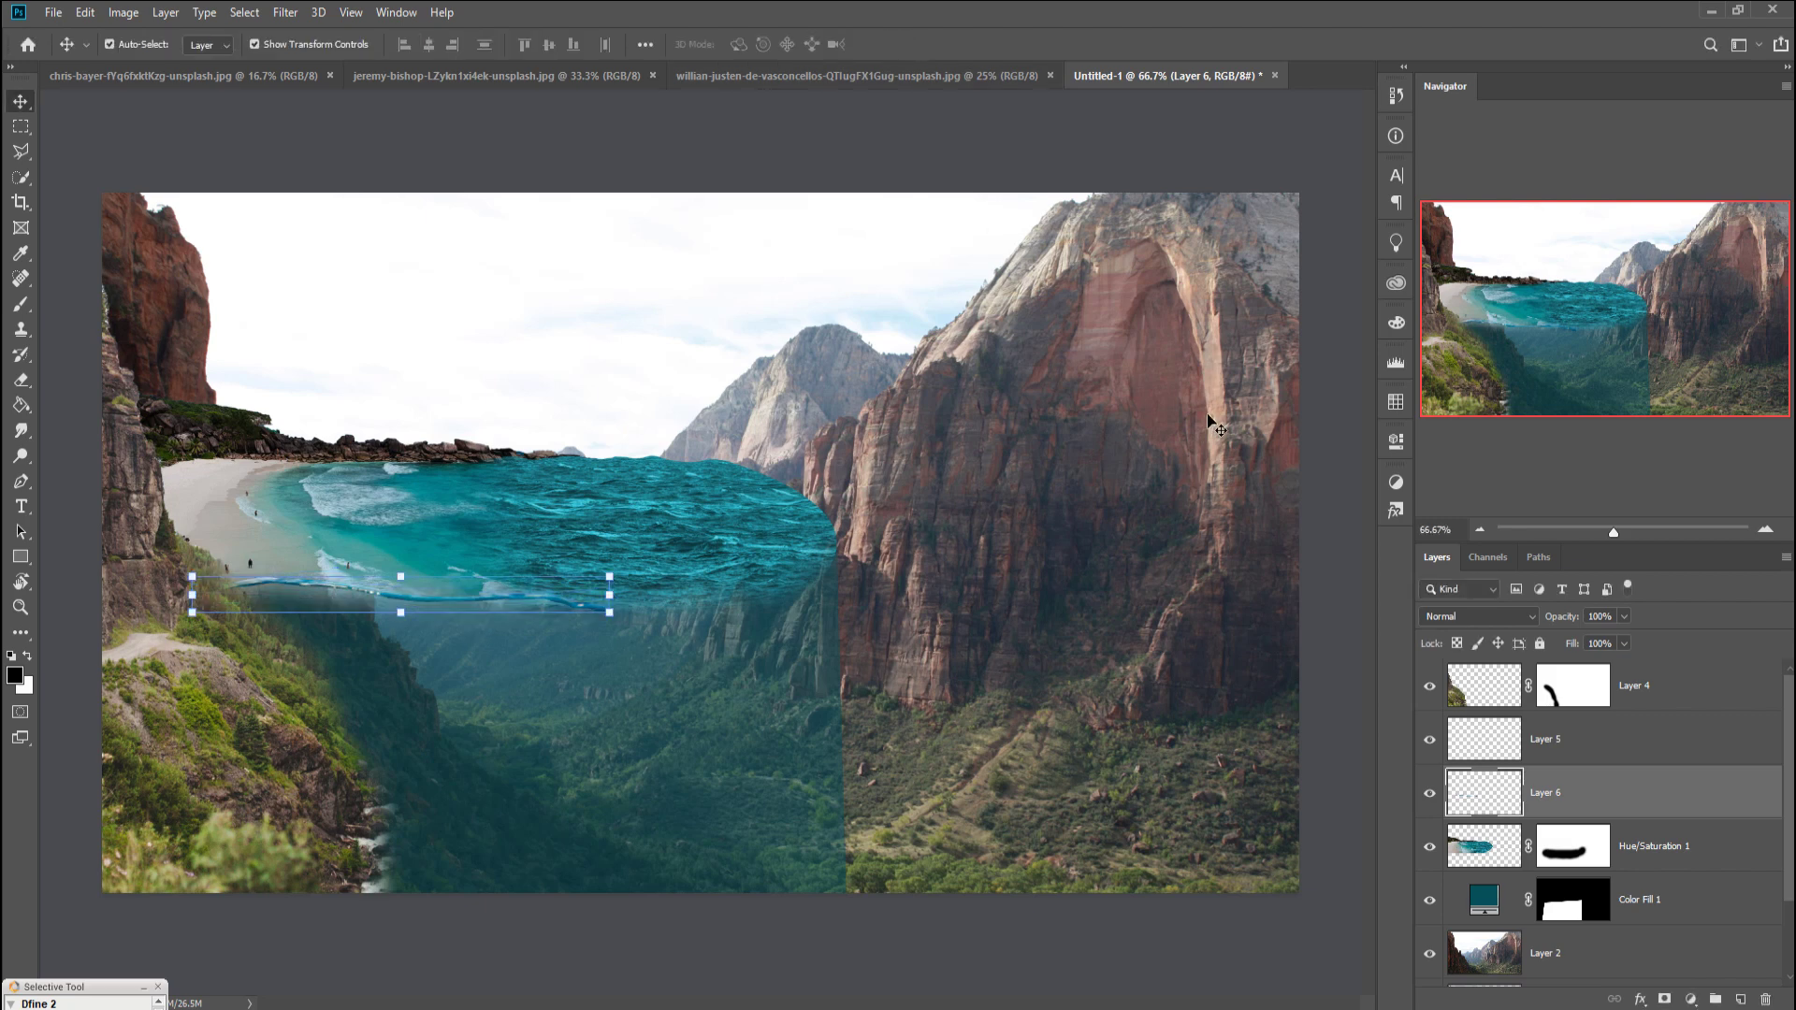
right_click(1655, 801)
Step: Duplicate Layer 6, shift the copy right, flip it vertically, rotate about -4°, then duplicate again
left_click(1496, 294)
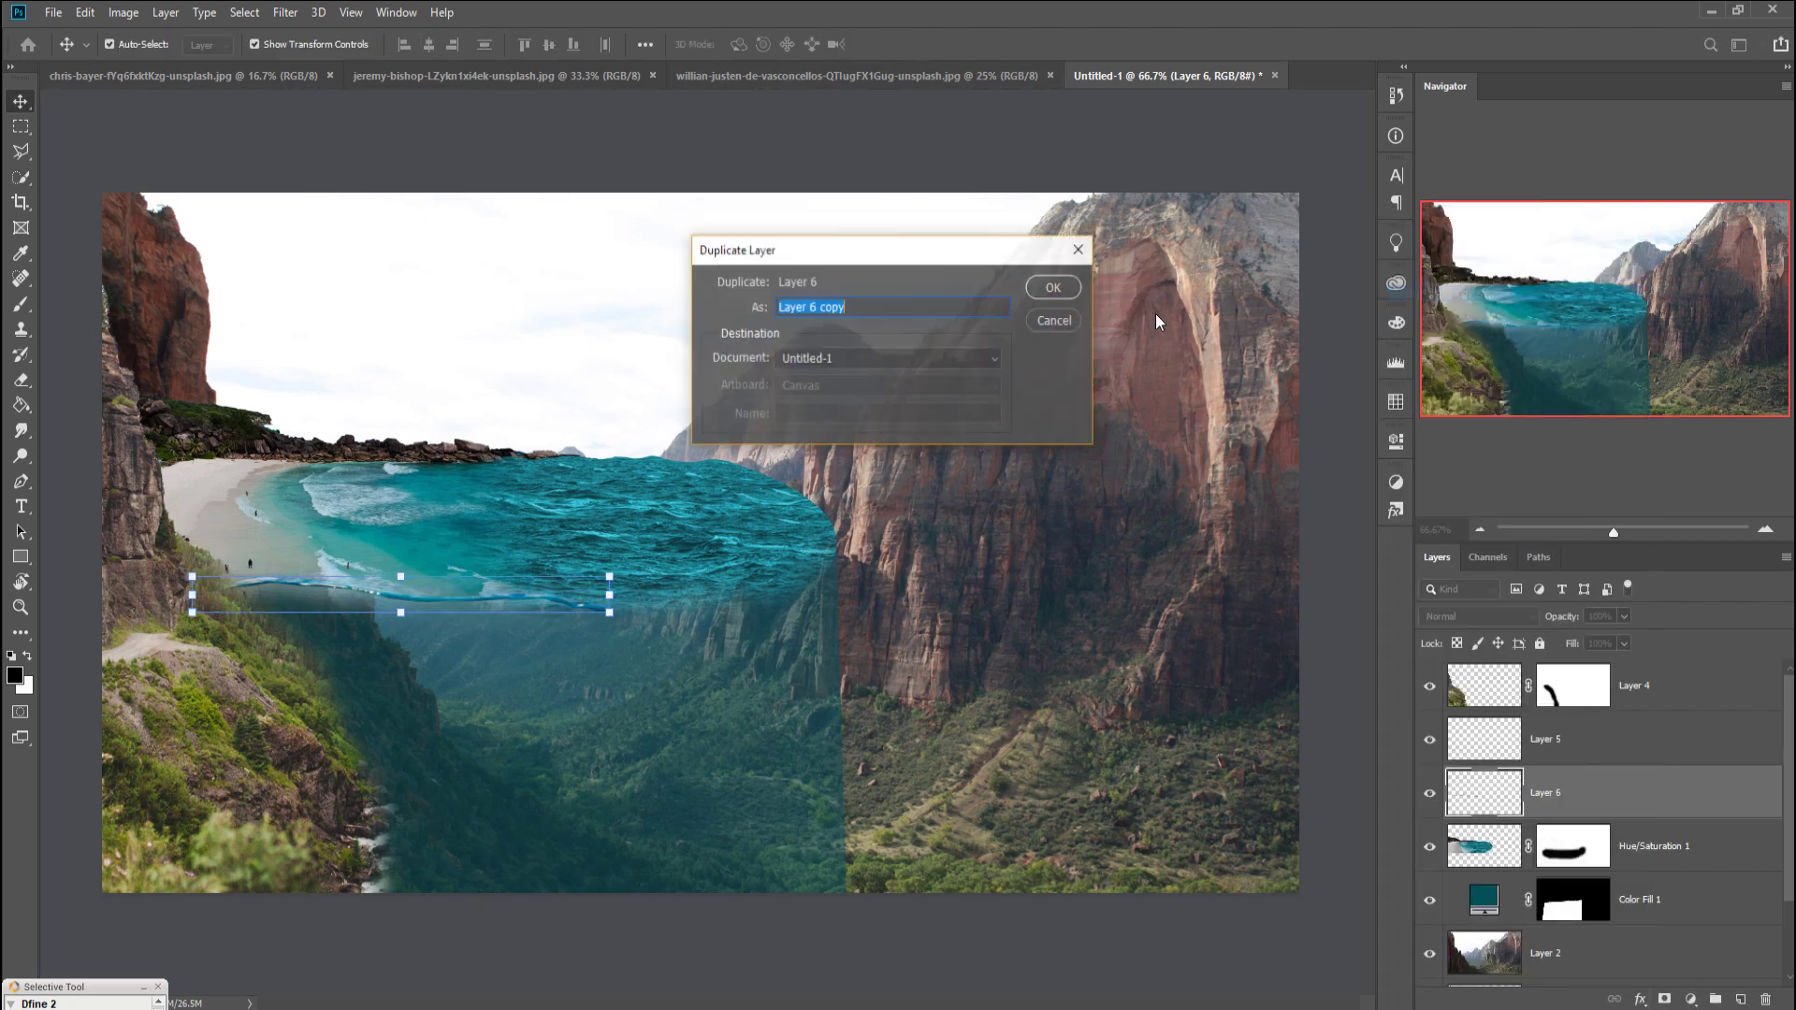
left_click(1044, 296)
mouse_move(477, 603)
left_mouse_down()
mouse_move(835, 603)
mouse_move(776, 609)
left_mouse_up()
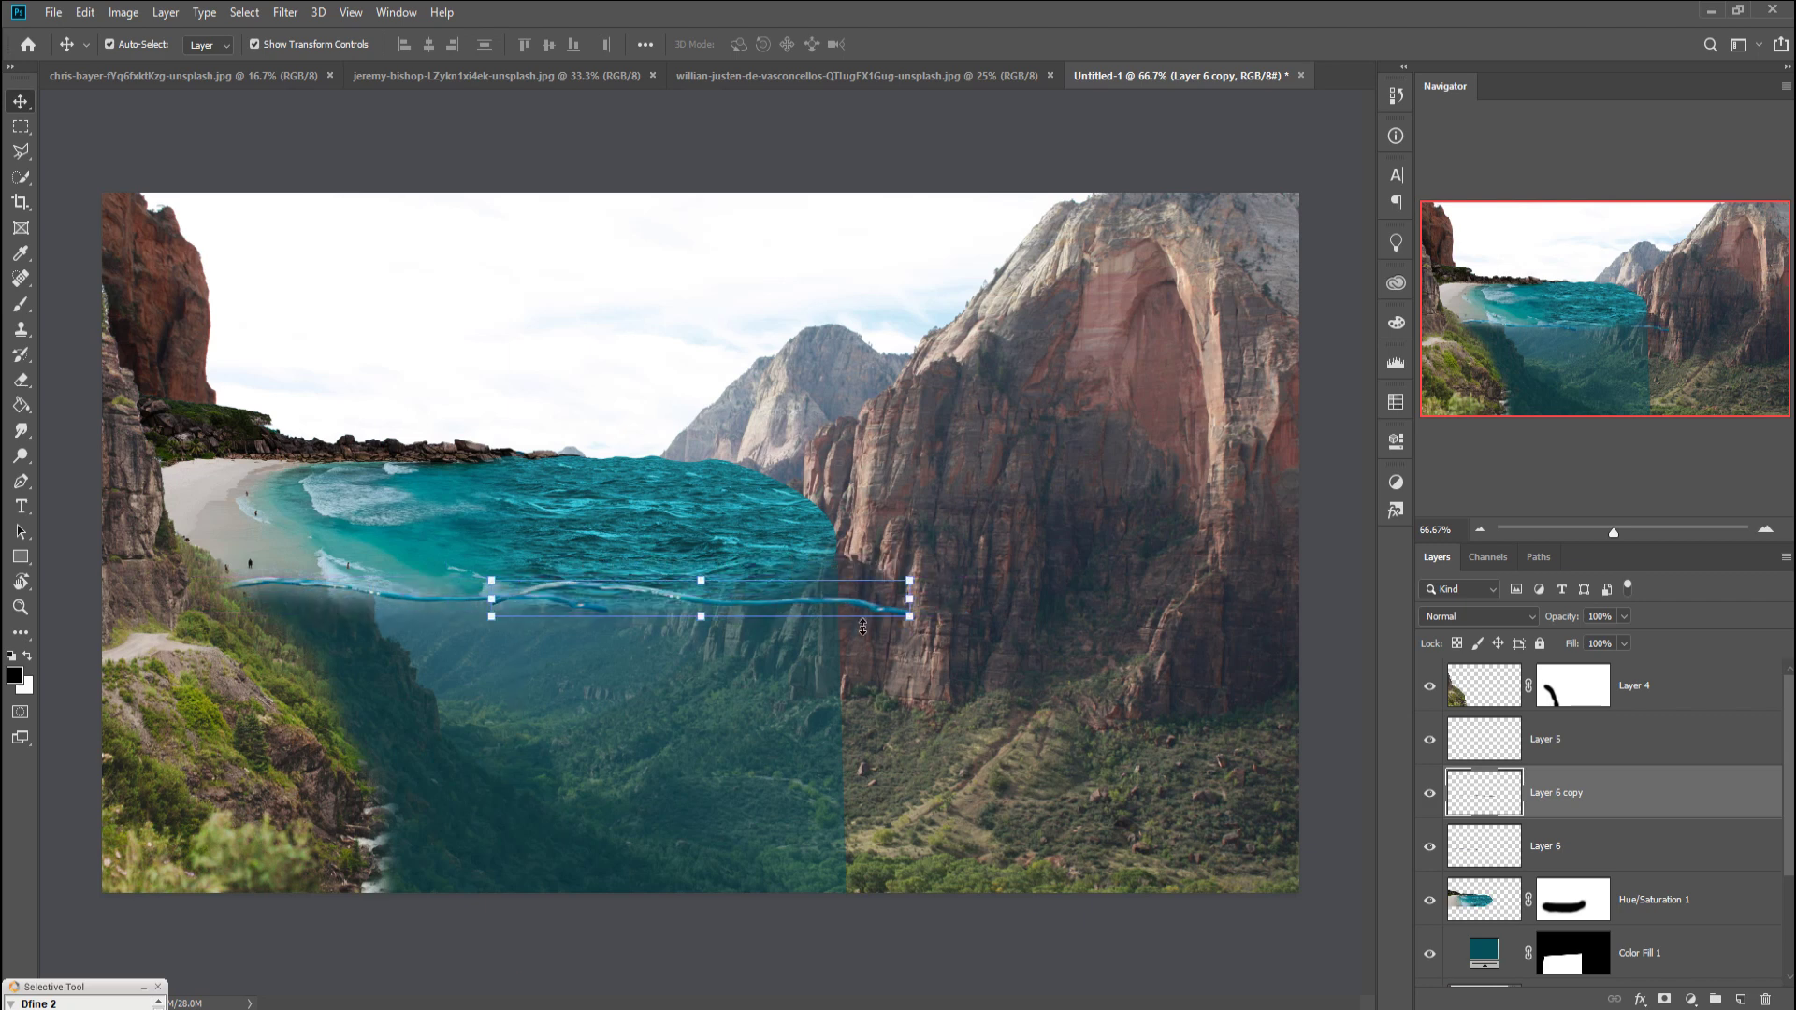
left_click(85, 12)
mouse_move(114, 457)
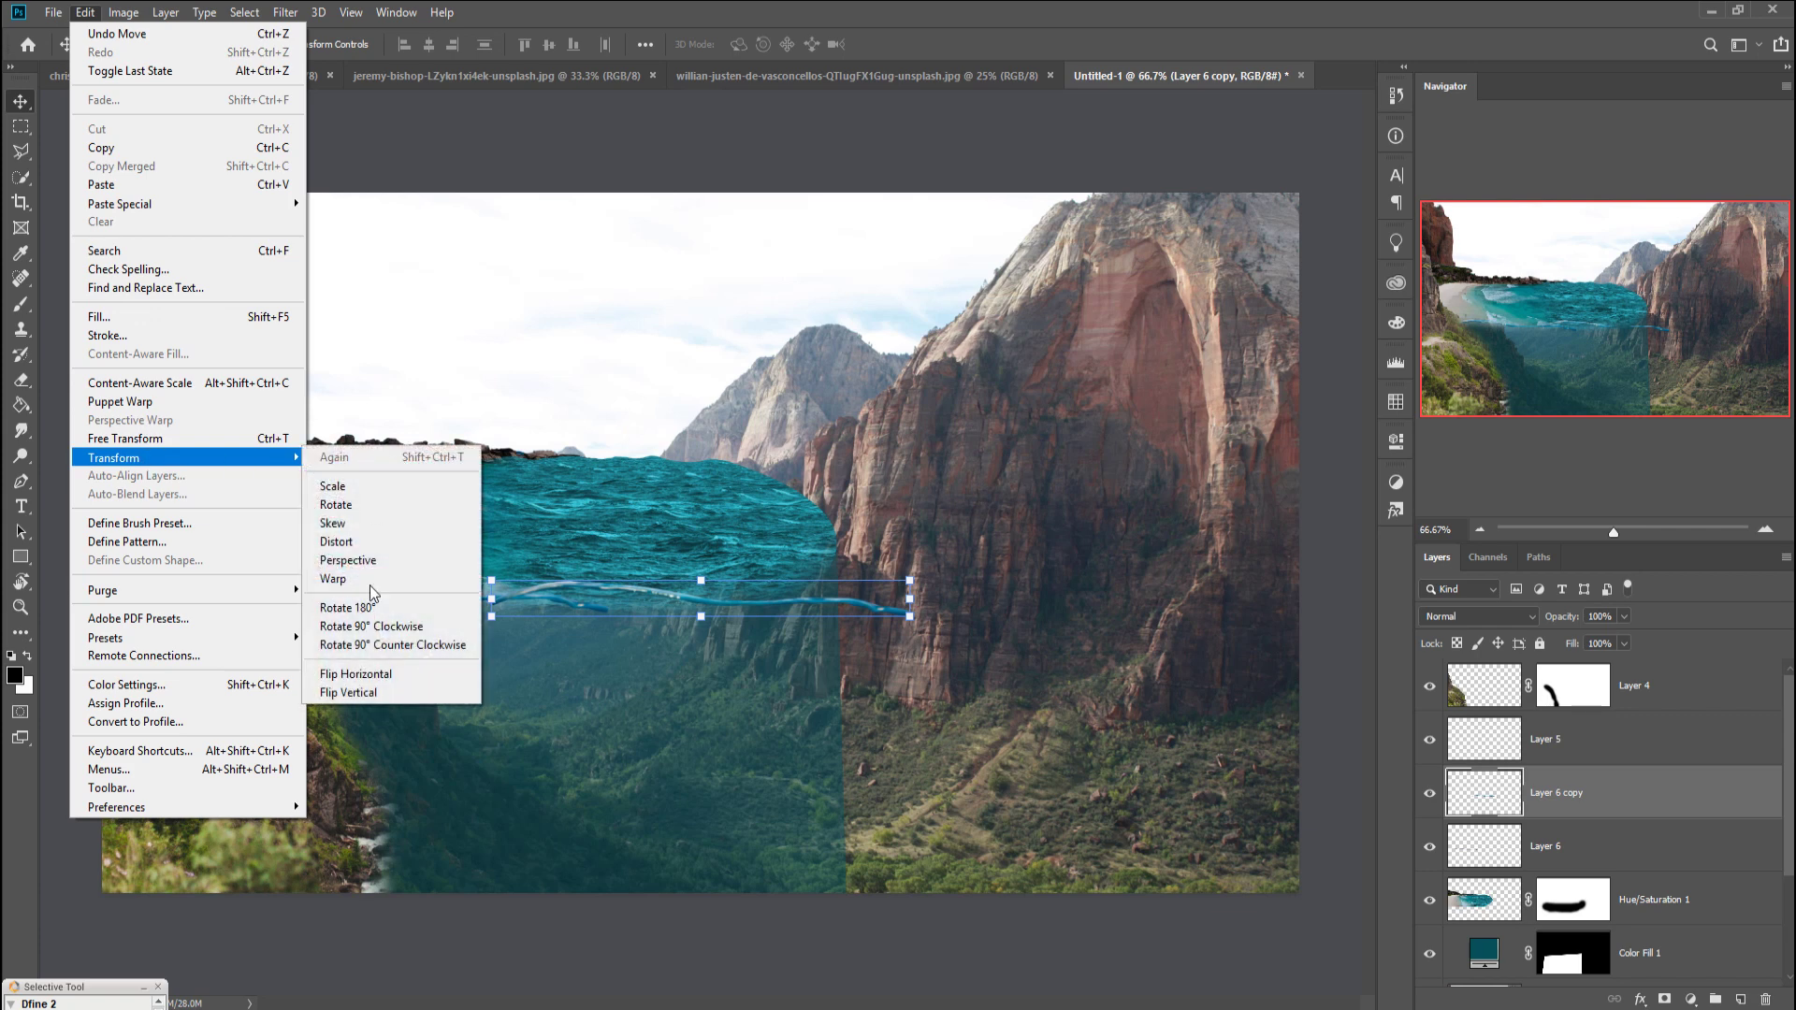
left_click(378, 693)
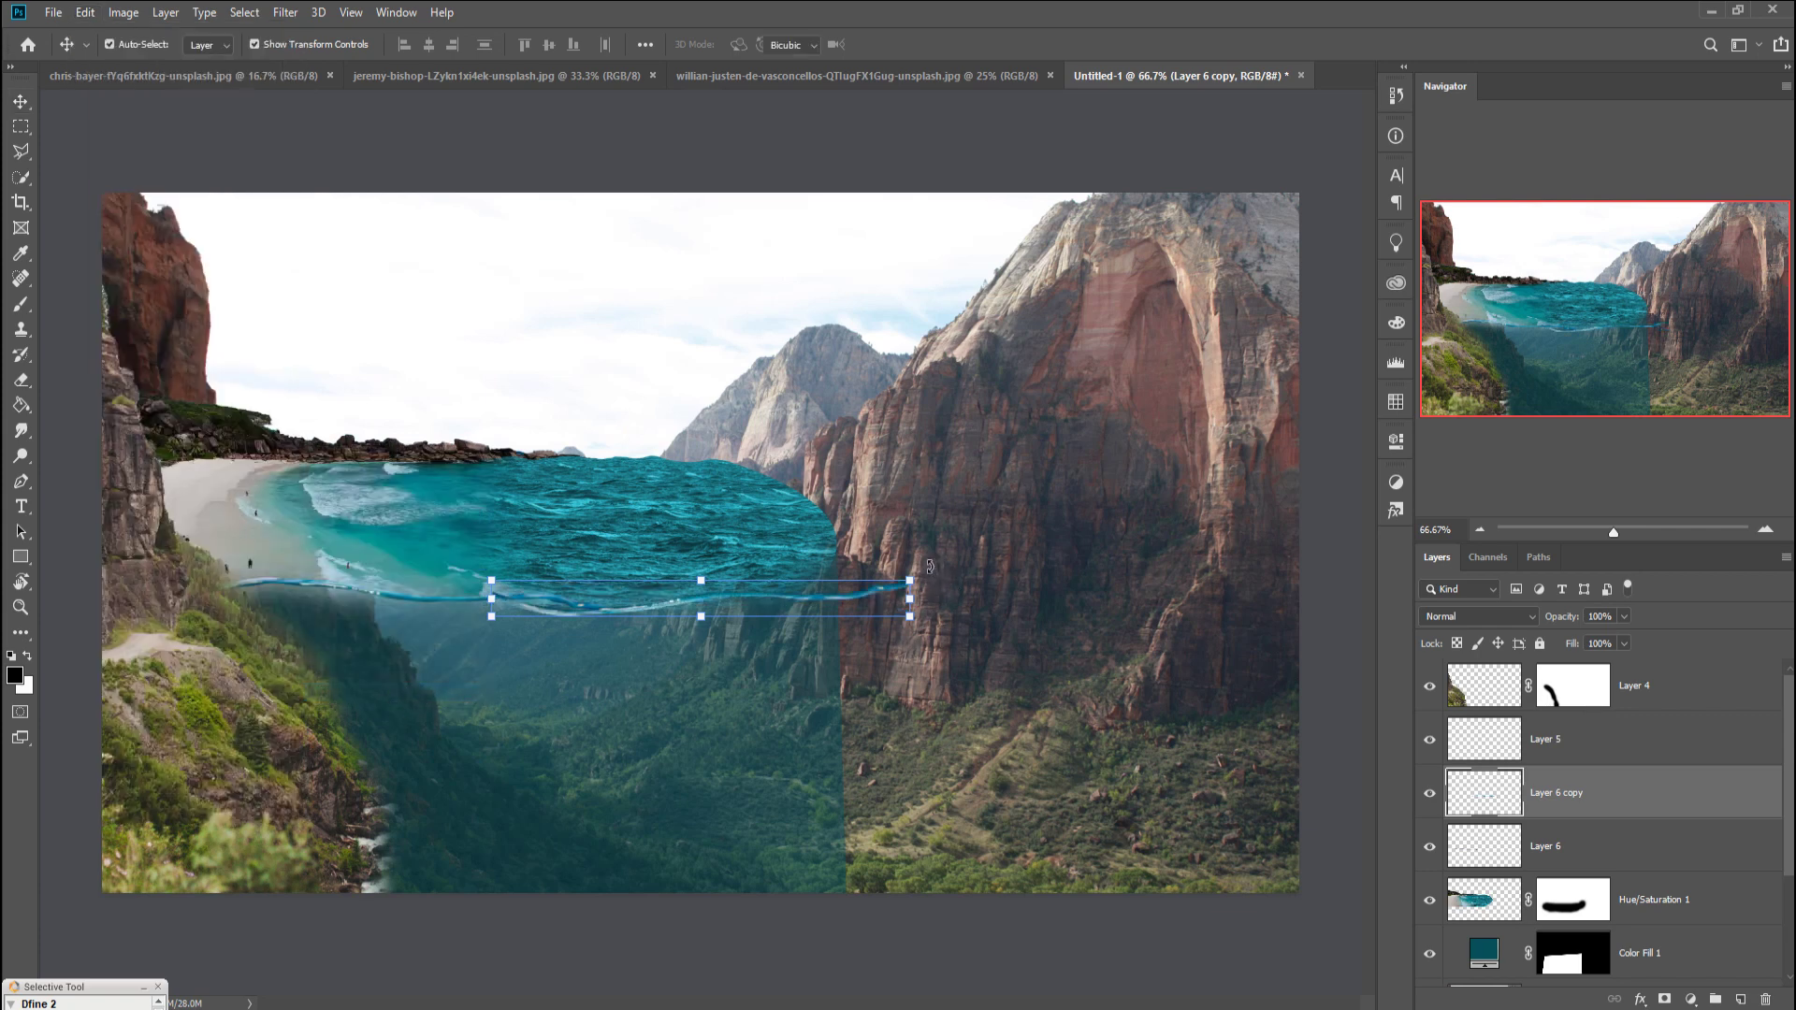
mouse_move(938, 566)
left_mouse_down()
mouse_move(756, 629)
mouse_move(798, 599)
left_mouse_up()
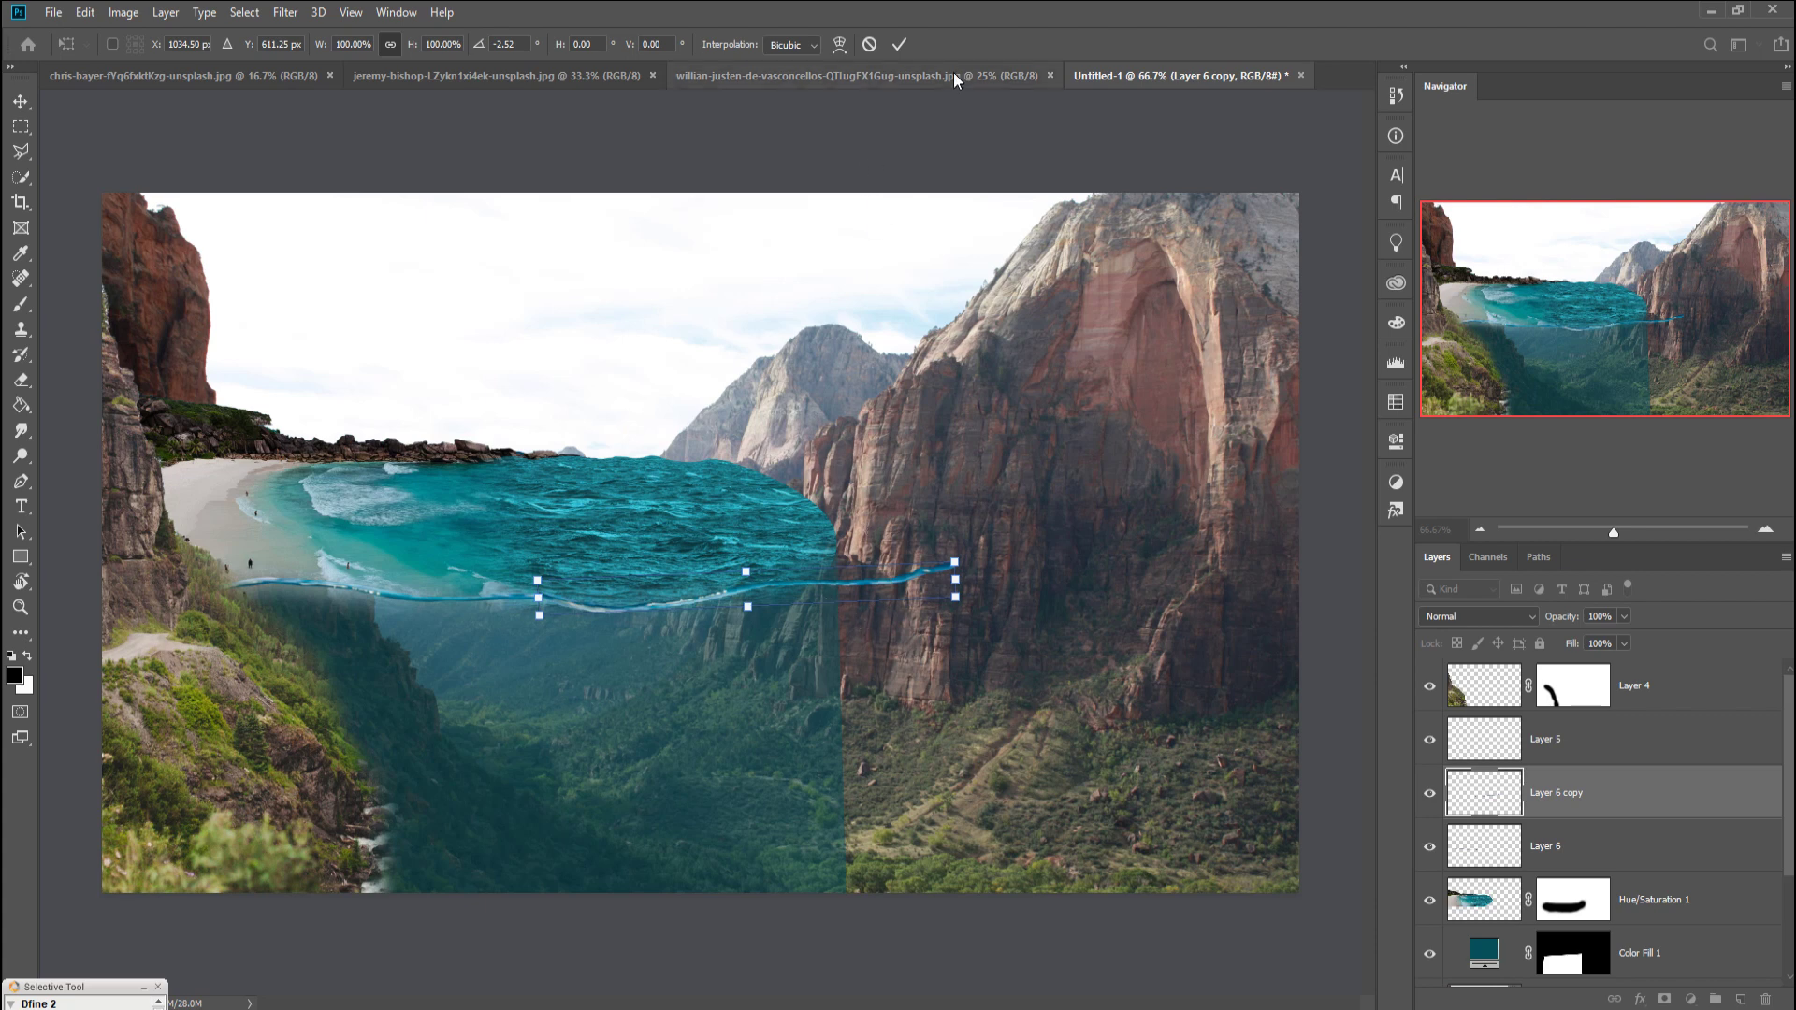
left_click(902, 46)
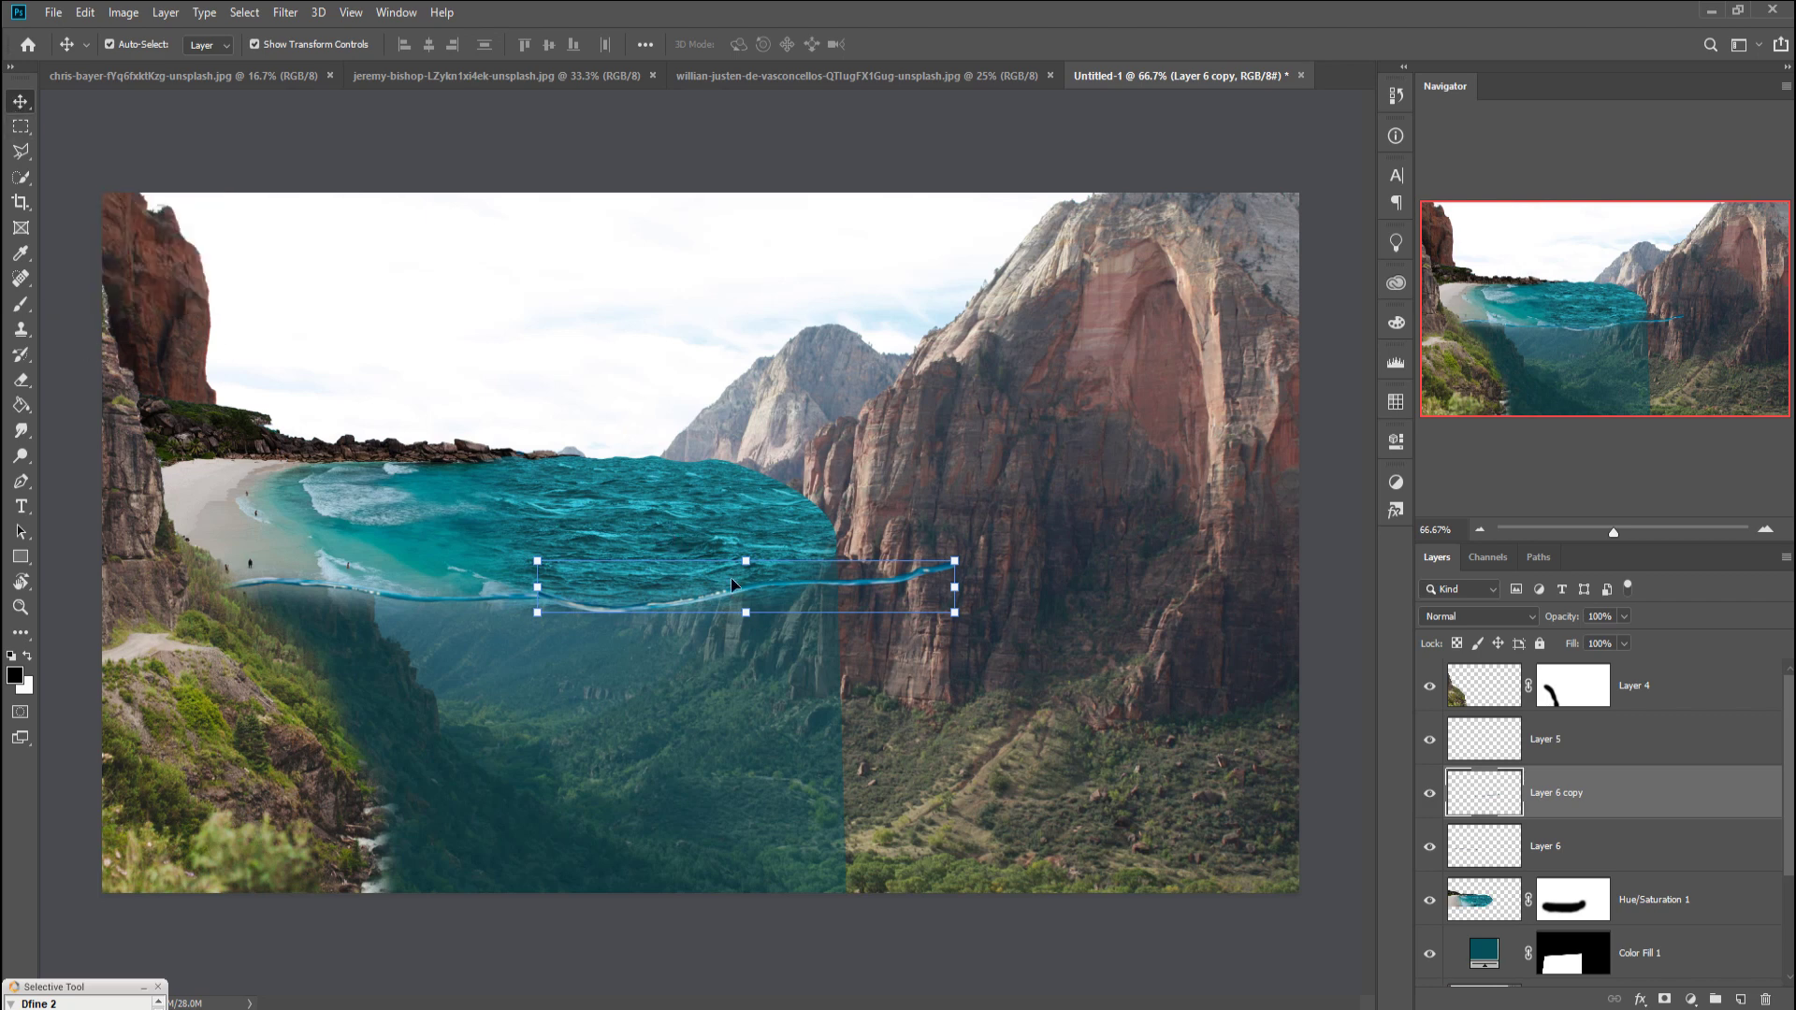
right_click(1592, 790)
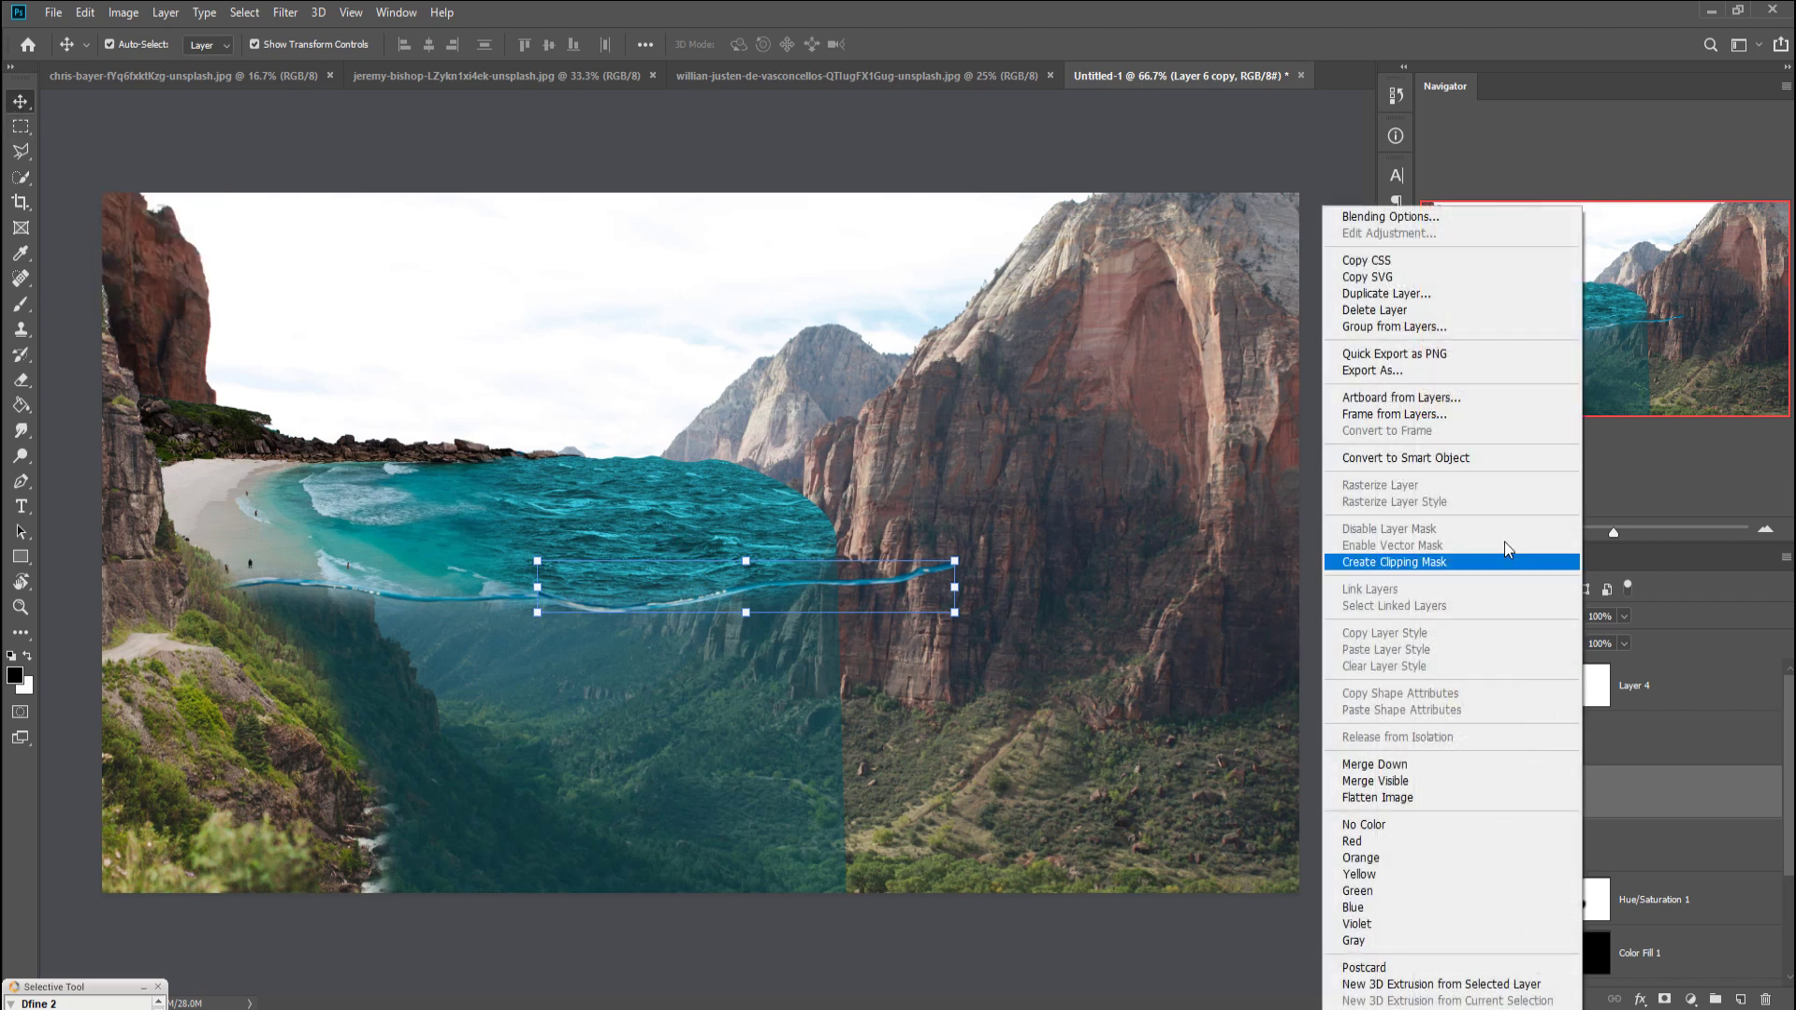
left_click(1403, 297)
Step: Rotate Layer 6 copy 2 to about -9.83° and move it up-right across the right cliff face
left_click(1054, 287)
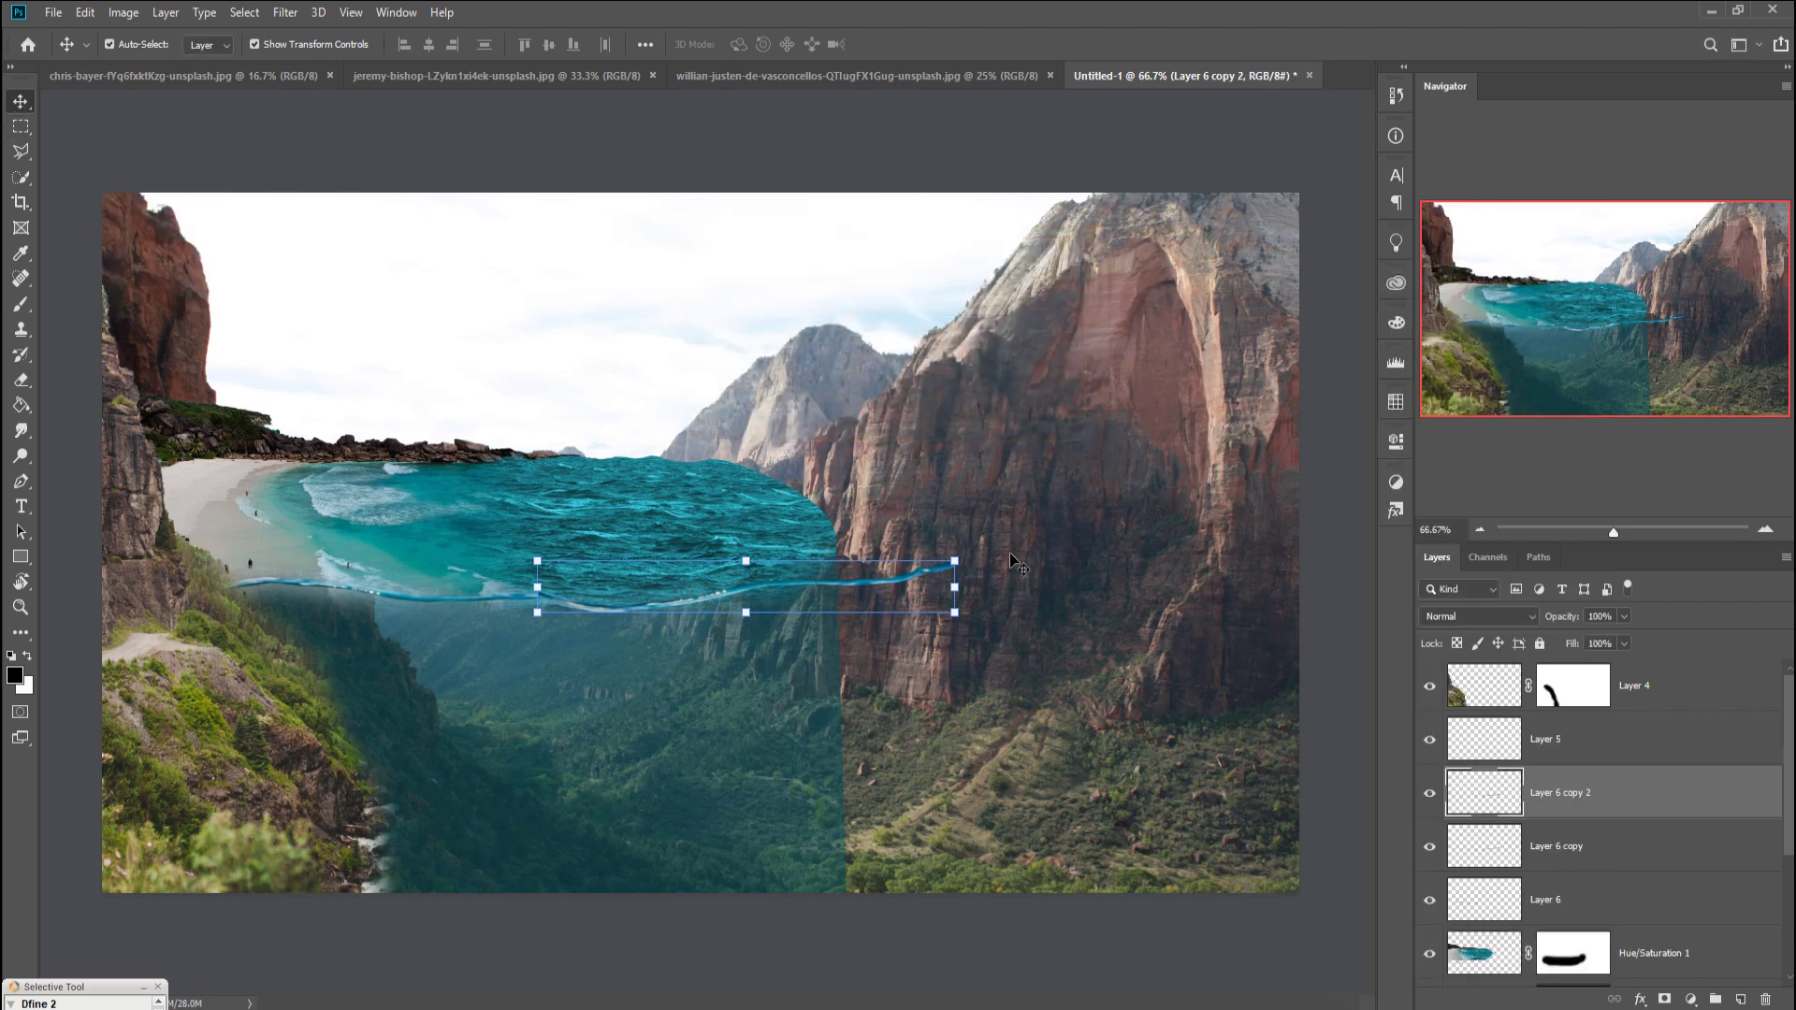
left_click_drag(976, 559, 977, 524)
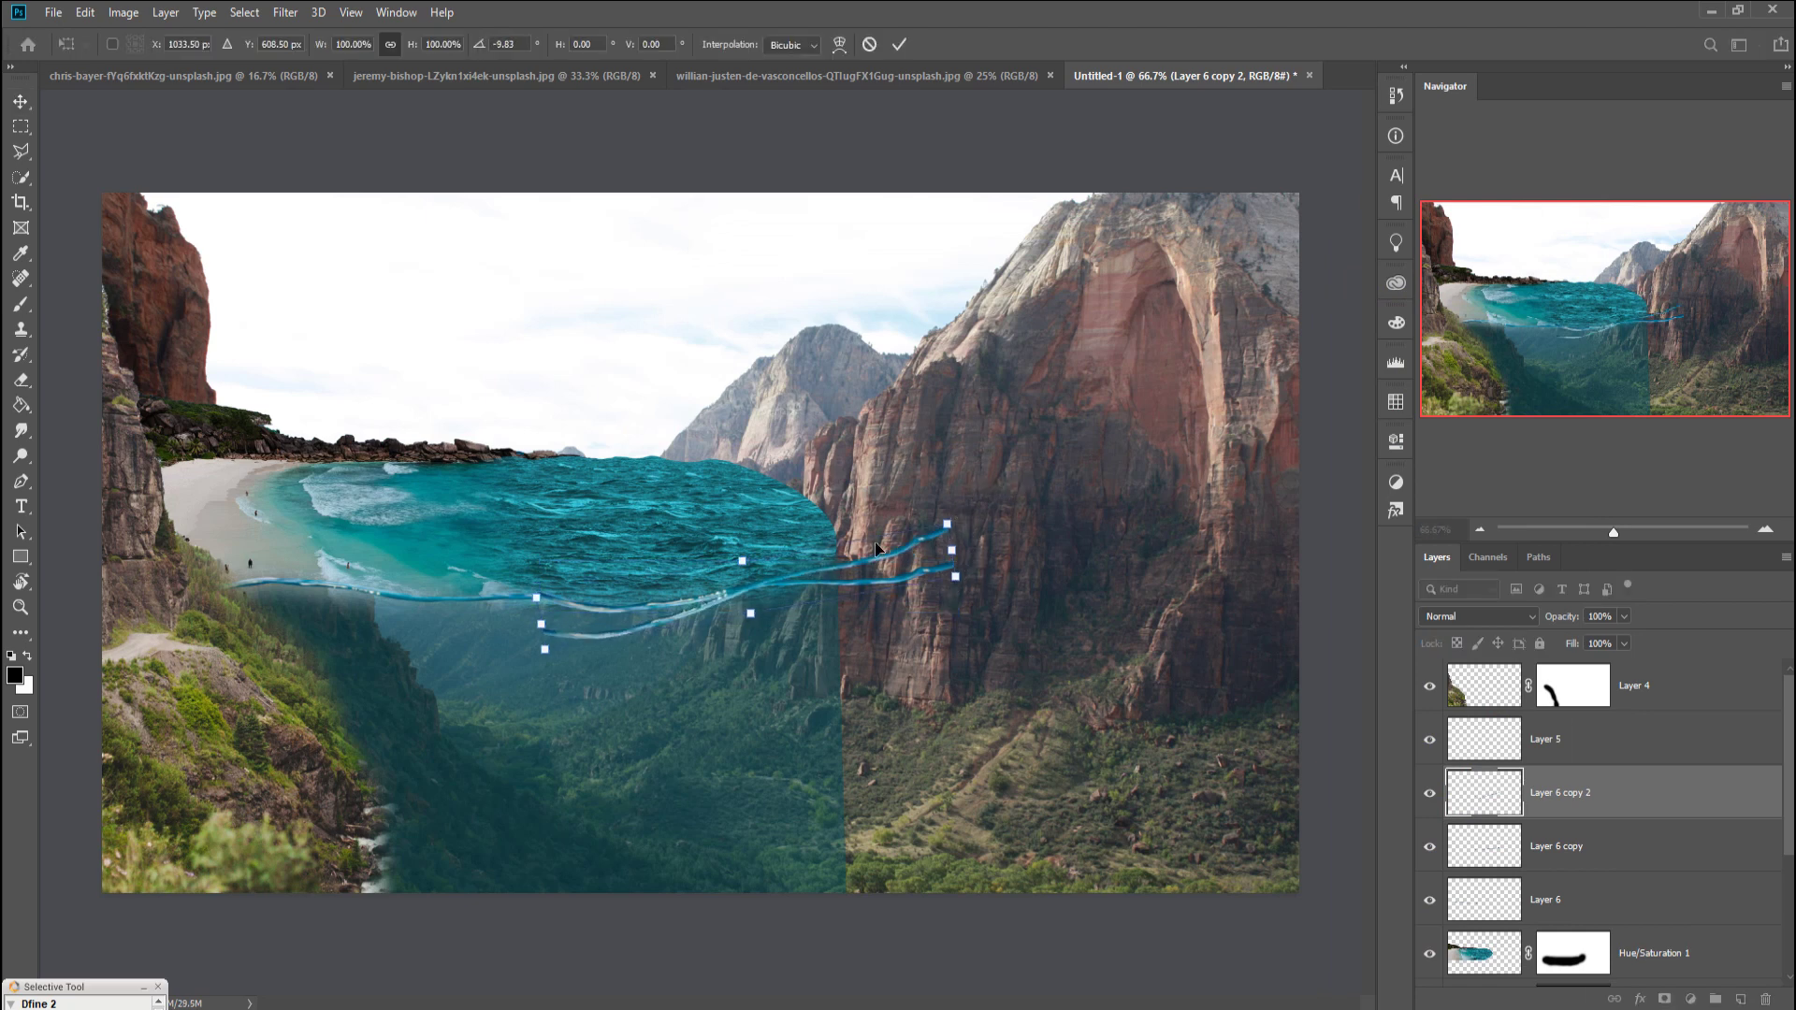
mouse_move(845, 562)
left_mouse_down()
mouse_move(977, 523)
mouse_move(958, 528)
left_mouse_up()
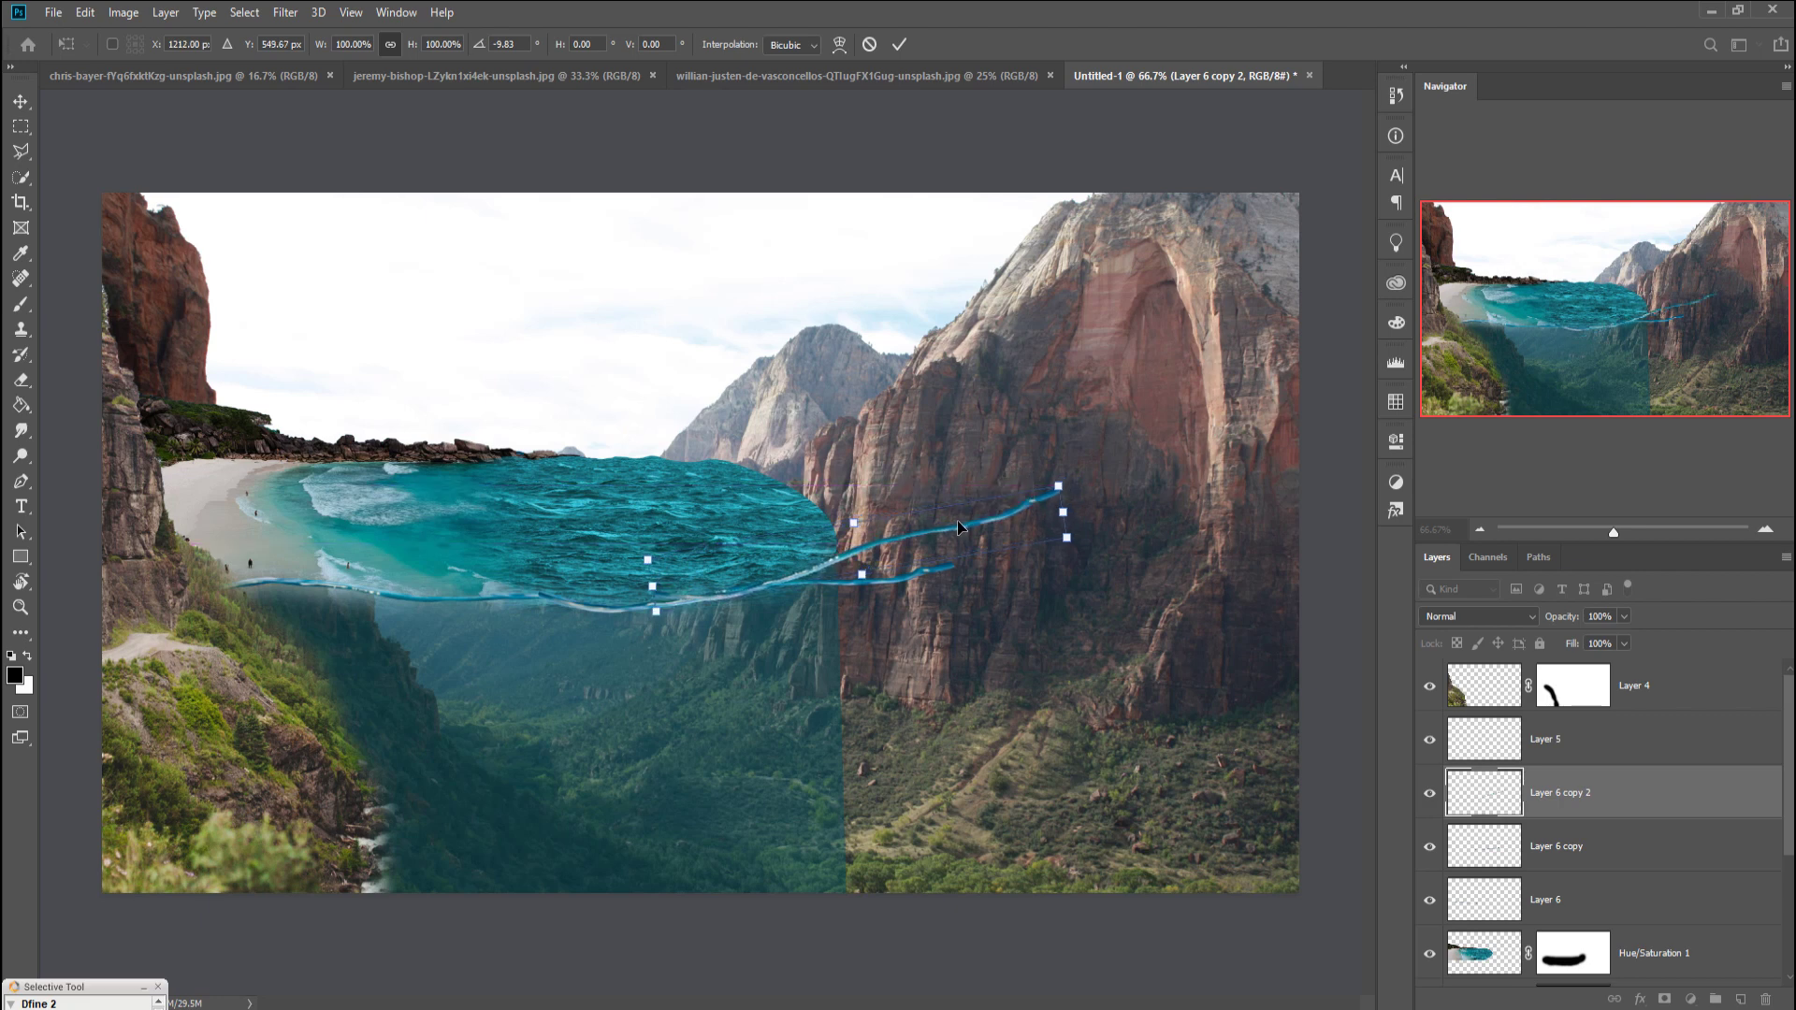
key("Return")
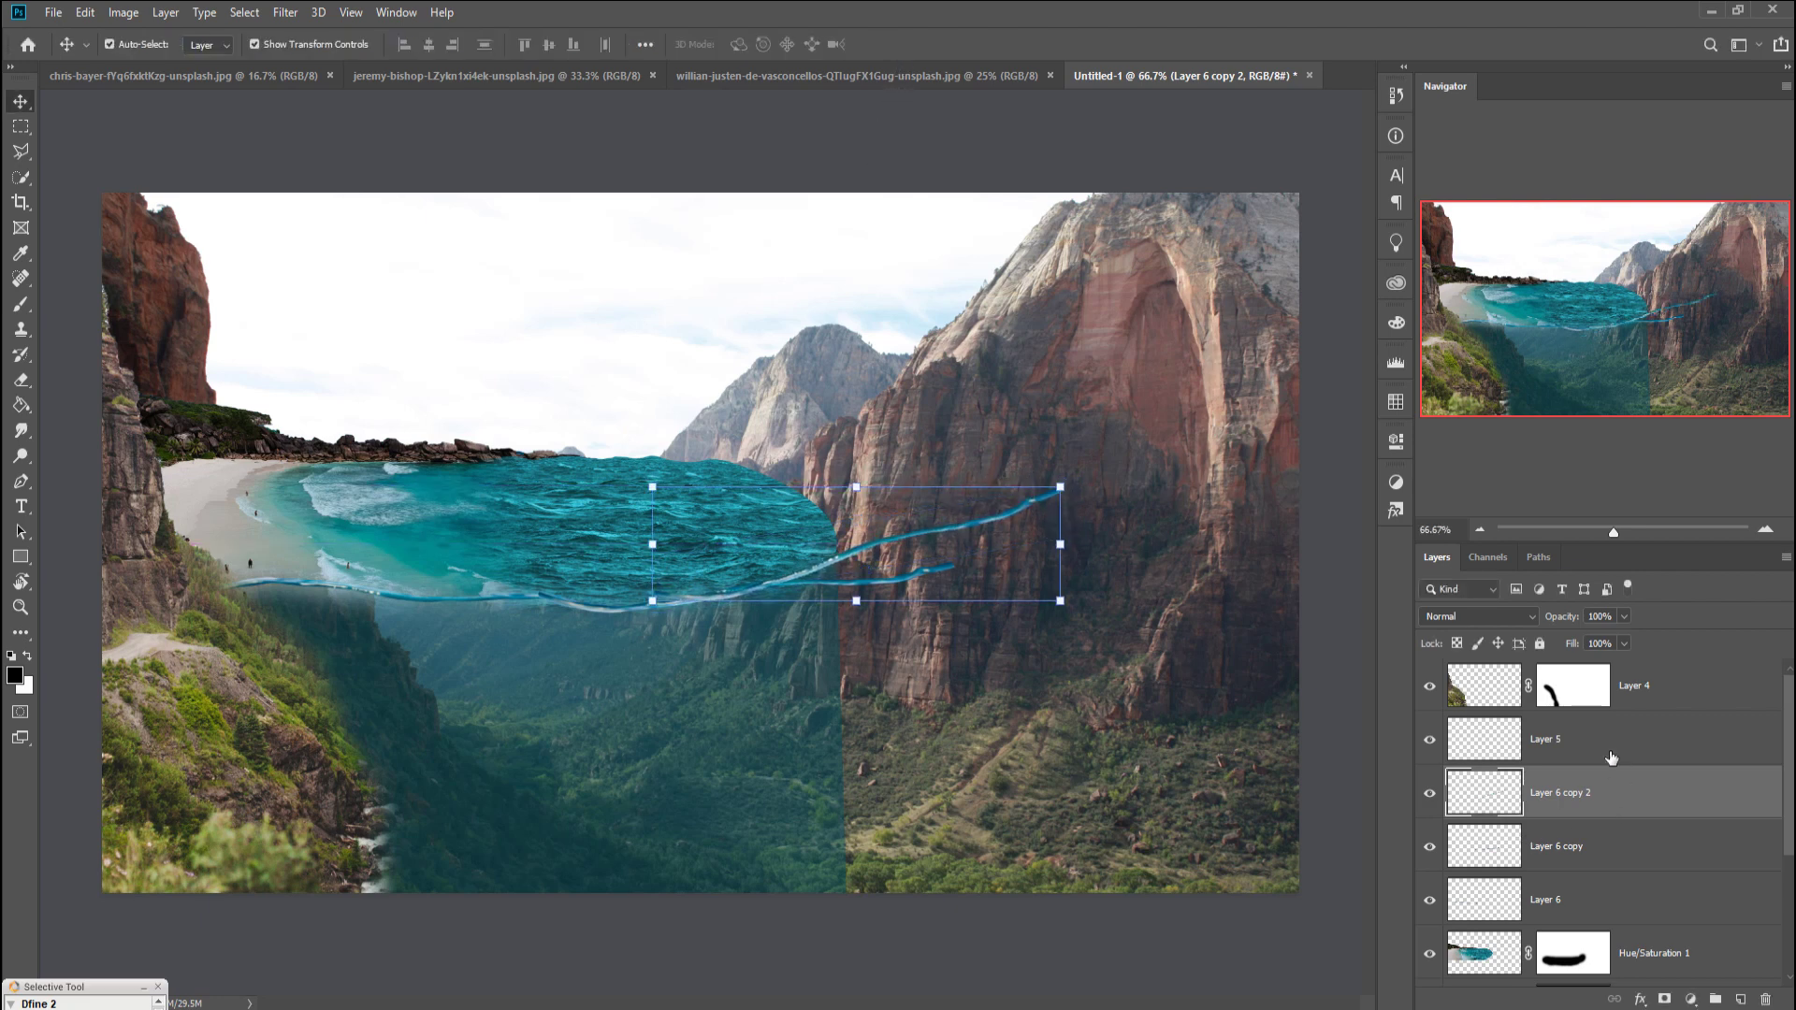
left_click(1607, 748)
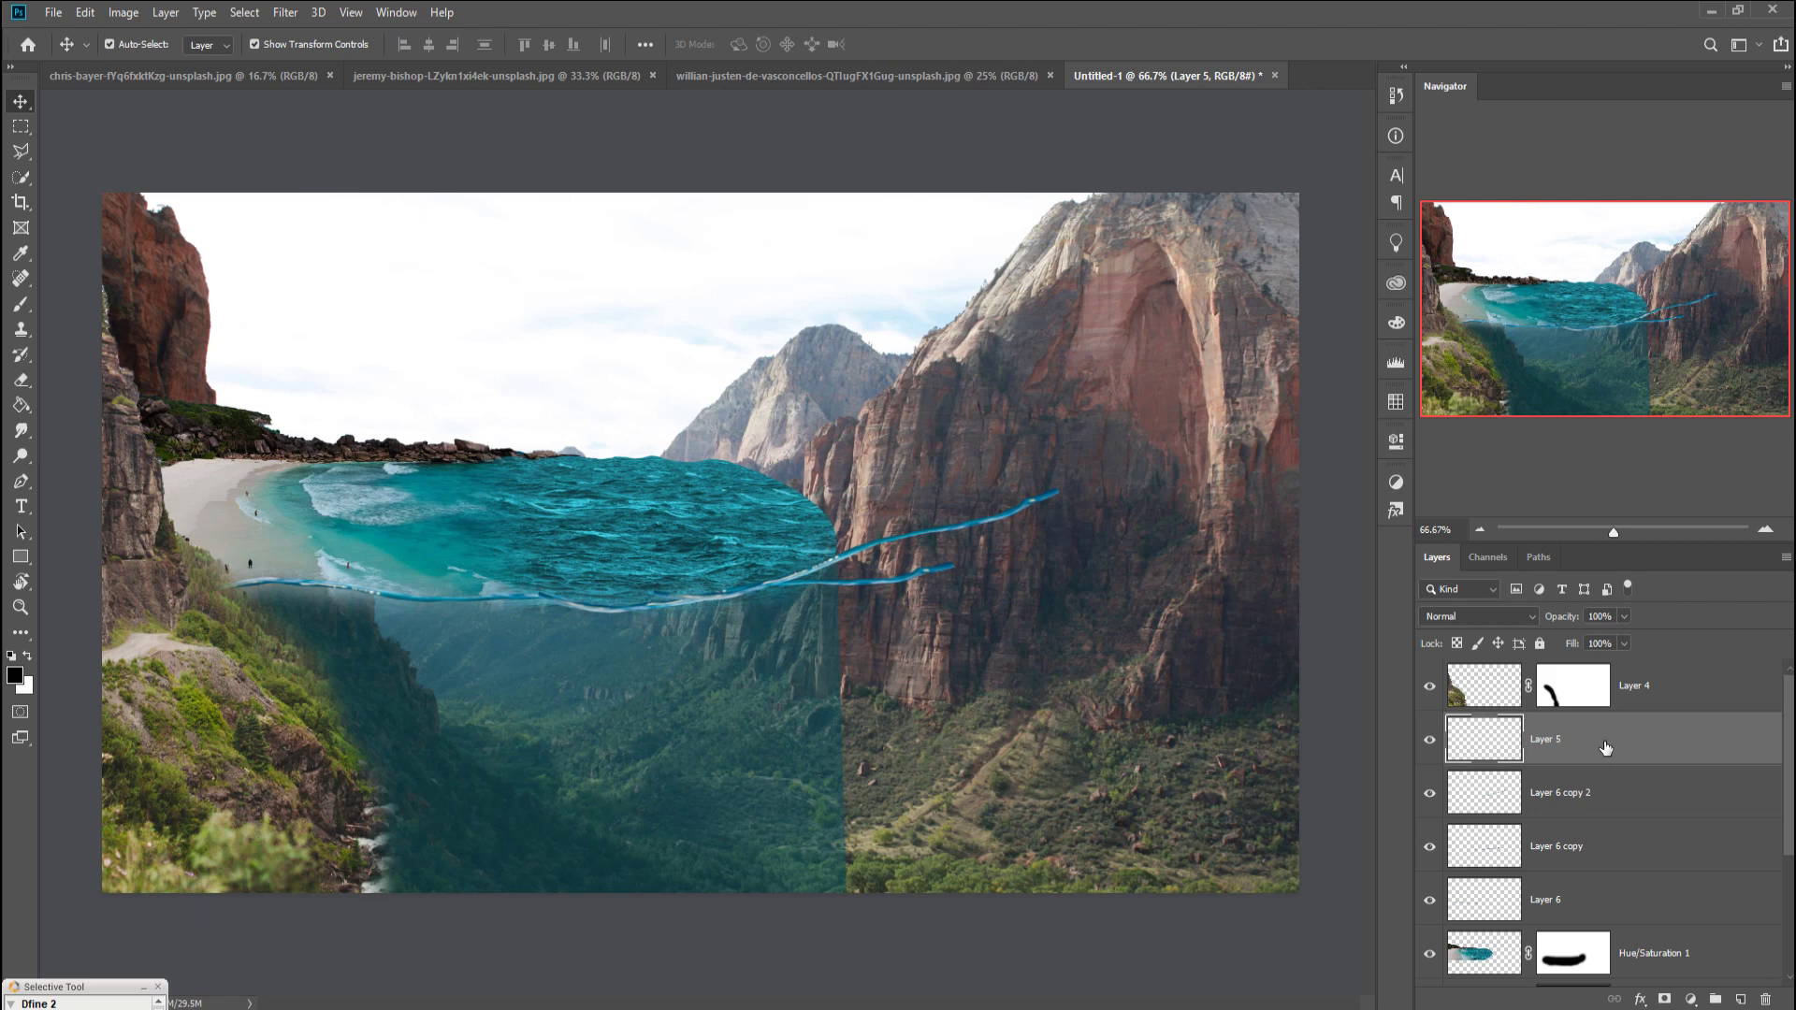
Step: Add masks to Layer 5 and Layer 6 copy 2, brushing black over the wave end on the cliff
left_click(1668, 997)
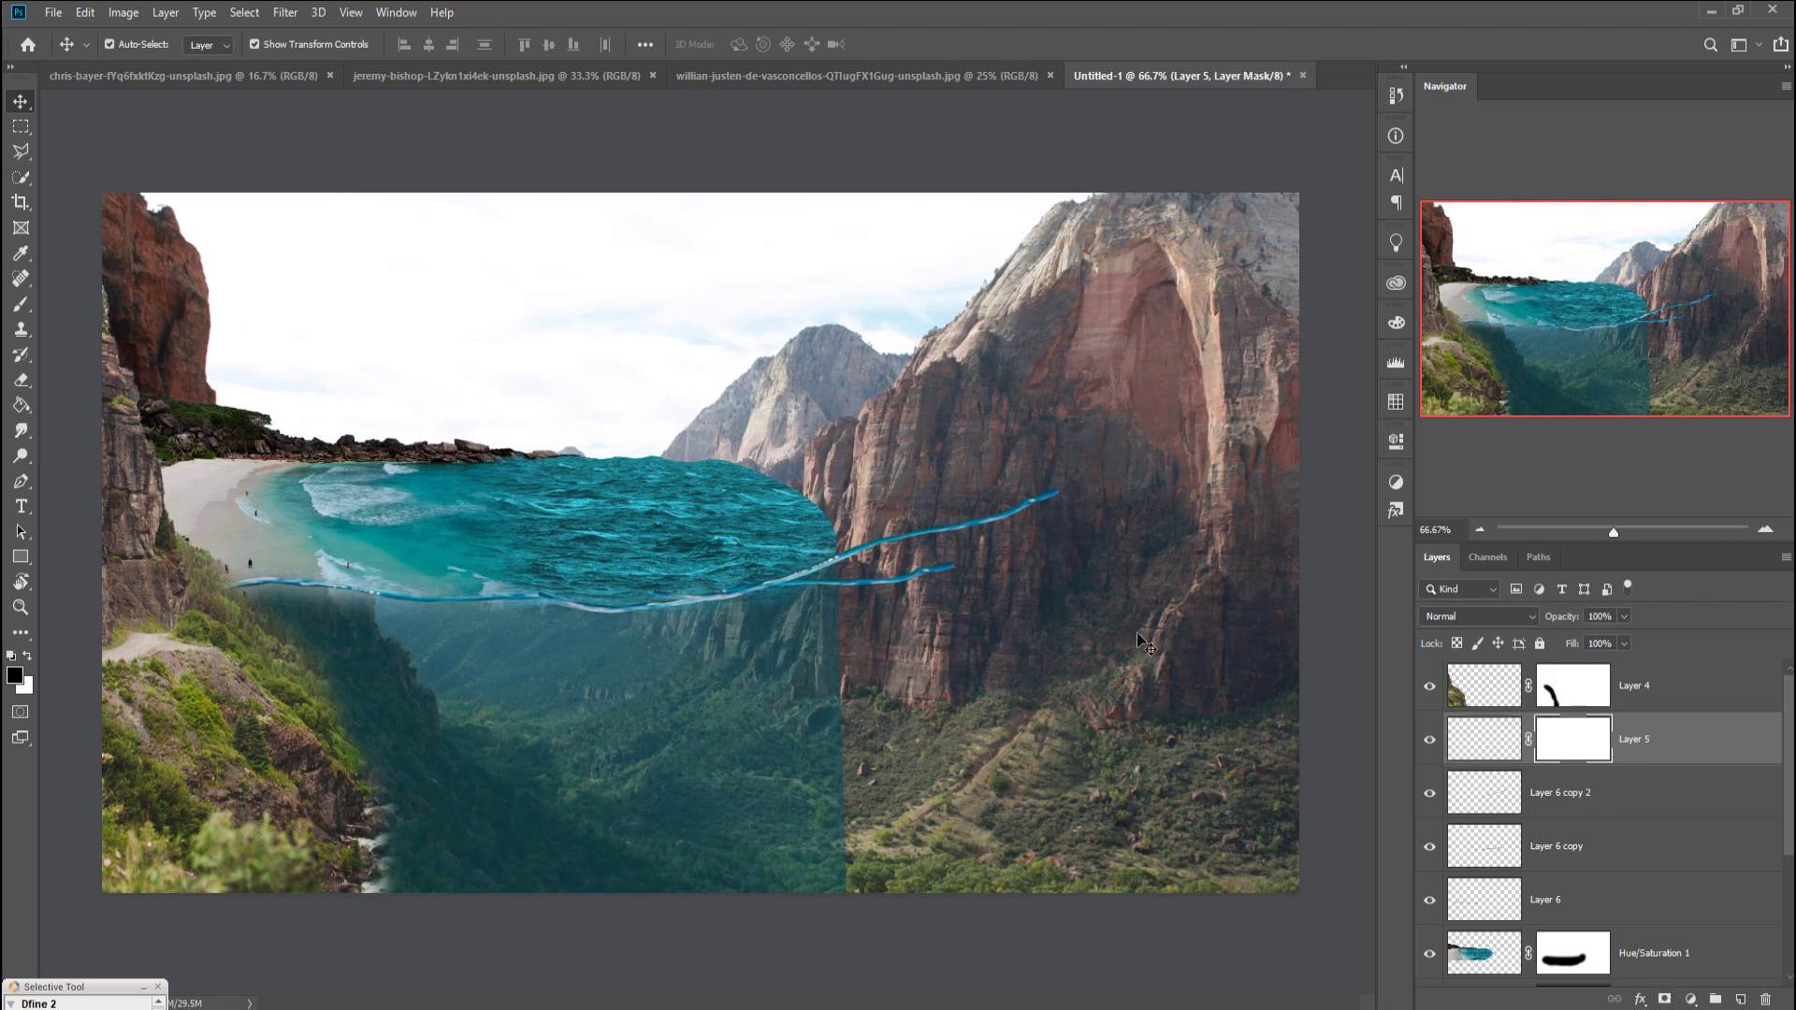
left_click(21, 304)
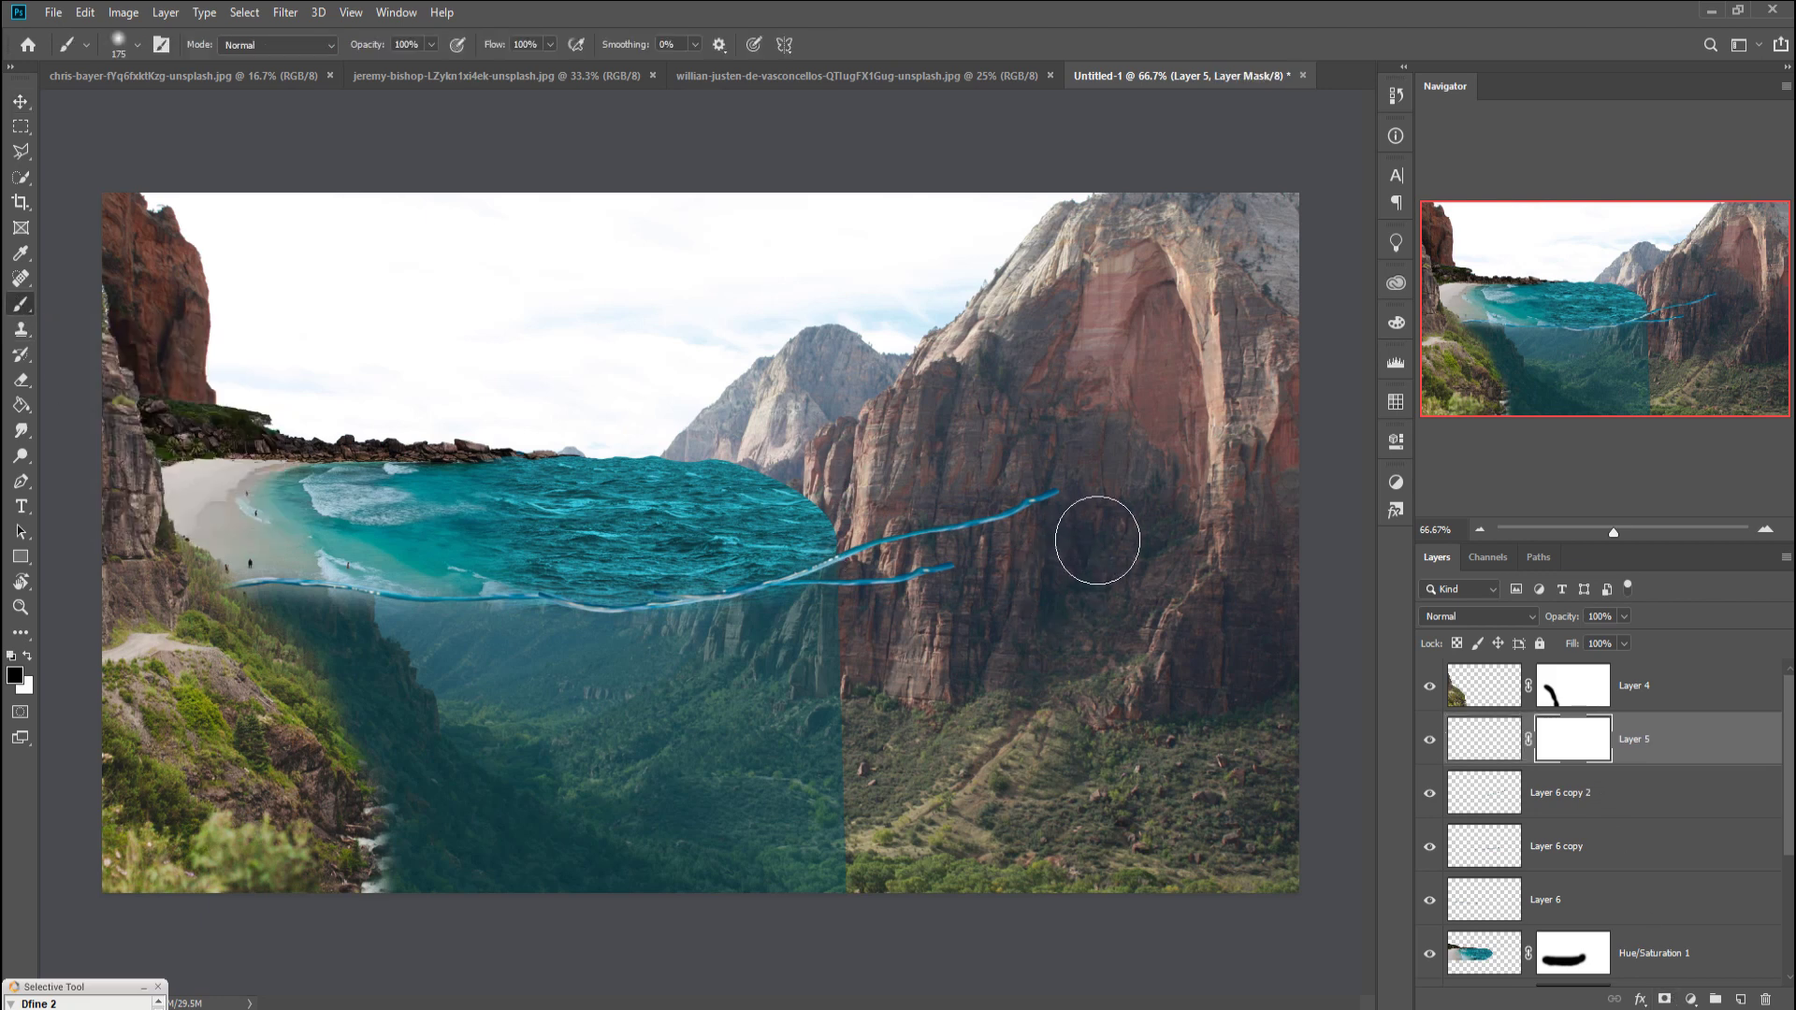
left_click_drag(1097, 540, 1029, 557)
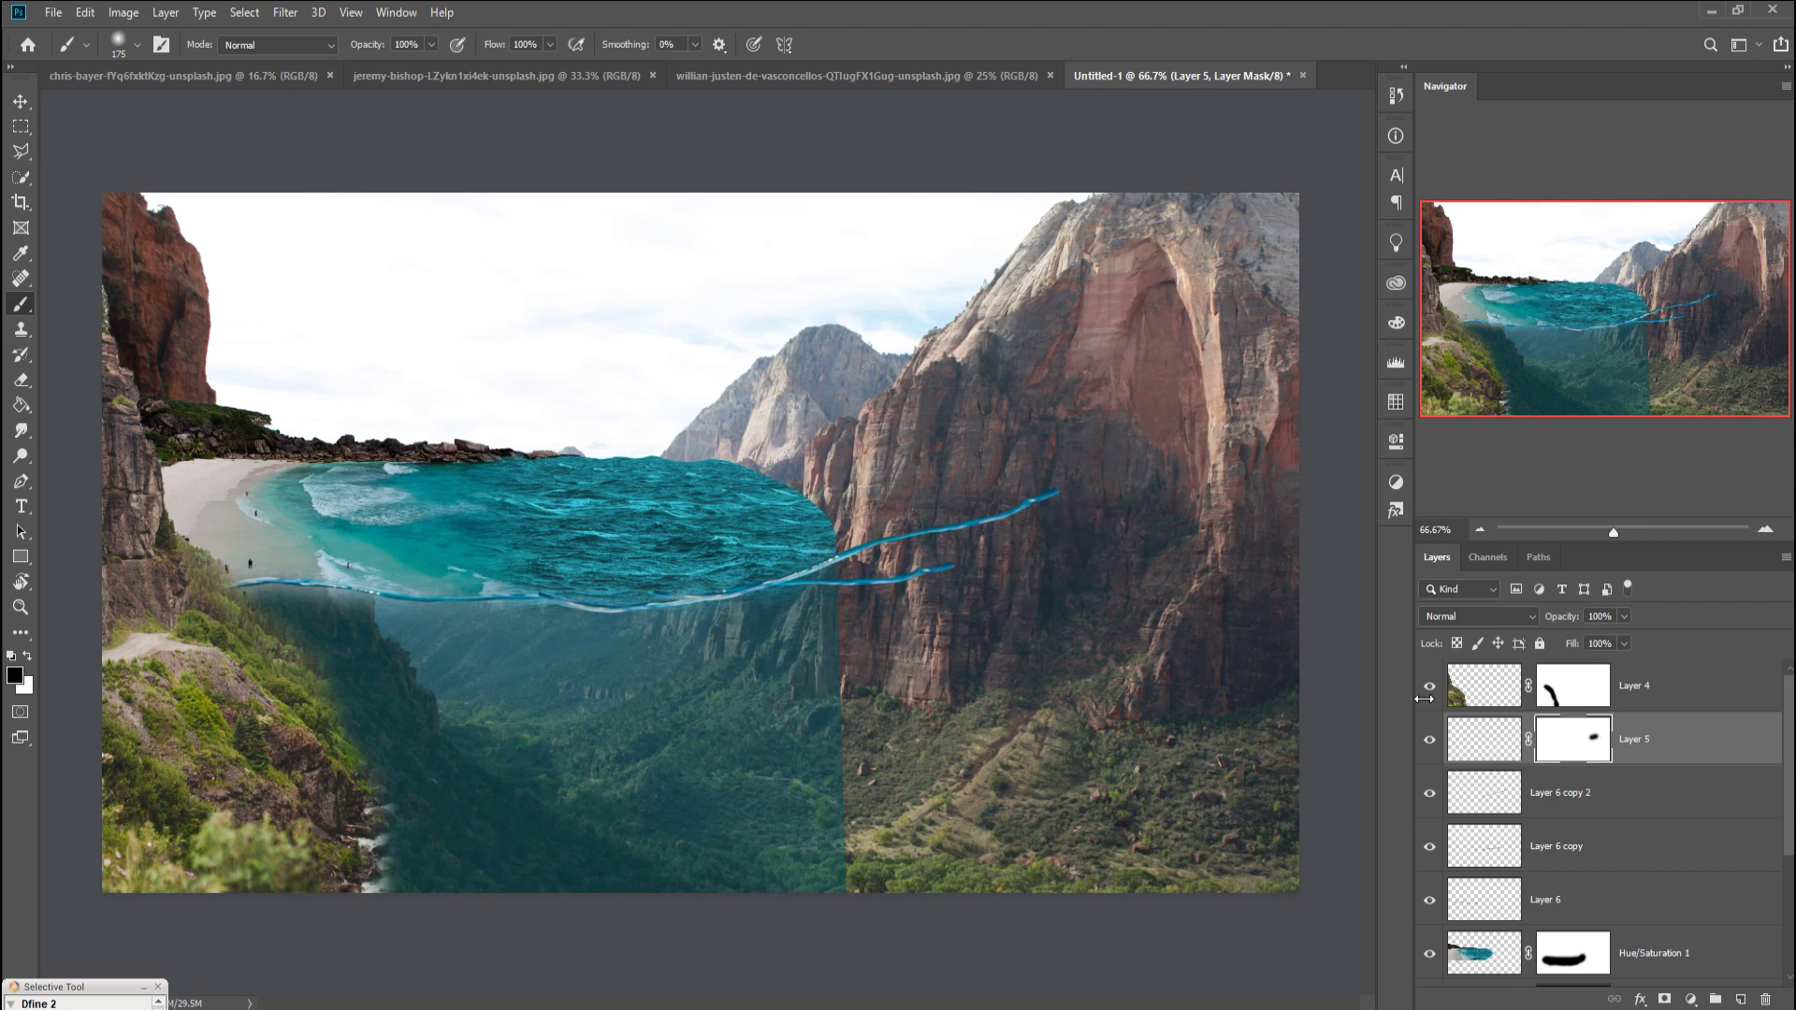
left_click(1605, 803)
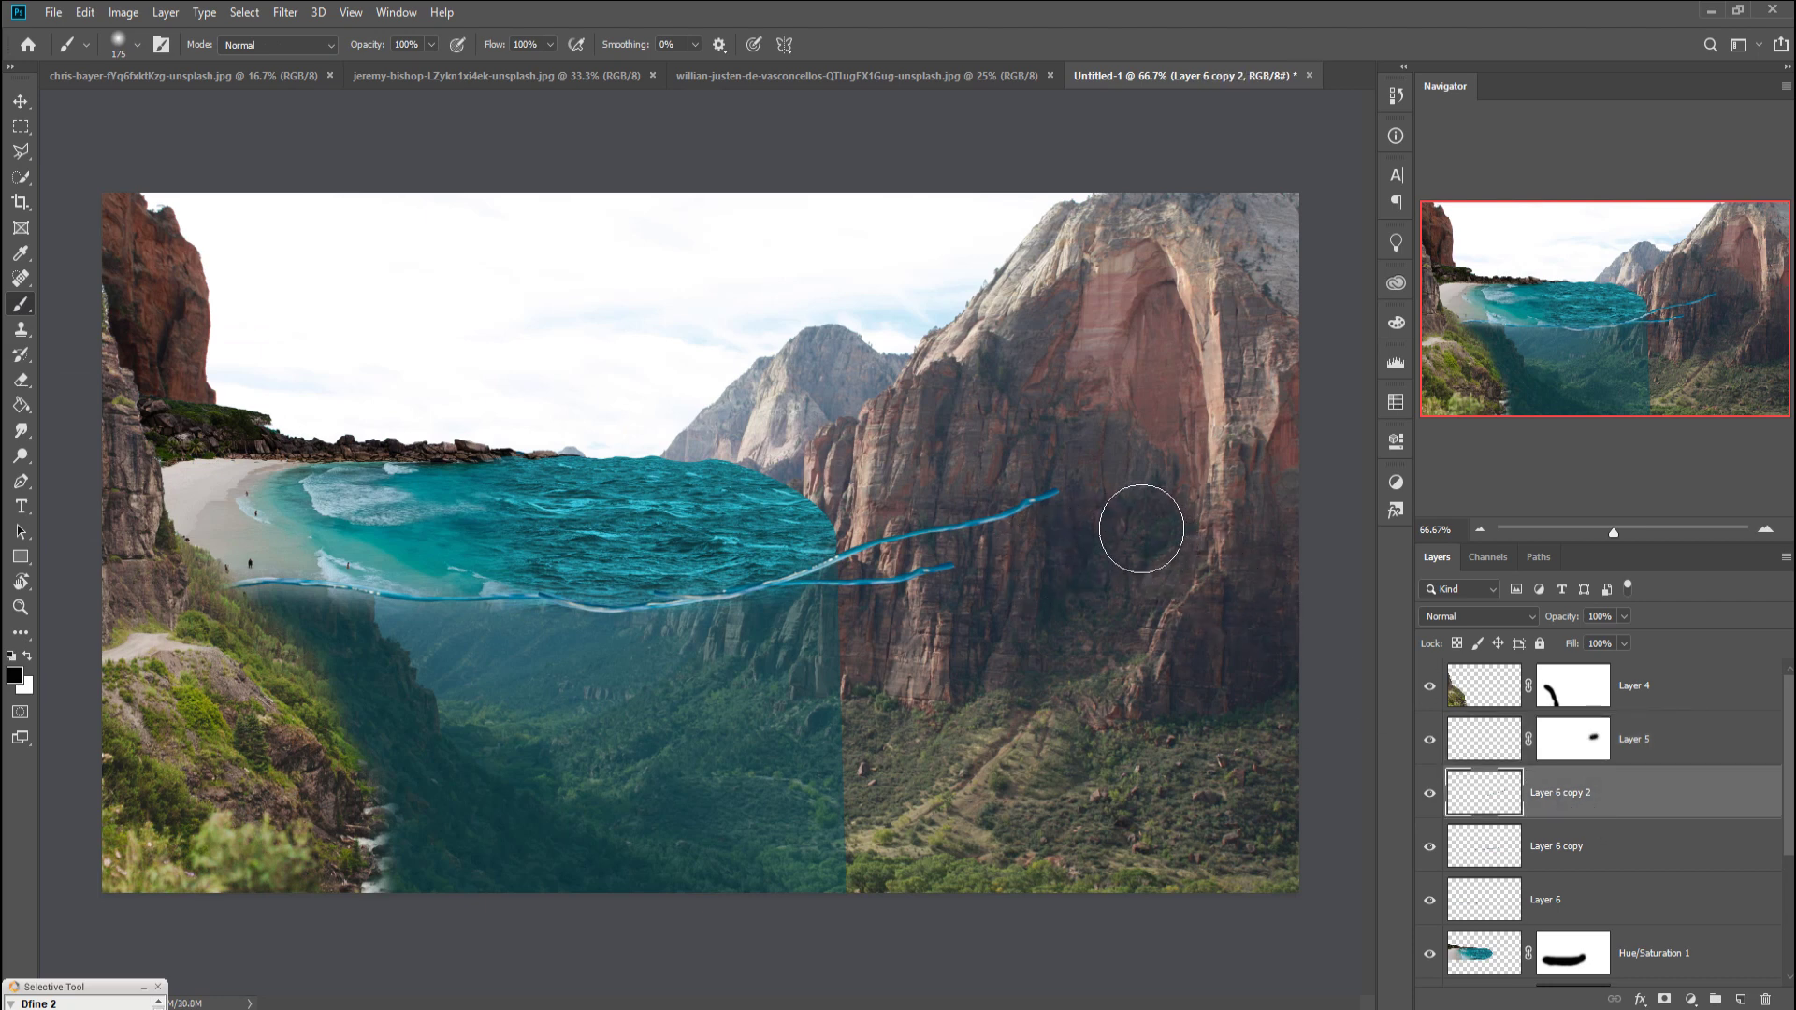
left_click_drag(1113, 491, 1006, 505)
key("ctrl+z")
left_click(1664, 998)
mouse_move(1122, 531)
left_mouse_down()
mouse_move(965, 585)
mouse_move(875, 548)
mouse_move(869, 576)
left_mouse_up()
key("[")
key("[")
key("[")
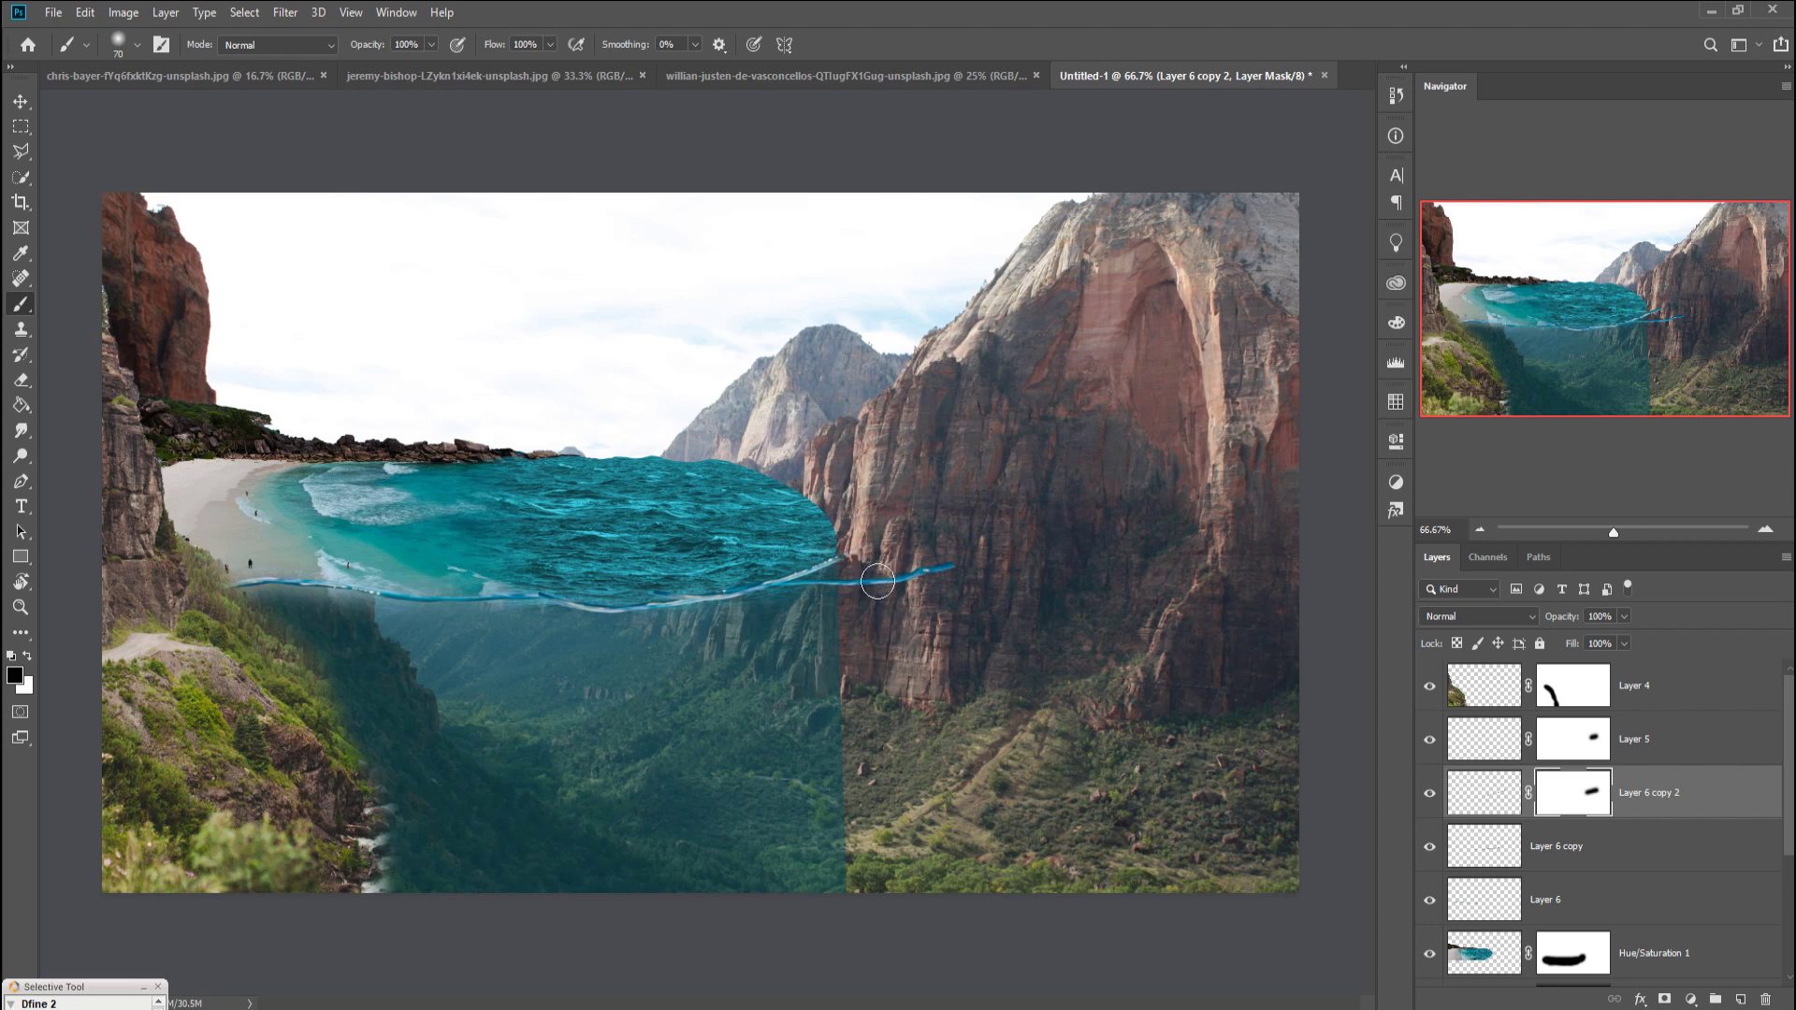
Step: Mask Layer 6 copy and paint out the streak past the cliff edge plus a leftover bit
left_click(1653, 845)
left_click(1663, 999)
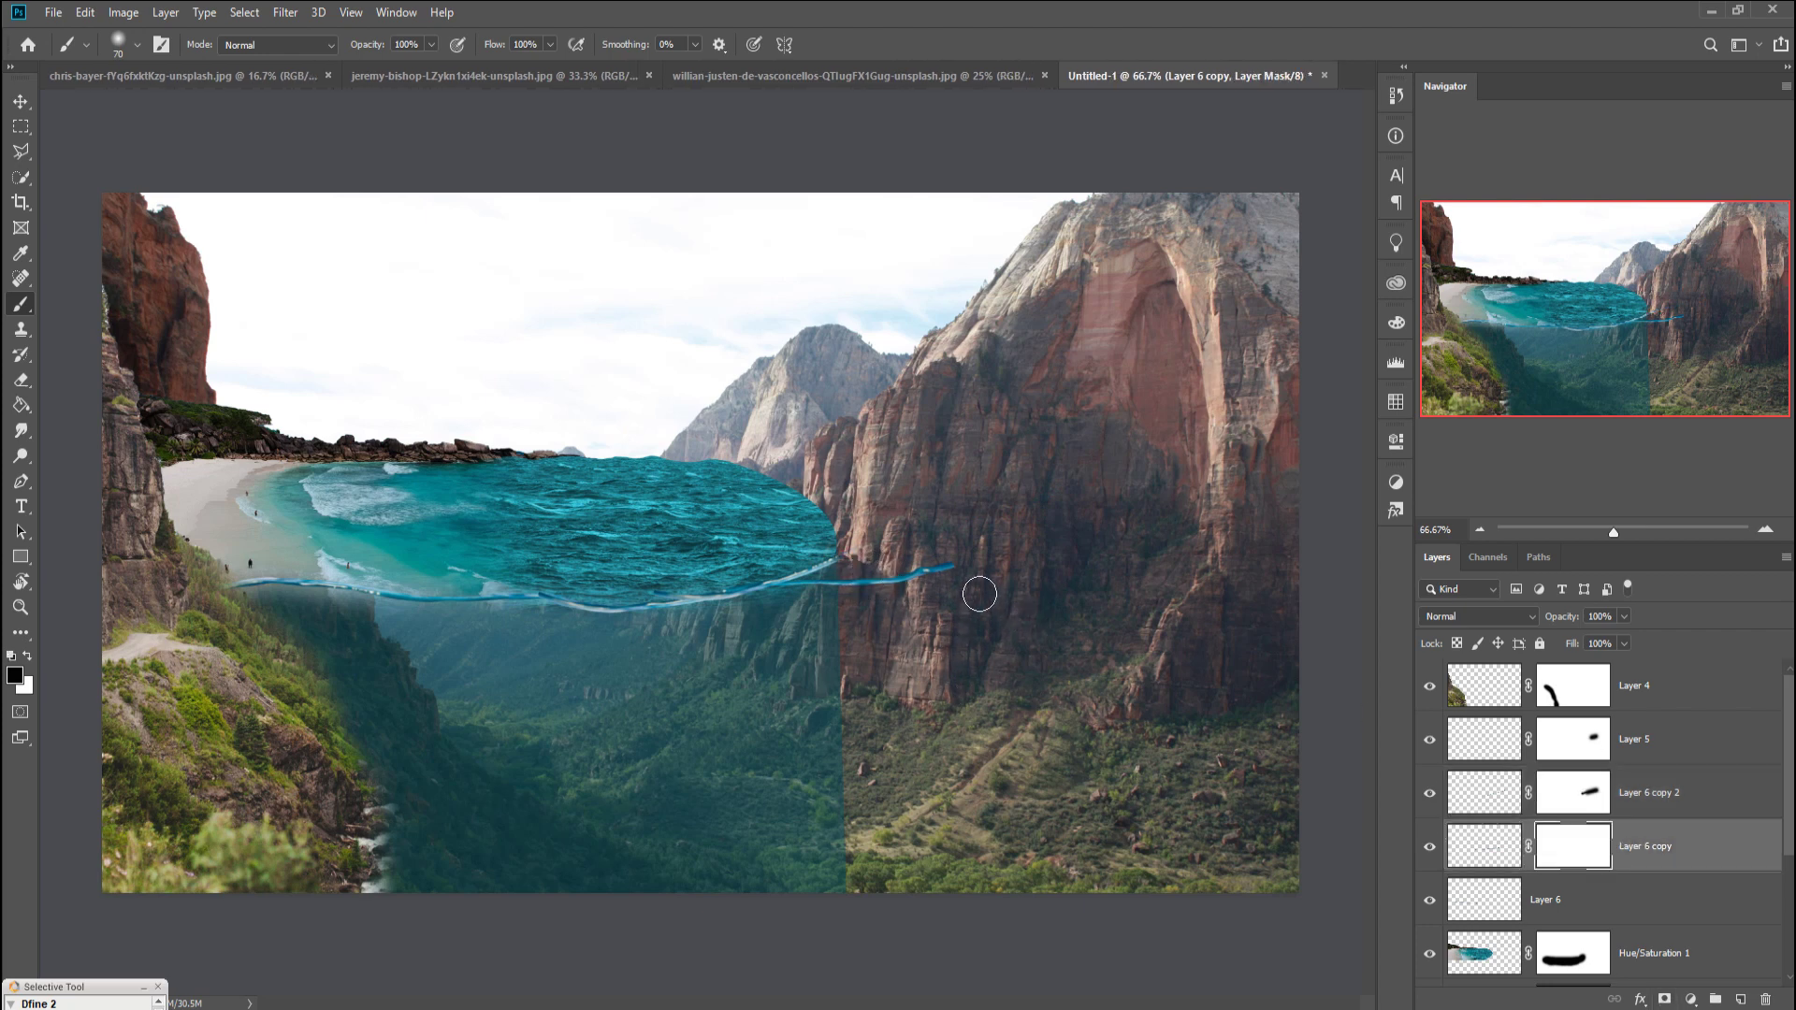
left_click_drag(974, 593, 848, 612)
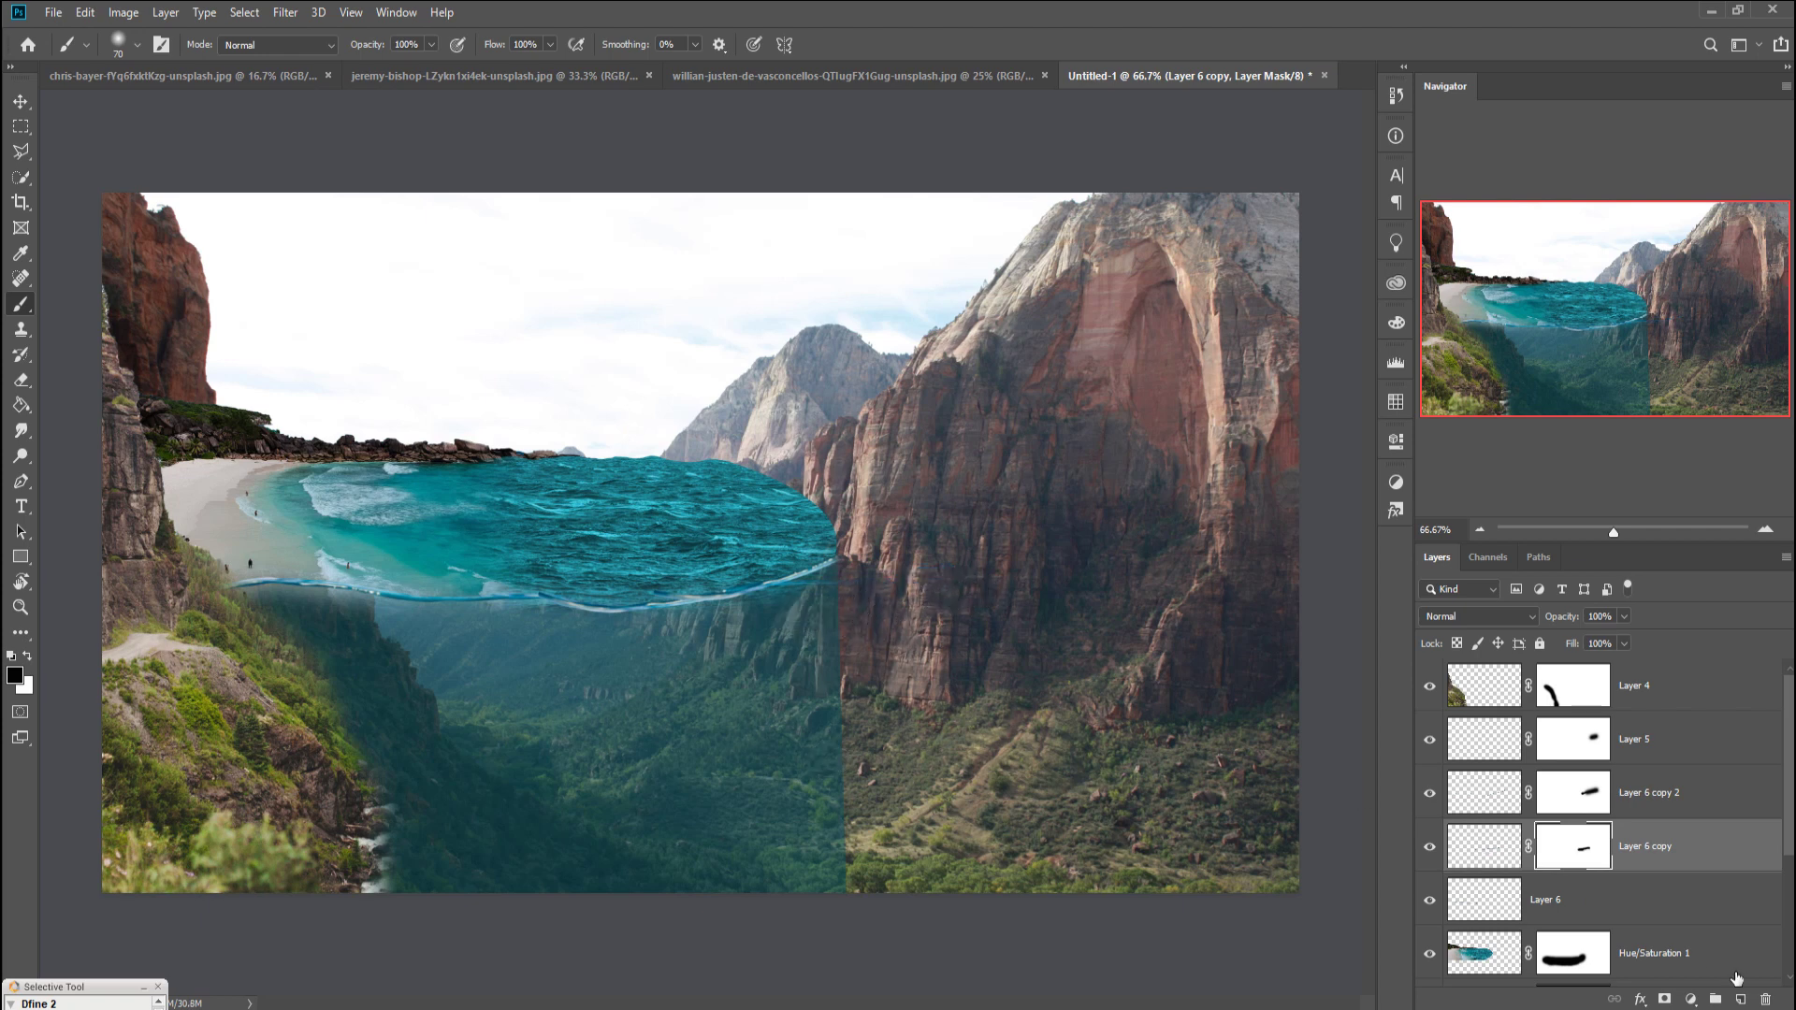
left_click(1611, 909)
left_click(1581, 854)
left_click(565, 594)
Step: Drag the under_water_texture image into the Untitled-1 collage as a new layer
key("v")
left_click(1216, 75)
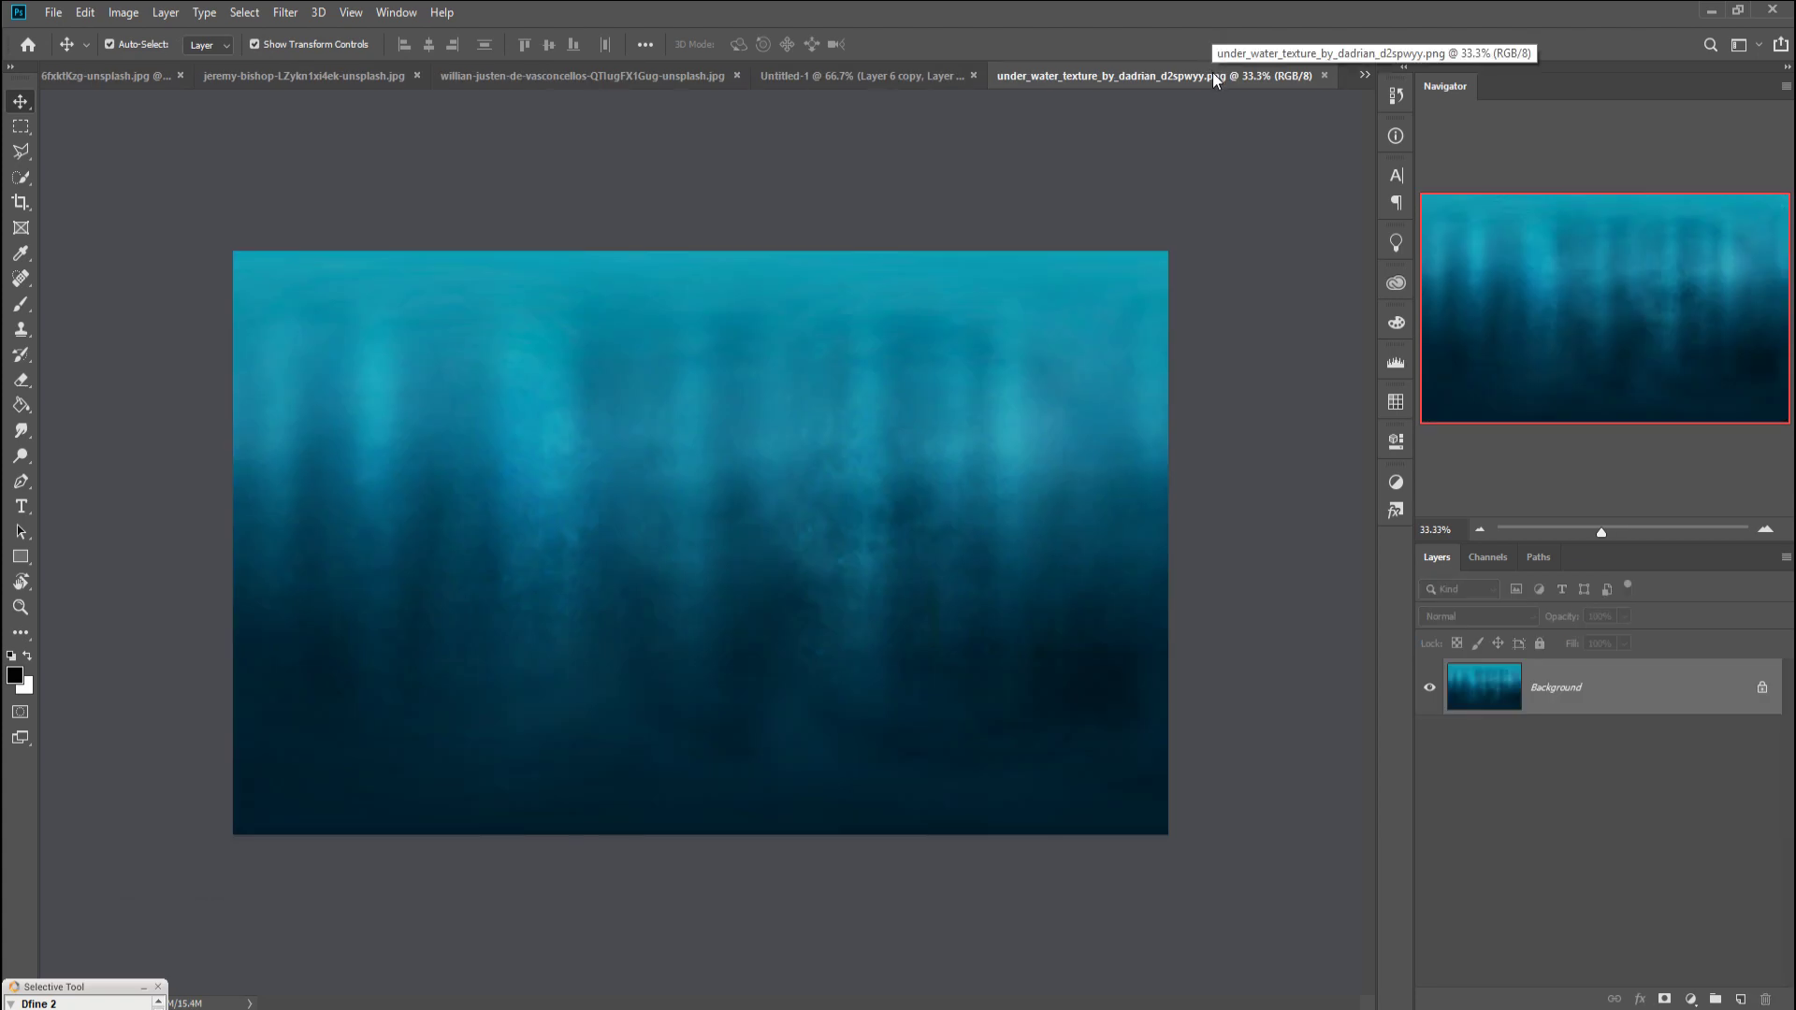
left_click_drag(1212, 71, 1206, 251)
left_click_drag(1266, 492, 697, 604)
left_click_drag(1684, 252, 1347, 425)
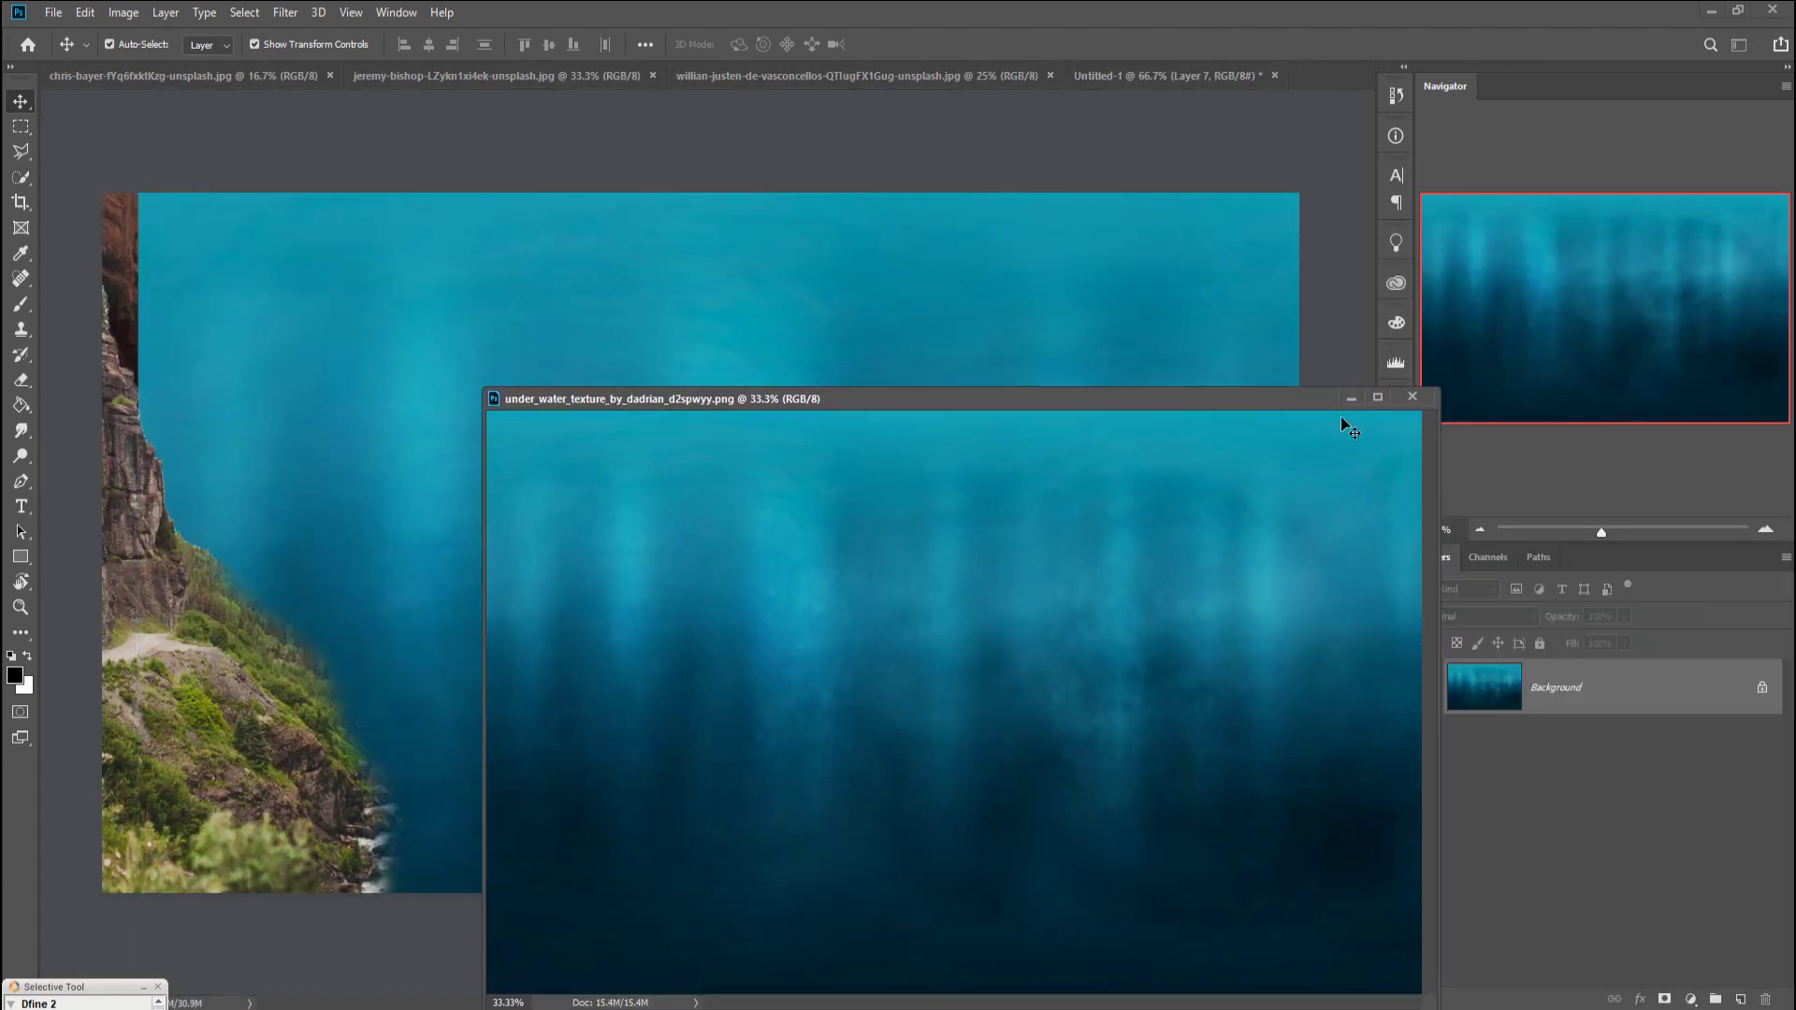
left_click(1350, 397)
Step: Scale the texture to about 35.40% over the submerged valley and add a blank layer mask
left_click_drag(138, 147, 1005, 687)
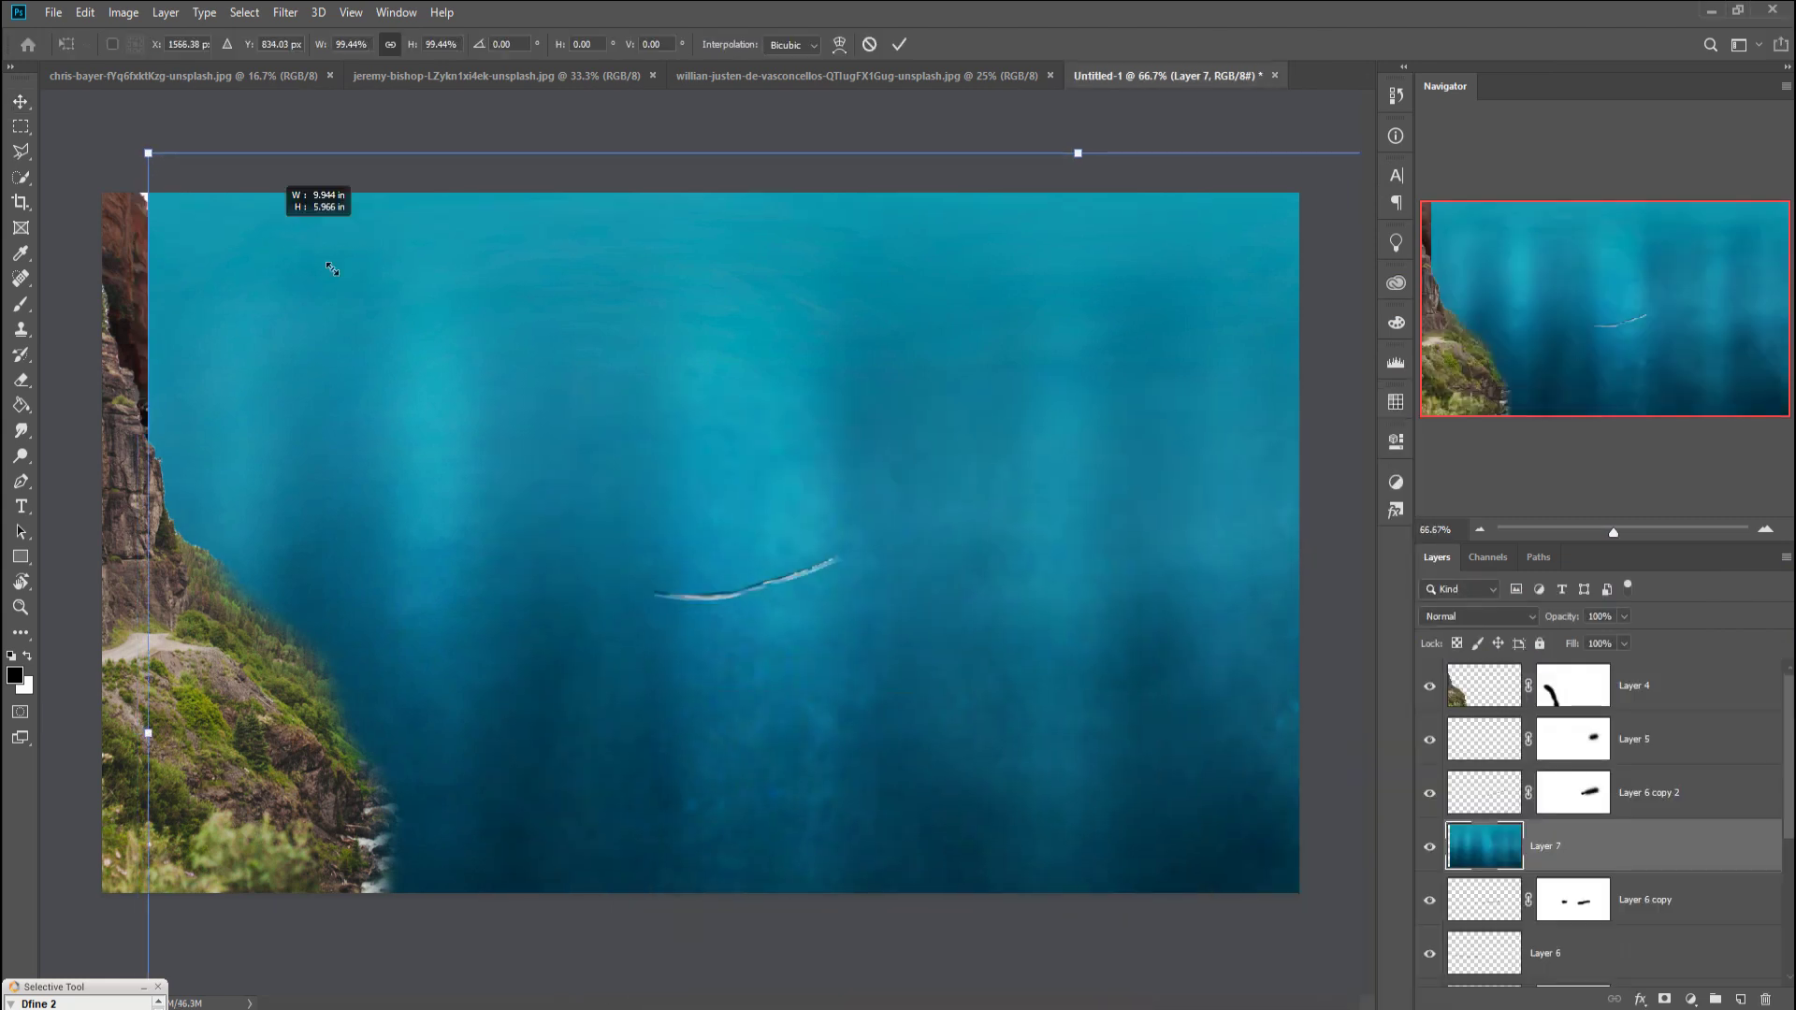
left_click_drag(1107, 758, 204, 580)
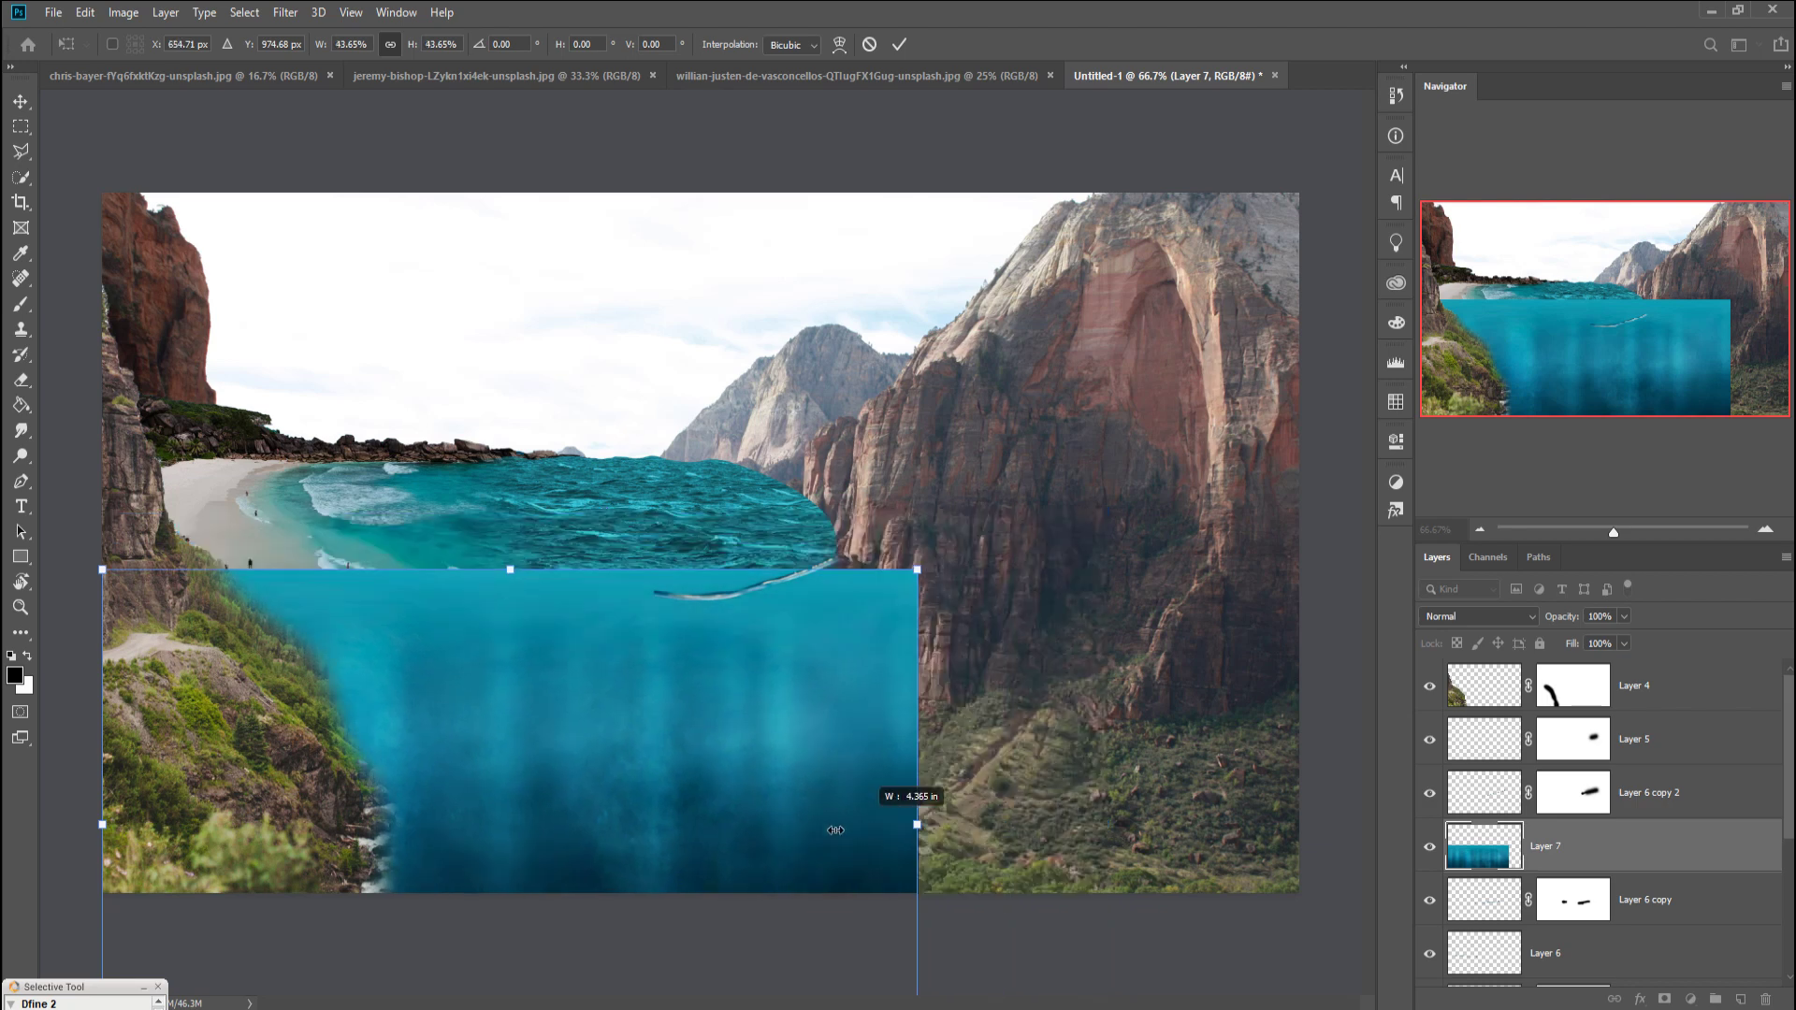
left_click_drag(1116, 843, 776, 735)
left_click_drag(662, 739, 804, 715)
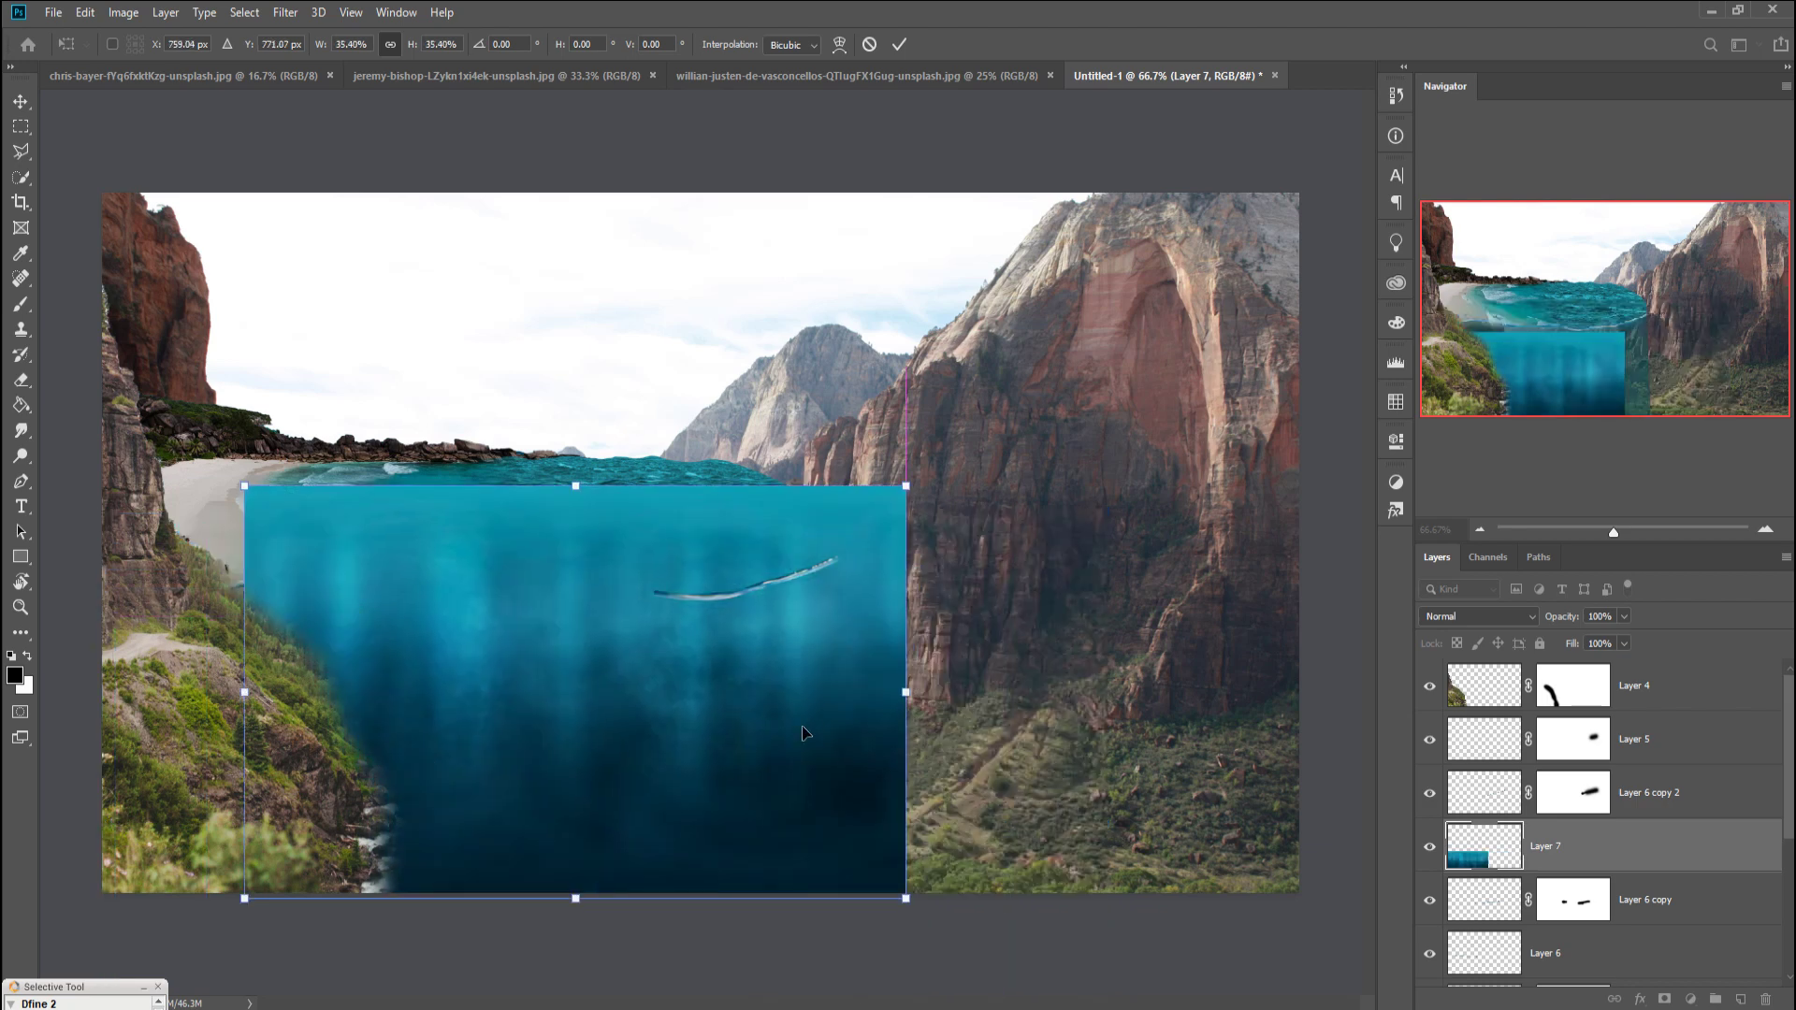
left_click_drag(784, 775, 754, 780)
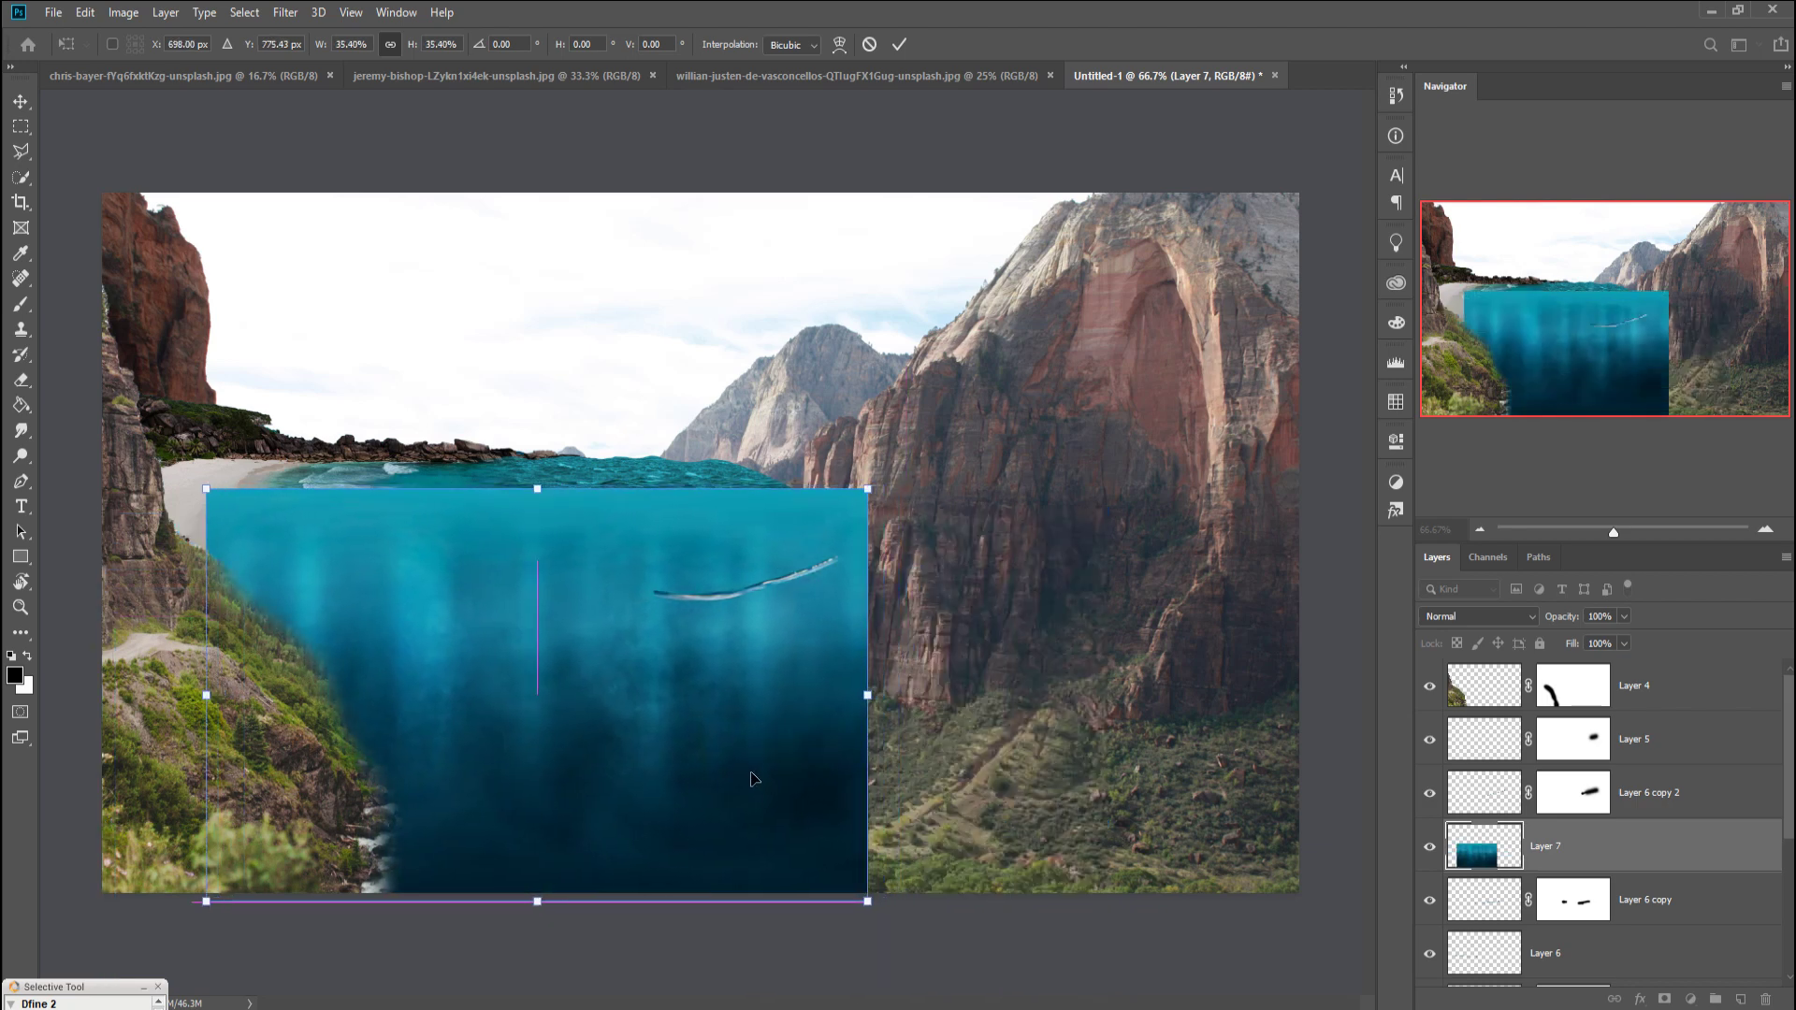
left_click(901, 47)
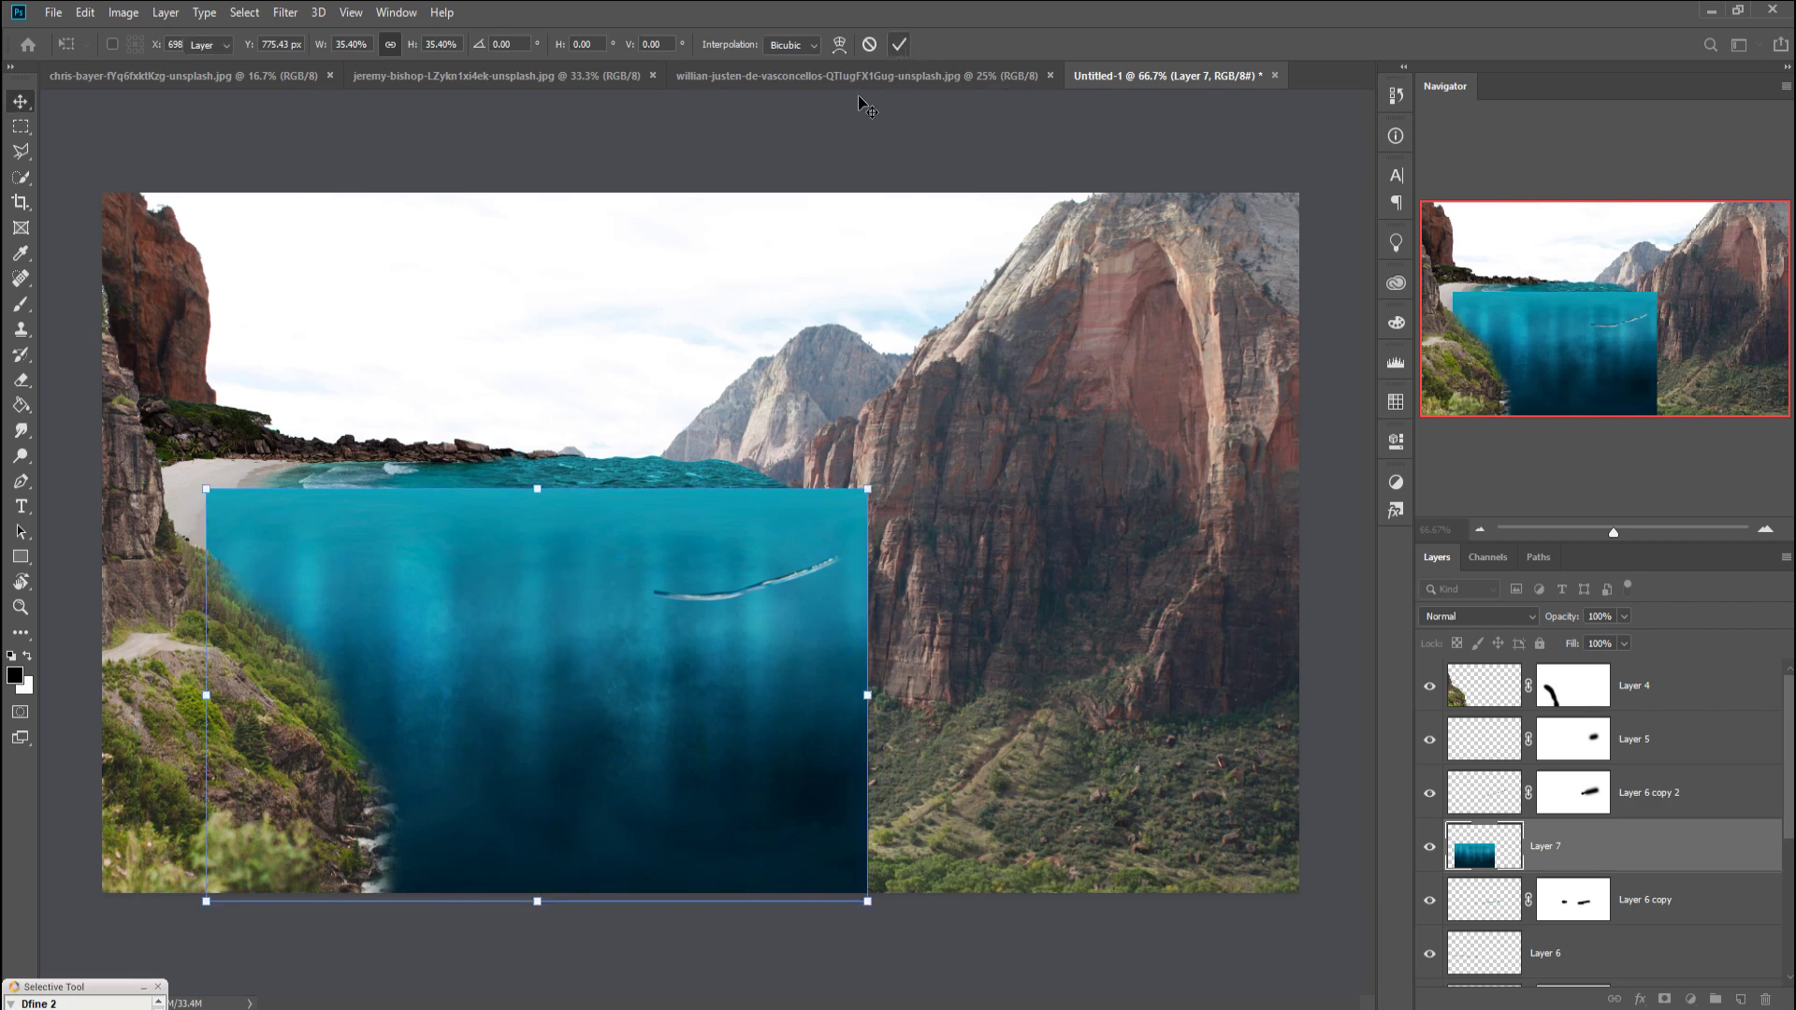
left_click(1673, 1000)
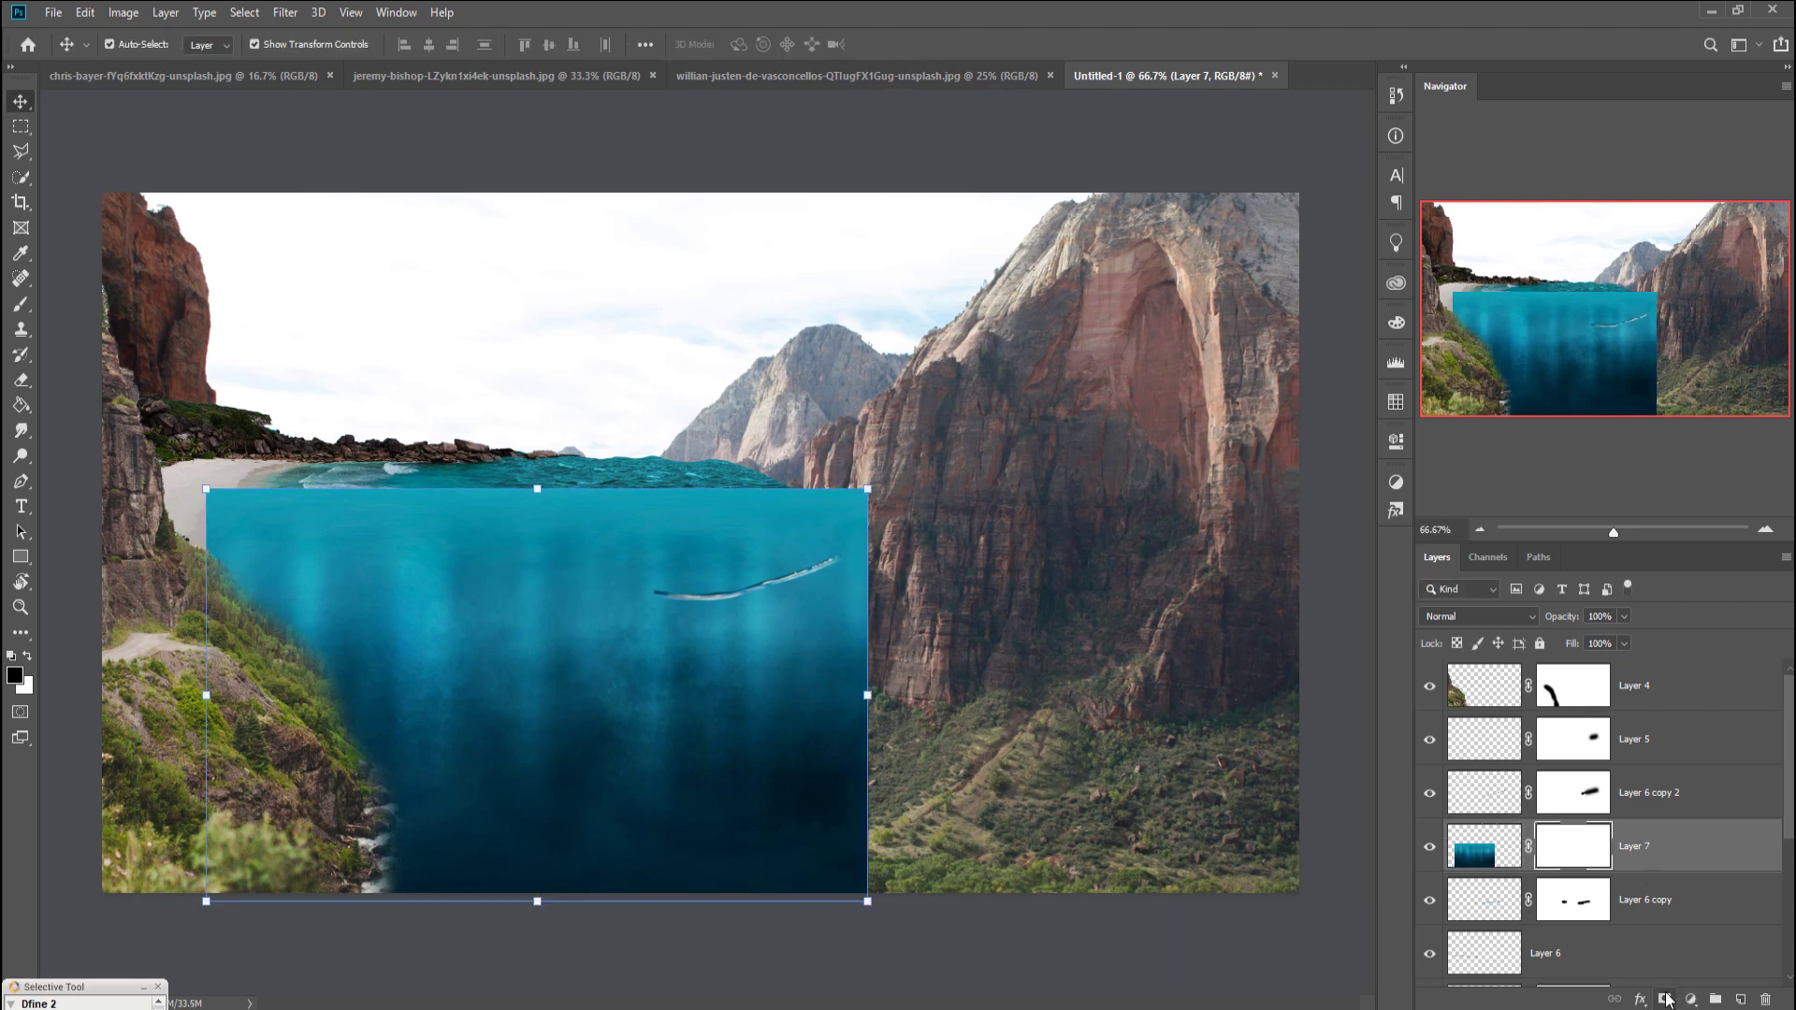
Step: Move the texture layer lower and paint its mask black to hide water over the right cliff
mouse_move(1681, 859)
left_mouse_down()
mouse_move(1683, 998)
mouse_move(1685, 898)
left_mouse_up()
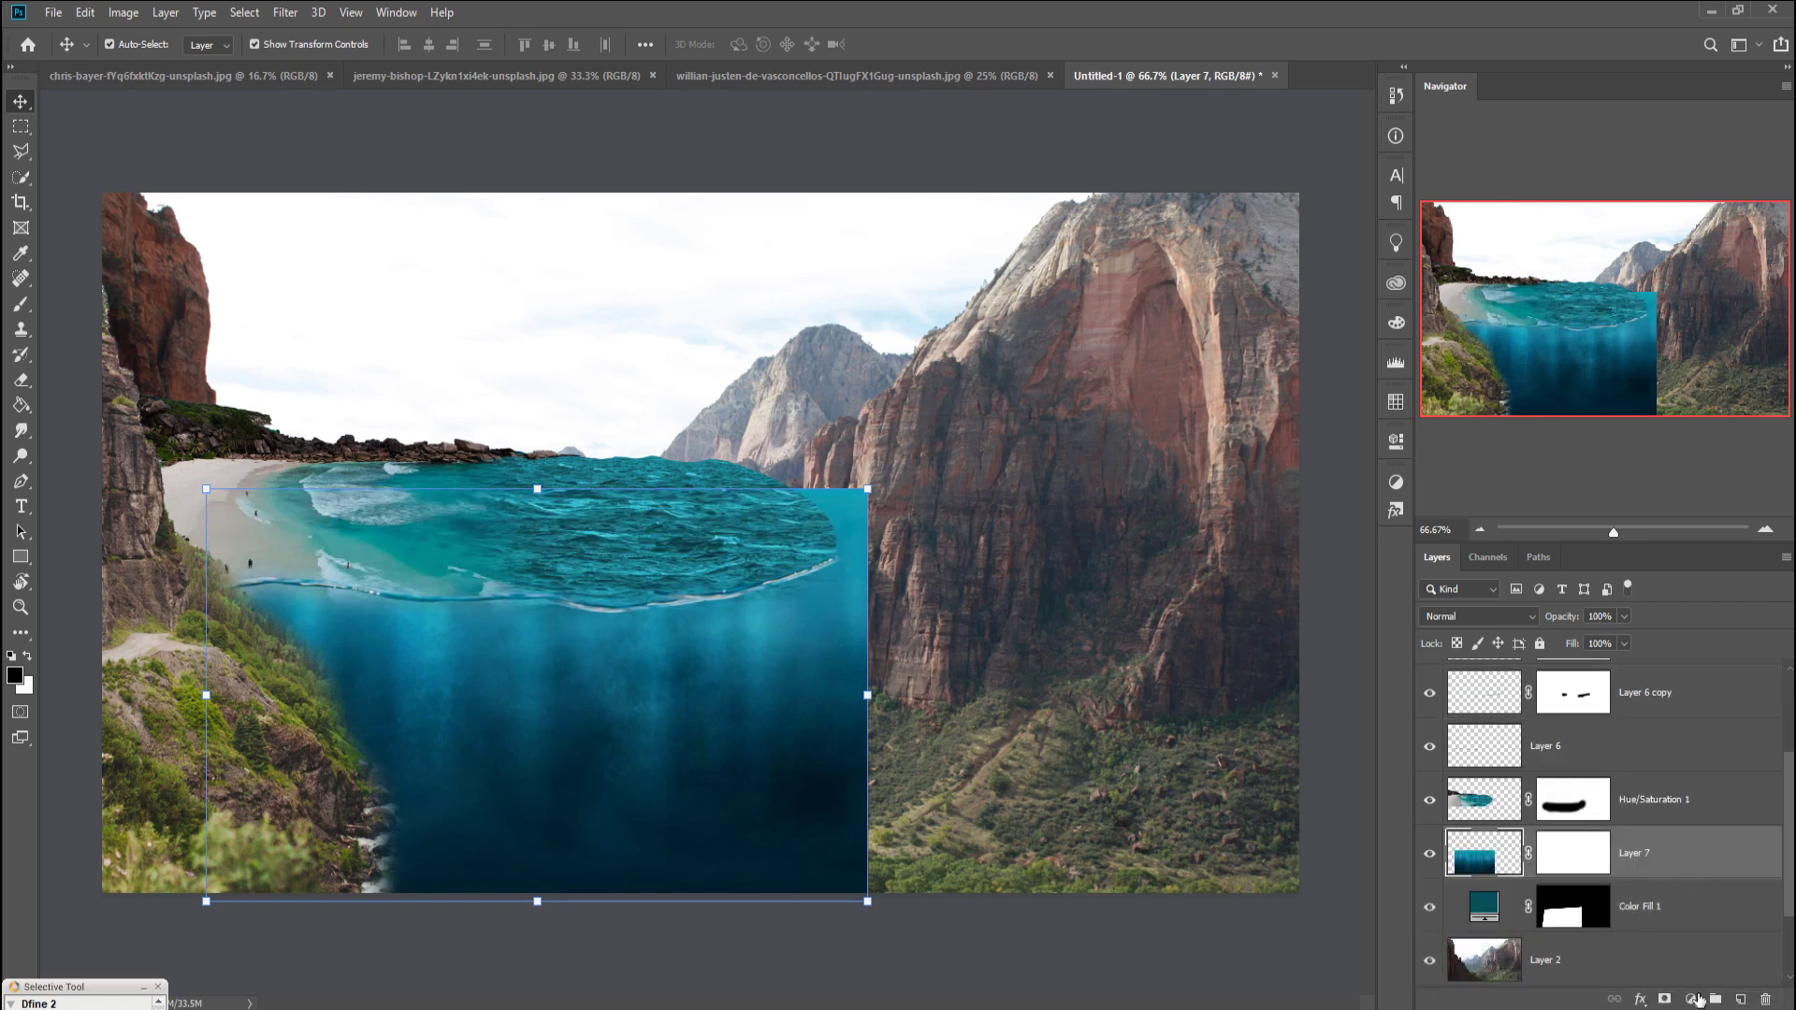
left_click(1573, 852)
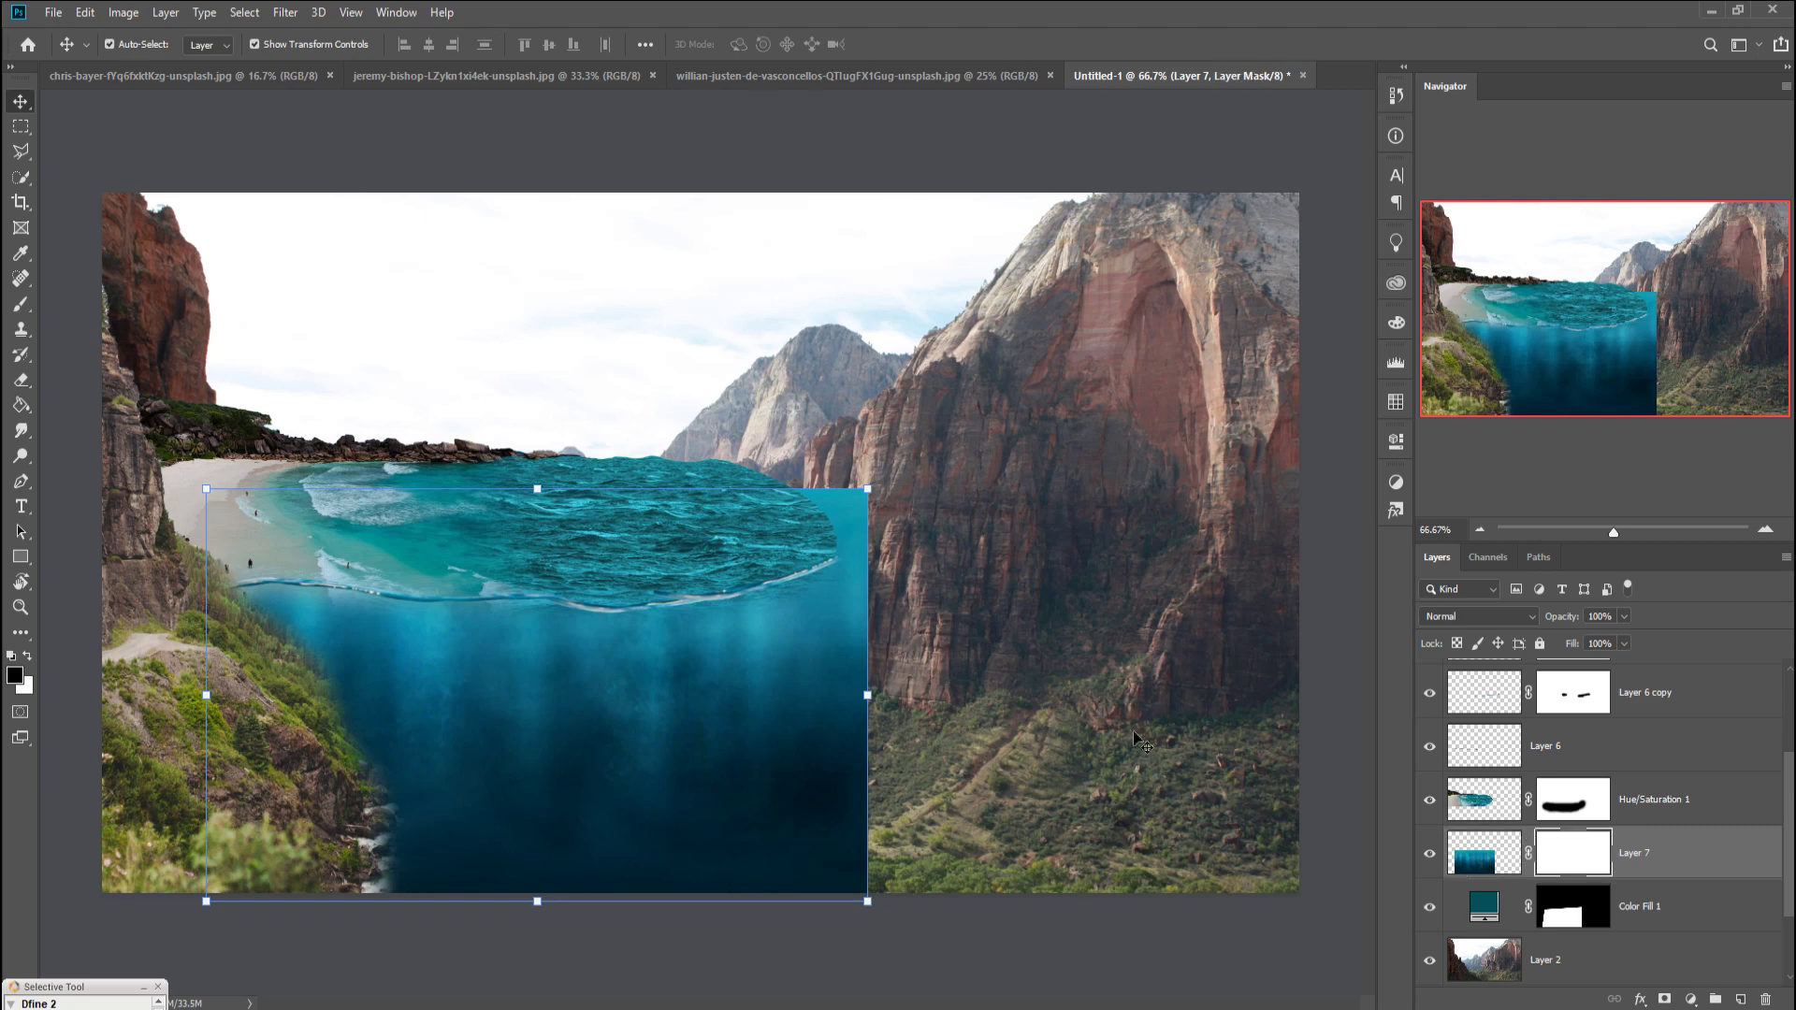
left_click(24, 315)
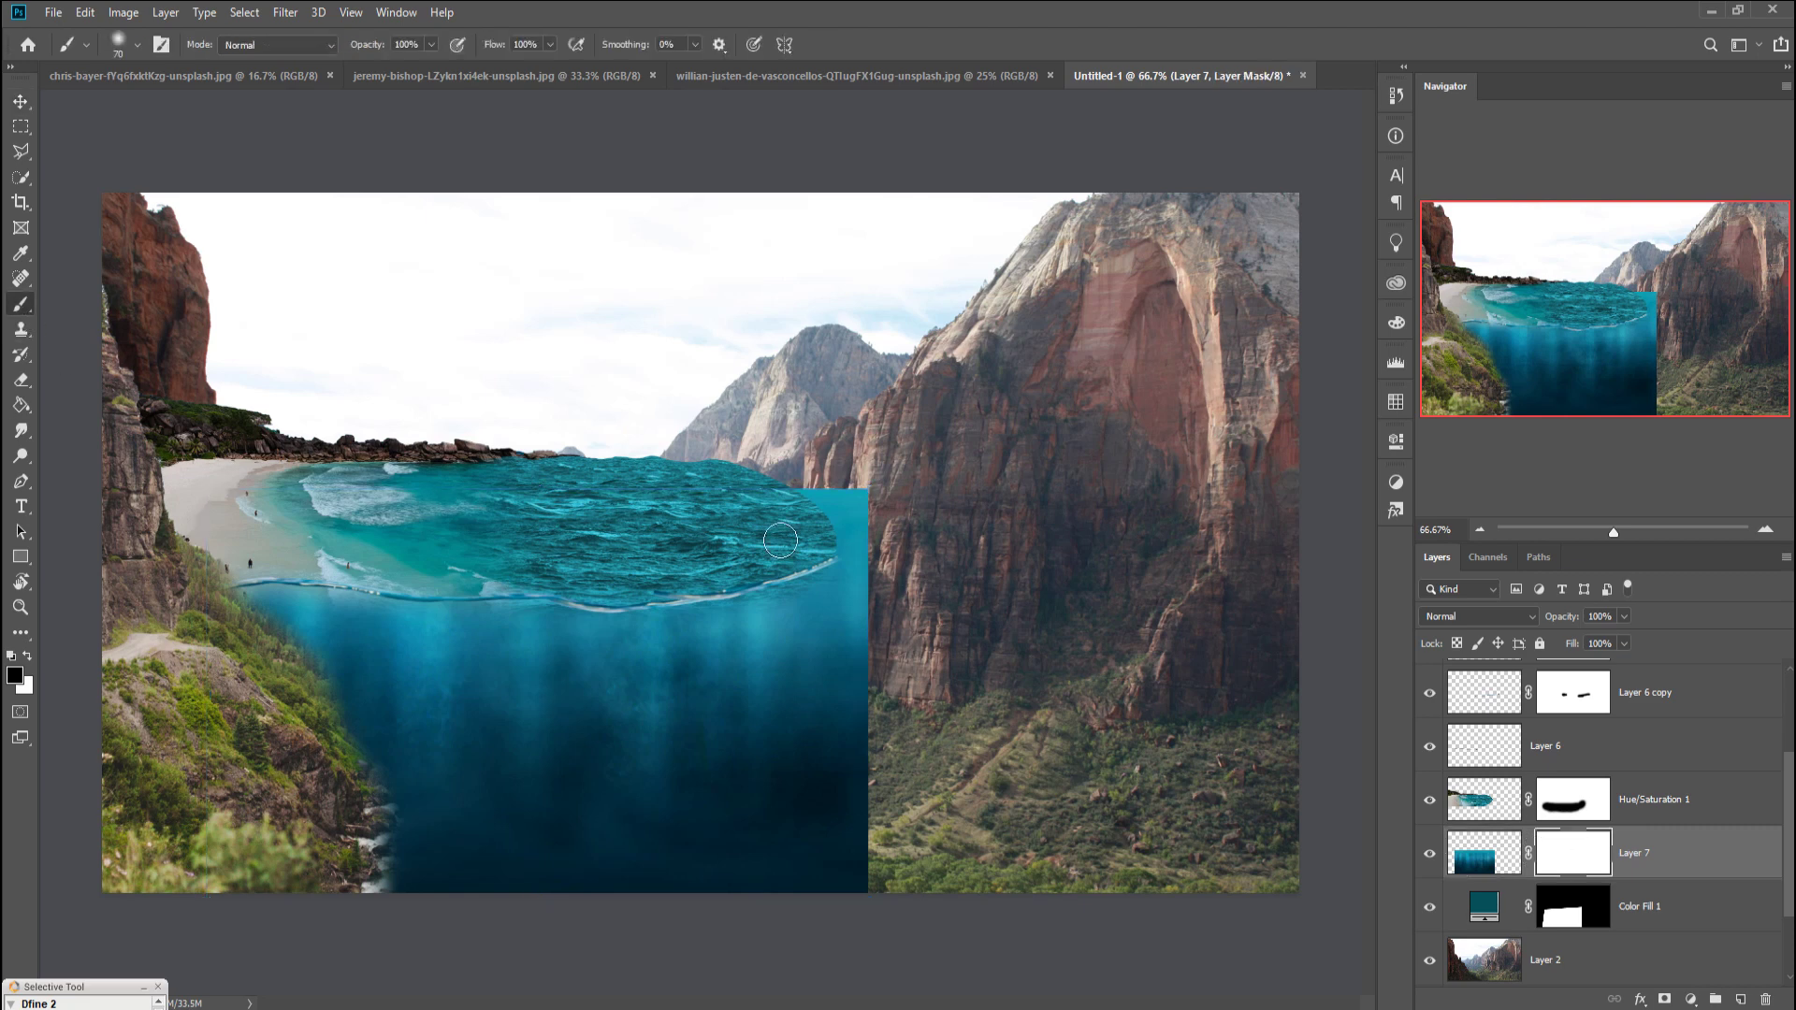
key("bracketright")
key("bracketright")
key("bracketright")
left_click_drag(898, 524, 823, 514)
key("bracketleft")
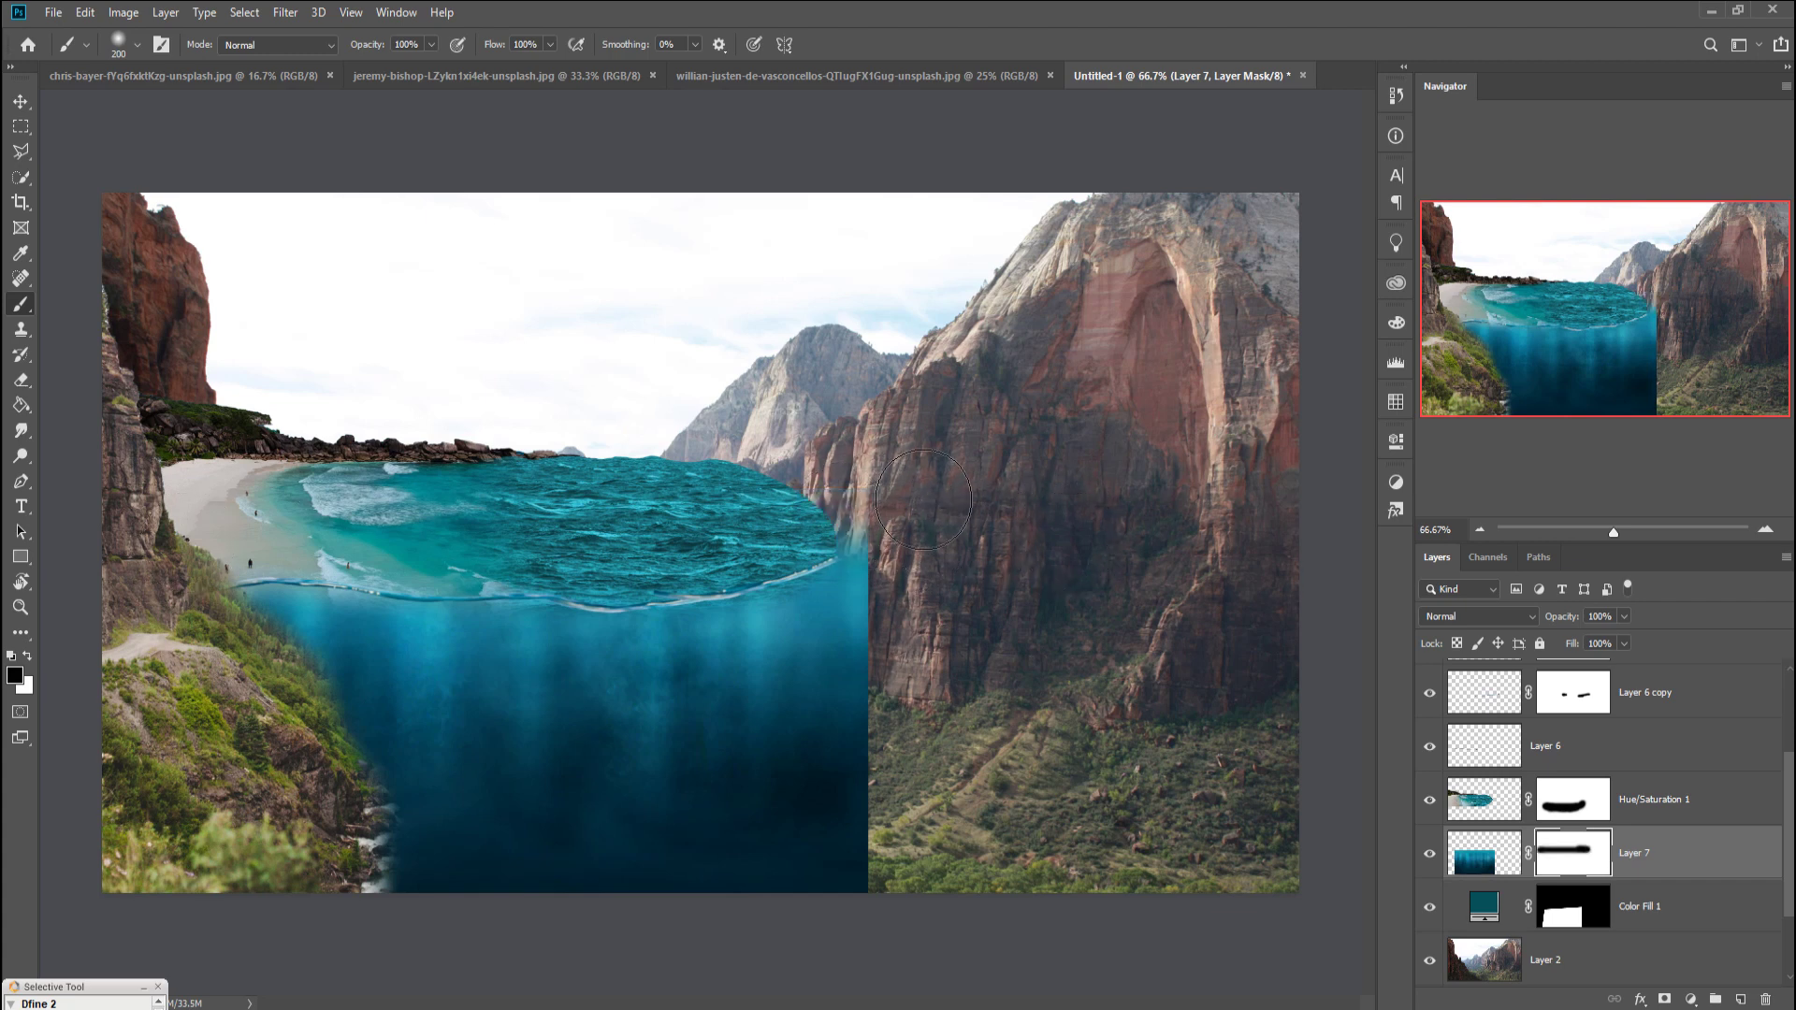
key("bracketleft")
key("bracketleft")
left_click_drag(865, 524, 847, 645)
left_click_drag(911, 715, 891, 898)
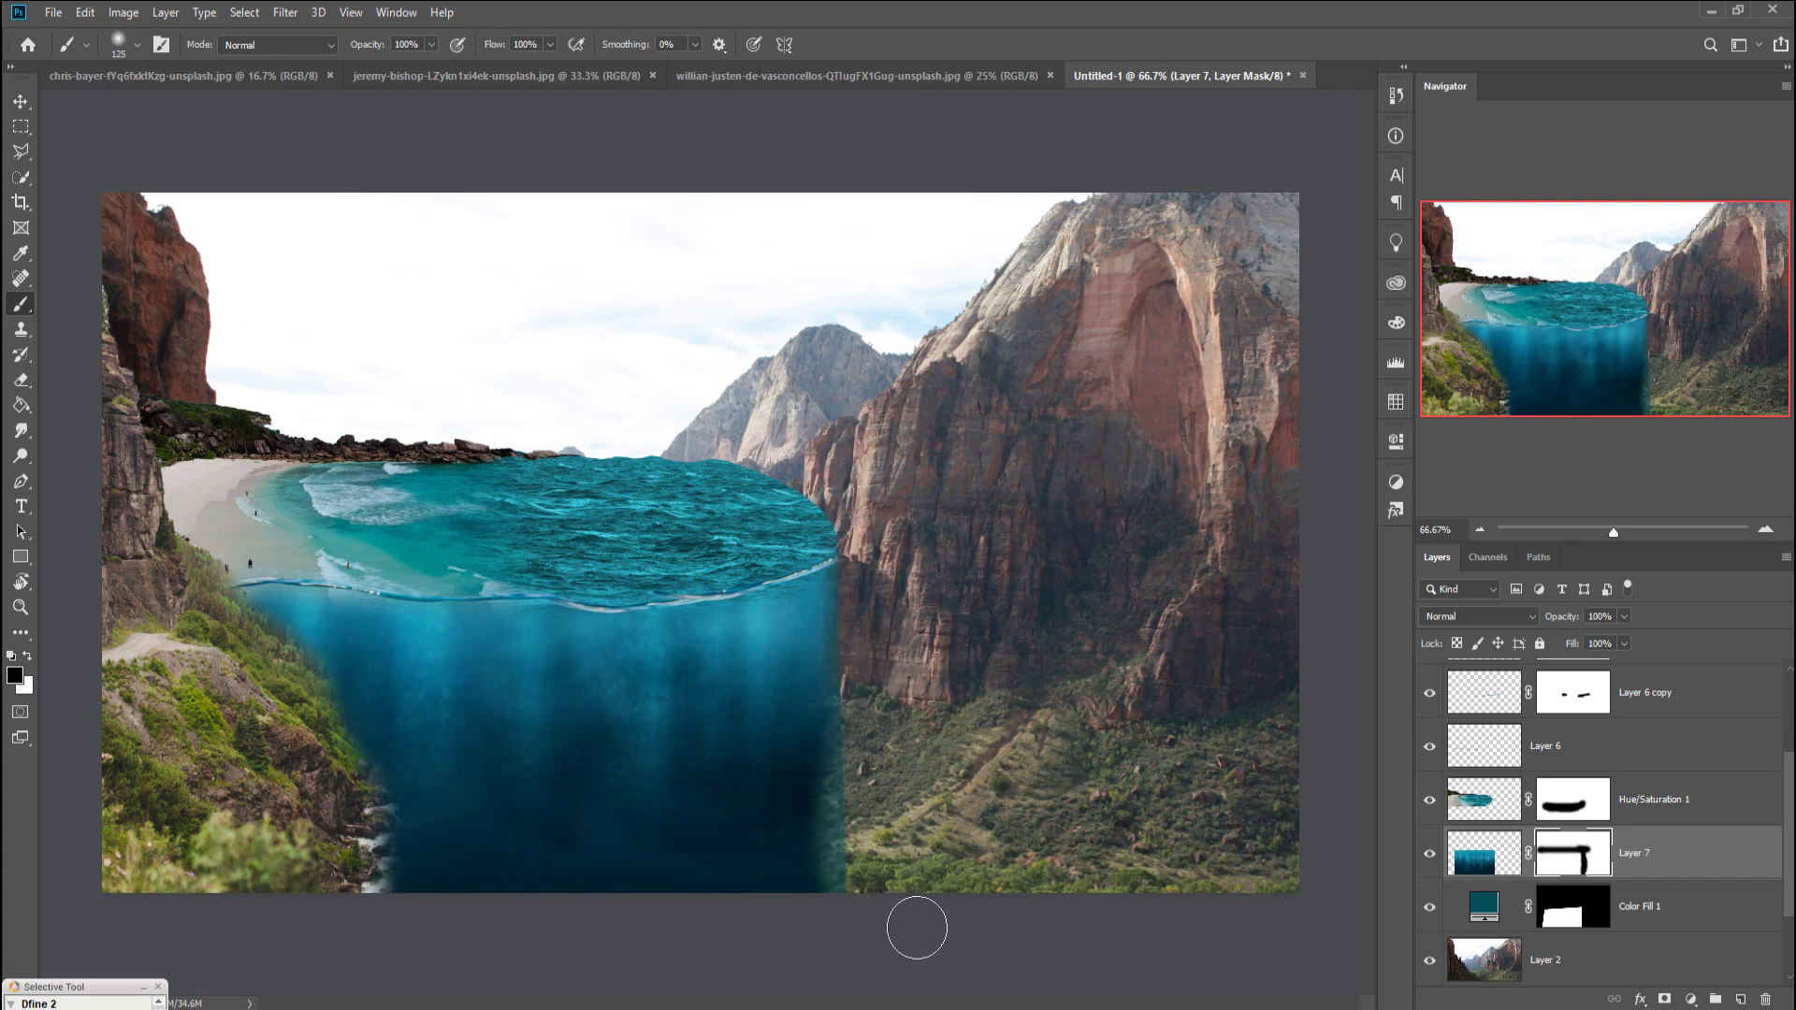
left_click_drag(822, 721, 830, 806)
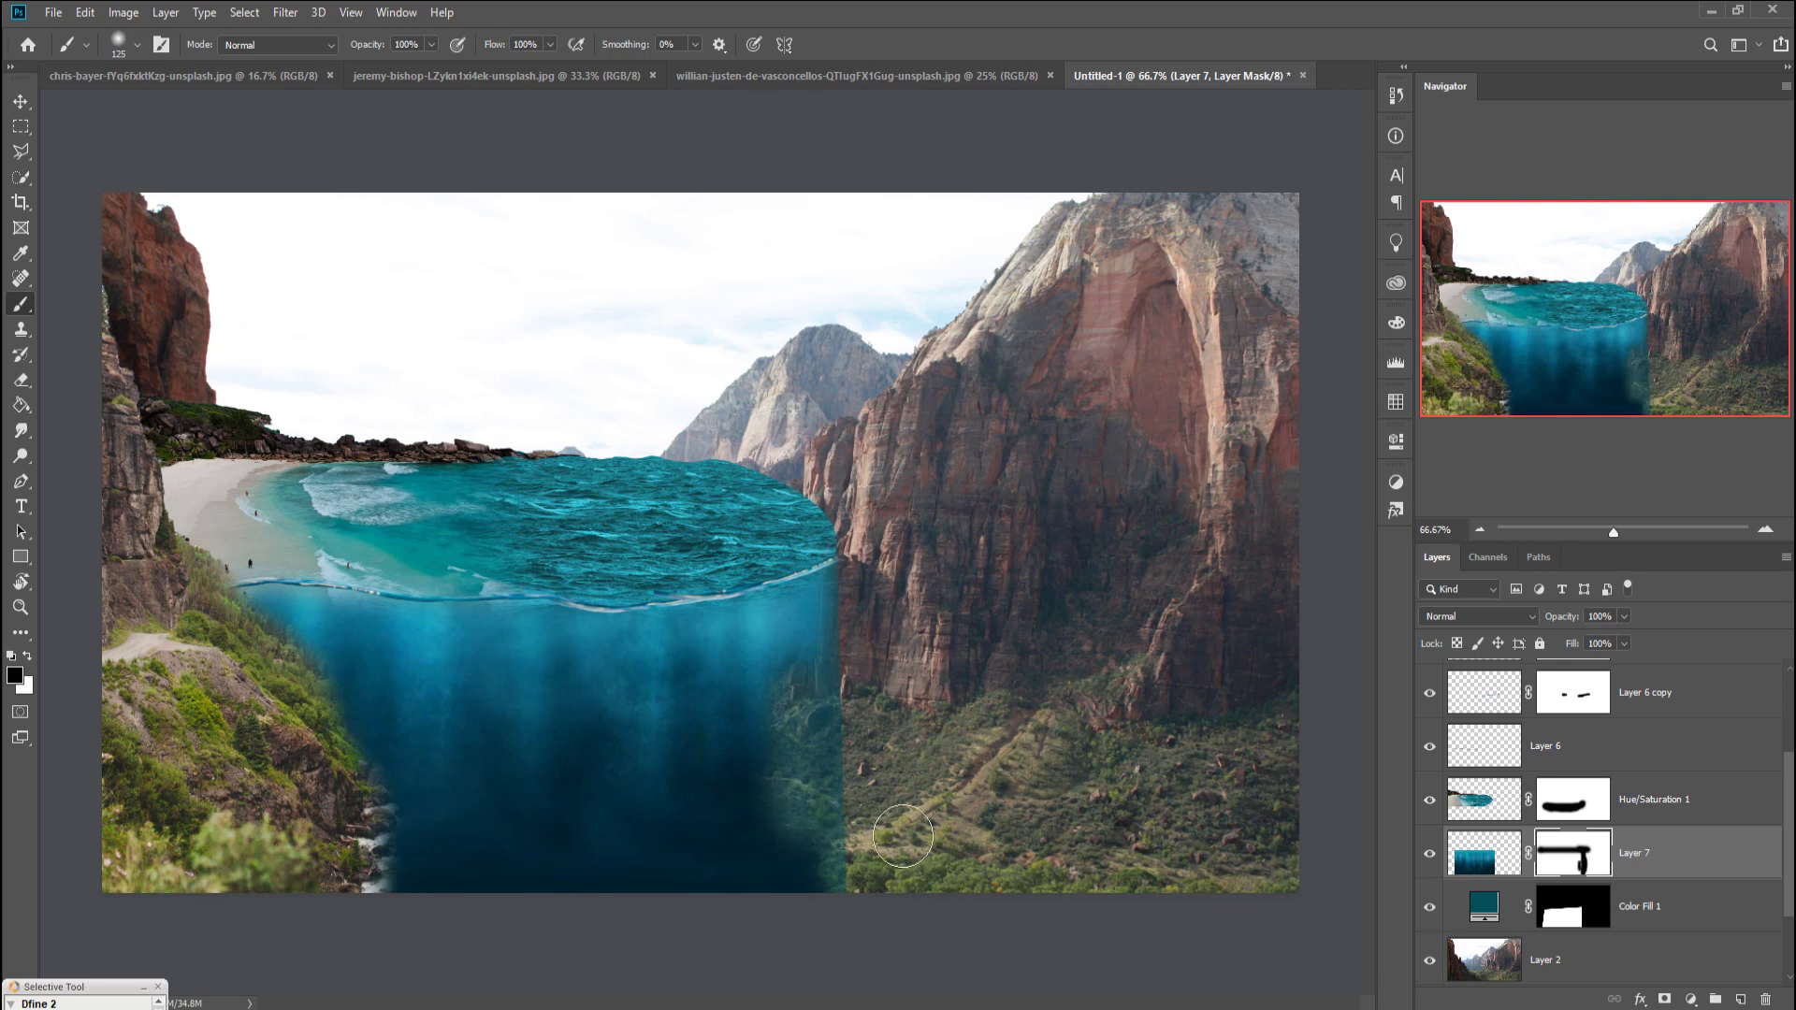
key("ctrl+z")
Step: Paint white on Layer 7's mask with a size-90 brush to soften the water's right edge
left_click(27, 657)
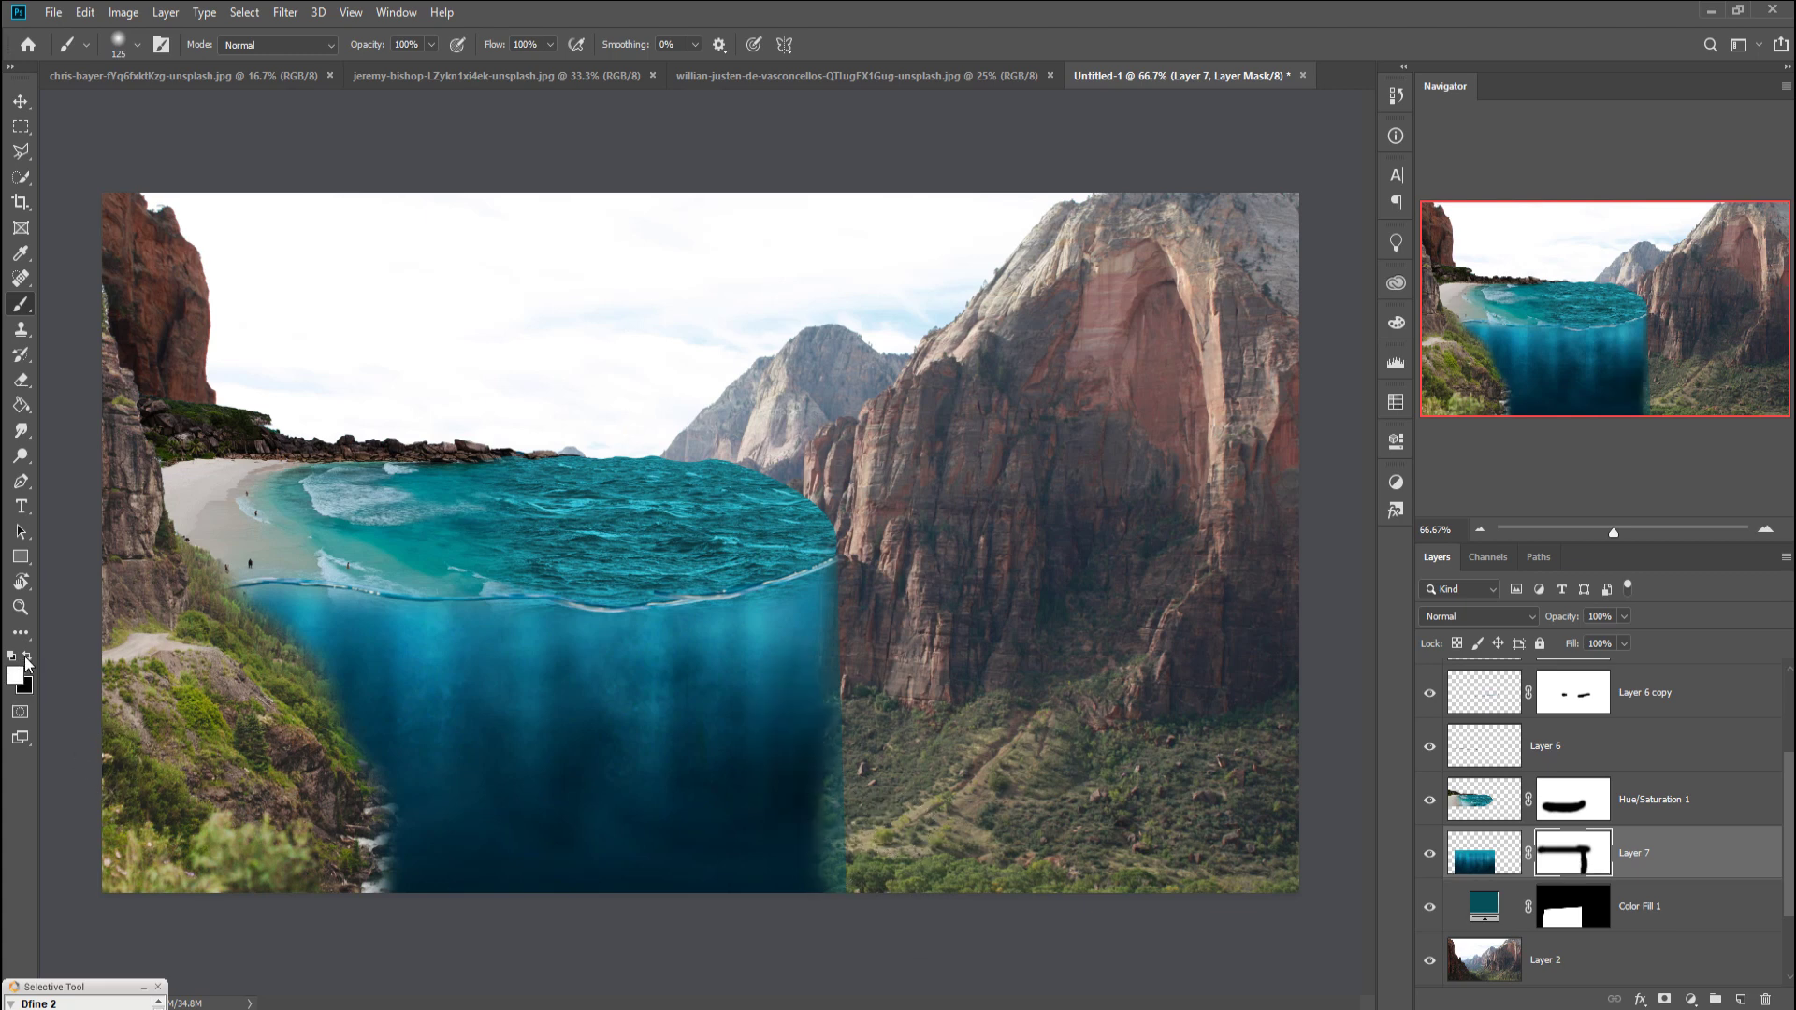
mouse_move(832, 600)
left_mouse_down()
mouse_move(814, 581)
mouse_move(819, 854)
left_mouse_up()
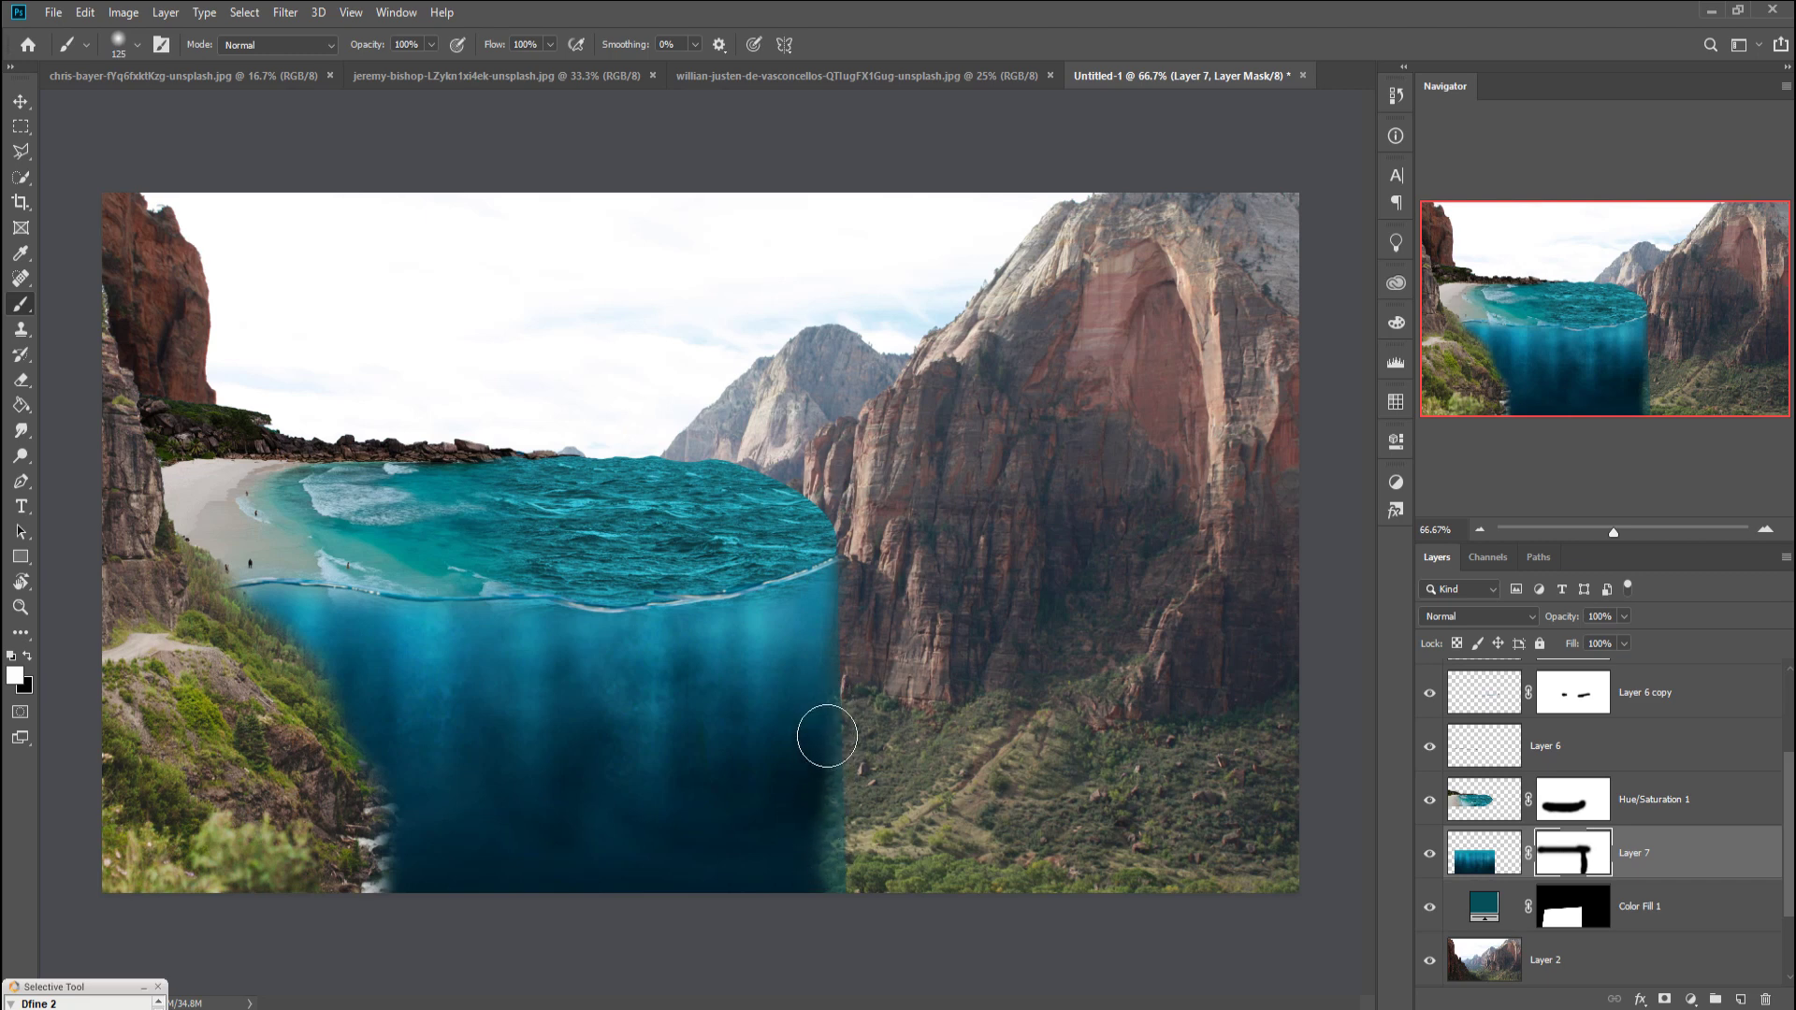
key("bracketleft")
key("bracketleft")
key("bracketleft")
key("bracketleft")
mouse_move(833, 793)
left_mouse_down()
mouse_move(842, 922)
mouse_move(822, 654)
mouse_move(834, 715)
left_mouse_up()
left_click_drag(838, 784, 850, 850)
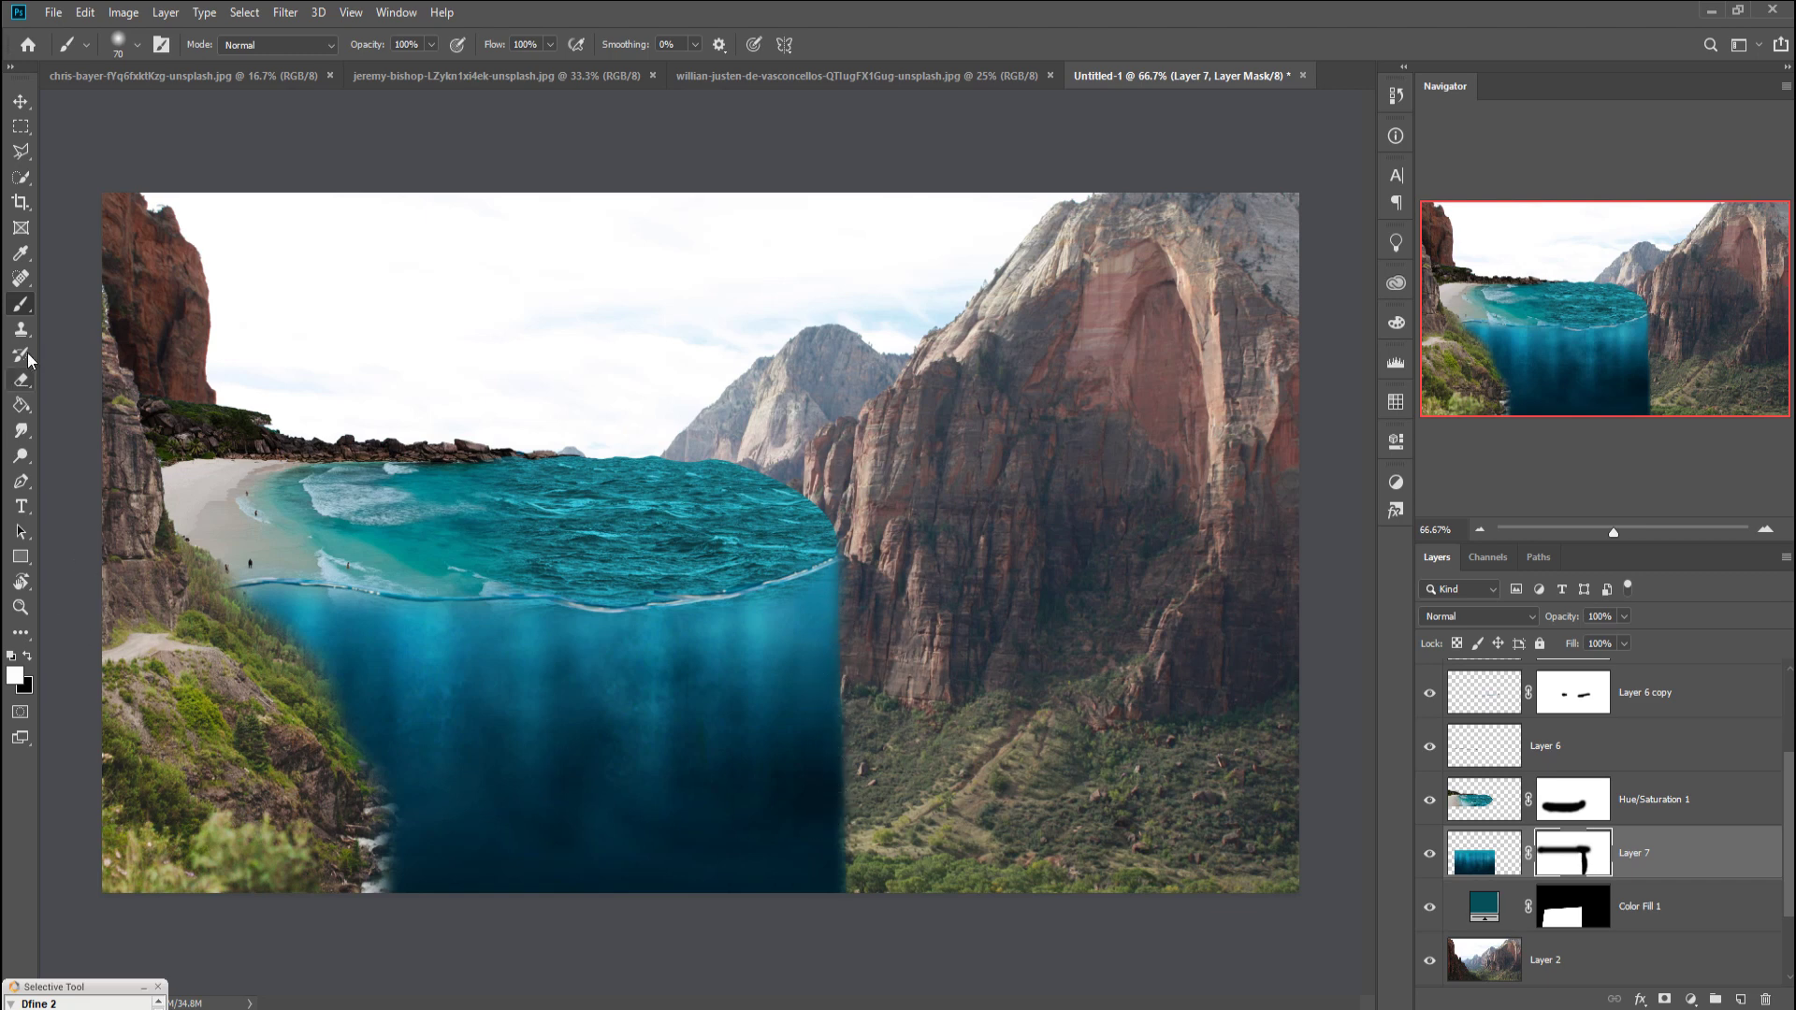
left_click(21, 103)
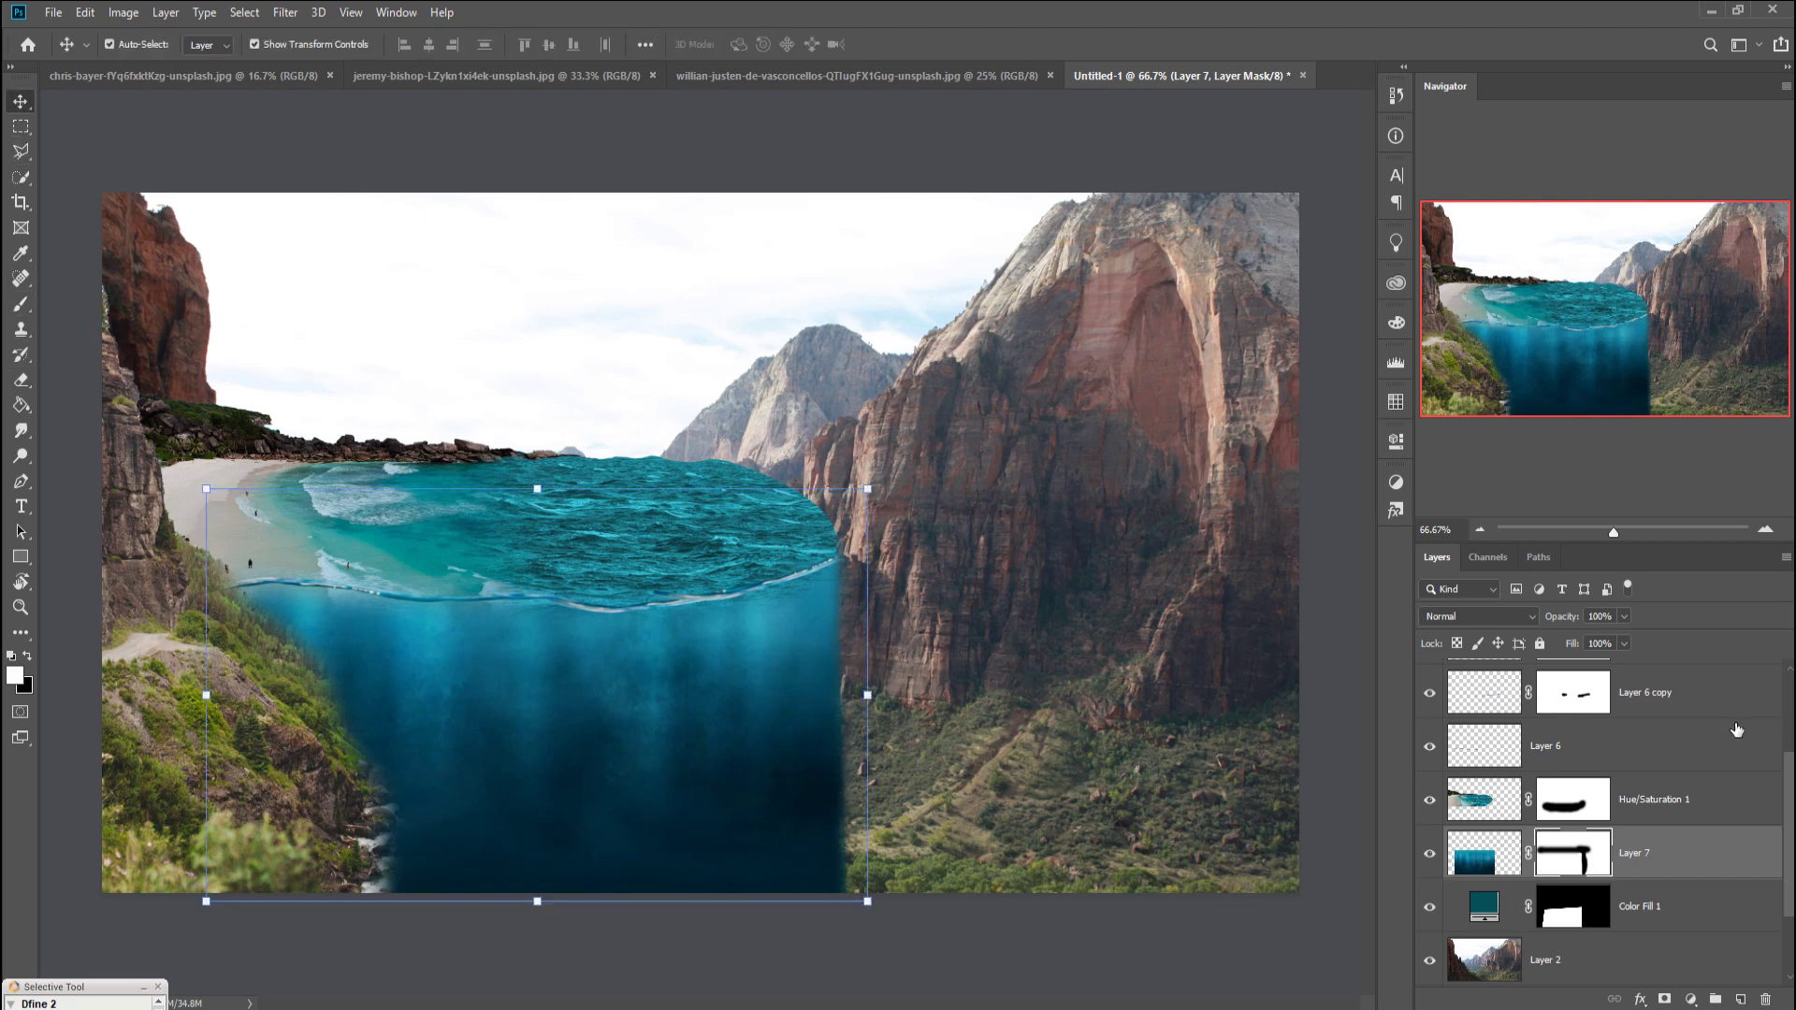
Step: In the jeremy-bishop turtle photo, Quick Select the turtle from front flipper over the shell to tail
left_click(1700, 717)
left_click(474, 77)
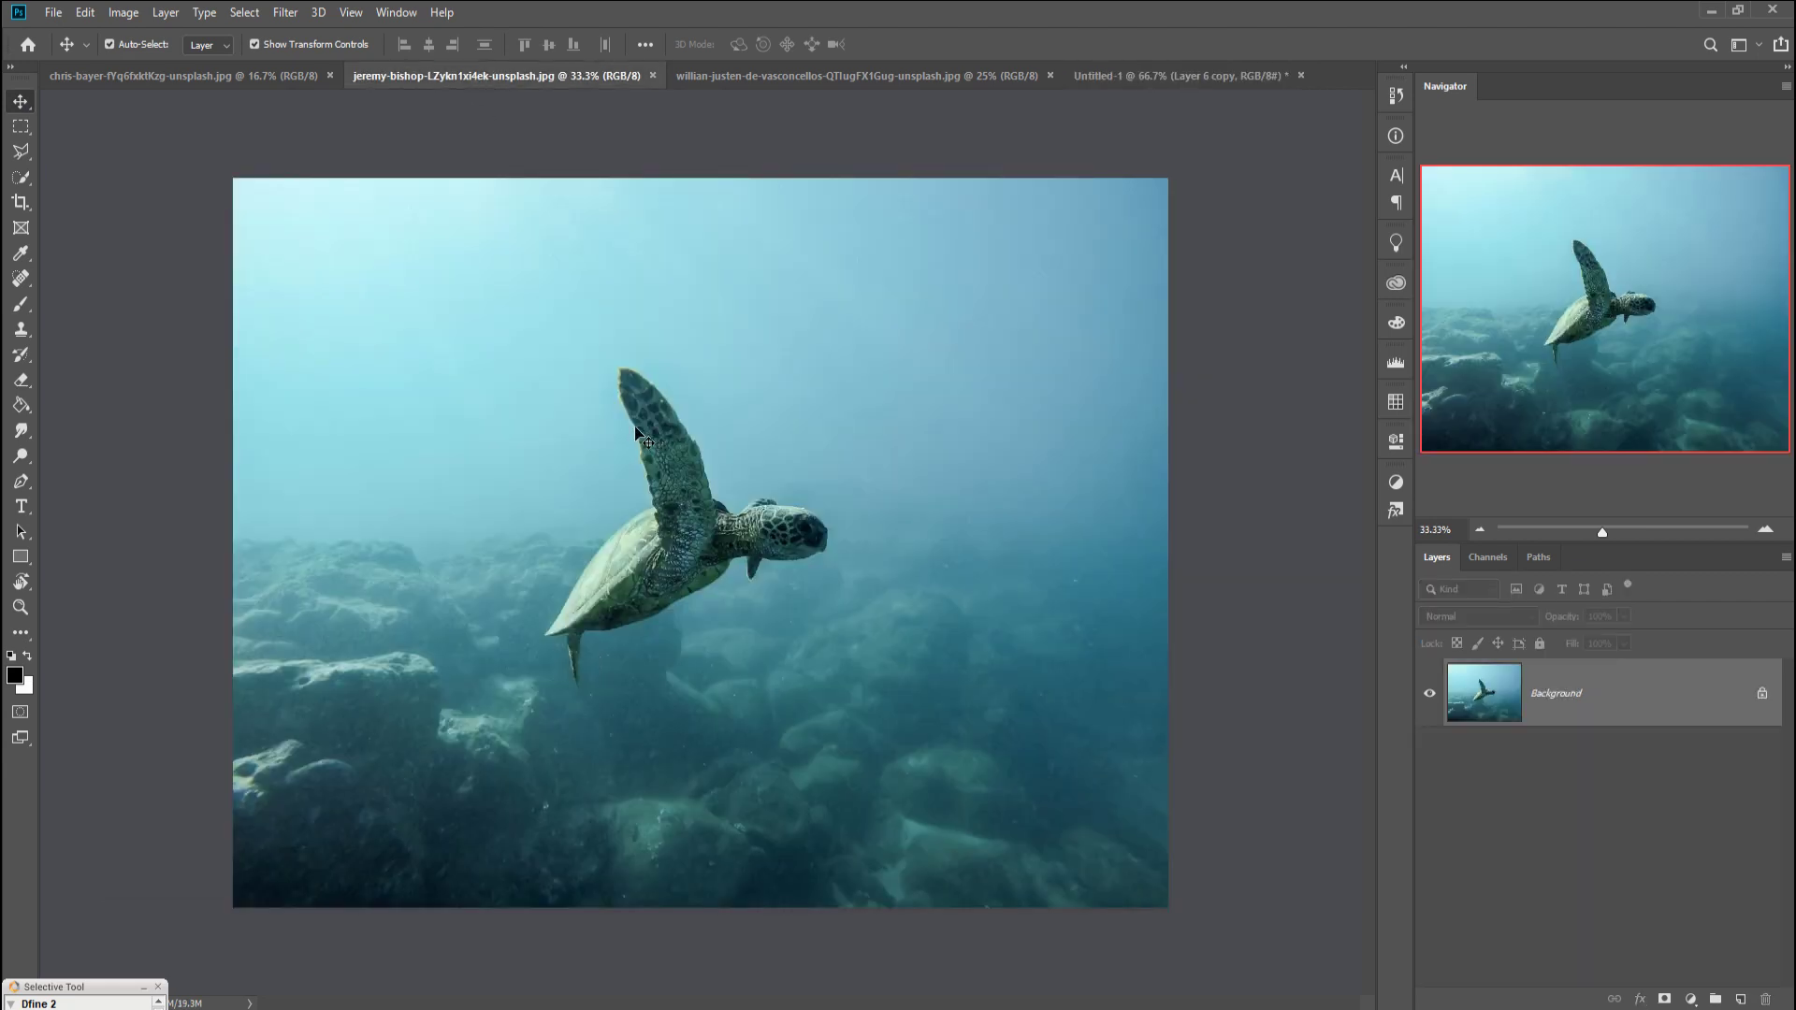
left_click(19, 178)
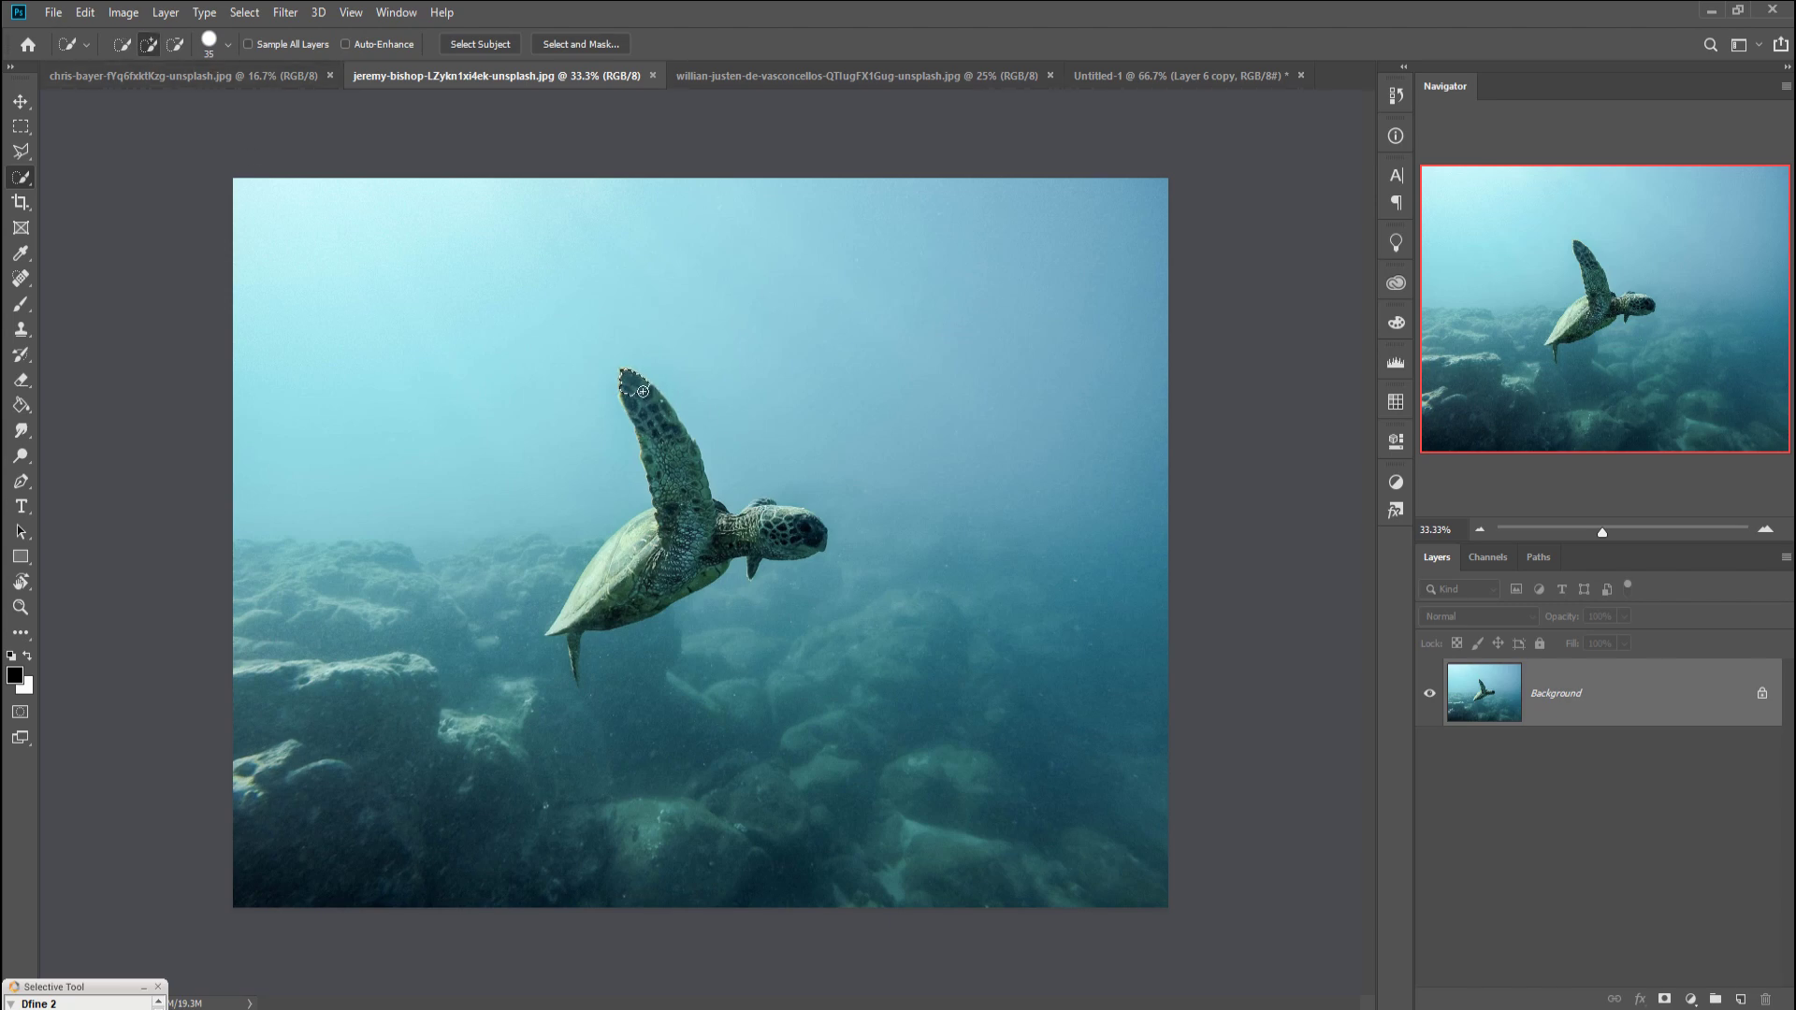
mouse_move(642, 391)
left_mouse_down()
mouse_move(711, 513)
mouse_move(786, 536)
left_mouse_up()
key("bracketleft")
left_click_drag(710, 542, 582, 636)
key("bracketleft")
key("bracketleft")
Step: Drag the selected turtle into the collage as a new layer
key("v")
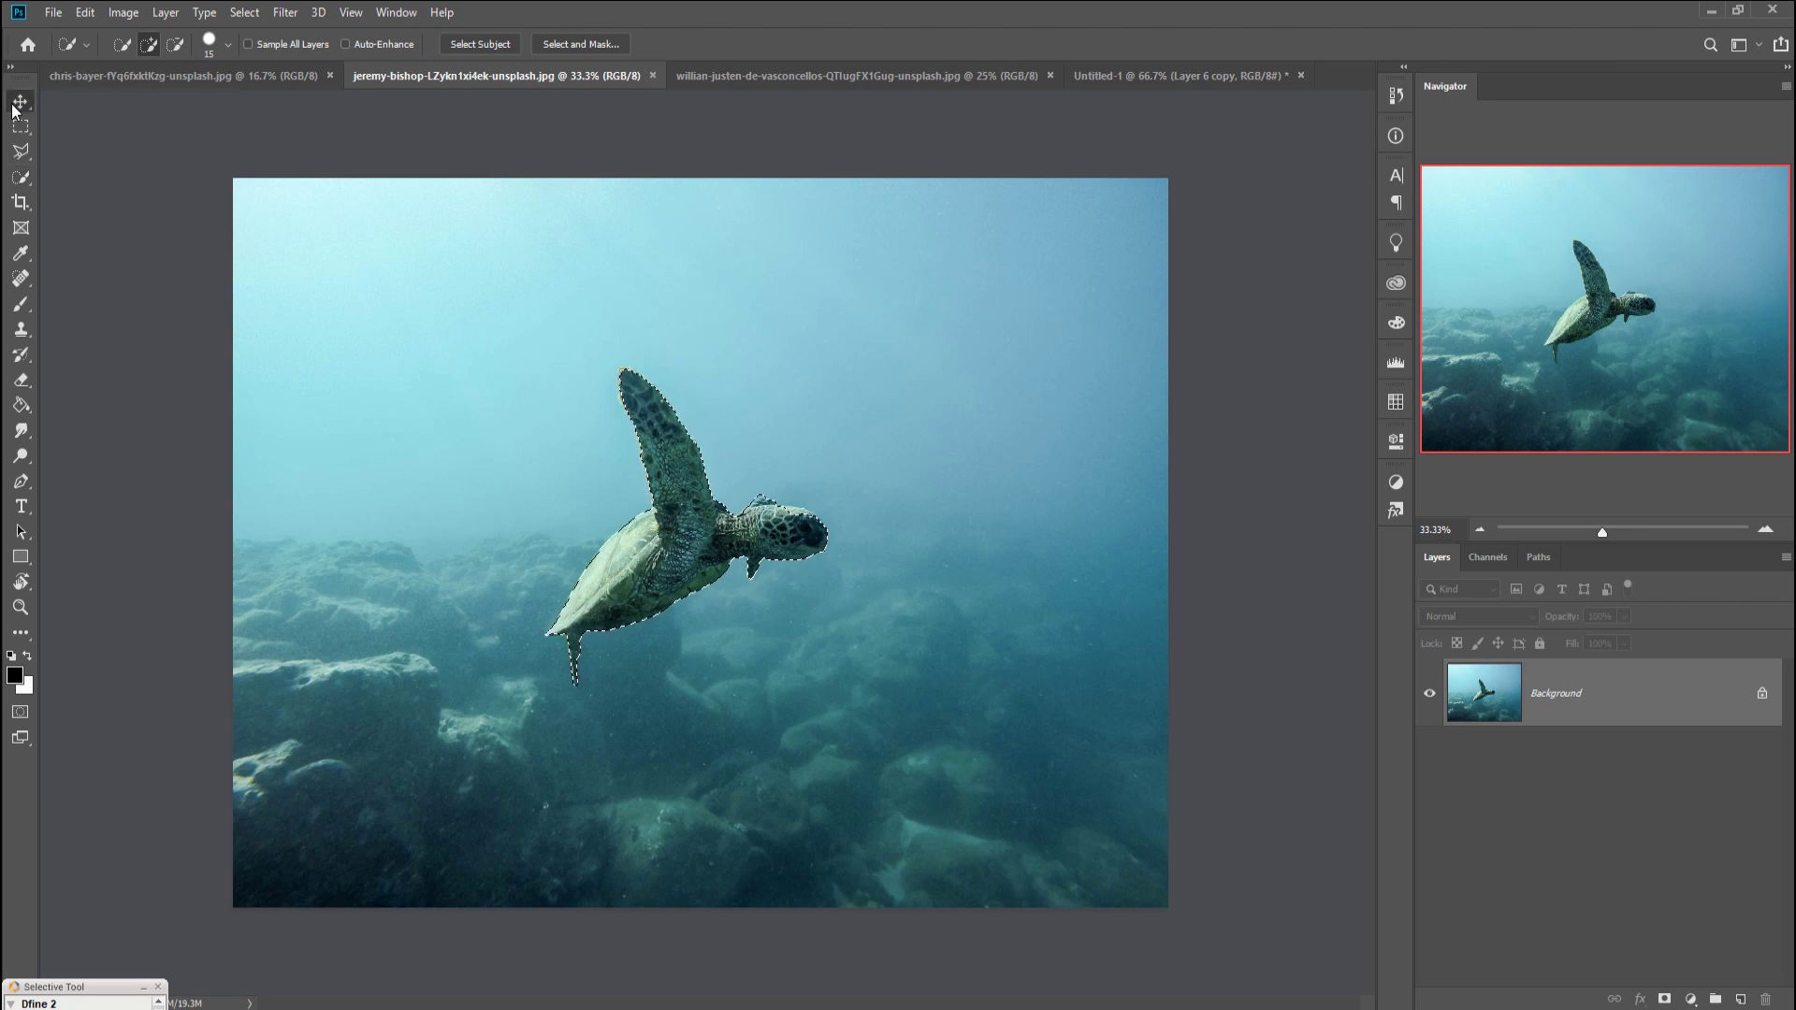
mouse_move(419, 81)
left_mouse_down()
mouse_move(426, 131)
mouse_move(983, 242)
left_mouse_up()
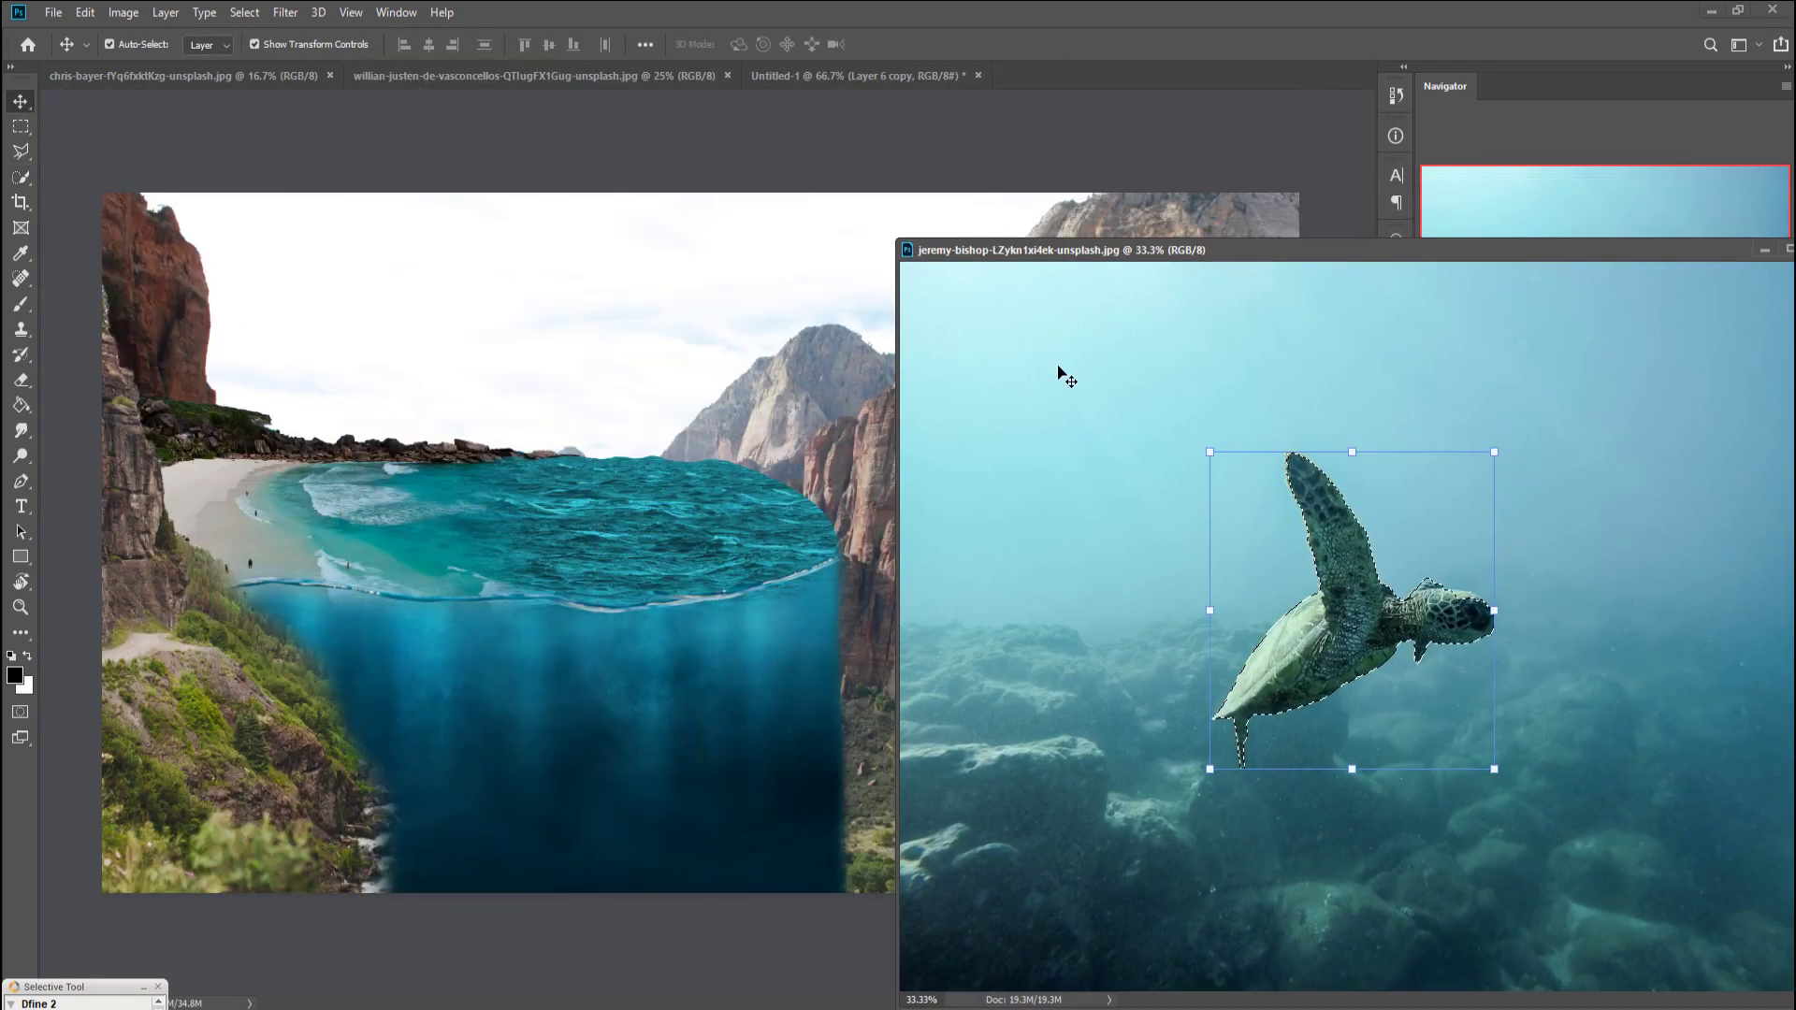
left_click_drag(1310, 599, 724, 703)
left_click_drag(623, 694, 765, 678)
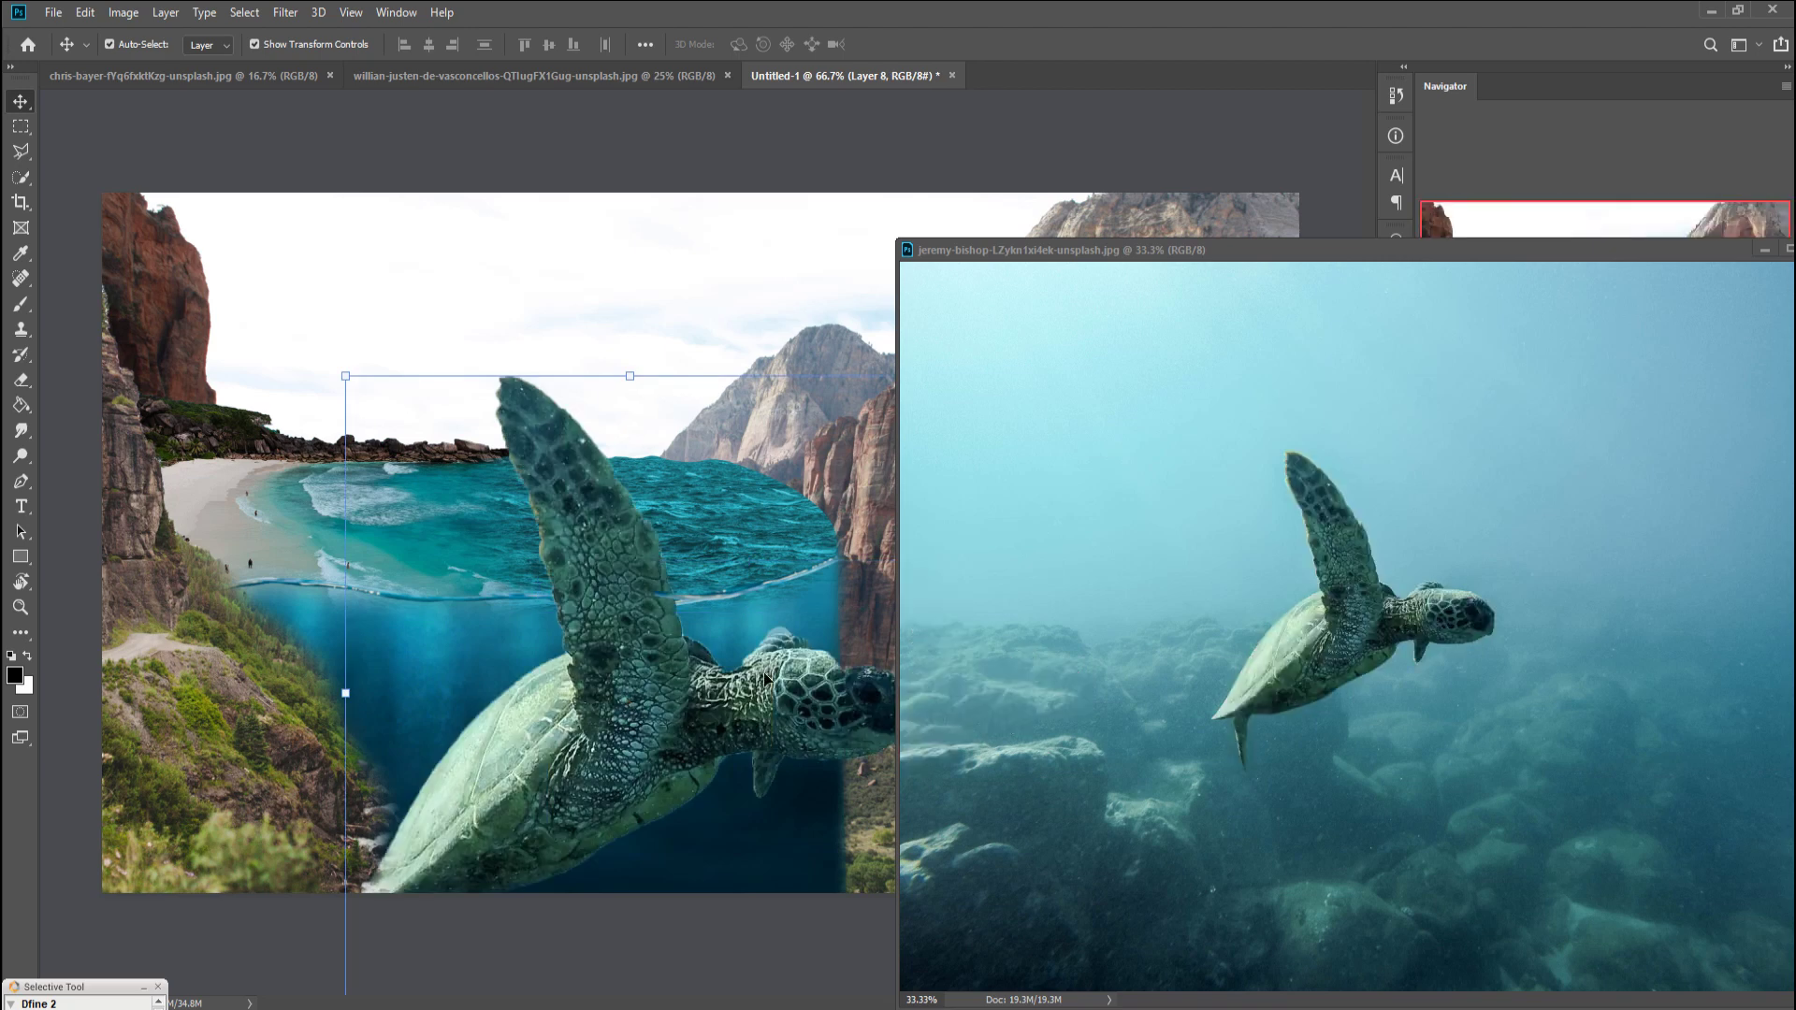
left_click(1764, 250)
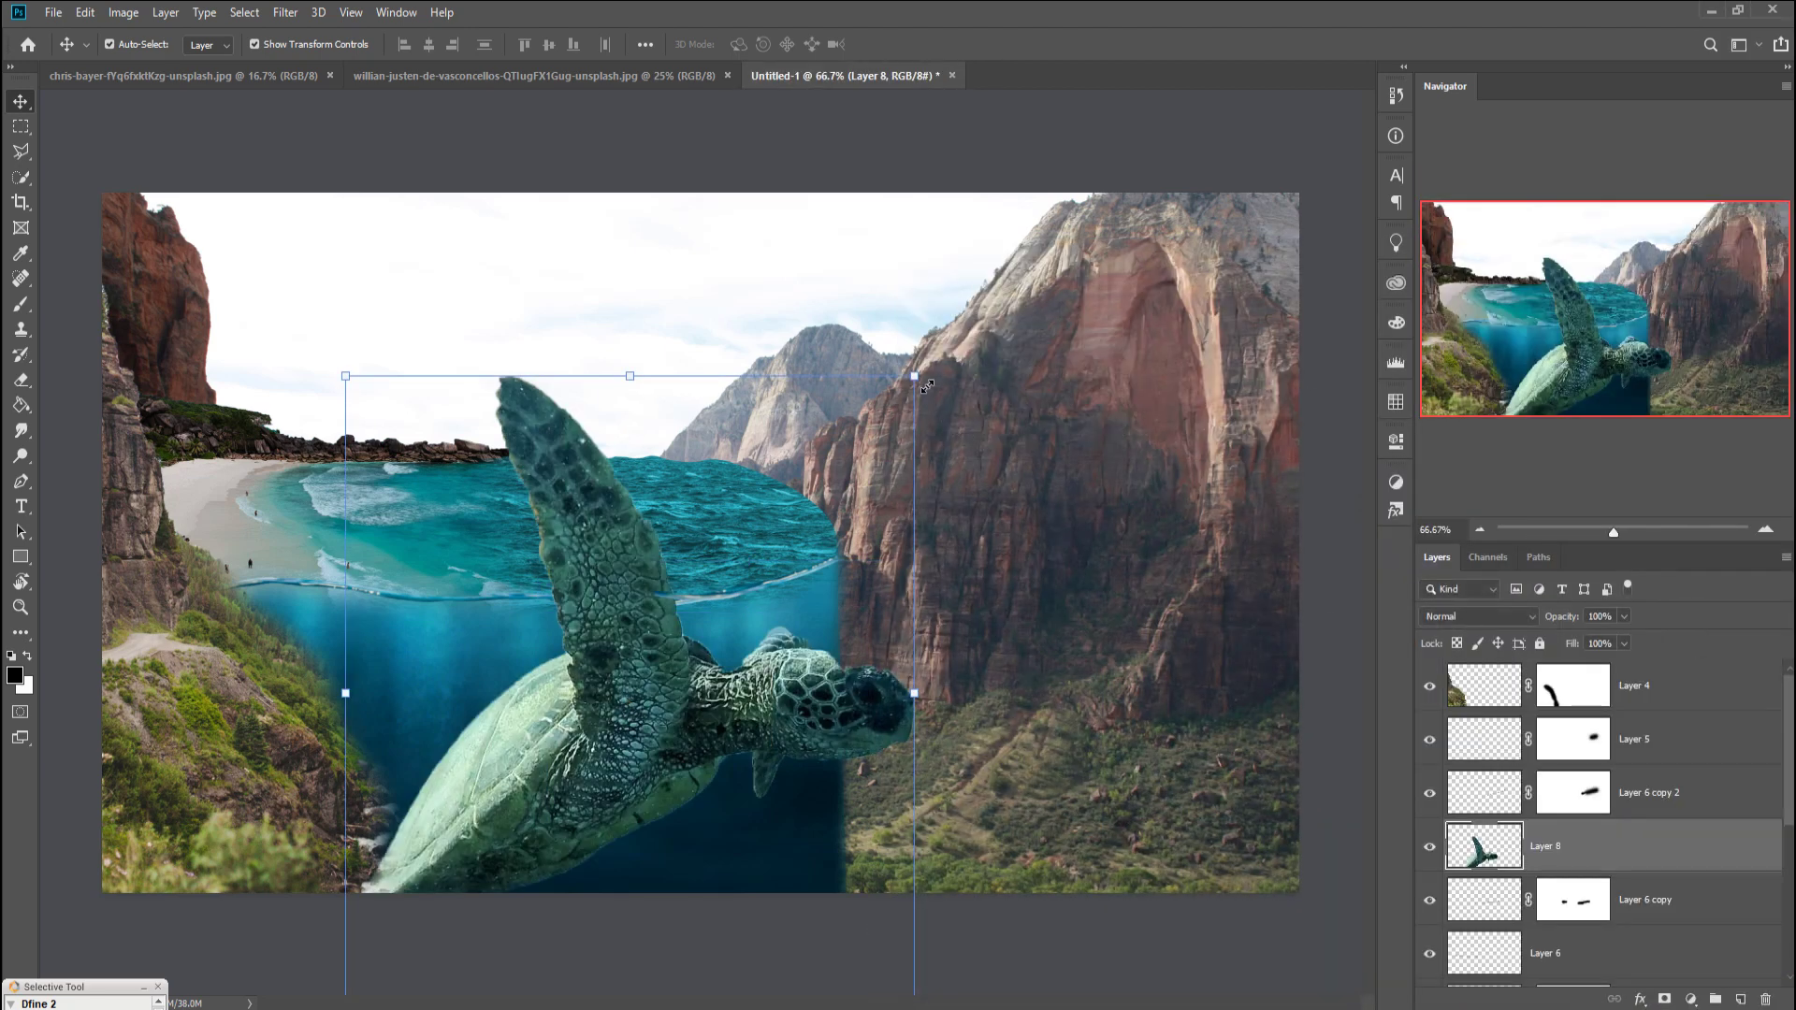
Step: Scale the turtle to about 53% in the underwater area and place Layer 8 below Layer 7
left_click_drag(926, 386, 652, 667)
left_click_drag(566, 775, 669, 745)
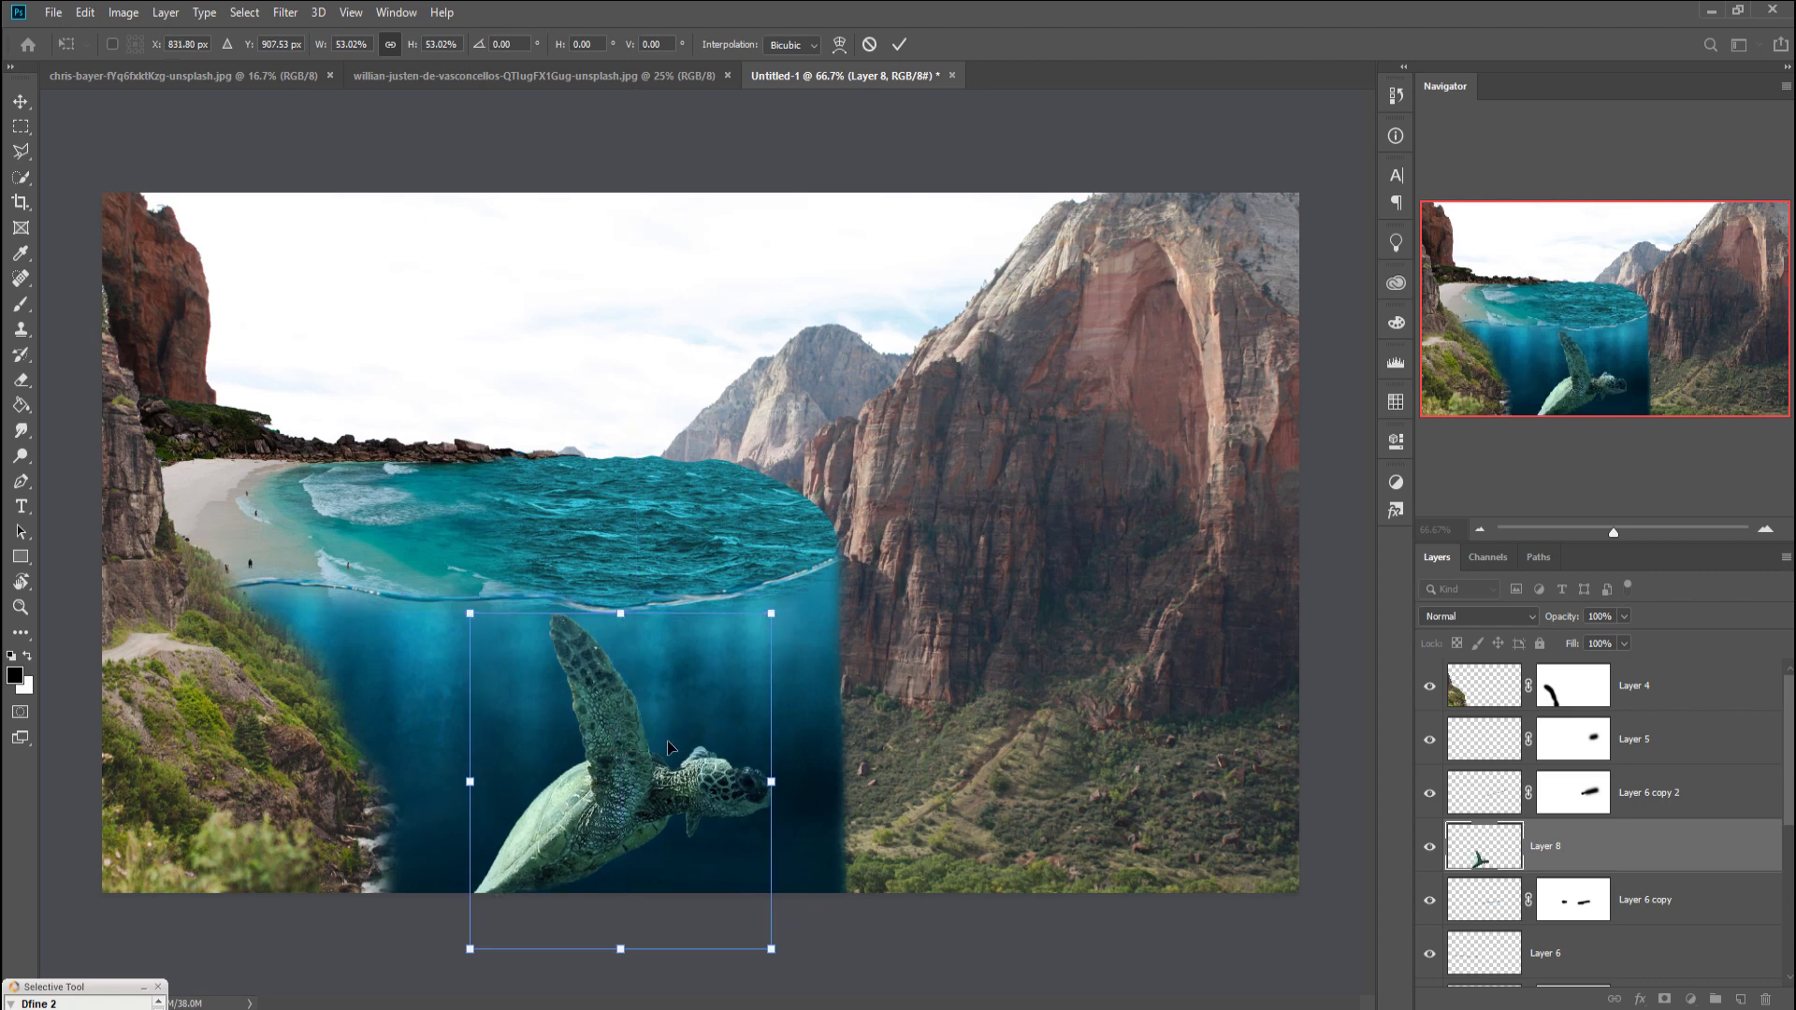
left_click_drag(621, 825, 610, 830)
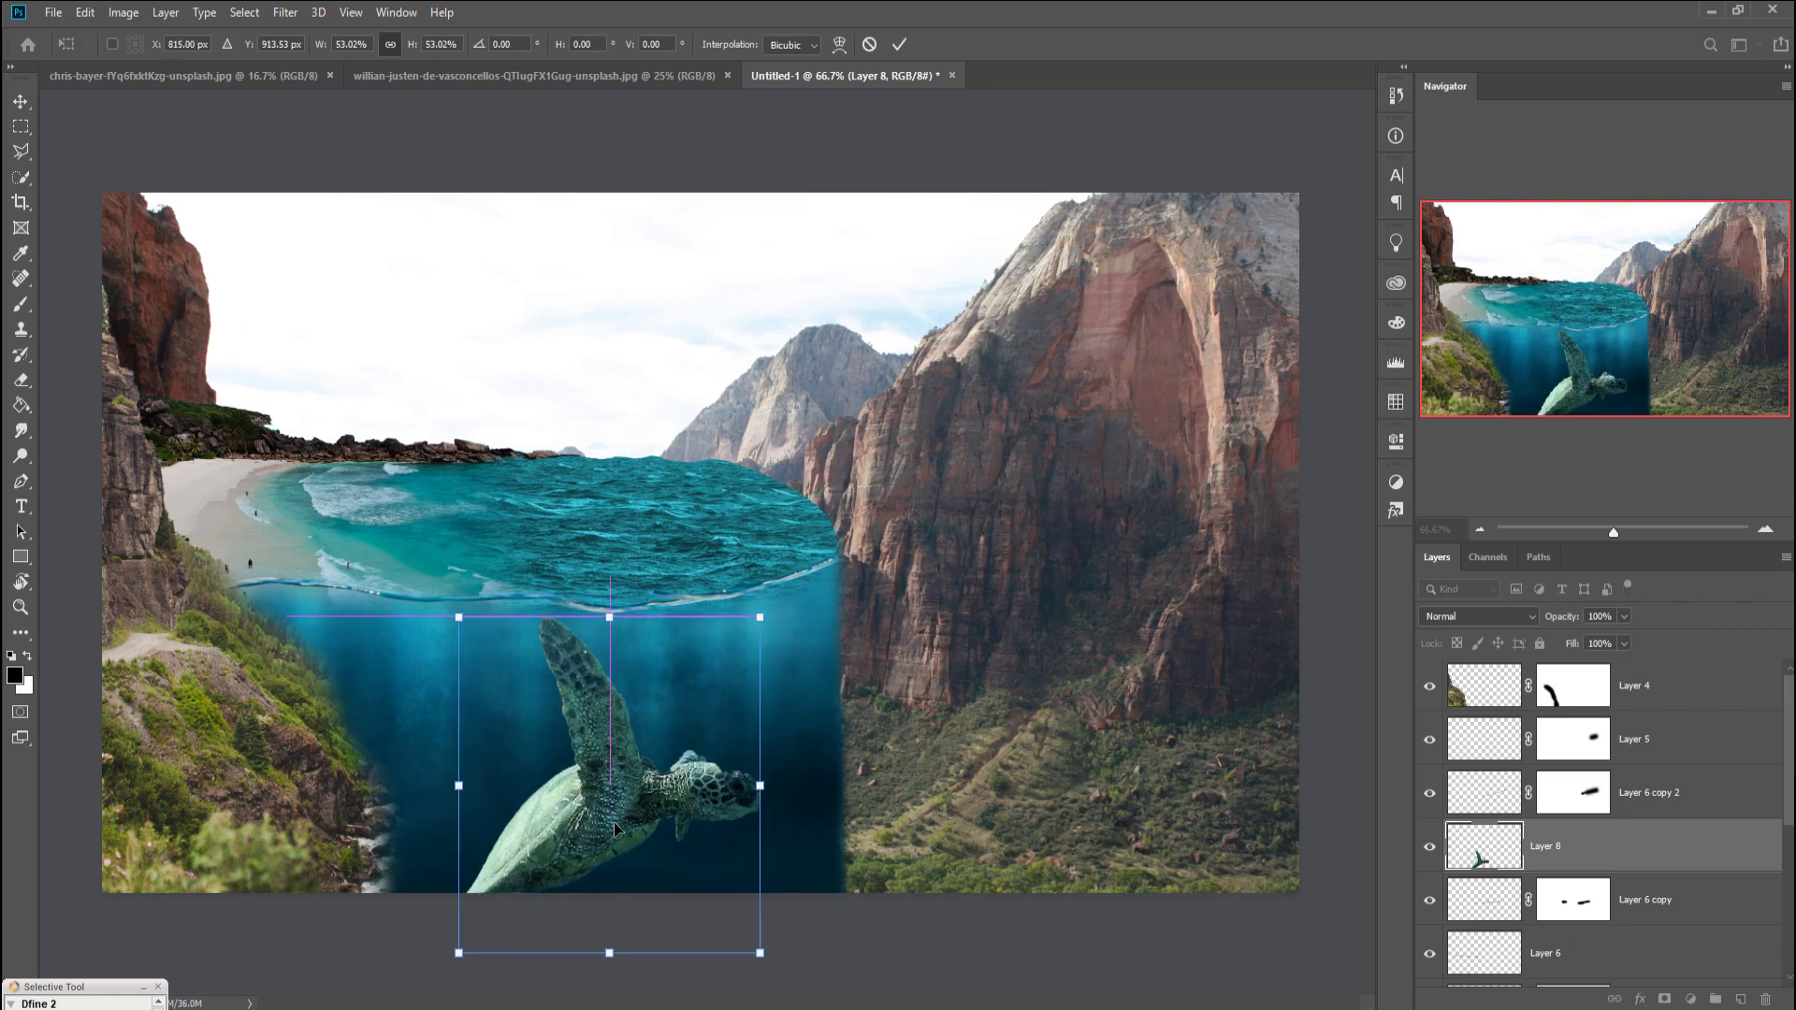
left_click(899, 44)
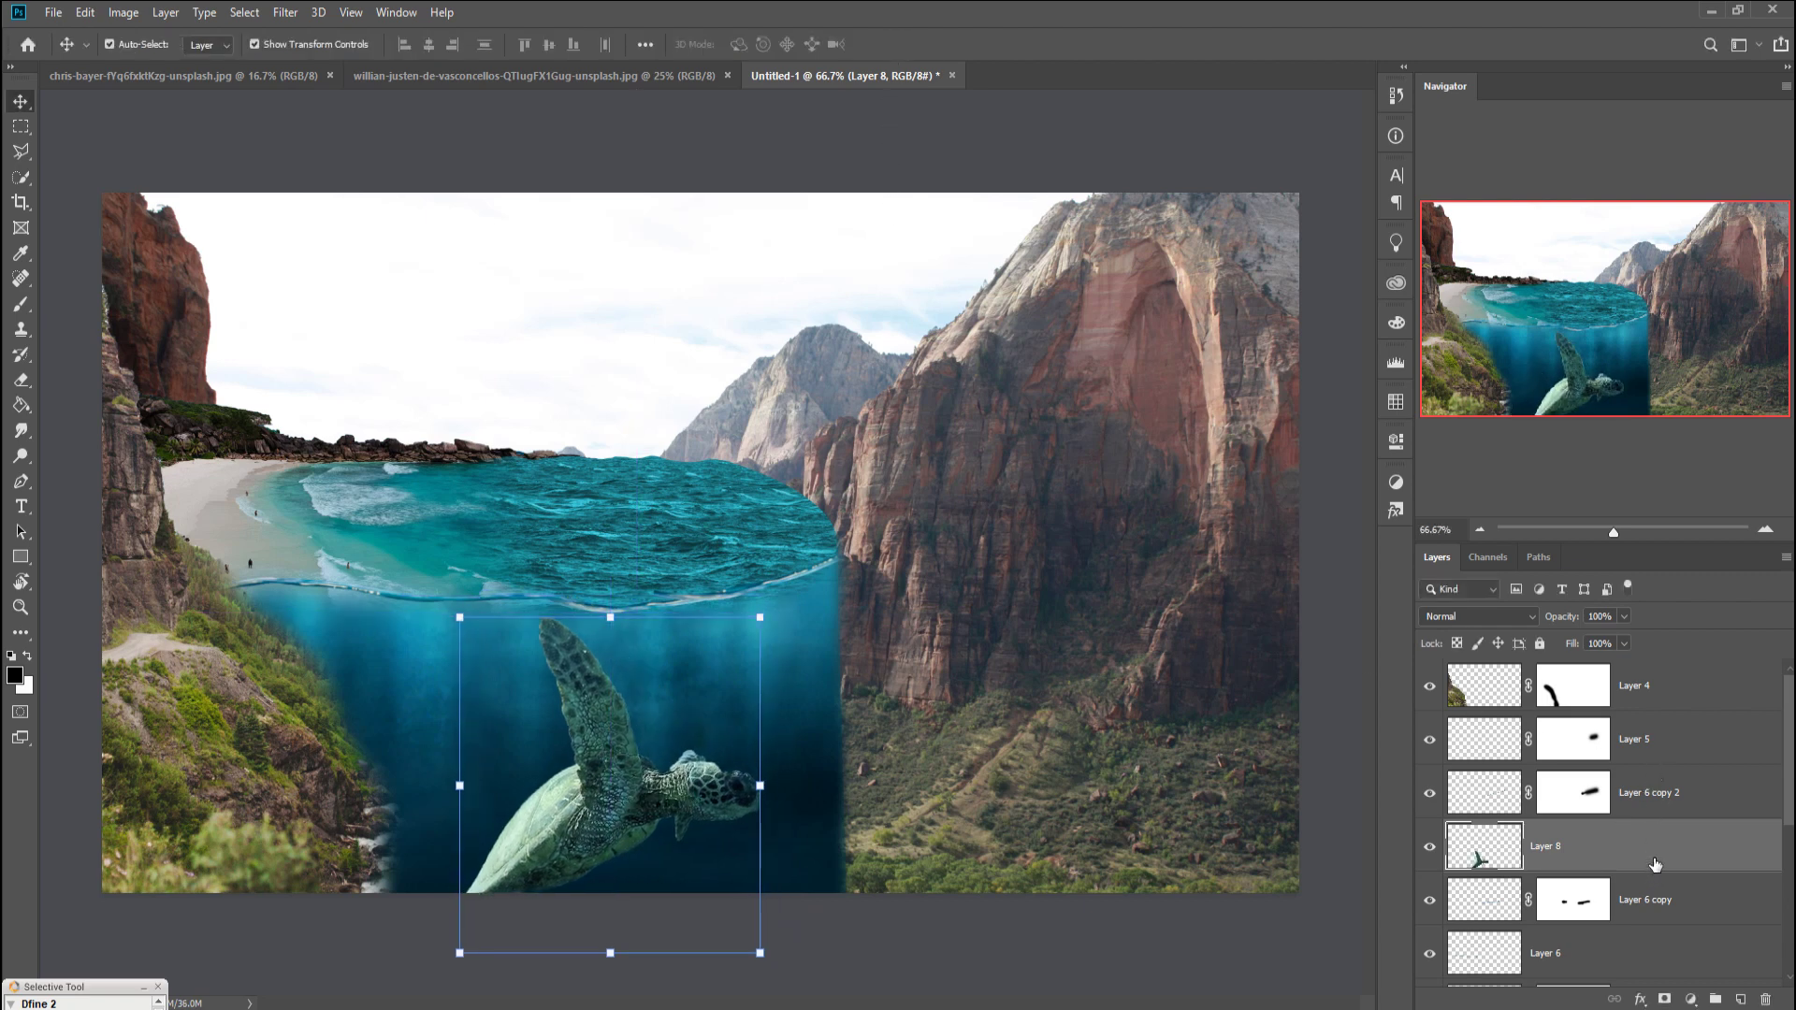
left_click_drag(1673, 850, 1675, 913)
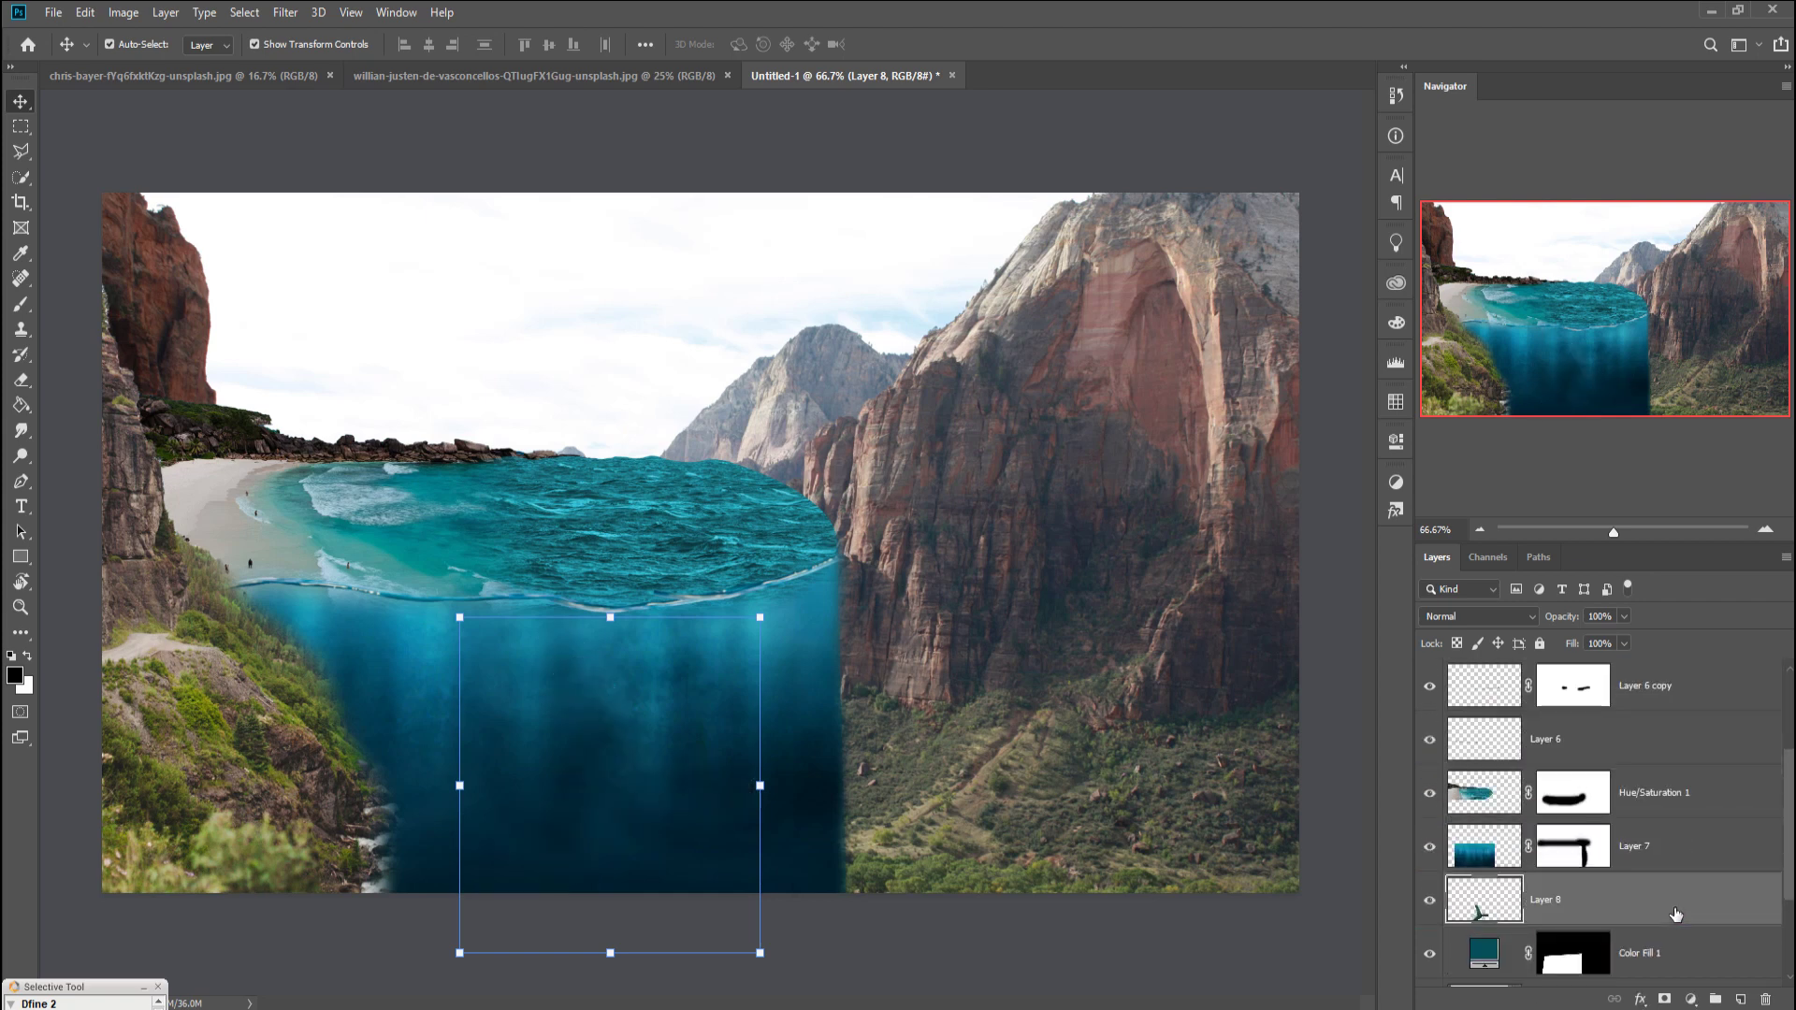
left_click(1590, 858)
Step: Paint Layer 7's mask black over the turtle with a 6% opacity, size-200 brush
left_click(24, 308)
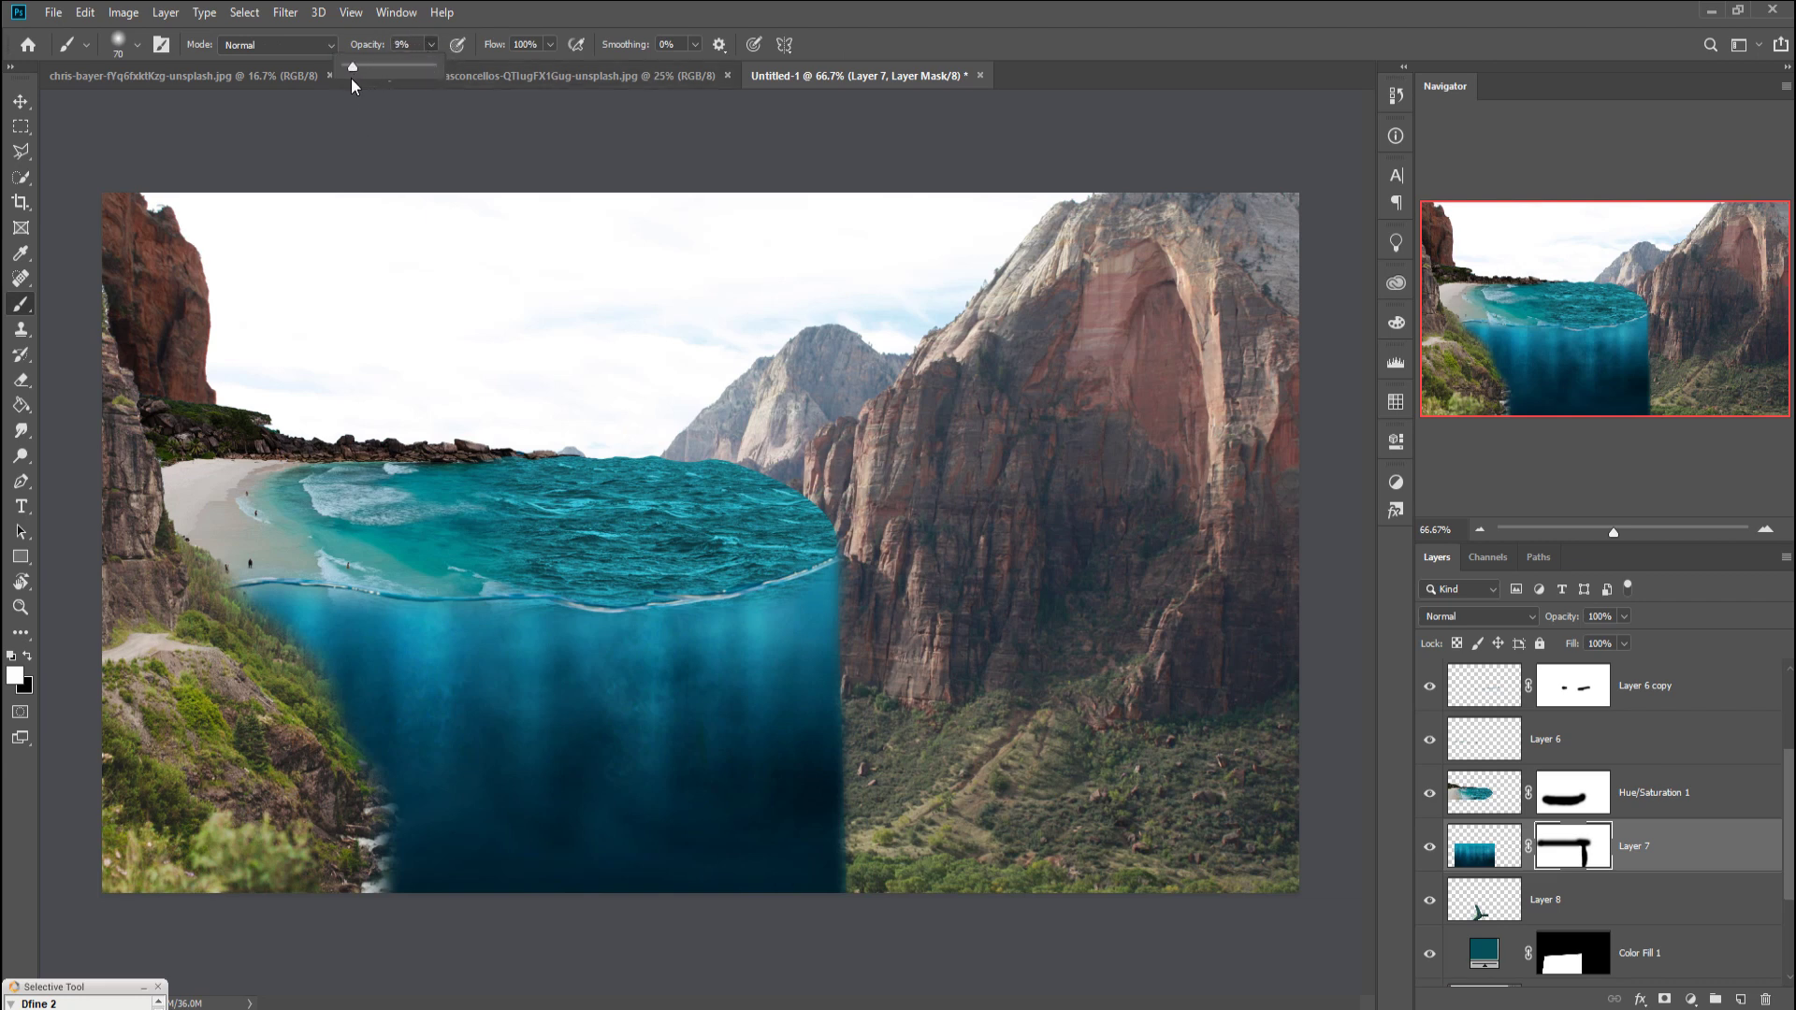
key("Return")
key("bracketright")
key("bracketright")
key("bracketright")
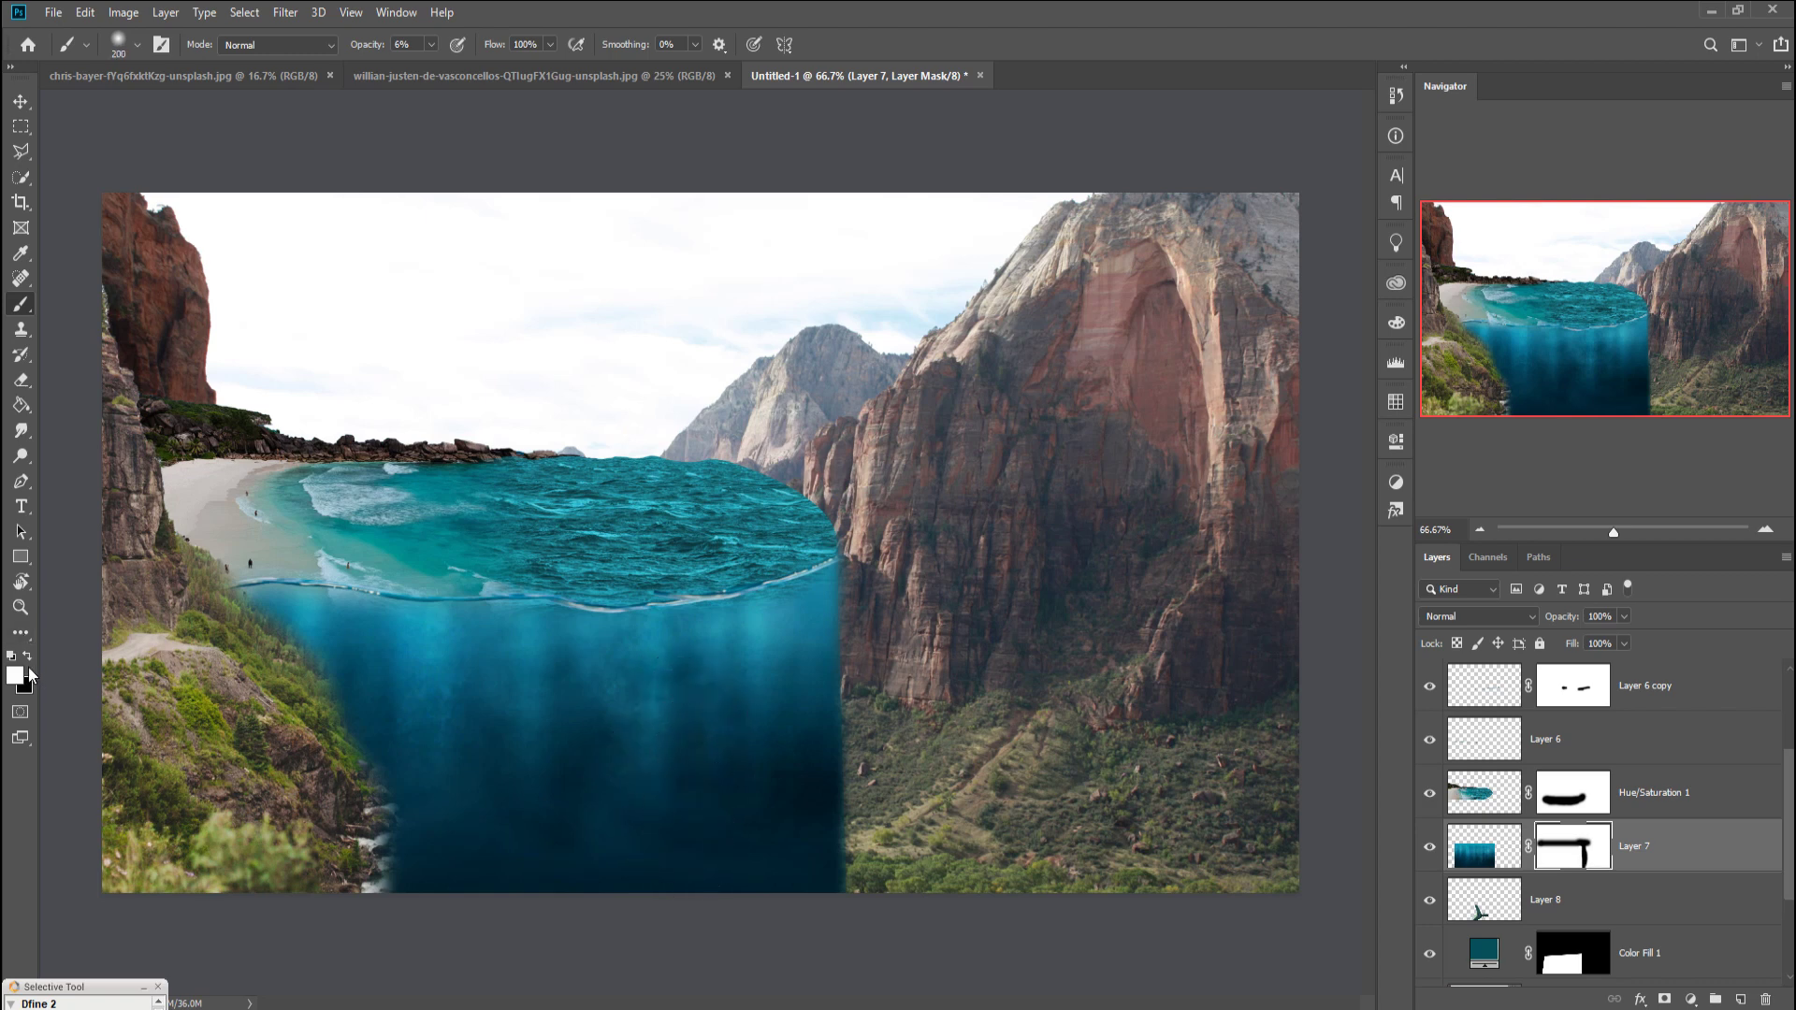
left_click_drag(732, 751, 737, 697)
mouse_move(725, 769)
left_mouse_down()
mouse_move(749, 842)
mouse_move(661, 745)
mouse_move(633, 745)
mouse_move(628, 823)
mouse_move(641, 729)
mouse_move(609, 770)
mouse_move(574, 690)
mouse_move(565, 840)
mouse_move(749, 854)
mouse_move(621, 801)
mouse_move(644, 792)
mouse_move(629, 761)
mouse_move(557, 742)
mouse_move(480, 789)
mouse_move(597, 840)
mouse_move(502, 857)
mouse_move(597, 874)
mouse_move(658, 798)
left_mouse_up()
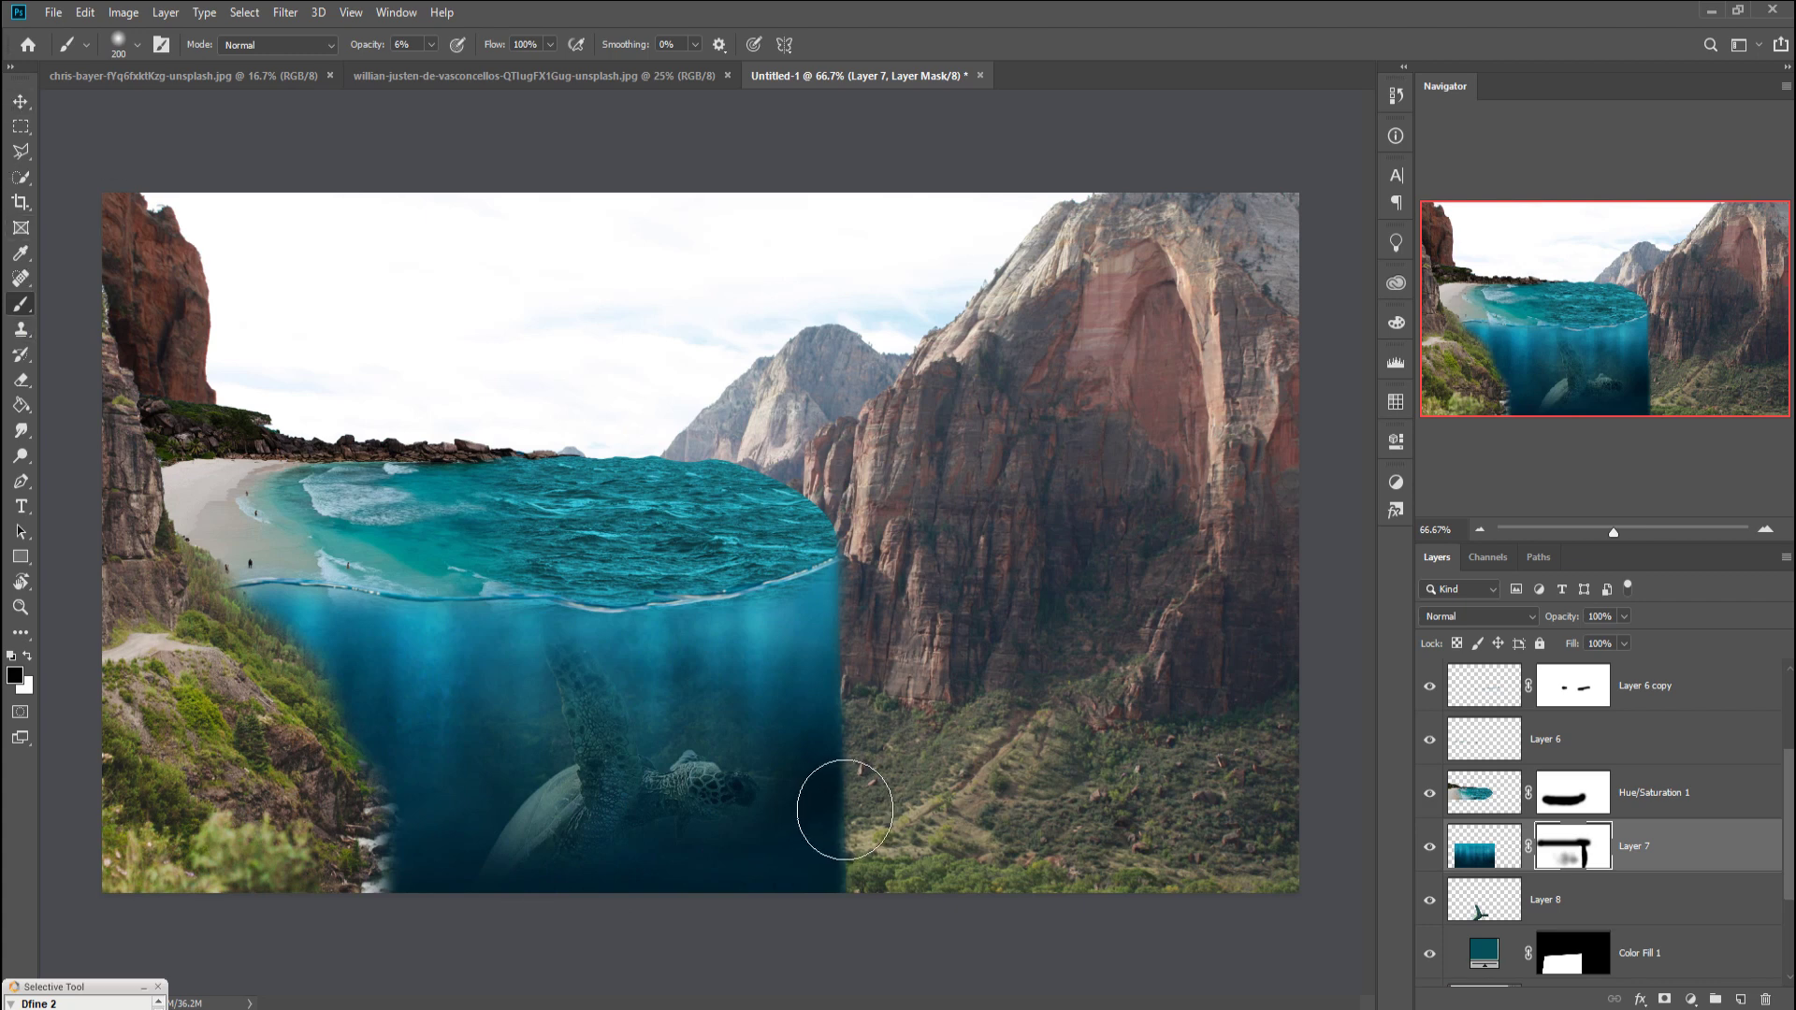
left_click(20, 101)
Step: Undo the accidental water tilt and rotate the turtle layer about -10°
left_click_drag(889, 487, 1001, 725)
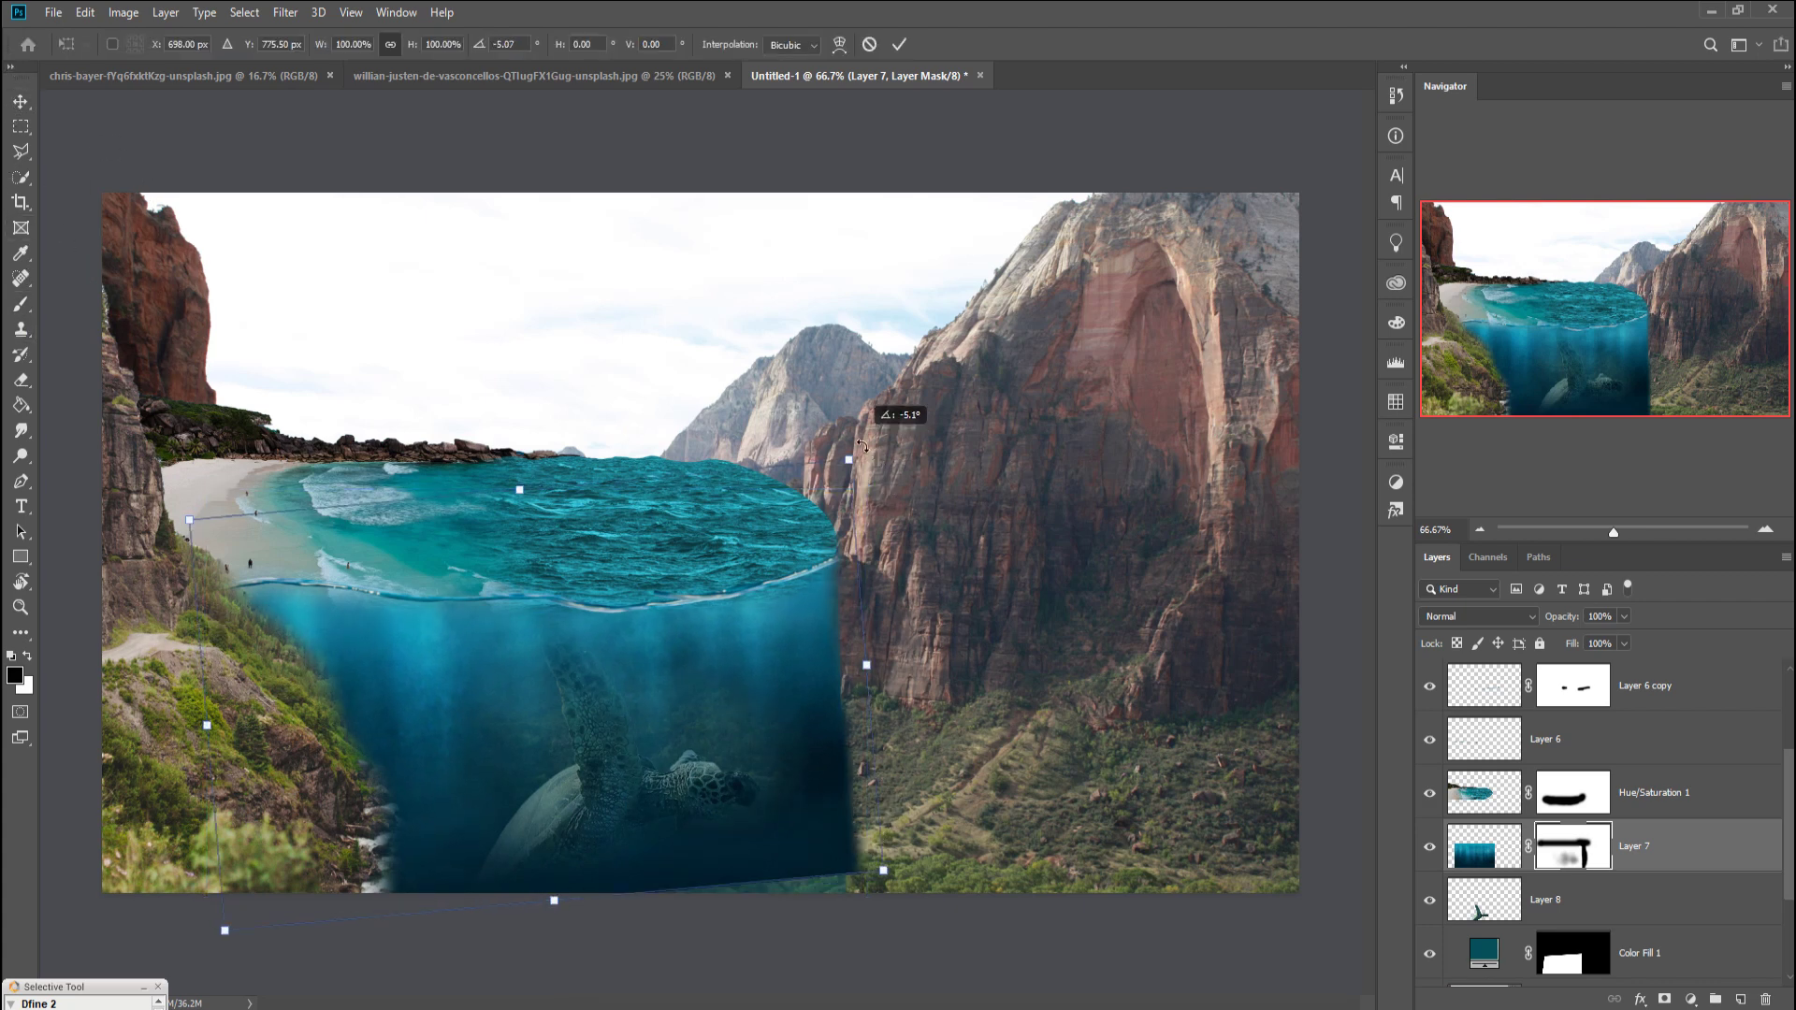
key("ctrl+z")
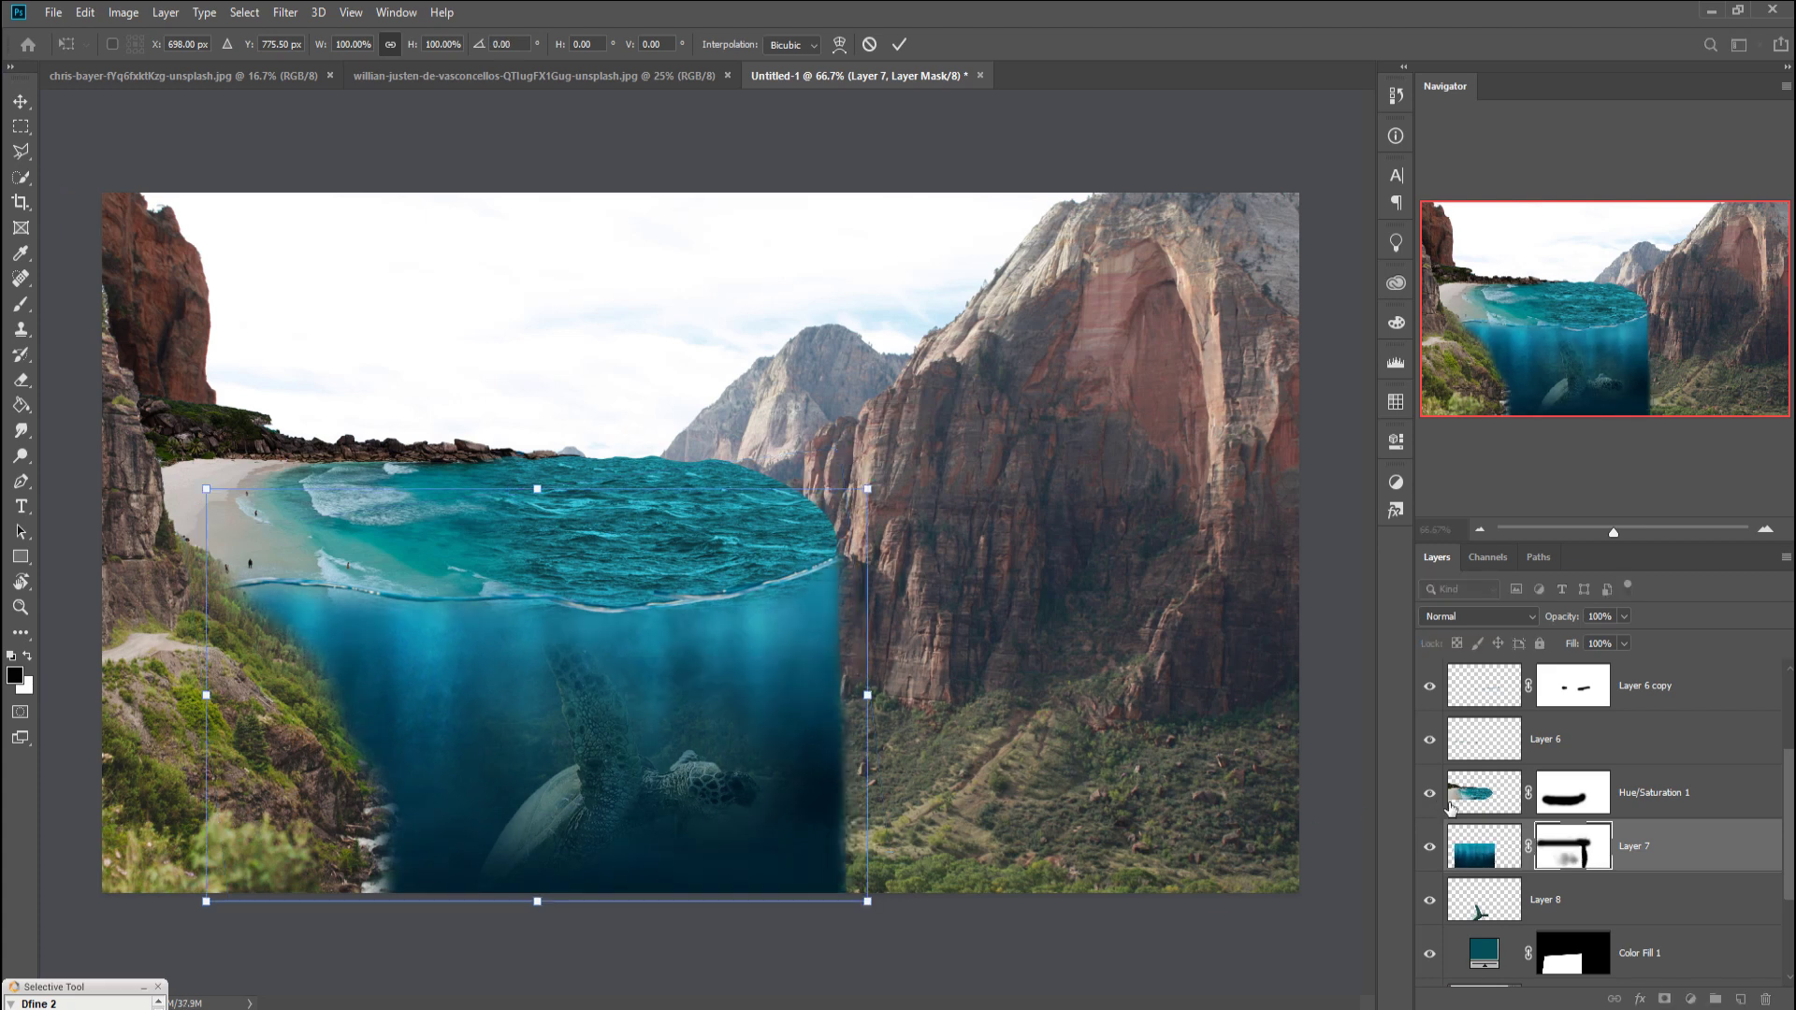
left_click(1481, 907)
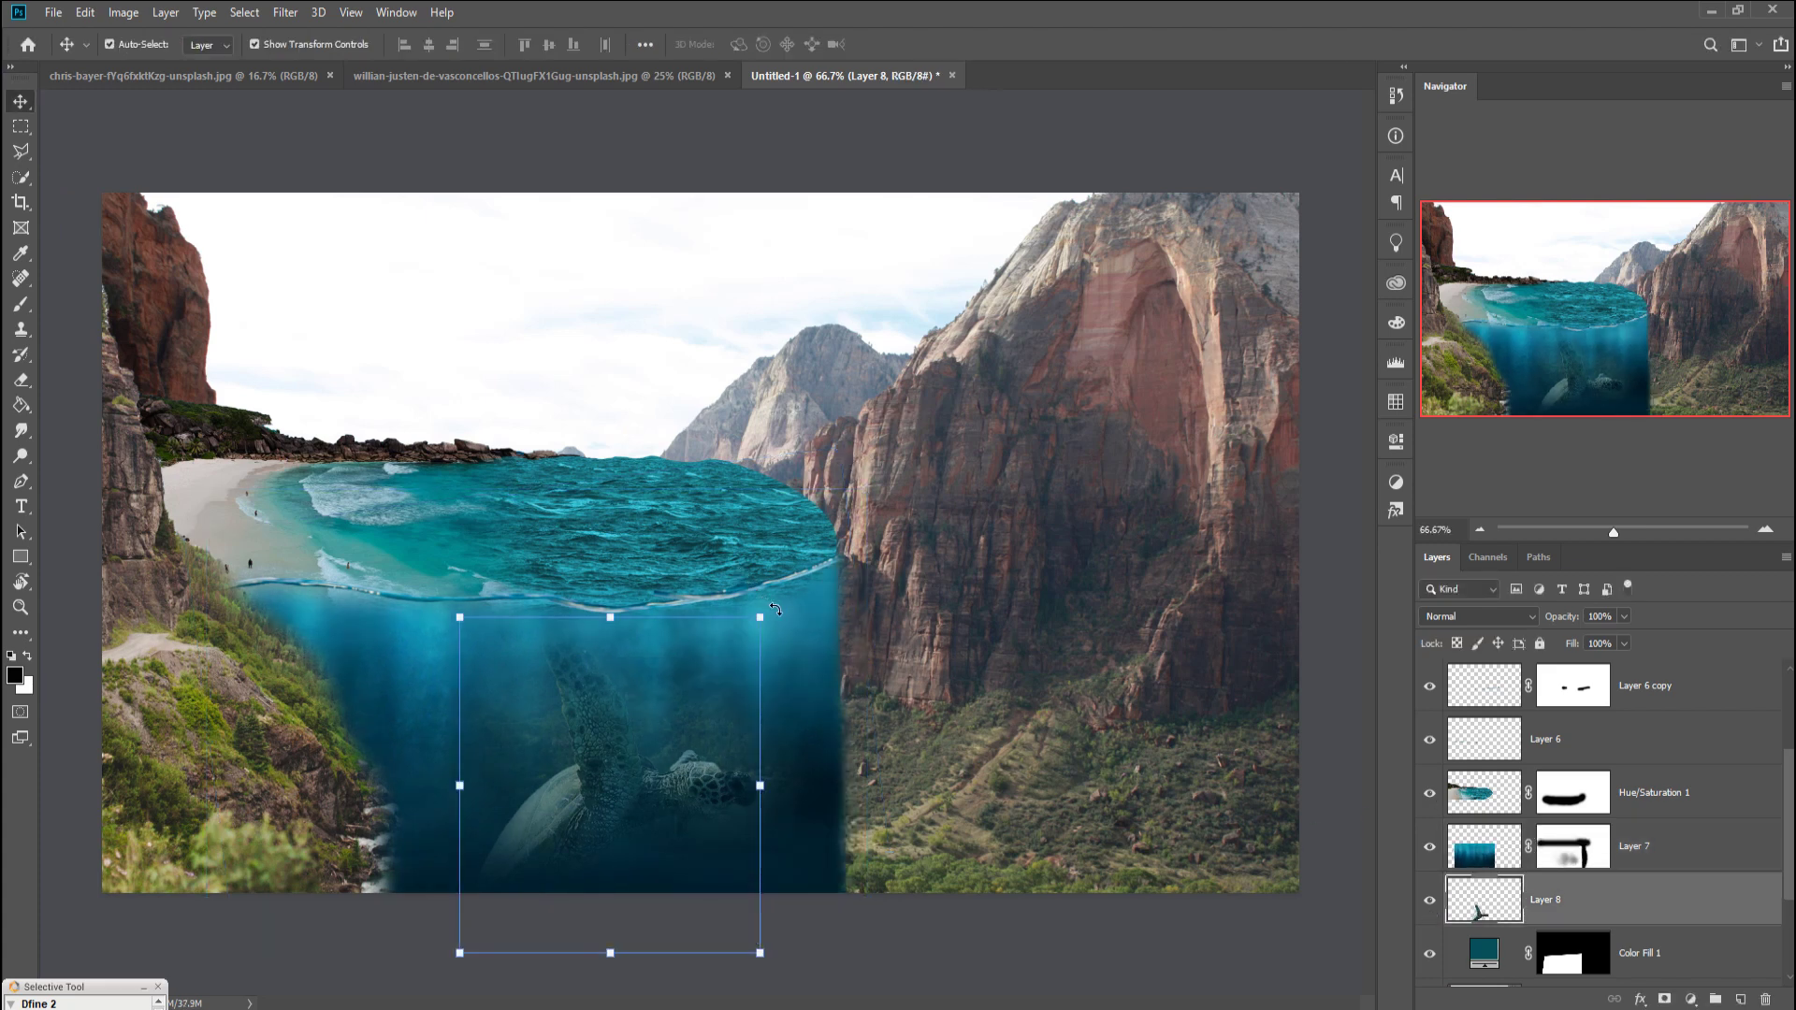
left_click_drag(775, 608, 743, 578)
left_click_drag(664, 786, 620, 699)
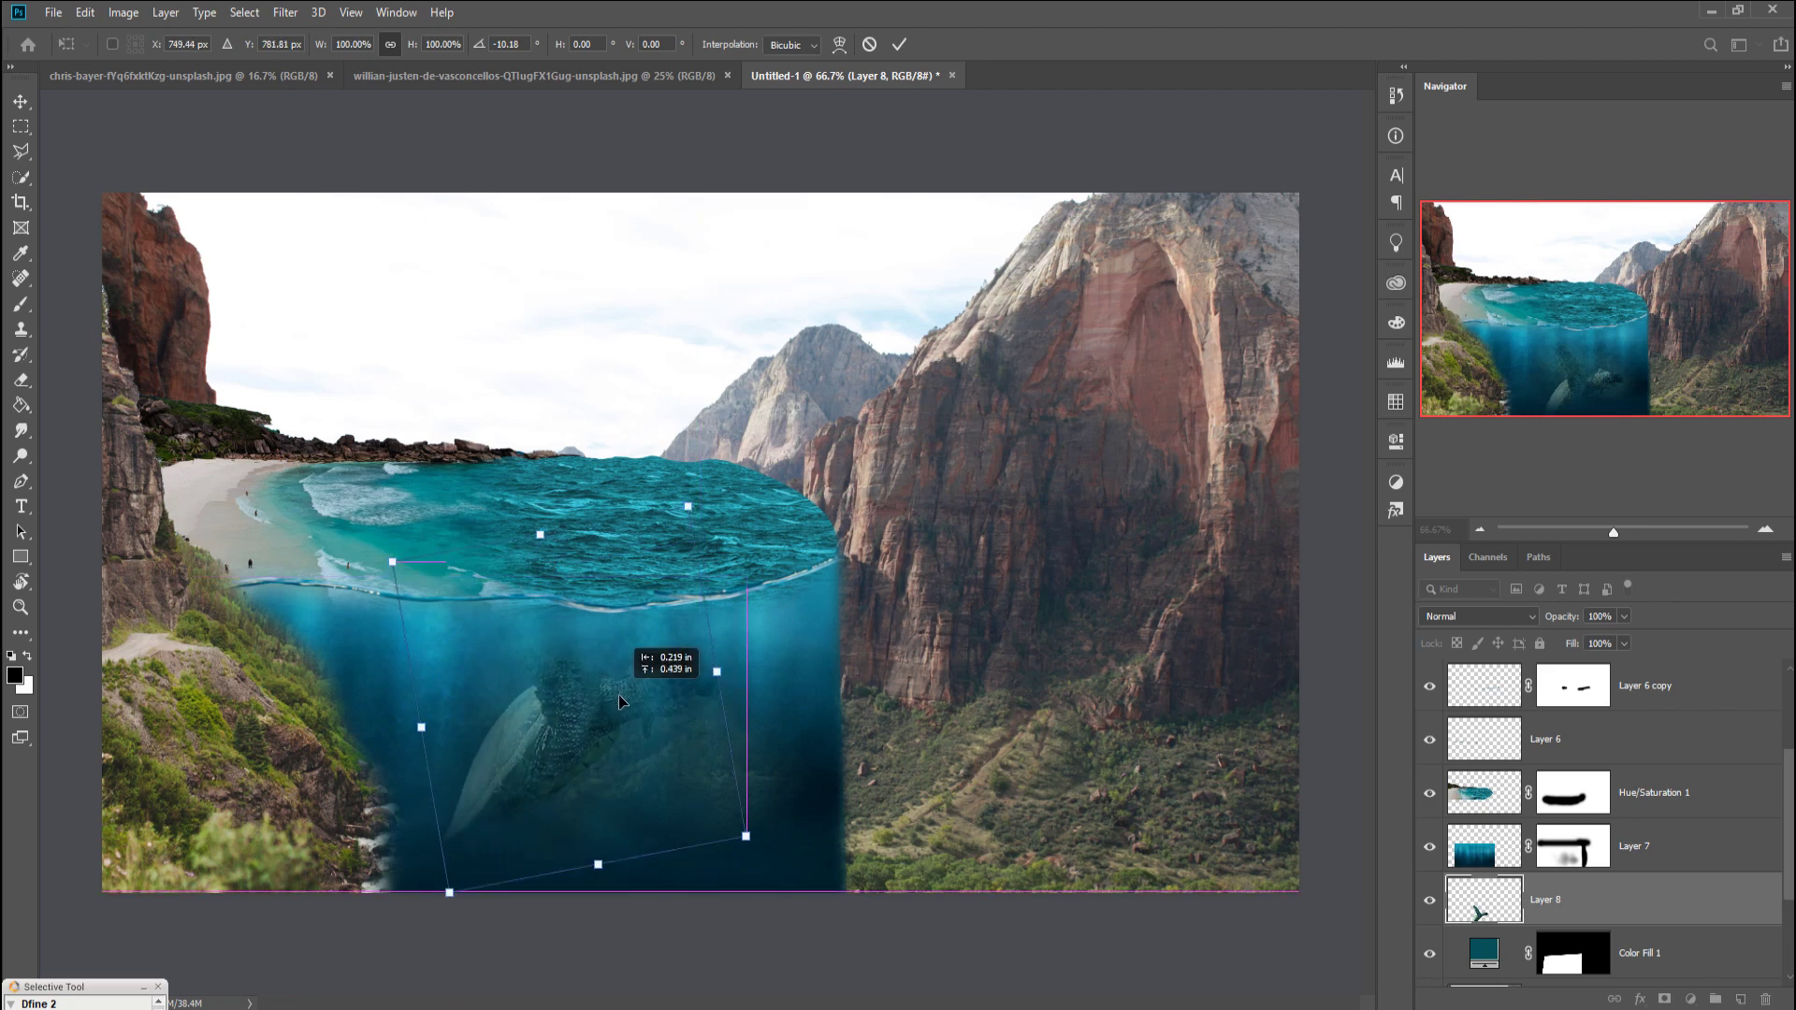
key("ctrl+z")
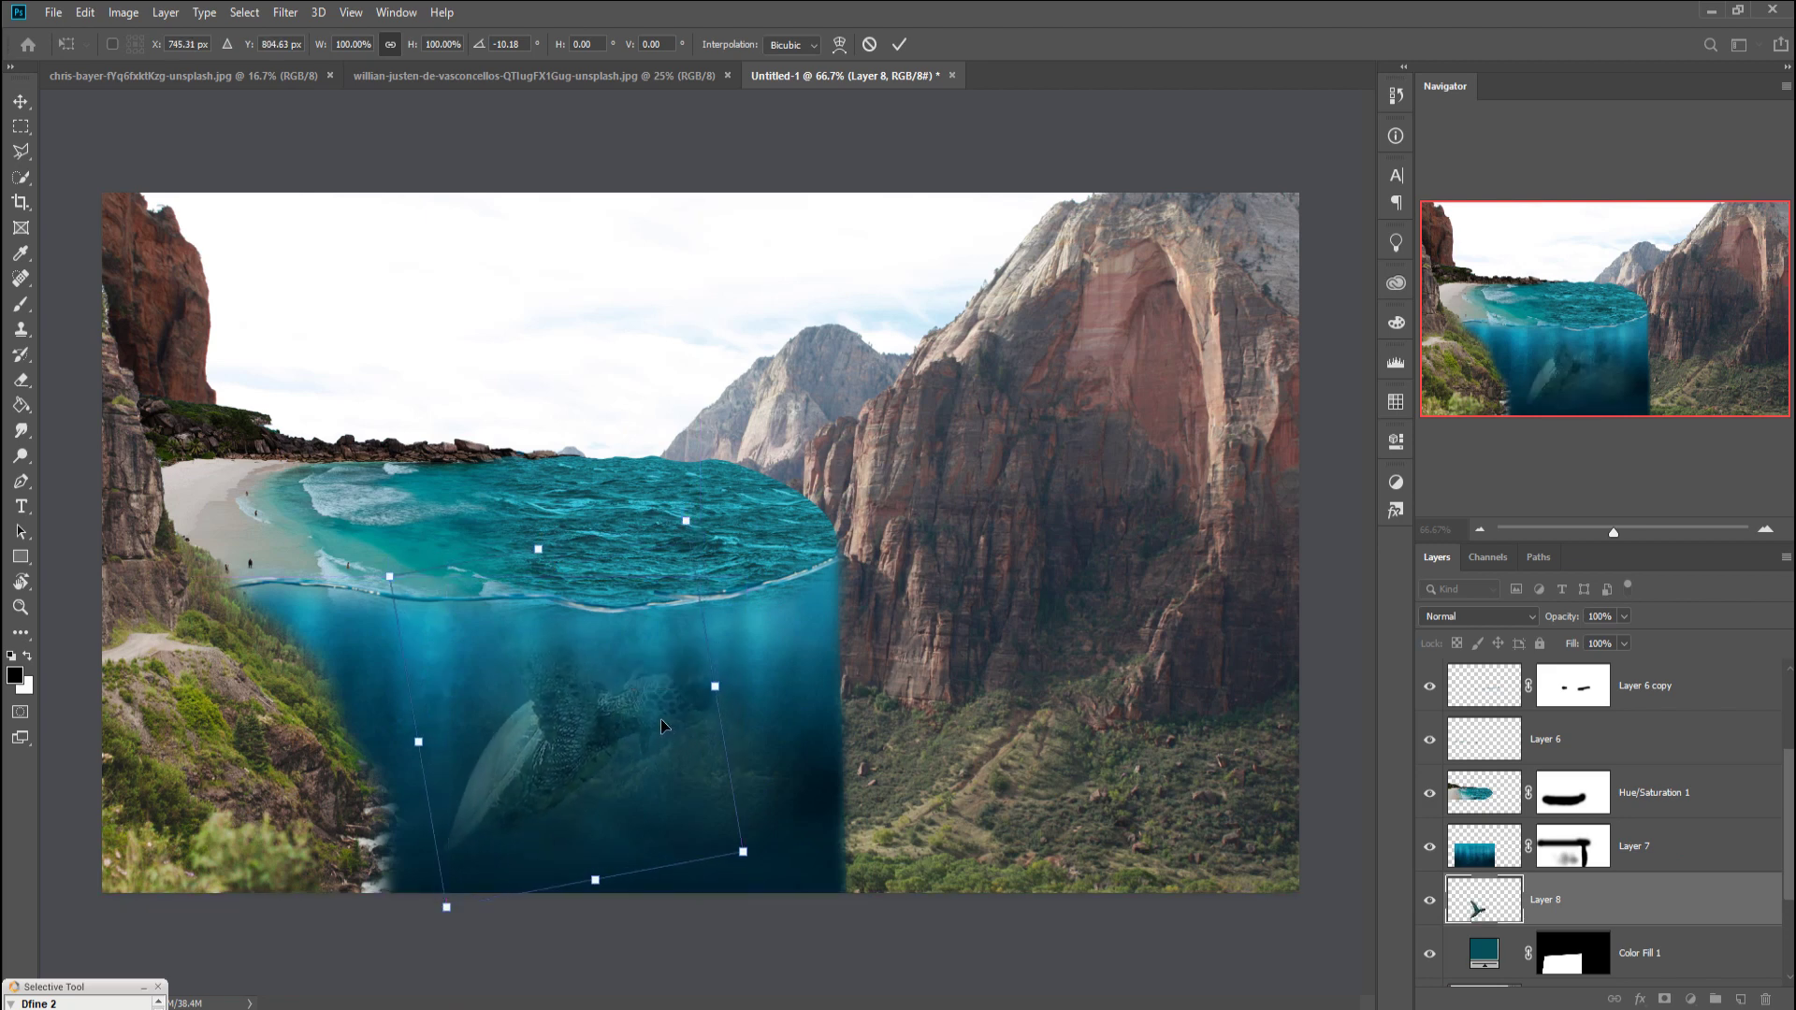
left_click(898, 45)
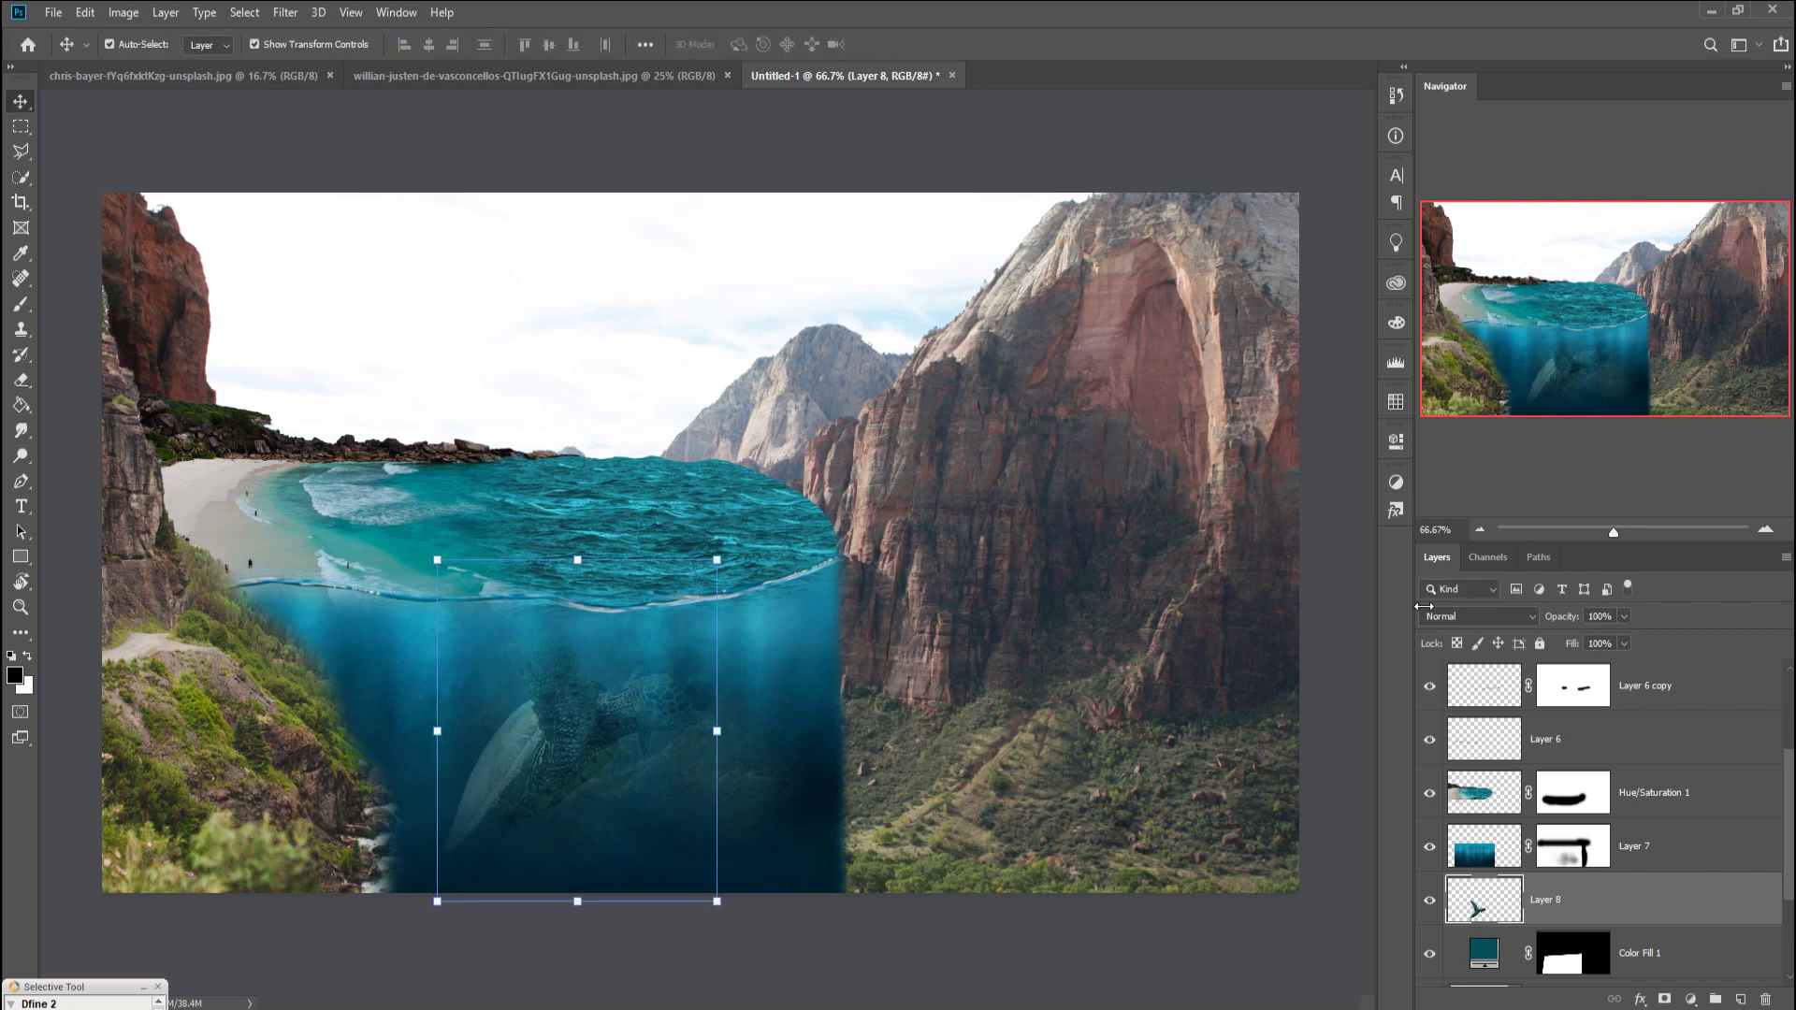
Step: Paint Layer 7's mask at low opacity to reveal the turtle's head and shell
left_click(1577, 861)
left_click(21, 304)
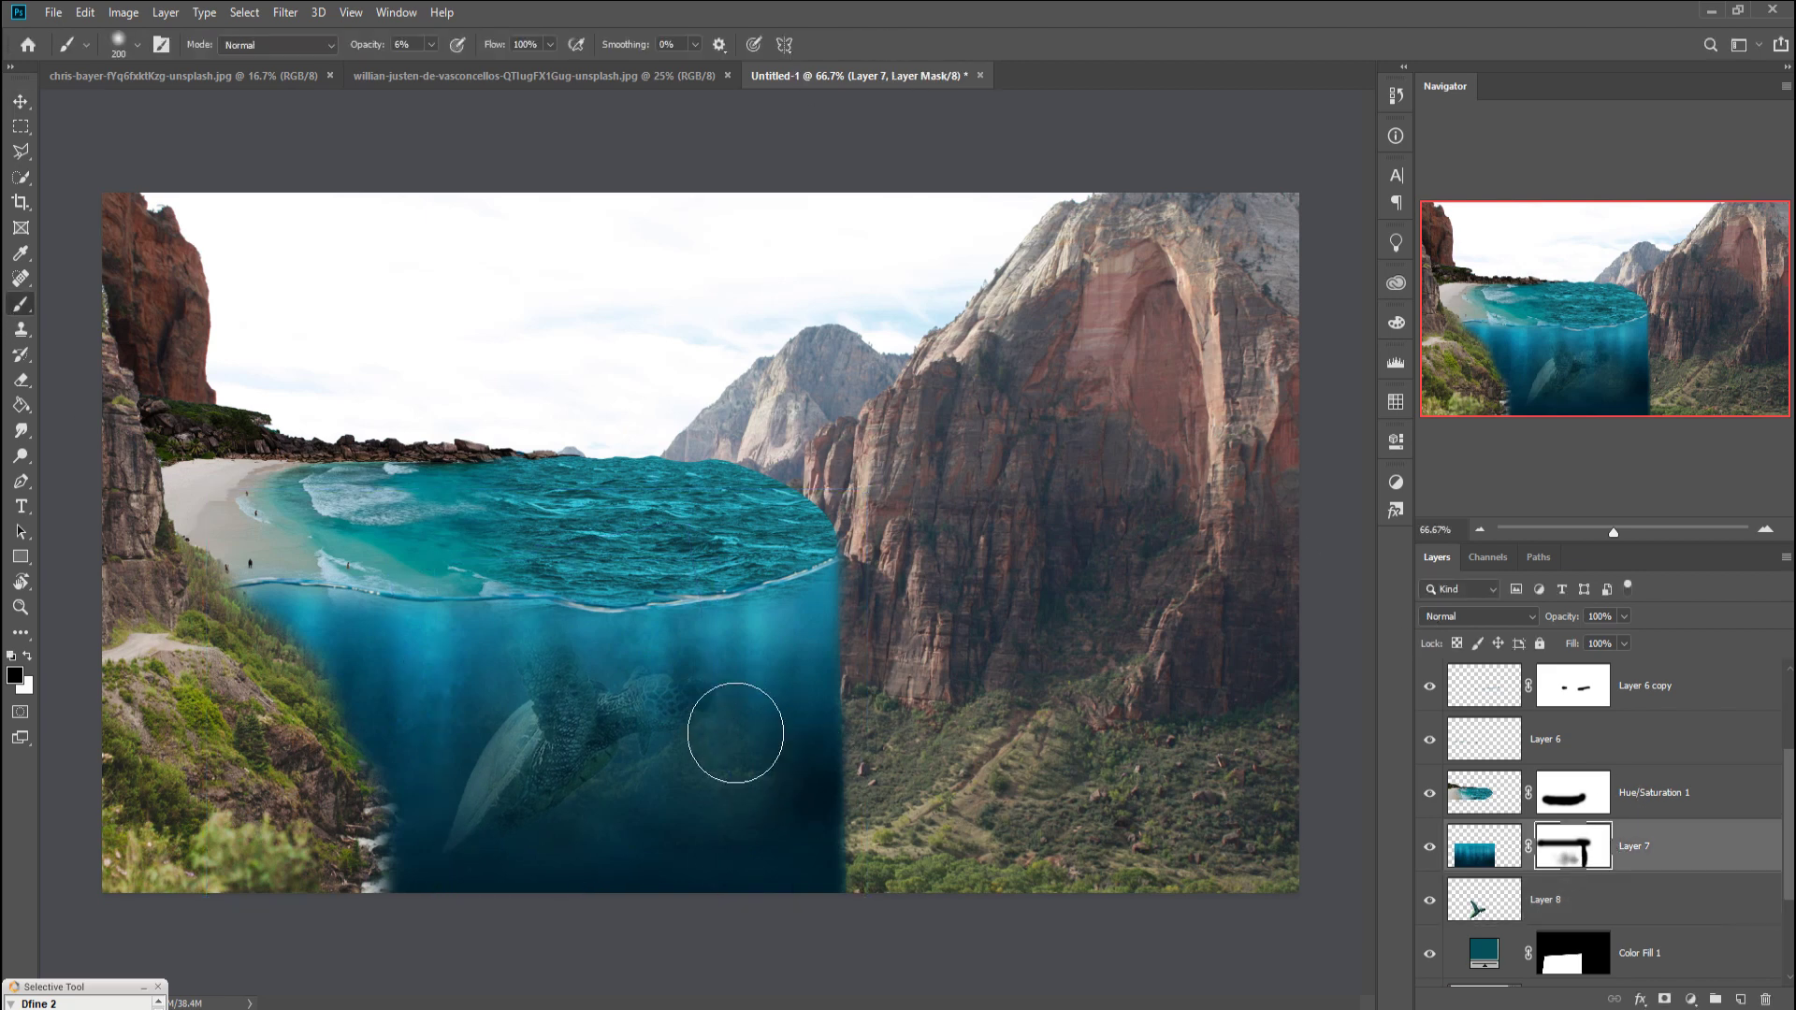
mouse_move(745, 735)
left_mouse_down()
mouse_move(754, 721)
mouse_move(693, 729)
mouse_move(593, 773)
mouse_move(701, 834)
mouse_move(548, 833)
mouse_move(742, 830)
mouse_move(453, 850)
mouse_move(429, 729)
mouse_move(521, 802)
mouse_move(749, 749)
mouse_move(801, 701)
mouse_move(695, 744)
mouse_move(570, 702)
mouse_move(593, 761)
mouse_move(698, 833)
mouse_move(762, 801)
mouse_move(602, 733)
left_mouse_up()
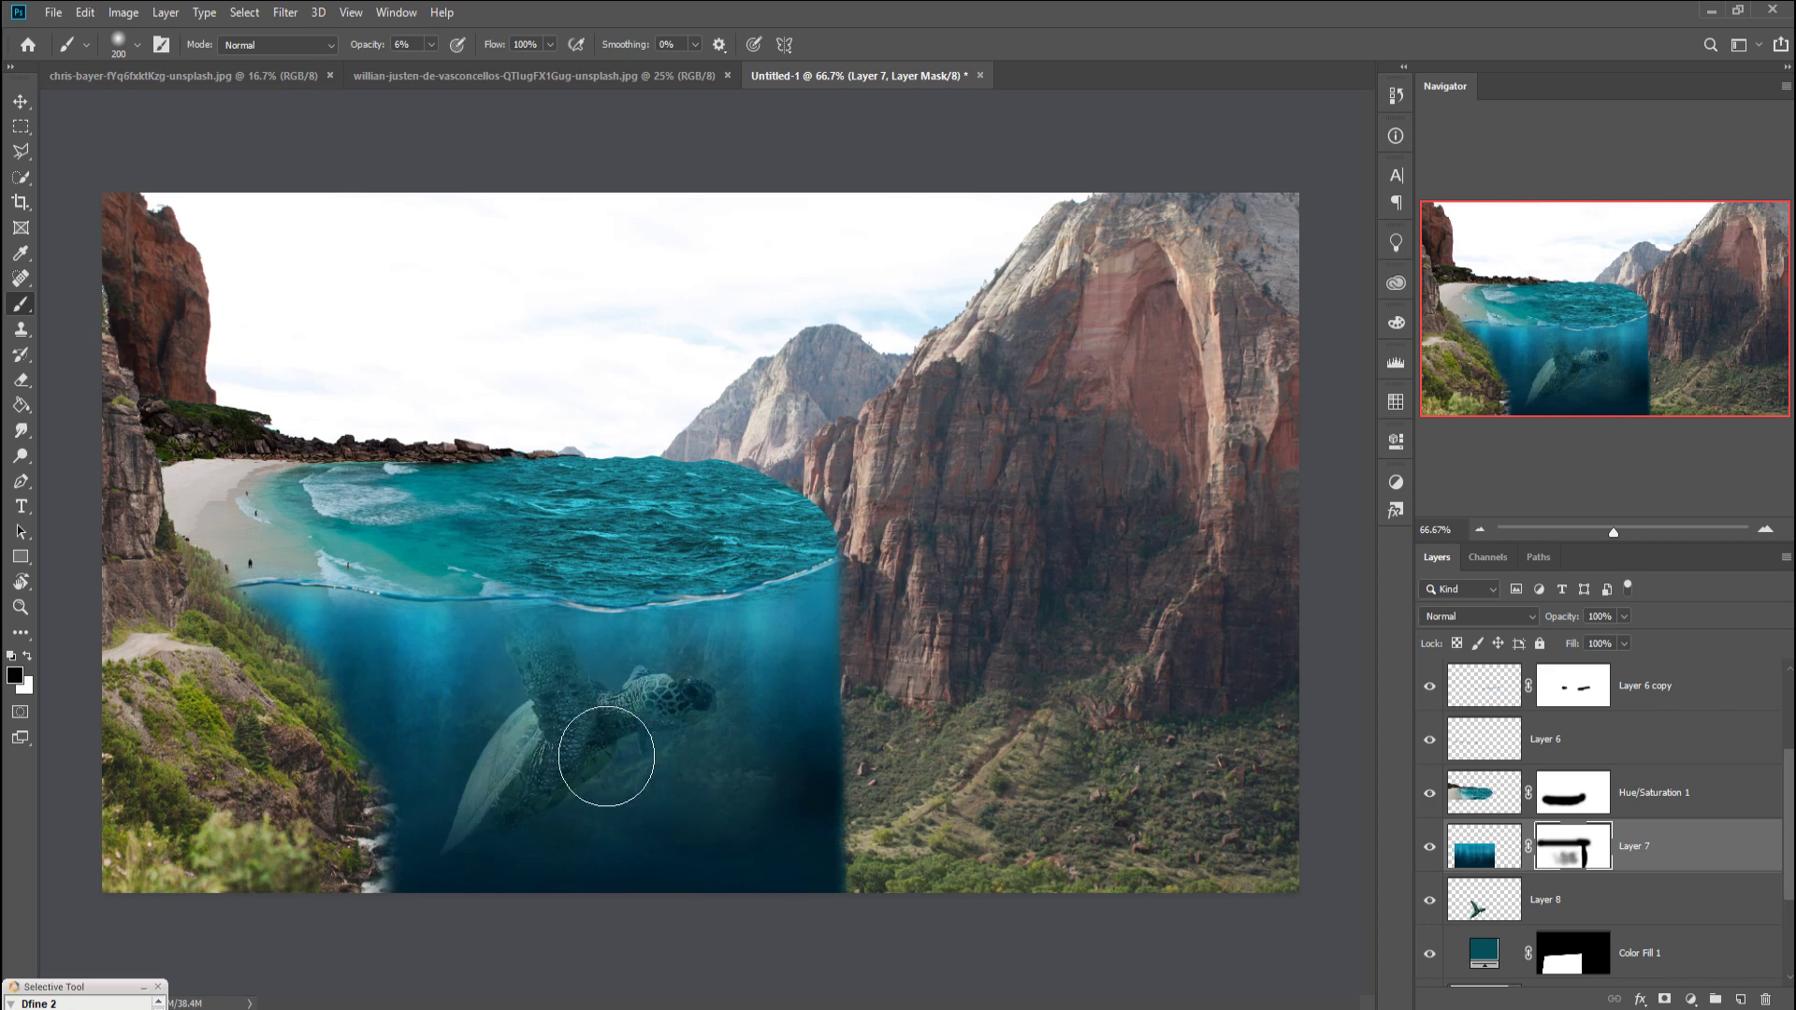
left_click(20, 101)
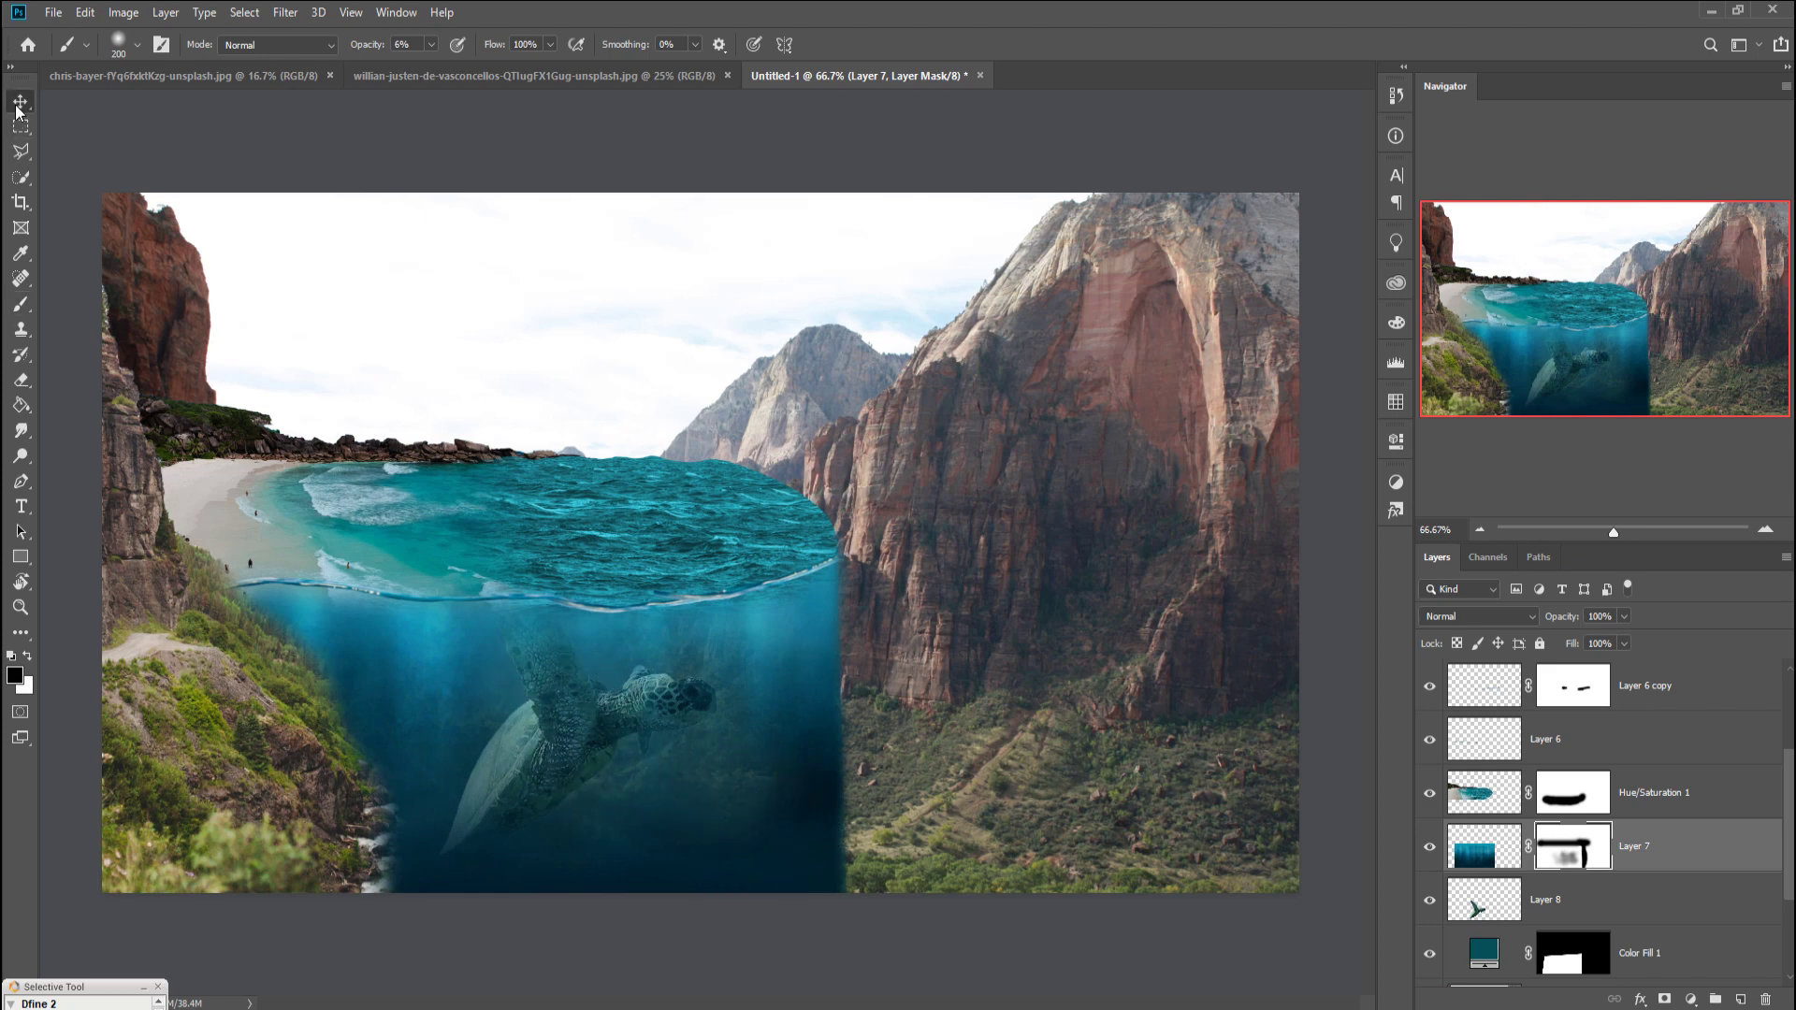
Step: Duplicate Layer 1 and try moving the copy, then undo the move
scroll(1662, 887, "down", 3)
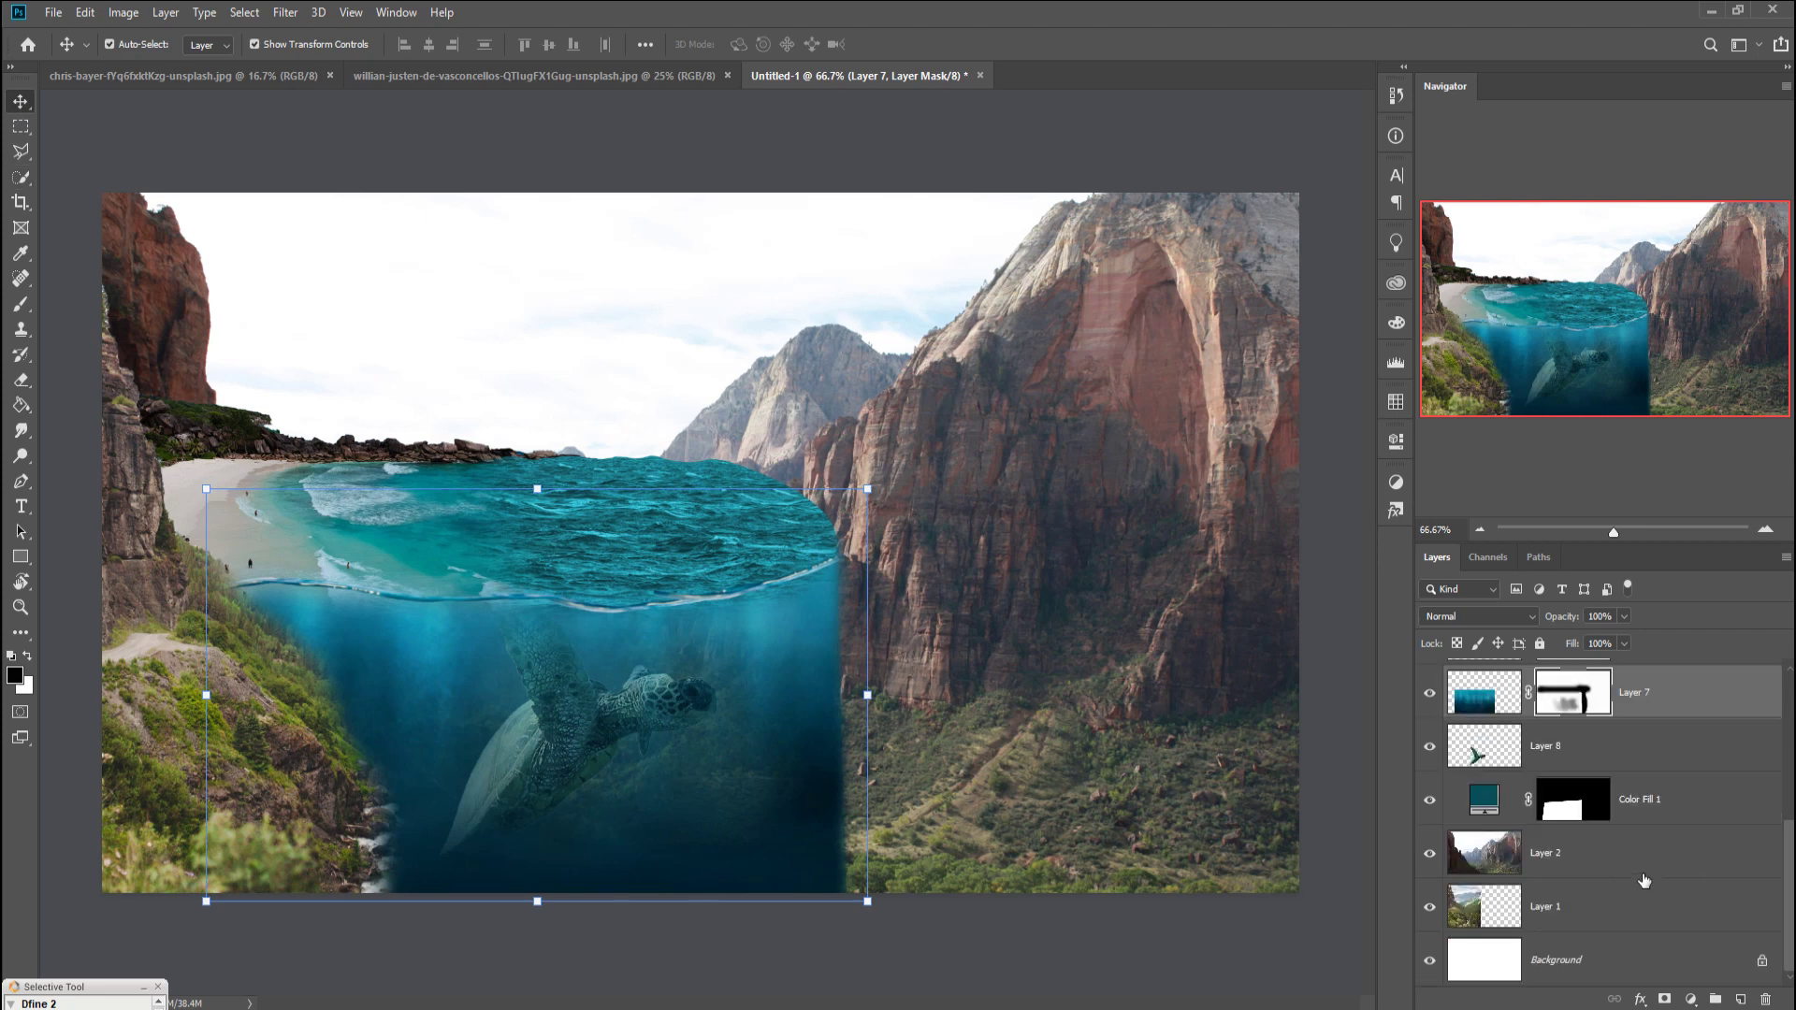
left_click(1629, 904)
right_click(1627, 909)
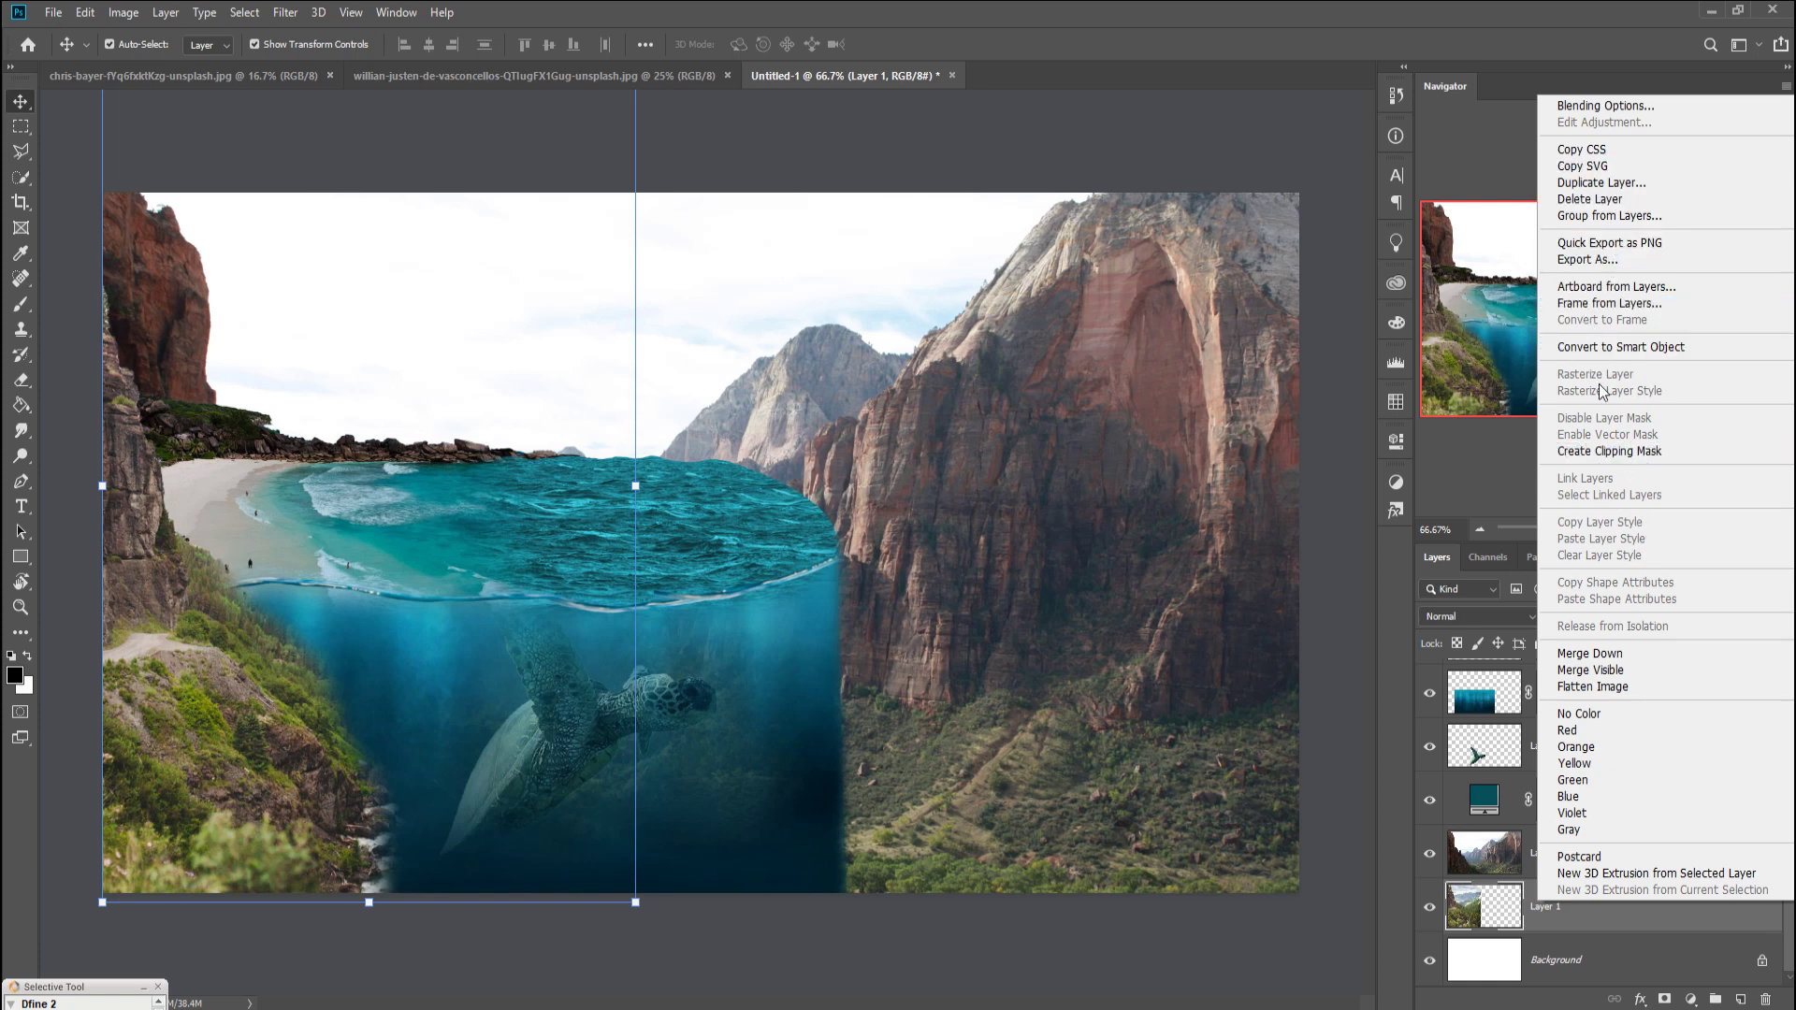
left_click(1601, 182)
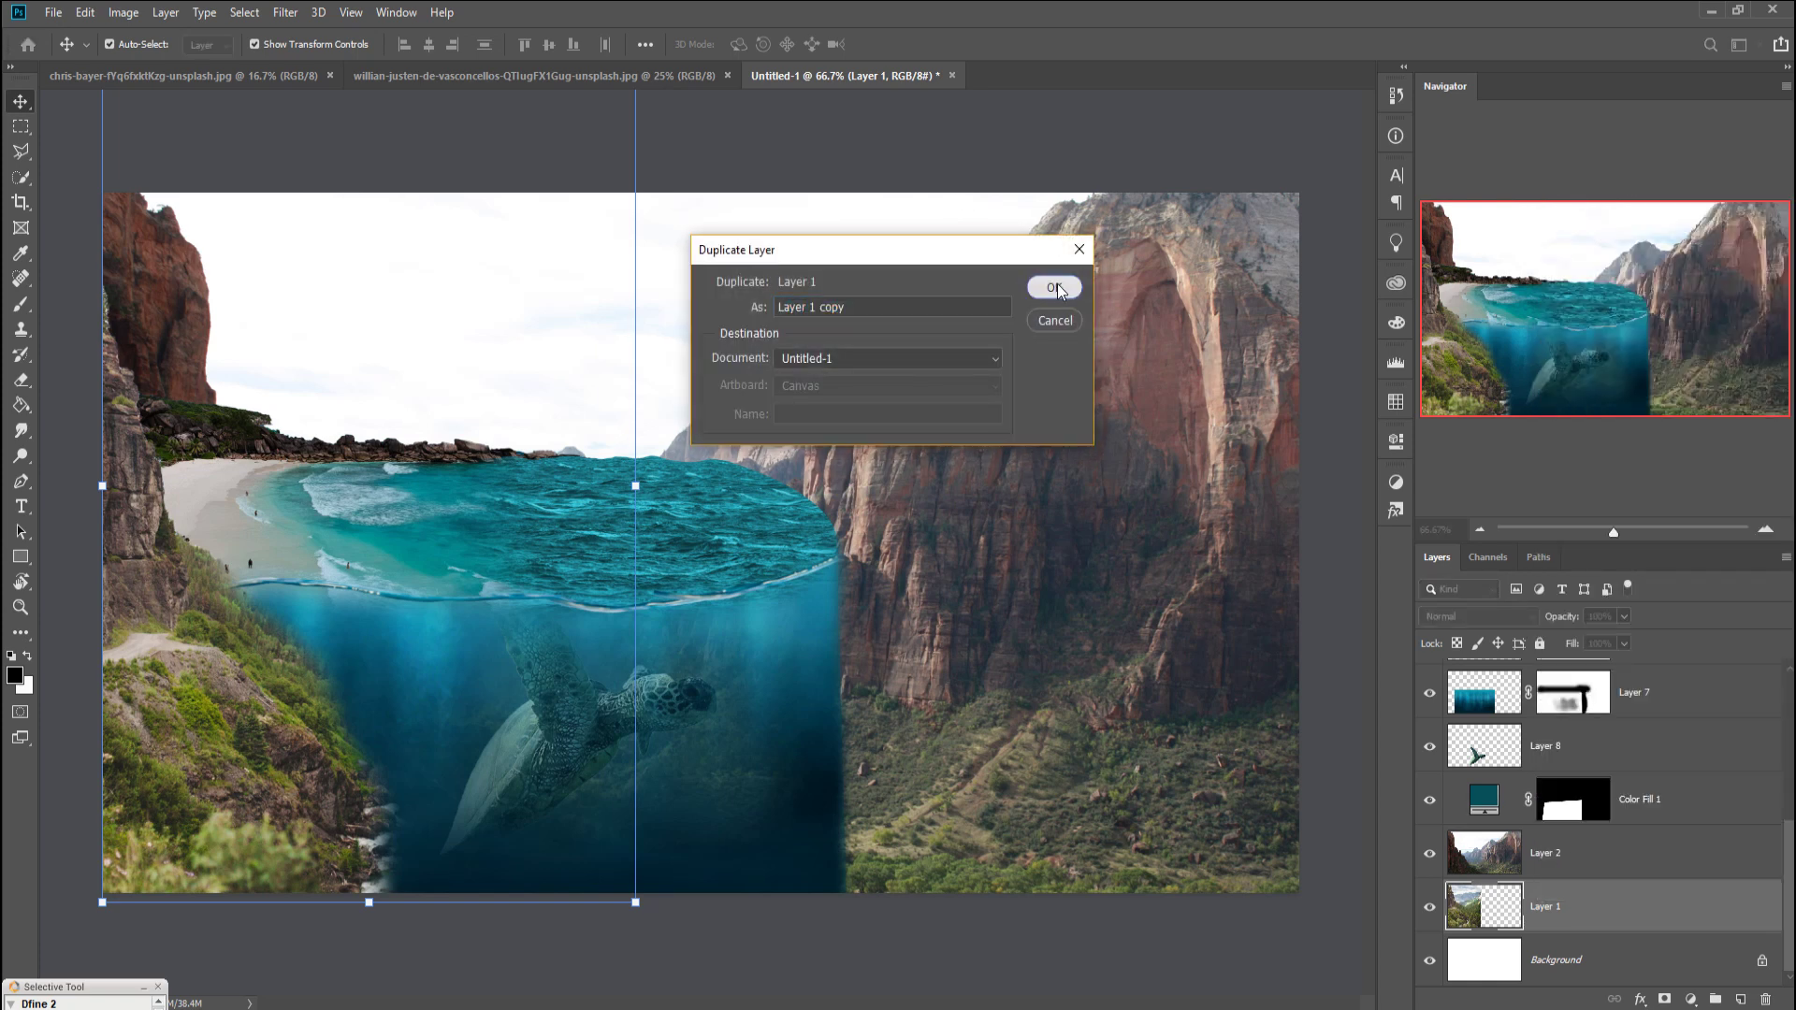
left_click(1054, 287)
left_click_drag(122, 468, 454, 808)
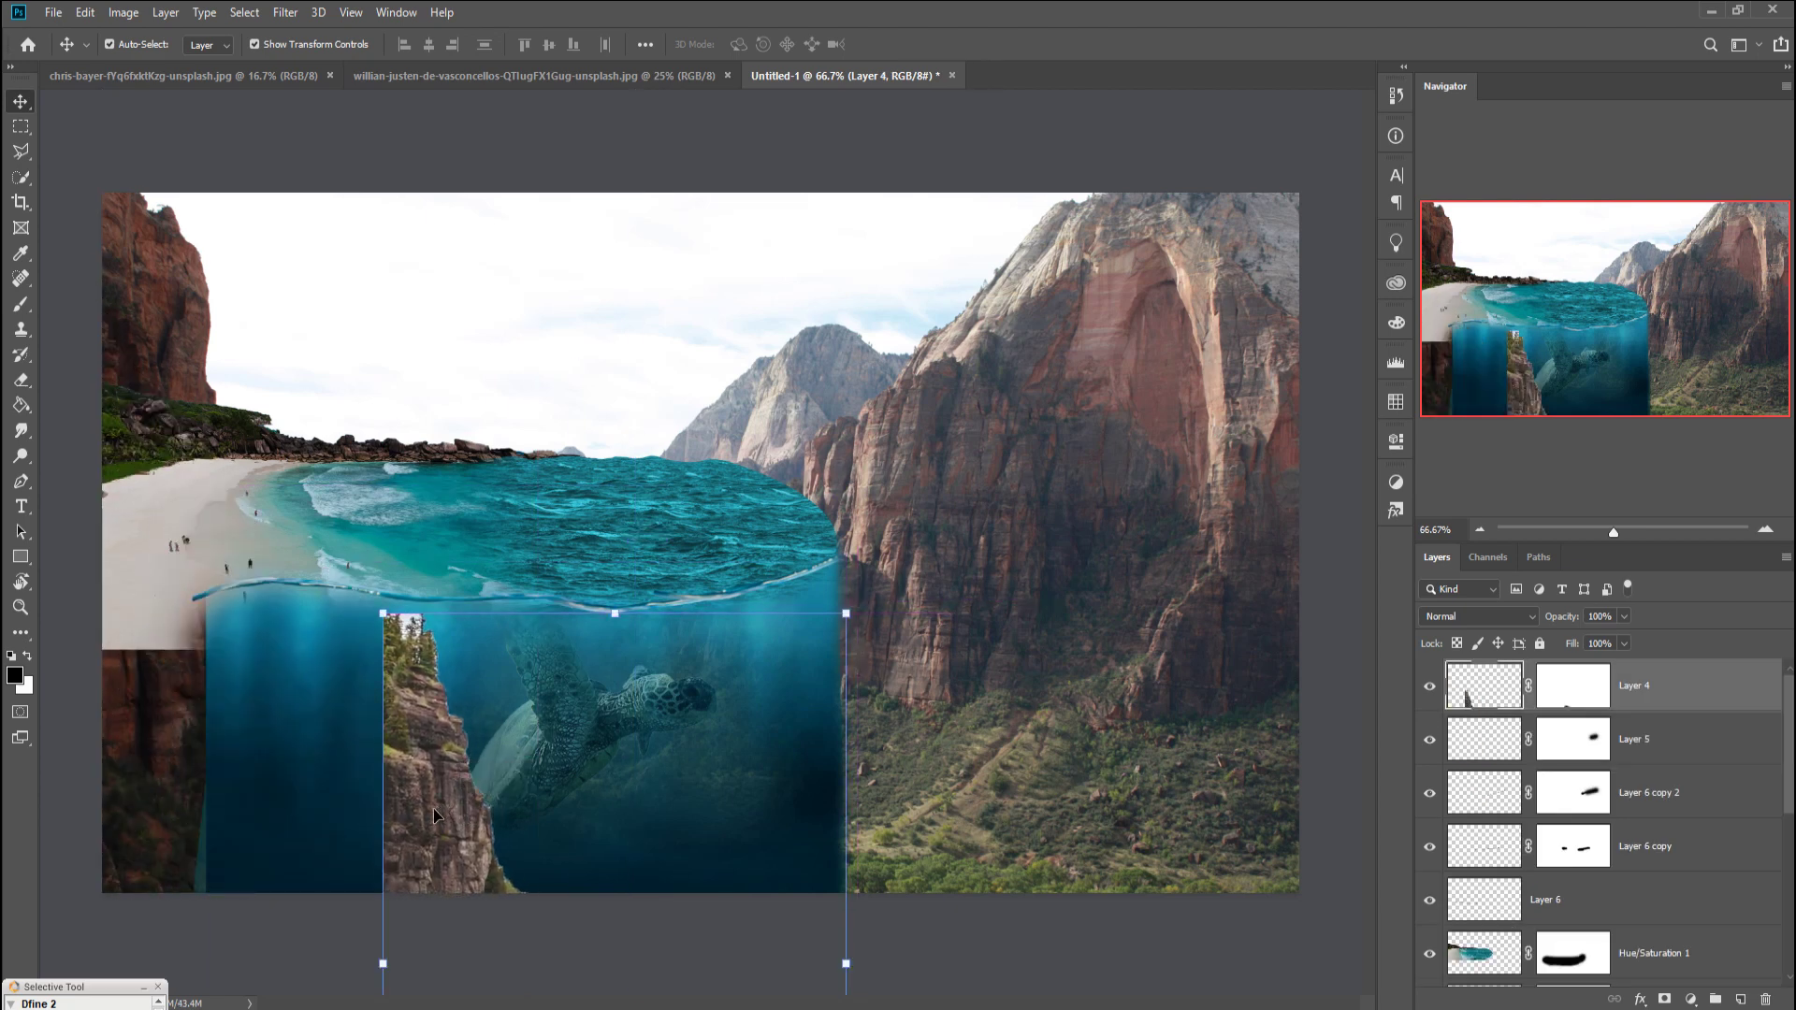
key("ctrl+z")
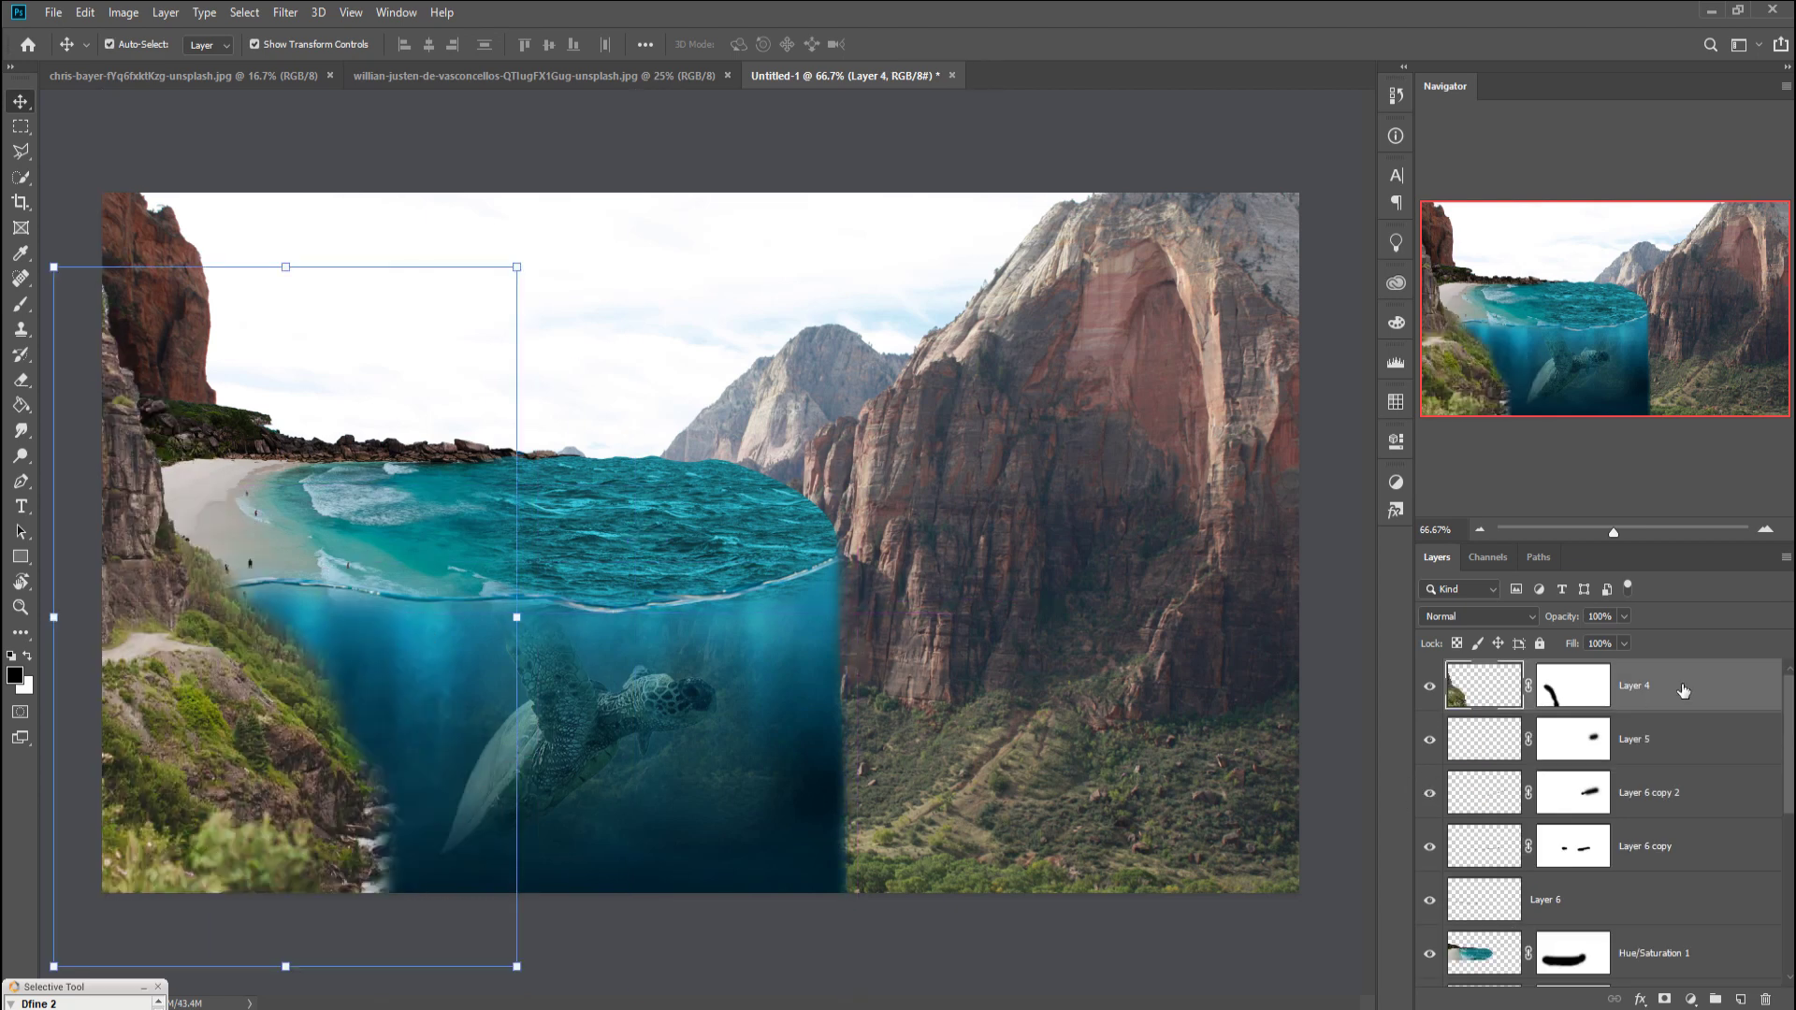
Step: Duplicate Layer 4 as Layer 4 copy and shift the cliff copy right
right_click(1675, 684)
left_click(1496, 295)
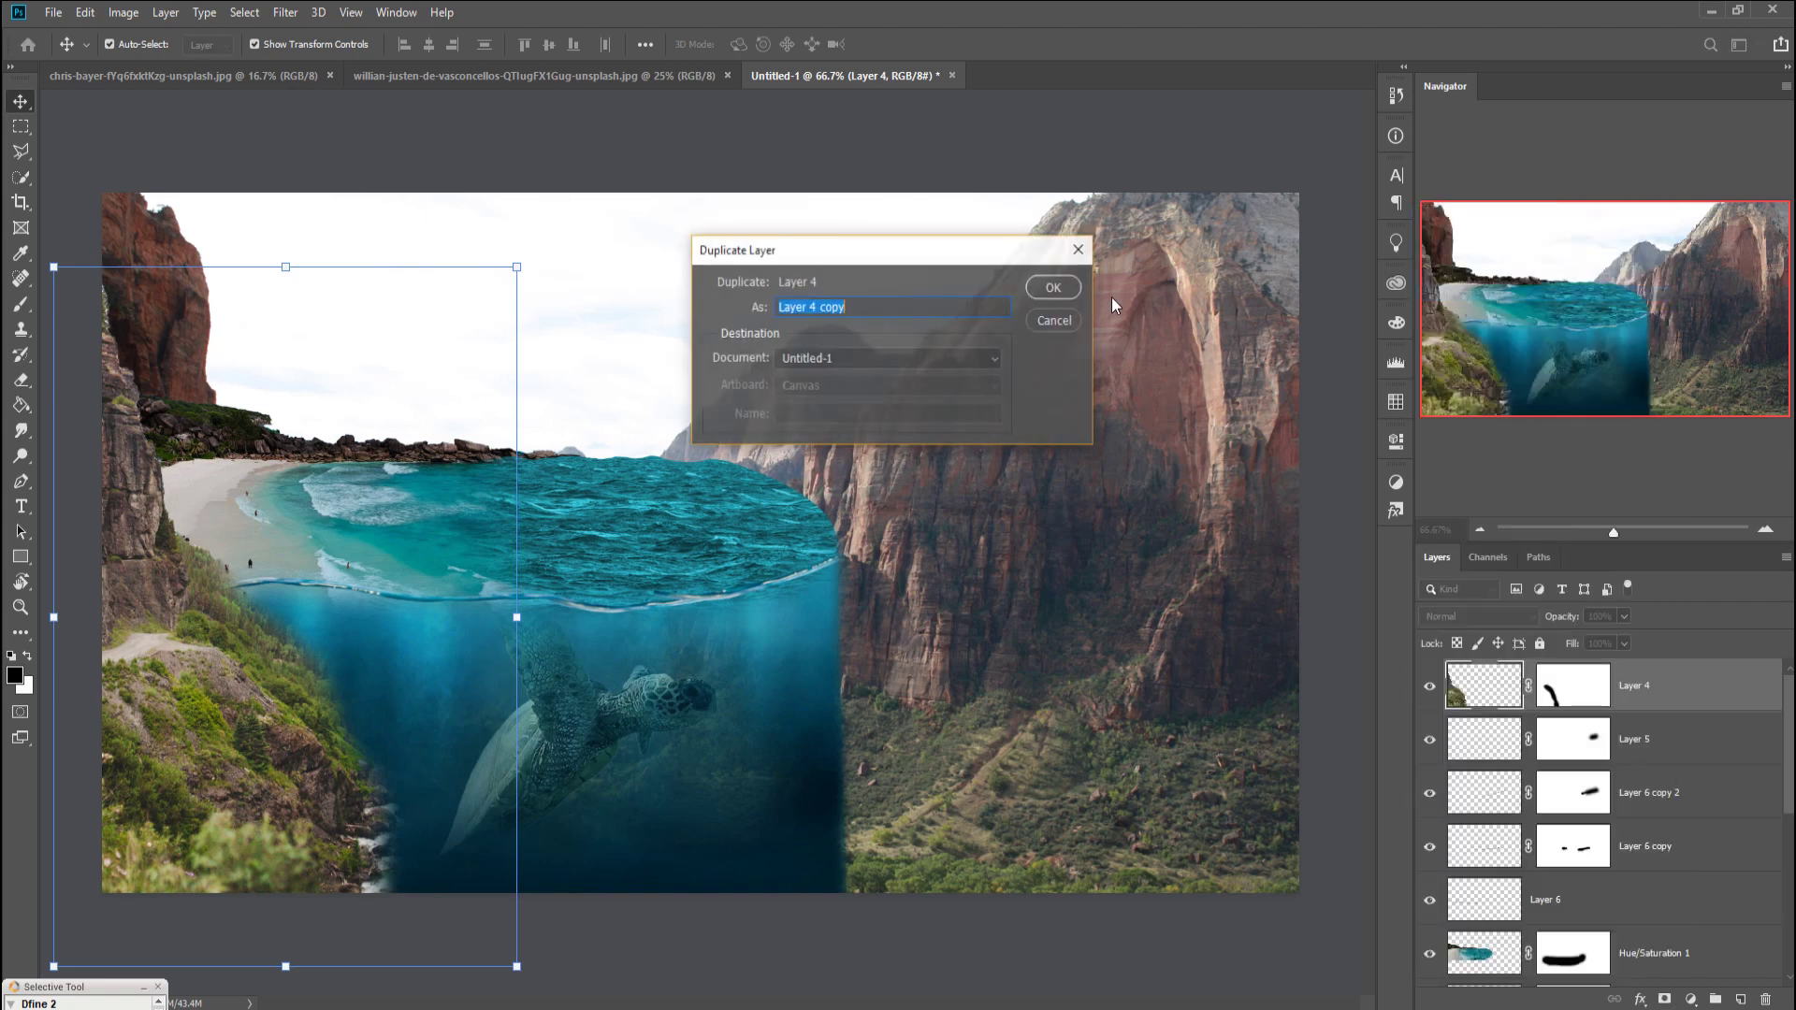
left_click(1076, 288)
mouse_move(165, 715)
left_mouse_down()
mouse_move(612, 977)
mouse_move(387, 958)
left_mouse_up()
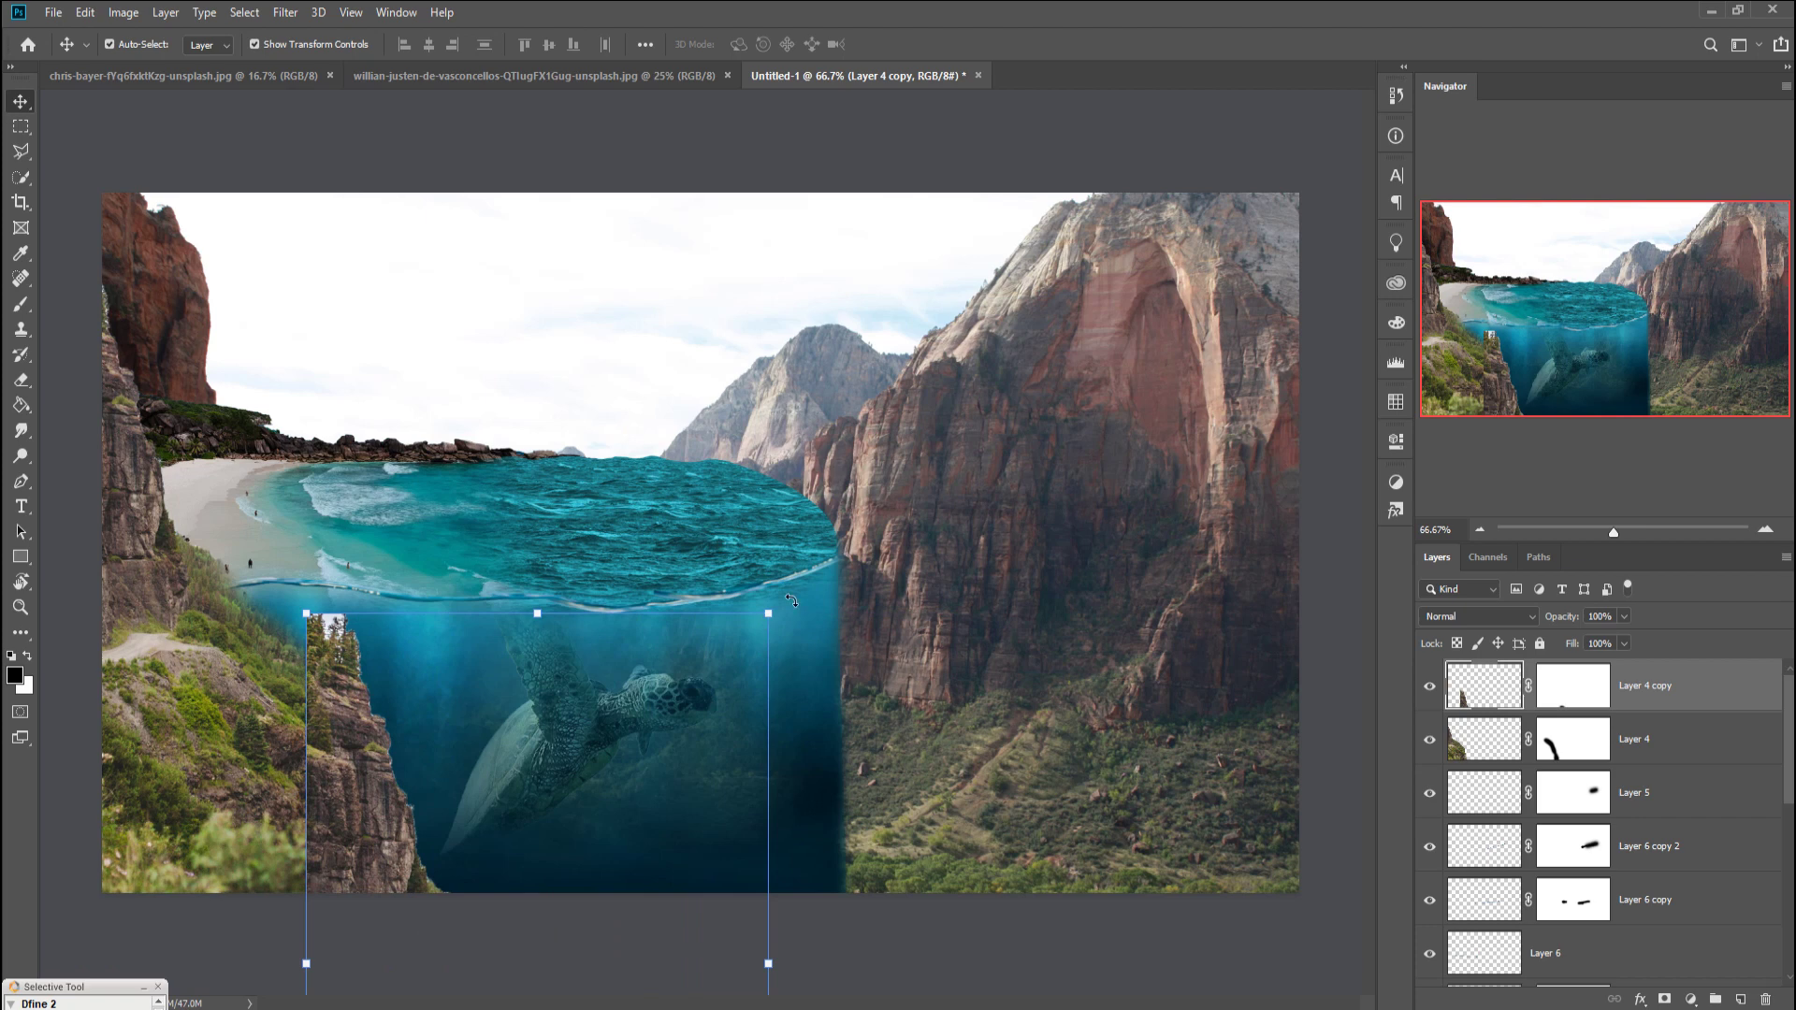
Step: Rotate the cliff copy to about -24°, scale it to about 126% at lower left, and commit
mouse_move(791, 600)
left_mouse_down()
mouse_move(518, 597)
mouse_move(519, 498)
left_mouse_up()
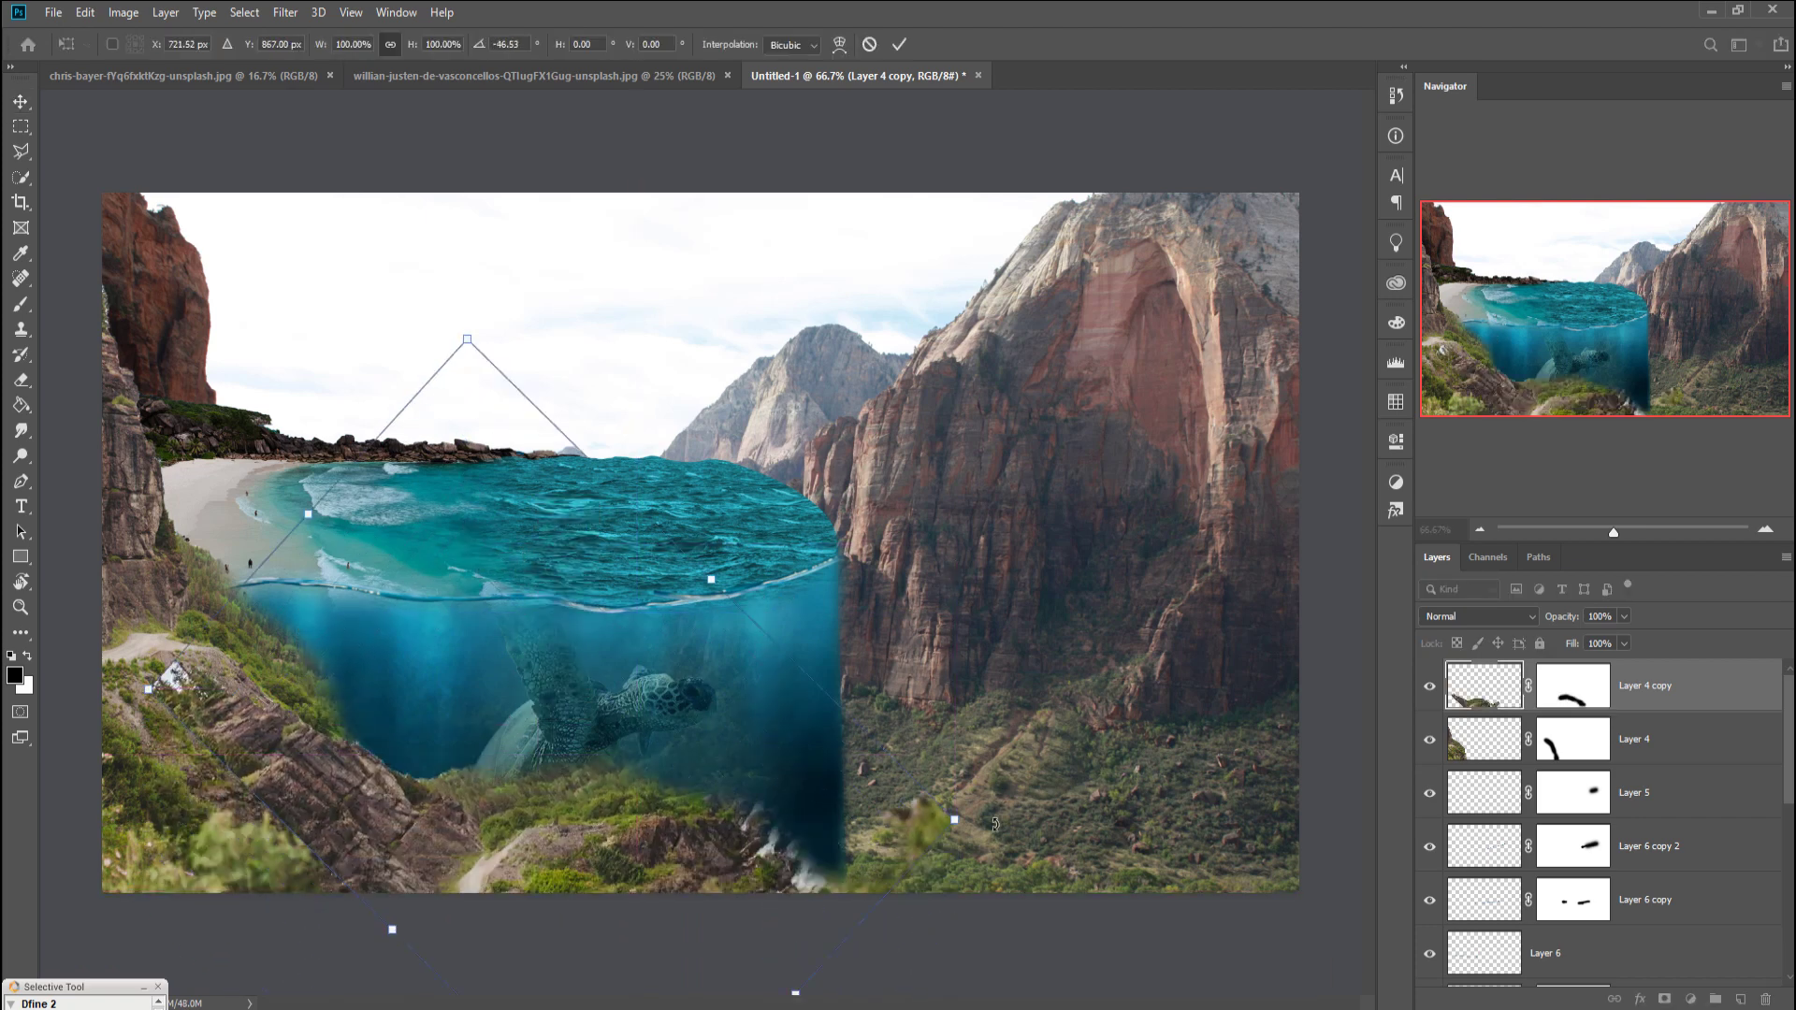
left_click_drag(995, 824, 965, 863)
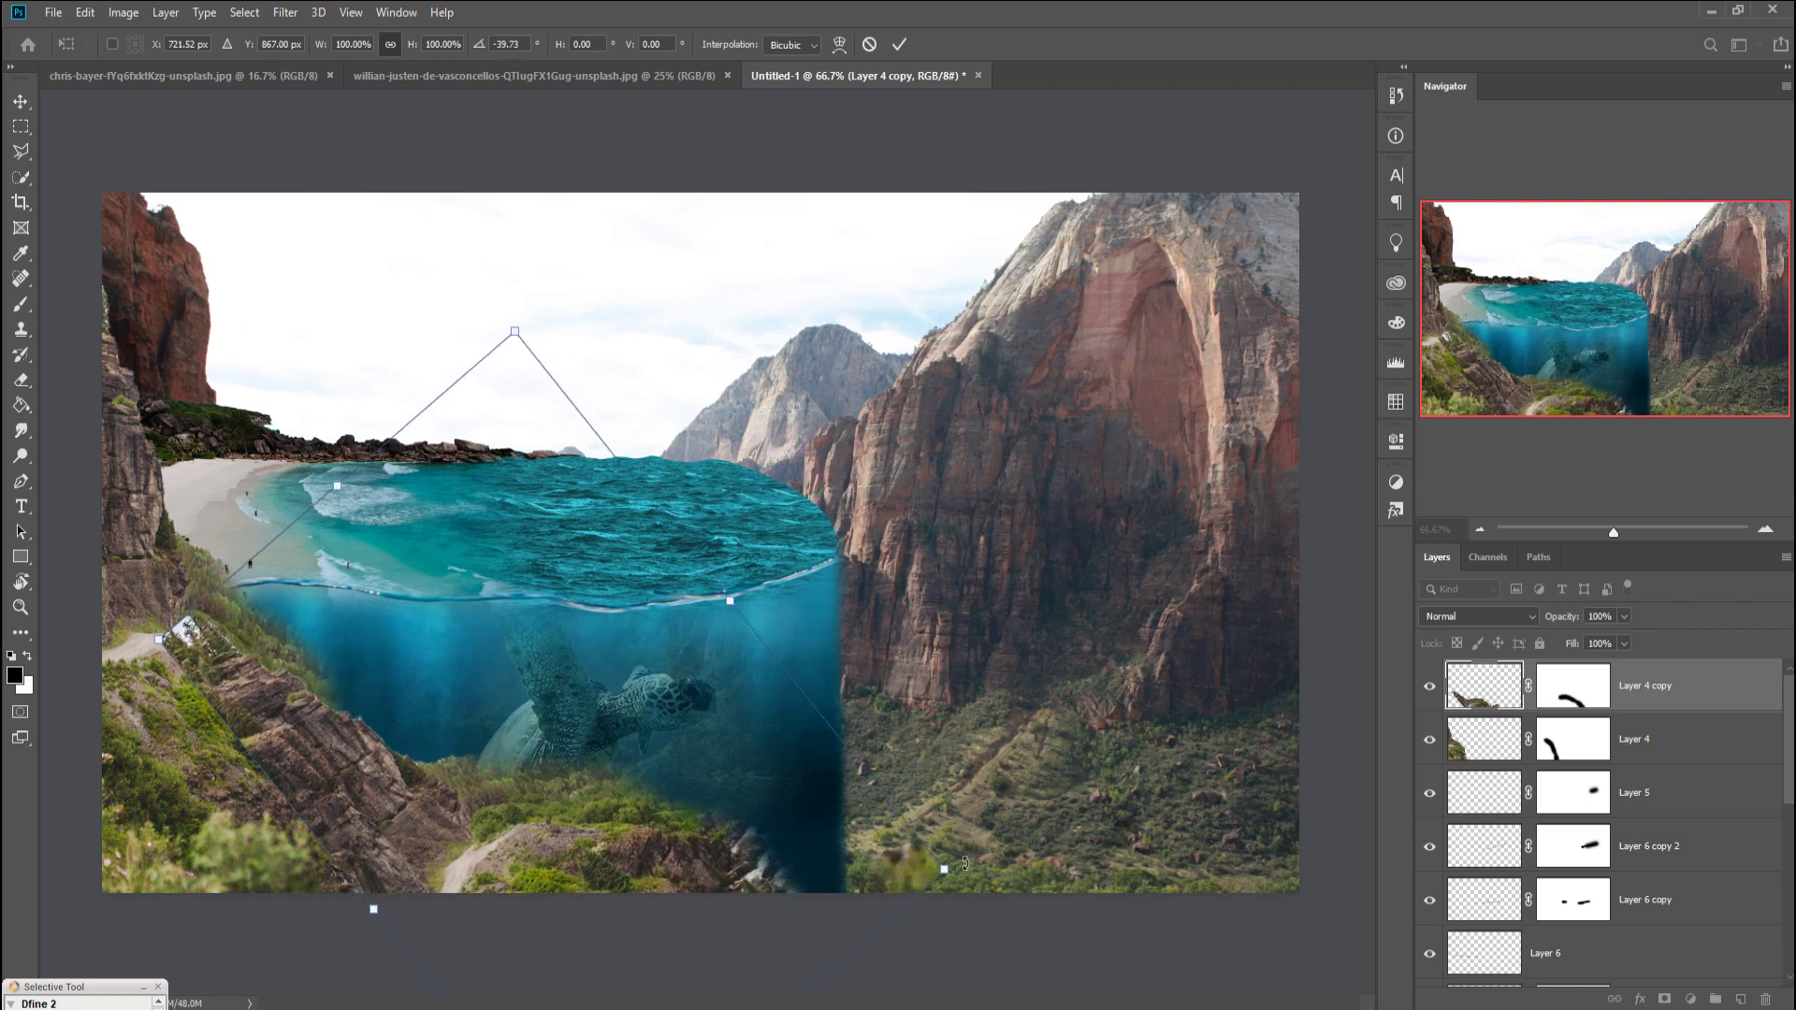
left_click_drag(524, 349, 515, 255)
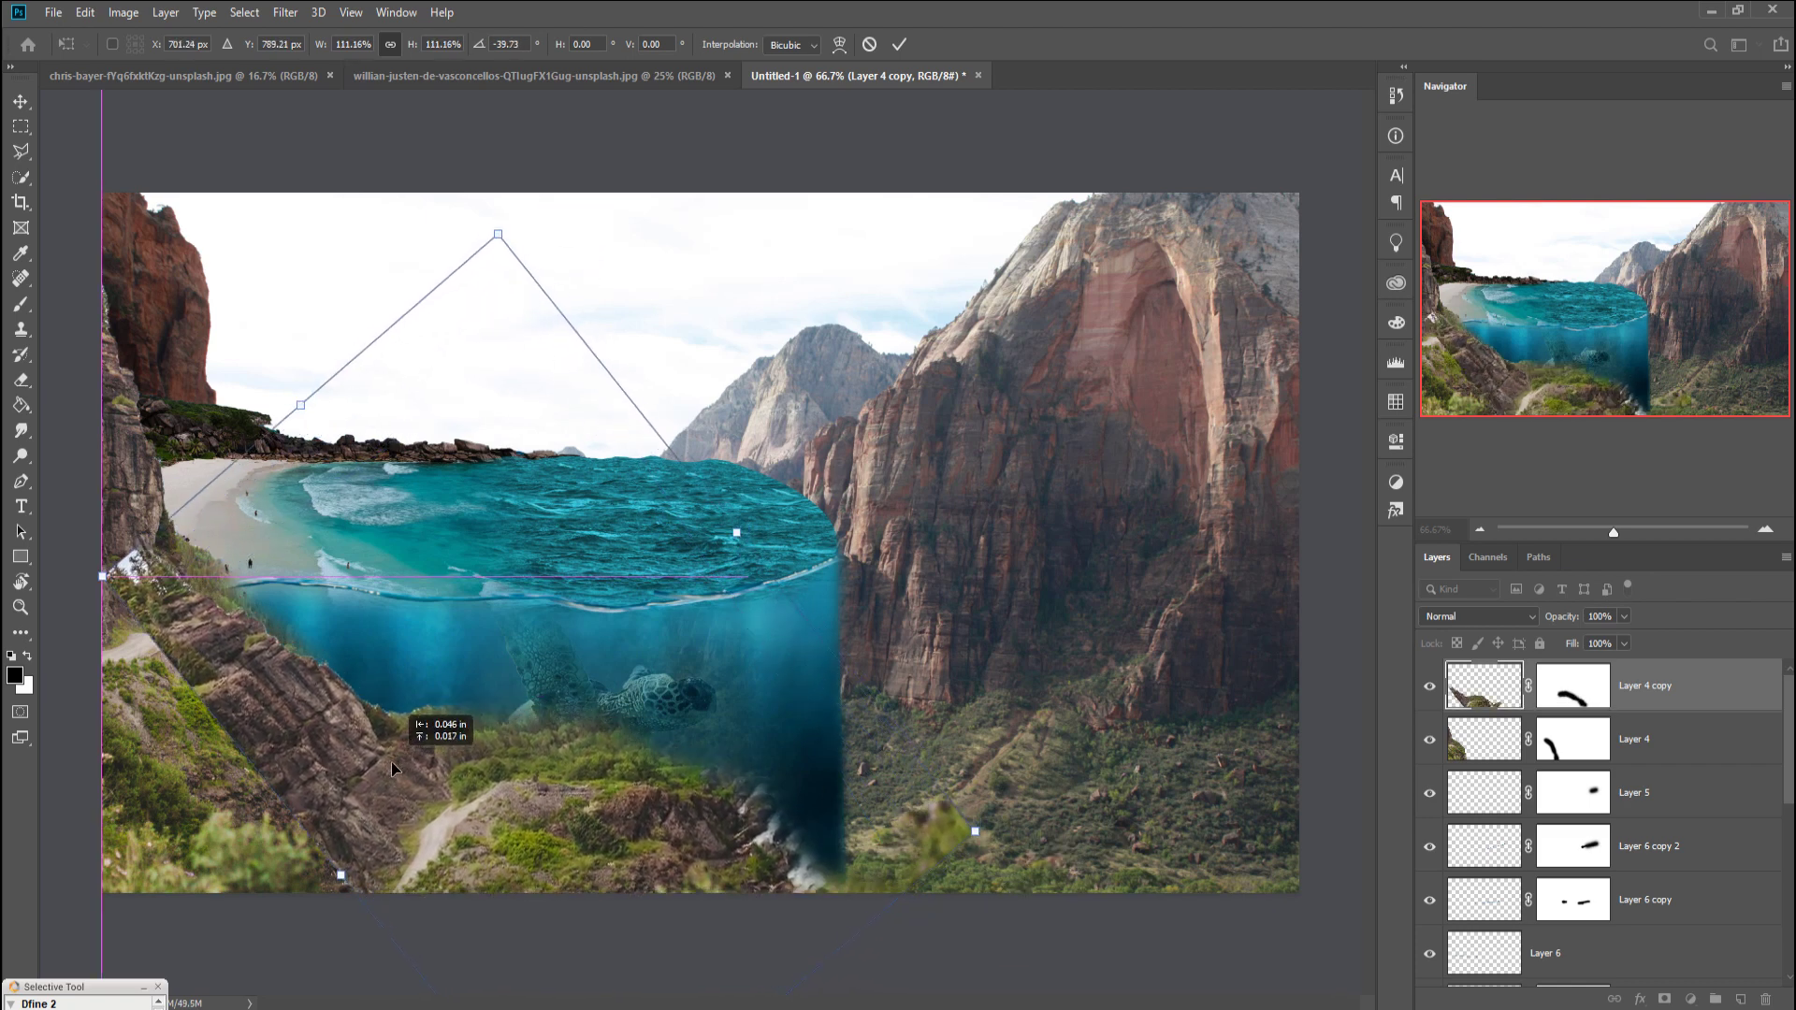
left_click_drag(400, 762, 389, 758)
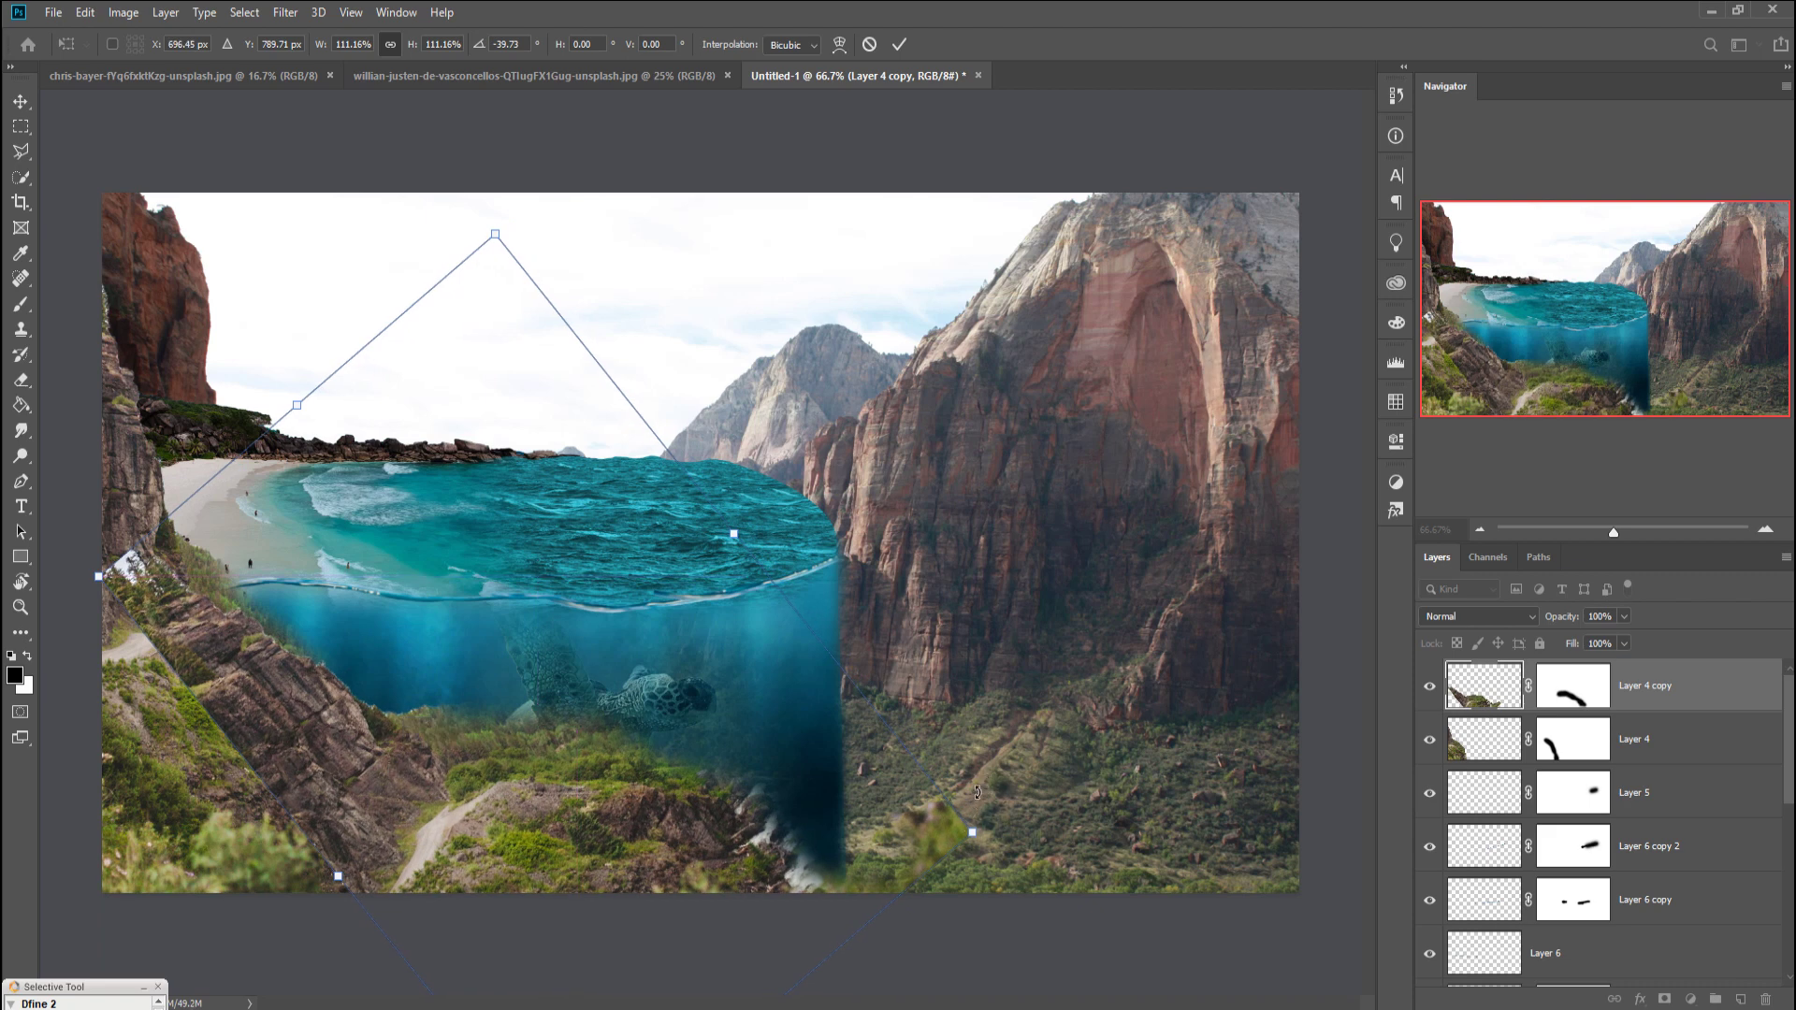
left_click_drag(993, 790, 1032, 789)
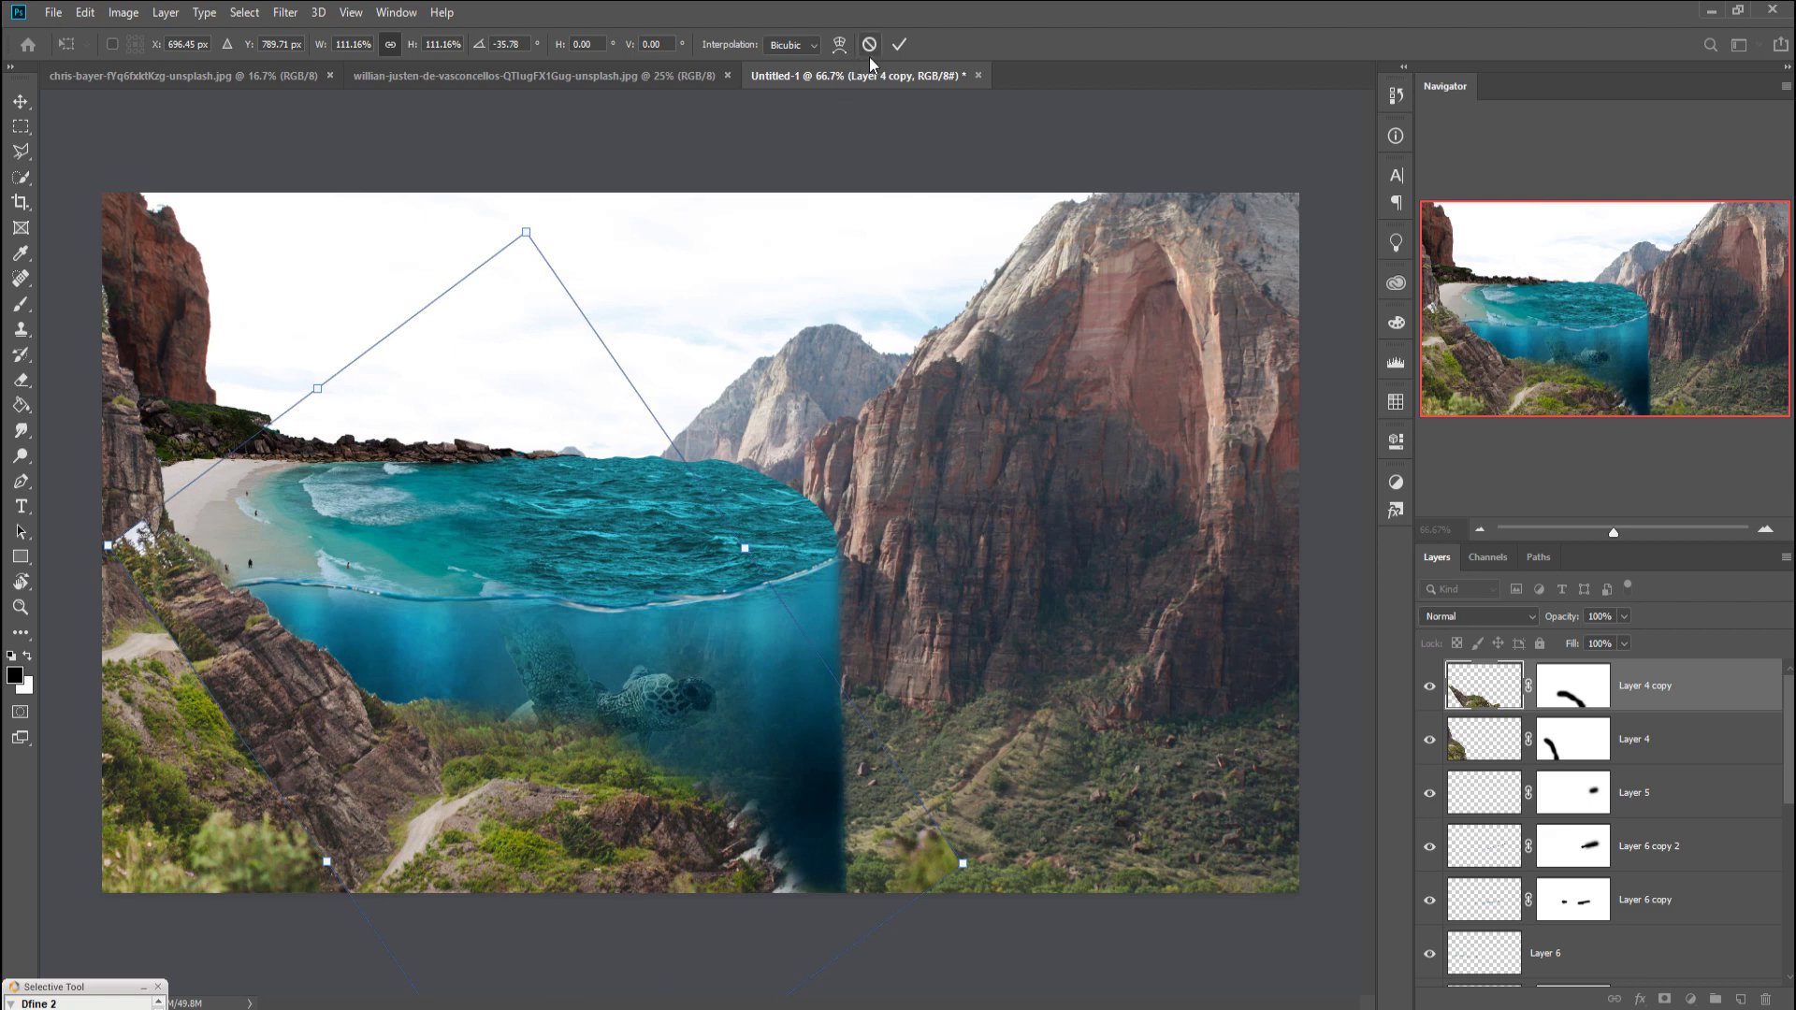
left_click_drag(532, 205, 609, 207)
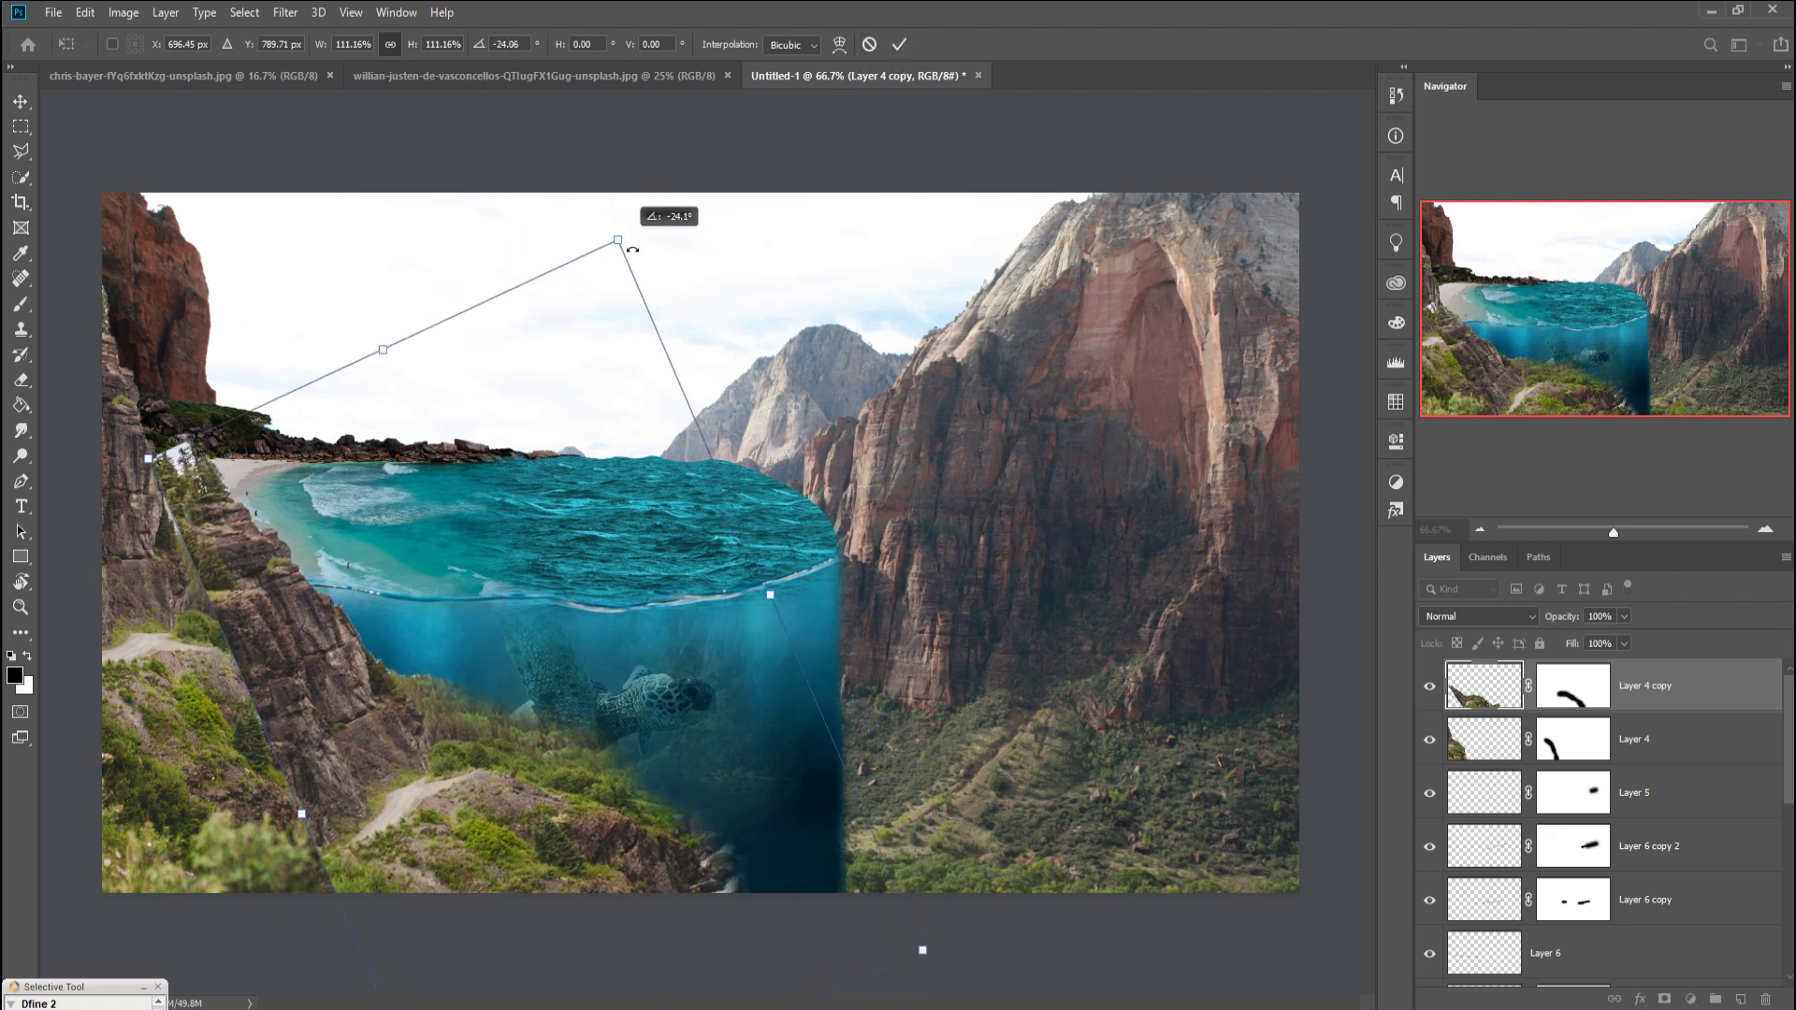
left_click_drag(387, 781, 367, 731)
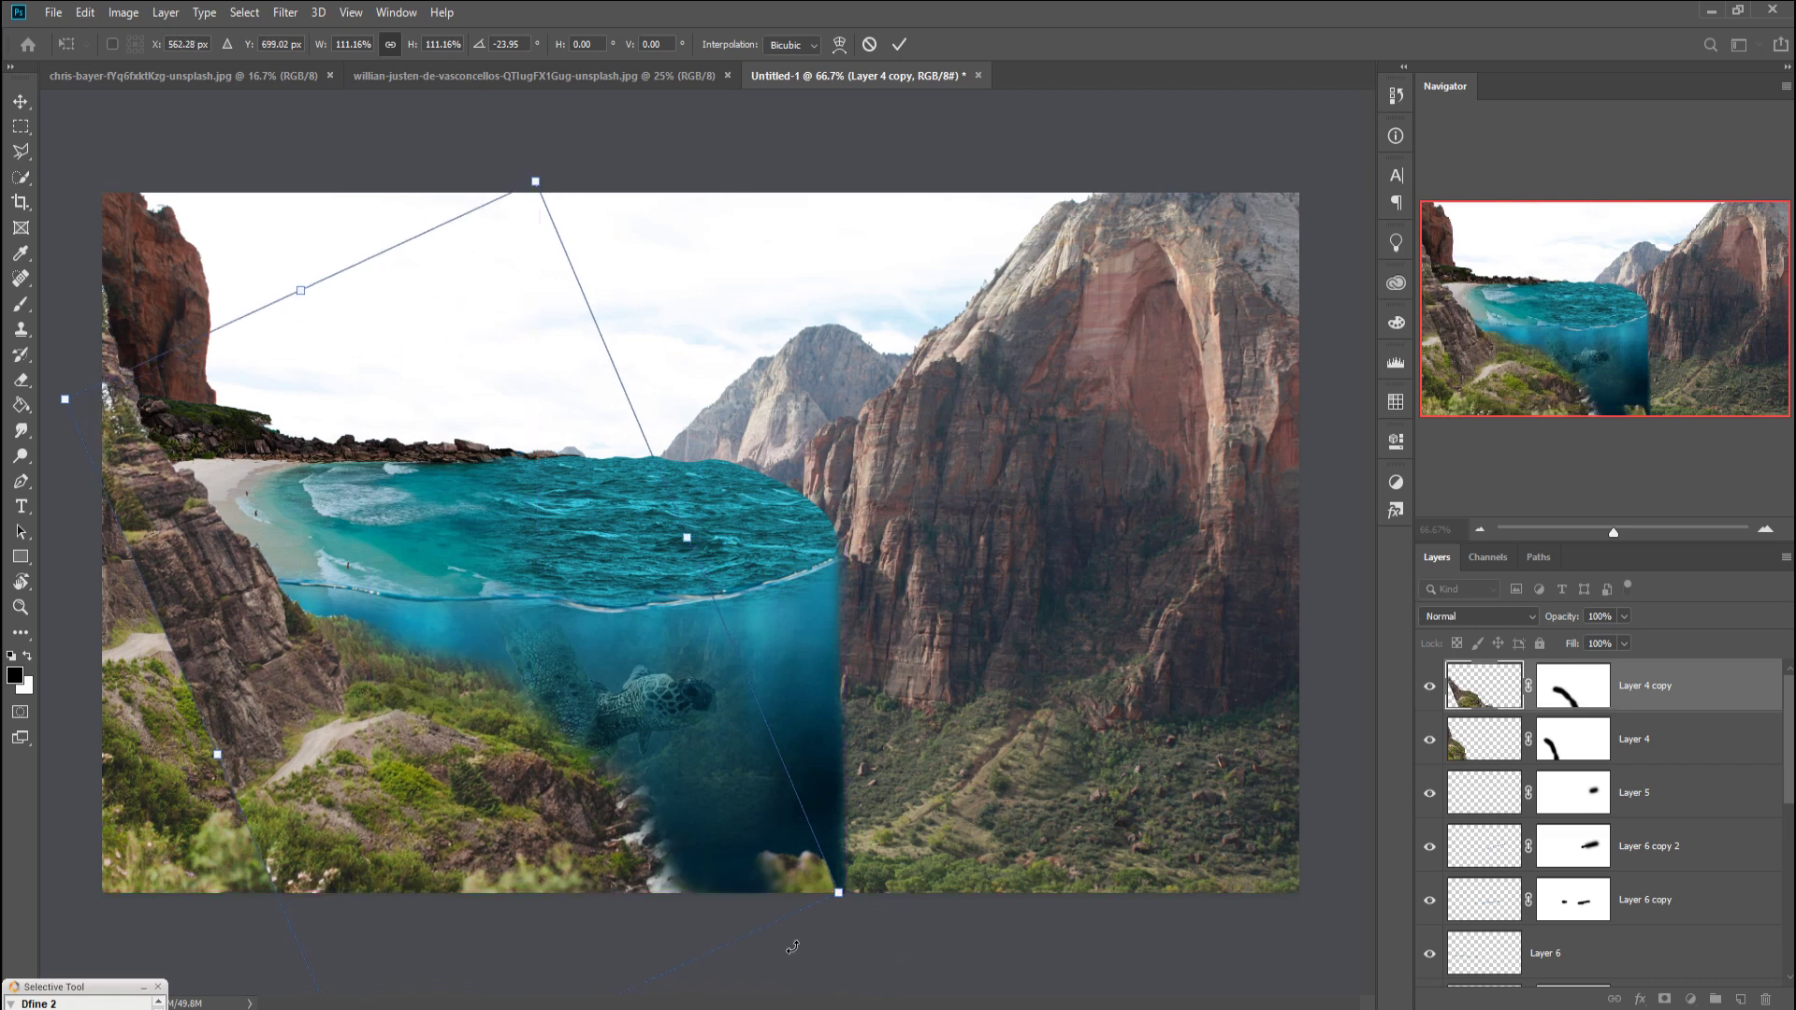
left_click_drag(869, 907, 950, 966)
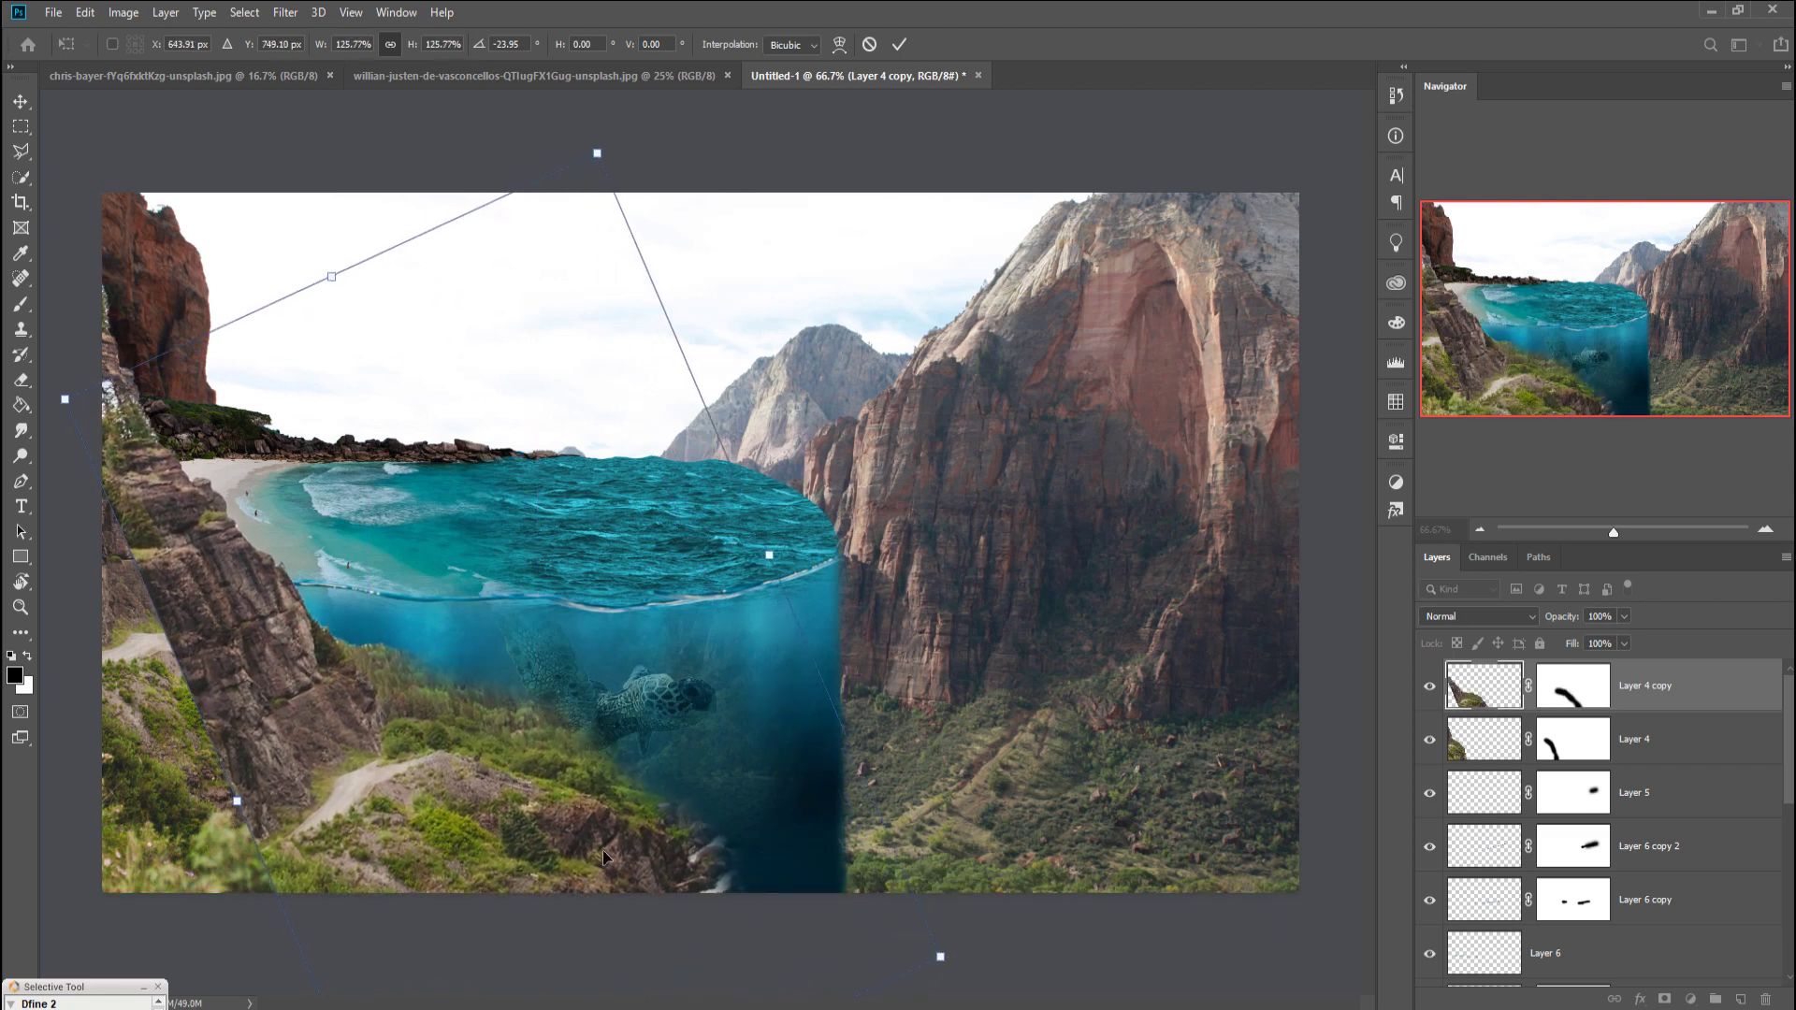
left_click_drag(602, 849, 474, 807)
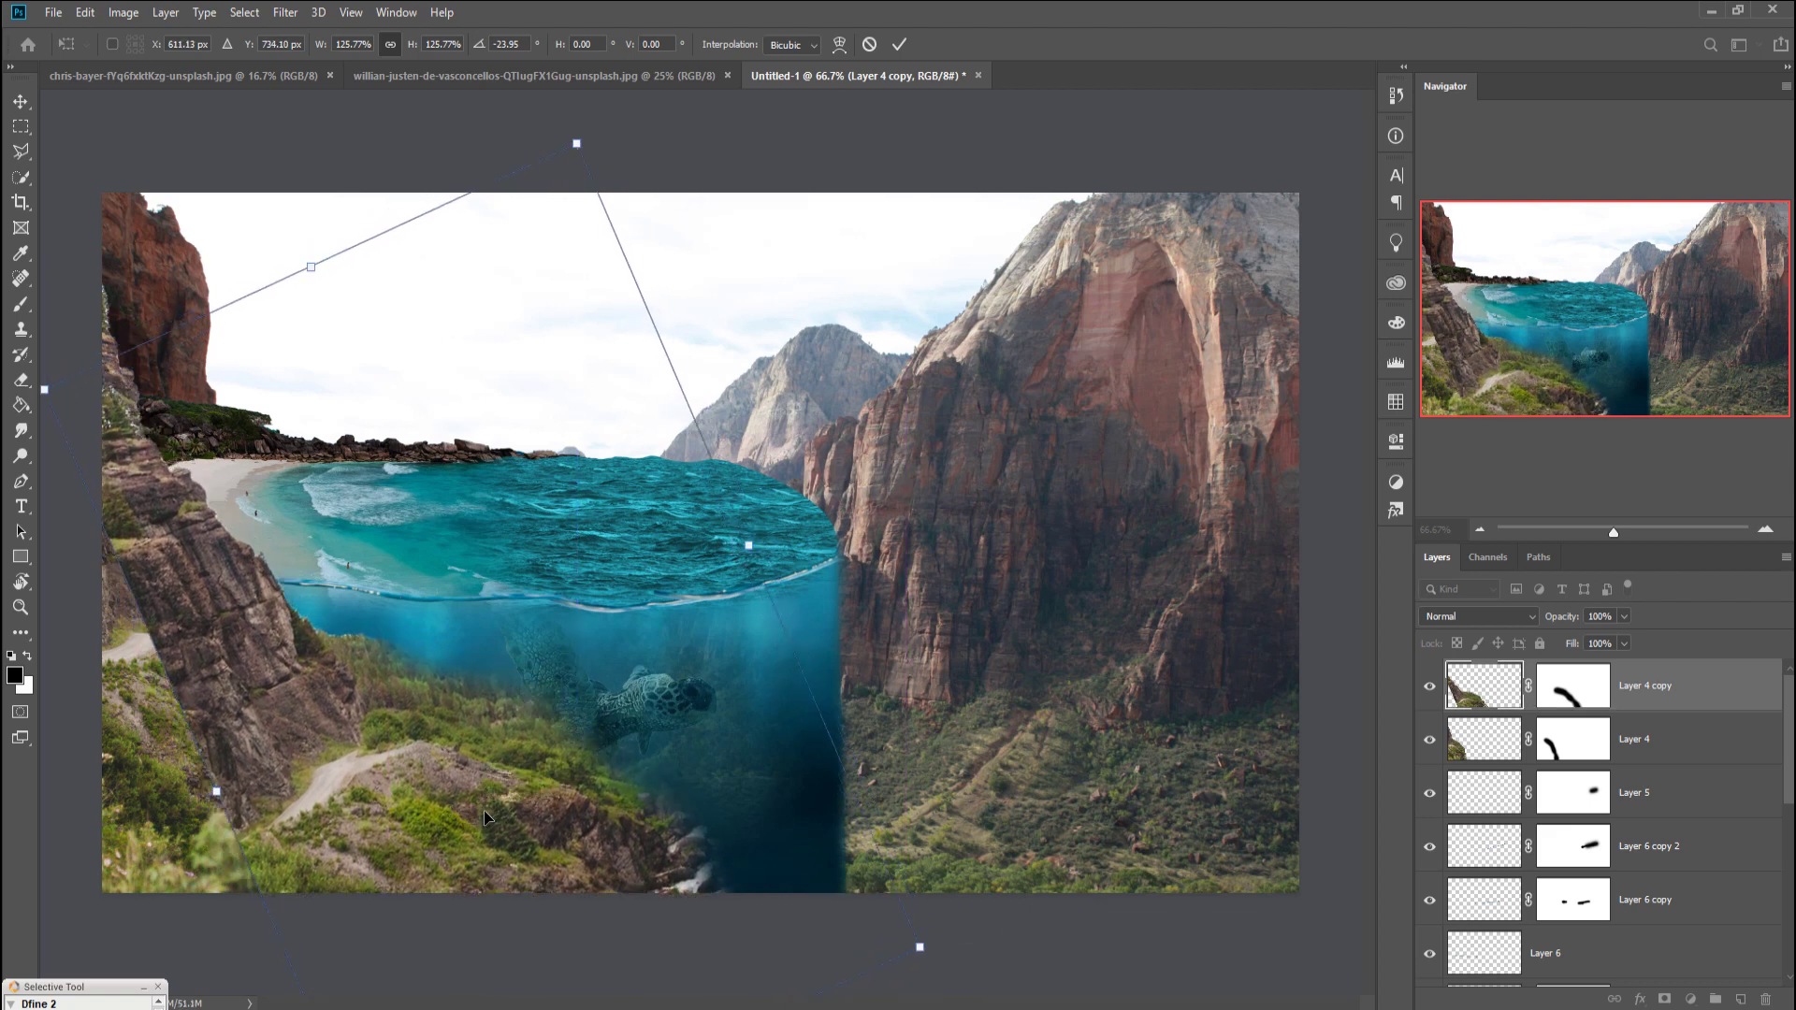
left_click(896, 45)
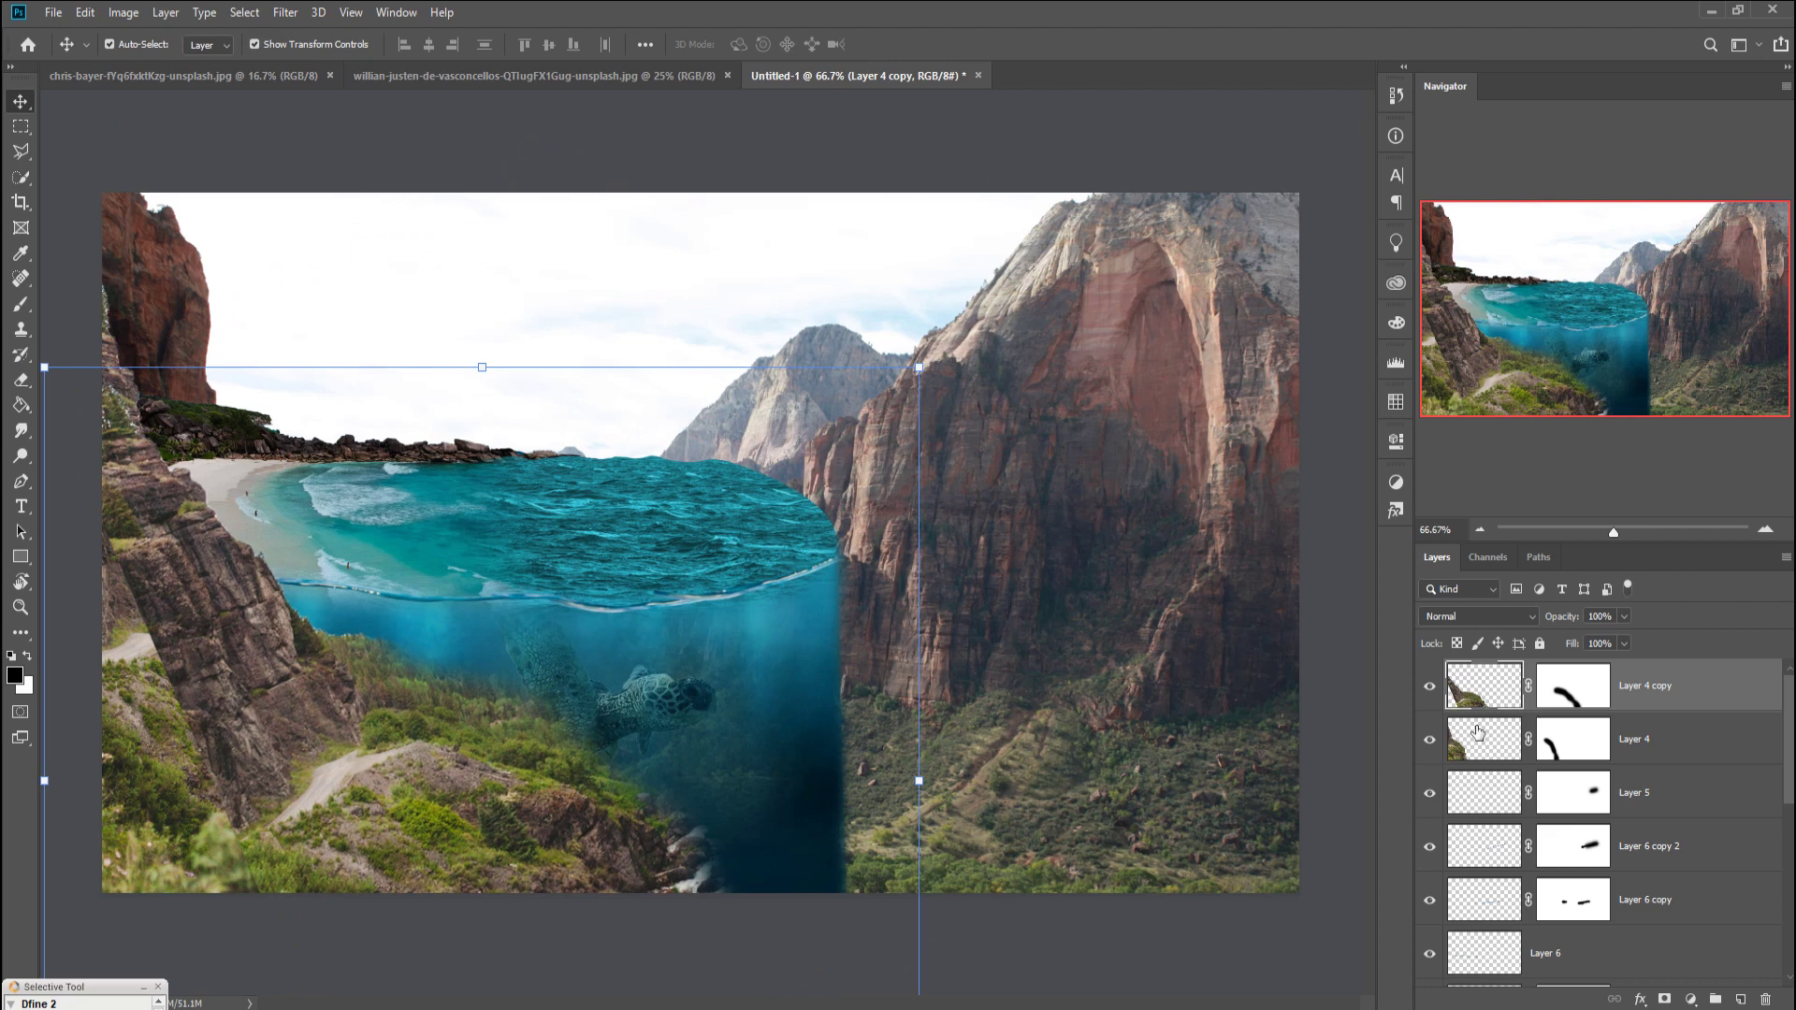
Step: Paint black on Layer 4 copy's mask with a 100% opacity brush to hide left cliff rock
left_click(1592, 692)
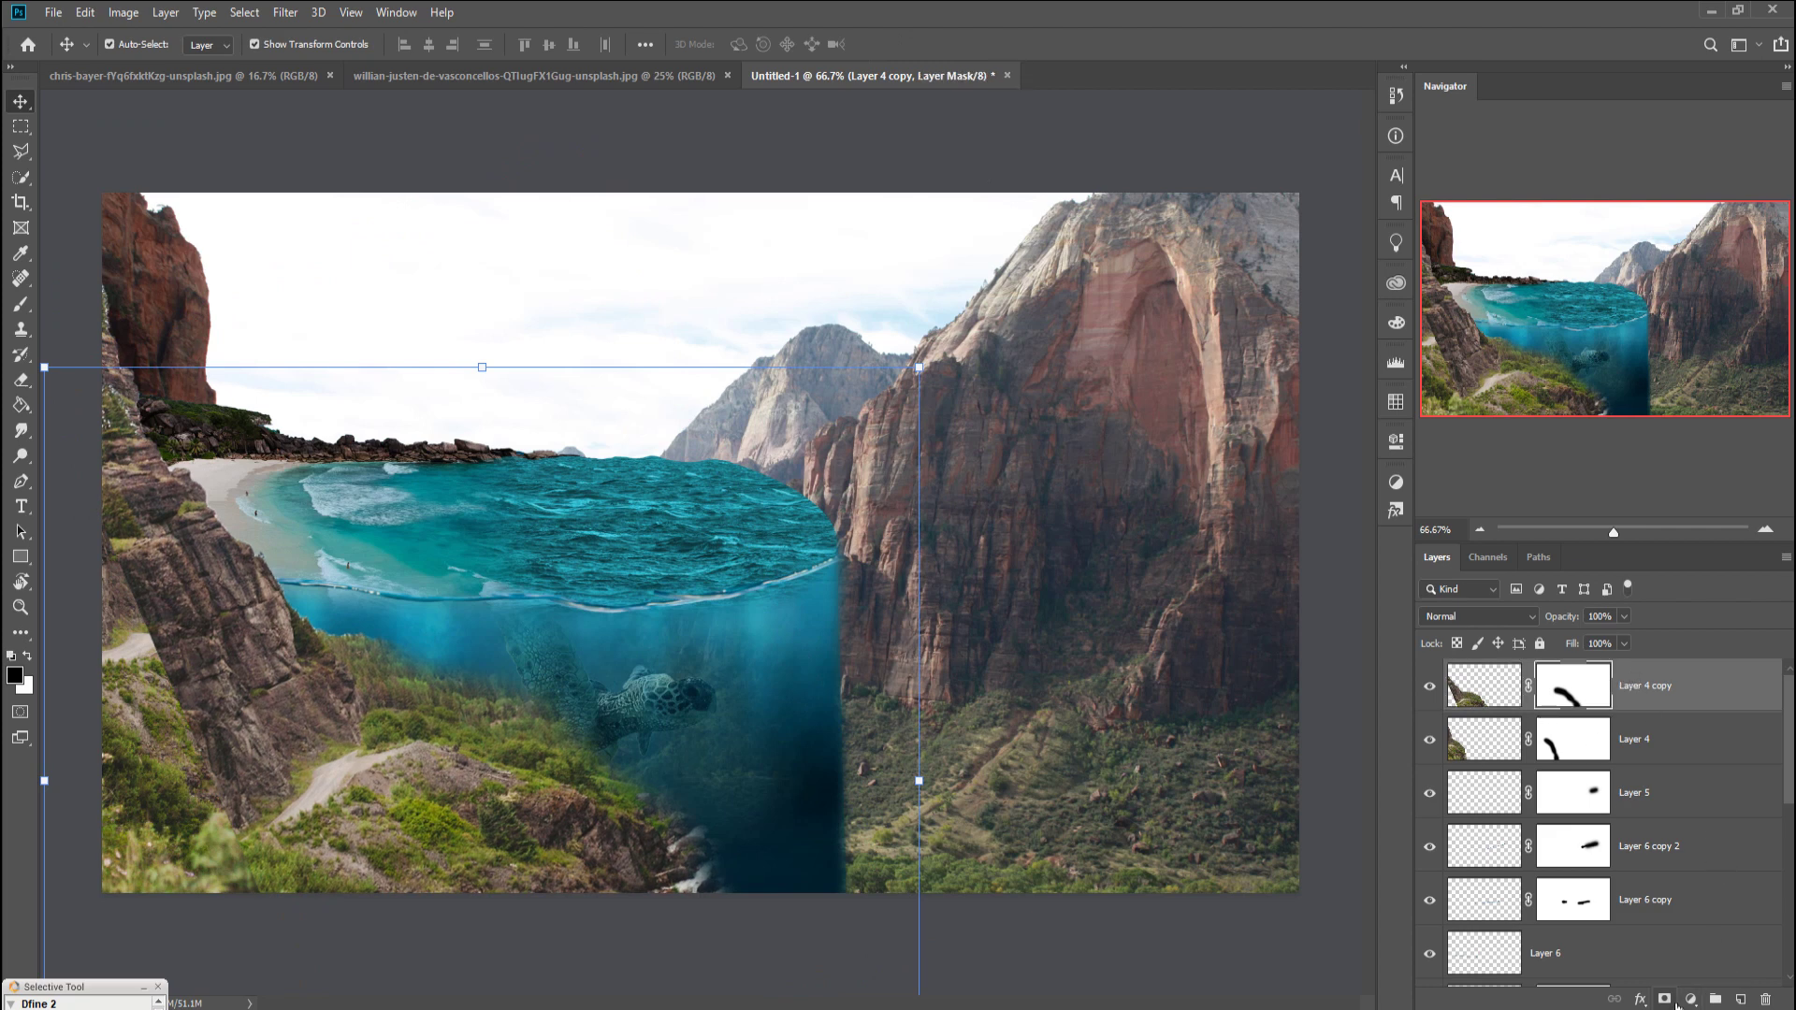
left_click(21, 304)
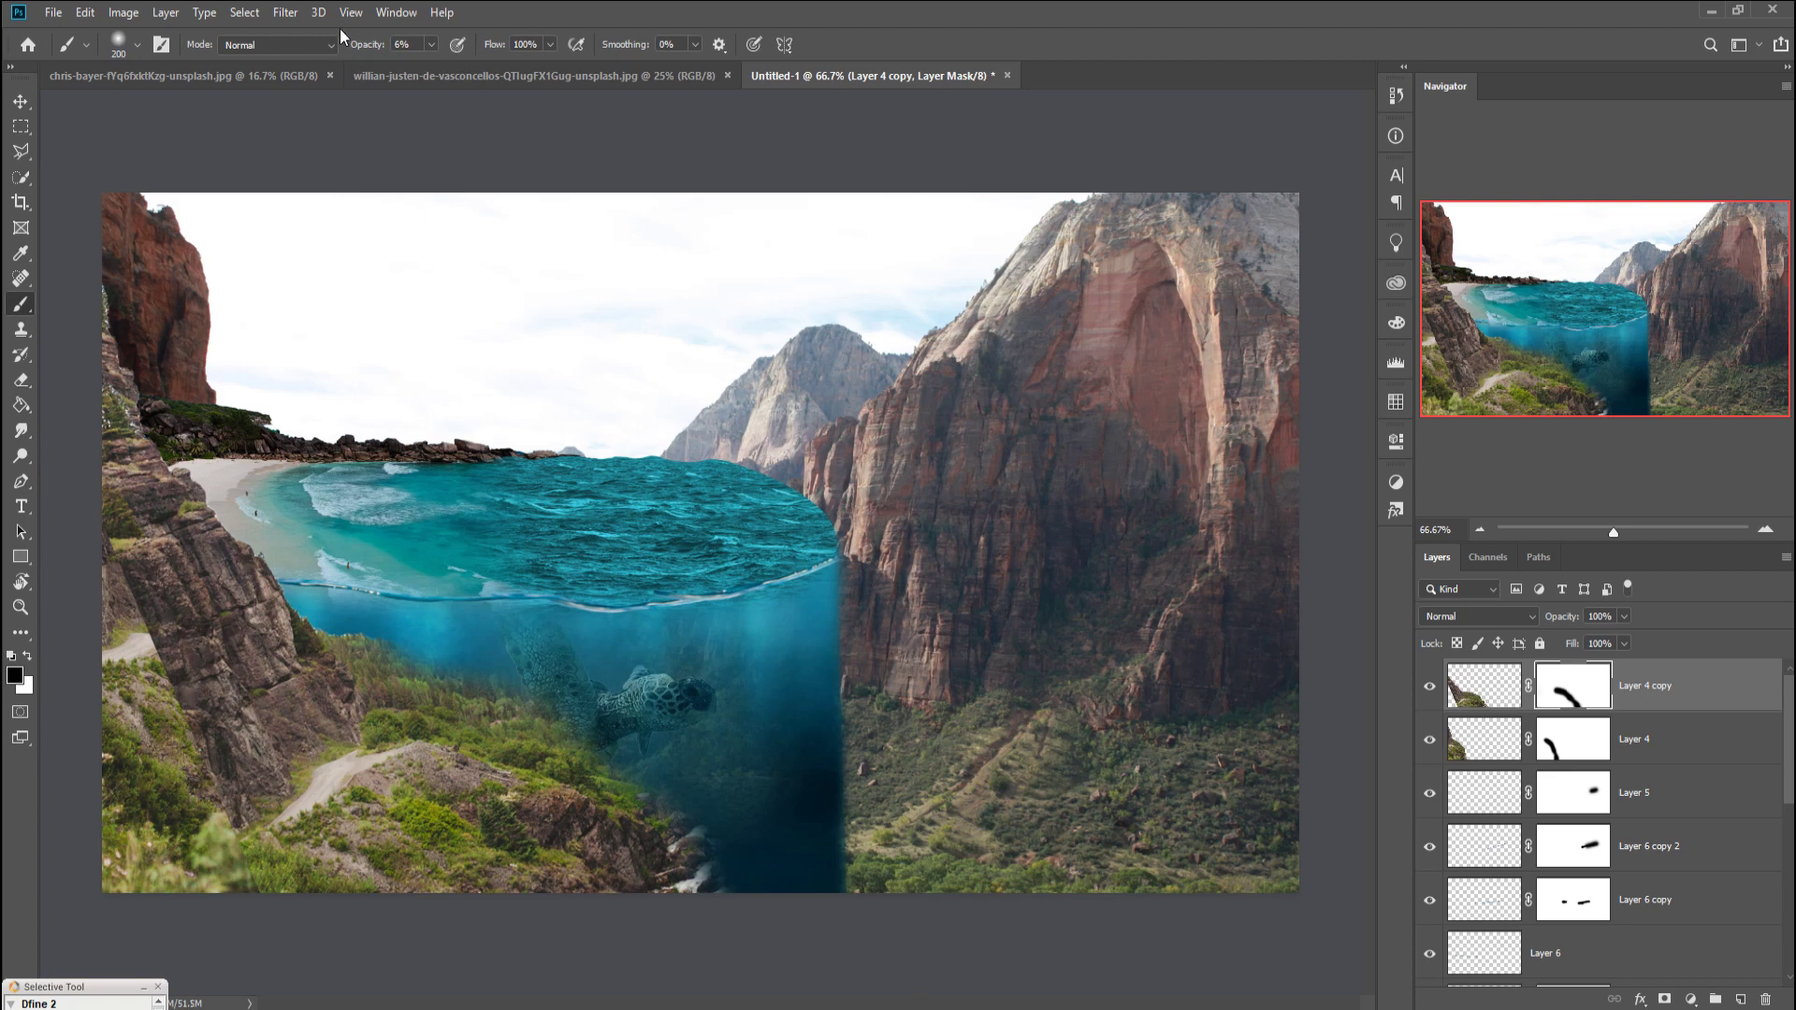
left_click_drag(434, 63, 541, 70)
left_click_drag(155, 393, 155, 646)
left_click_drag(187, 478, 264, 516)
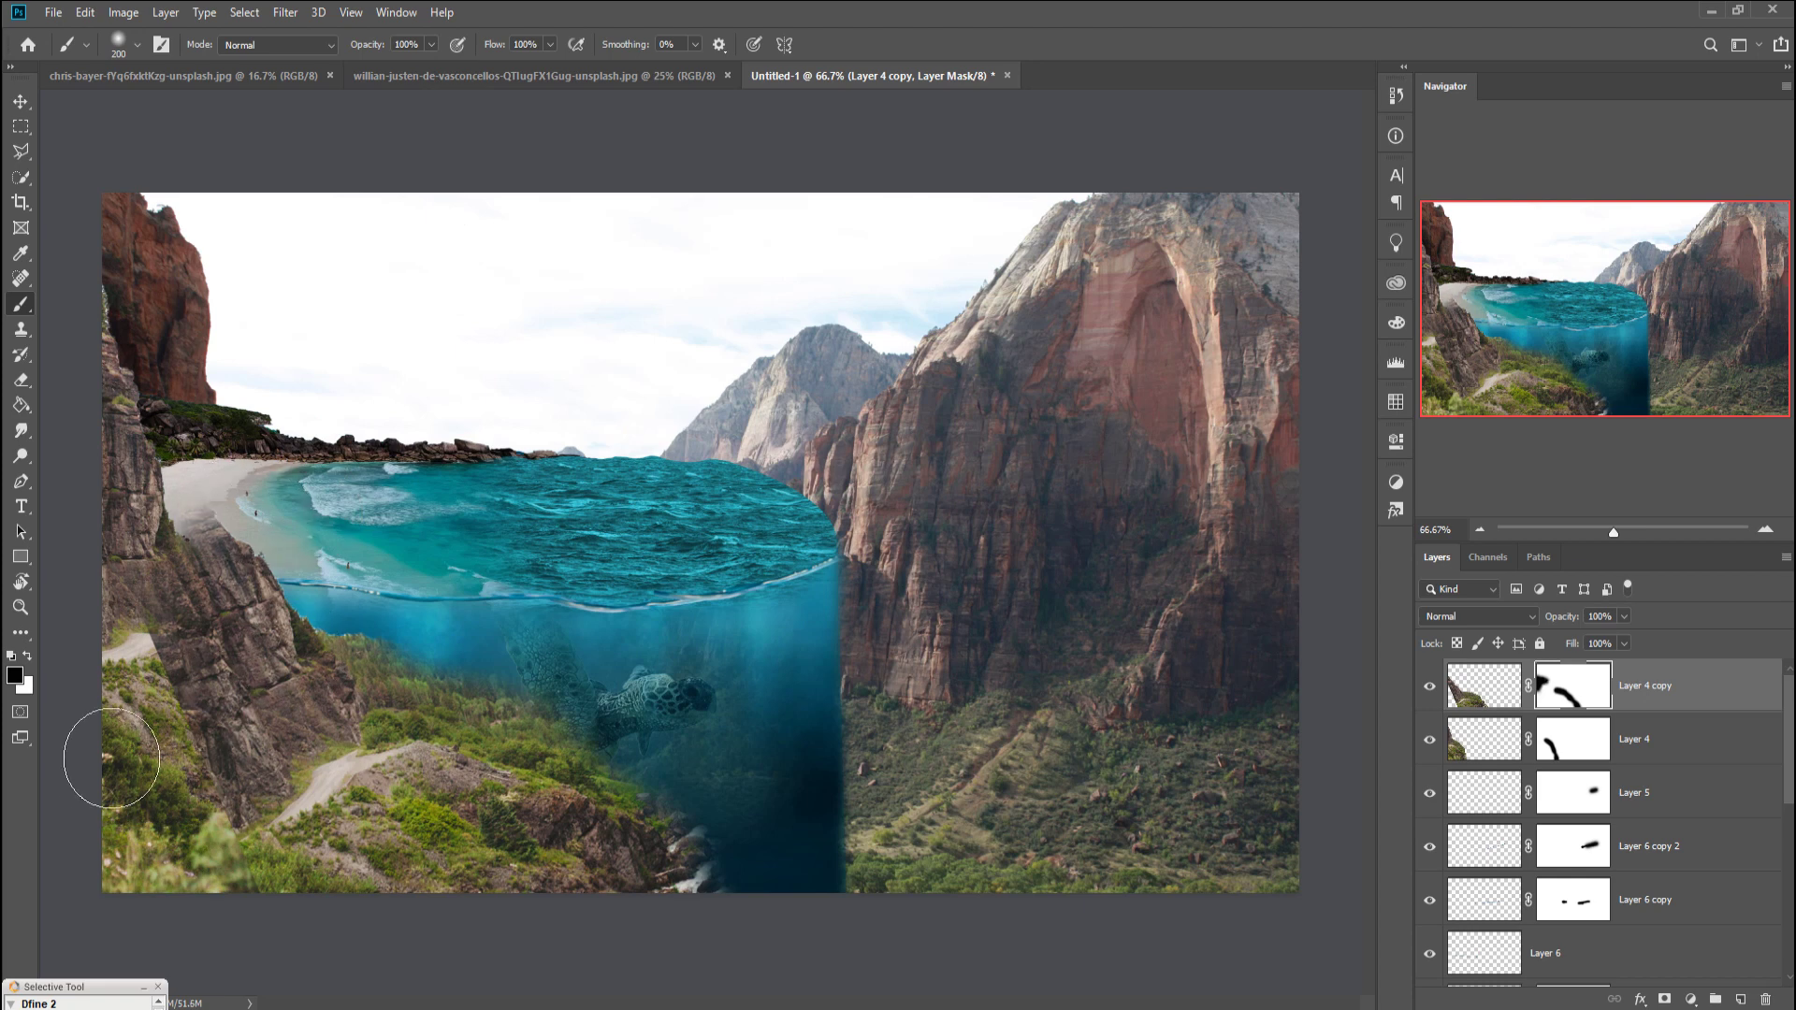
left_click_drag(215, 645, 178, 571)
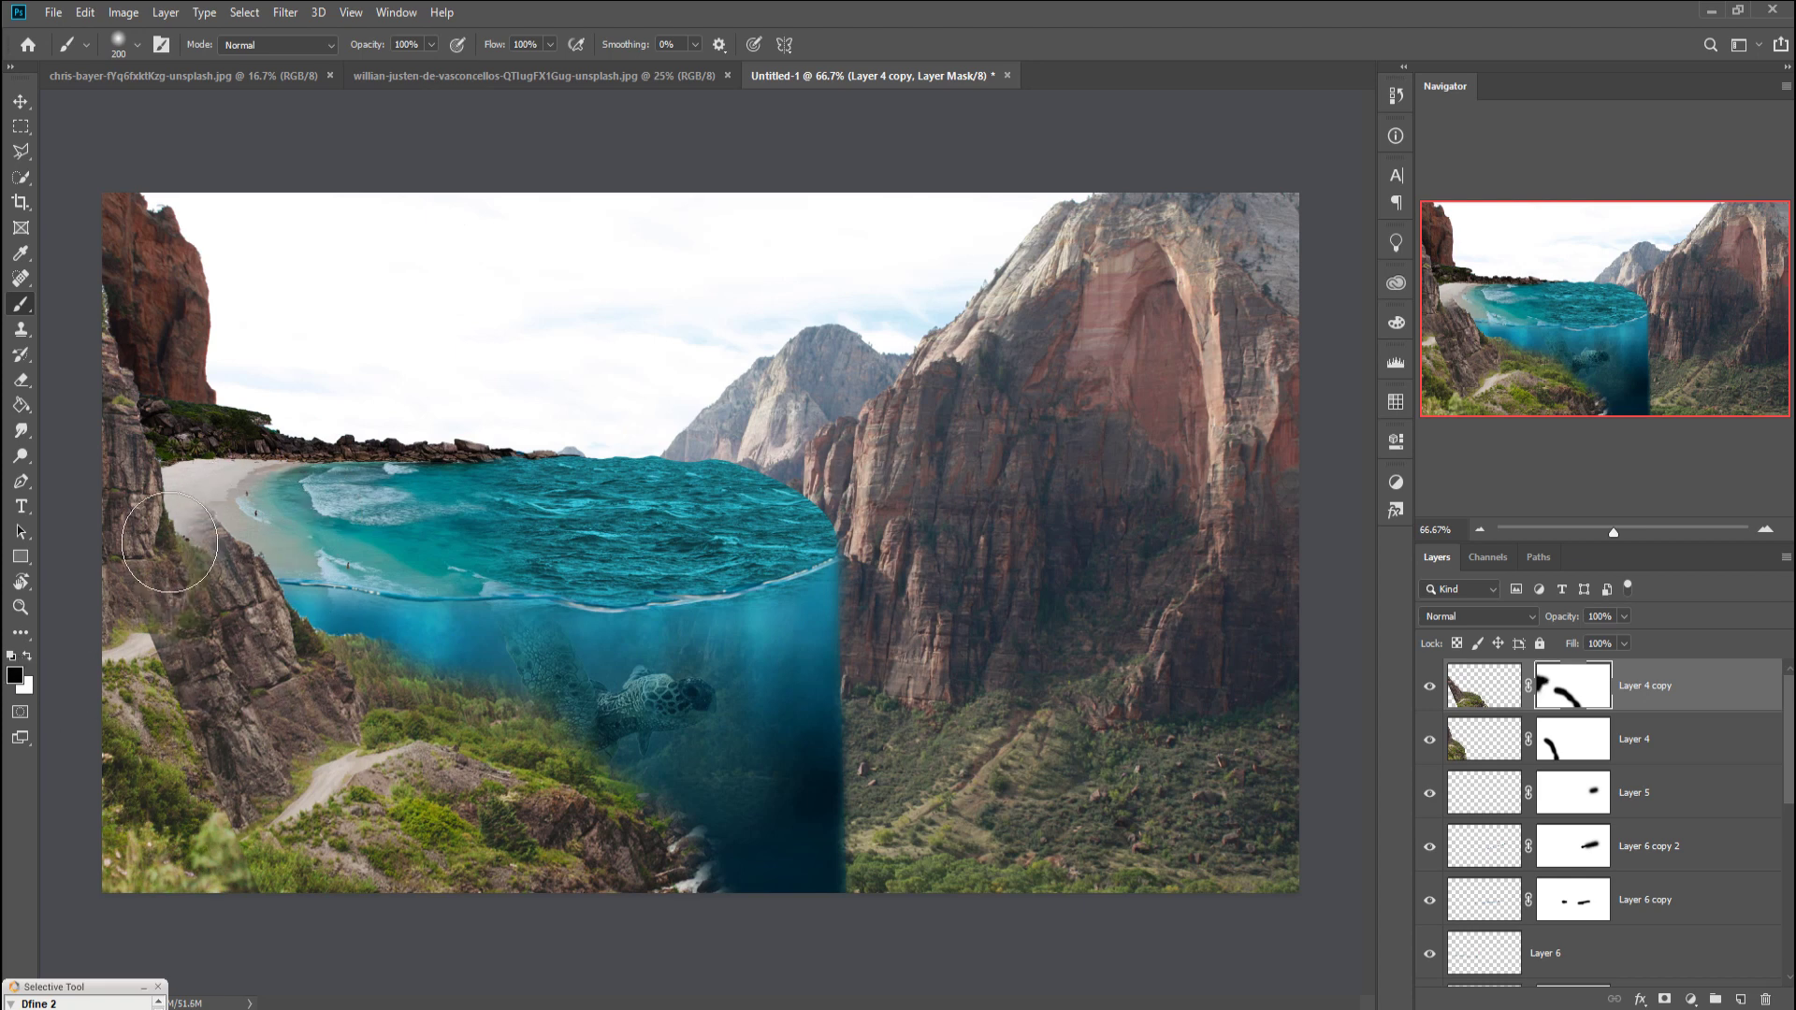
Step: Refine the cliff copy's mask at lower left and the bottom, then start selecting the sea rock's left part
left_click_drag(250, 617, 127, 612)
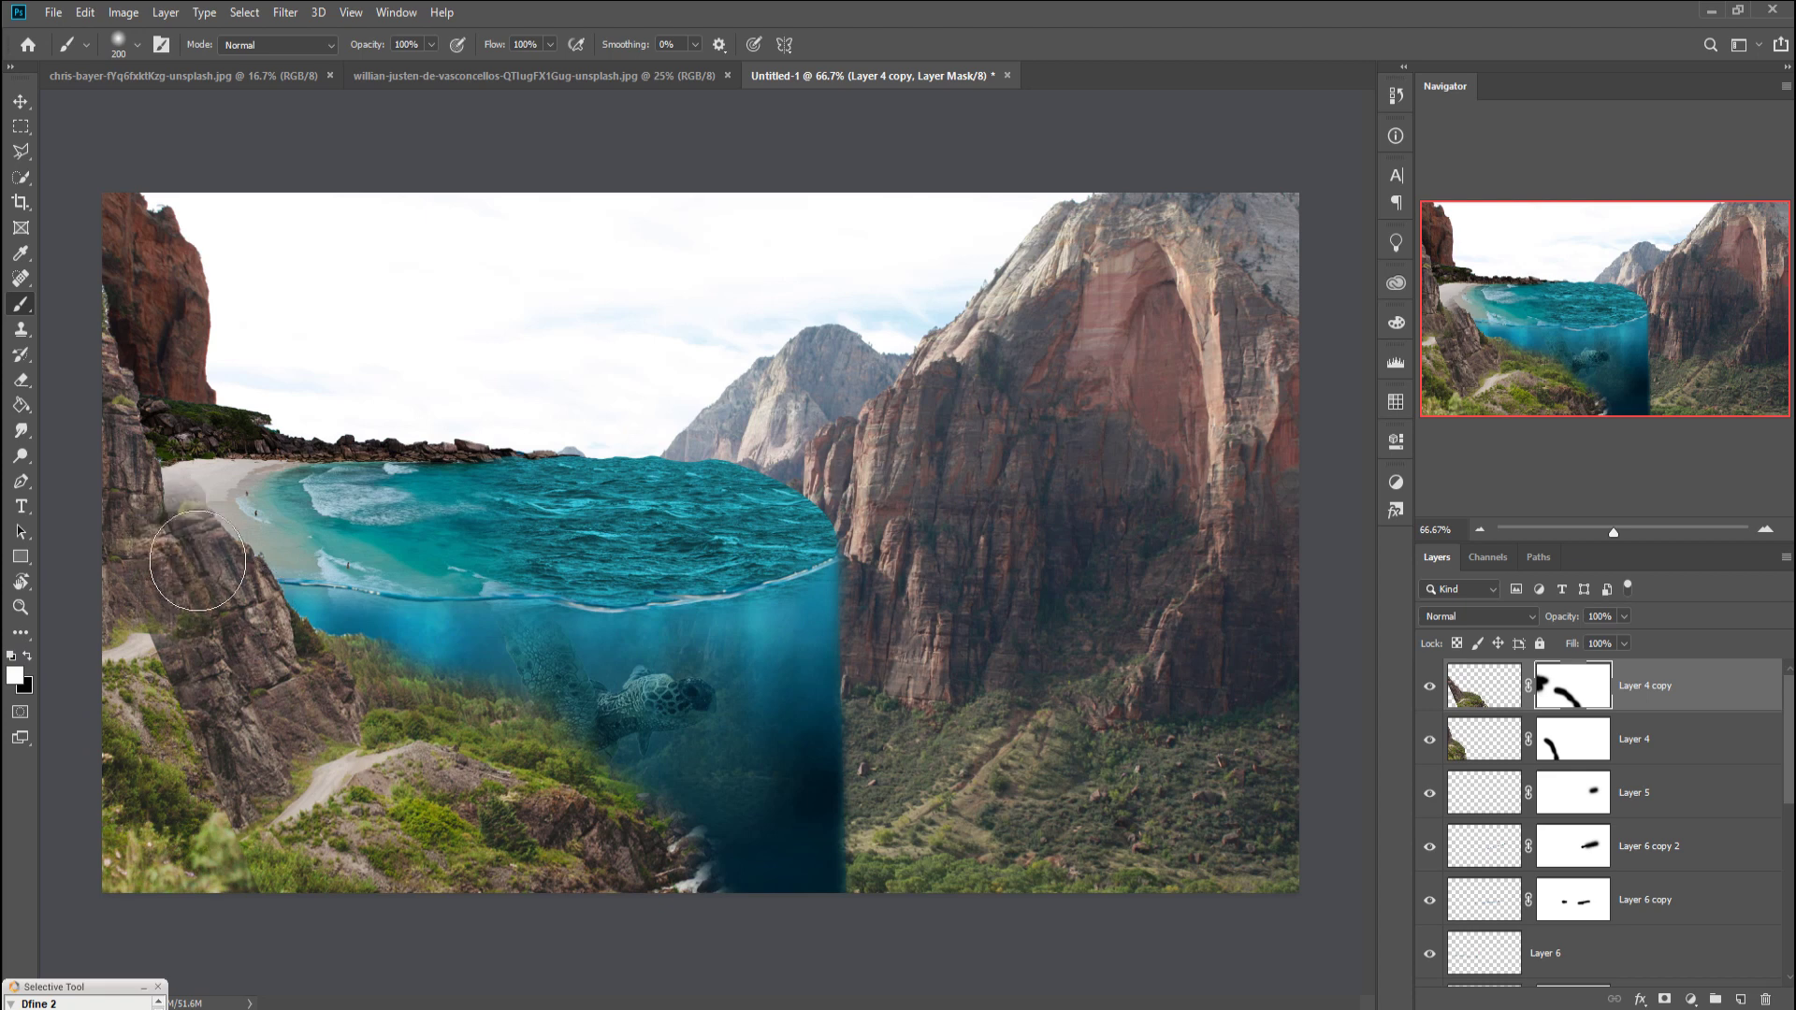
left_click(28, 657)
left_click_drag(159, 692, 281, 879)
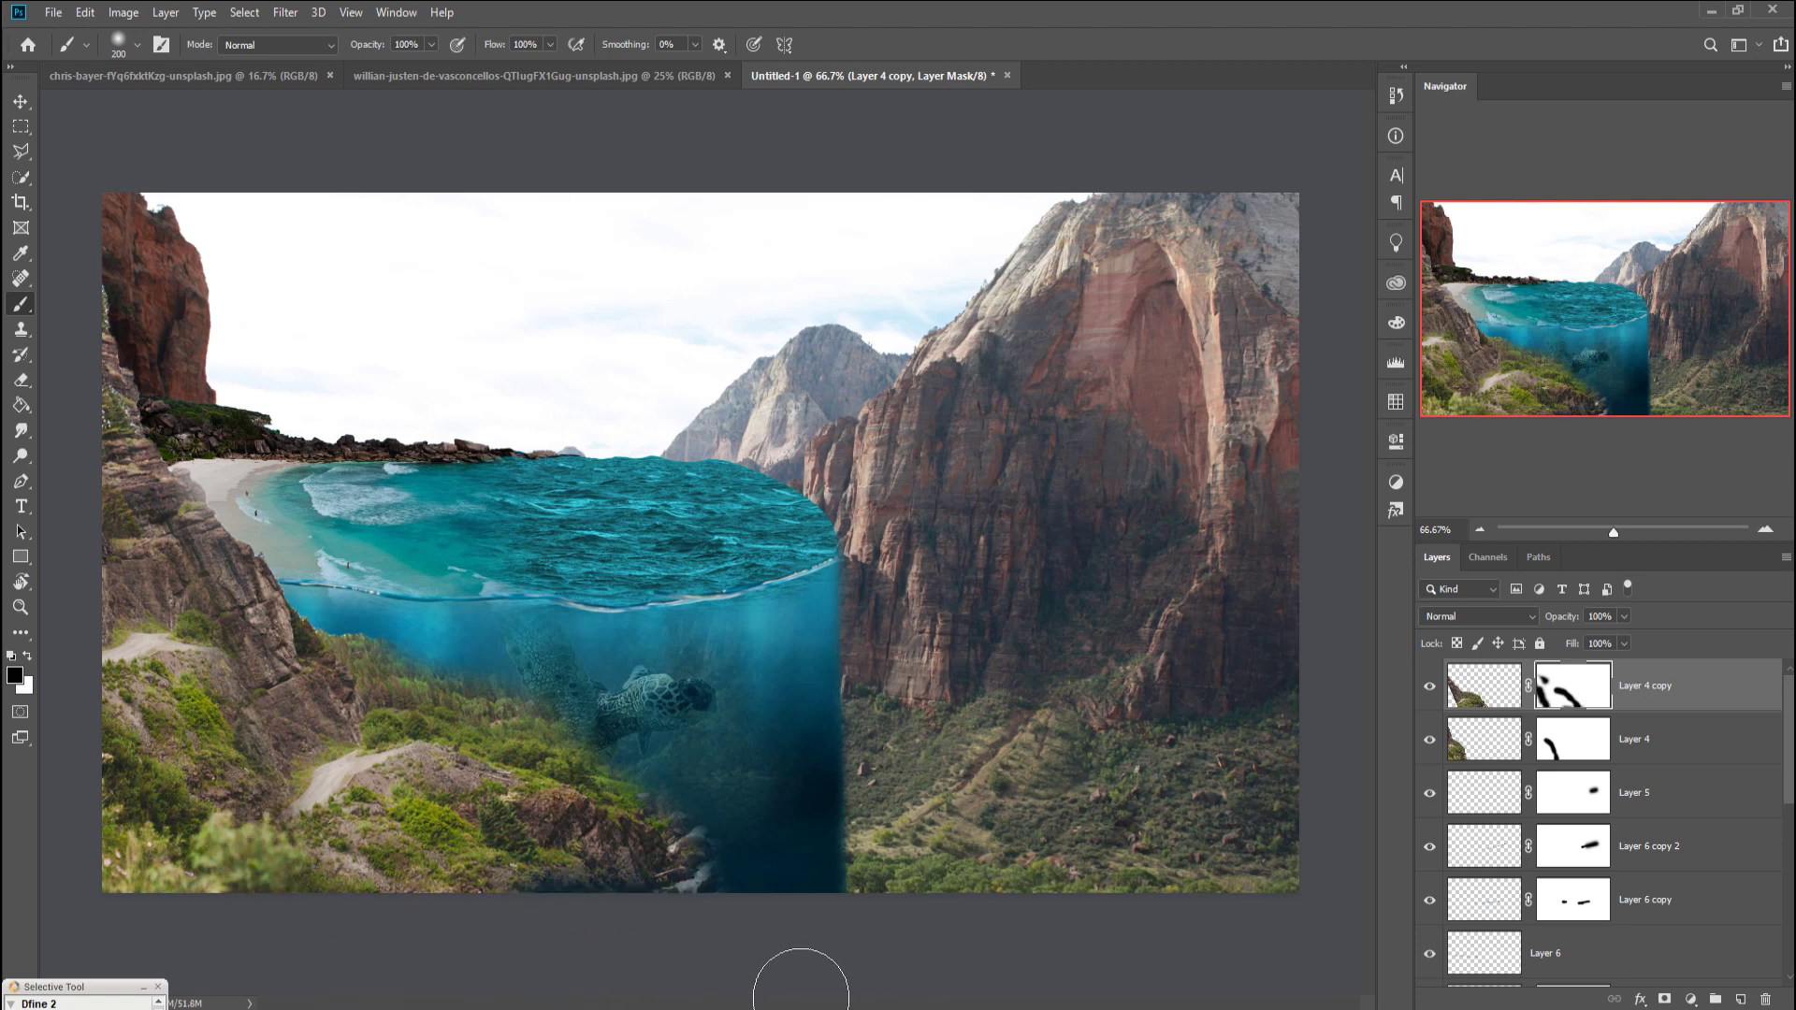
left_click_drag(561, 921, 625, 931)
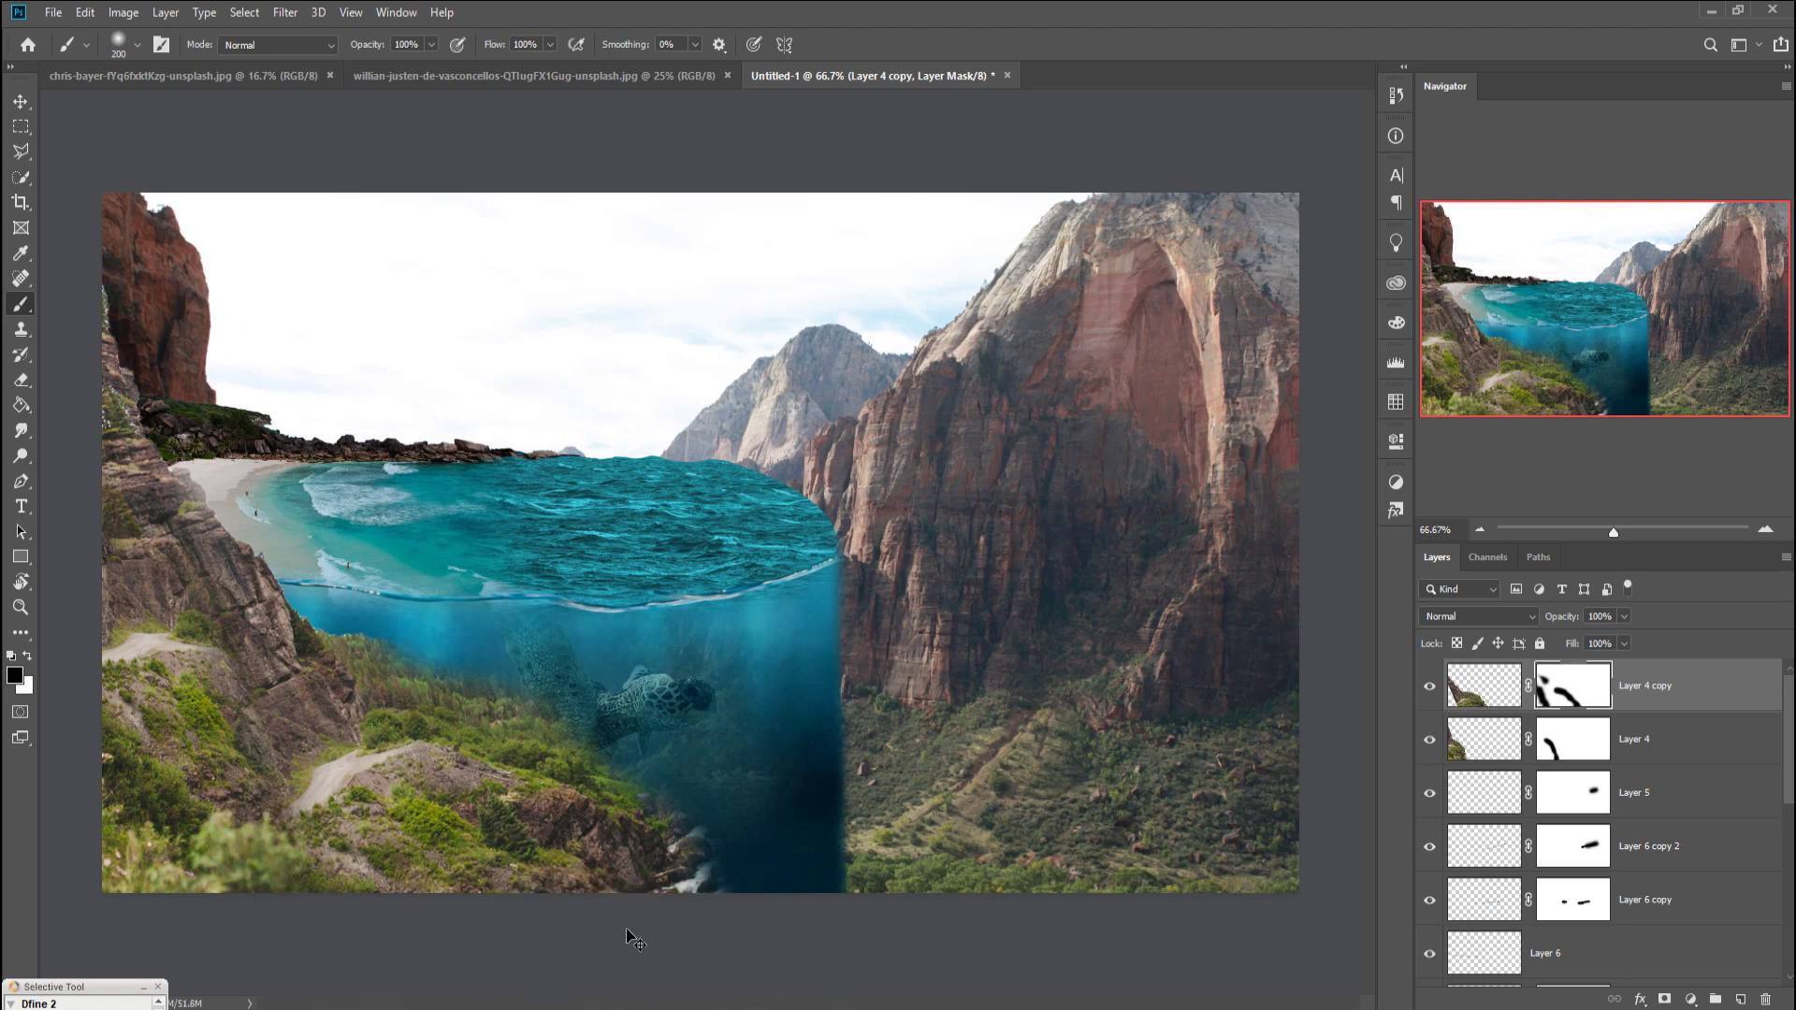
mouse_move(433, 662)
left_mouse_down()
mouse_move(609, 711)
mouse_move(429, 650)
mouse_move(516, 727)
mouse_move(673, 782)
mouse_move(734, 834)
mouse_move(696, 832)
mouse_move(798, 886)
mouse_move(661, 841)
mouse_move(439, 715)
mouse_move(520, 741)
mouse_move(490, 767)
mouse_move(401, 670)
mouse_move(453, 733)
mouse_move(783, 901)
left_mouse_up()
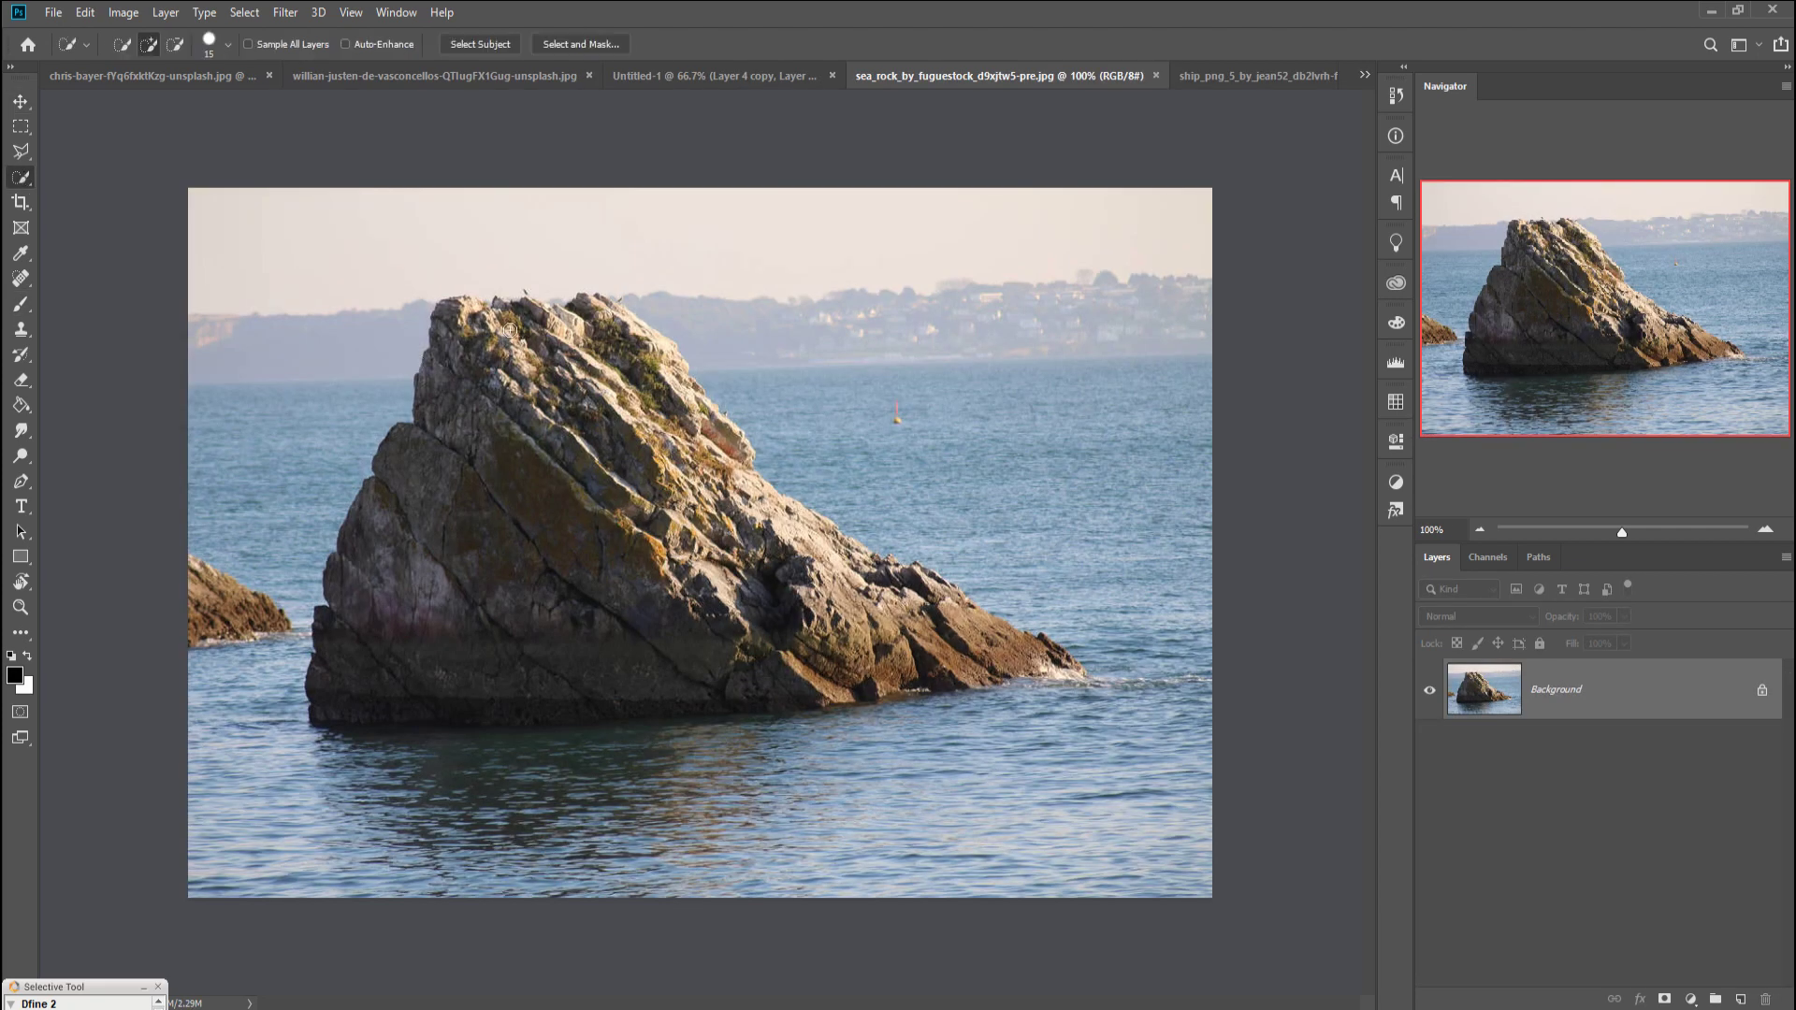
left_click_drag(509, 330, 852, 603)
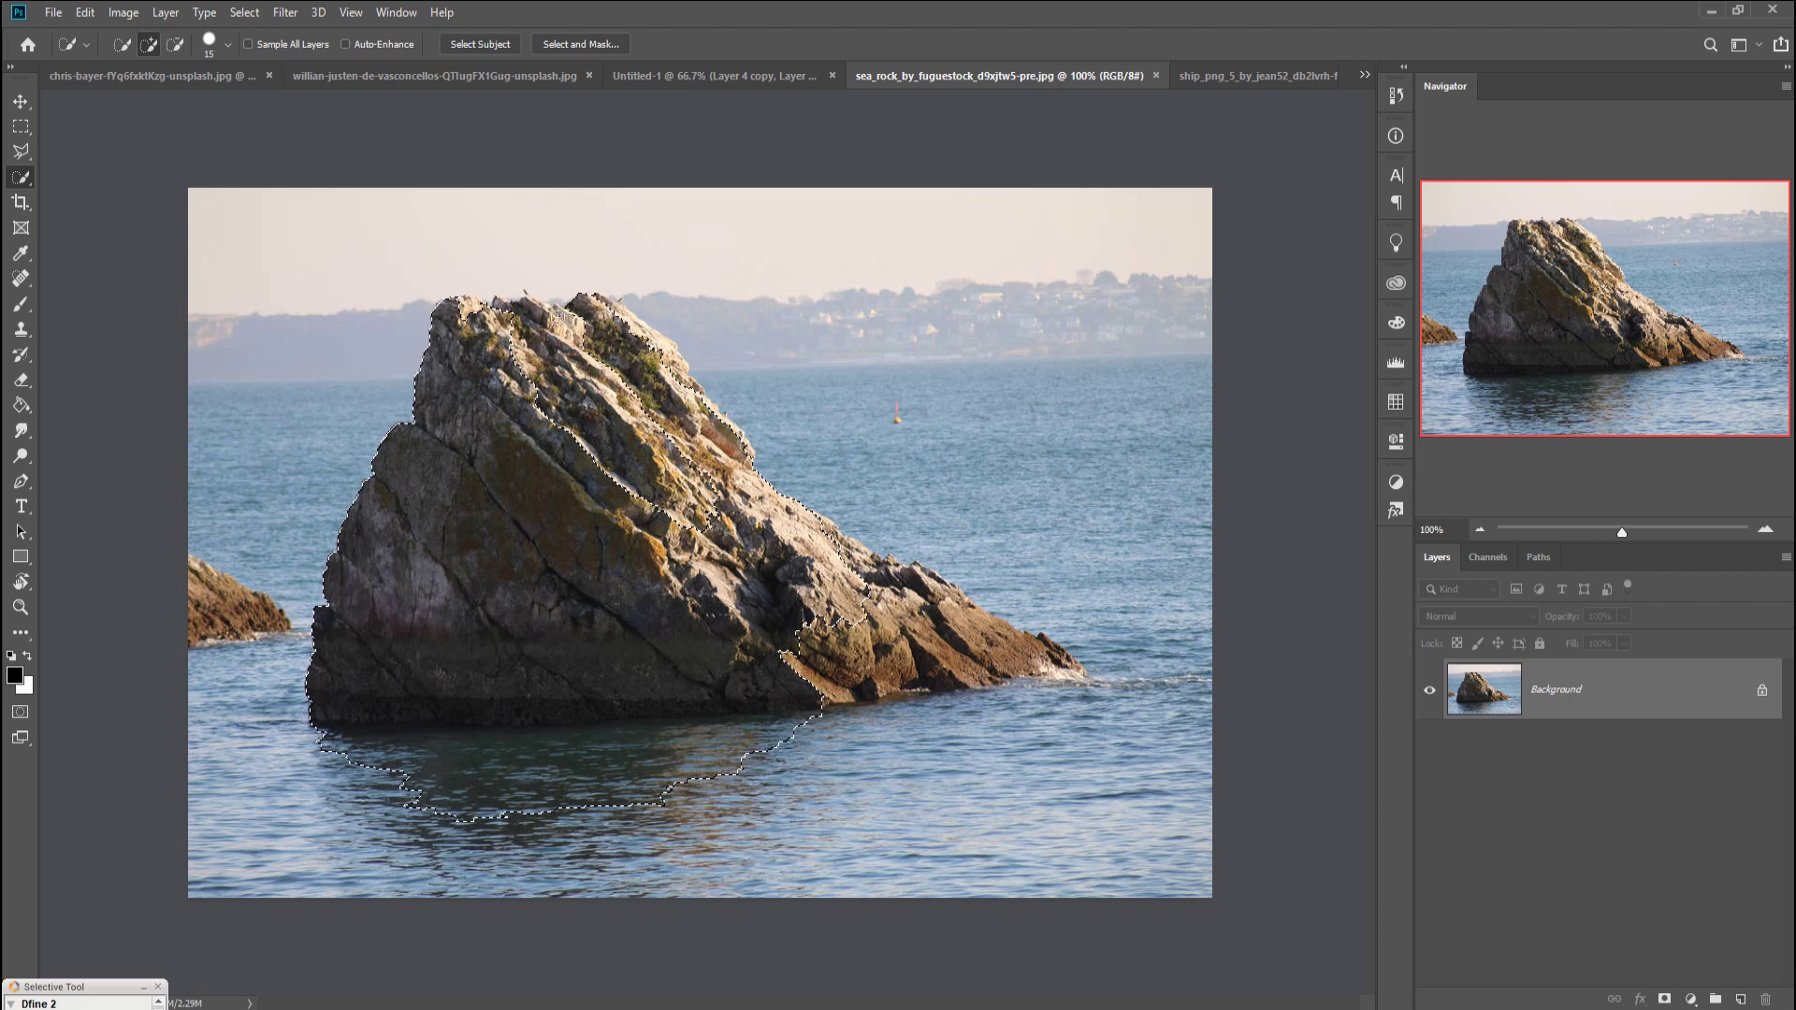
Step: Add the rock's right side to the selection and trim the lower right to the waterline
left_click_drag(515, 317, 774, 583)
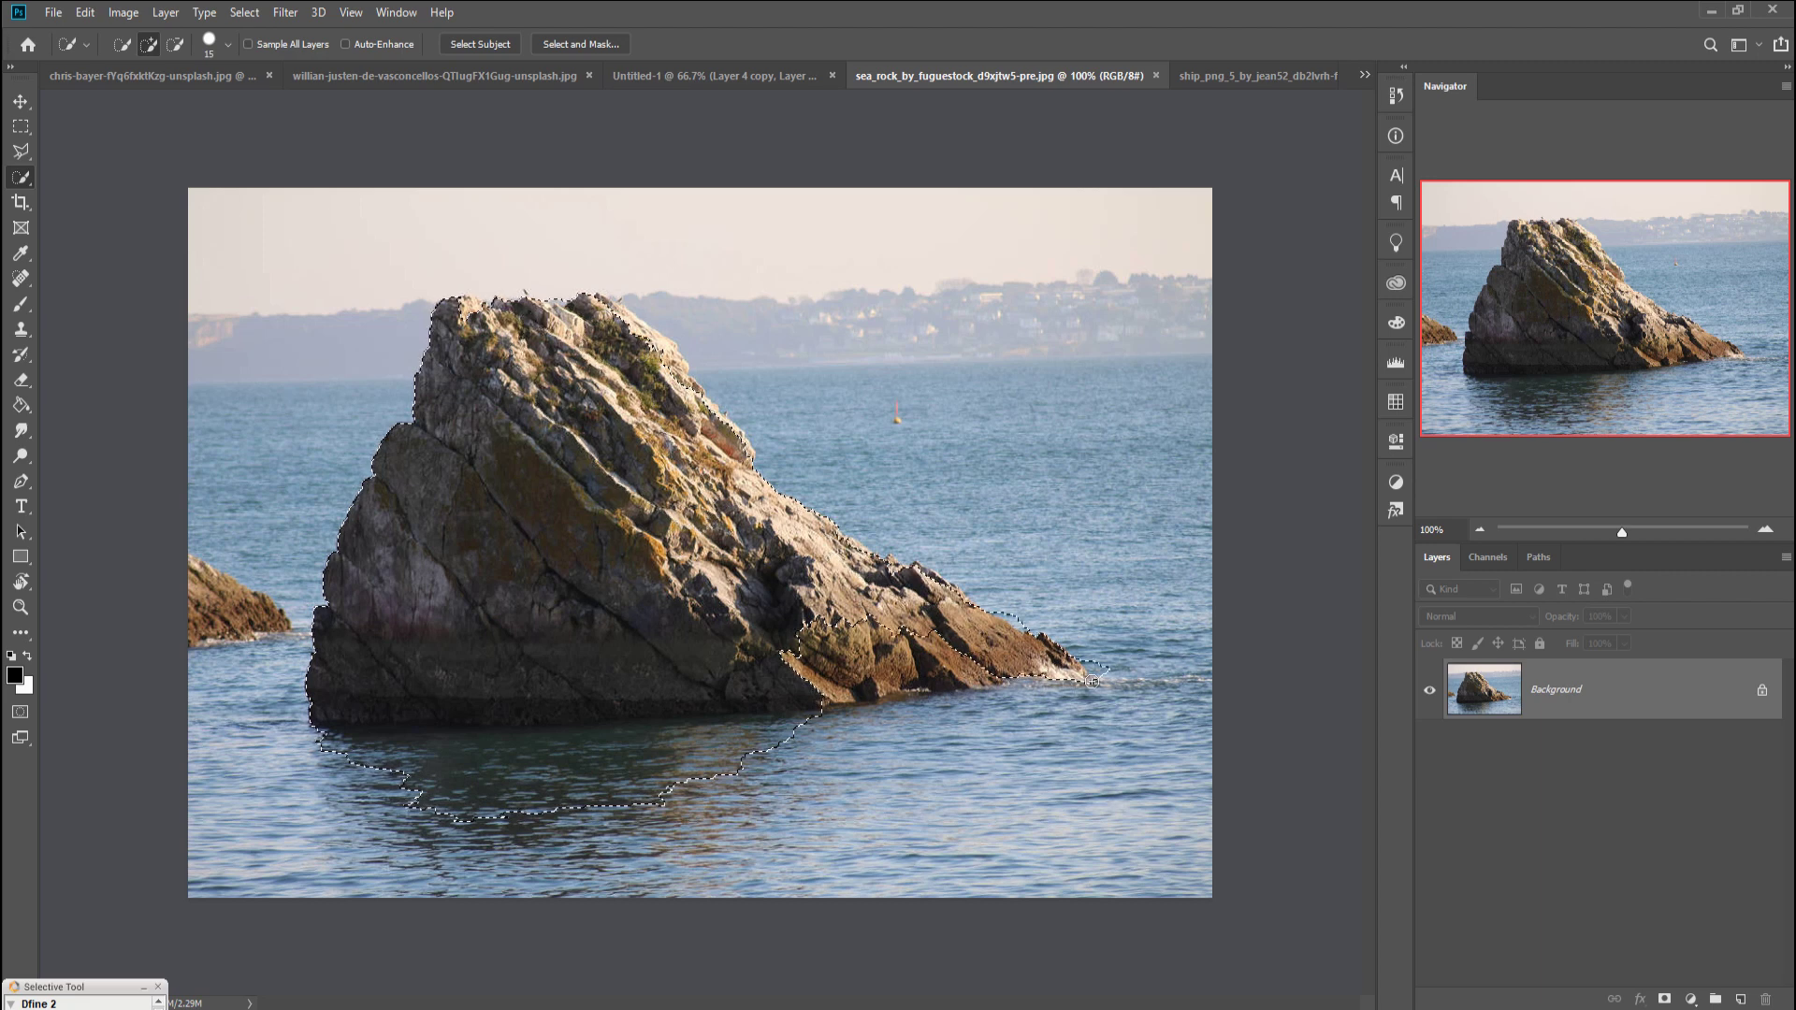
left_click(890, 684)
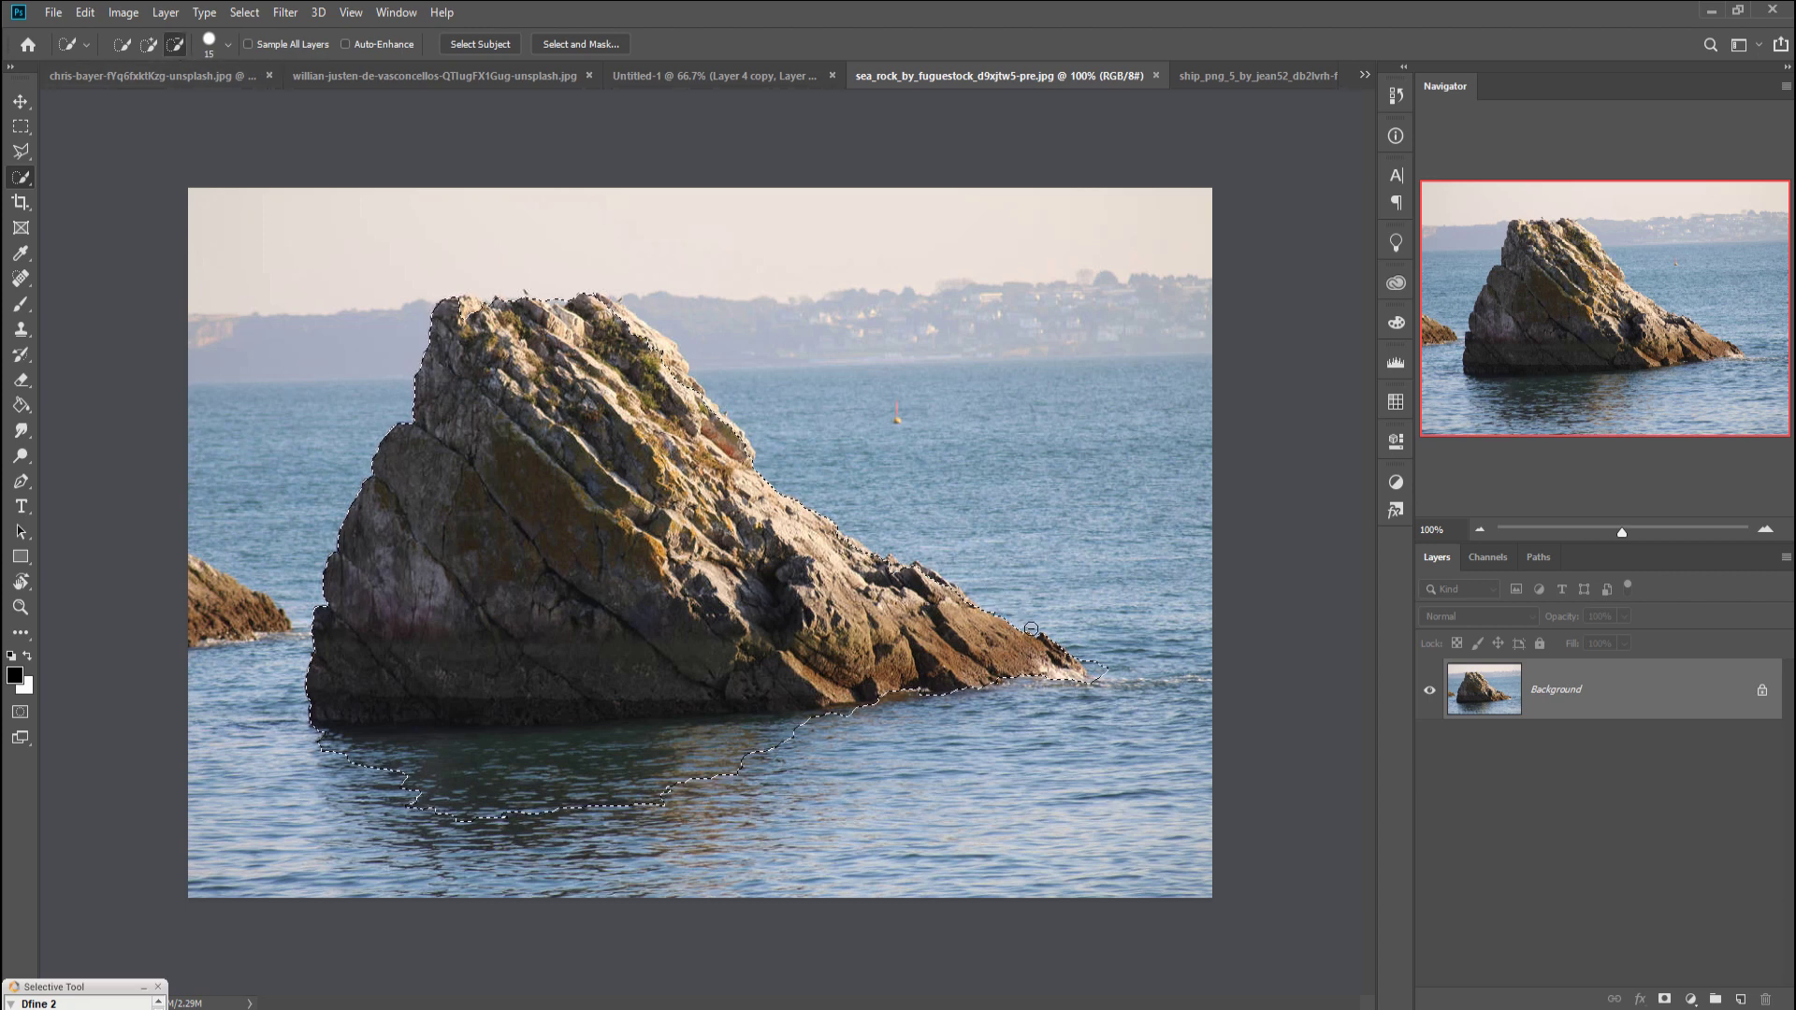
left_click(148, 44)
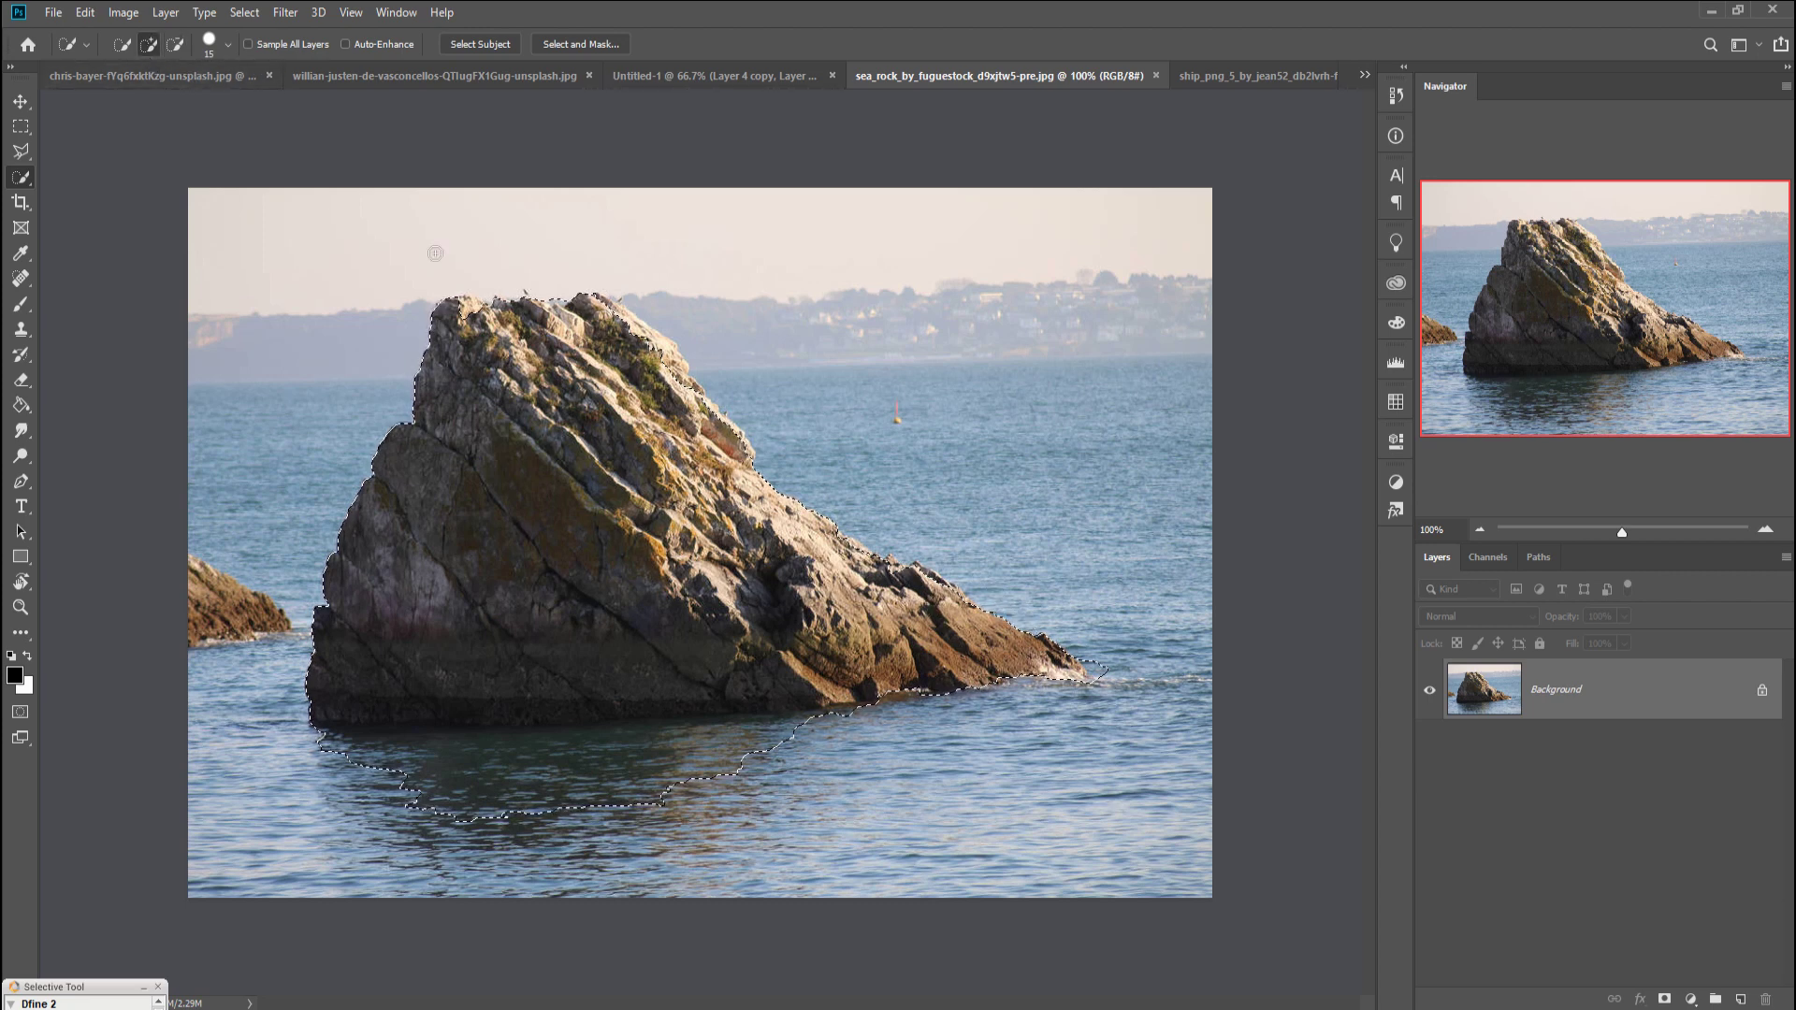
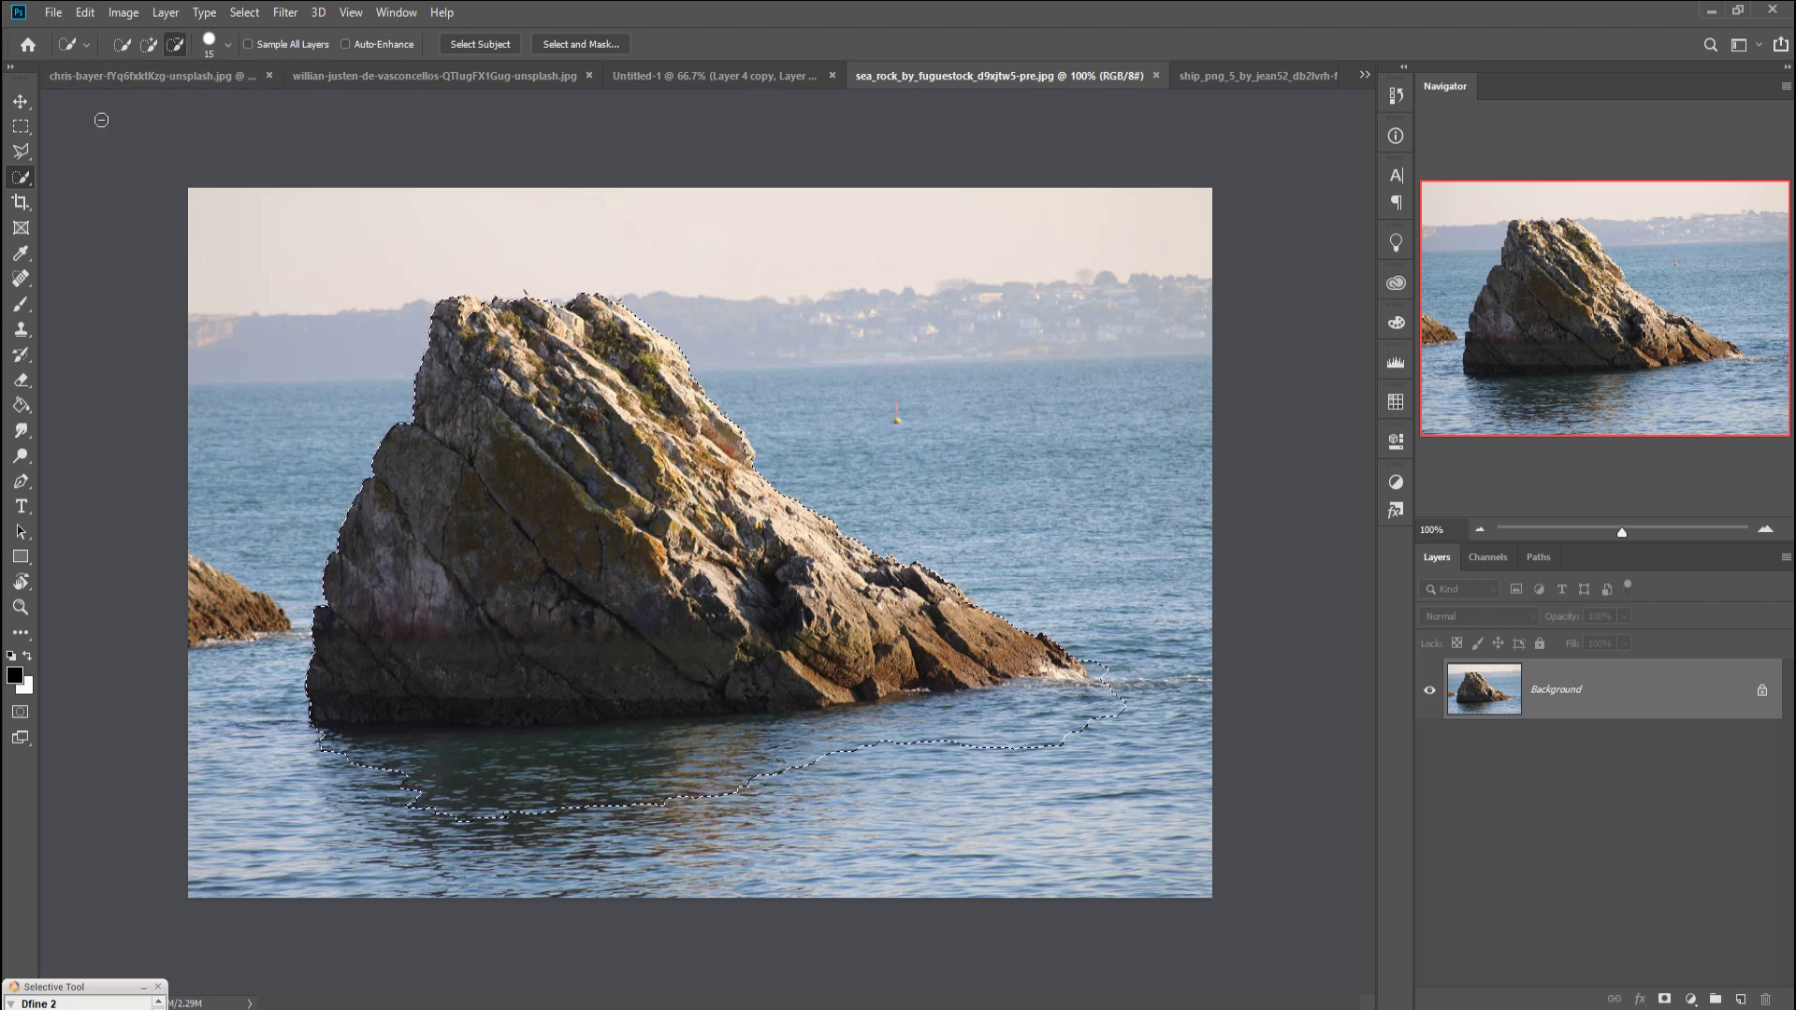
Step: Copy the lassoed rock into Untitled-1 as a new layer and close the rock source image
key("v")
left_click_drag(877, 75, 917, 130)
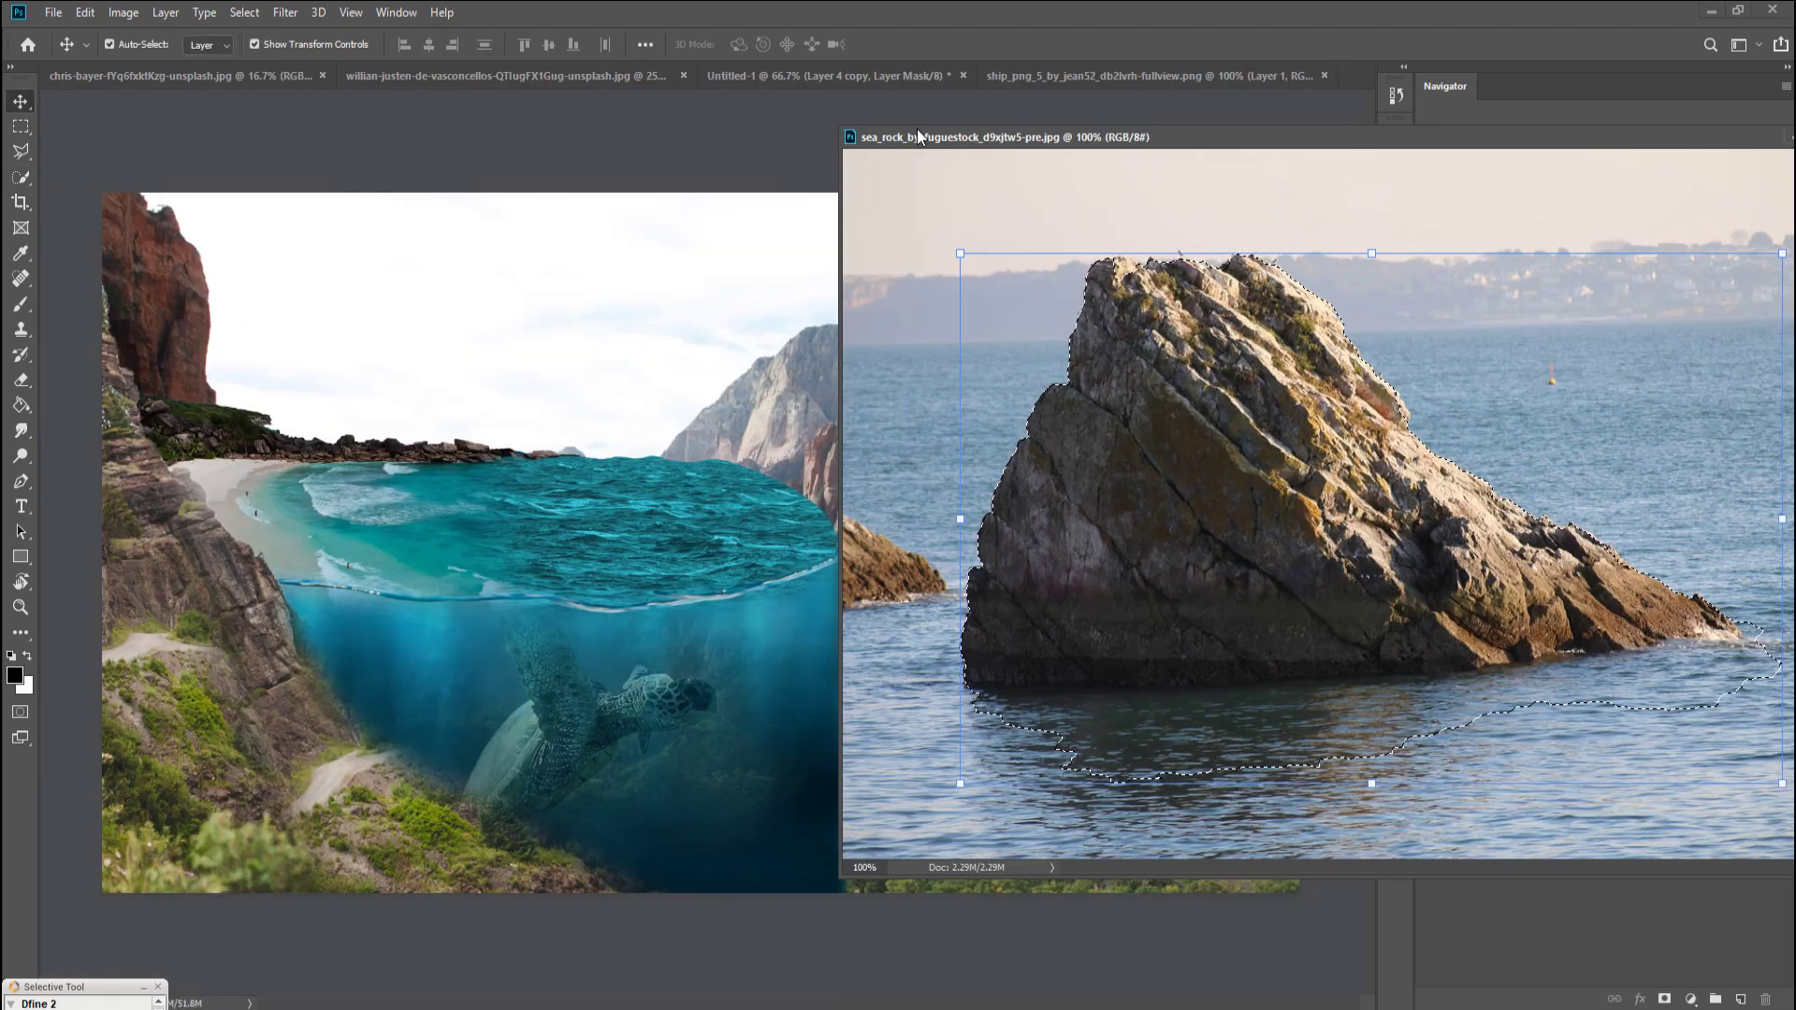
left_click_drag(1234, 456, 640, 426)
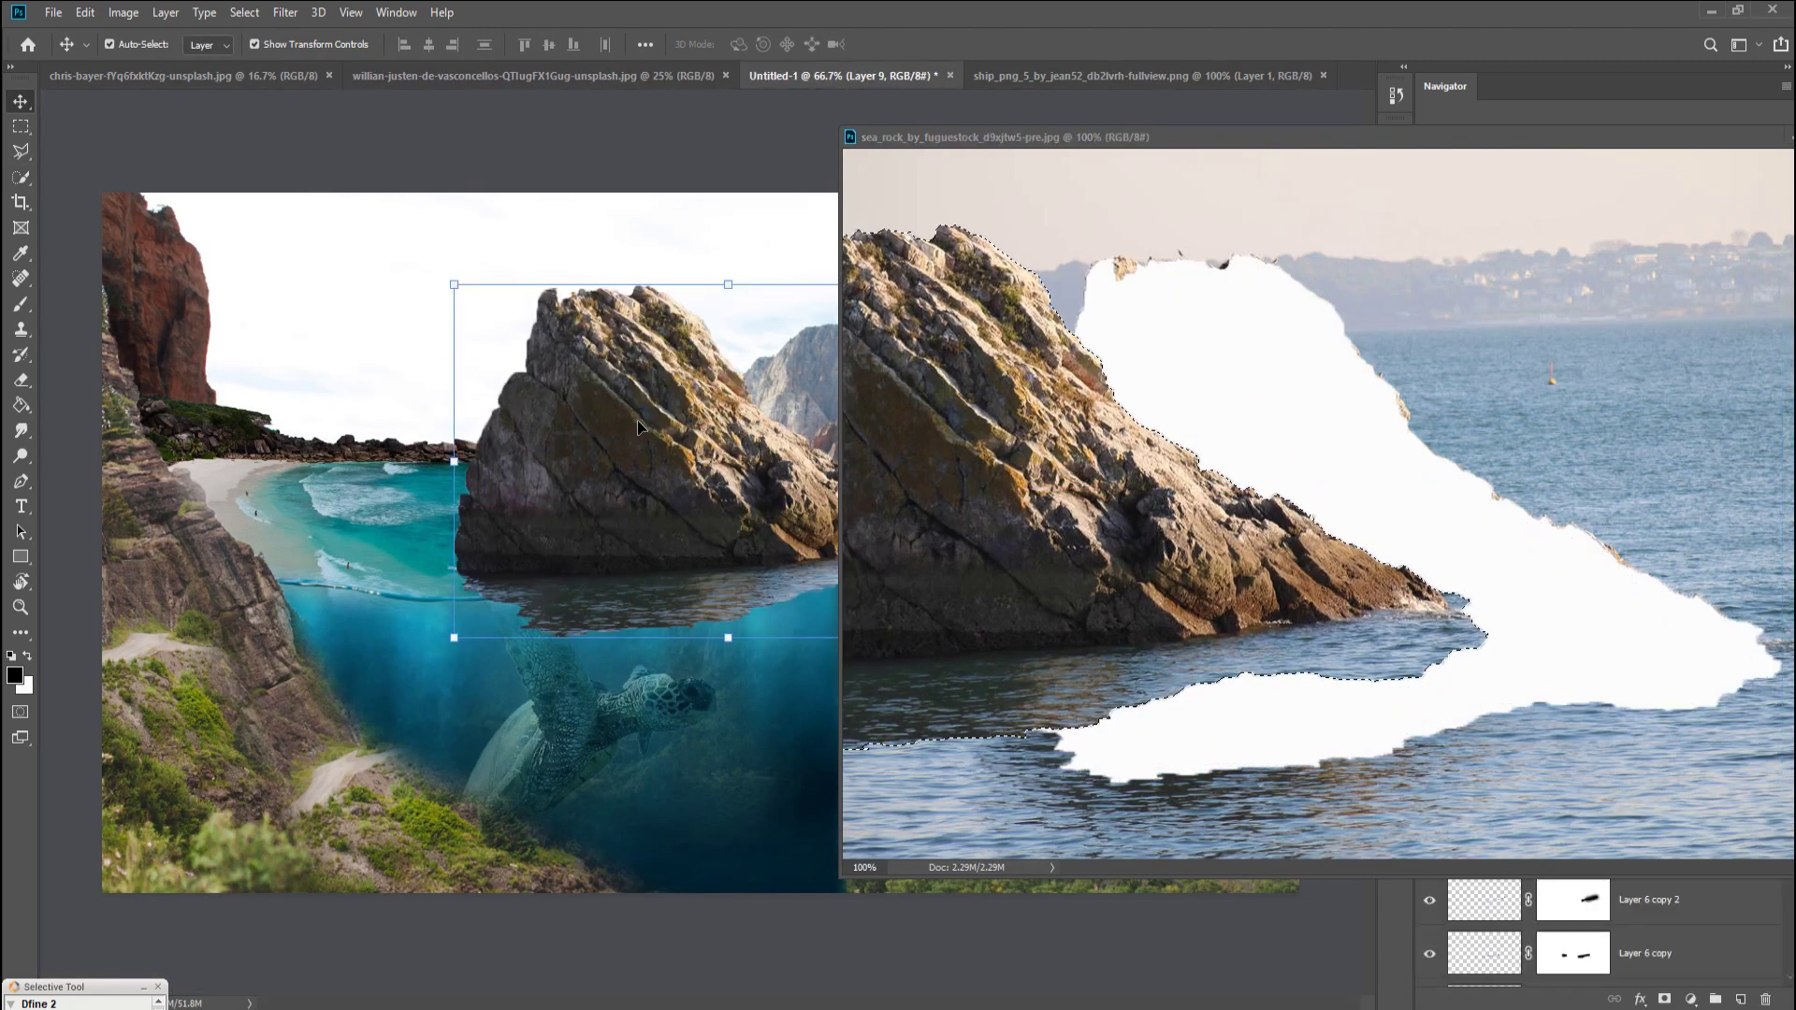
key("ctrl+w")
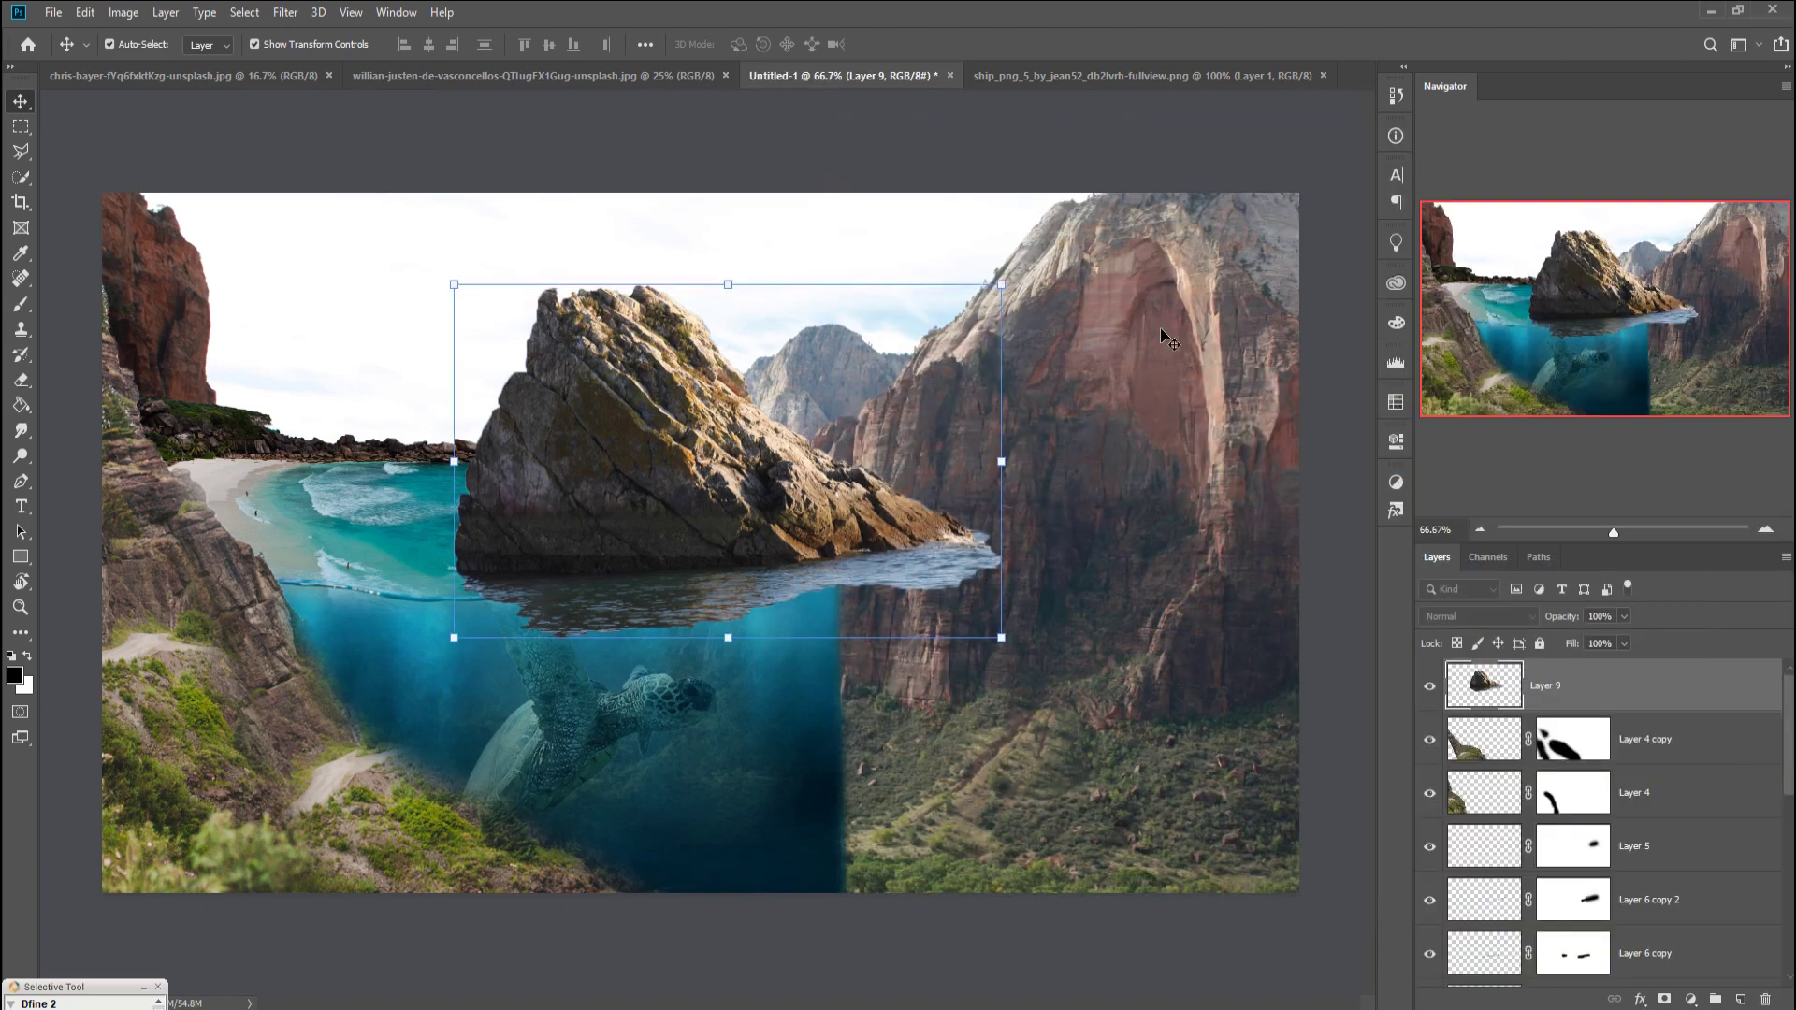
Step: Scale the rock to about 29% and set it on the water near the horizon
left_click_drag(1005, 297, 726, 477)
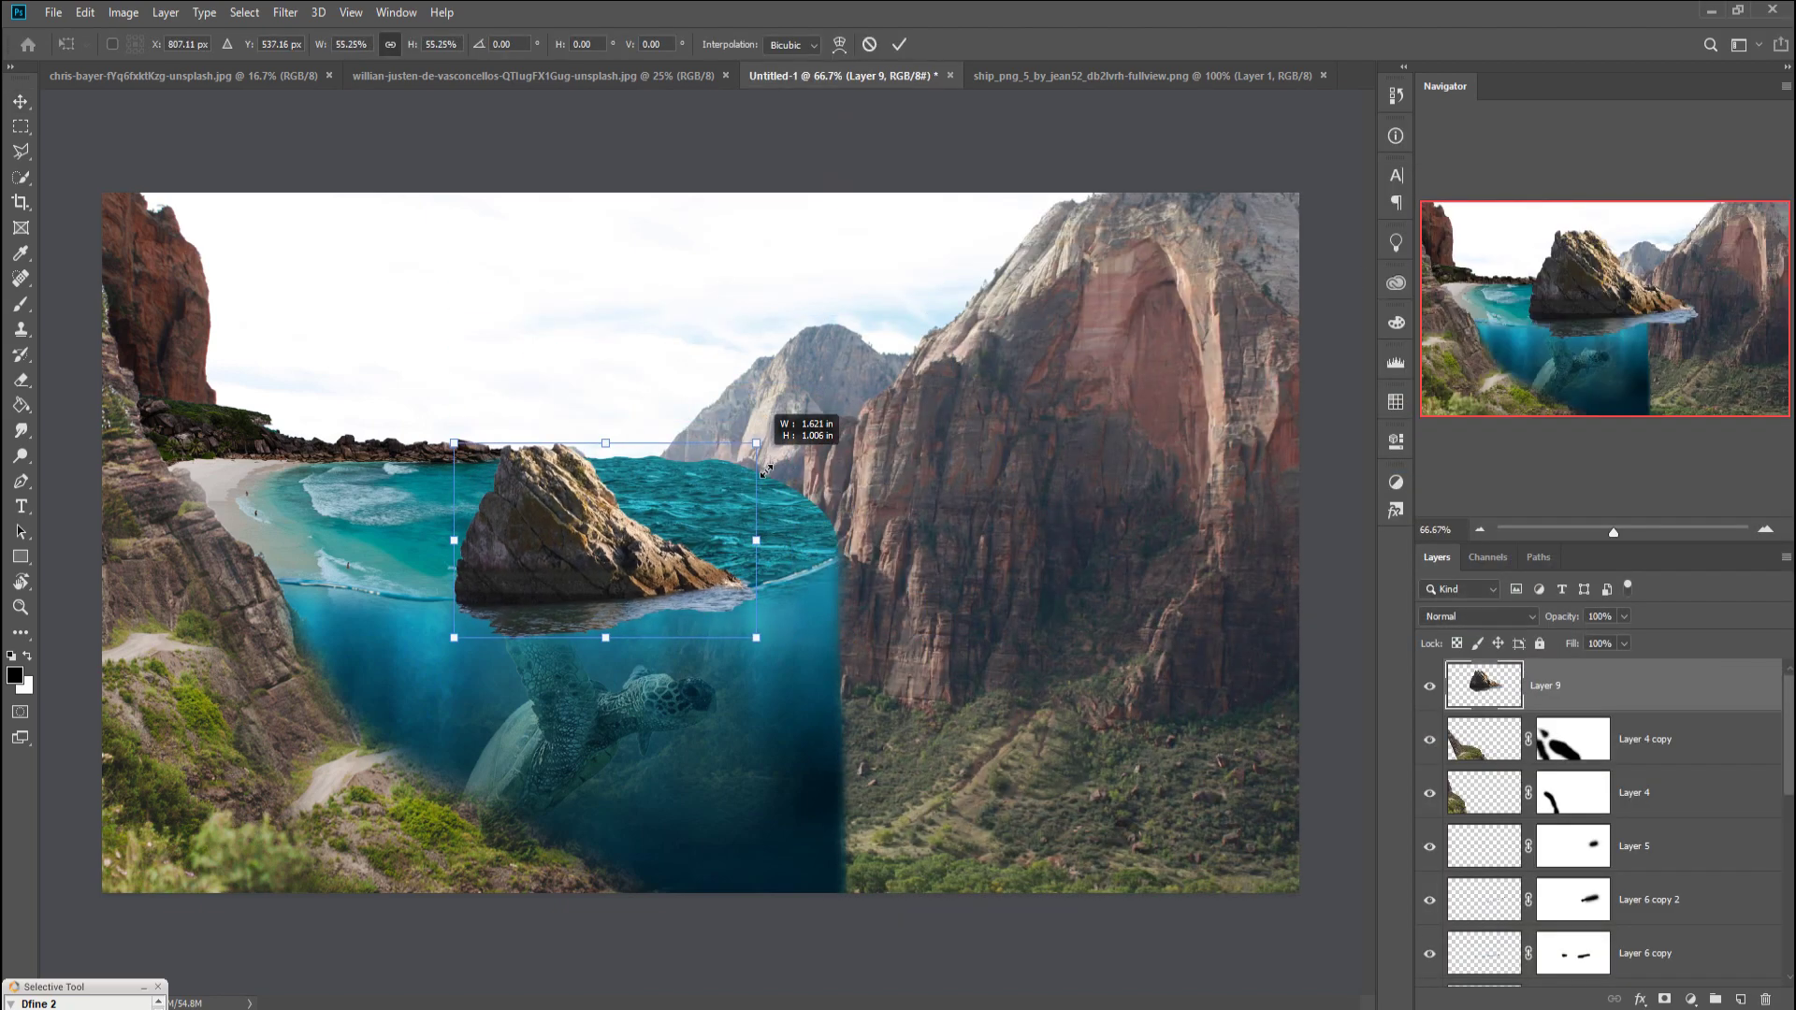
left_click_drag(559, 538, 656, 460)
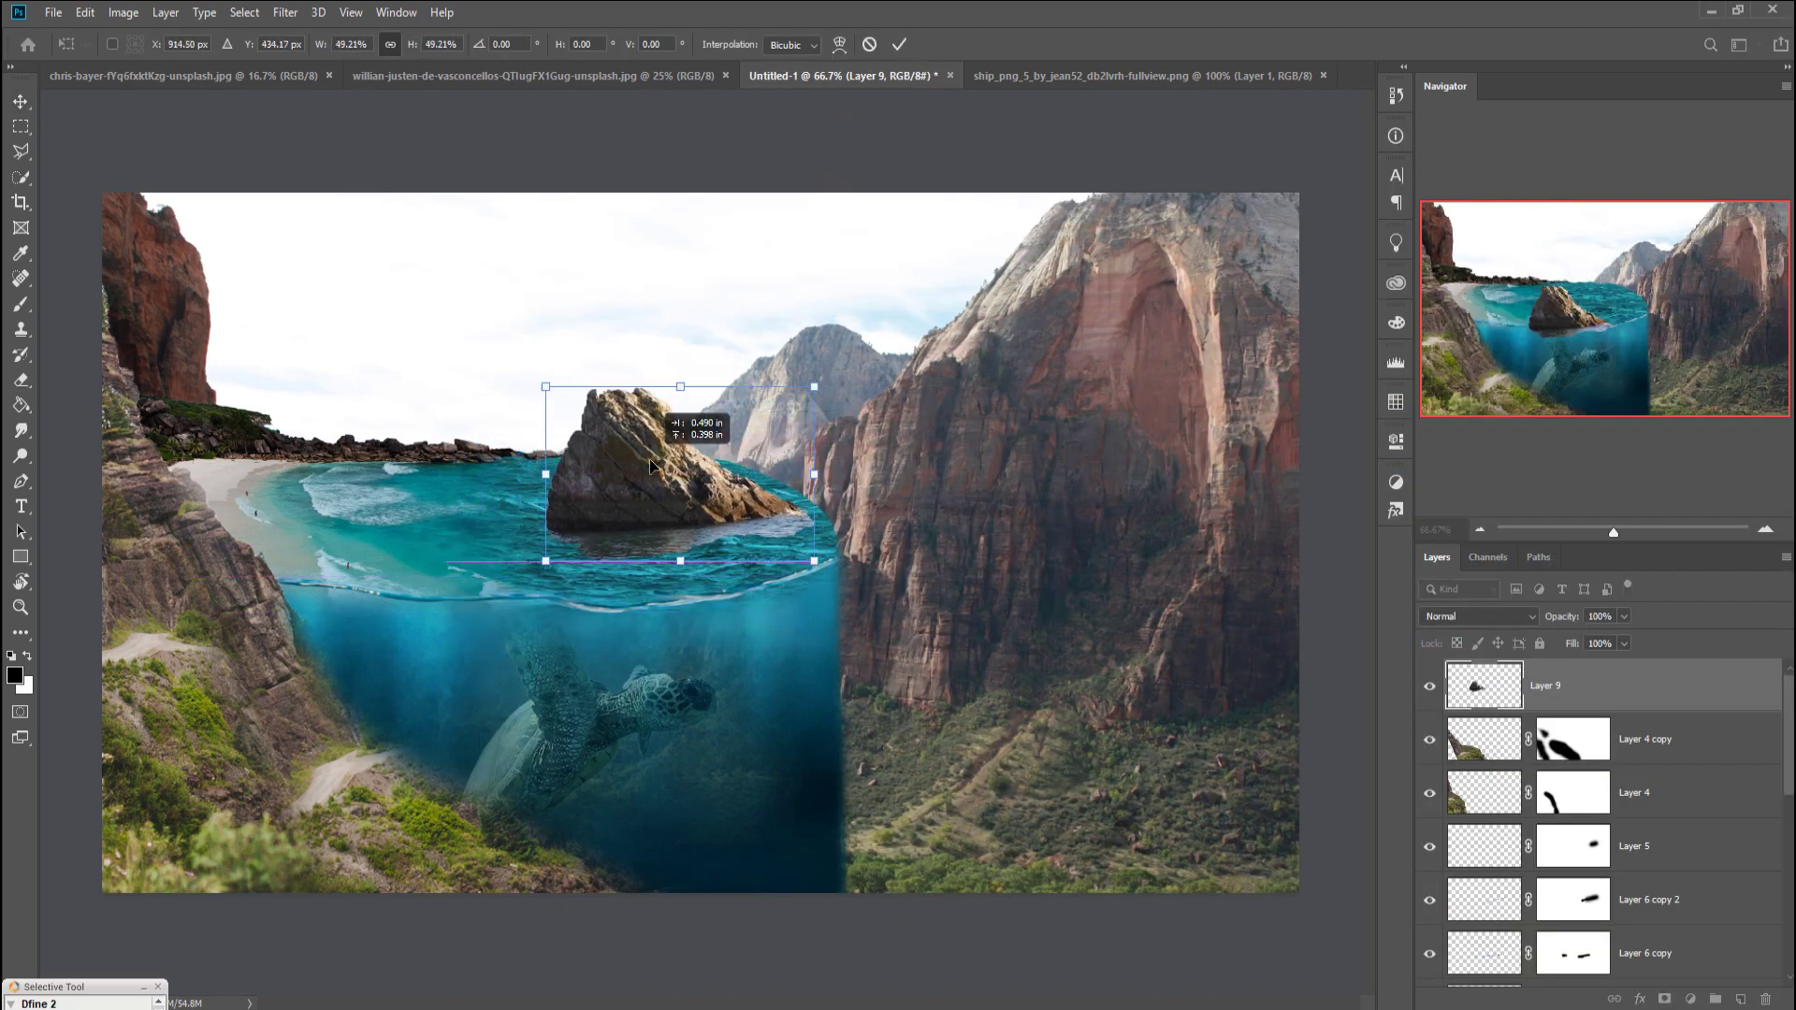
left_click_drag(812, 395, 690, 490)
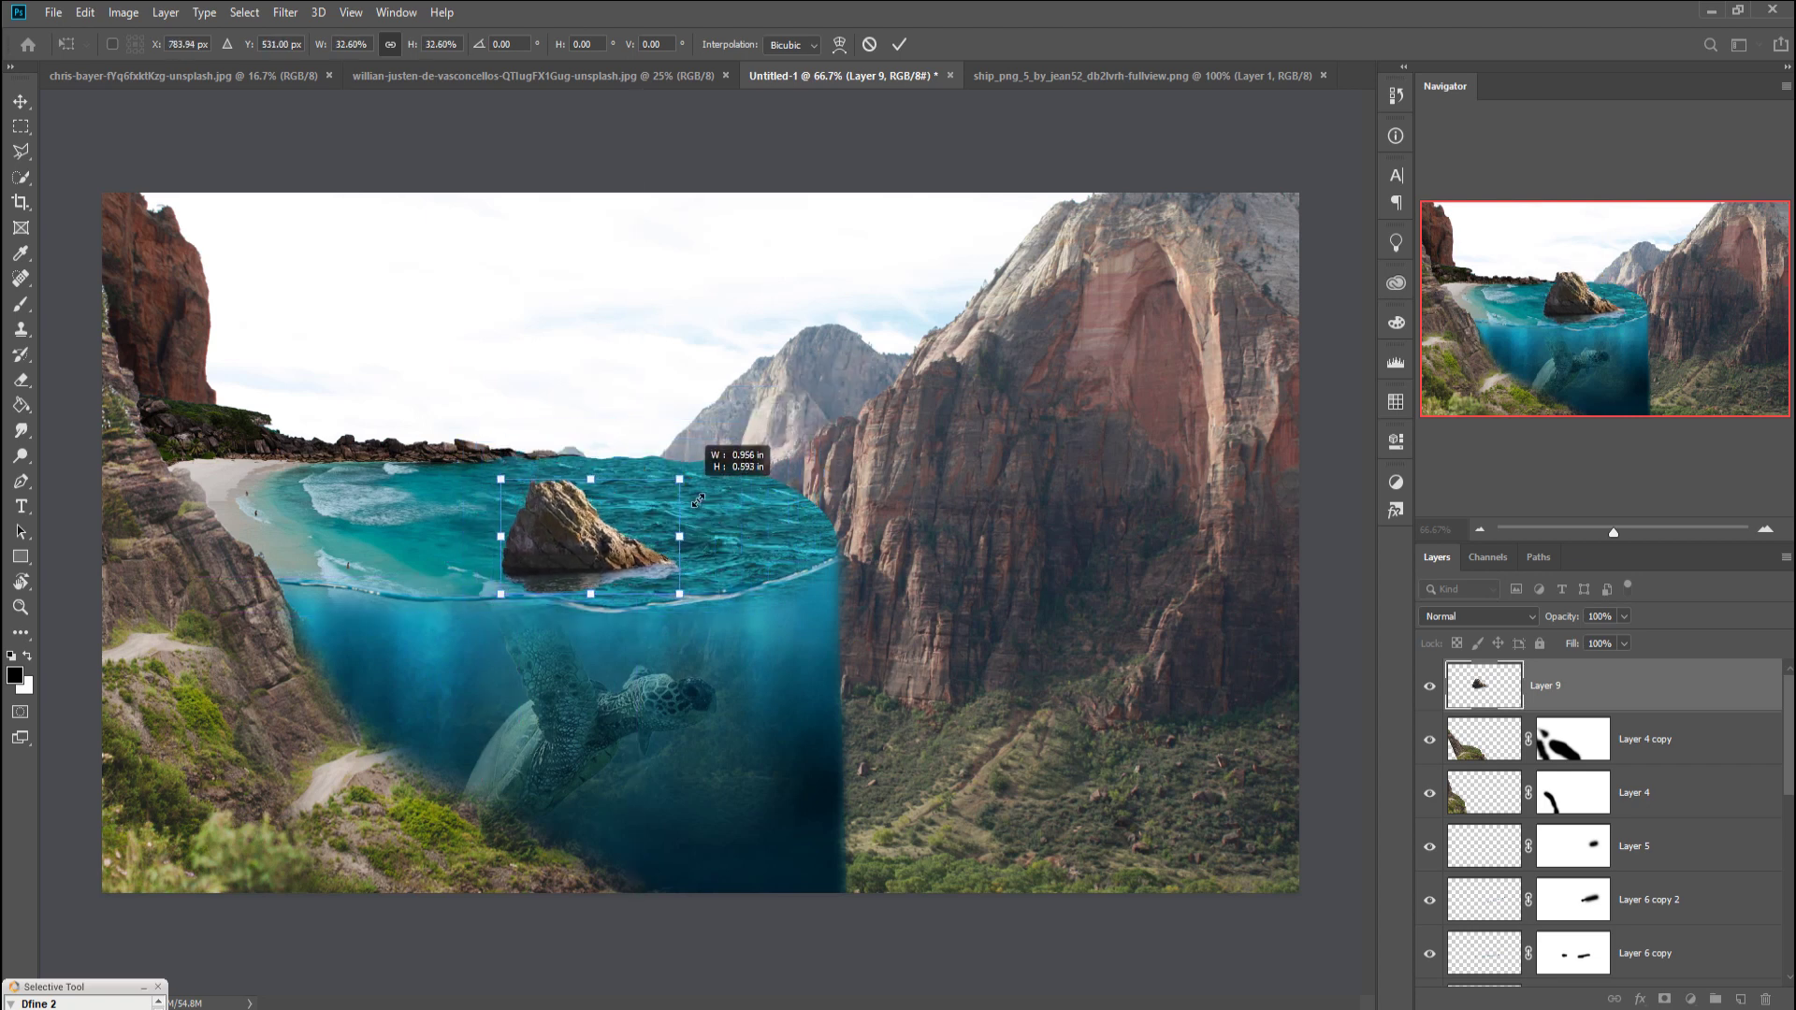
left_click_drag(587, 545, 688, 483)
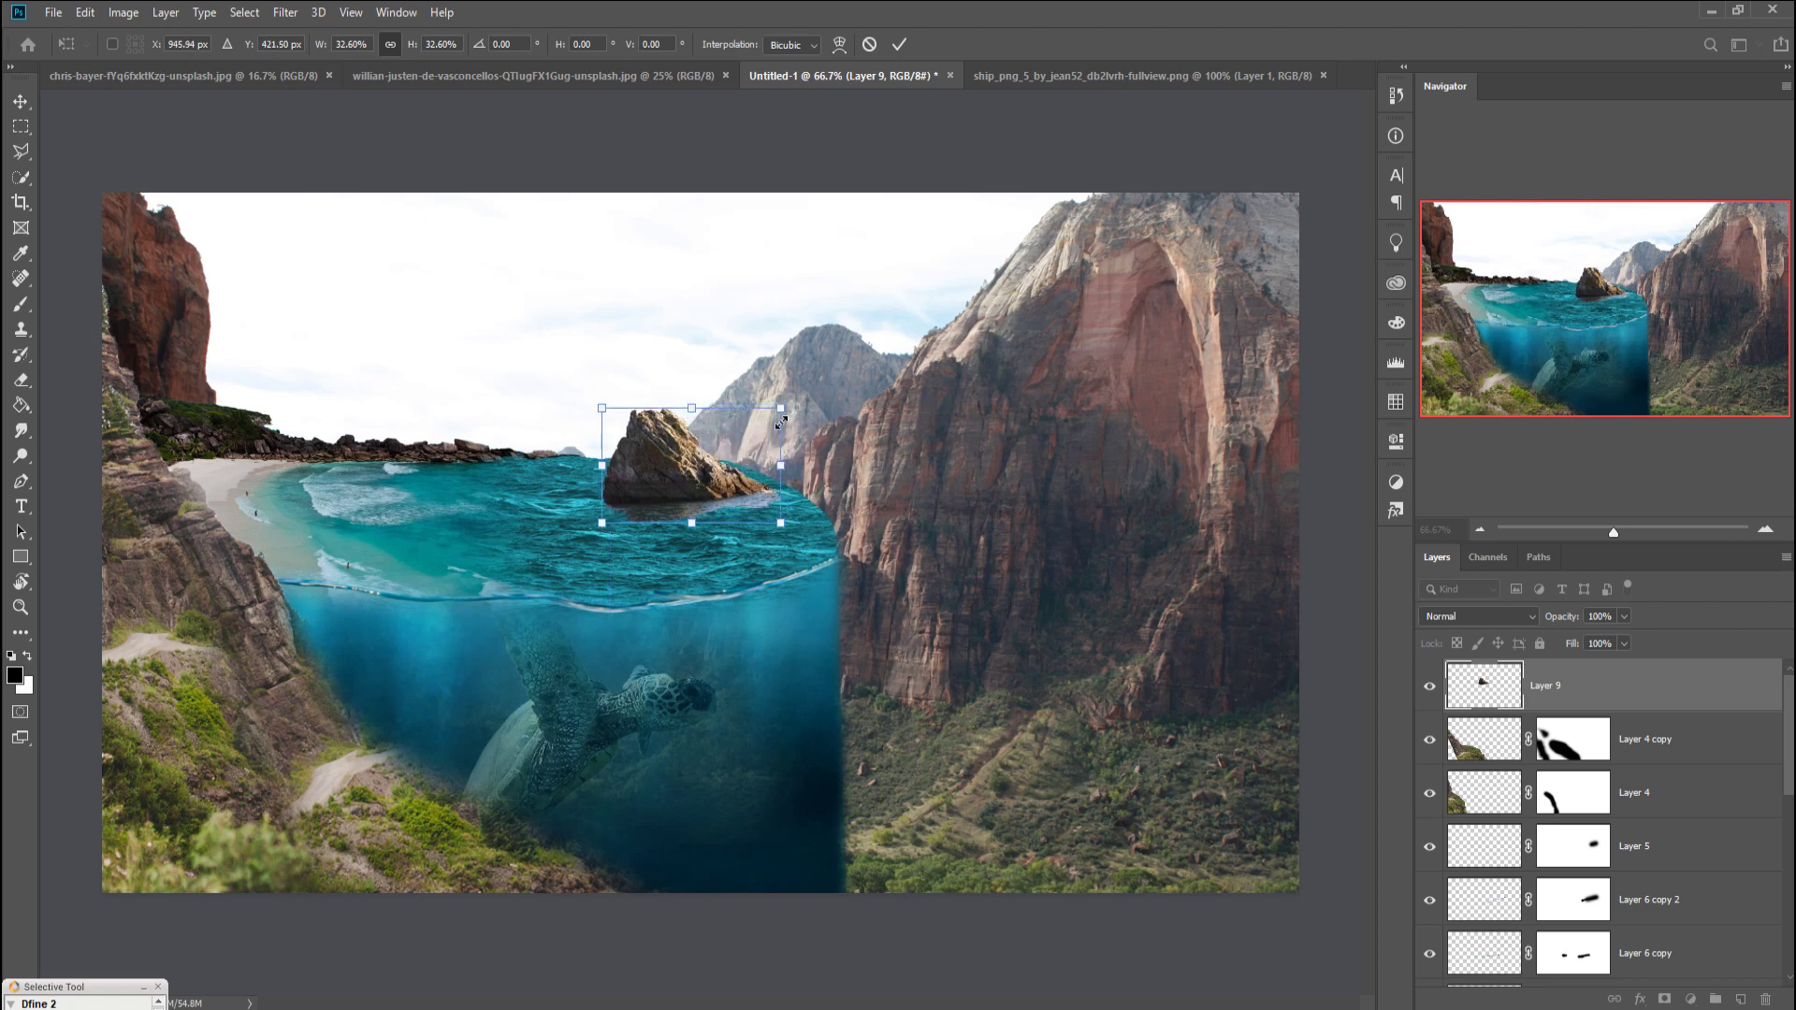
left_click_drag(784, 420, 763, 430)
left_click_drag(694, 478, 713, 473)
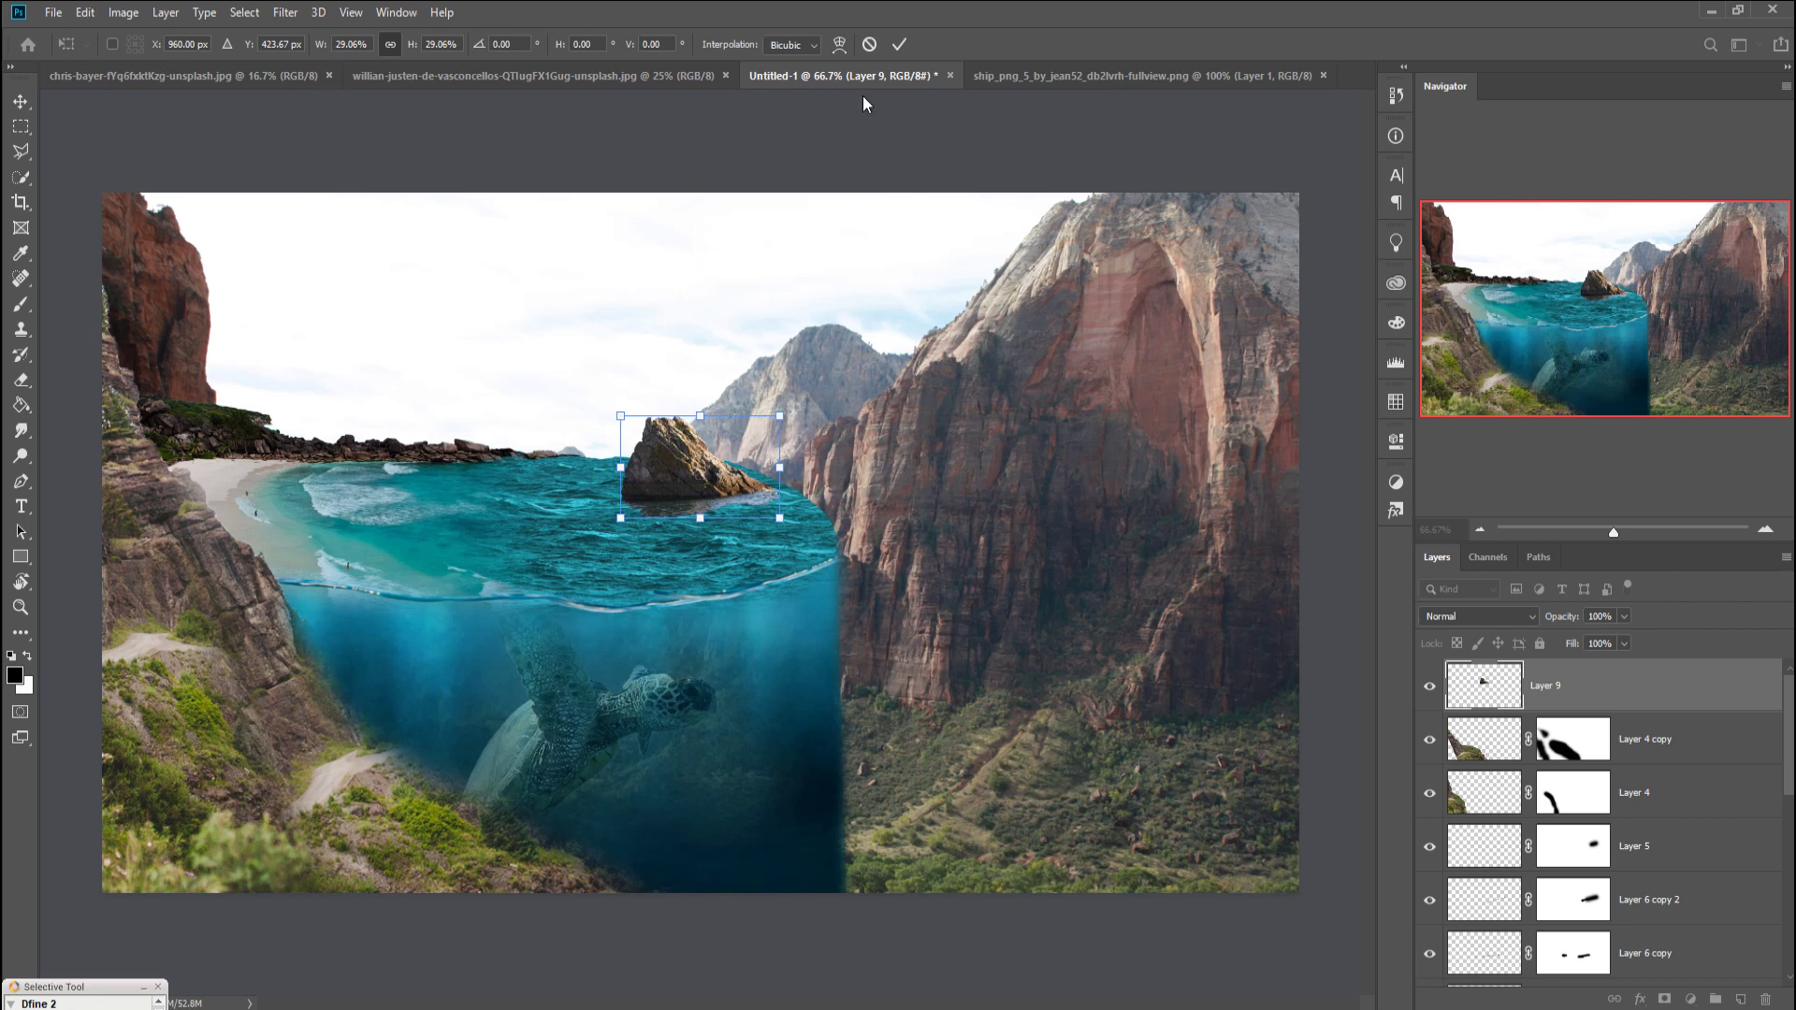
left_click(899, 44)
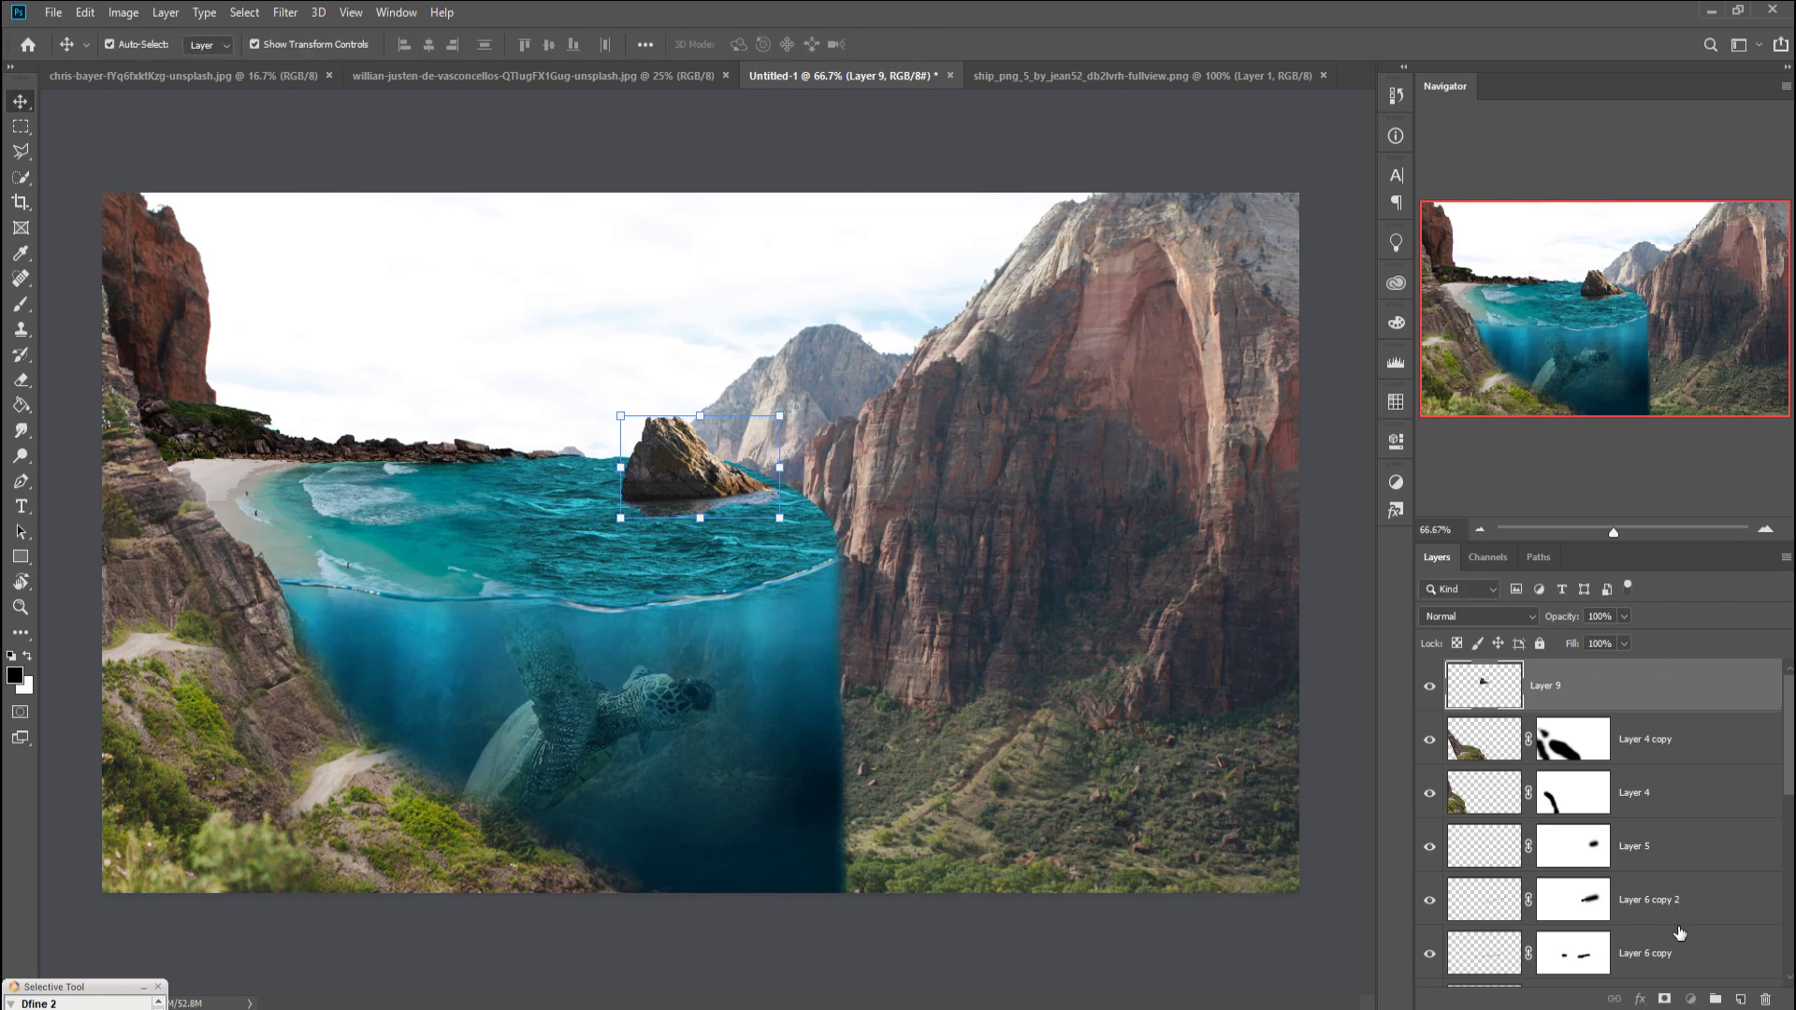
Step: Mask Layer 9 and paint black at 35% brush opacity to blend the rock's base into the water
left_click(1665, 999)
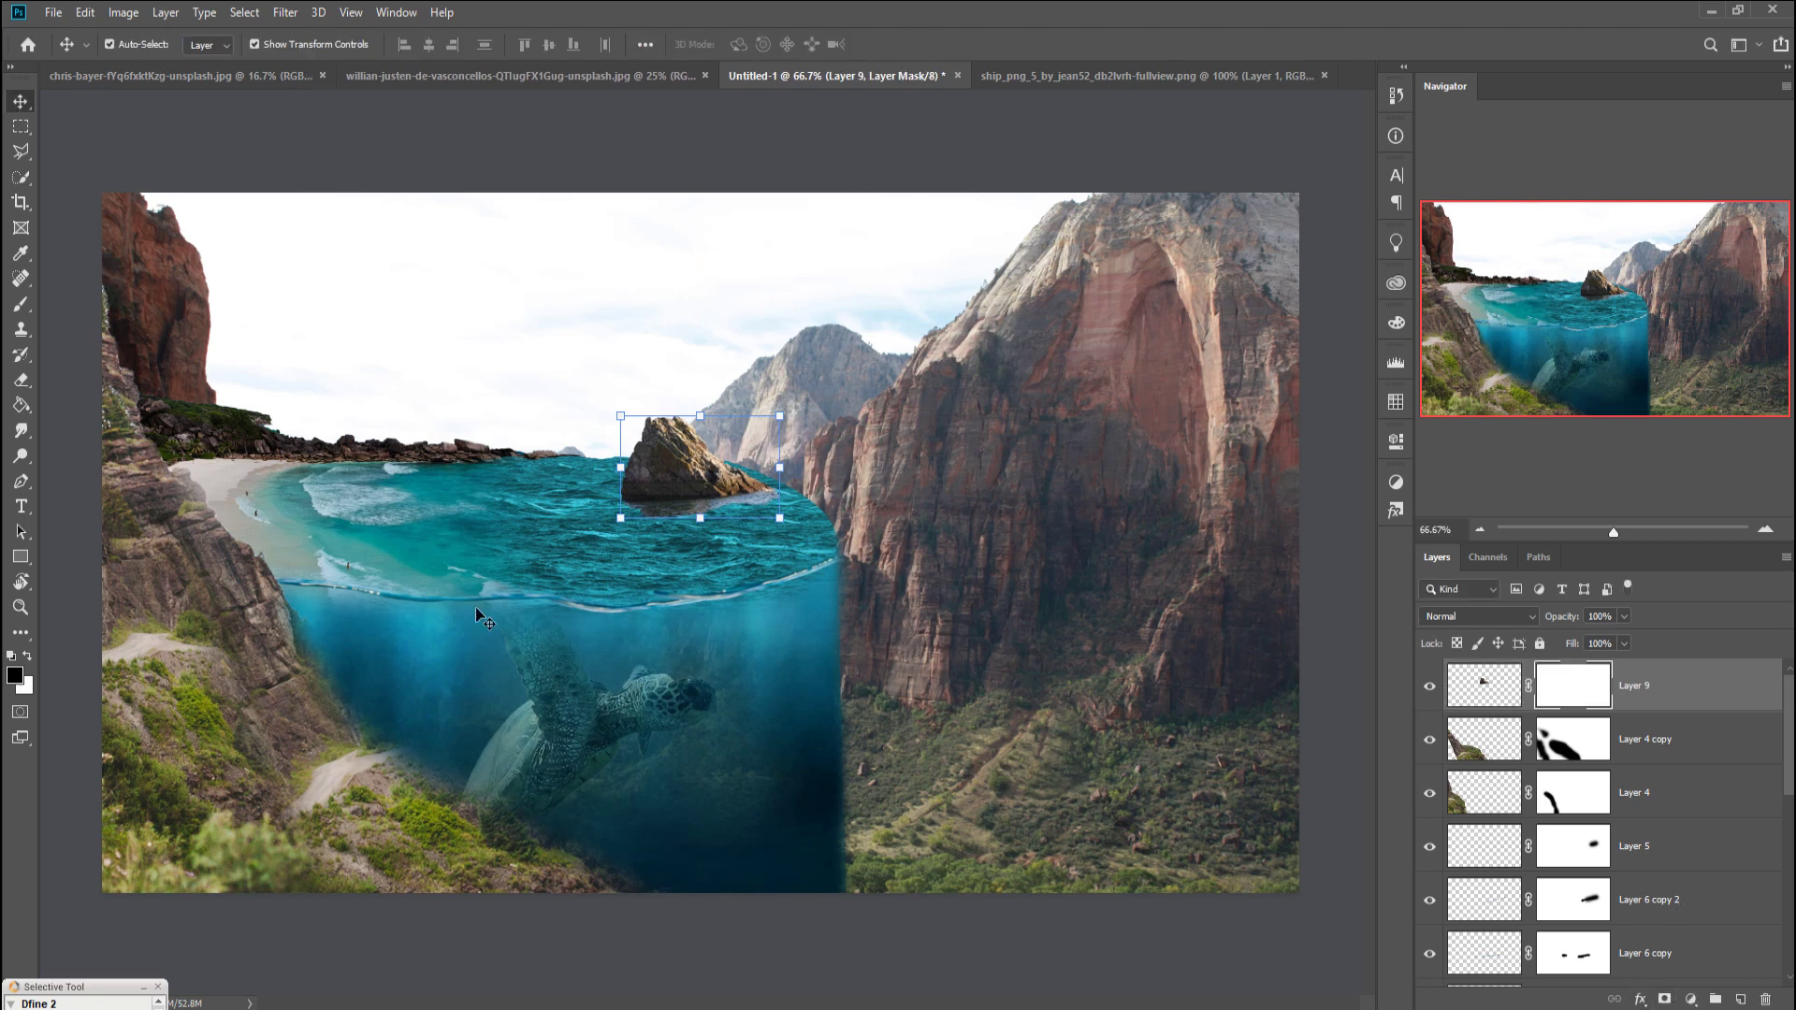
left_click(20, 304)
left_click(431, 44)
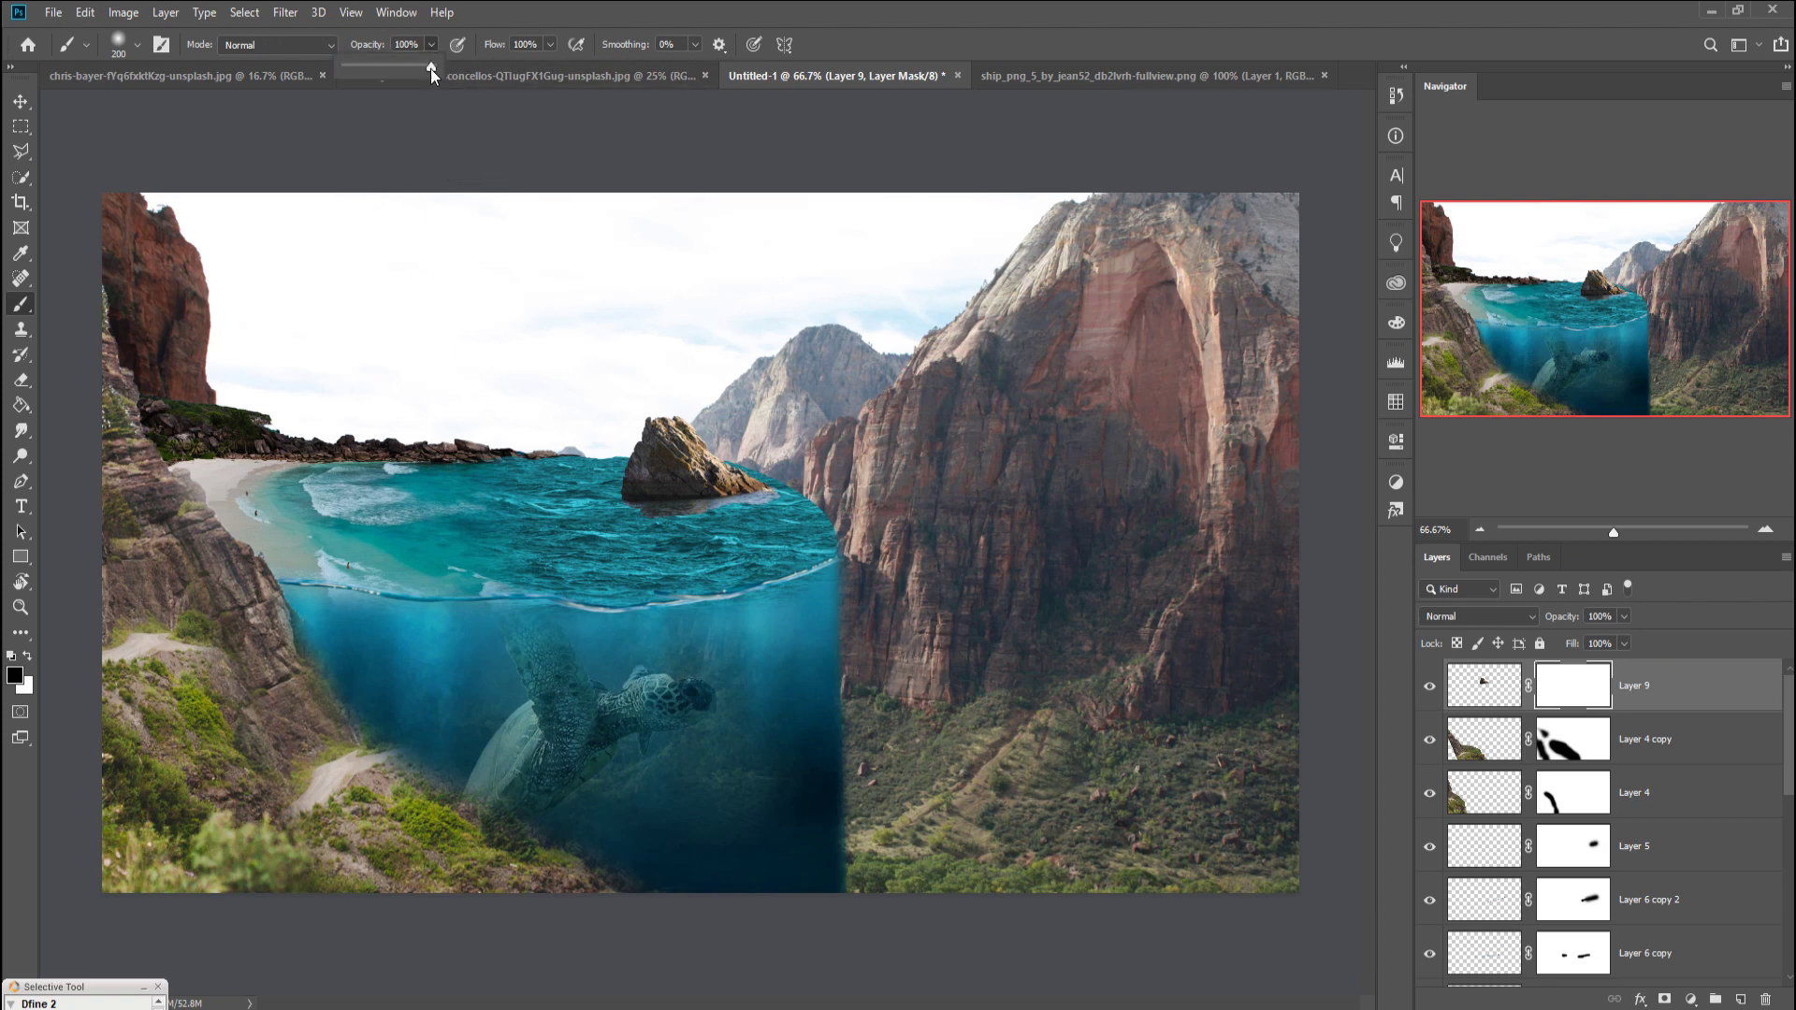
left_click_drag(436, 66, 374, 67)
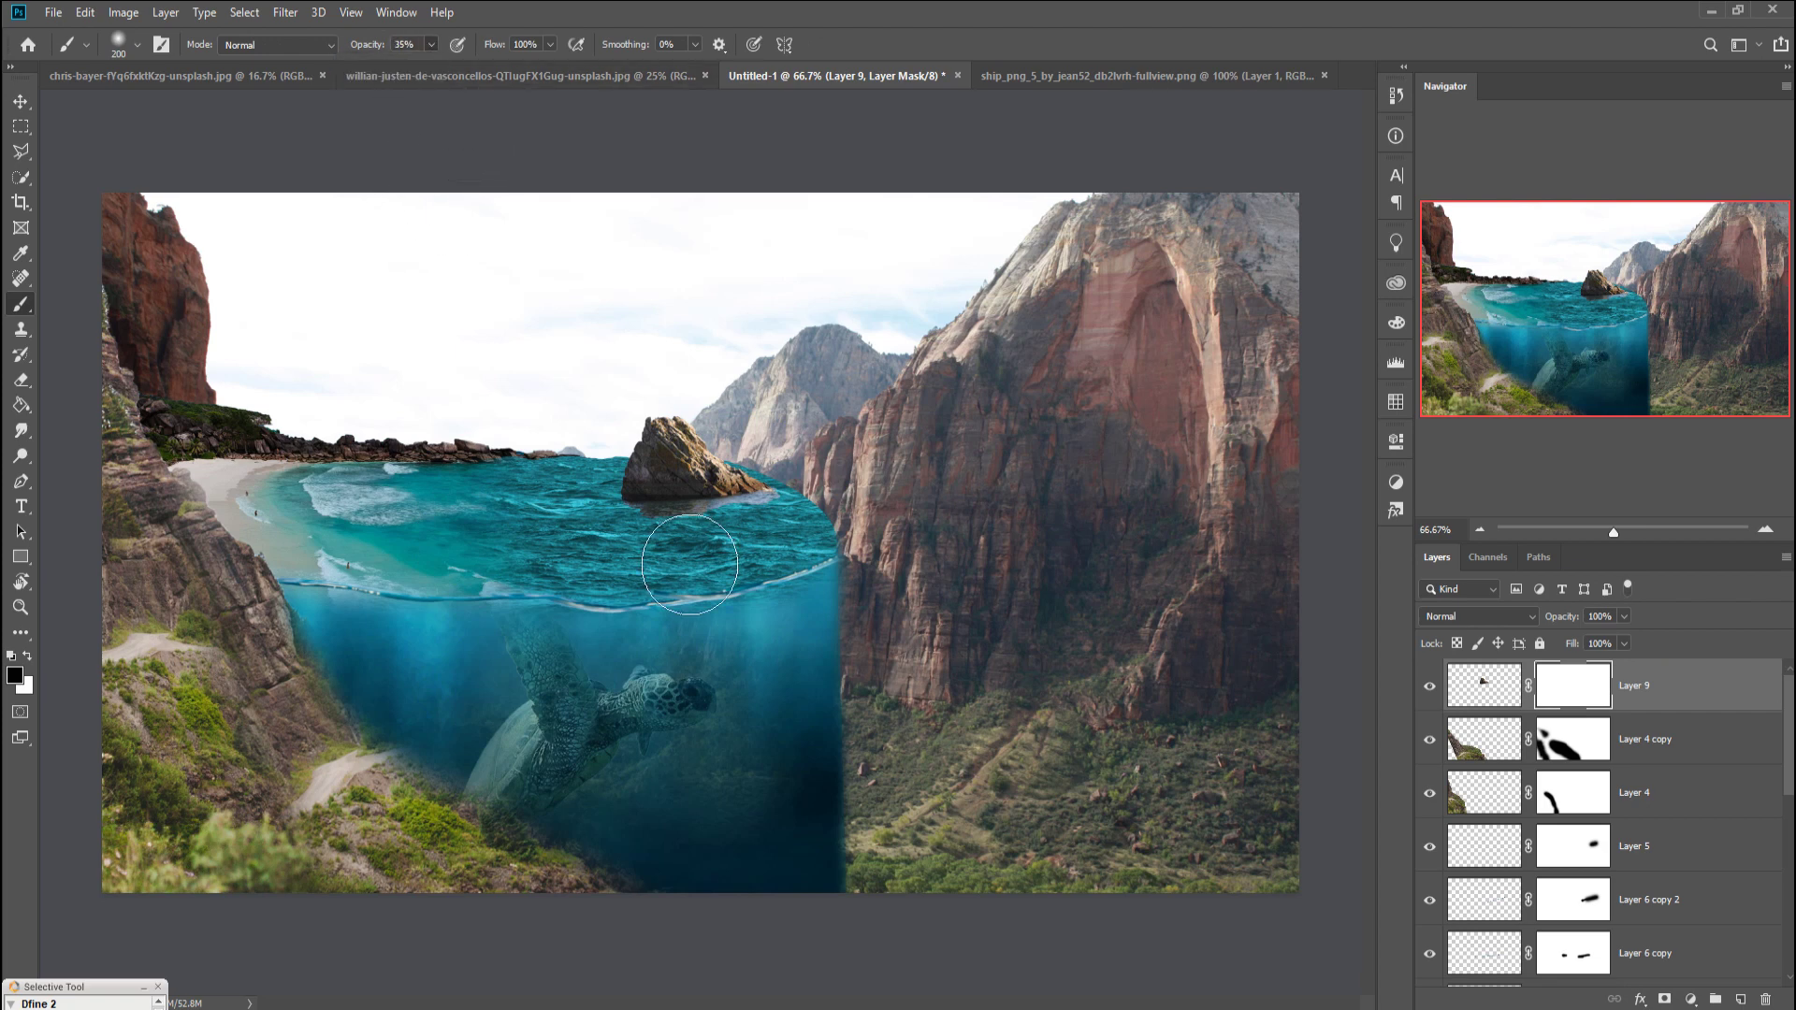
key("bracketleft")
key("bracketleft")
key("bracketleft")
key("bracketleft")
key("bracketleft")
key("bracketleft")
key("bracketleft")
key("bracketleft")
left_click_drag(645, 514, 794, 522)
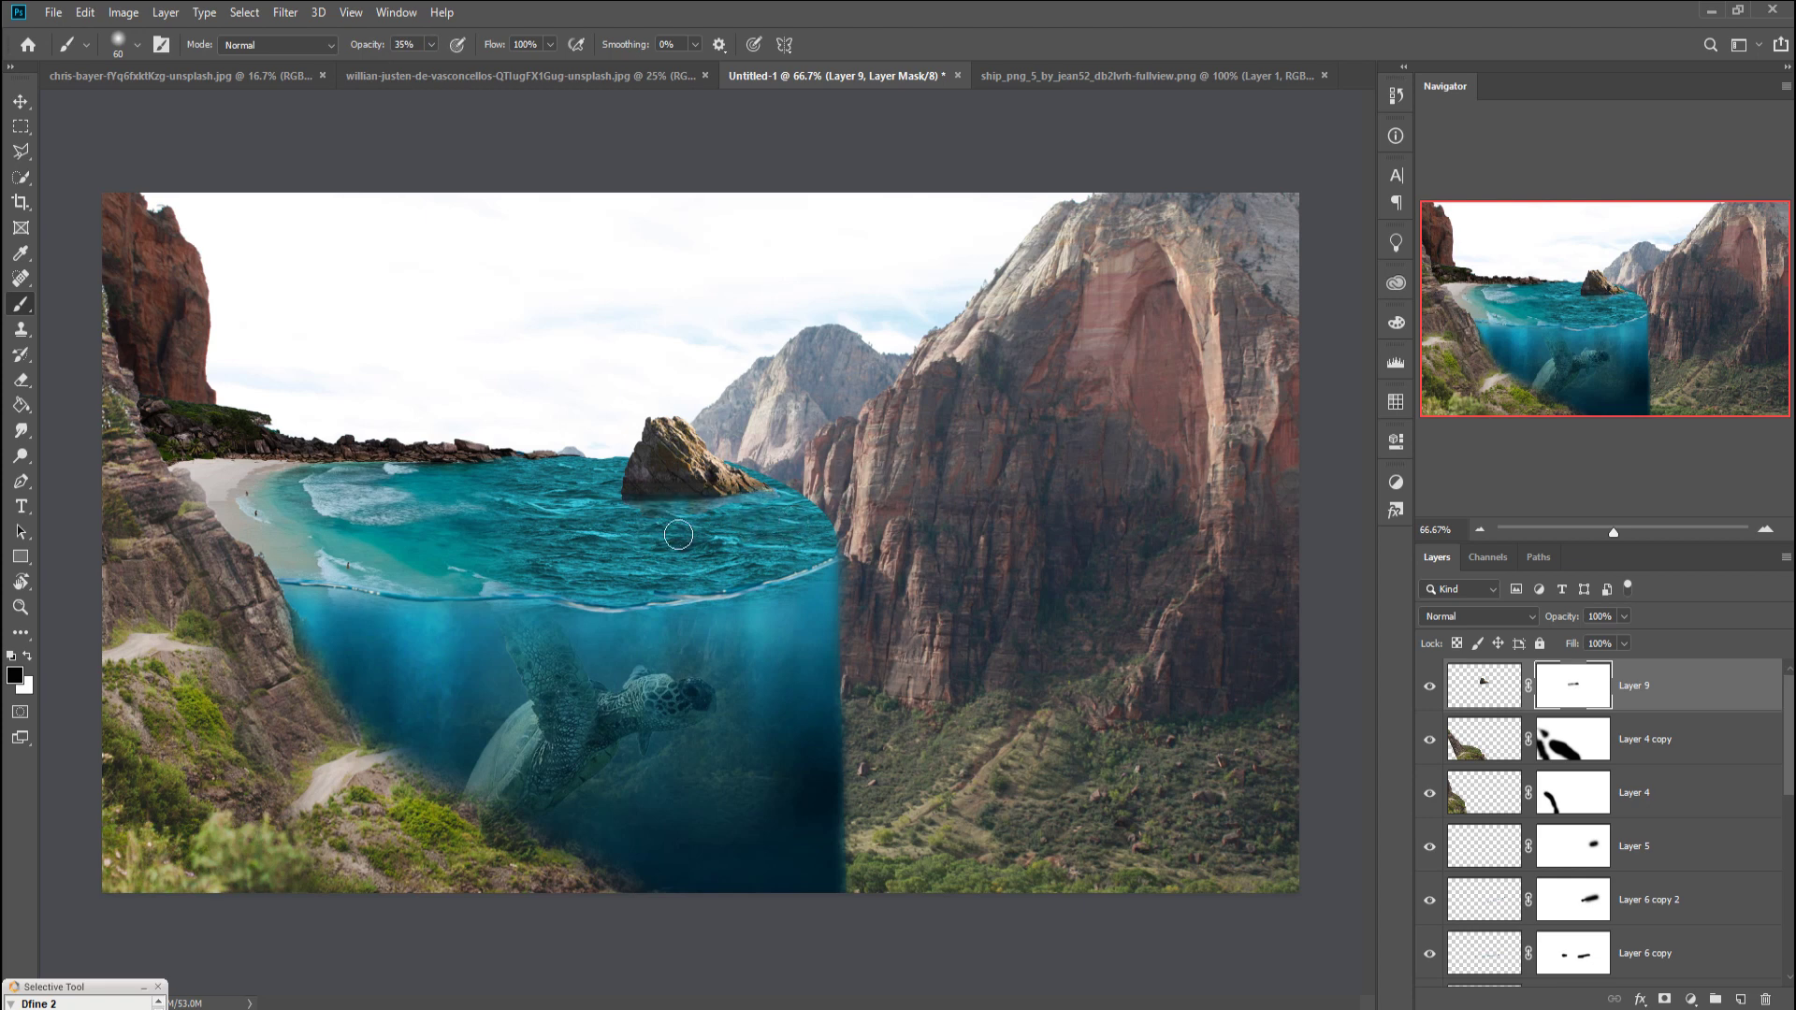
left_click_drag(673, 509, 726, 526)
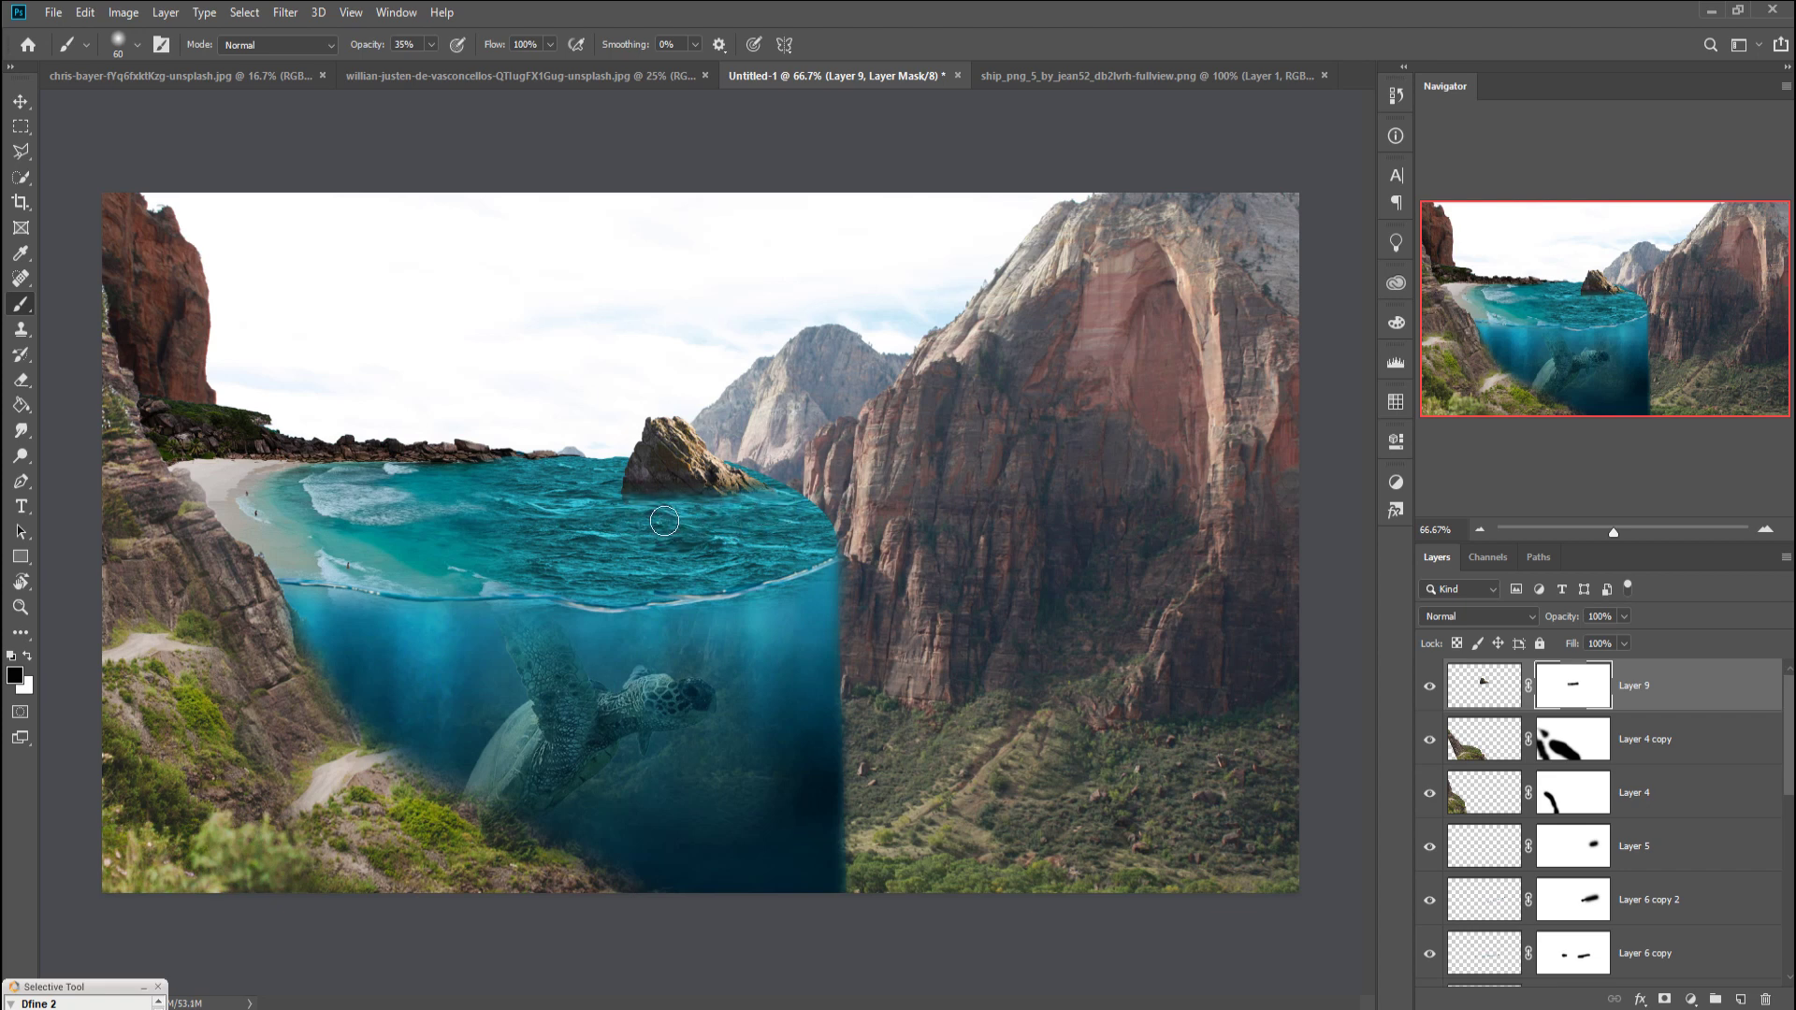
left_click(21, 101)
Step: Select the cruise ship in its stock image with a freehand Lasso outline
left_click(1038, 75)
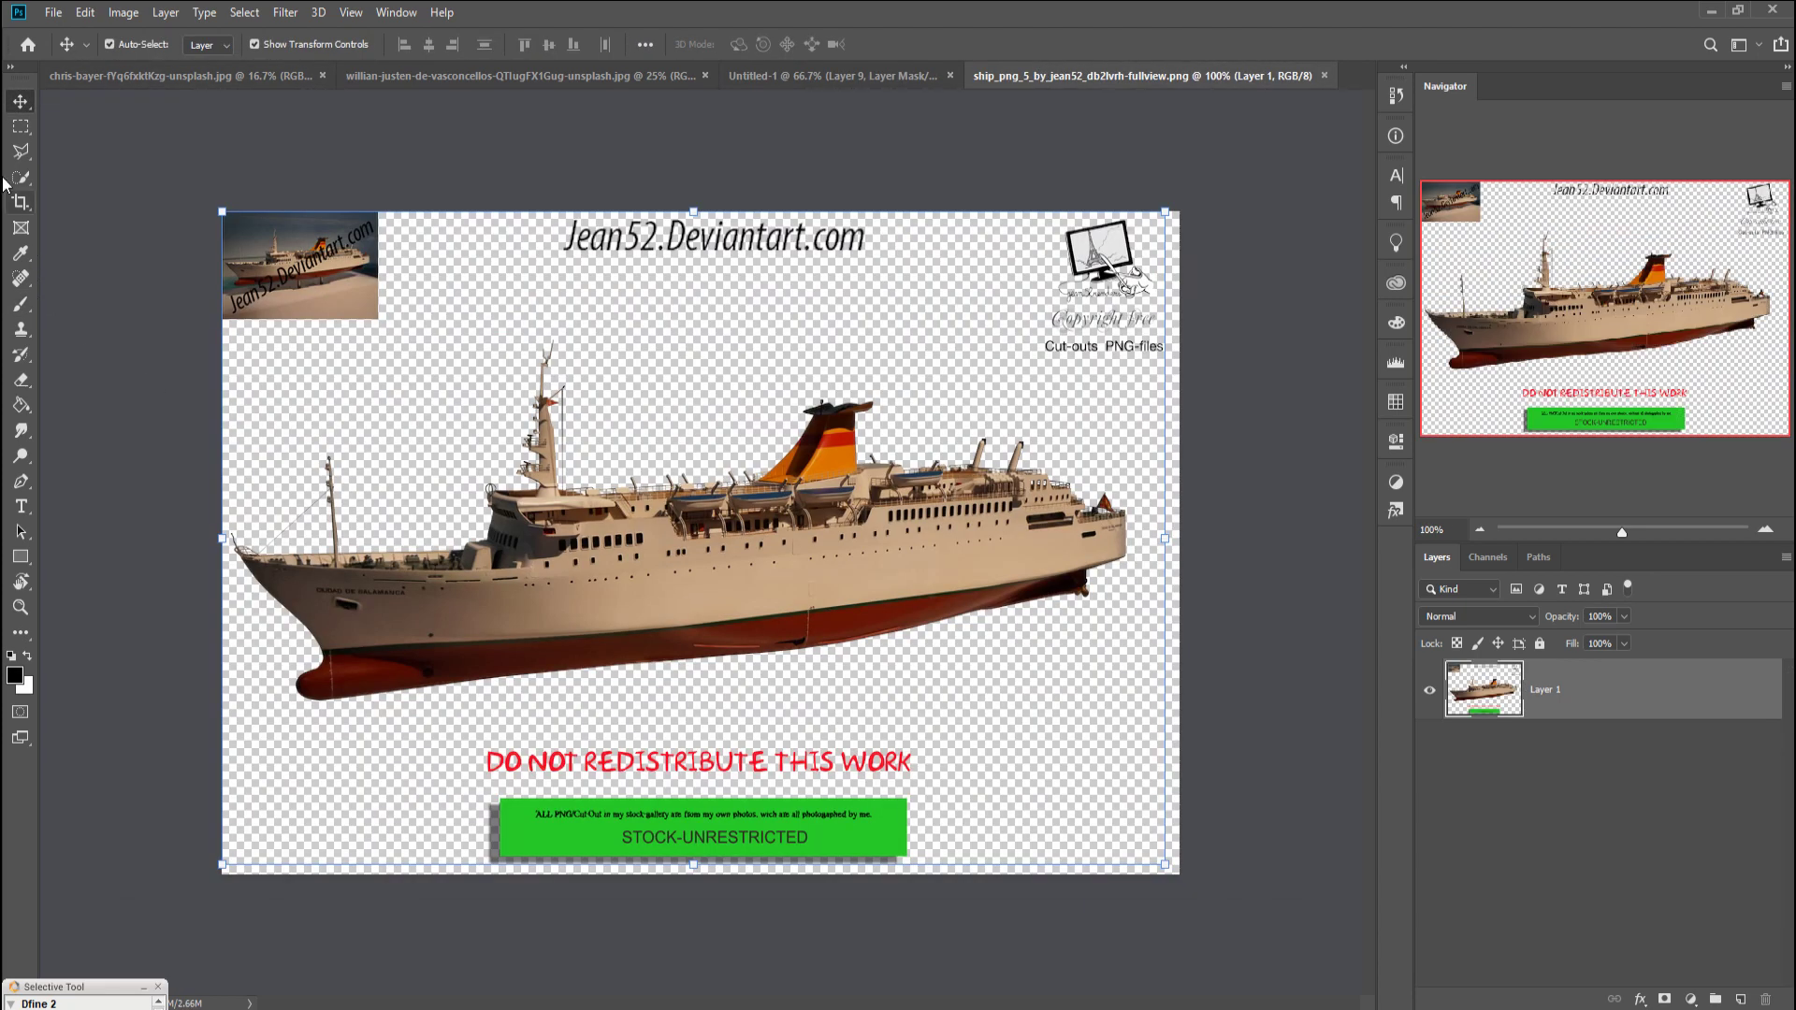
left_click(20, 152)
left_click(94, 153)
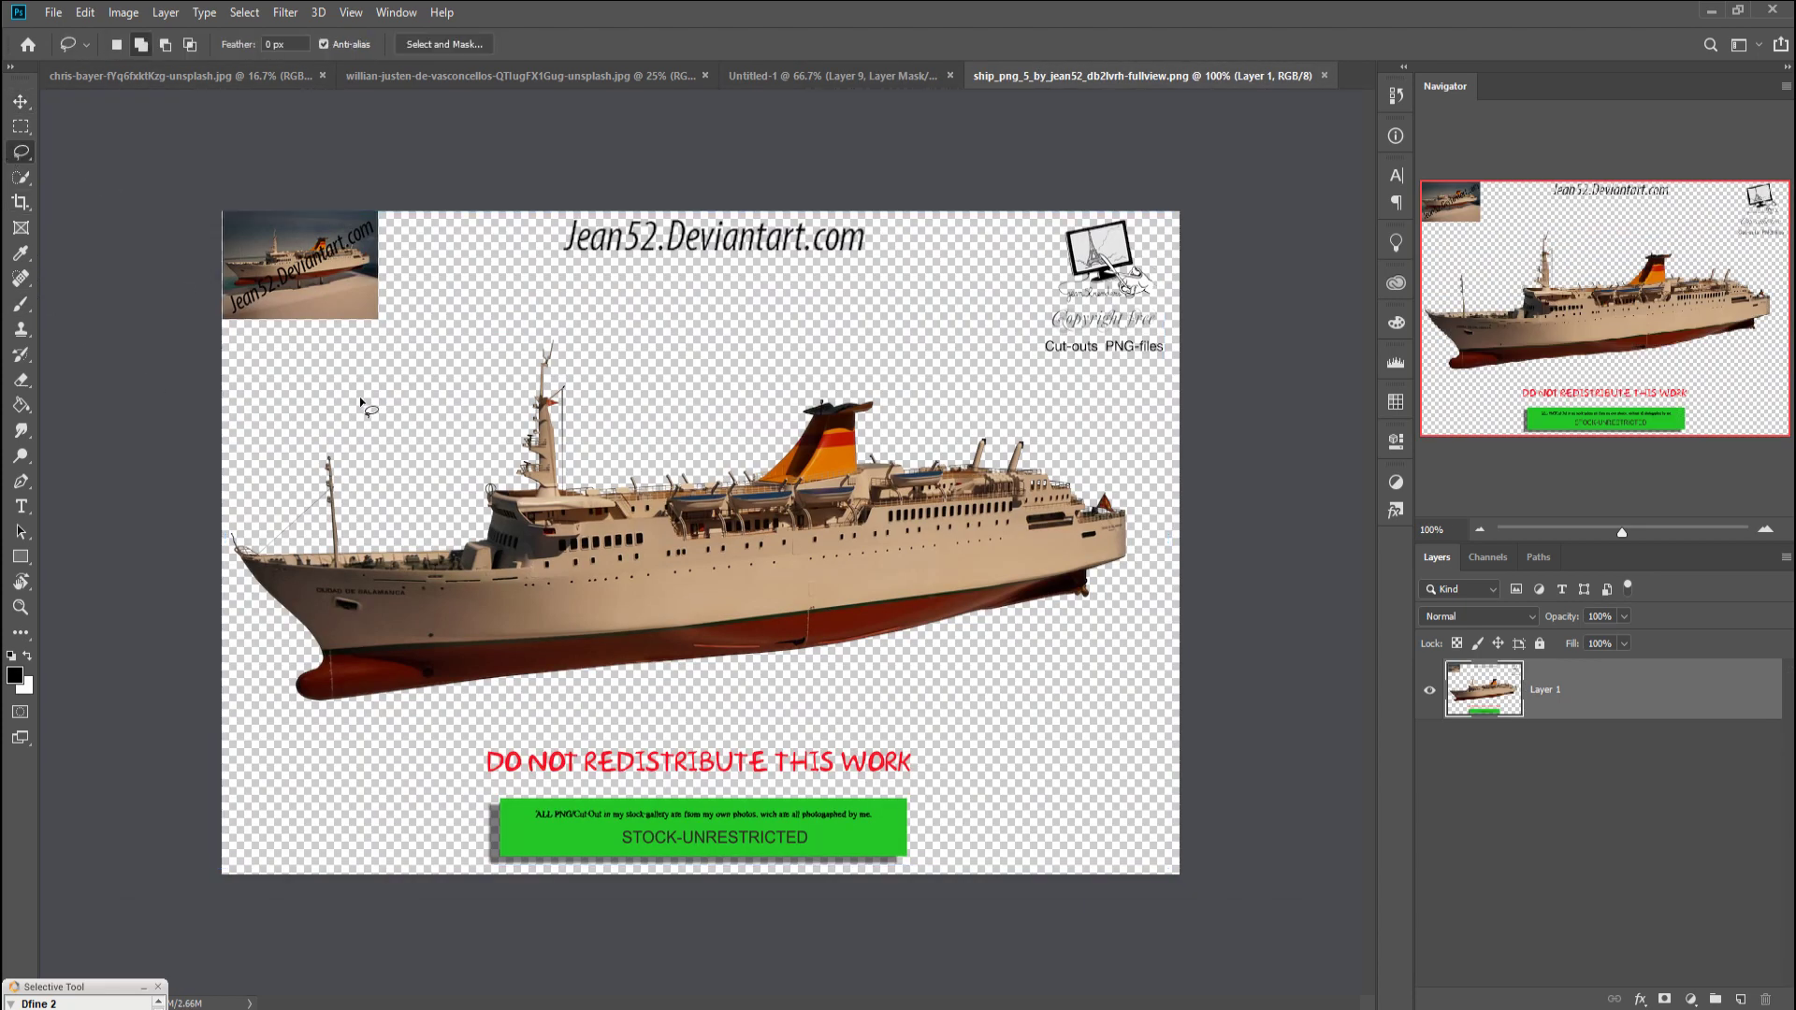
left_click_drag(363, 390, 276, 442)
left_click_drag(226, 518, 289, 736)
left_click_drag(412, 749, 1047, 639)
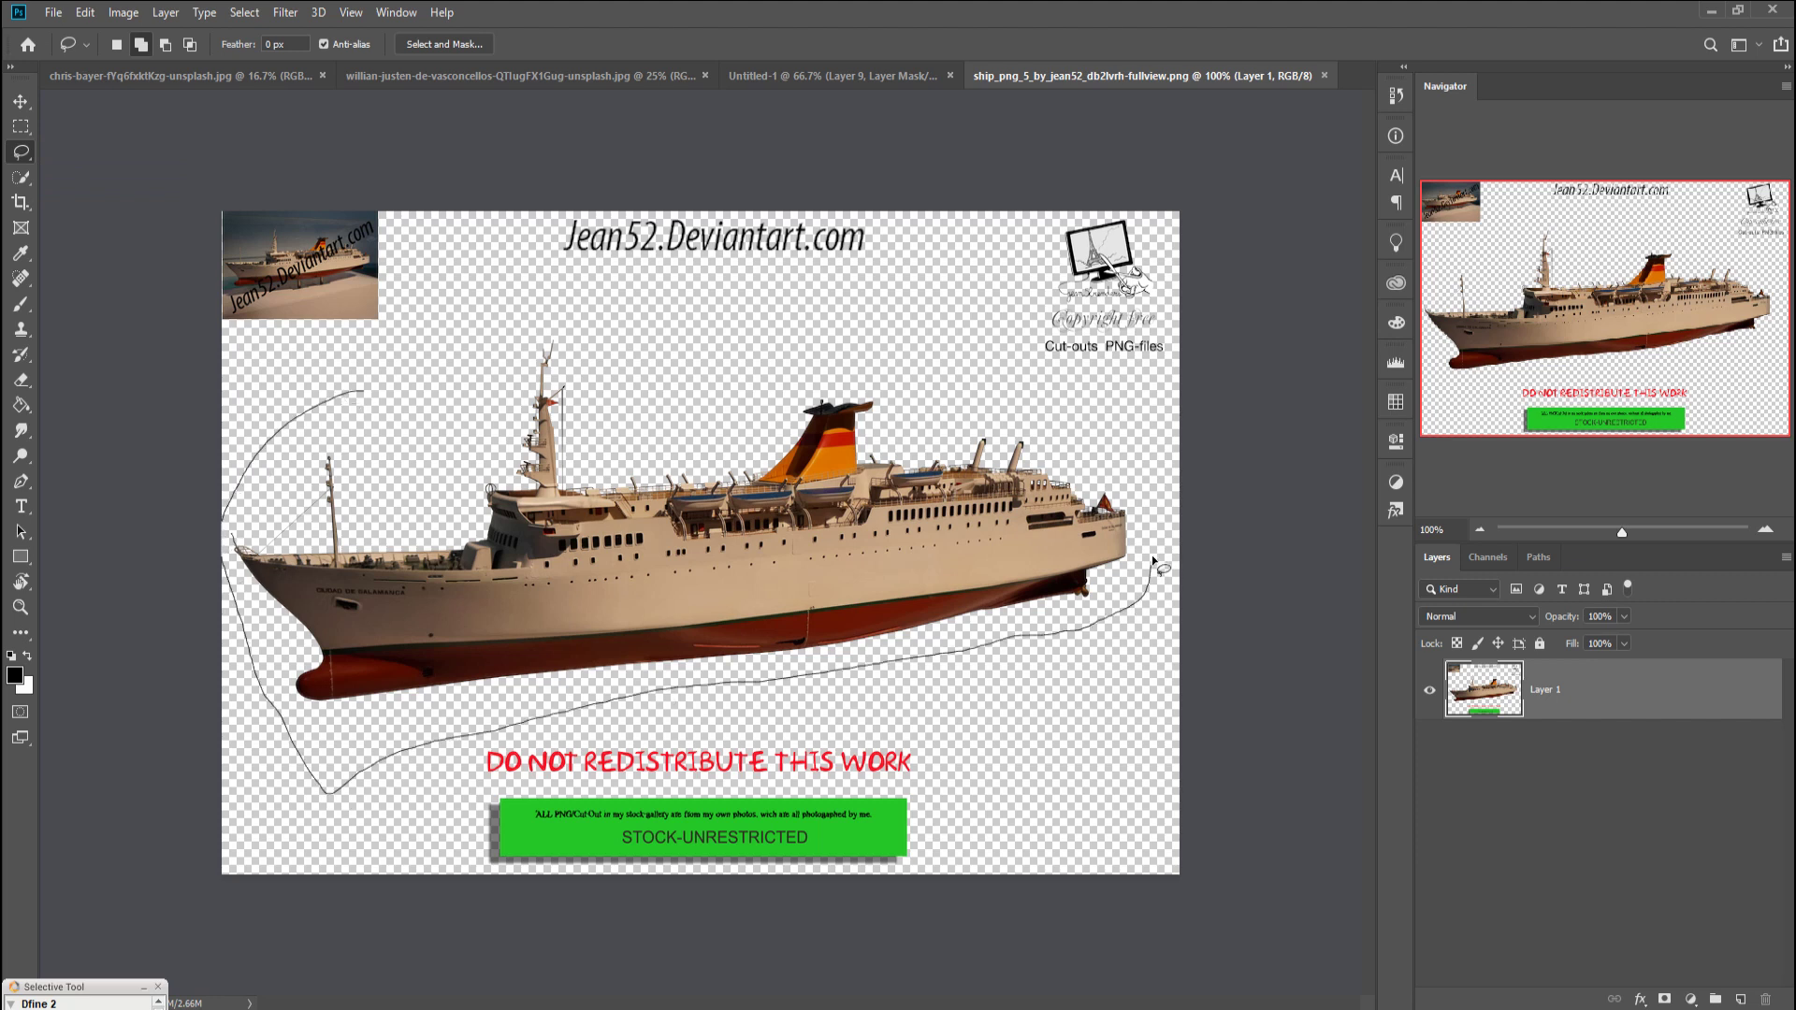
mouse_move(1072, 435)
left_mouse_down()
mouse_move(702, 329)
mouse_move(476, 355)
mouse_move(246, 414)
left_mouse_up()
Step: Drag the selected ship into Untitled-1 as Layer 10 and close the ship source image
left_click(21, 101)
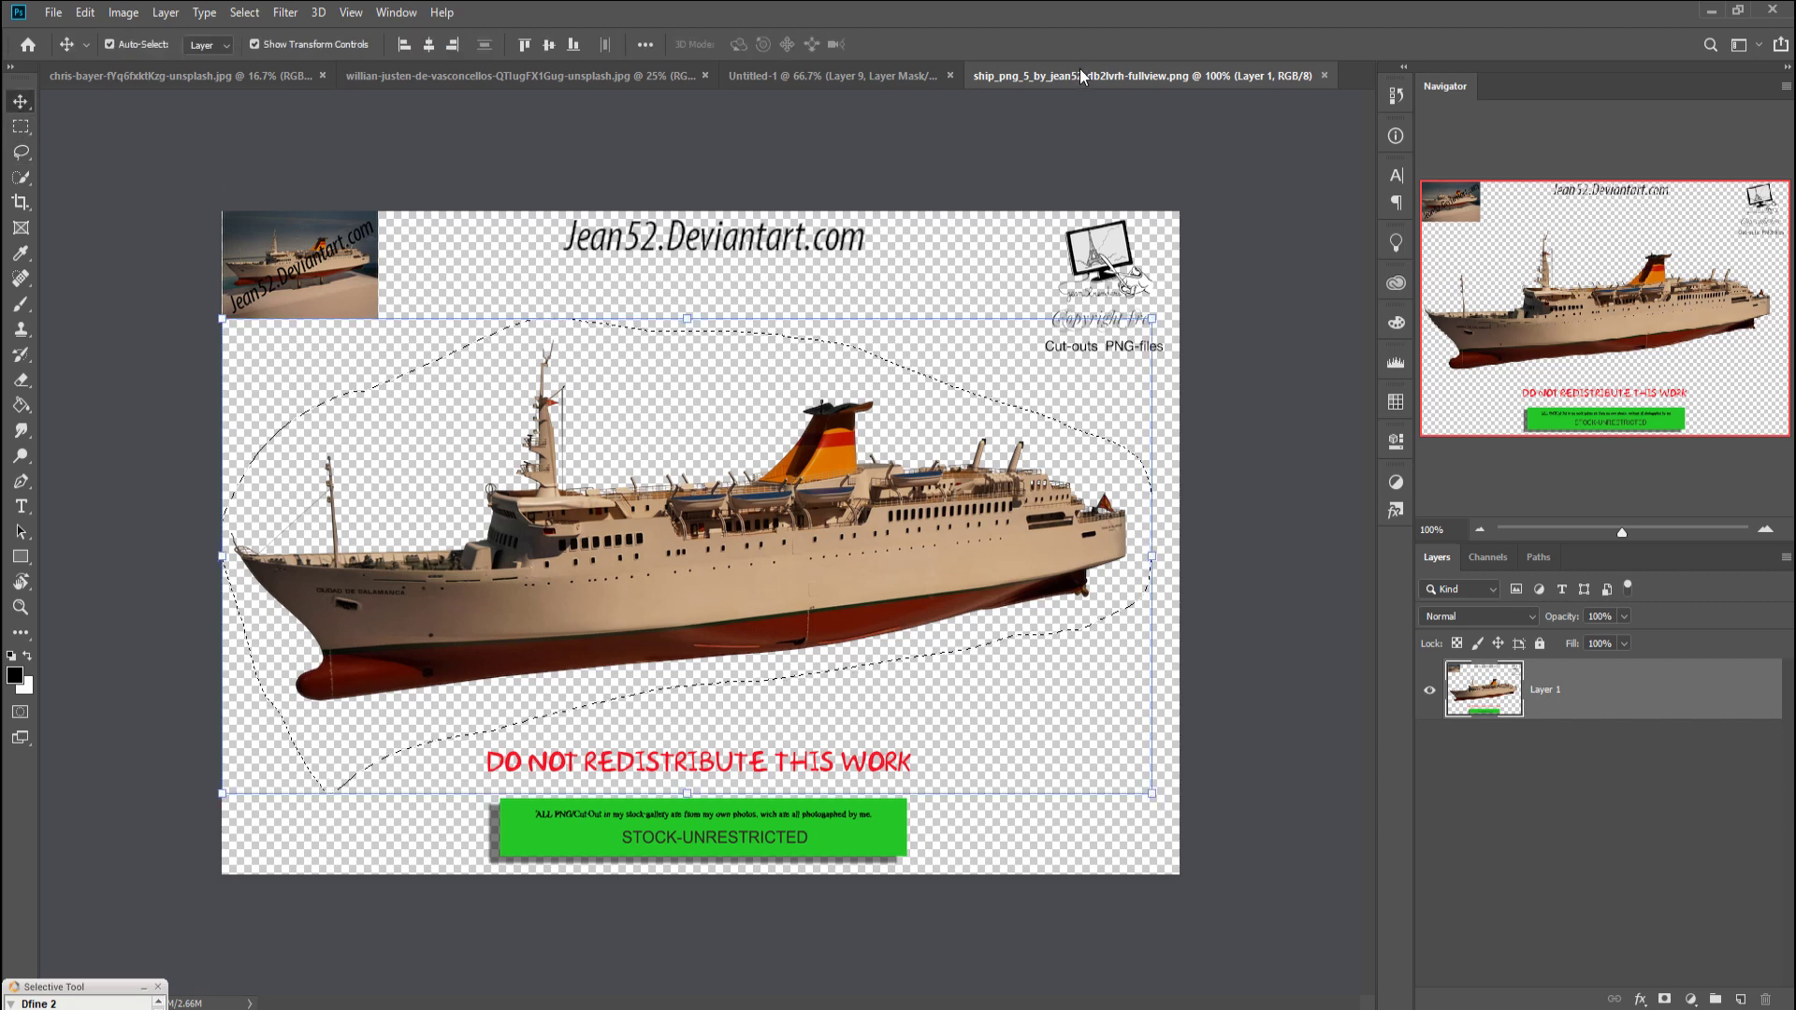
left_click_drag(1077, 76, 1070, 132)
left_click_drag(1309, 524, 665, 486)
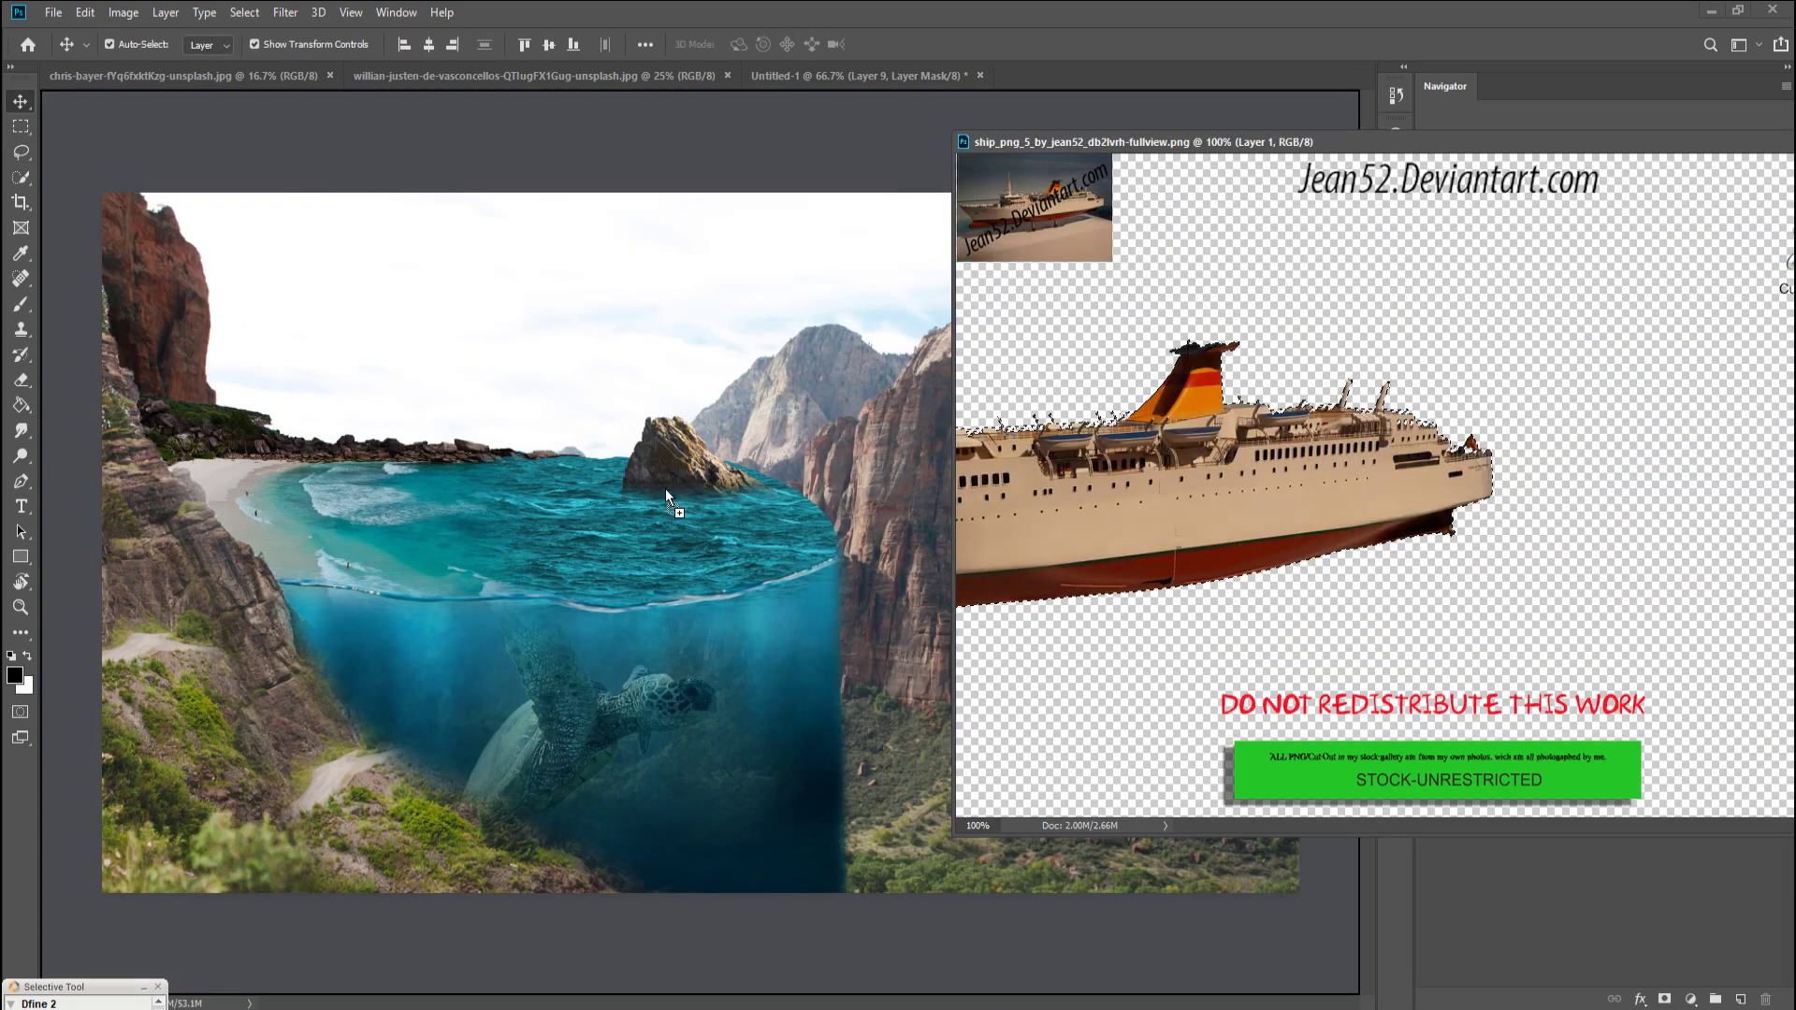
left_click_drag(1643, 141, 1312, 230)
key("ctrl+w")
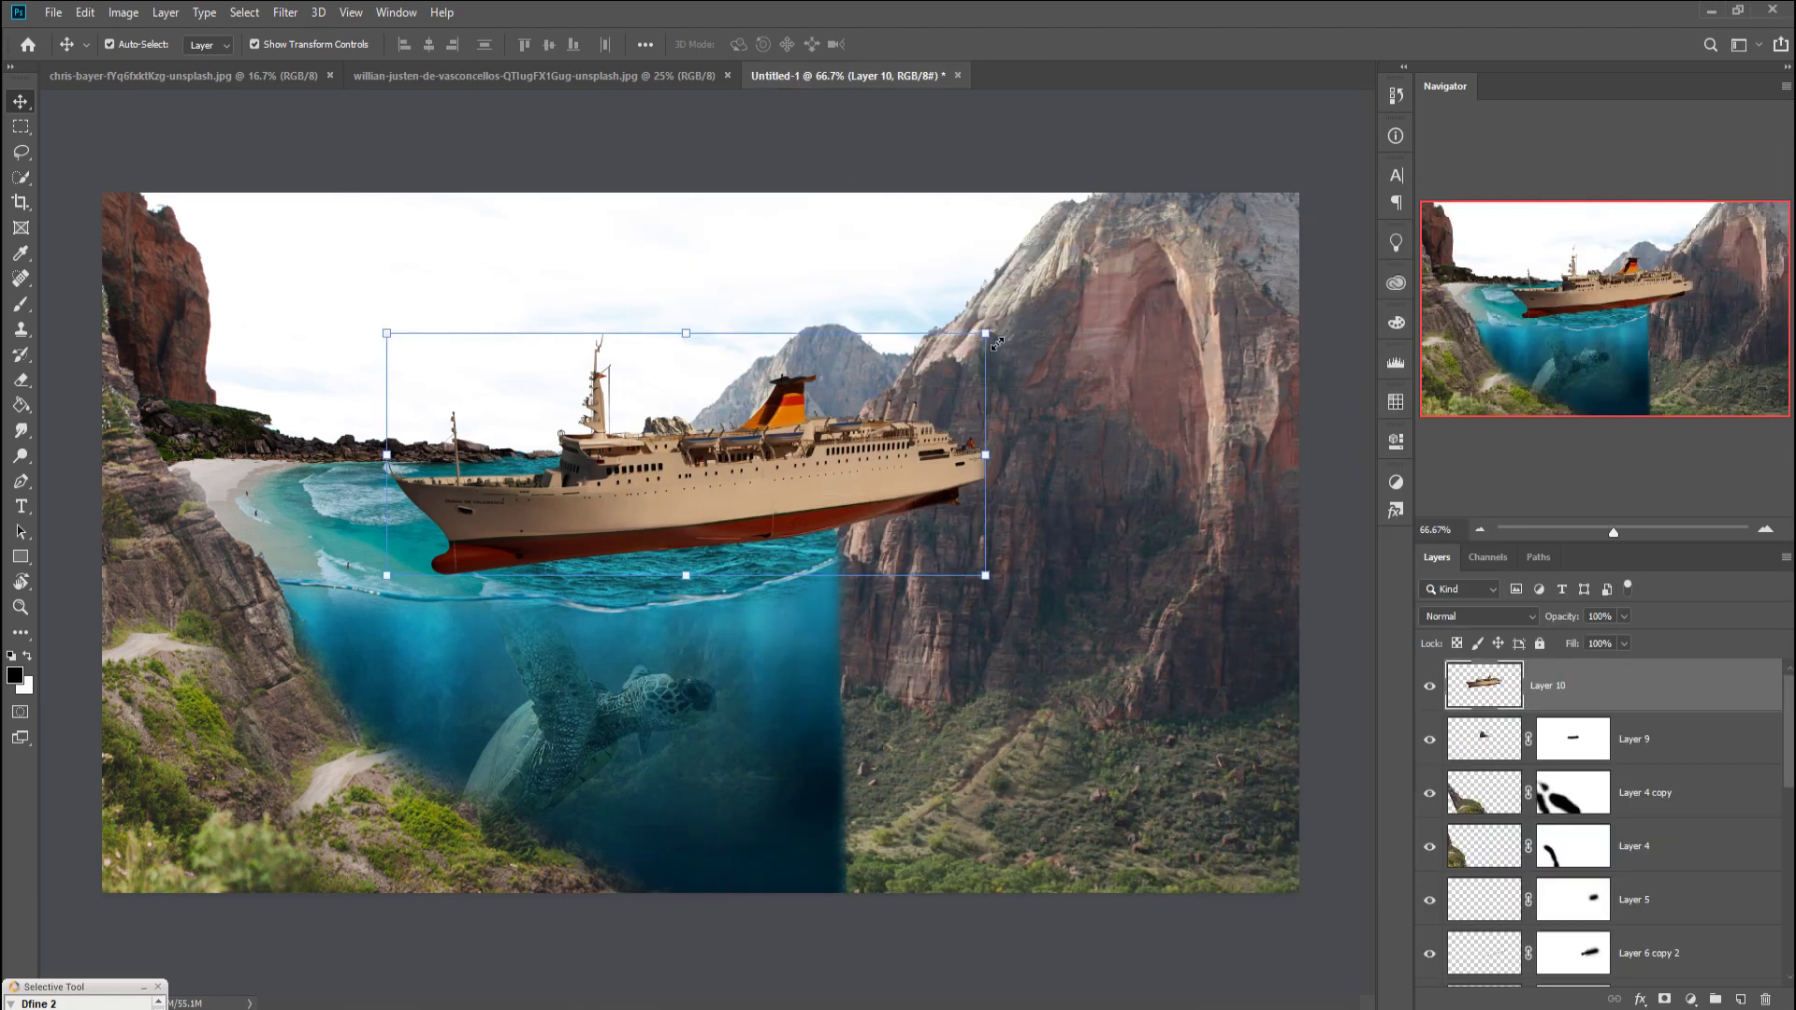
Step: Scale the ship to about 33%, flip it horizontally, and place it on the sea below the rock
left_click_drag(997, 344, 619, 574)
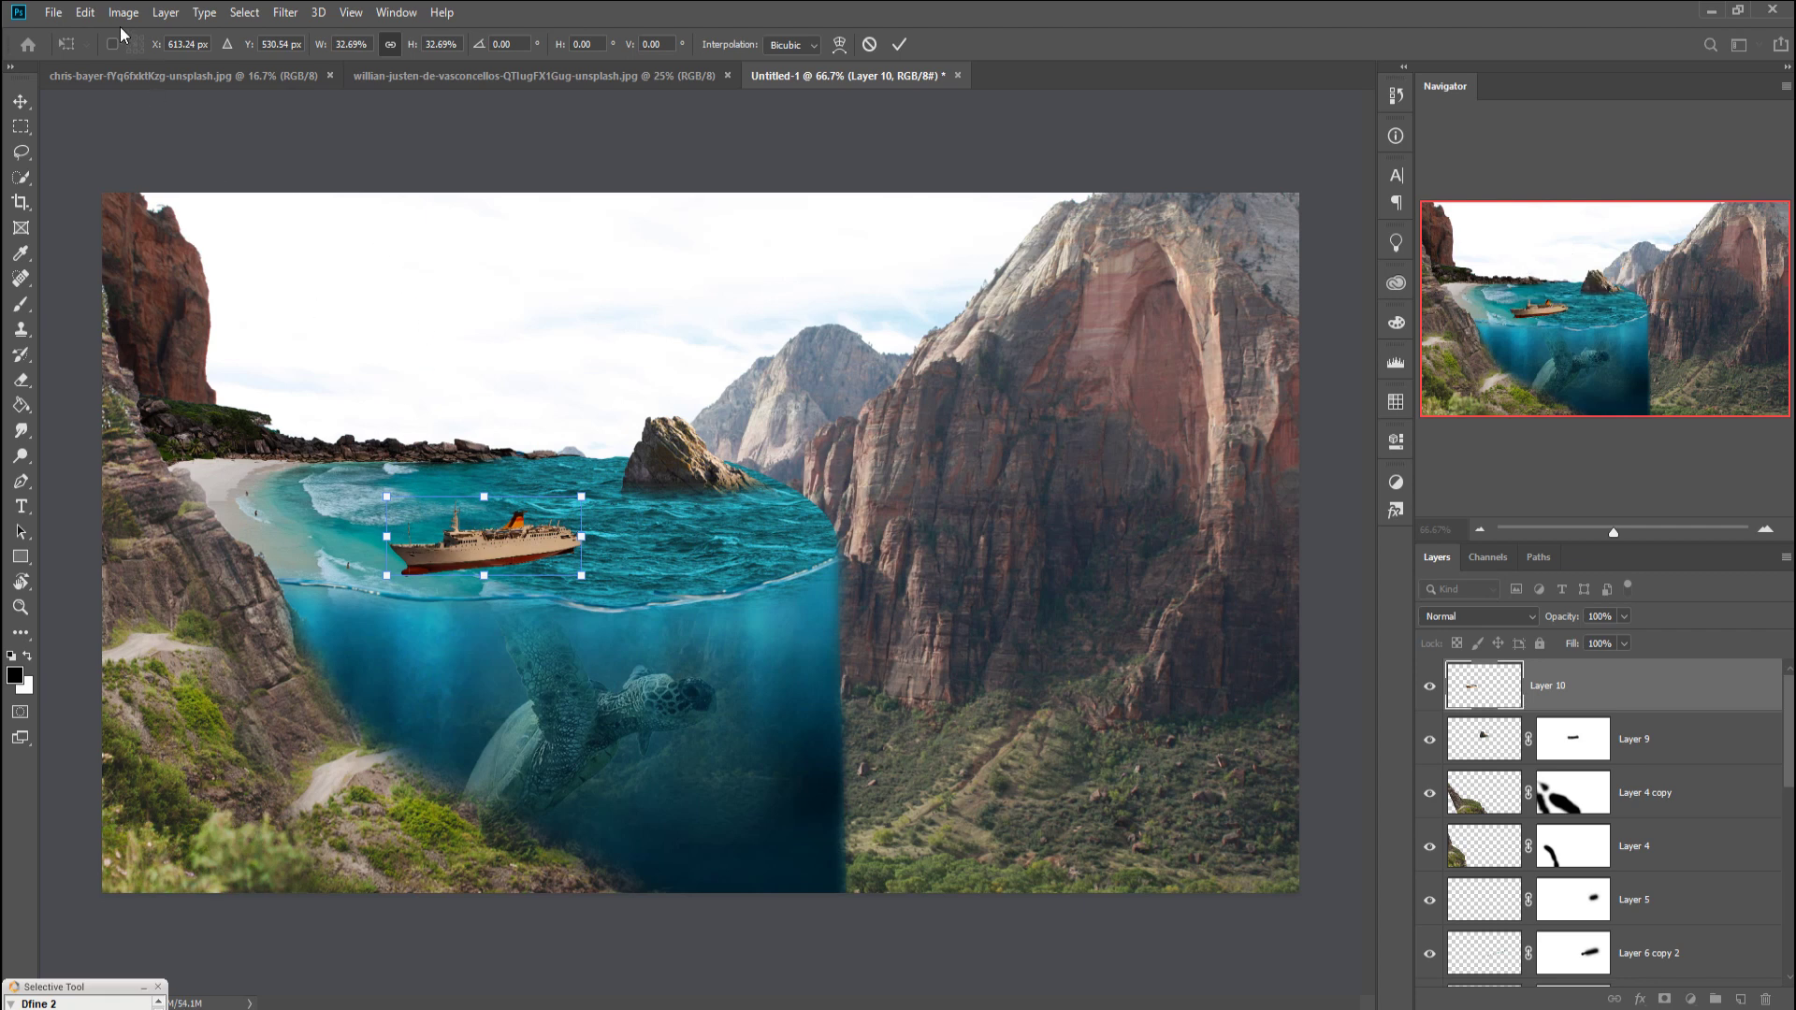
left_click(86, 13)
mouse_move(187, 458)
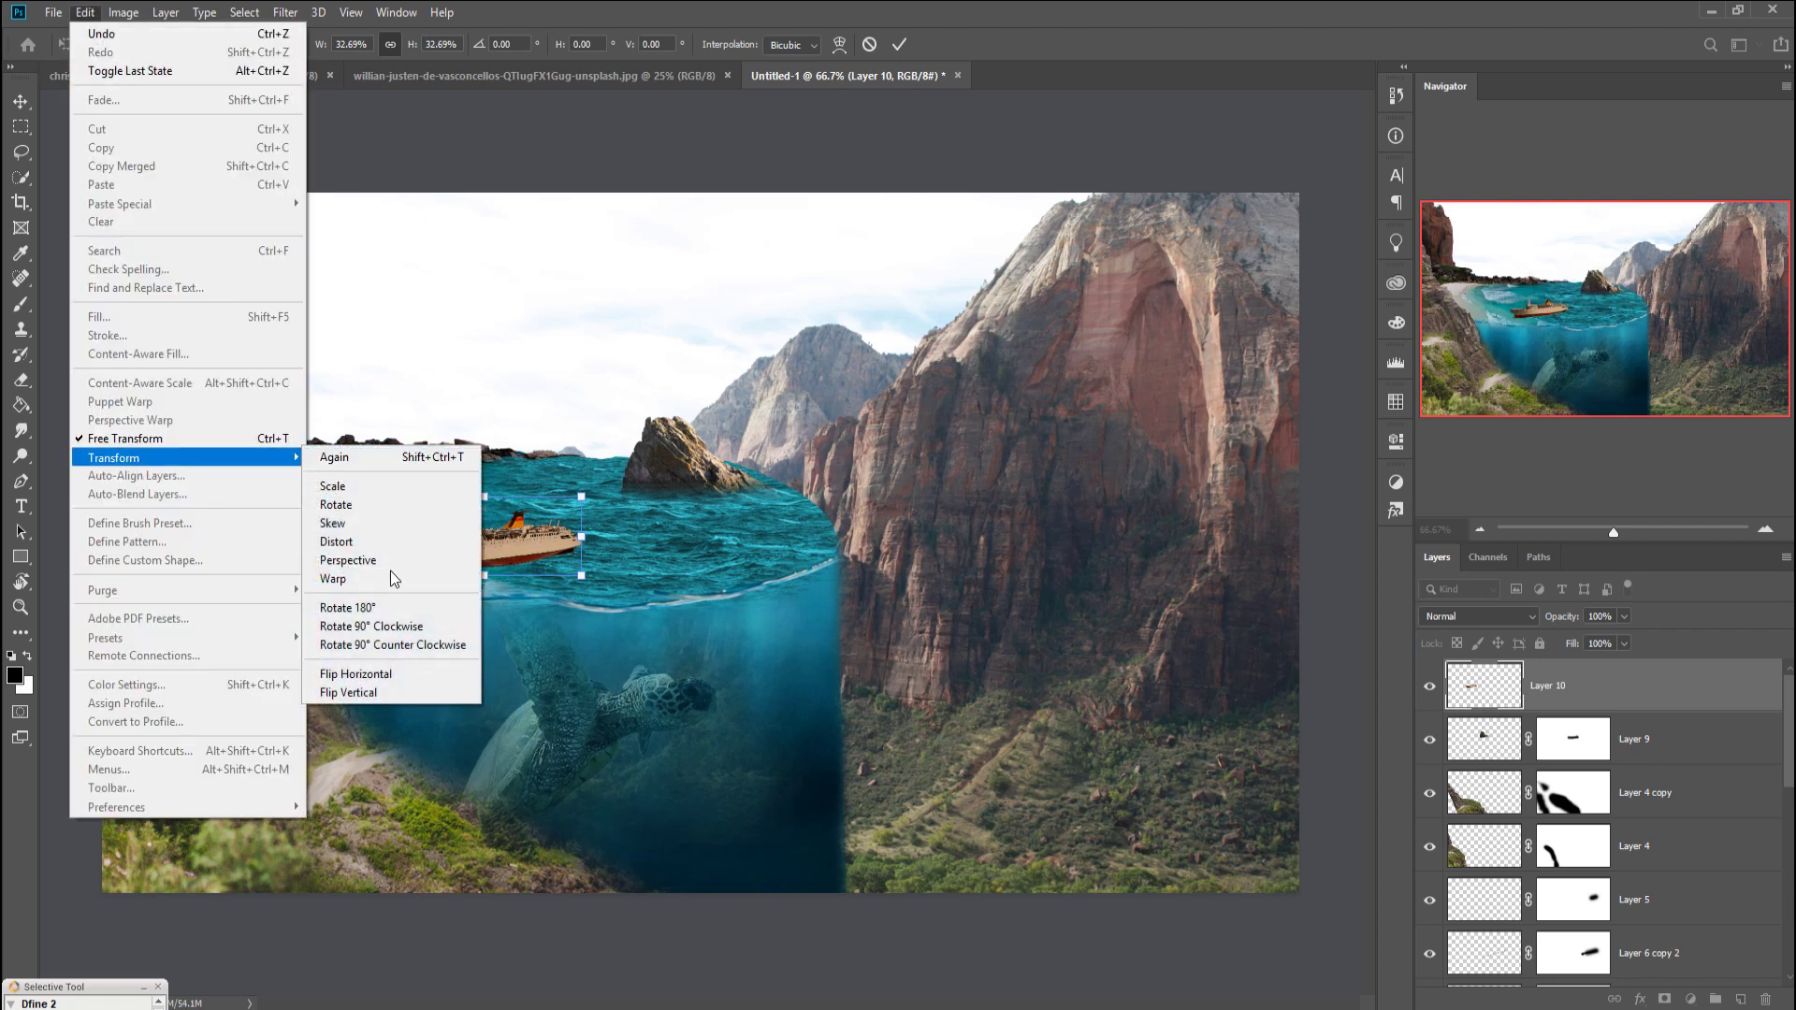
left_click(358, 672)
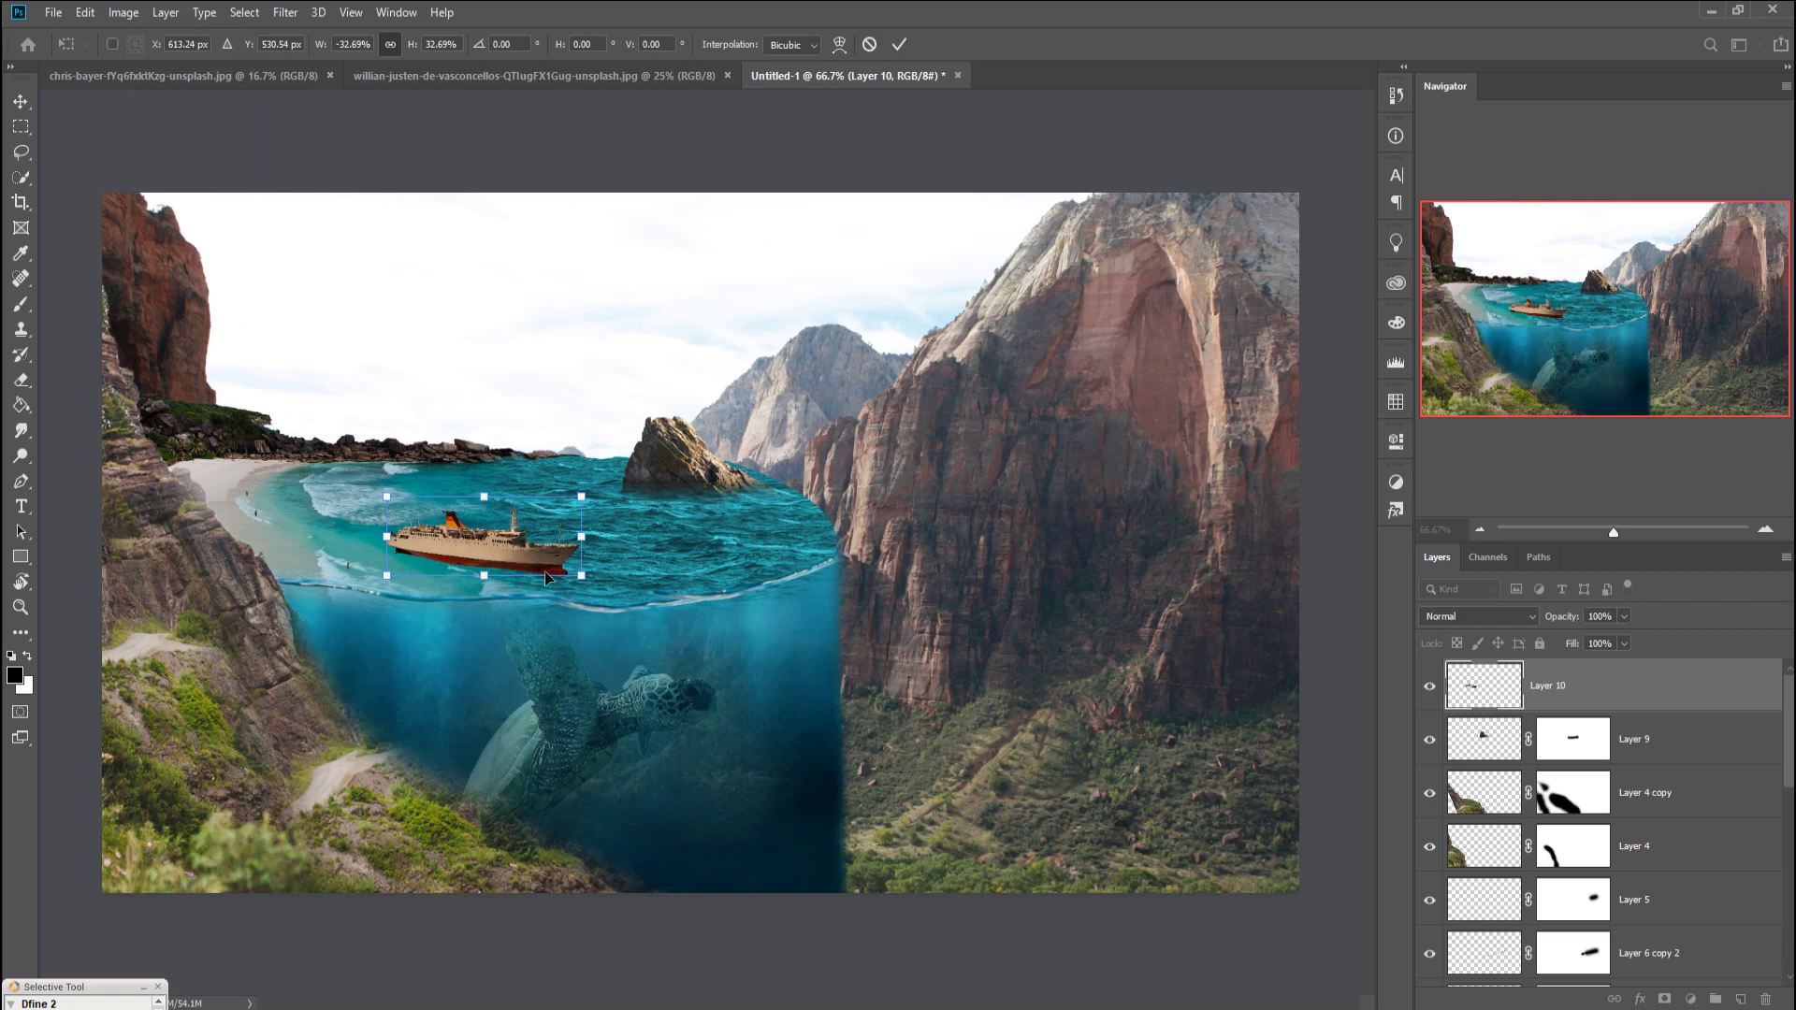
left_click_drag(566, 550, 617, 550)
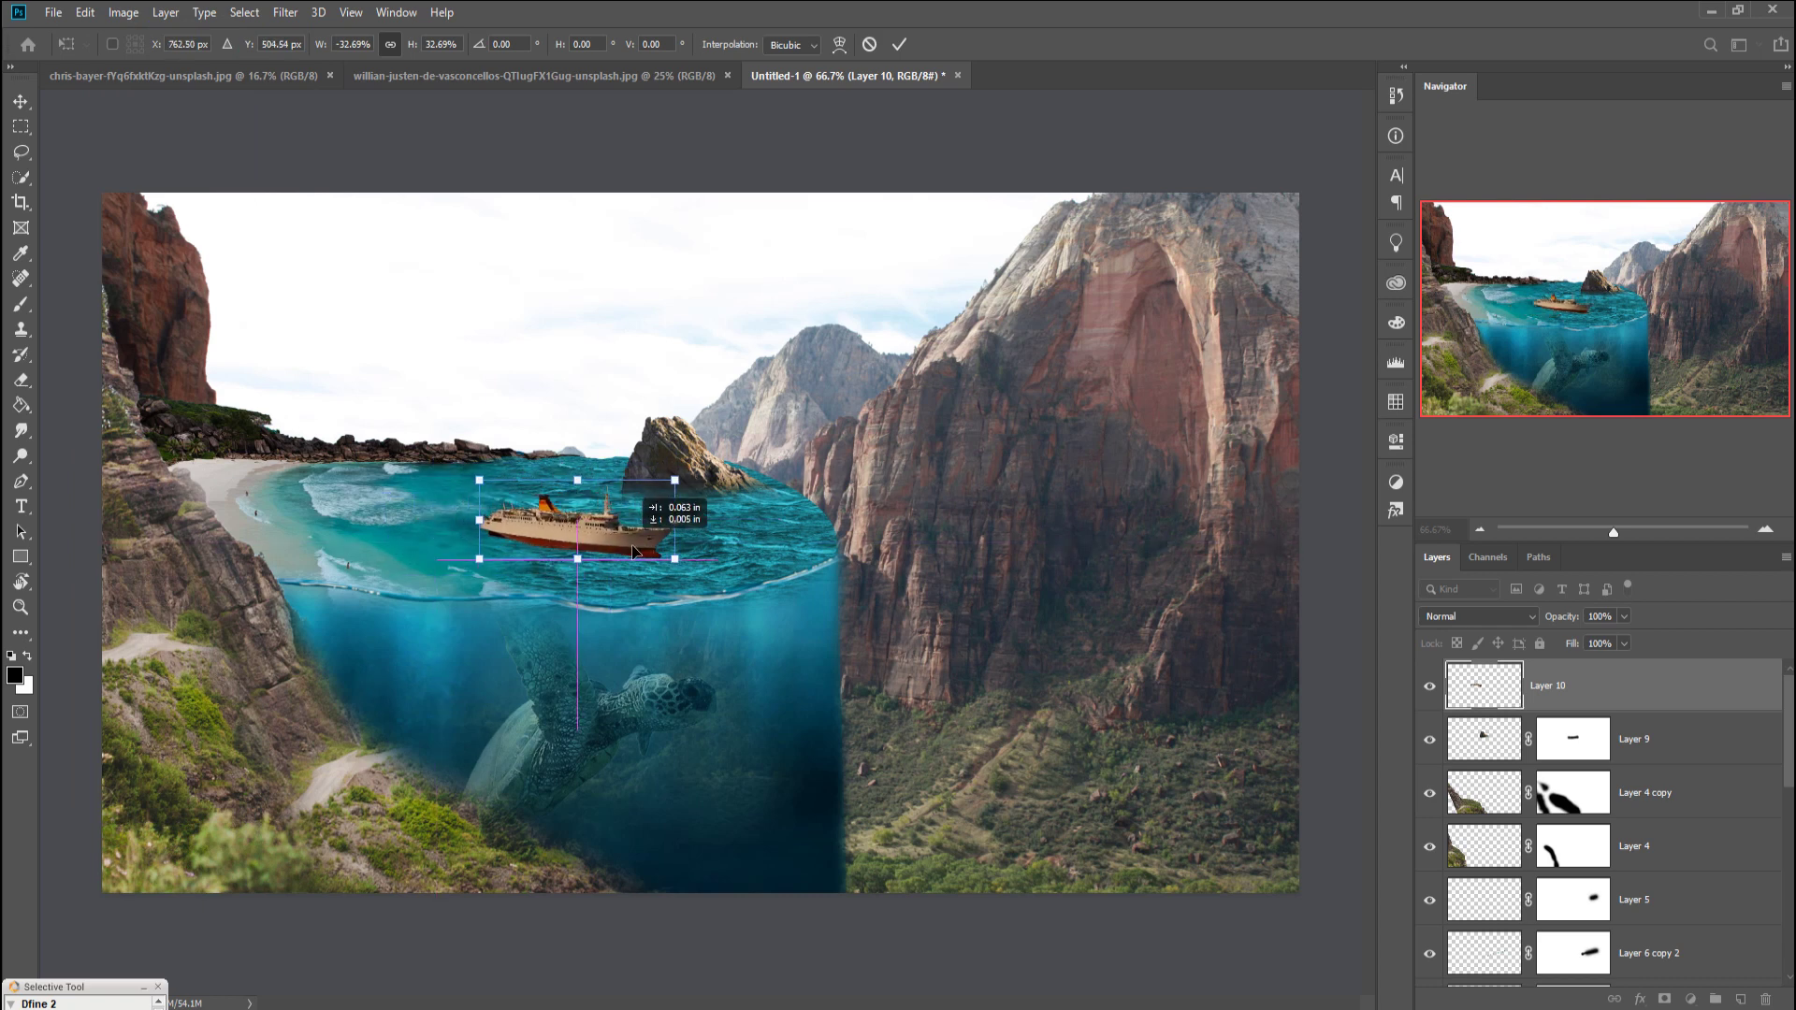
left_click_drag(615, 547, 641, 554)
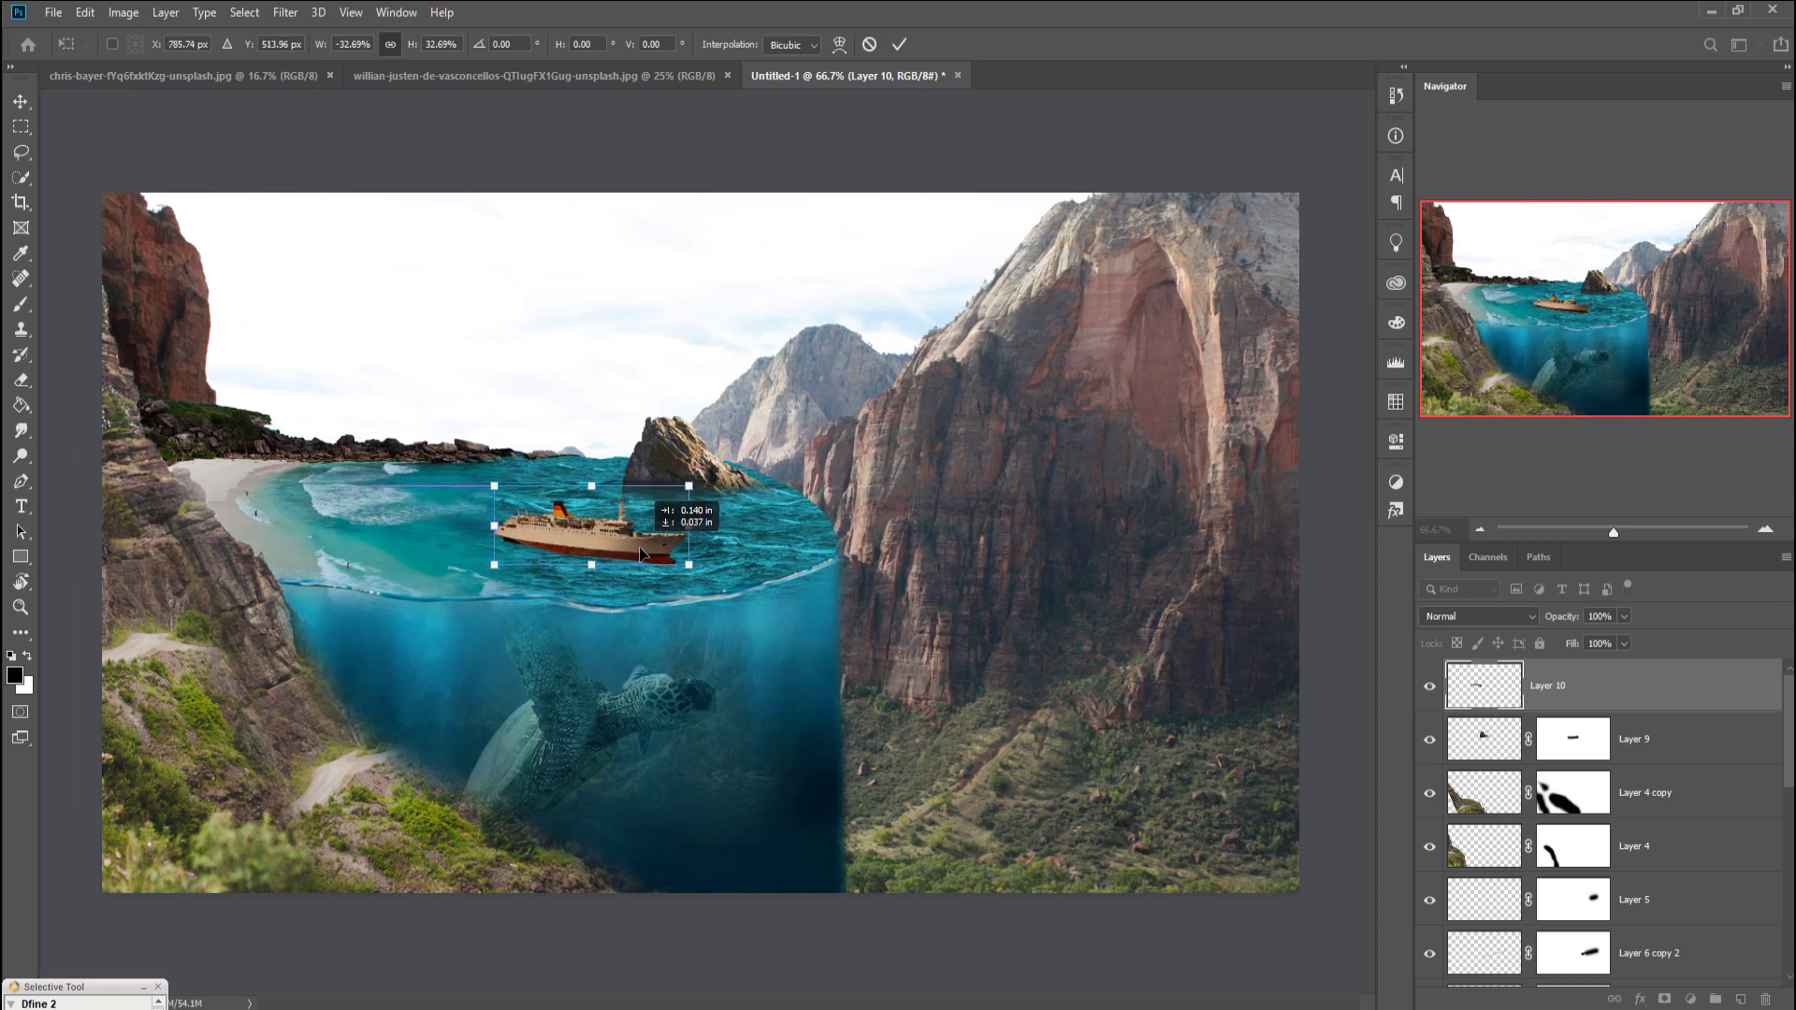
left_click(900, 44)
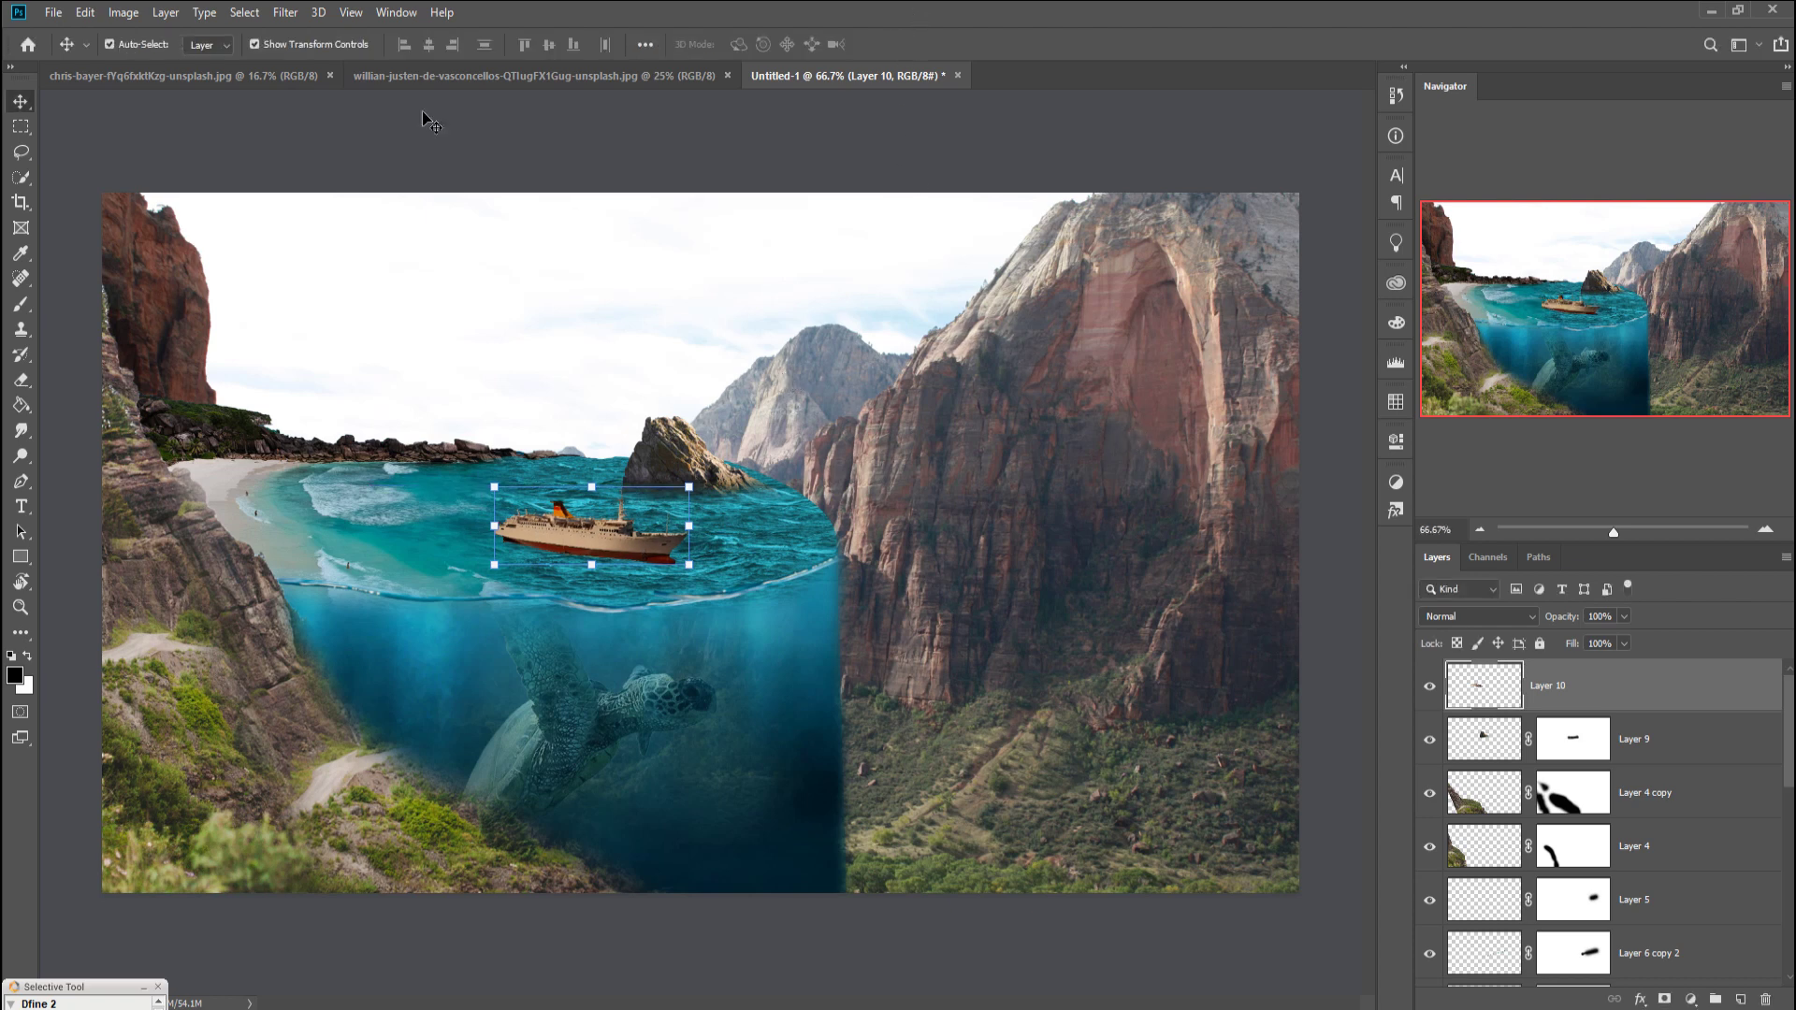
Step: Clip a Hue/Saturation layer to the ship with Hue +2, Saturation +28, Lightness +16
left_click(1692, 997)
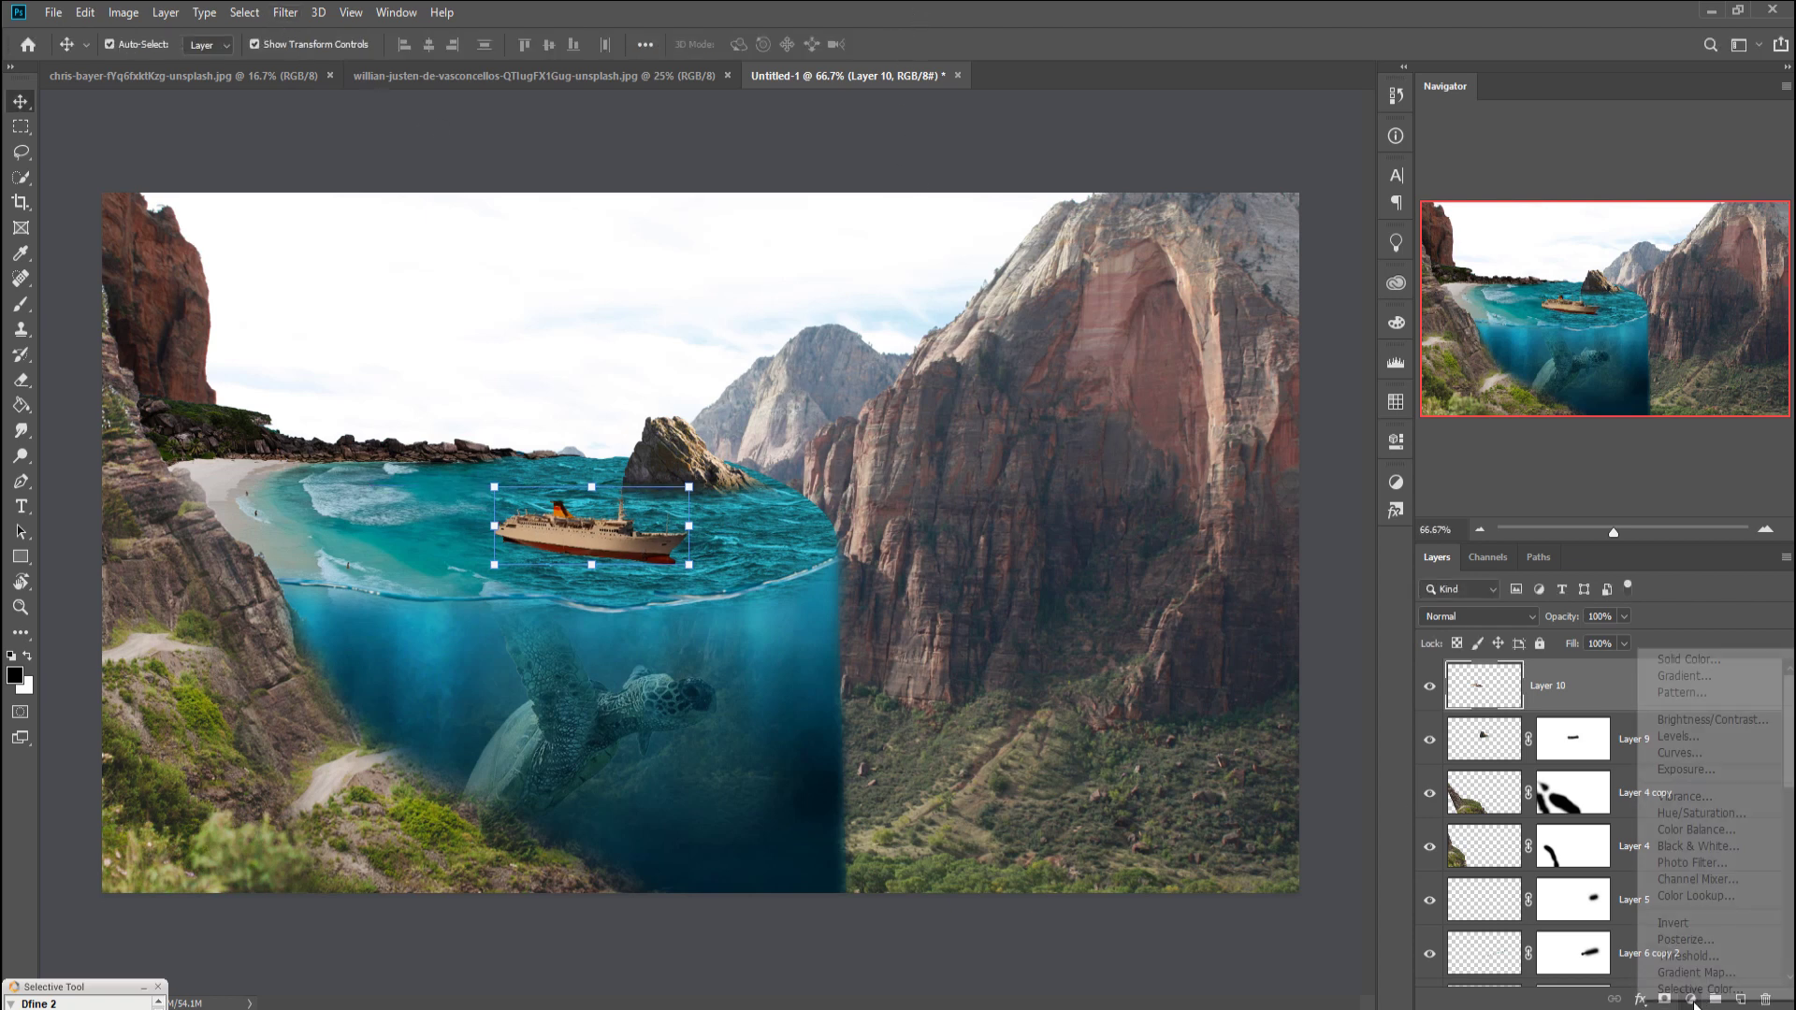
left_click(1714, 818)
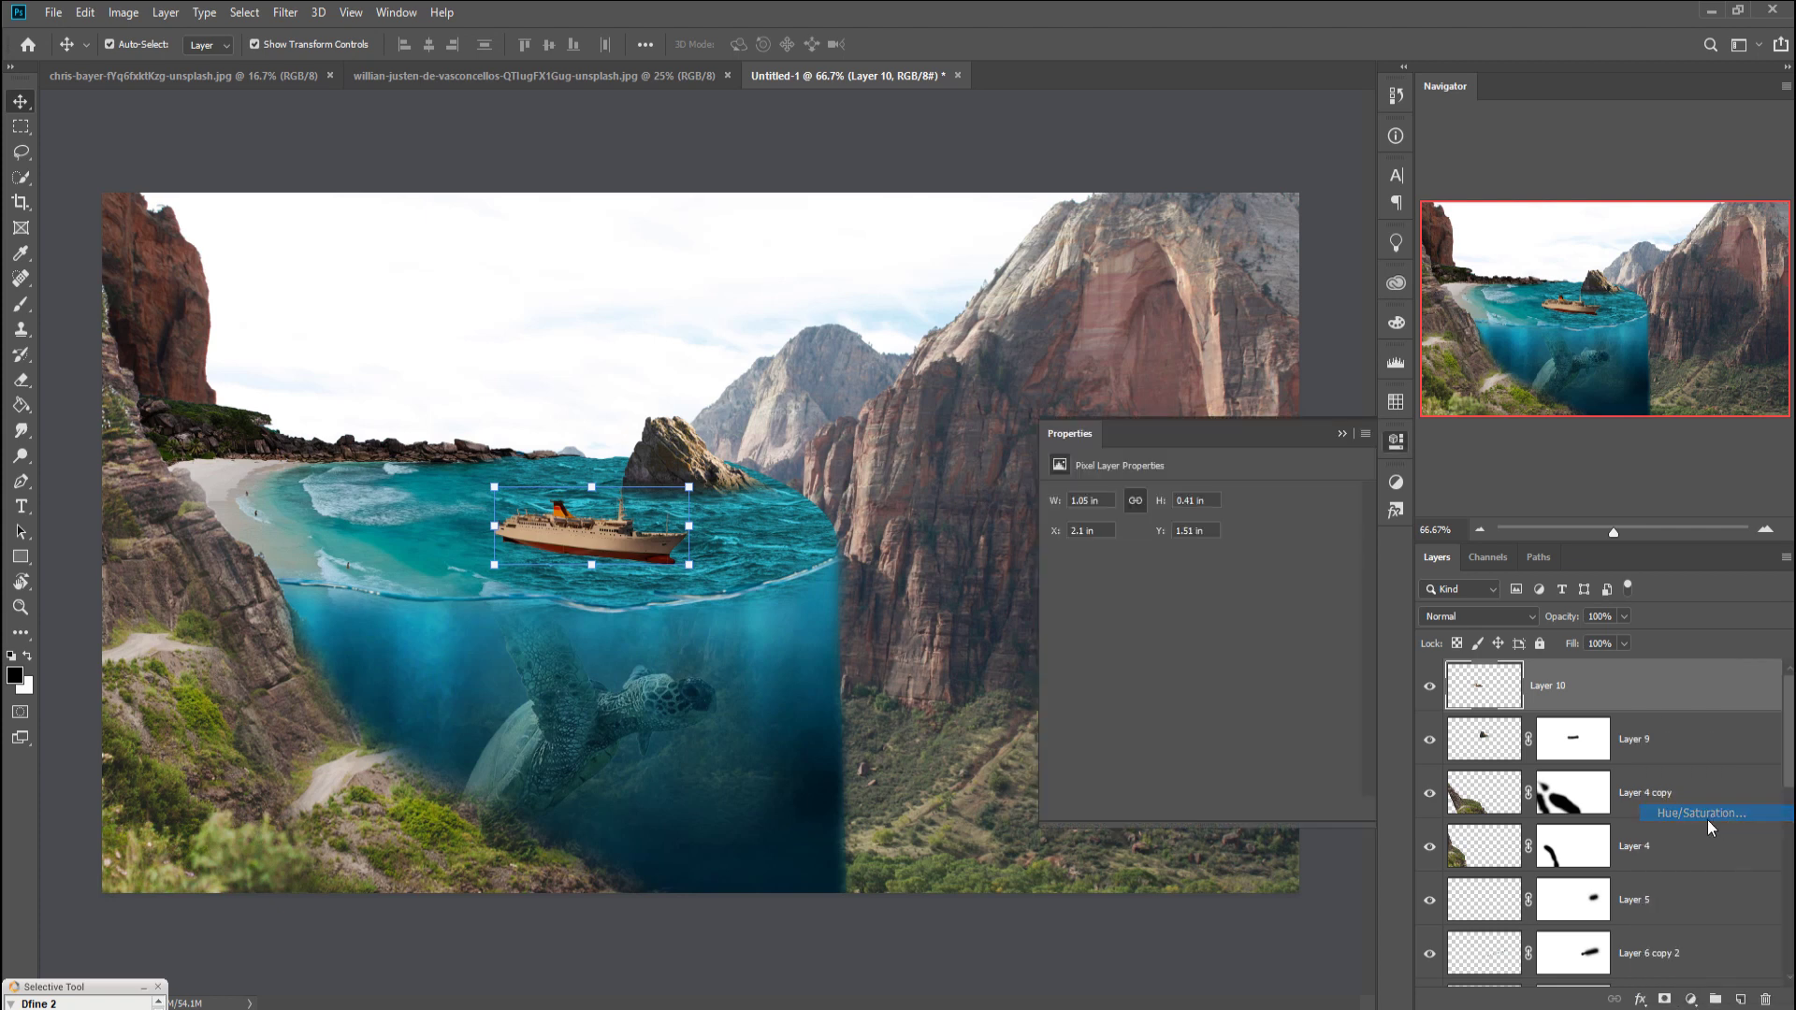
left_click(1233, 808)
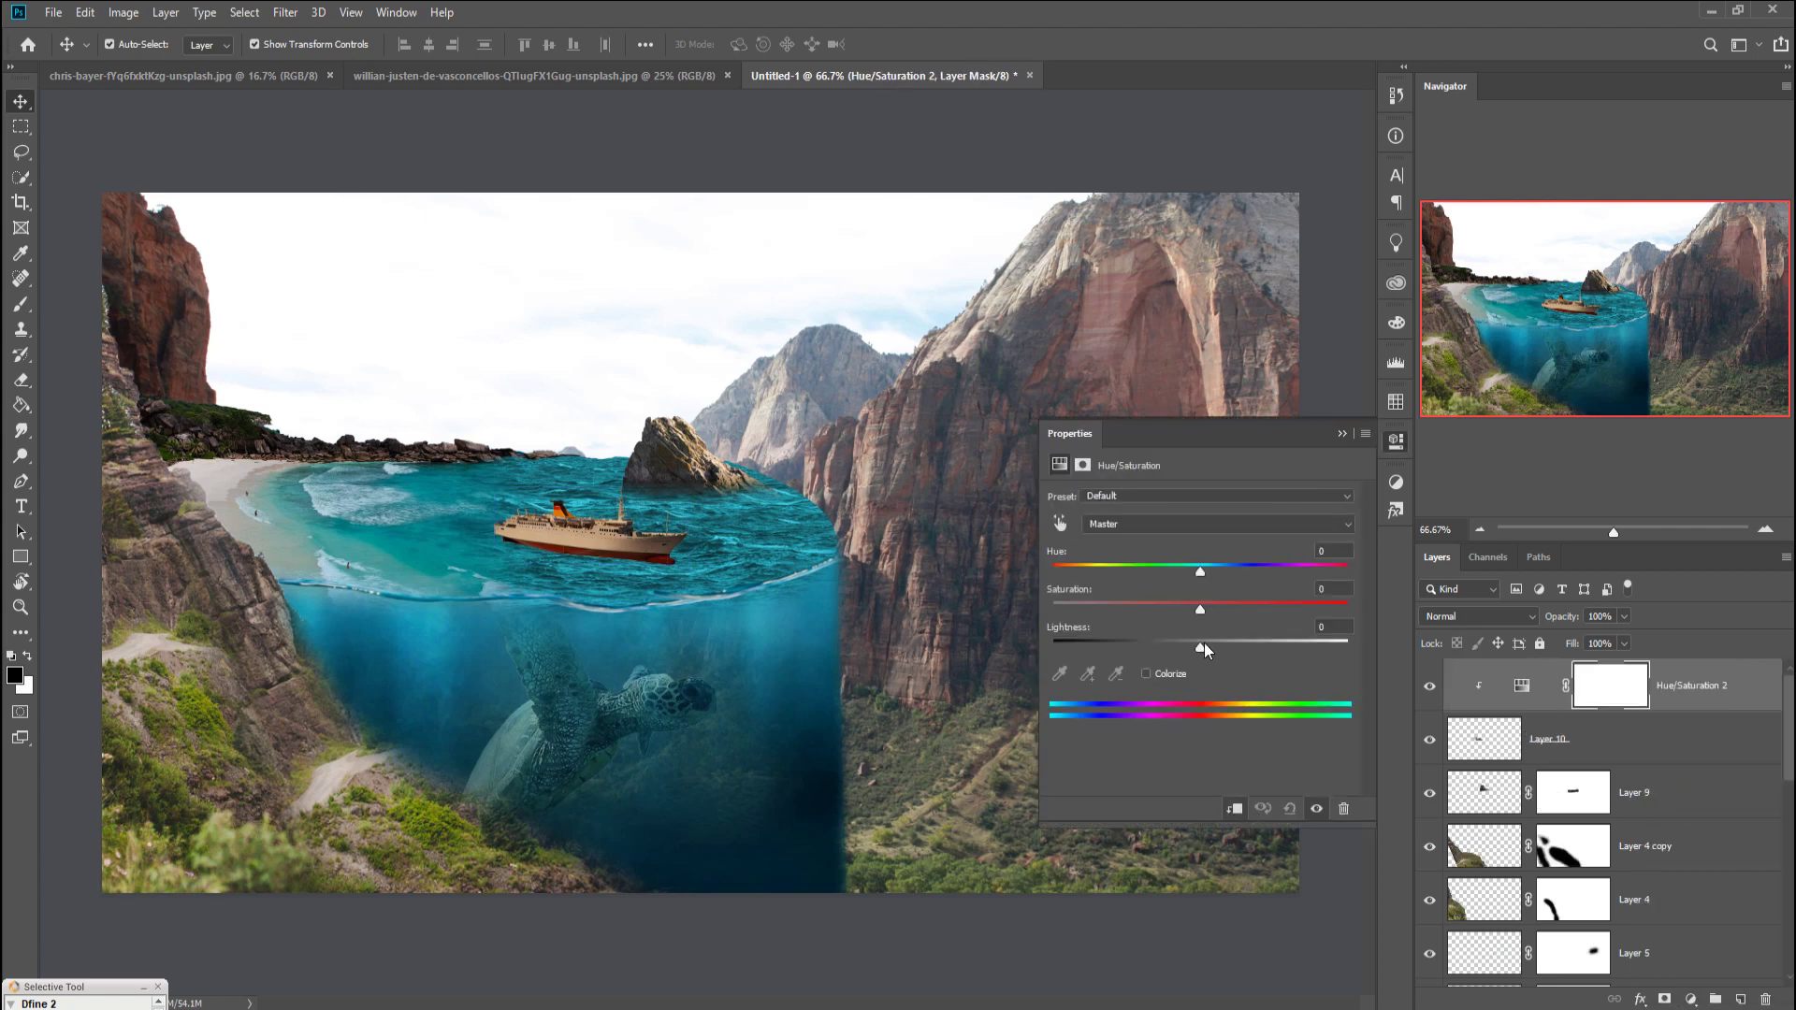
left_click(1145, 674)
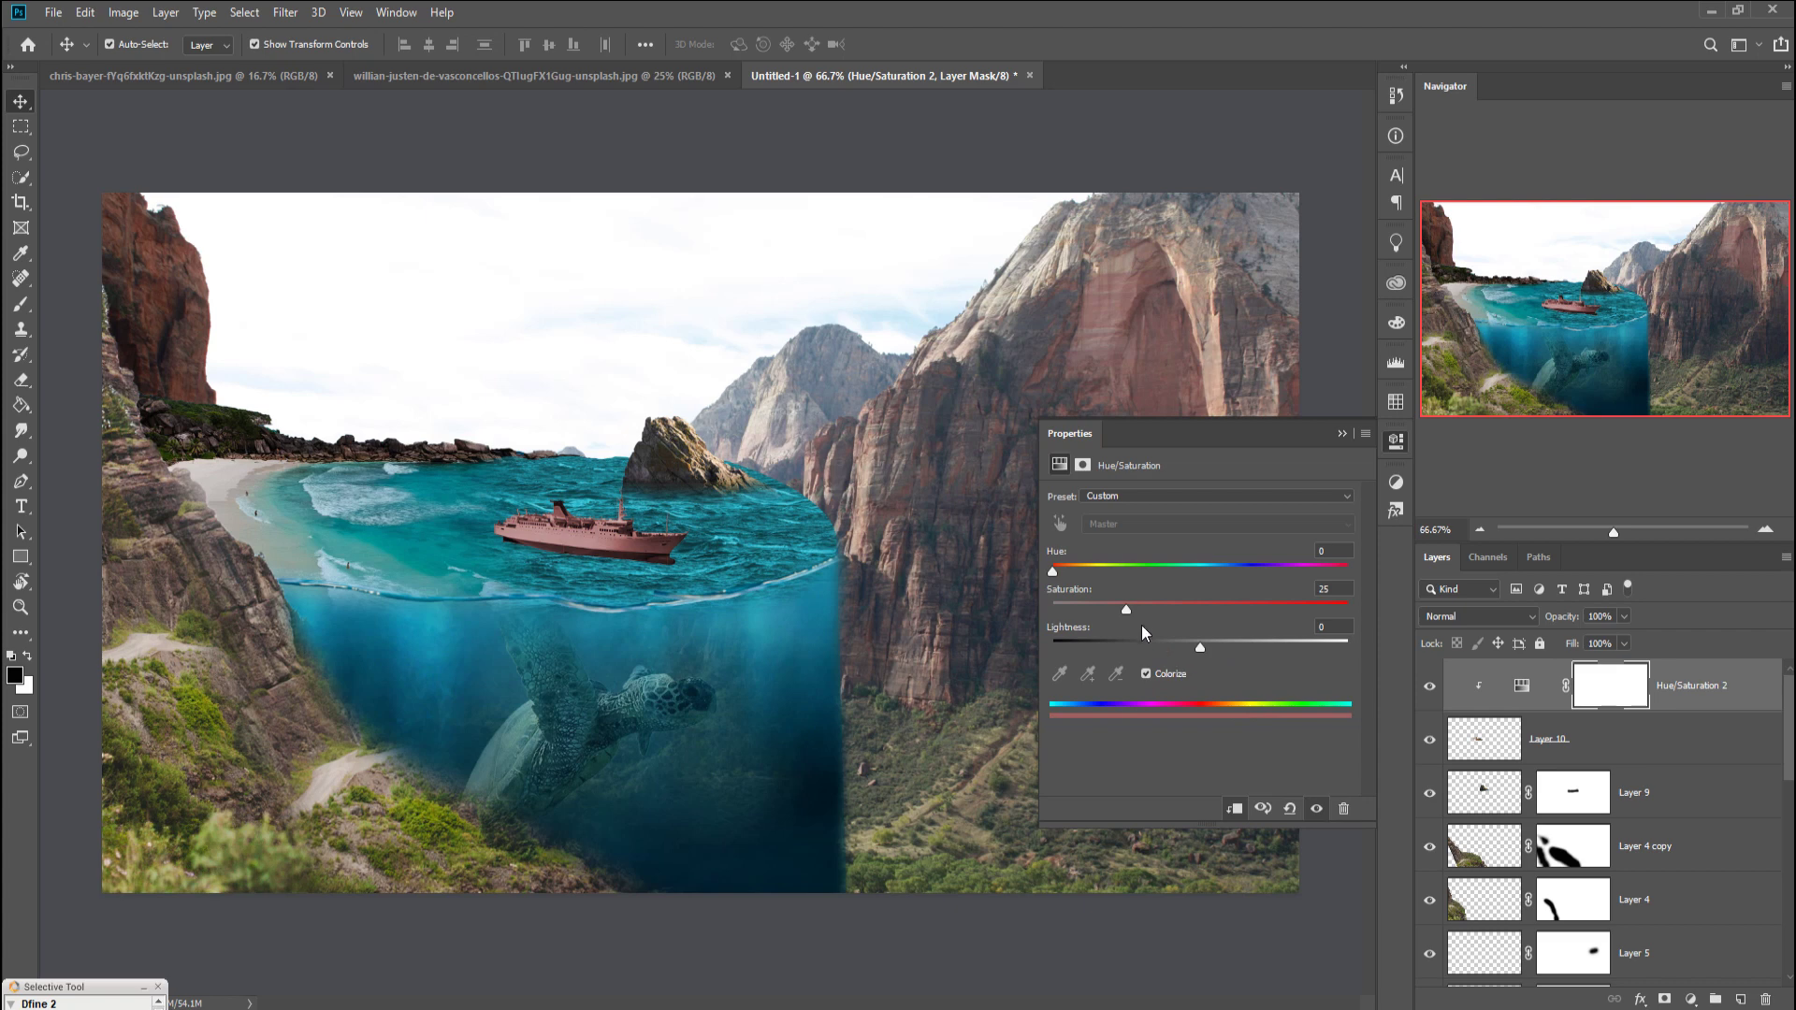
left_click(1144, 675)
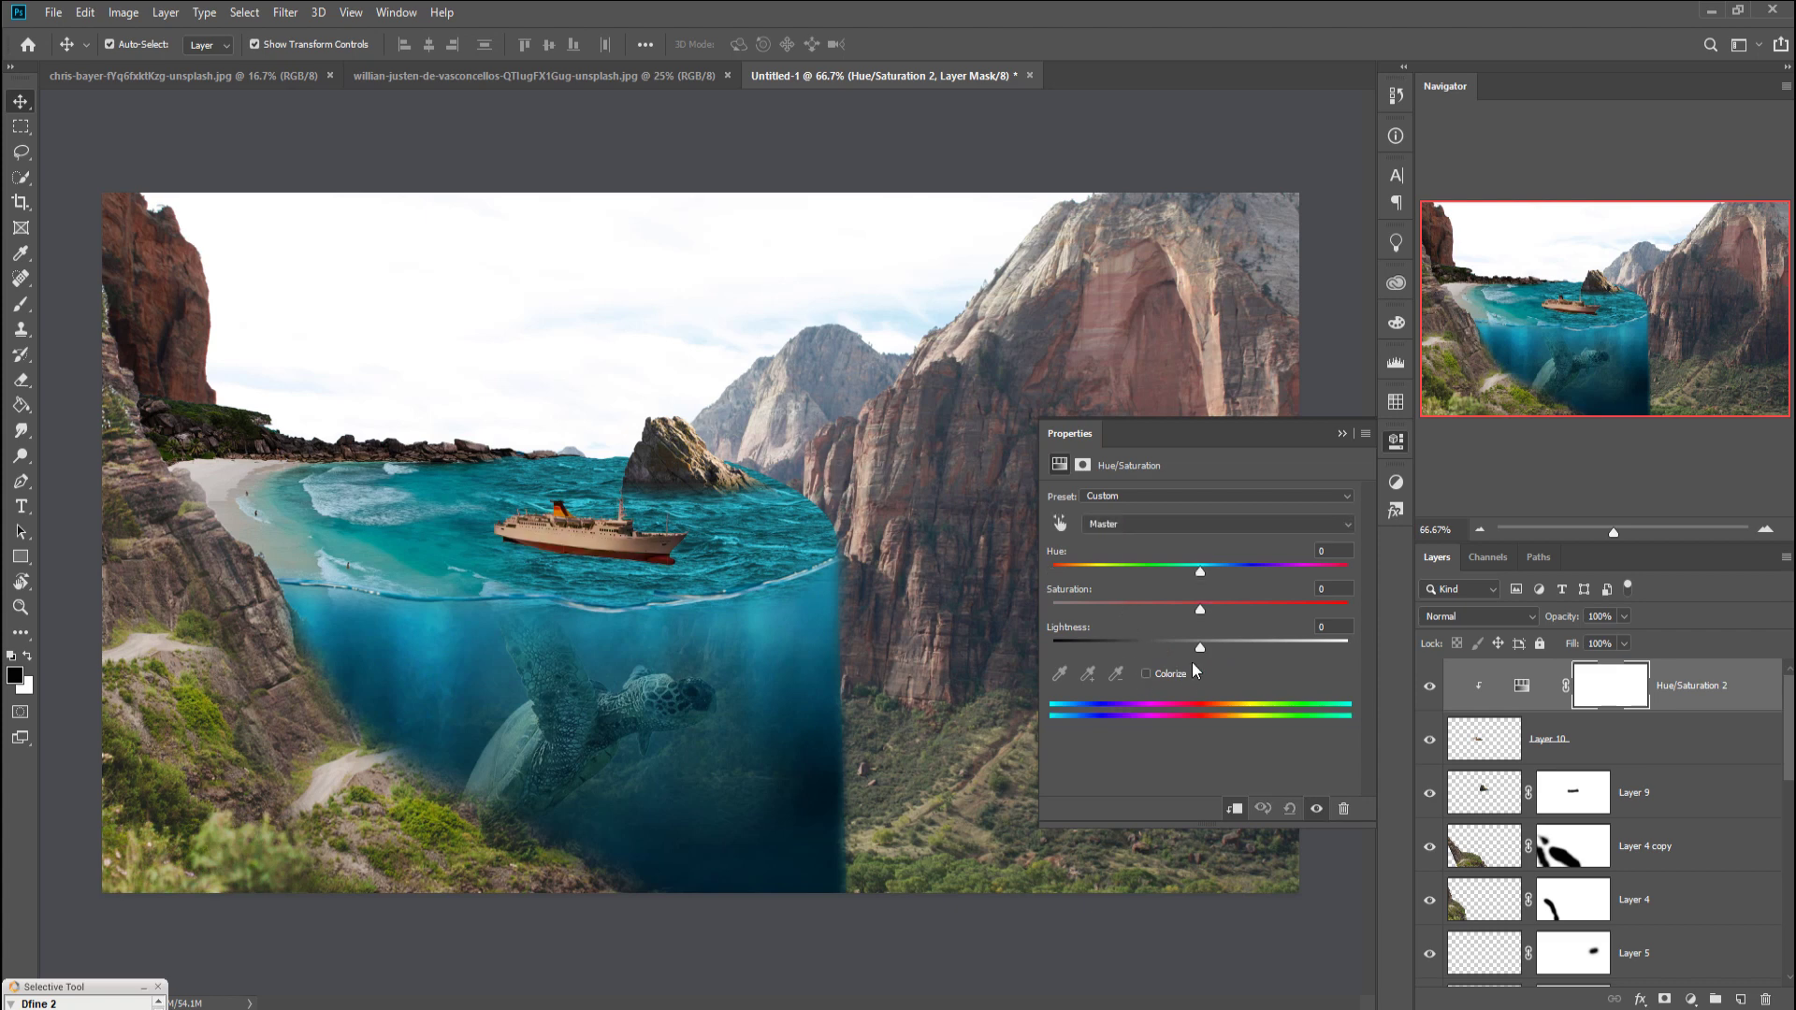
mouse_move(1206, 648)
left_mouse_down()
mouse_move(1231, 647)
mouse_move(1234, 609)
mouse_move(1170, 574)
mouse_move(1220, 574)
mouse_move(1069, 574)
mouse_move(1200, 580)
left_mouse_up()
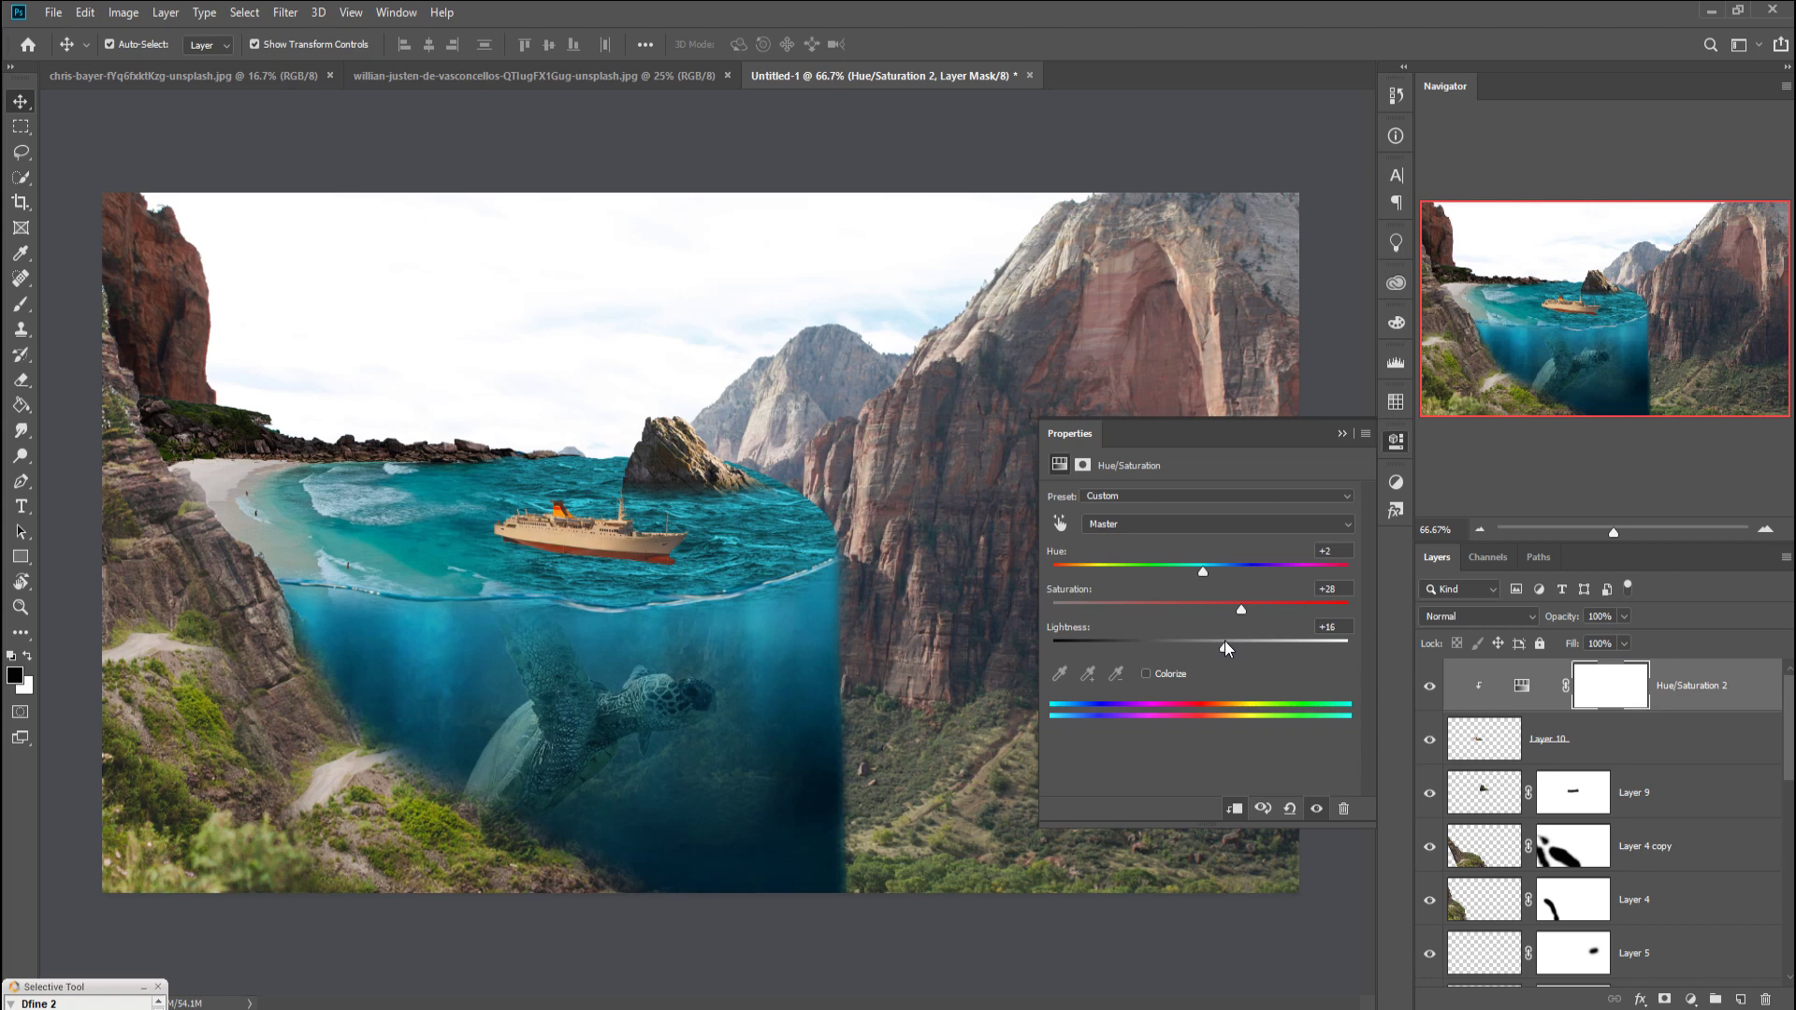
left_click(1340, 433)
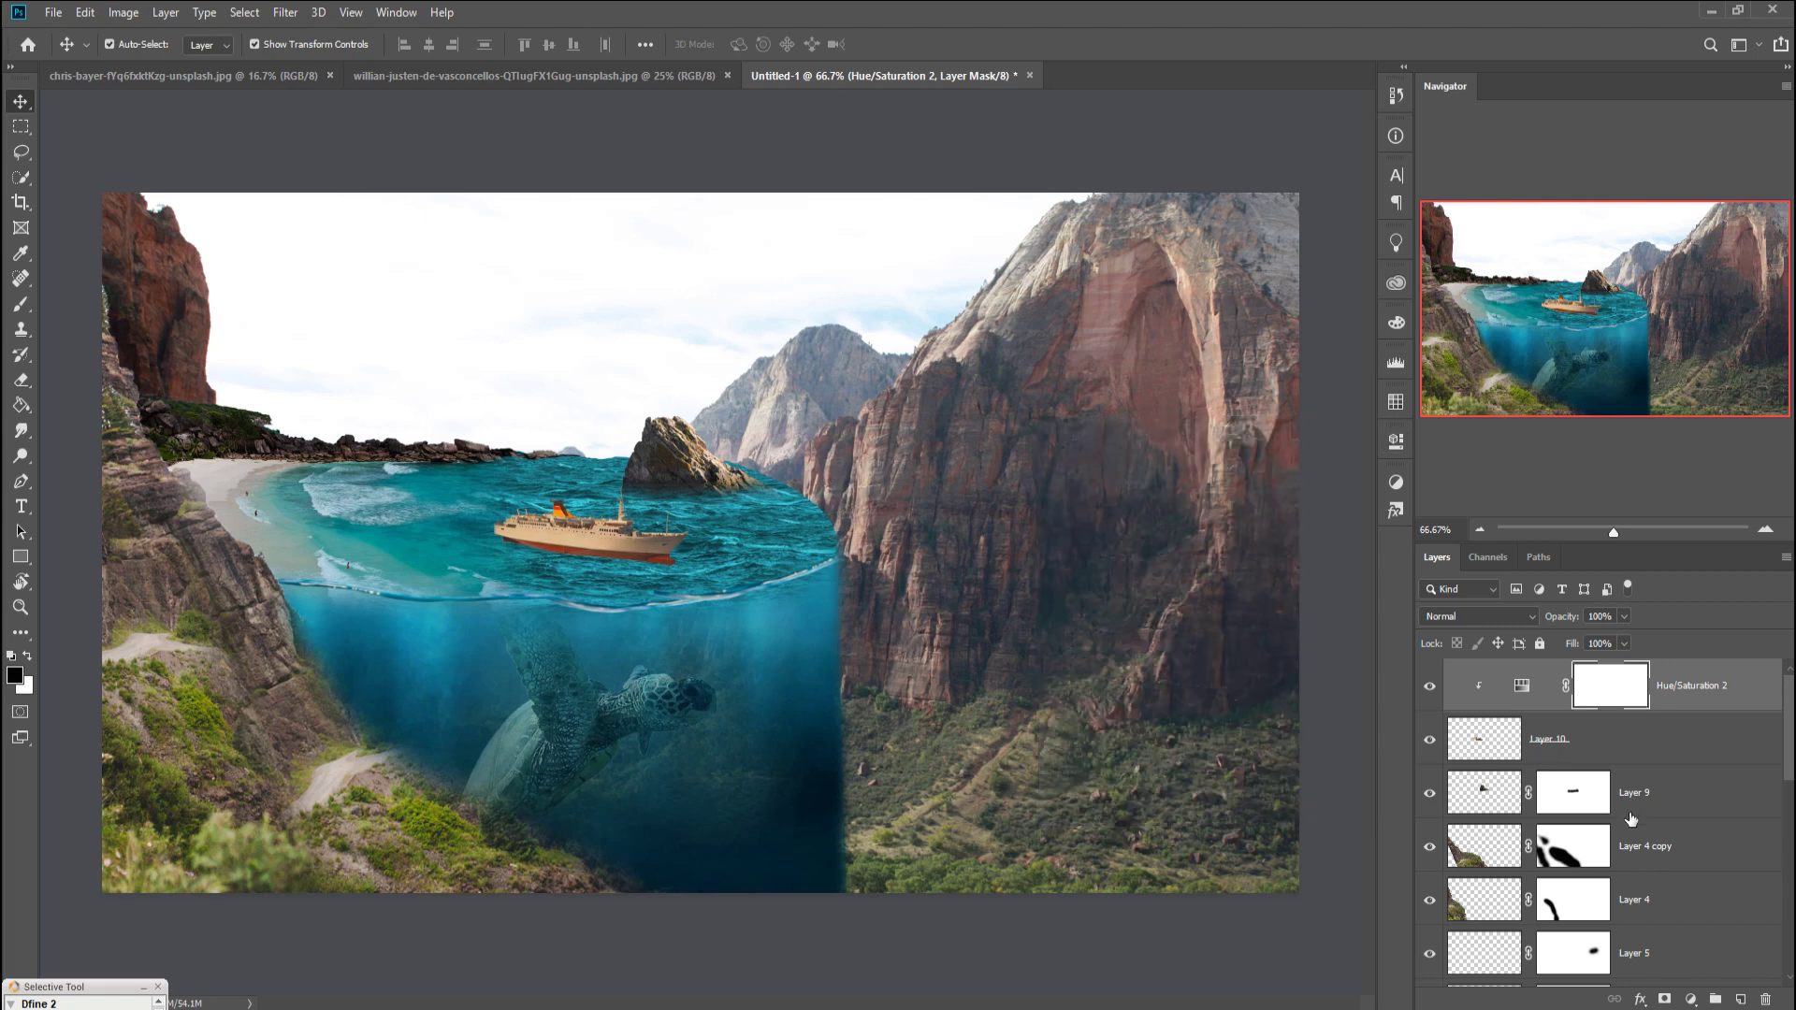
left_click(1515, 749)
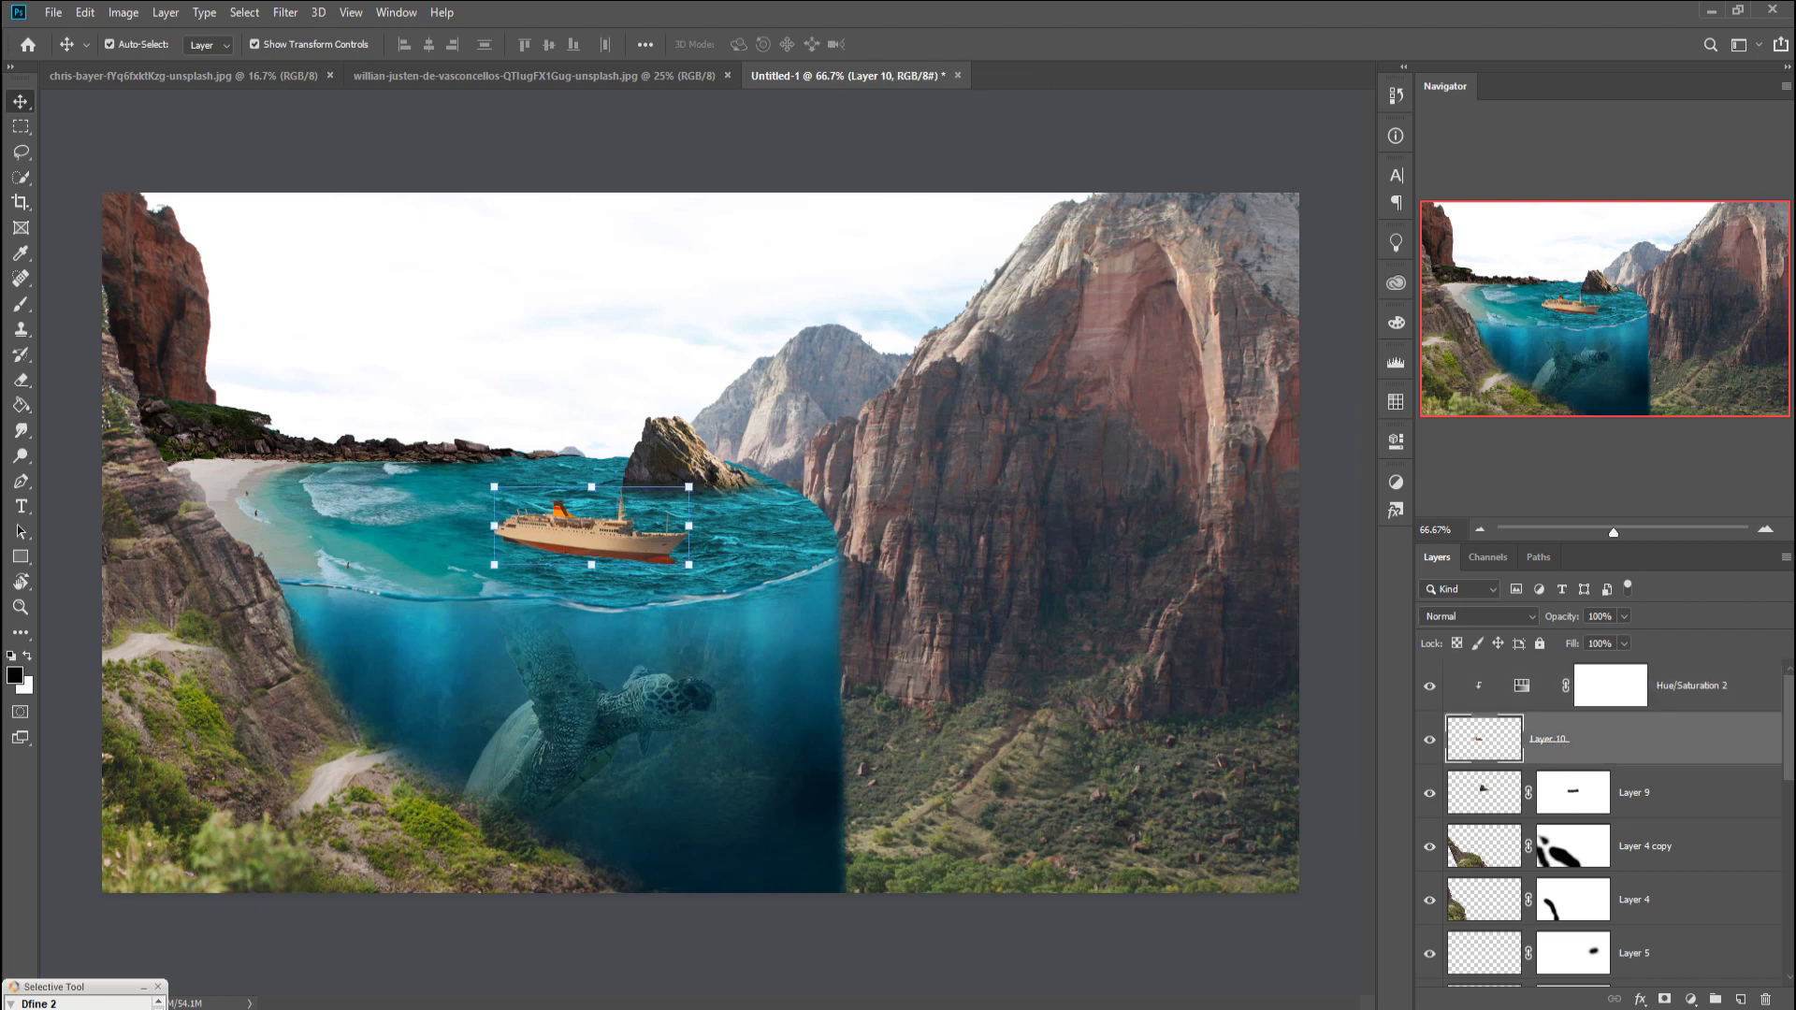
Step: Add a layer mask to Layer 10 and zoom in on the ship
left_click(1664, 999)
key("b")
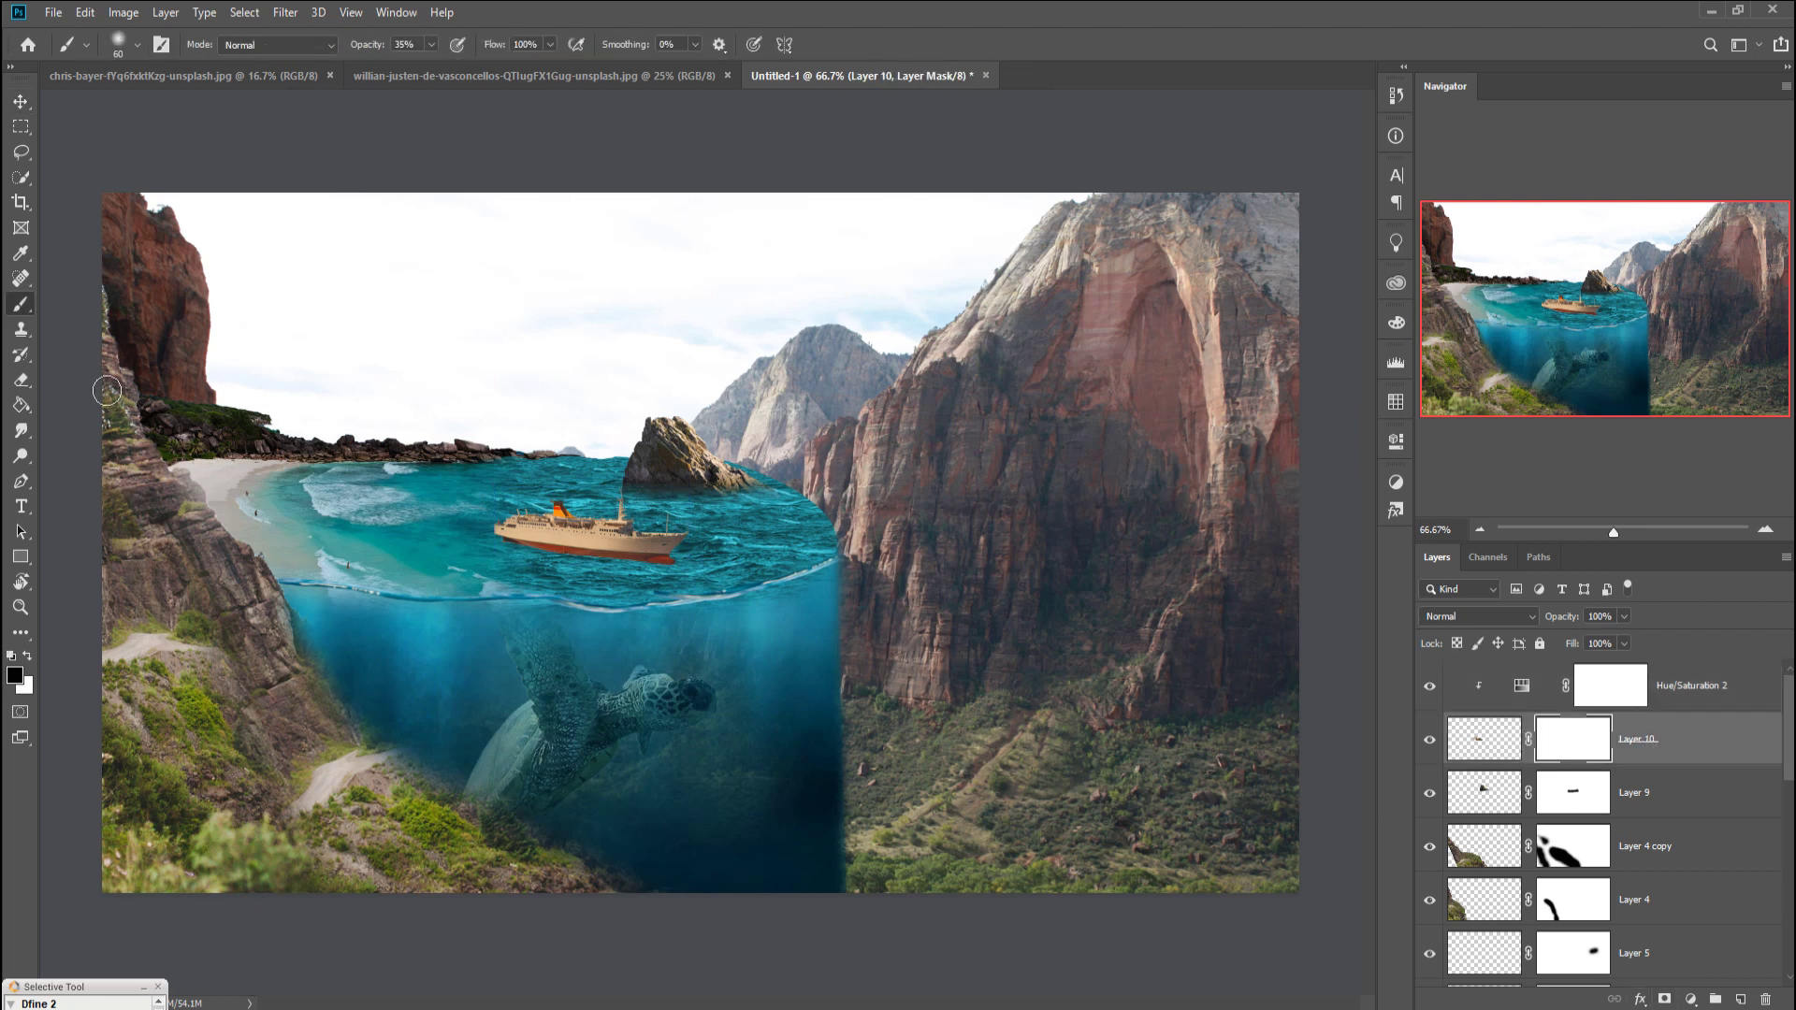
key("ctrl+plus")
key("ctrl+plus")
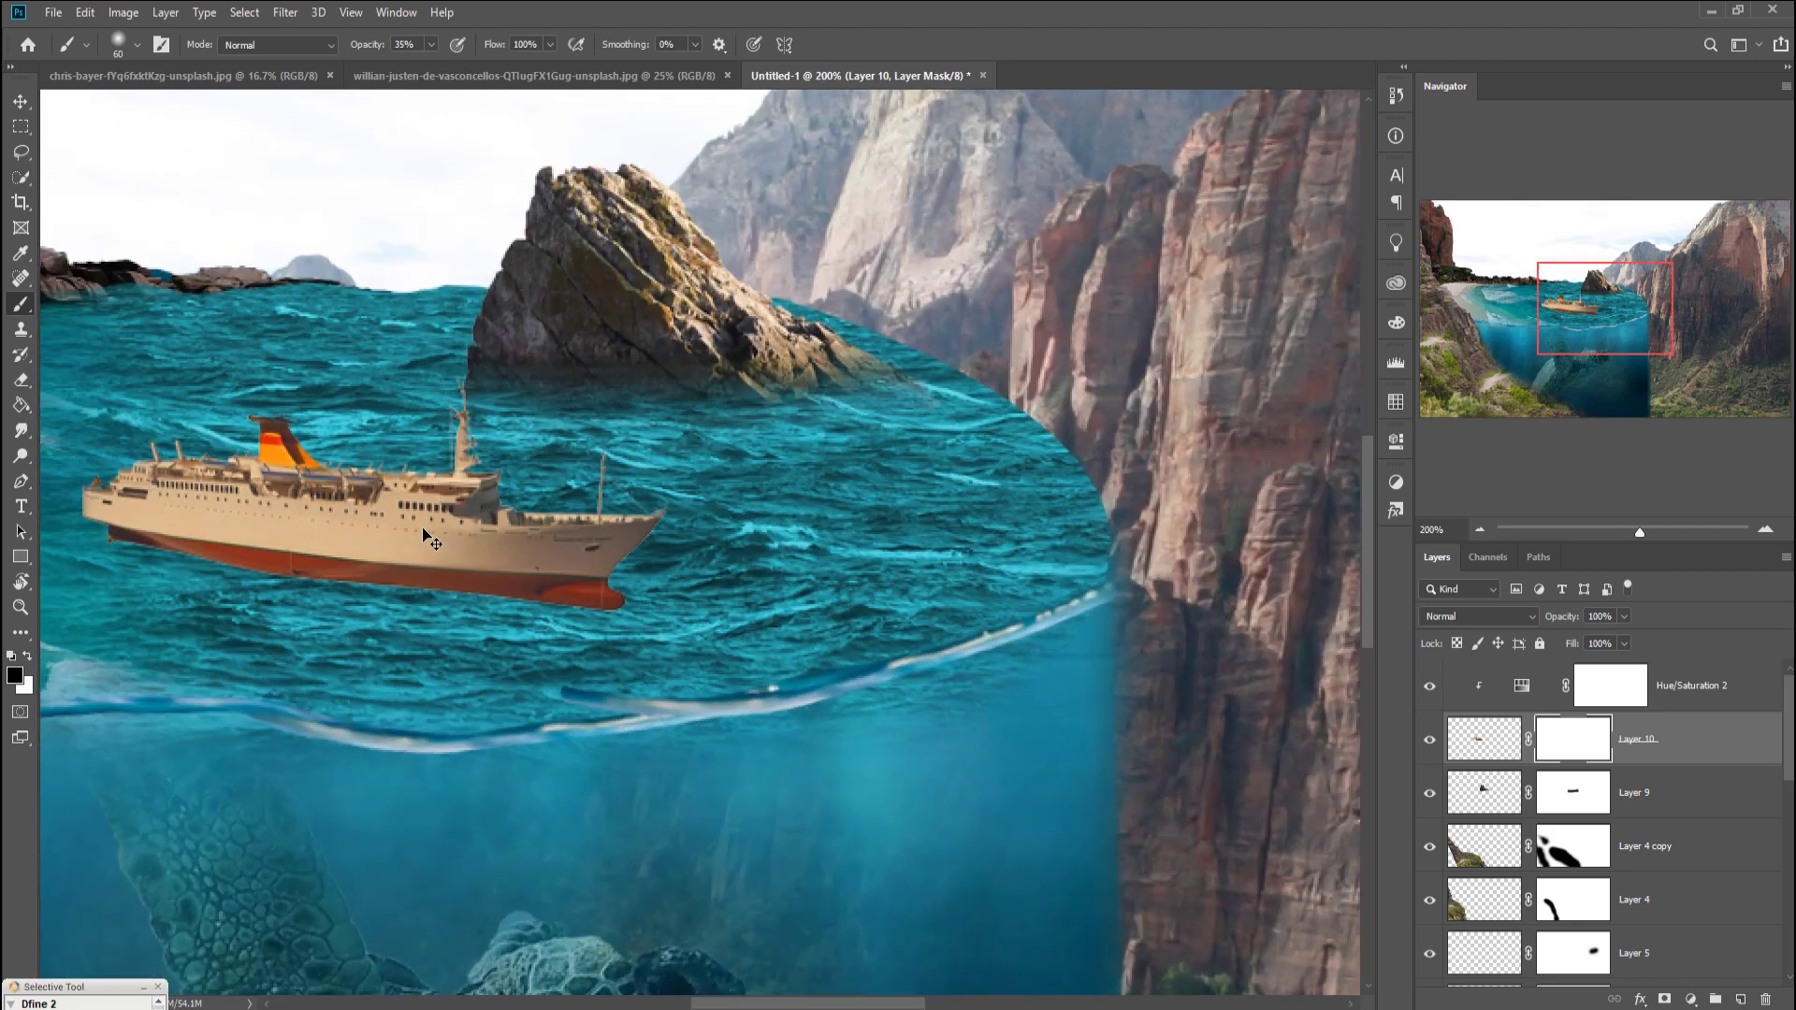
key("ctrl+plus")
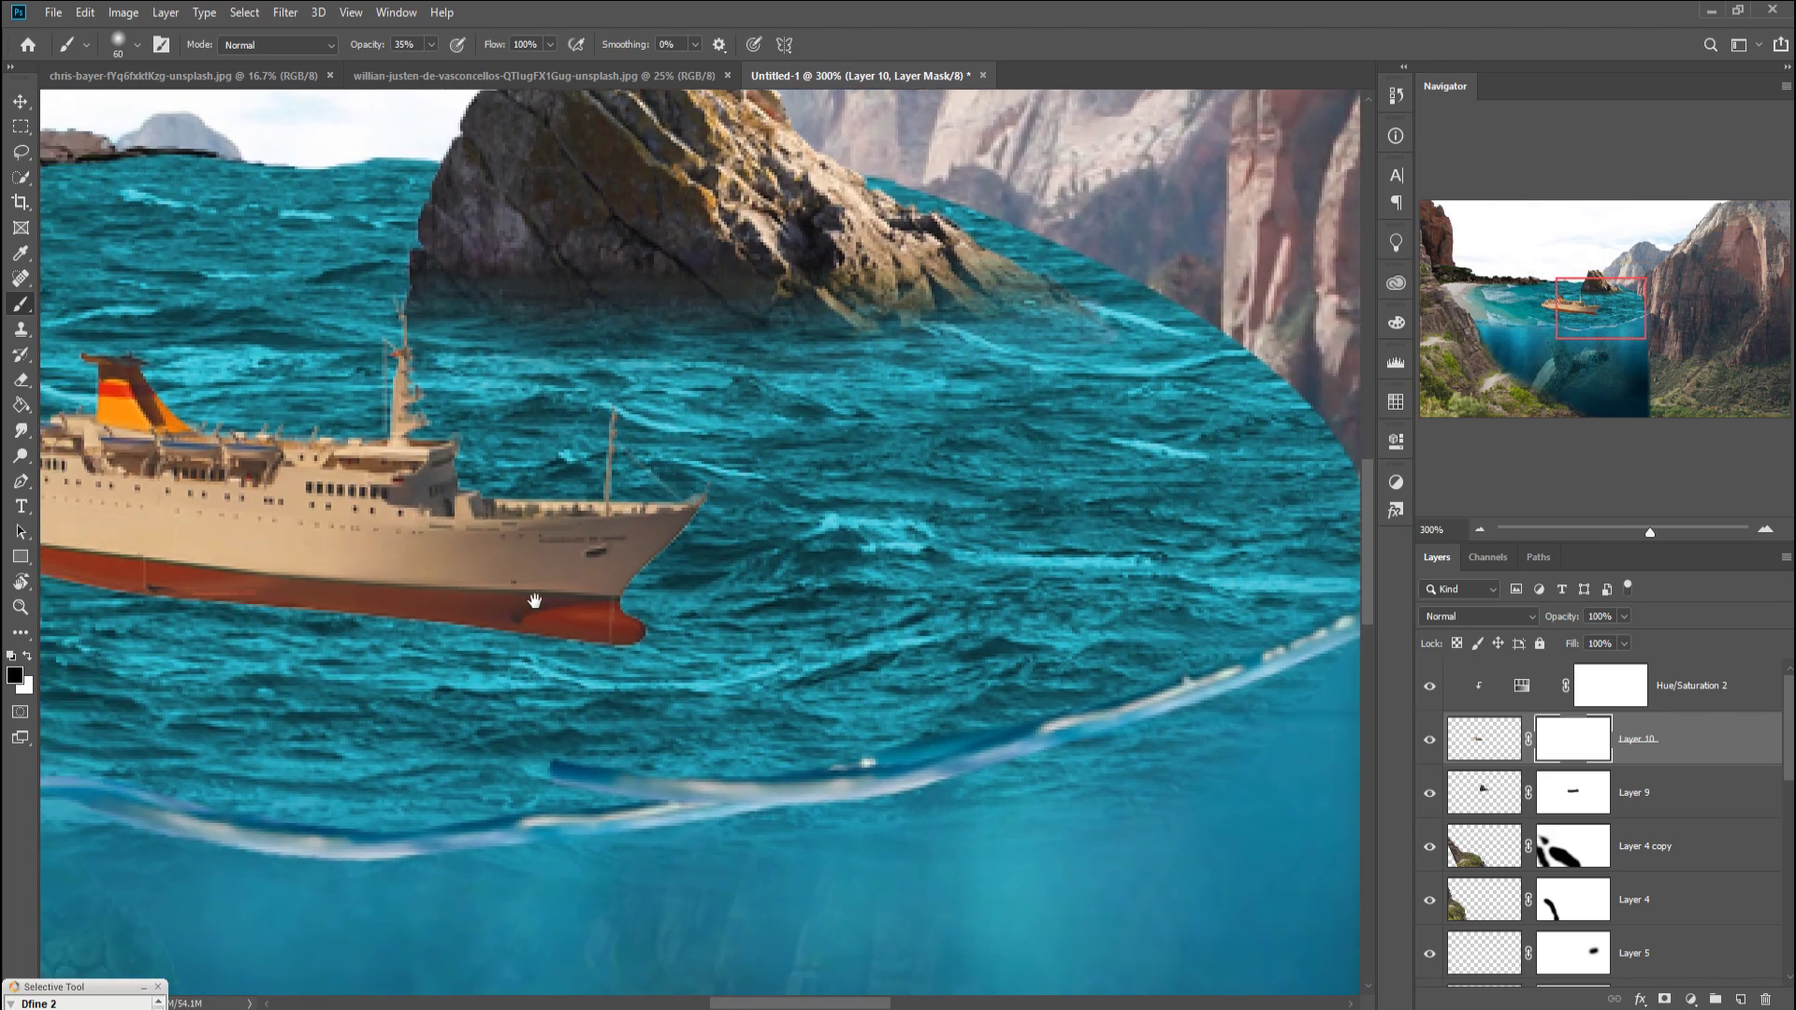
left_click_drag(449, 600, 1103, 584)
Step: Paint black with a smaller brush at 58% opacity to fade the red hull into the water
key("bracketleft")
key("bracketleft")
key("bracketleft")
key("bracketleft")
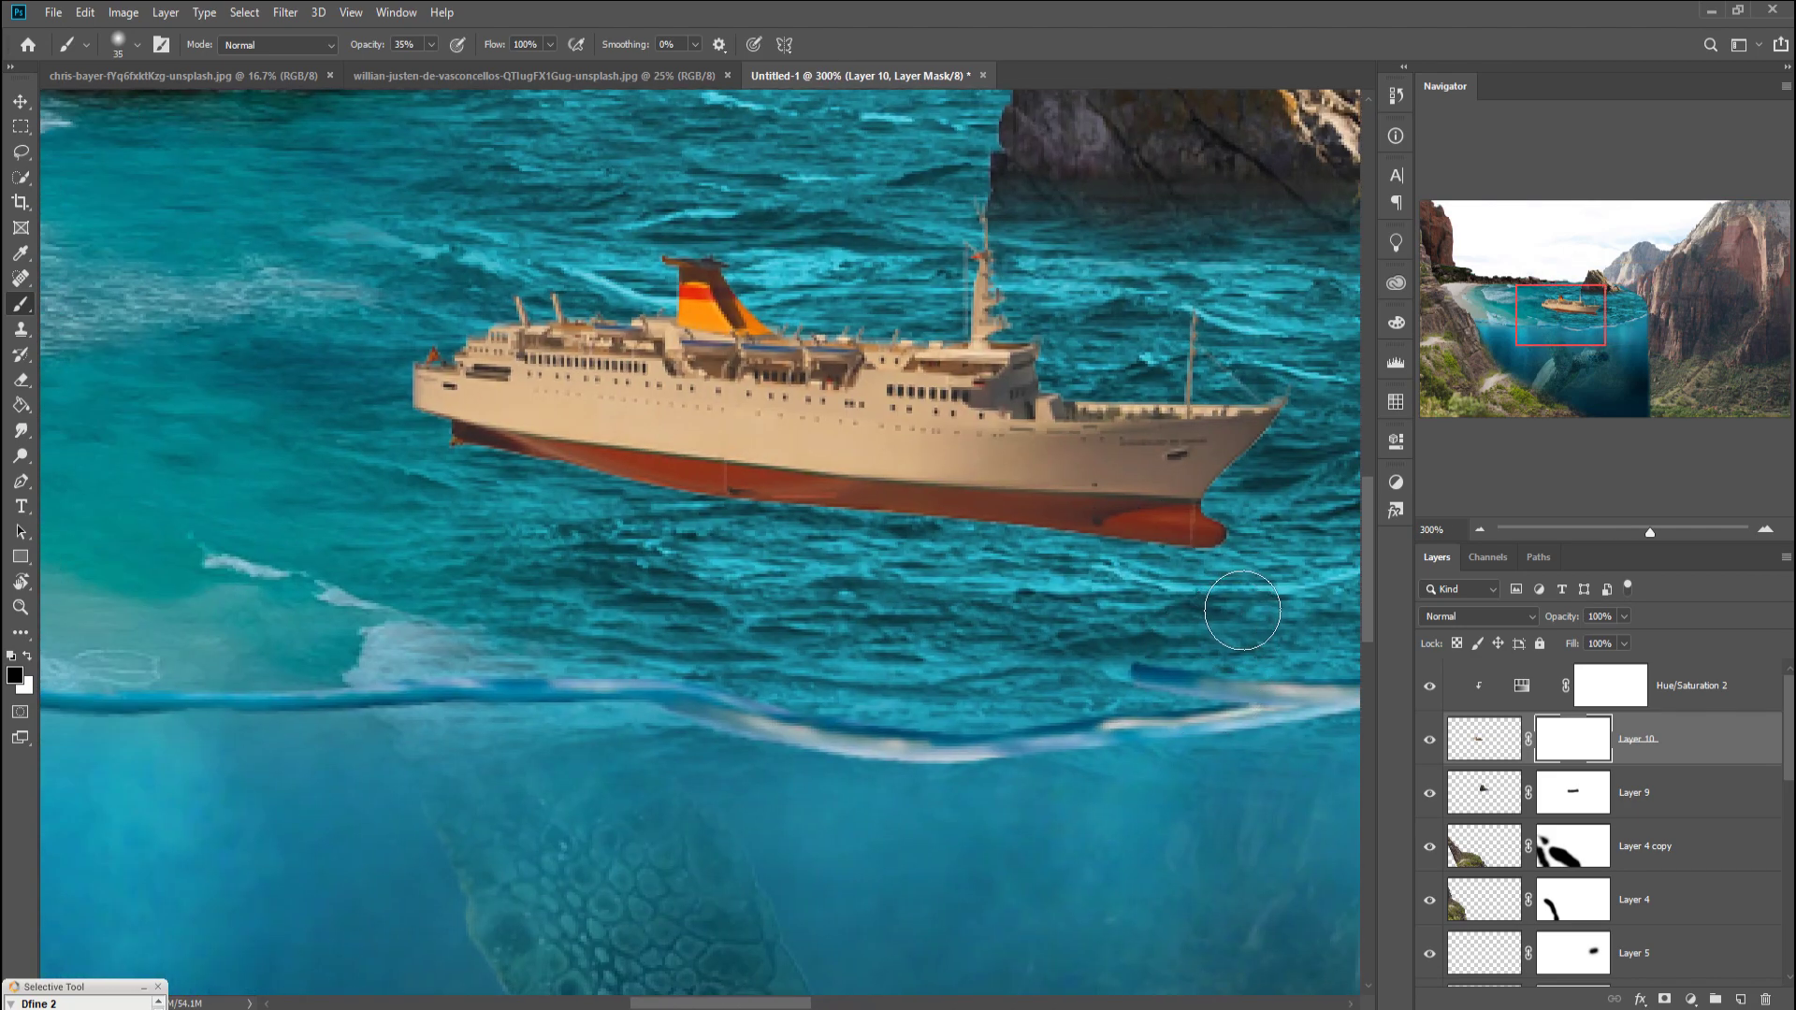
key("bracketleft")
key("bracketleft")
left_click(430, 43)
left_click_drag(450, 69, 453, 68)
left_click(1229, 598)
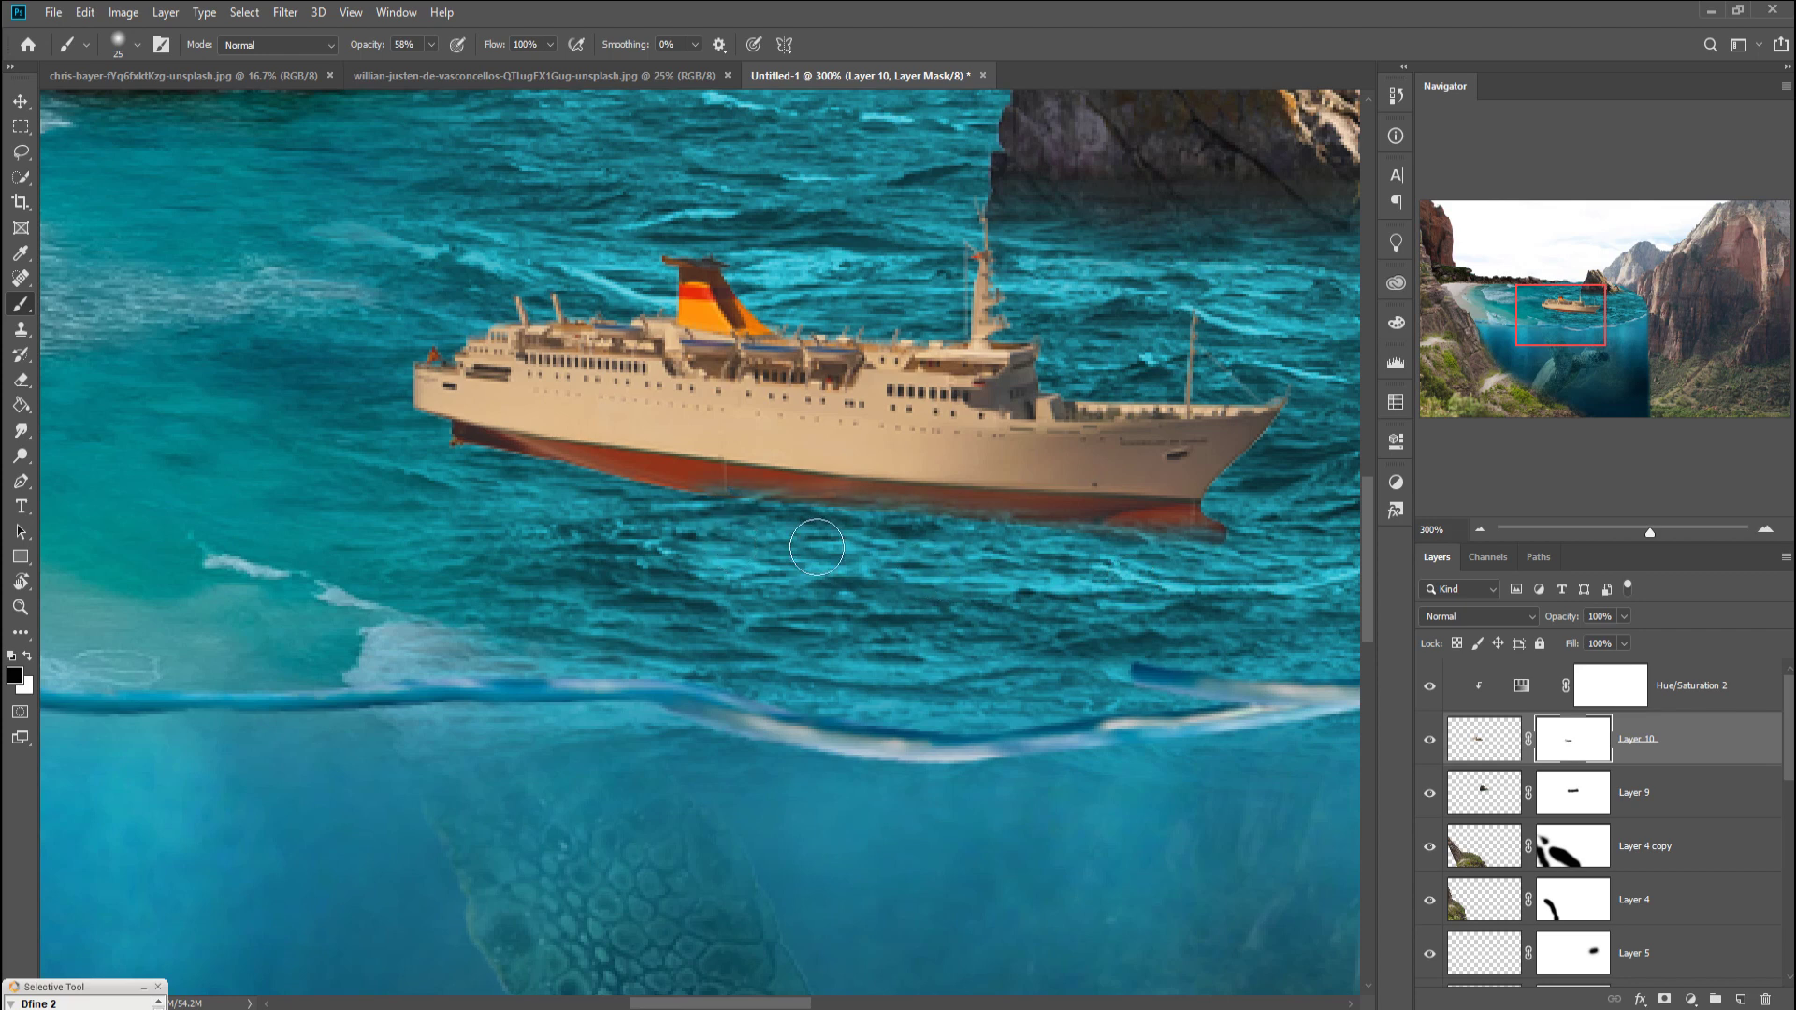
mouse_move(698, 531)
left_mouse_down()
mouse_move(520, 483)
mouse_move(822, 548)
left_mouse_up()
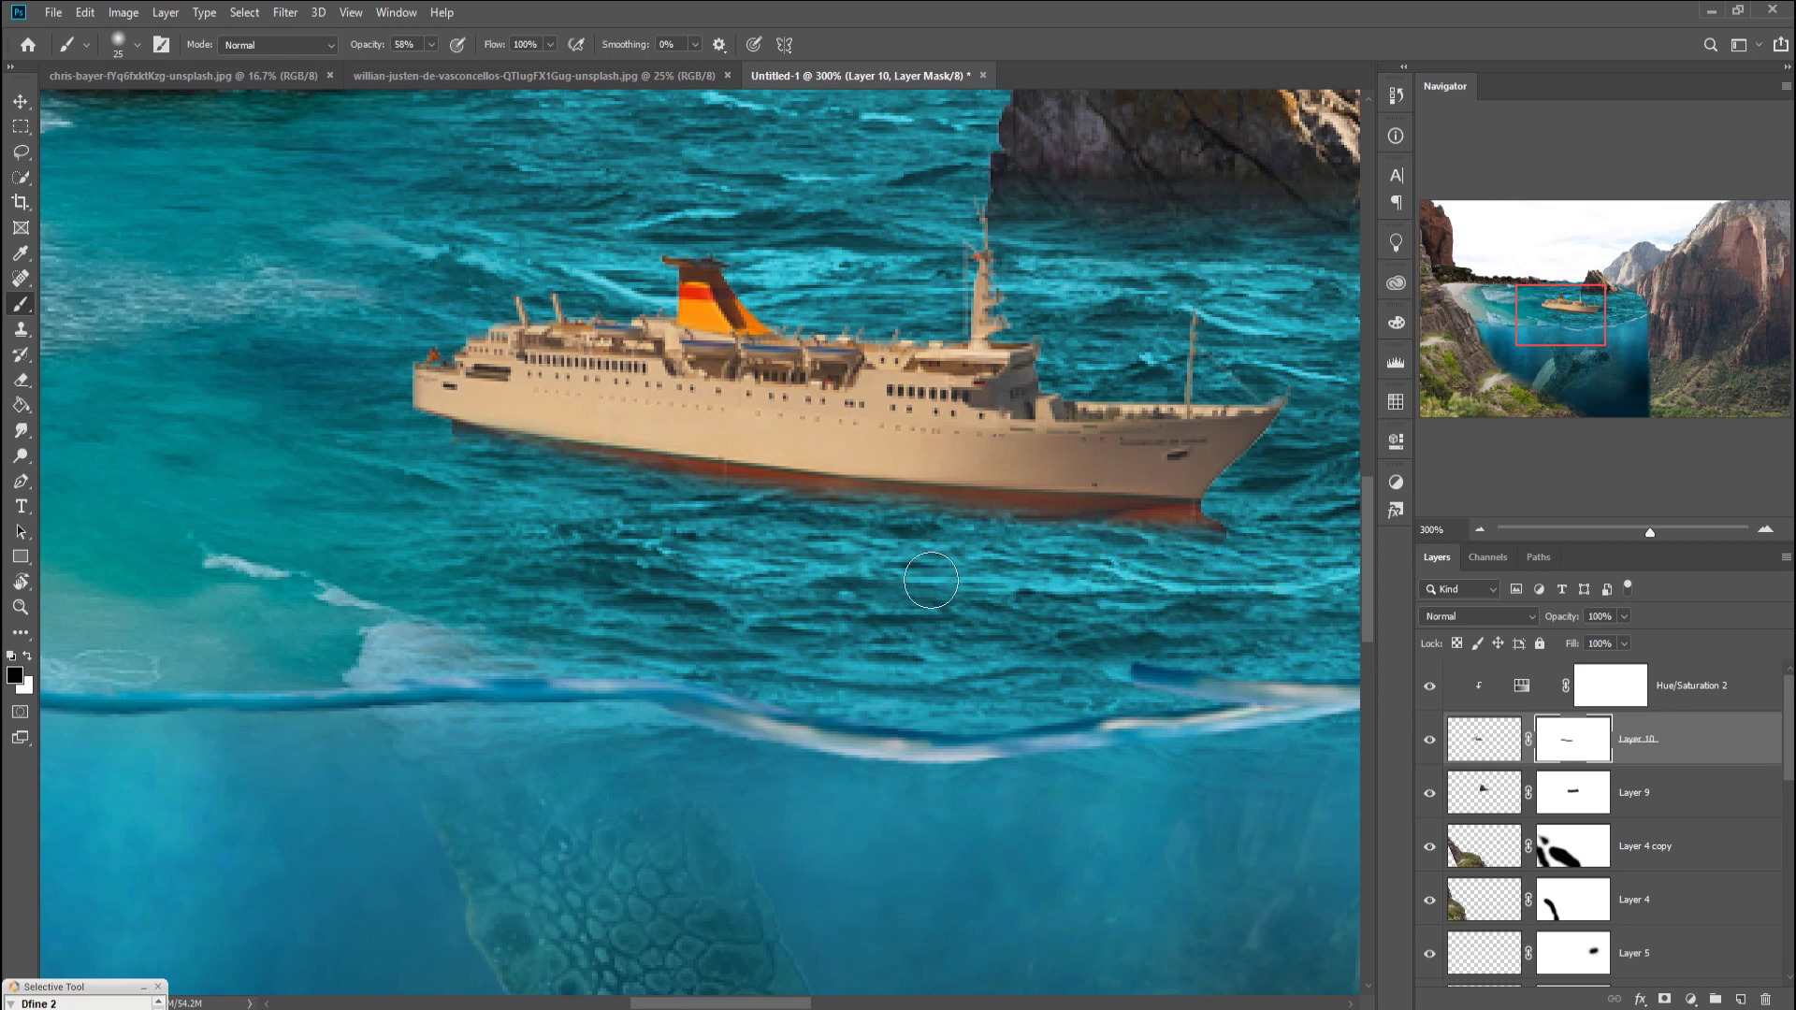
Step: Zoom back out to the full scene and select the cliff layer, Layer 2
left_click(15, 102)
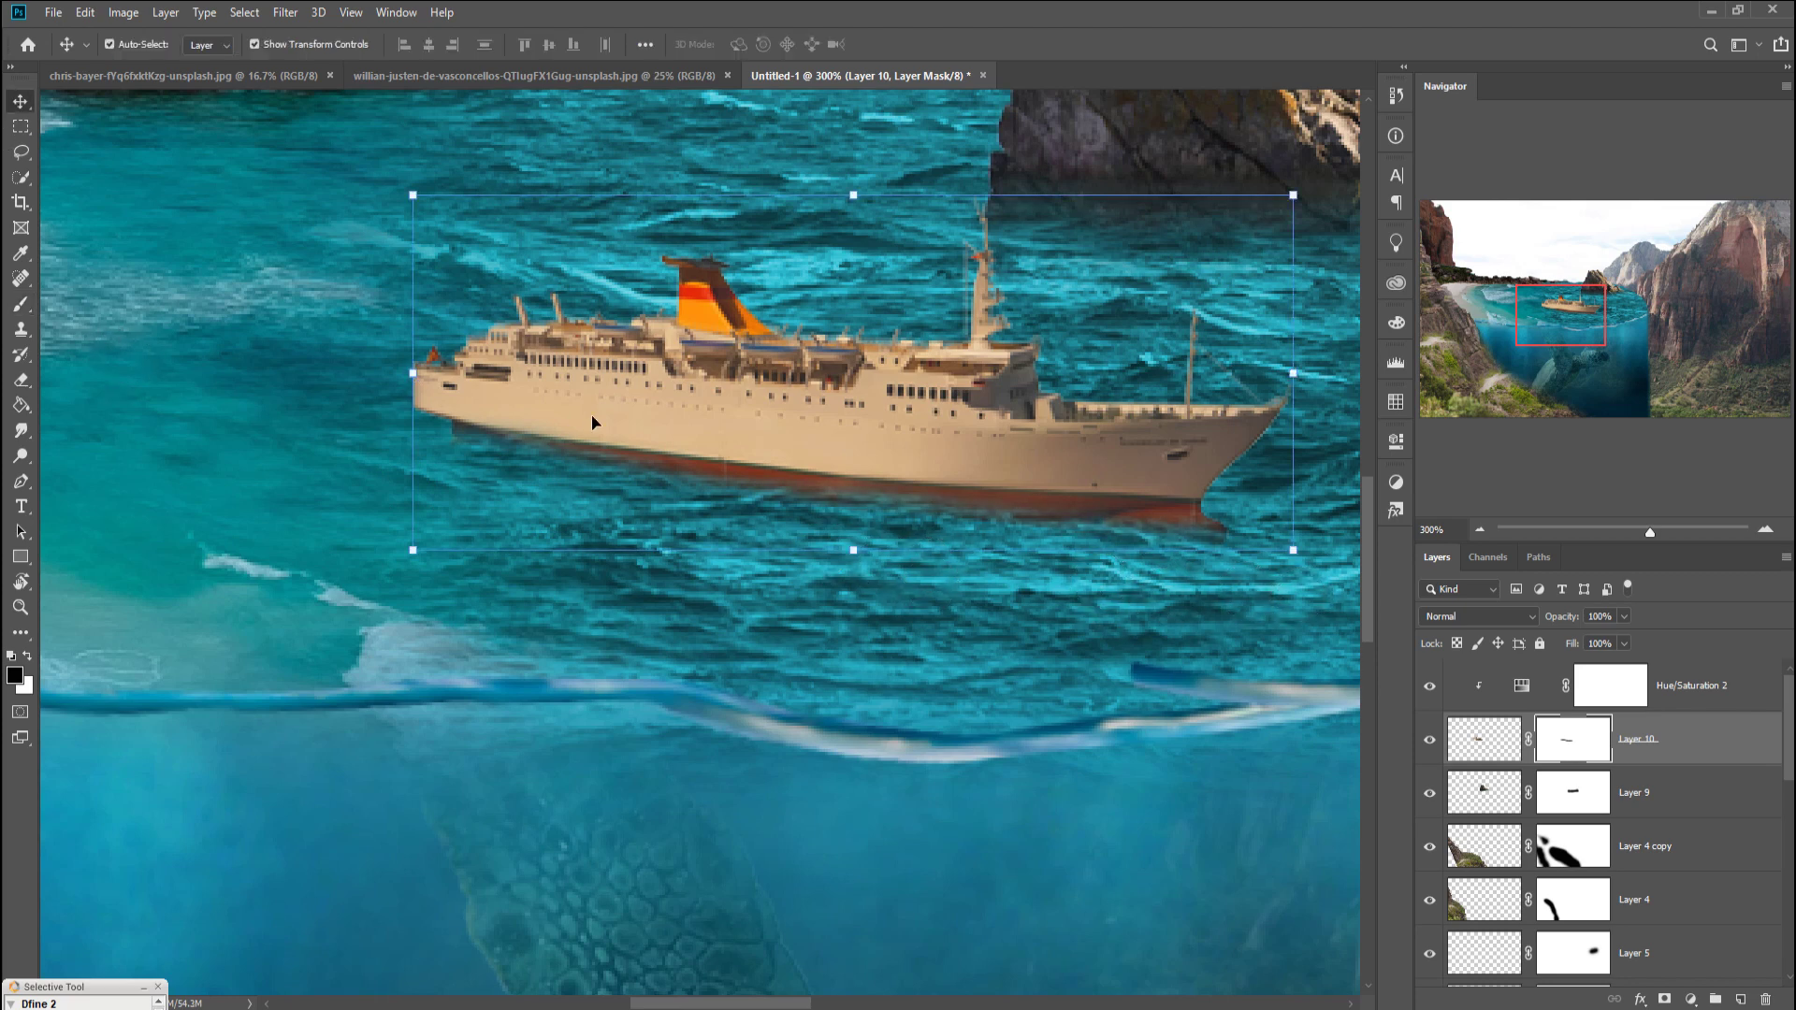
key("ctrl+minus")
key("ctrl+minus")
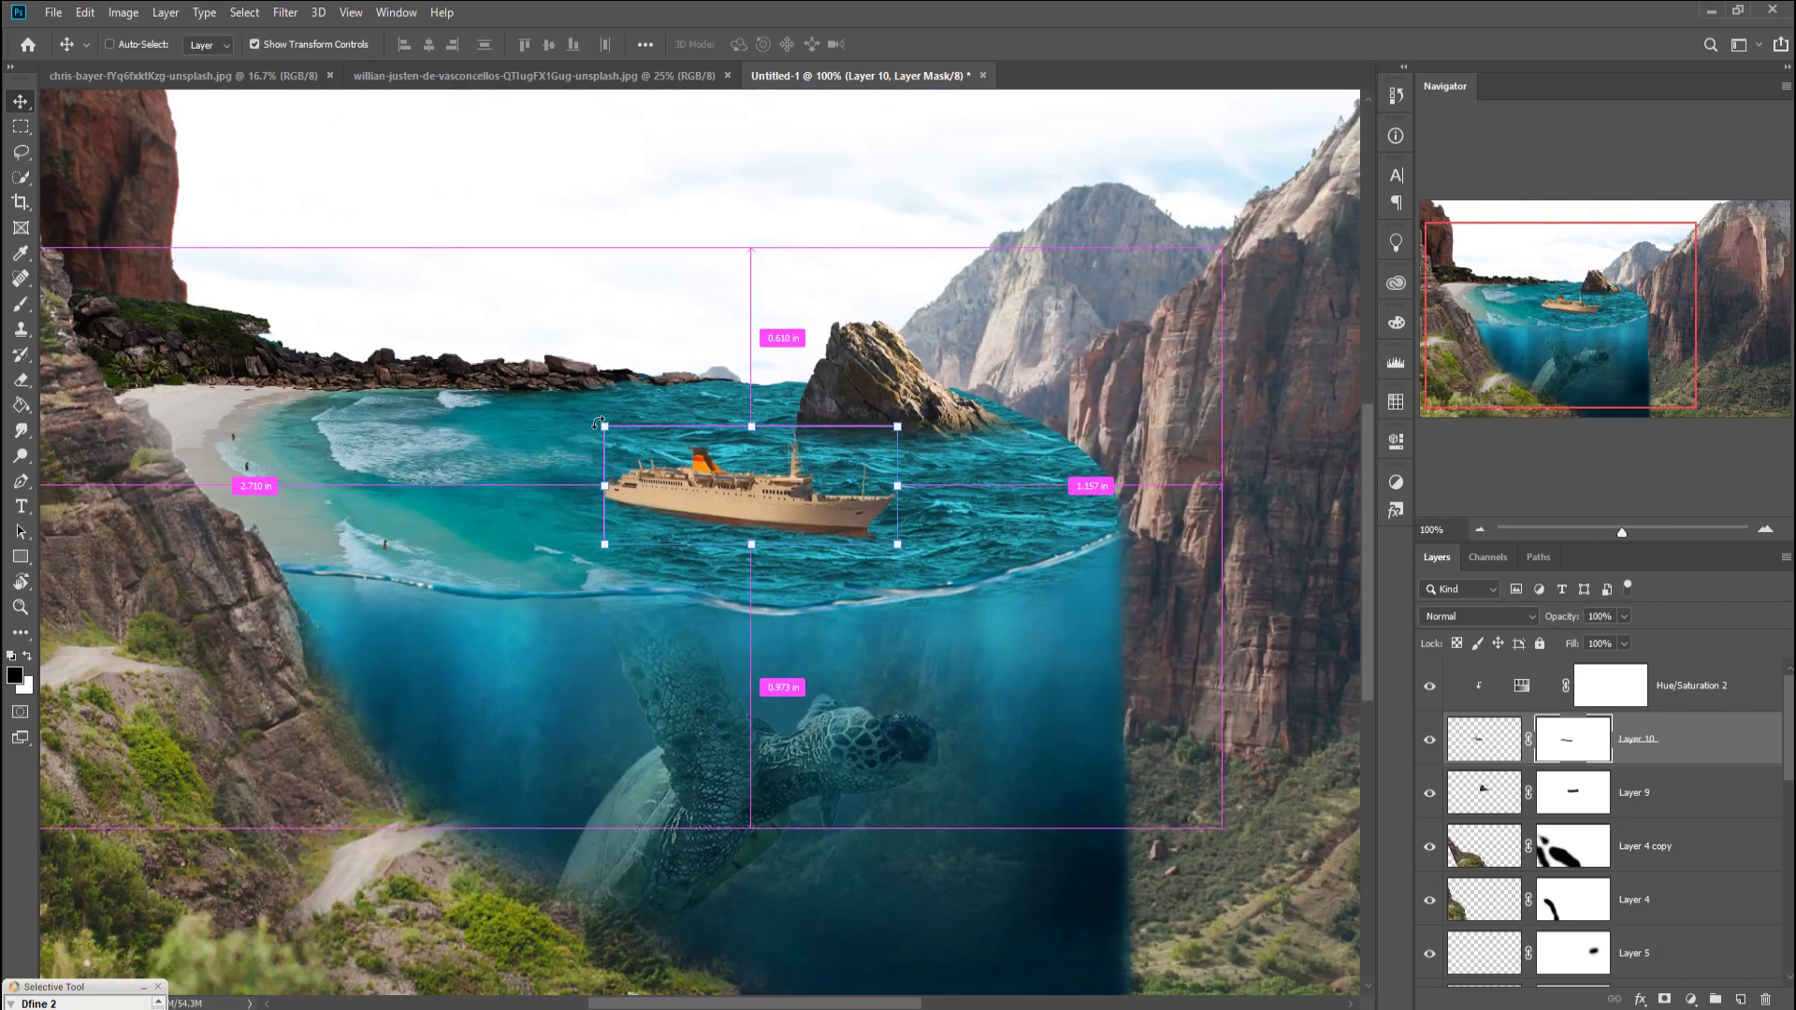
key("ctrl+minus")
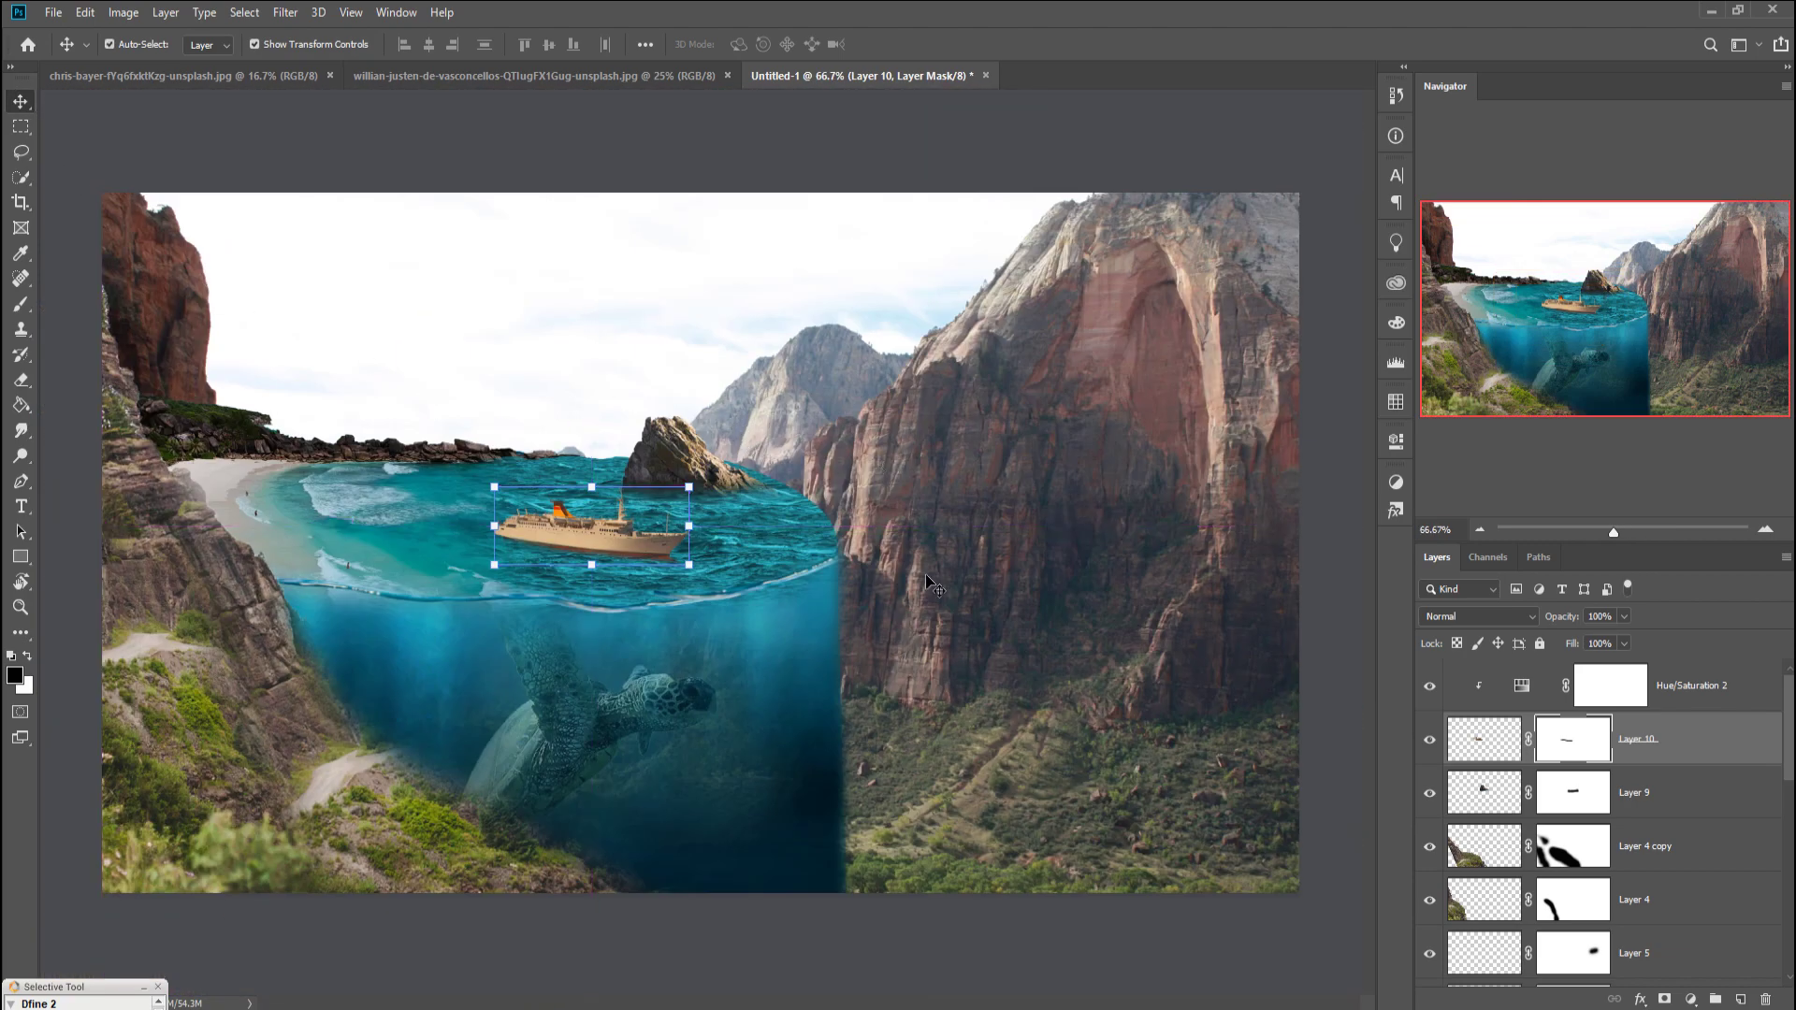
left_click(950, 638)
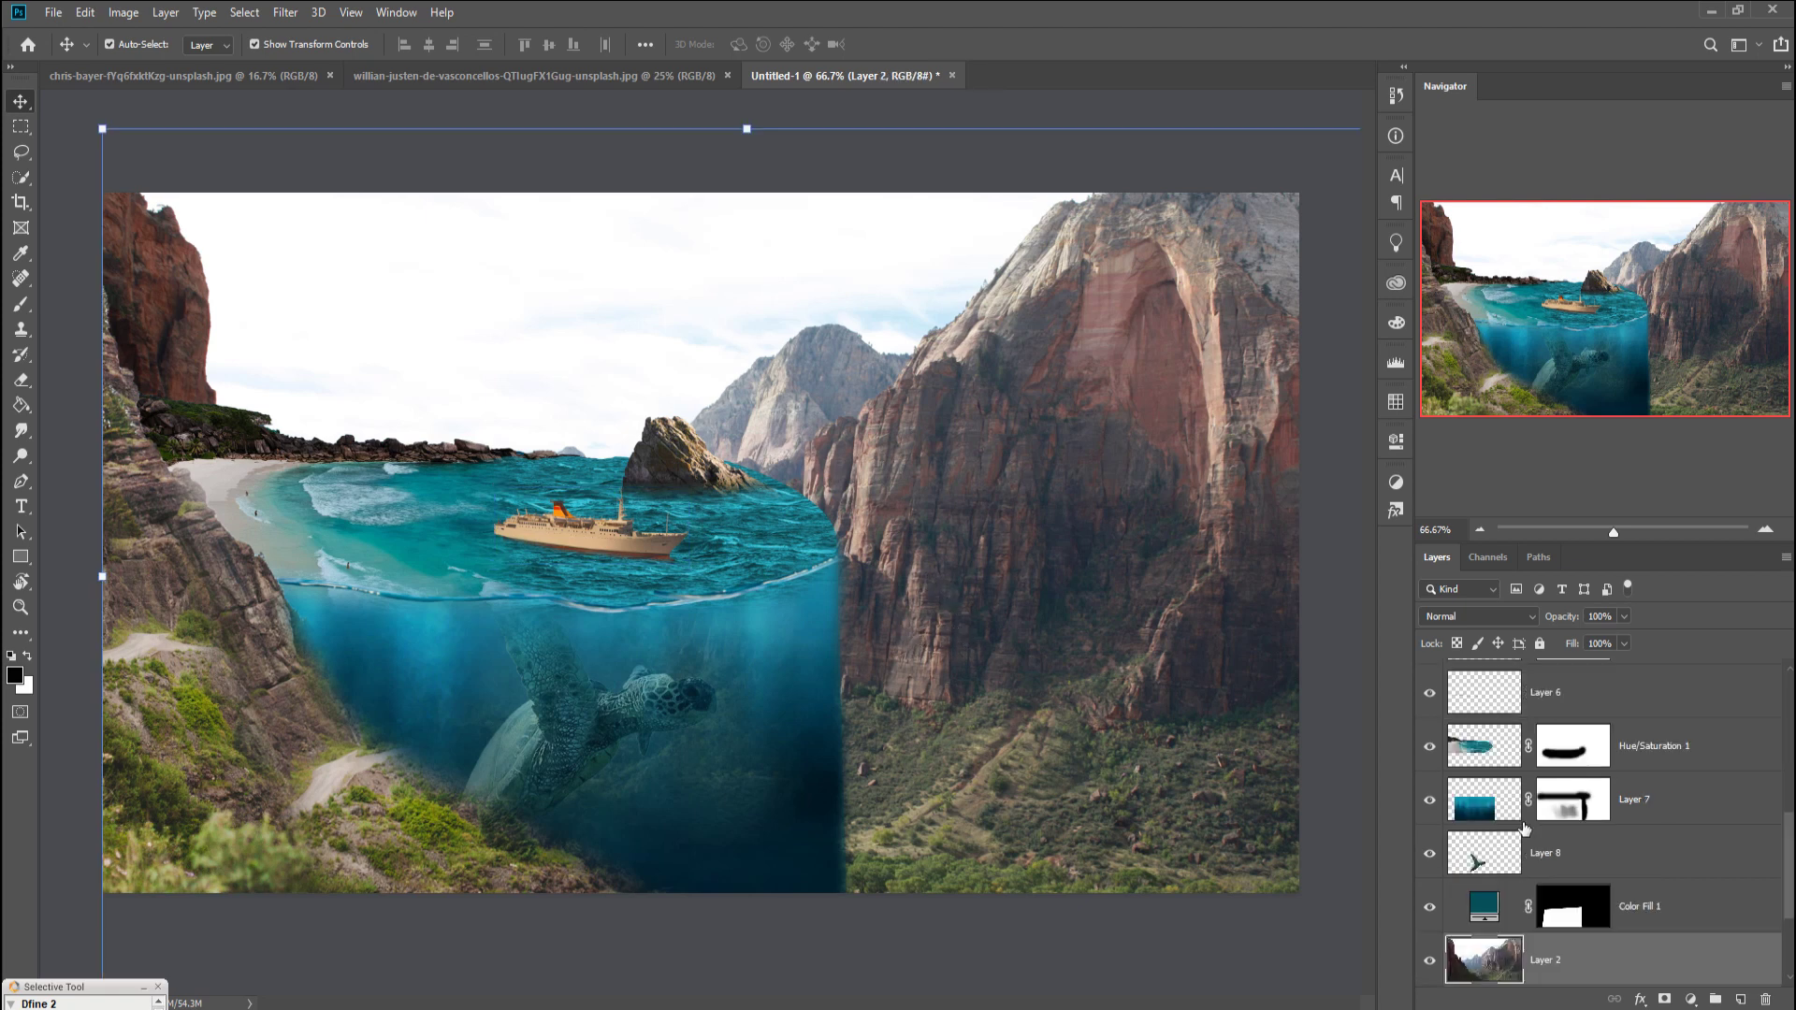
scroll(1708, 810, "up", 4)
Step: Duplicate the water streak Layer 6 copy 2 as Layer 6 copy 3
left_click(1690, 804)
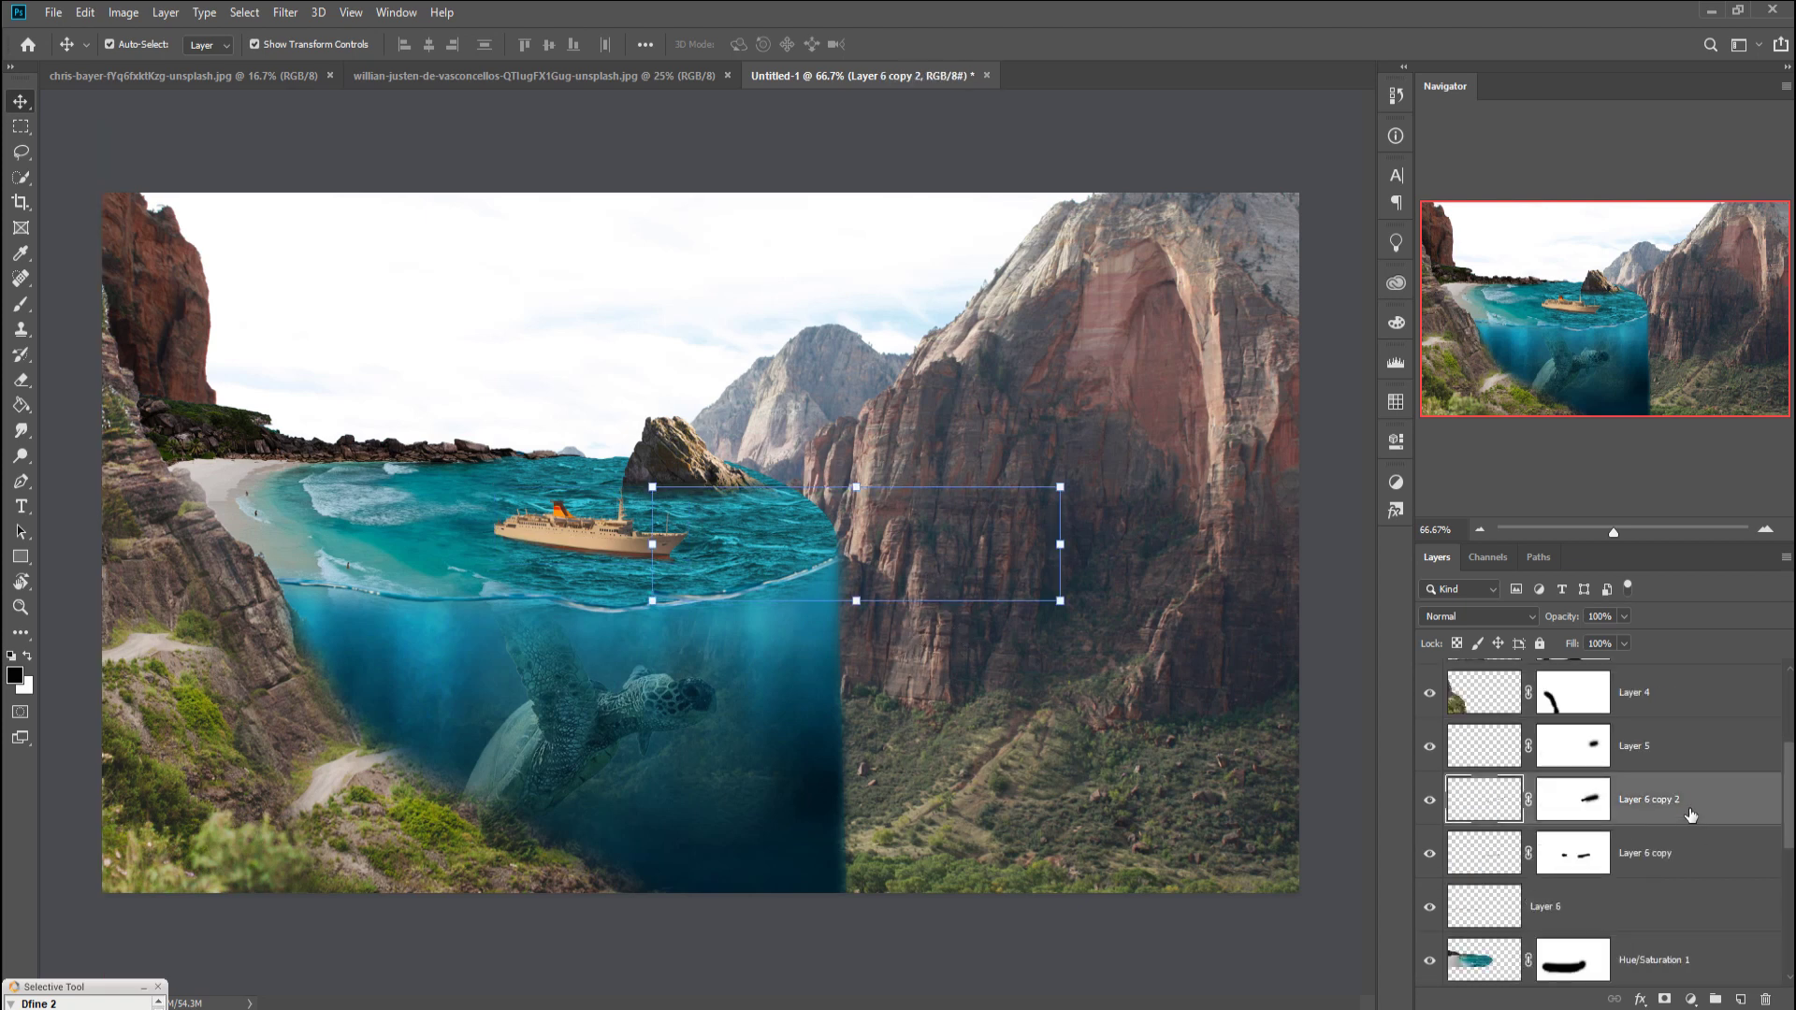
right_click(1696, 793)
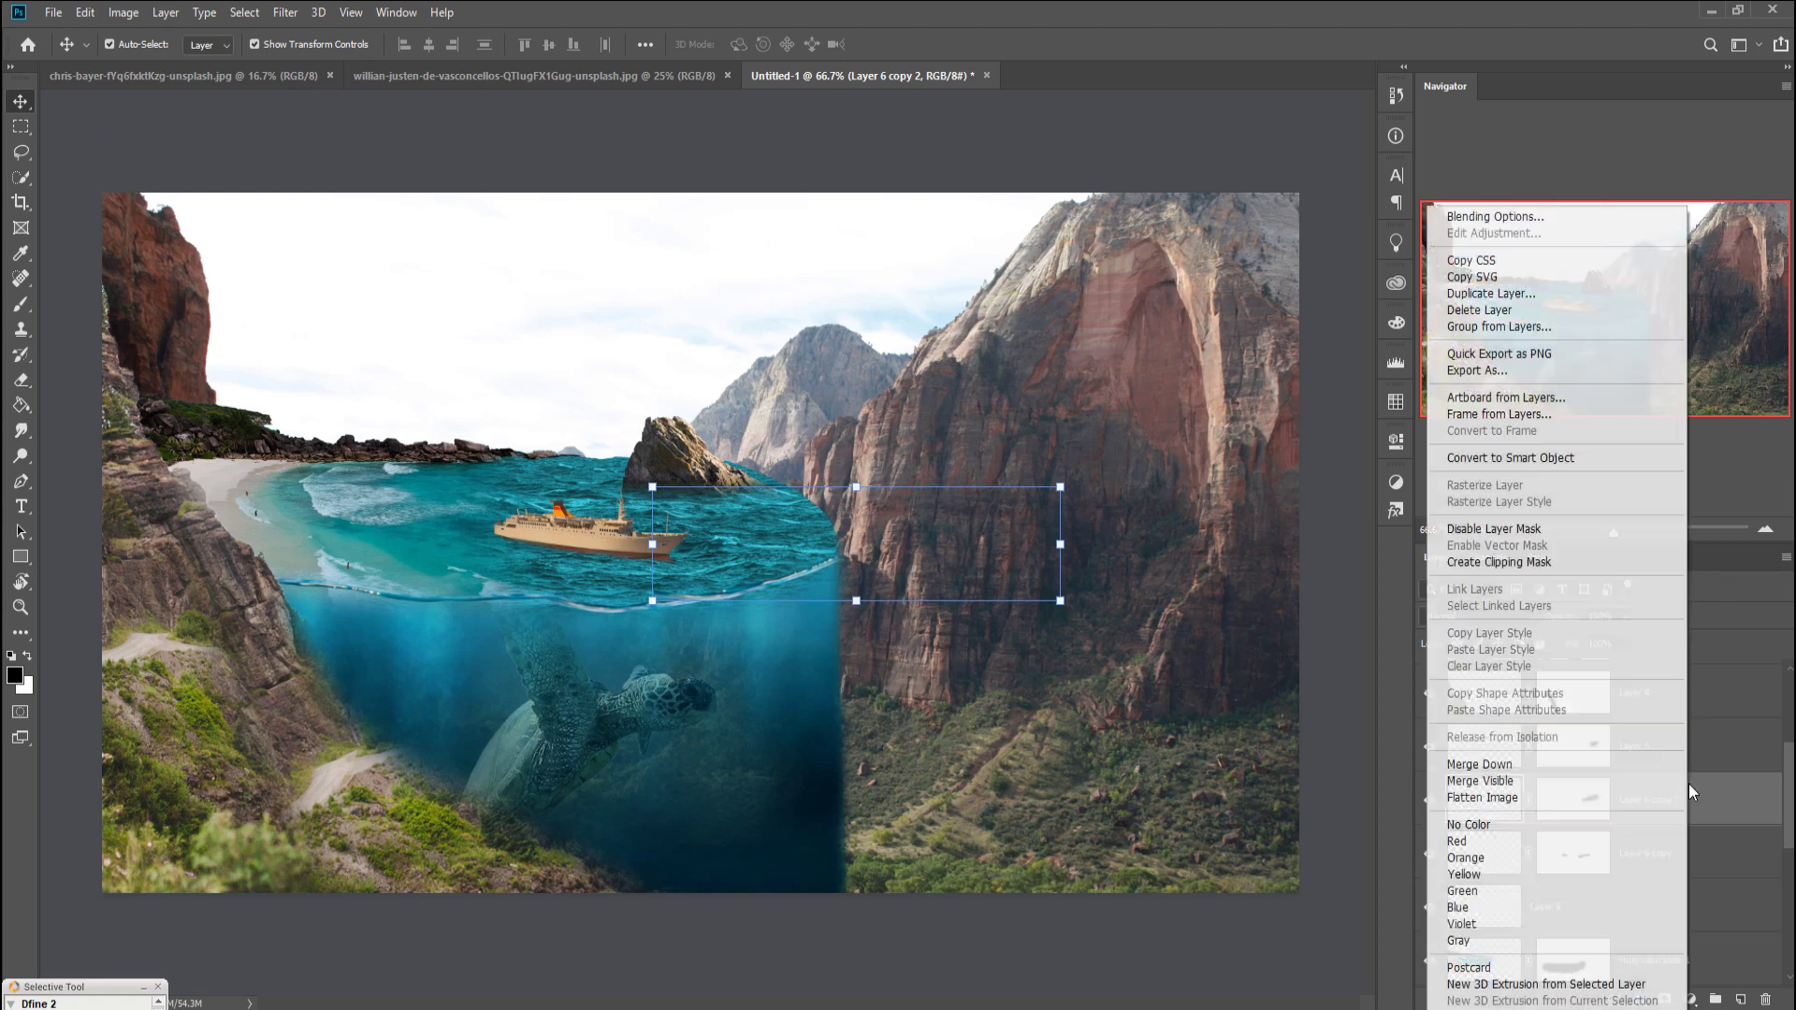
left_click(1468, 292)
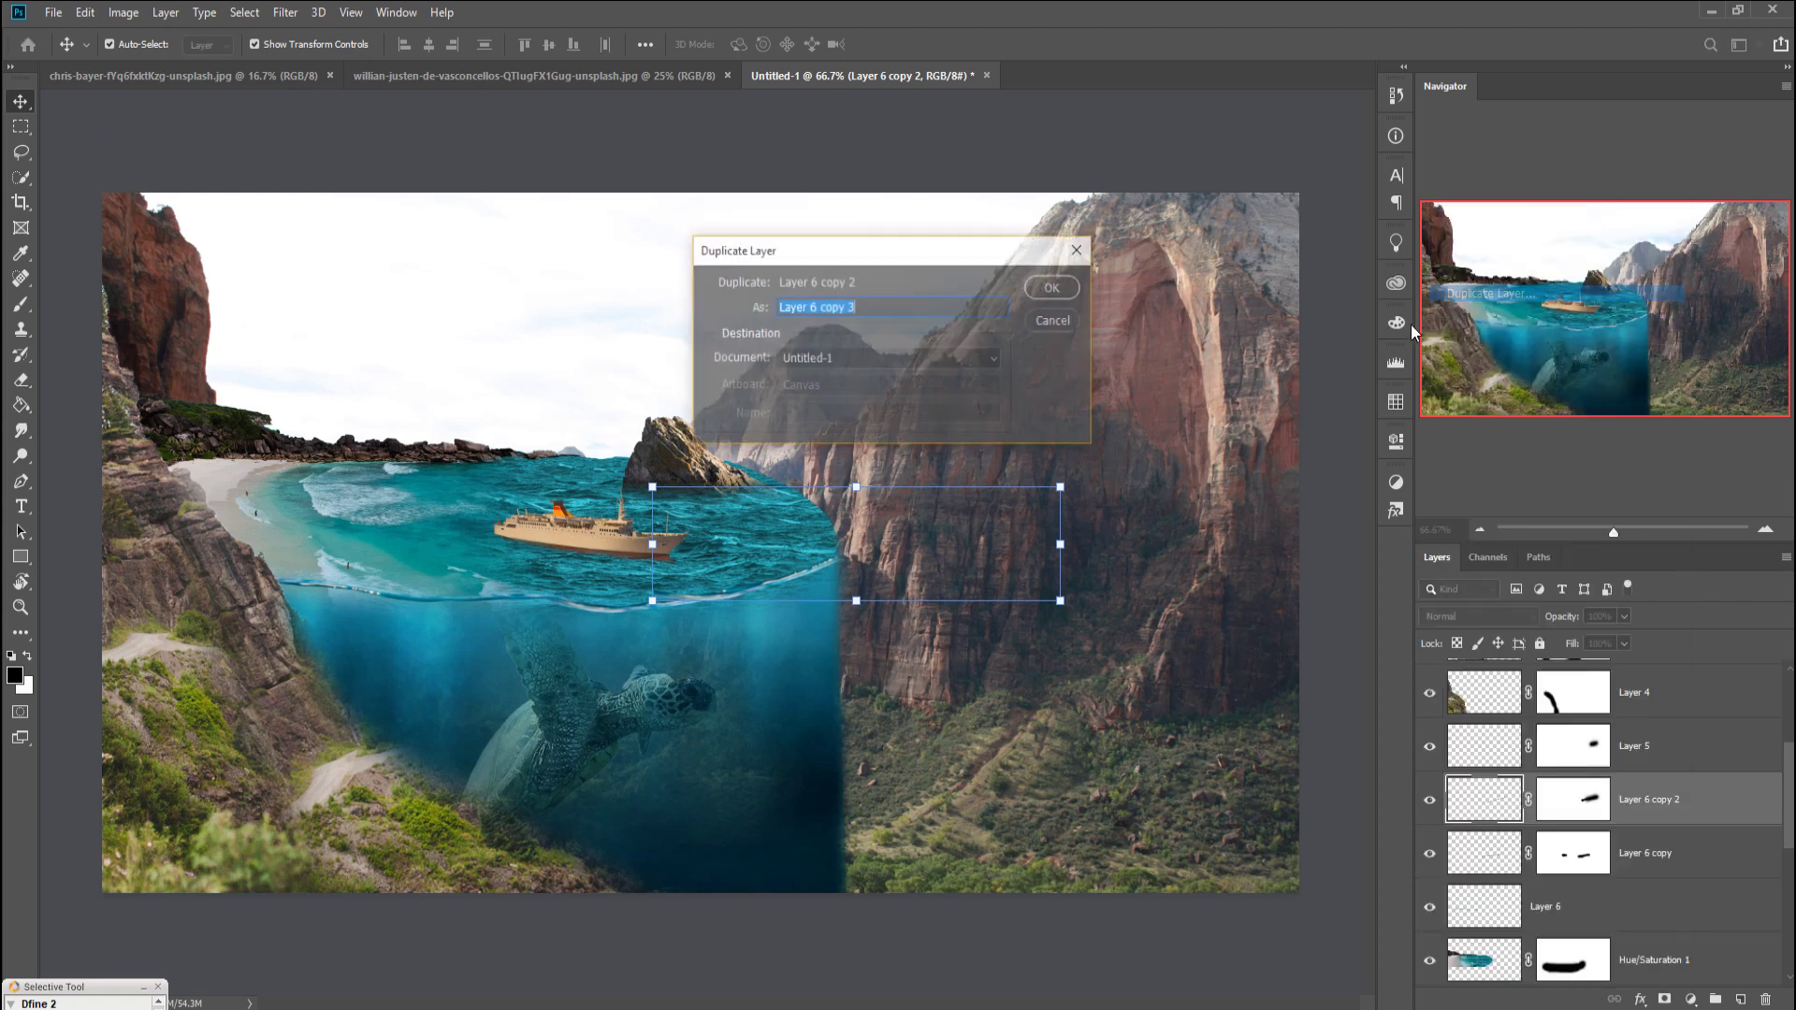
left_click(1053, 288)
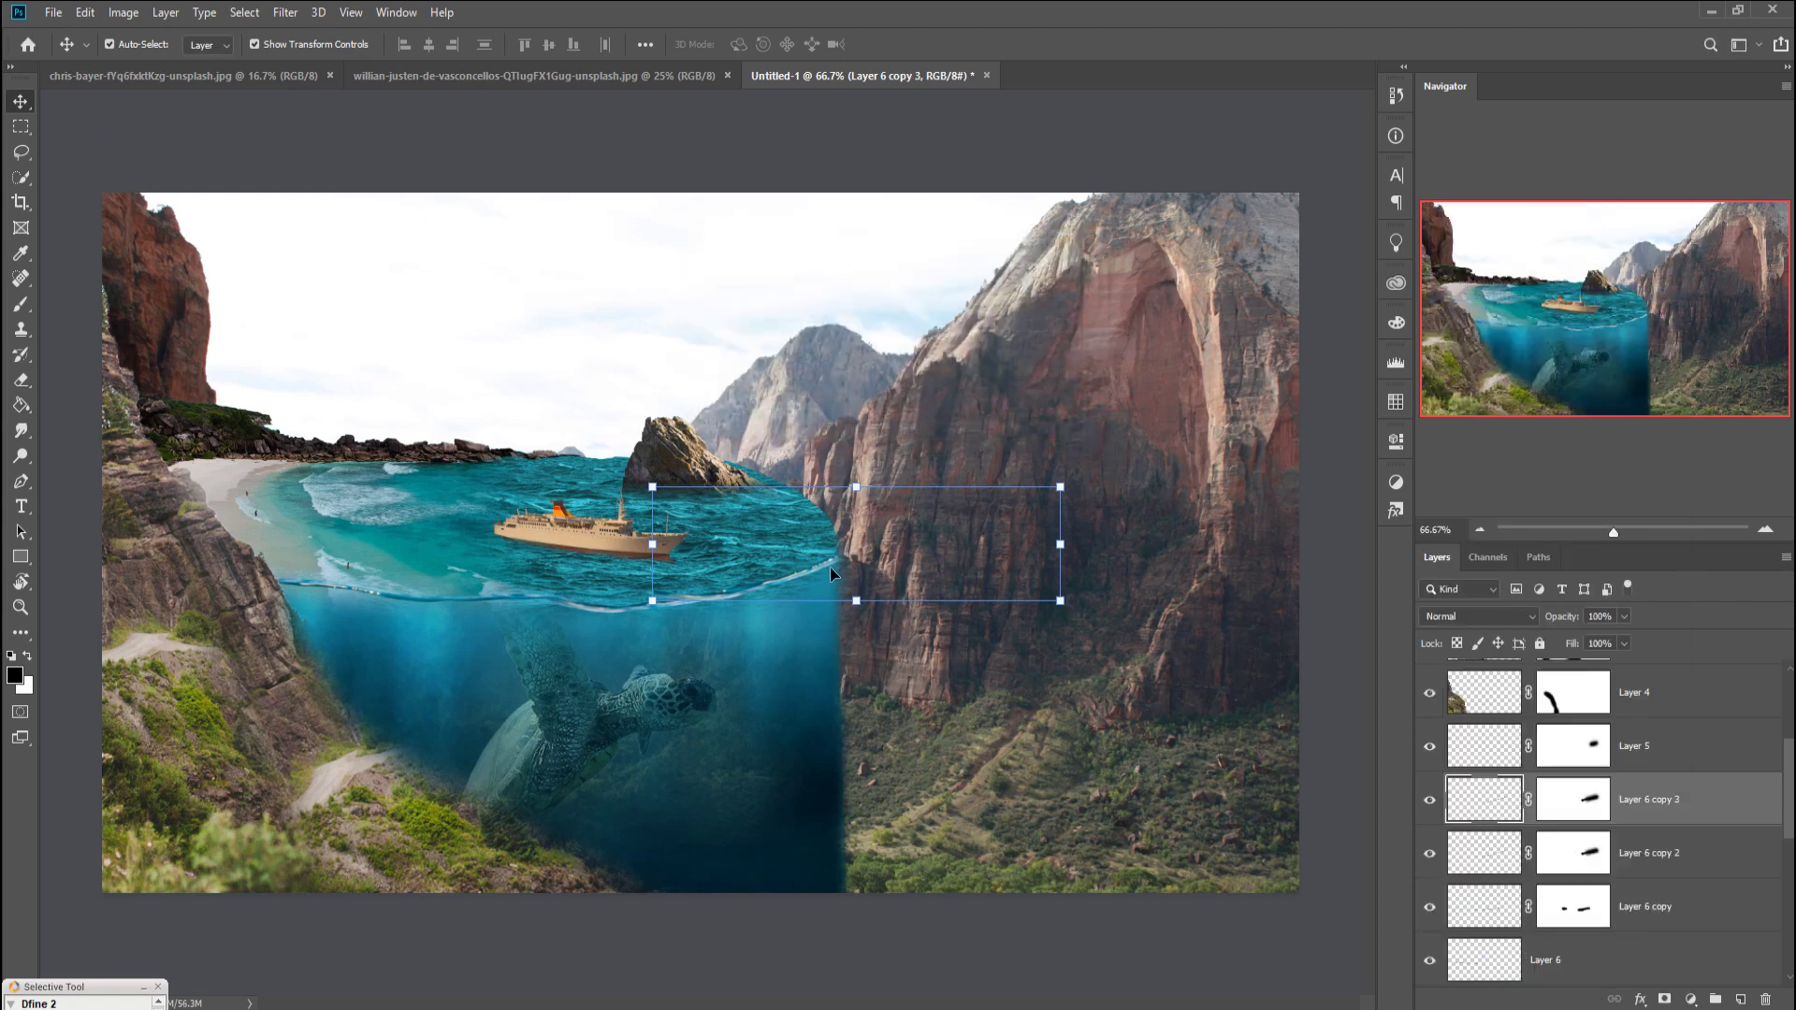
Step: Move and rotate the new streak, then warp it into a curve
left_click_drag(831, 565, 957, 465)
left_click_drag(1148, 402, 959, 228)
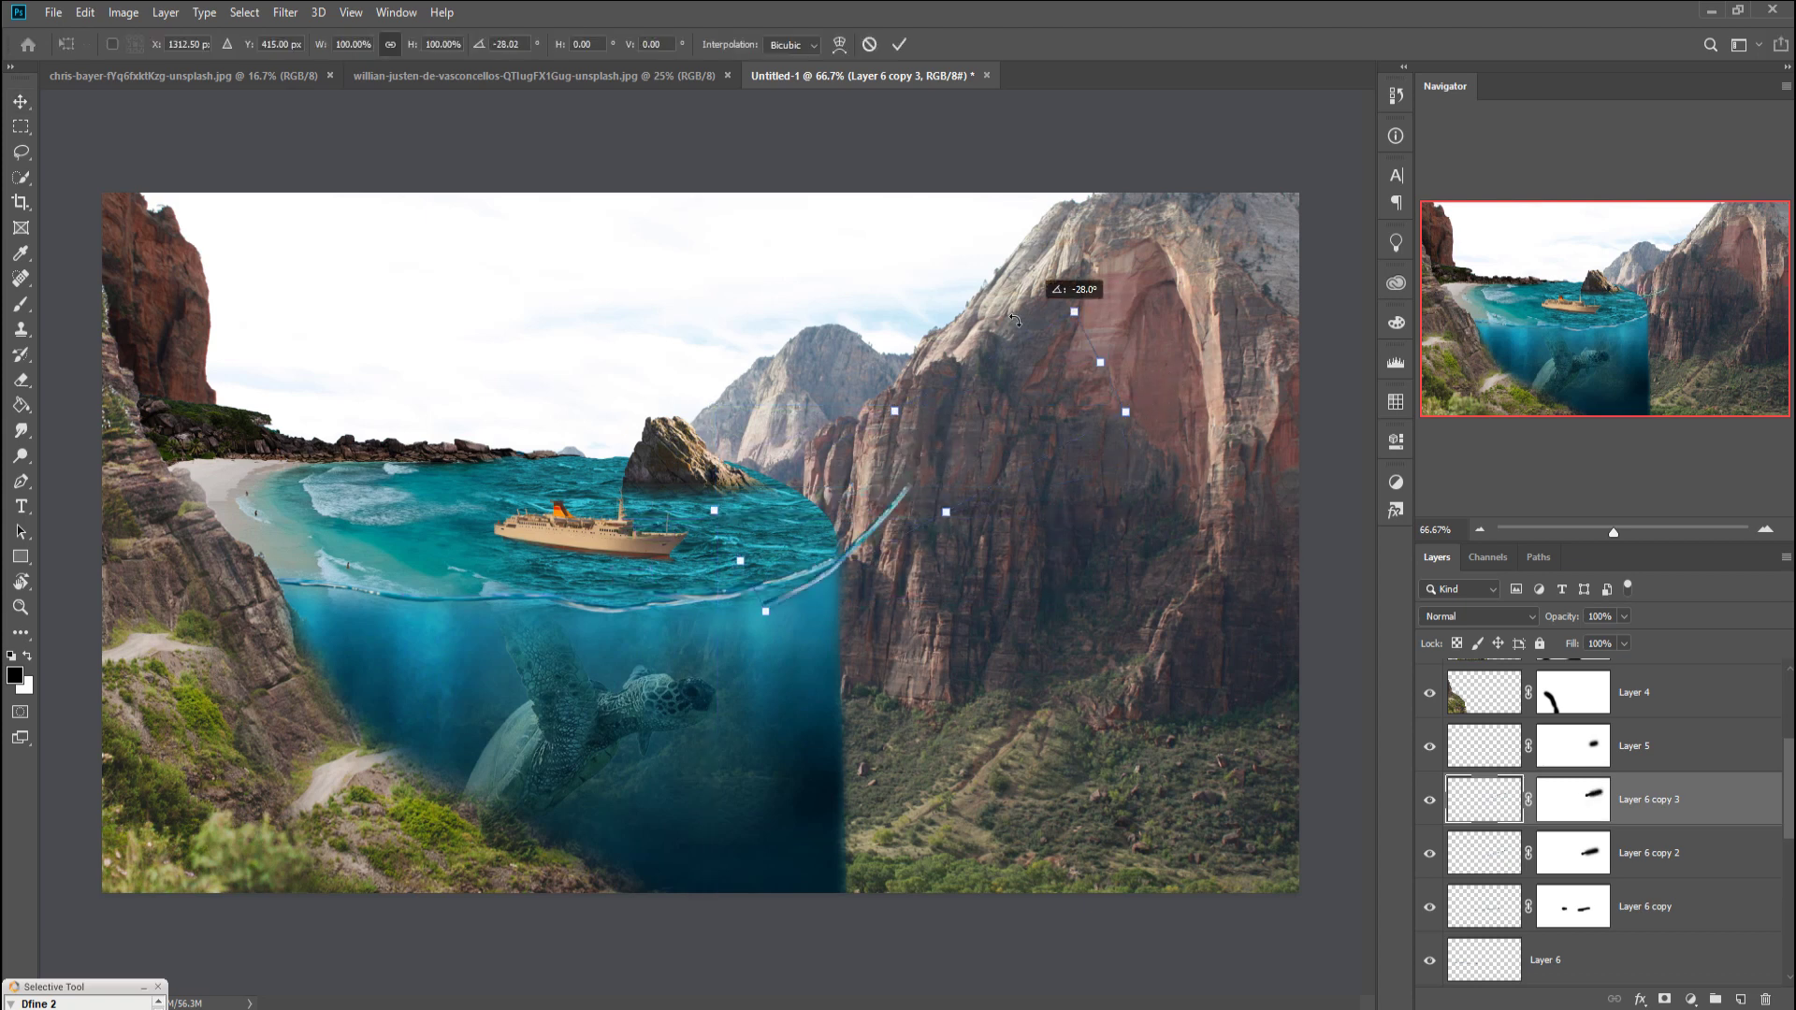
left_click_drag(866, 513, 771, 473)
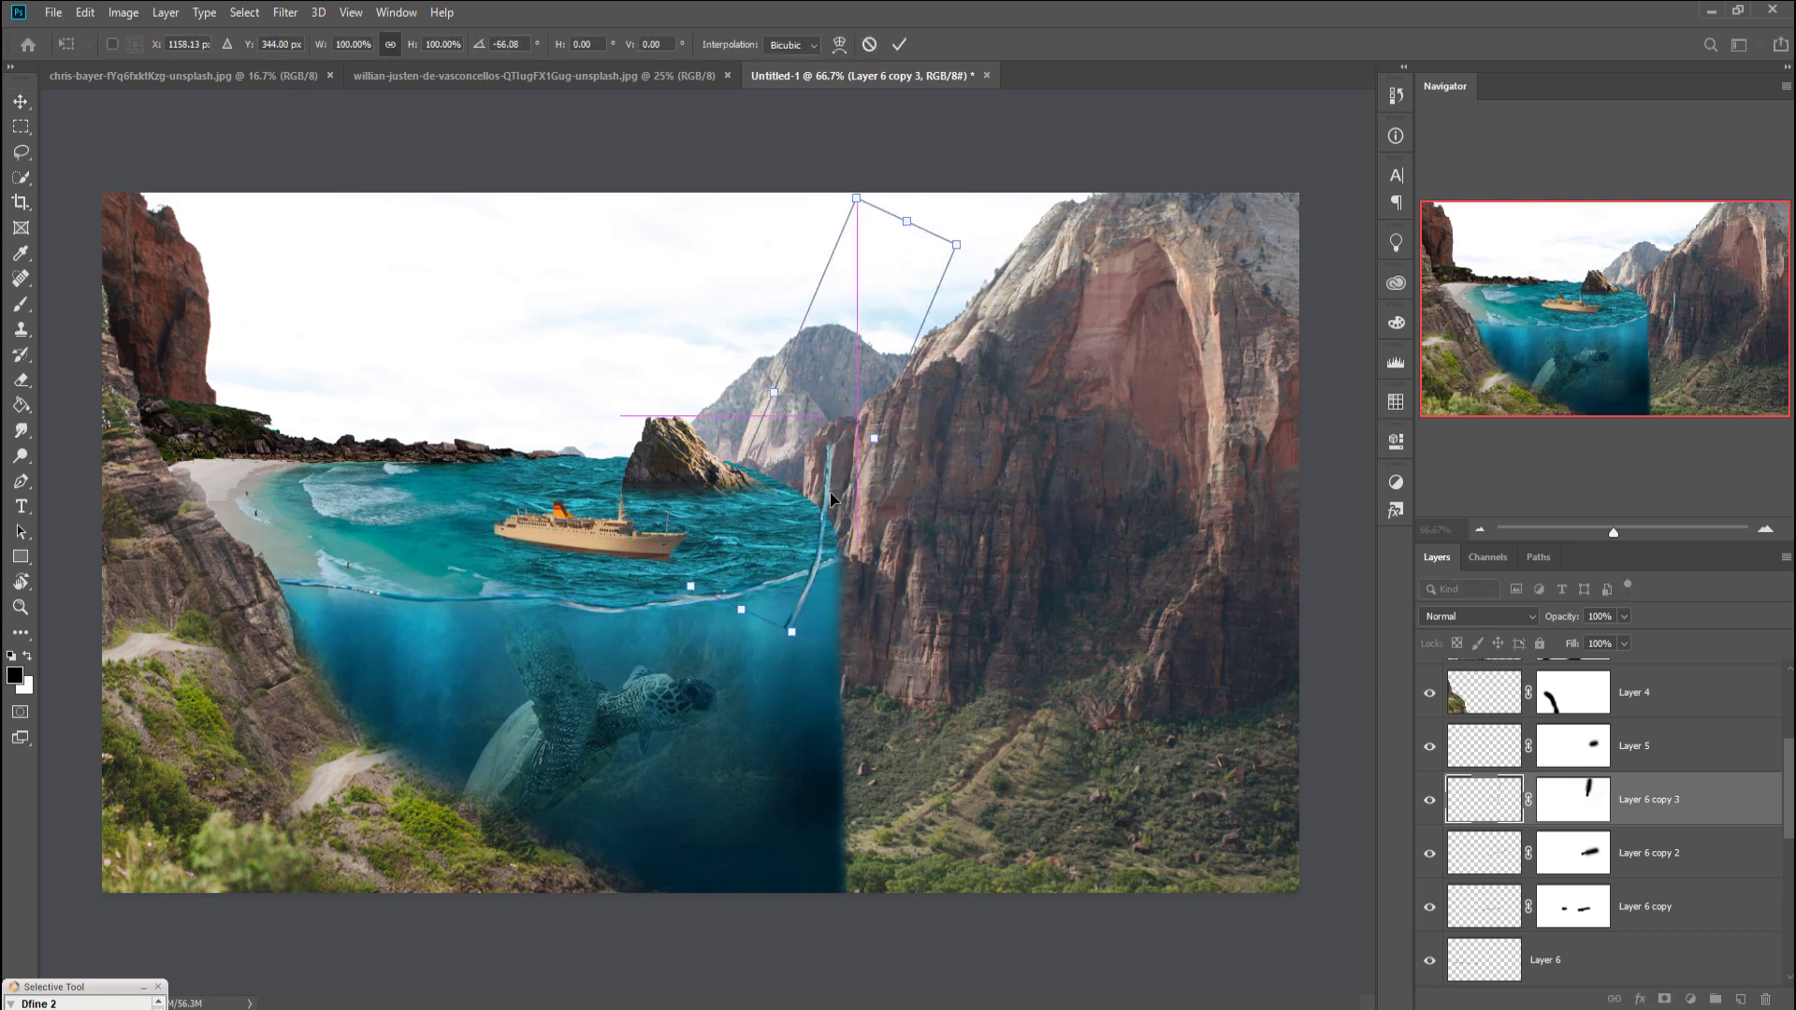
left_click(82, 15)
mouse_move(187, 457)
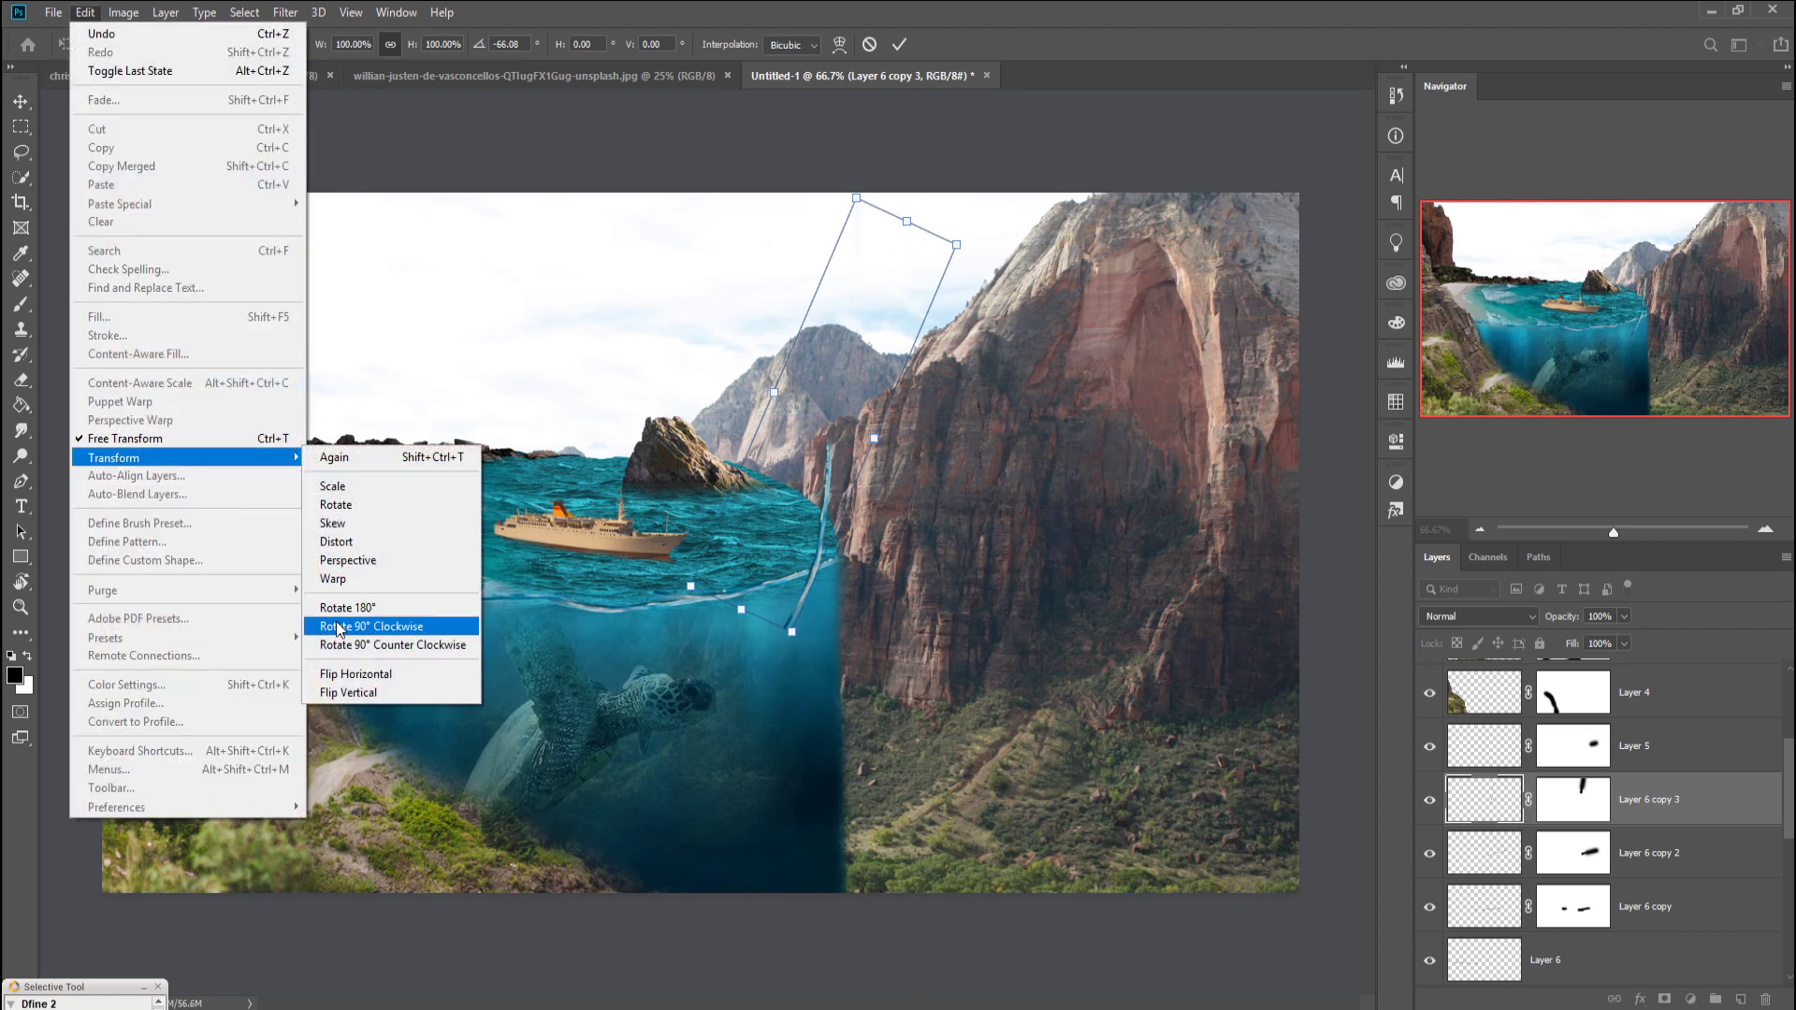
left_click(335, 579)
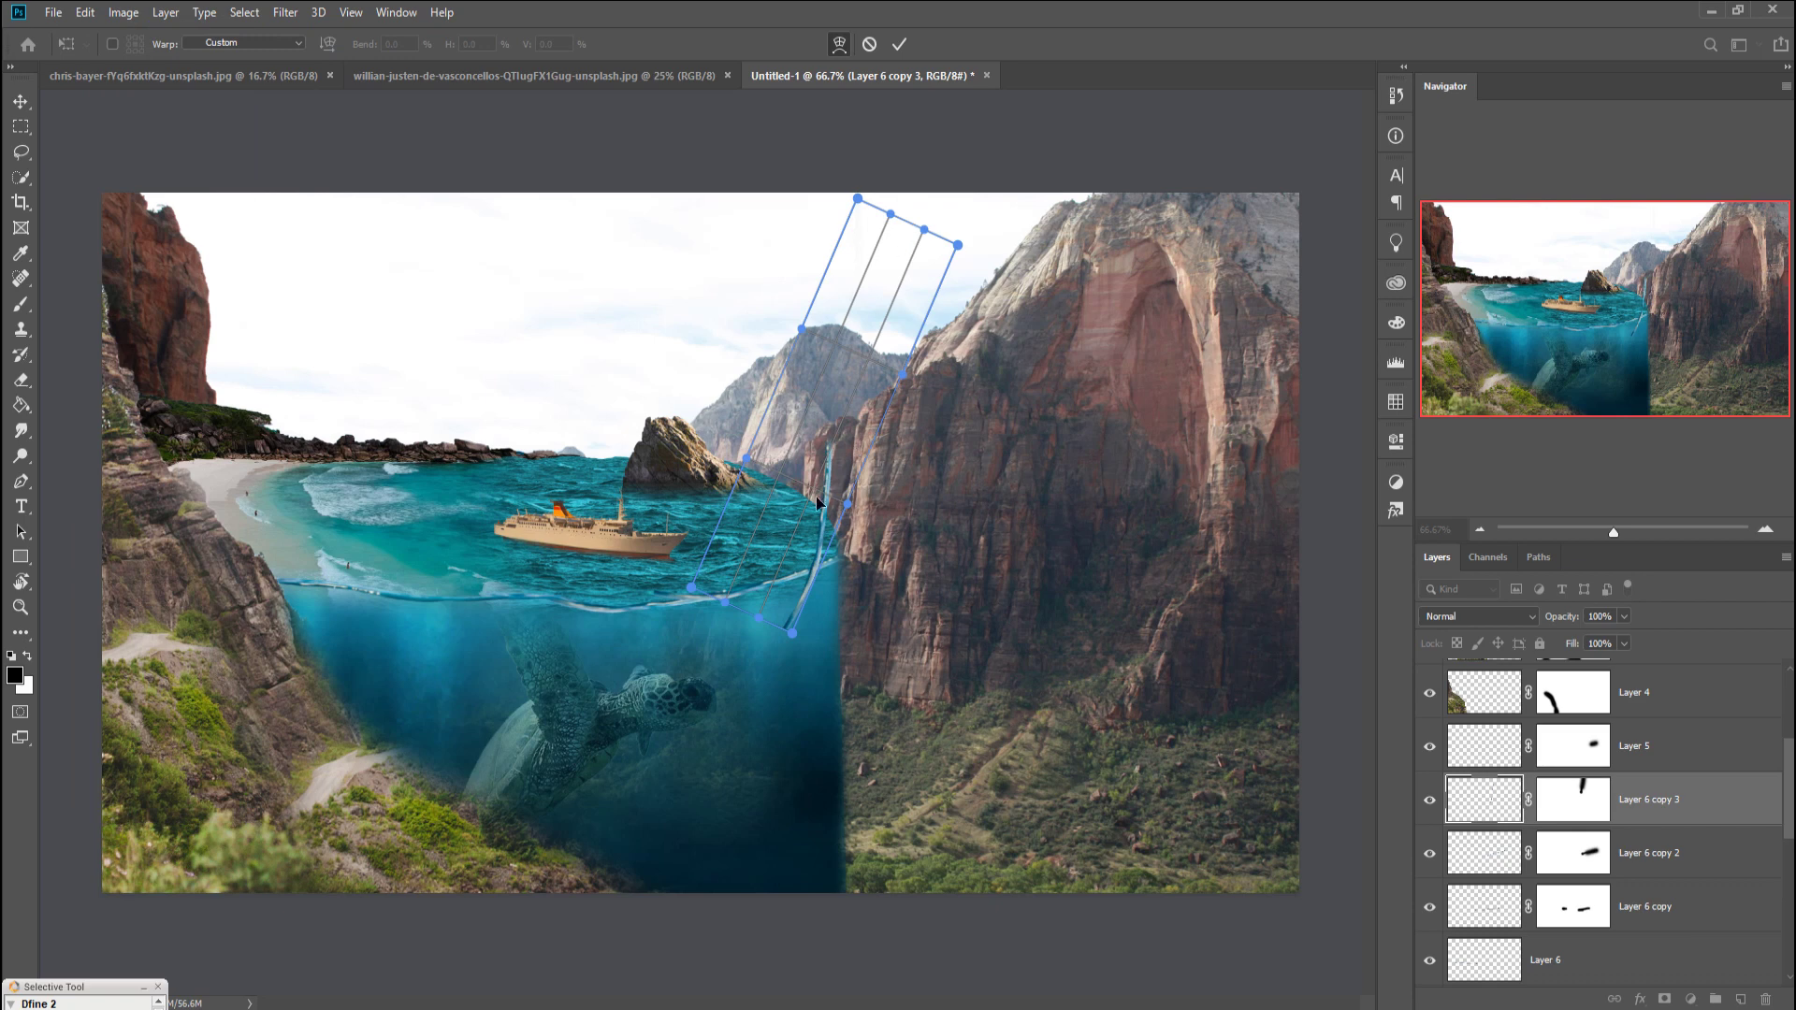
left_click_drag(820, 547, 940, 557)
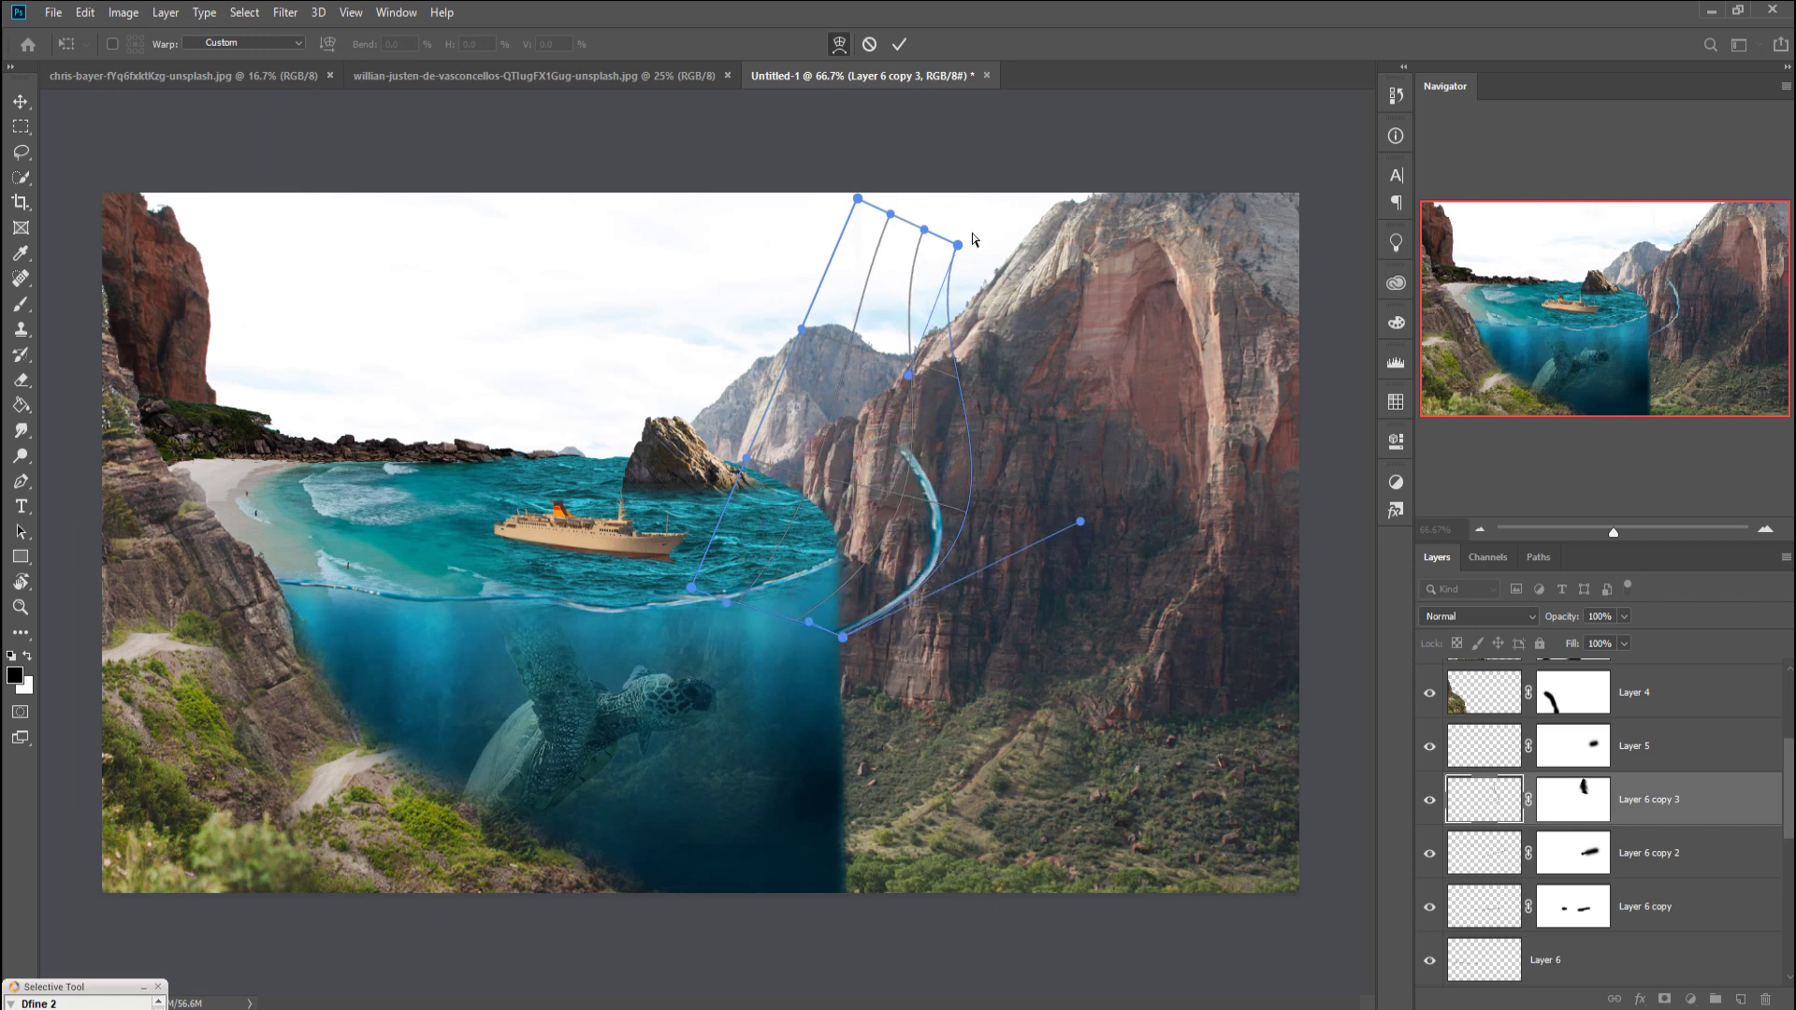
left_click(896, 42)
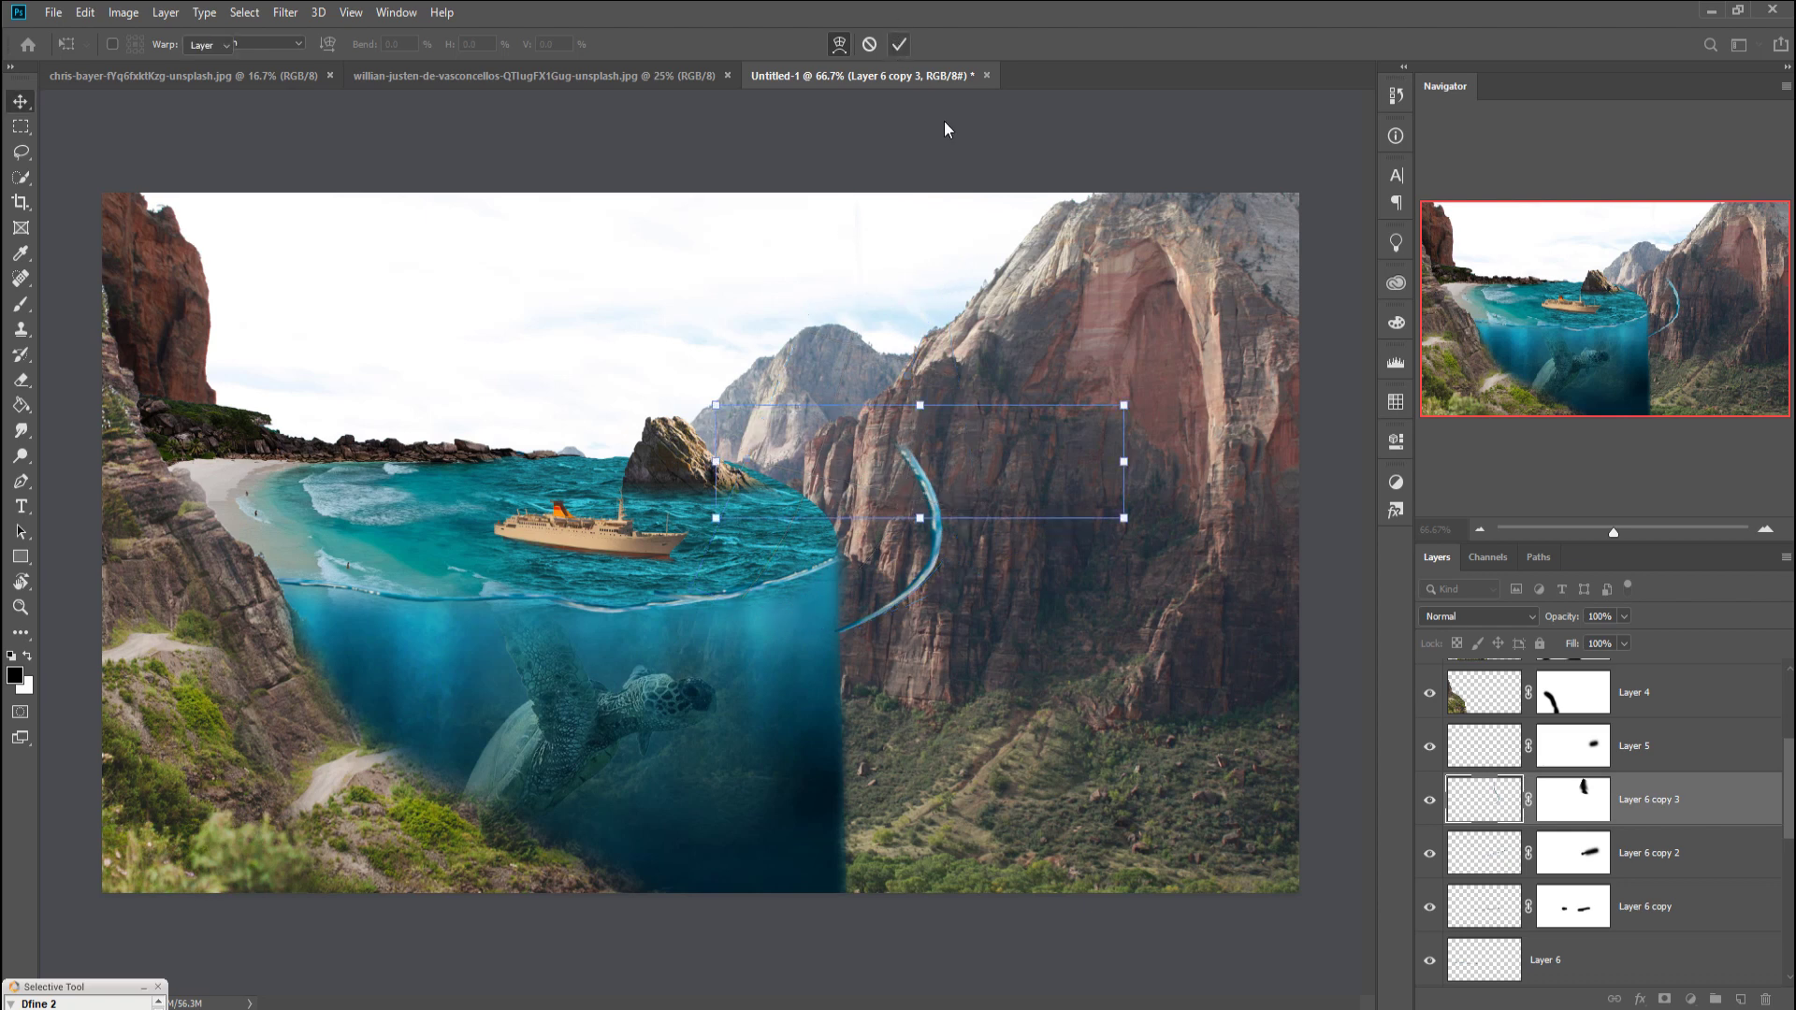
Step: Flip the curved strip horizontally and rotate it to about -35° along the sea's right rim
left_click_drag(964, 200, 863, 189)
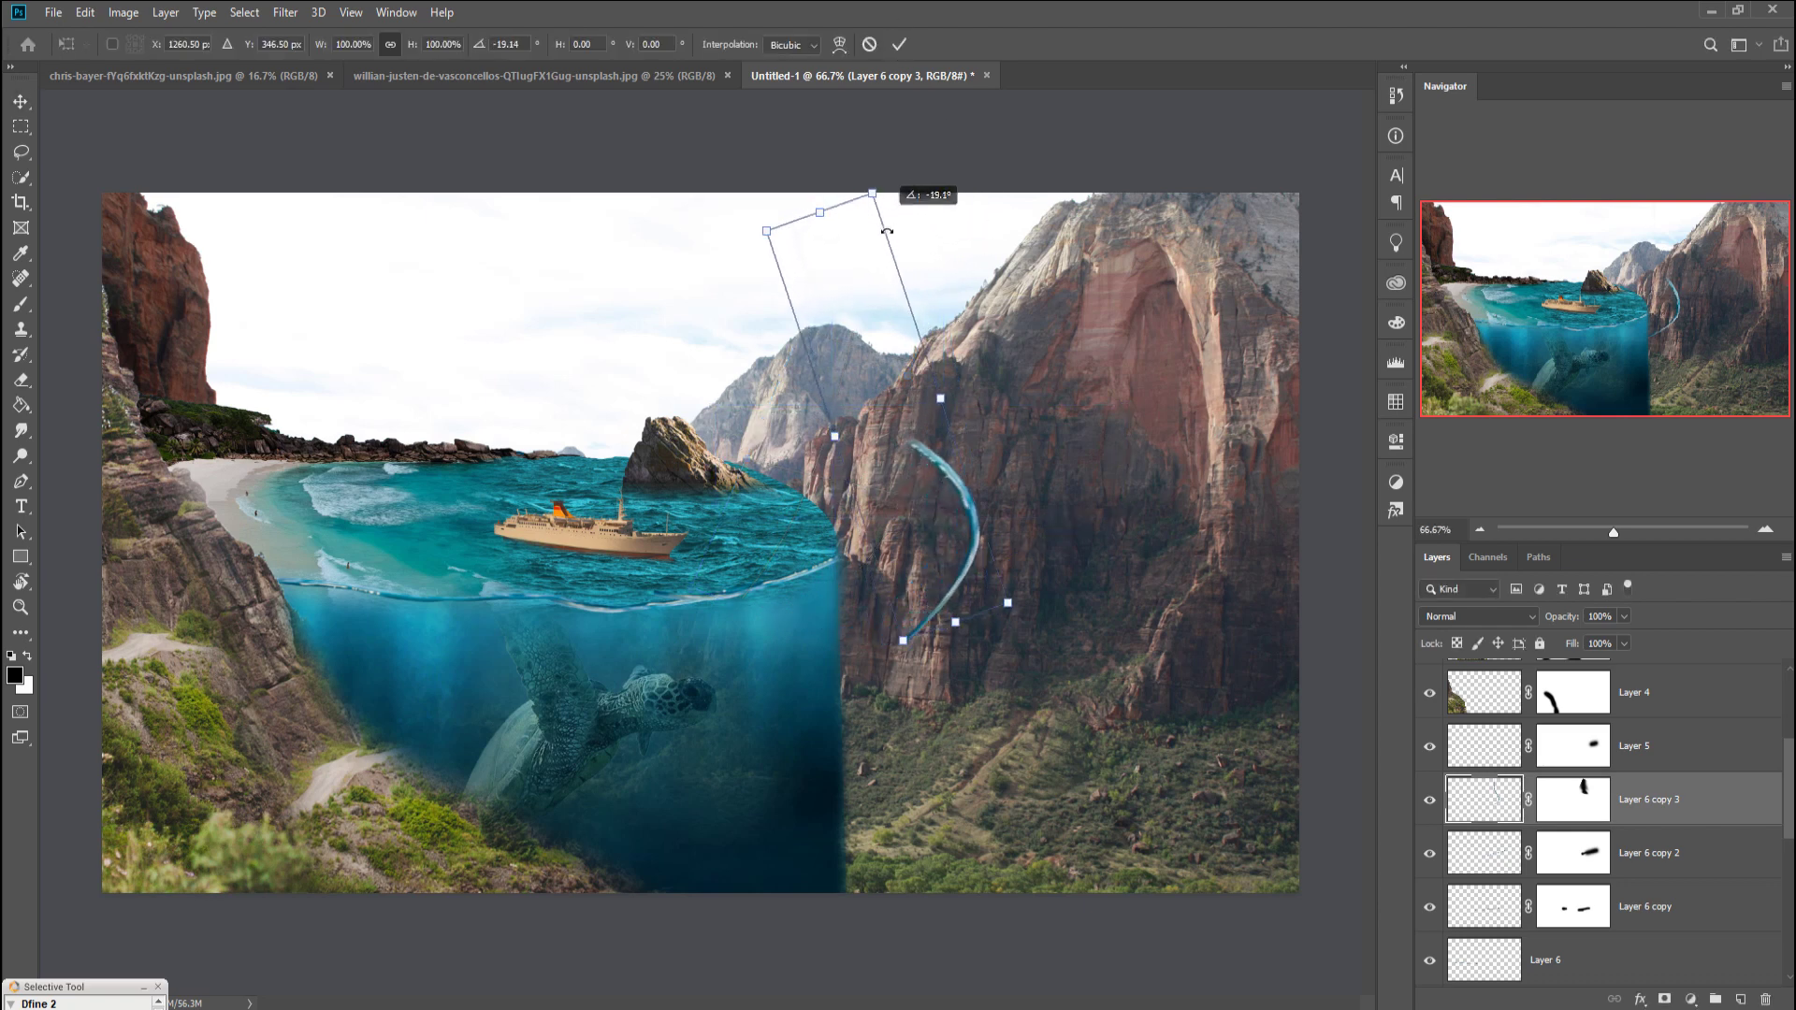
left_click_drag(968, 491, 816, 517)
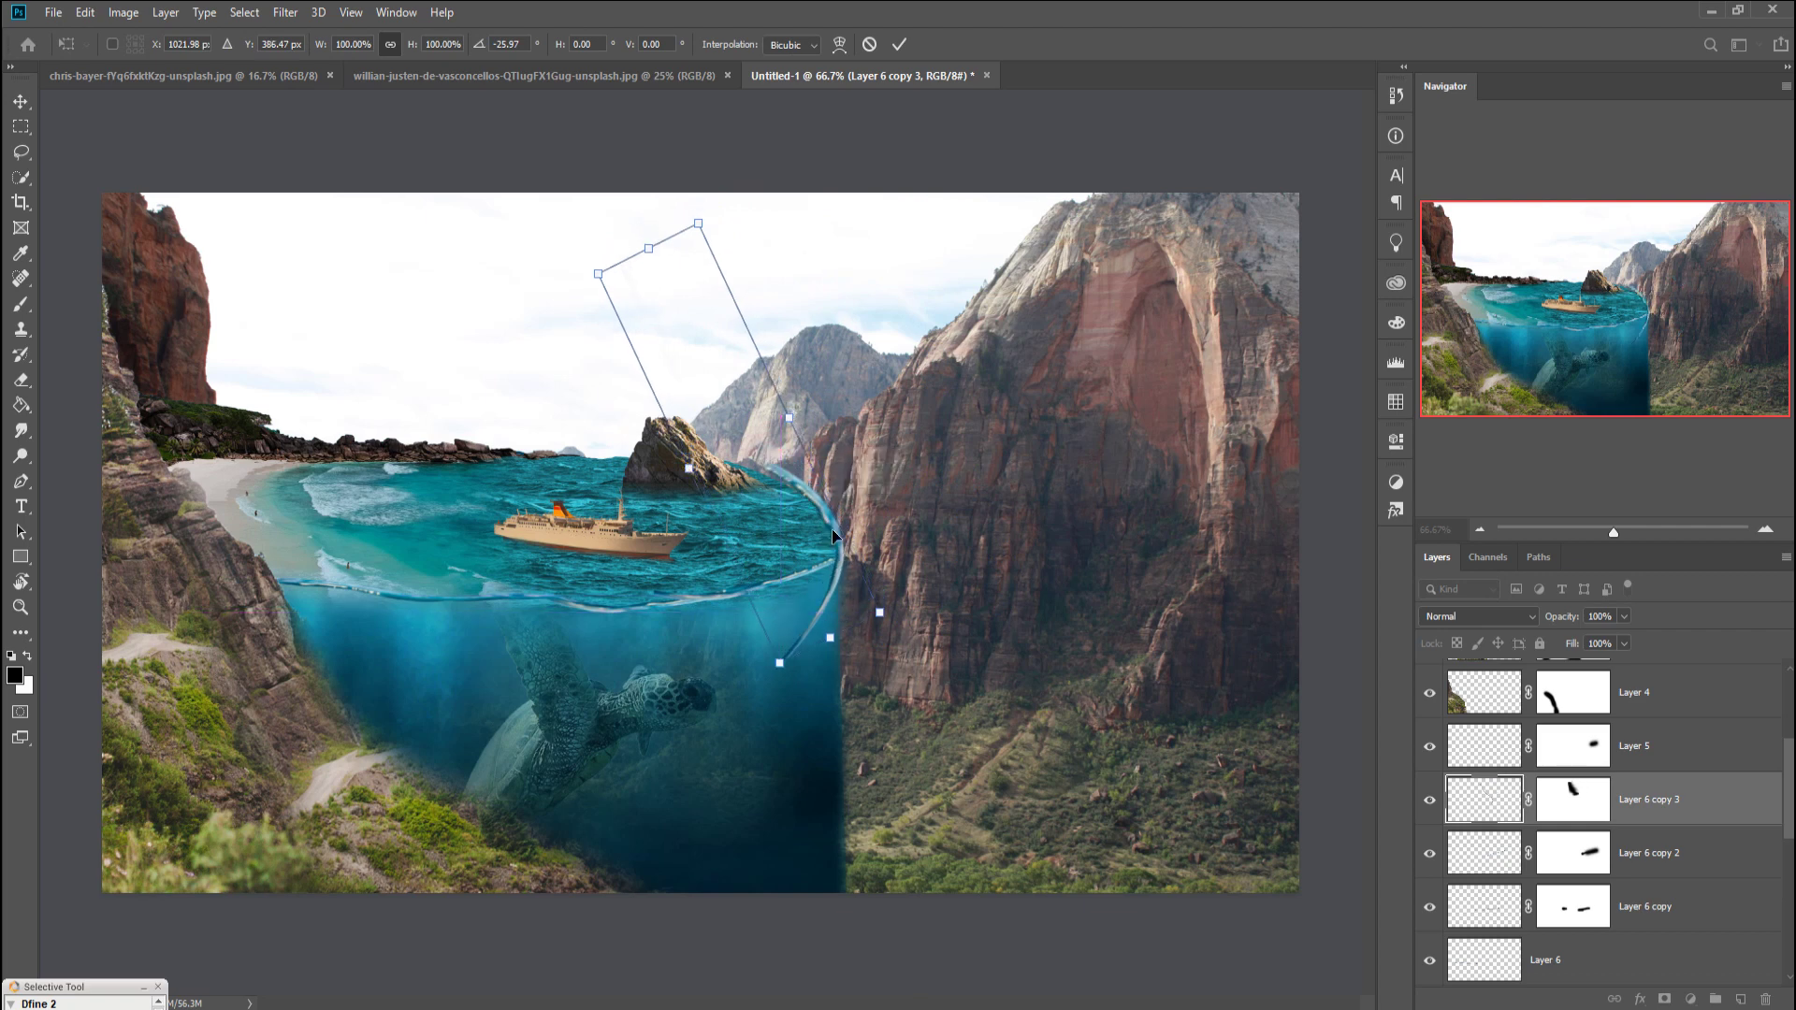
left_click(87, 13)
mouse_move(183, 457)
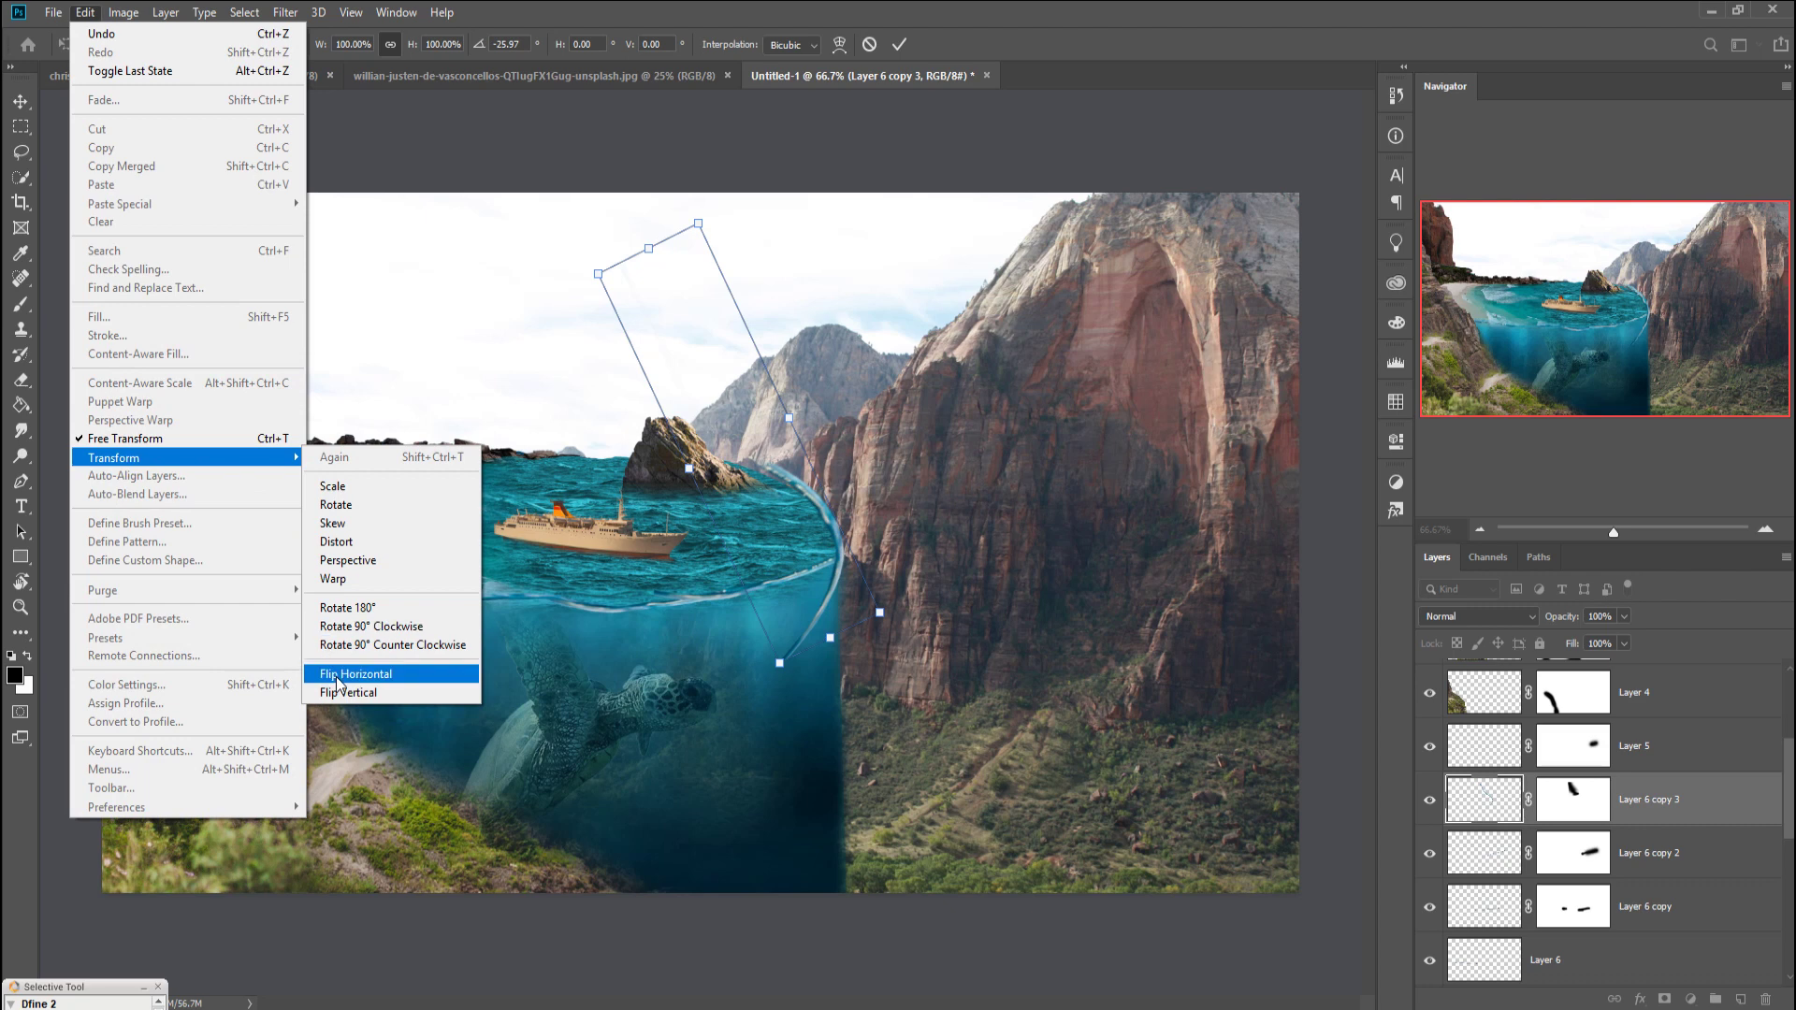
left_click(355, 673)
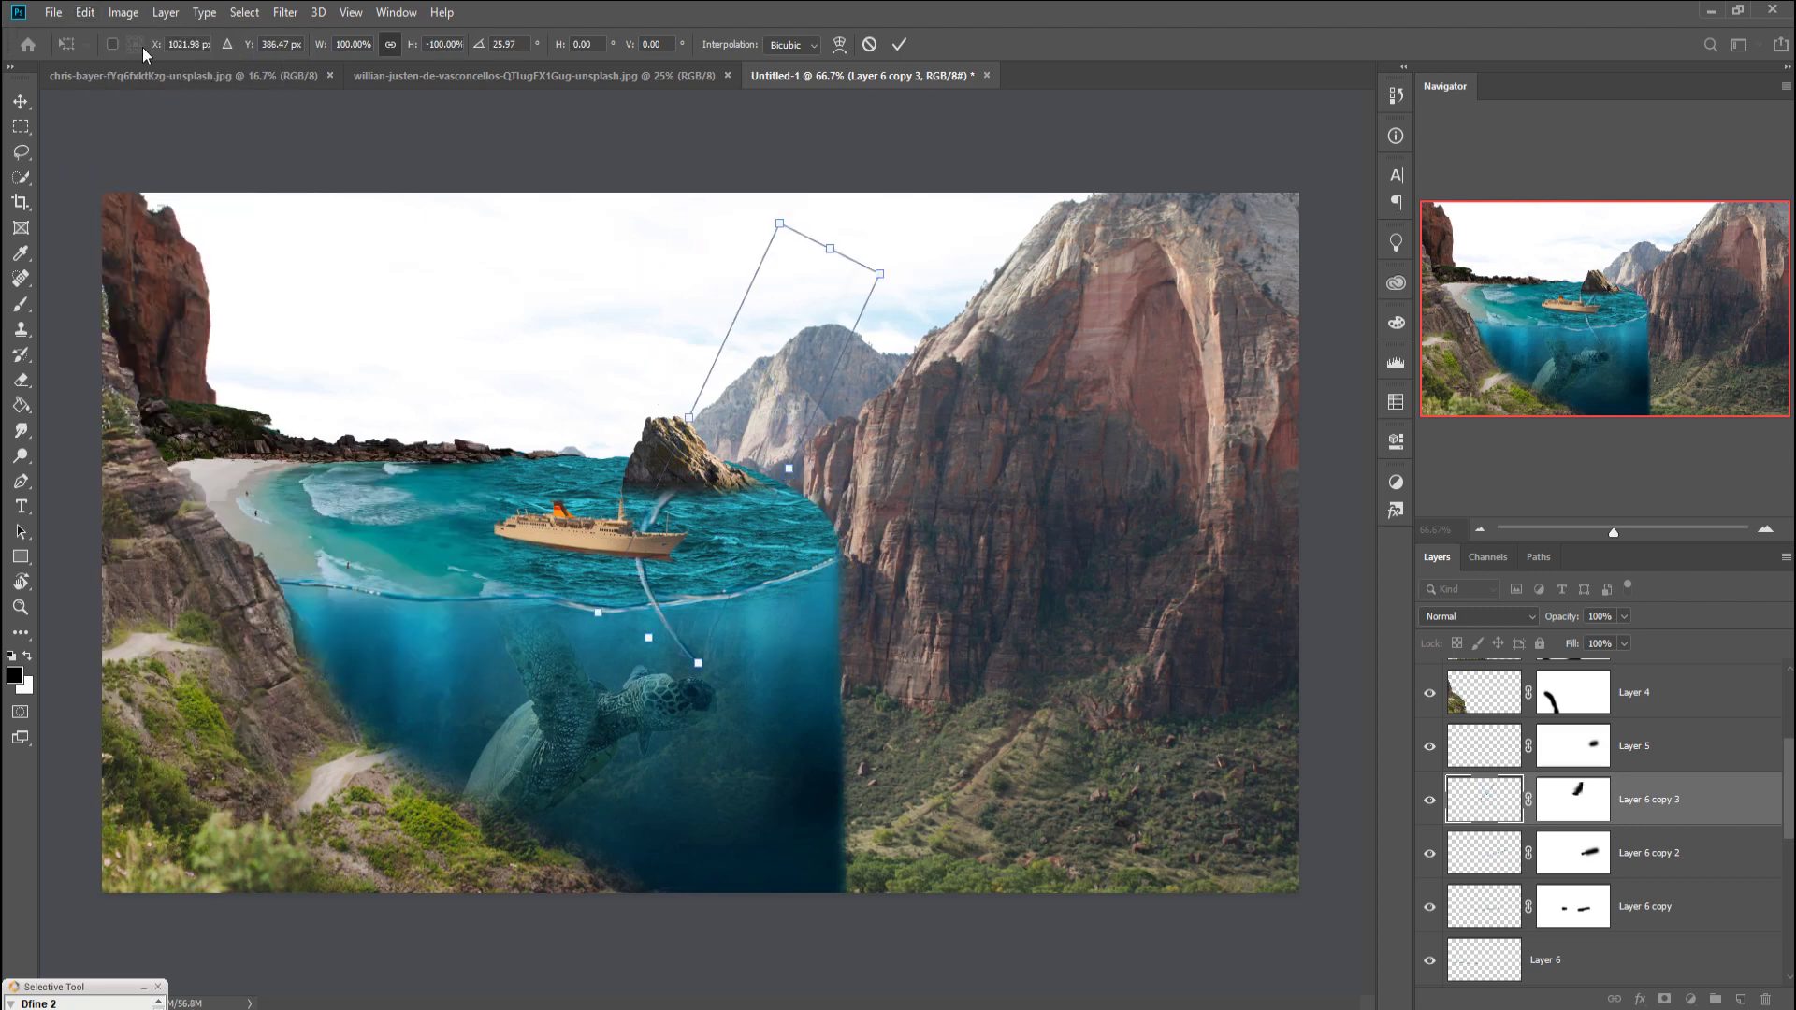
key("ctrl+z")
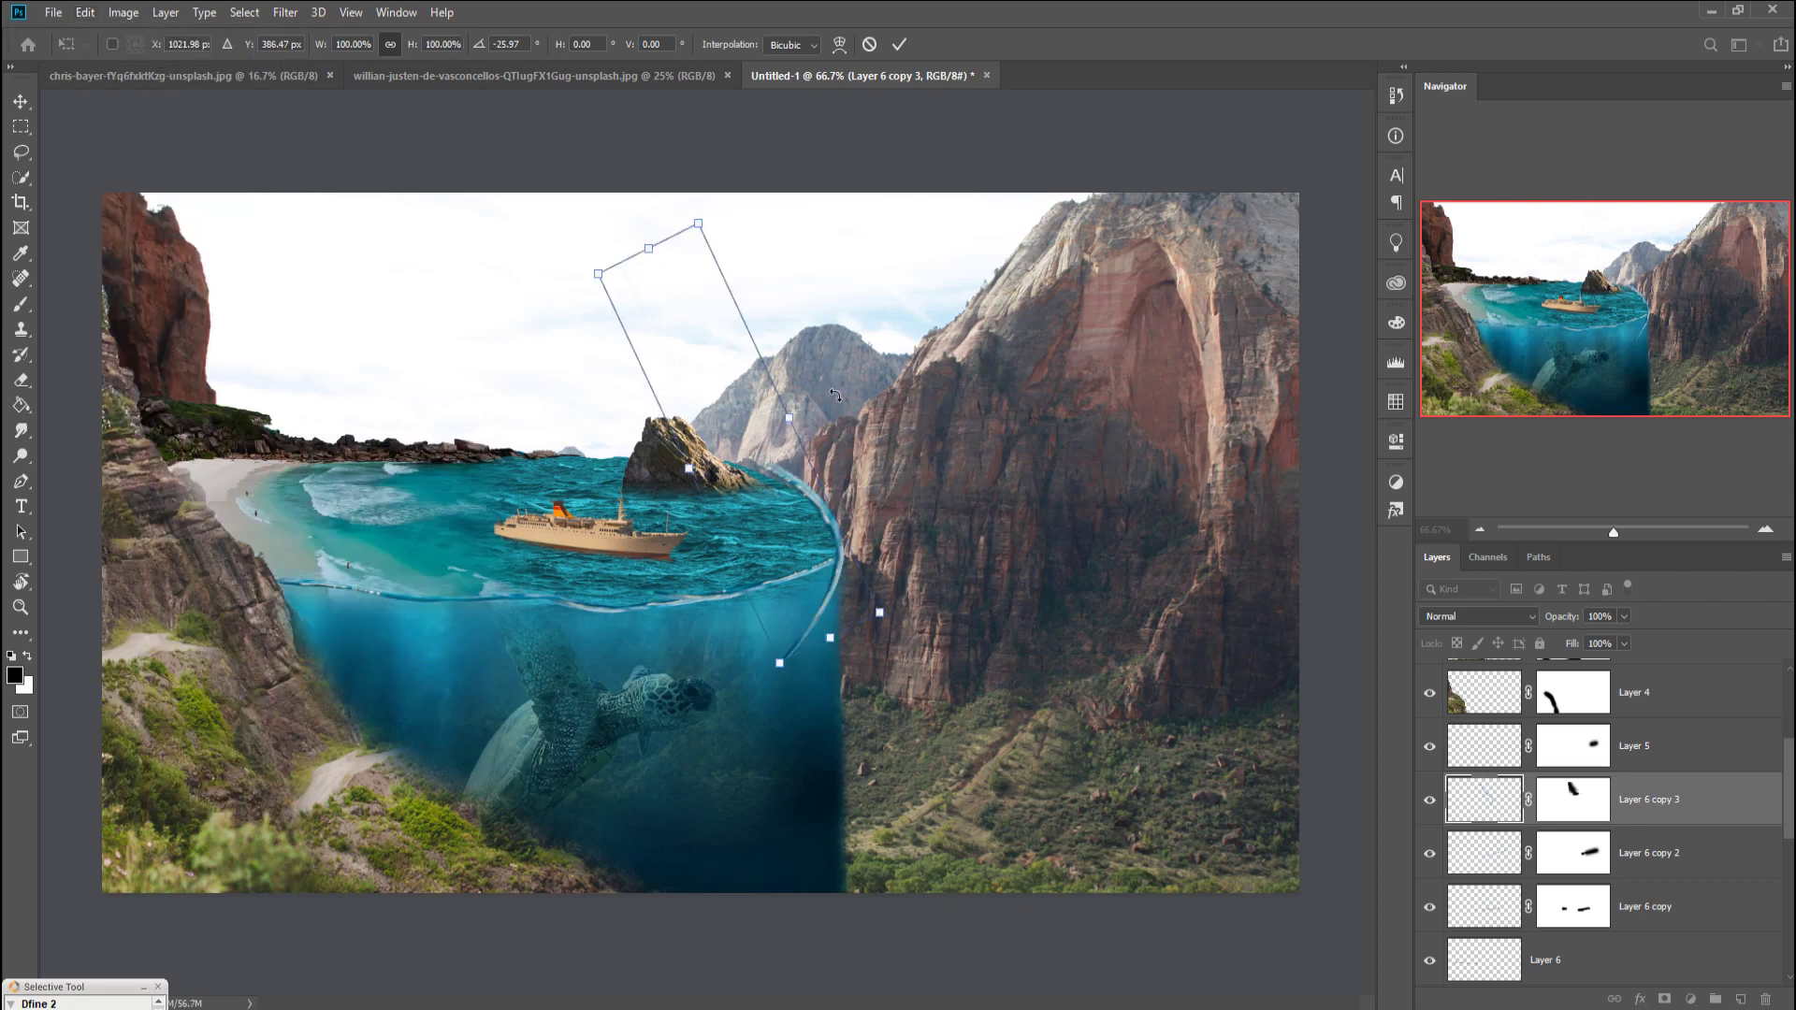
left_click_drag(754, 206, 714, 206)
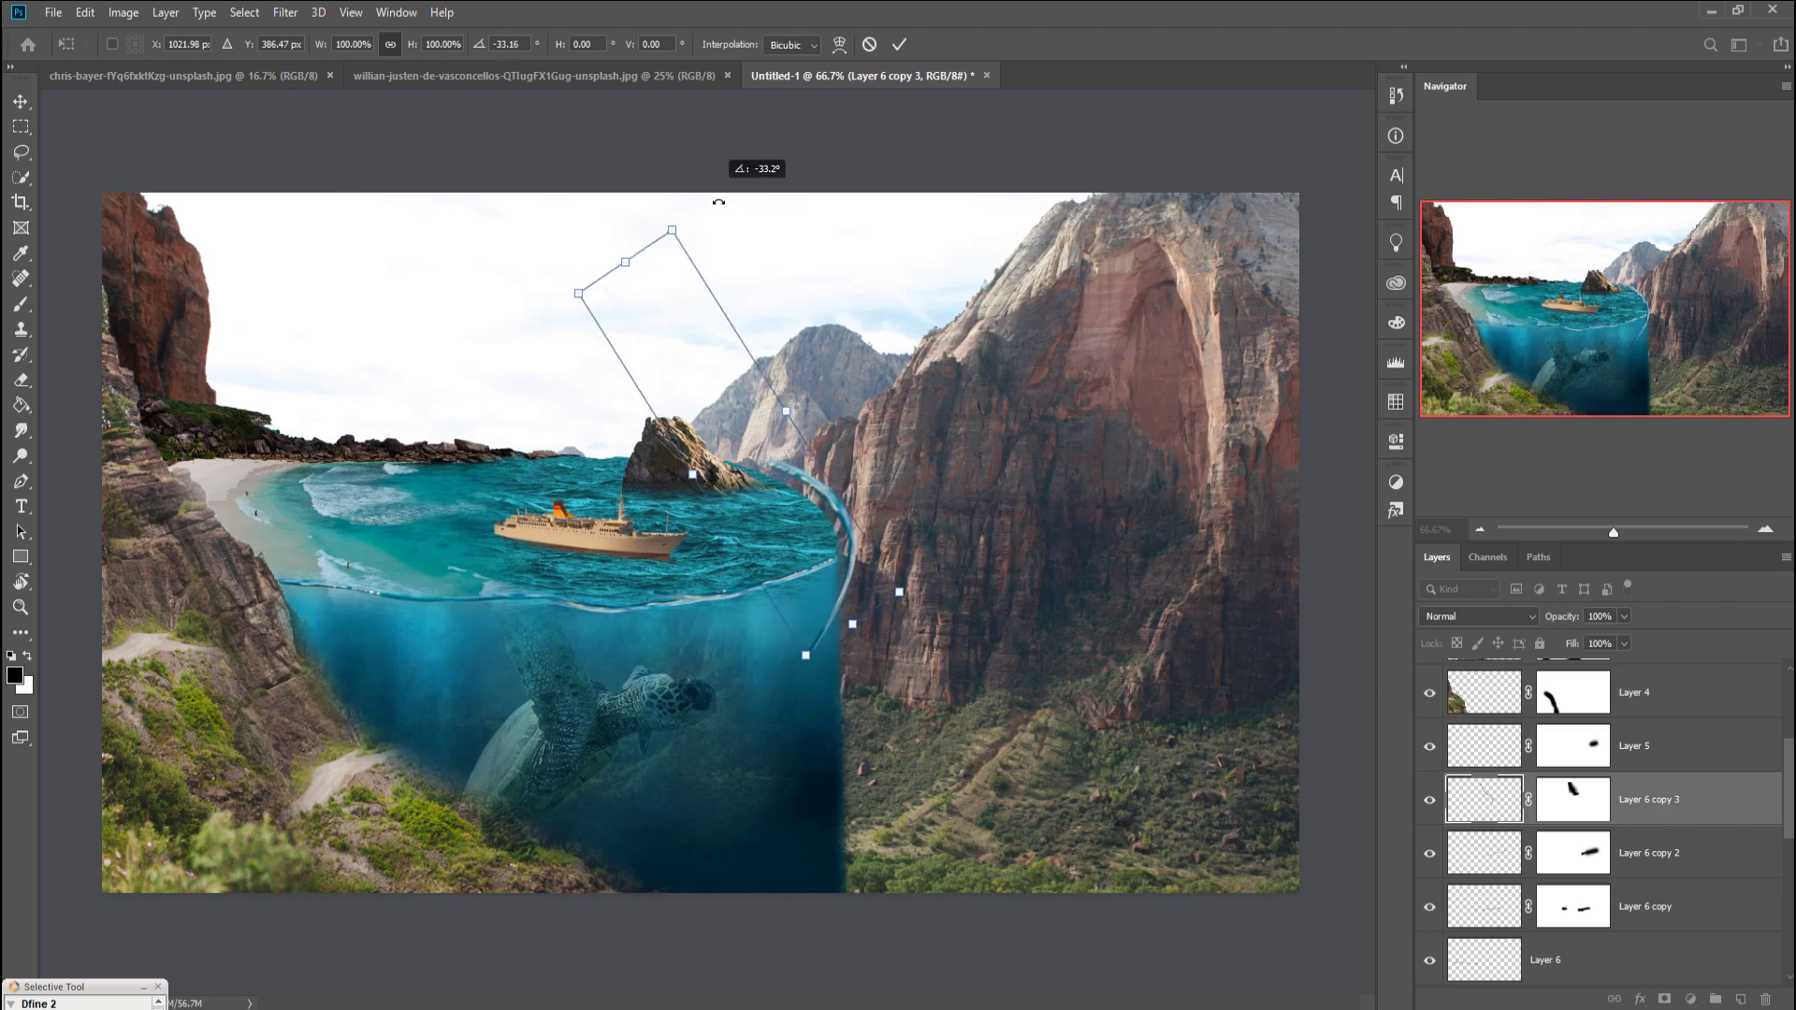
left_click_drag(856, 529, 830, 536)
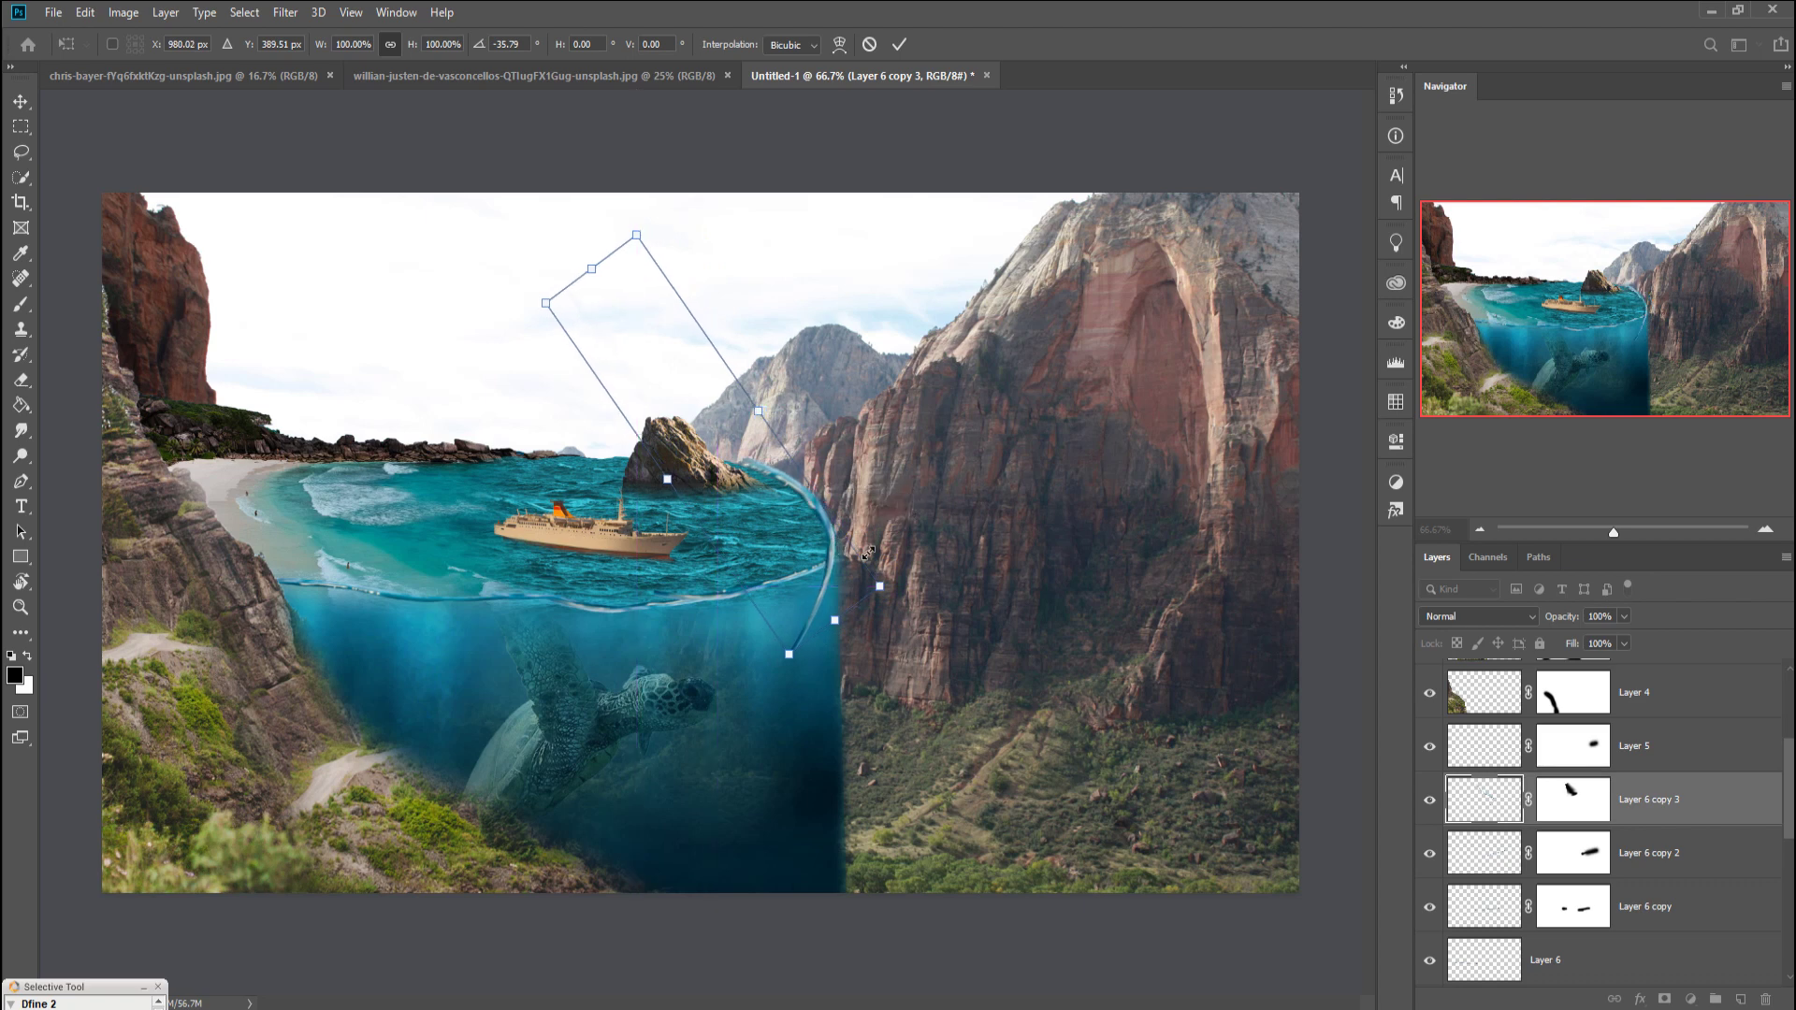
Step: Warp Layer 6 copy 3 to hug the sea's curved right rim beside the rock, and commit
left_click(85, 12)
mouse_move(114, 457)
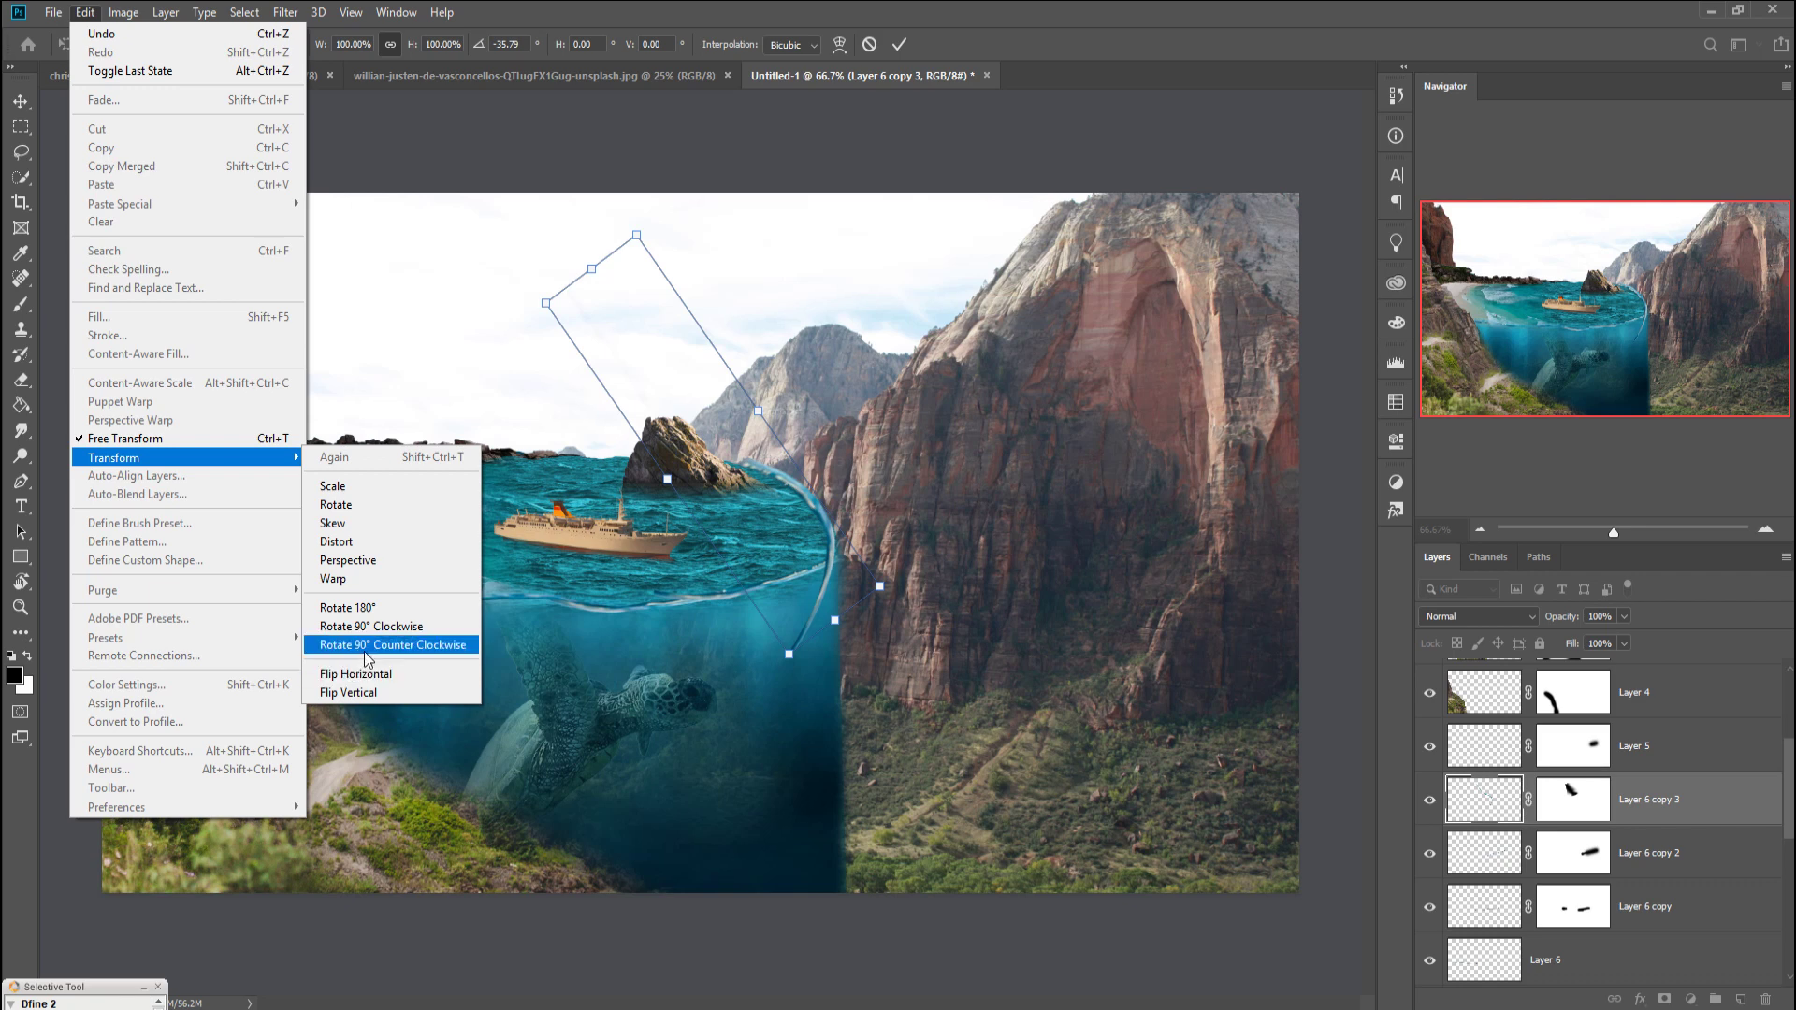
left_click(362, 581)
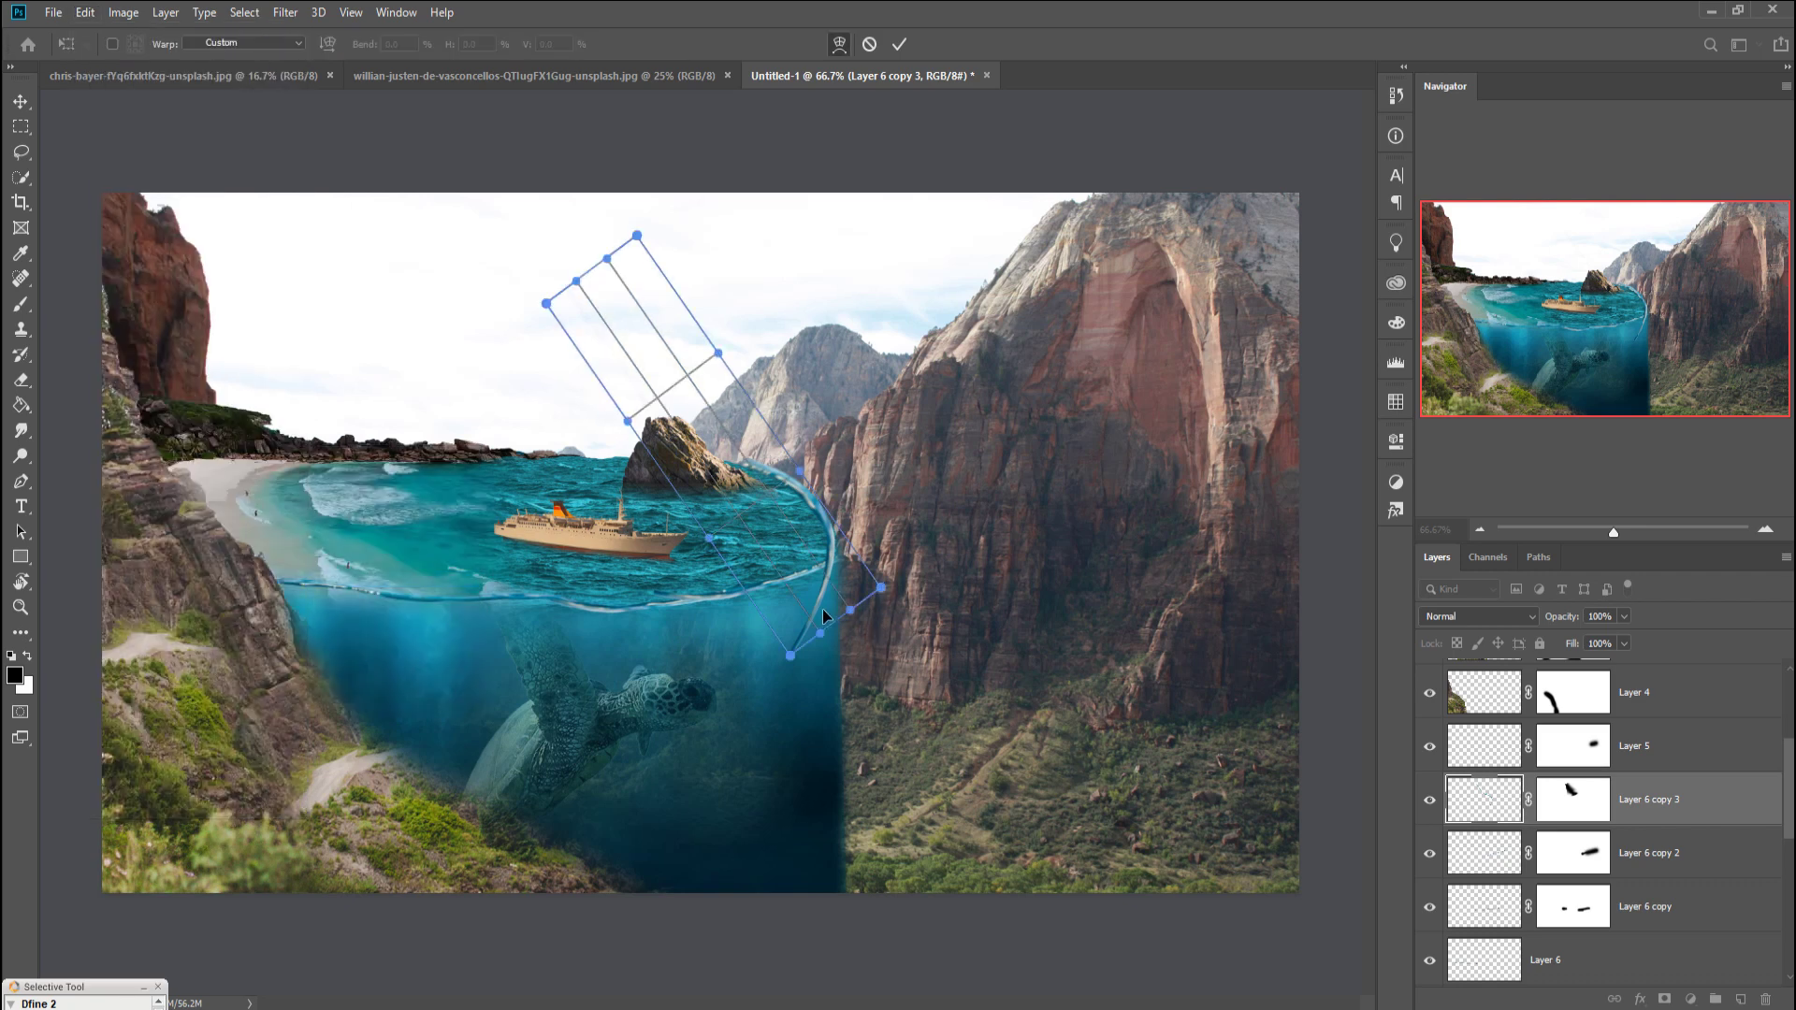
left_click_drag(824, 616, 835, 601)
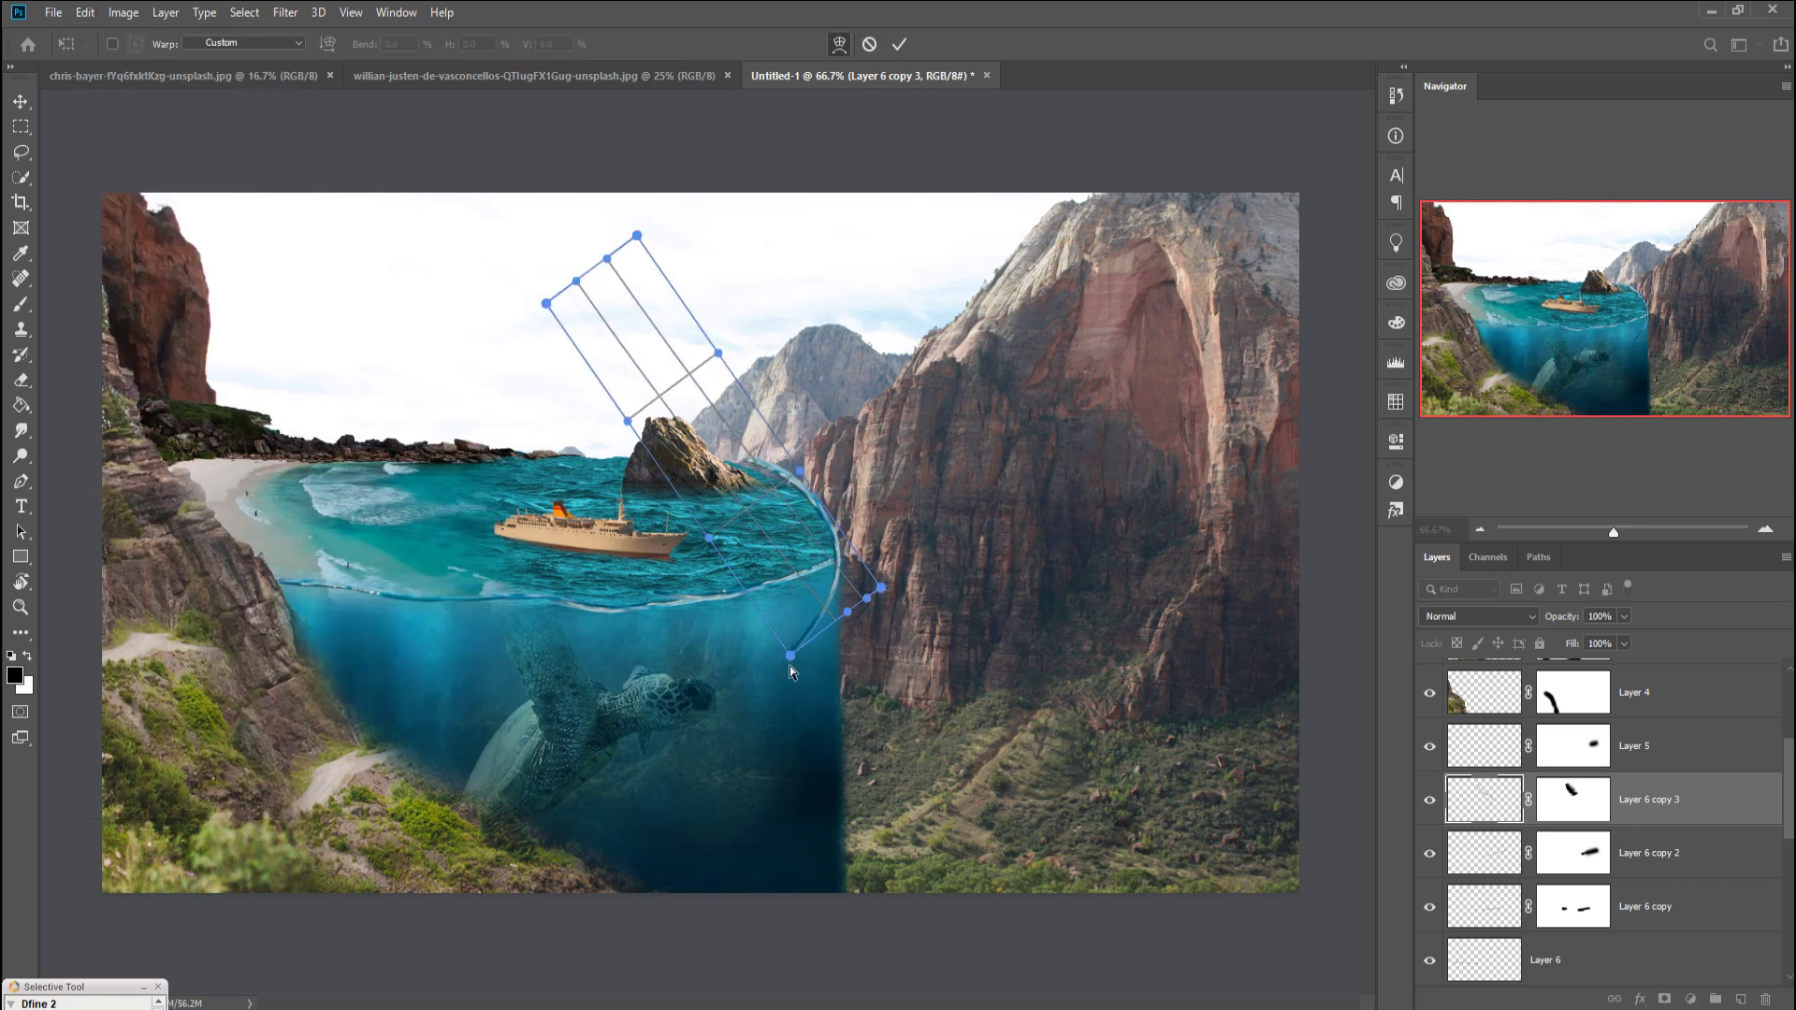
mouse_move(790, 656)
left_mouse_down()
mouse_move(748, 598)
mouse_move(838, 564)
left_mouse_up()
left_click_drag(843, 563, 844, 556)
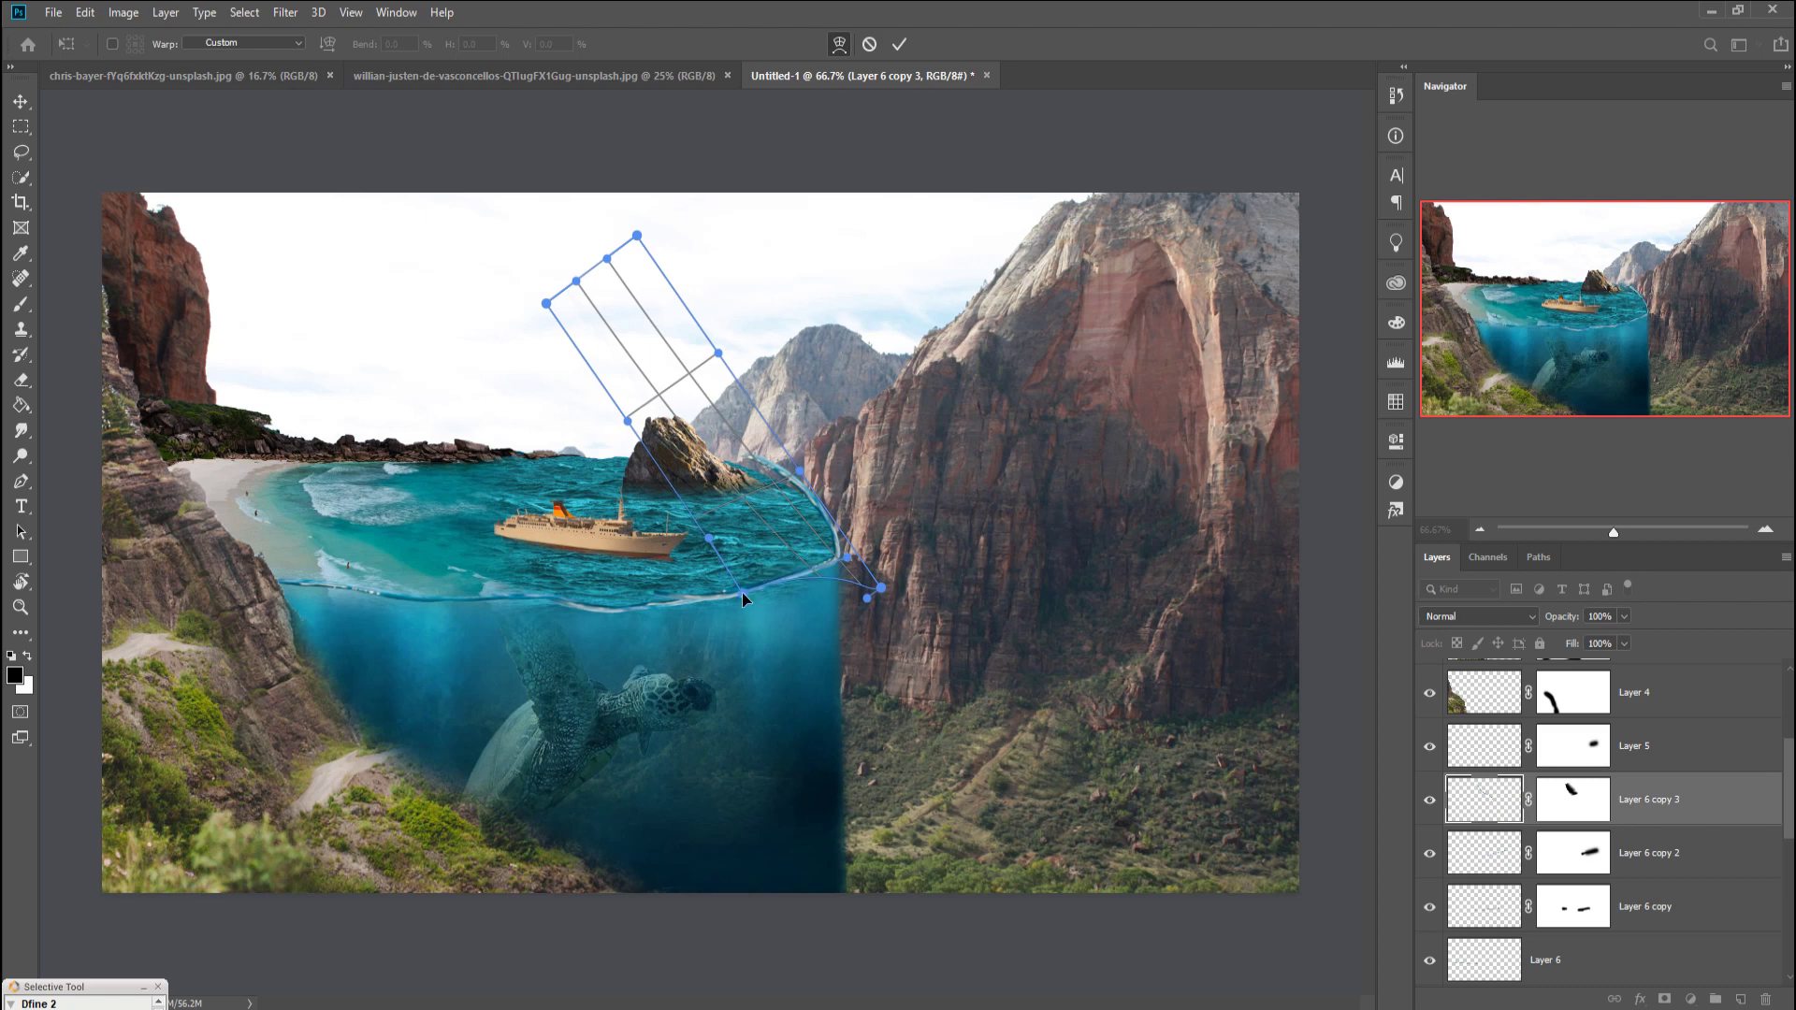
mouse_move(718, 354)
left_mouse_down()
mouse_move(707, 373)
mouse_move(813, 437)
left_mouse_up()
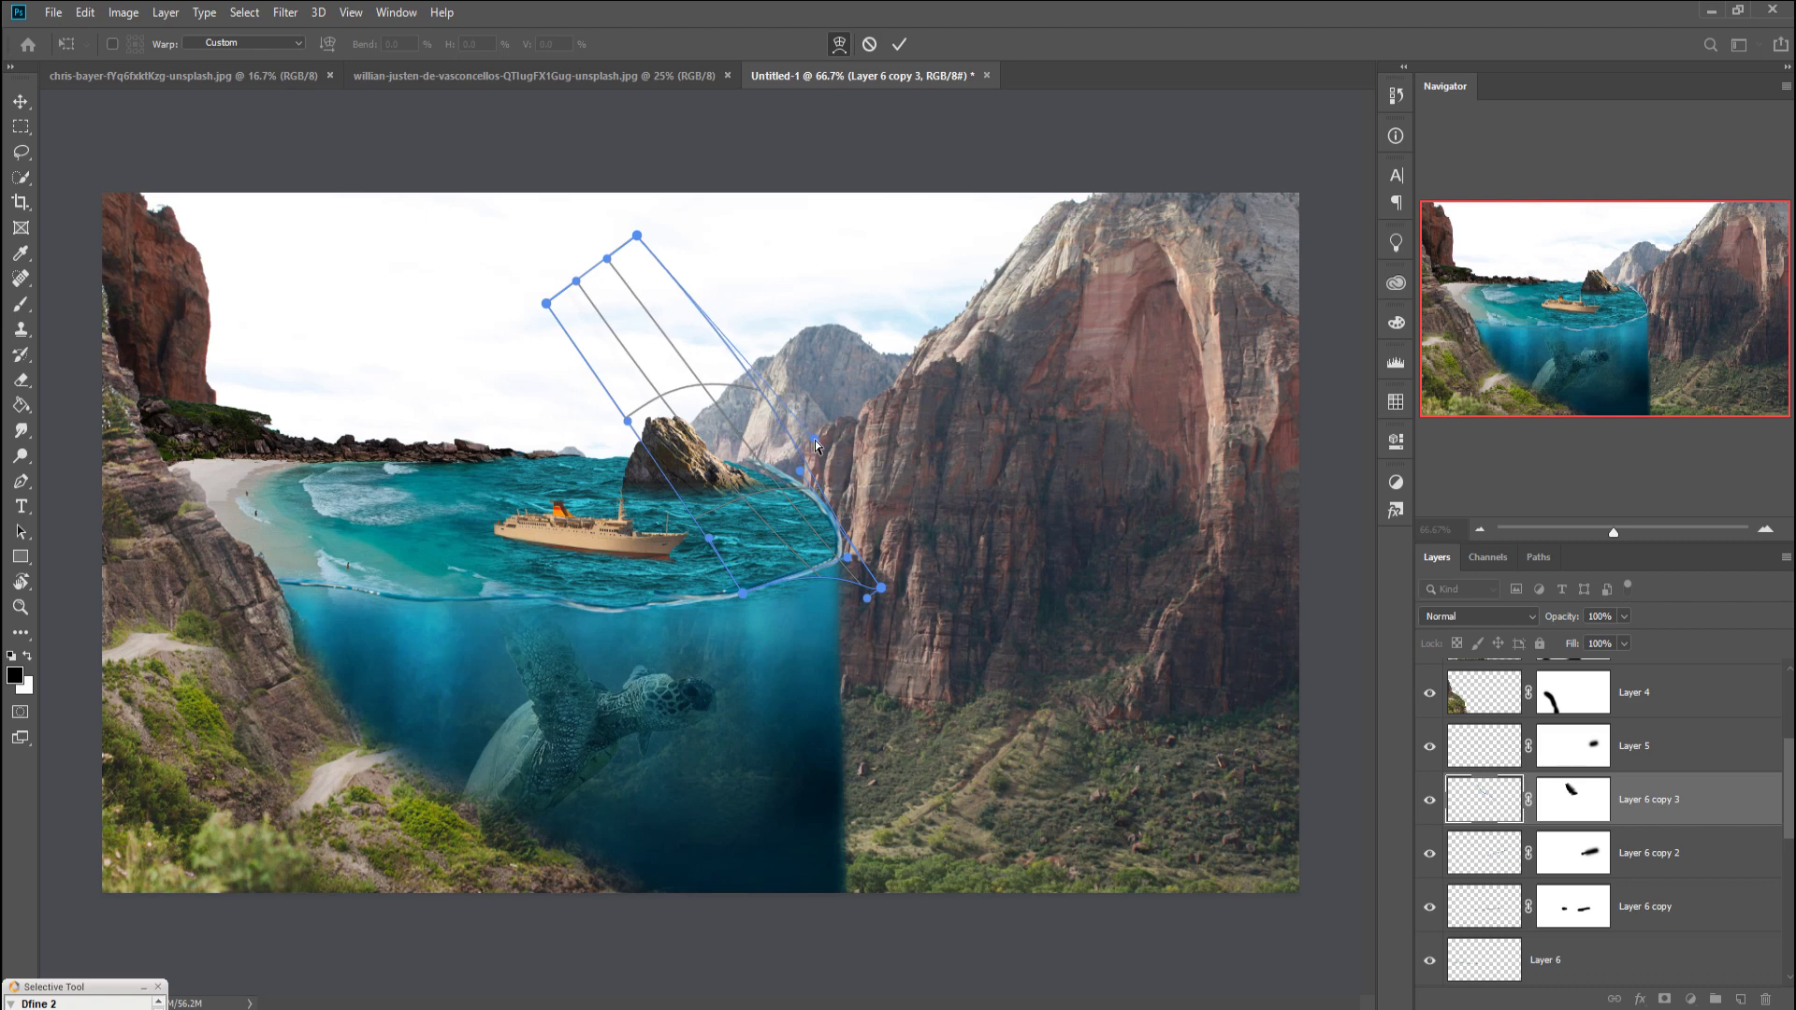
left_click_drag(708, 387, 704, 438)
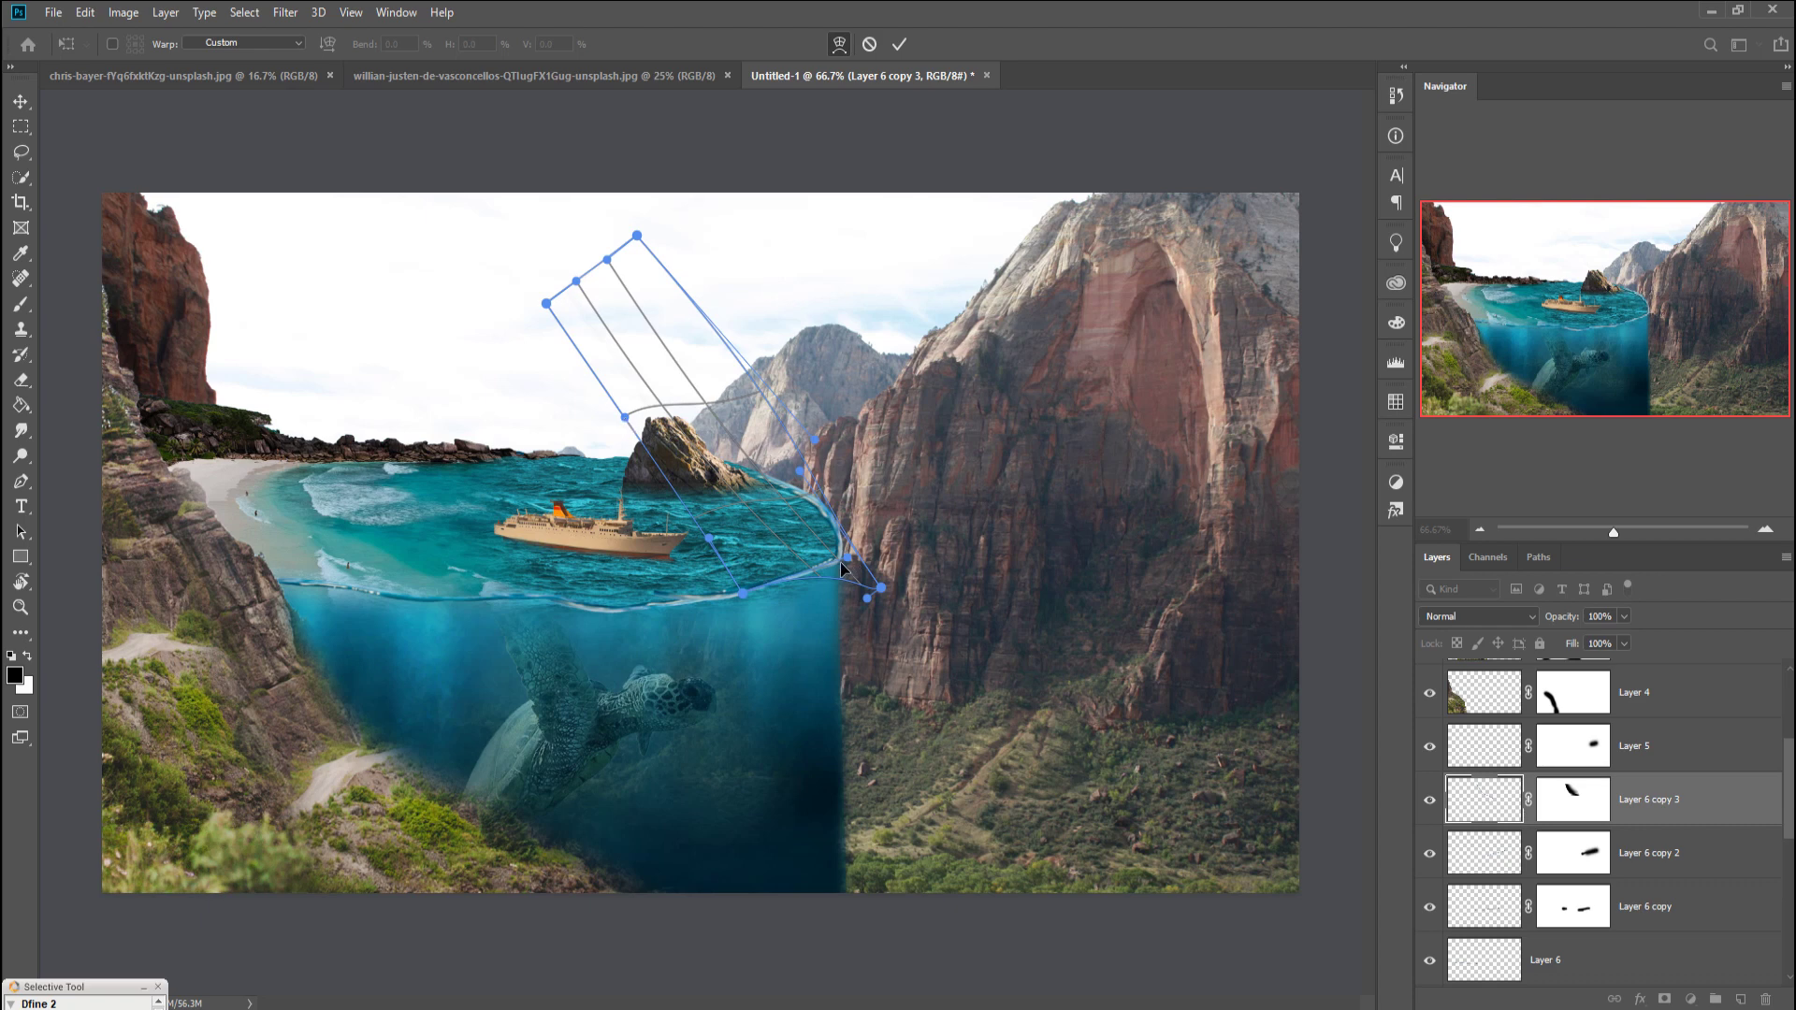
left_click_drag(850, 559, 844, 552)
left_click(900, 47)
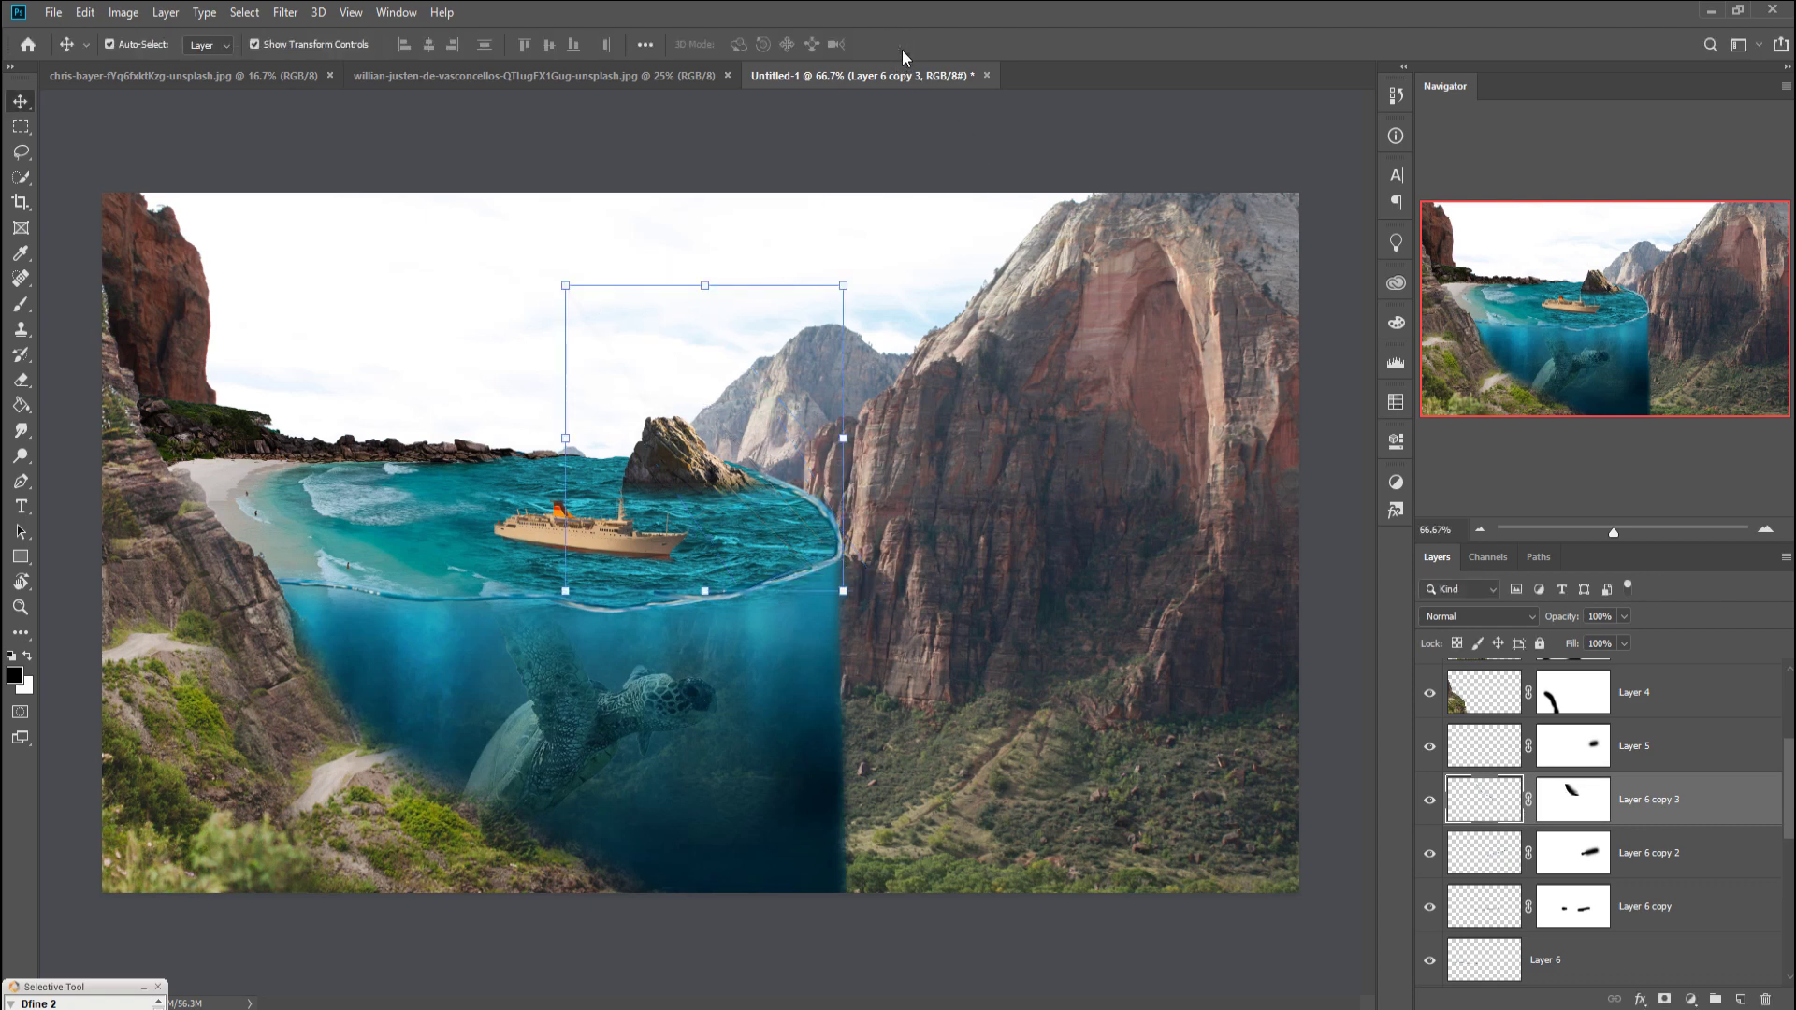
Step: Duplicate Layer 6 copy 3 as Layer 6 copy 4
left_click(806, 512)
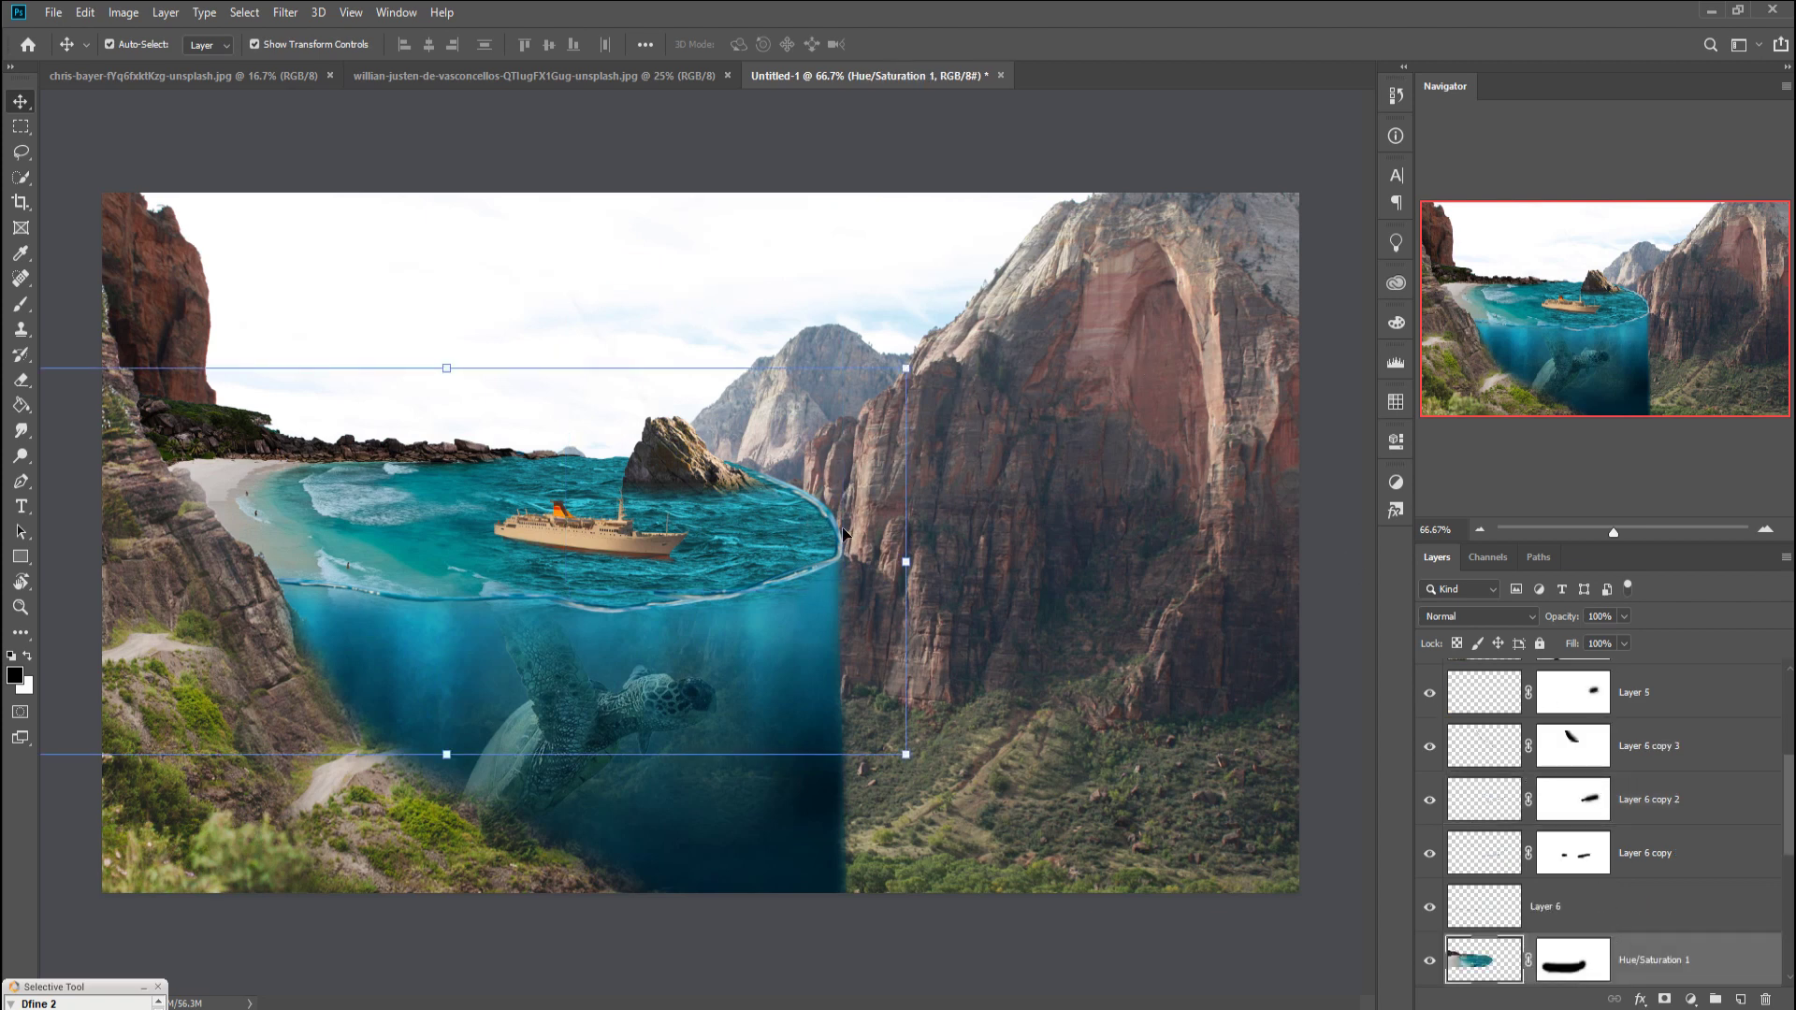
left_click(831, 513)
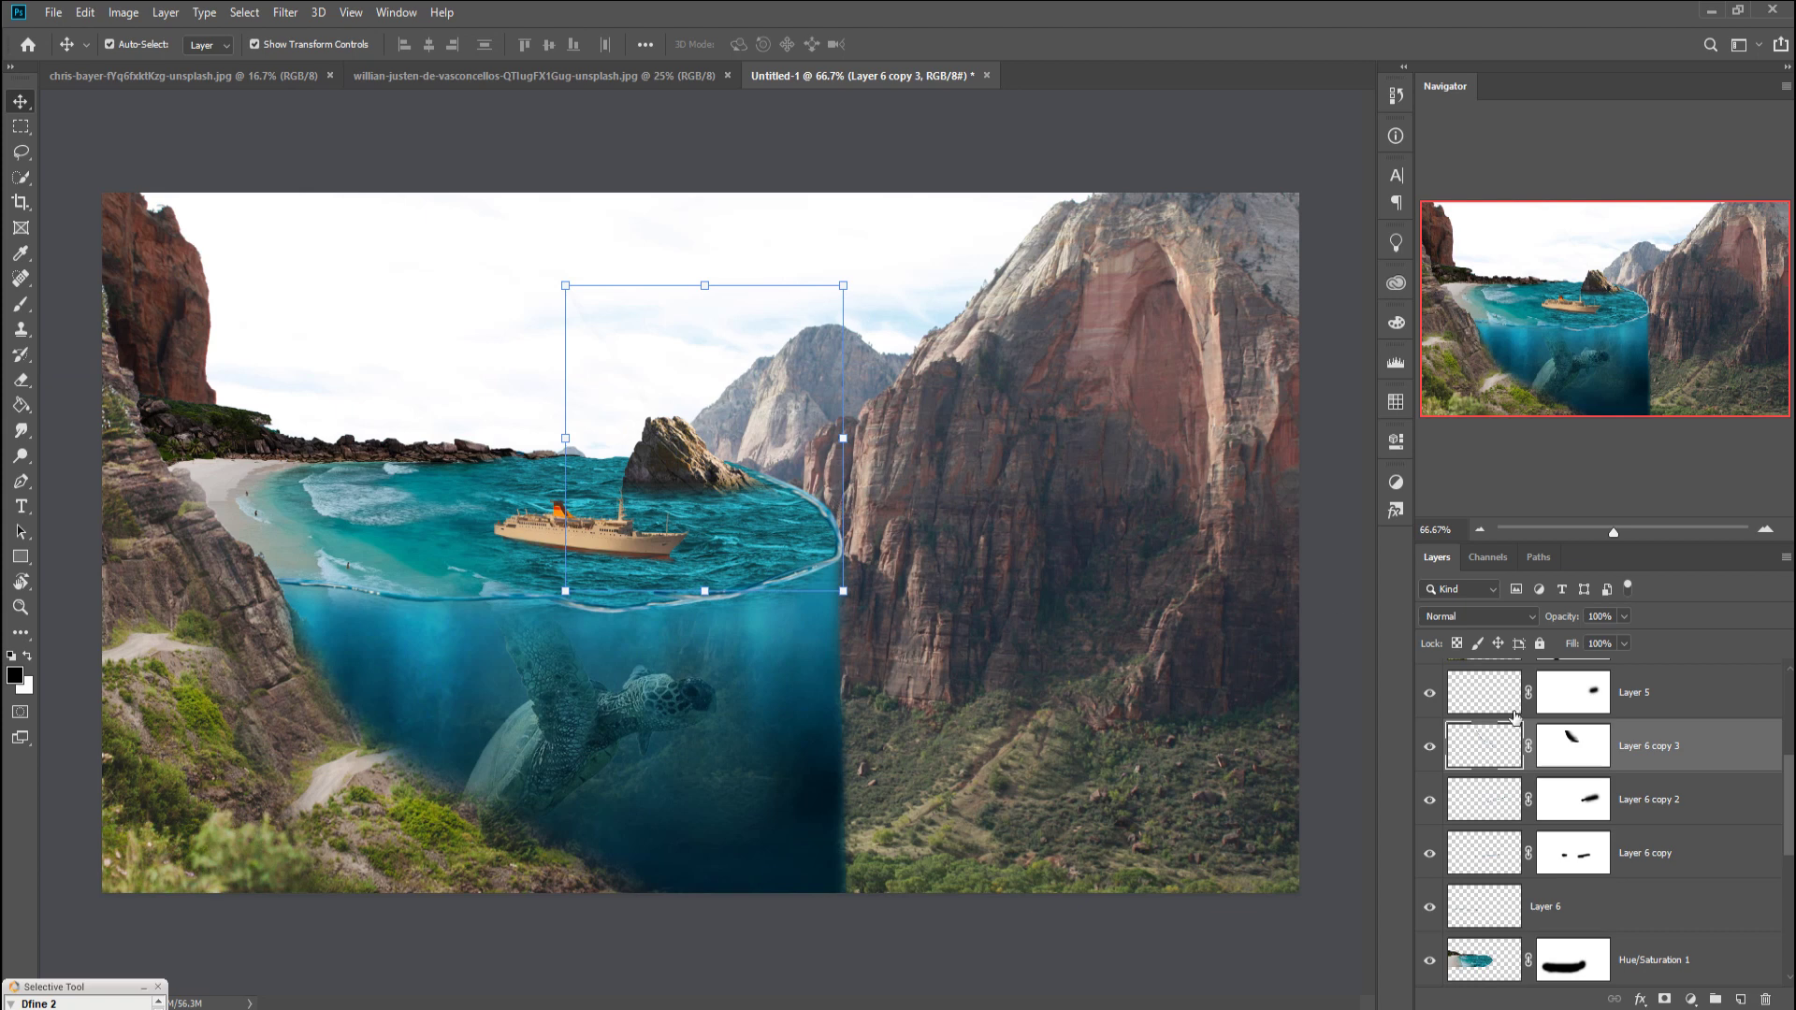
right_click(1688, 765)
left_click(1590, 312)
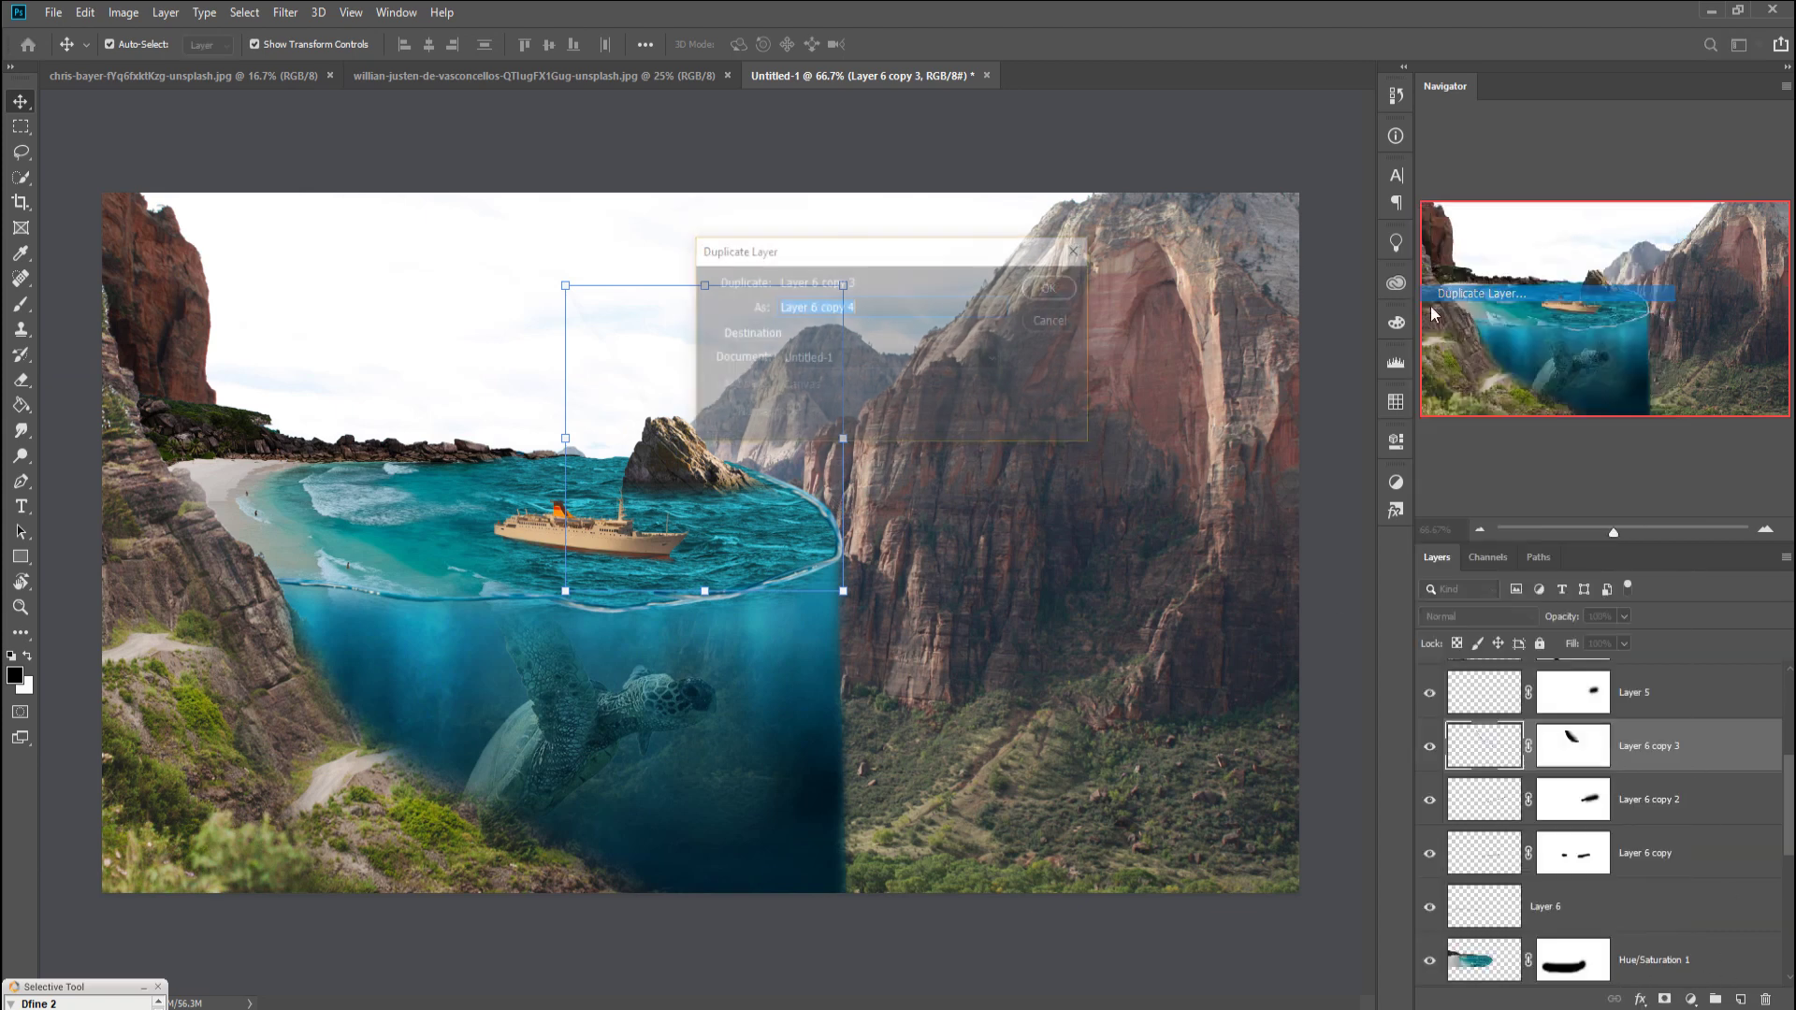
left_click(1067, 291)
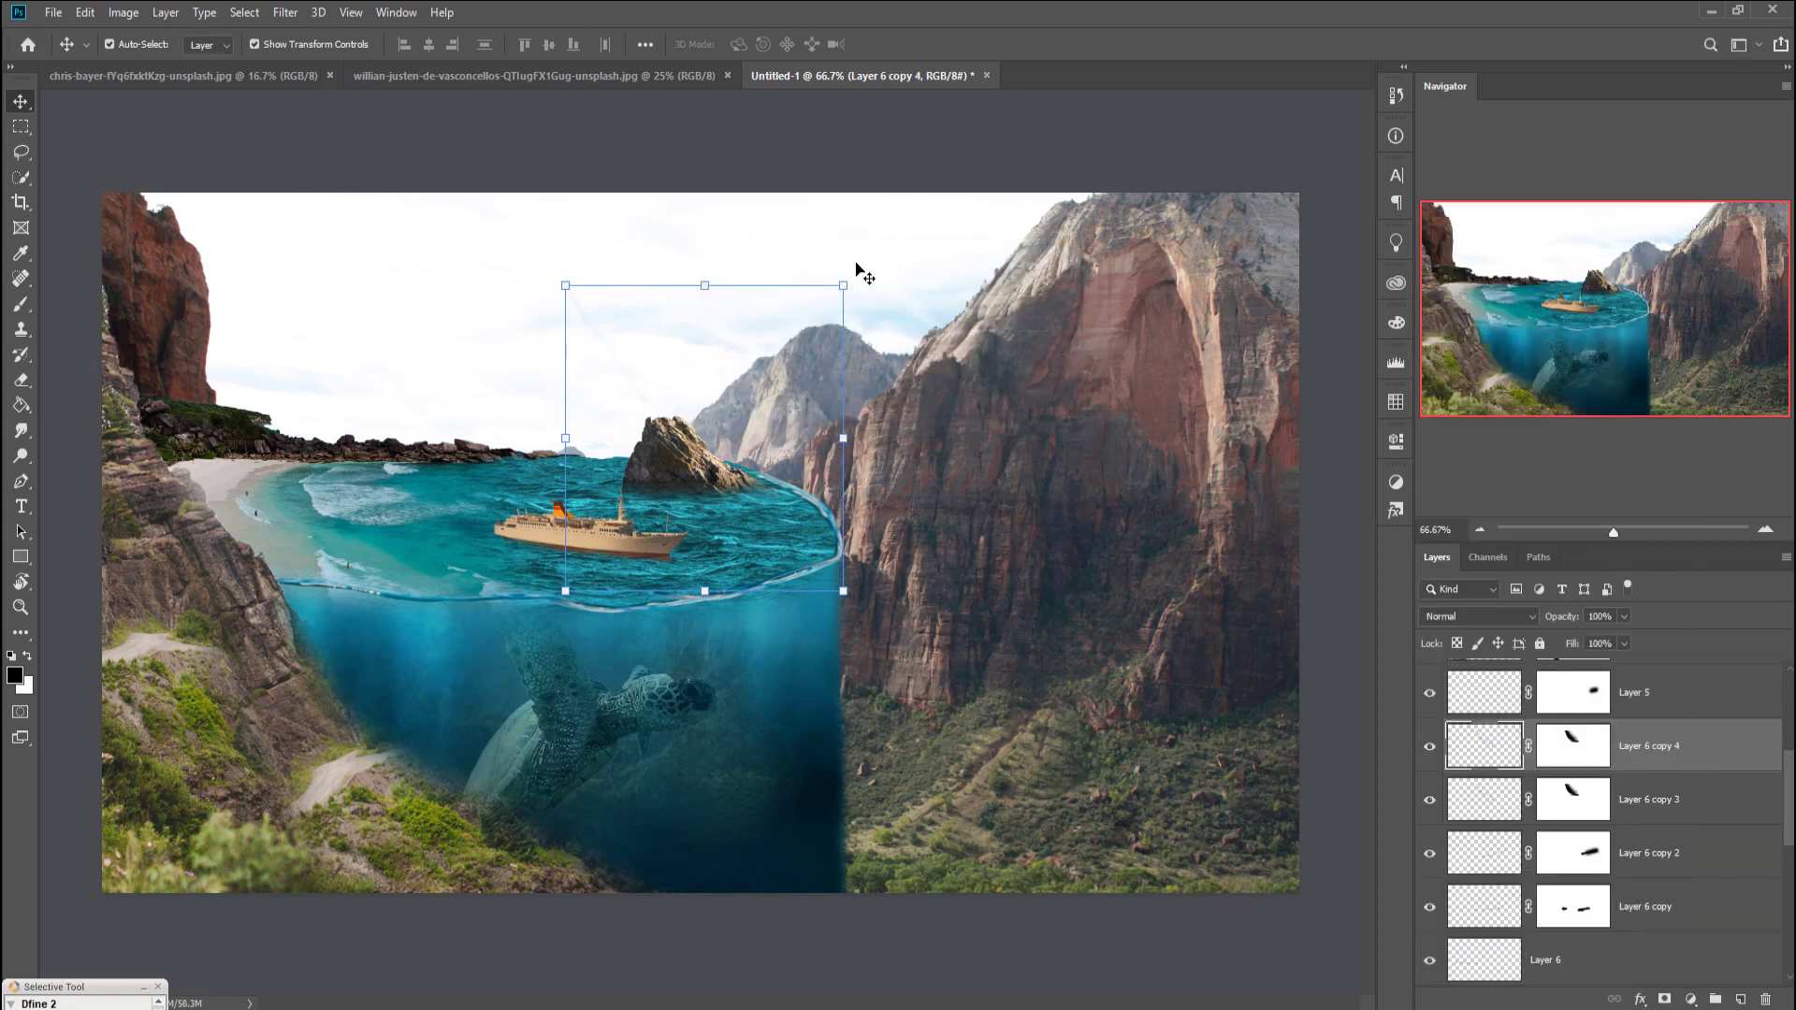
Step: Rotate the copy about -8° and move it up-left along the sea's upper-right edge
left_click_drag(858, 274, 833, 254)
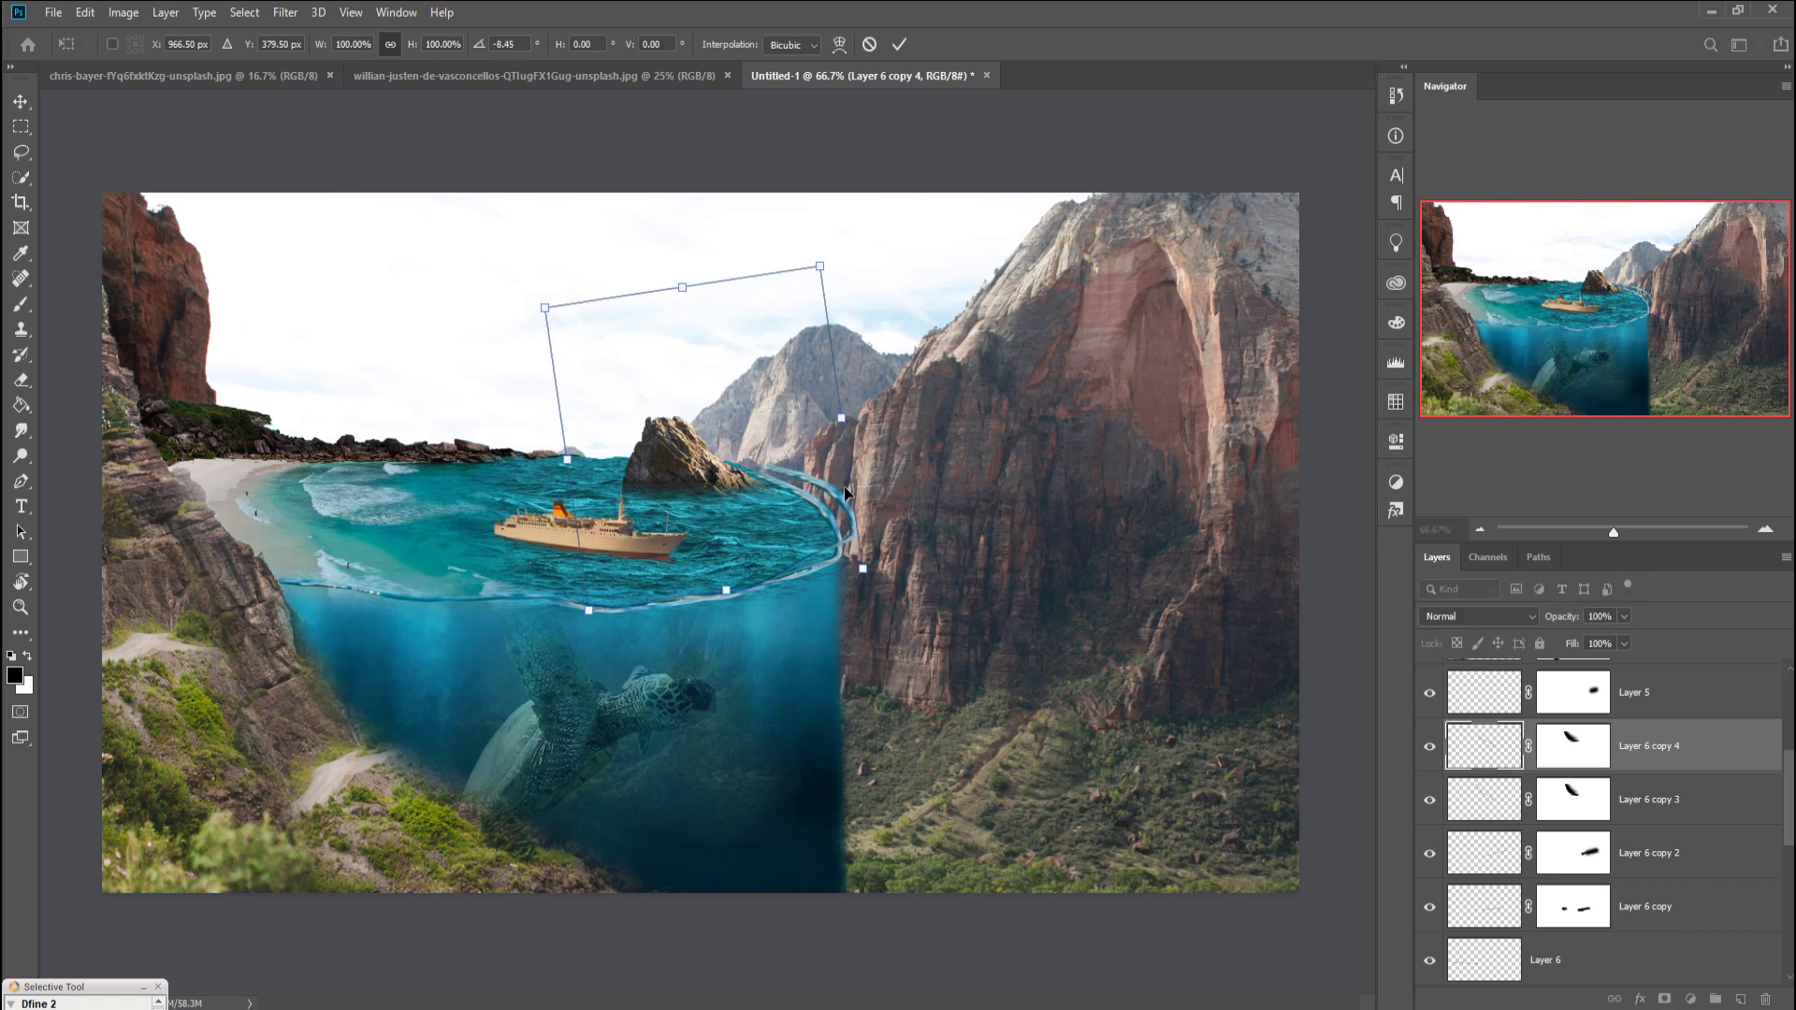
left_click_drag(832, 502, 782, 497)
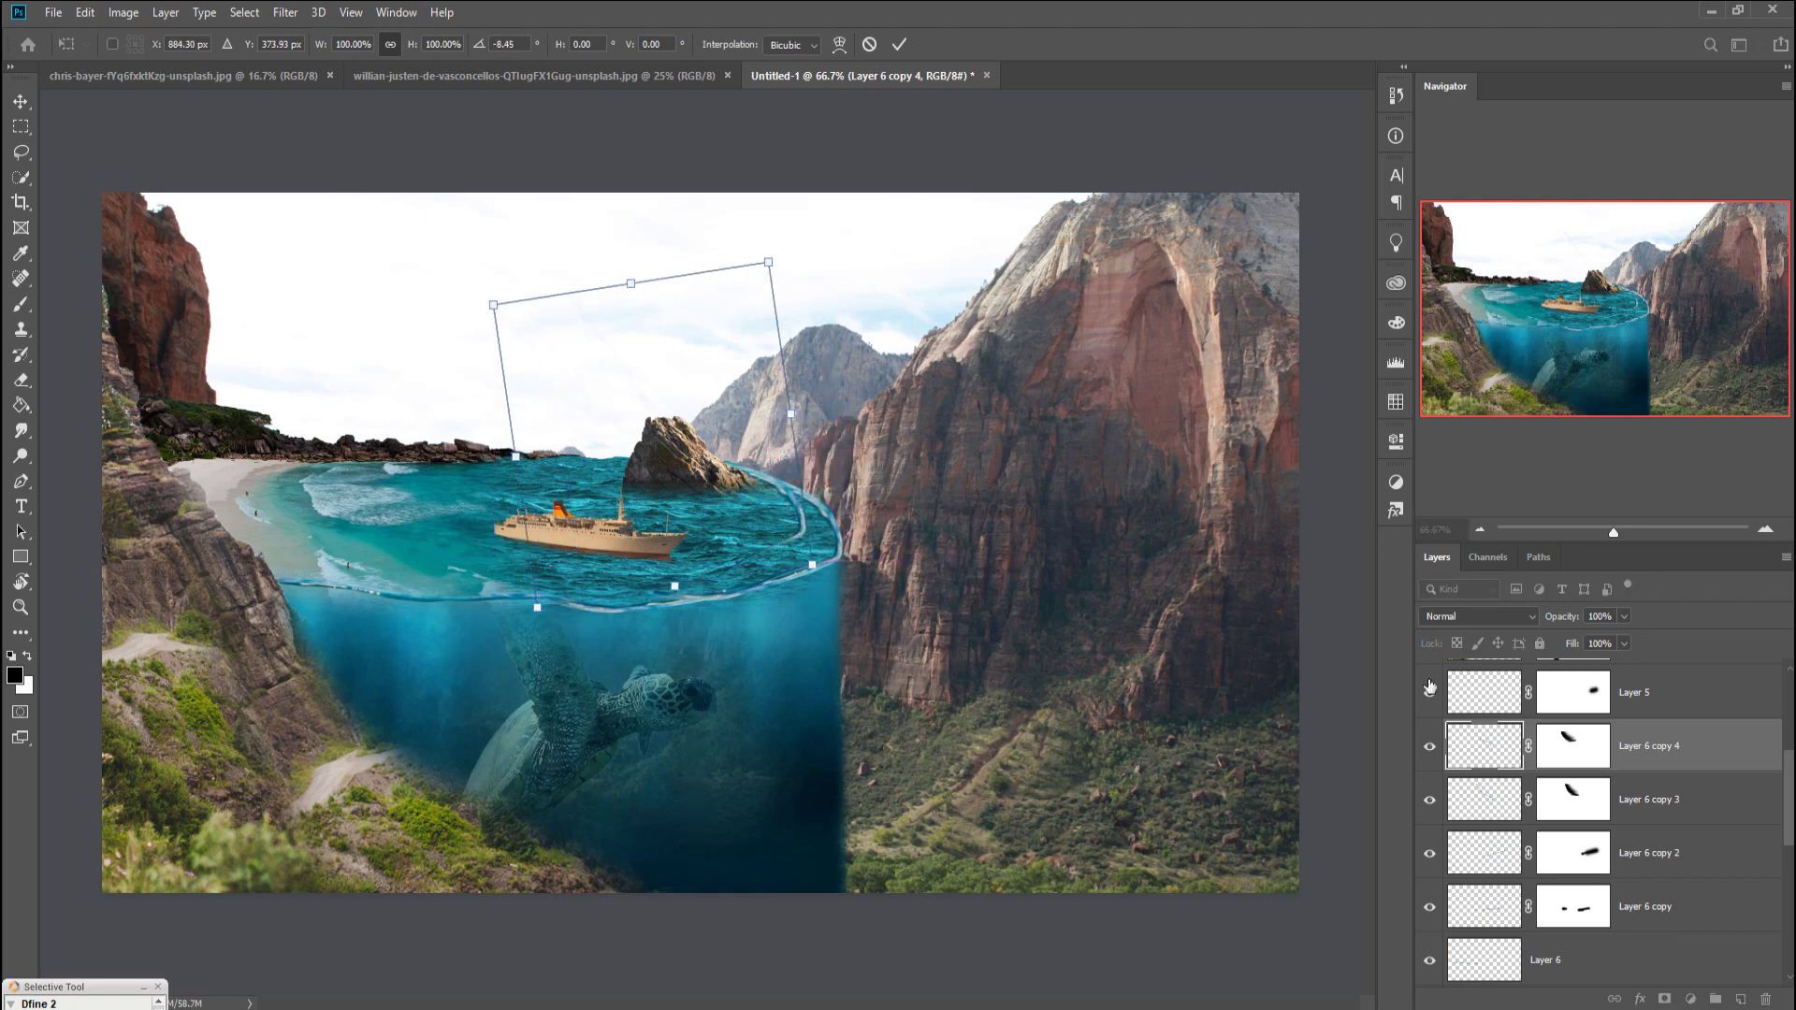
left_click(1572, 746)
left_click(20, 304)
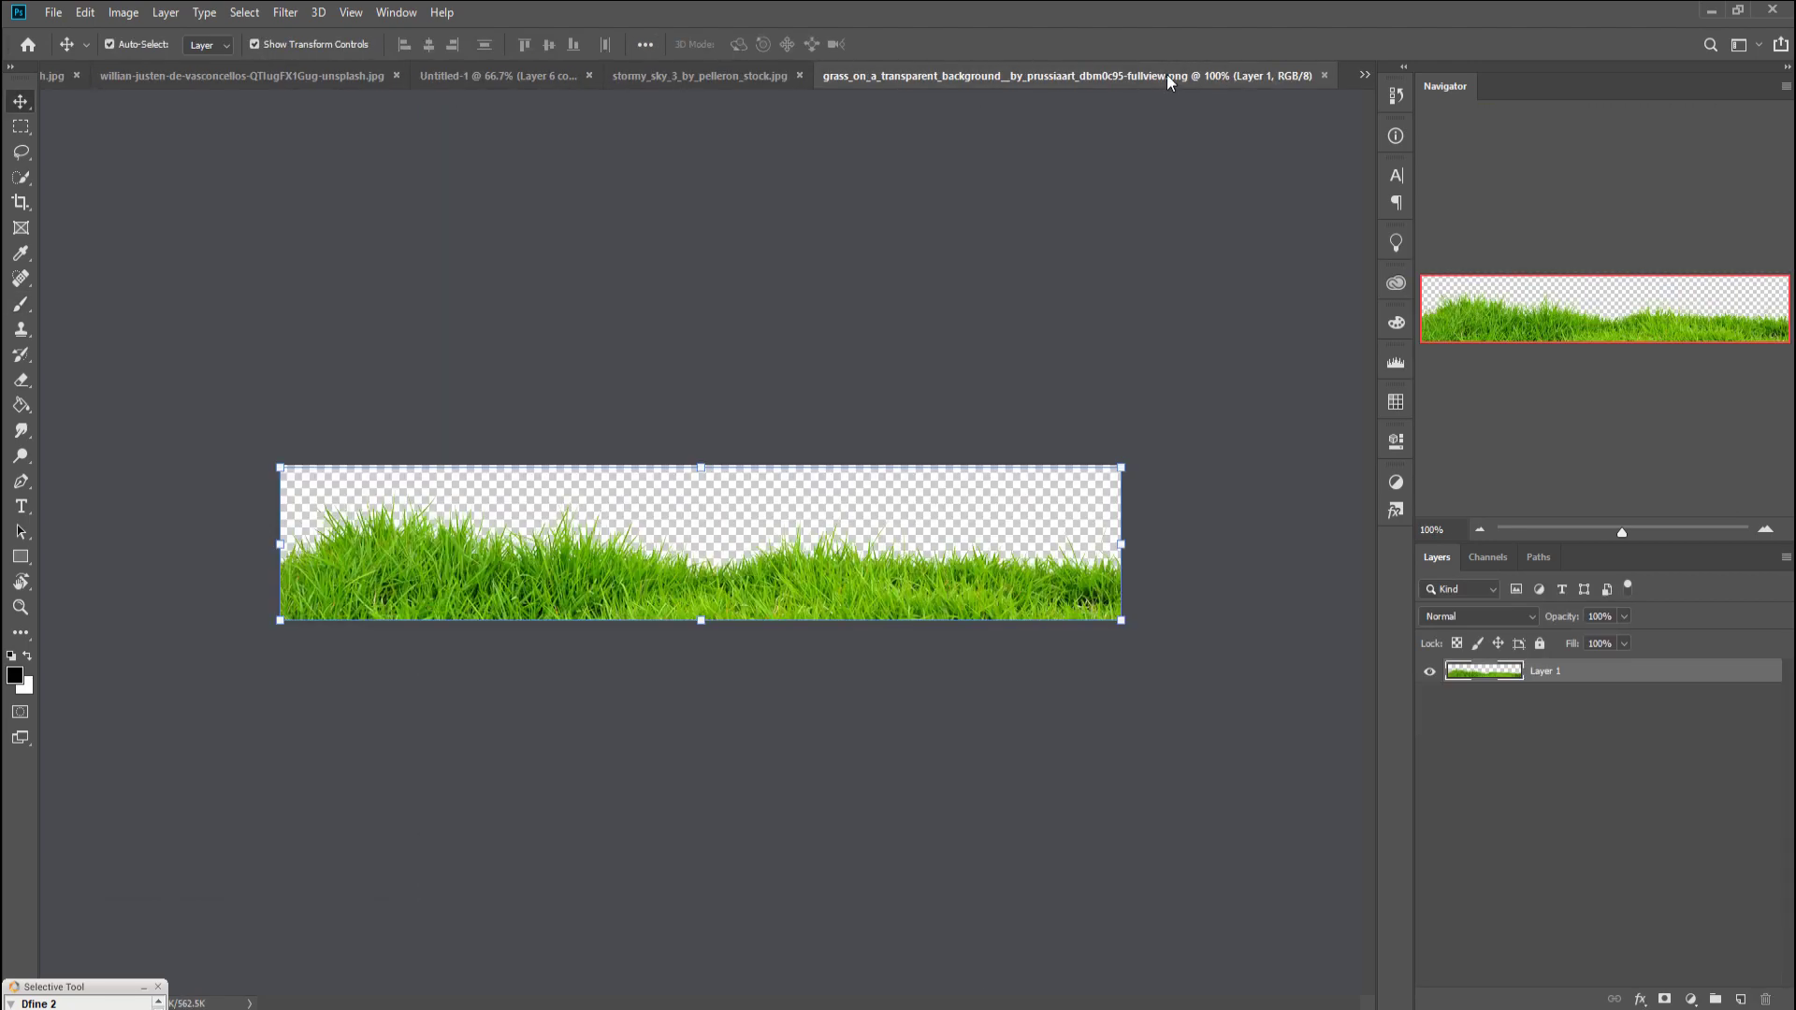
Step: Drag the grass strip from its PNG into Untitled-1 as Layer 11
mouse_move(1166, 75)
left_mouse_down()
mouse_move(1163, 161)
mouse_move(827, 147)
left_mouse_up()
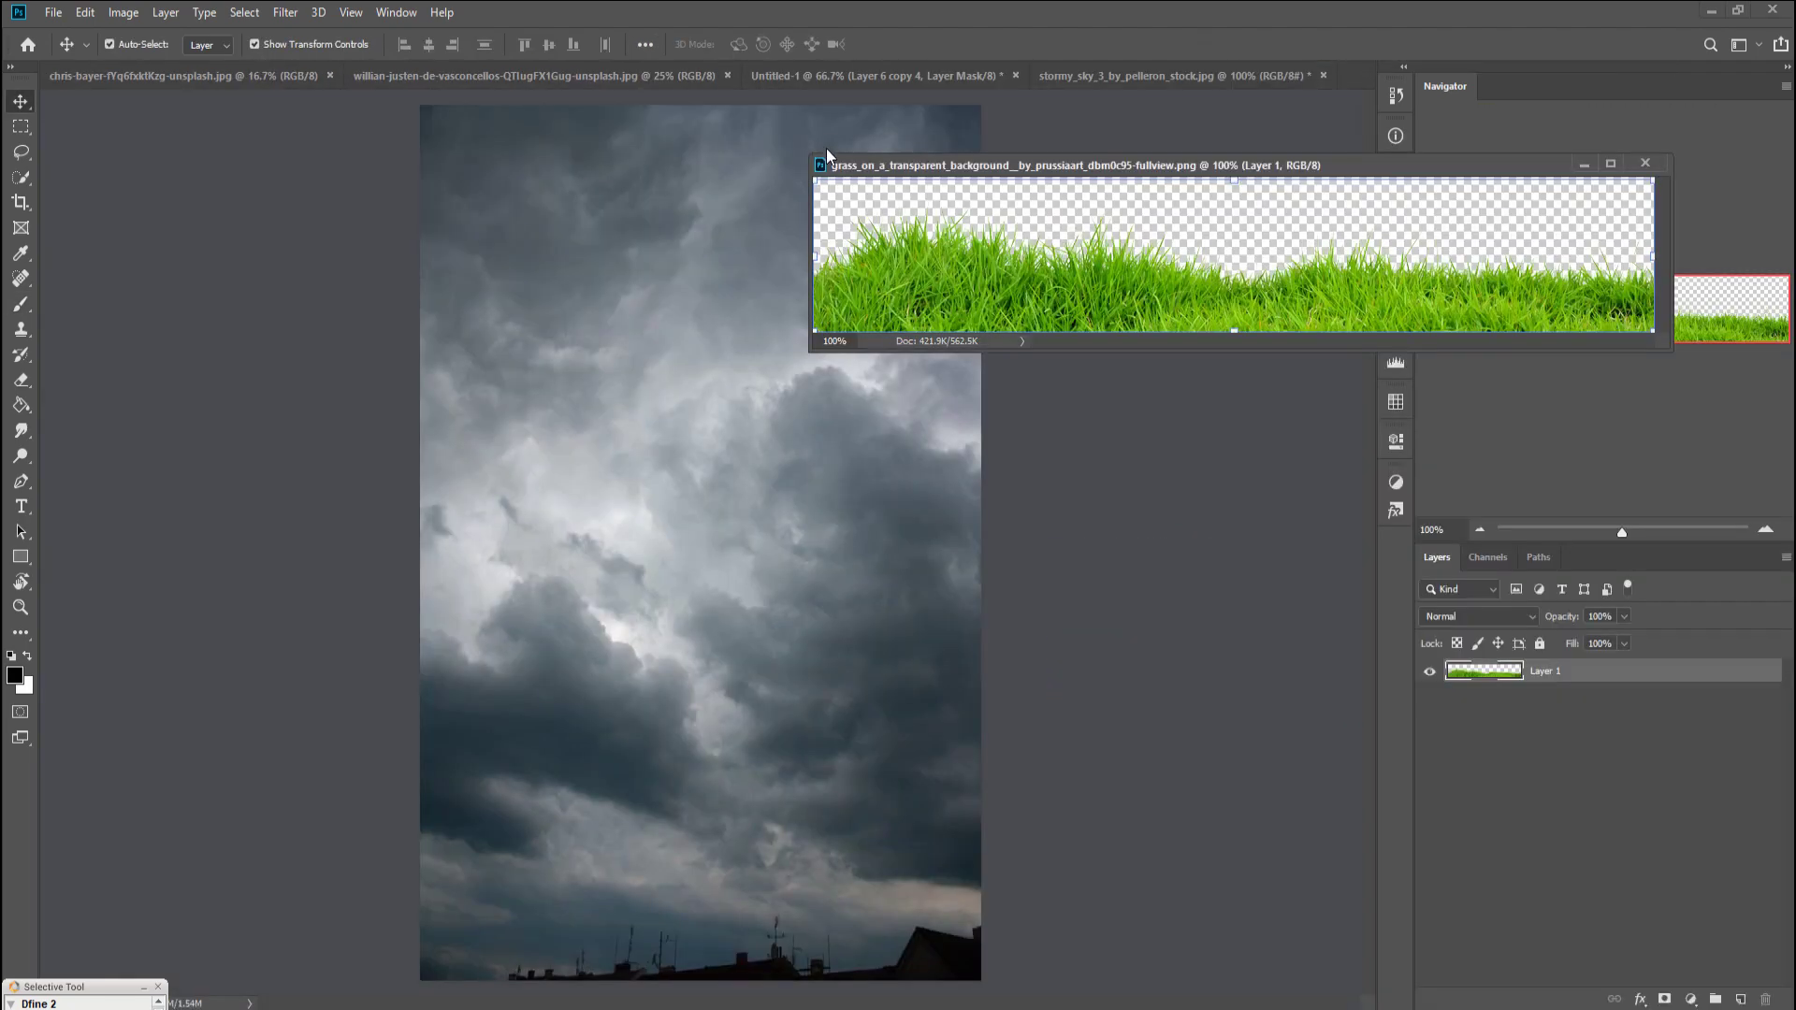
left_click(818, 82)
mouse_move(1107, 261)
left_mouse_down()
mouse_move(665, 680)
mouse_move(670, 810)
mouse_move(592, 837)
left_mouse_up()
left_click(1583, 163)
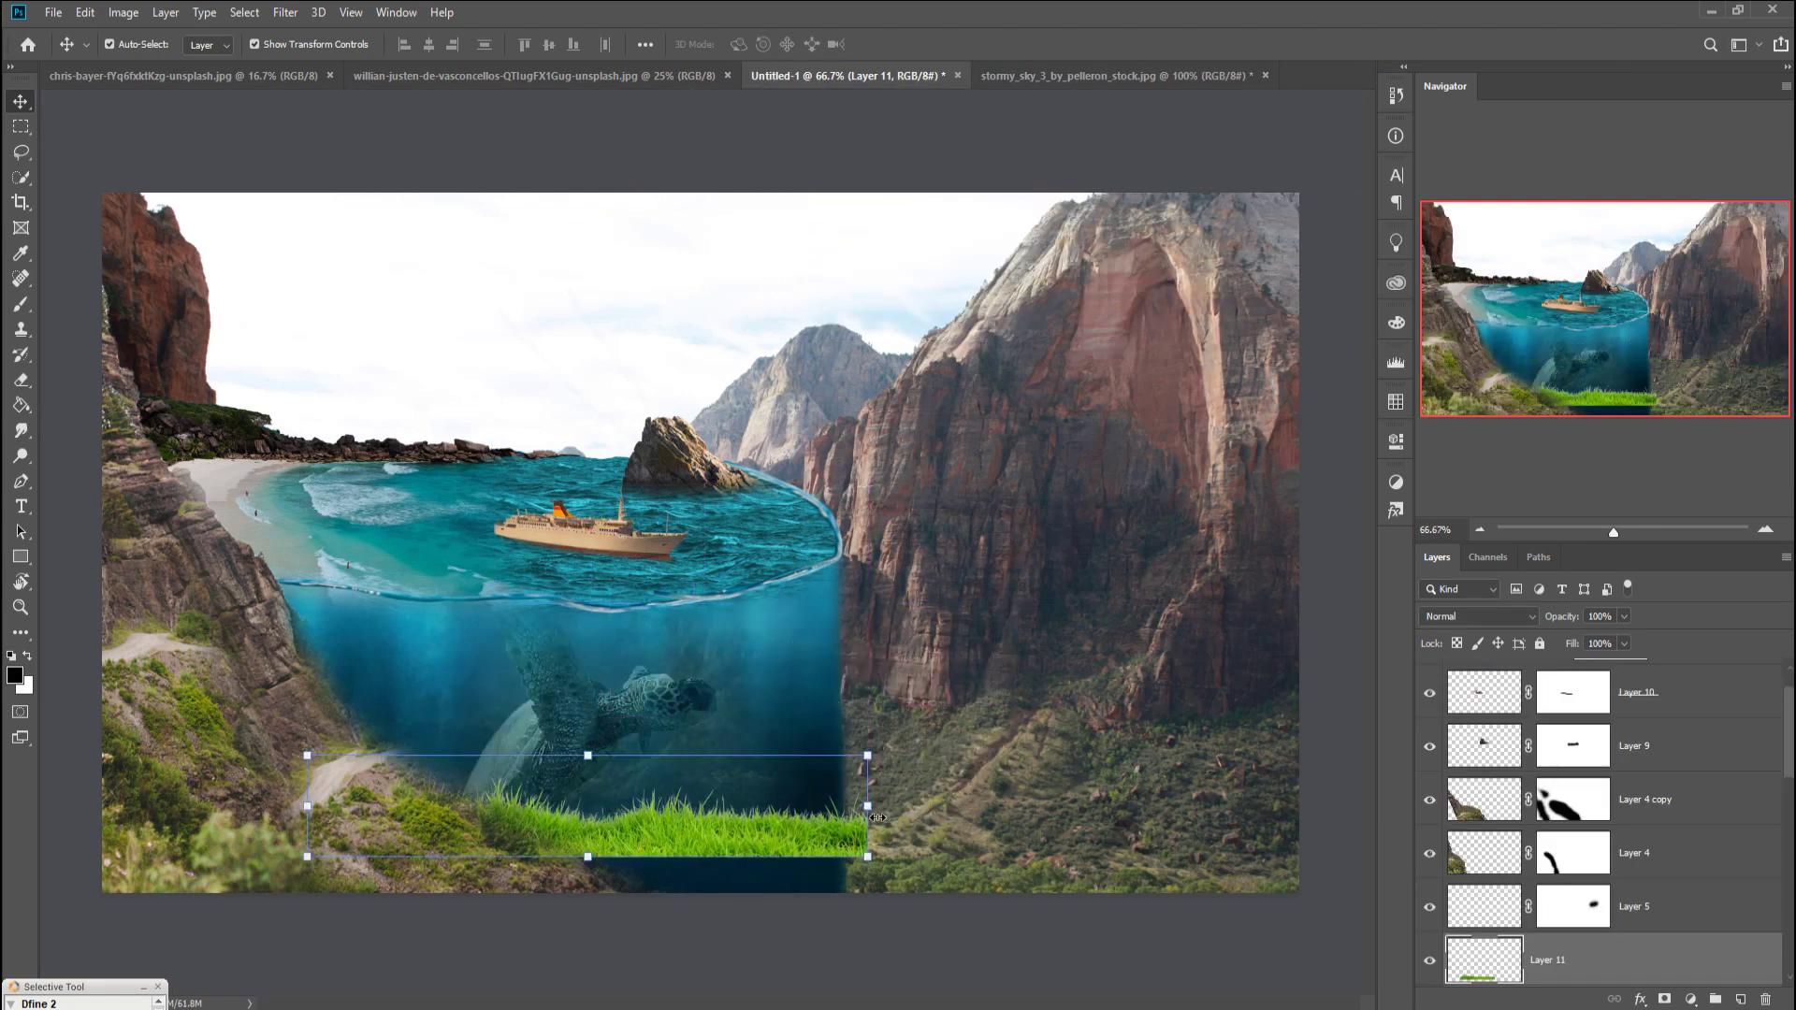
Step: Rotate the grass about 32.5° and place it along the lower-left slope beside the sea
left_click_drag(889, 750, 903, 846)
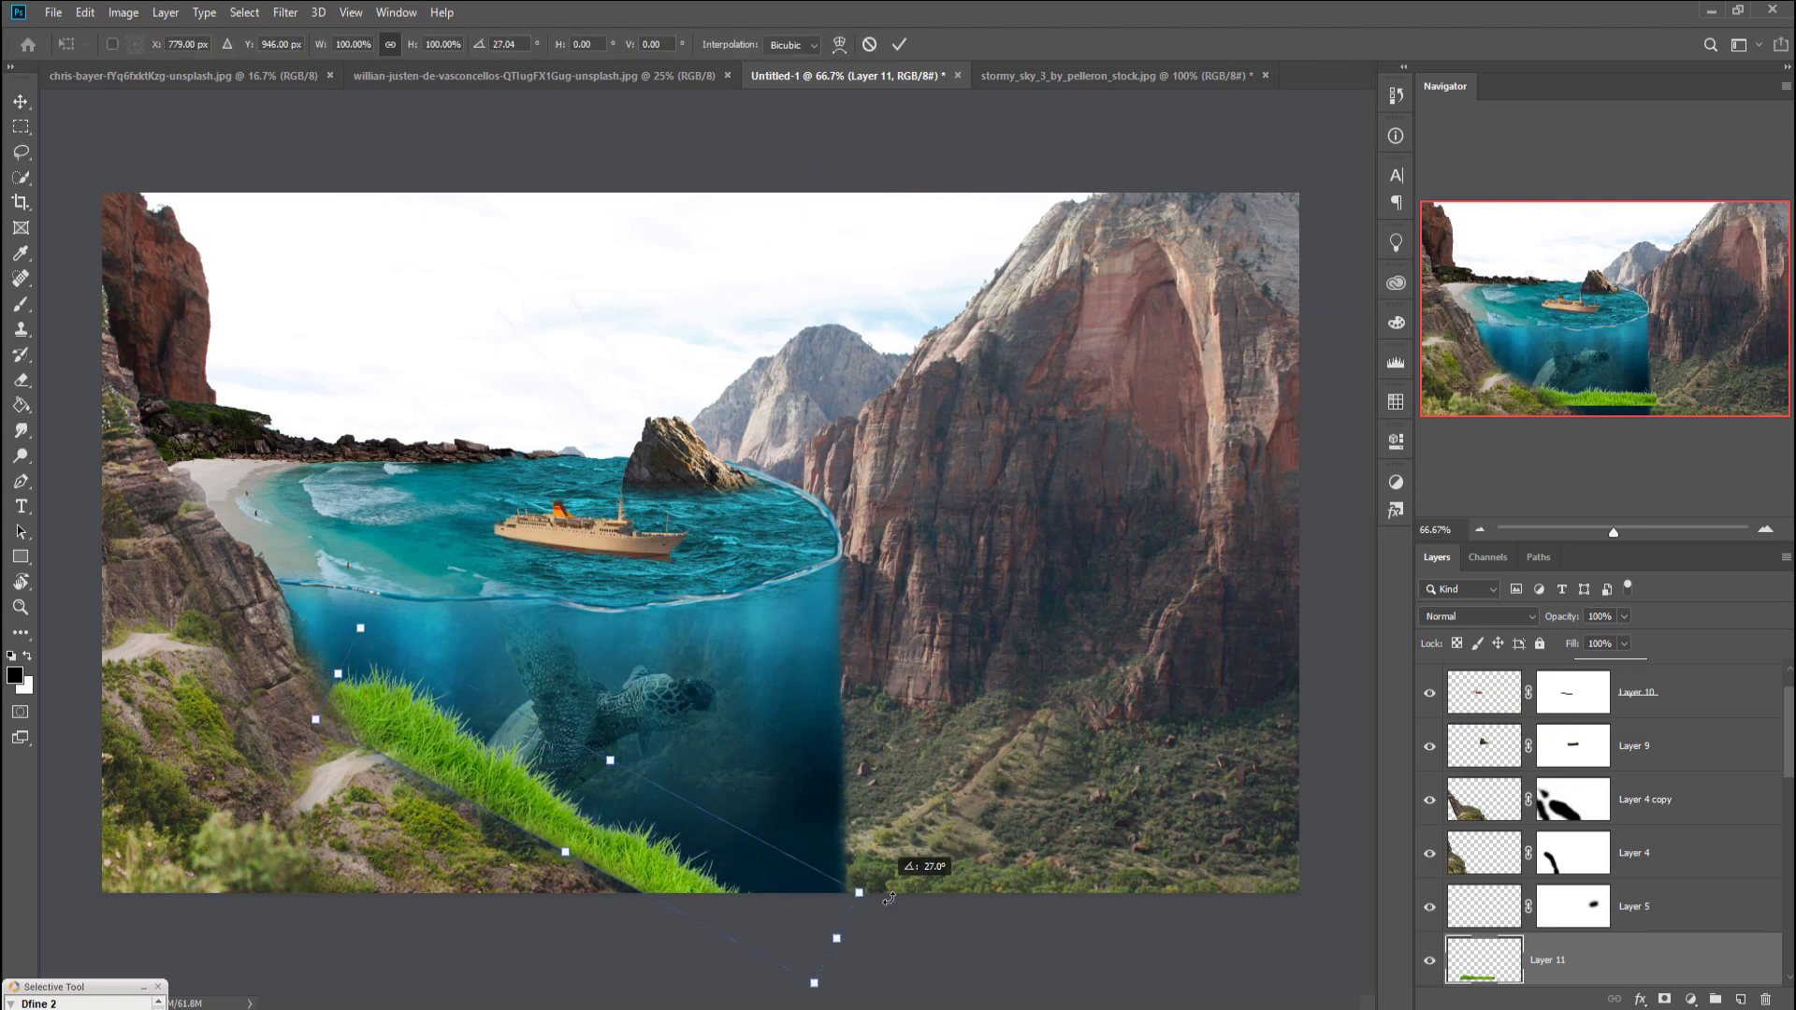
mouse_move(628, 858)
left_mouse_down()
mouse_move(526, 836)
mouse_move(555, 843)
mouse_move(540, 819)
mouse_move(536, 845)
left_mouse_up()
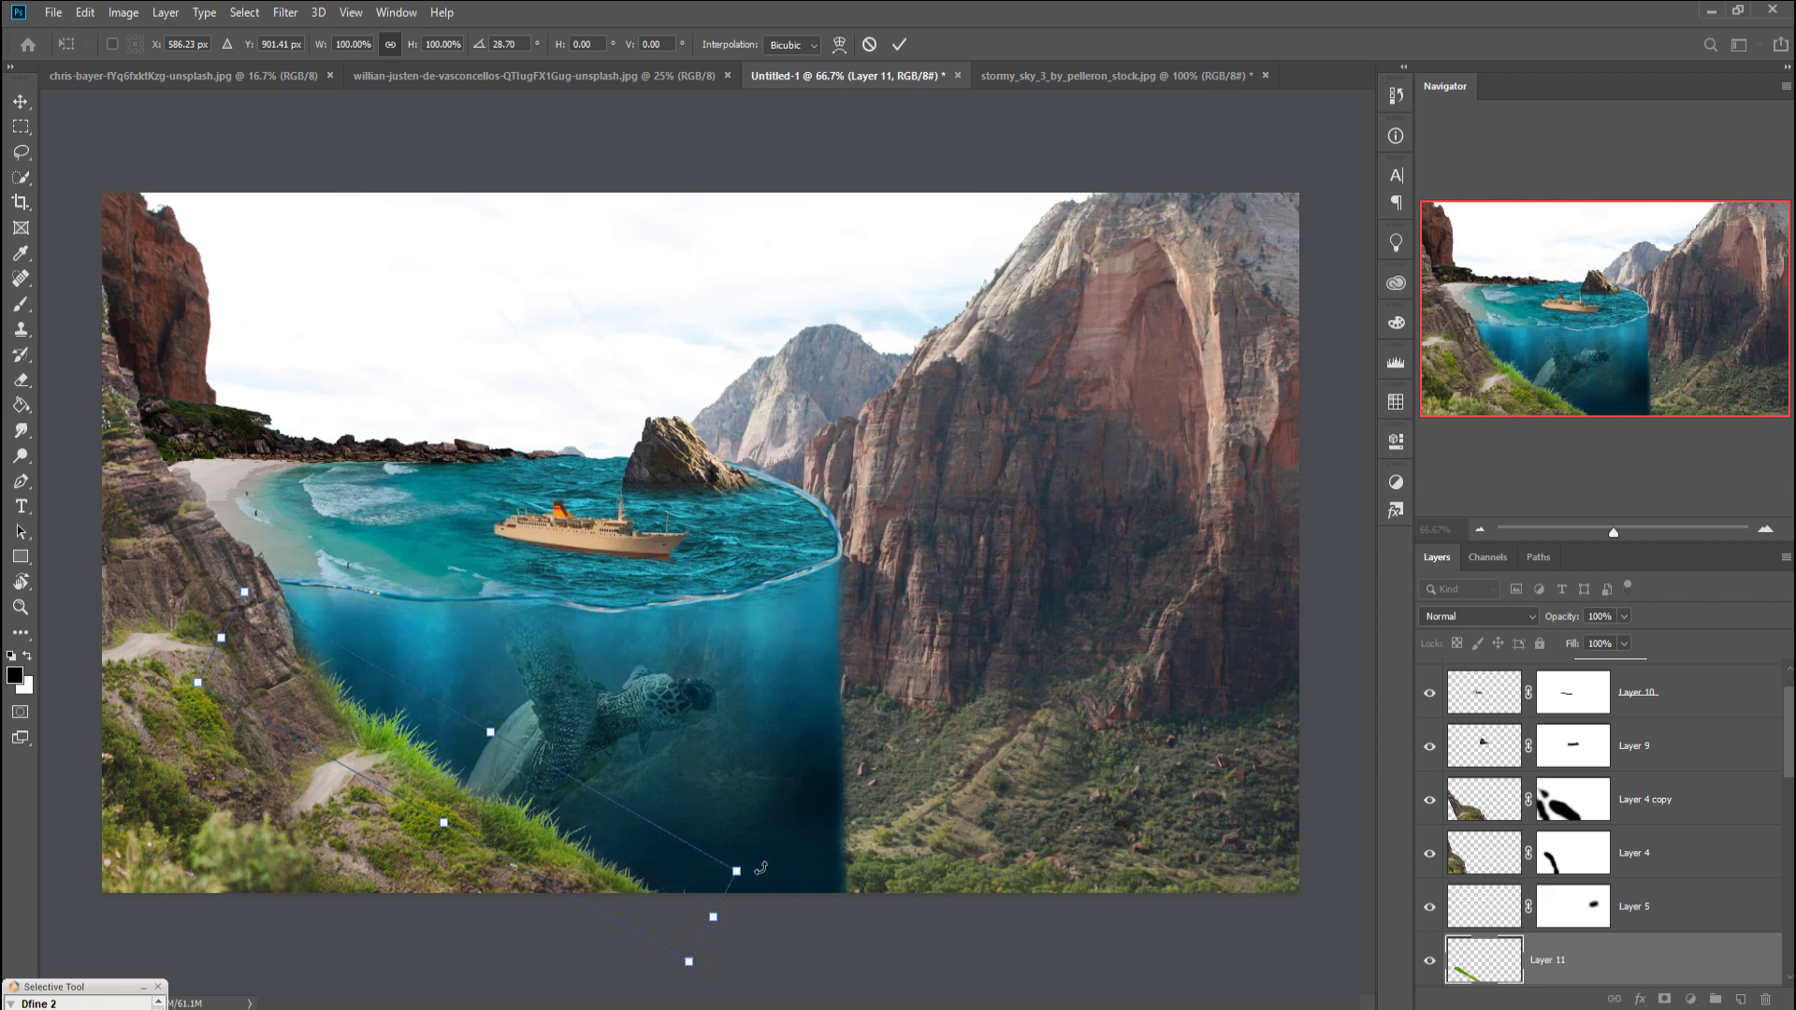
left_click_drag(760, 868, 753, 889)
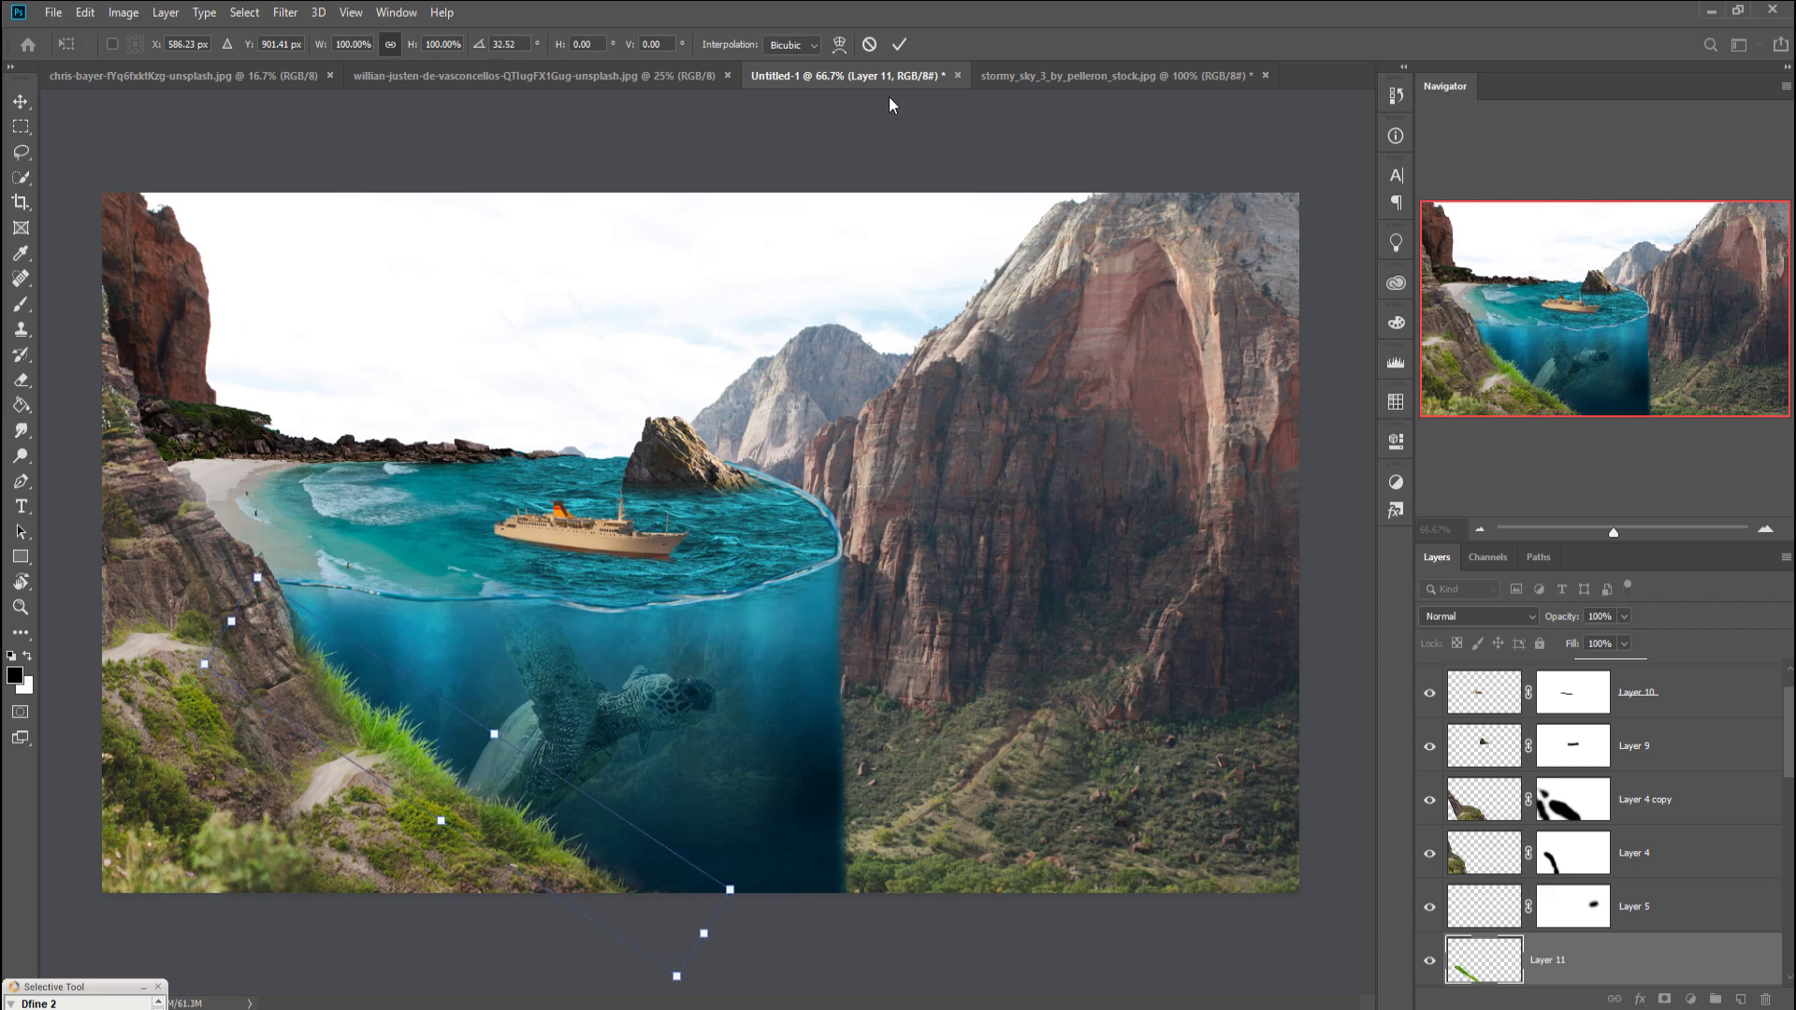
left_click(899, 46)
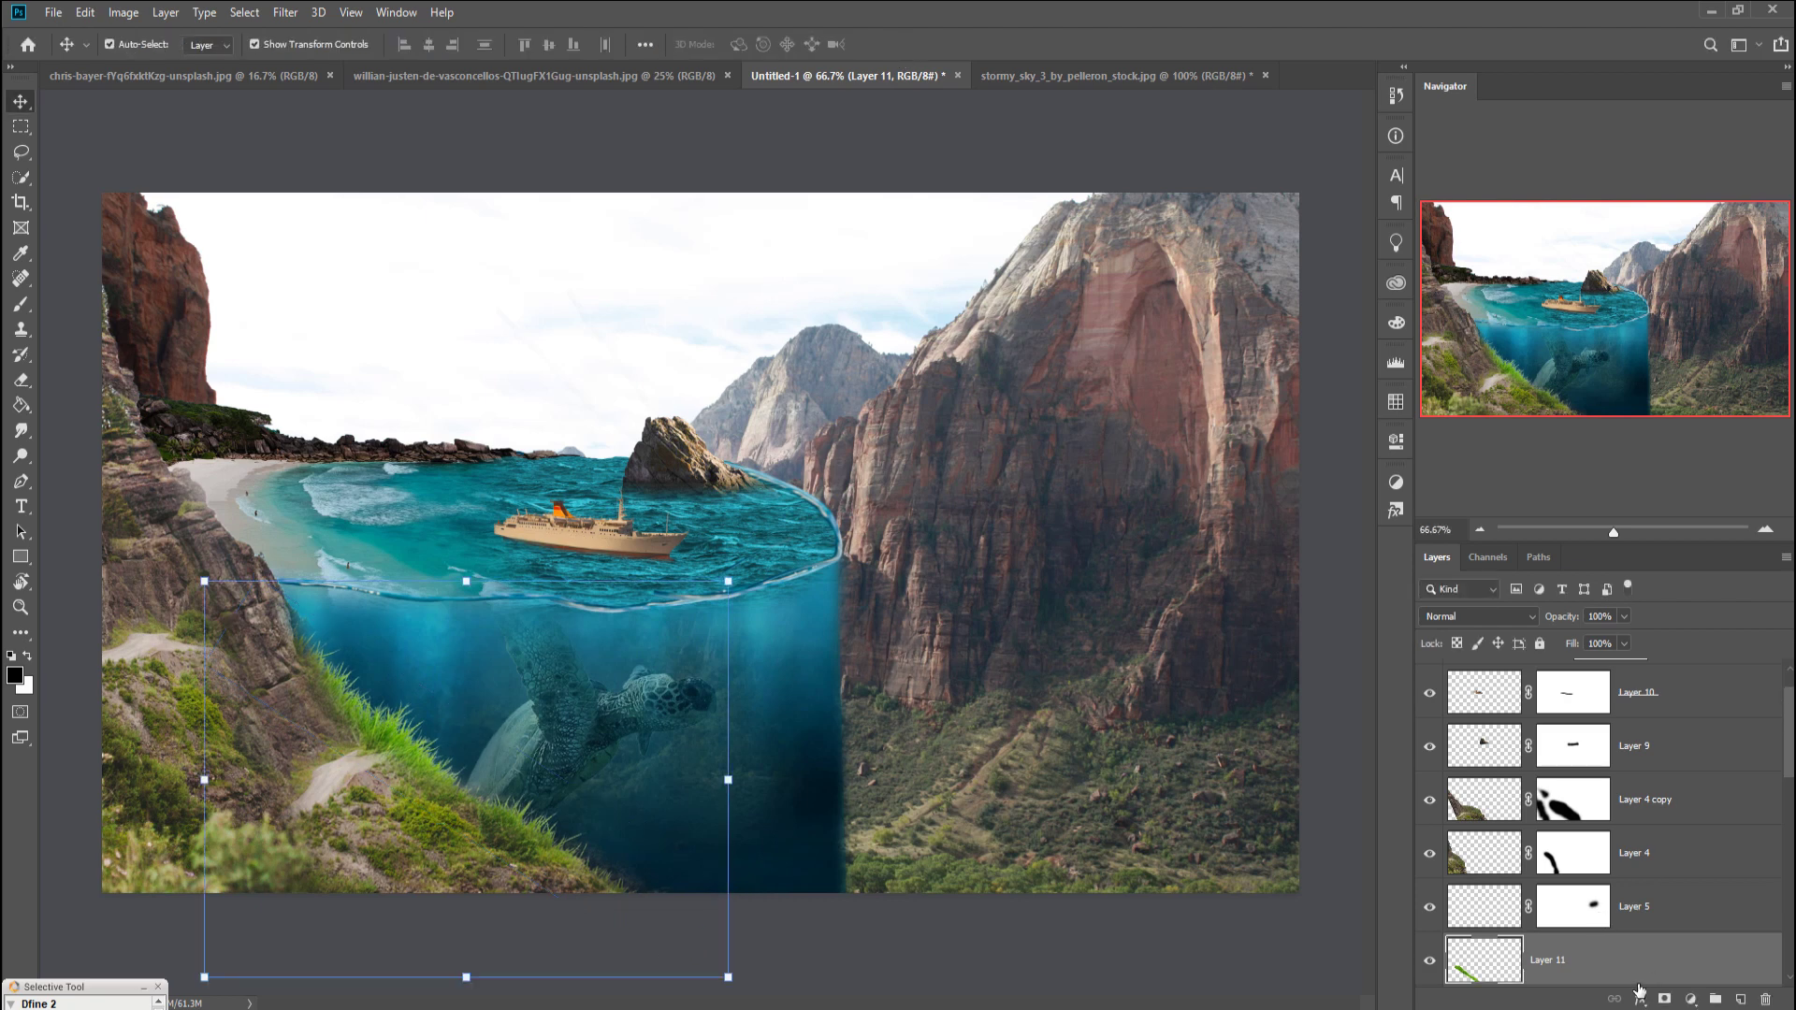
Step: Add a Hue/Saturation adjustment clipped to the grass Layer 11, undoing a stray group
left_click(1717, 1000)
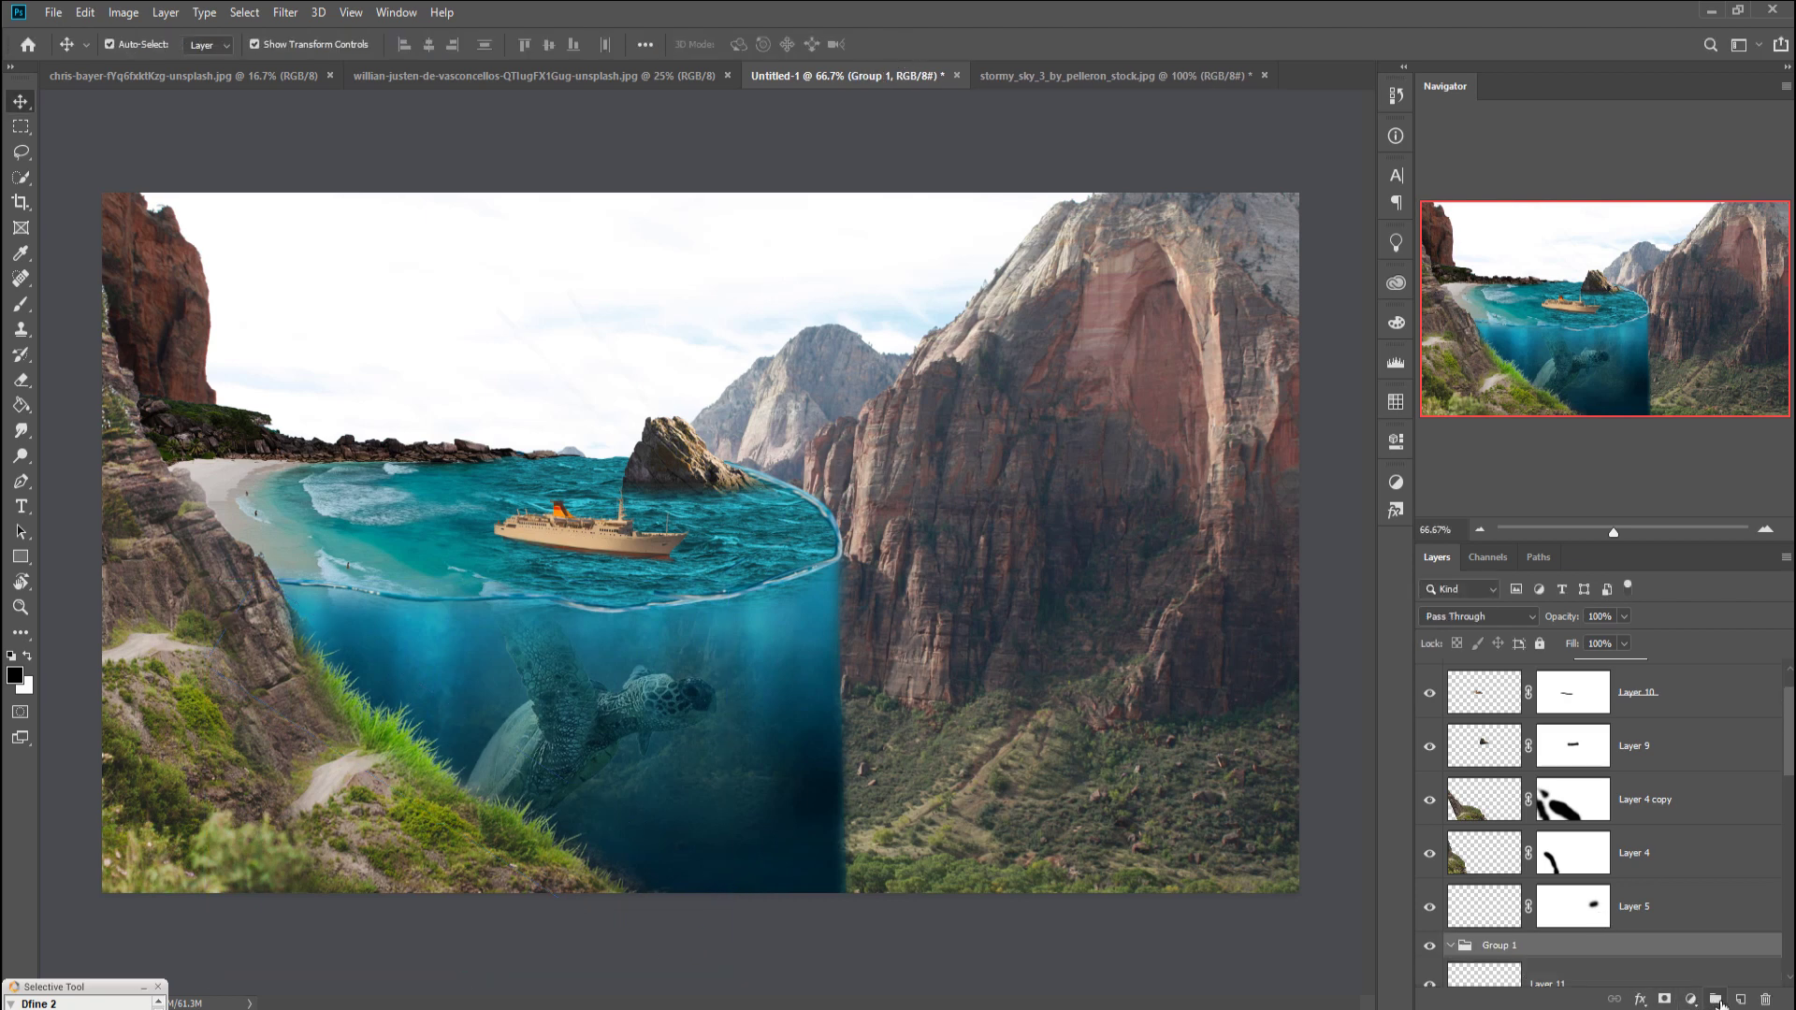
key("ctrl+z")
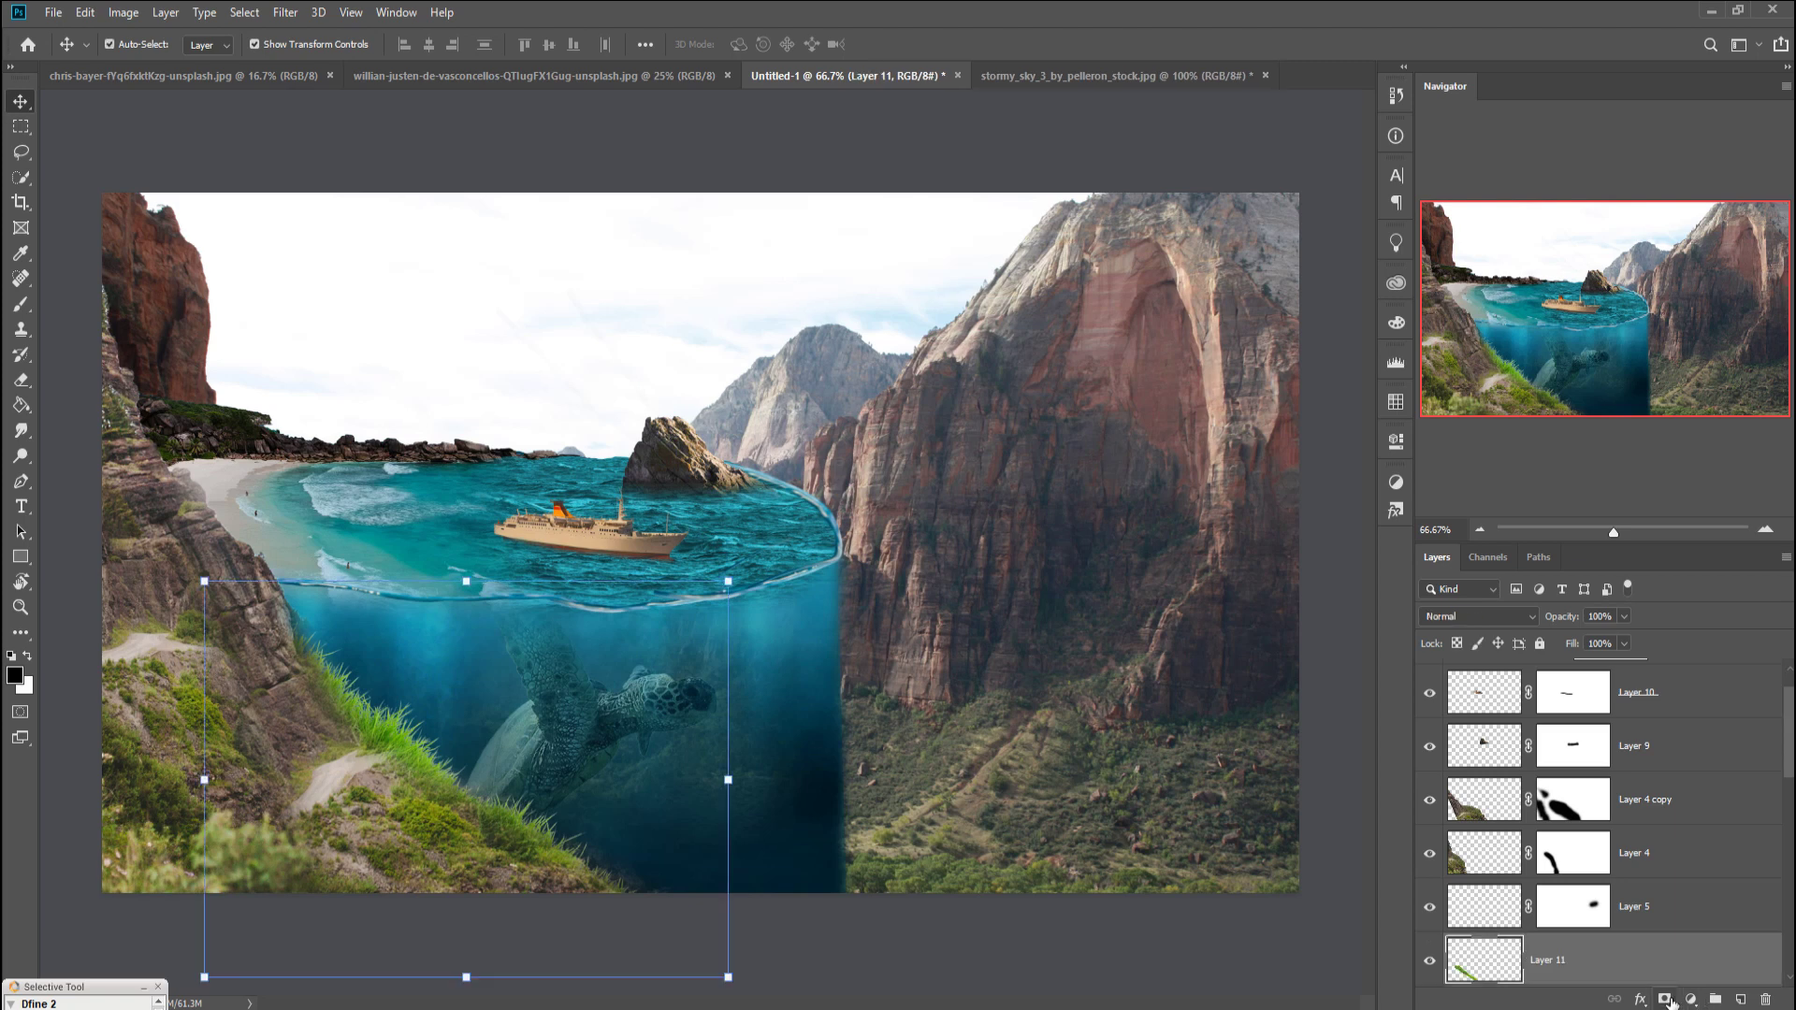
left_click(1690, 999)
left_click(1700, 809)
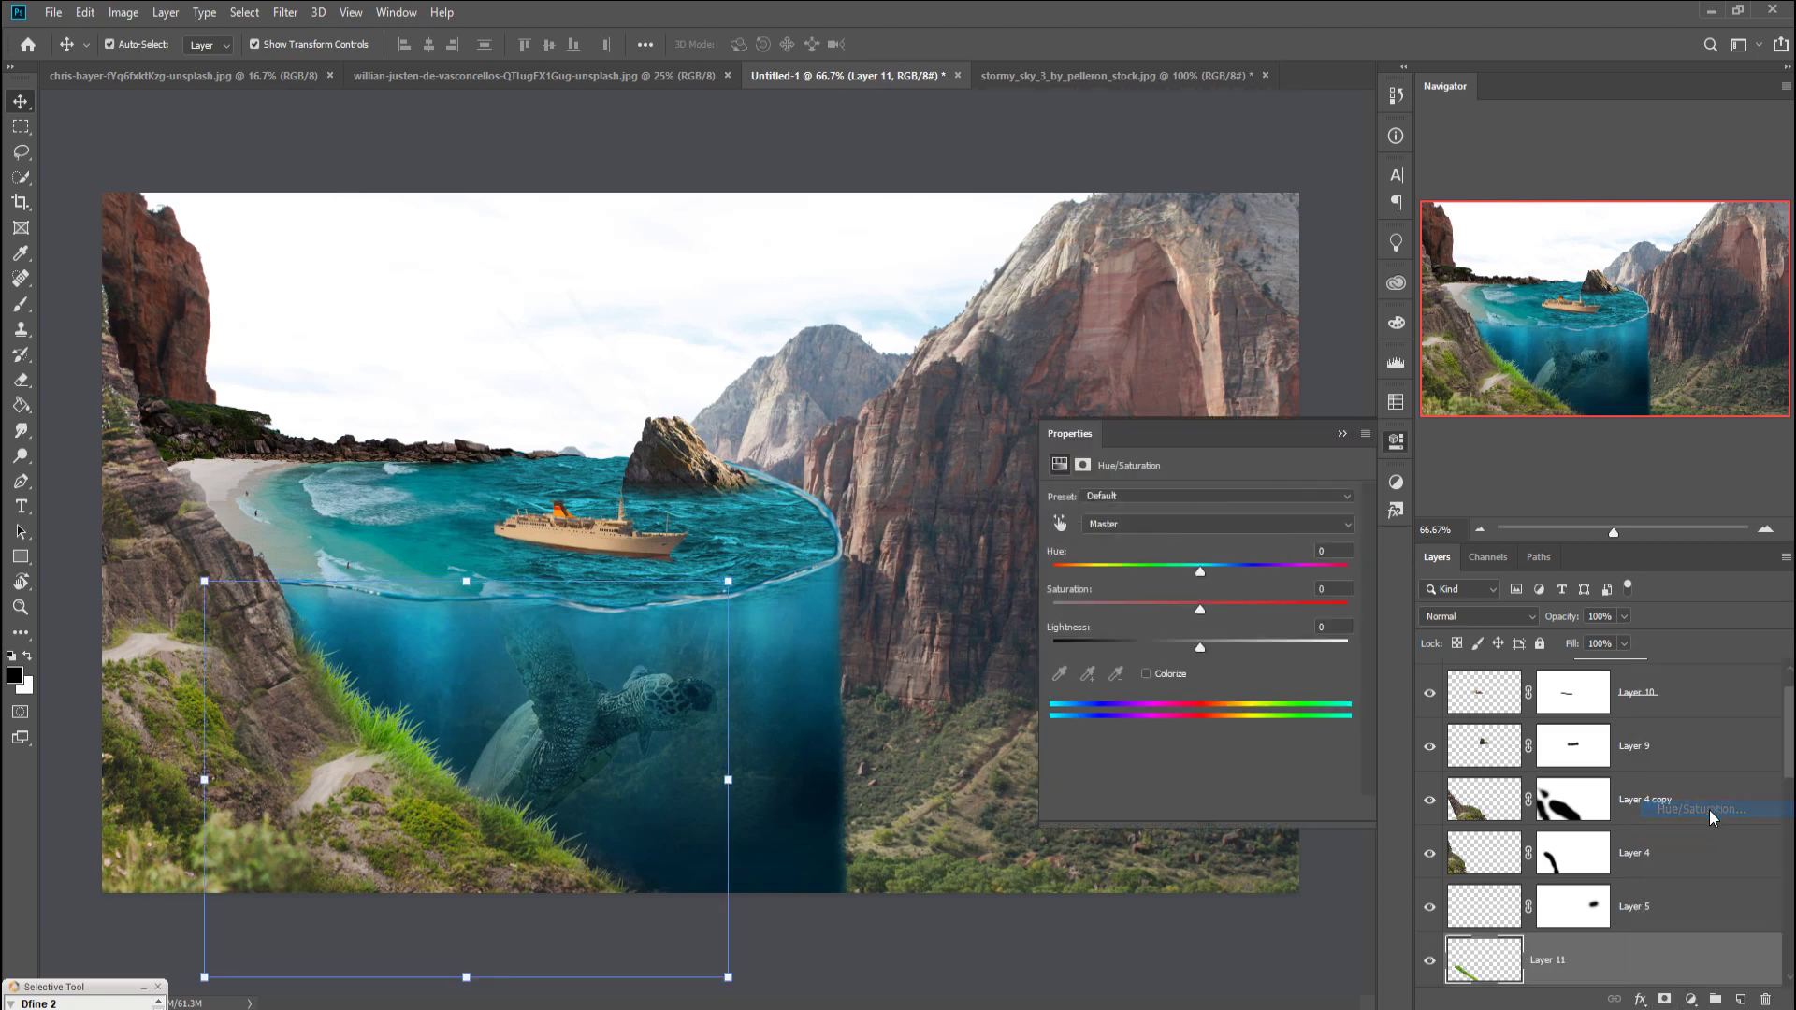
left_click(1236, 808)
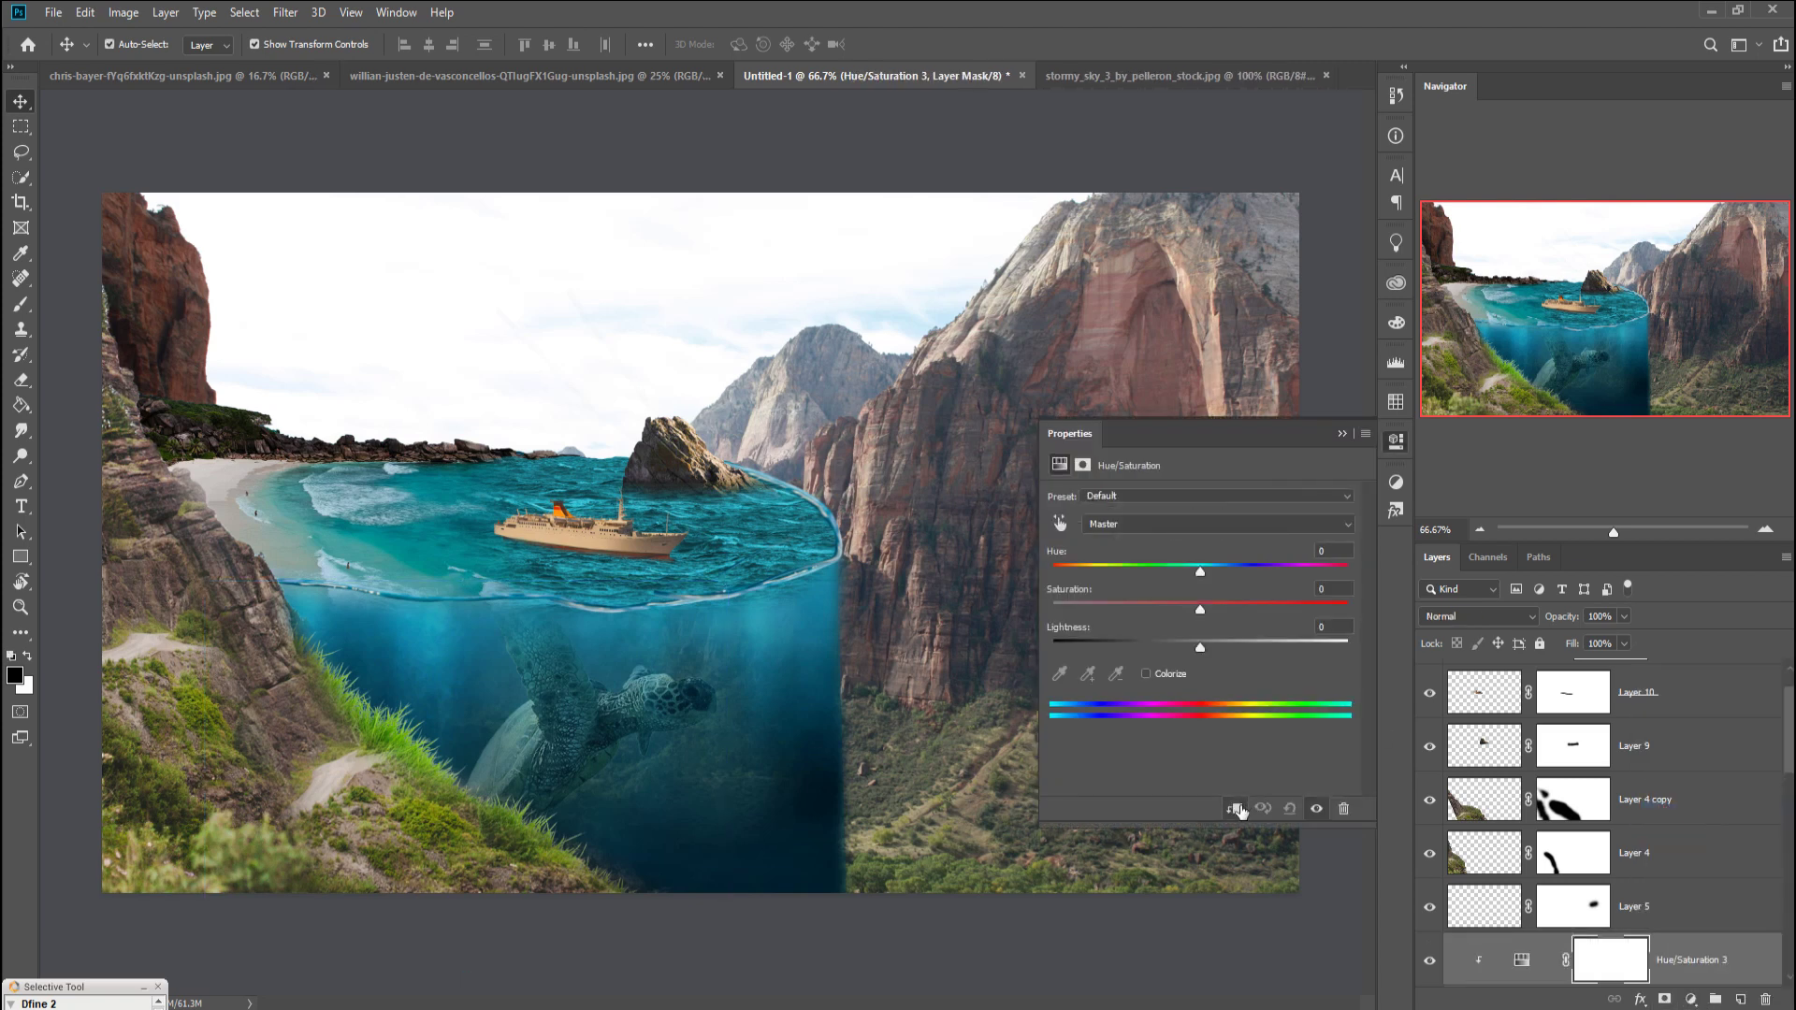
Step: Set the grass adjustment to Lightness -36 and Saturation about -32, then collapse its properties
left_click(1201, 565)
left_click_drag(1203, 647, 1156, 647)
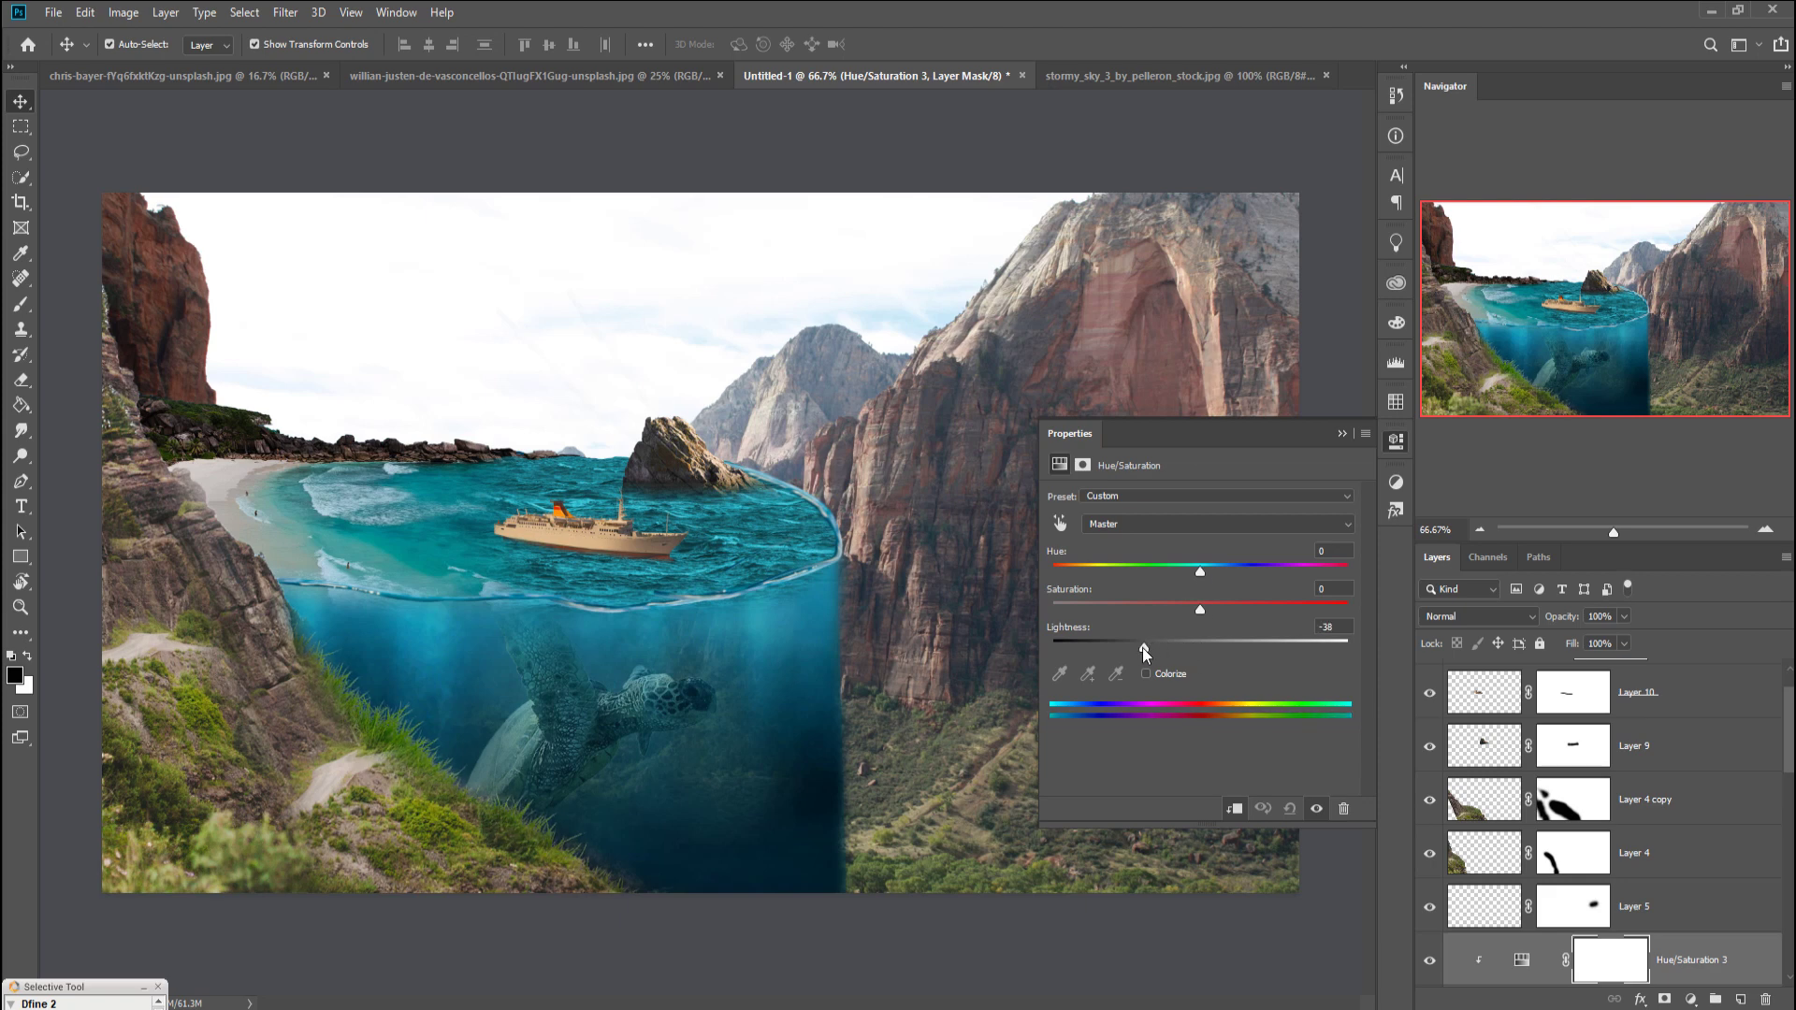
left_click_drag(1139, 648, 1146, 651)
left_click(1342, 435)
scroll(1719, 925, "down", 1)
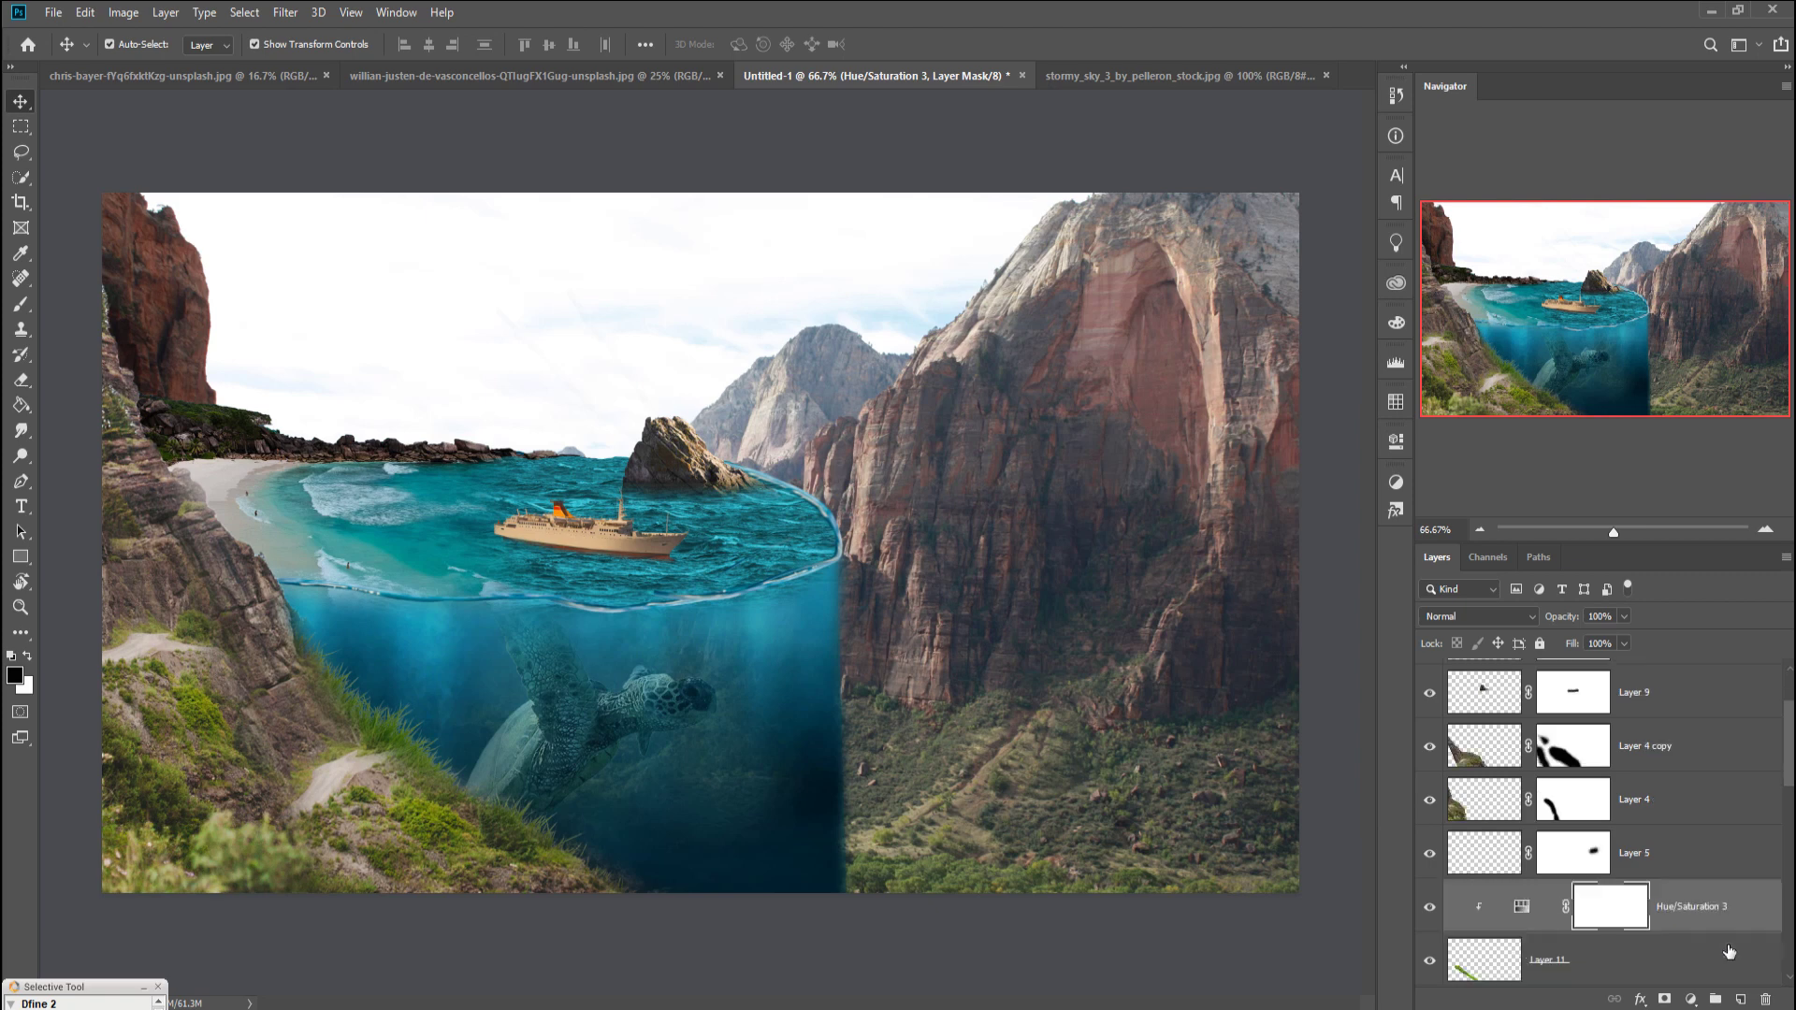
scroll(1719, 925, "down", 1)
Step: Merge the grass Layer 11 with its Hue/Saturation adjustment and duplicate the merged layer
left_click(1711, 926, "shift")
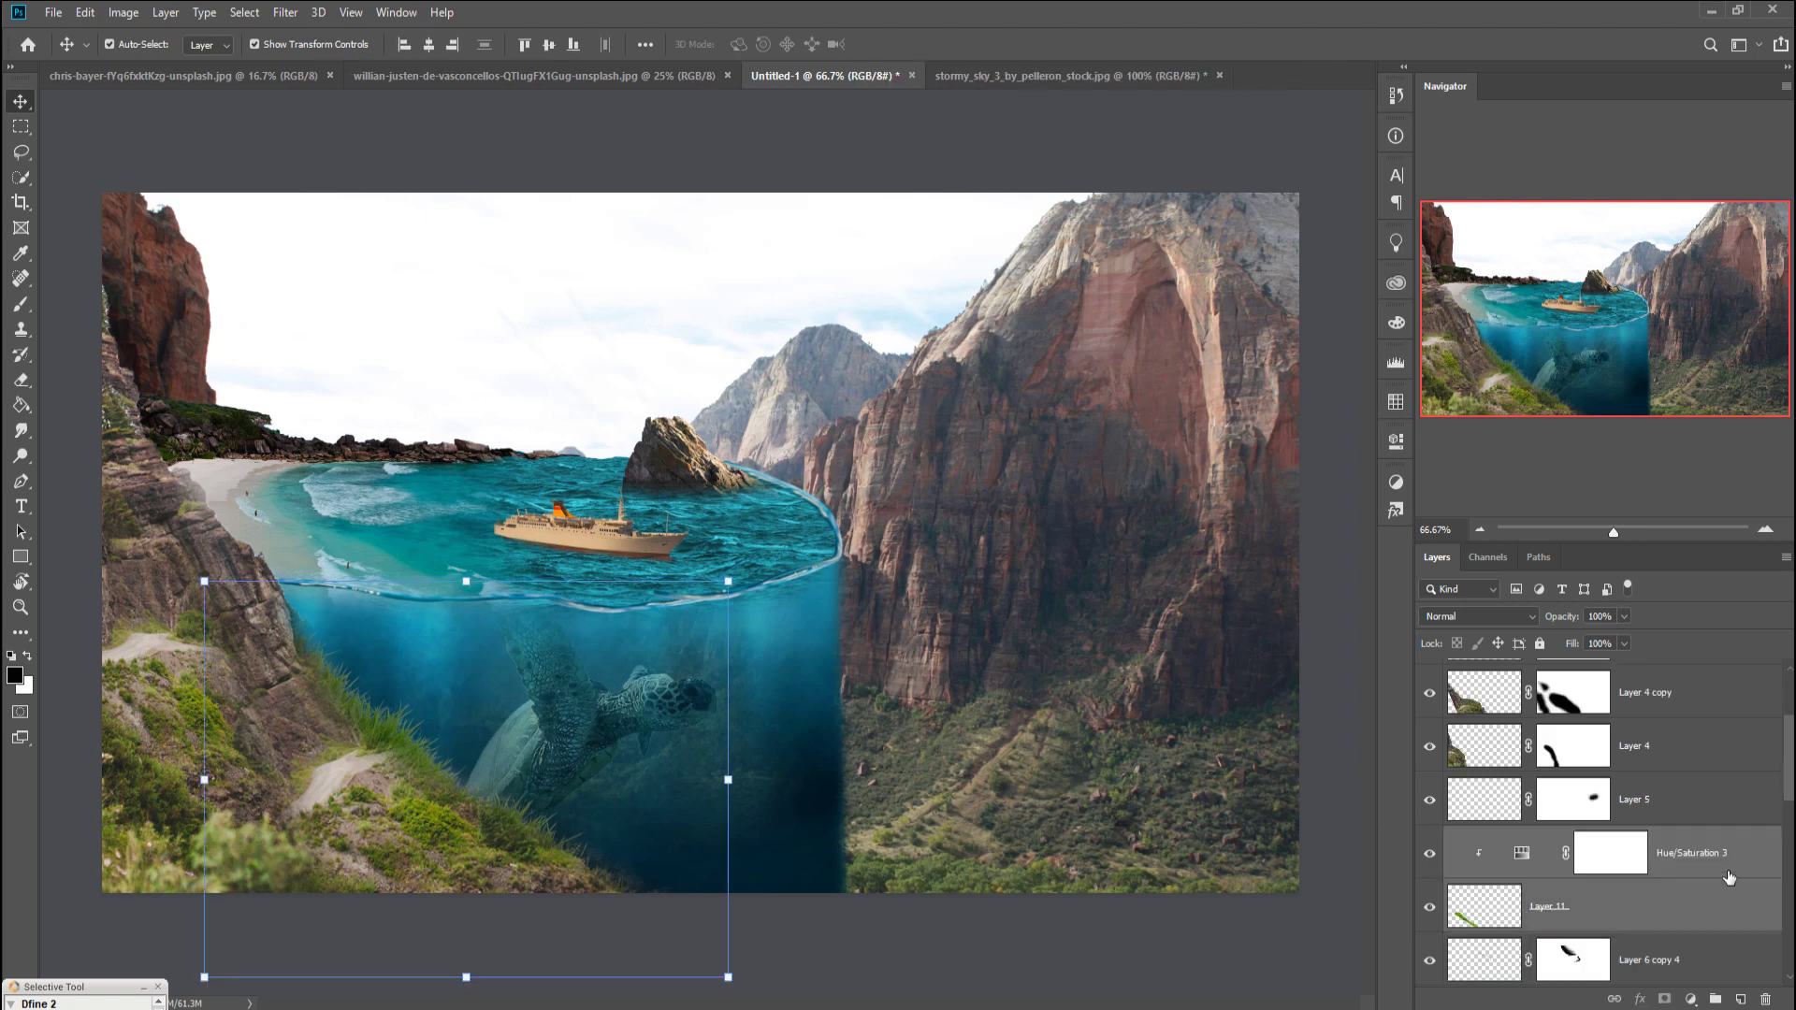
right_click(1720, 863)
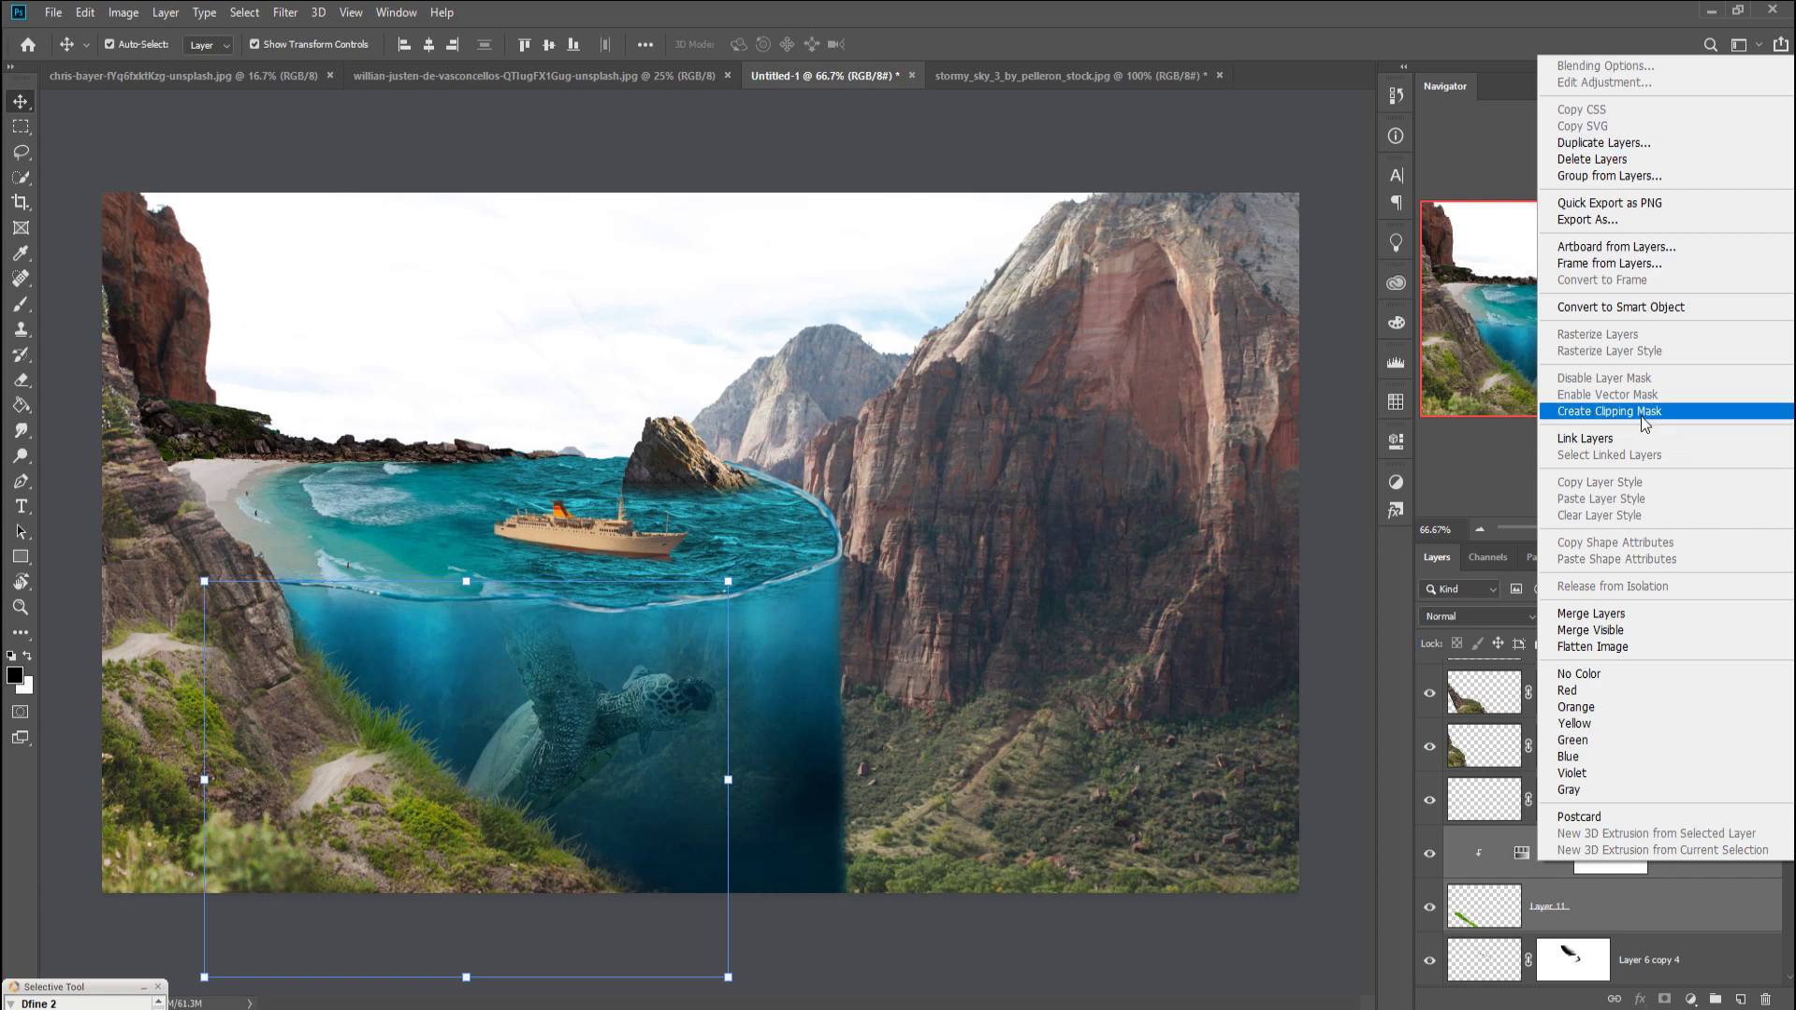
left_click(1608, 614)
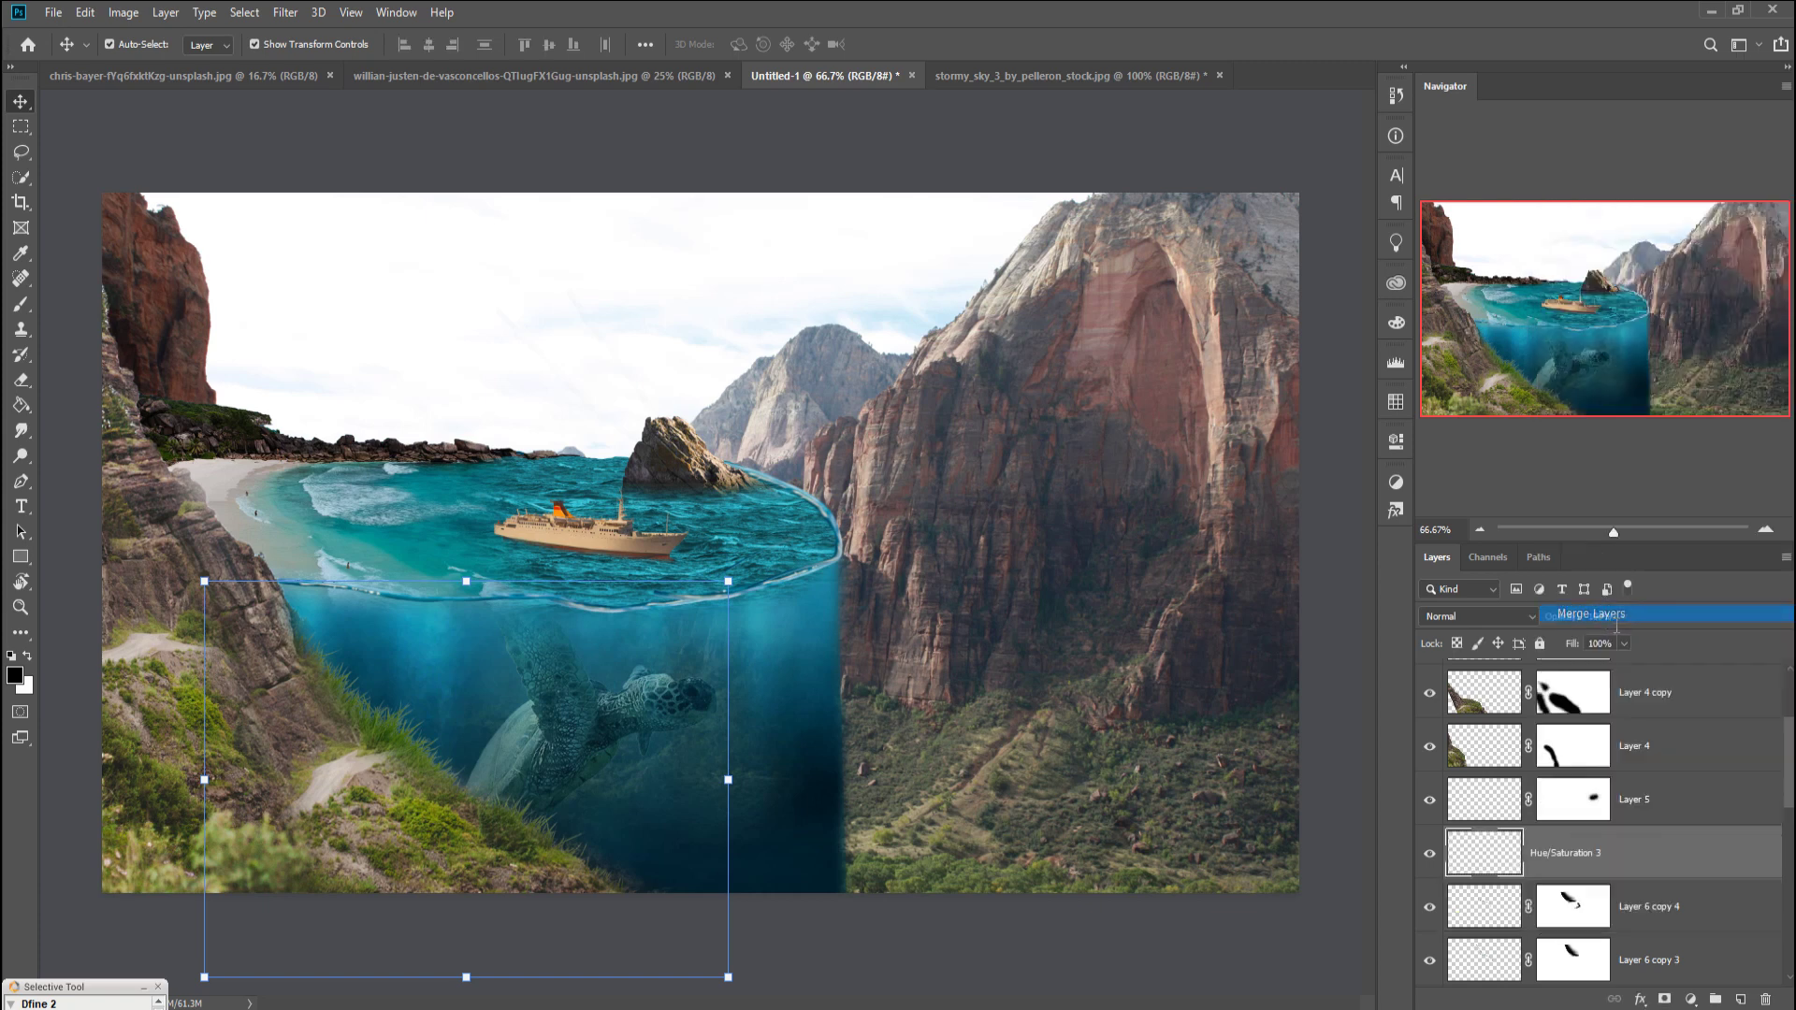
right_click(1680, 872)
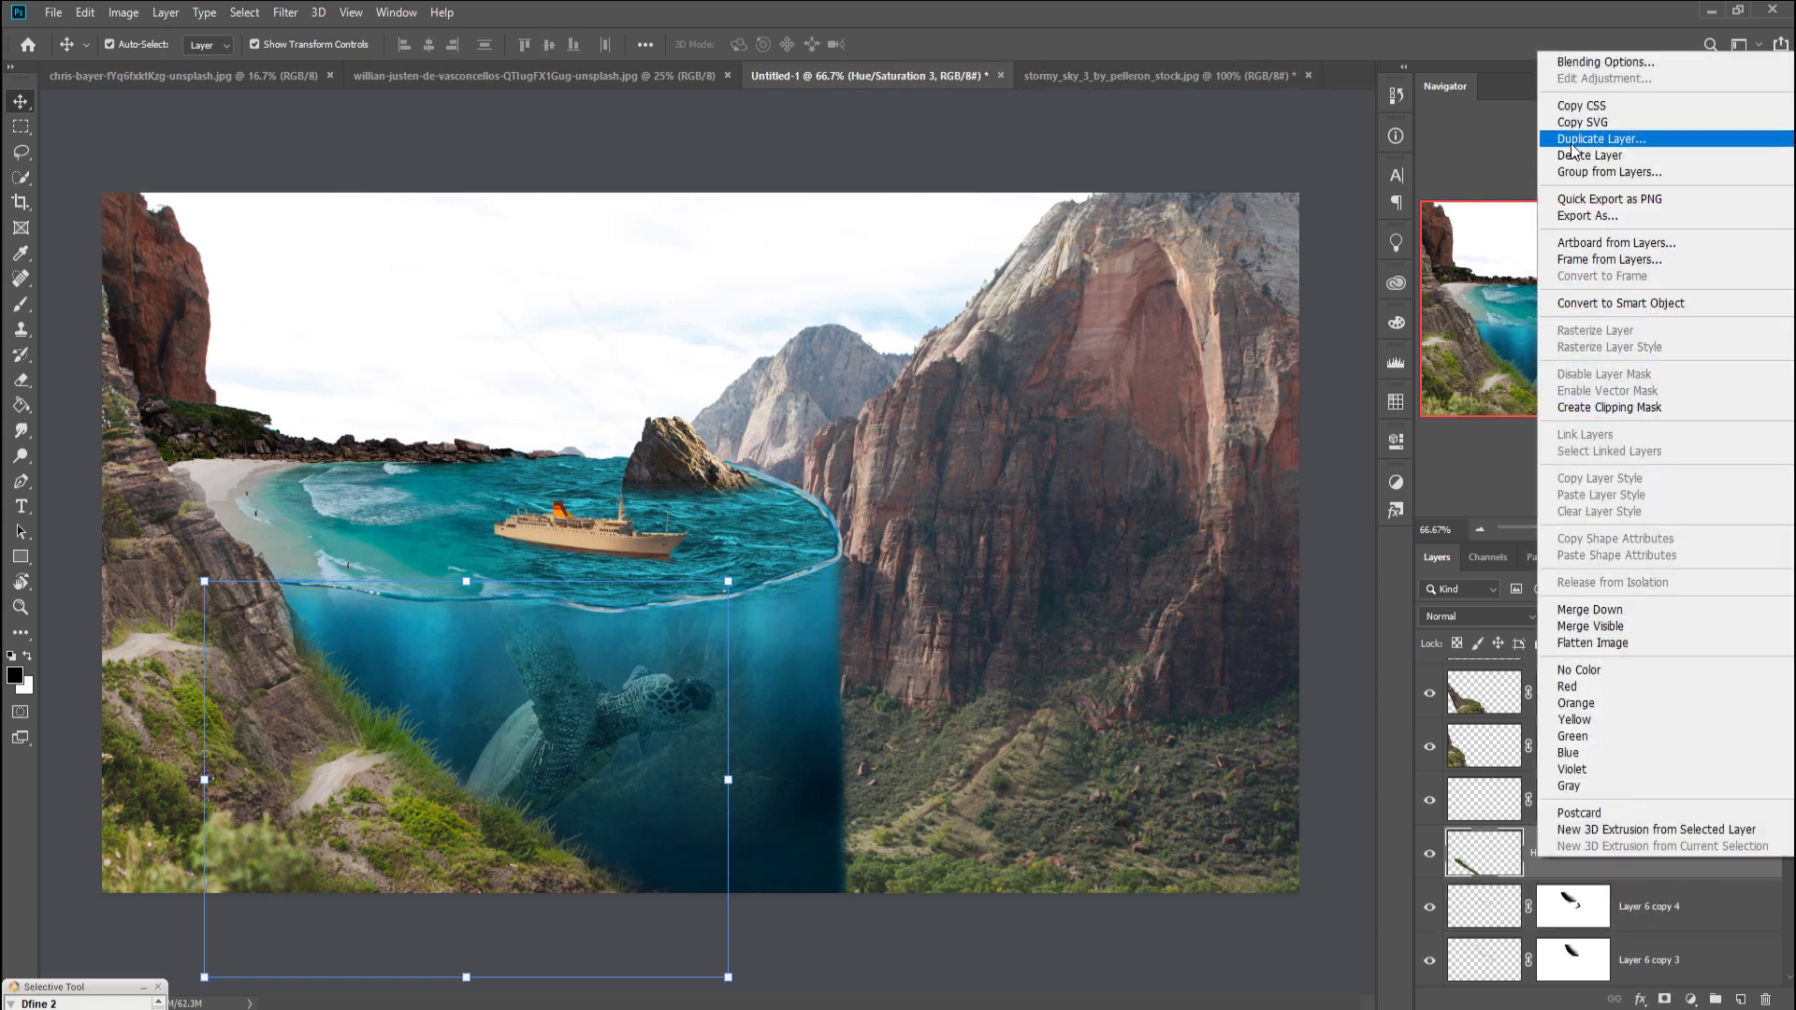
left_click(1599, 138)
left_click(1052, 287)
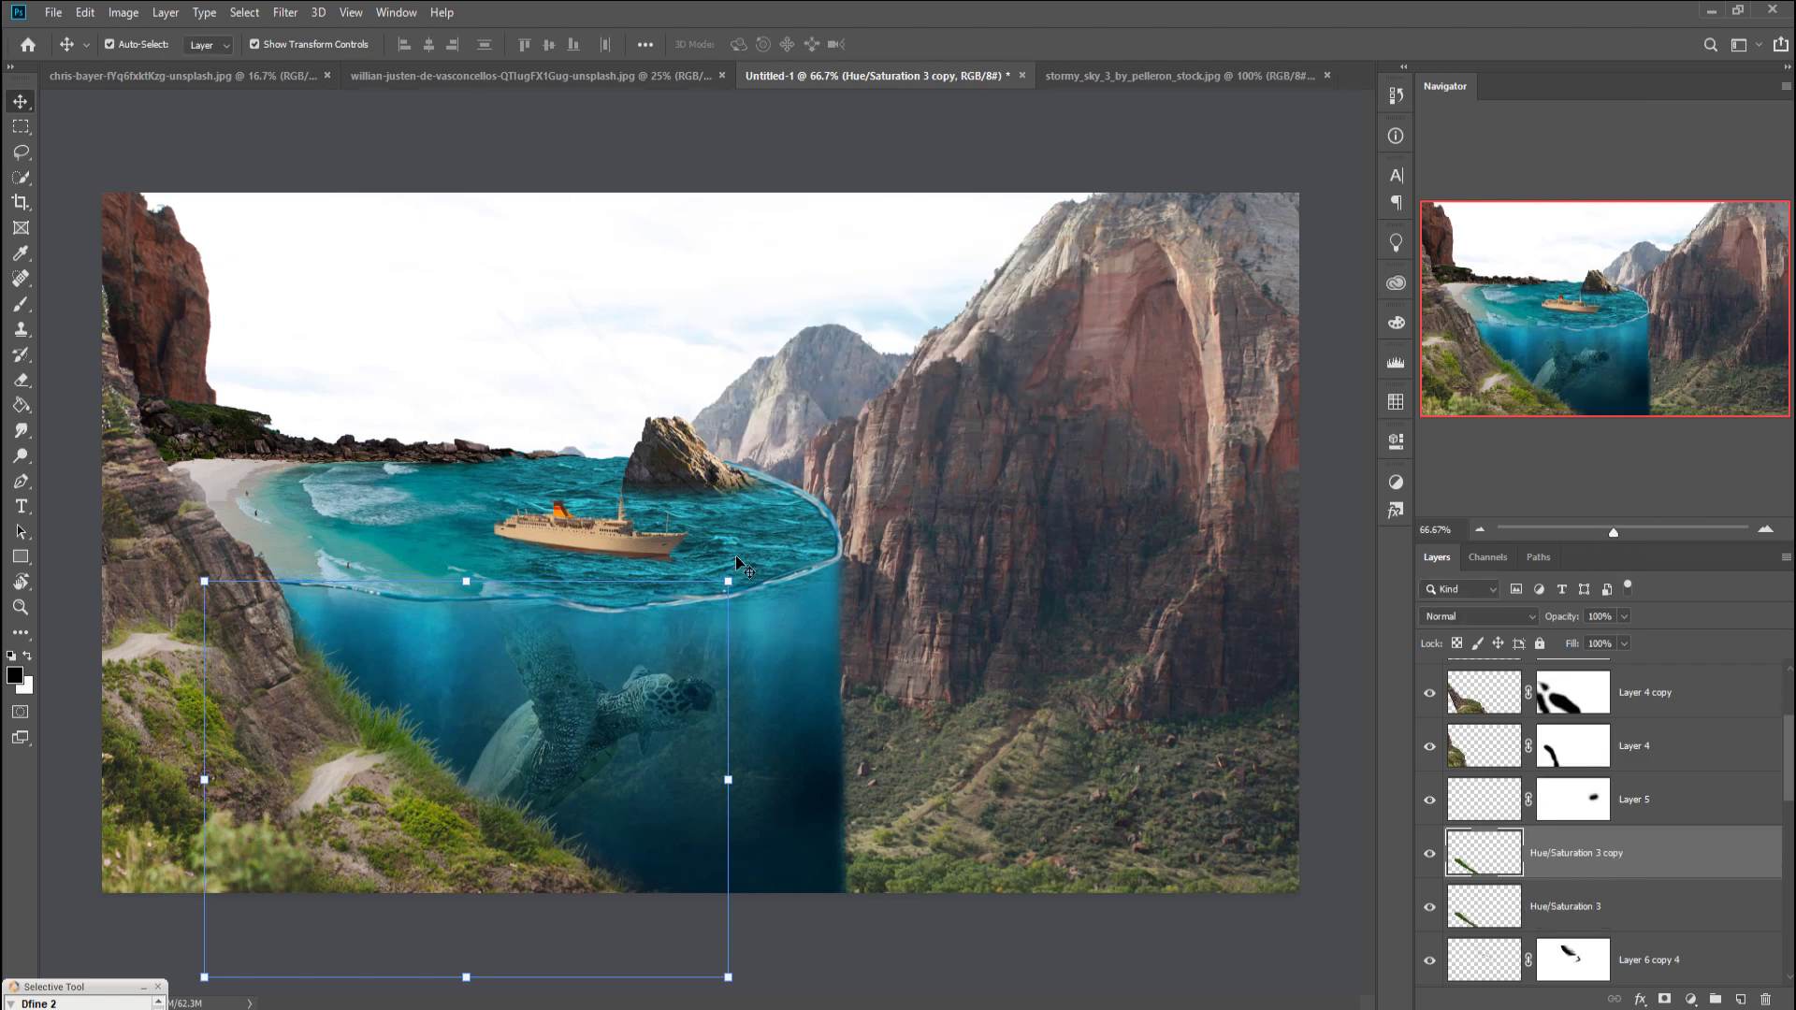
Step: Rotate and move the grass copy along the sea's bottom edge and add a layer mask
left_click_drag(739, 574, 658, 785)
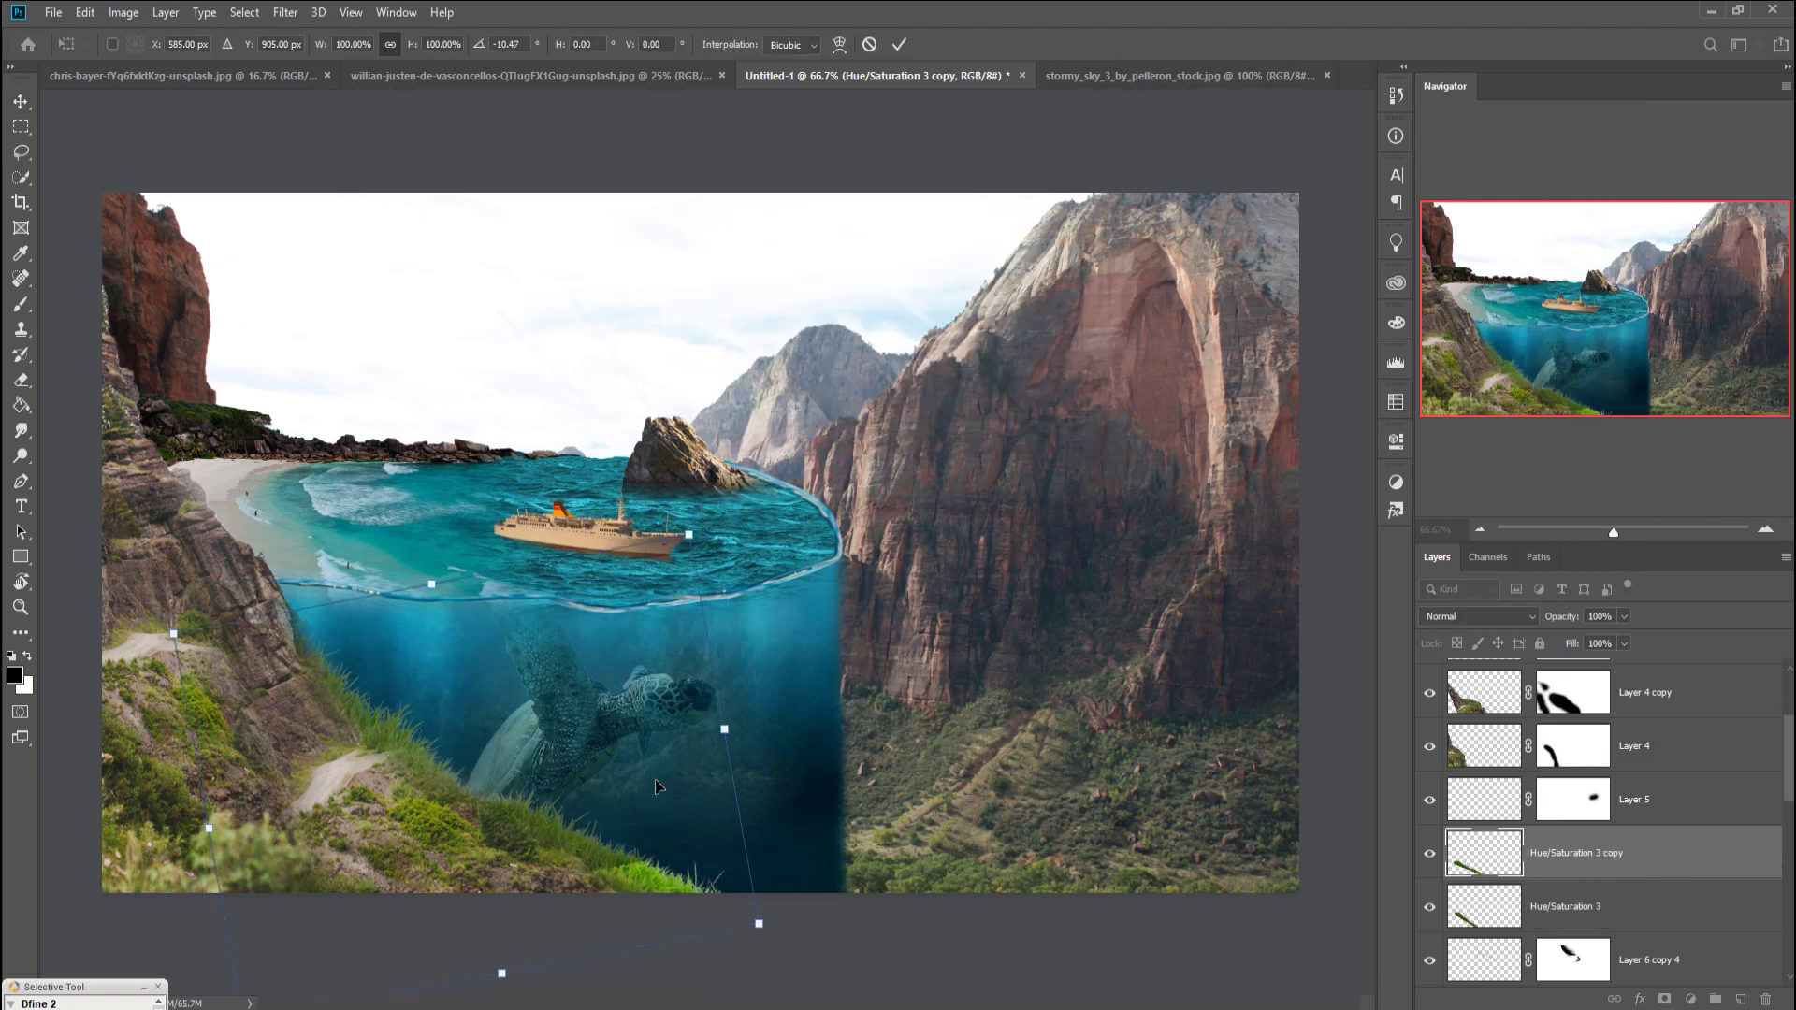
left_click_drag(587, 846, 790, 922)
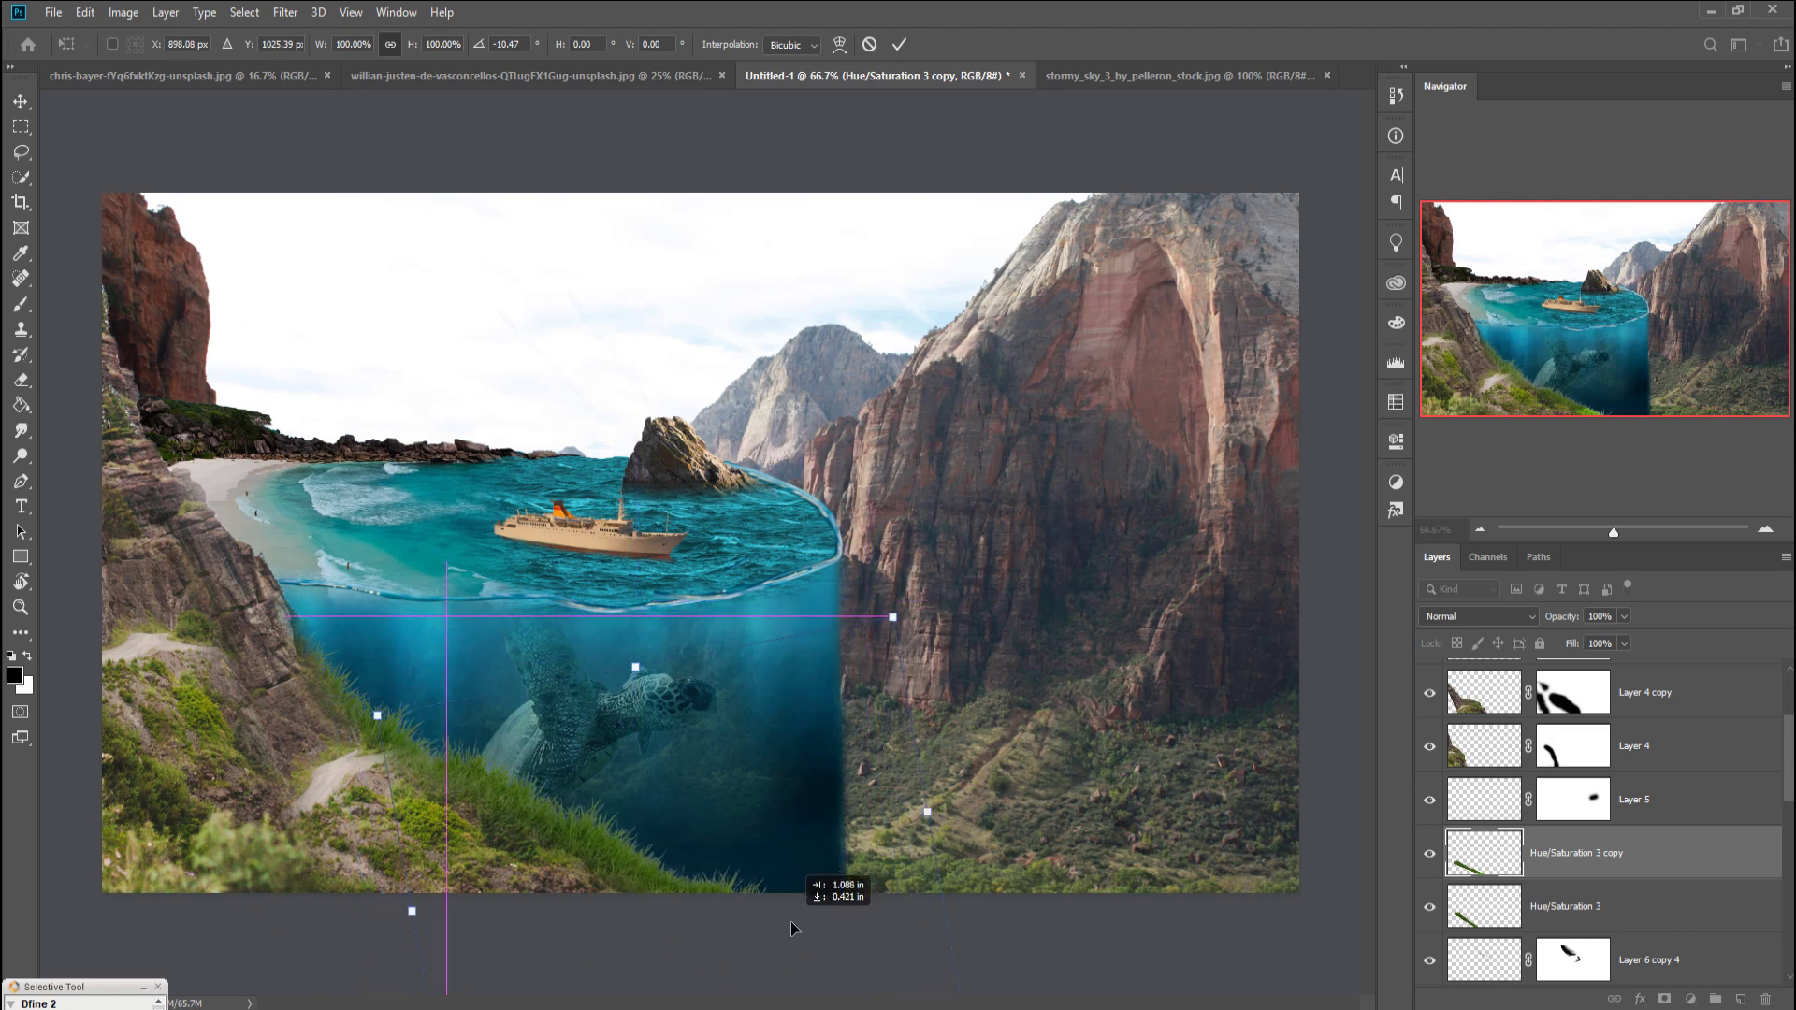
left_click_drag(931, 614, 859, 559)
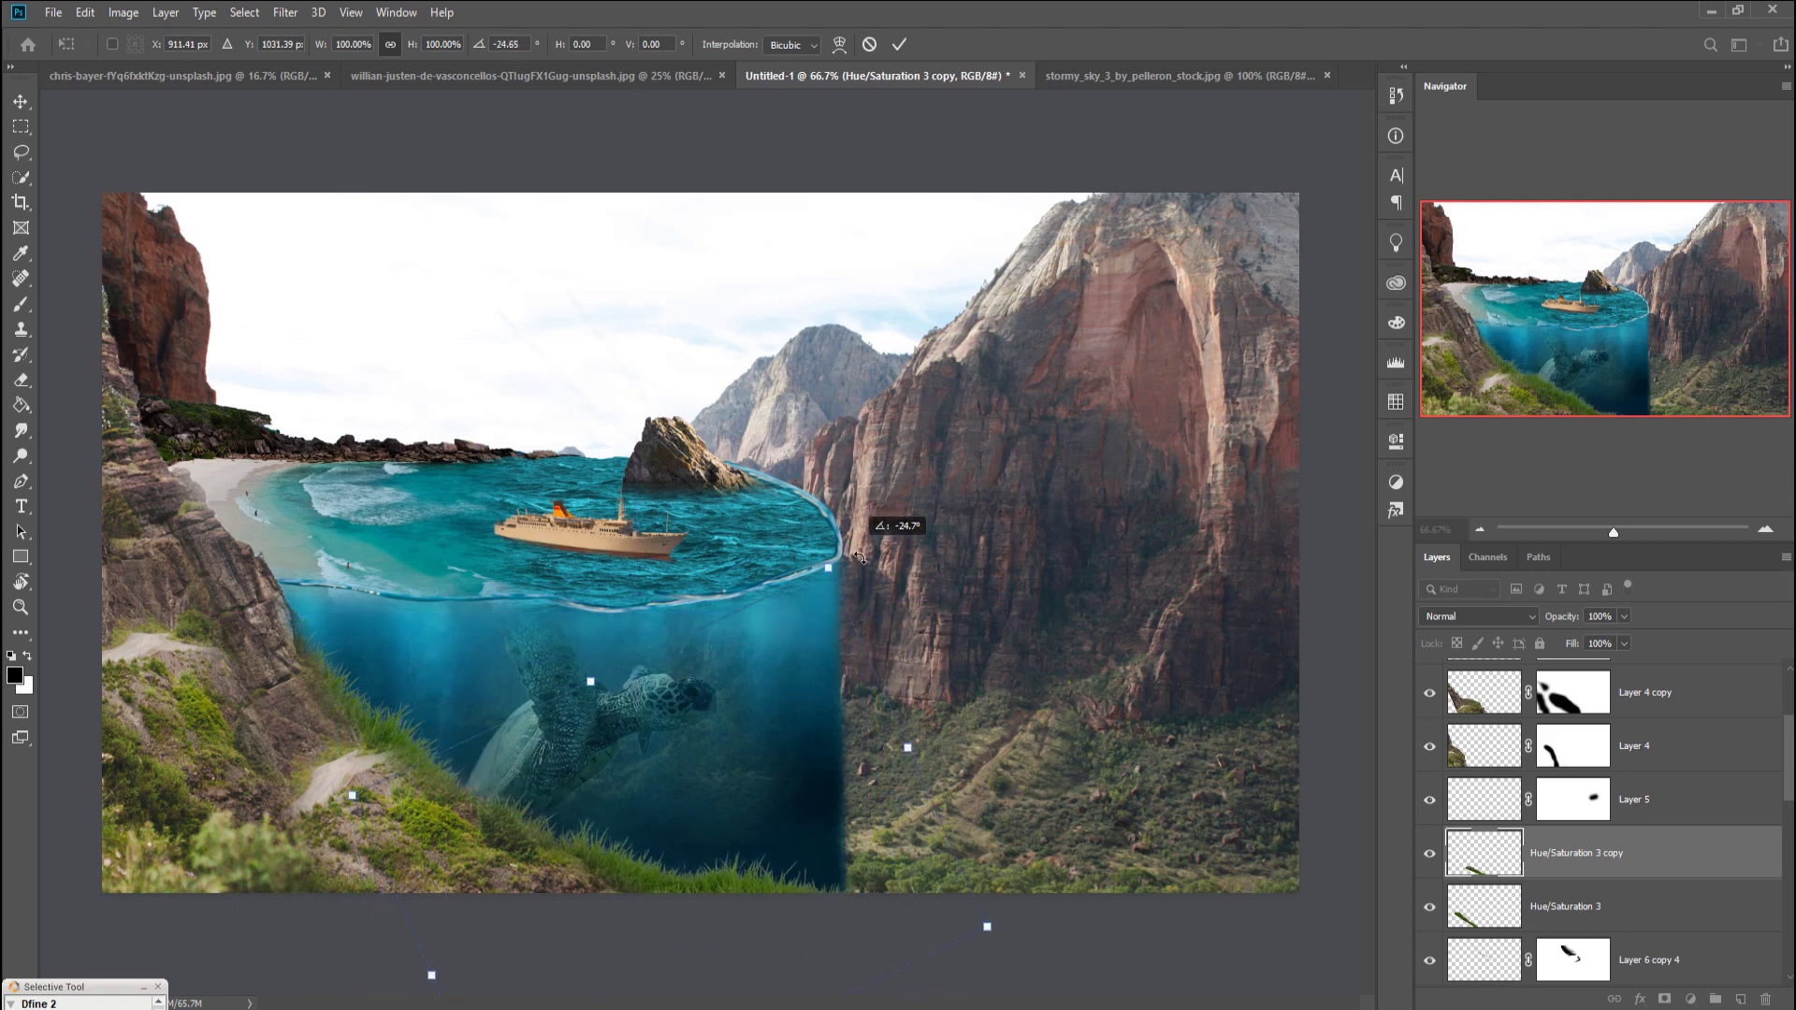
left_click_drag(676, 891, 724, 905)
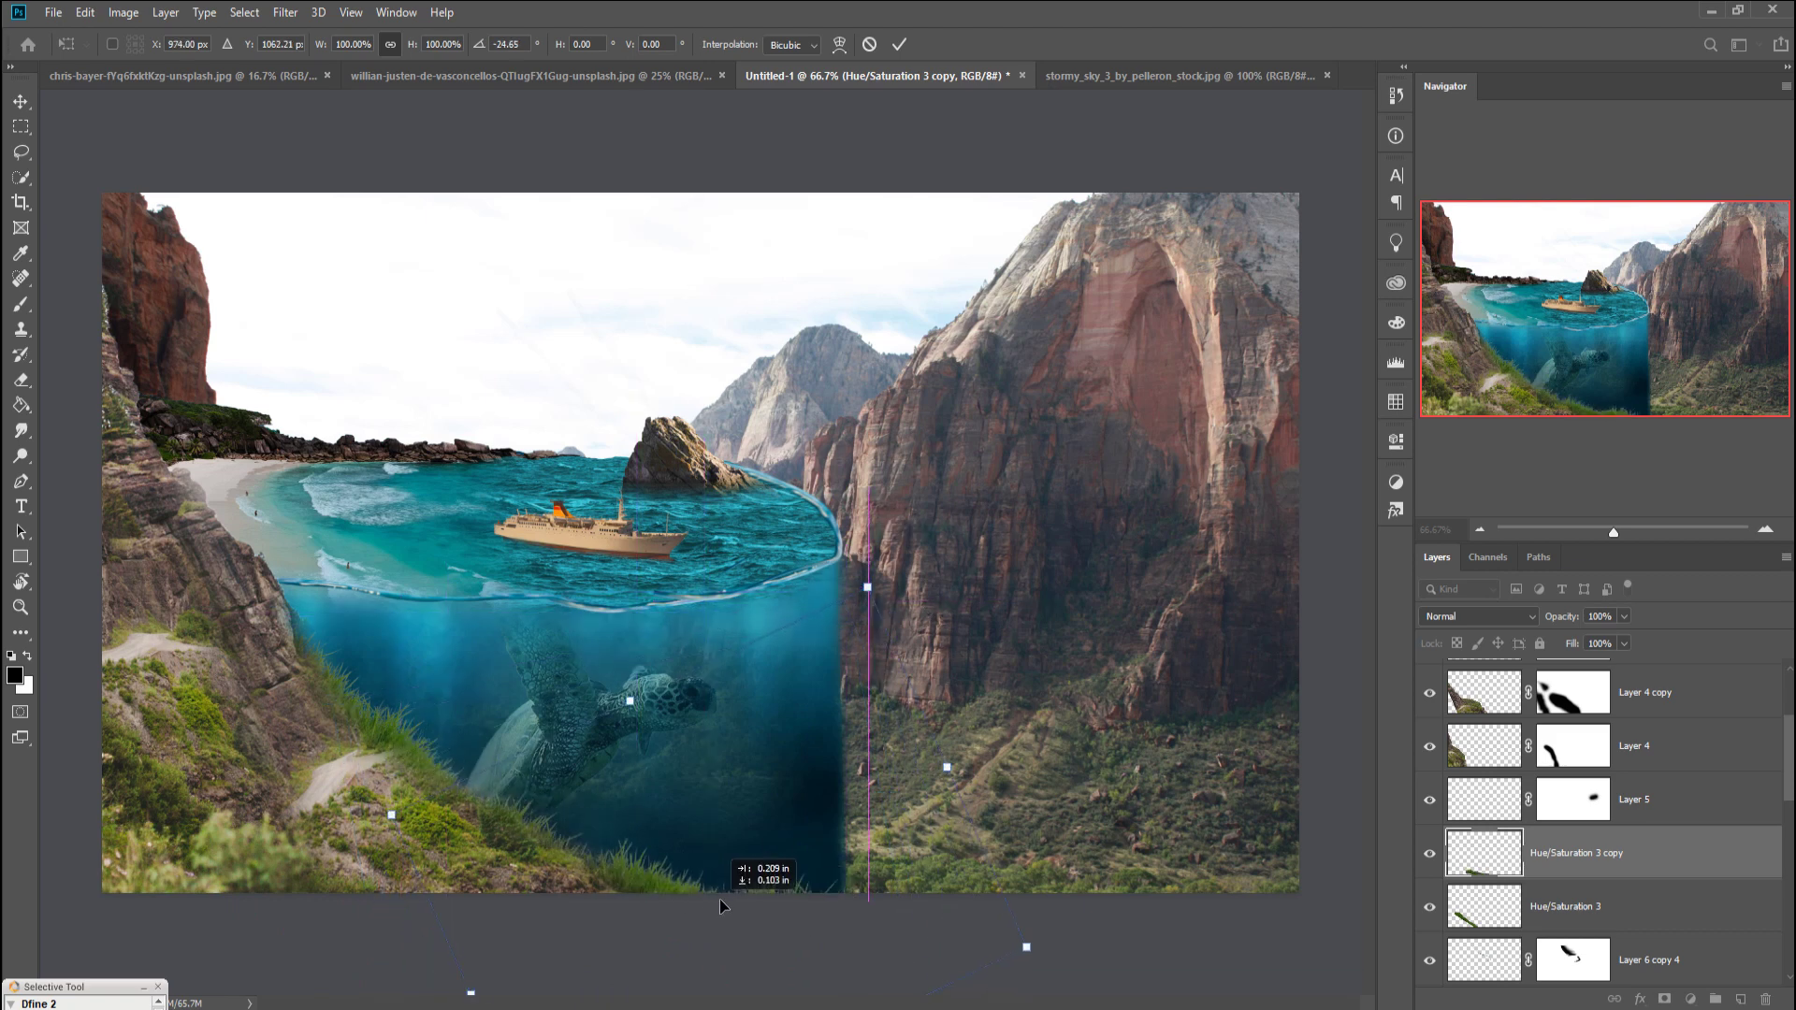
mouse_move(933, 541)
left_mouse_down()
mouse_move(876, 533)
mouse_move(893, 557)
left_mouse_up()
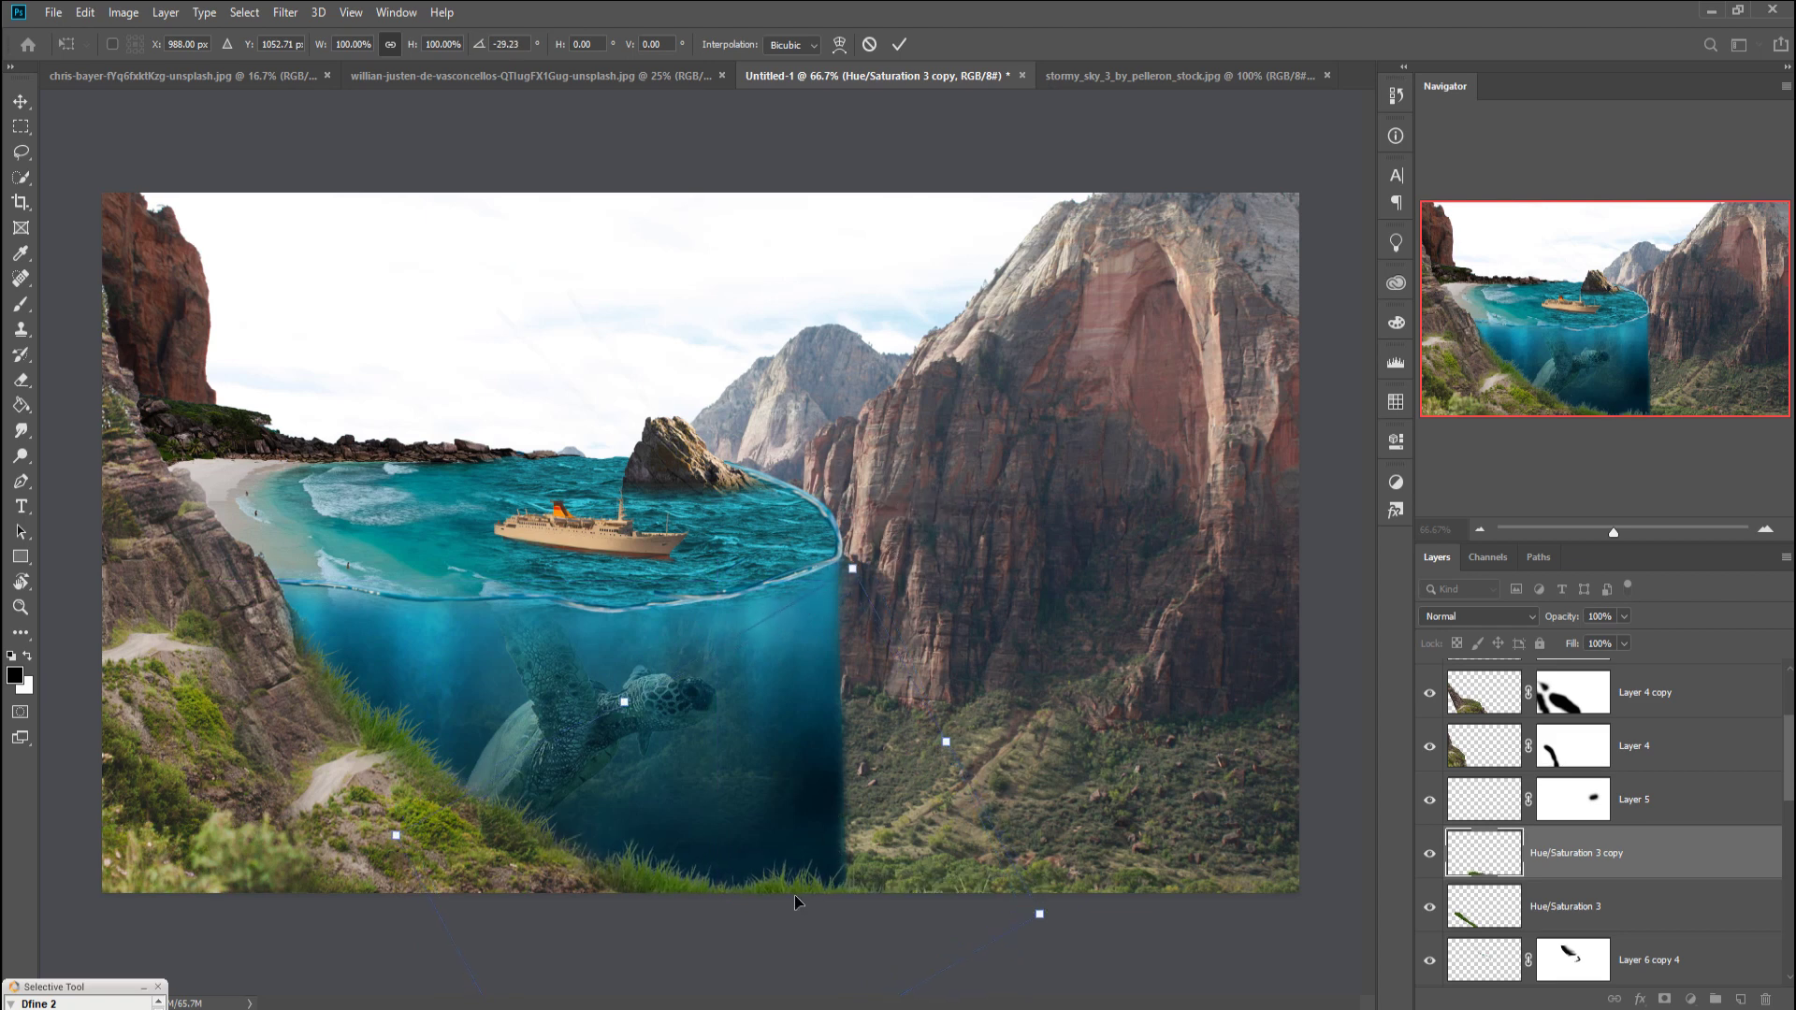
left_click_drag(794, 902, 798, 898)
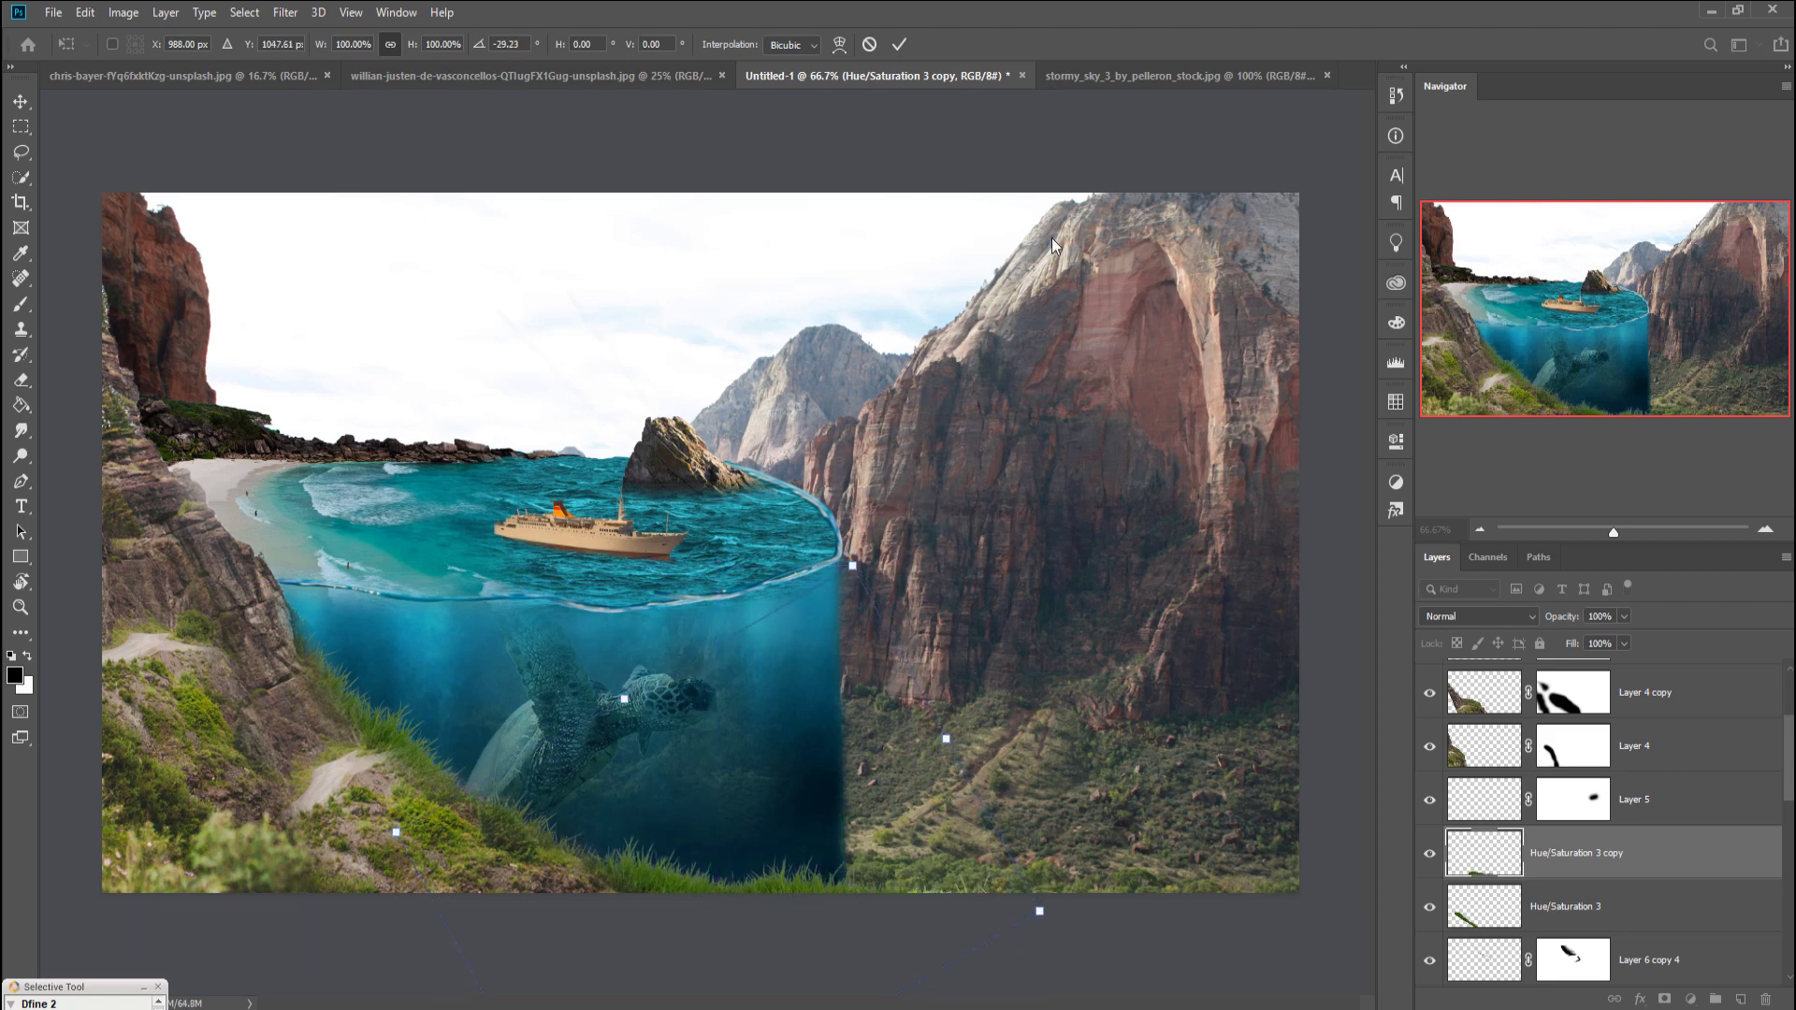
left_click(898, 44)
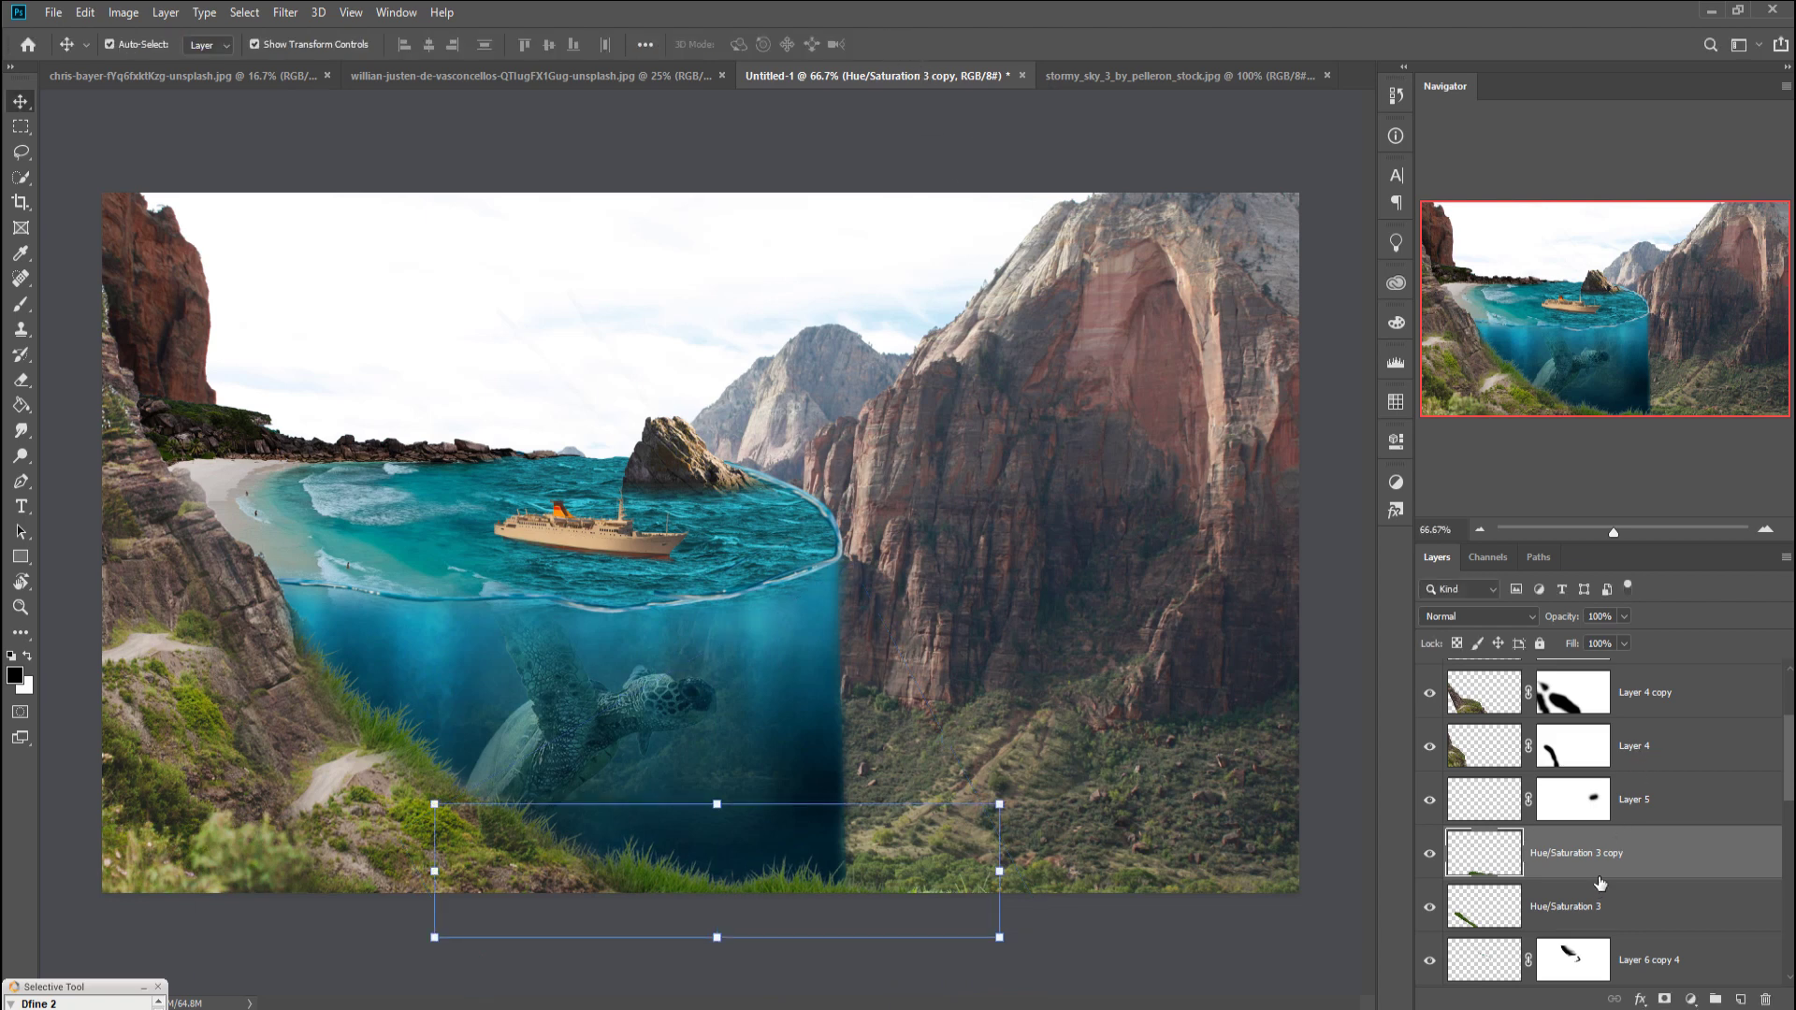
left_click(1664, 999)
Step: Paint black on the grass copy's mask to hide part of it
key("b")
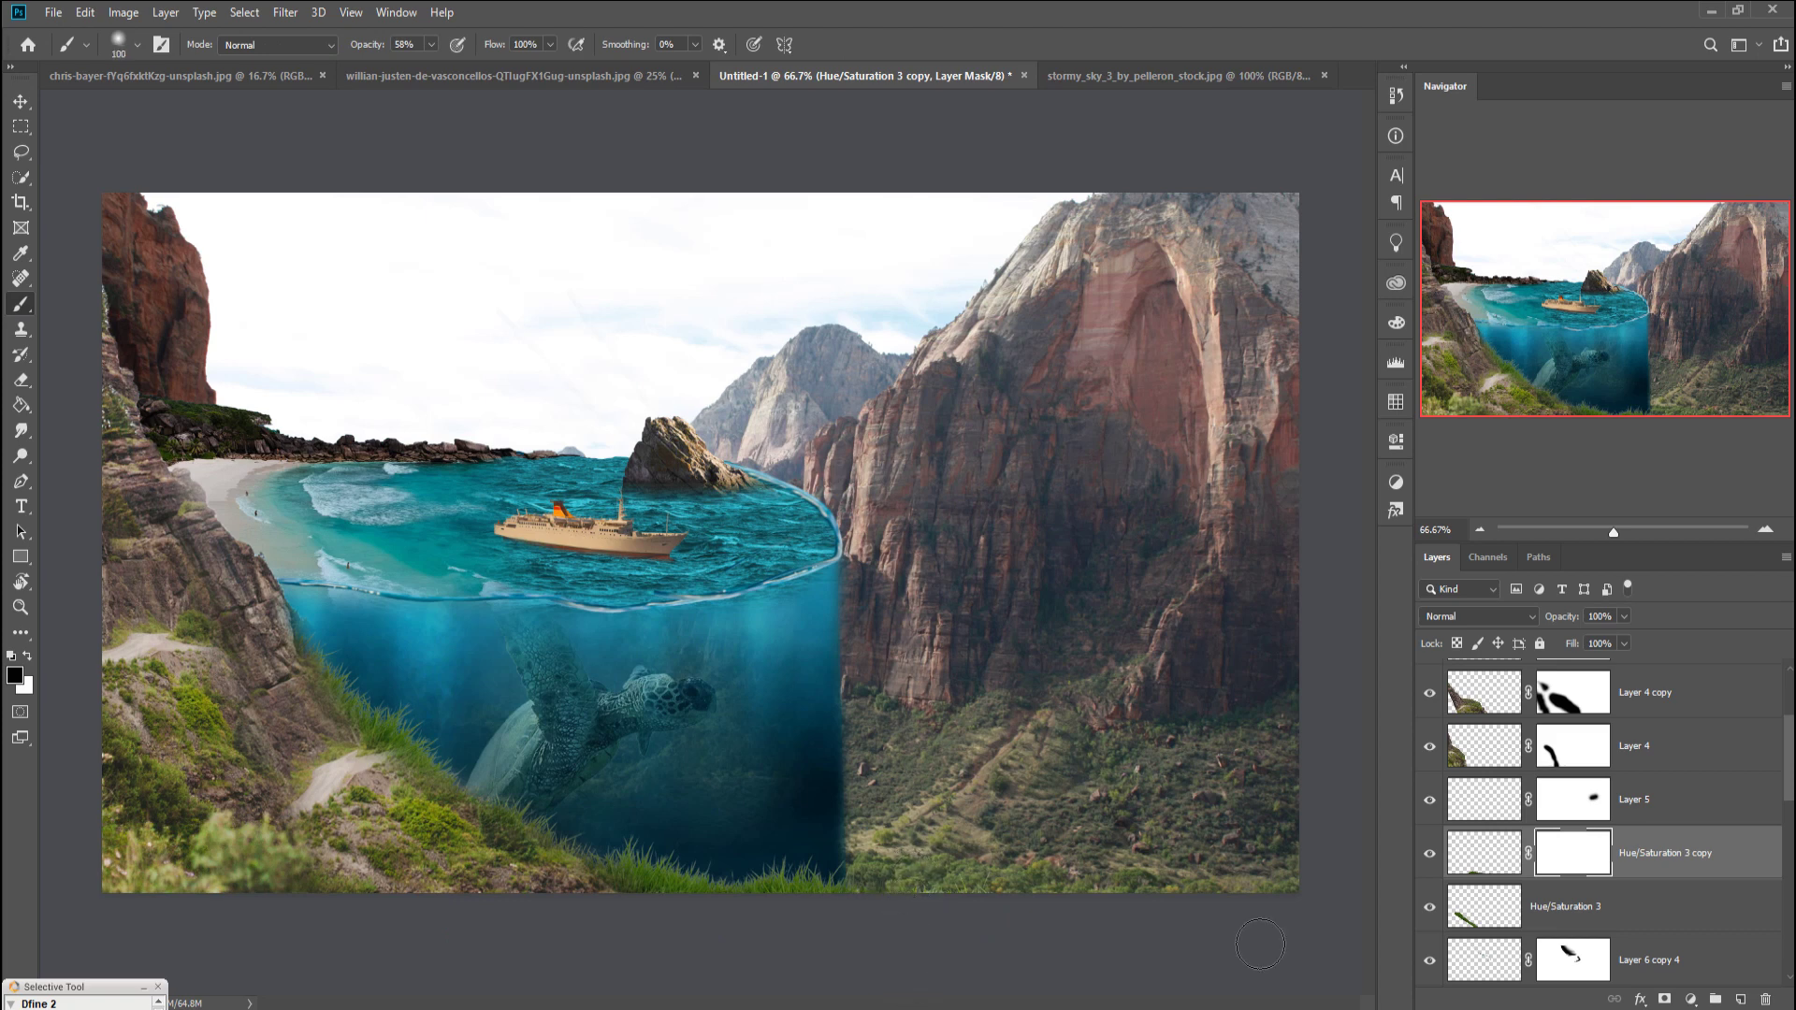
left_click_drag(984, 914, 969, 913)
left_click(19, 102)
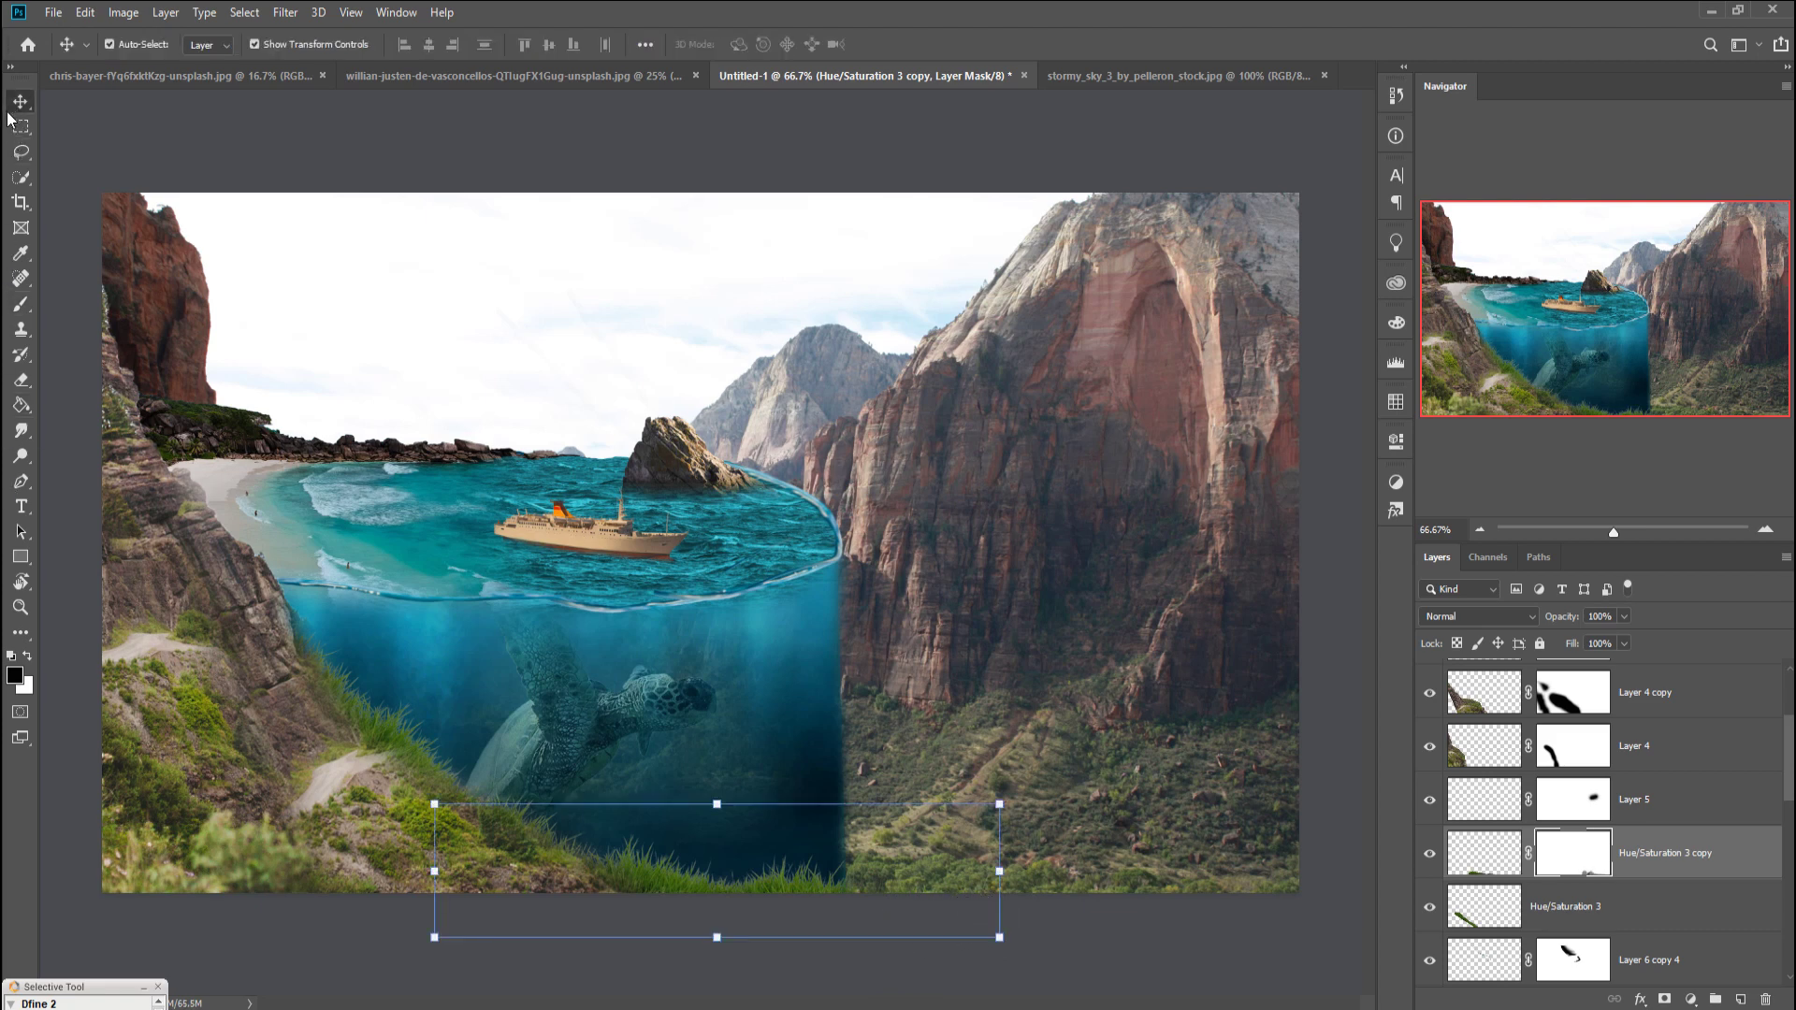
Step: Duplicate the grass copy and rotate it 67.5° along the left cliff edge
right_click(1676, 866)
left_click(1600, 139)
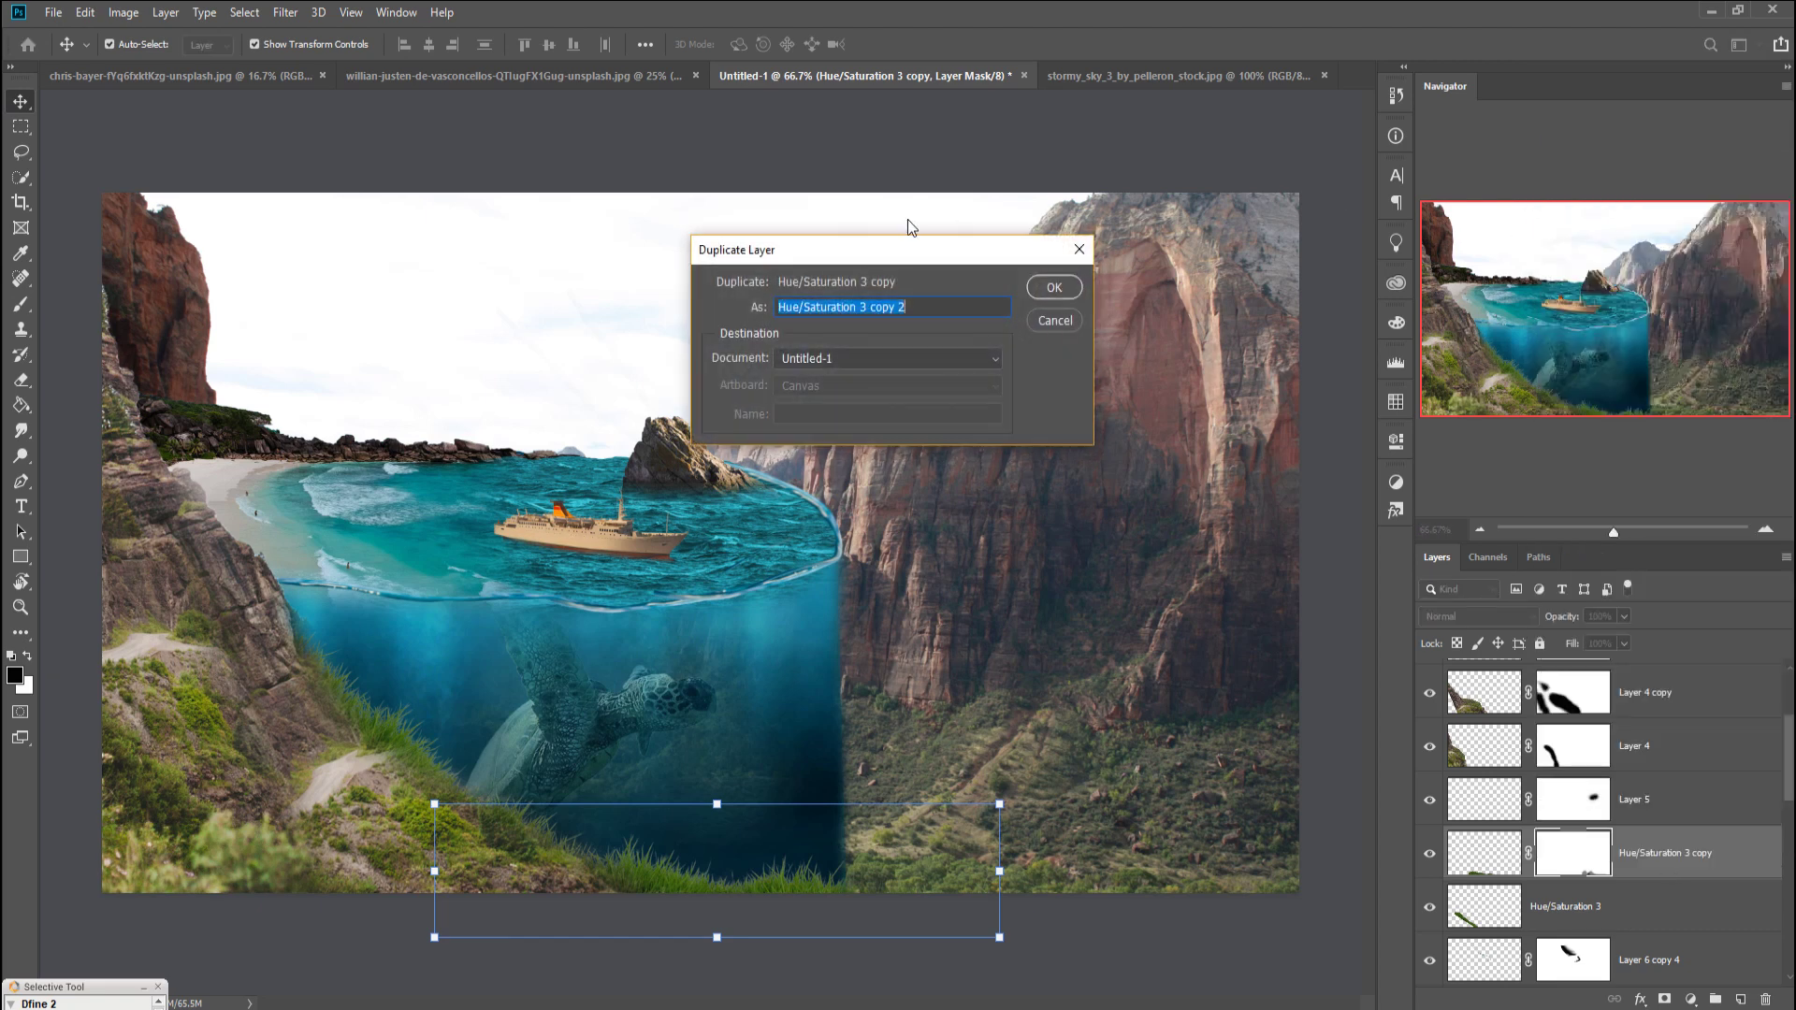
left_click(1051, 288)
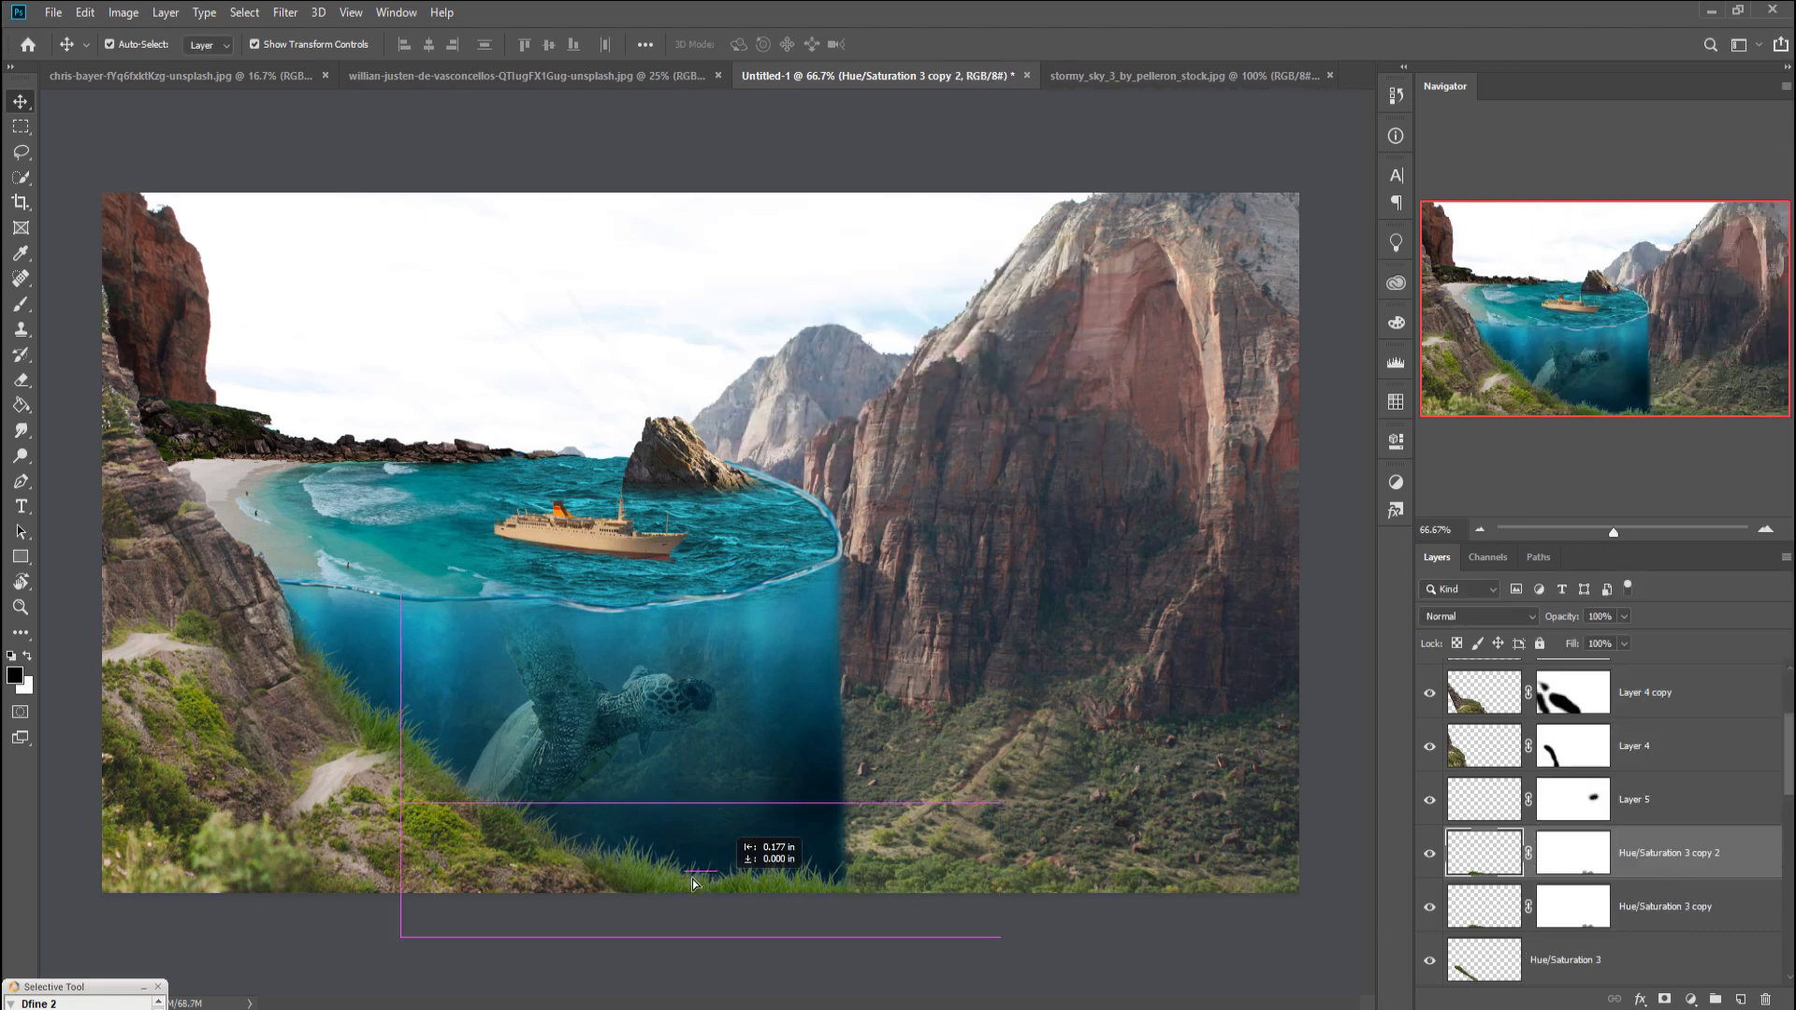
left_click_drag(692, 879, 423, 635)
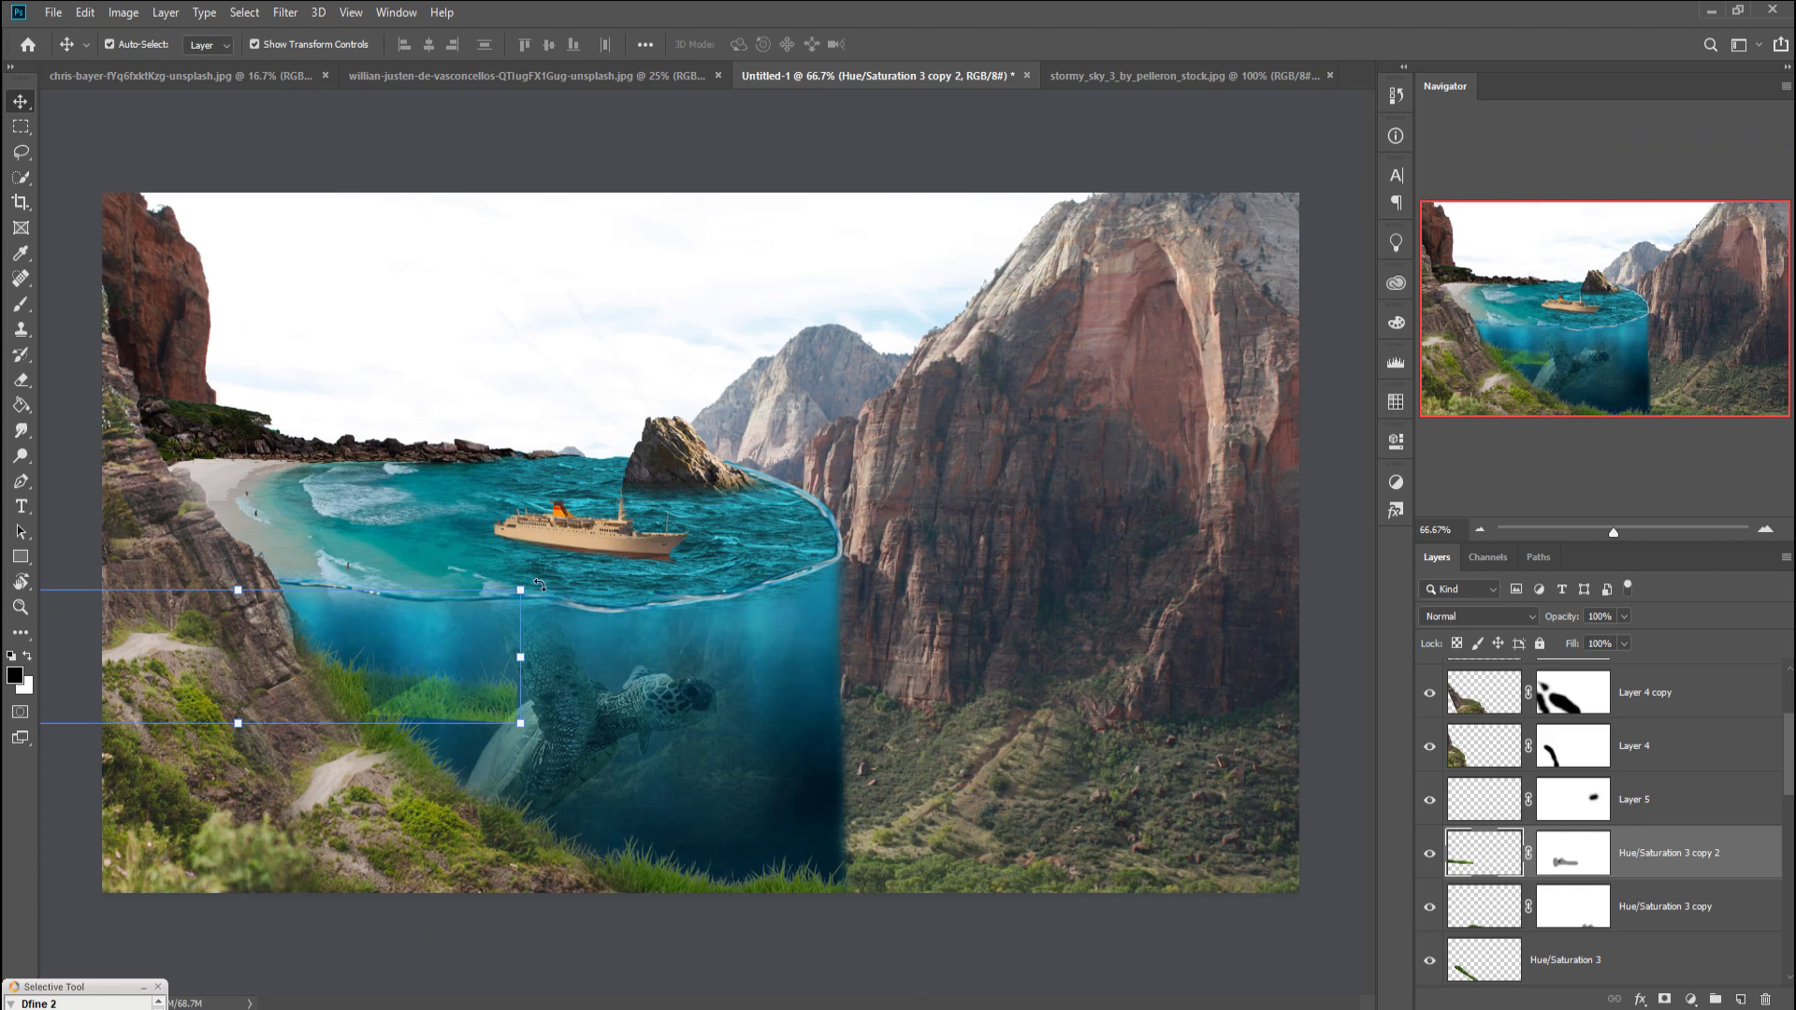
mouse_move(540, 584)
left_mouse_down()
mouse_move(311, 612)
mouse_move(398, 818)
left_mouse_up()
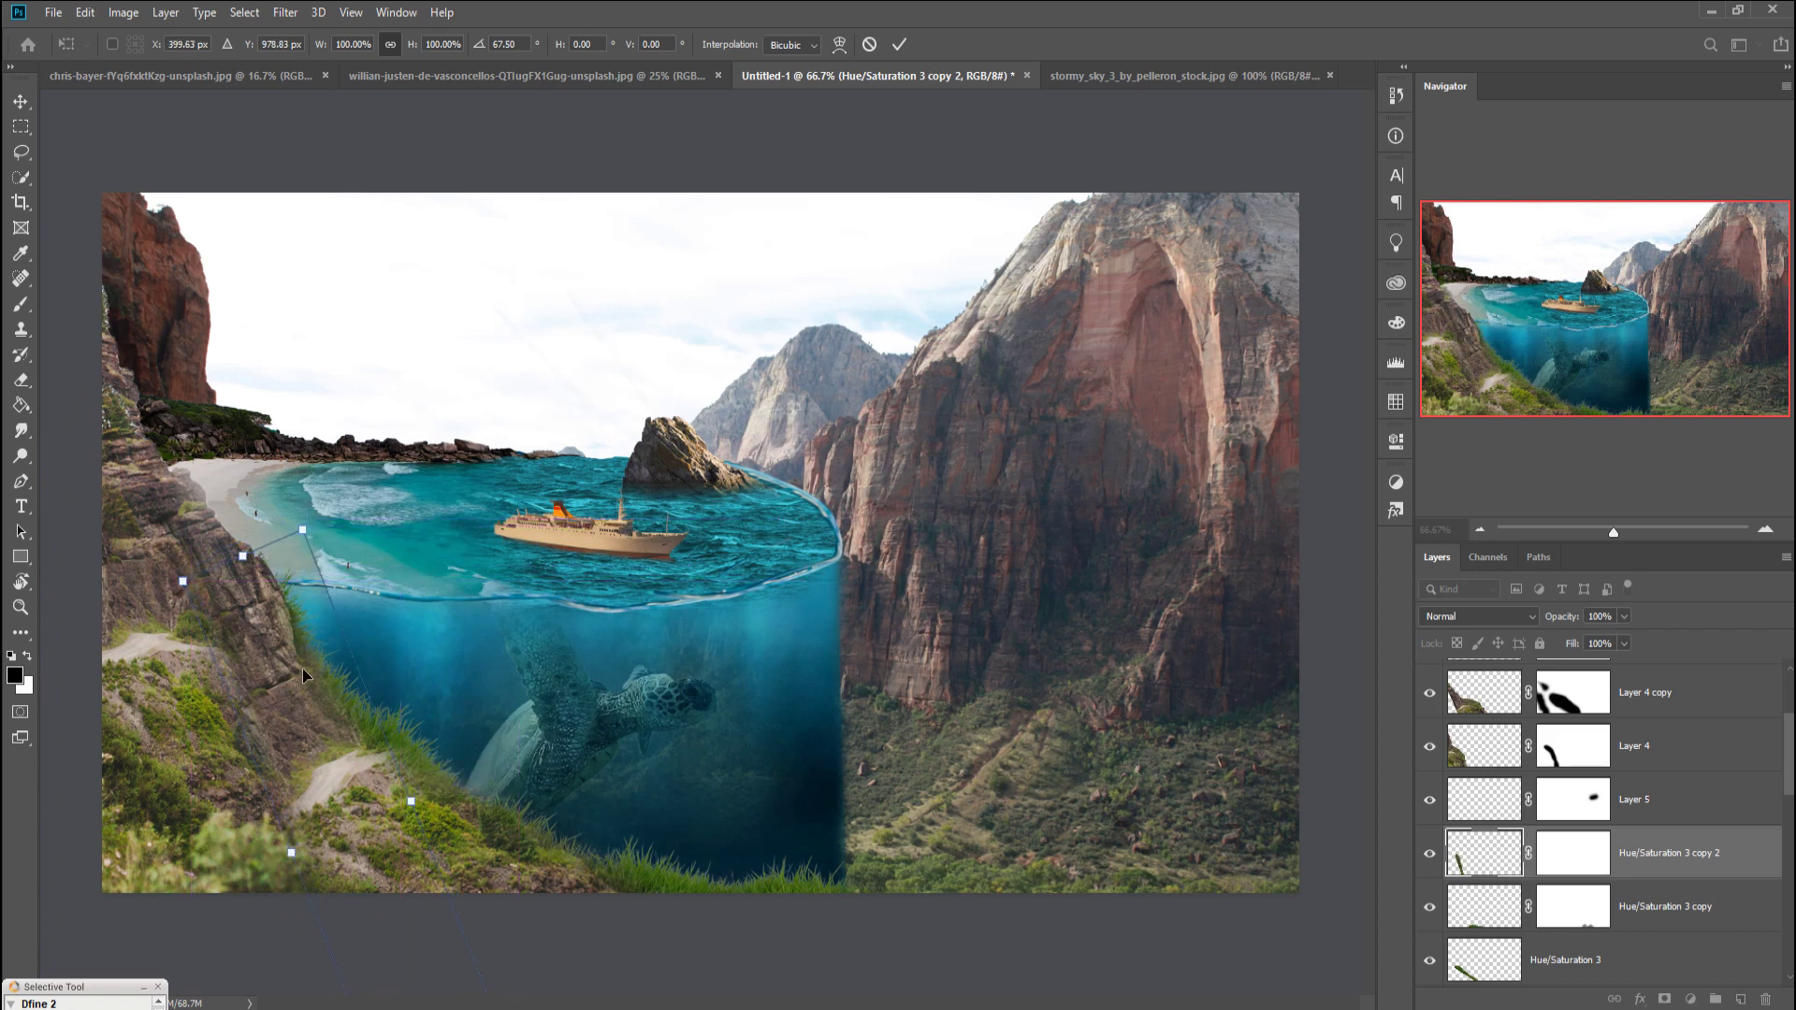
left_click(898, 43)
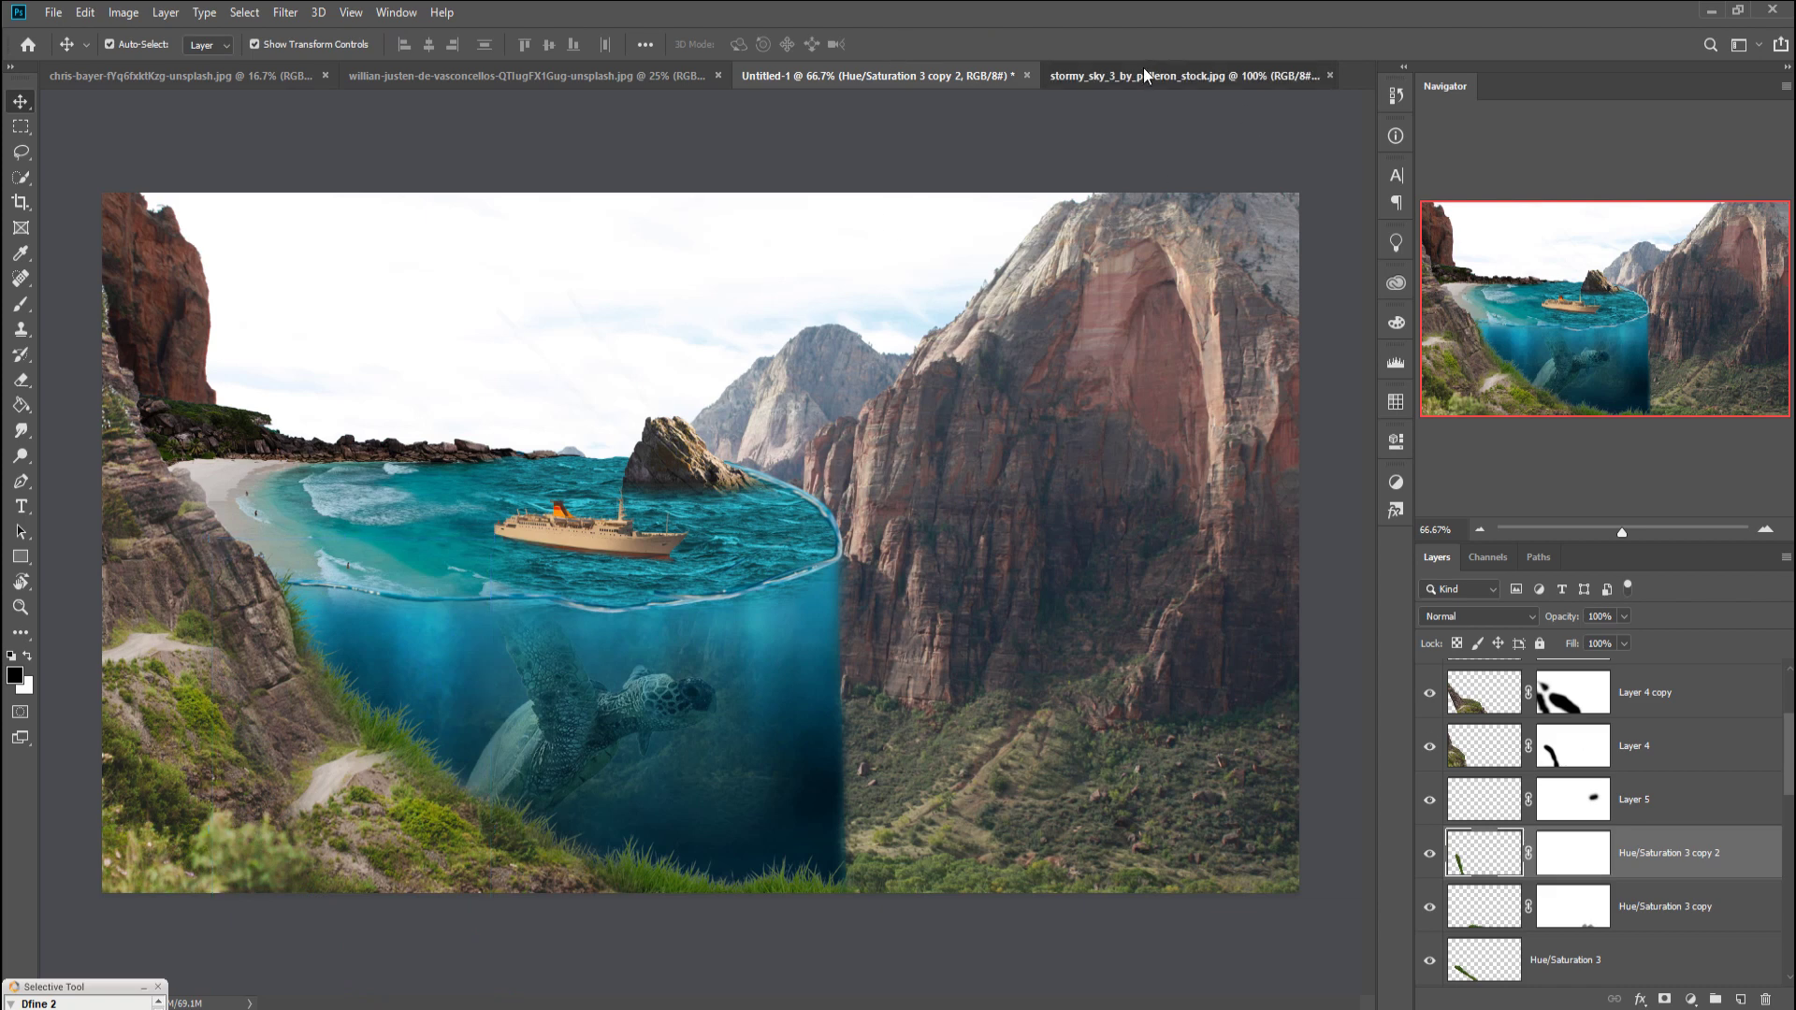
Step: Bring the stormy_sky photo into Untitled-1 and place it below Color Fill 1
mouse_move(1146, 75)
left_mouse_down()
mouse_move(1266, 392)
mouse_move(980, 334)
left_mouse_up()
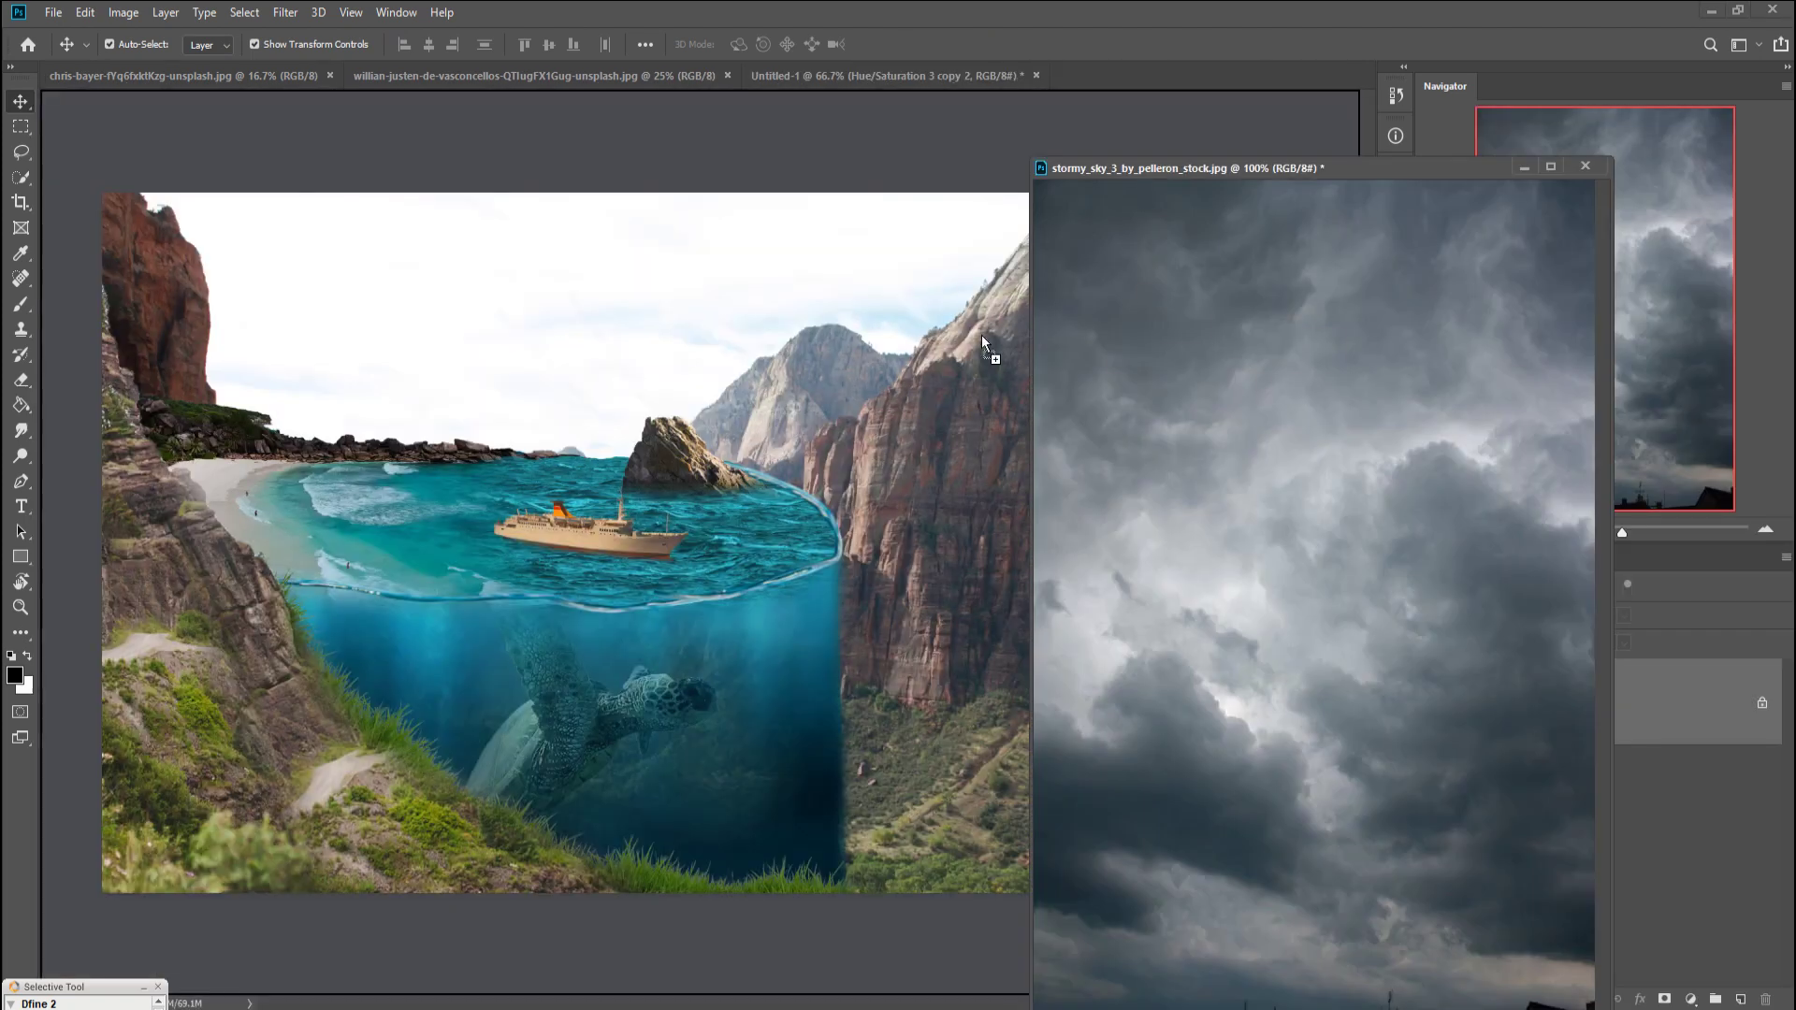
left_click(1521, 169)
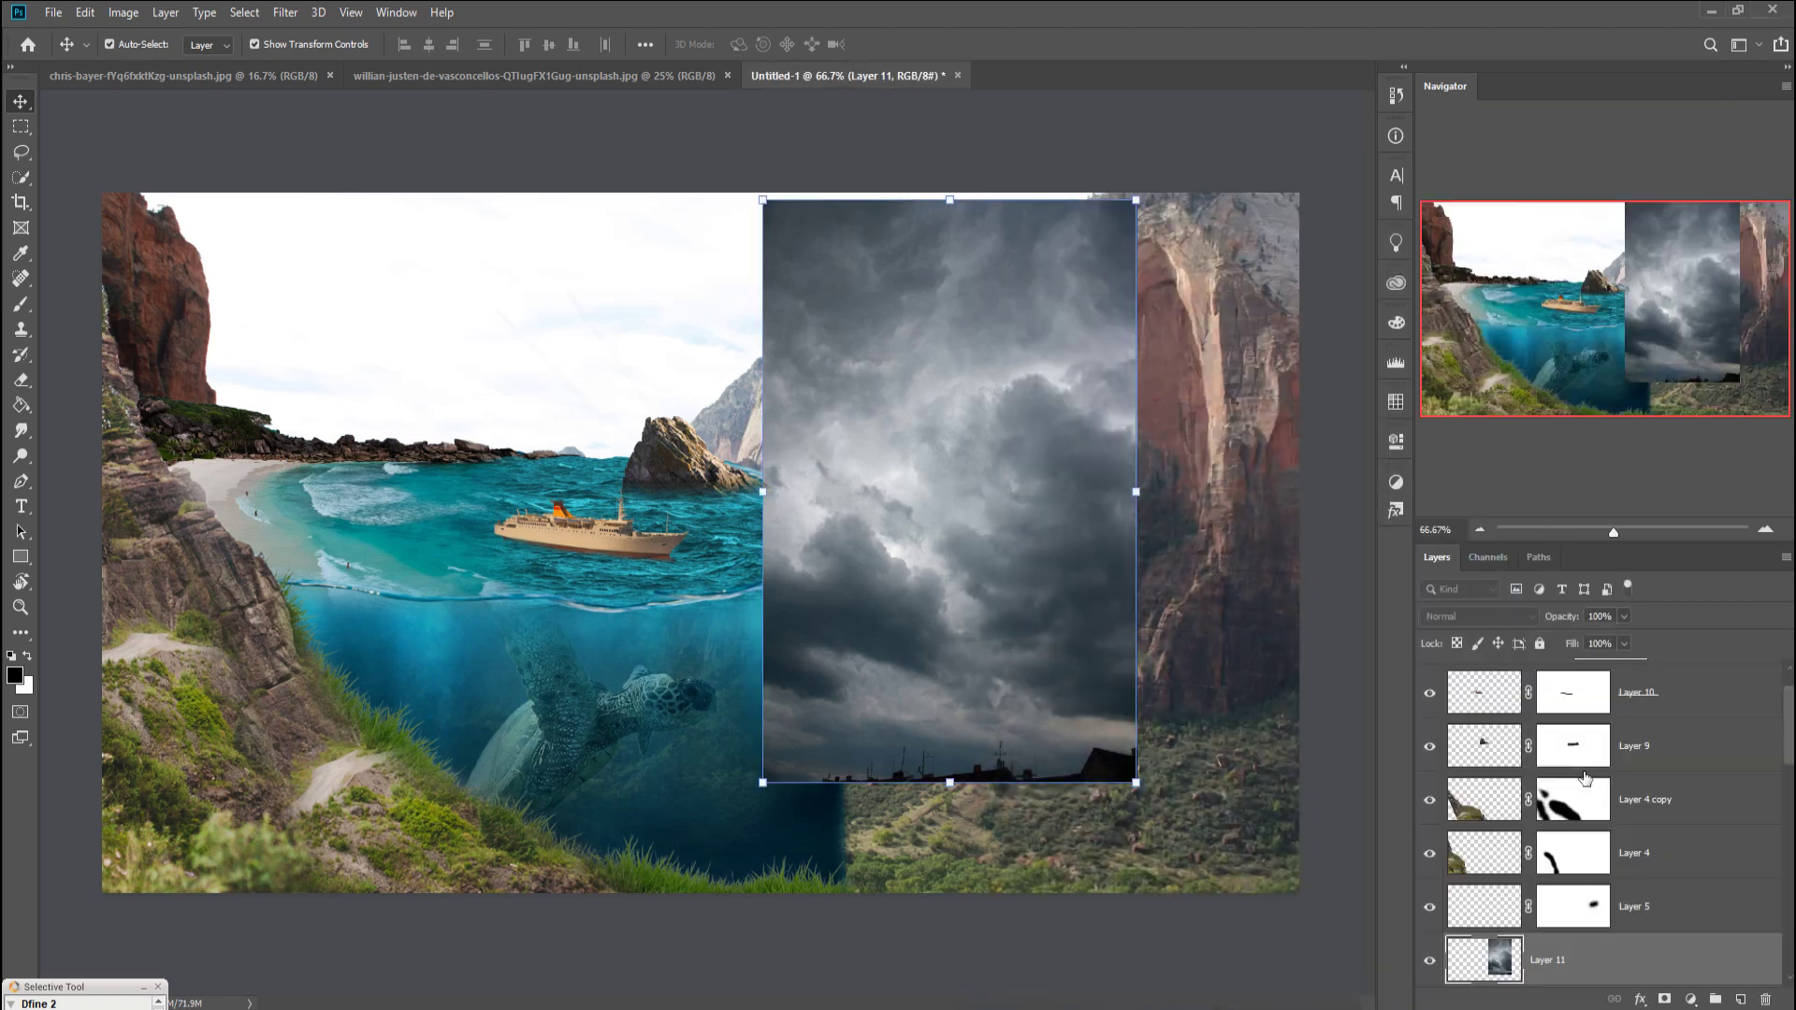
left_click_drag(1788, 746, 1788, 905)
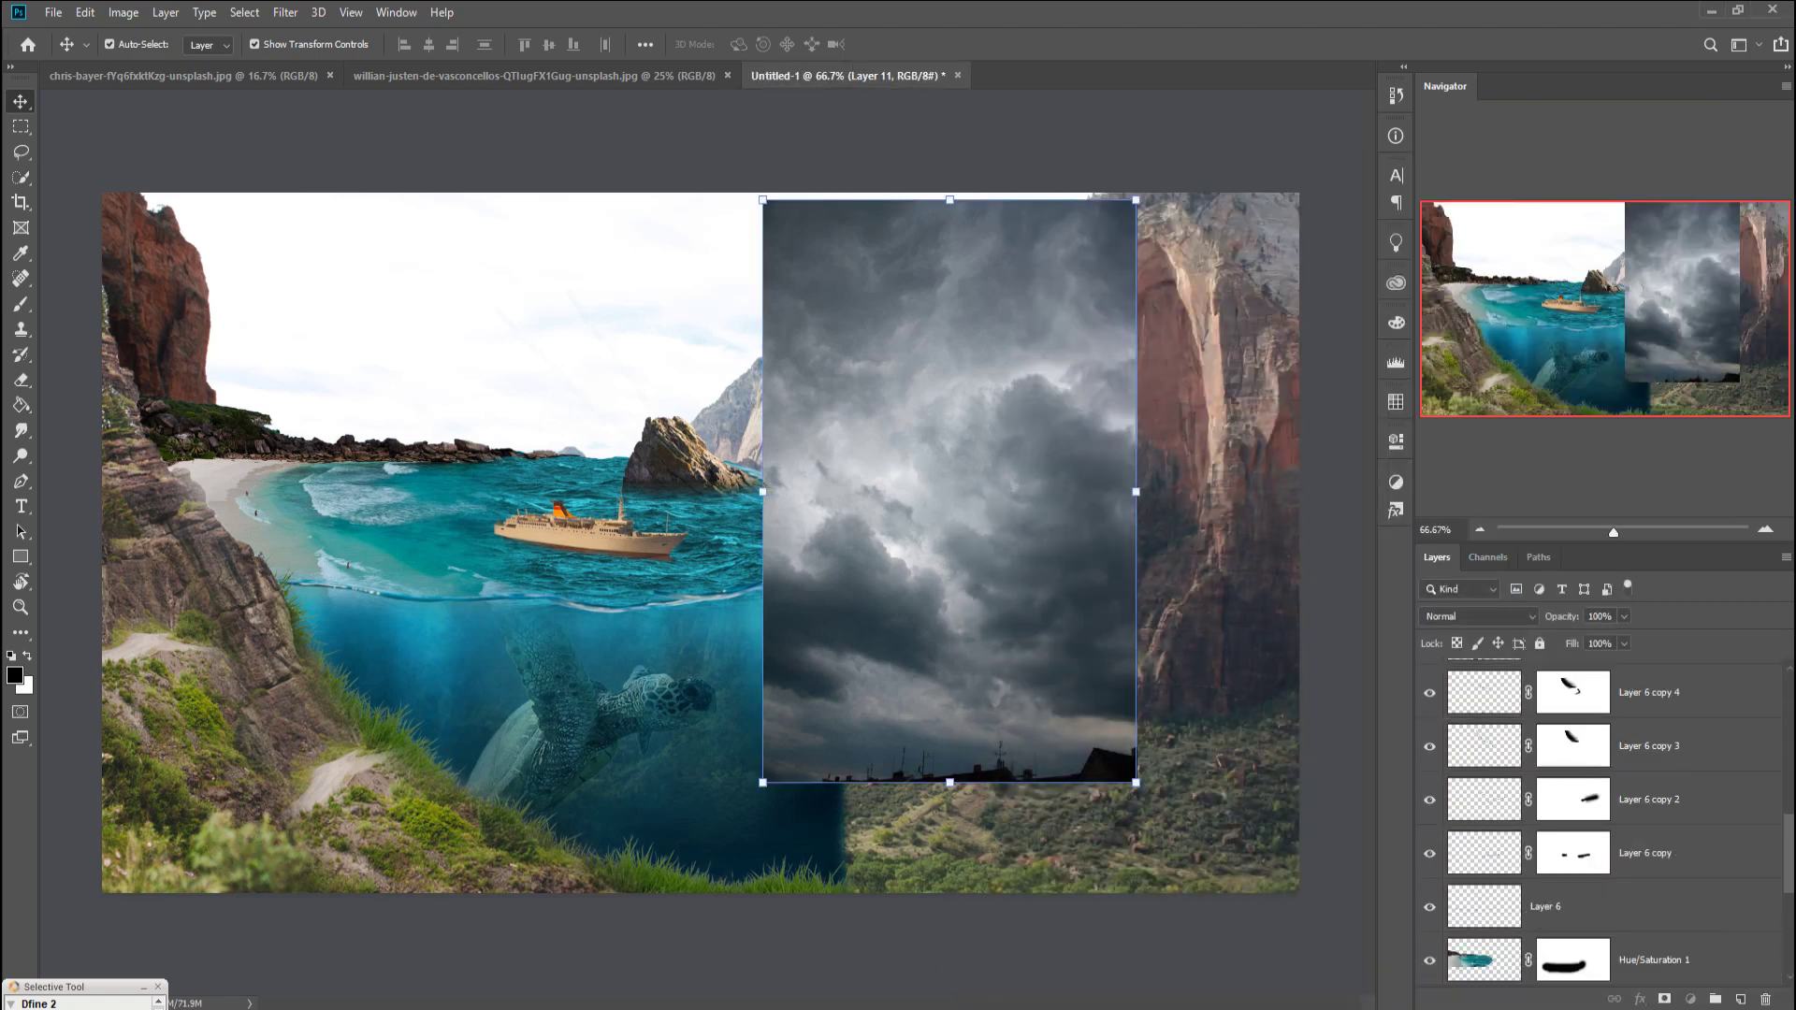
mouse_move(1674, 935)
left_mouse_down()
mouse_move(1675, 735)
mouse_move(1677, 768)
left_mouse_up()
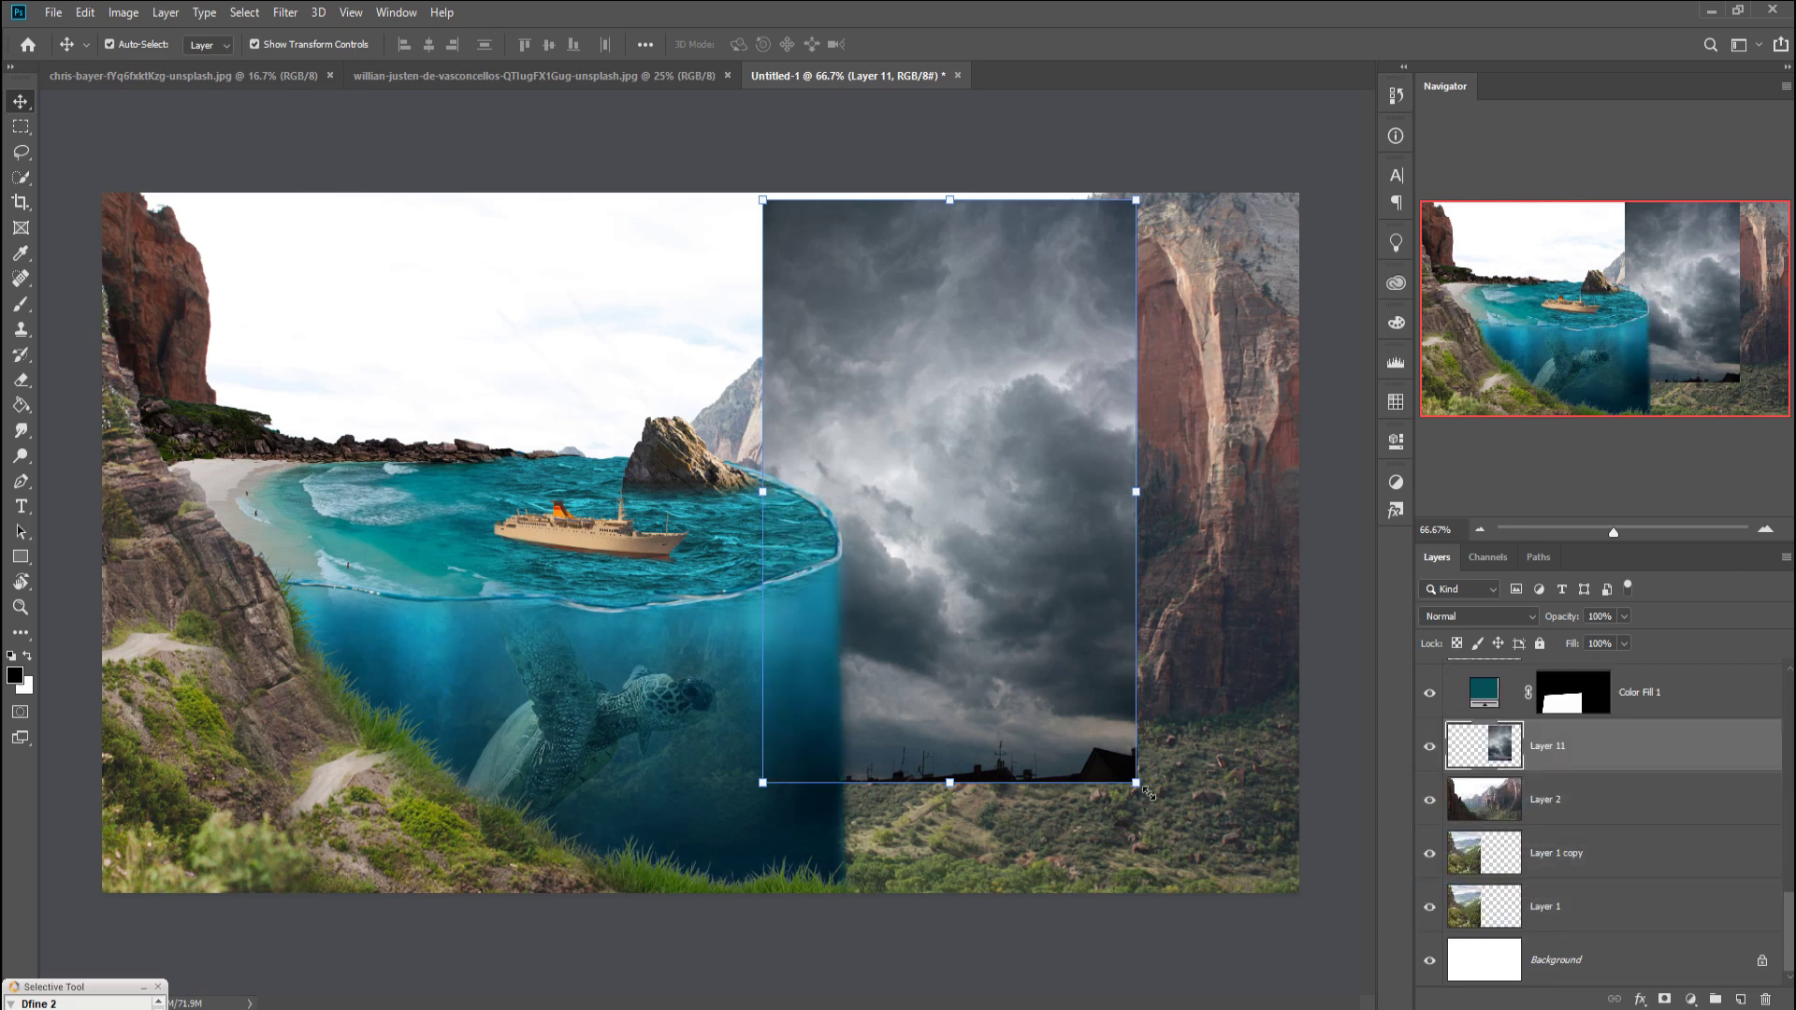
Step: Scale the sky to about 328% and position it to cover the background
left_click_drag(1145, 791, 1335, 996)
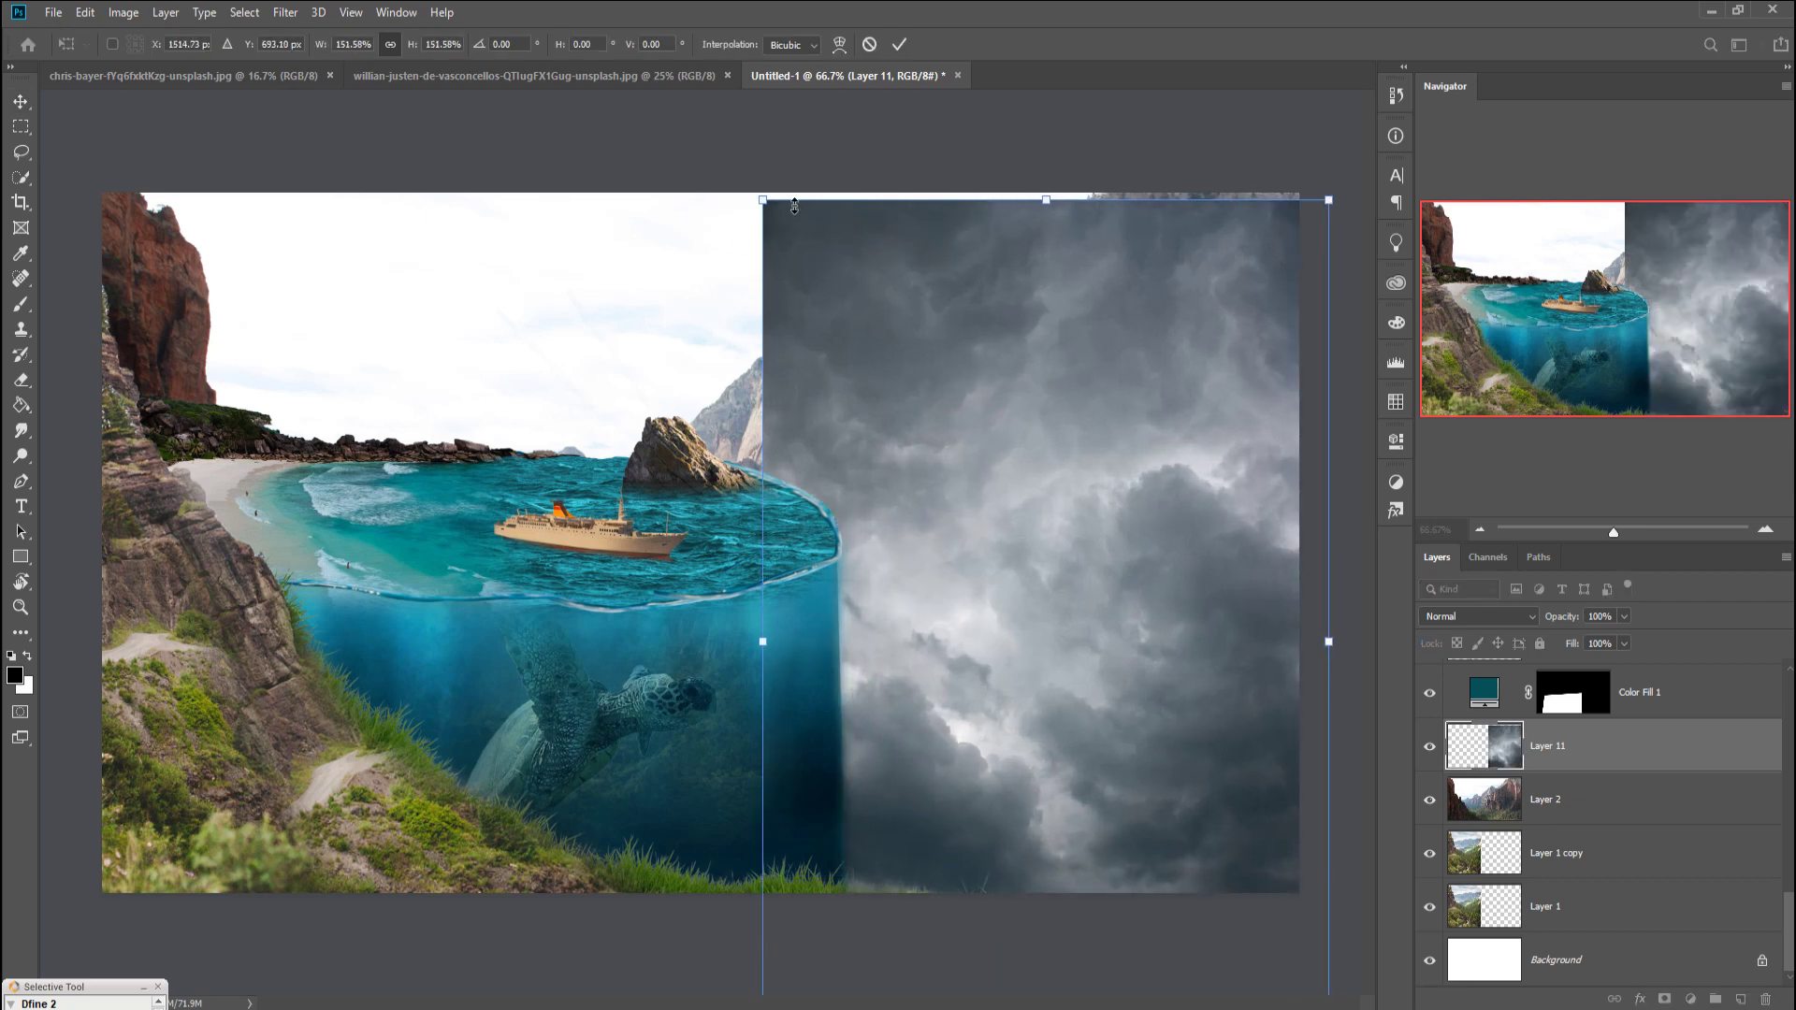
mouse_move(770, 209)
left_mouse_down()
mouse_move(511, 455)
mouse_move(105, 467)
left_mouse_up()
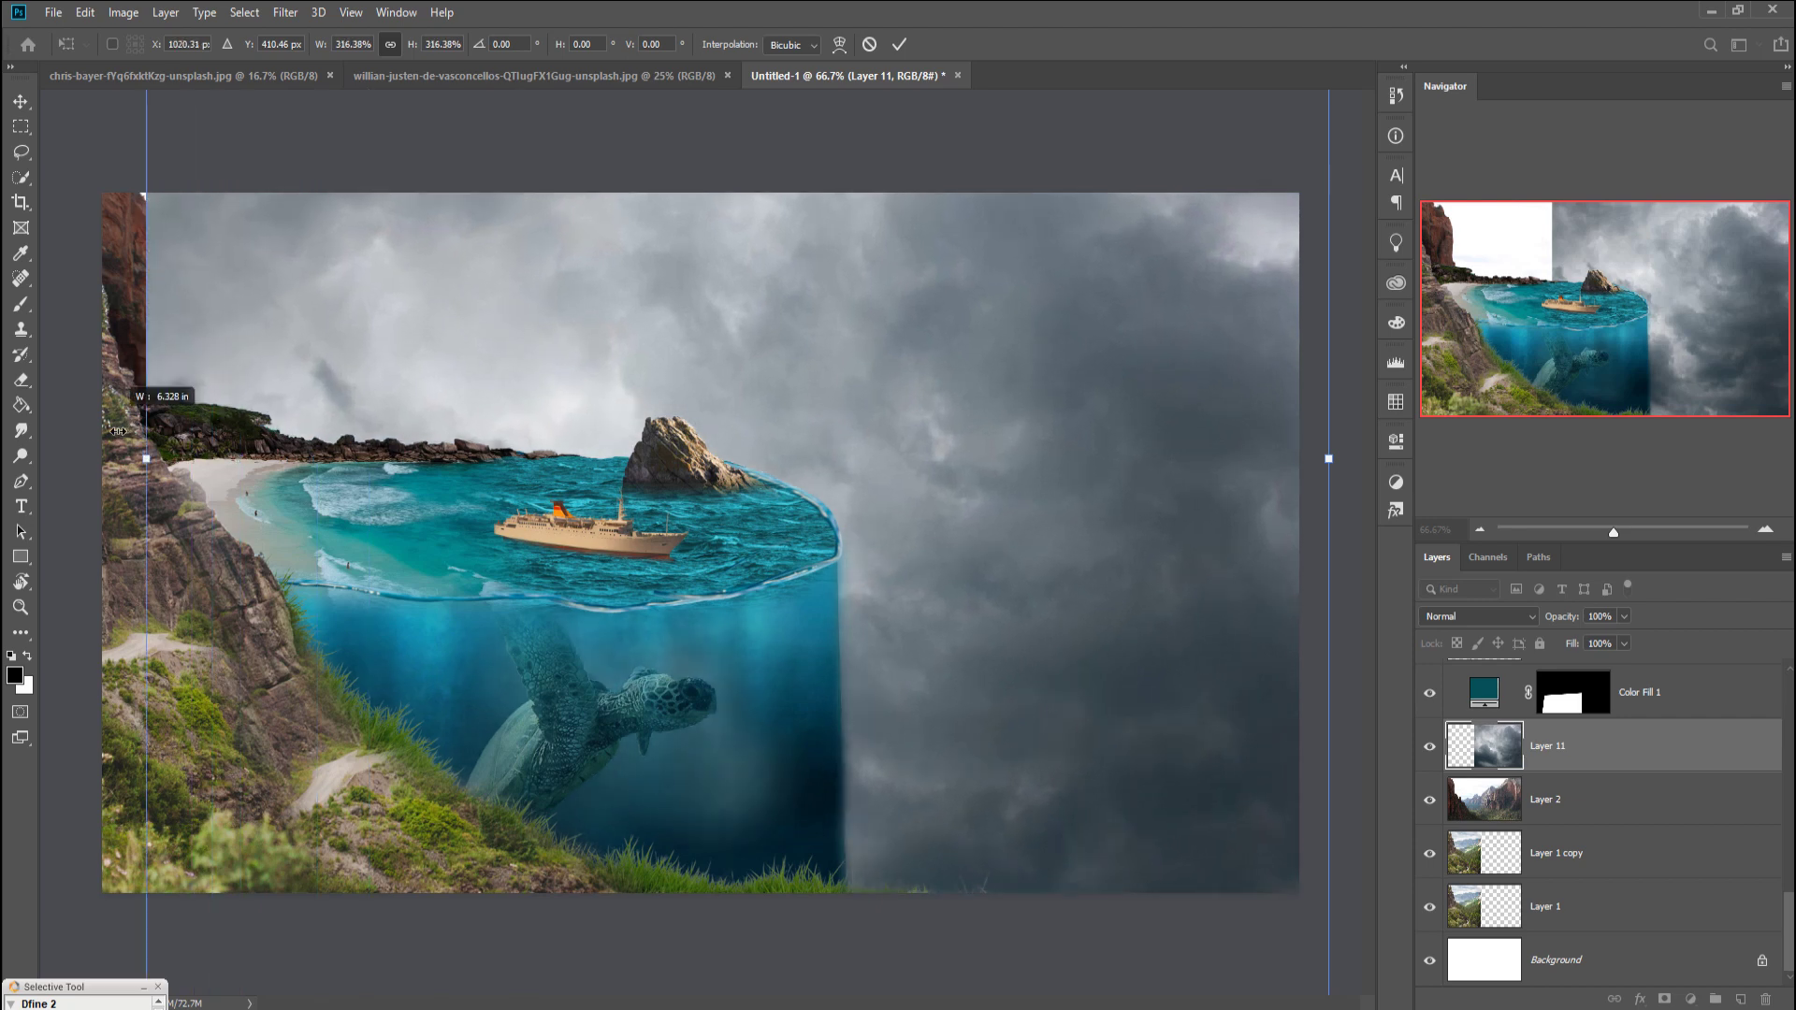
left_click_drag(969, 386, 1007, 576)
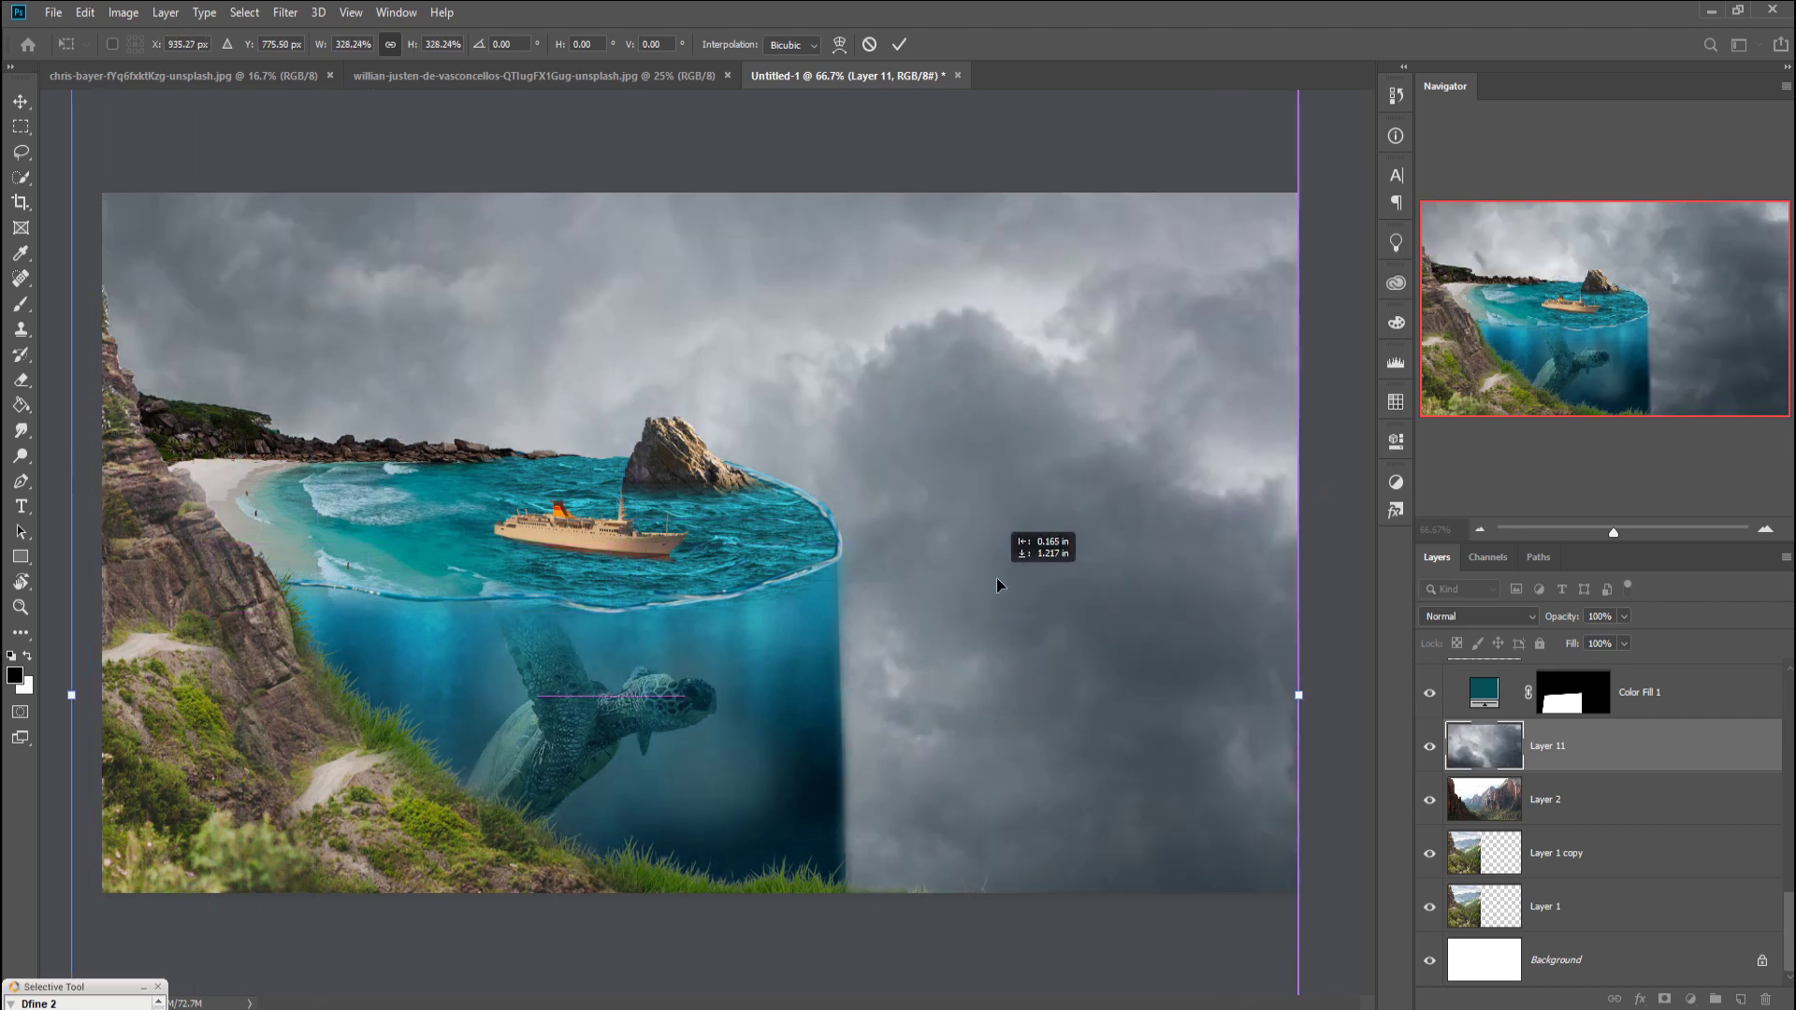
left_click(897, 45)
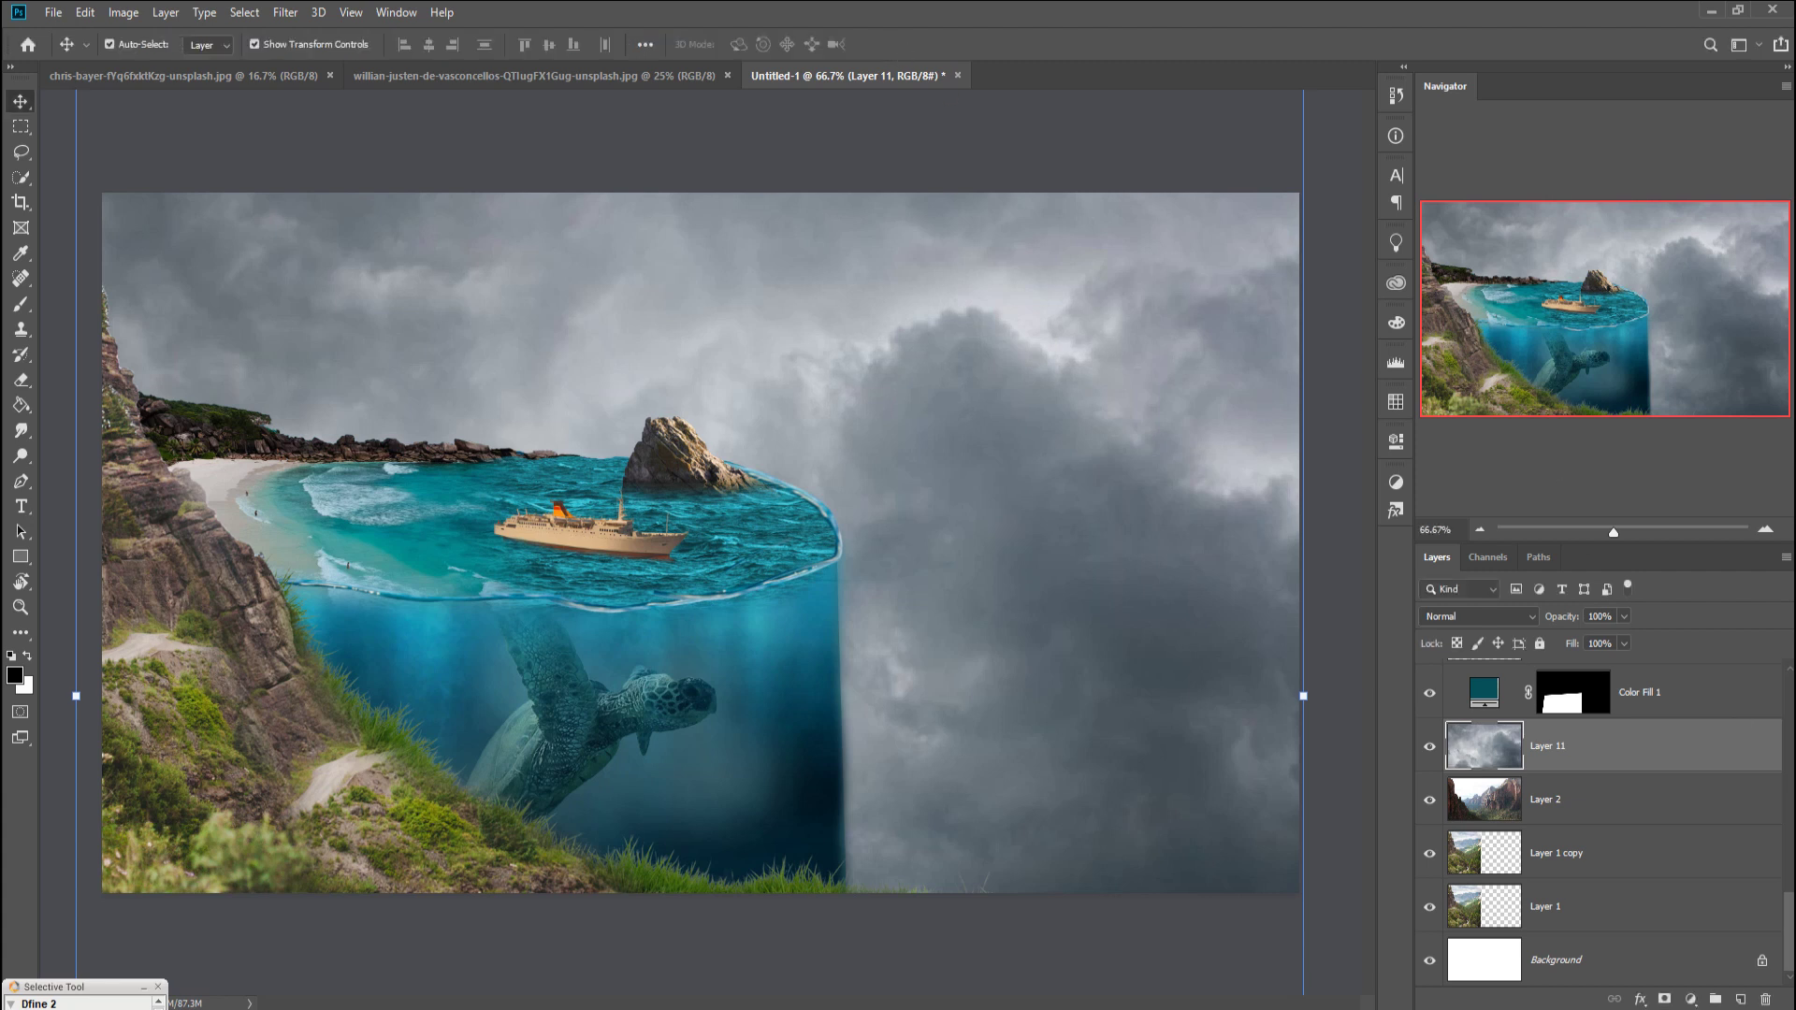
Step: Mask the sky layer and paint out the right clouds with a 600px, 10% black brush
left_click(1664, 999)
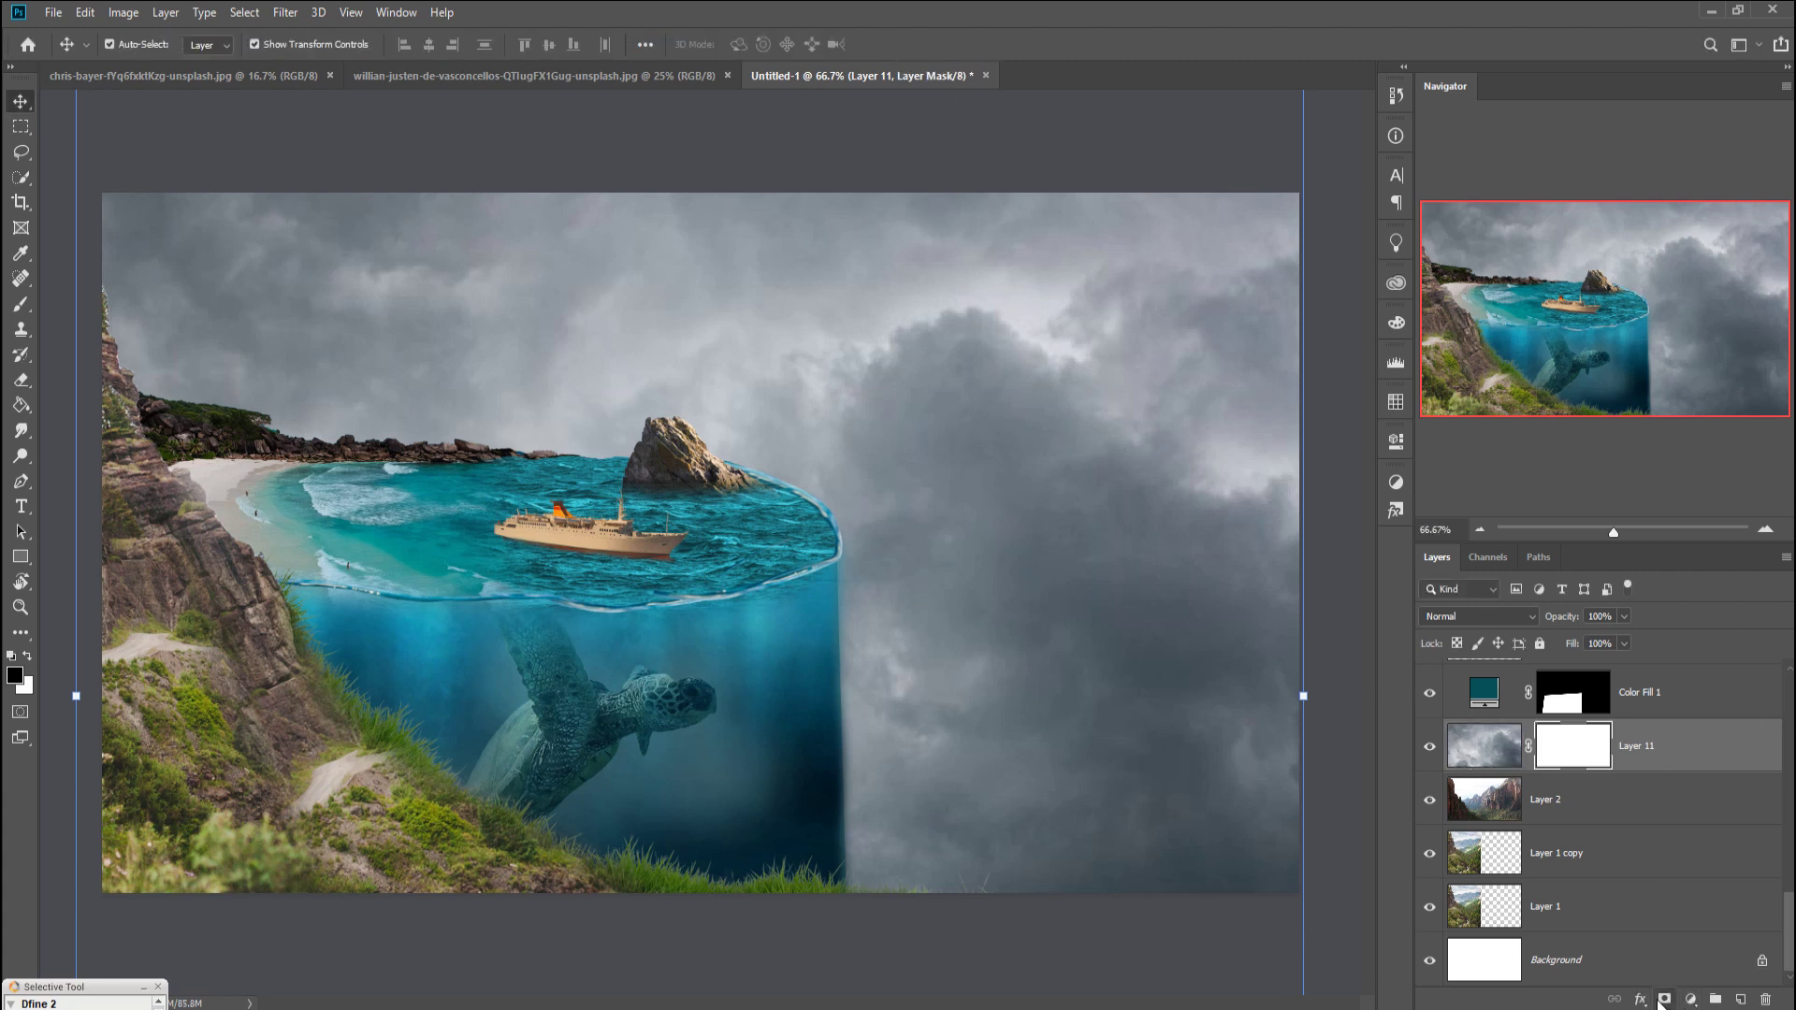
left_click(21, 304)
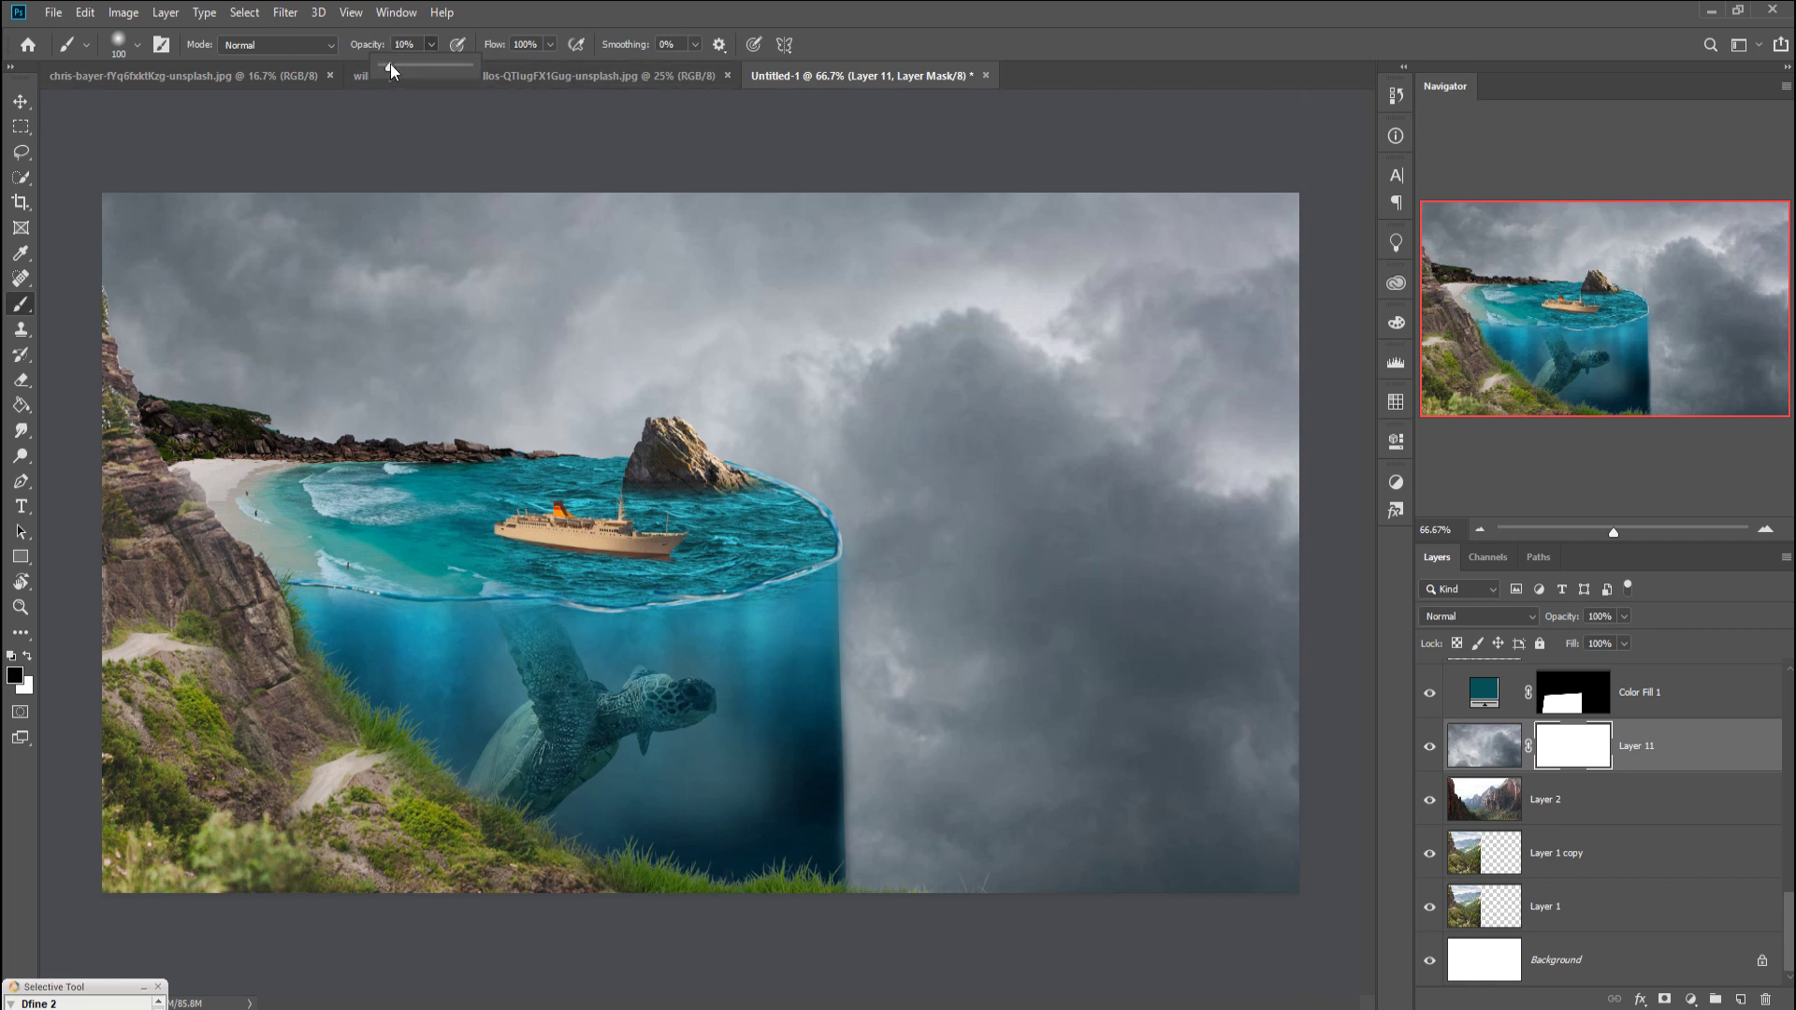
key("Return")
key("bracketright")
key("bracketright")
key("bracketright")
key("bracketright")
key("bracketright")
key("bracketright")
key("bracketright")
key("bracketright")
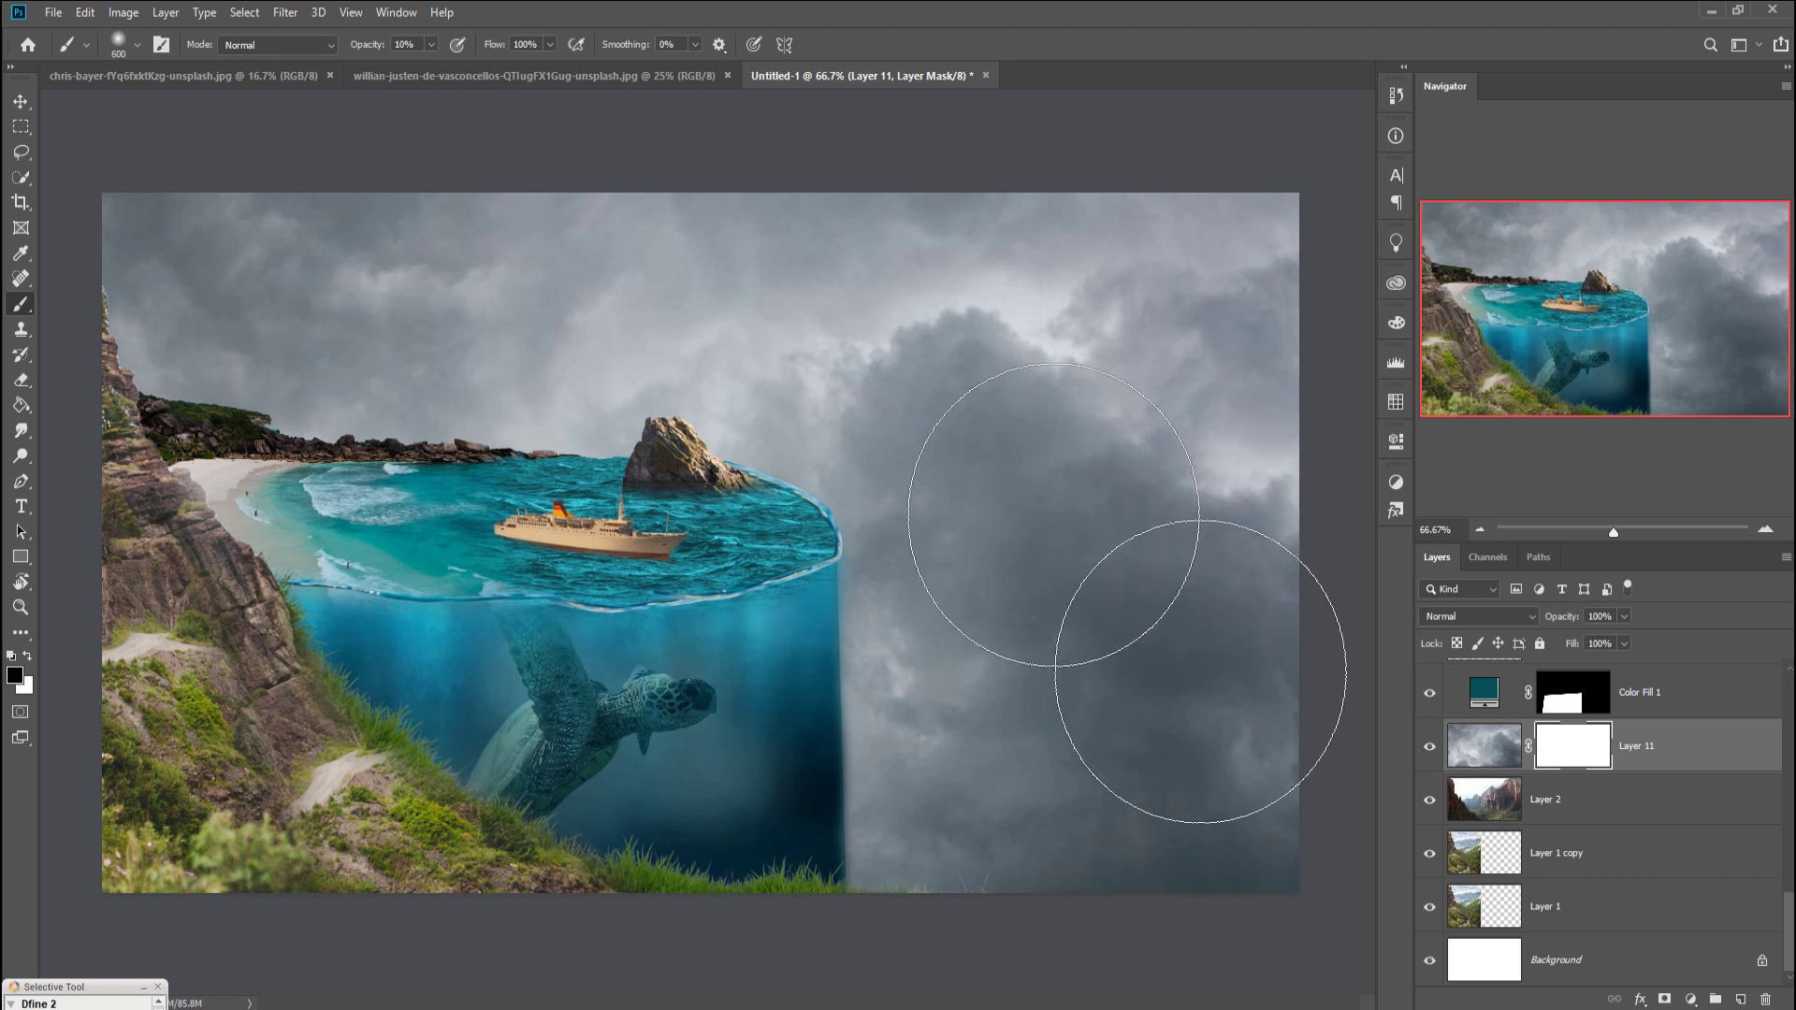
mouse_move(1053, 514)
left_mouse_down()
mouse_move(1207, 637)
mouse_move(1203, 381)
mouse_move(1254, 426)
mouse_move(1203, 381)
mouse_move(1066, 445)
left_mouse_up()
mouse_move(989, 485)
left_mouse_down()
mouse_move(994, 421)
mouse_move(1048, 416)
mouse_move(995, 376)
mouse_move(1018, 502)
mouse_move(973, 801)
mouse_move(1277, 817)
mouse_move(1150, 733)
mouse_move(922, 661)
mouse_move(856, 681)
mouse_move(930, 593)
mouse_move(1166, 621)
mouse_move(954, 480)
mouse_move(840, 639)
left_mouse_up()
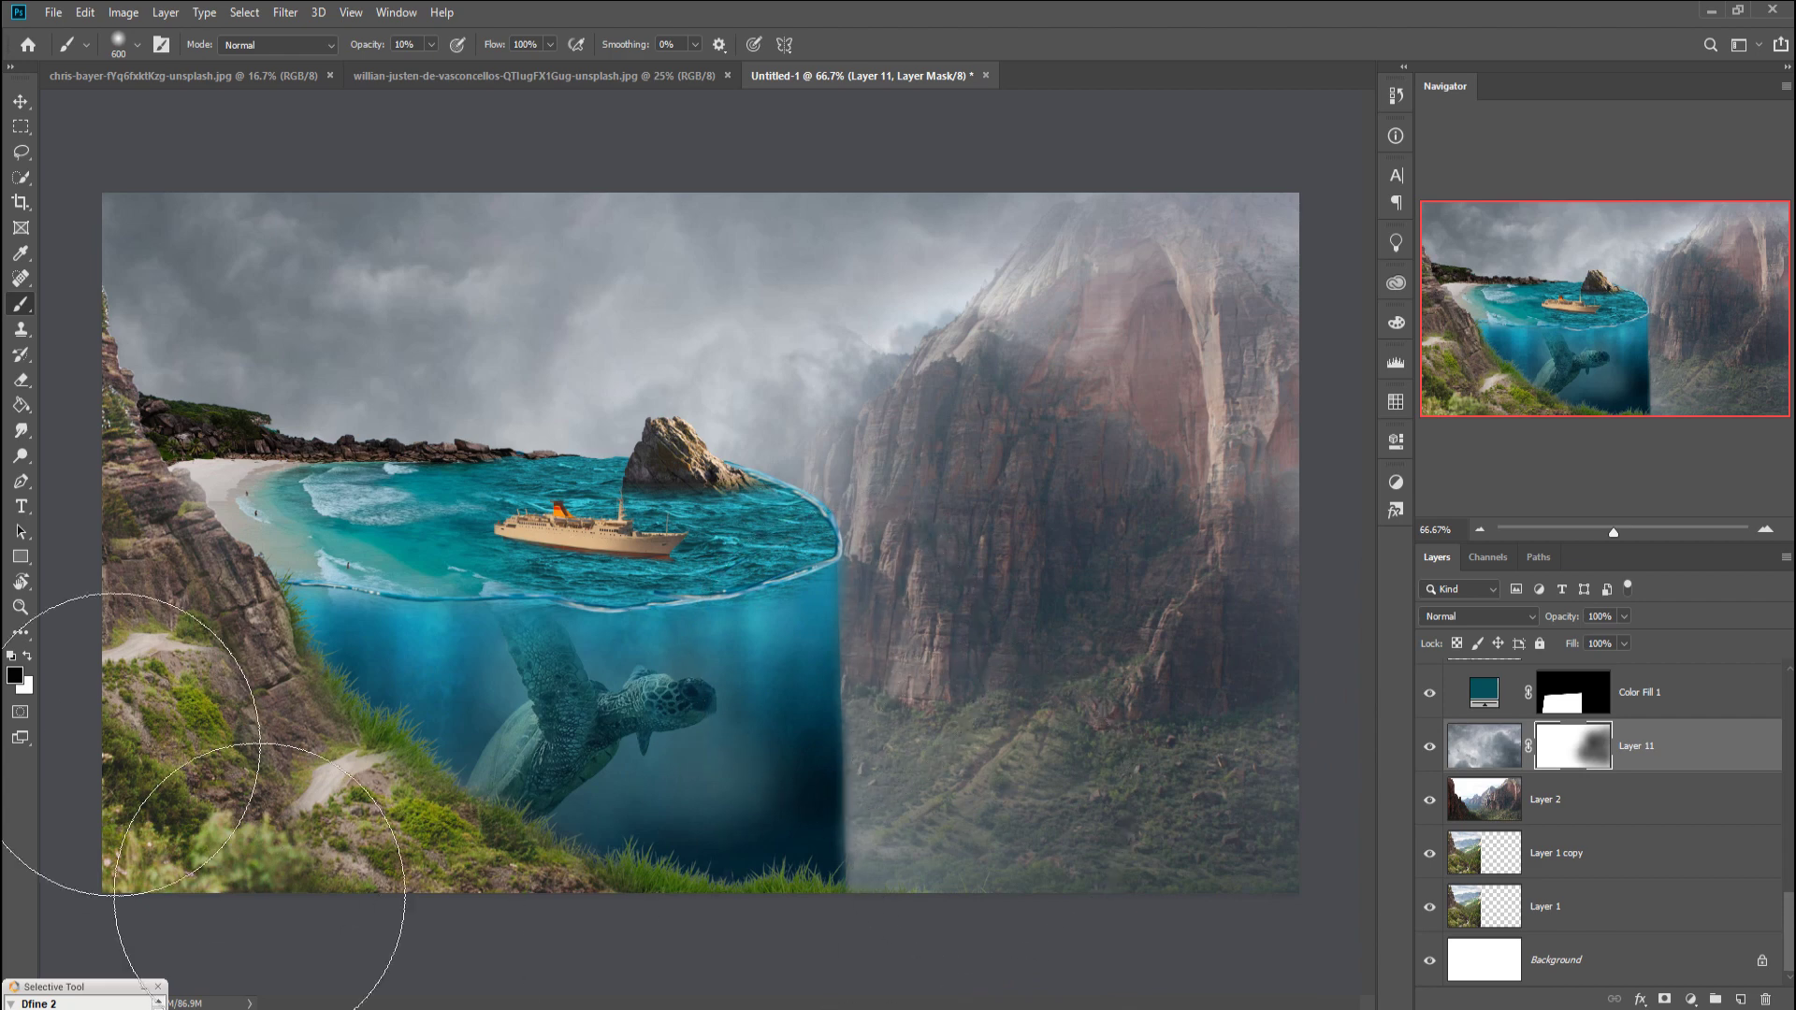
Step: Paint white on the sky mask to restore some fog over the lower-right cliff
left_click(29, 658)
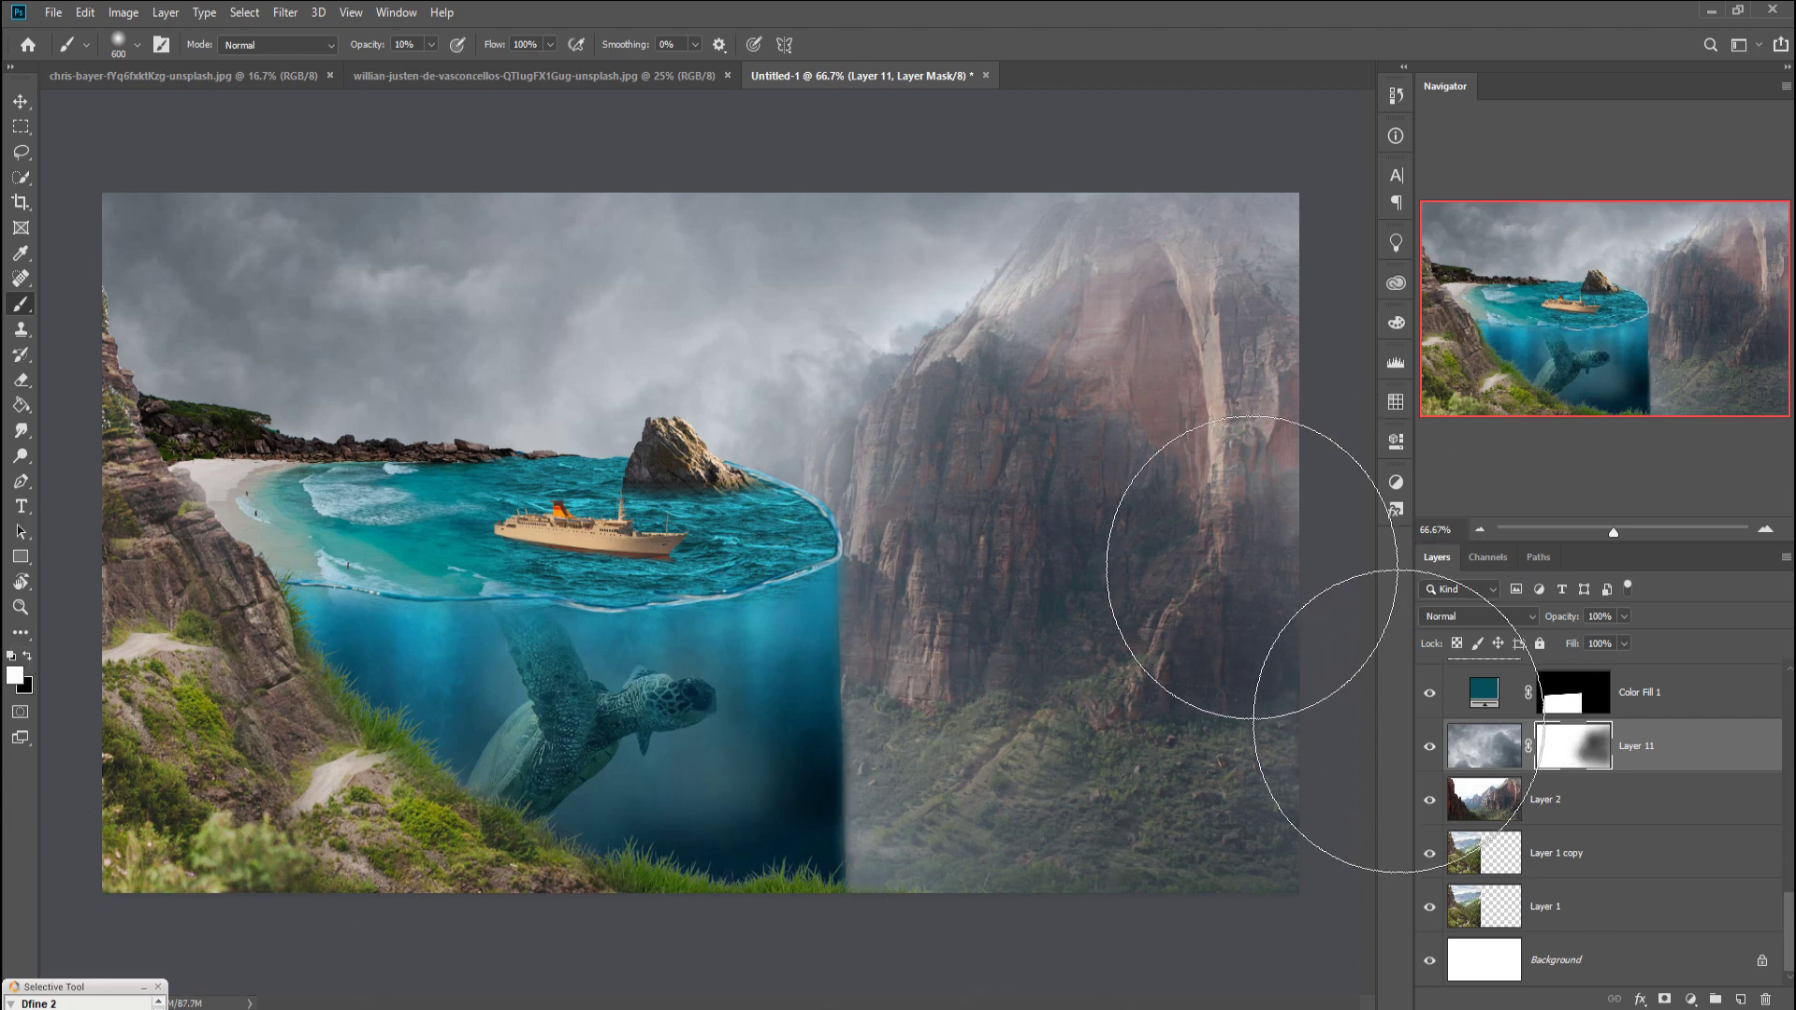
mouse_move(1264, 661)
left_mouse_down()
mouse_move(1203, 761)
mouse_move(1103, 742)
mouse_move(1262, 742)
mouse_move(1244, 782)
left_mouse_up()
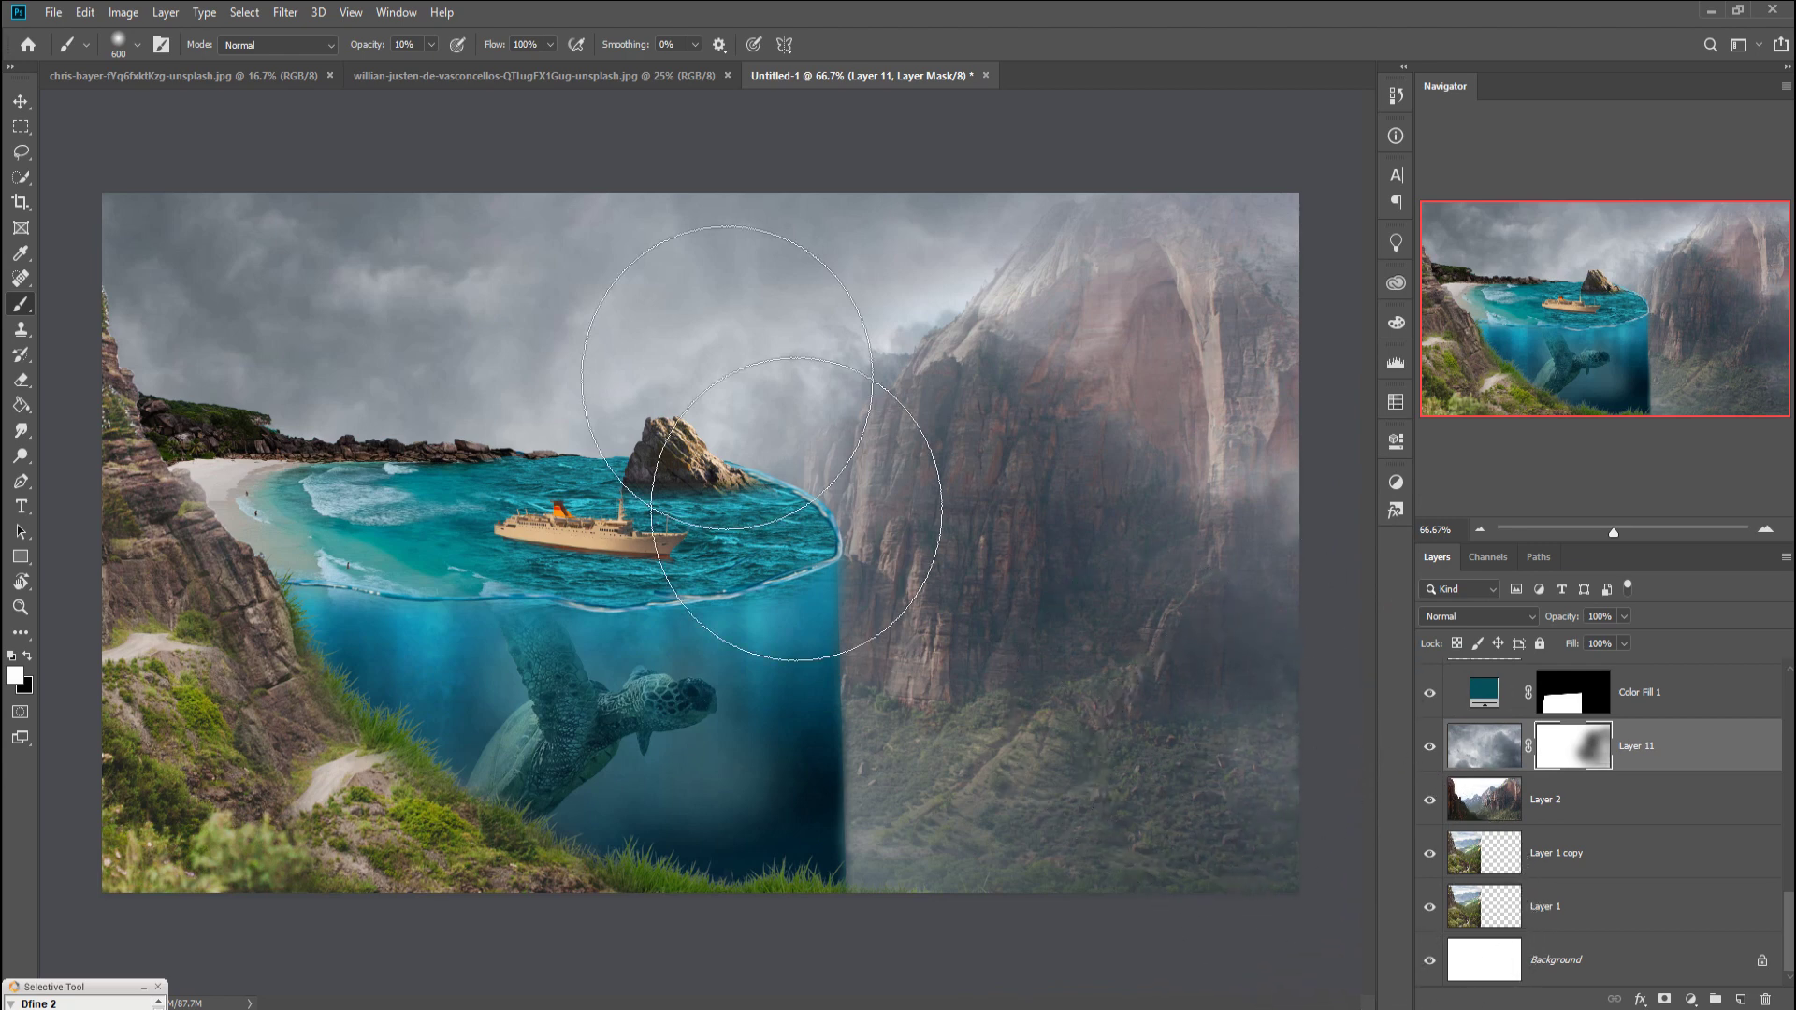
left_click(19, 102)
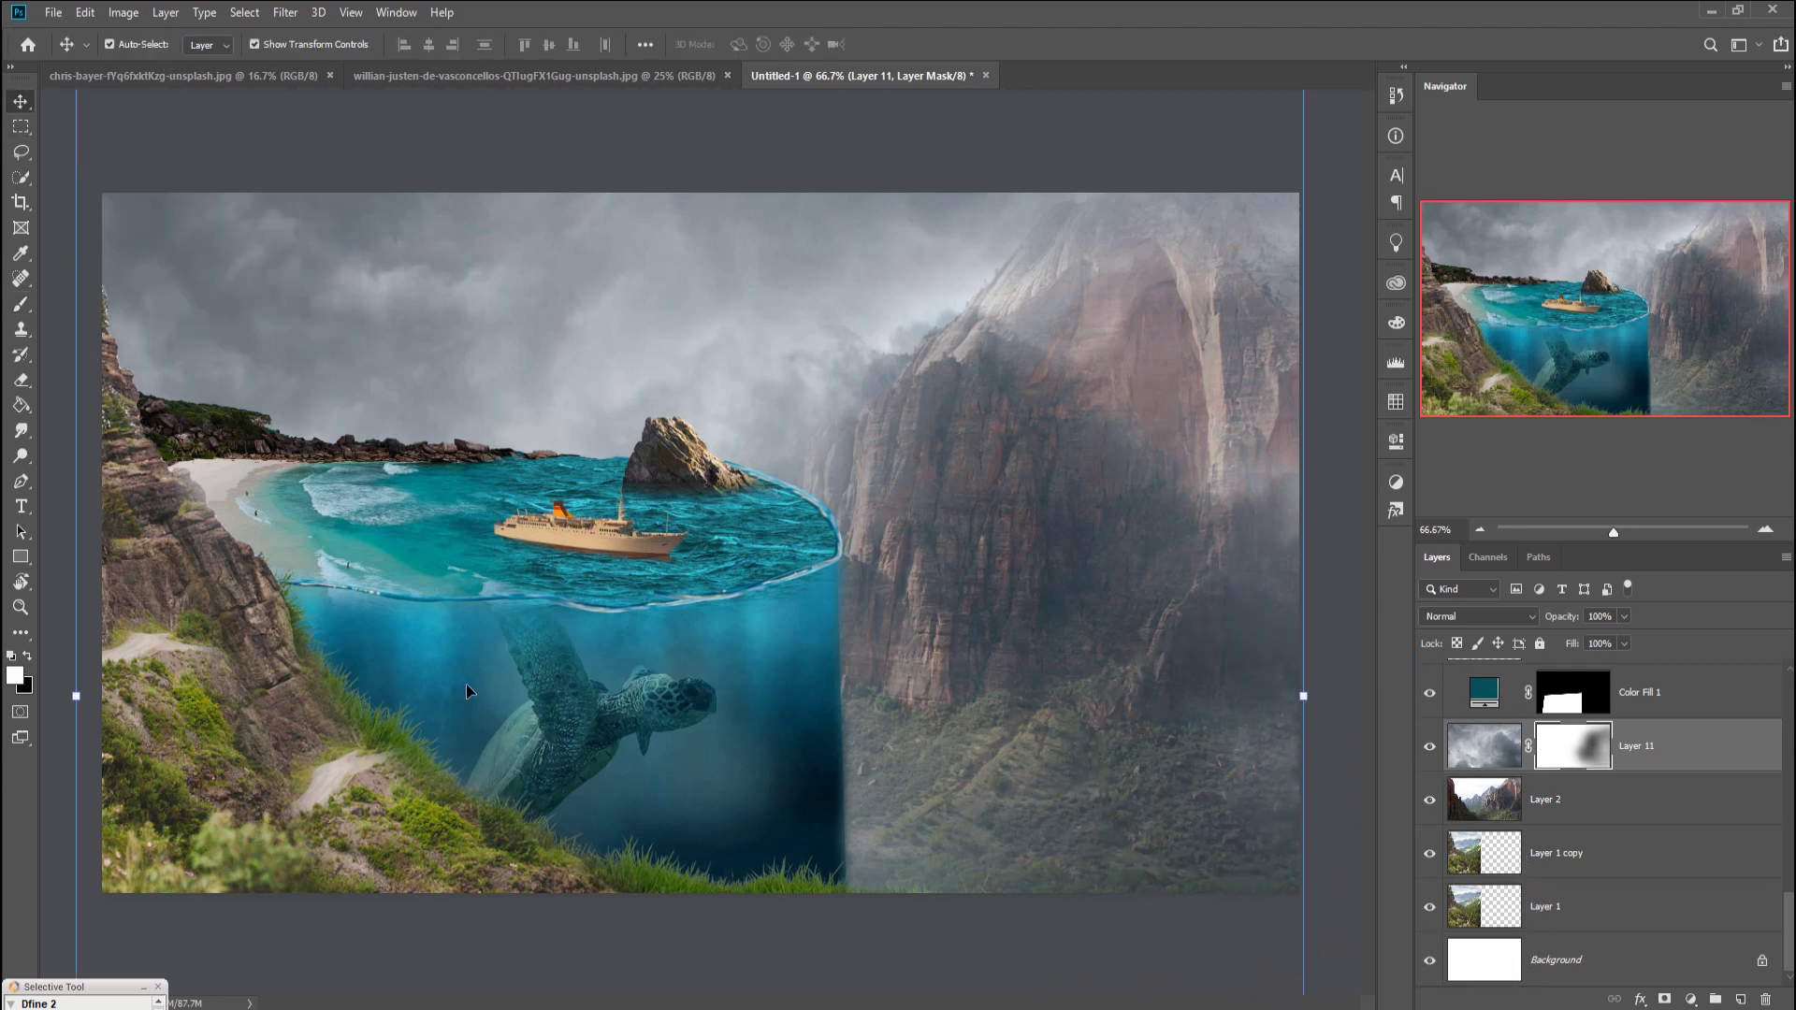
scroll(1632, 735, "up", 3)
scroll(1632, 725, "up", 2)
Step: Add a Color Balance layer above Hue/Saturation 2 with midtones Cyan -10, Blue +18
scroll(1635, 718, "up", 2)
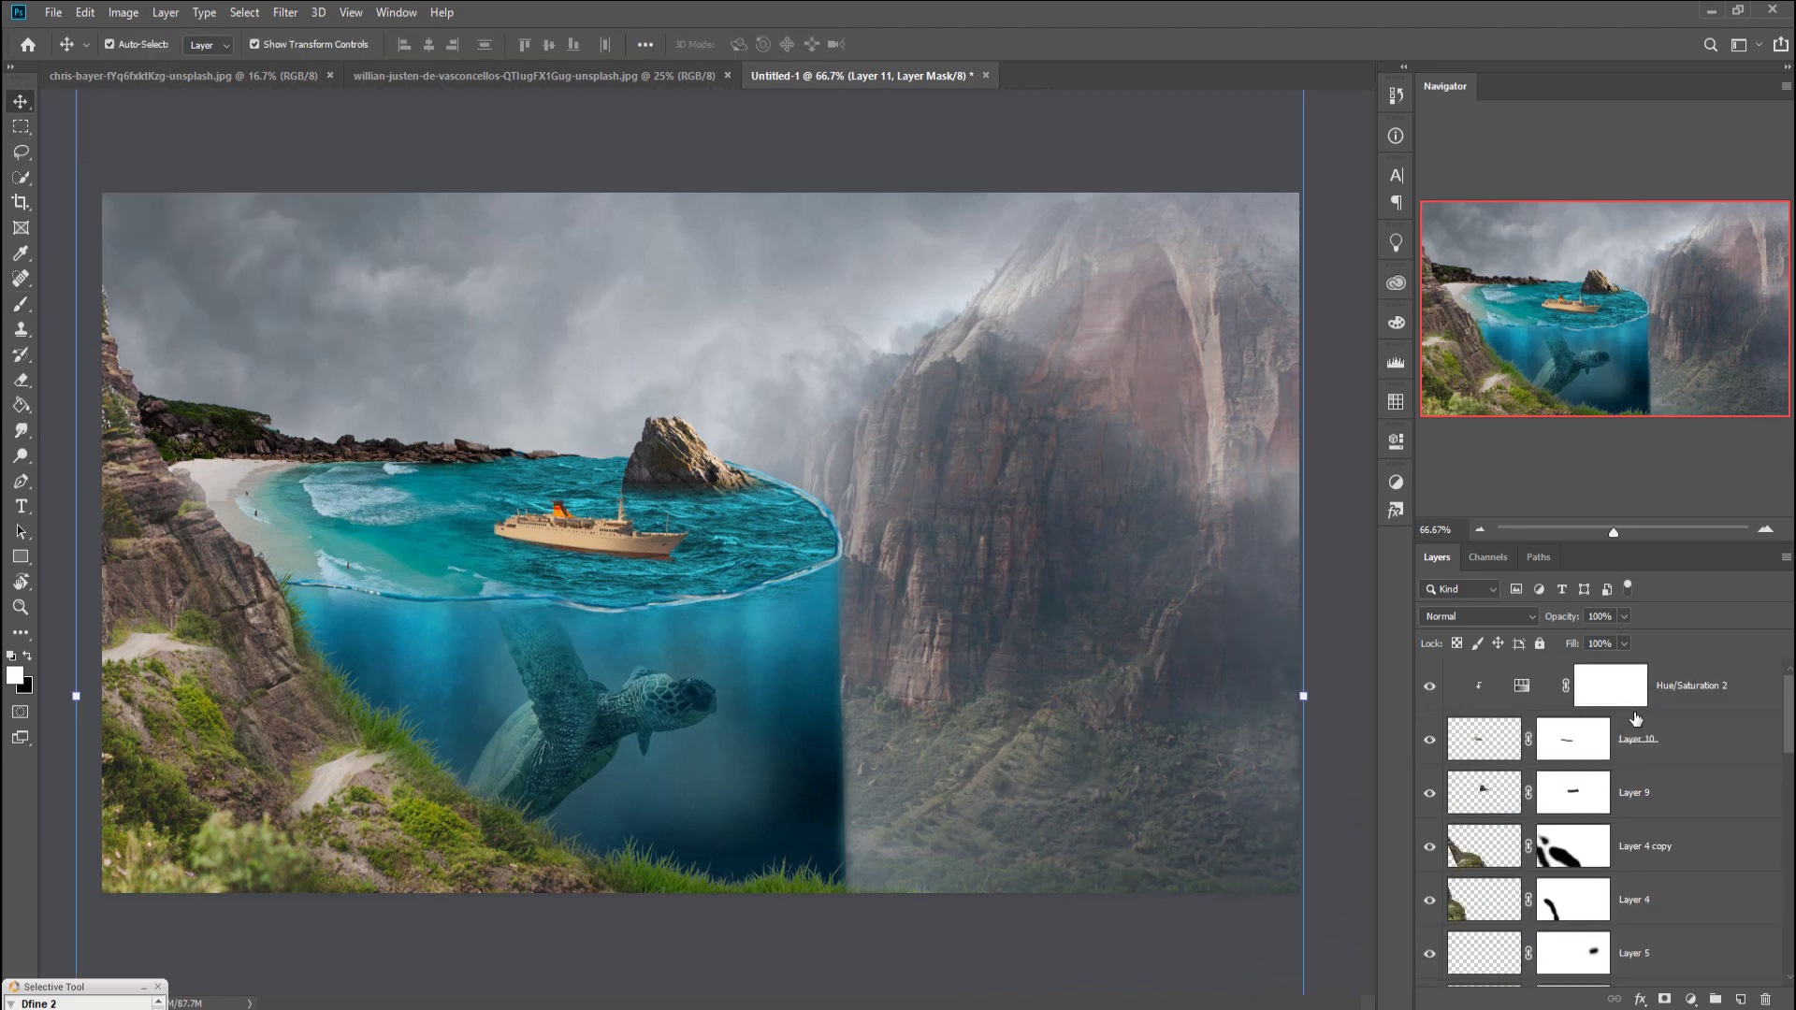
left_click(1704, 708)
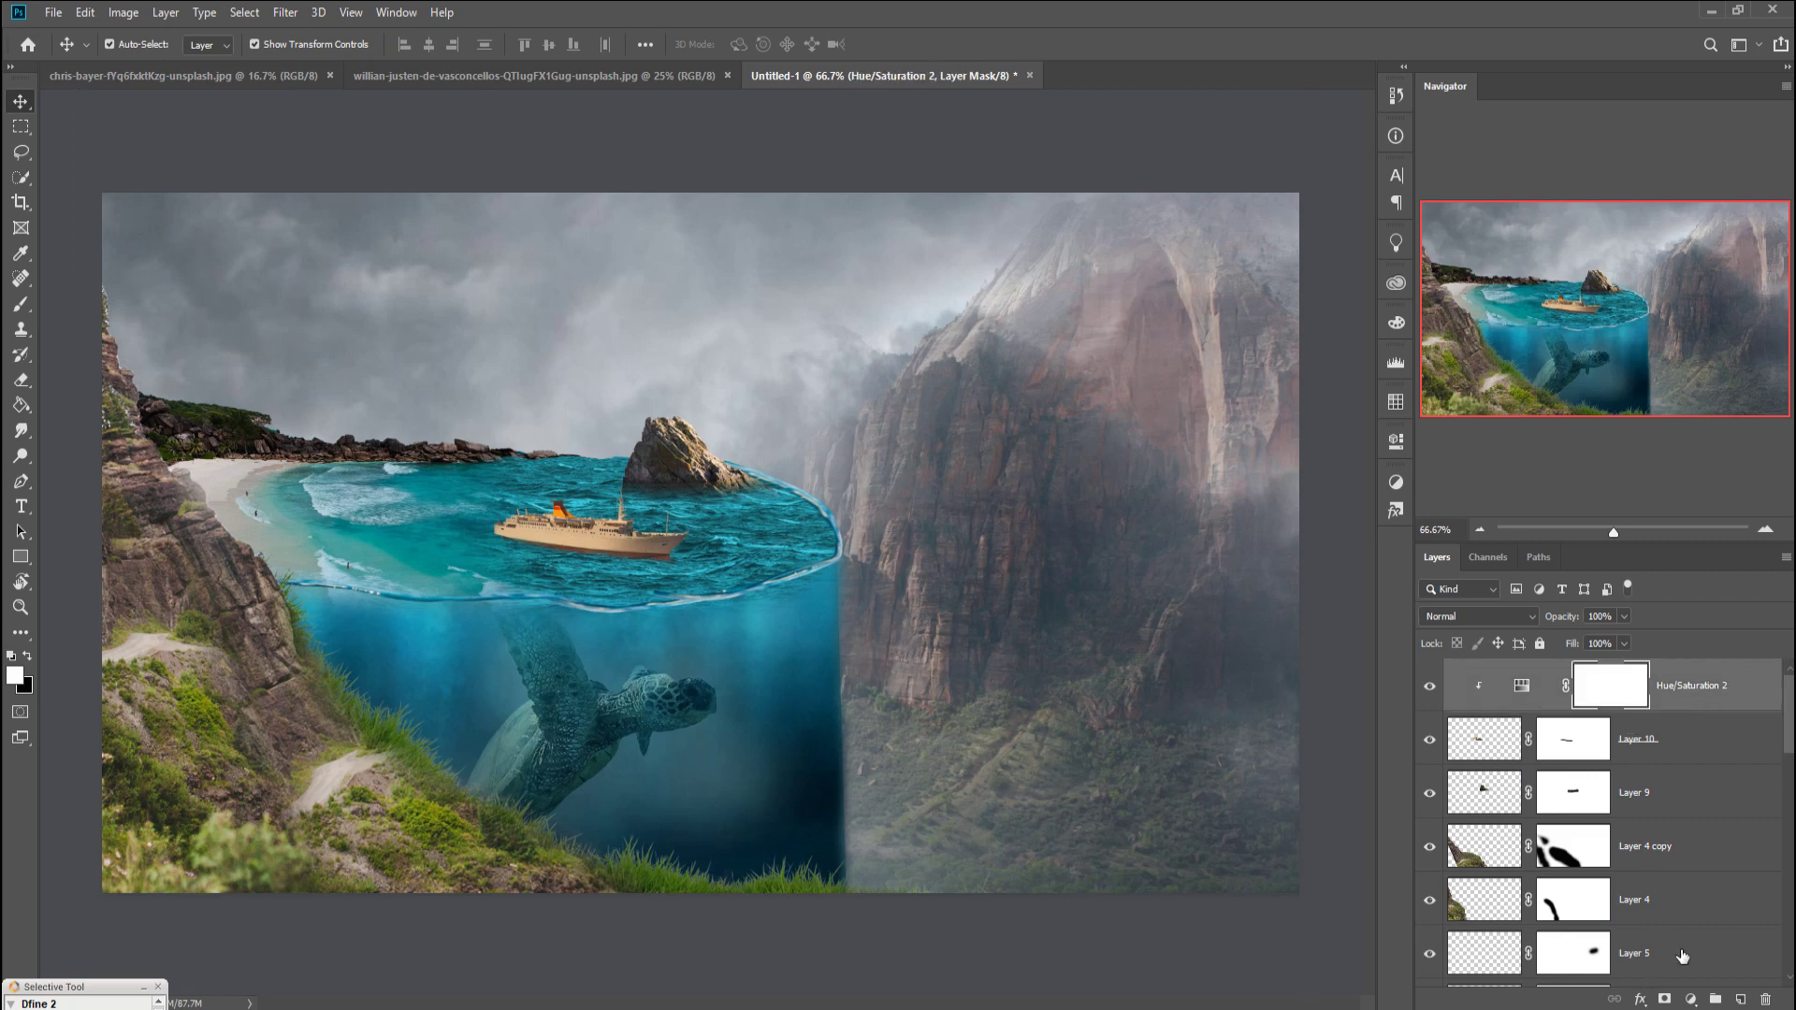
left_click(1691, 999)
left_click(1715, 820)
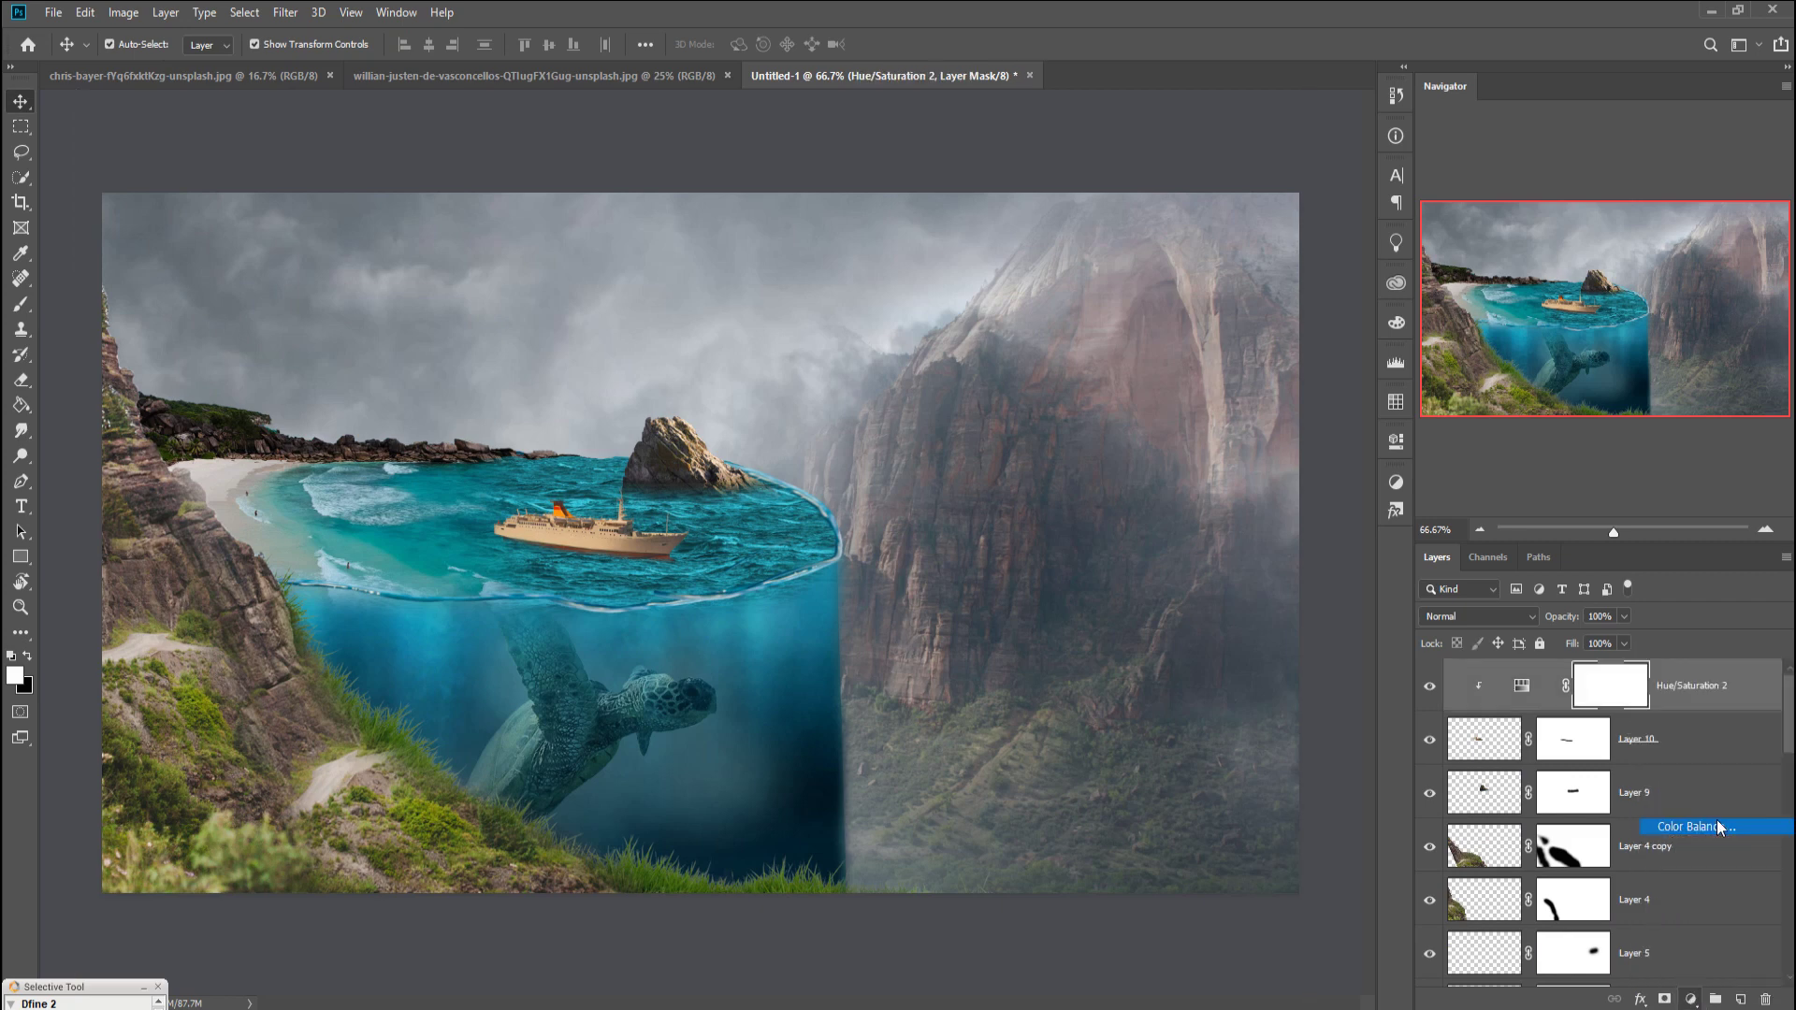
left_click_drag(1176, 604, 1191, 603)
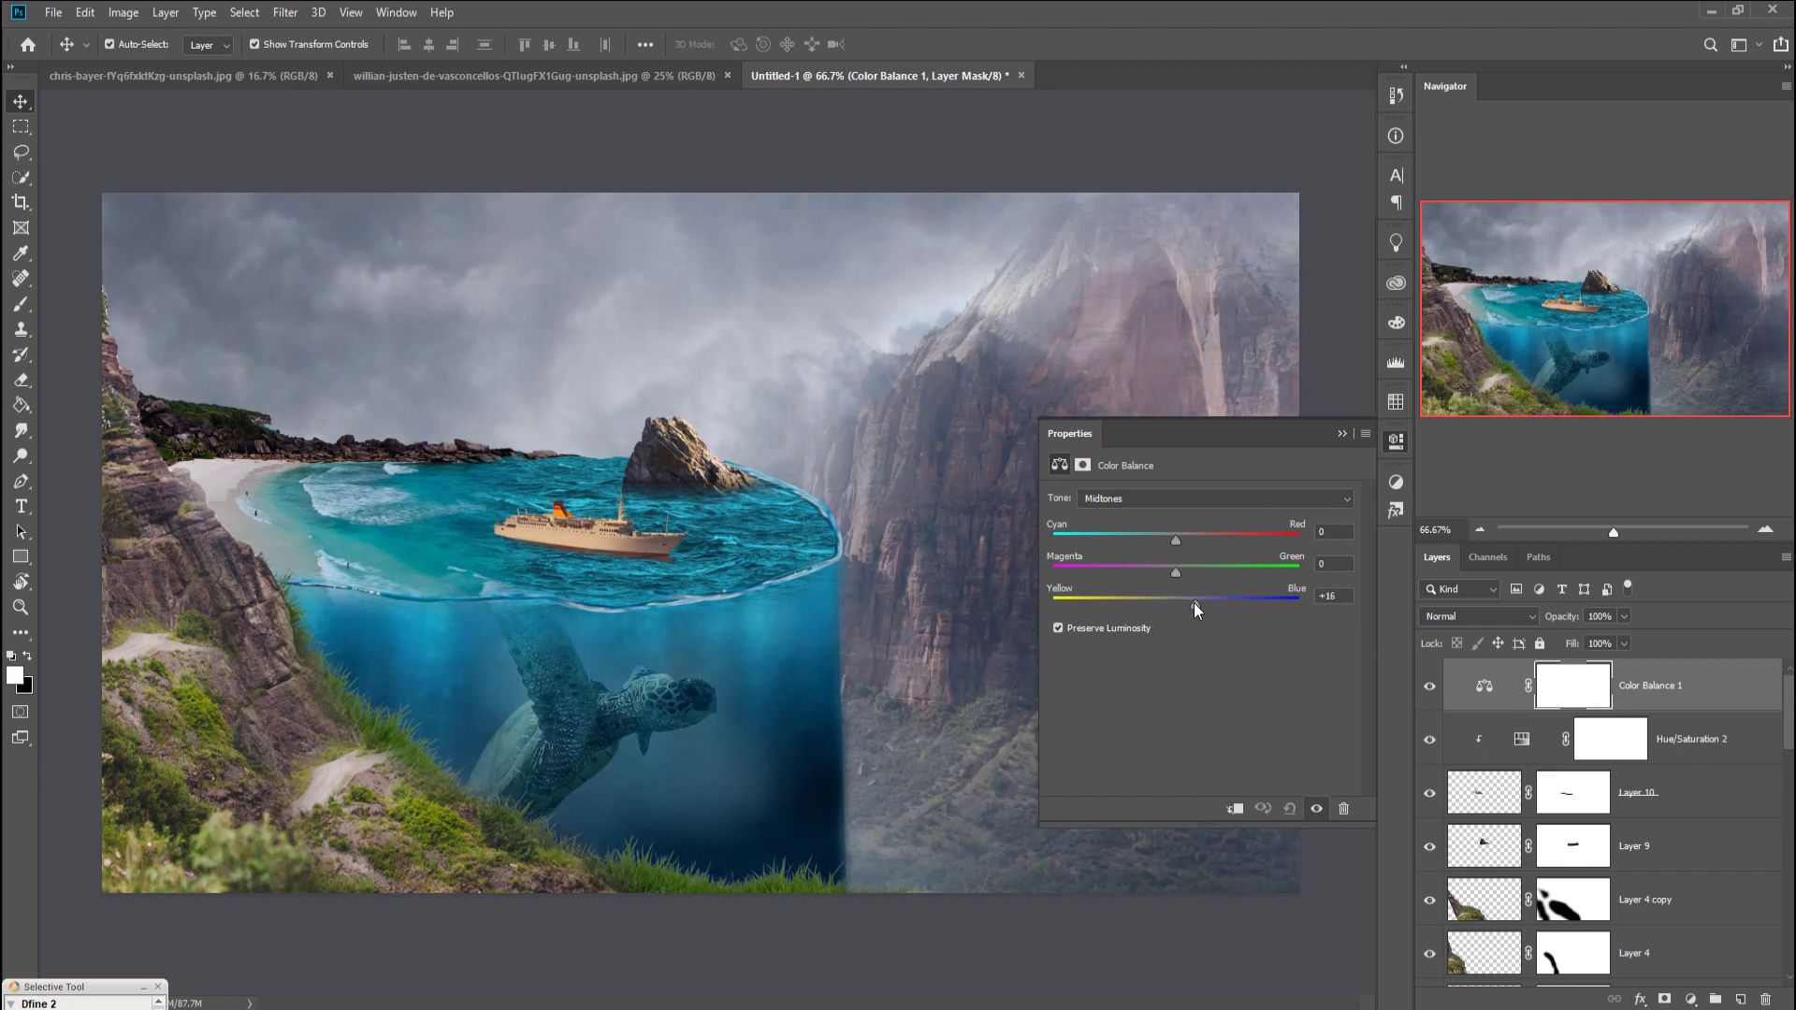
left_click_drag(1176, 538, 1161, 542)
left_click_drag(1194, 605, 1198, 604)
left_click(1343, 431)
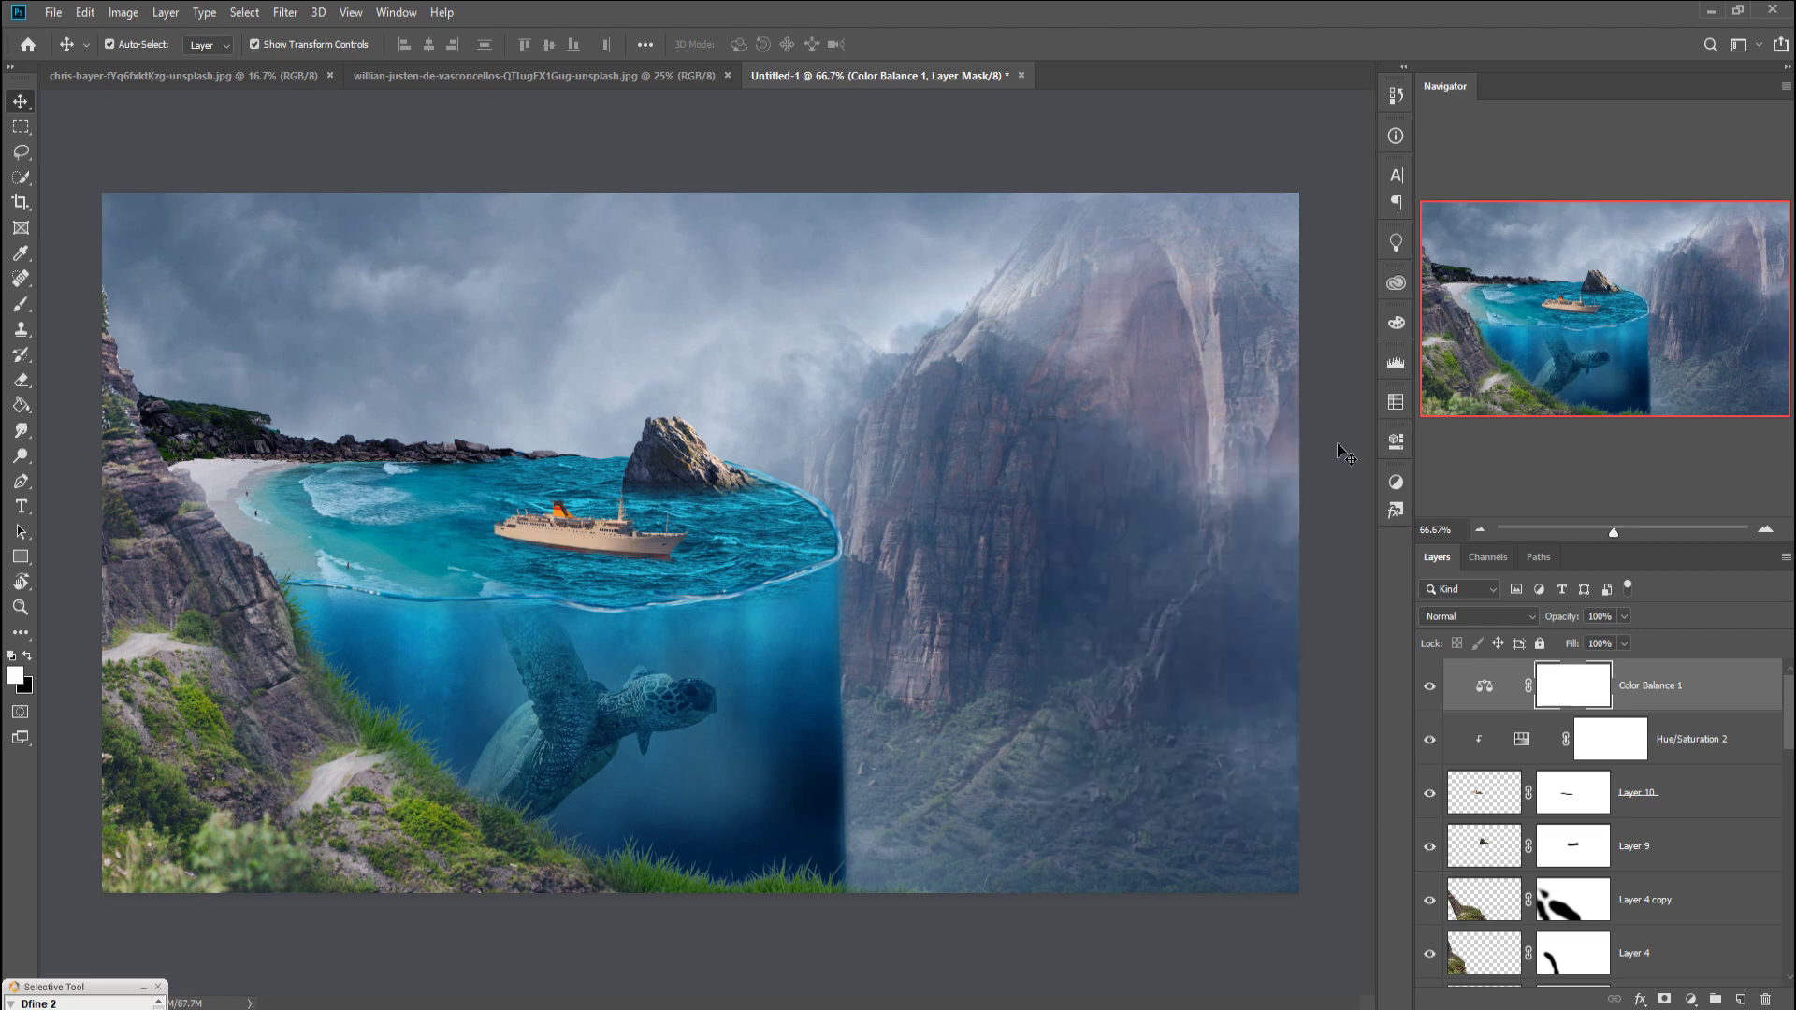
Step: Paint black on the Color Balance mask over the right mountain and parts of the sky
left_click(19, 305)
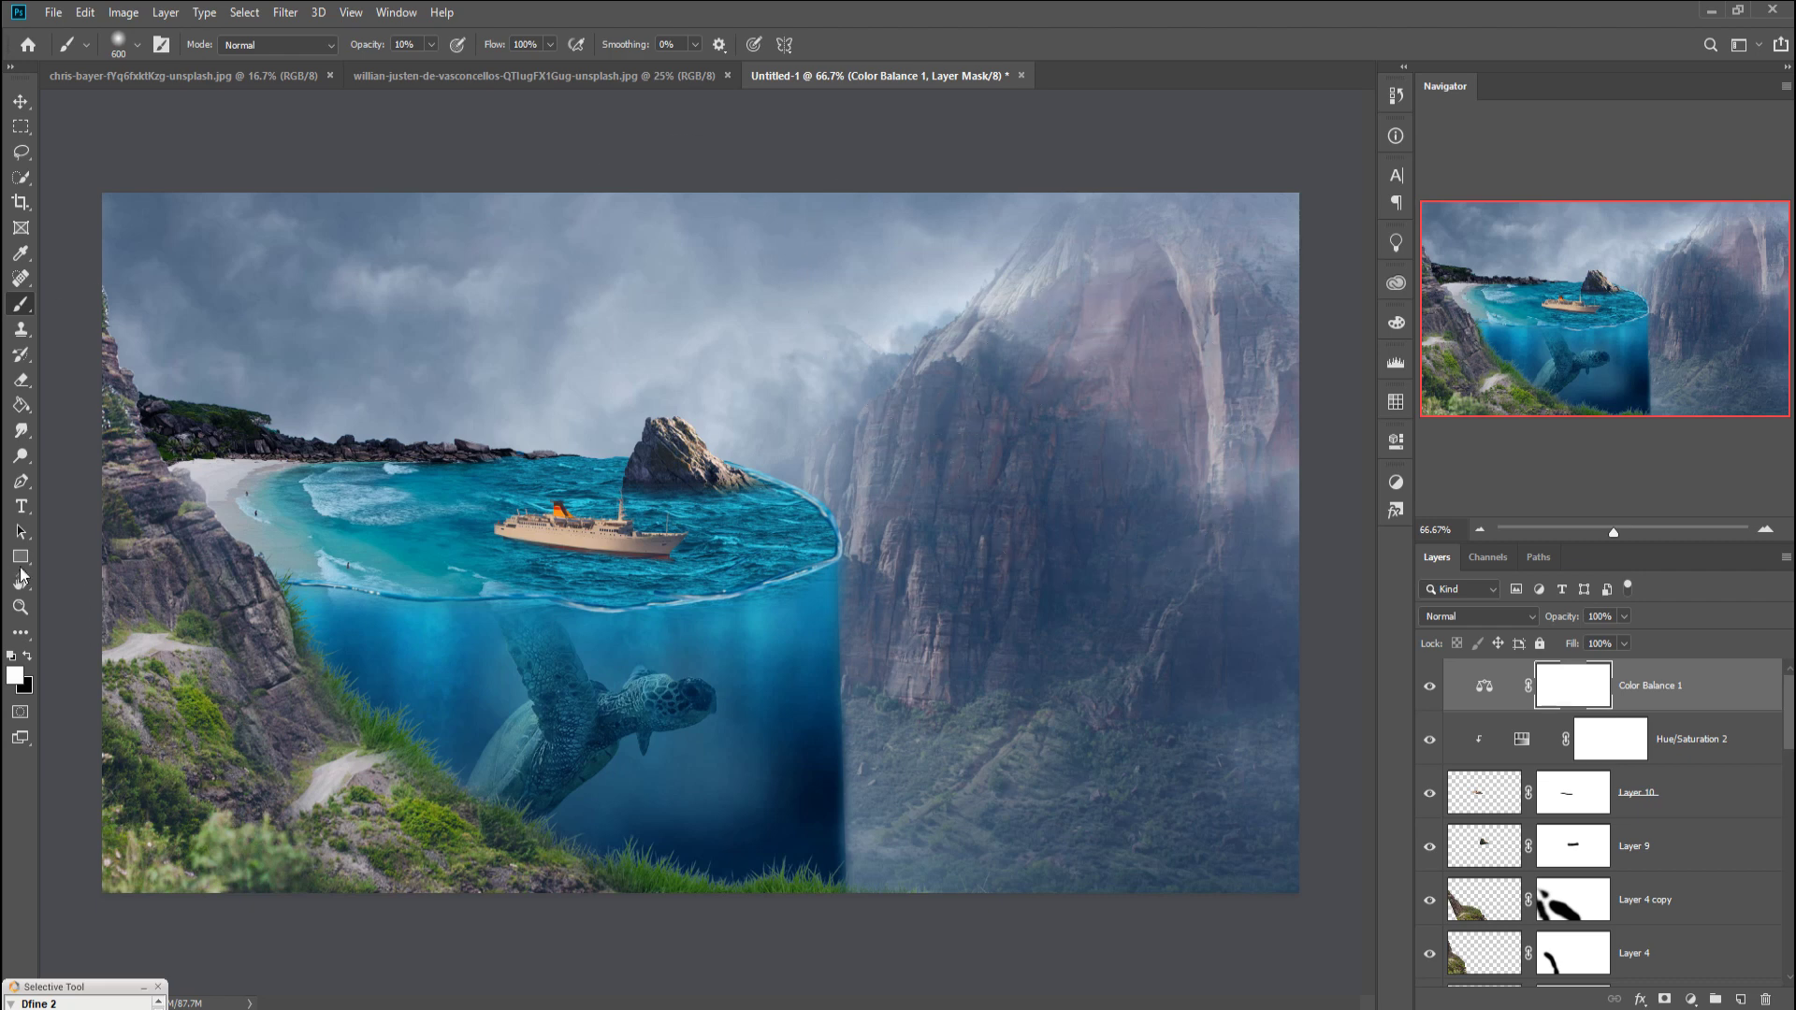
left_click(28, 657)
mouse_move(982, 421)
left_mouse_down()
mouse_move(1061, 467)
mouse_move(1162, 861)
mouse_move(1200, 773)
mouse_move(1244, 430)
mouse_move(1300, 729)
left_mouse_up()
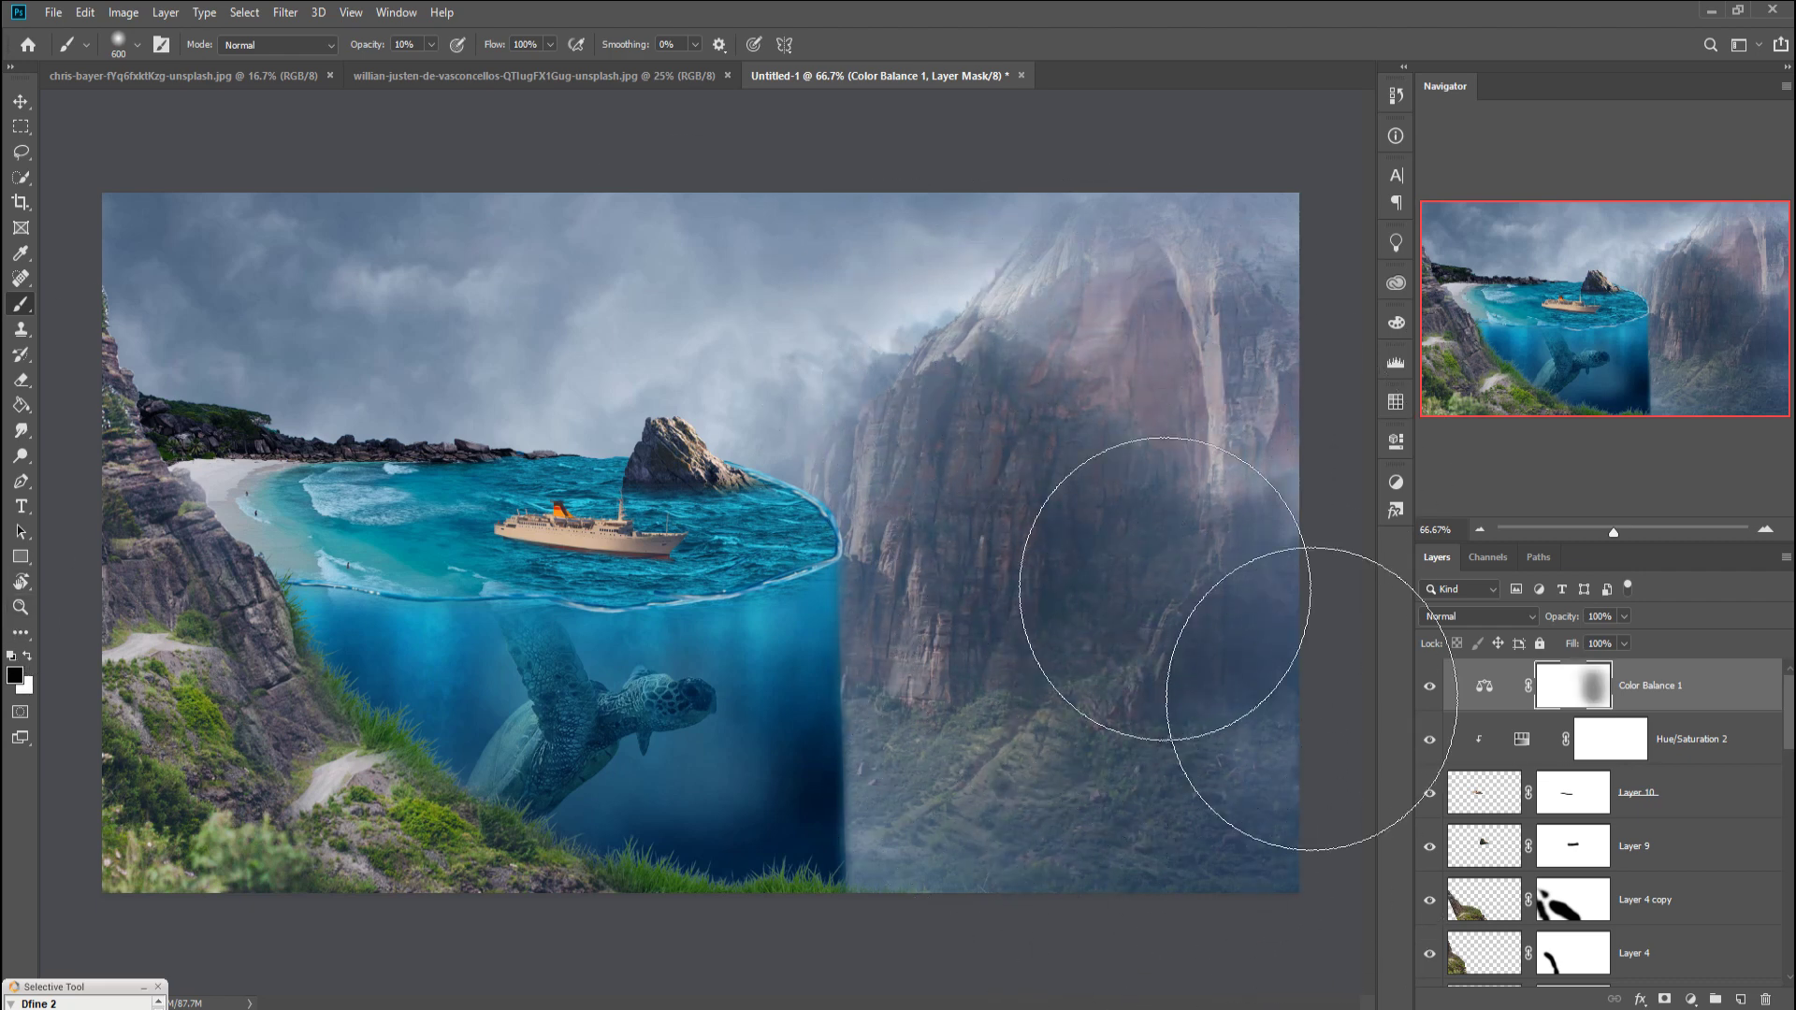
mouse_move(612, 323)
left_mouse_down()
mouse_move(481, 300)
mouse_move(662, 280)
mouse_move(627, 262)
mouse_move(602, 280)
mouse_move(1003, 301)
mouse_move(762, 249)
mouse_move(1132, 334)
mouse_move(1194, 421)
mouse_move(1091, 561)
mouse_move(1021, 846)
mouse_move(1022, 822)
mouse_move(1142, 861)
mouse_move(1207, 761)
mouse_move(1140, 372)
mouse_move(1182, 301)
mouse_move(1122, 374)
mouse_move(1160, 374)
mouse_move(1225, 327)
mouse_move(1203, 782)
mouse_move(1203, 761)
mouse_move(1221, 772)
left_mouse_up()
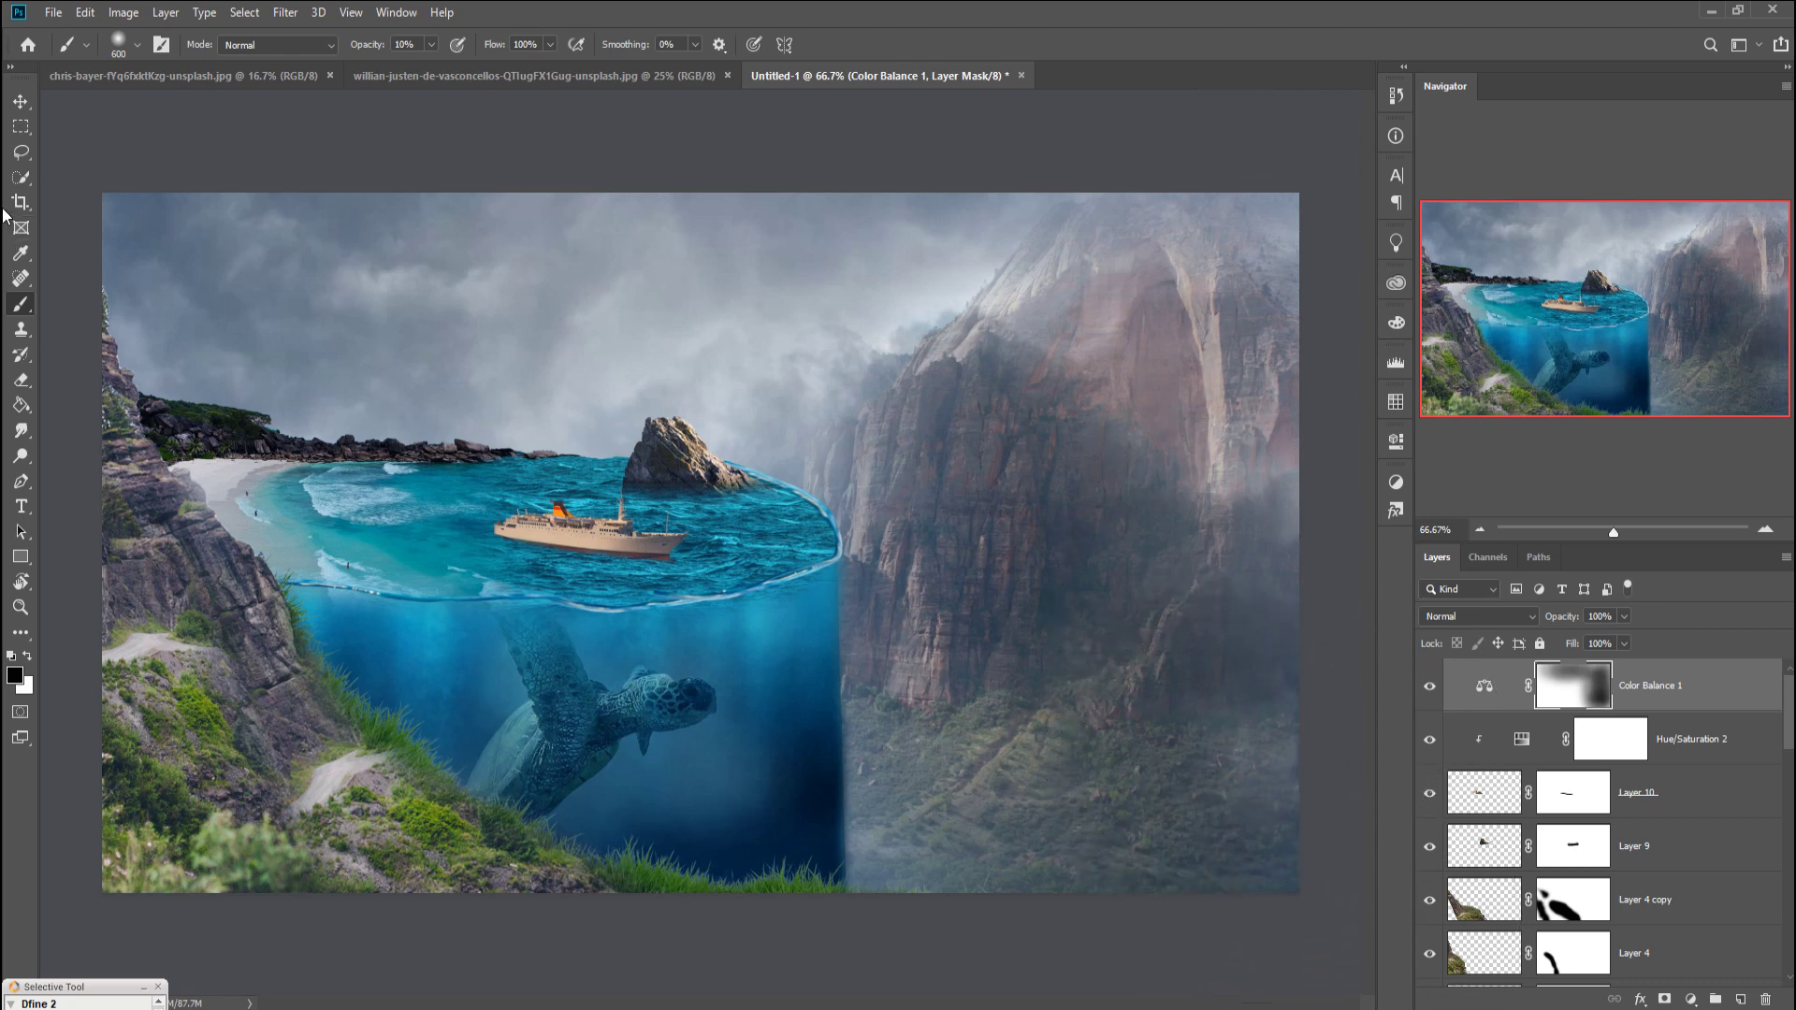
left_click(22, 101)
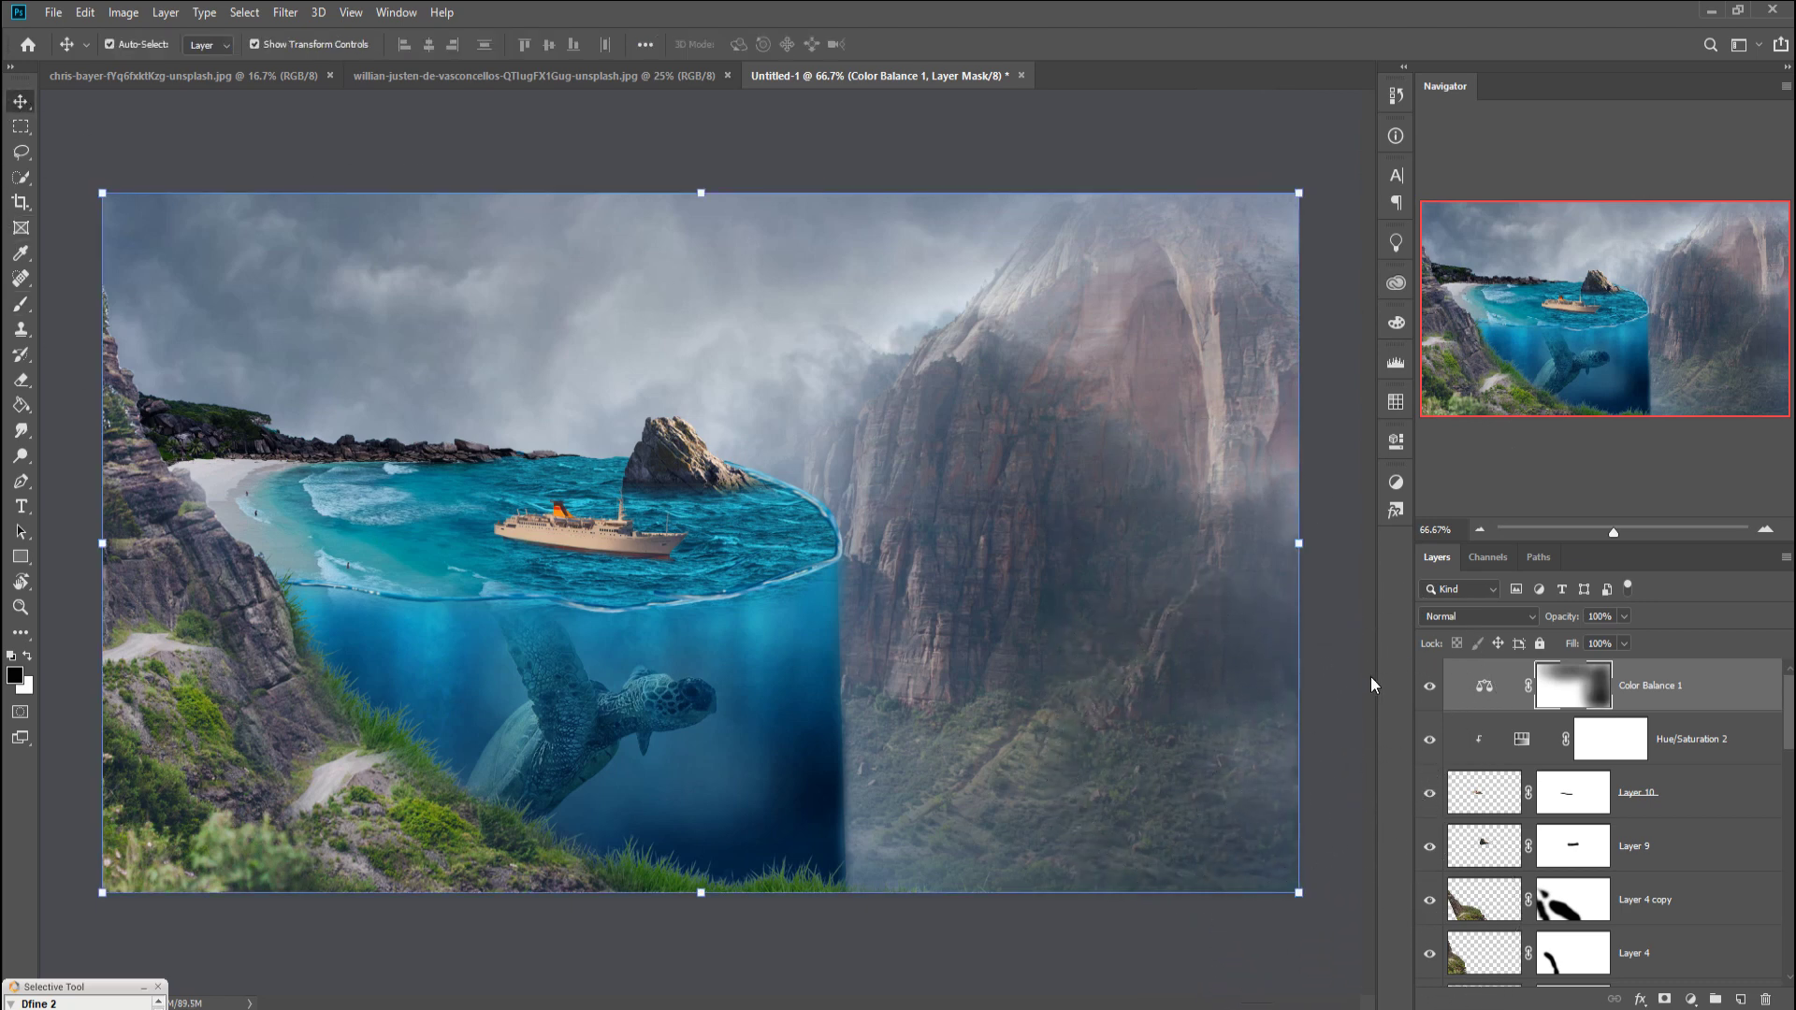
key("ctrl+2")
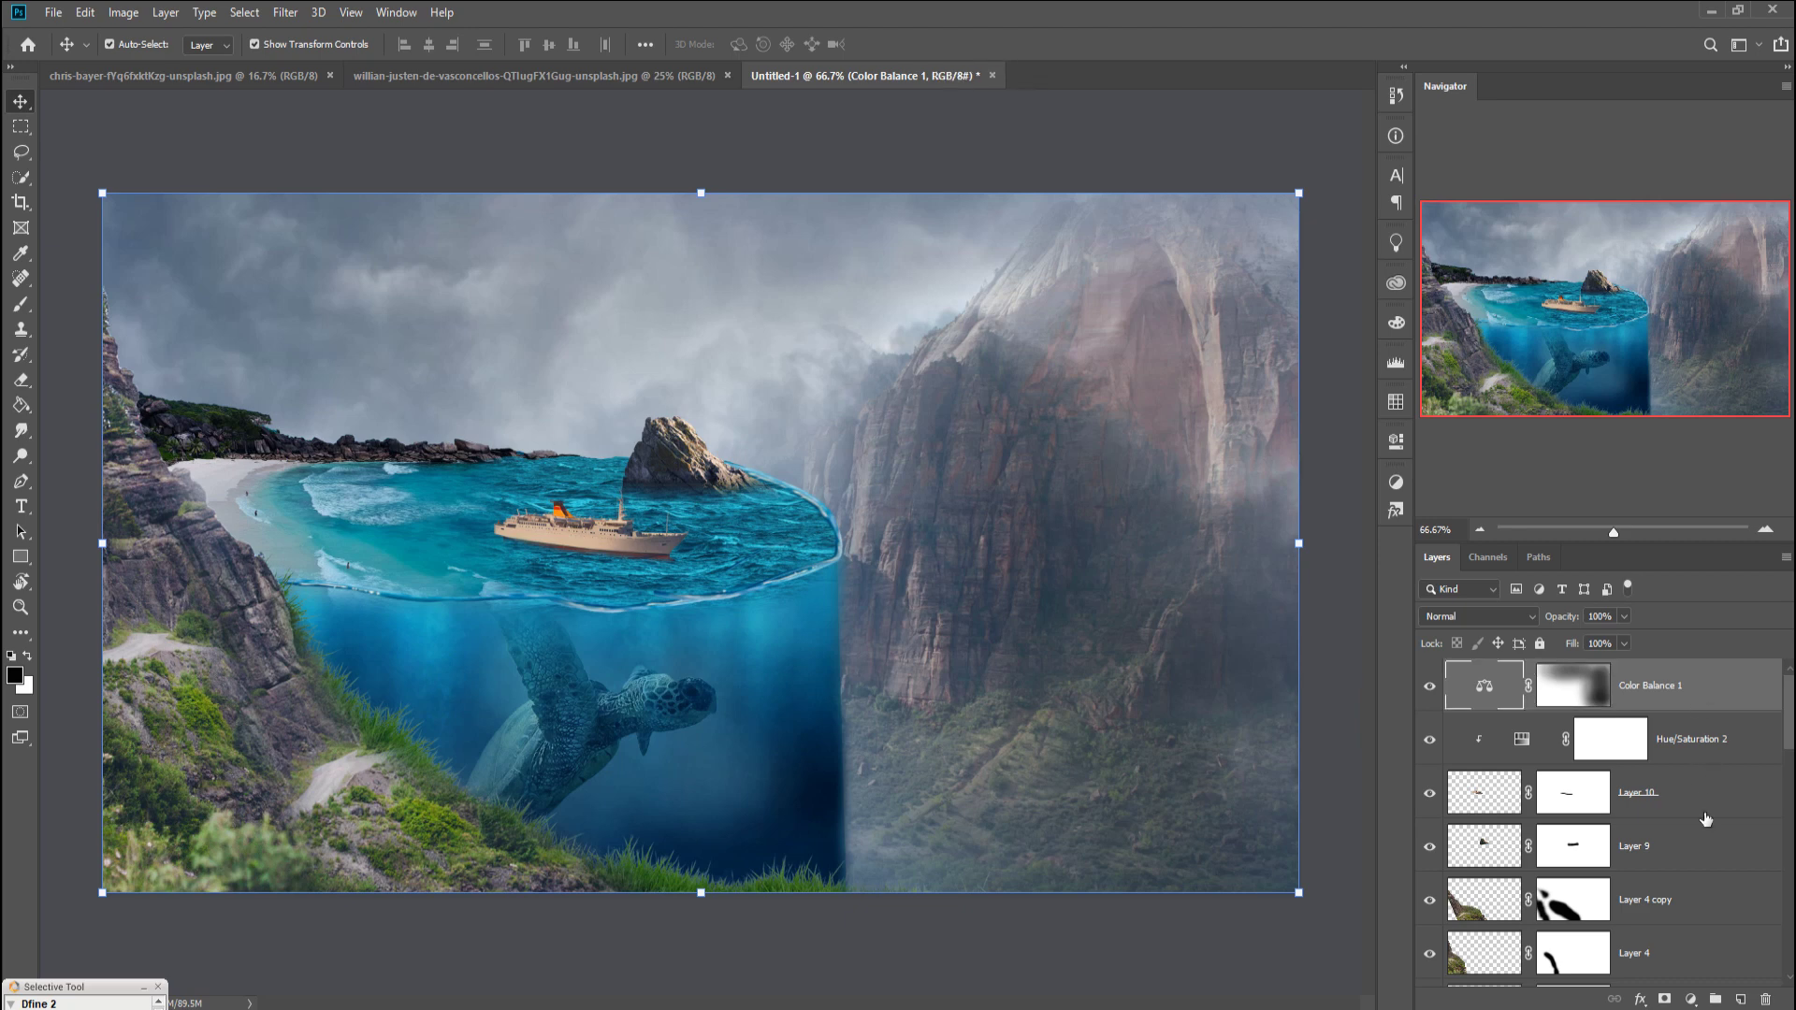
scroll(1709, 837, "down", 3)
scroll(1722, 864, "down", 1)
scroll(1723, 865, "down", 2)
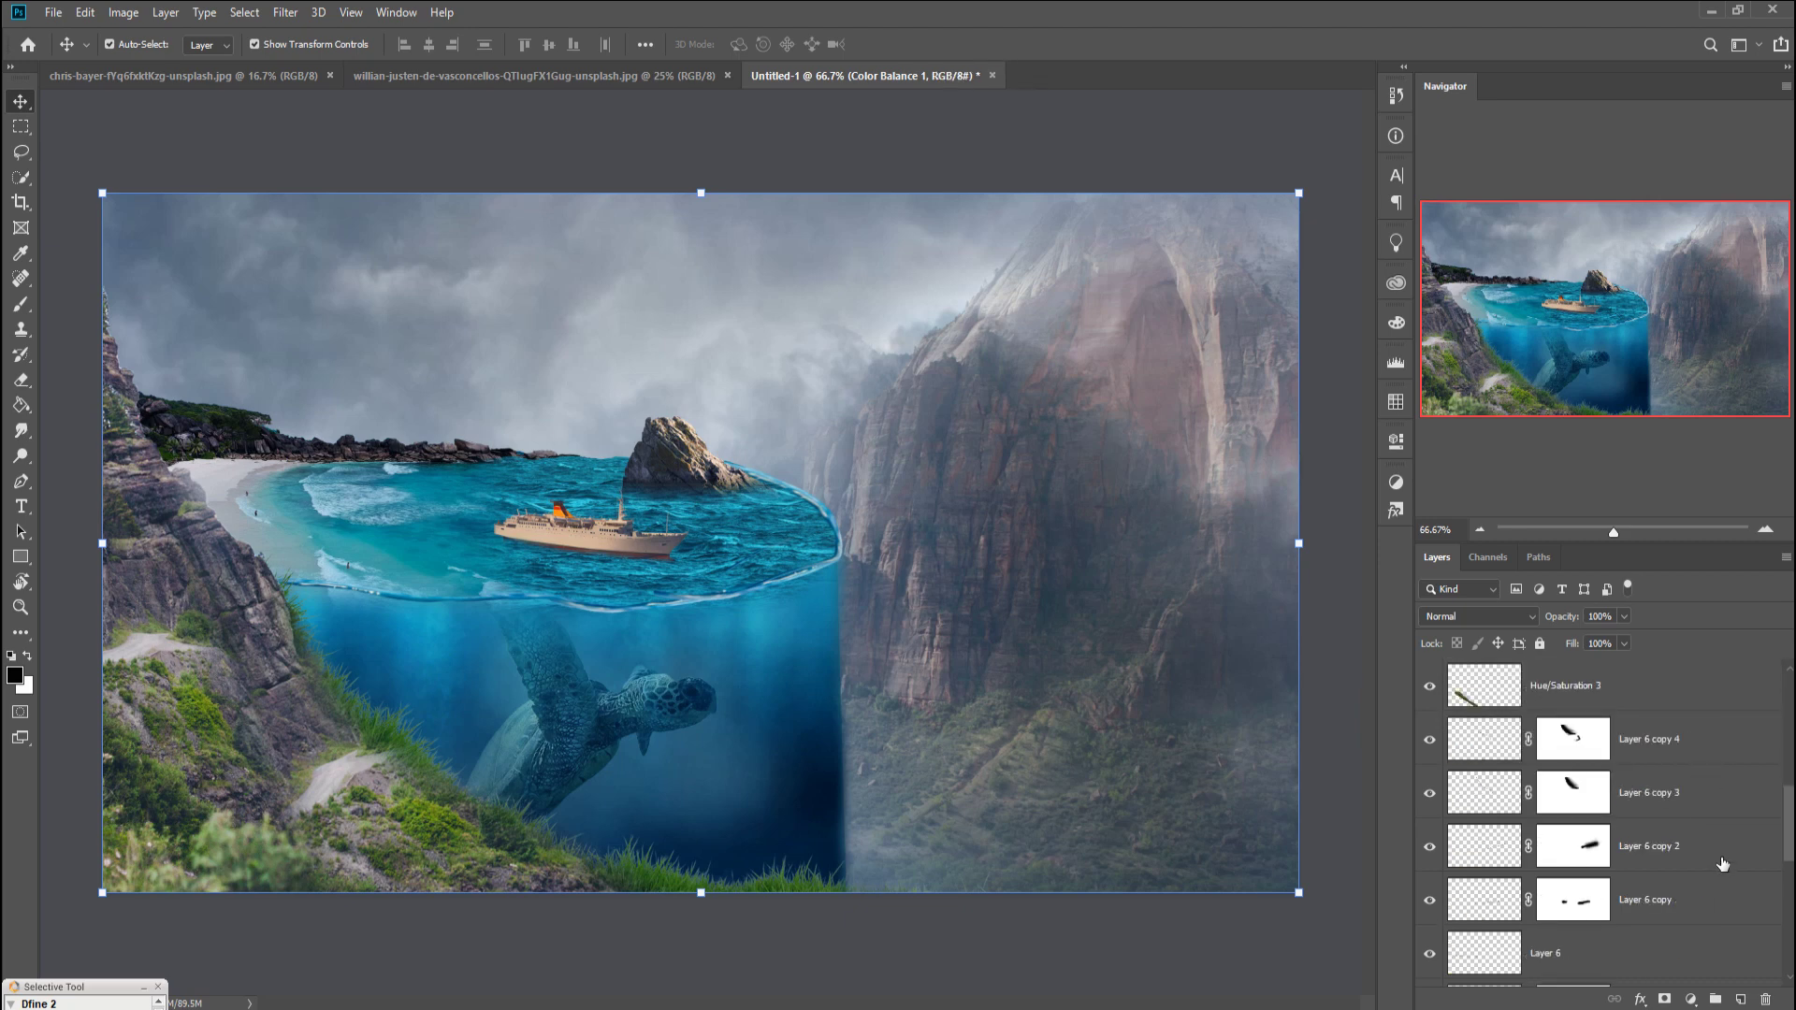
scroll(1723, 865, "down", 1)
scroll(1704, 845, "down", 2)
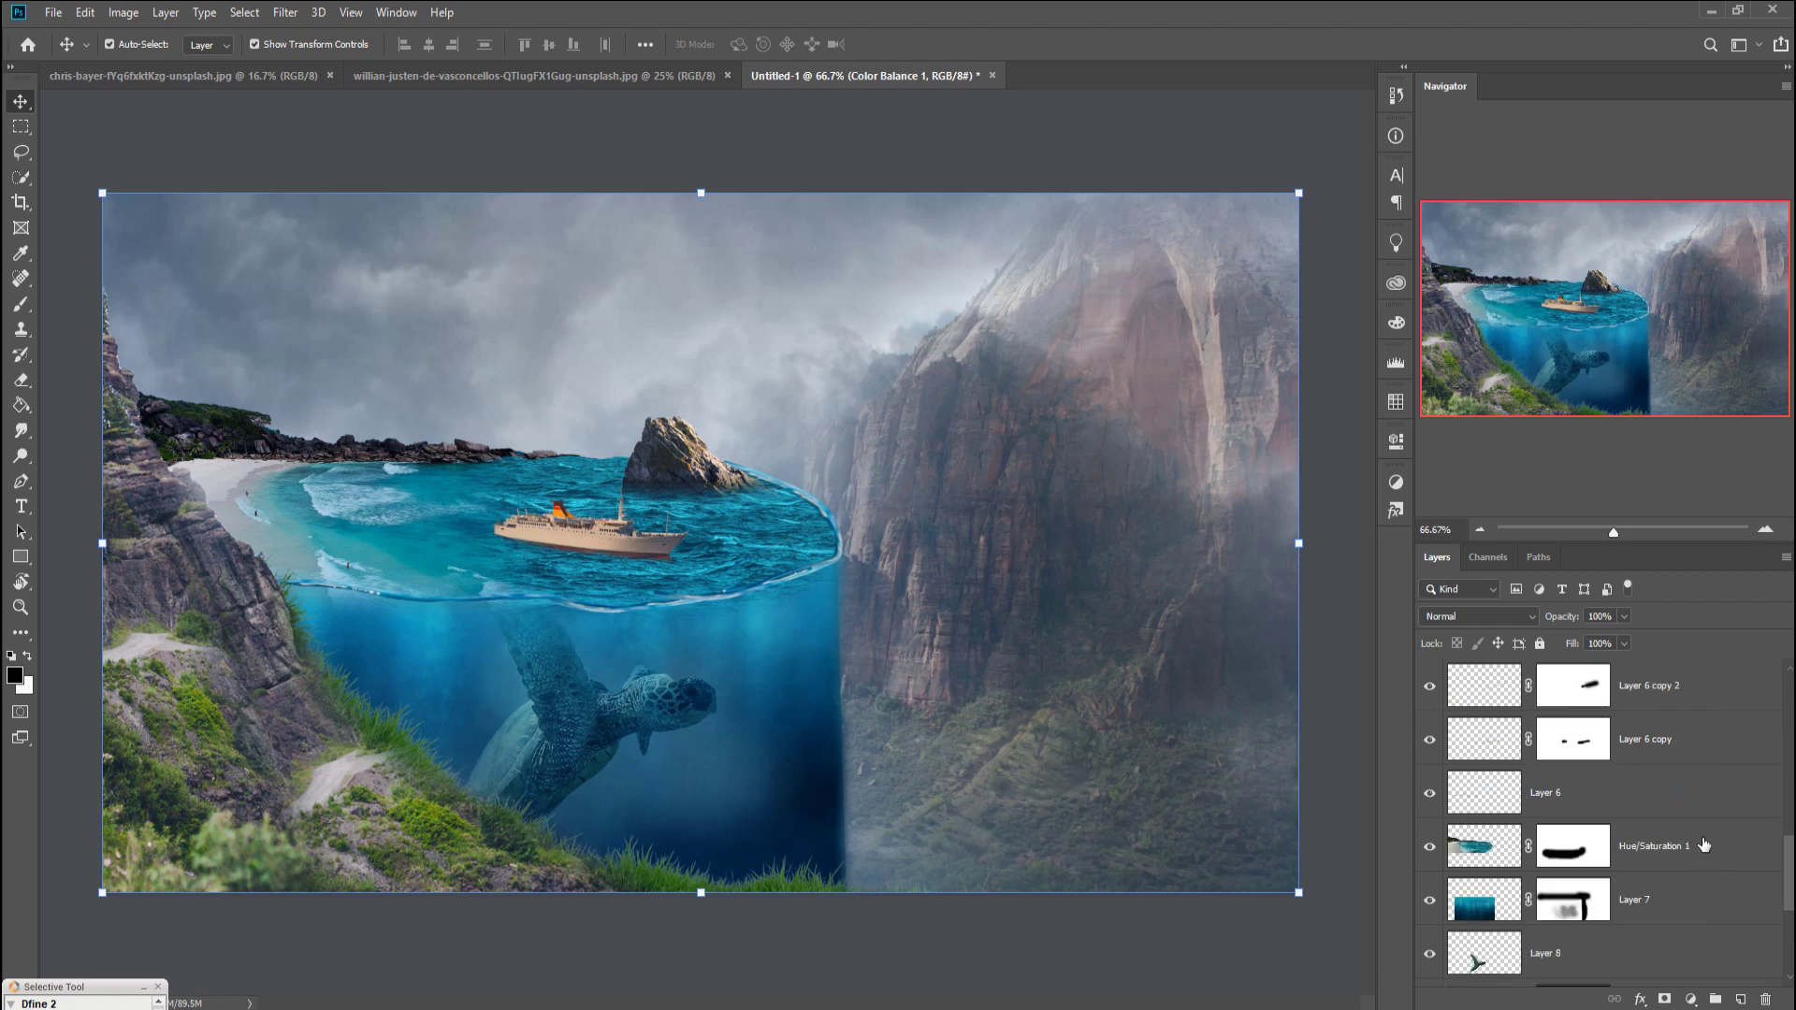
scroll(1704, 845, "down", 2)
Step: Paint white with a 400px brush on Layer 7's mask around the turtle
left_click(1578, 815)
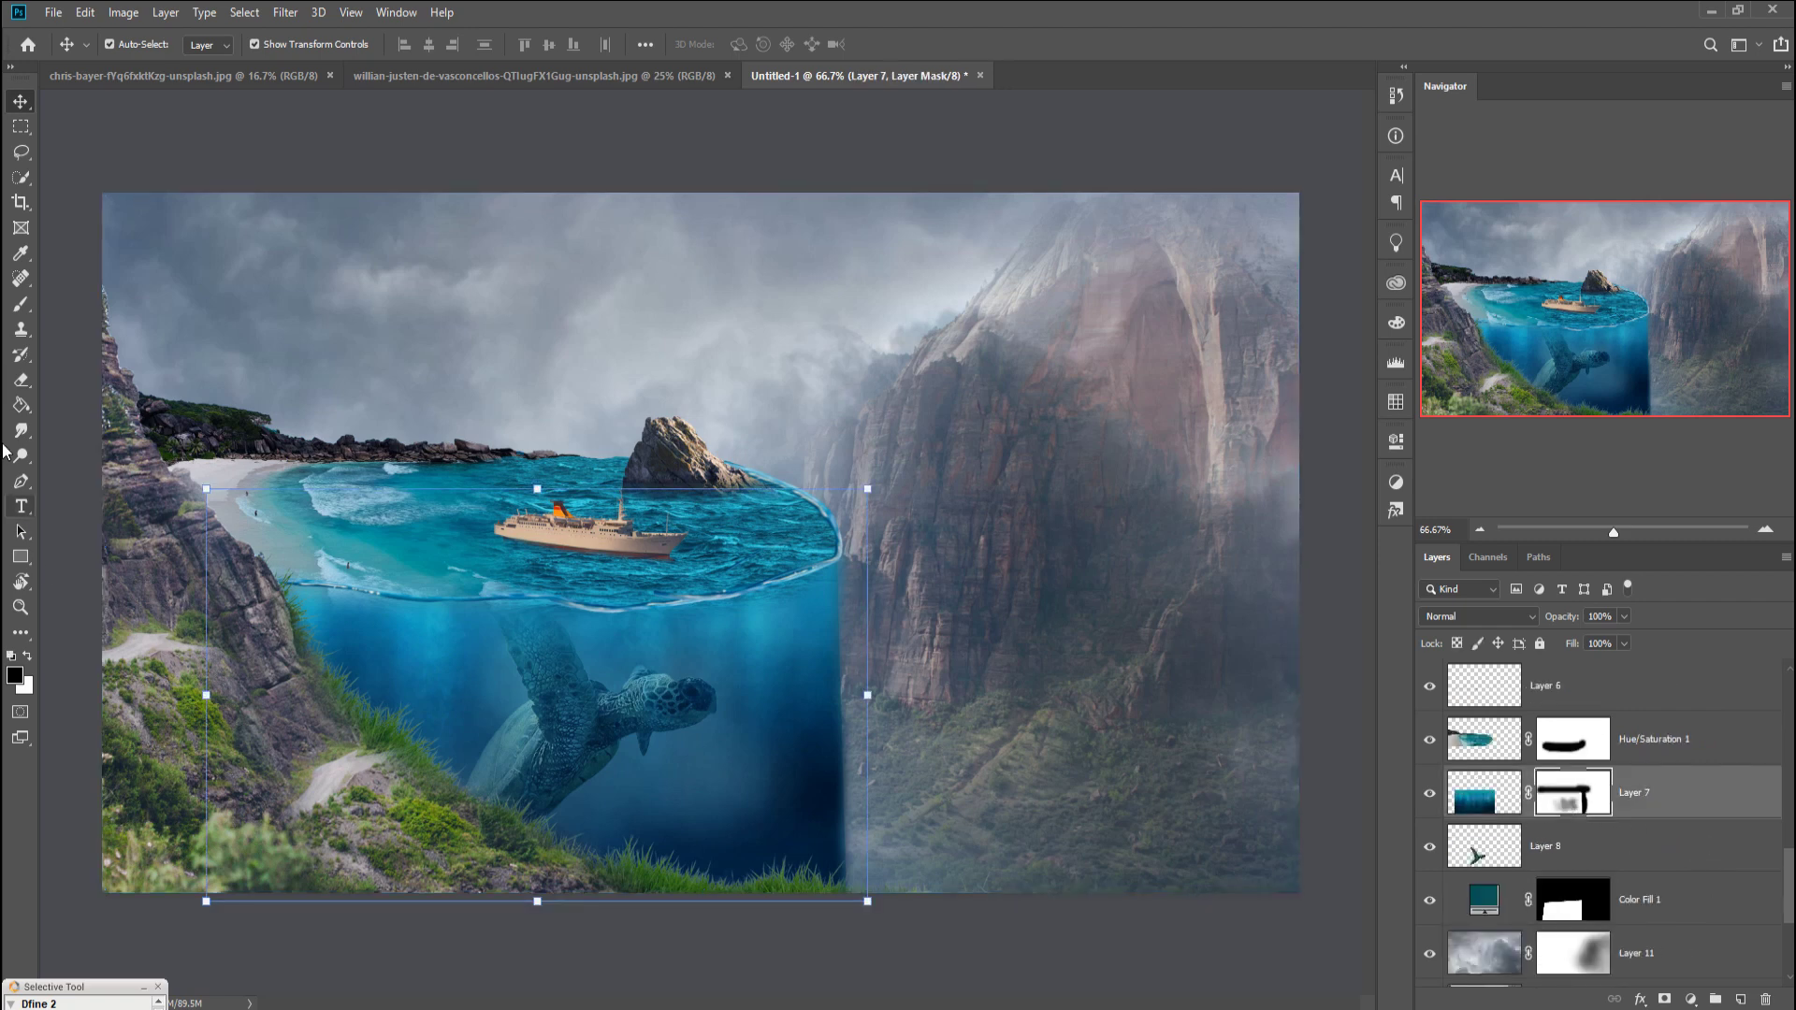
left_click(21, 304)
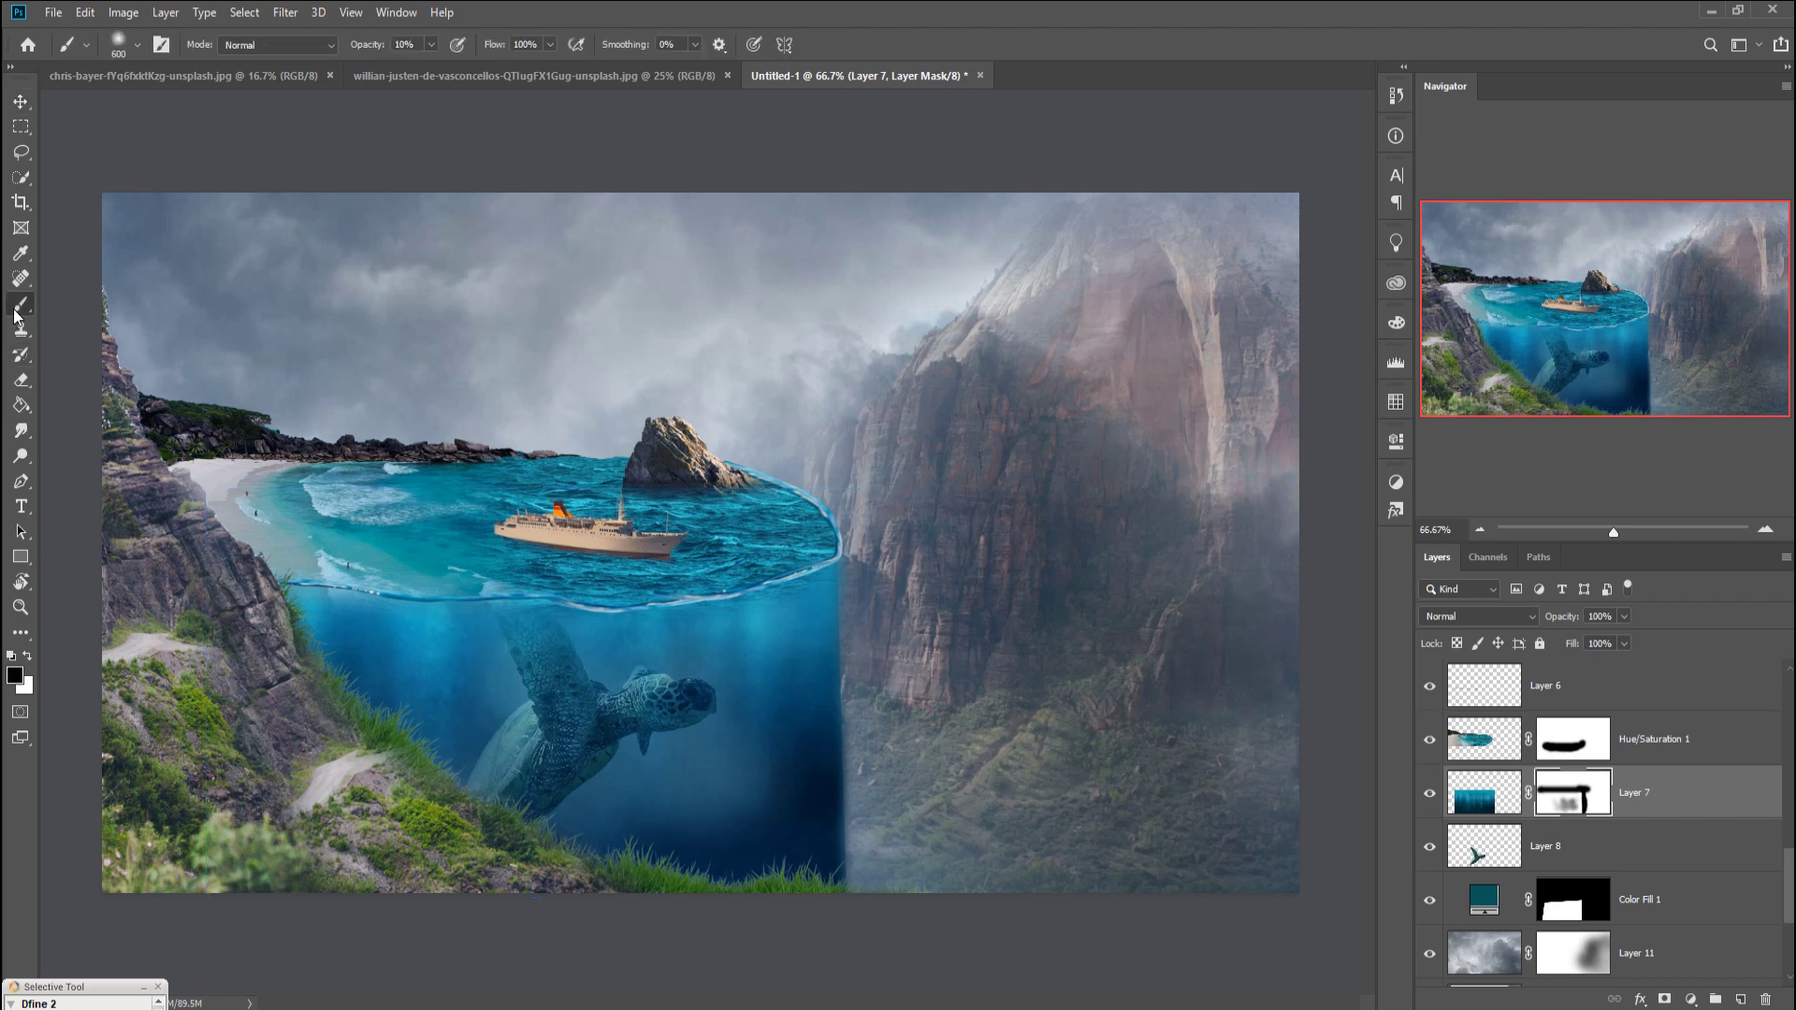
key("x")
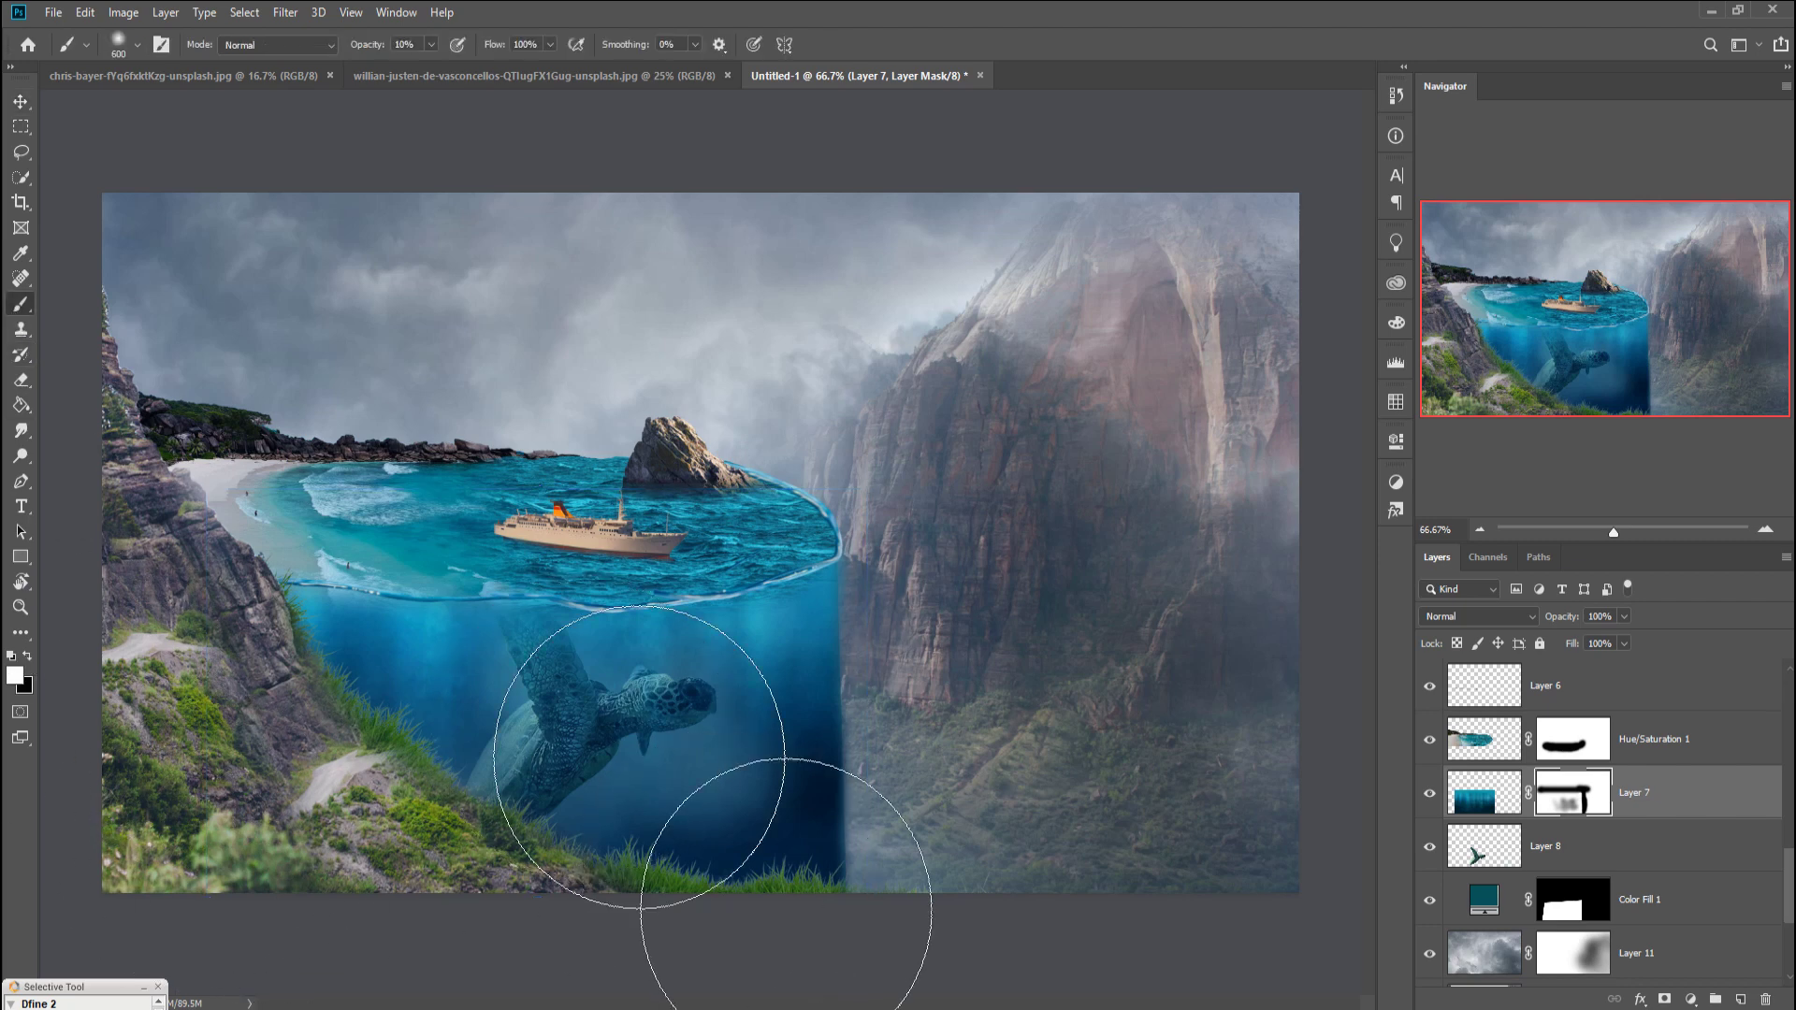
key("bracketleft")
key("bracketleft")
key("bracketleft")
key("bracketleft")
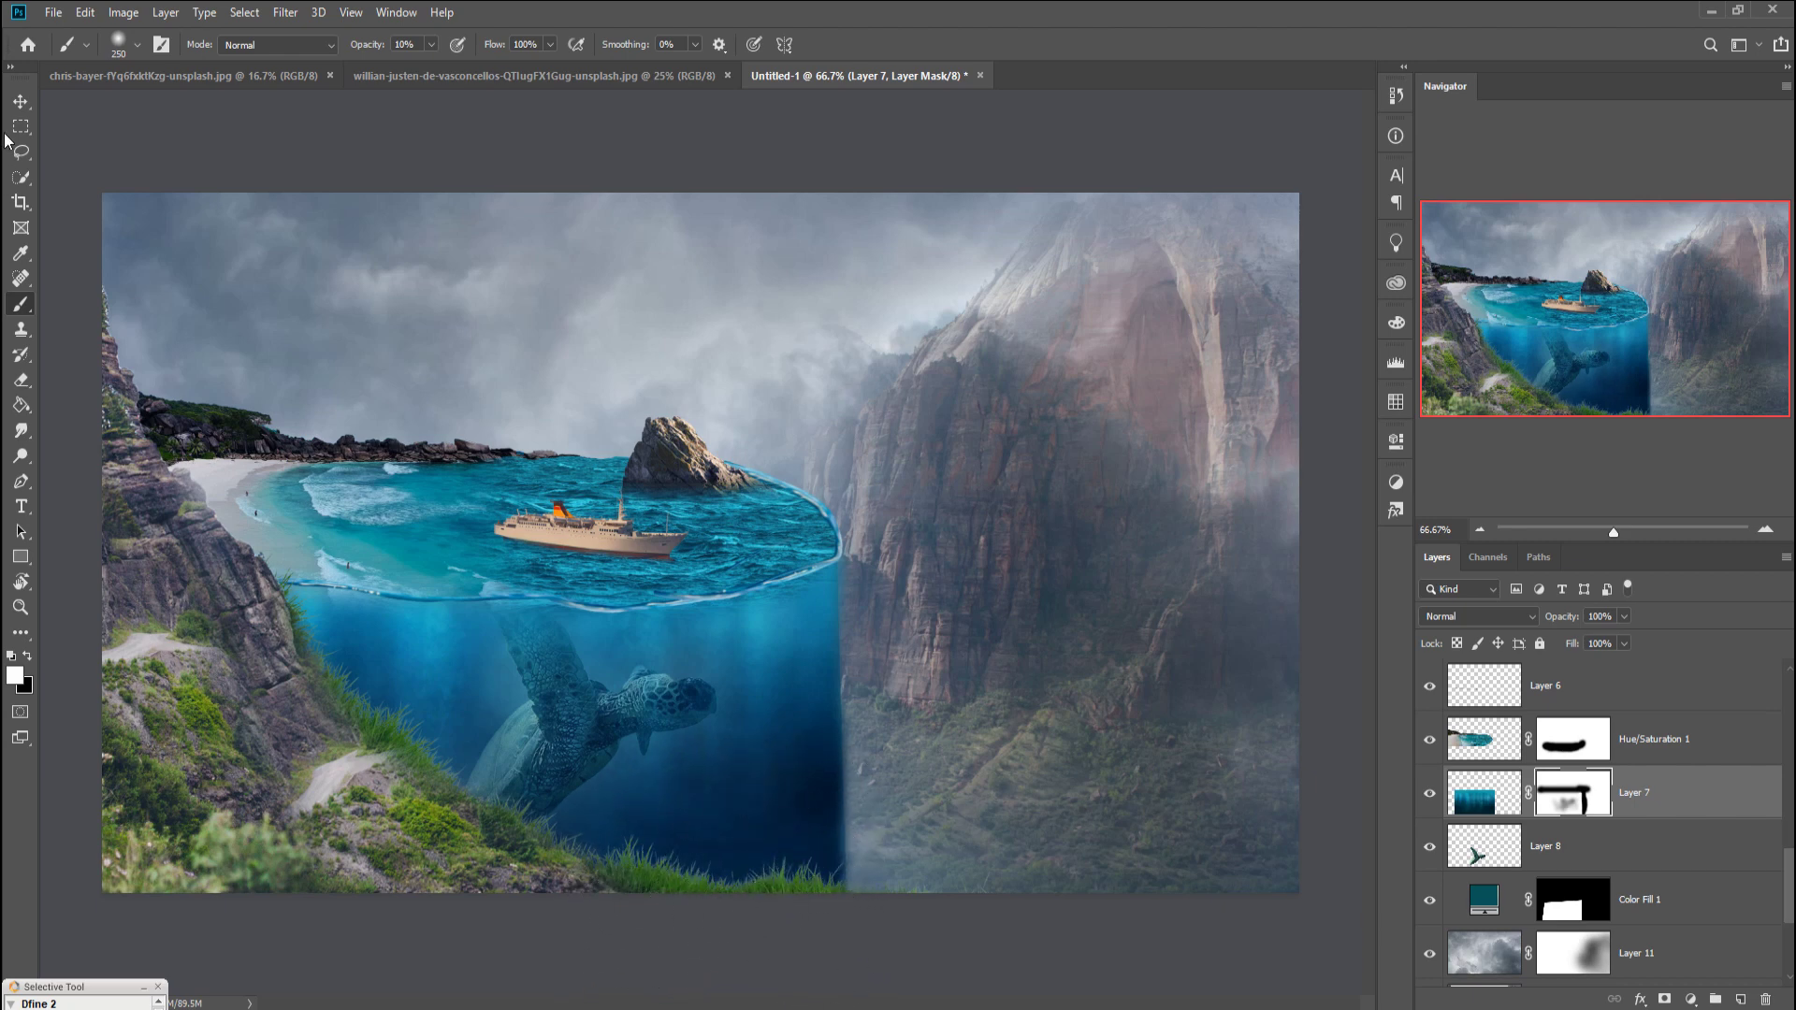
left_click(21, 101)
Step: Select the Color Balance 1 layer's mask
scroll(1723, 766, "up", 2)
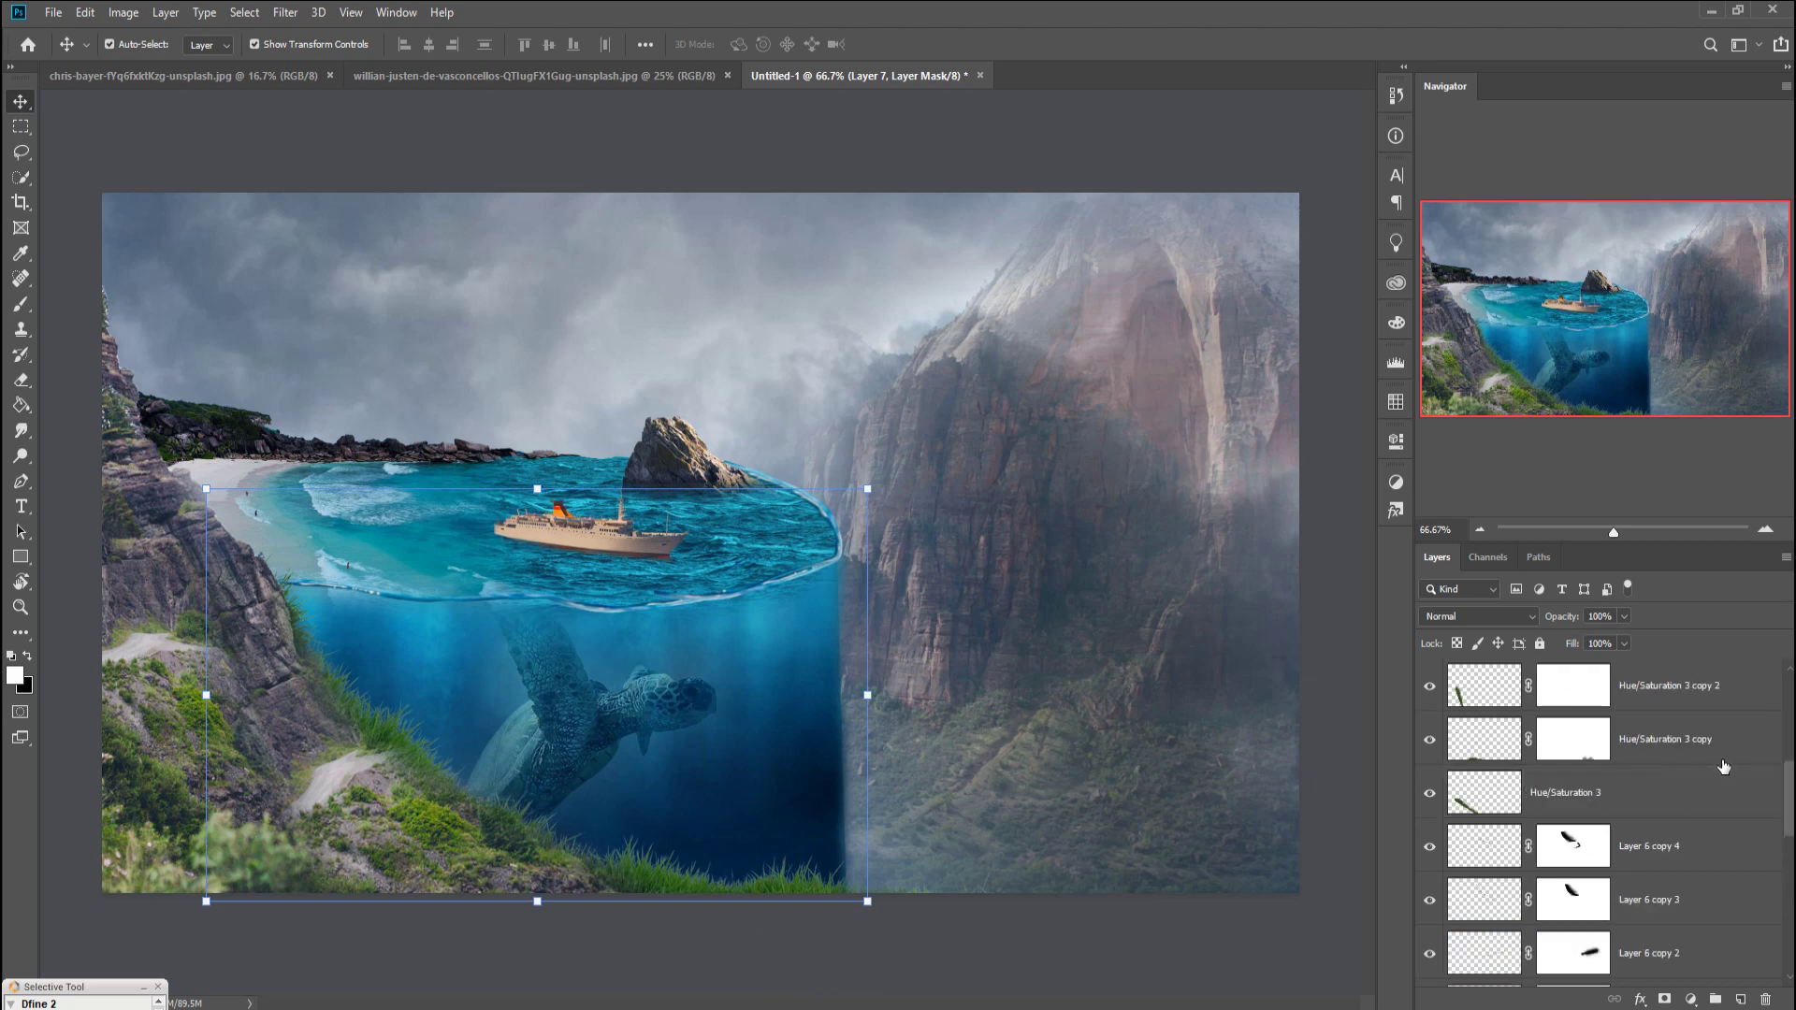
left_click(1691, 690)
scroll(1694, 732, "down", 1)
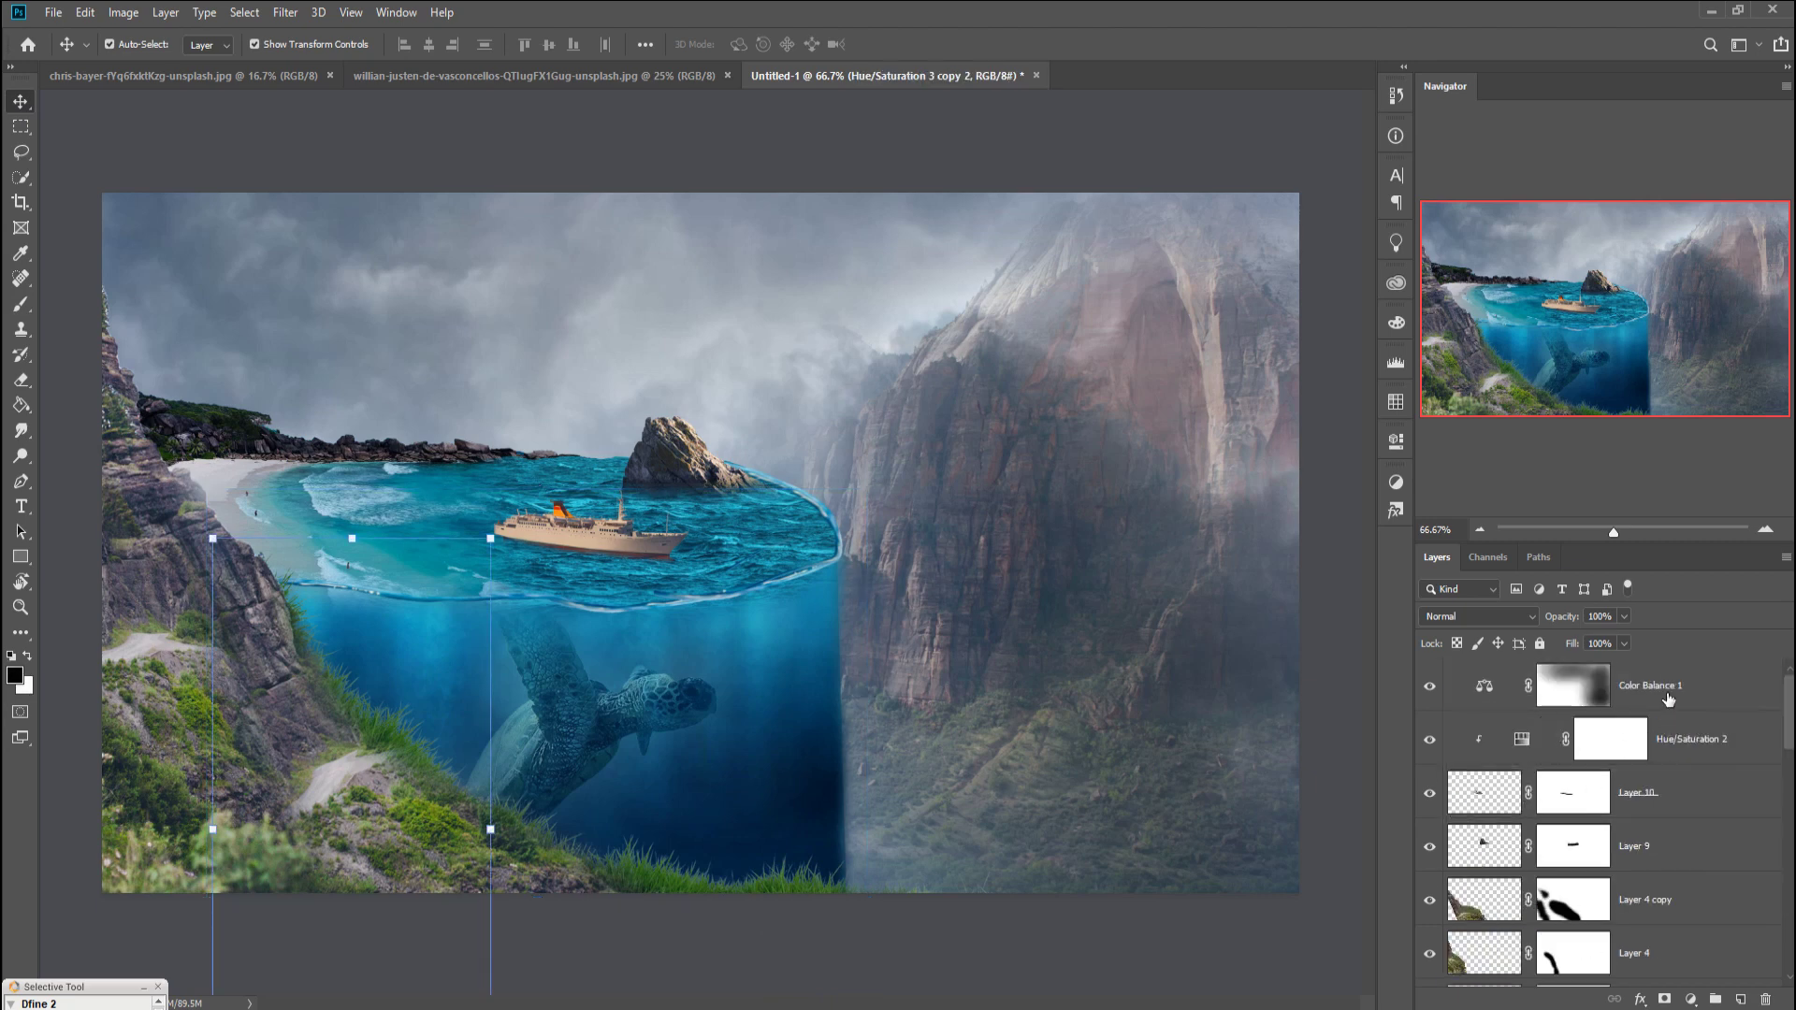
left_click(1667, 699)
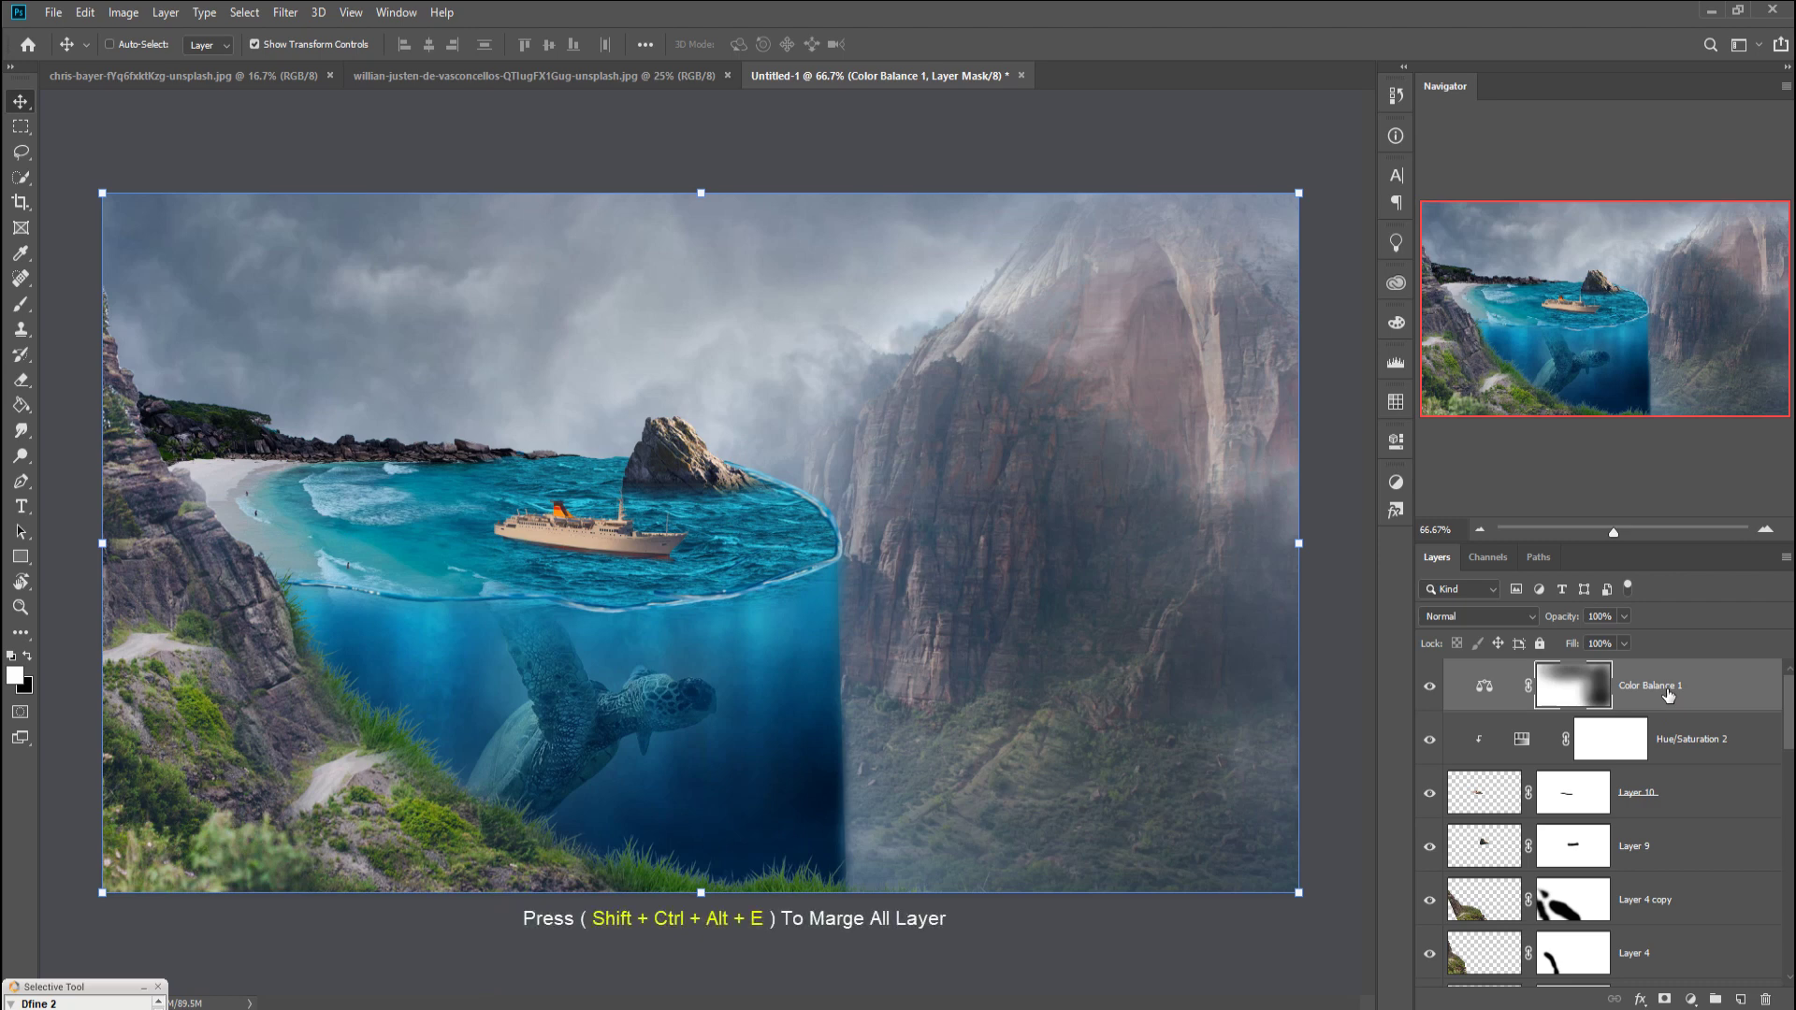
Step: Stamp all visible layers into Layer 12 and duplicate it as Layer 12 copy
key("ctrl+shift+alt+e")
right_click(1667, 695)
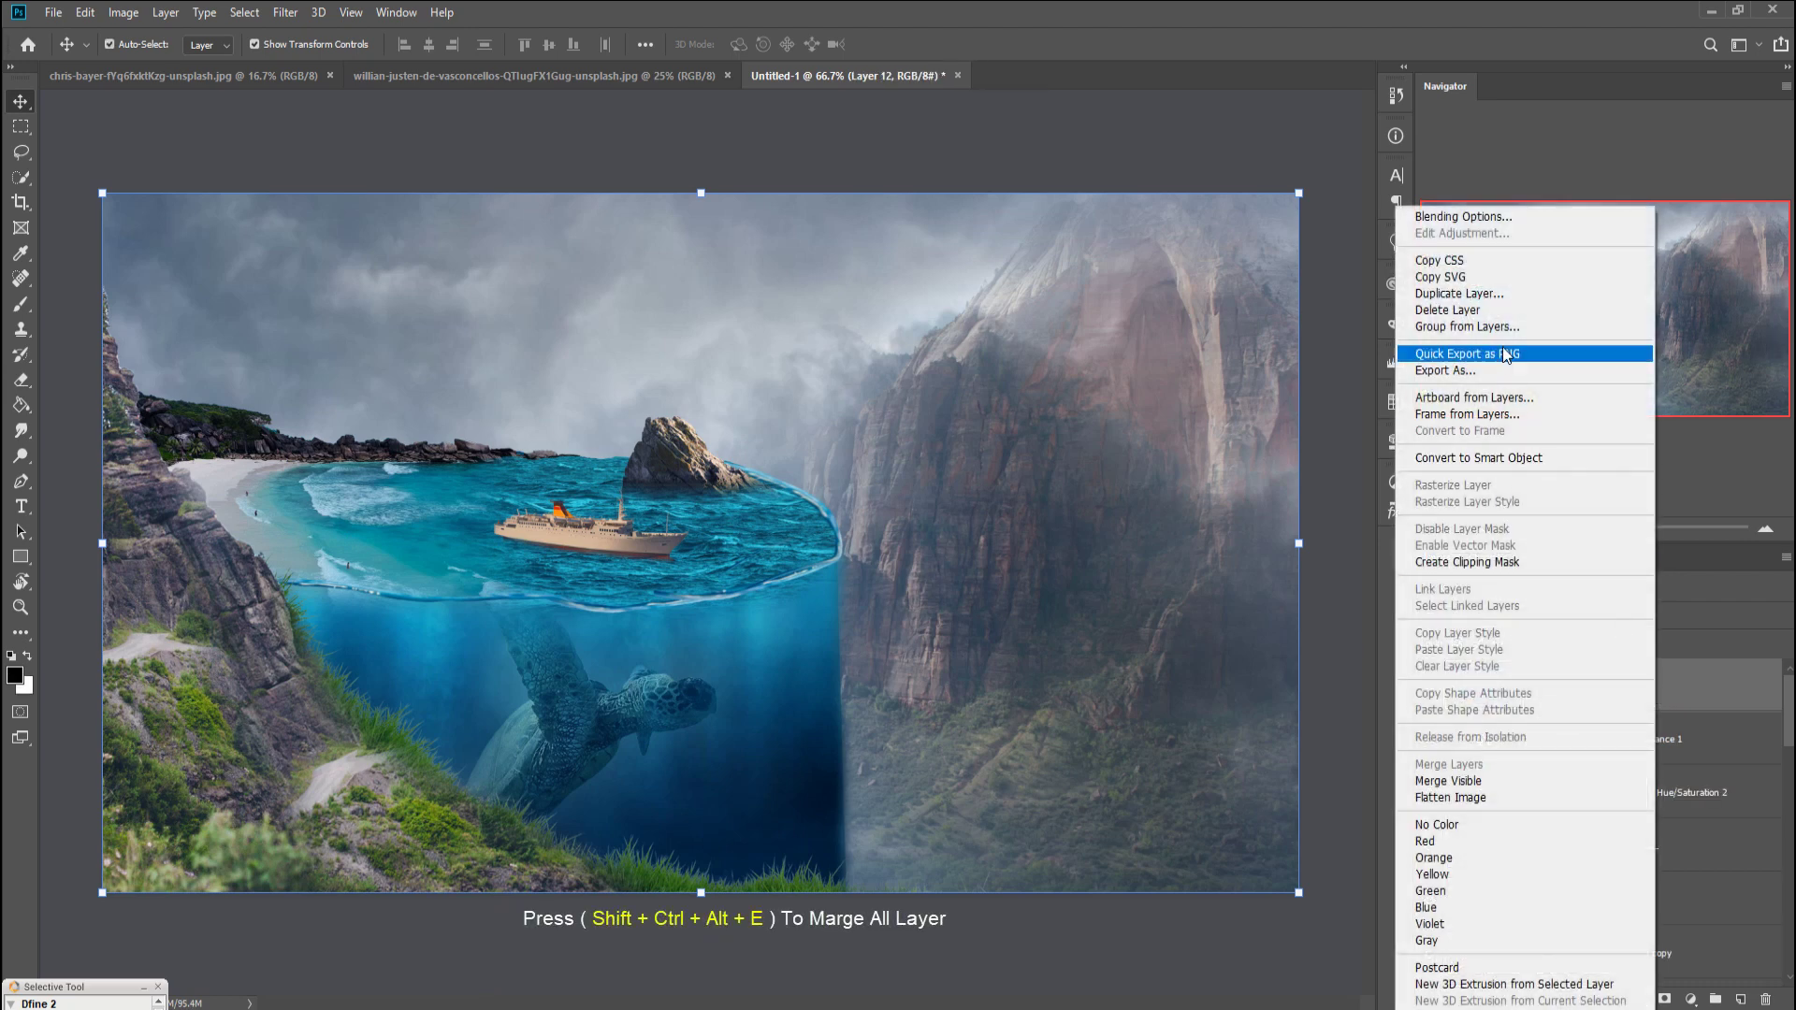
left_click(1497, 289)
left_click(1060, 289)
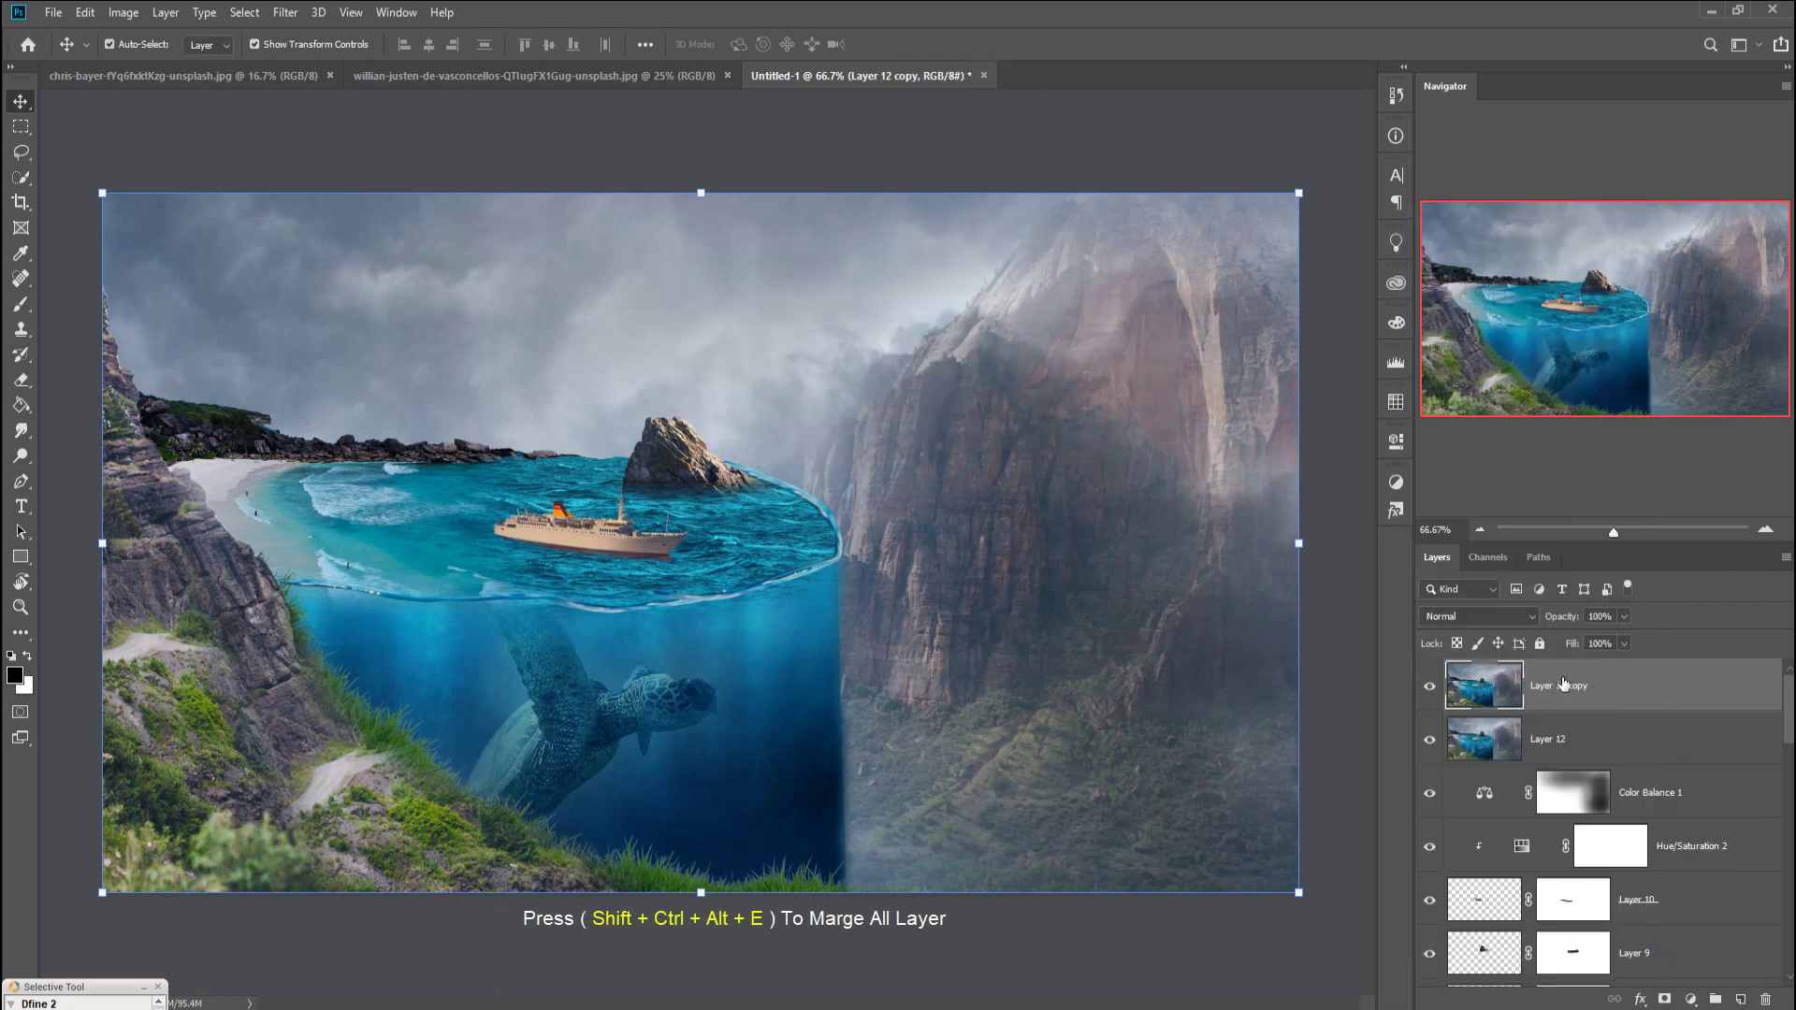
Step: Open Camera Raw on the copy and set Temperature -6, Saturation +14
left_click(283, 12)
left_click(333, 129)
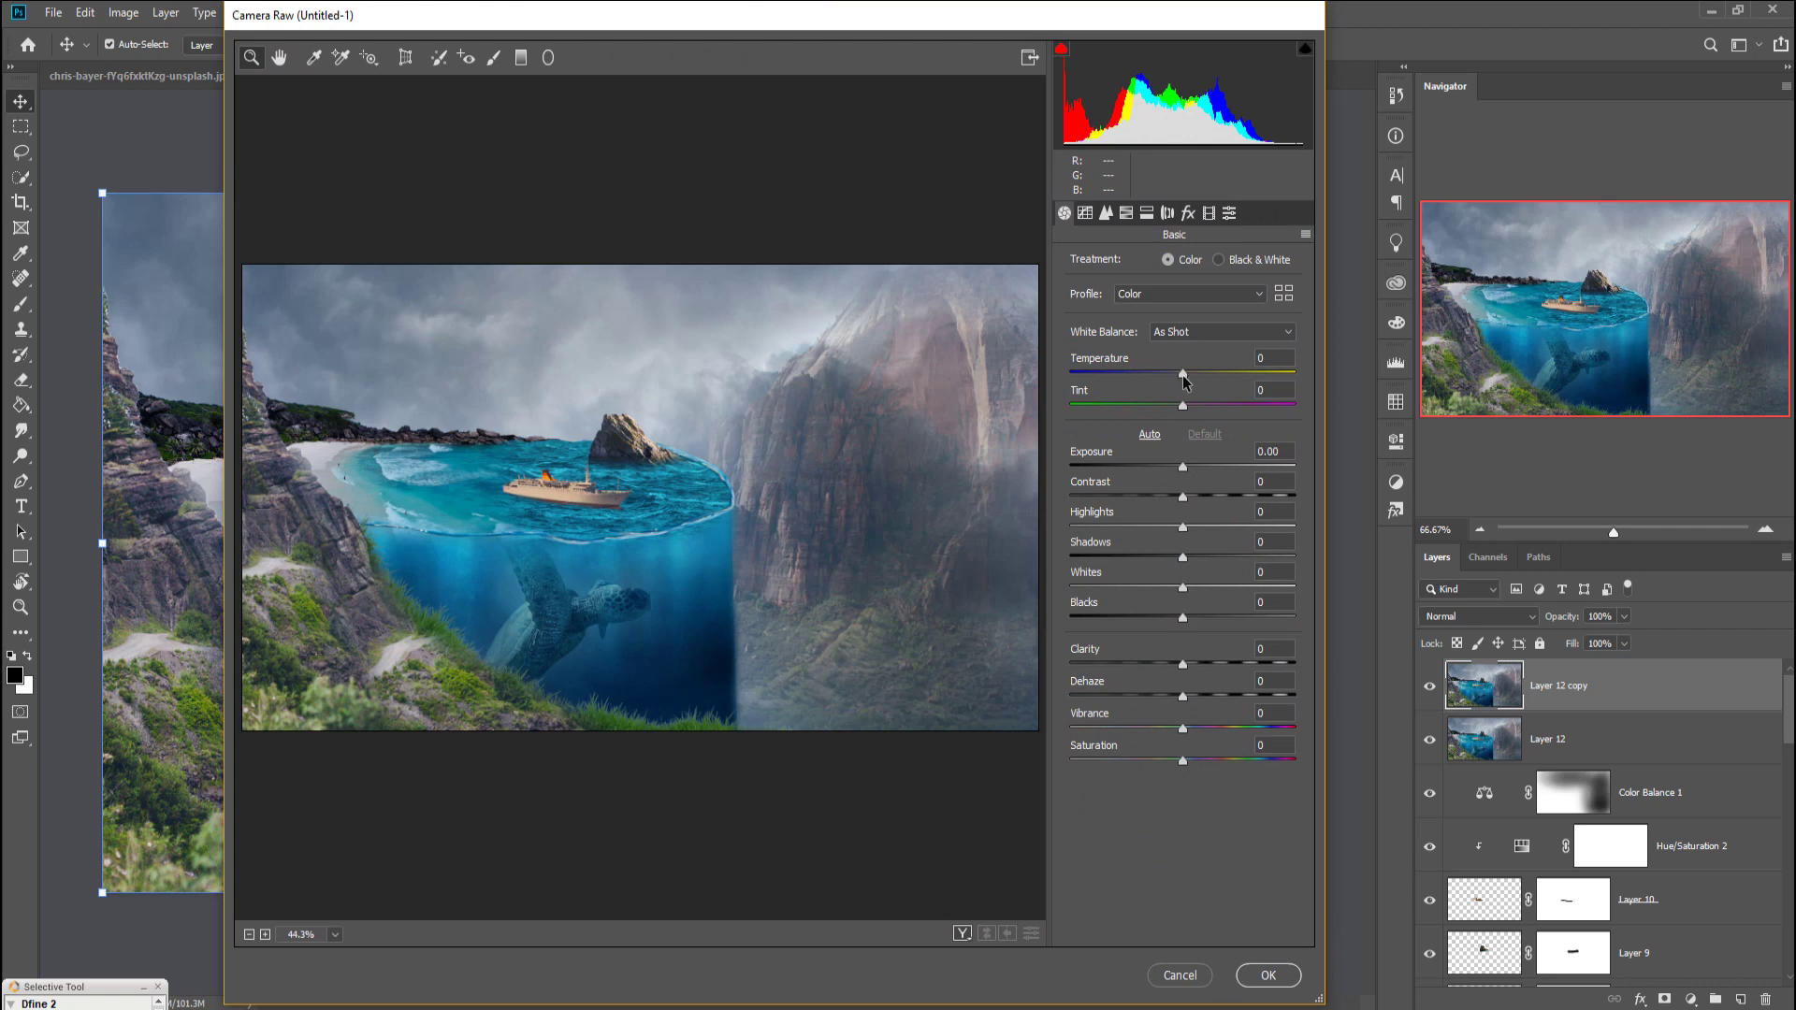
left_click_drag(1182, 374, 1176, 374)
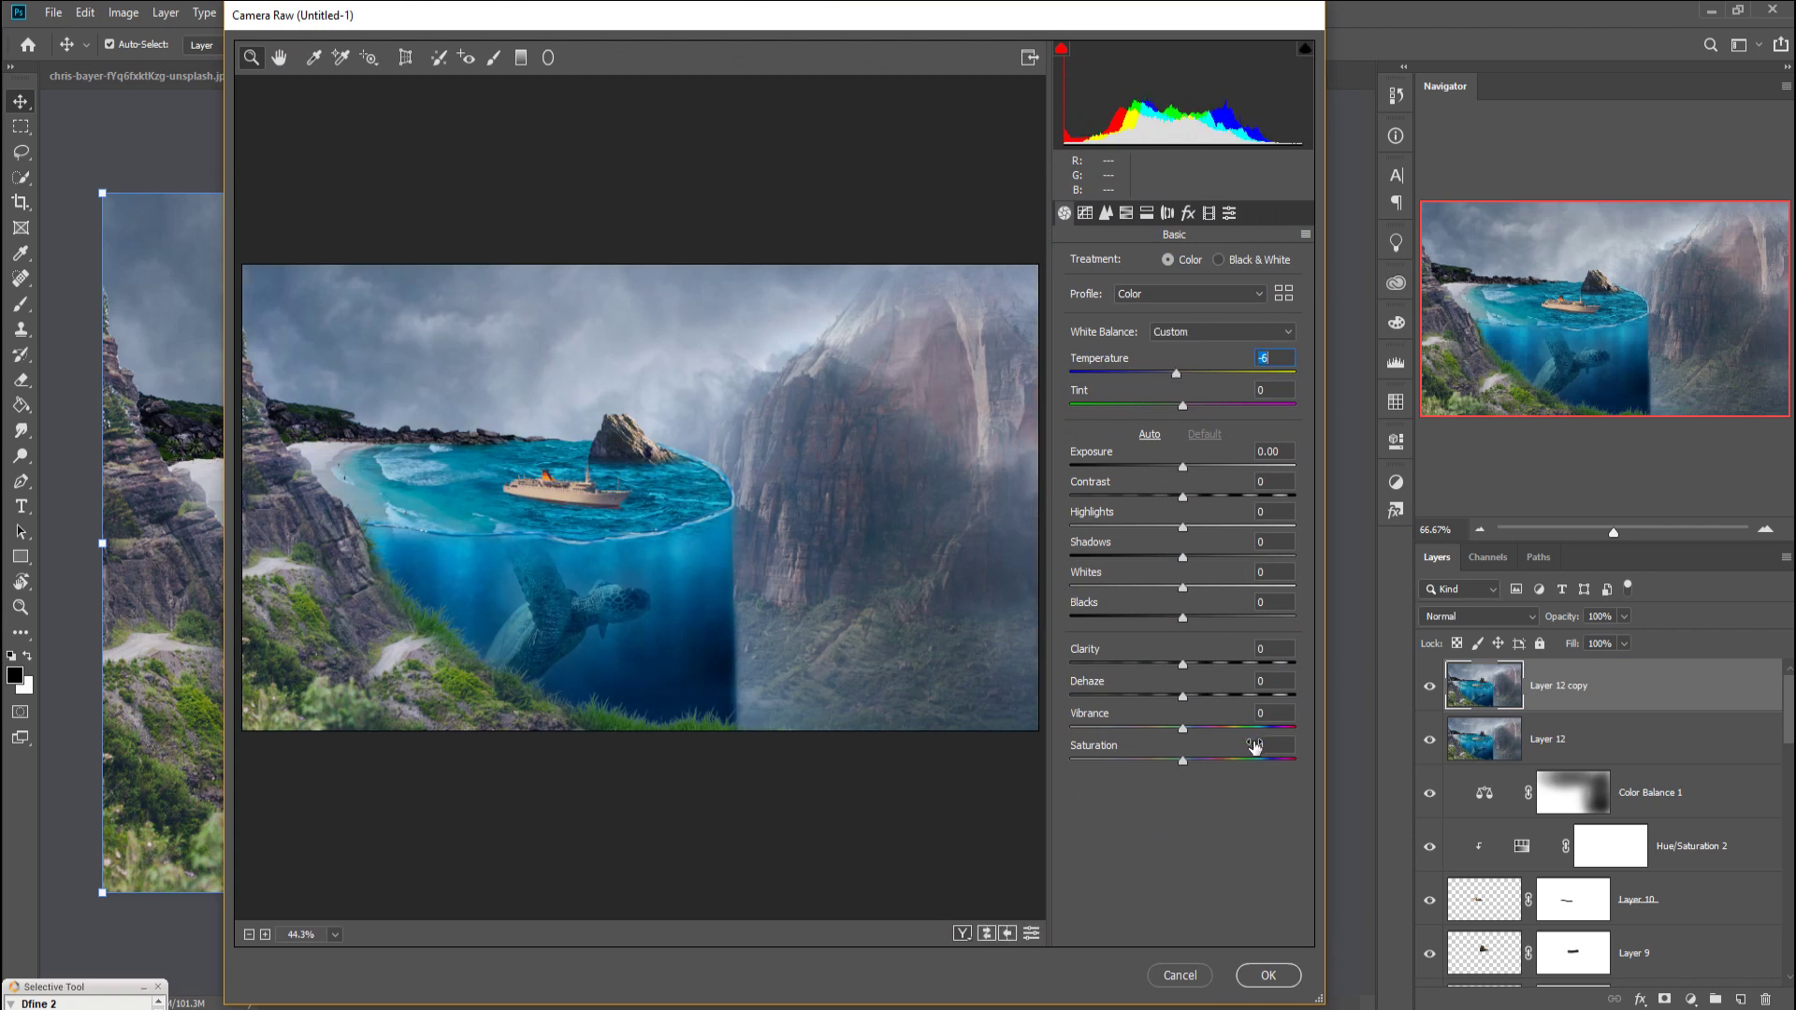
left_click_drag(1183, 761, 1199, 761)
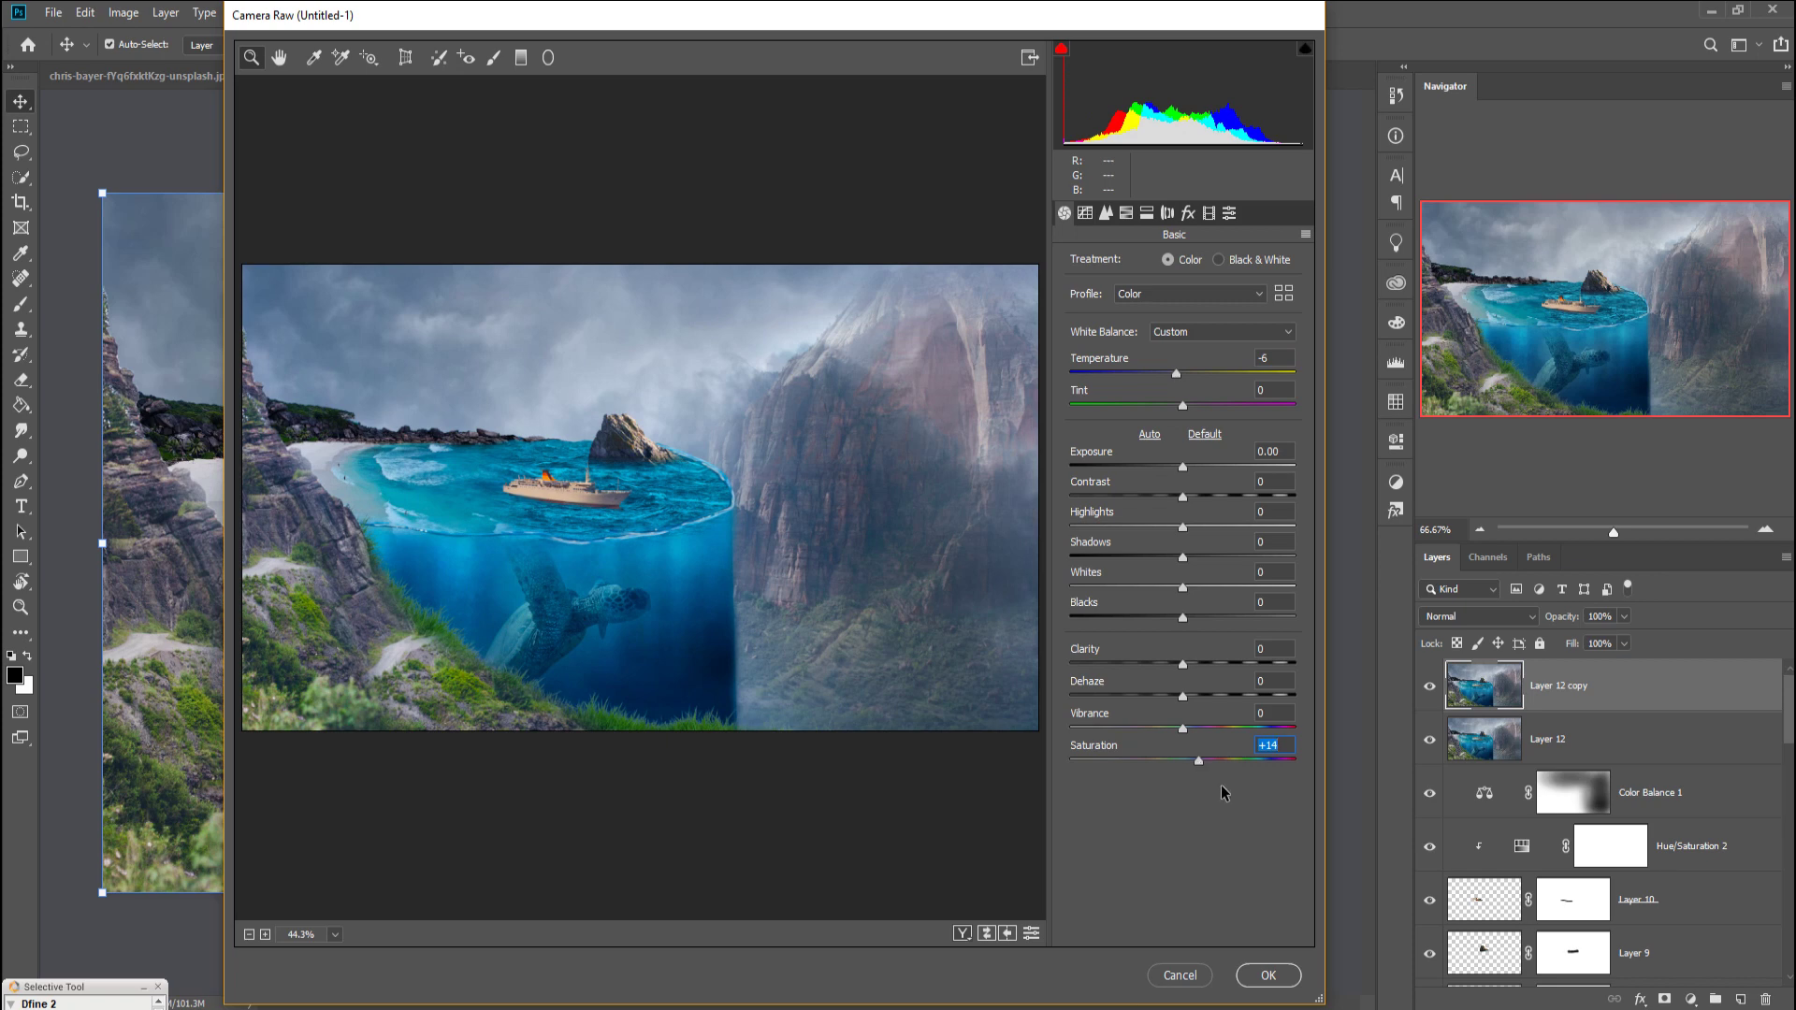
Step: Add a -20 vignette and split toning: highlights 54/15, shadows 203/20
left_click(1188, 212)
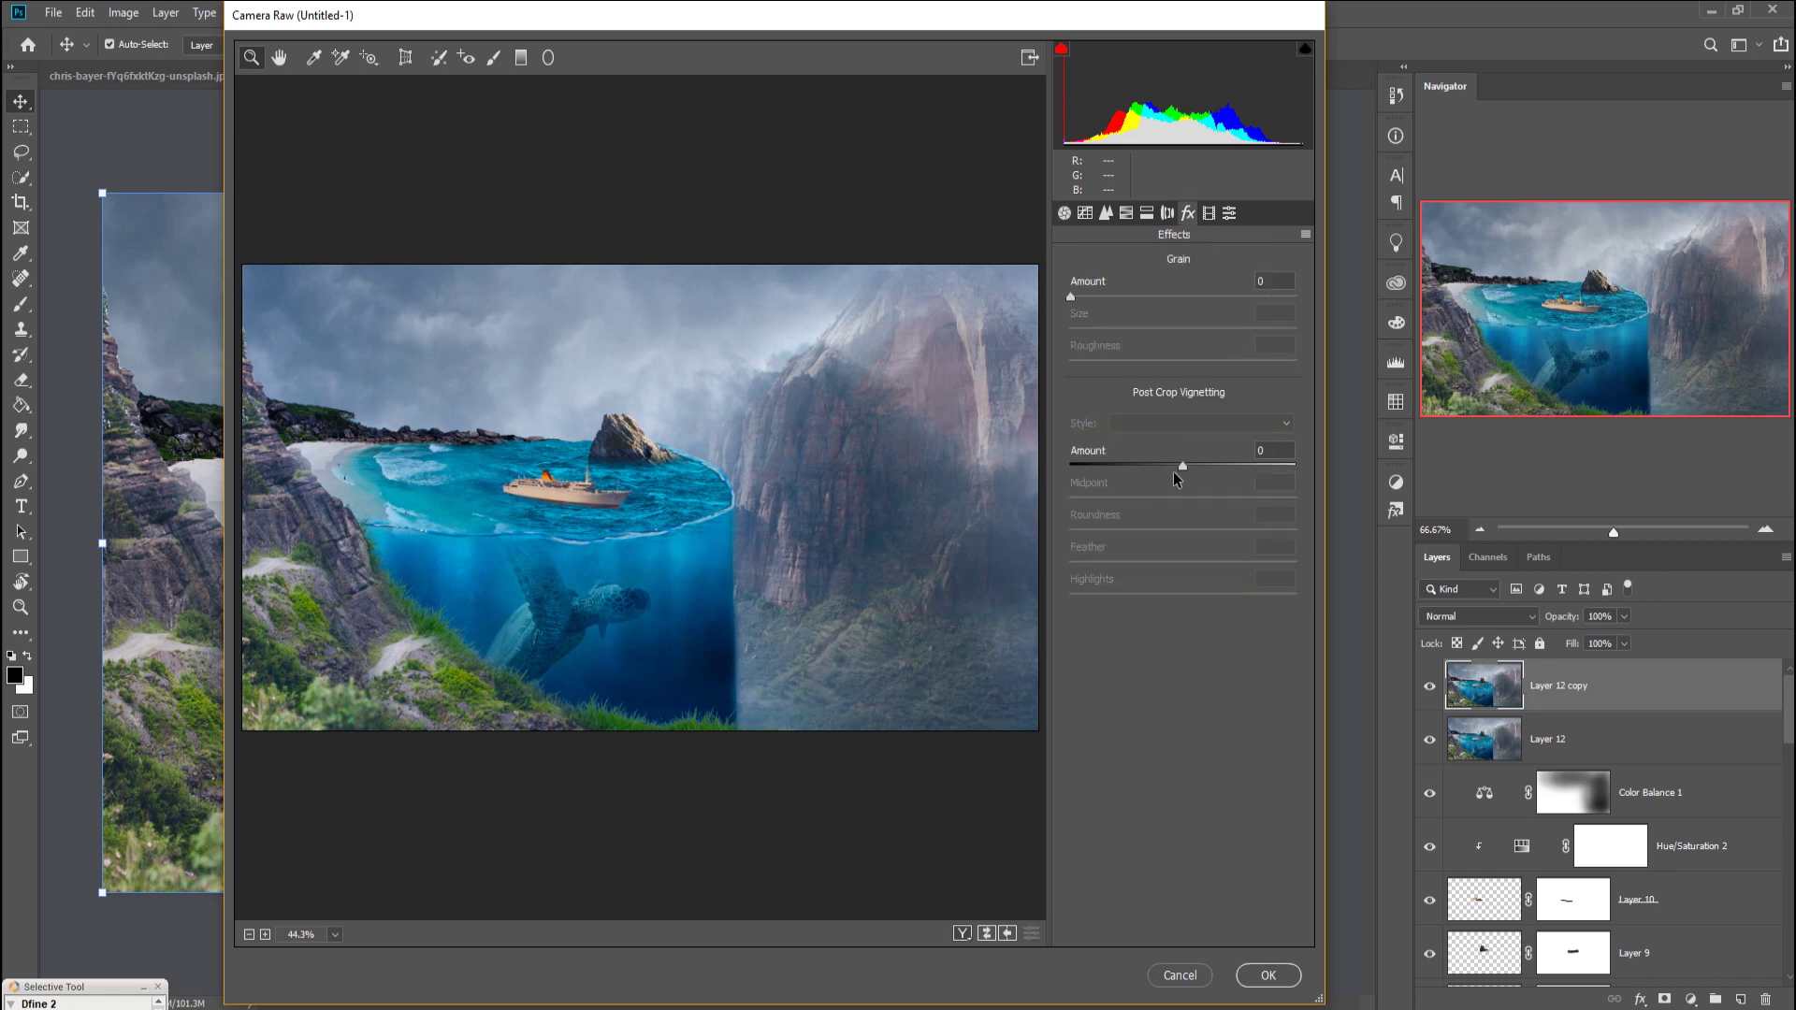
left_click_drag(1181, 466, 1161, 468)
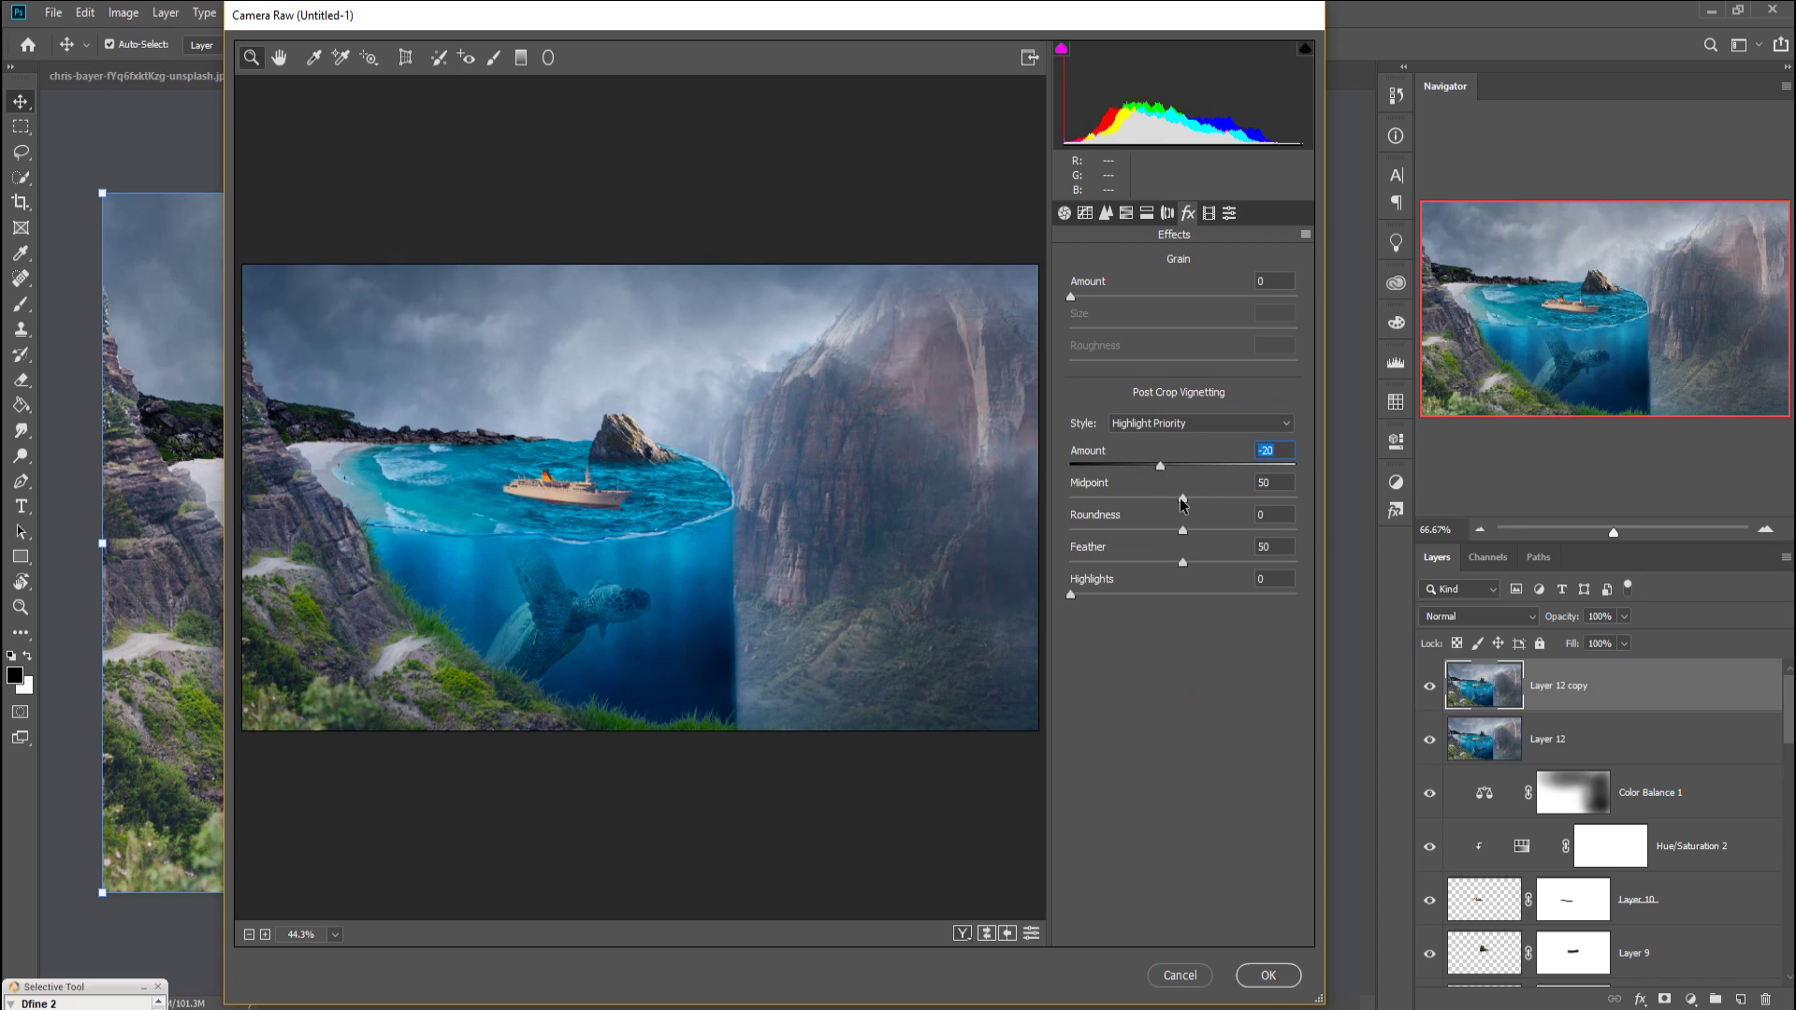
left_click(1166, 214)
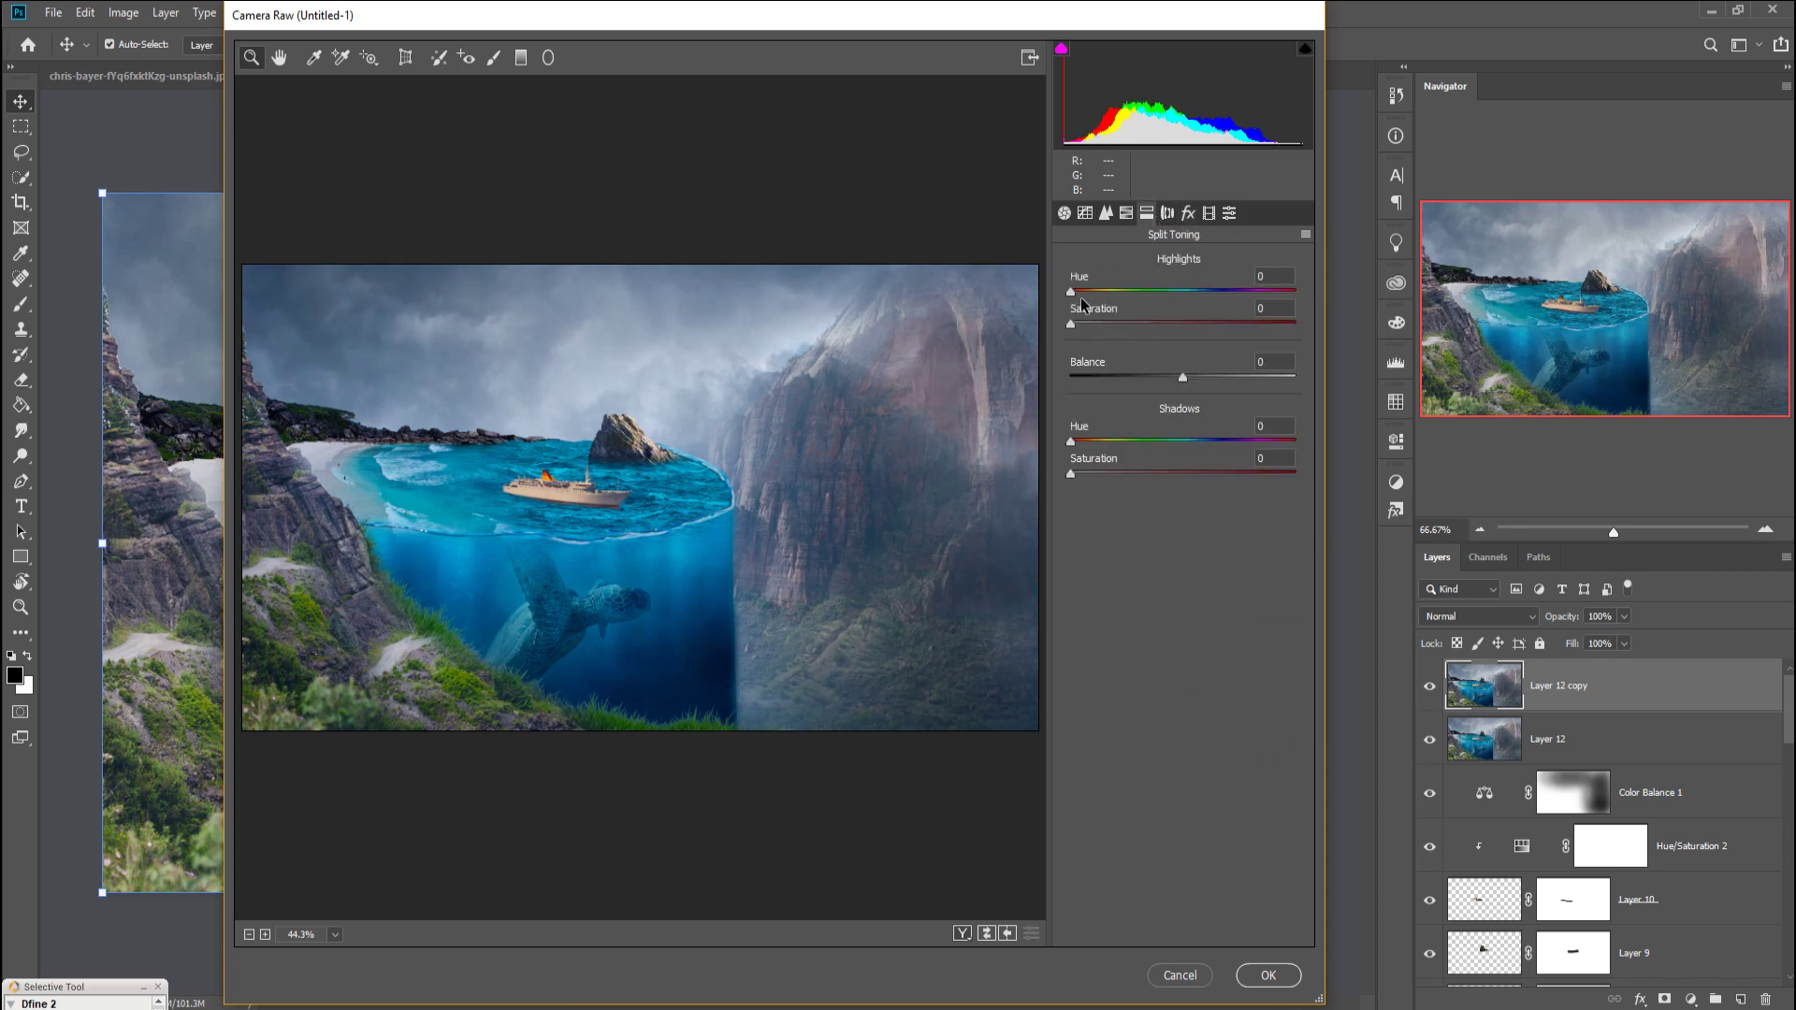
mouse_move(1069, 290)
left_mouse_down()
mouse_move(1108, 292)
mouse_move(1108, 323)
left_mouse_up()
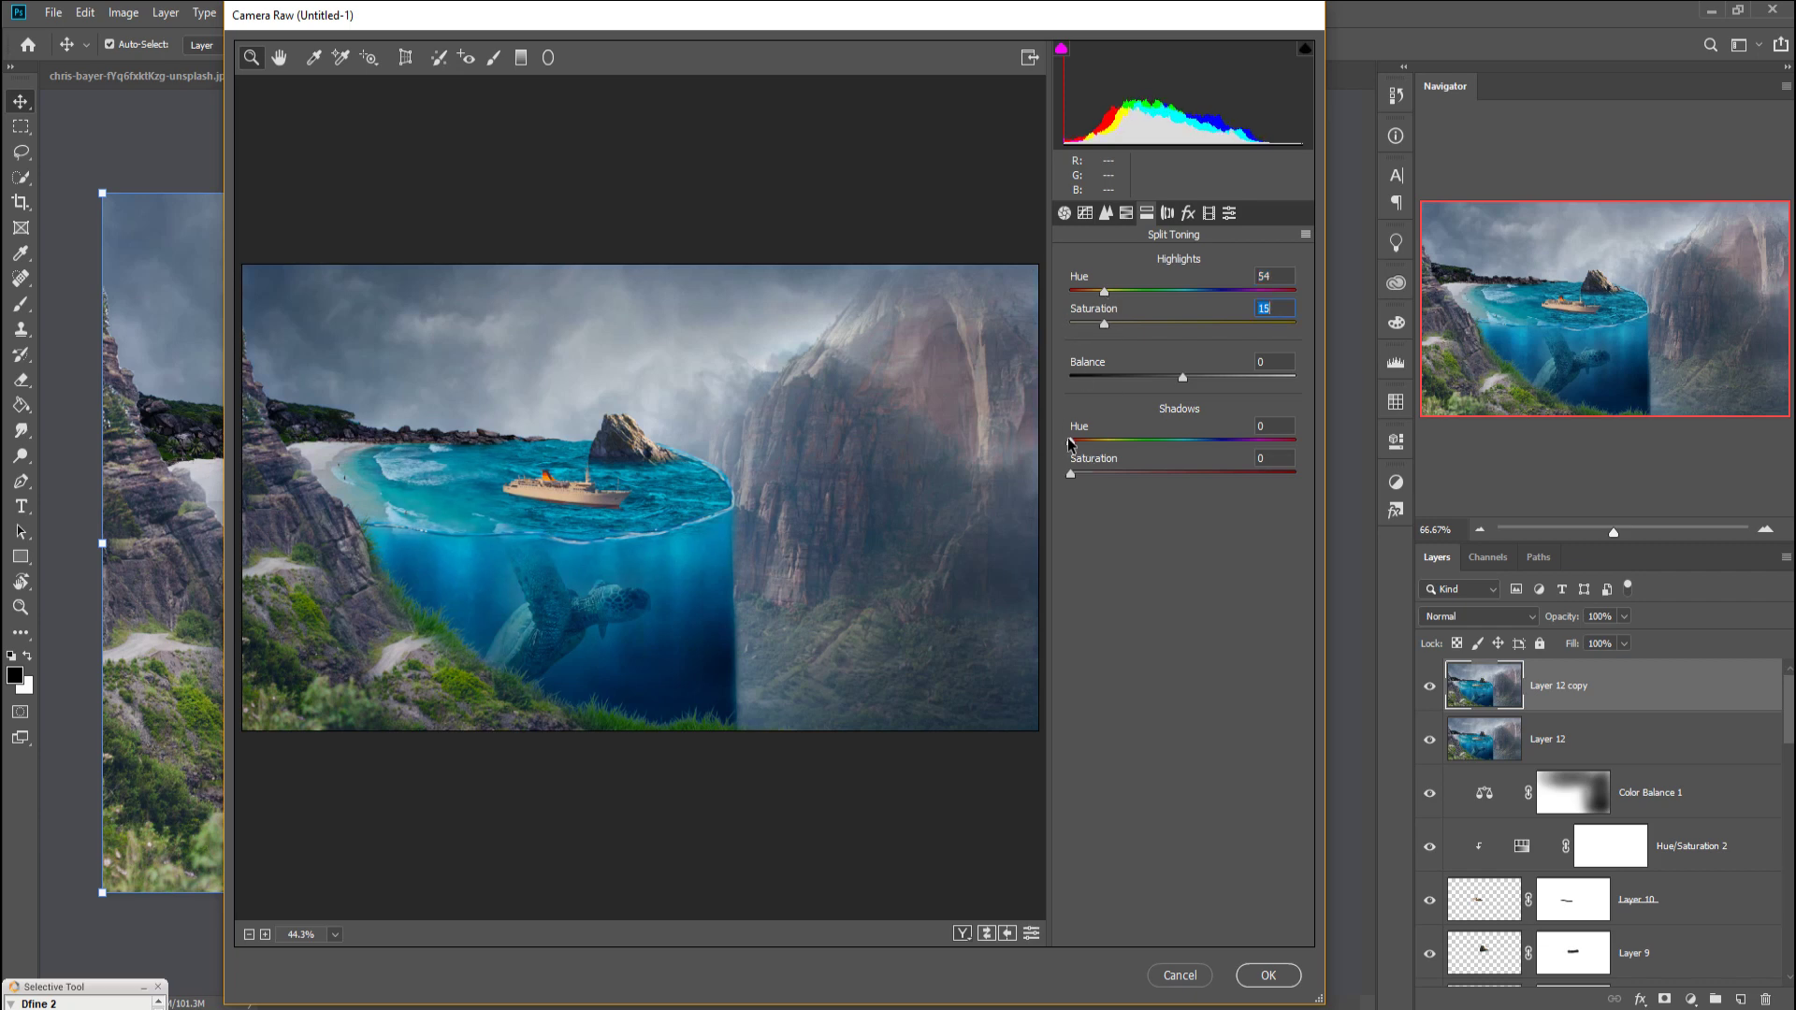
left_click_drag(1072, 445, 1198, 443)
left_click_drag(1072, 474, 1109, 475)
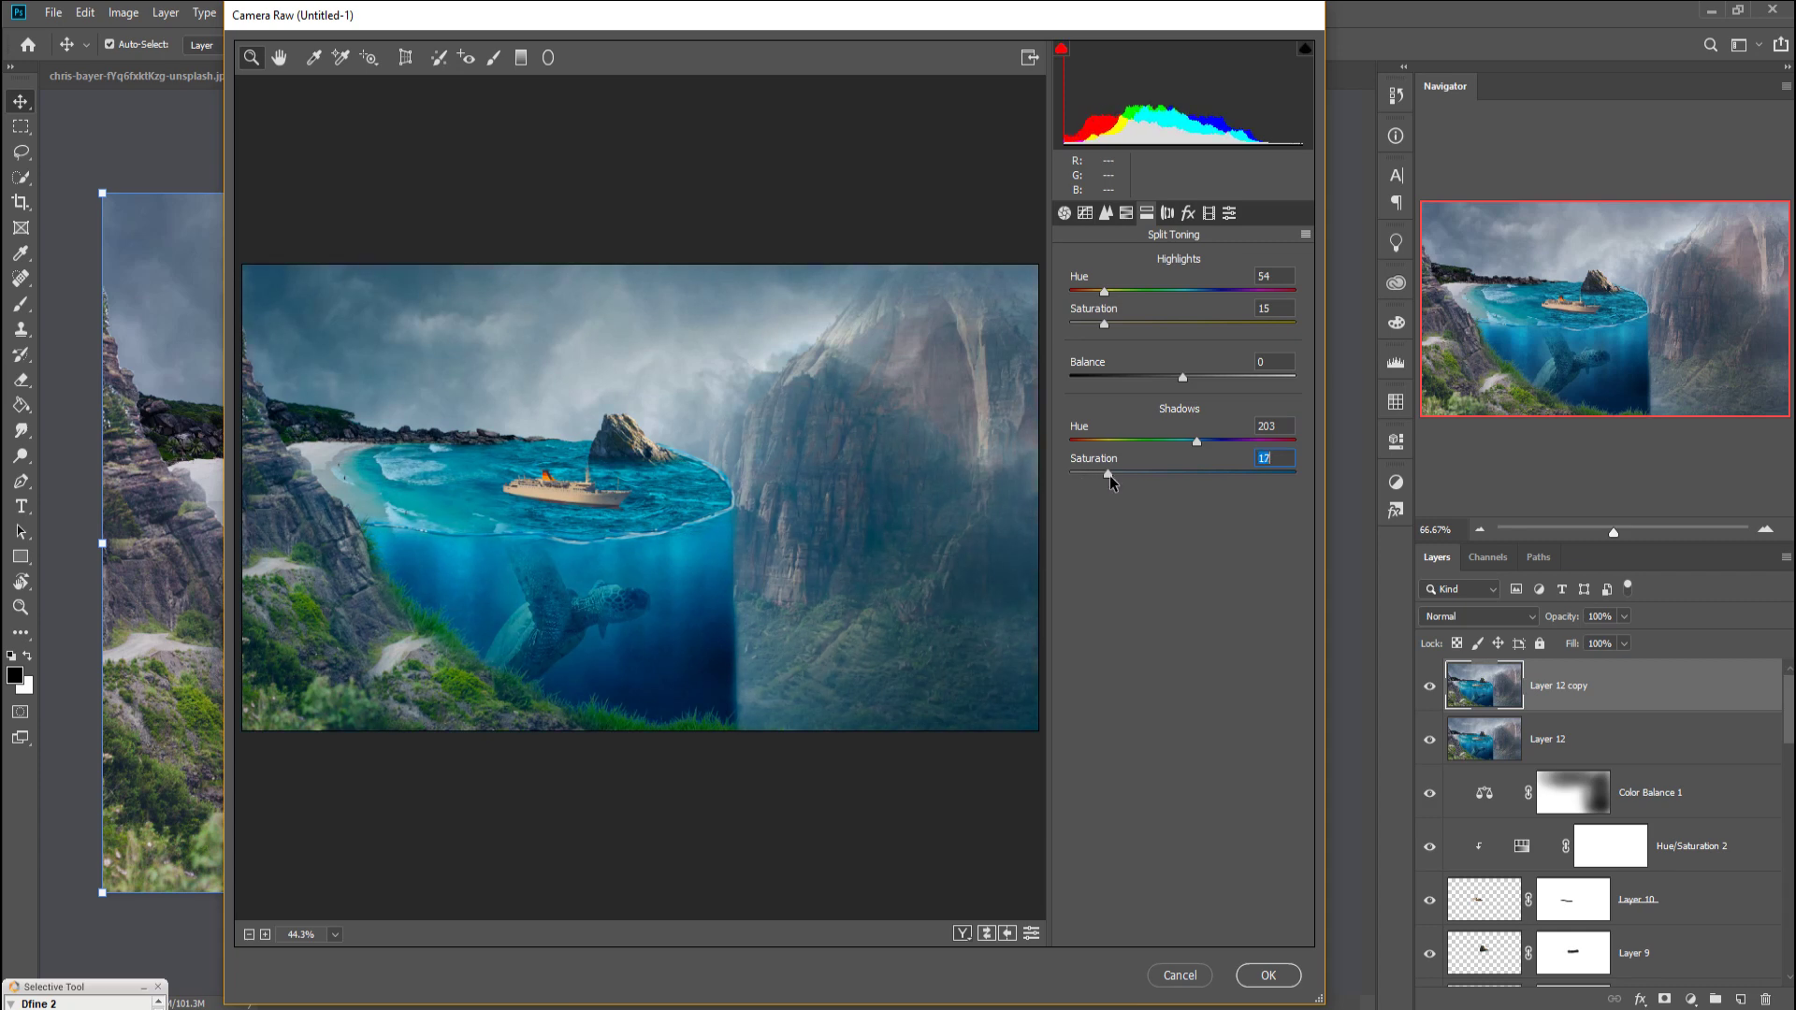
left_click(1253, 976)
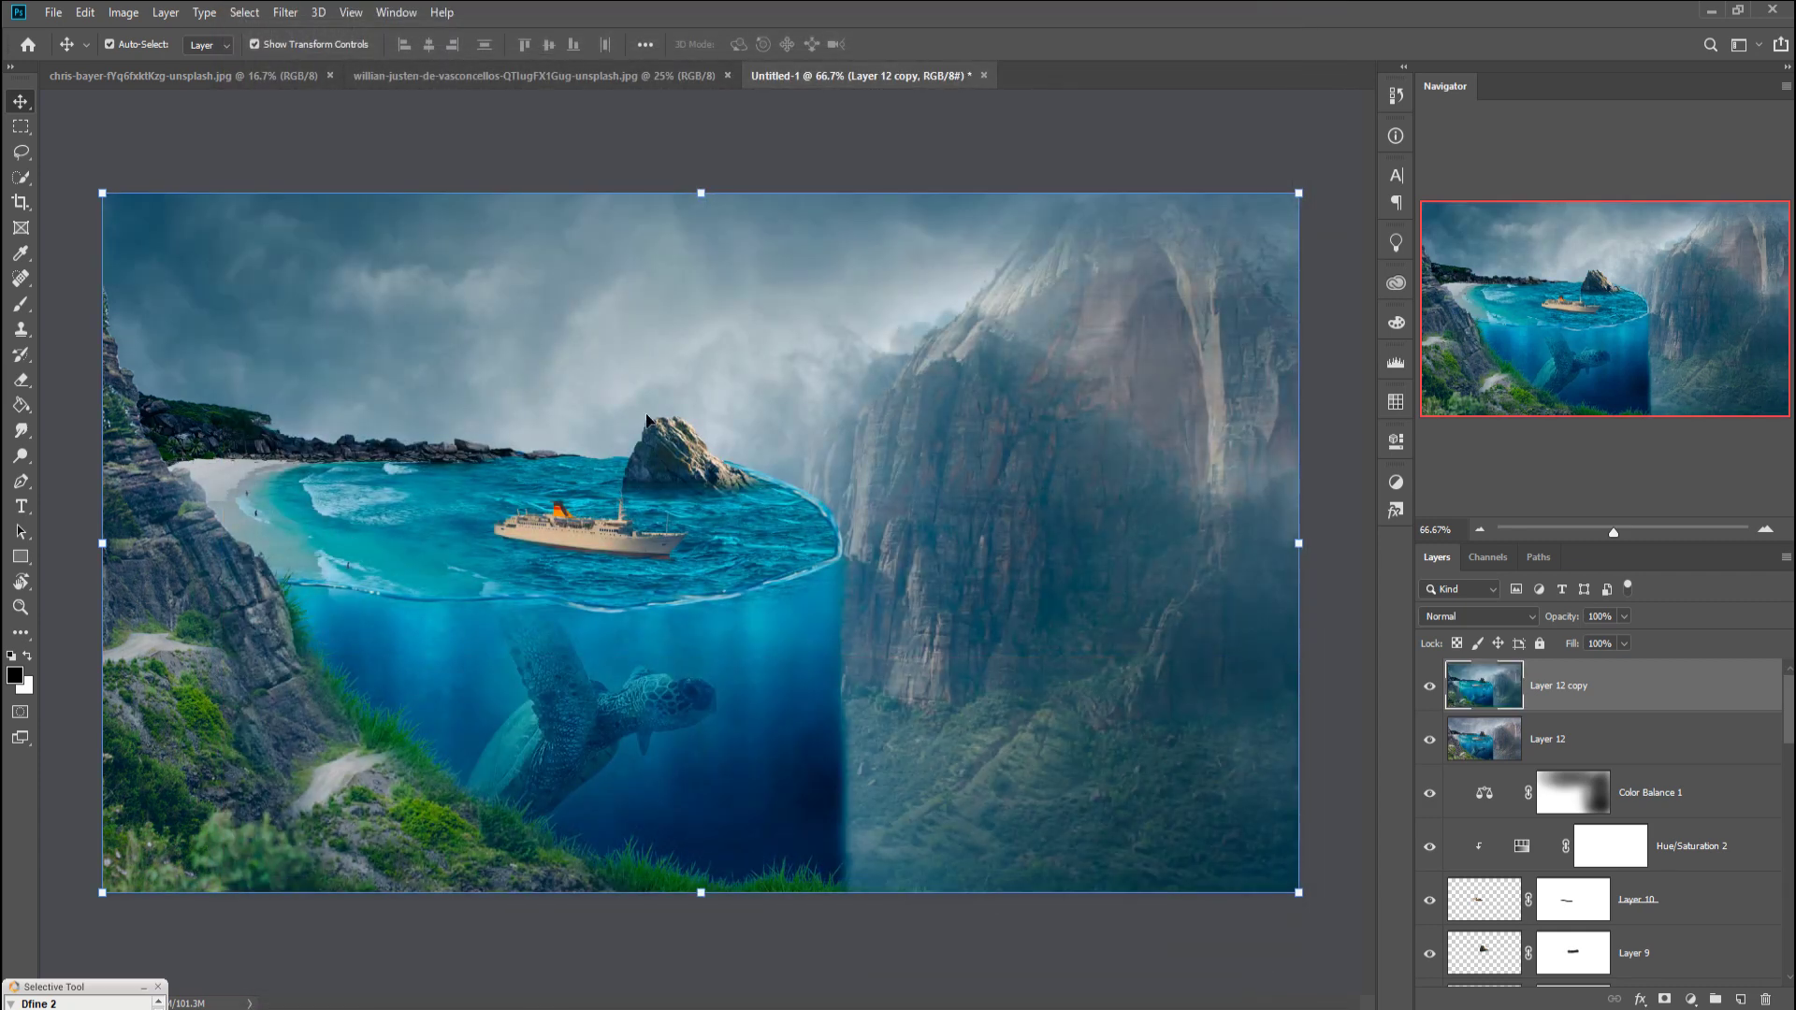
Step: Apply Color Efex Pro 4 Cross Processing, method L02 at 44% strength, as a new layer
left_click(285, 12)
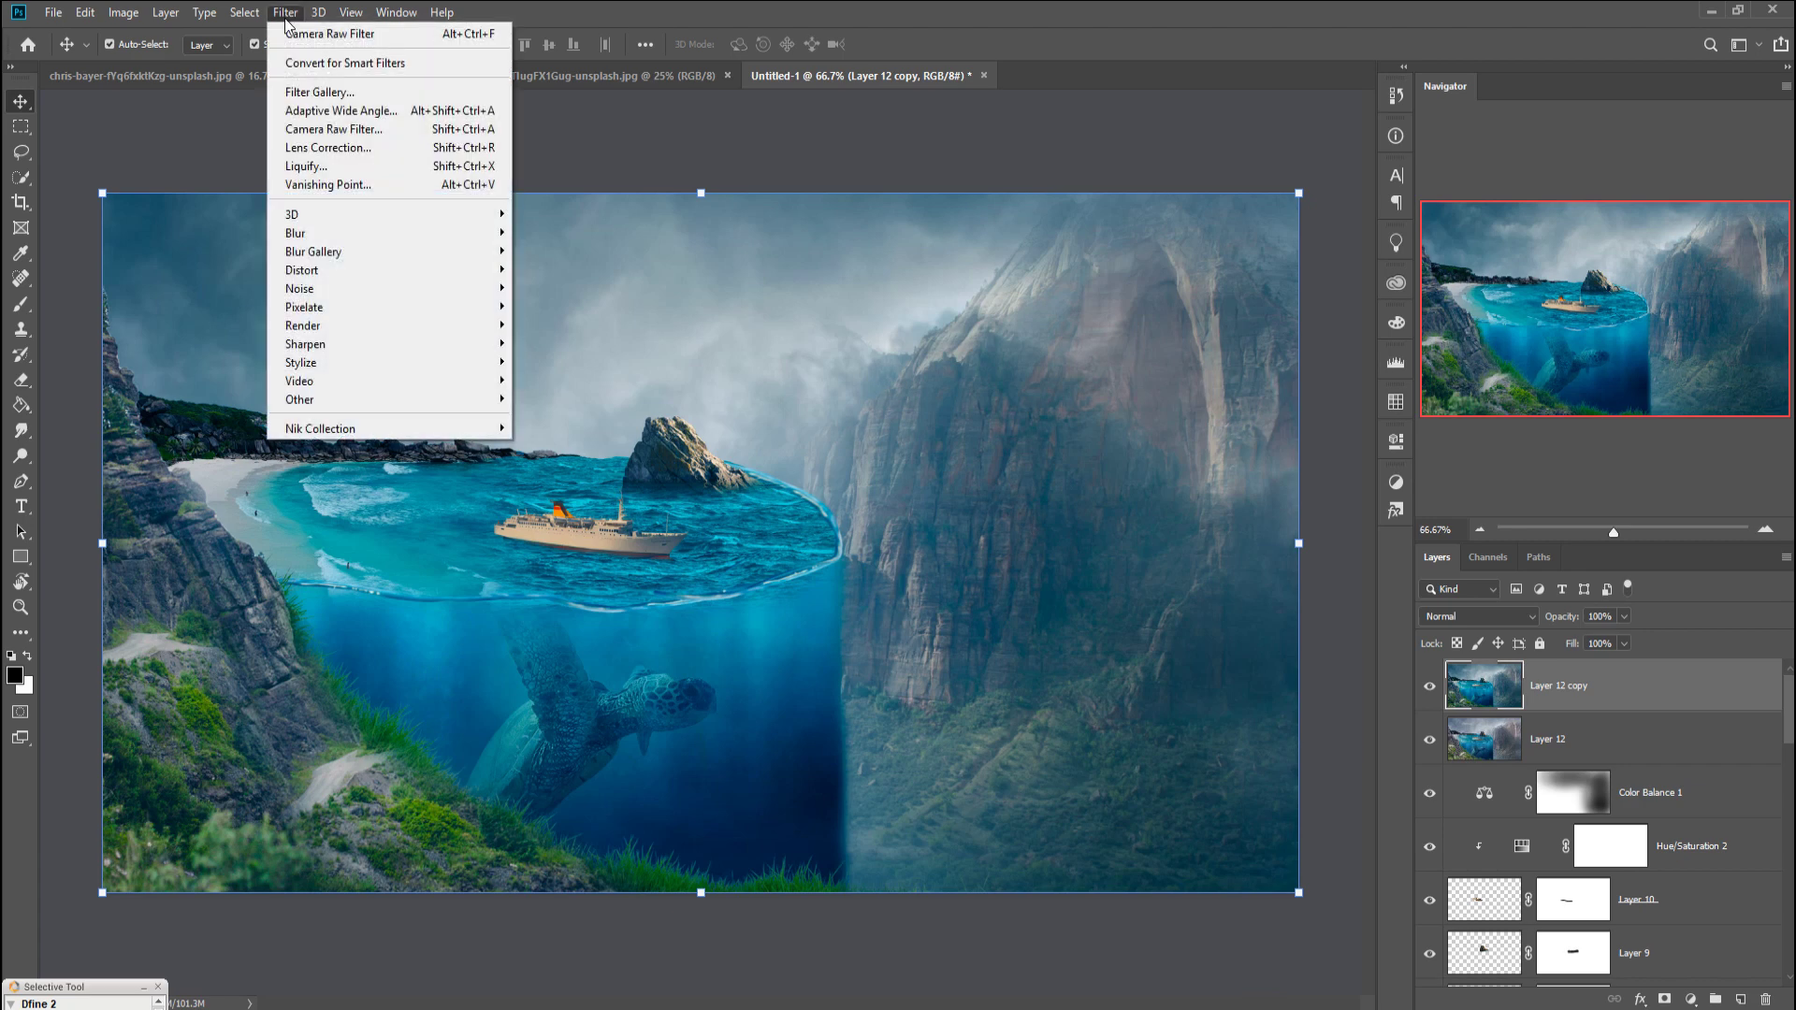
mouse_move(320, 428)
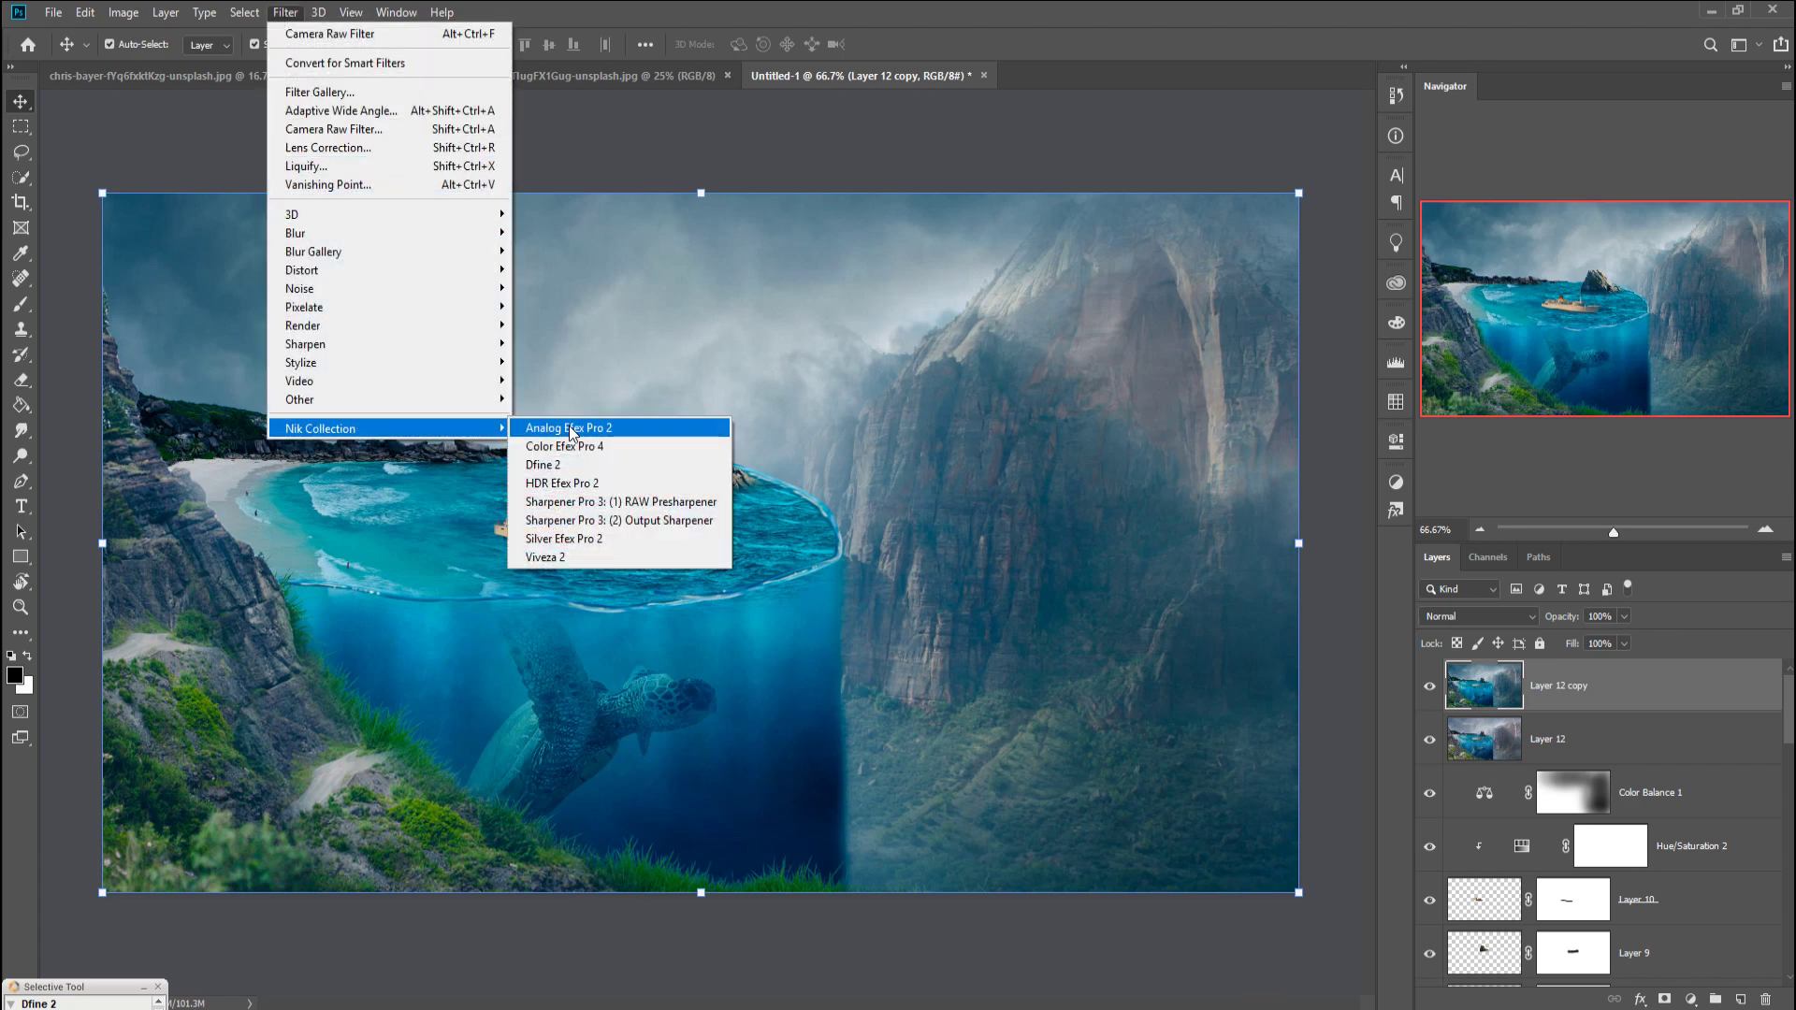
left_click(568, 425)
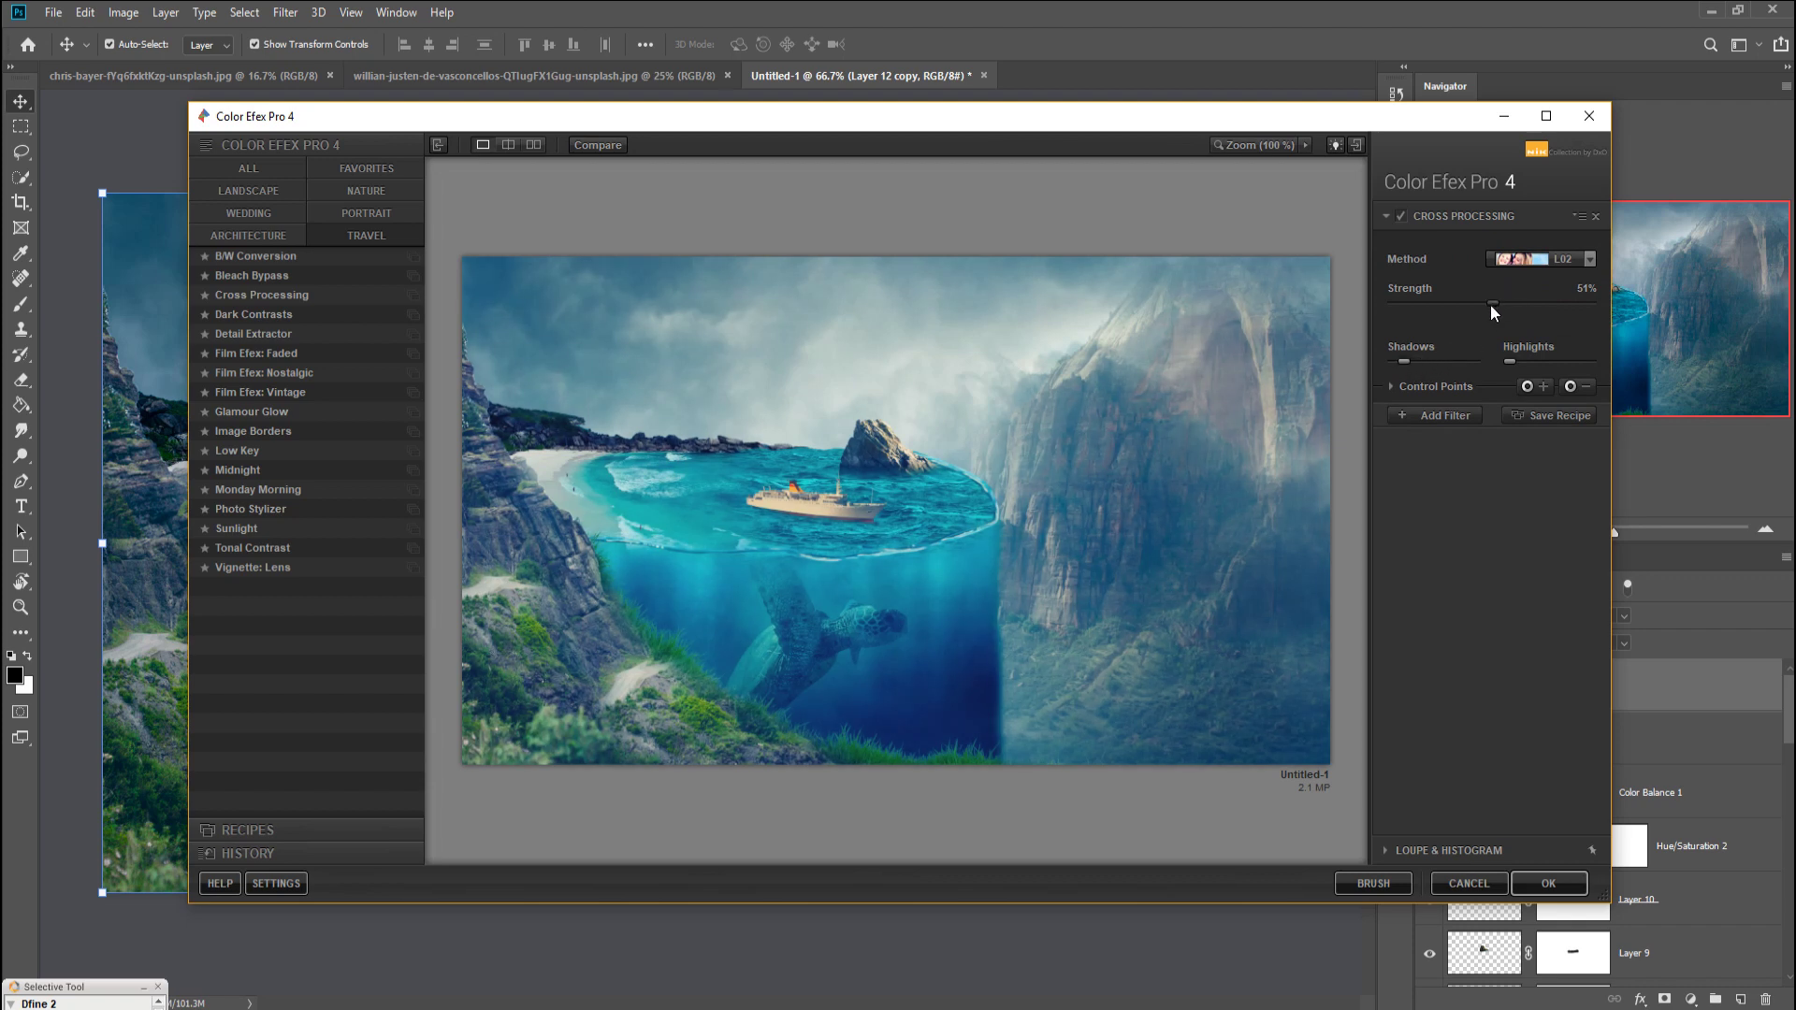
left_click_drag(1475, 306, 1479, 305)
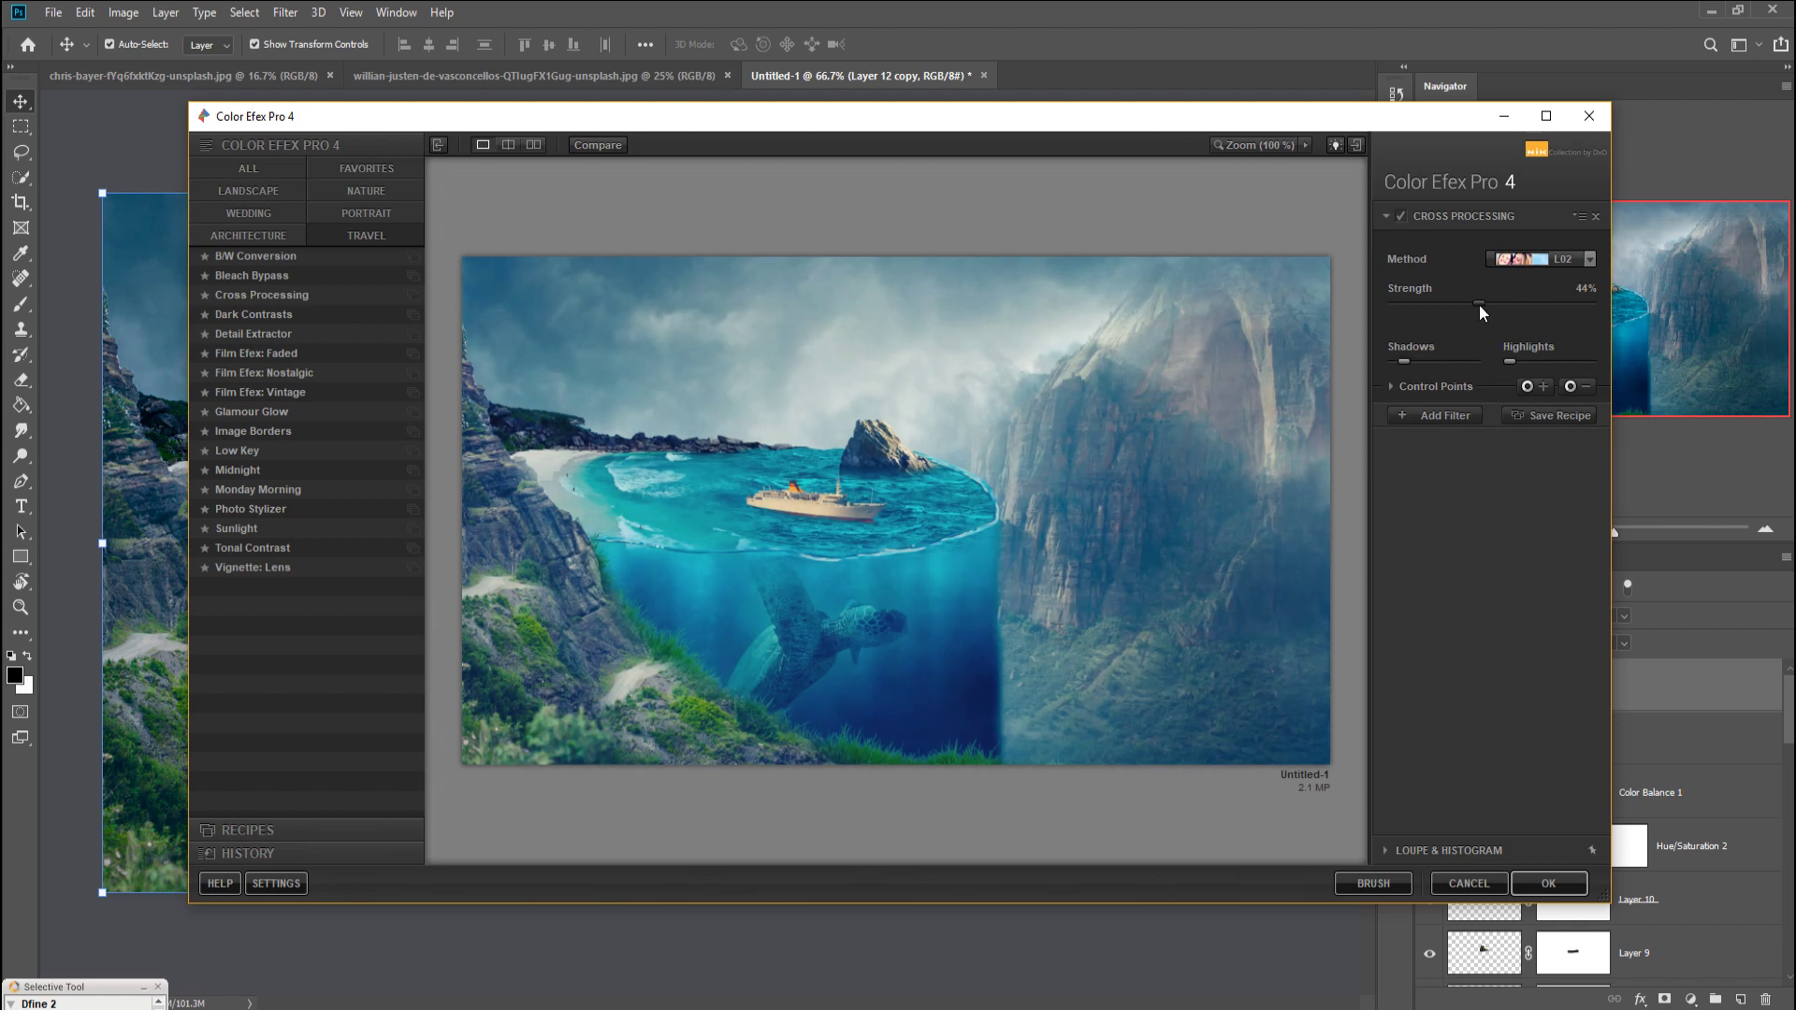
left_click(1534, 881)
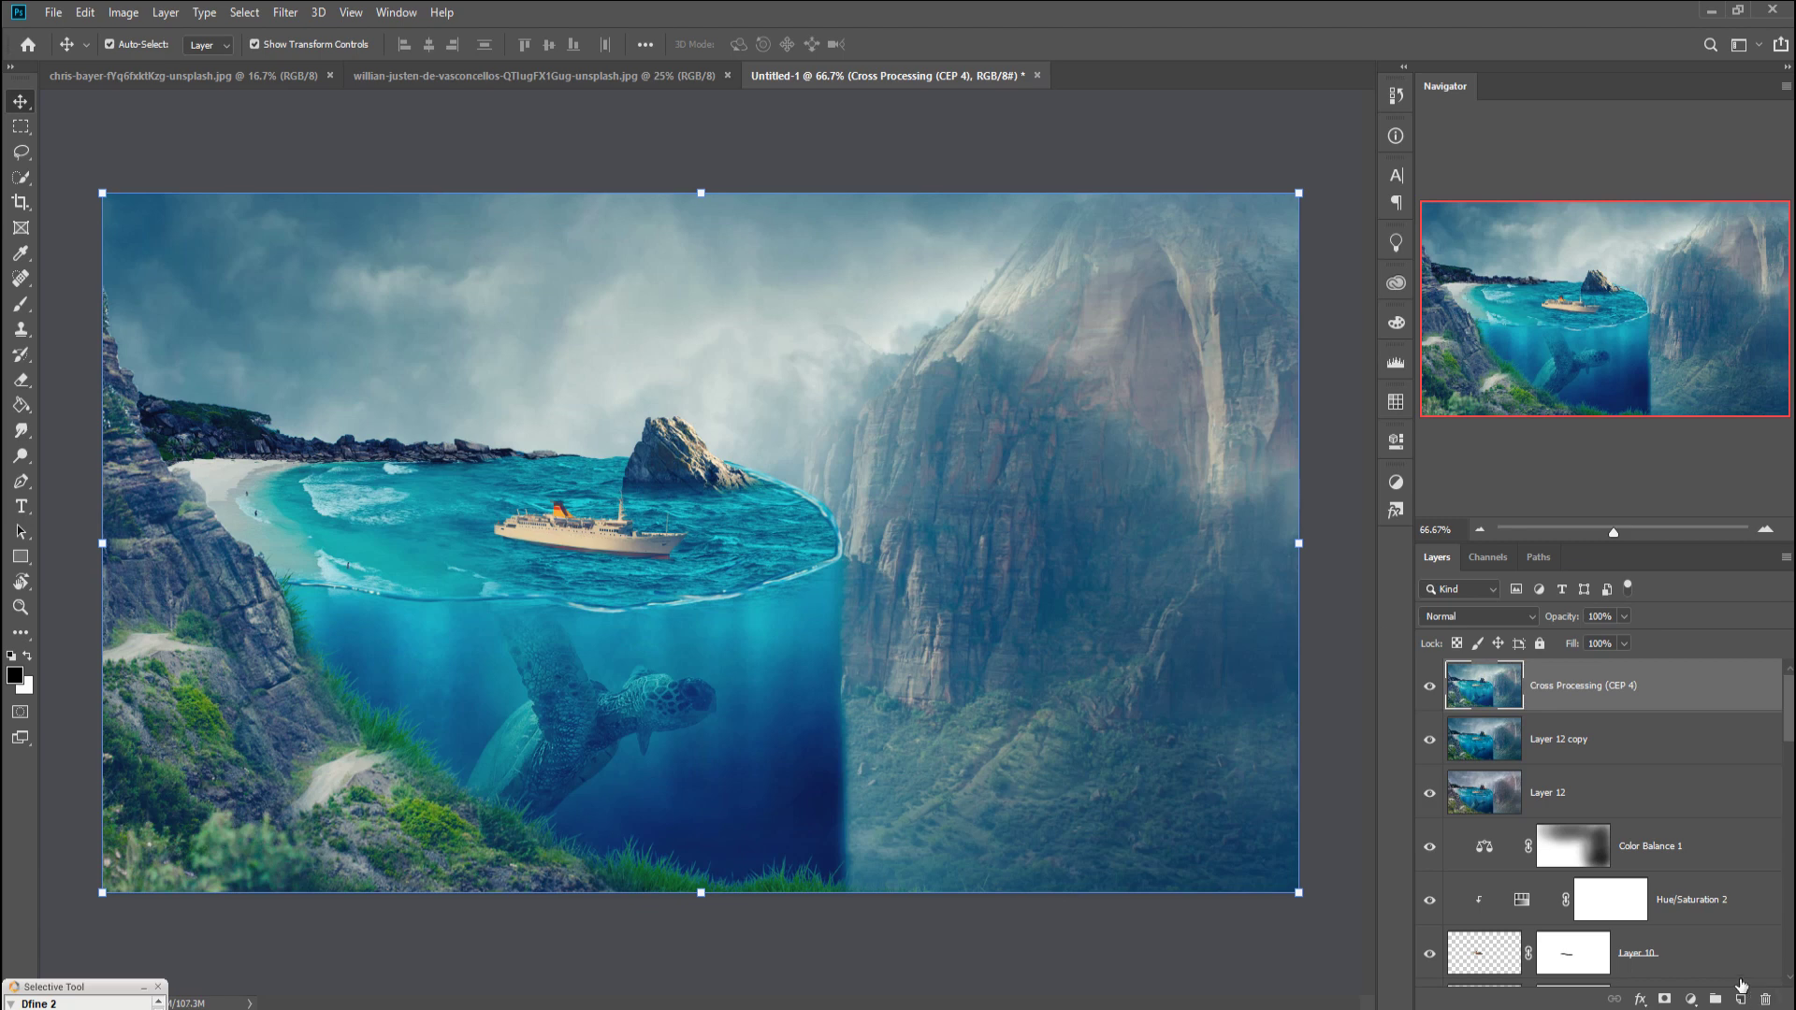
Step: Add a Neutral Density Light 3 gradient fill layer blended in Soft Light
left_click(1690, 999)
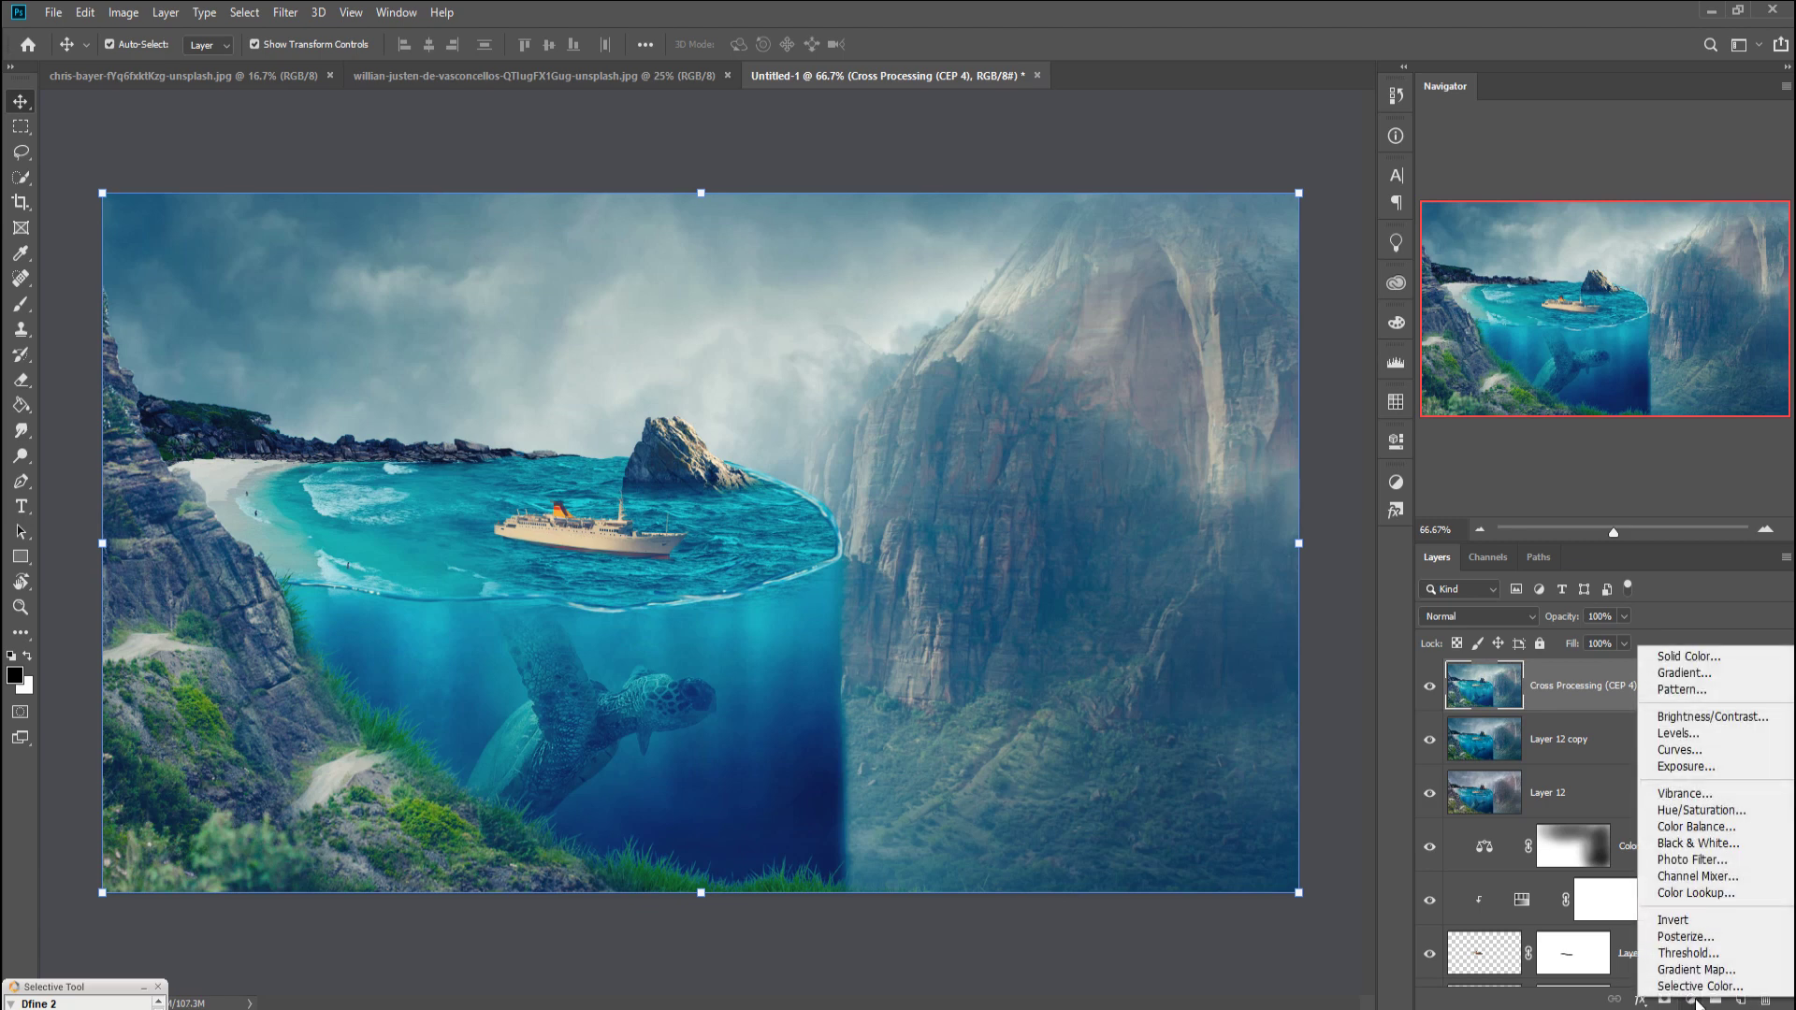
left_click(1726, 675)
left_click(1043, 313)
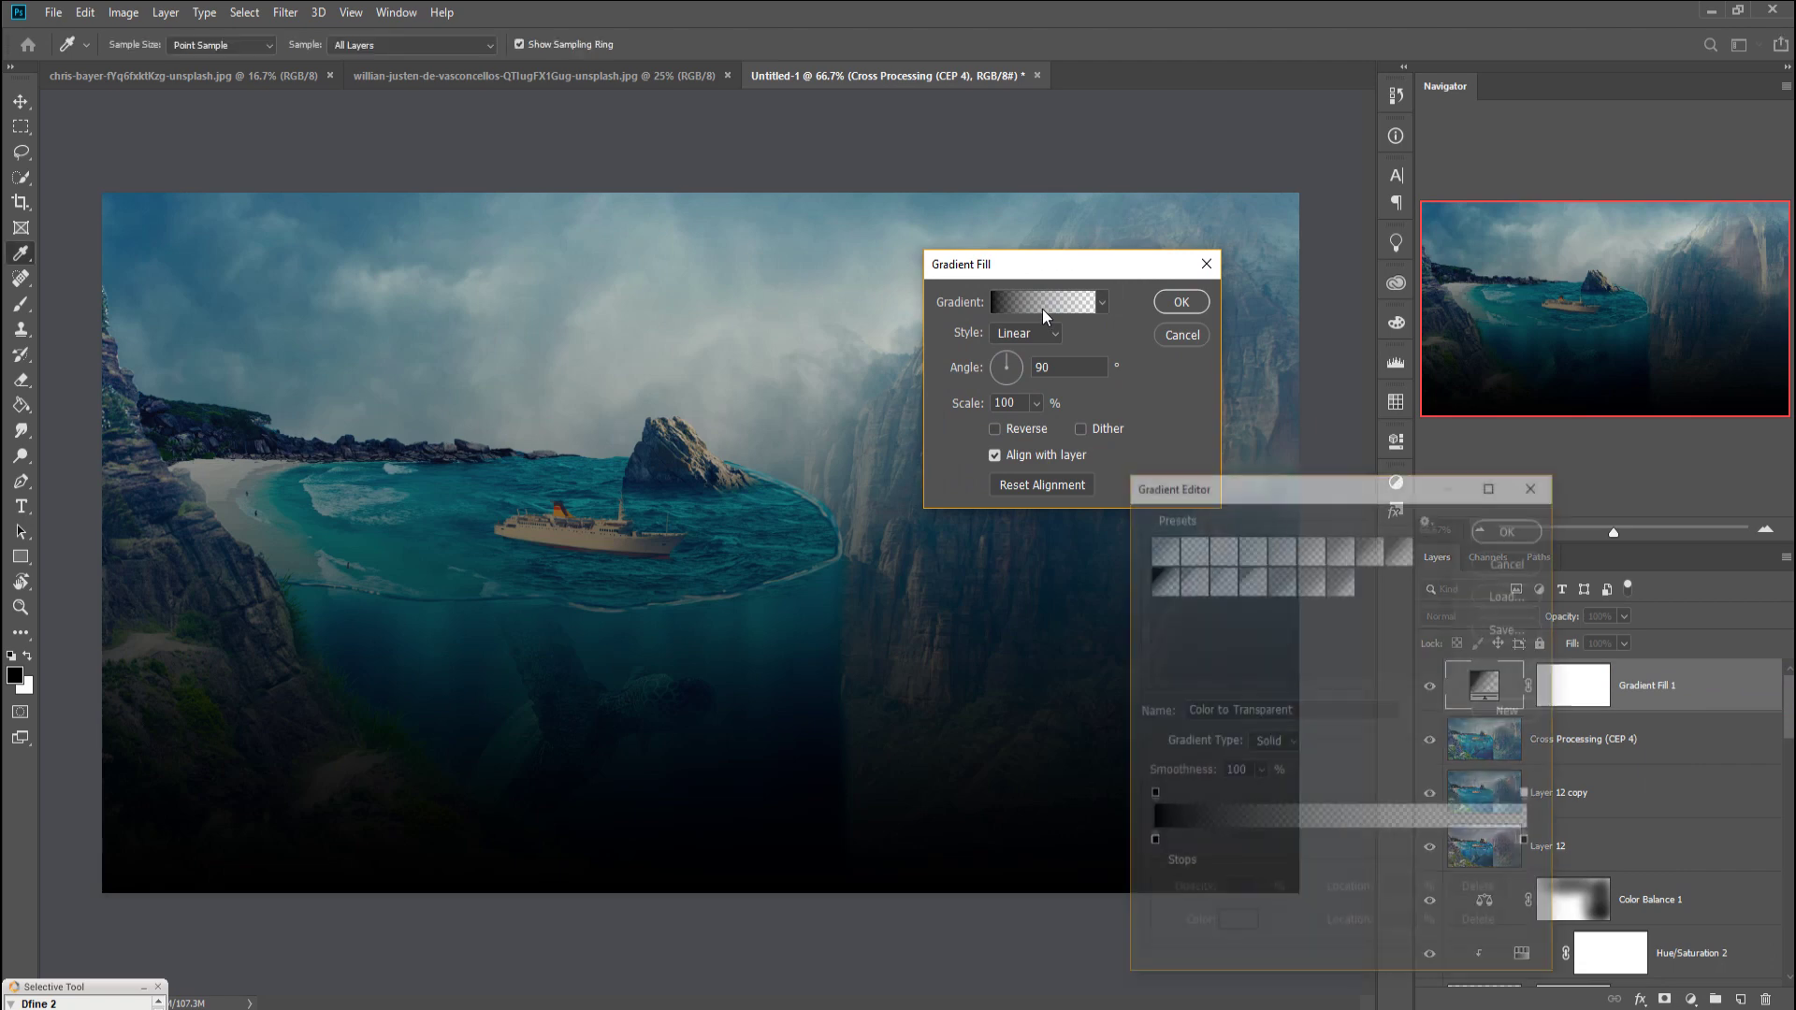
left_click(1407, 560)
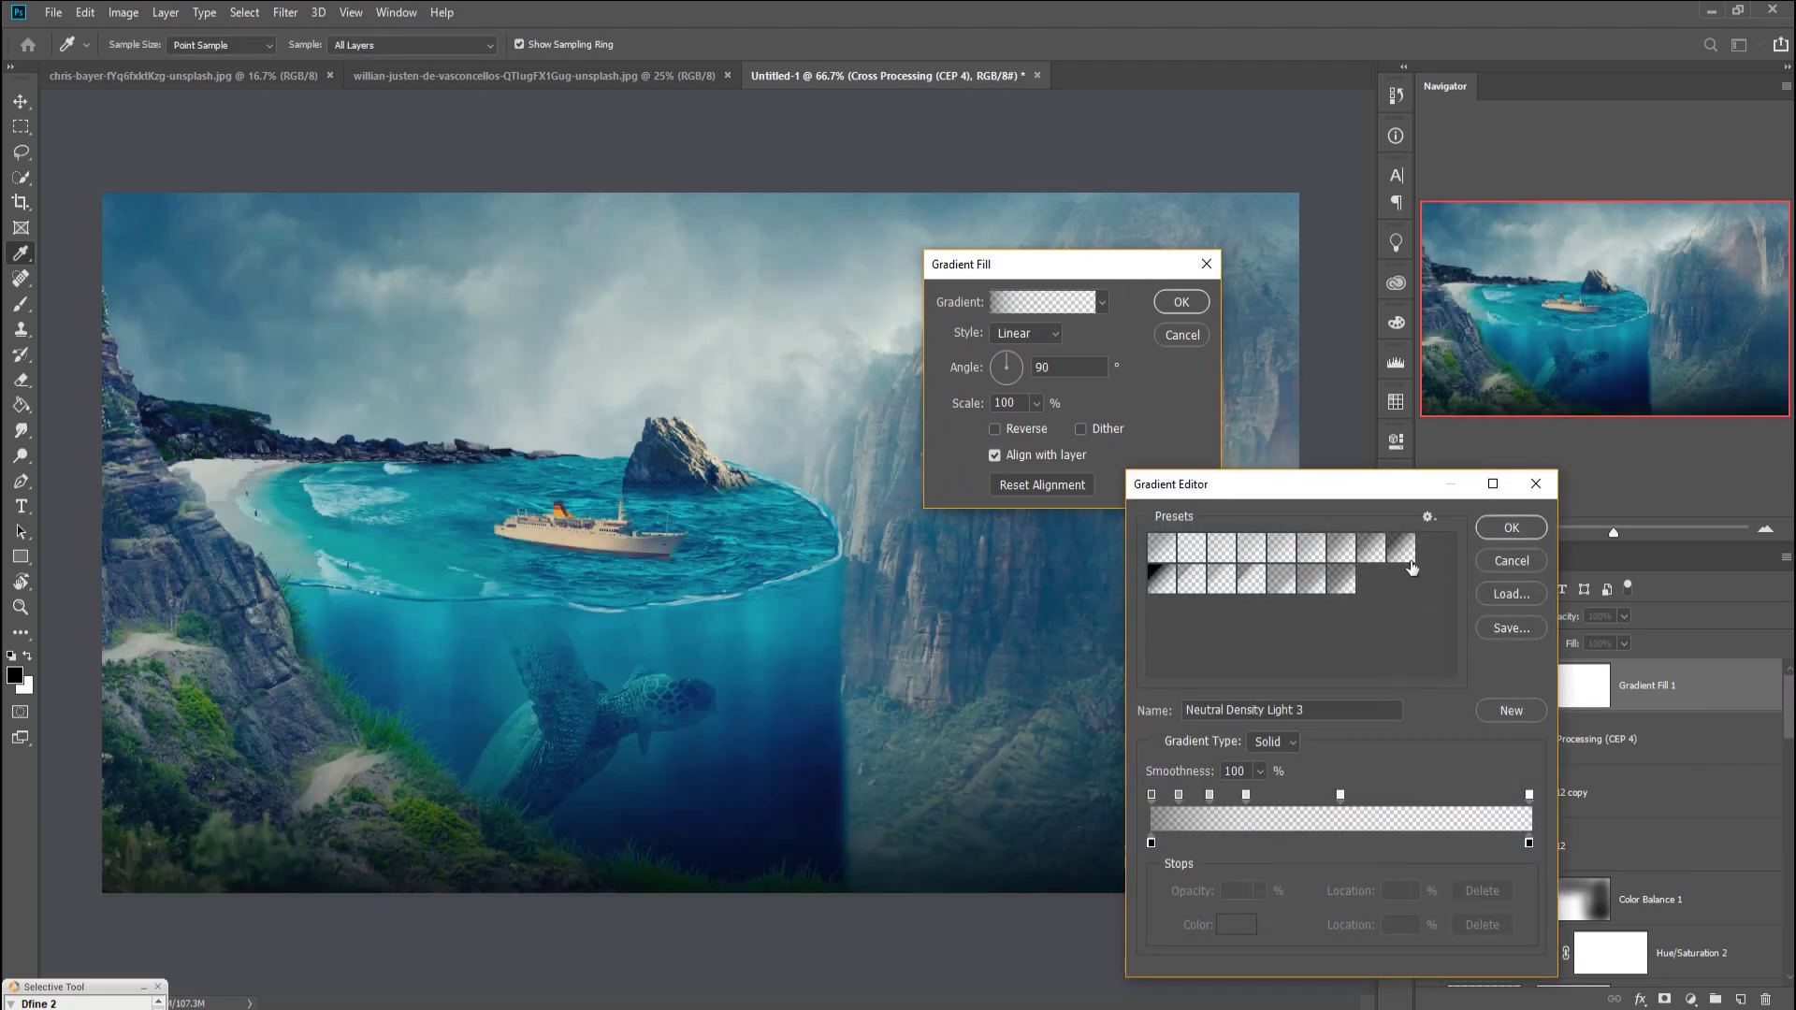
left_click(1499, 530)
left_click(1181, 302)
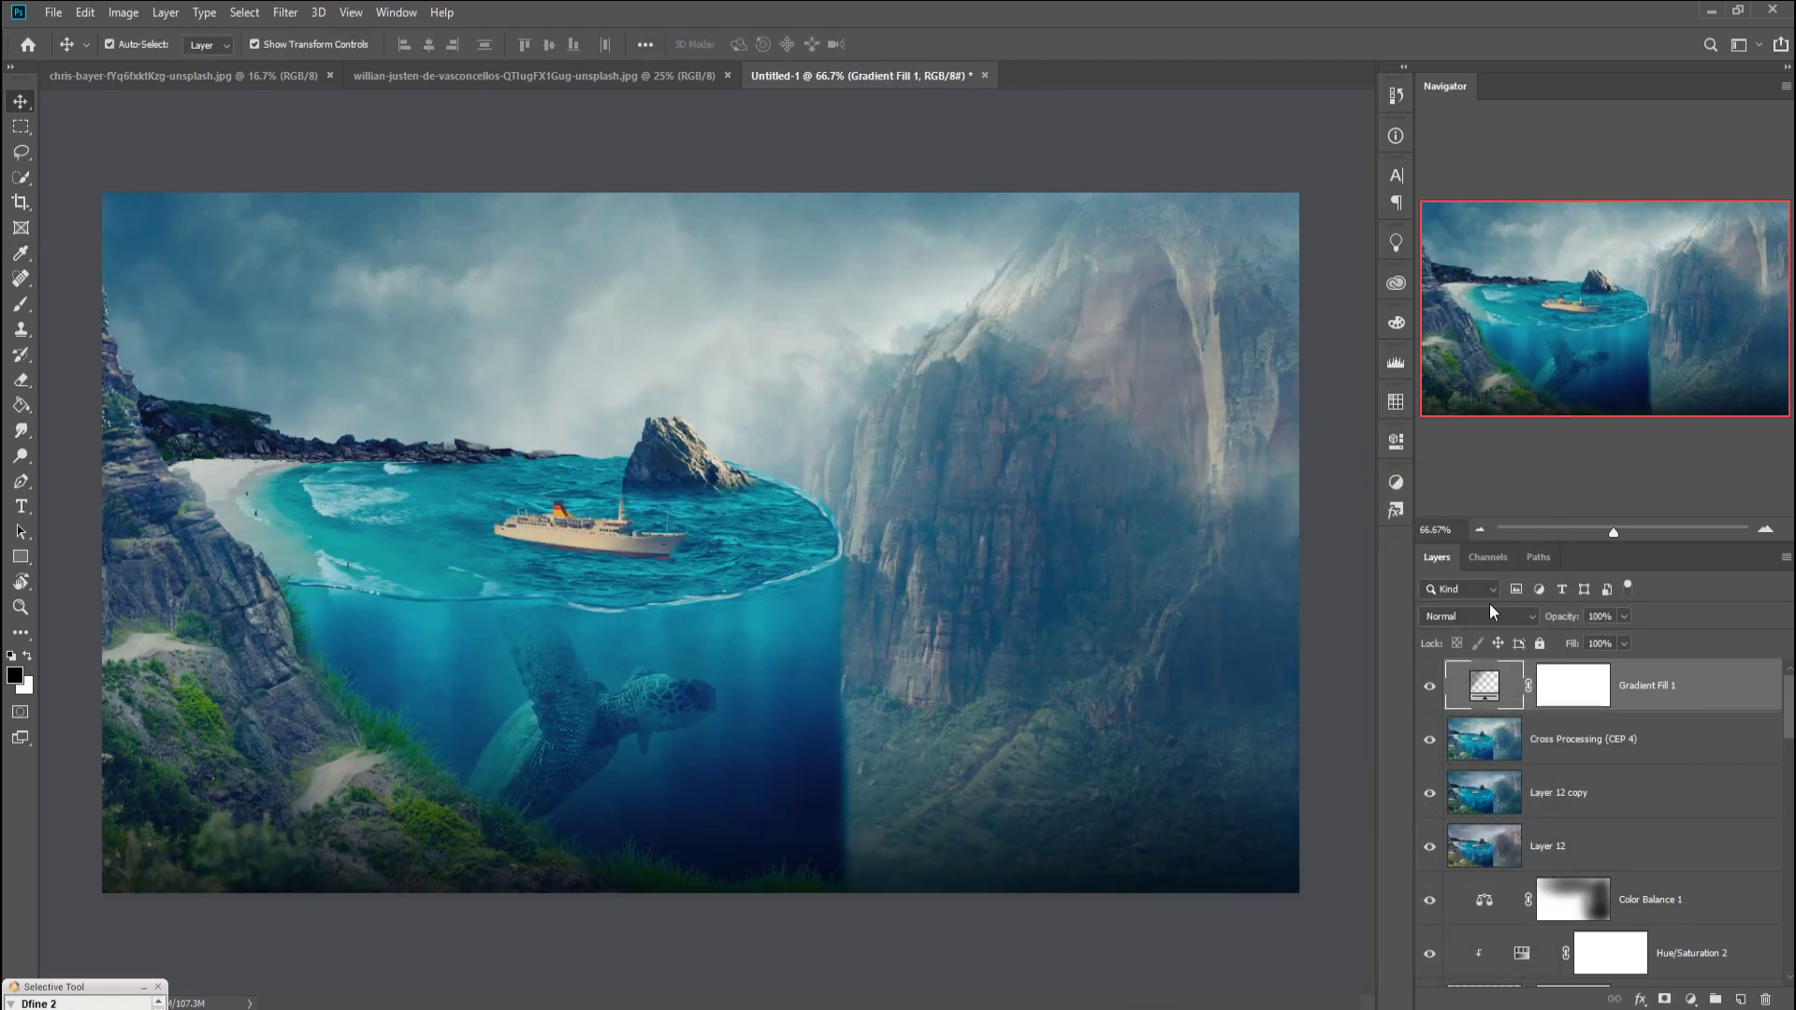
left_click(1495, 612)
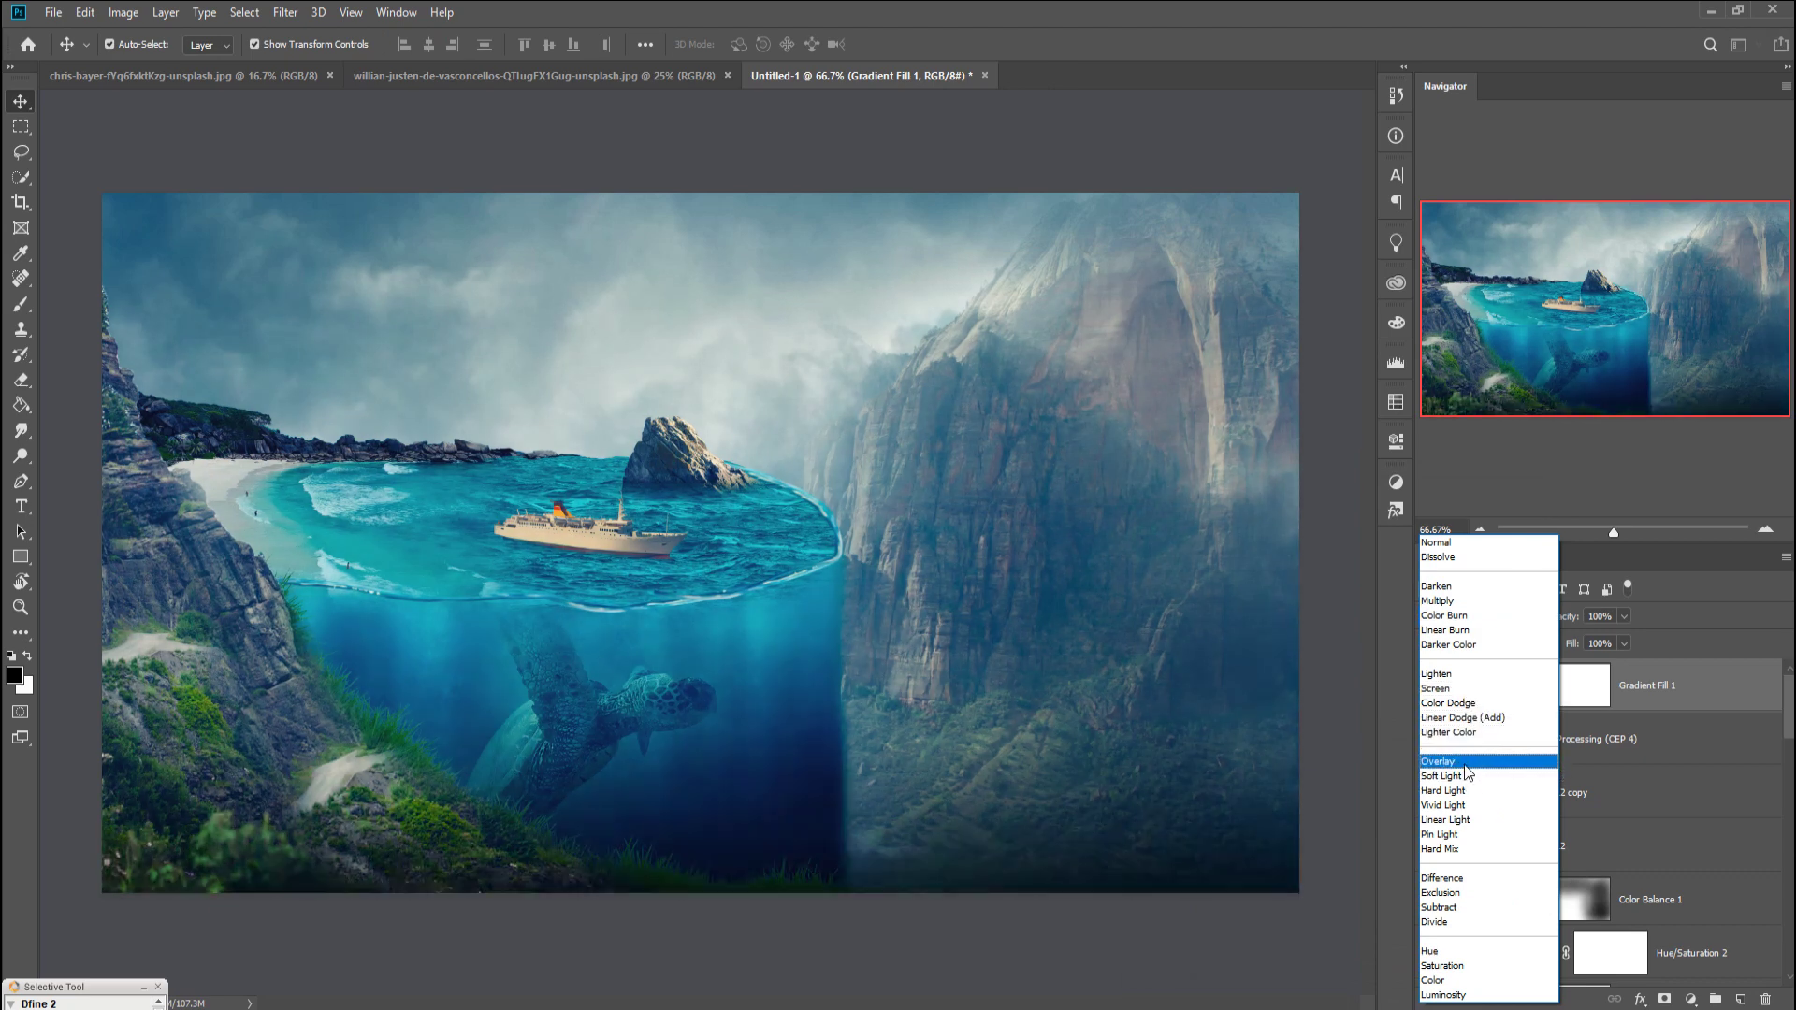
left_click(1467, 775)
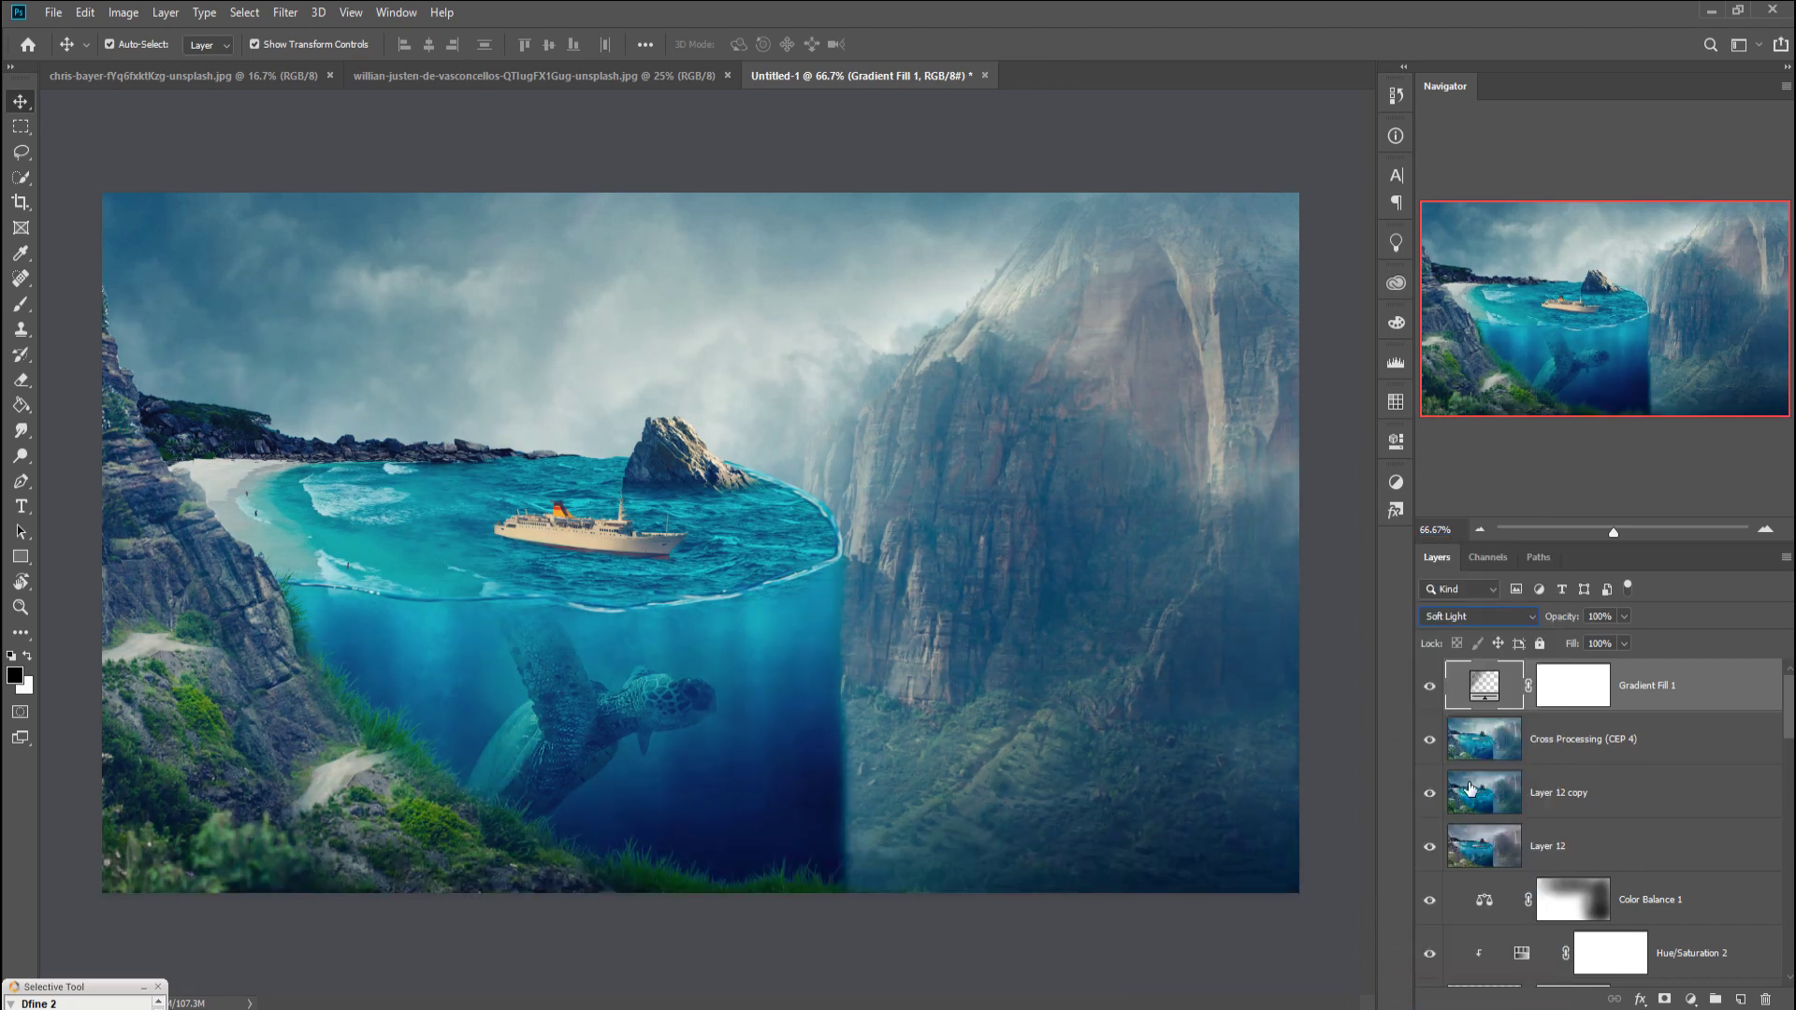
Step: Add a Photo Filter layer using Warming Filter (85) at 25% density
left_click(1690, 998)
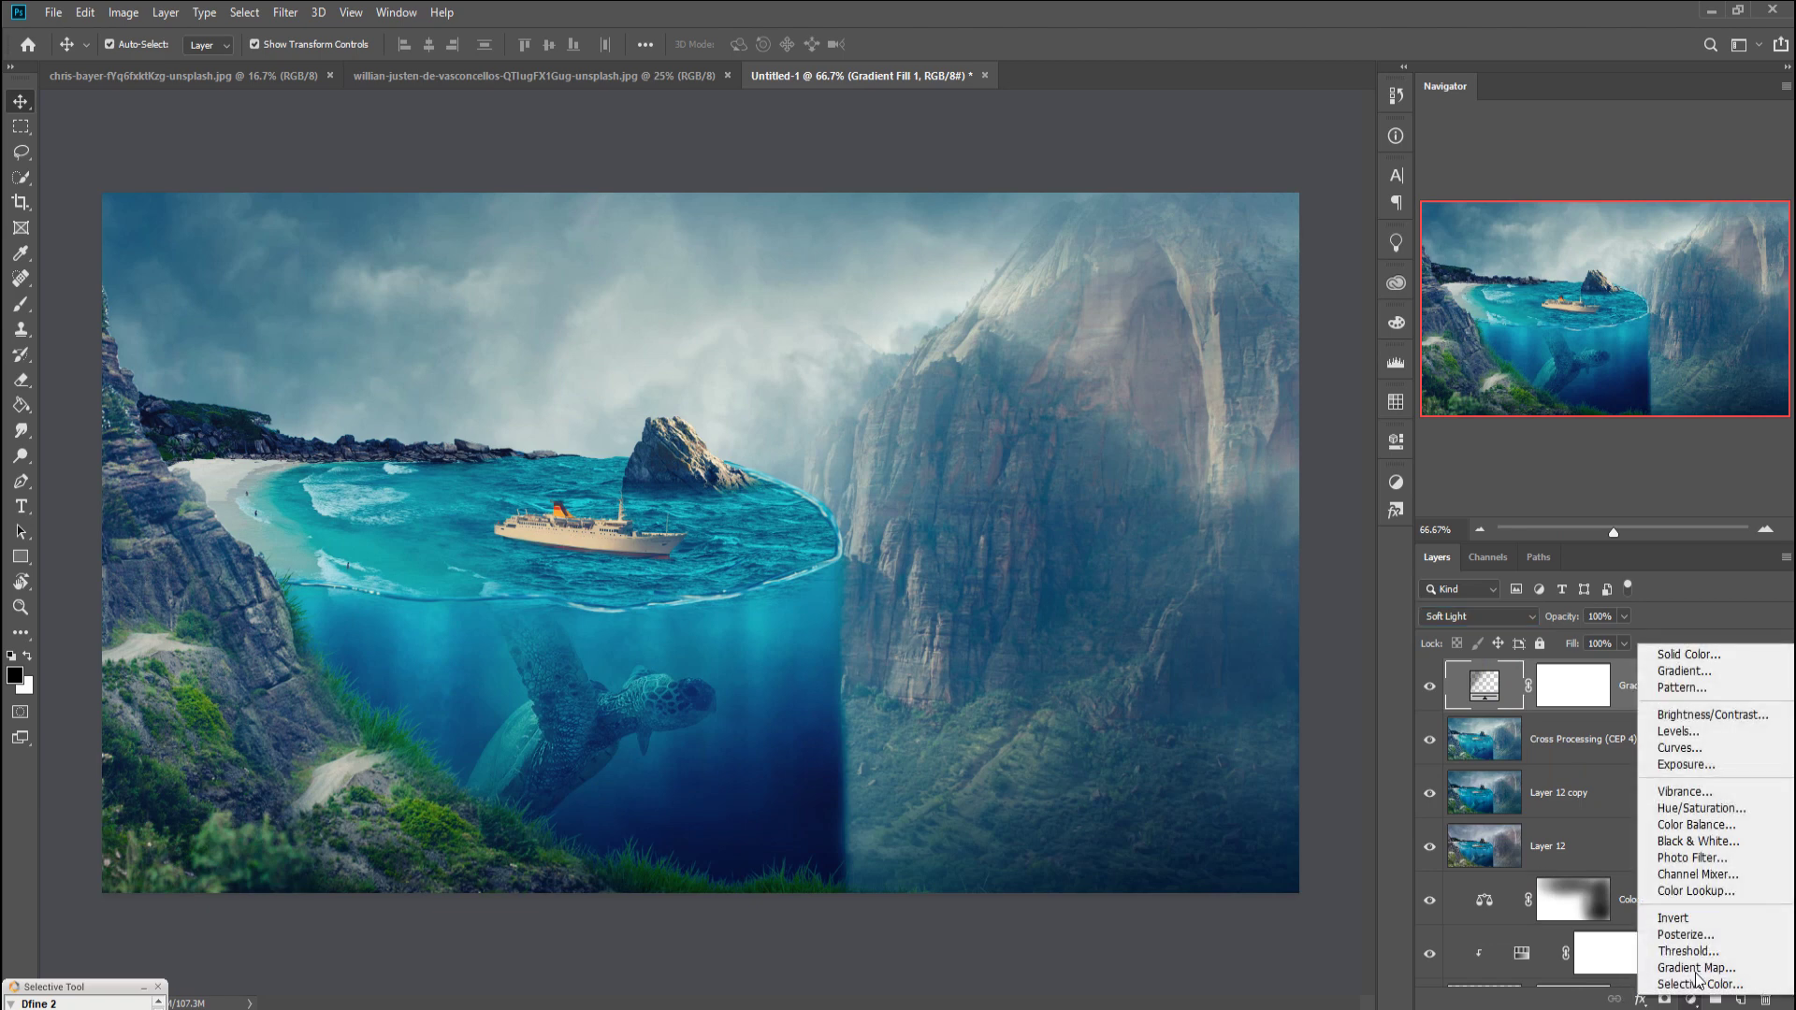
left_click(1702, 852)
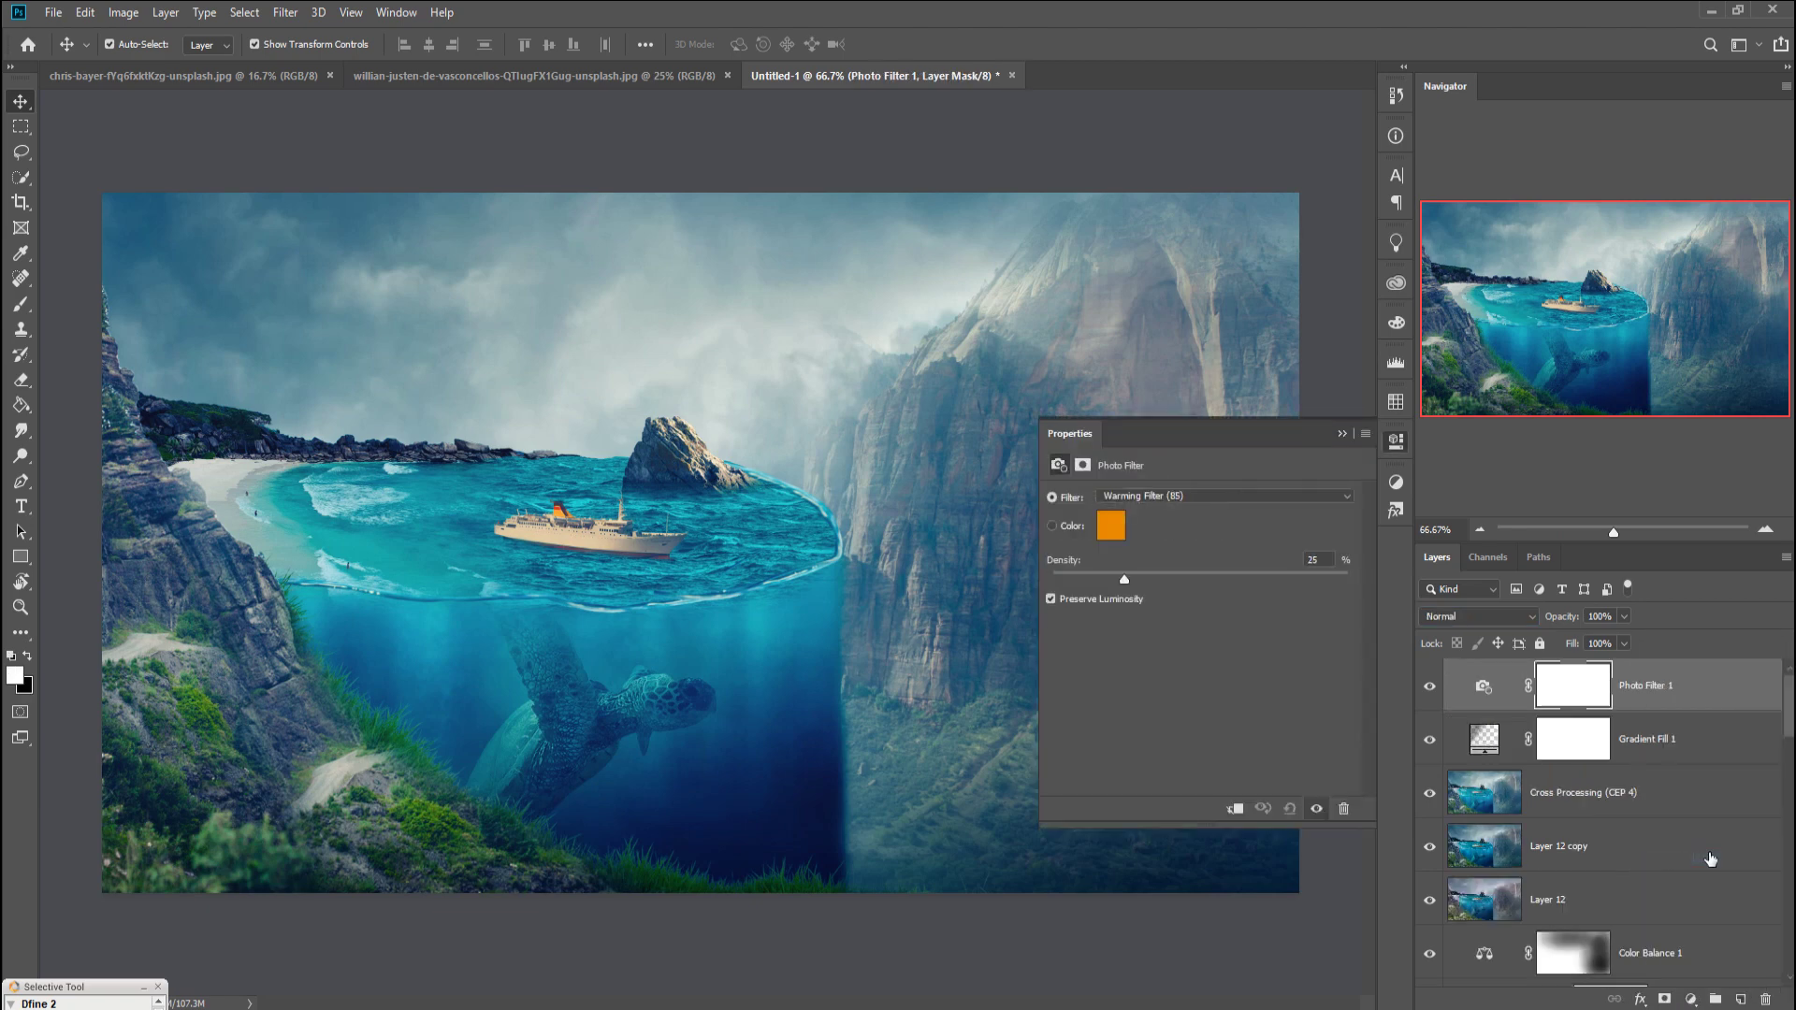
left_click(1342, 433)
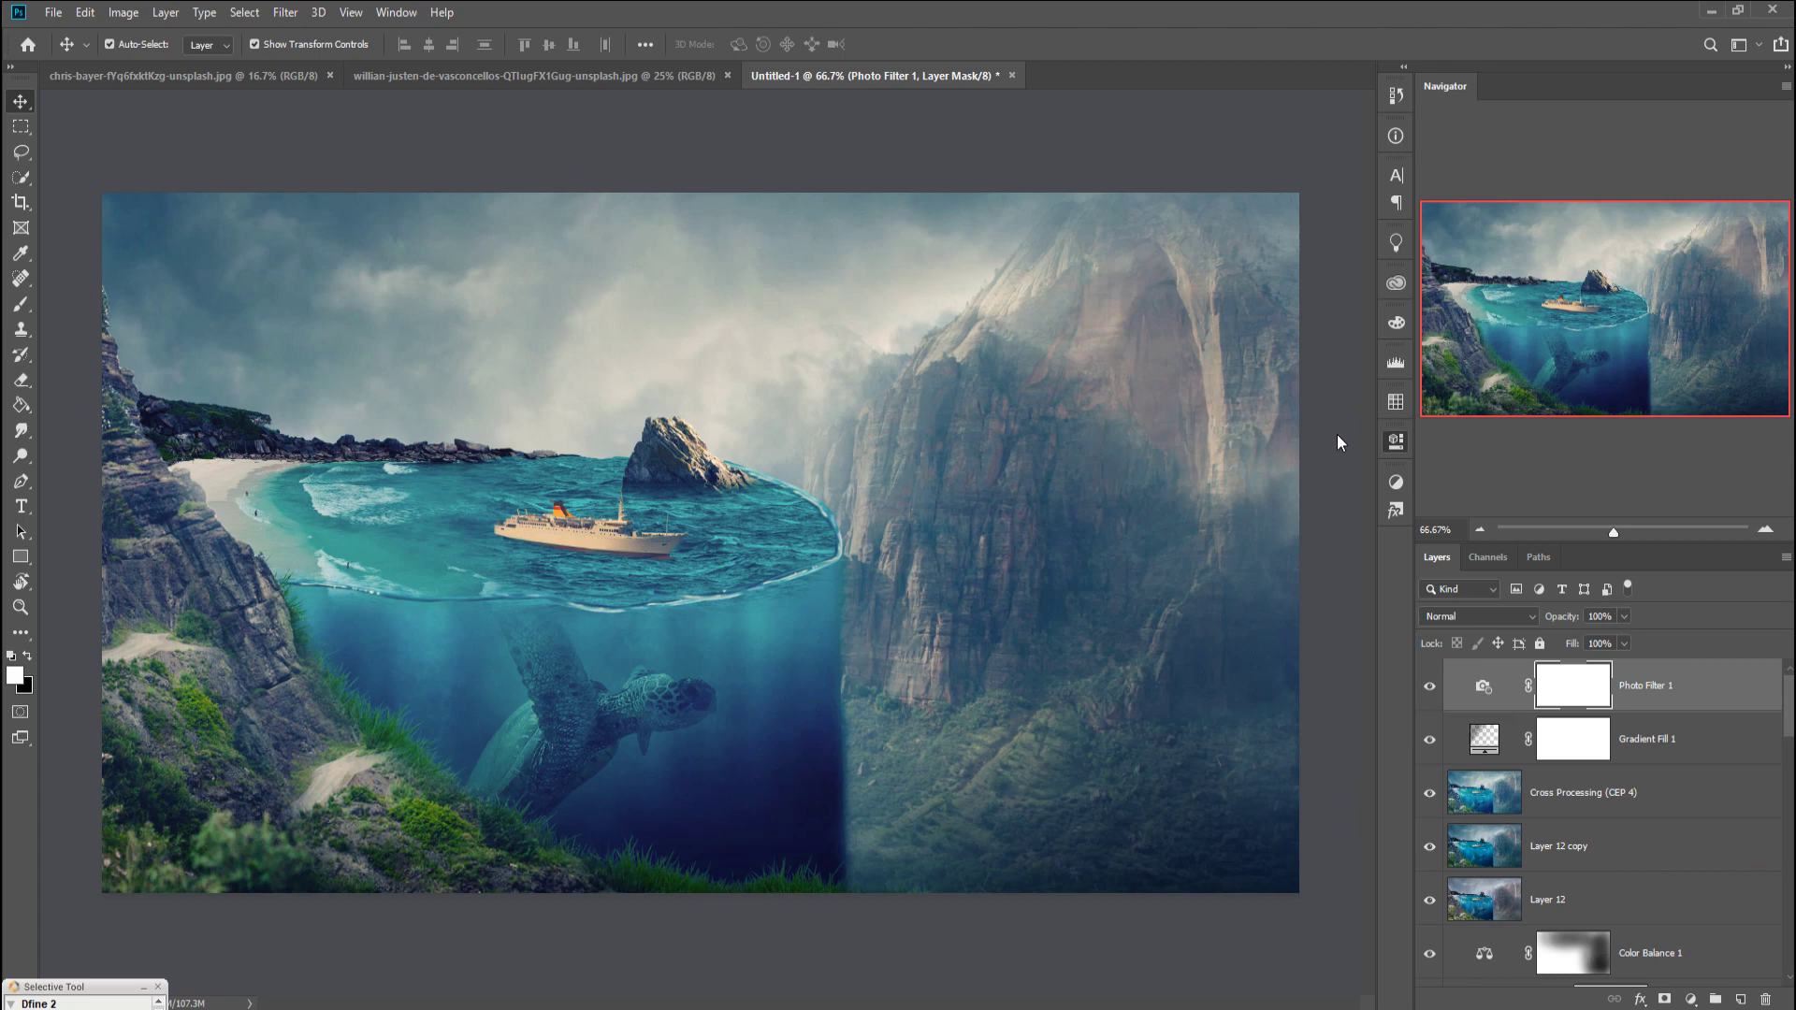
left_click(1711, 706)
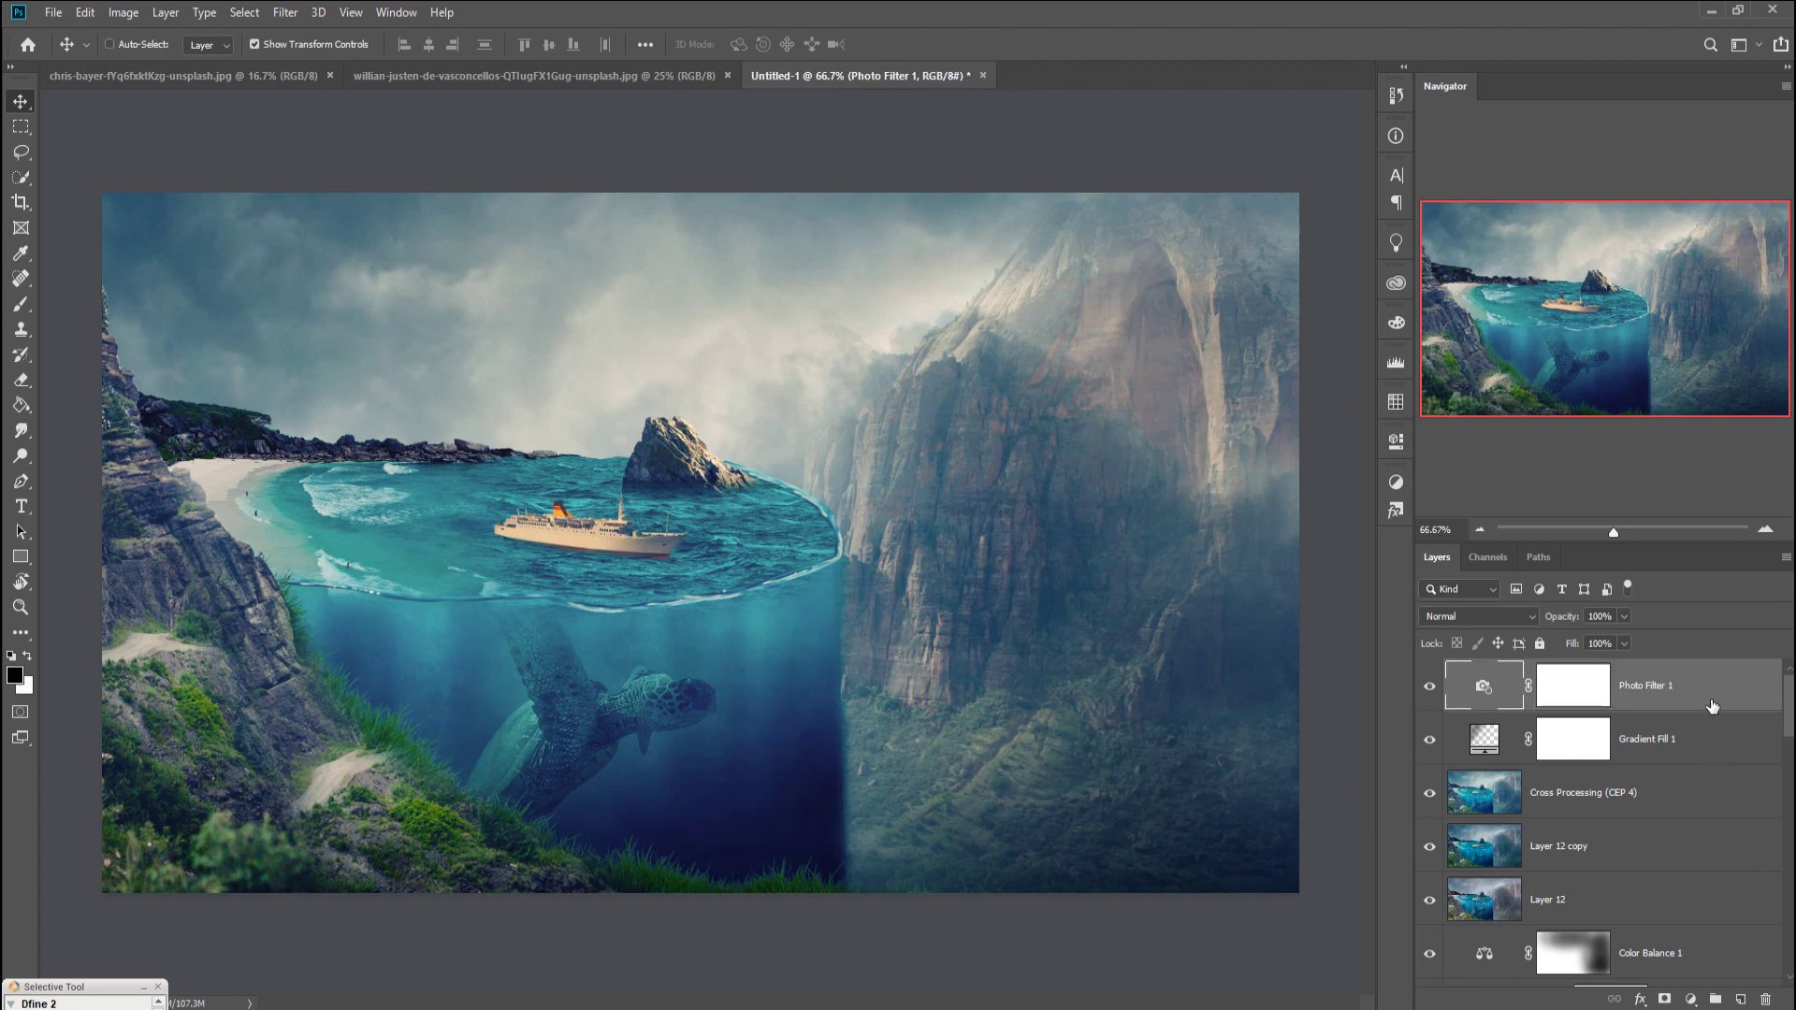
Step: Stamp the visible composite into Layer 13, then fill a new layer with 50% gray
key("ctrl+shift+alt+e")
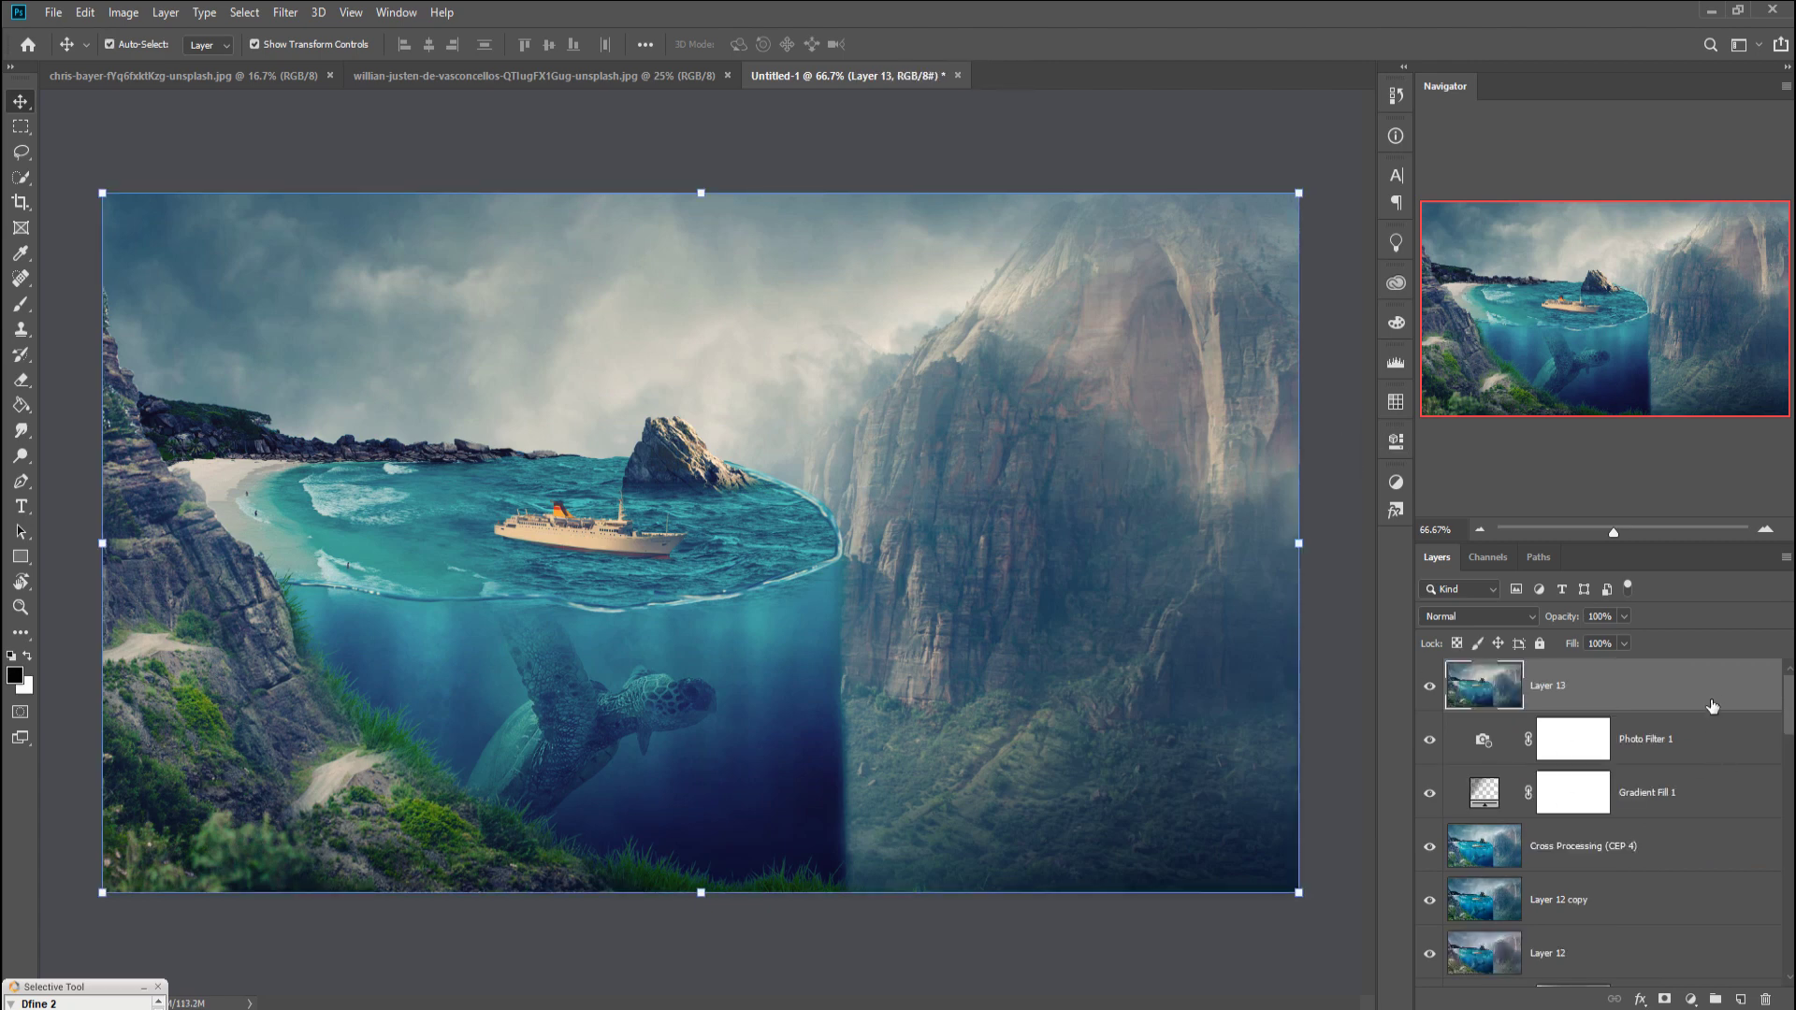
left_click(1741, 999)
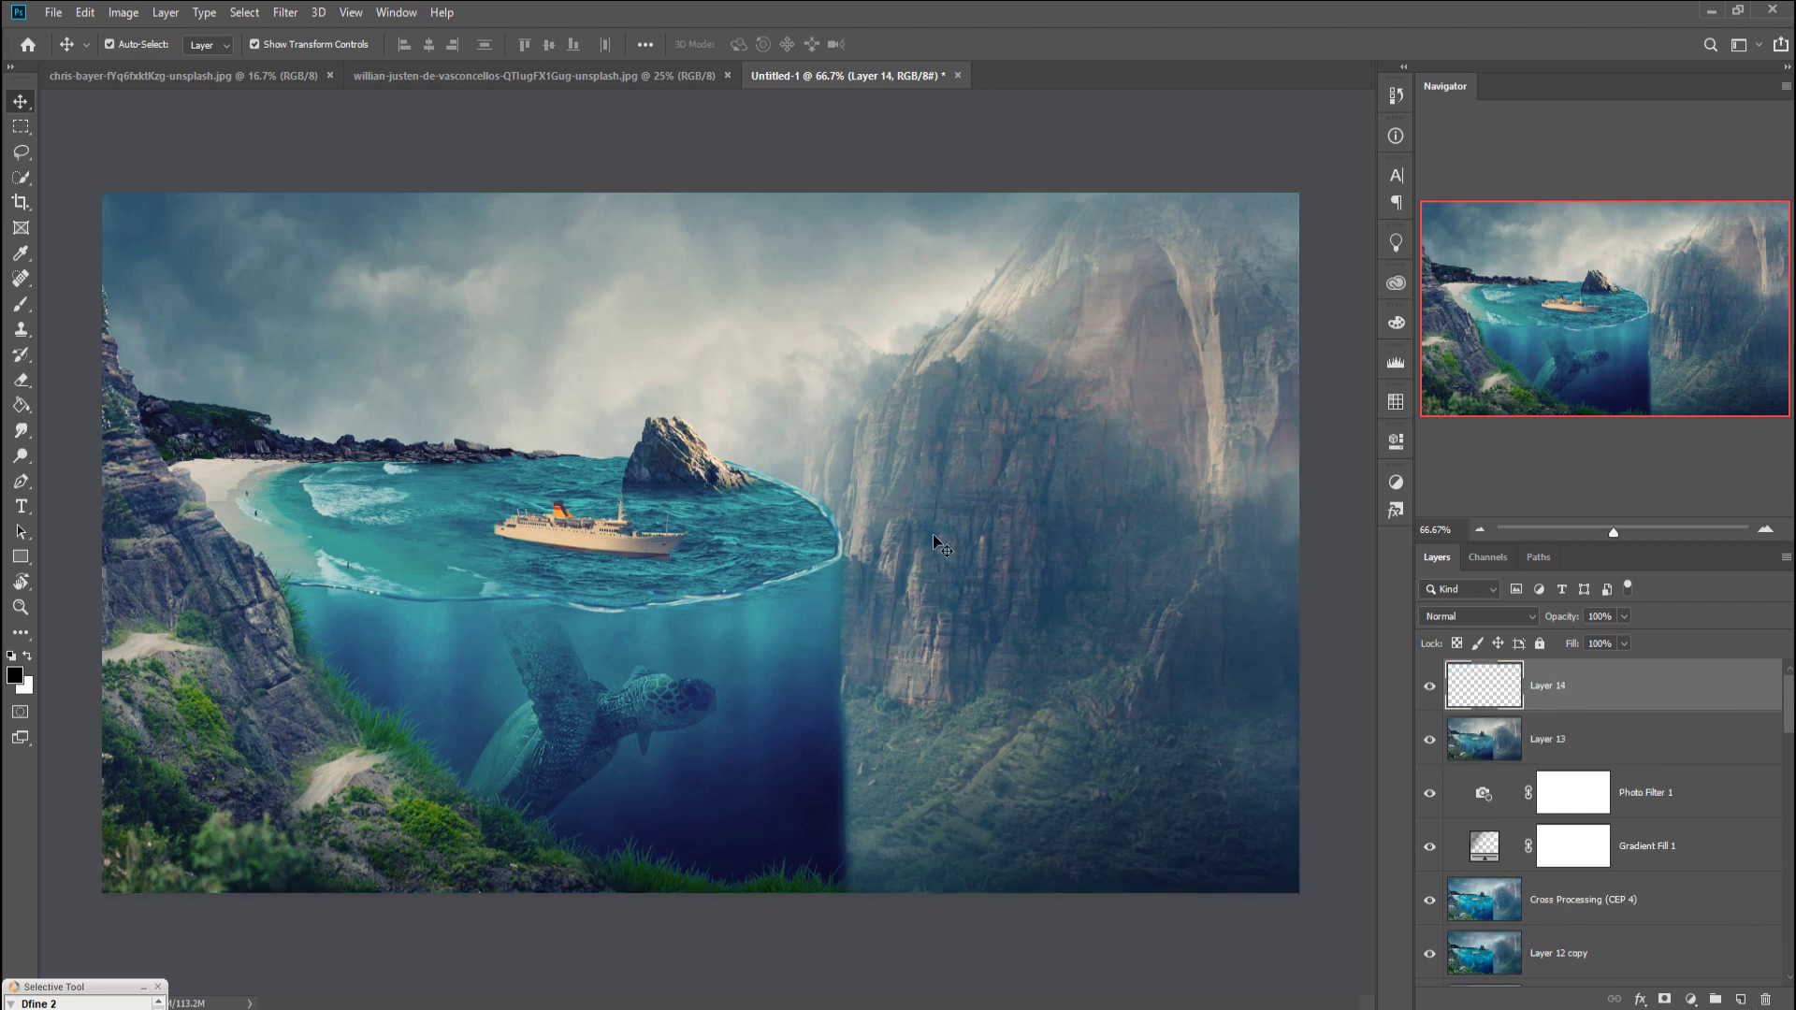
left_click(86, 13)
left_click(106, 318)
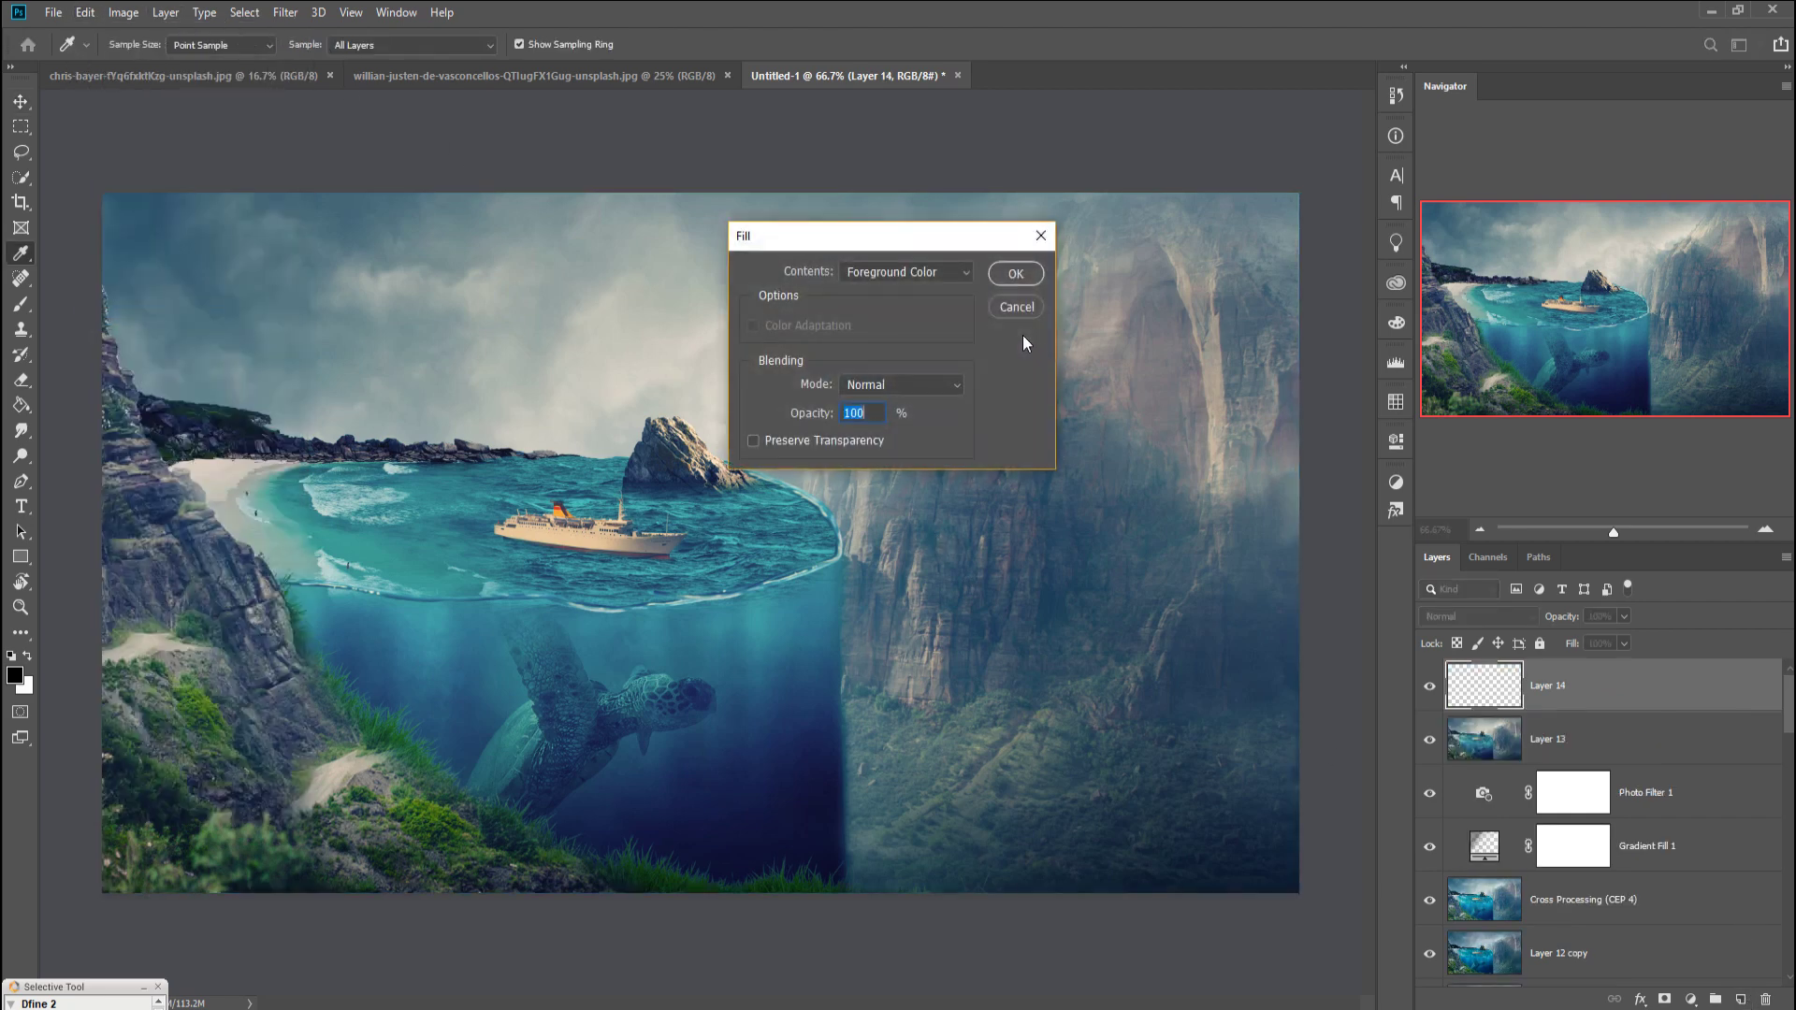
left_click(967, 272)
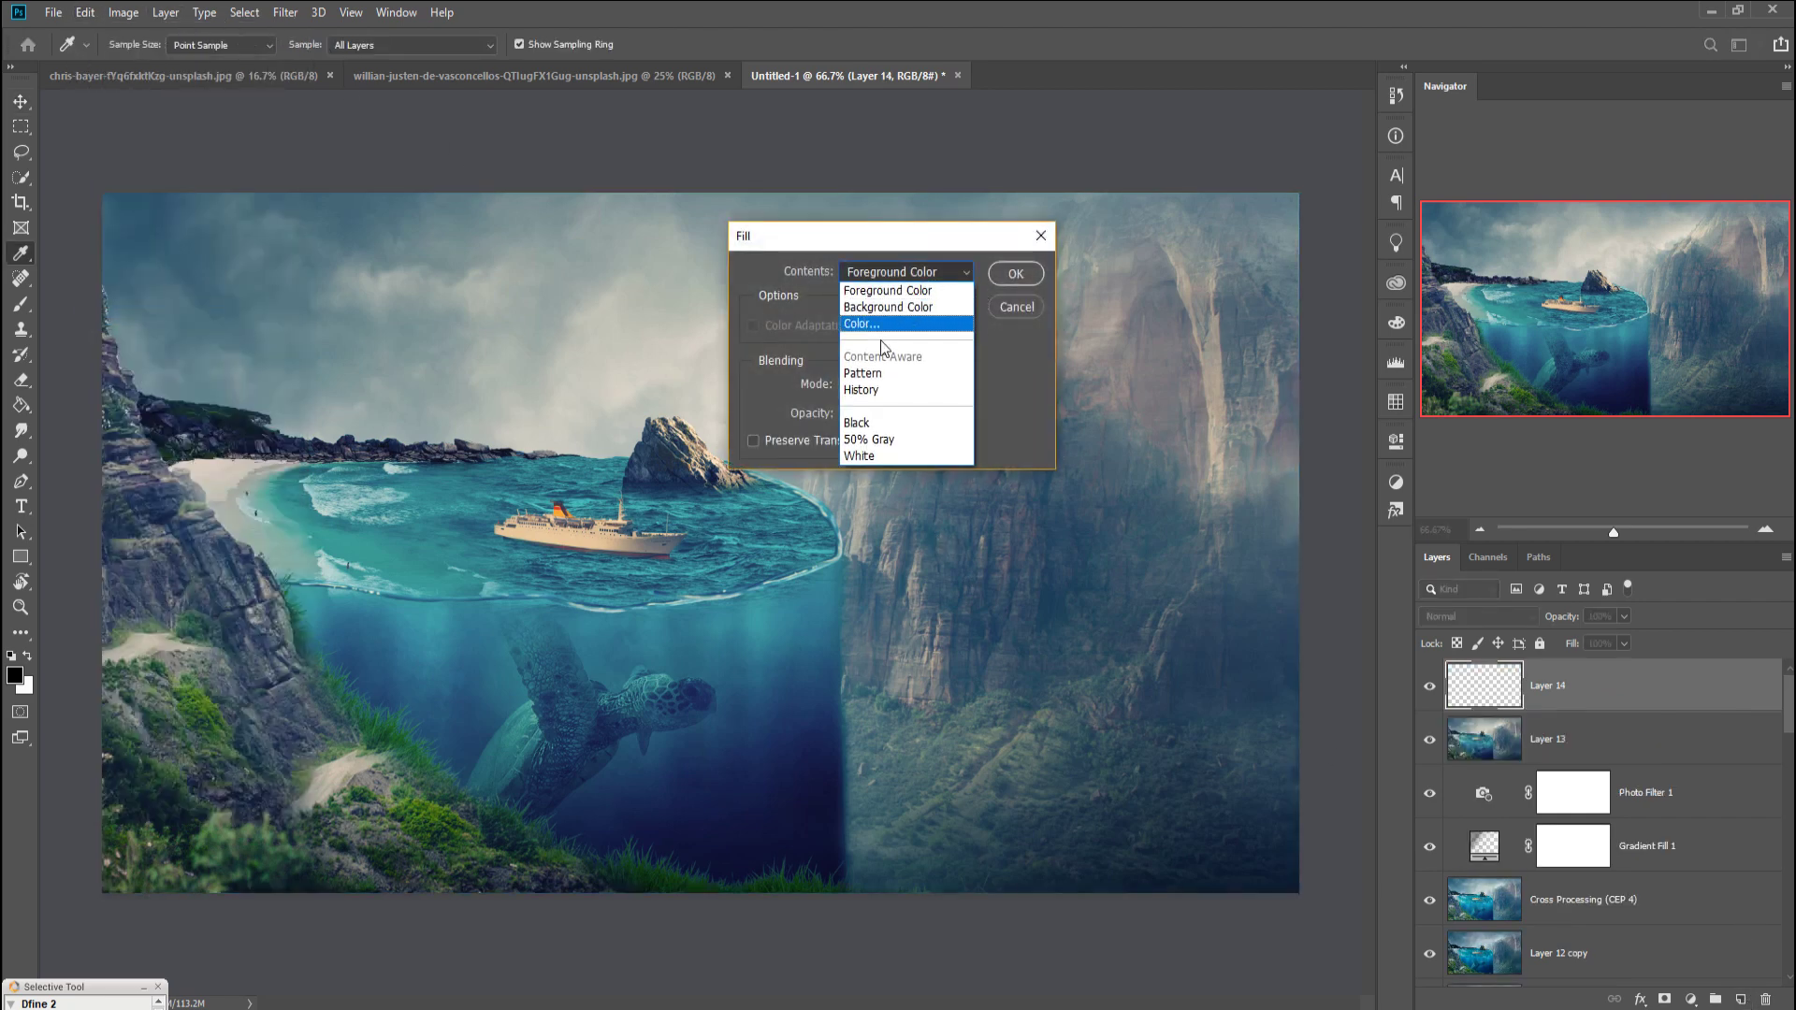
left_click(870, 436)
left_click(1018, 279)
Step: Blend the gray Layer 14 in Soft Light and stamp the visible result into Layer 15
key("v")
left_click(1470, 612)
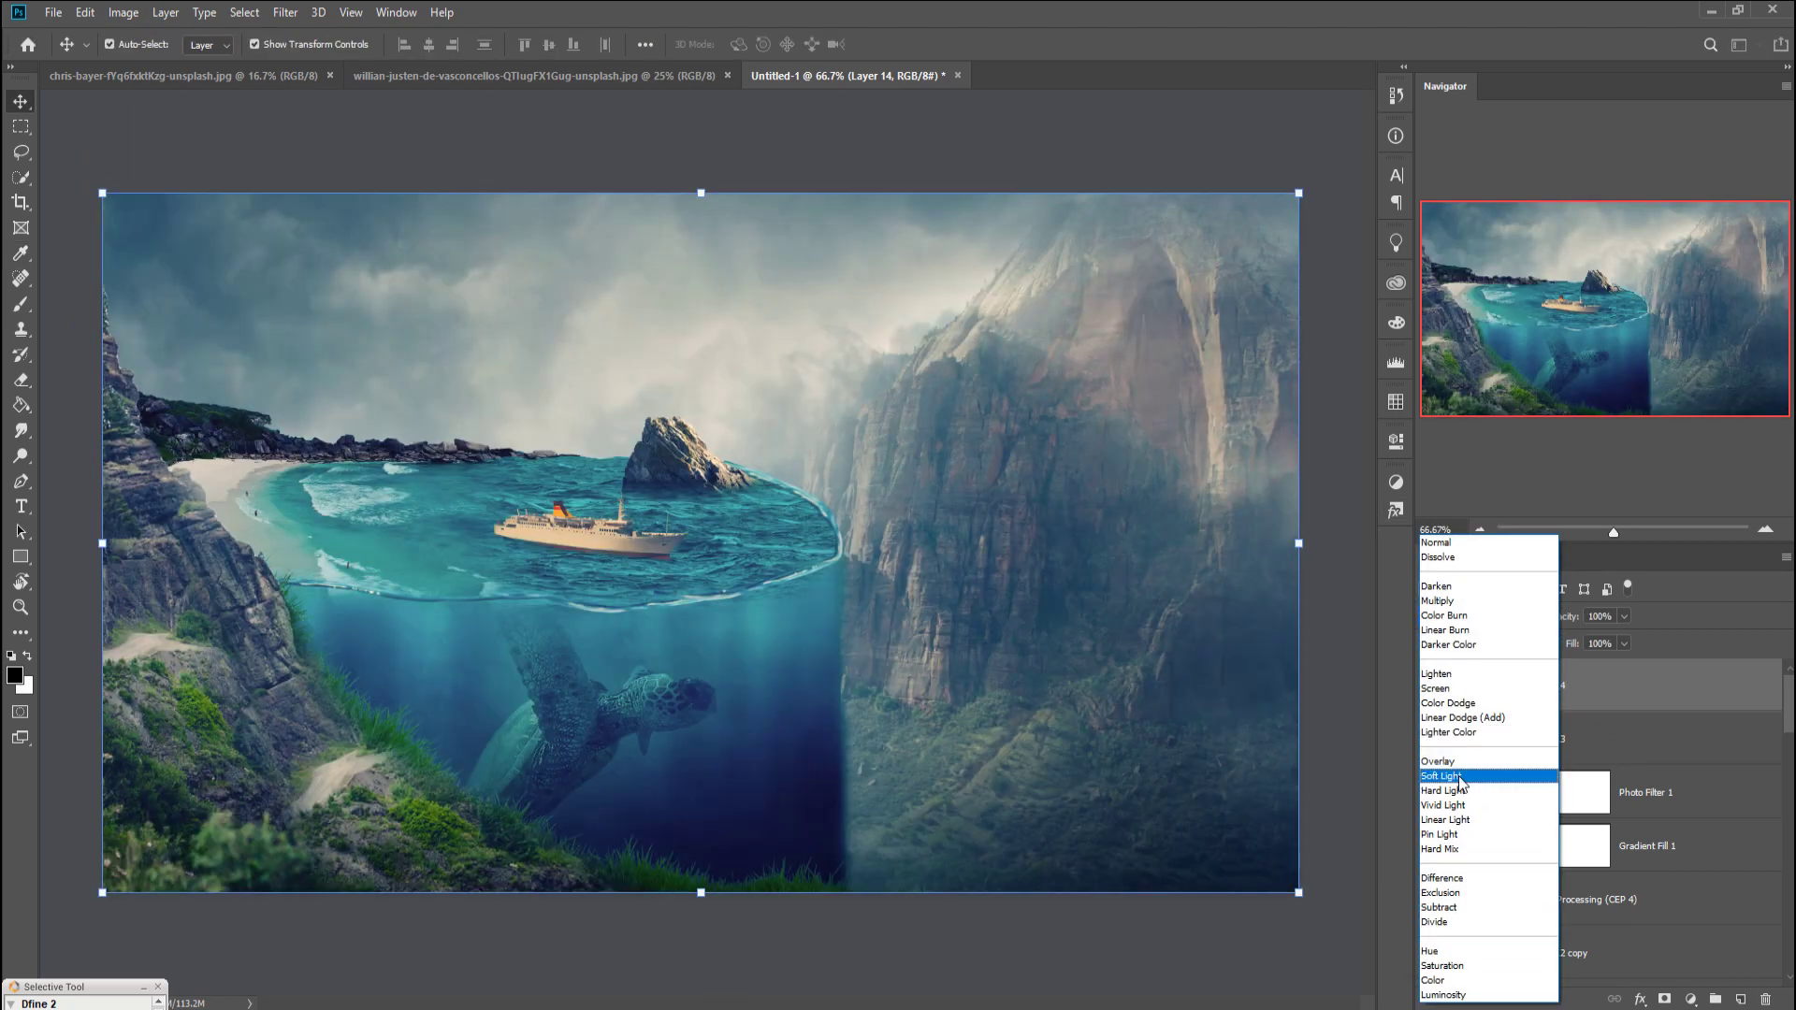
left_click(1464, 776)
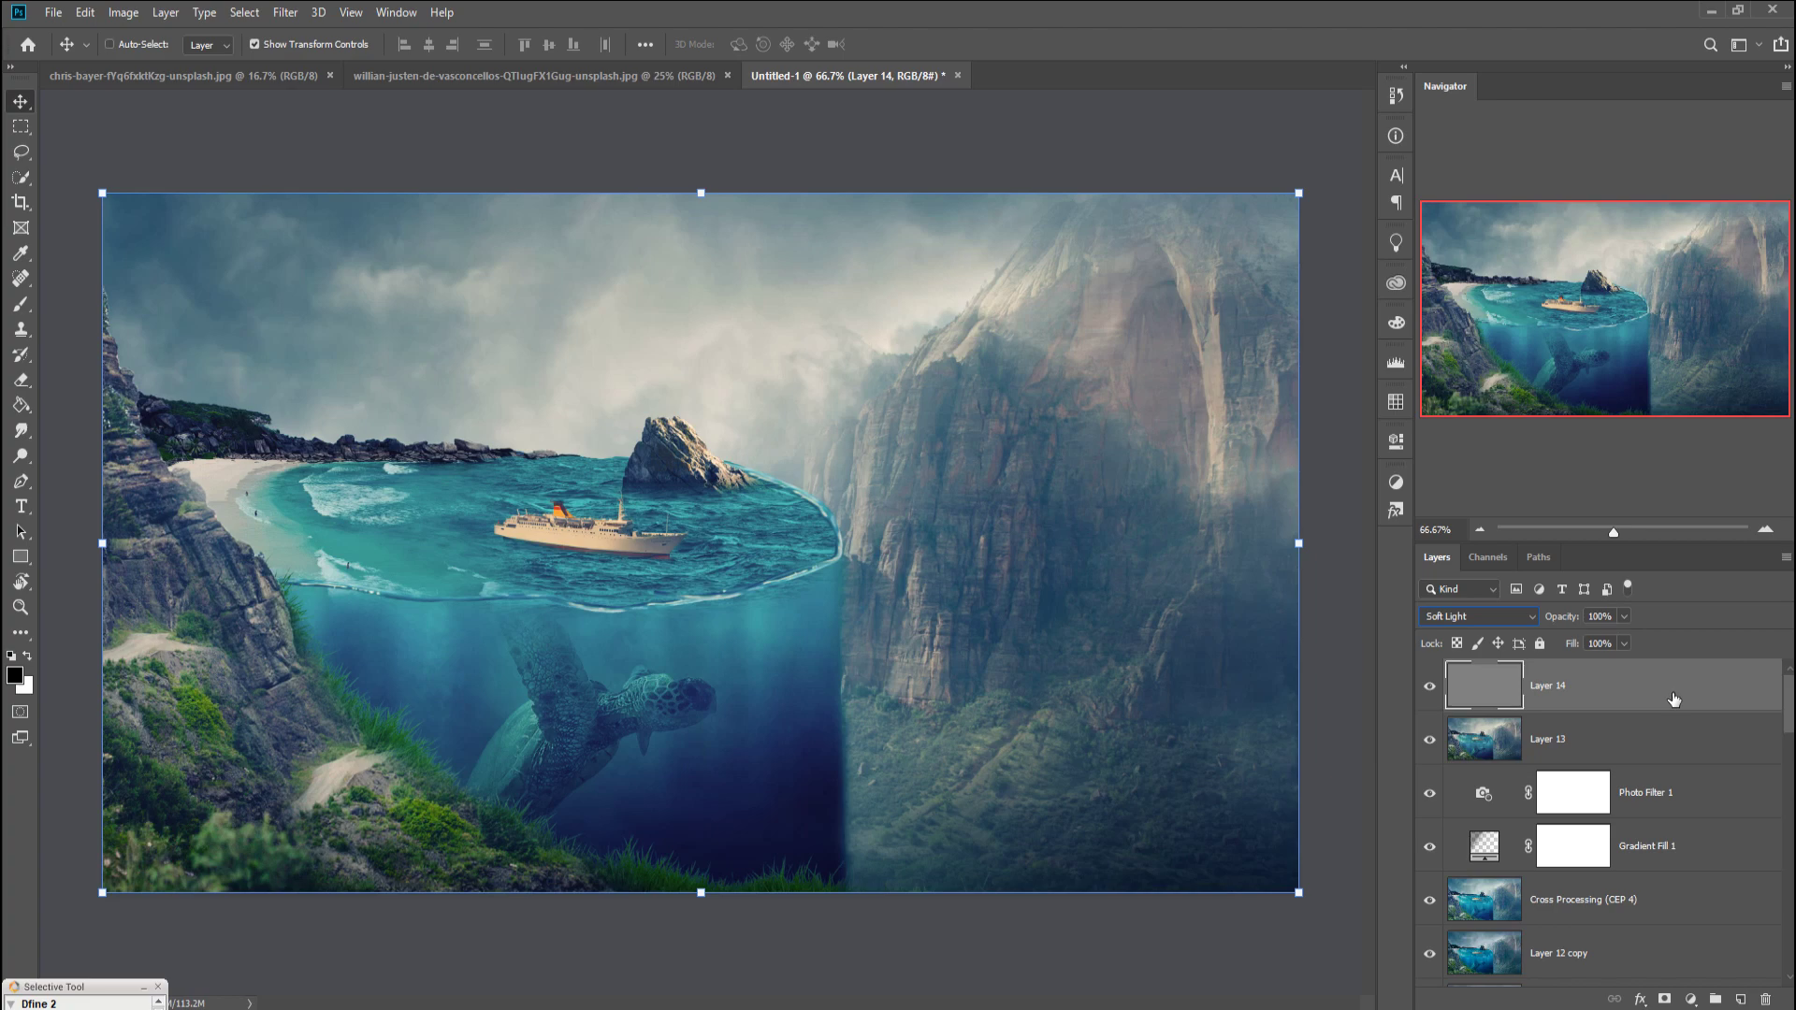
key("ctrl+shift+alt+n")
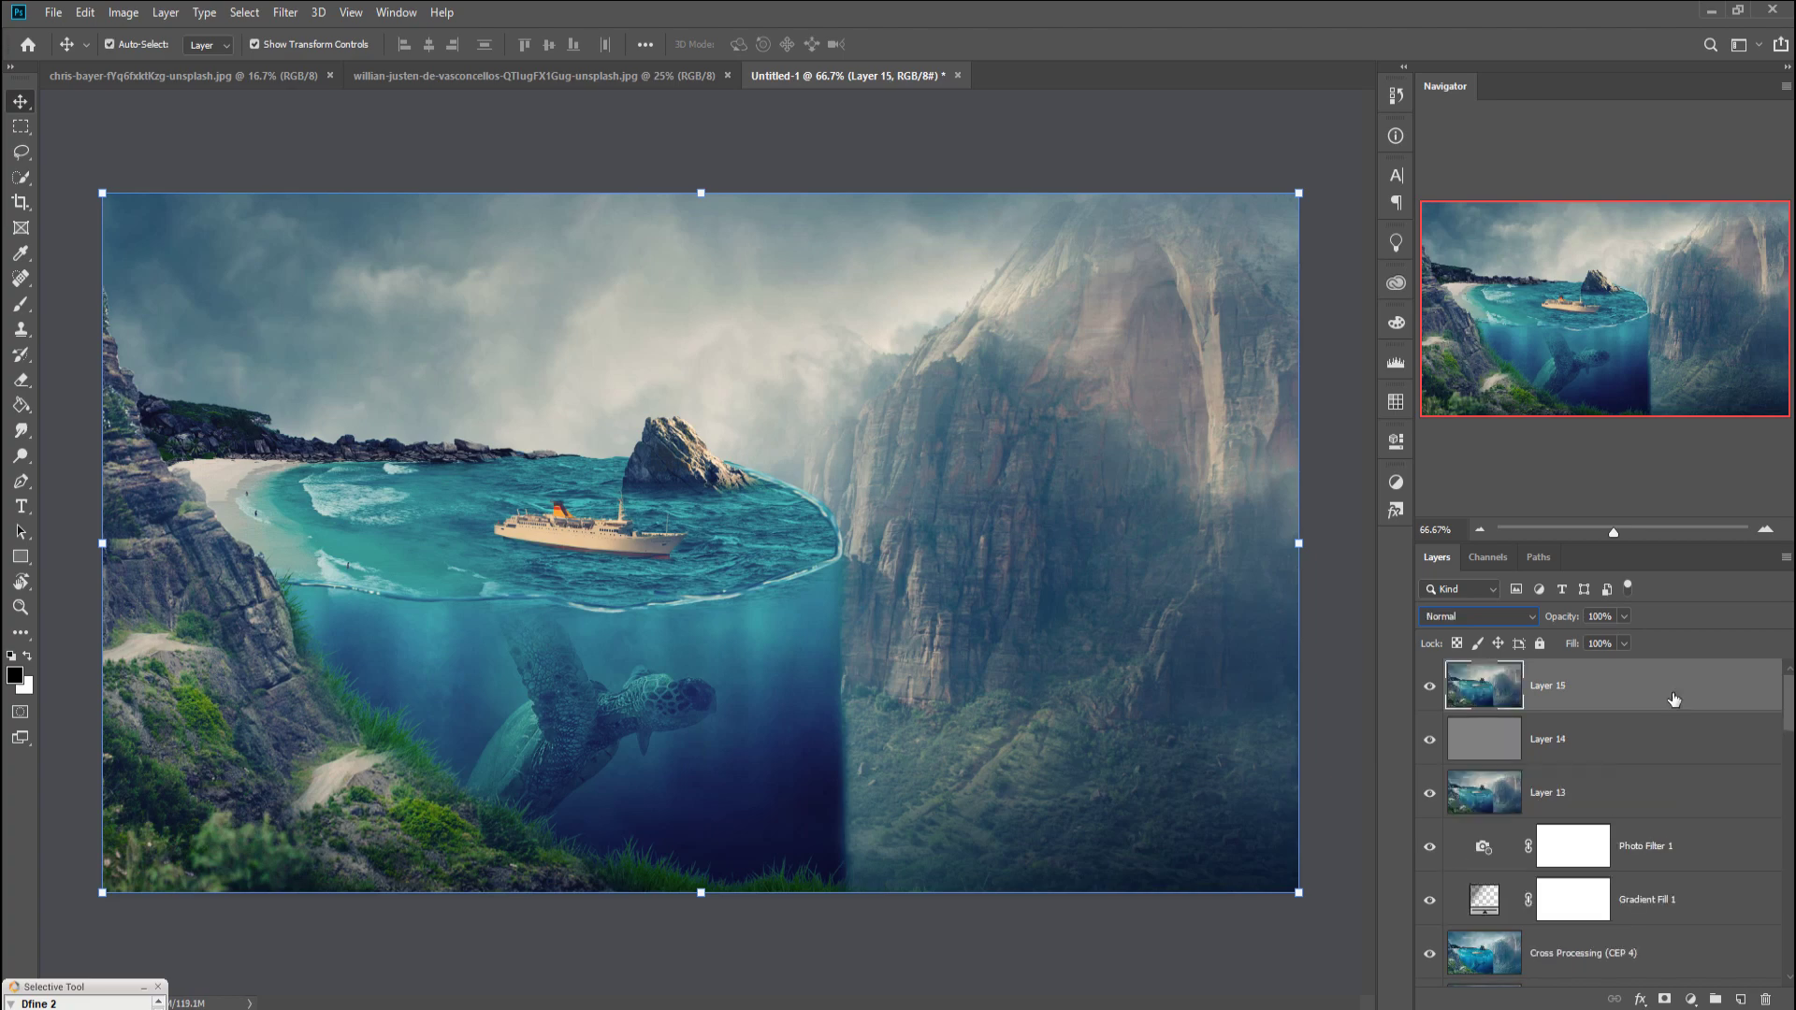